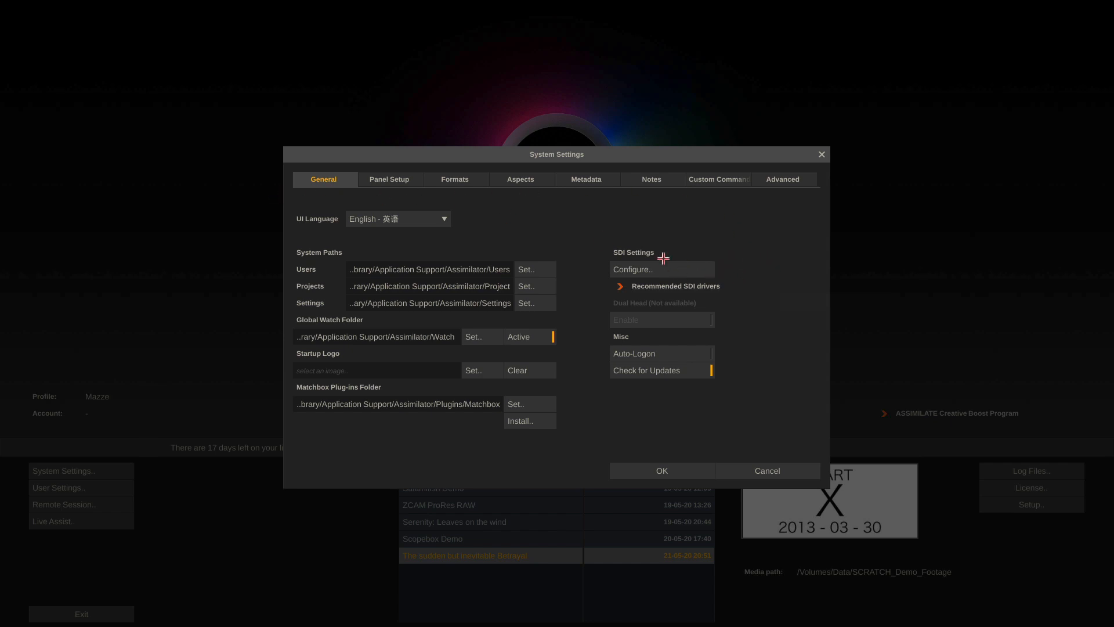
Look over the SDI video output setup and its device list, then close it
{"action": "left_click", "coordinate": [690, 266]}
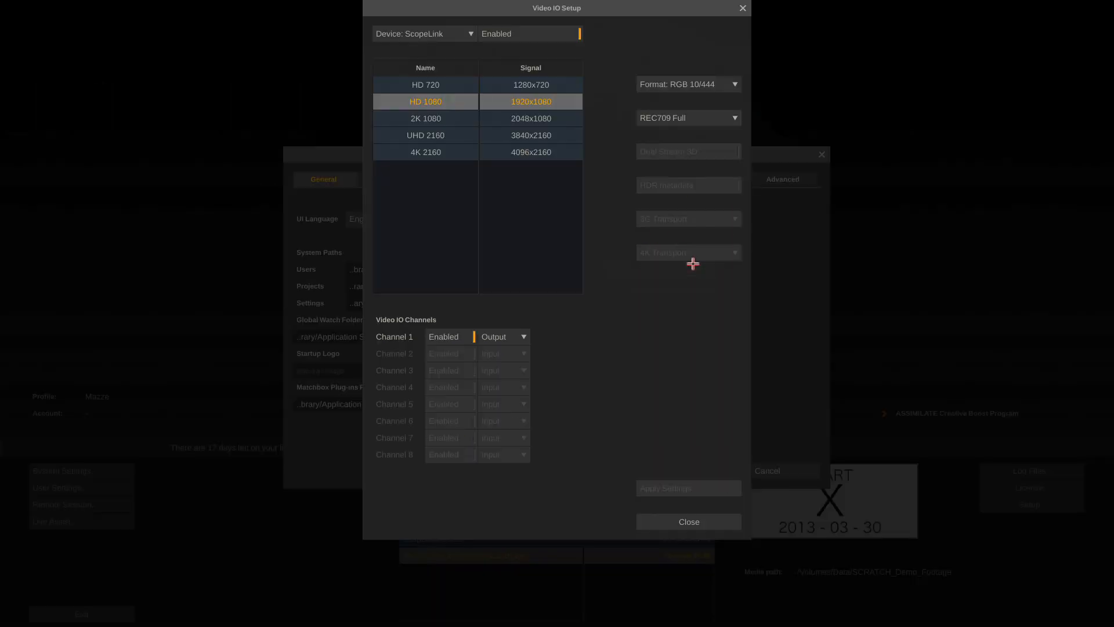
{"action": "left_click", "coordinate": [460, 32]}
{"action": "left_click", "coordinate": [701, 521]}
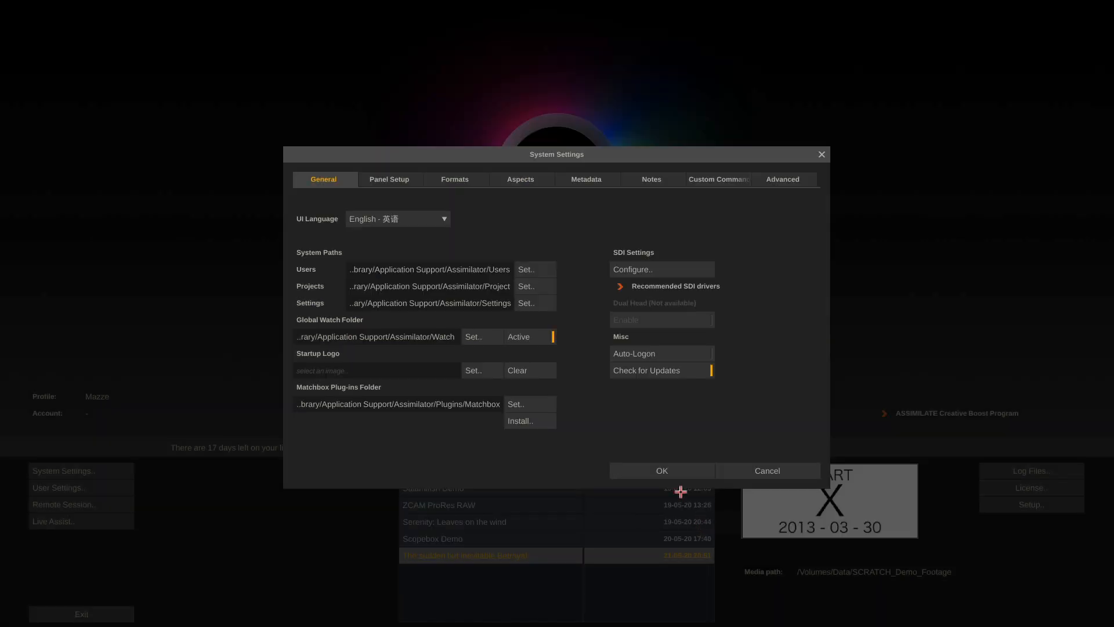
Step through the Panel Setup, Formats and Aspects pages to the default Metadata fields
{"action": "left_click", "coordinate": [396, 181]}
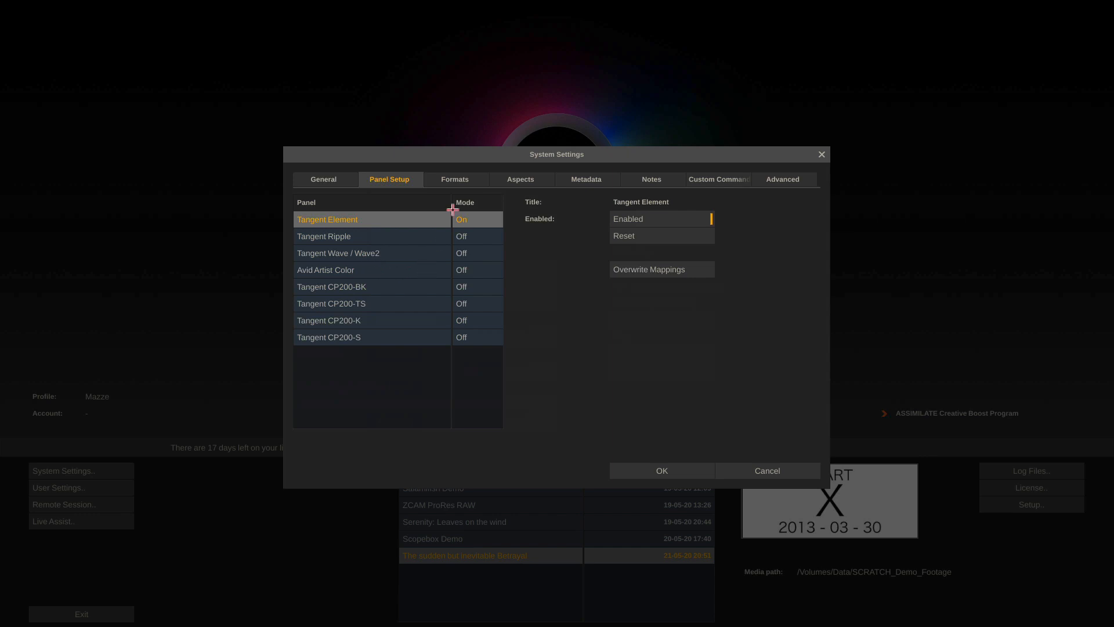
{"action": "left_click", "coordinate": [447, 180]}
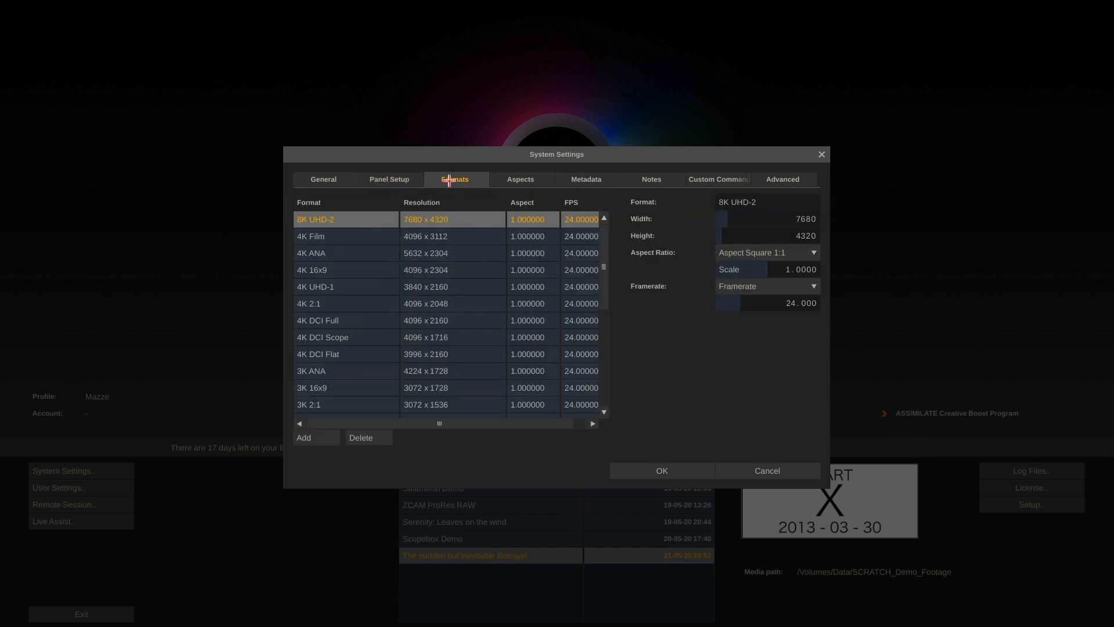
{"action": "left_click", "coordinate": [515, 180]}
{"action": "left_click", "coordinate": [586, 179]}
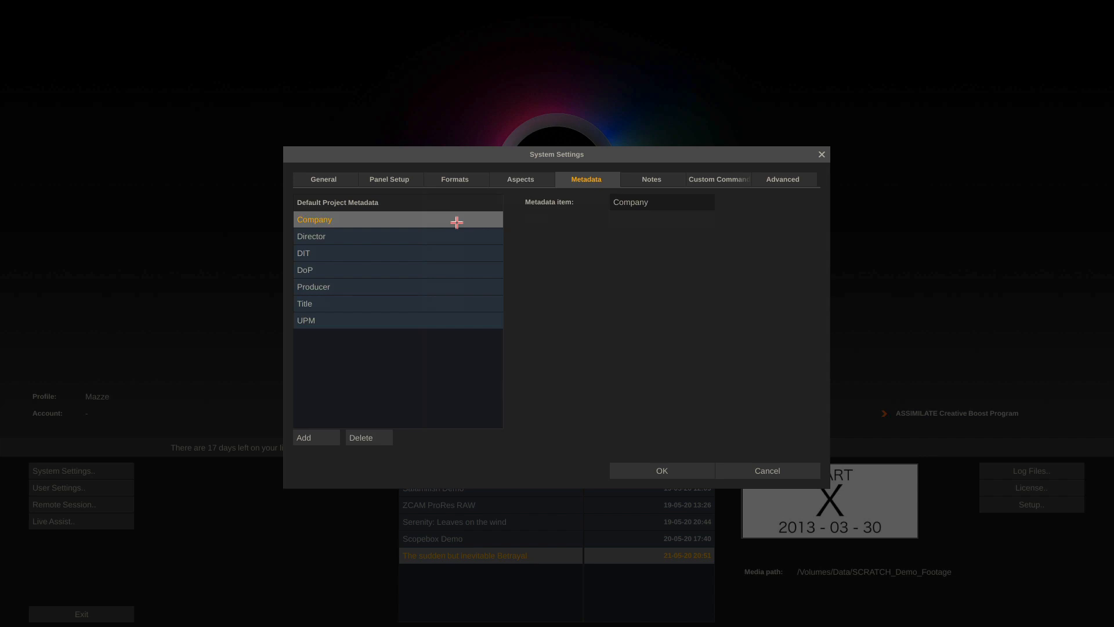
Review the False Take note annotation, then move on to the Custom Commands page
{"action": "left_click", "coordinate": [652, 179]}
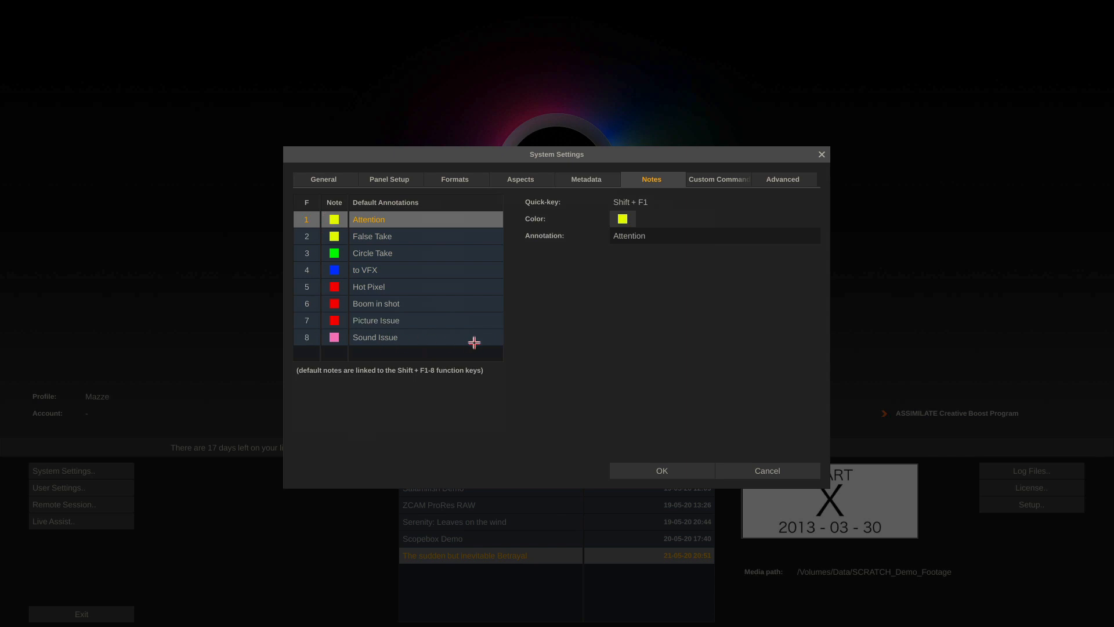
{"action": "left_click", "coordinate": [381, 236]}
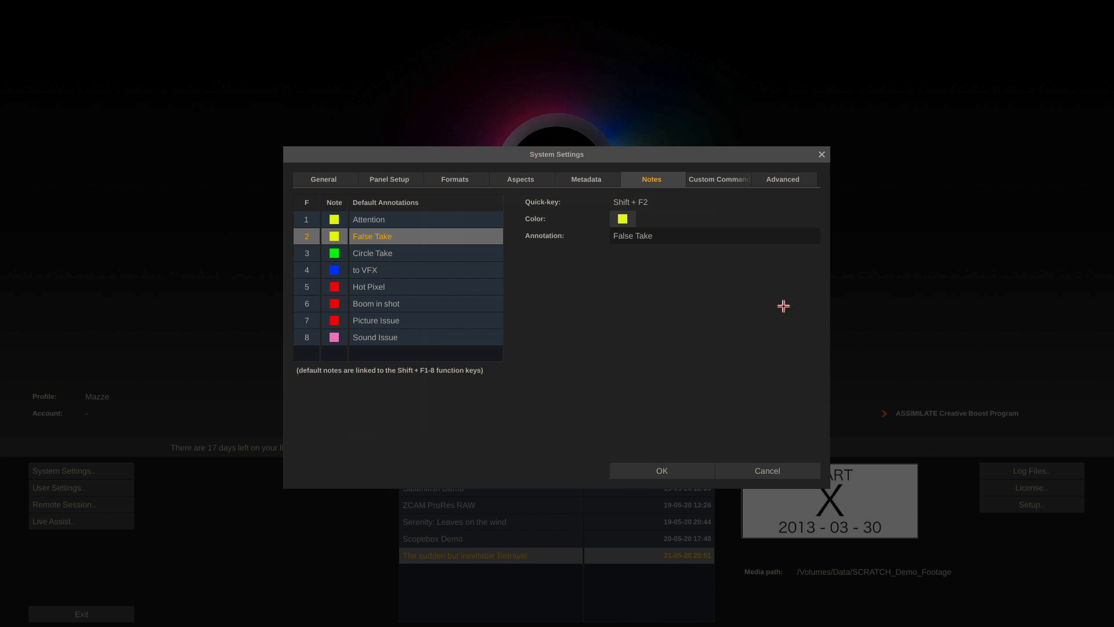
{"action": "left_click", "coordinate": [715, 179]}
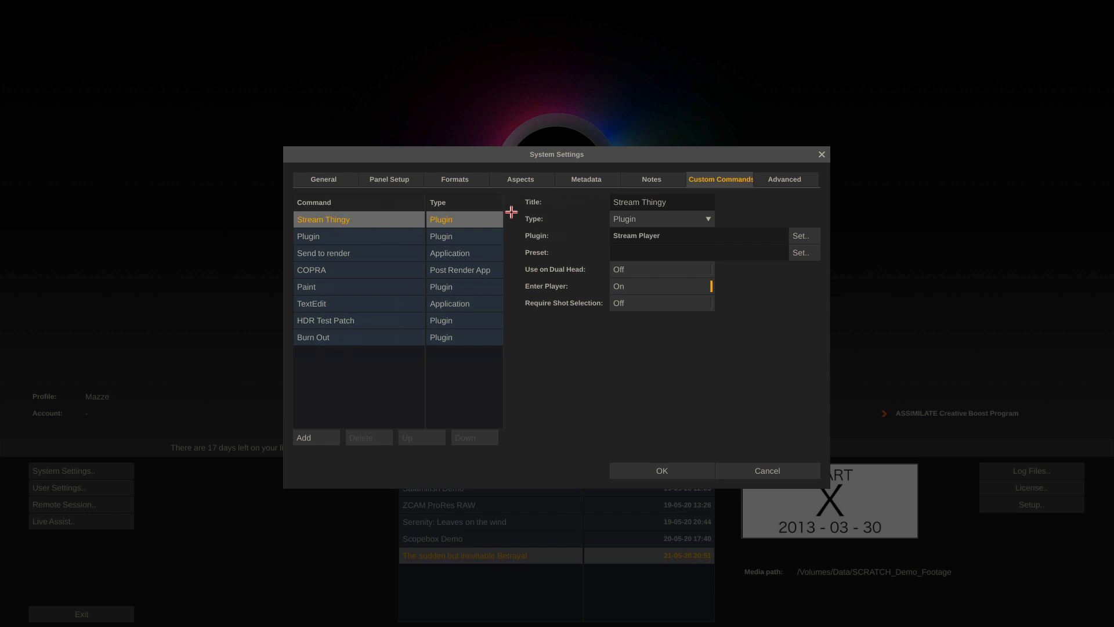
Keep the command type as Plugin, inspect COPRA's settings, and scroll the Advanced settings list
{"action": "left_click", "coordinate": [699, 218]}
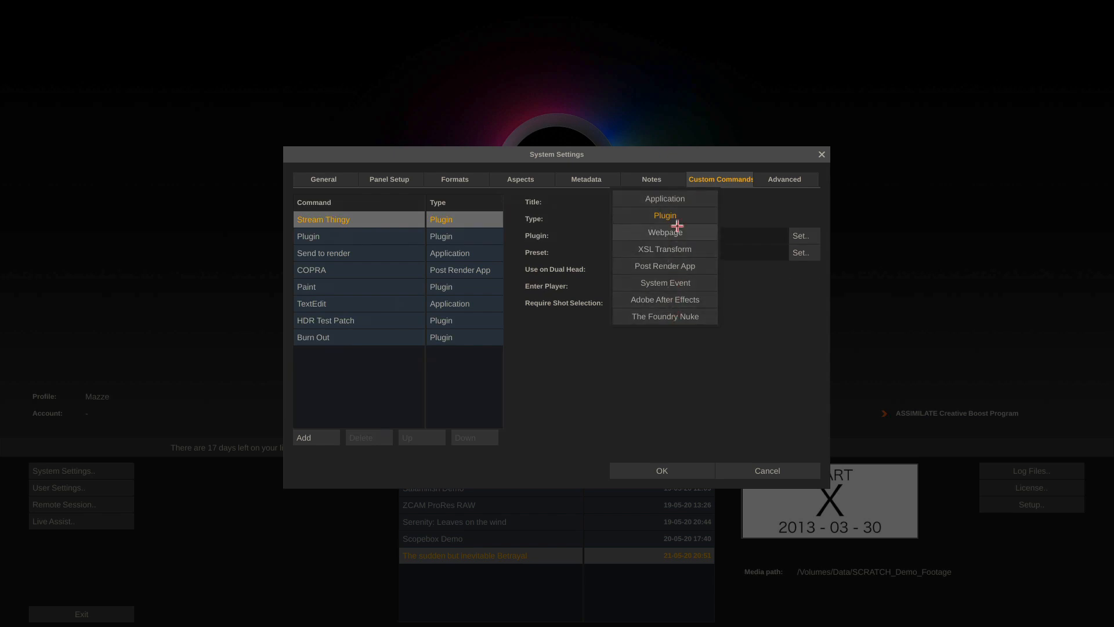
{"action": "left_click", "coordinate": [757, 343]}
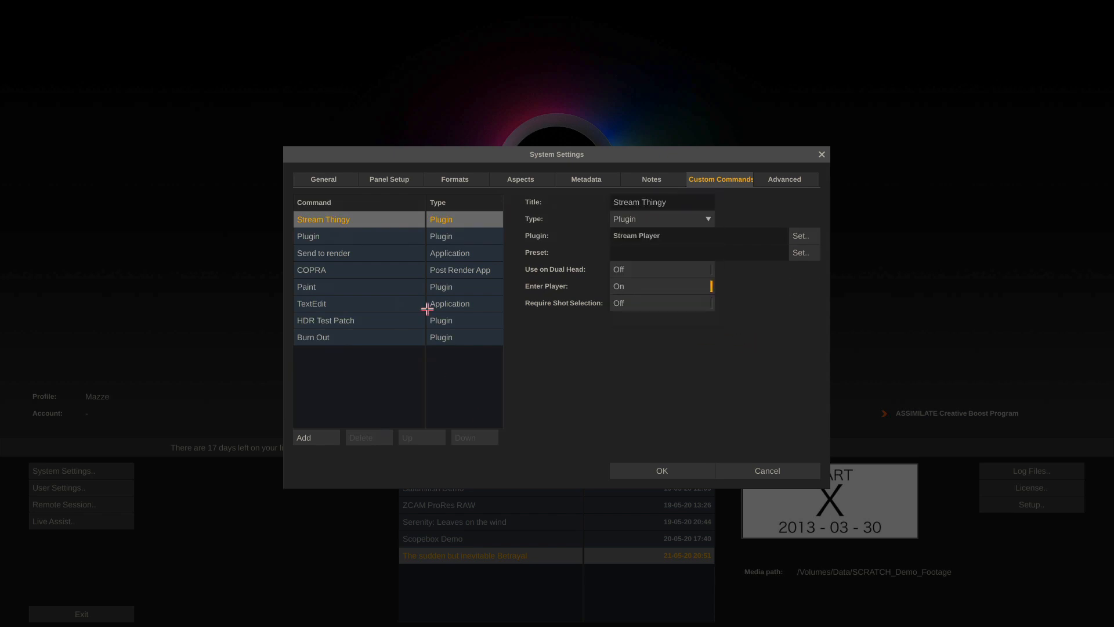
{"action": "left_click", "coordinate": [354, 273]}
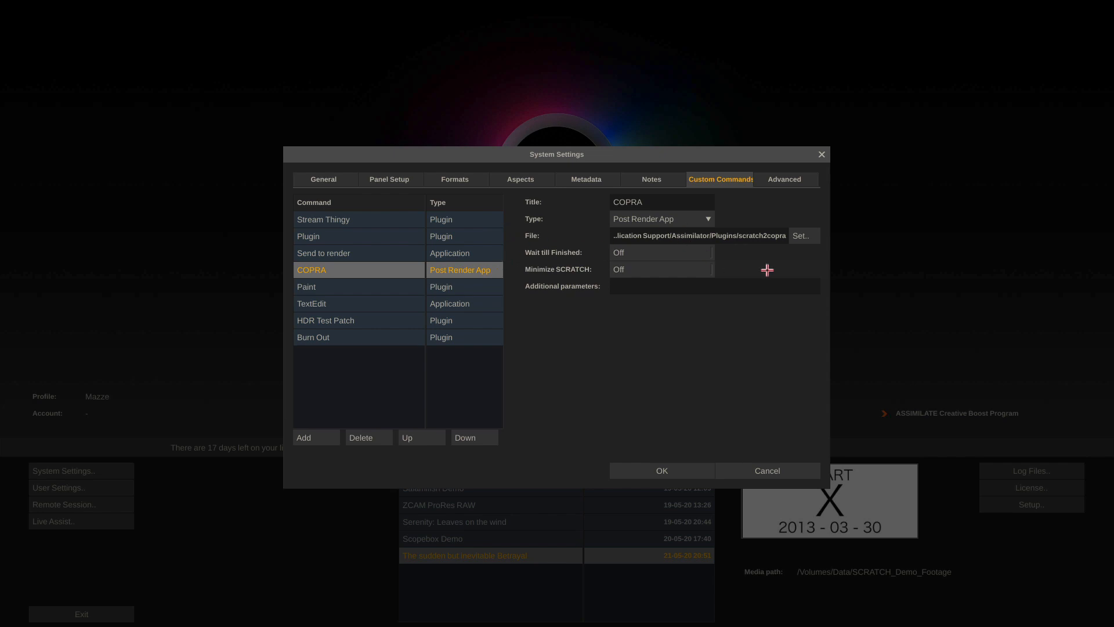
{"action": "left_click", "coordinate": [783, 182]}
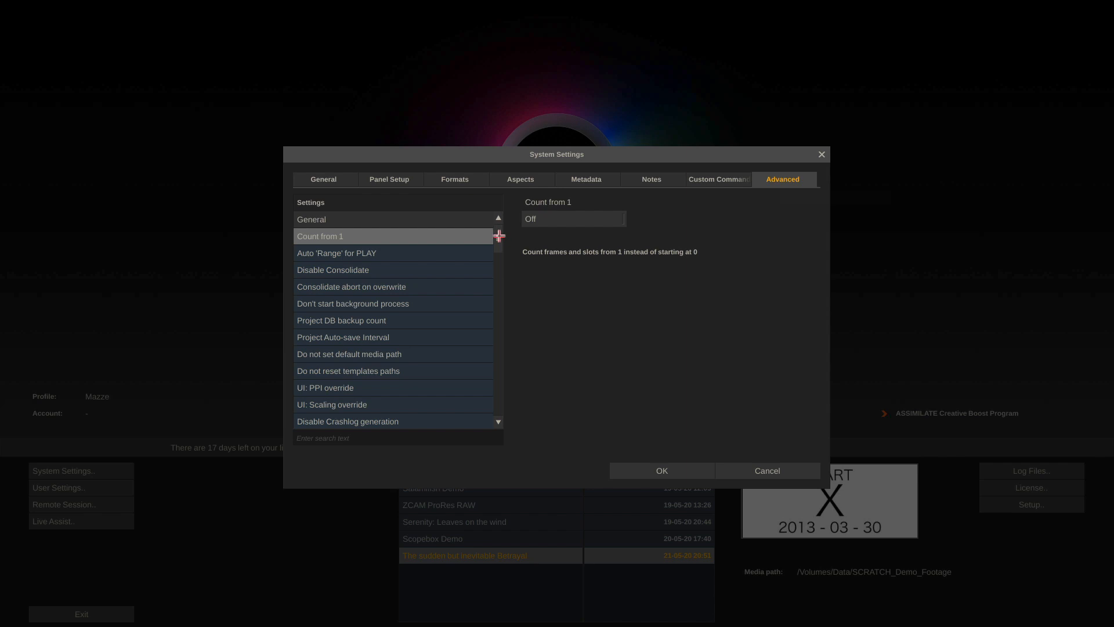
{"action": "left_click_drag", "start_coordinate": [499, 236], "coordinate": [493, 362]}
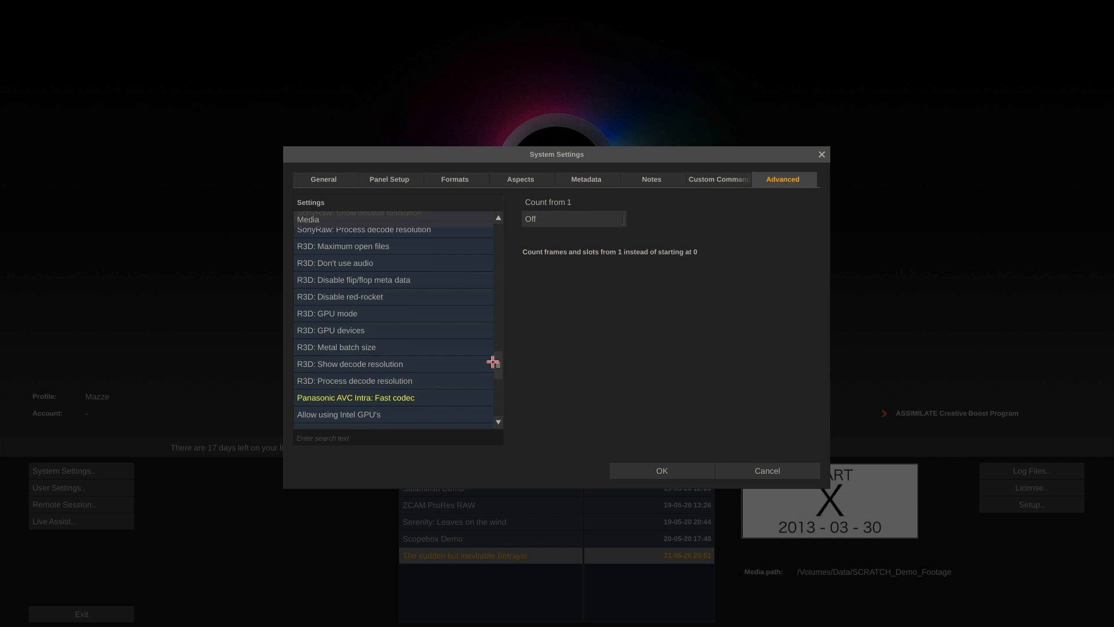
Leave System Settings for User Settings, keeping Jpeg as the snapshot format
{"action": "left_click", "coordinate": [769, 471]}
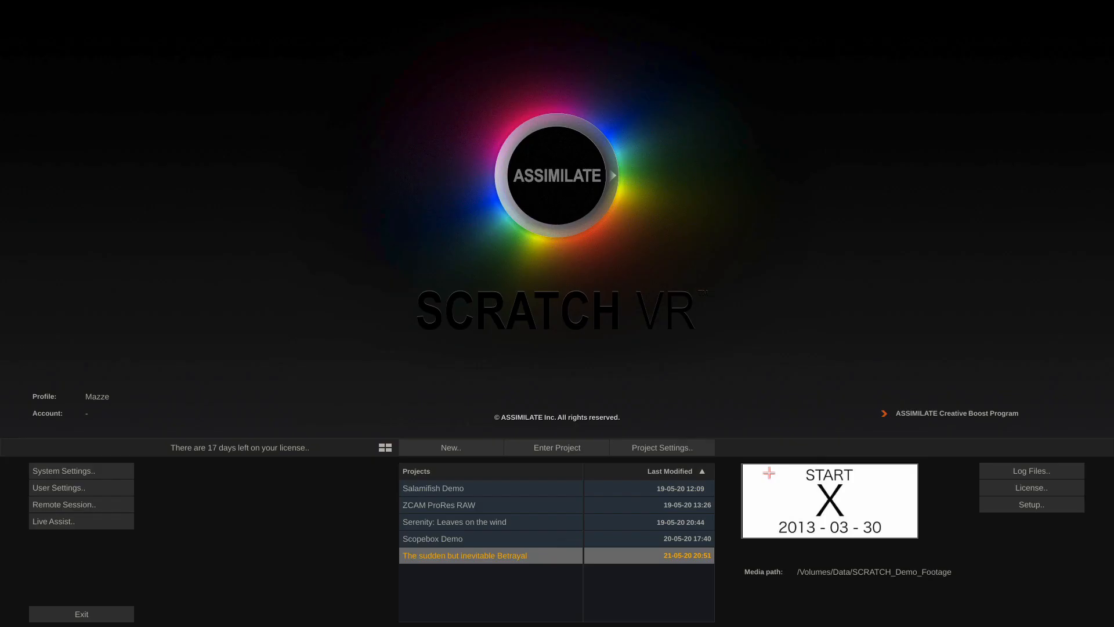
{"action": "left_click", "coordinate": [114, 488]}
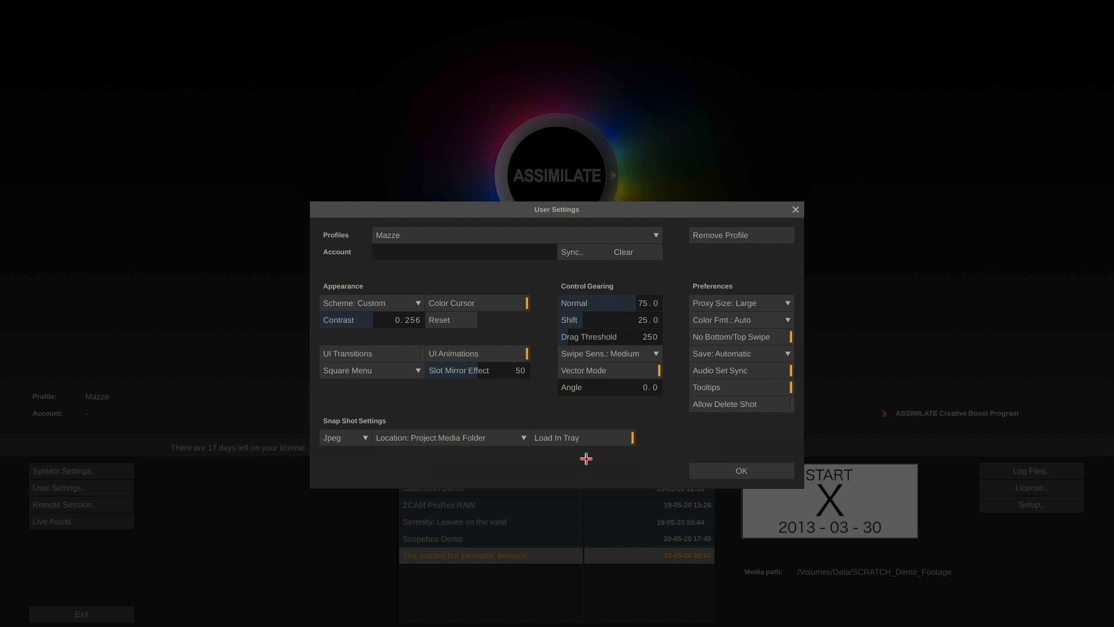
{"action": "left_click", "coordinate": [348, 446]}
{"action": "left_click", "coordinate": [351, 439]}
Raise the interface contrast from 0.256 to about 0.293 and close User Settings
{"action": "left_click_drag", "start_coordinate": [405, 313], "coordinate": [436, 312]}
{"action": "left_click_drag", "start_coordinate": [405, 359], "coordinate": [438, 303]}
{"action": "left_click_drag", "start_coordinate": [434, 285], "coordinate": [348, 350]}
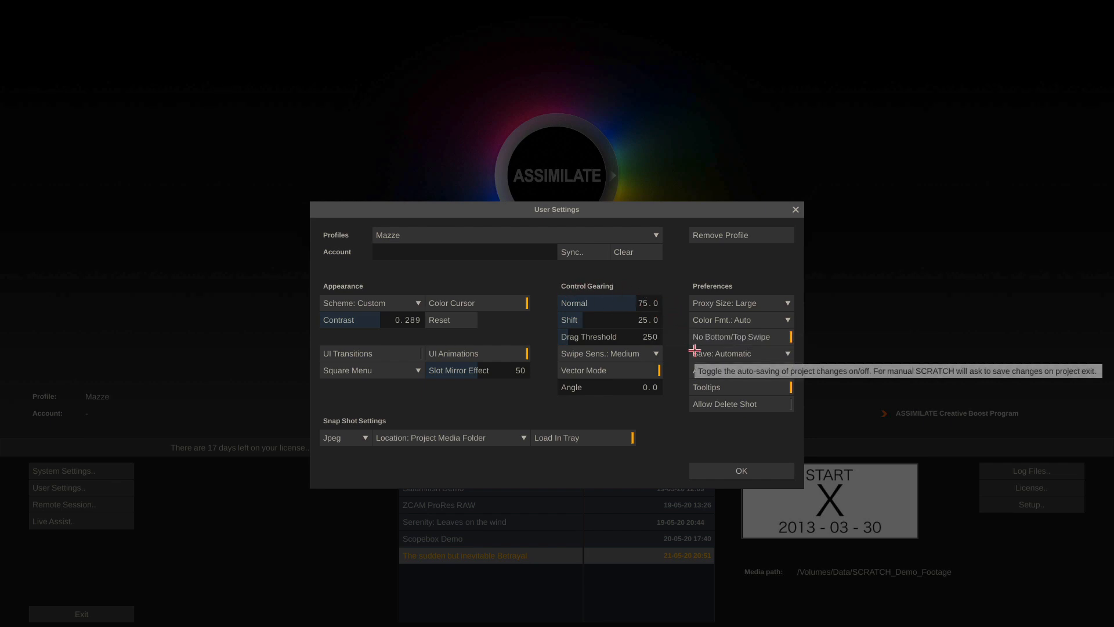
{"action": "left_click", "coordinate": [741, 466]}
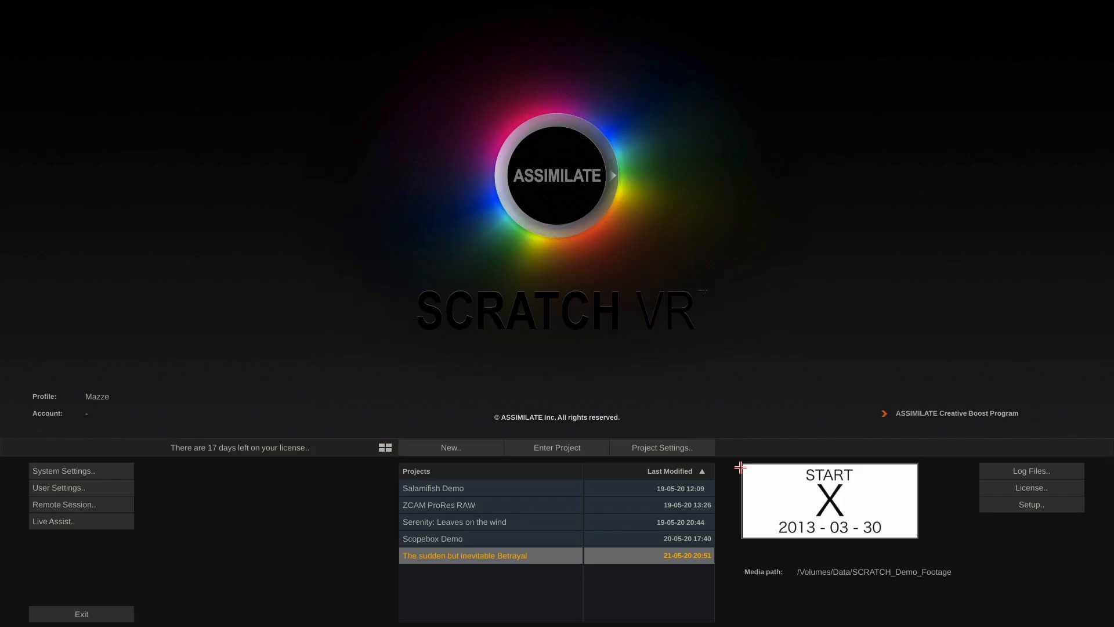
Create a new project named 'Dailies in SCRATCH' and begin choosing a different media folder
{"action": "left_click", "coordinate": [432, 449]}
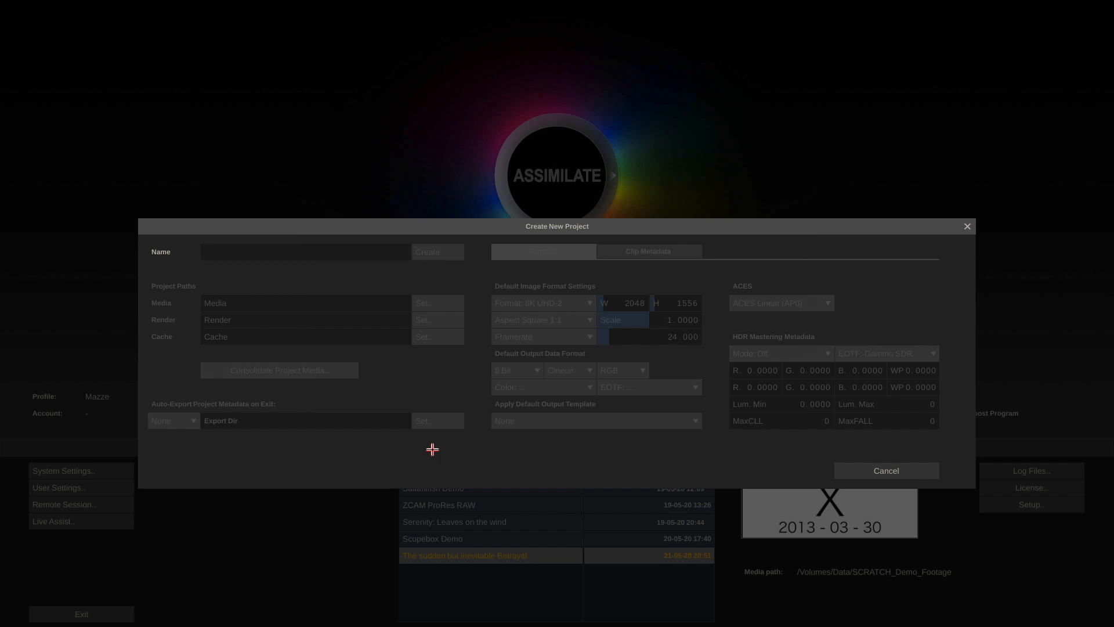
{"action": "type", "text": "Dailies in SCRATCH"}
{"action": "left_click", "coordinate": [439, 252]}
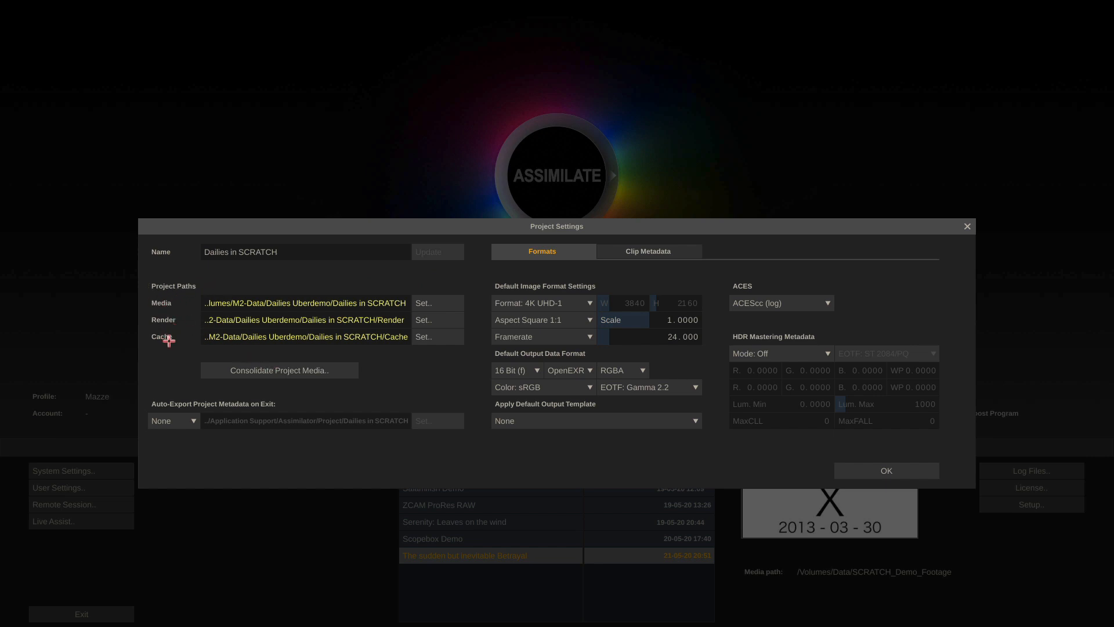
{"action": "left_click", "coordinate": [432, 302]}
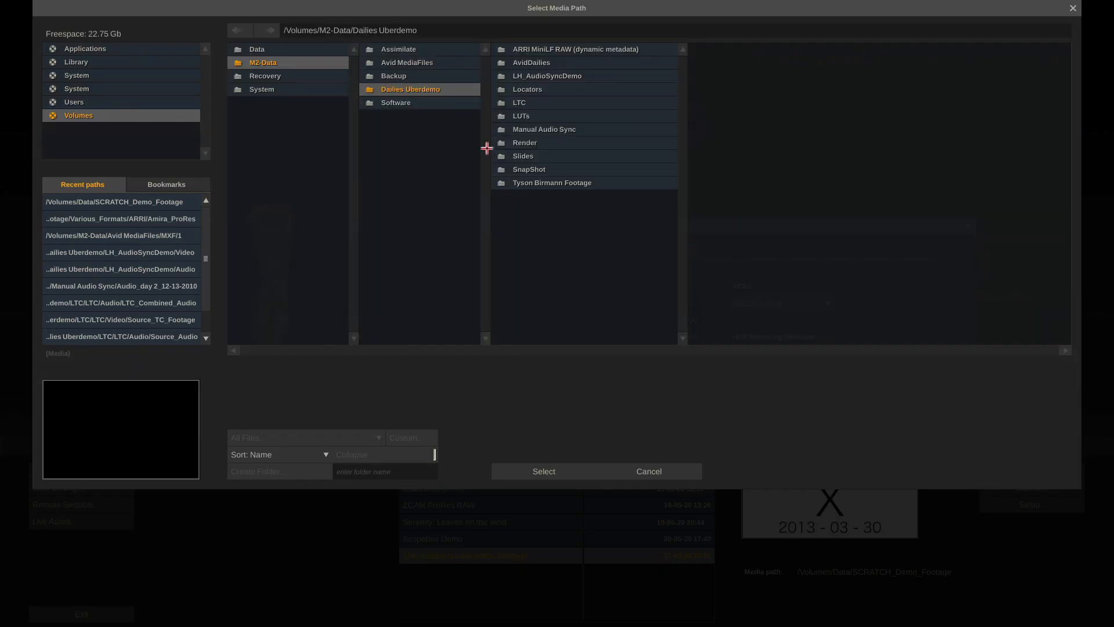
Select /Volumes/M2-Data/Dailies Uberdemo as the media folder
{"action": "left_click", "coordinate": [532, 469]}
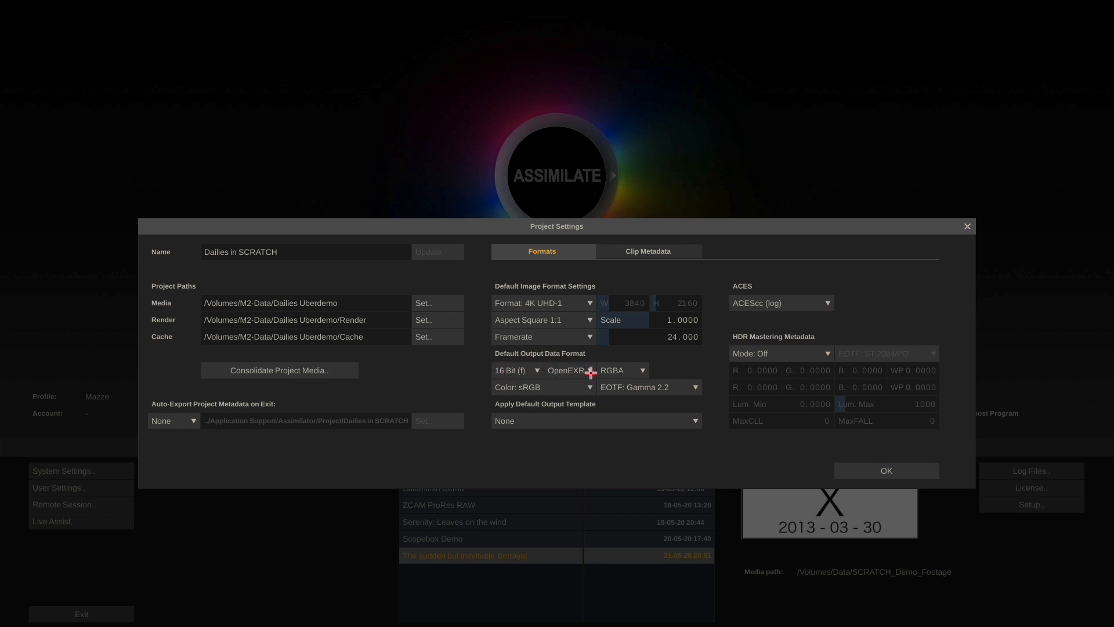
Set the default output colour space to Rec709
{"action": "left_click", "coordinate": [568, 392]}
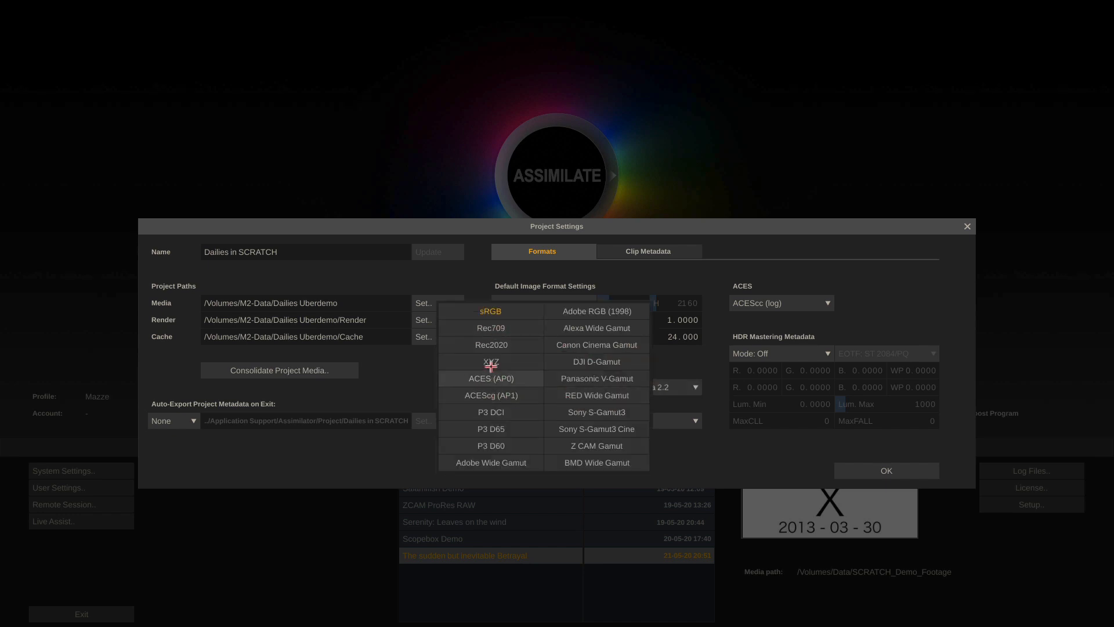
{"action": "left_click", "coordinate": [510, 328]}
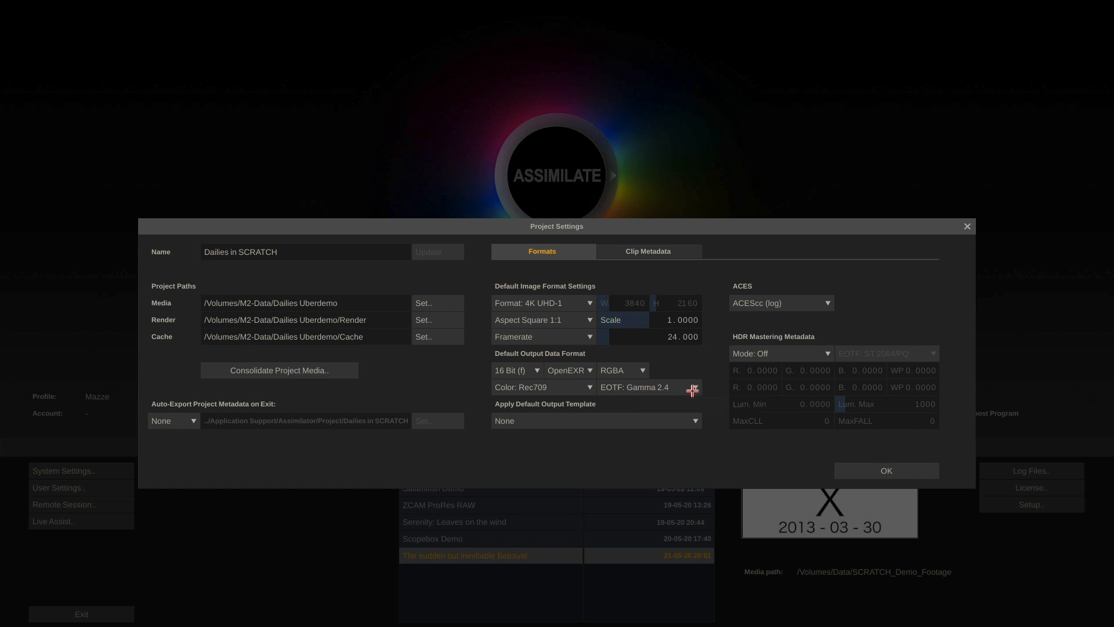
Confirm the project settings and enter the Dailies in SCRATCH project
{"action": "left_click", "coordinate": [872, 469]}
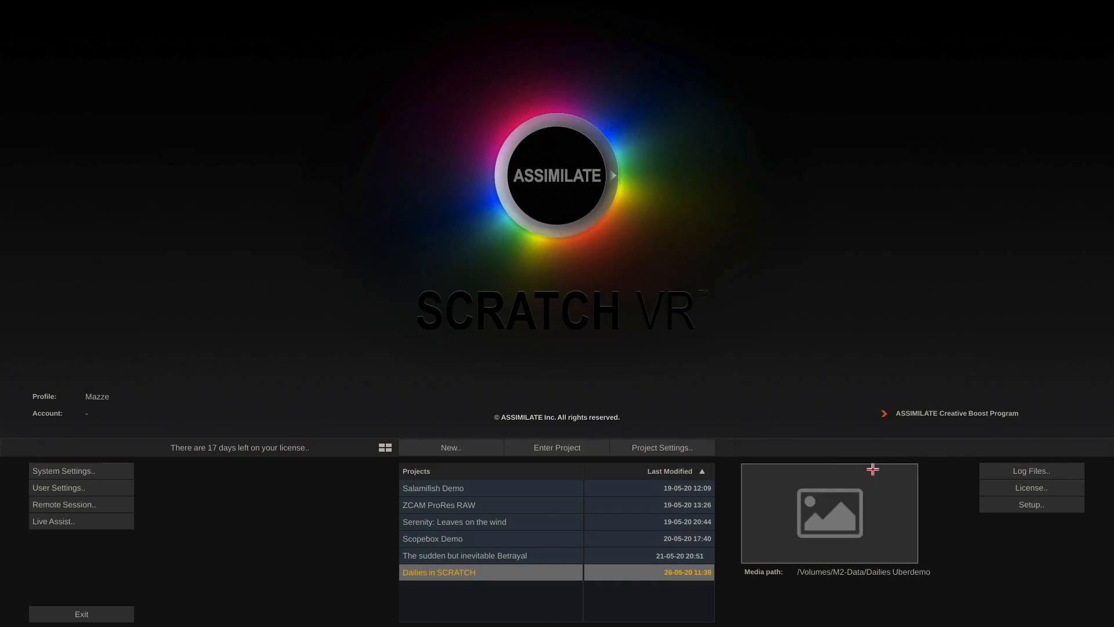
{"action": "left_click", "coordinate": [557, 447]}
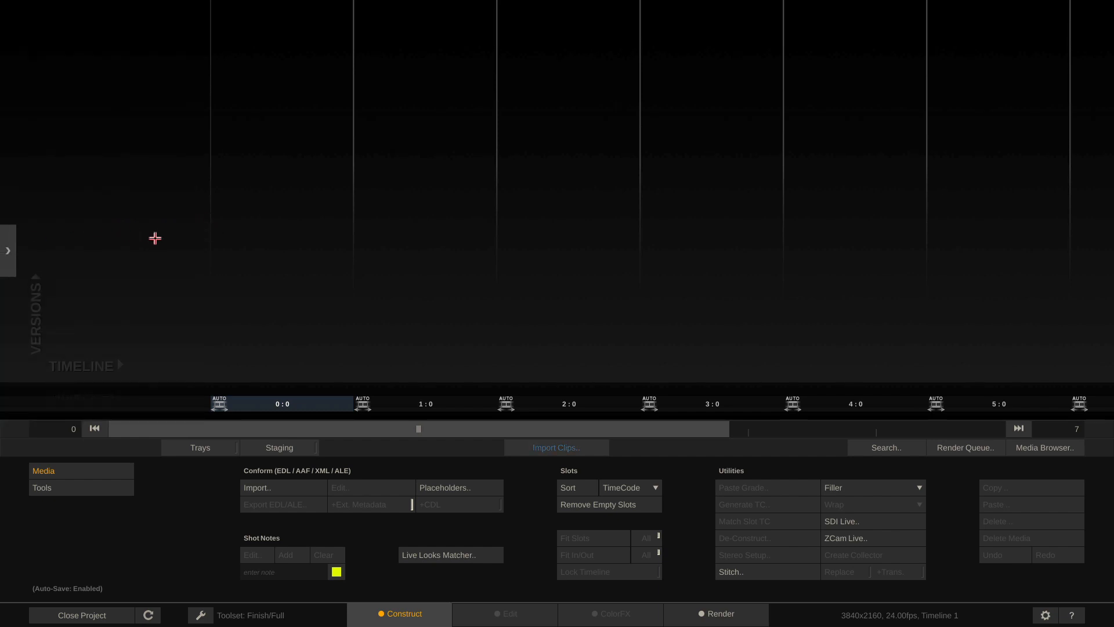
Turn on project-tree editing and rename the Group folder to DAY 01
{"action": "mouse_move", "coordinate": [31, 204]}
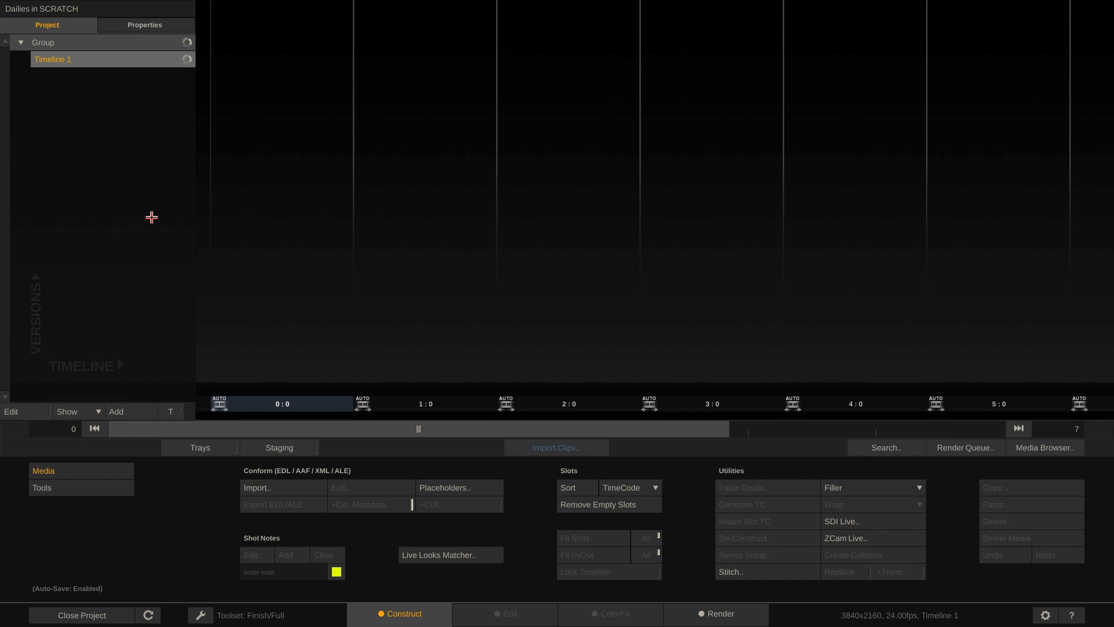
{"action": "left_click", "coordinate": [25, 409]}
{"action": "double_click", "coordinate": [115, 38]}
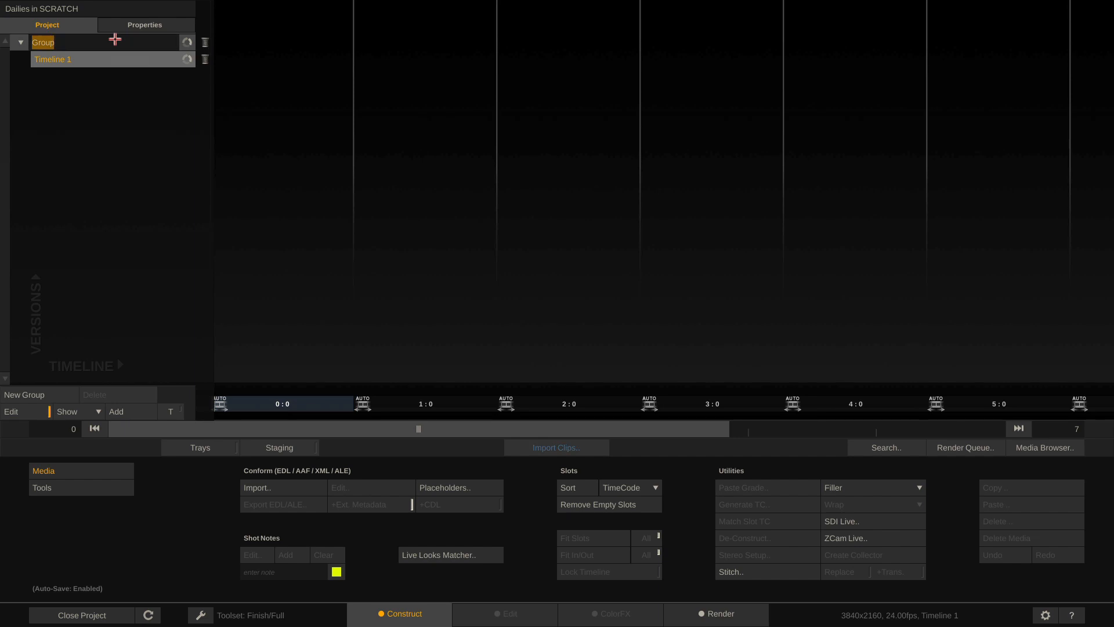
{"action": "type", "text": "DAY 01"}
{"action": "key", "text": "Return"}
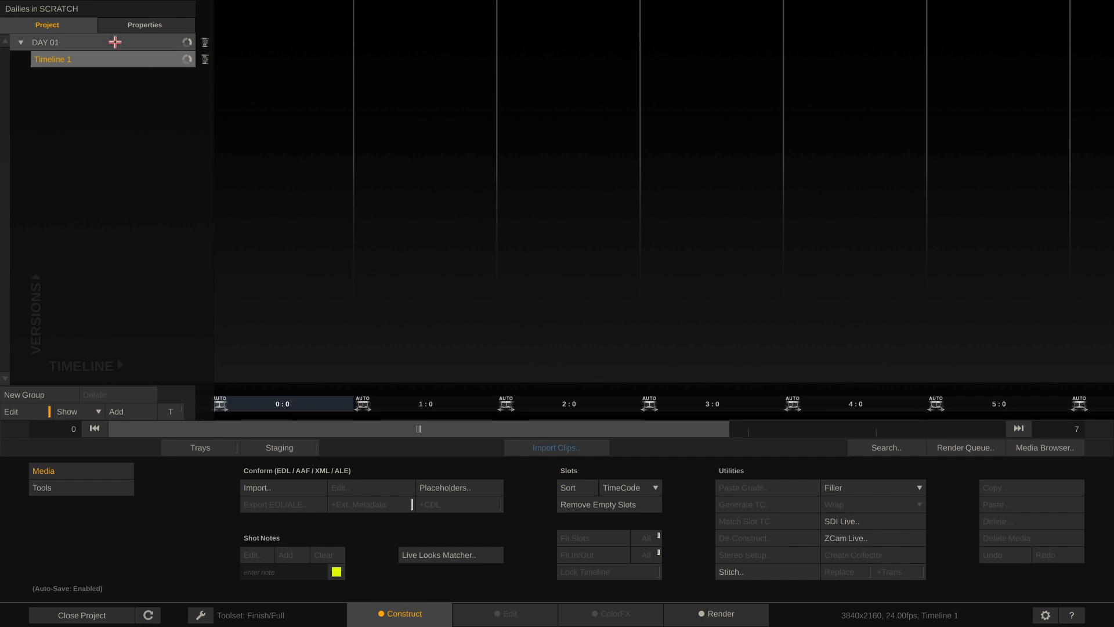
Rename Timeline 1 to A001
{"action": "double_click", "coordinate": [115, 61]}
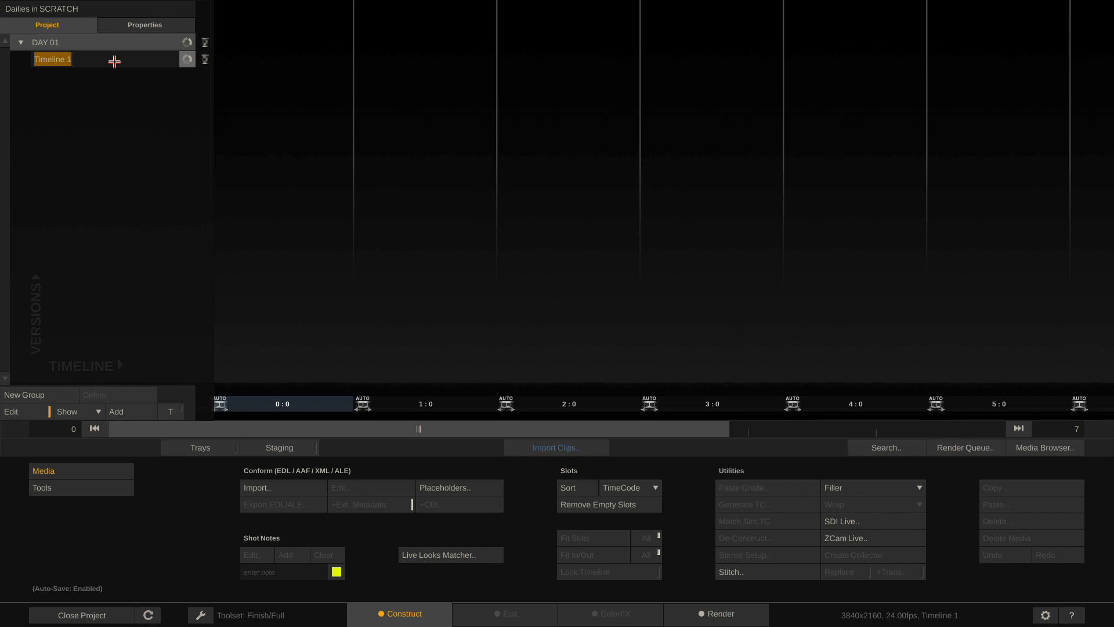
{"action": "type", "text": "A001"}
{"action": "key", "text": "Return"}
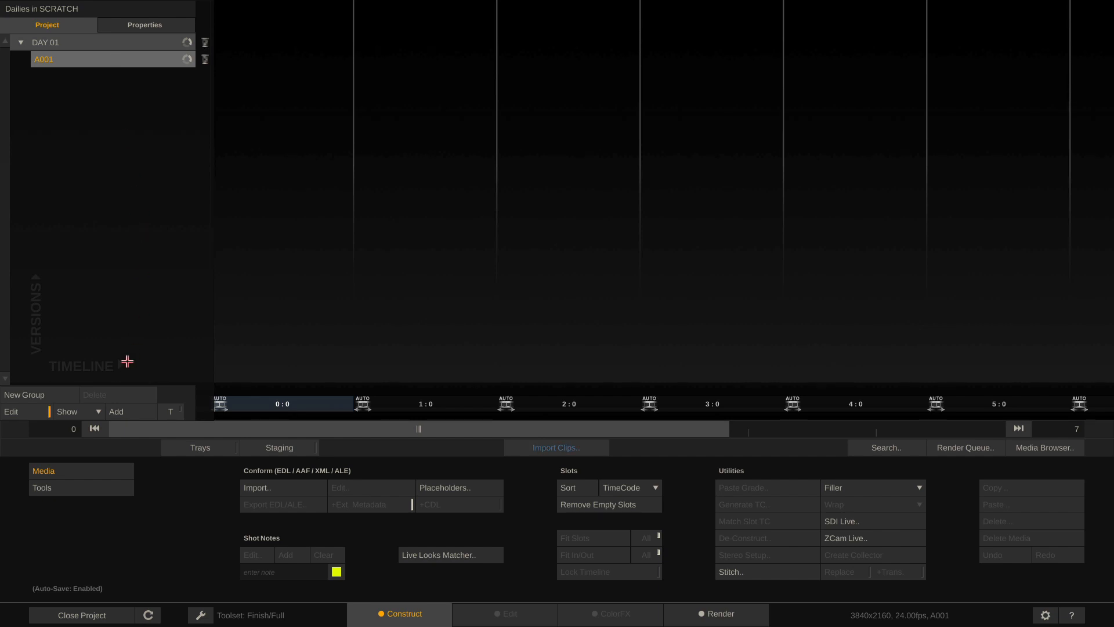
Add a new timeline named A002, then rename it to A CAM
{"action": "left_click", "coordinate": [128, 412]}
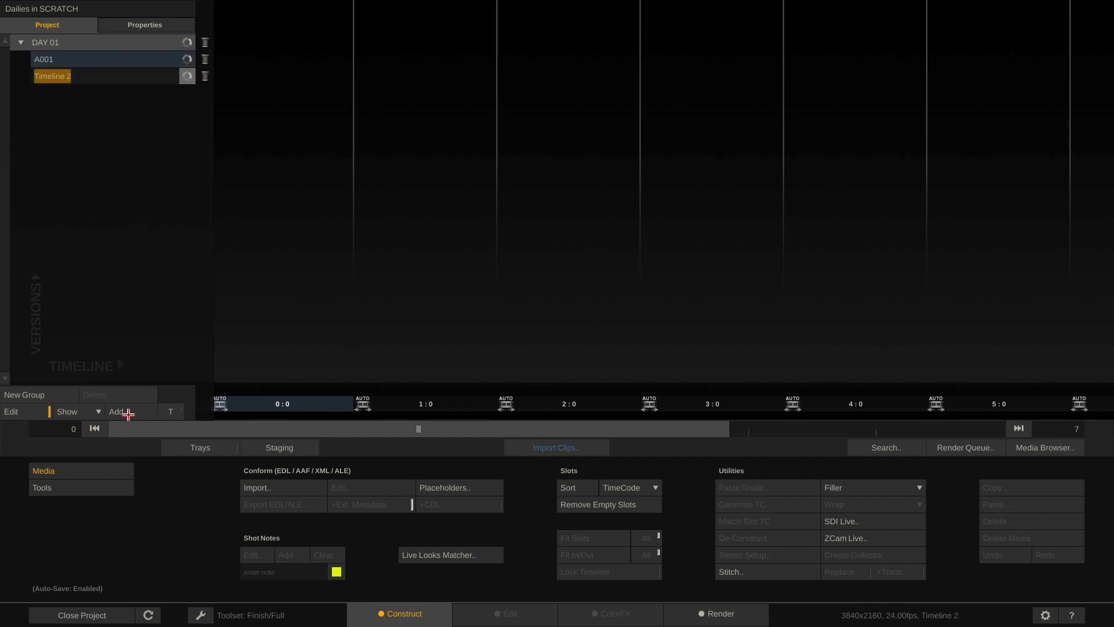
{"action": "type", "text": "A002"}
{"action": "key", "text": "Return"}
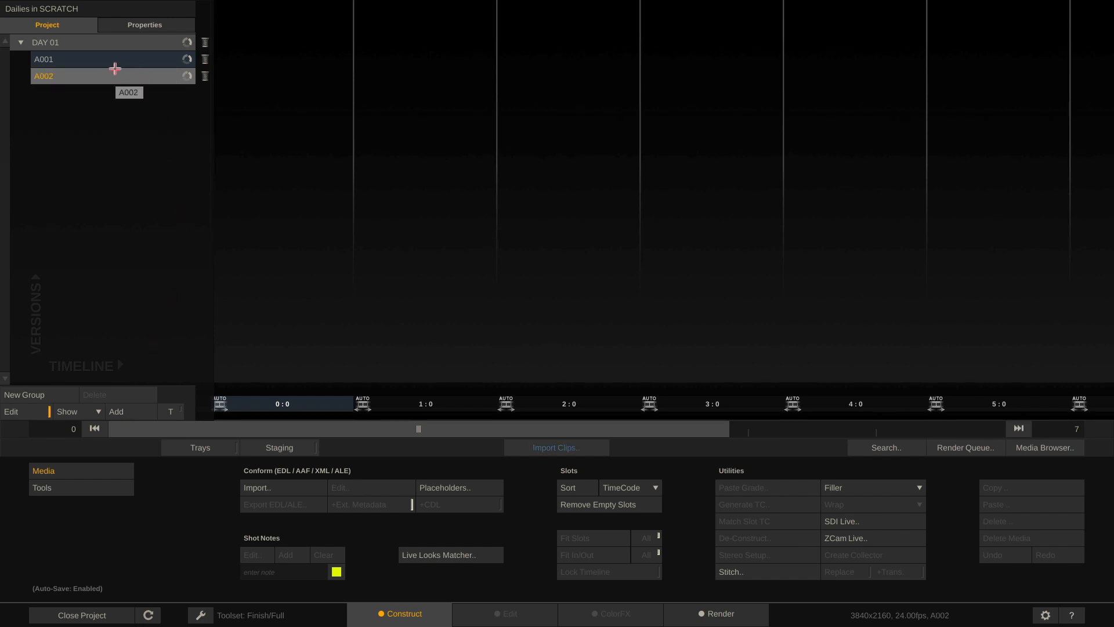
{"action": "double_click", "coordinate": [95, 77]}
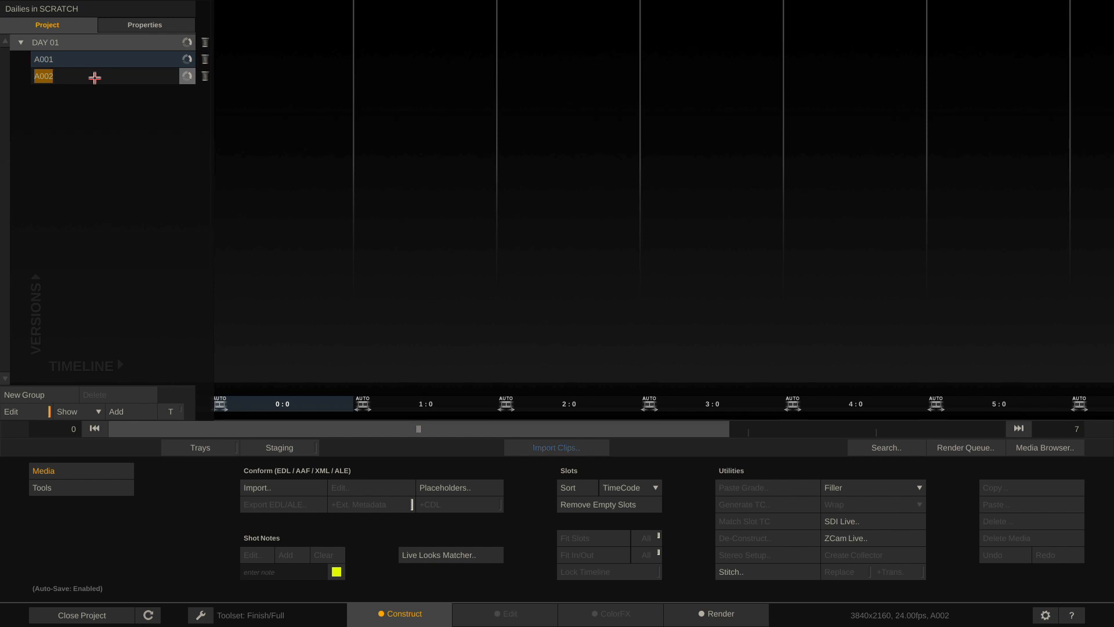
{"action": "type", "text": "A CAM"}
{"action": "key", "text": "Return"}
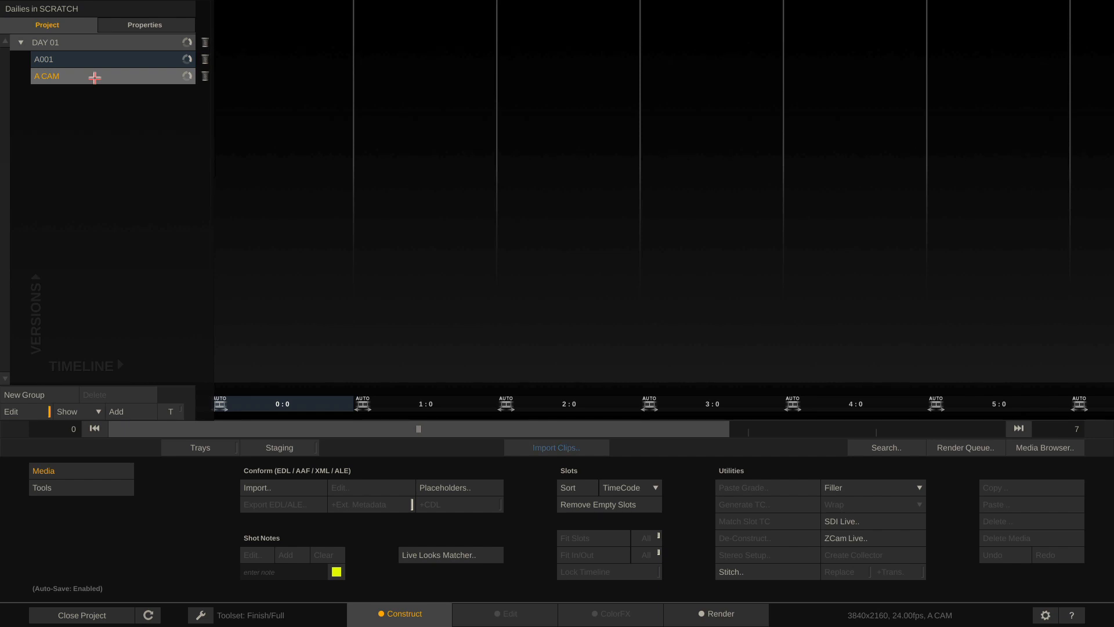
Delete the A CAM timeline and switch tree editing off
{"action": "left_click", "coordinate": [205, 76]}
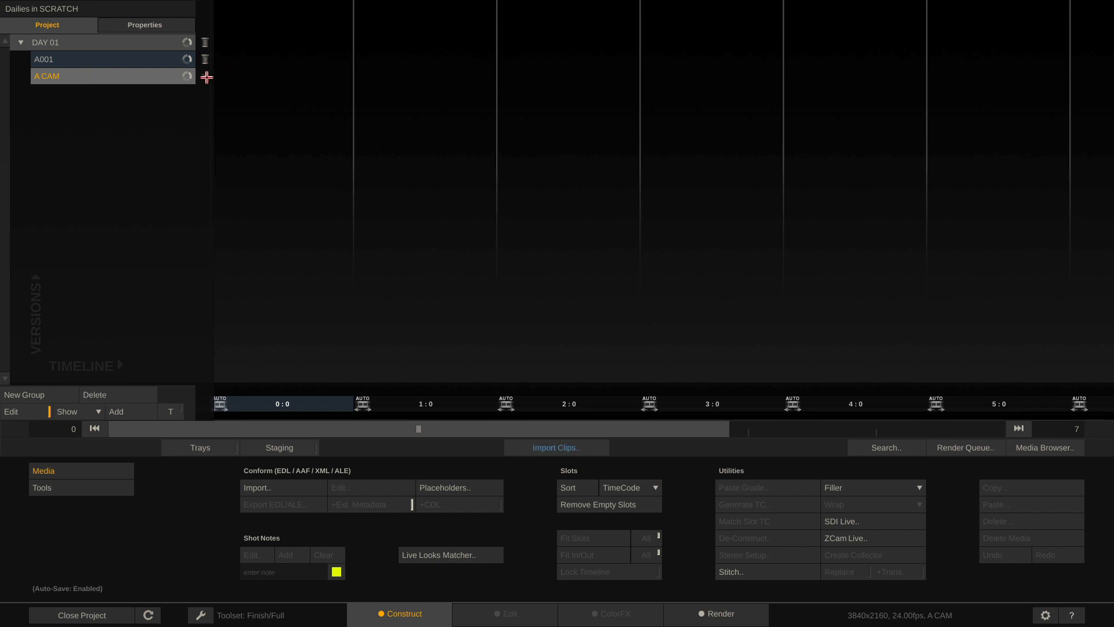
{"action": "left_click", "coordinate": [92, 395]}
{"action": "left_click", "coordinate": [93, 395]}
{"action": "left_click", "coordinate": [20, 411]}
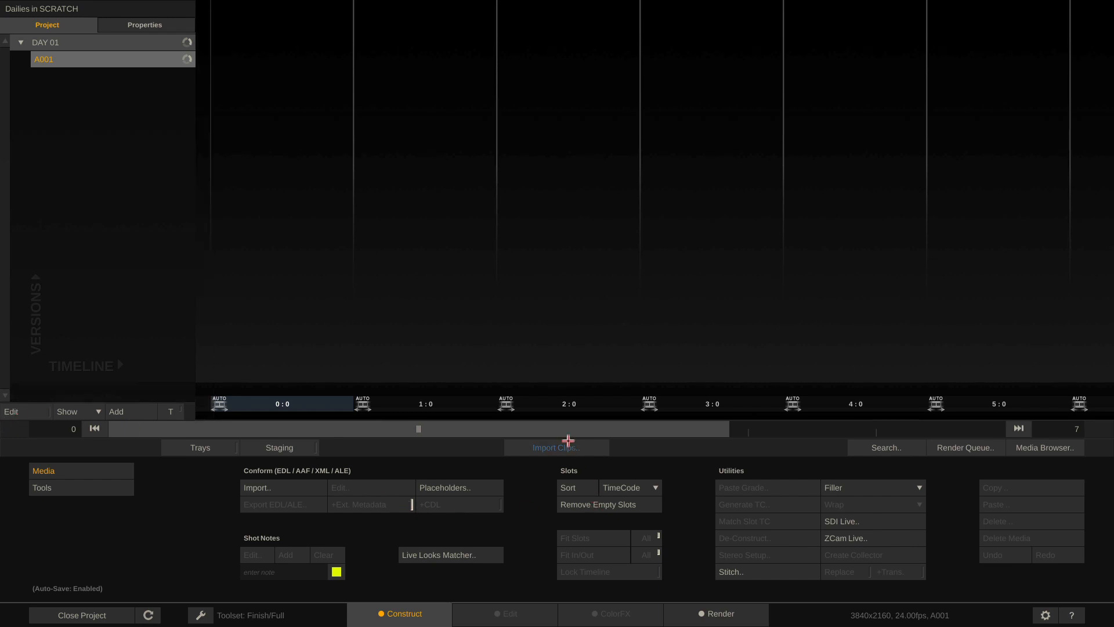
{"action": "left_click", "coordinate": [553, 450]}
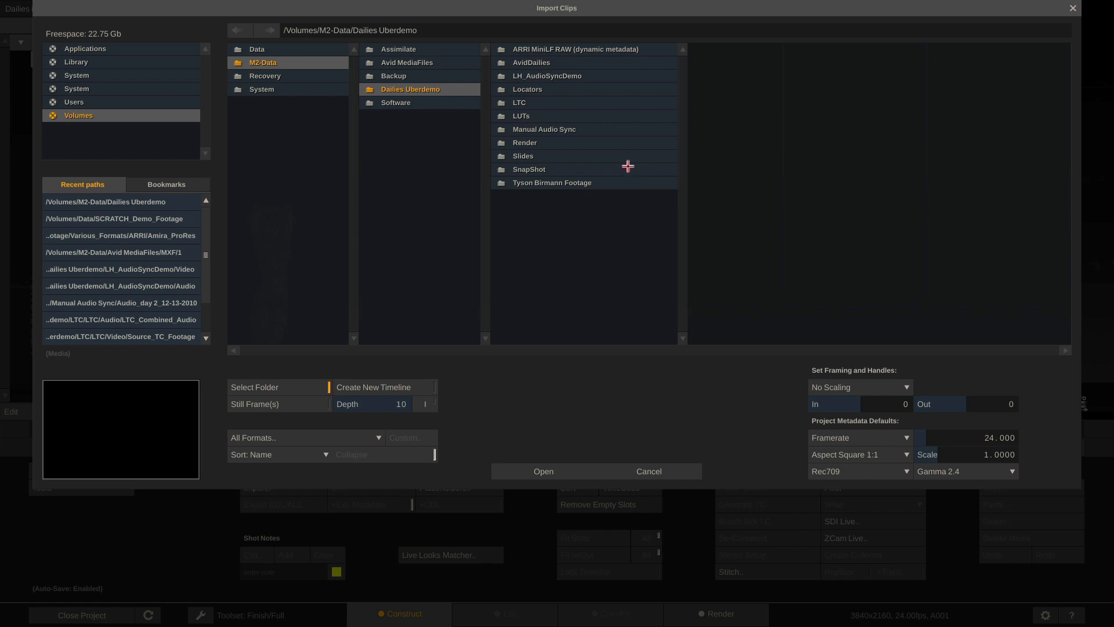
{"action": "left_click", "coordinate": [532, 181]}
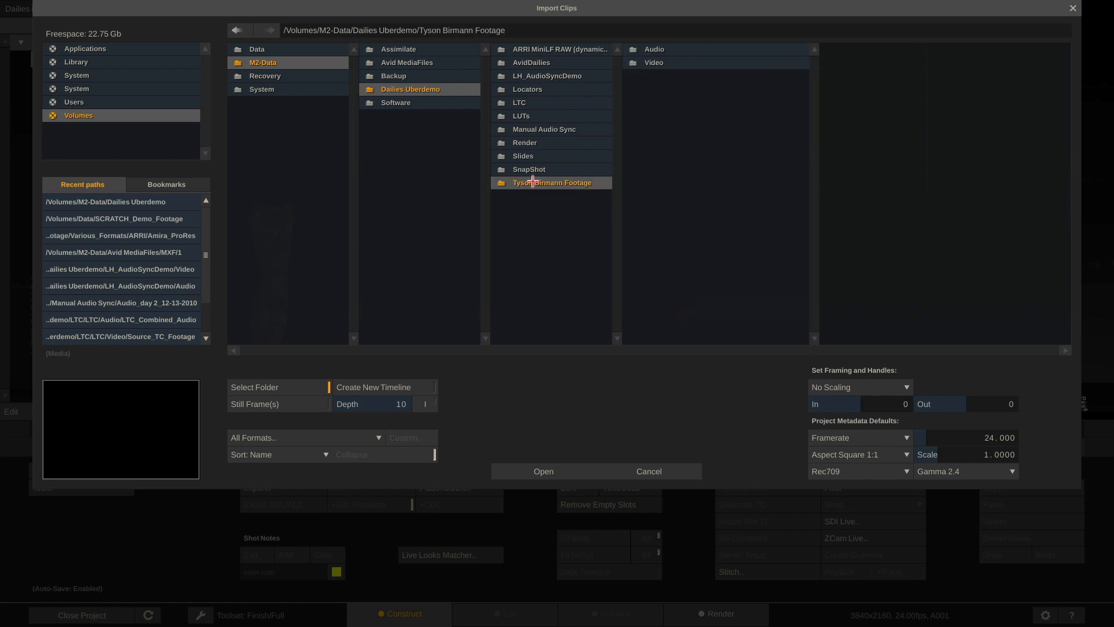
{"action": "left_click", "coordinate": [707, 63]}
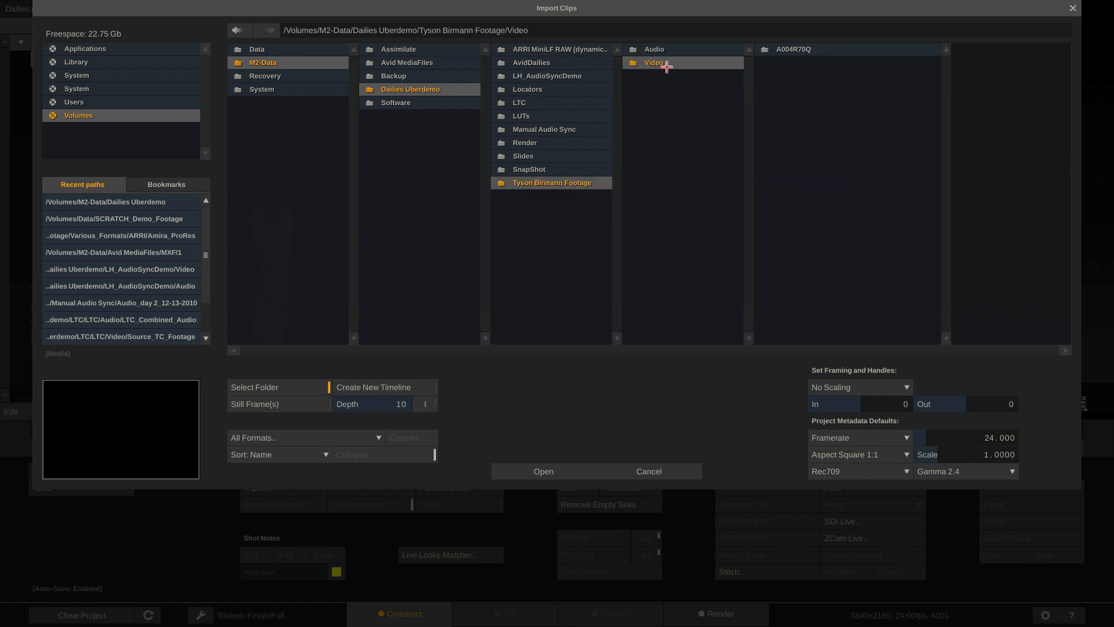
{"action": "left_click", "coordinate": [792, 48]}
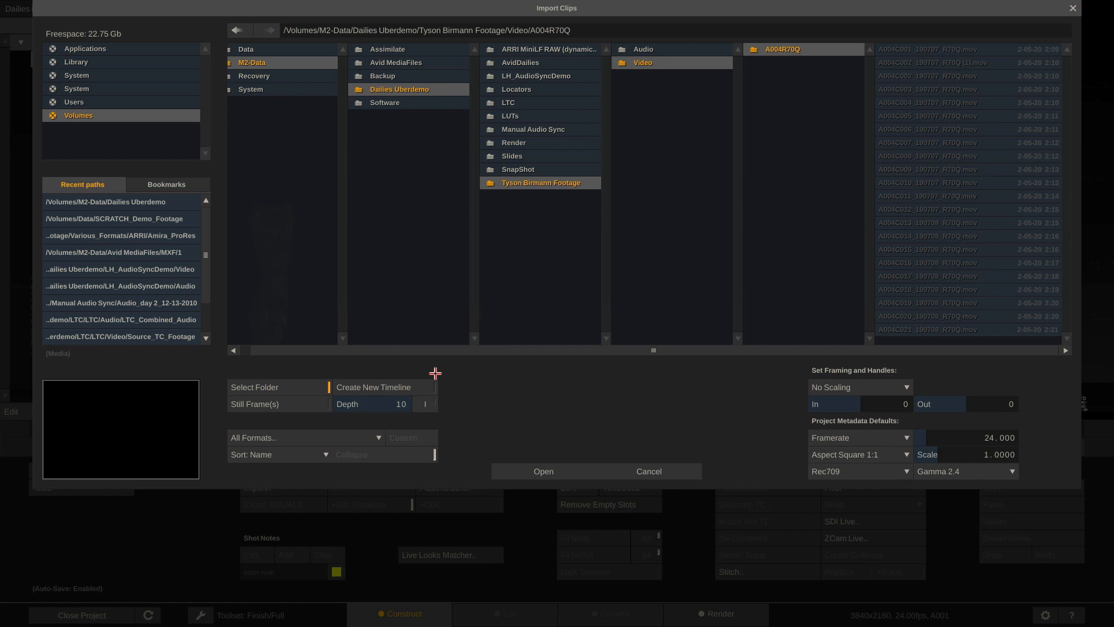
Enable Create New Timeline and import the whole A004R70Q folder, keeping all file formats
{"action": "left_click", "coordinate": [390, 387]}
{"action": "left_click", "coordinate": [285, 387]}
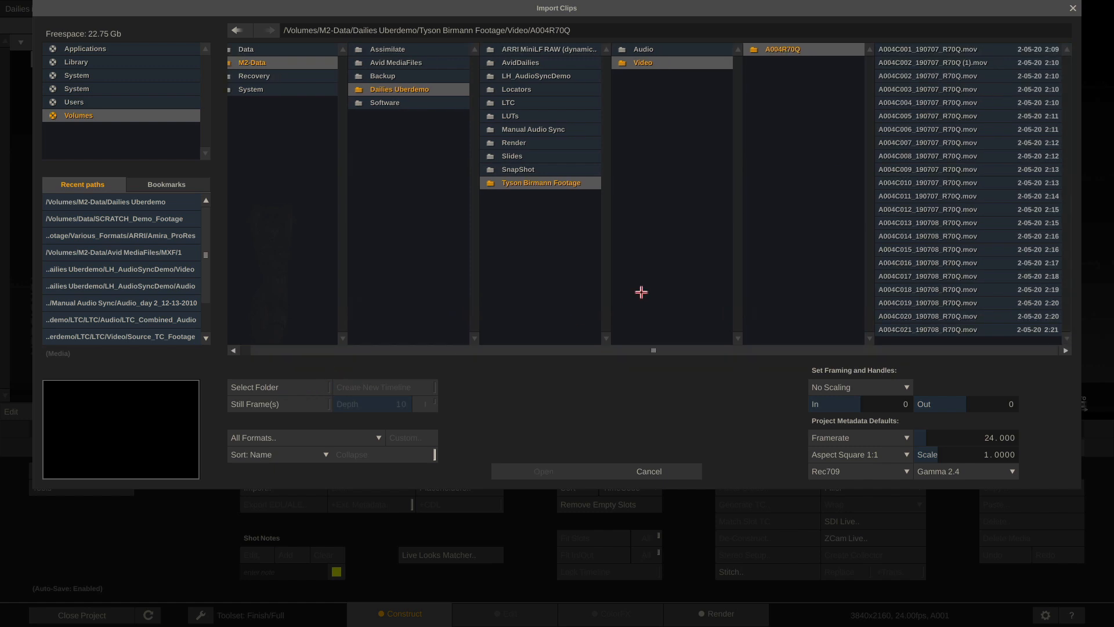
{"action": "left_click", "coordinate": [946, 127]}
{"action": "left_click", "coordinate": [943, 184]}
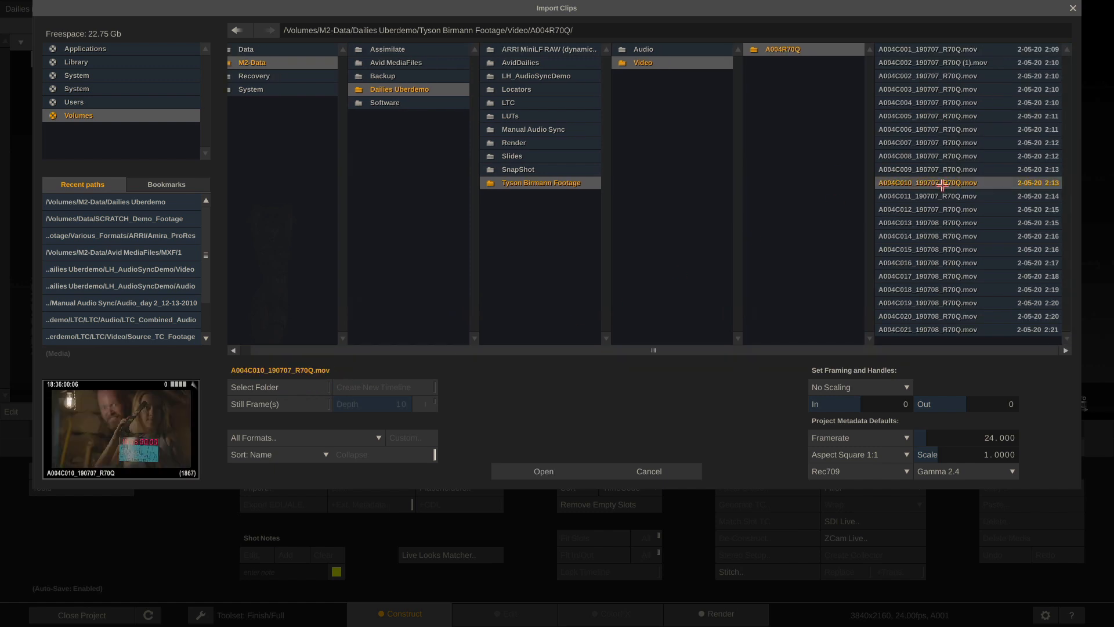
{"action": "left_click", "coordinate": [943, 260]}
{"action": "left_click", "coordinate": [946, 155], "text": "shift"}
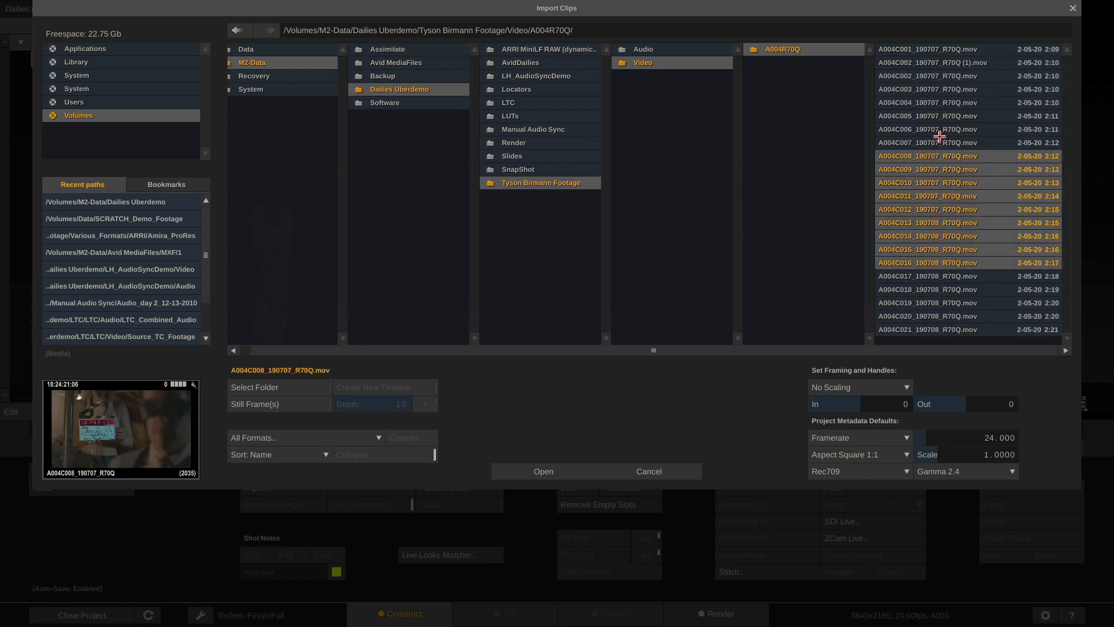
{"action": "left_click", "coordinate": [932, 102]}
{"action": "left_click", "coordinate": [266, 392]}
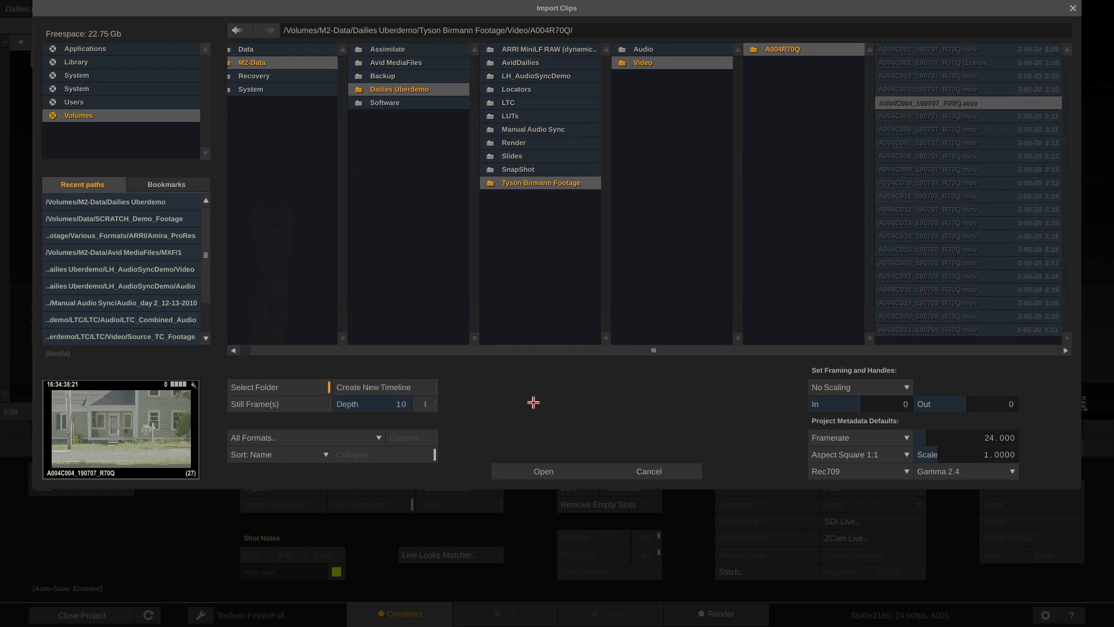
{"action": "left_click", "coordinate": [357, 439]}
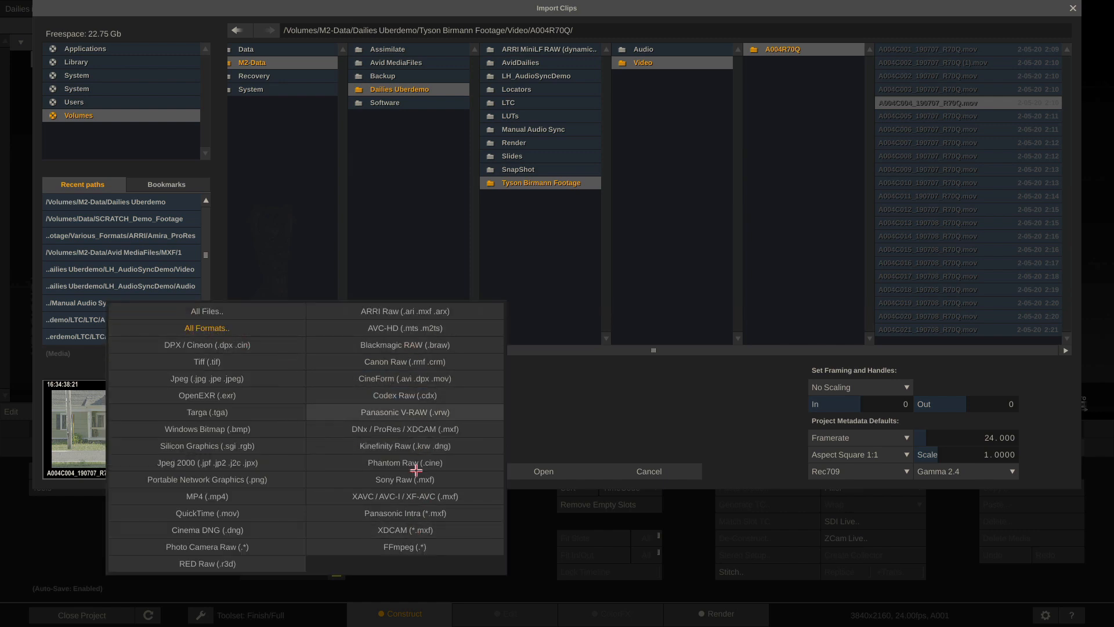
{"action": "left_click", "coordinate": [694, 413]}
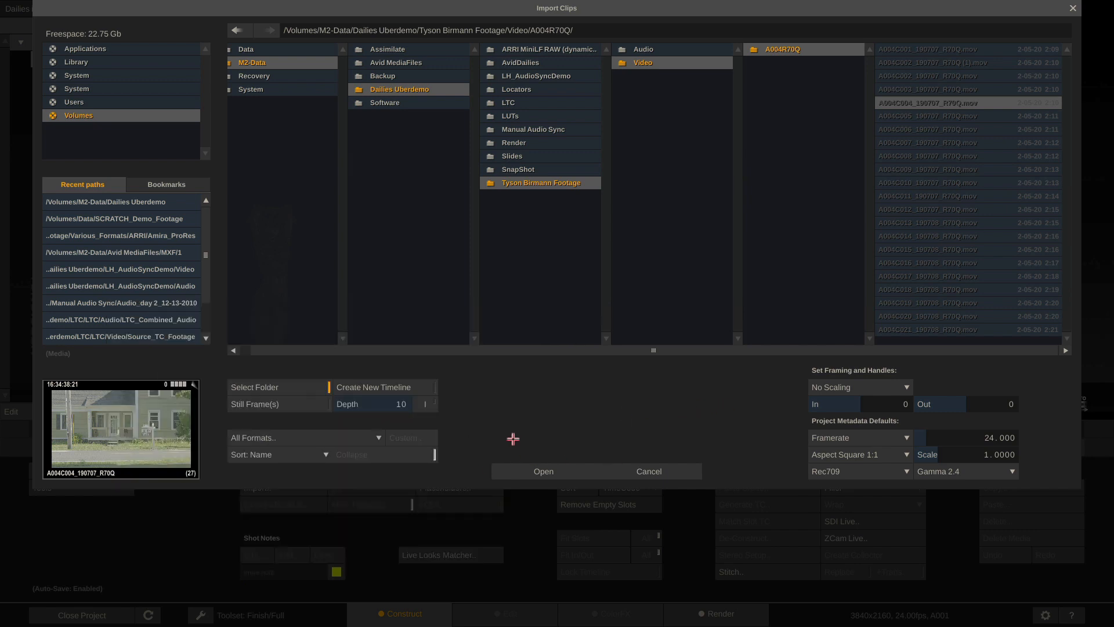
Load the A004R70Q clips into A001 without changing its settings, then show the Tools page
{"action": "left_click", "coordinate": [536, 471]}
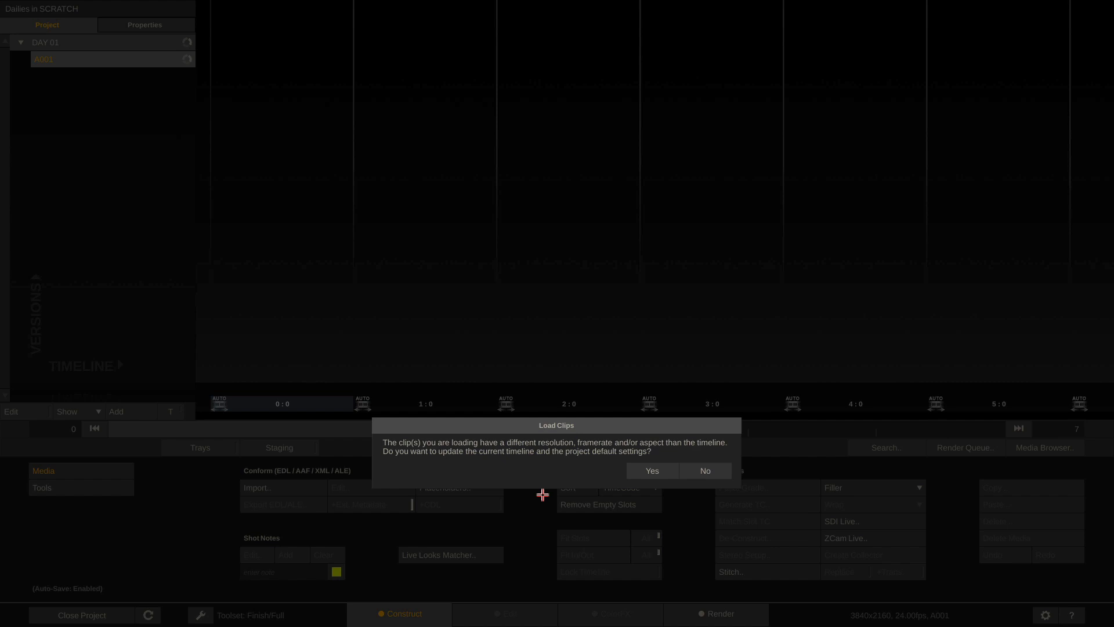
{"action": "left_click", "coordinate": [708, 469]}
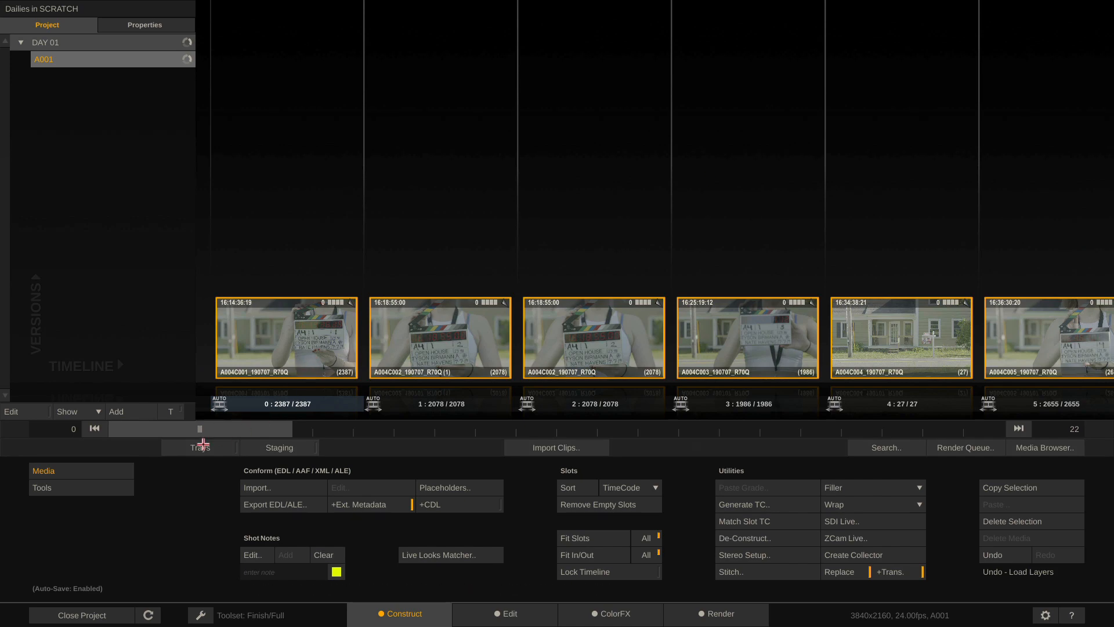
{"action": "left_click_drag", "start_coordinate": [201, 429], "coordinate": [659, 428]}
{"action": "scroll", "coordinate": [457, 395], "scroll_direction": "up", "scroll_amount": 11}
{"action": "left_click", "coordinate": [87, 493]}
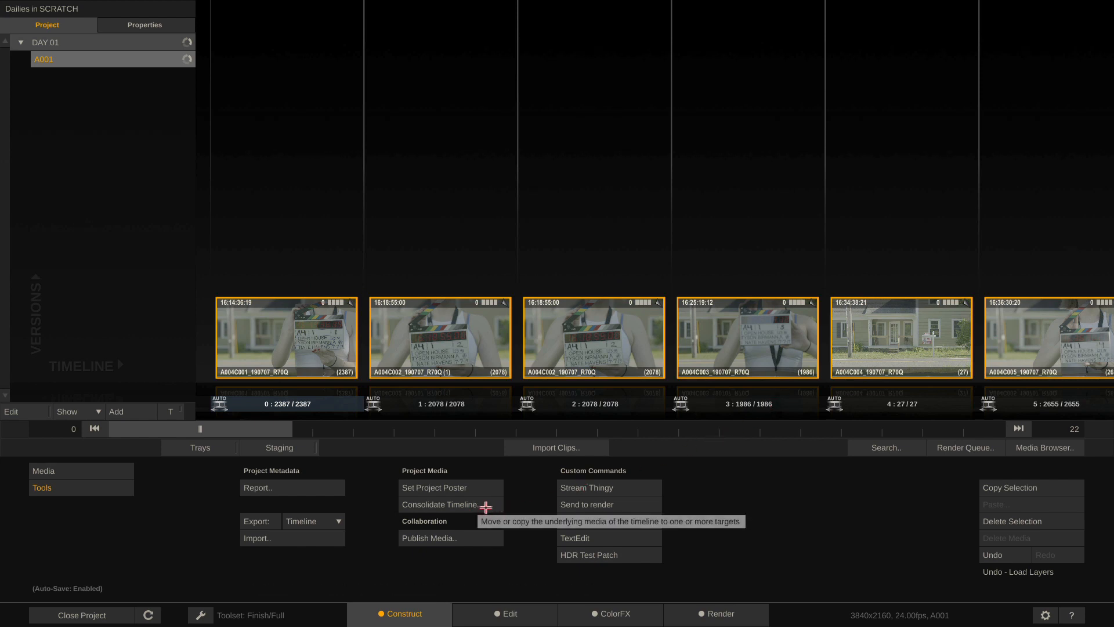
{"action": "left_click", "coordinate": [486, 507]}
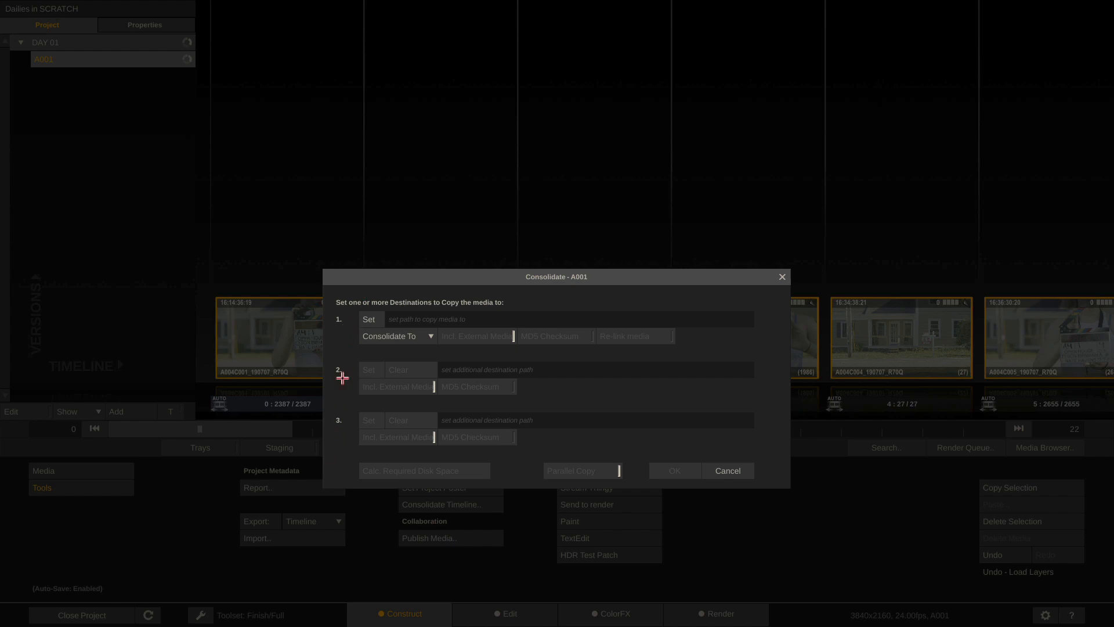
{"action": "left_click", "coordinate": [370, 318]}
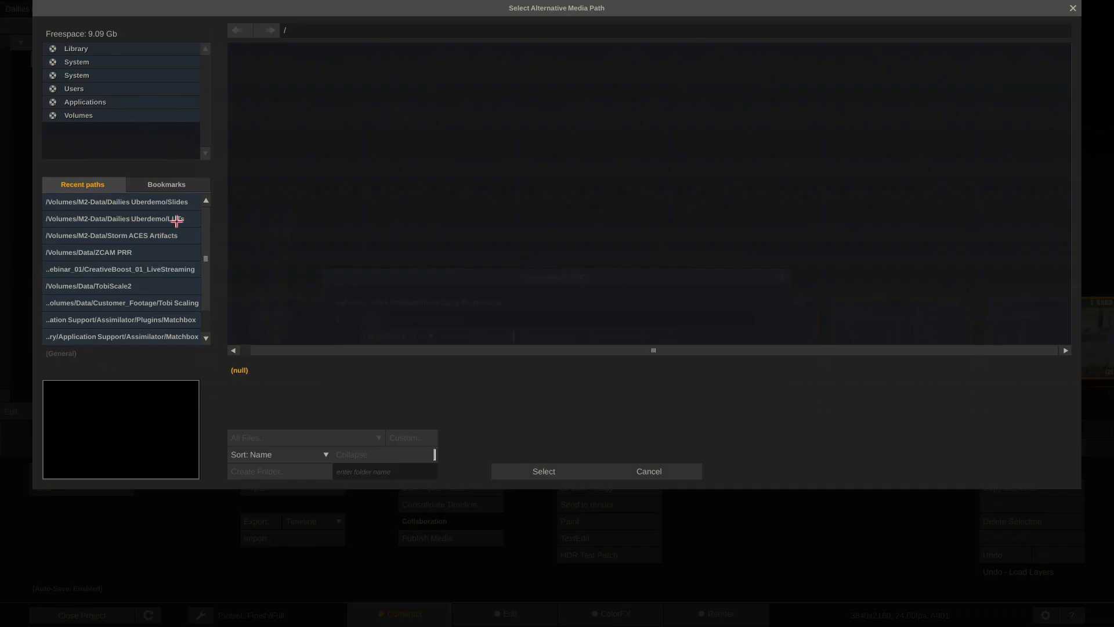
{"action": "left_click", "coordinate": [165, 202]}
{"action": "left_click", "coordinate": [406, 92]}
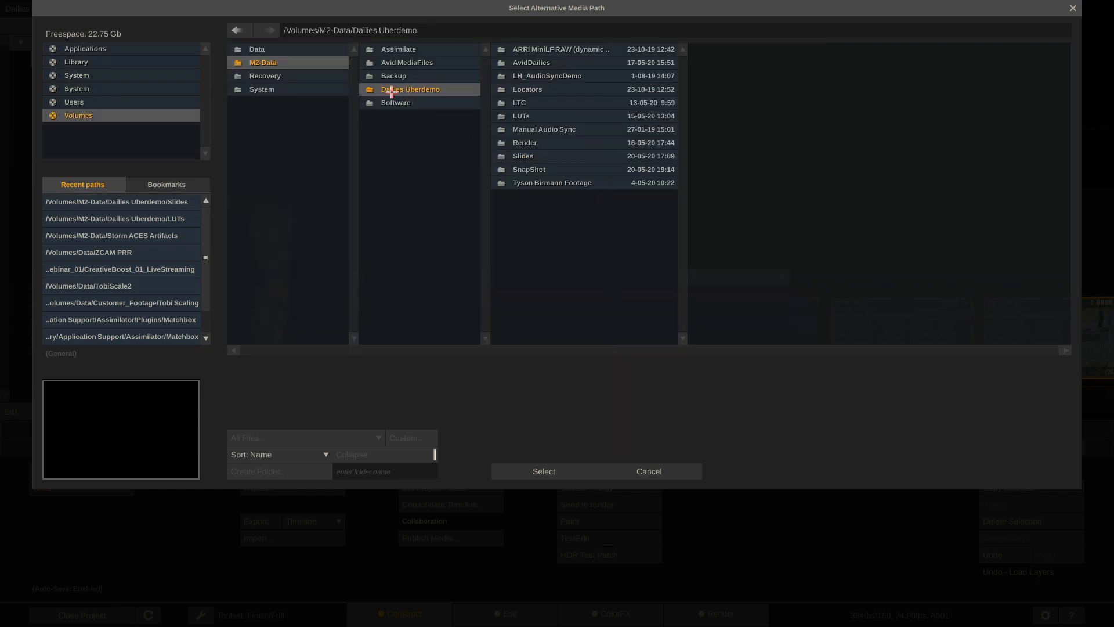
{"action": "left_click", "coordinate": [543, 471]}
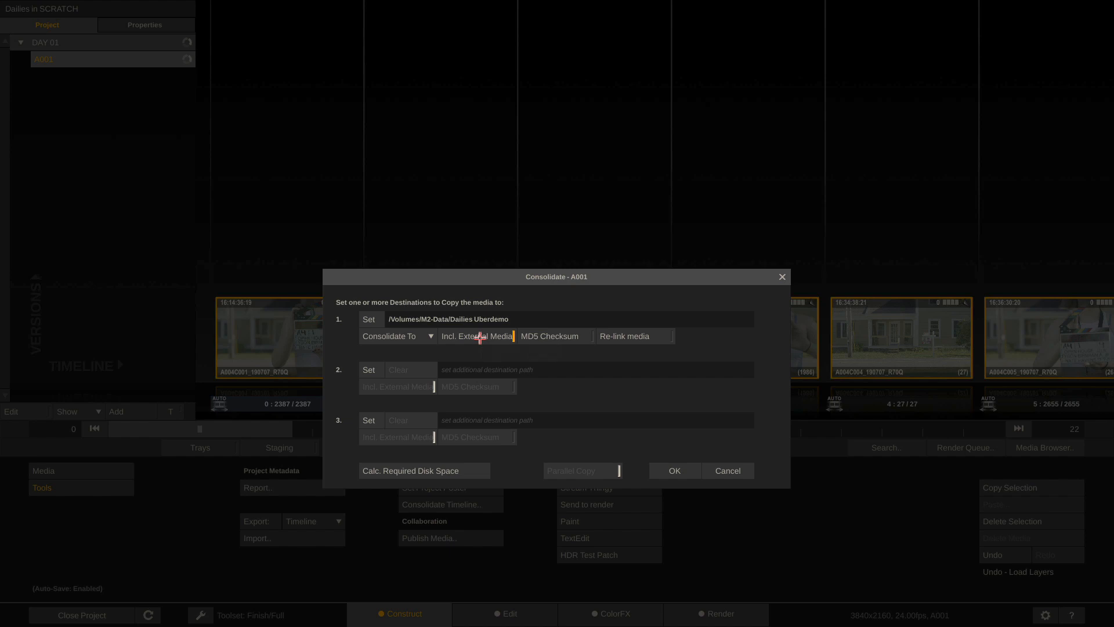
{"action": "left_click", "coordinate": [560, 342]}
{"action": "left_click", "coordinate": [660, 338]}
{"action": "left_click", "coordinate": [743, 471]}
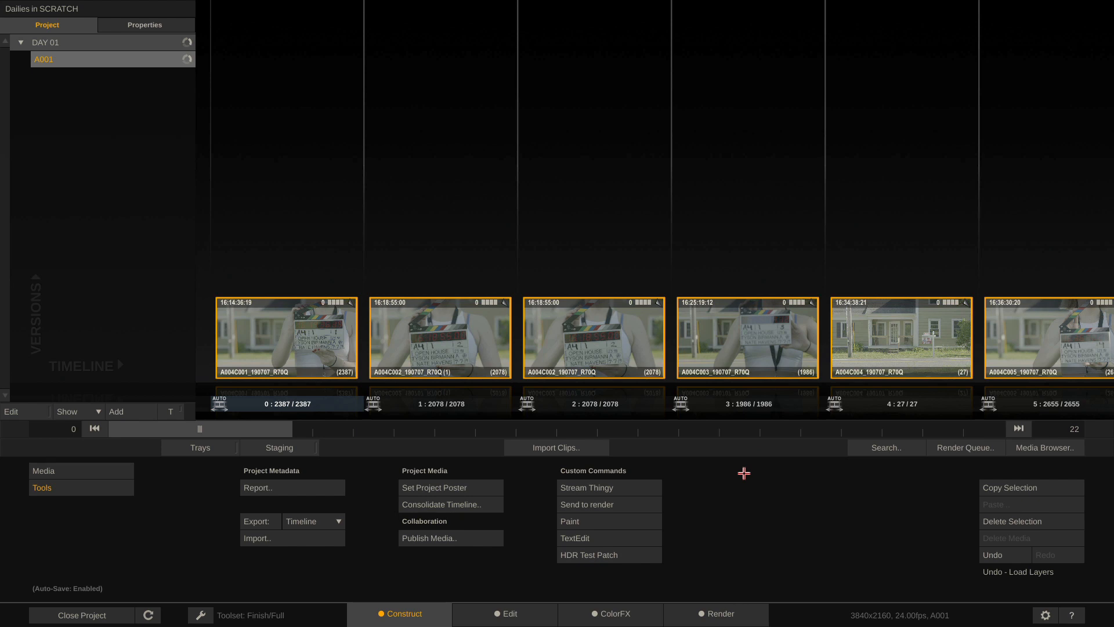
From the Media tools, load CDL_only.ale into ALE Import, review its columns, and close it
{"action": "left_click", "coordinate": [109, 467]}
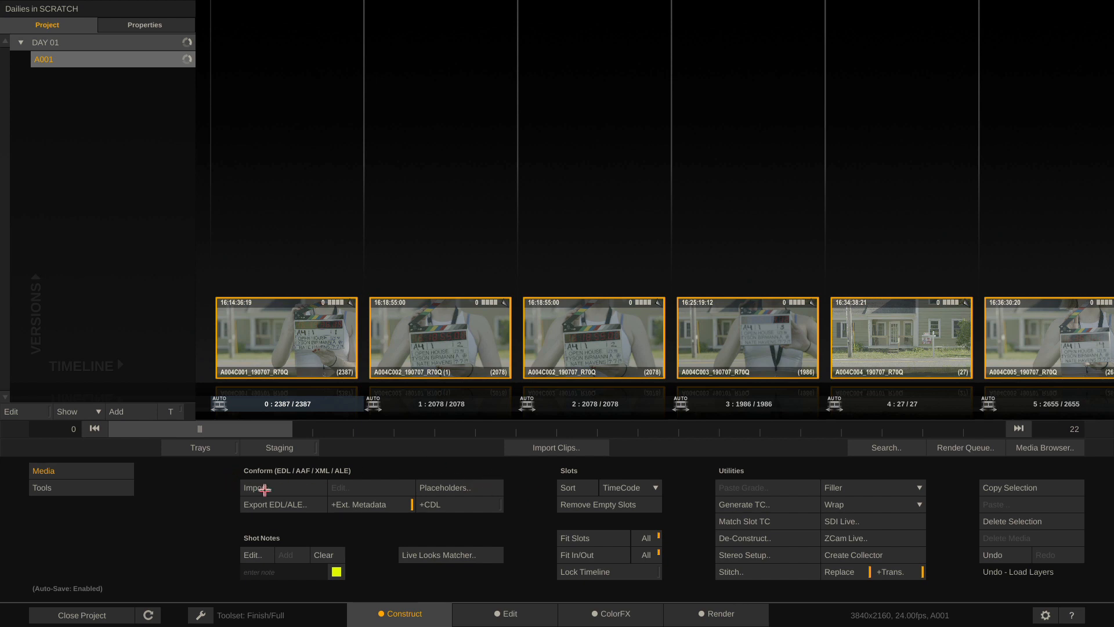
{"action": "left_click", "coordinate": [286, 487]}
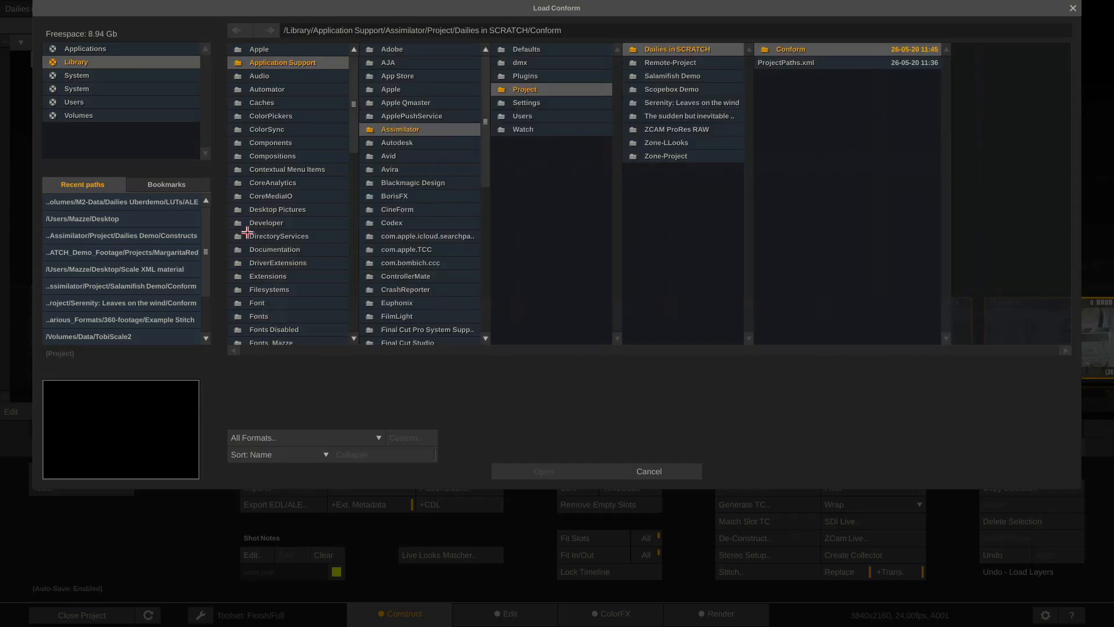
{"action": "left_click", "coordinate": [179, 204]}
{"action": "double_click", "coordinate": [777, 50]}
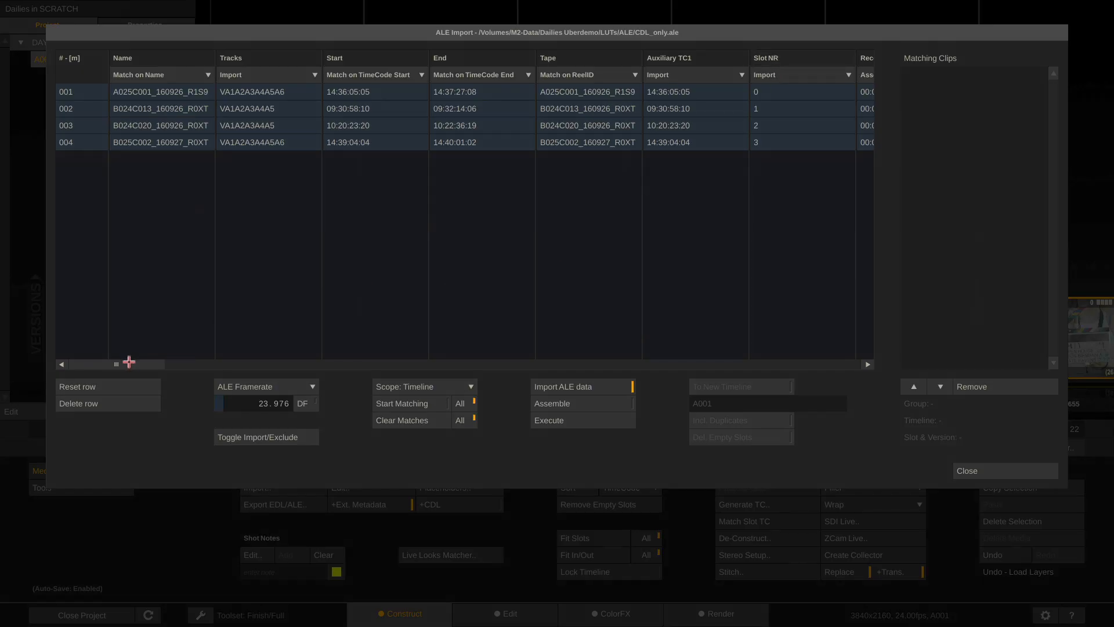
{"action": "left_click_drag", "start_coordinate": [119, 366], "coordinate": [87, 365]}
{"action": "left_click", "coordinate": [985, 468]}
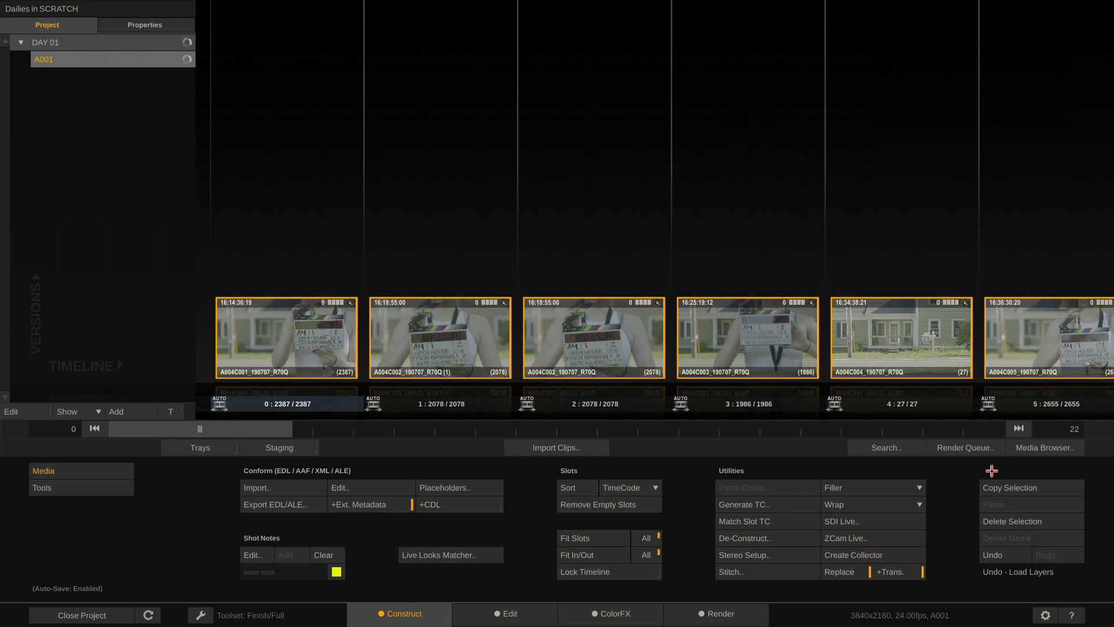
Select the slot 2 clip and widen the metadata panel to browse its fields
{"action": "left_click", "coordinate": [585, 338]}
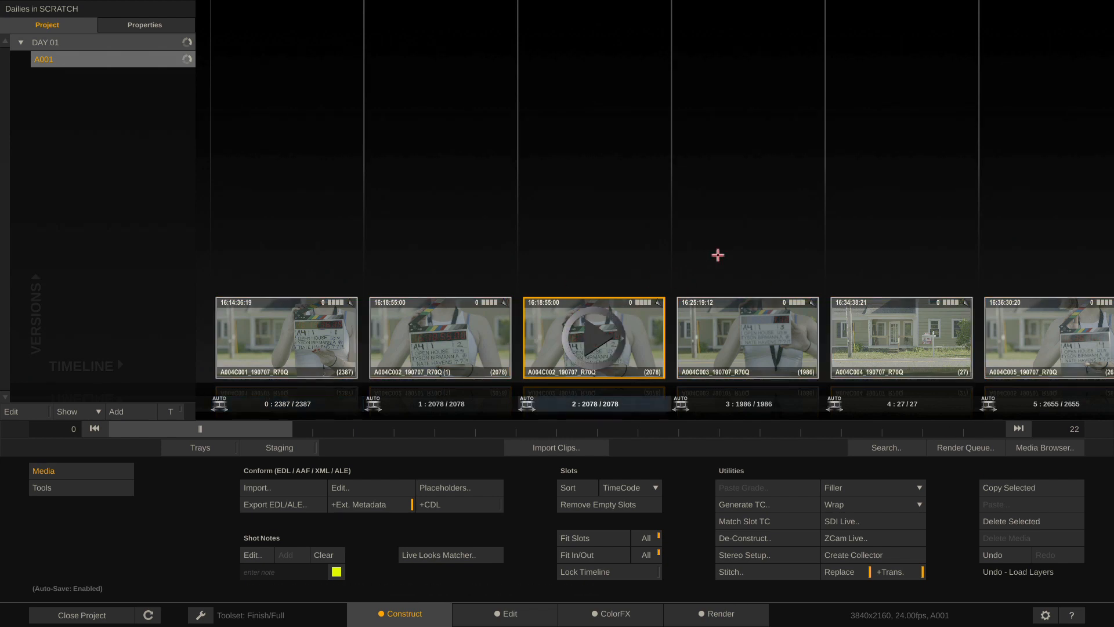
{"action": "mouse_move", "coordinate": [1109, 234]}
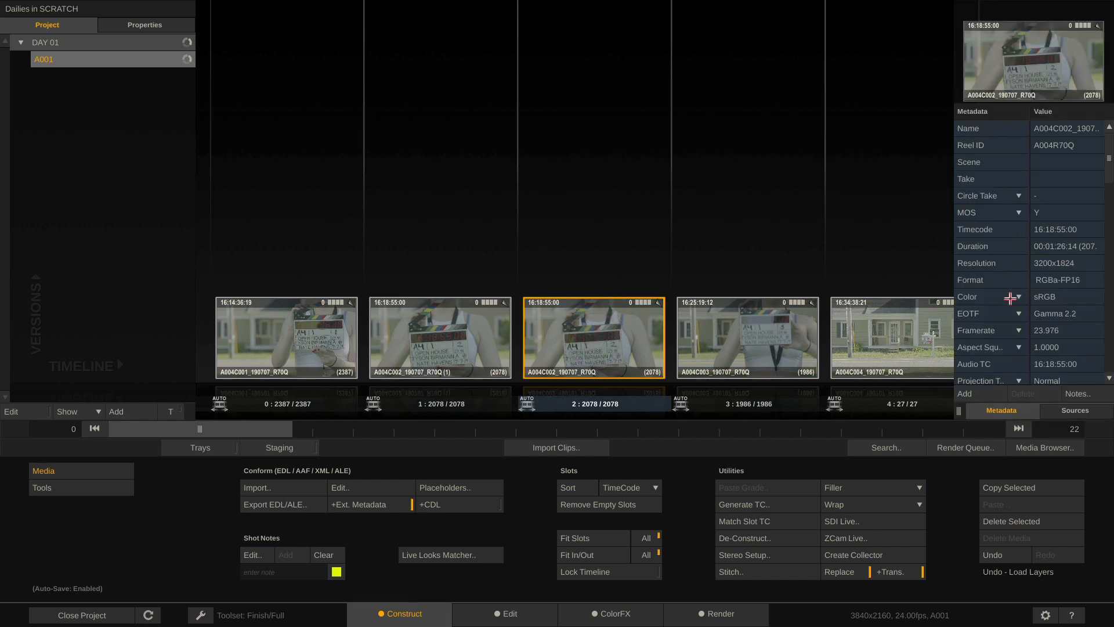
{"action": "left_click_drag", "start_coordinate": [959, 410], "coordinate": [828, 414]}
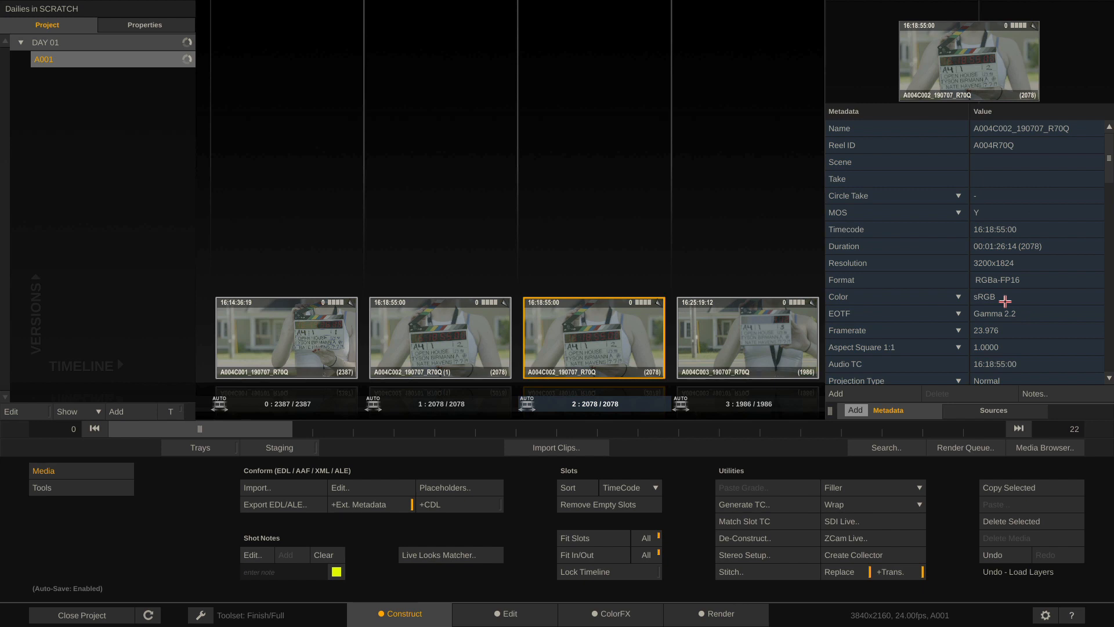
{"action": "scroll", "coordinate": [1005, 300], "scroll_direction": "down", "scroll_amount": 5}
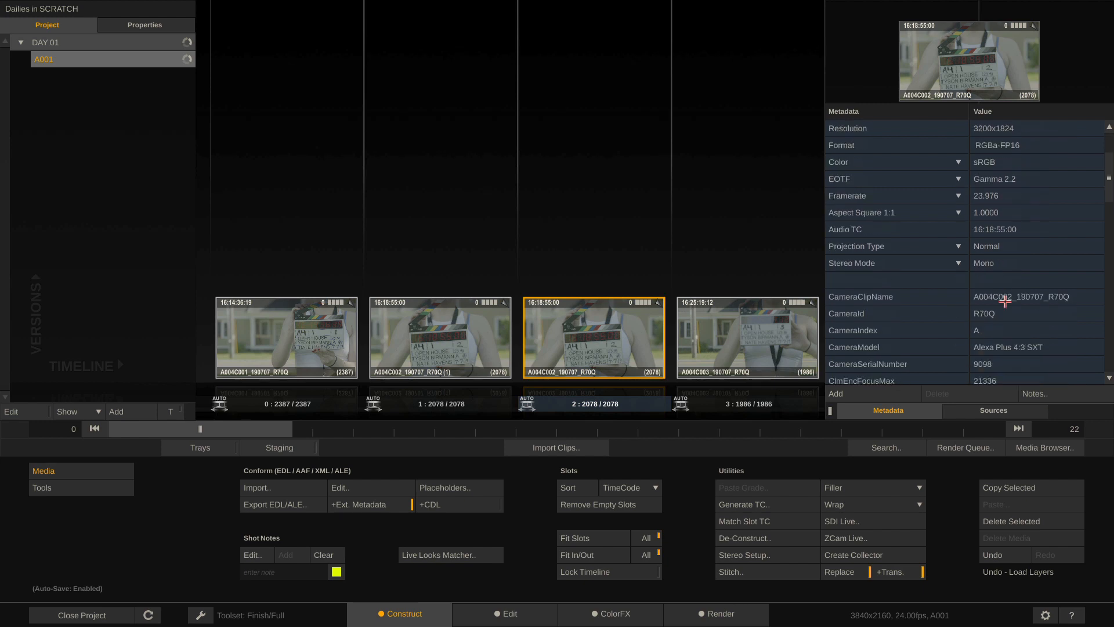
{"action": "scroll", "coordinate": [1005, 301], "scroll_direction": "down", "scroll_amount": 2}
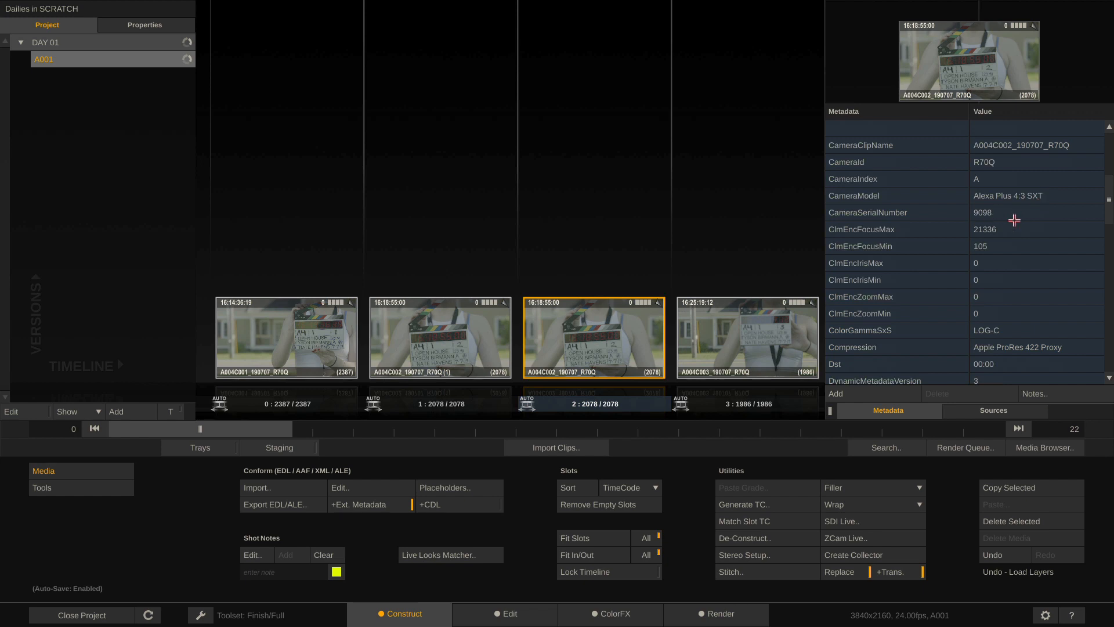
{"action": "scroll", "coordinate": [1004, 246], "scroll_direction": "down", "scroll_amount": 4}
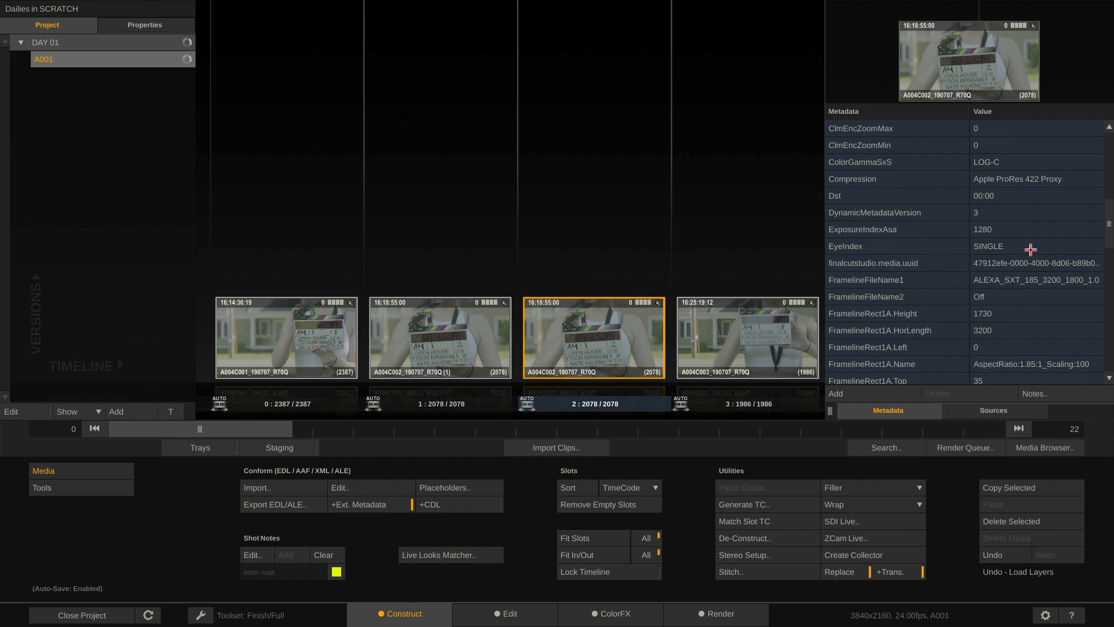
Finish reviewing metadata, shrink the panel, and add an empty Timeline 2 under DAY 01
{"action": "scroll", "coordinate": [1030, 249], "scroll_direction": "down", "scroll_amount": 4}
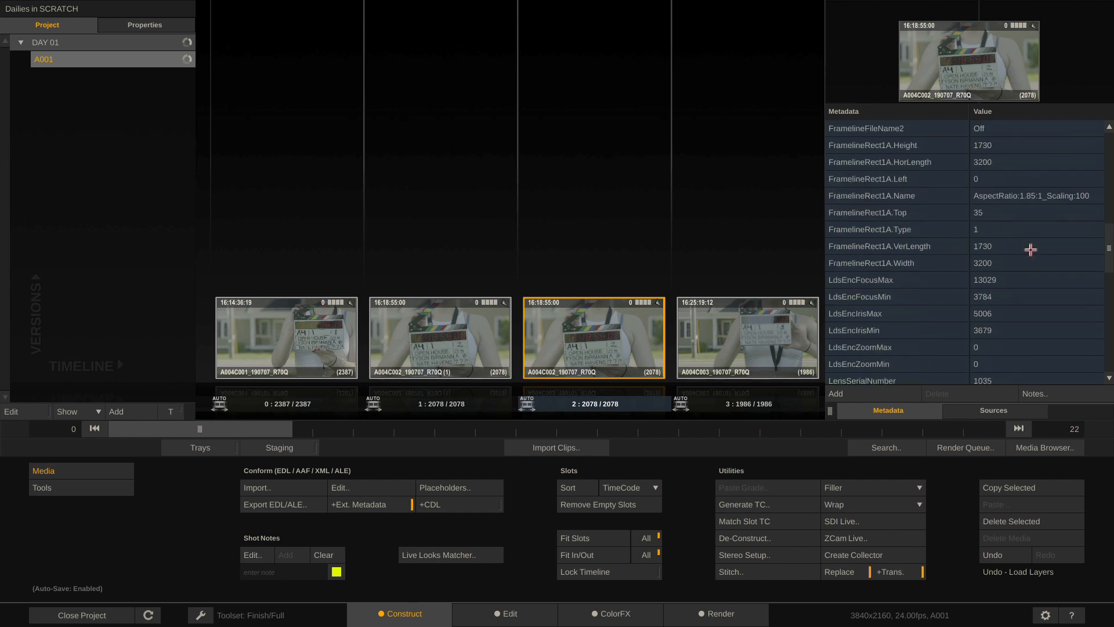
{"action": "scroll", "coordinate": [1031, 250], "scroll_direction": "down", "scroll_amount": 4}
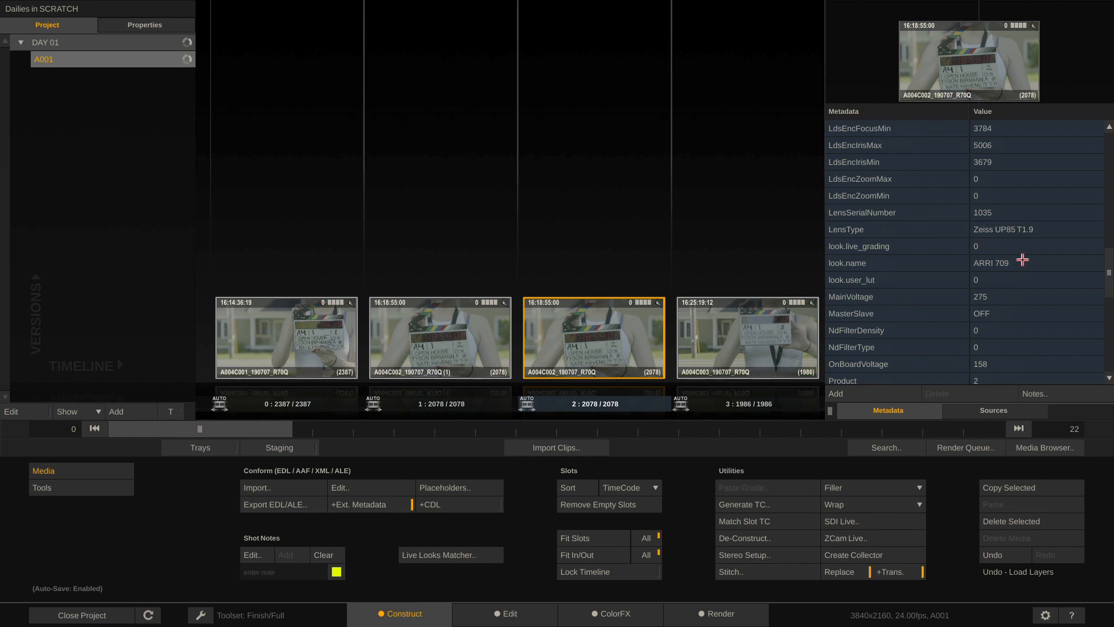
{"action": "scroll", "coordinate": [1022, 259], "scroll_direction": "down", "scroll_amount": 10}
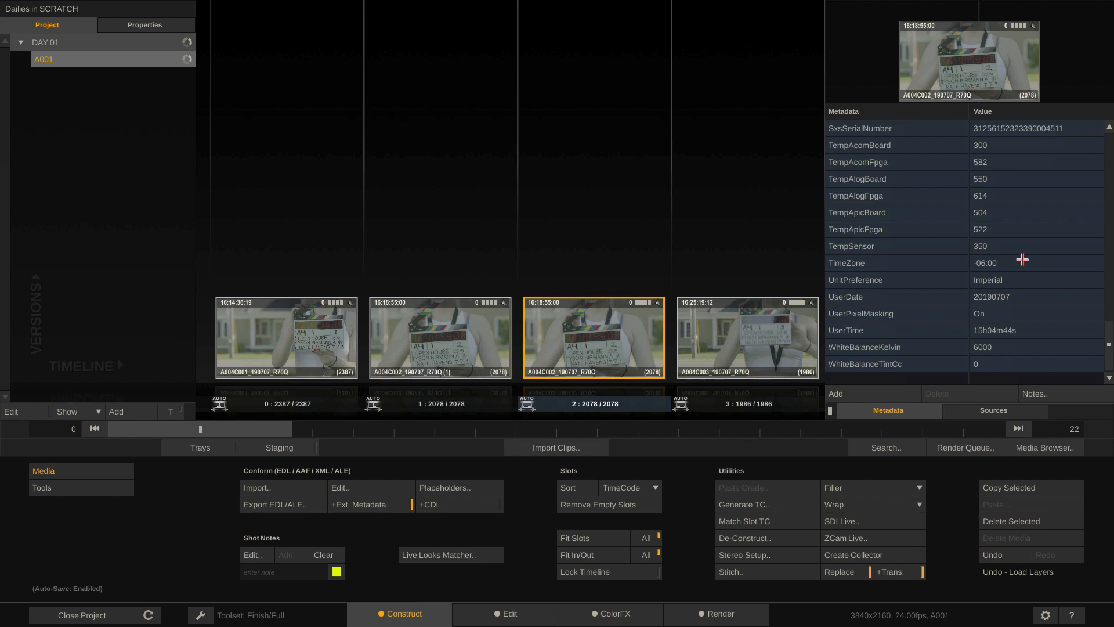
{"action": "scroll", "coordinate": [1023, 259], "scroll_direction": "up", "scroll_amount": 15}
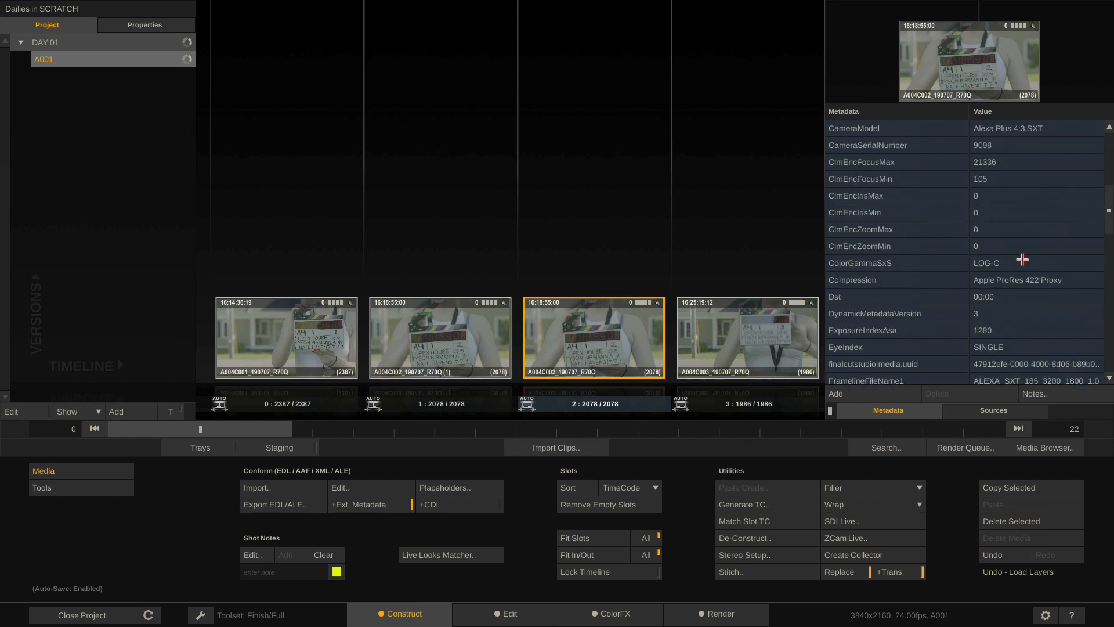
{"action": "left_click_drag", "start_coordinate": [819, 410], "coordinate": [1003, 418]}
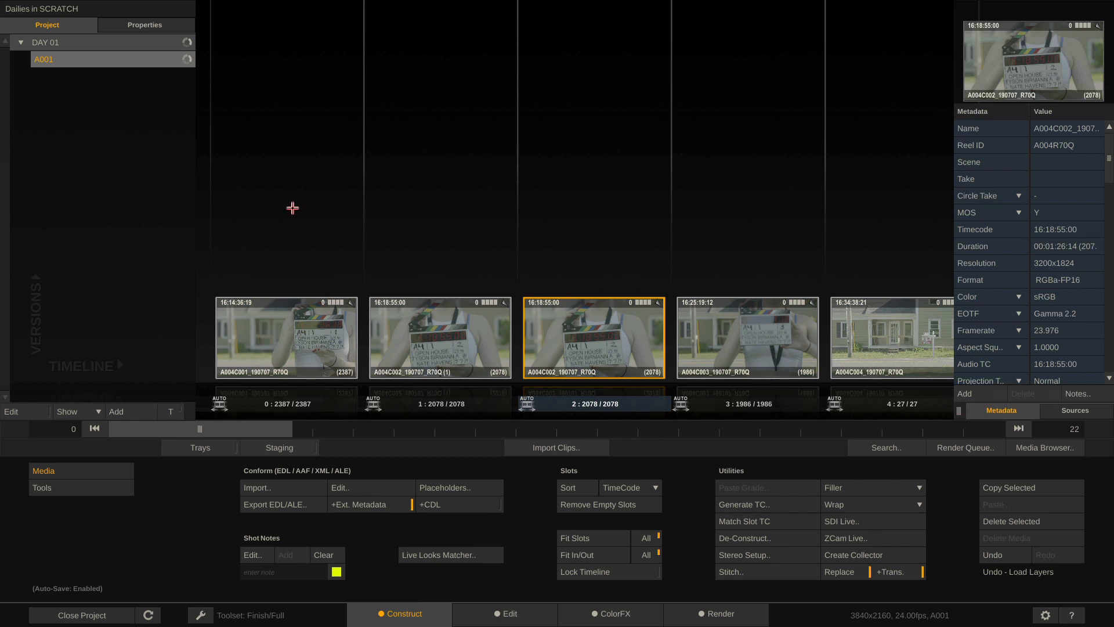
{"action": "left_click", "coordinate": [124, 412]}
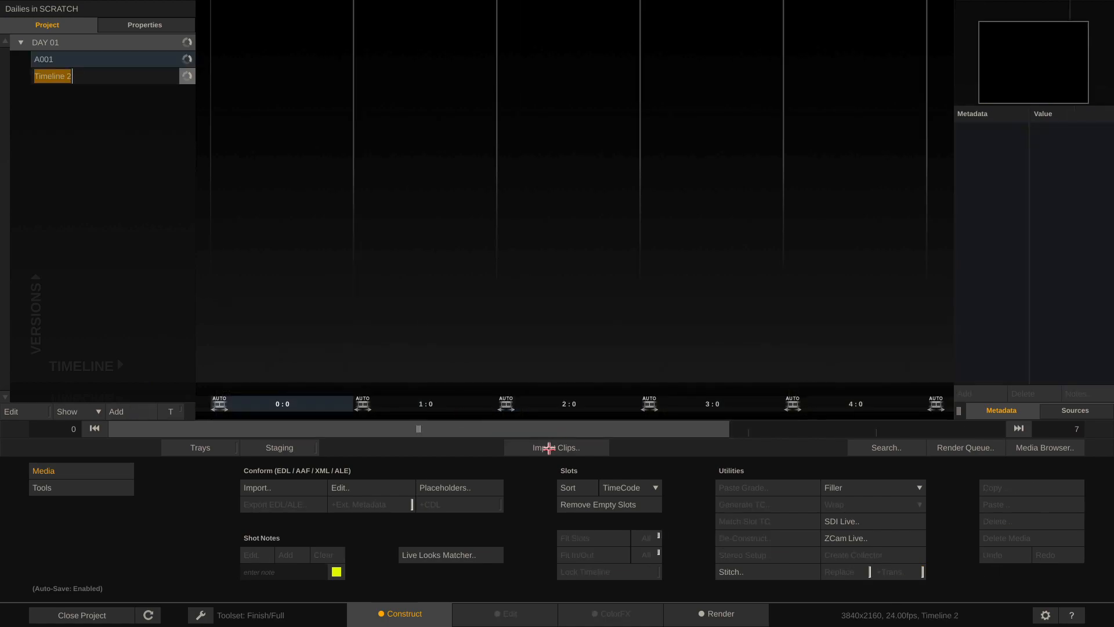
Import the ARRI MiniLF RAW clip A001C001_190715_RN8O into Timeline 2
{"action": "left_click", "coordinate": [549, 448]}
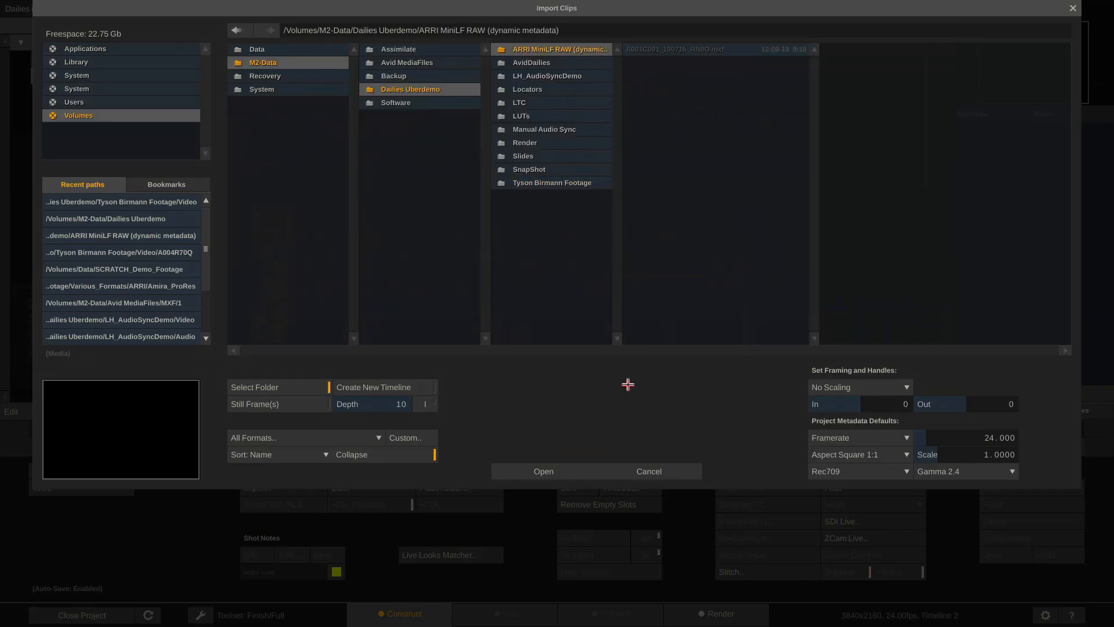
{"action": "left_click", "coordinate": [540, 468]}
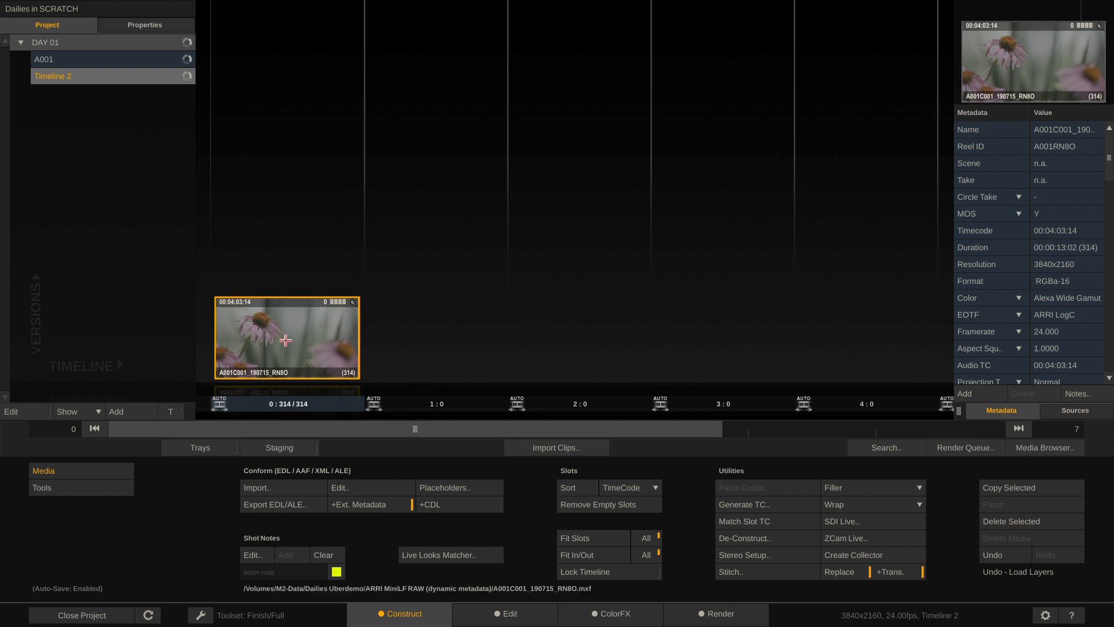
Open the flower clip in Edit and select Lens Focus Distance in its metadata list
{"action": "double_click", "coordinate": [285, 340]}
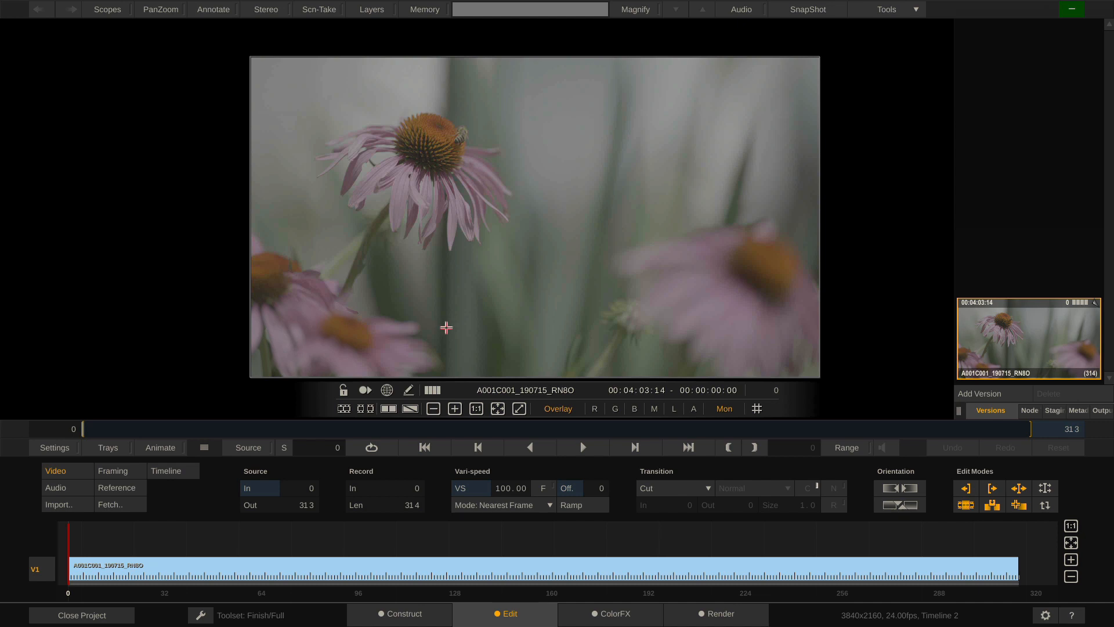
{"action": "left_click_drag", "start_coordinate": [549, 271], "coordinate": [552, 251]}
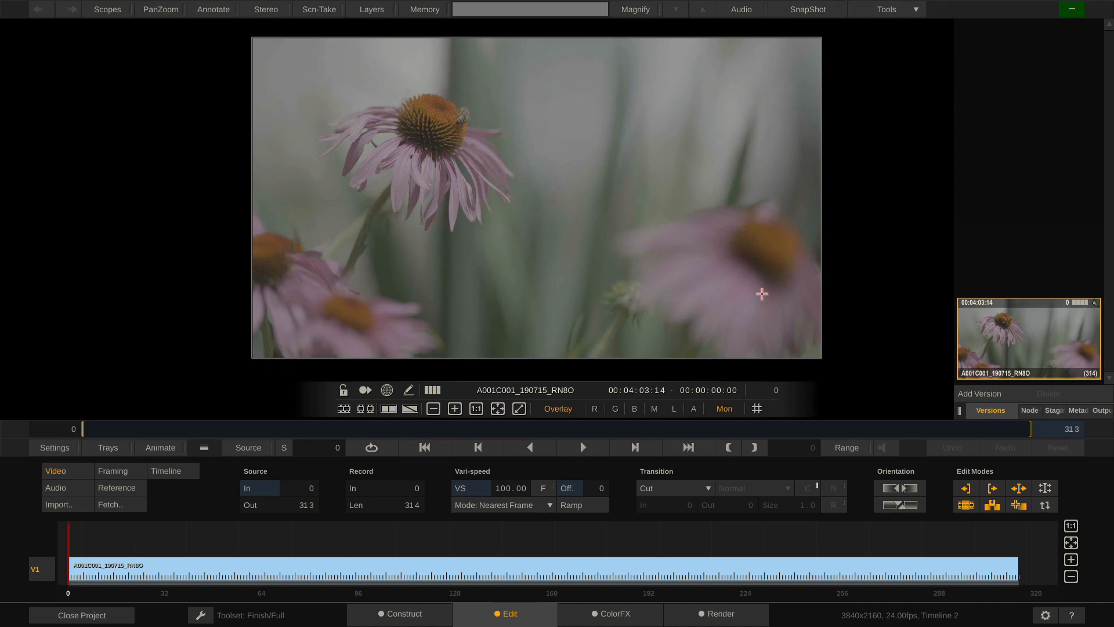
{"action": "left_click", "coordinate": [1079, 411]}
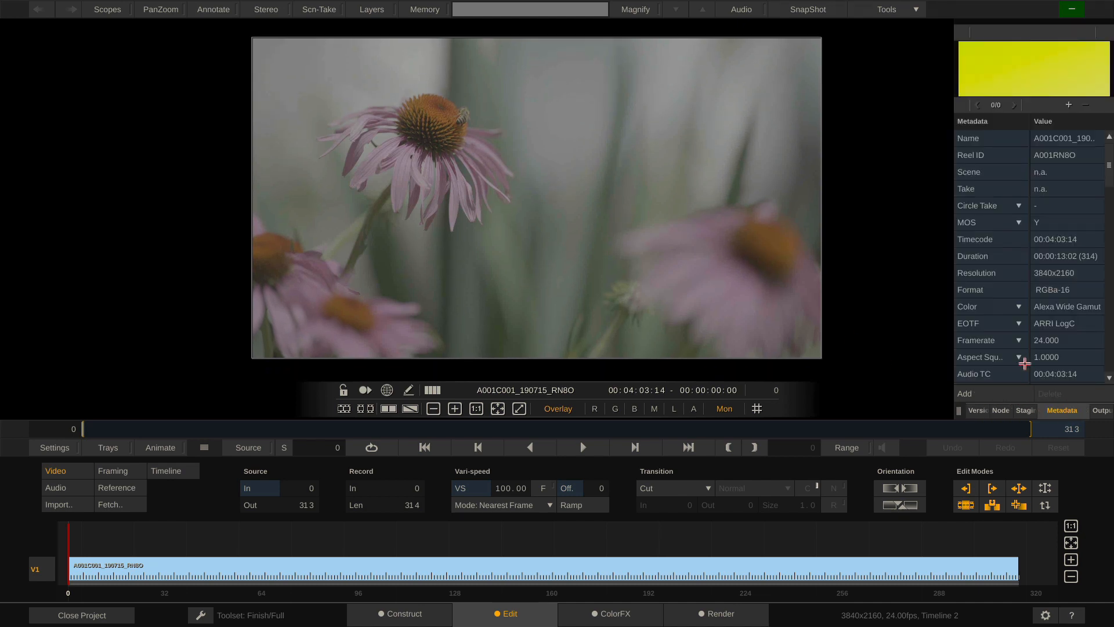
{"action": "scroll", "coordinate": [1027, 257], "scroll_direction": "down", "scroll_amount": 1}
{"action": "scroll", "coordinate": [1028, 257], "scroll_direction": "down", "scroll_amount": 10}
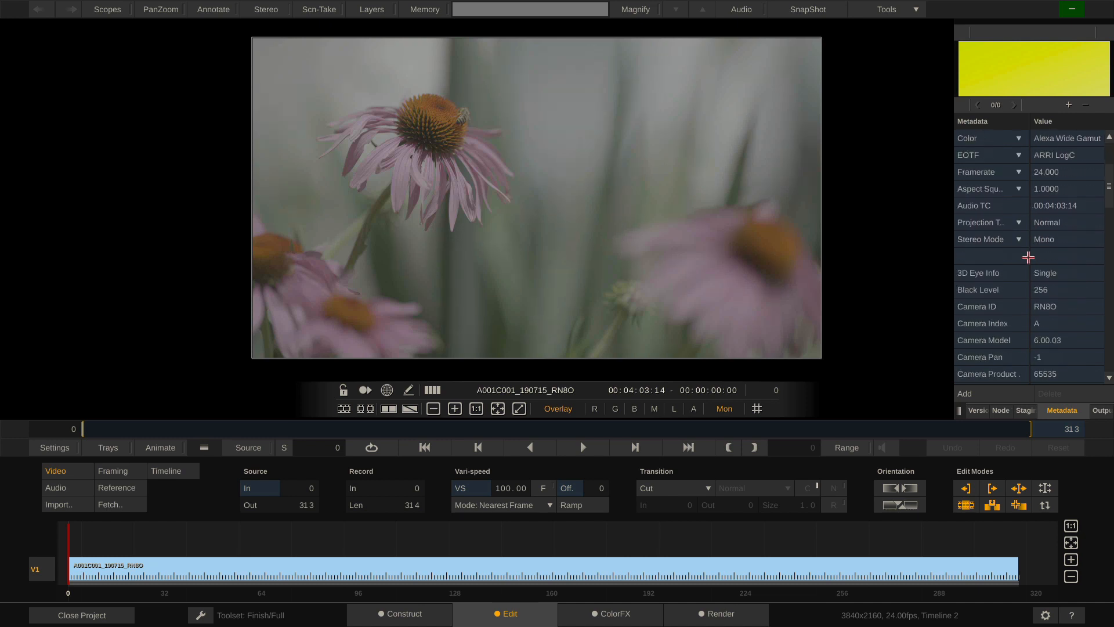
{"action": "scroll", "coordinate": [1027, 257], "scroll_direction": "up", "scroll_amount": 1}
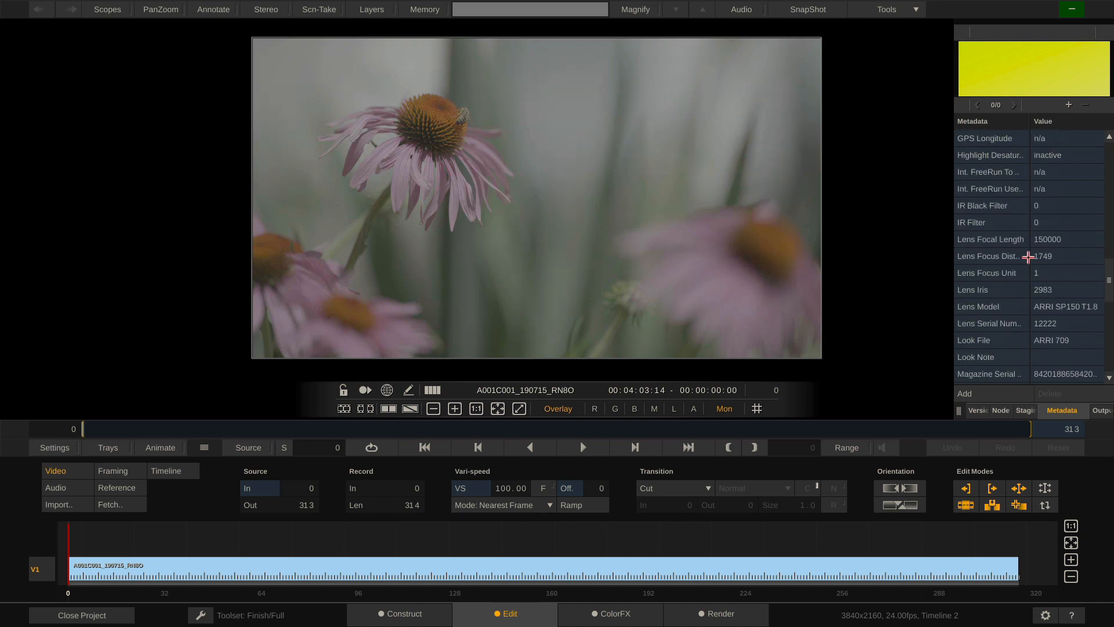
{"action": "left_click", "coordinate": [986, 256]}
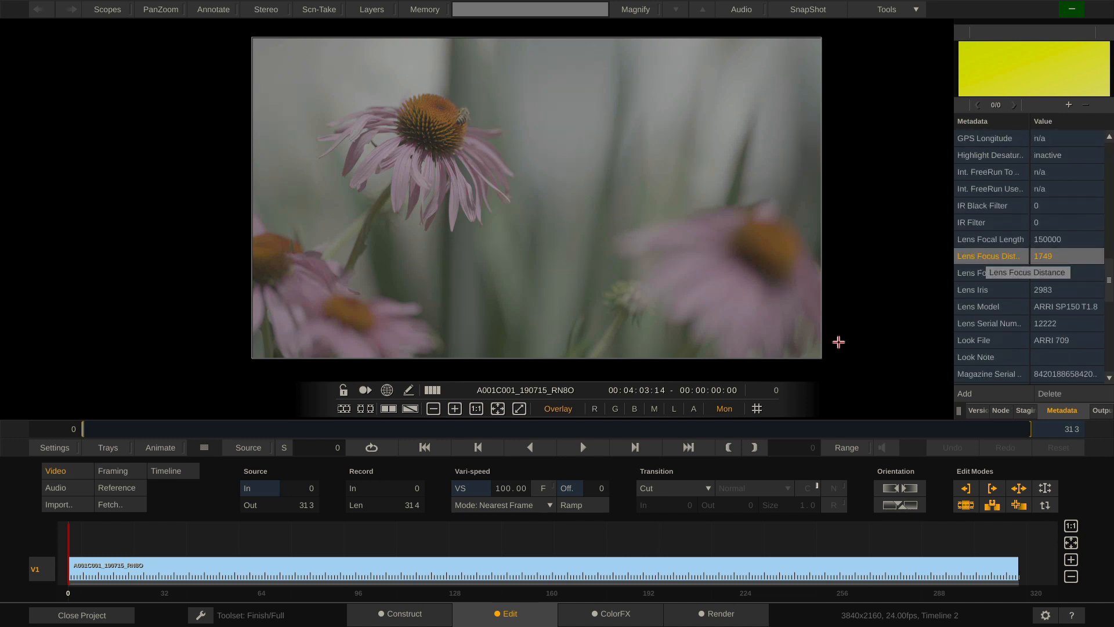
Scrub the clip to compare Lens Focus Distance values, then close the project
{"action": "left_click_drag", "start_coordinate": [293, 433], "coordinate": [457, 470]}
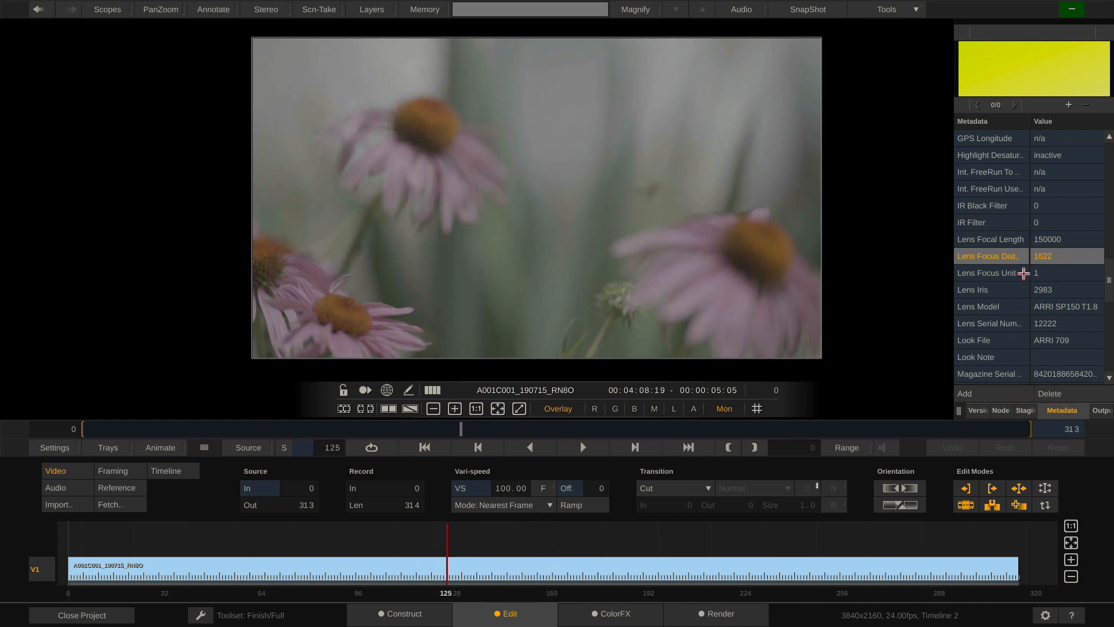
{"action": "left_click_drag", "start_coordinate": [958, 414], "coordinate": [885, 416]}
{"action": "left_click_drag", "start_coordinate": [461, 429], "coordinate": [413, 455]}
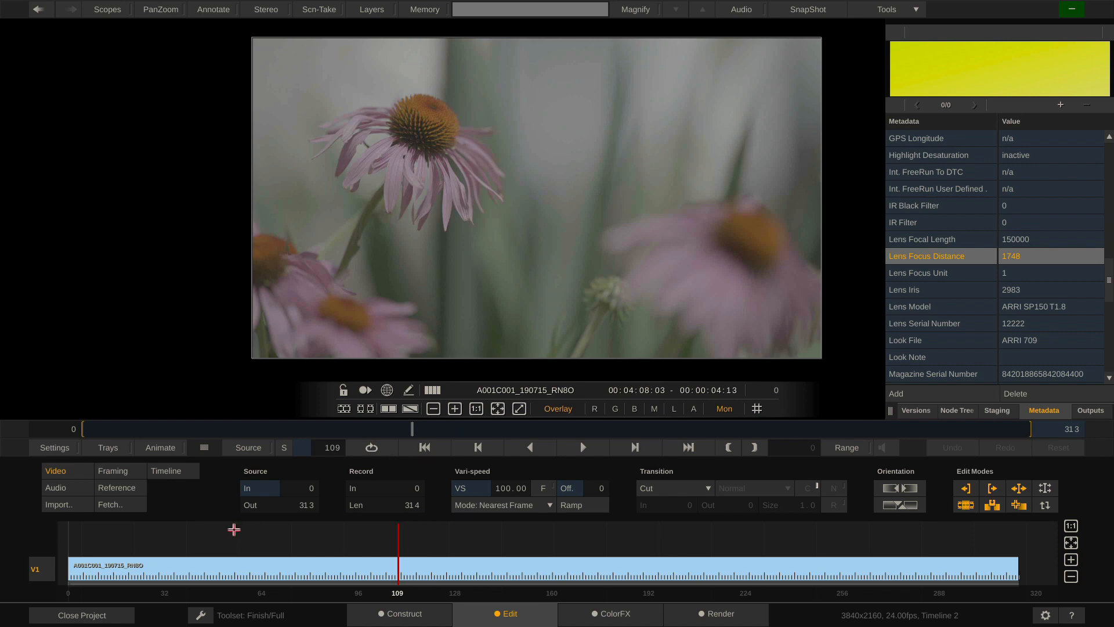
{"action": "left_click", "coordinate": [74, 614]}
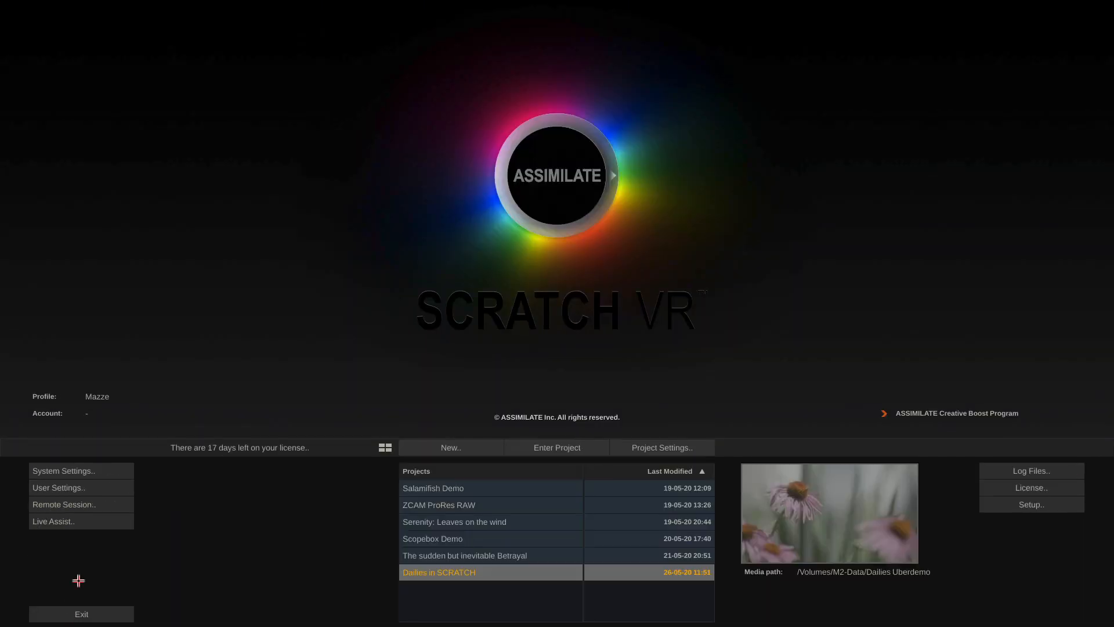
Search System Settings for 'frame', set Read per Frame Metadata to On, and confirm
{"action": "left_click", "coordinate": [99, 470]}
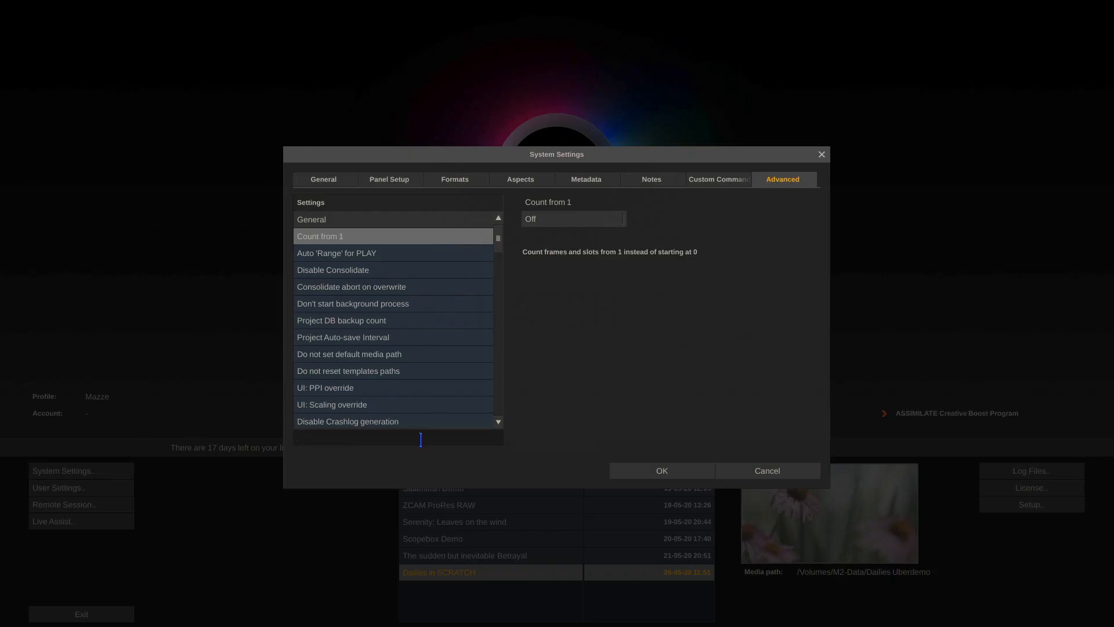
{"action": "type", "text": "frame"}
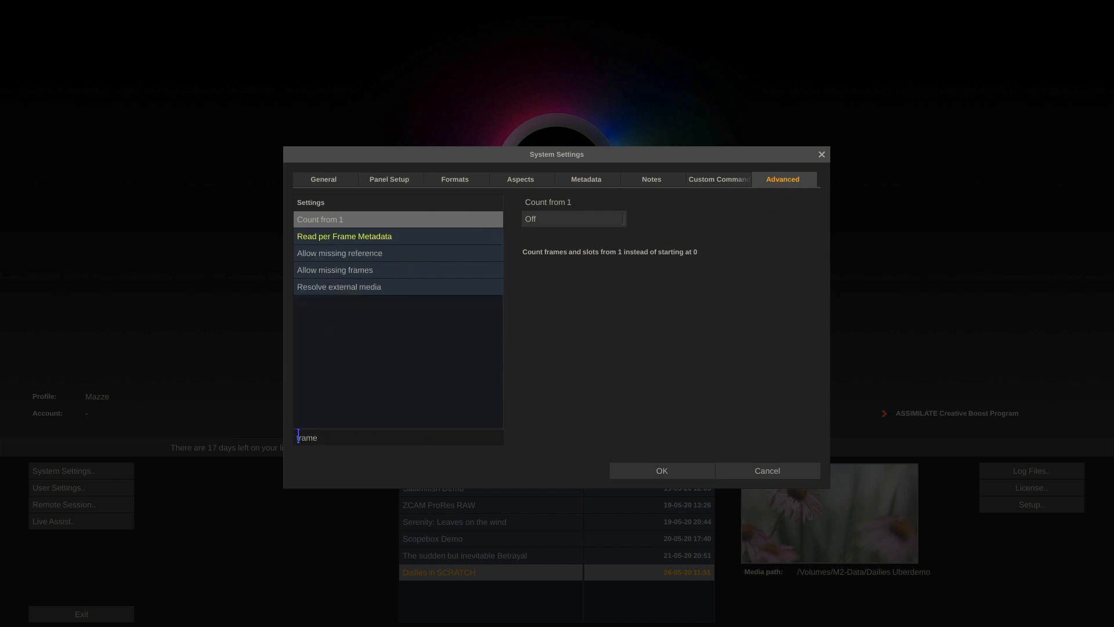
{"action": "left_click", "coordinate": [356, 234]}
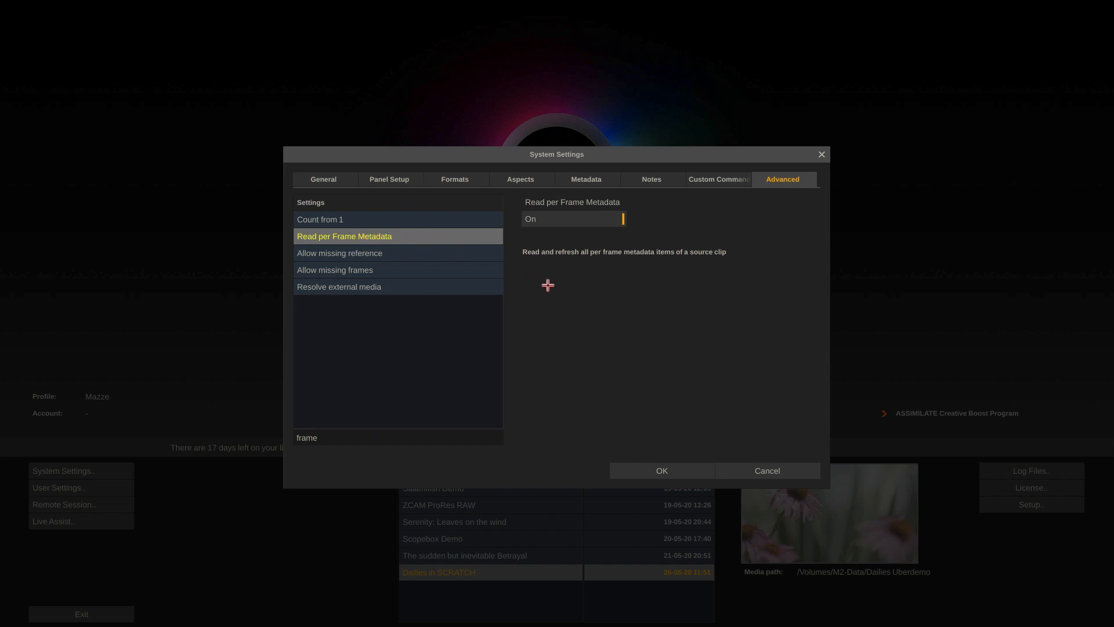
{"action": "left_click", "coordinate": [766, 471]}
Reopen Dailies in SCRATCH and show the flower clip on the ColorFX page
{"action": "left_click", "coordinate": [550, 445]}
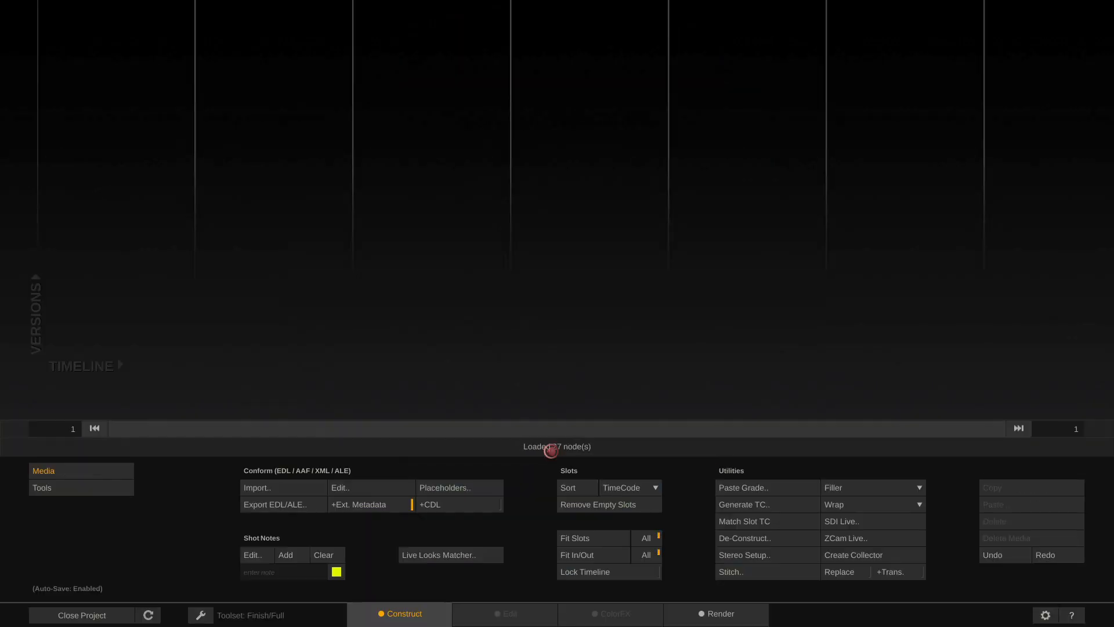
{"action": "left_click", "coordinate": [609, 613]}
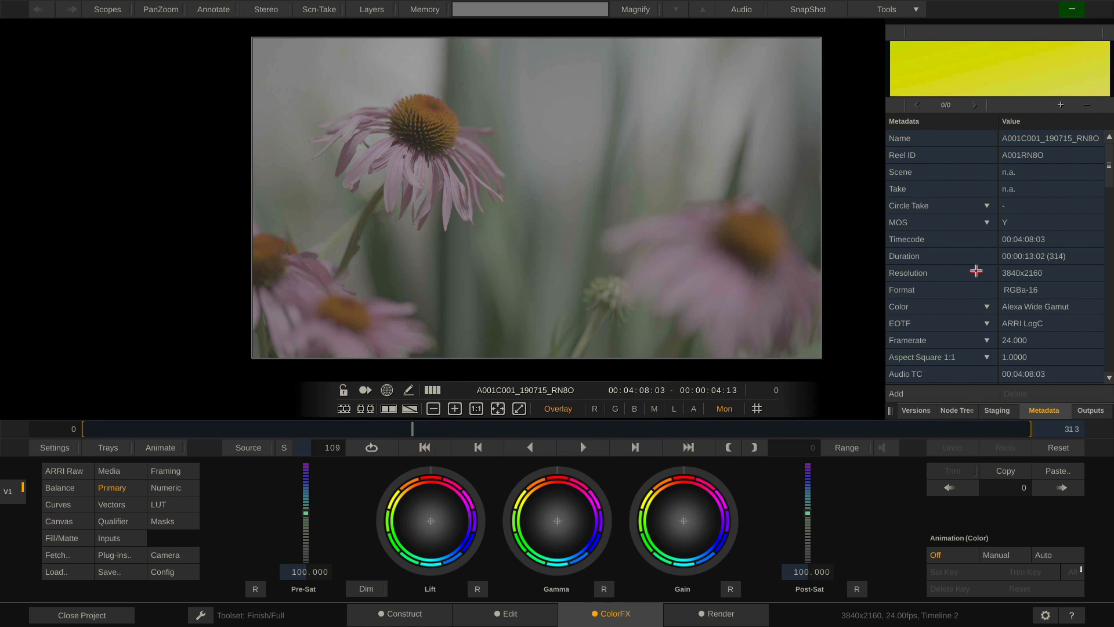
Look through the flower clip's metadata, then return to Construct showing A001's clips
{"action": "scroll", "coordinate": [978, 269], "scroll_direction": "down", "scroll_amount": 1}
{"action": "scroll", "coordinate": [978, 270], "scroll_direction": "down", "scroll_amount": 15}
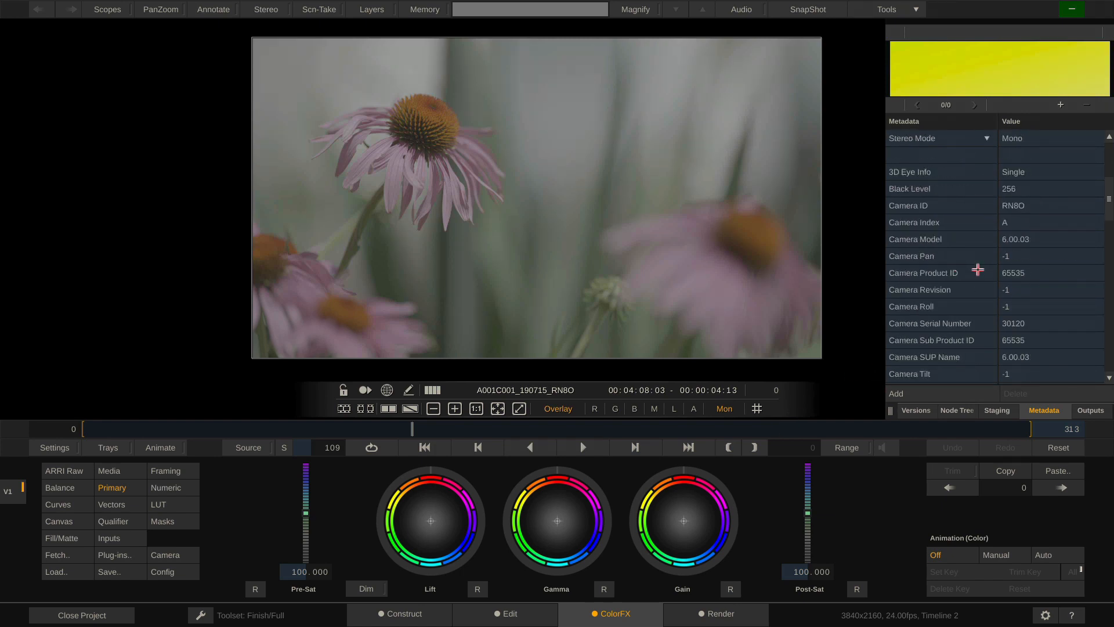
{"action": "scroll", "coordinate": [978, 269], "scroll_direction": "down", "scroll_amount": 20}
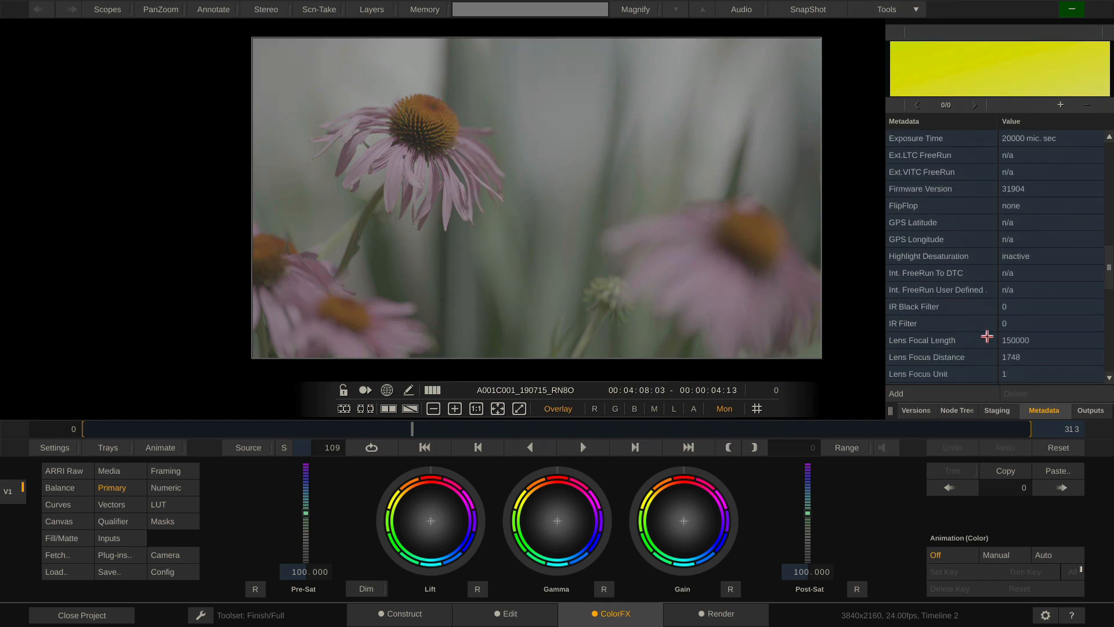
{"action": "scroll", "coordinate": [1030, 311], "scroll_direction": "down", "scroll_amount": 8}
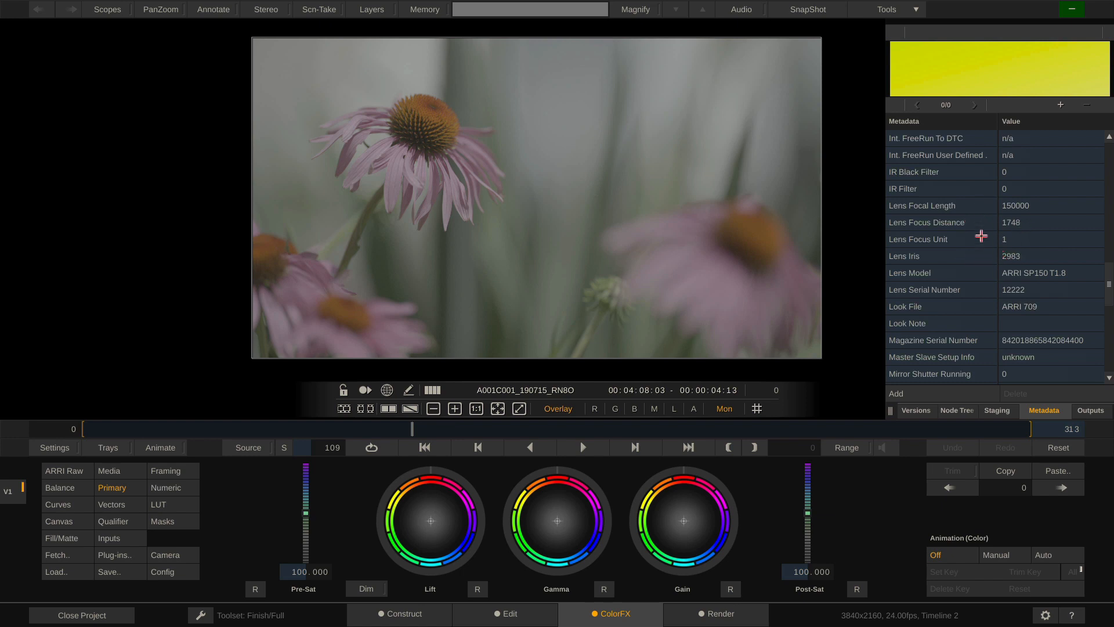
{"action": "scroll", "coordinate": [983, 266], "scroll_direction": "up", "scroll_amount": 8}
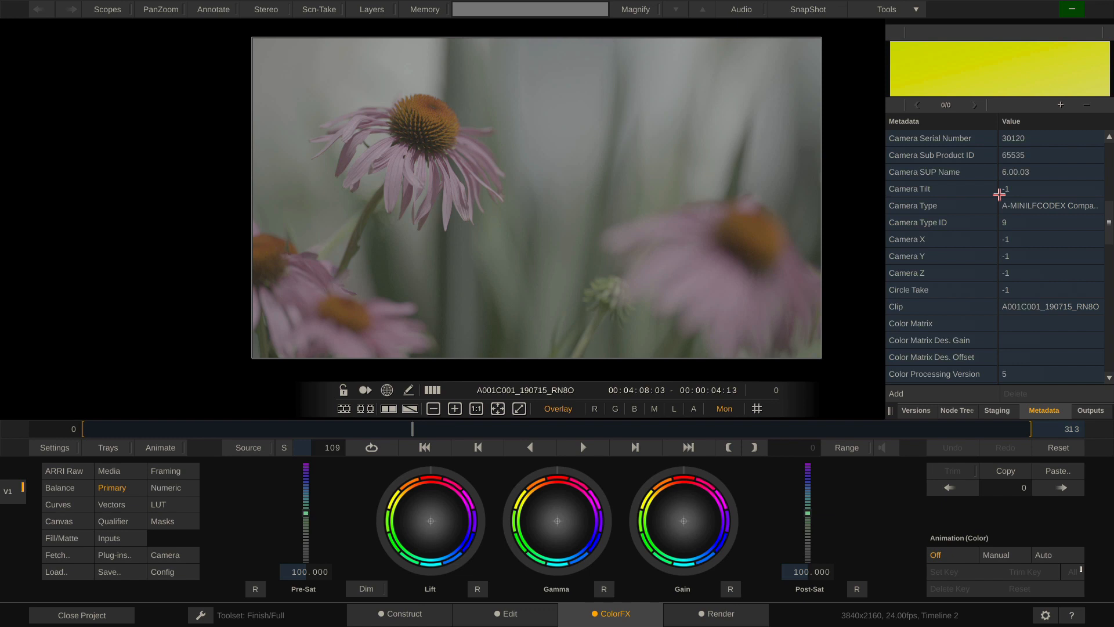
{"action": "left_click", "coordinate": [399, 613]}
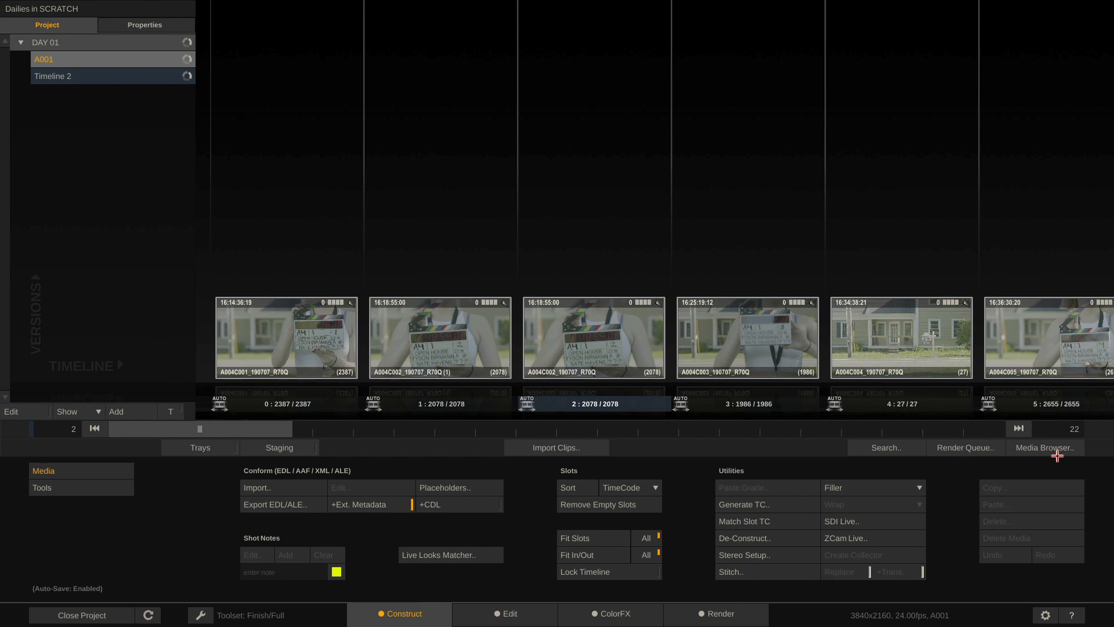
Select all A001 clips with Ctrl+A and open their Media Browser table
{"action": "key", "text": "ctrl+a"}
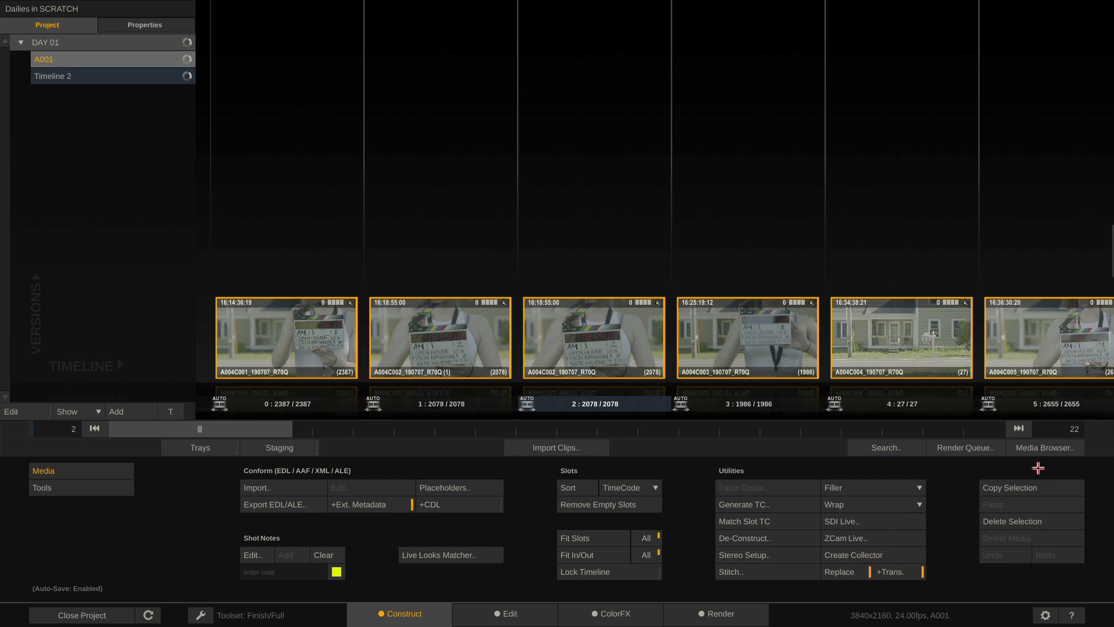
{"action": "left_click", "coordinate": [1047, 446]}
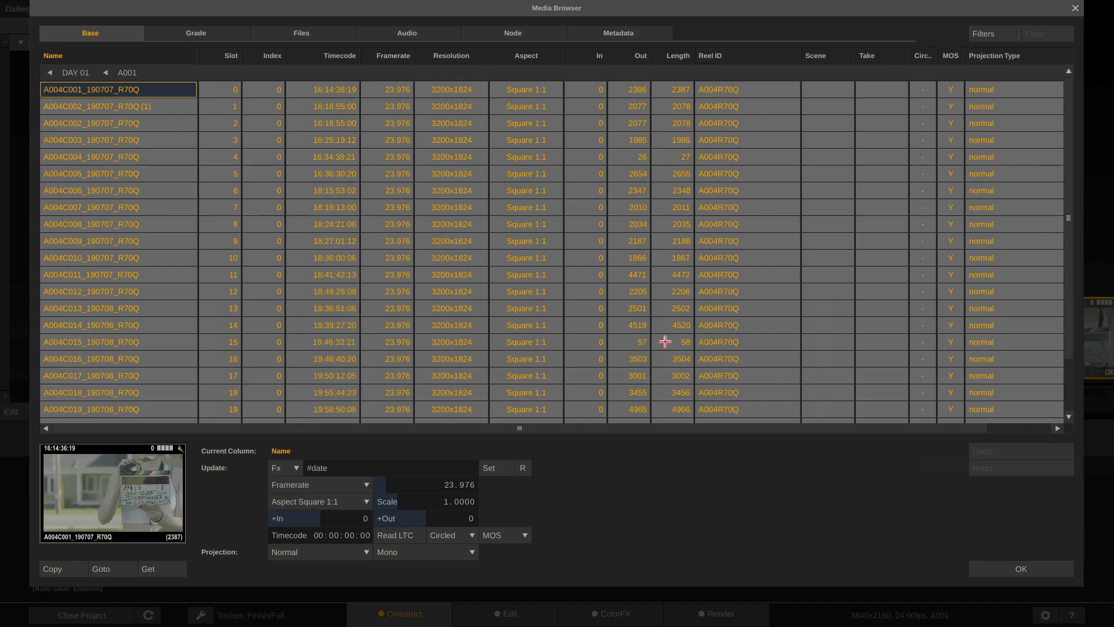
{"action": "left_click", "coordinate": [1021, 569]}
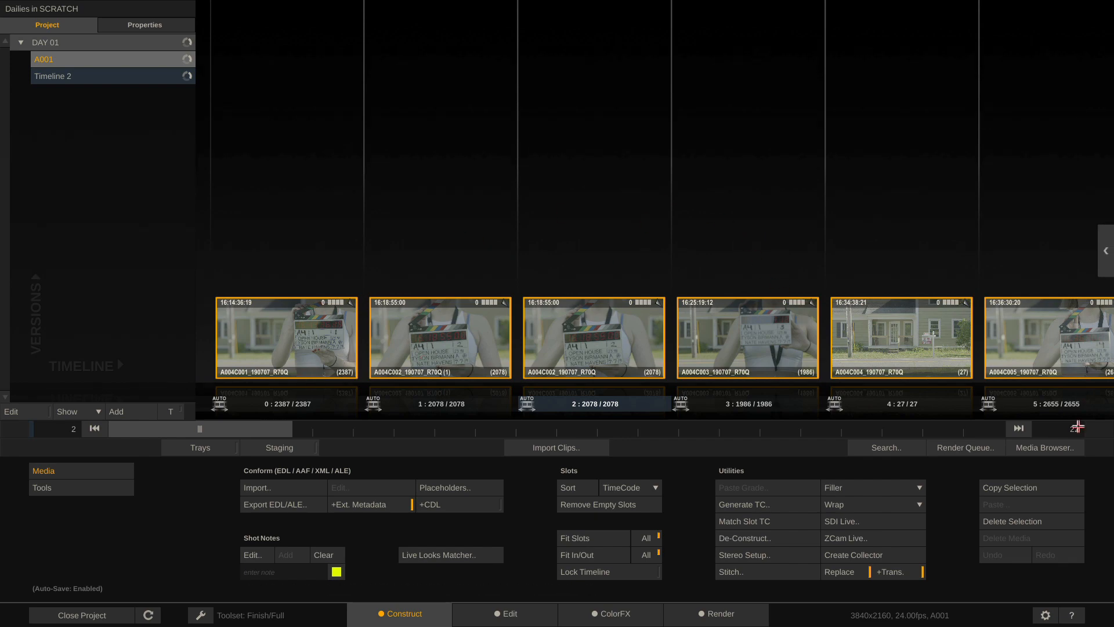
{"action": "left_click", "coordinate": [1035, 448]}
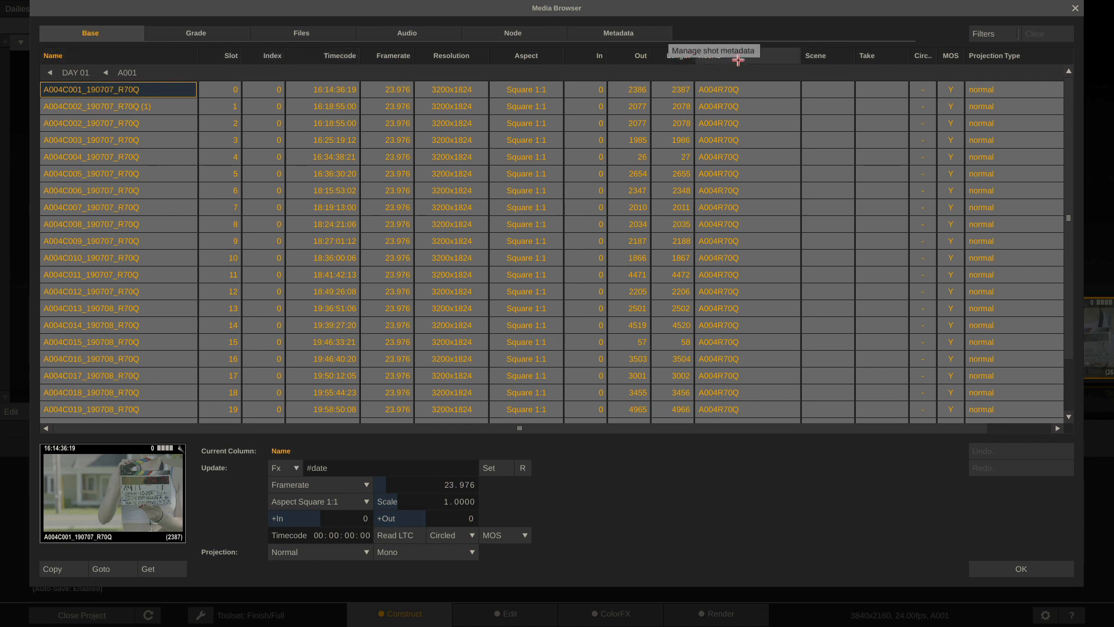
Target the Reel ID column and delete #date from the Update expression
{"action": "left_click", "coordinate": [716, 55]}
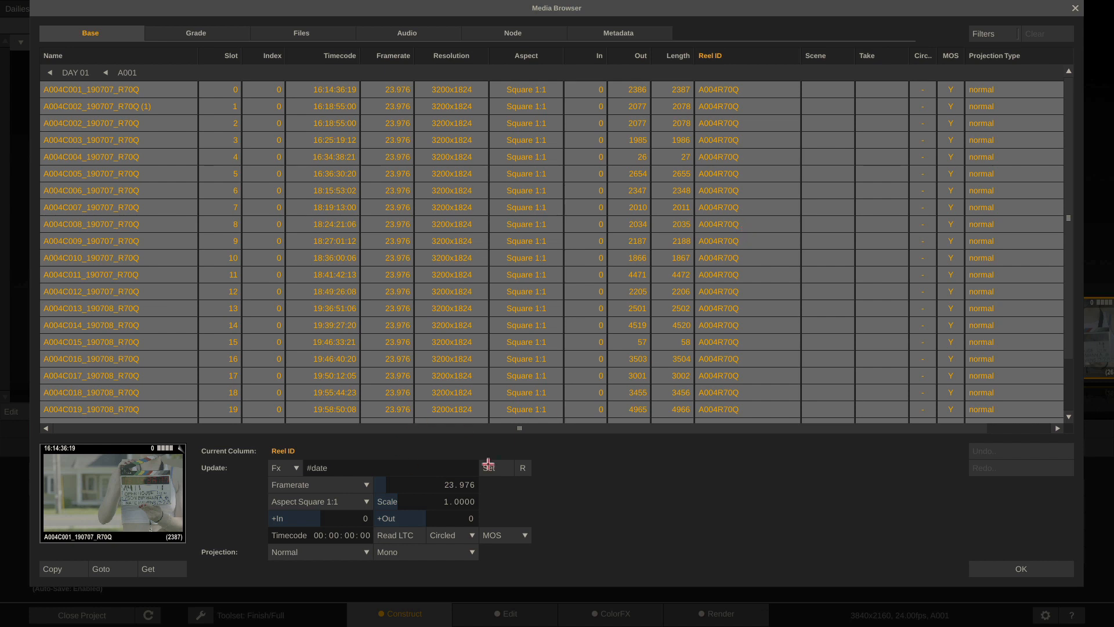
{"action": "left_click_drag", "start_coordinate": [361, 469], "coordinate": [180, 469]}
{"action": "key", "text": "BackSpace"}
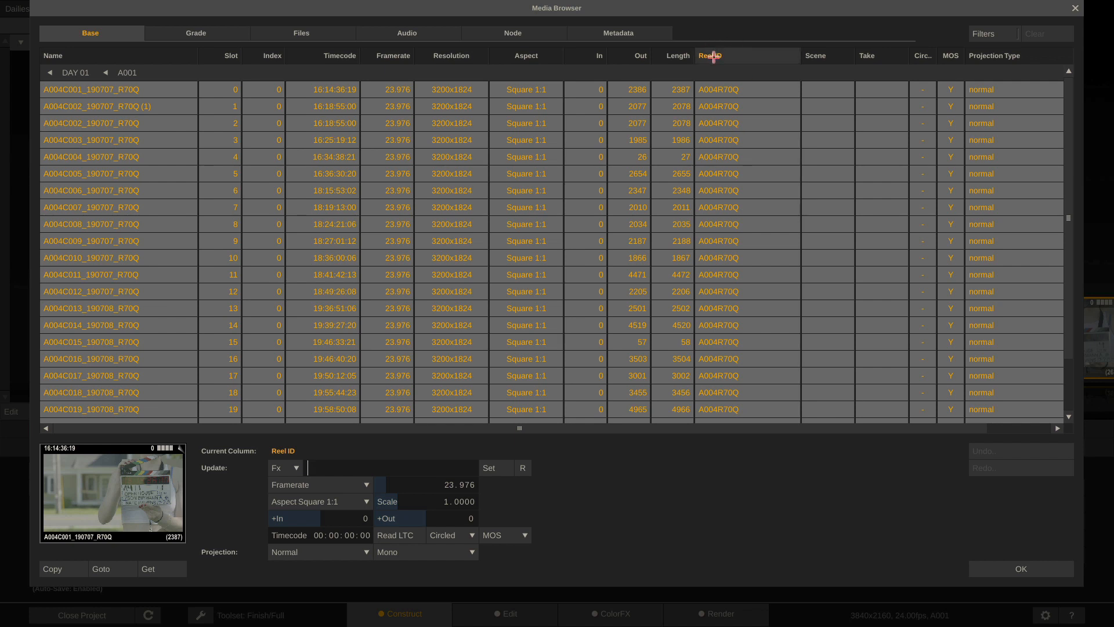
Set every clip's Reel ID to its source name (#sname) and widen the Reel ID column
{"action": "left_click", "coordinate": [292, 468]}
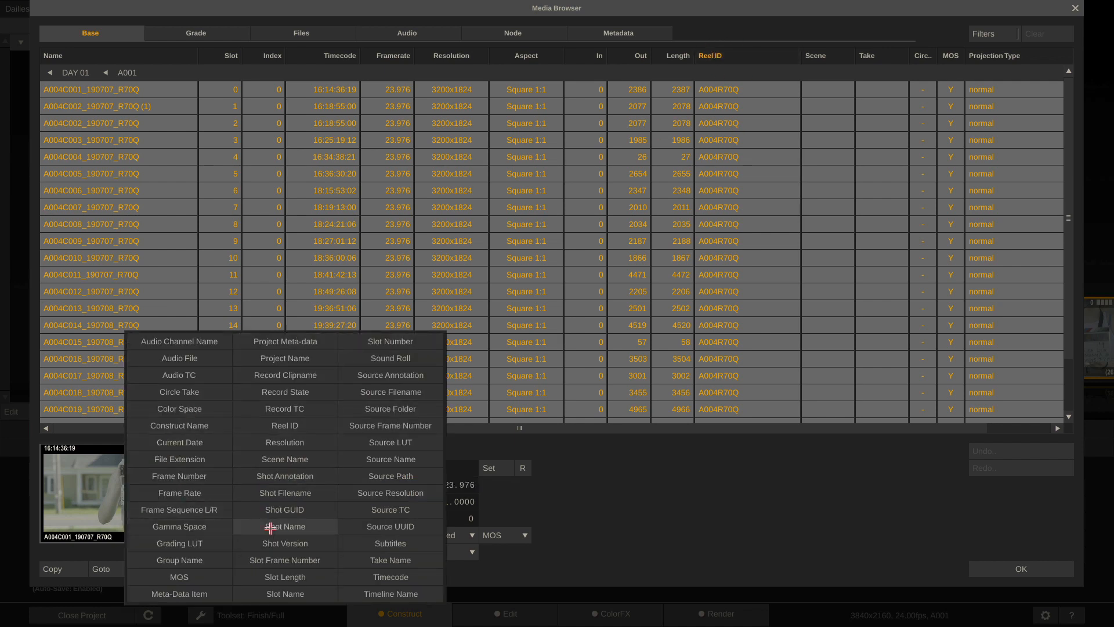
{"action": "left_click", "coordinate": [418, 460]}
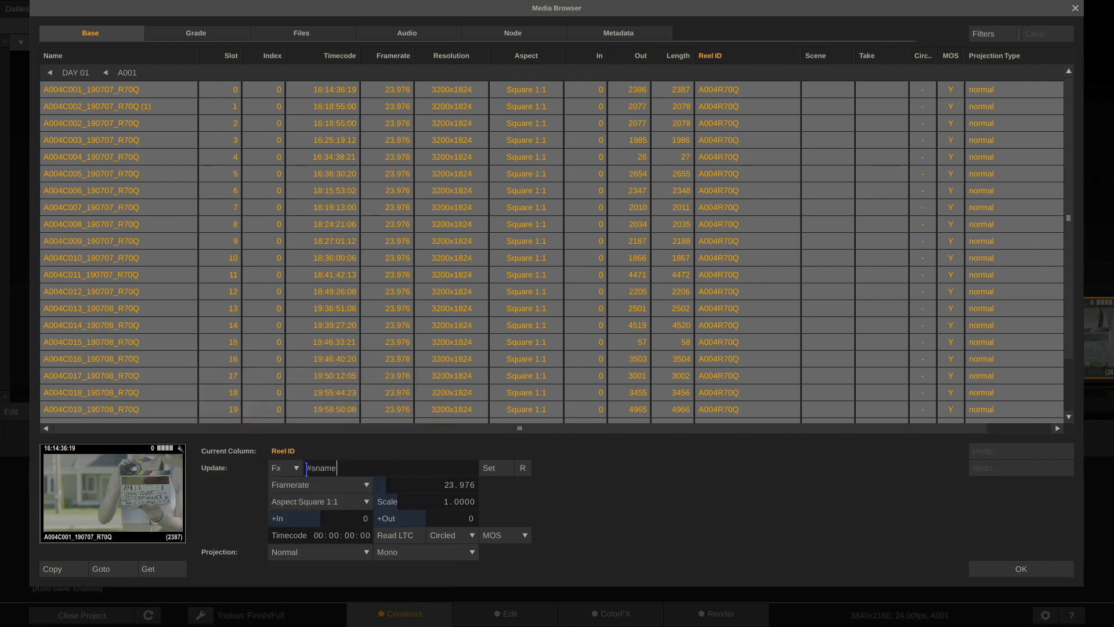
{"action": "left_click", "coordinate": [494, 467]}
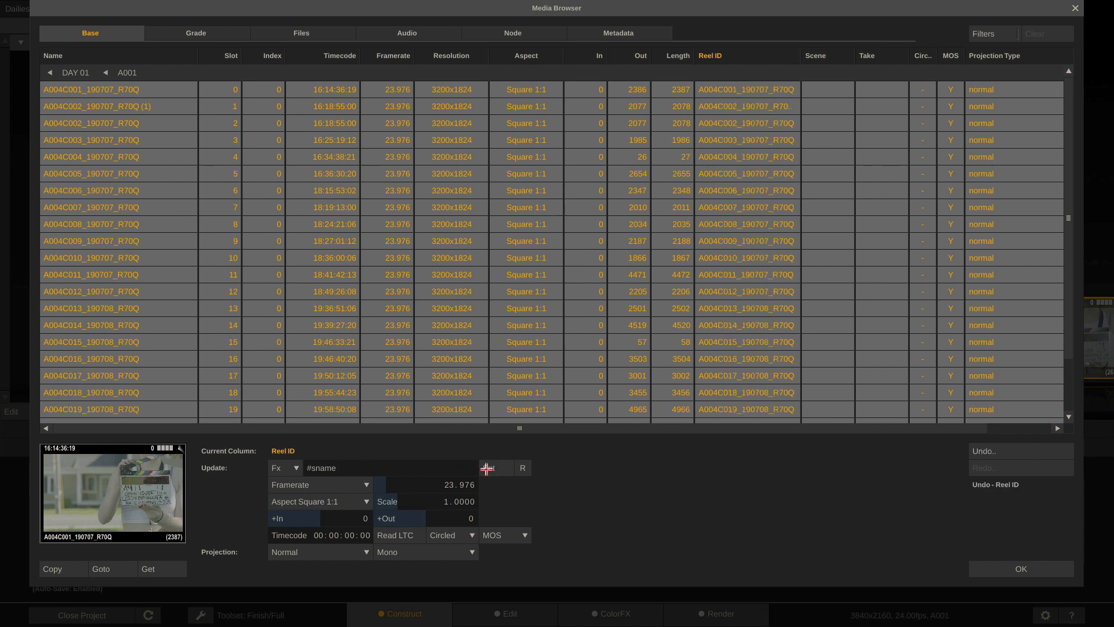
{"action": "left_click_drag", "start_coordinate": [801, 54], "coordinate": [826, 54]}
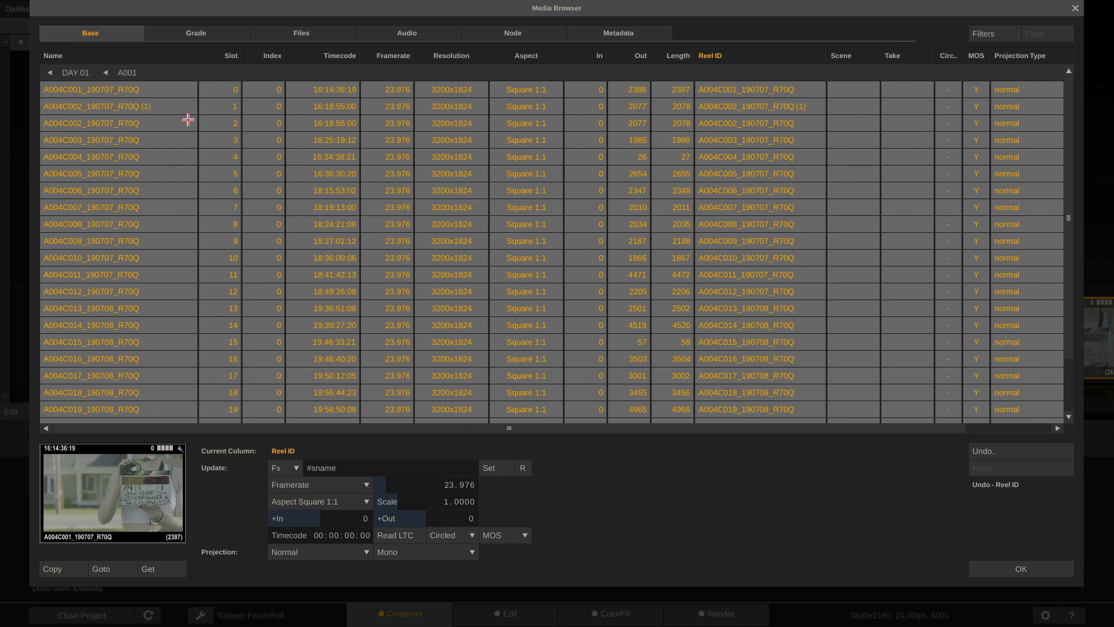
Target the Name column and begin replacing #sname with the #scene_#take expression
{"action": "left_click", "coordinate": [54, 57]}
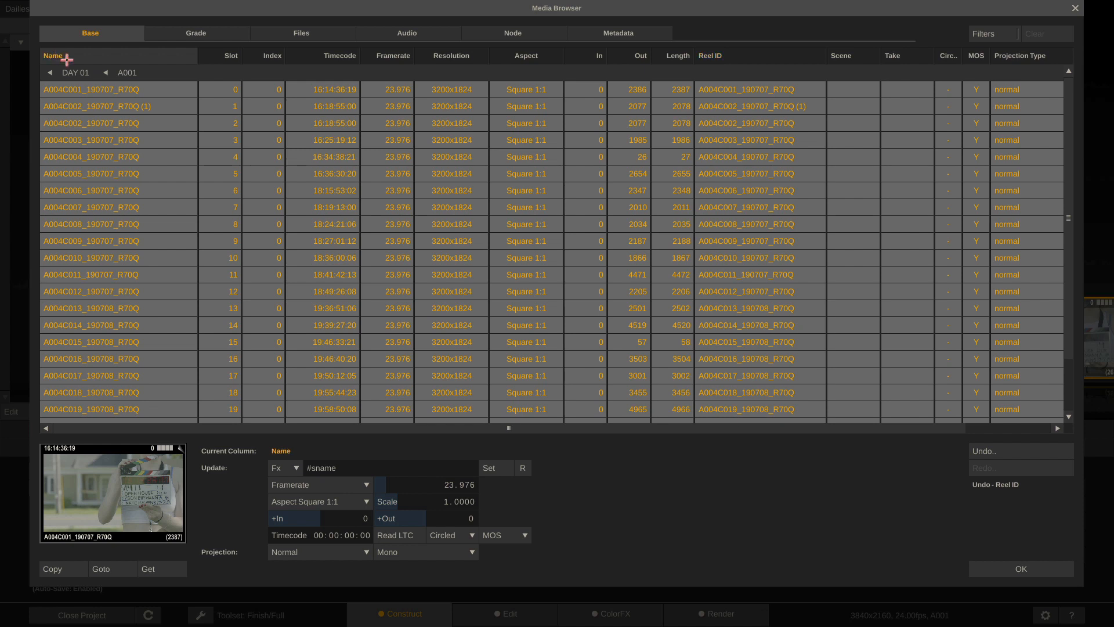
{"action": "left_click_drag", "start_coordinate": [350, 468], "coordinate": [308, 468]}
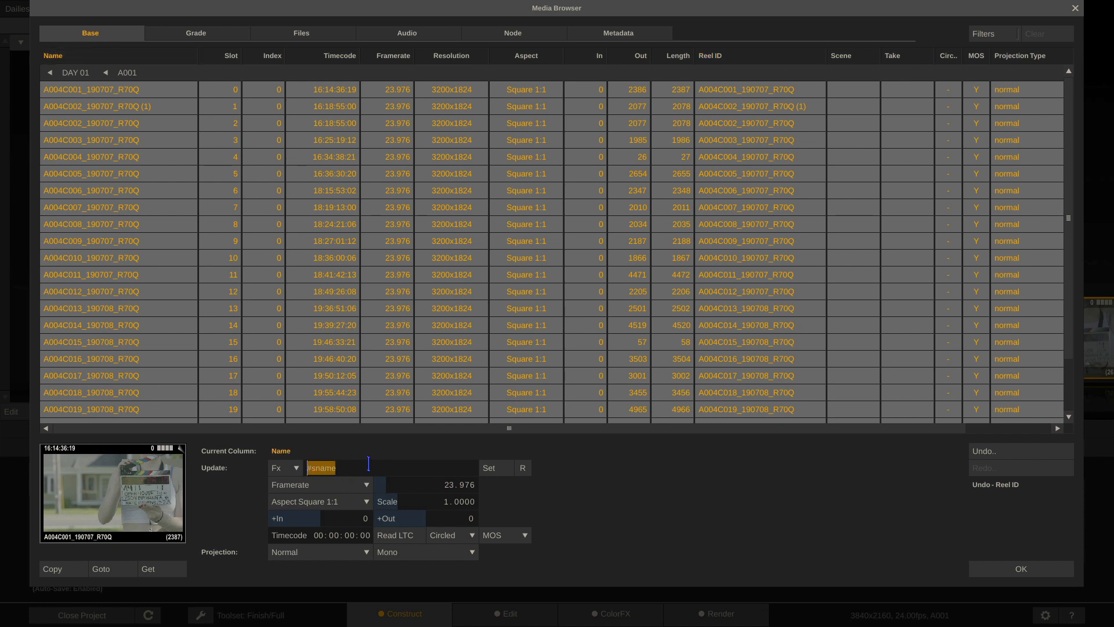
{"action": "type", "text": "#tak"}
Check the A001 clips' colour space on the Grade page, then their source .mov paths
{"action": "left_click", "coordinate": [204, 34]}
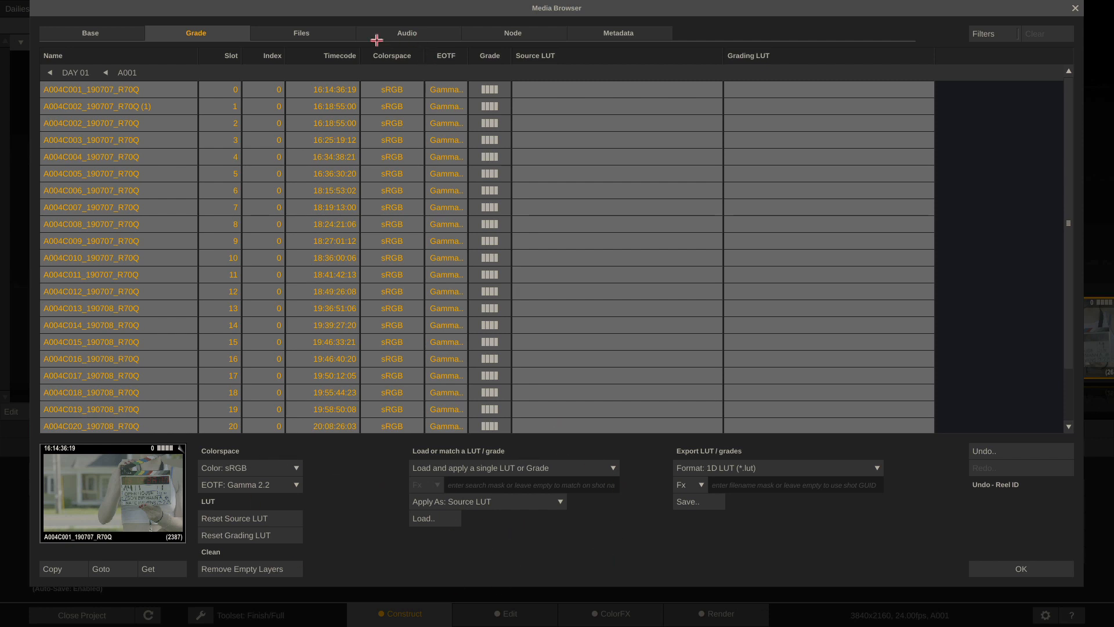
{"action": "left_click", "coordinate": [299, 32]}
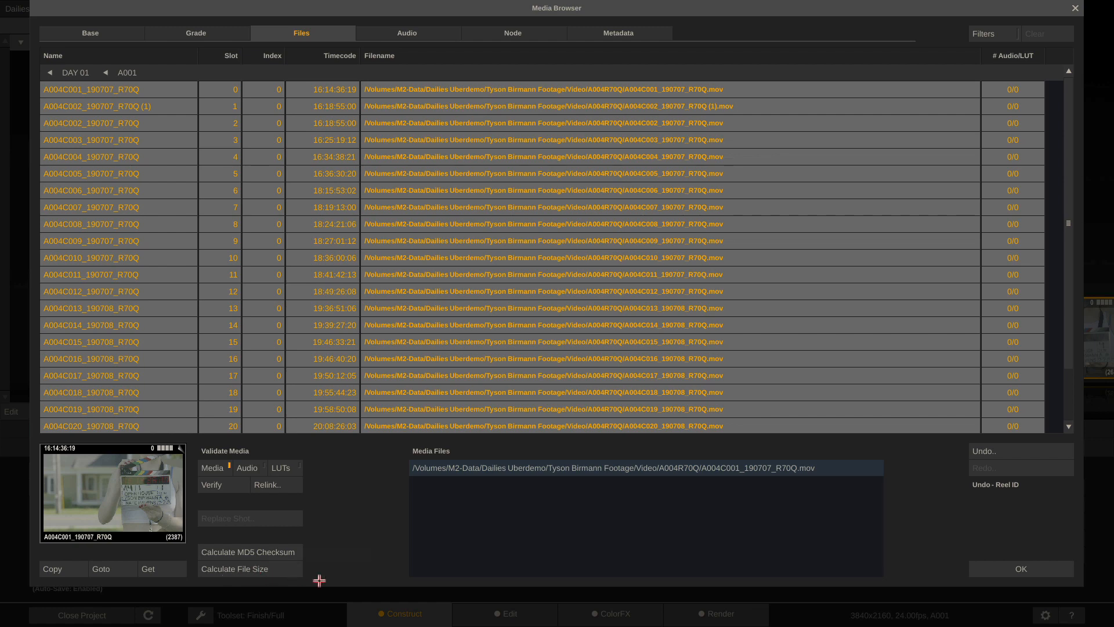
Review the clips' audio sync and decode node details, including the Source Range options
{"action": "left_click", "coordinate": [436, 29]}
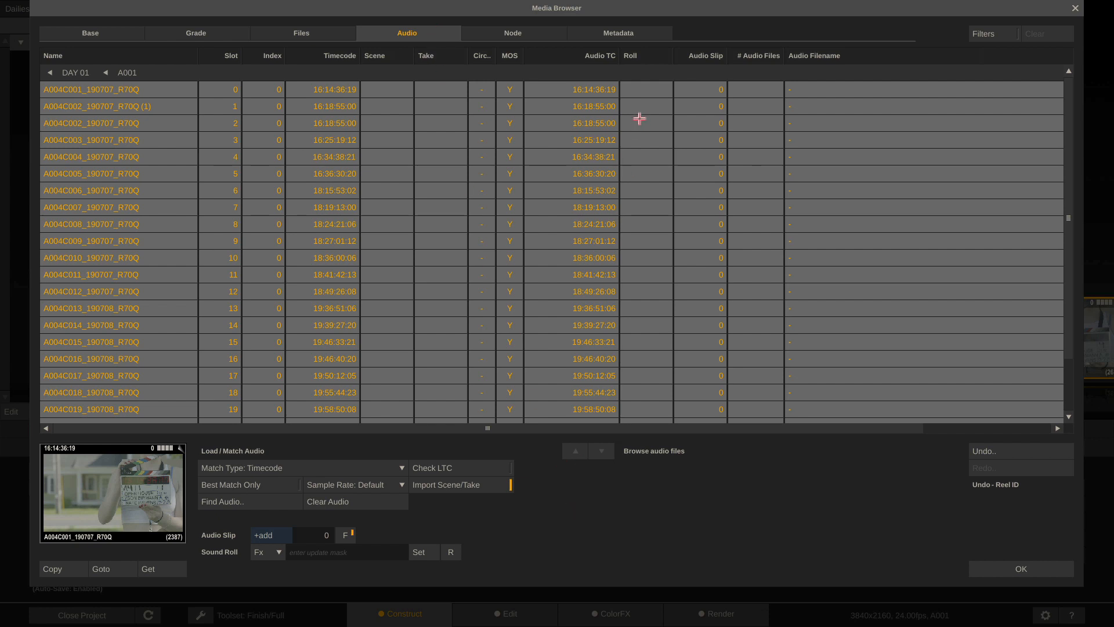
{"action": "left_click", "coordinate": [535, 32]}
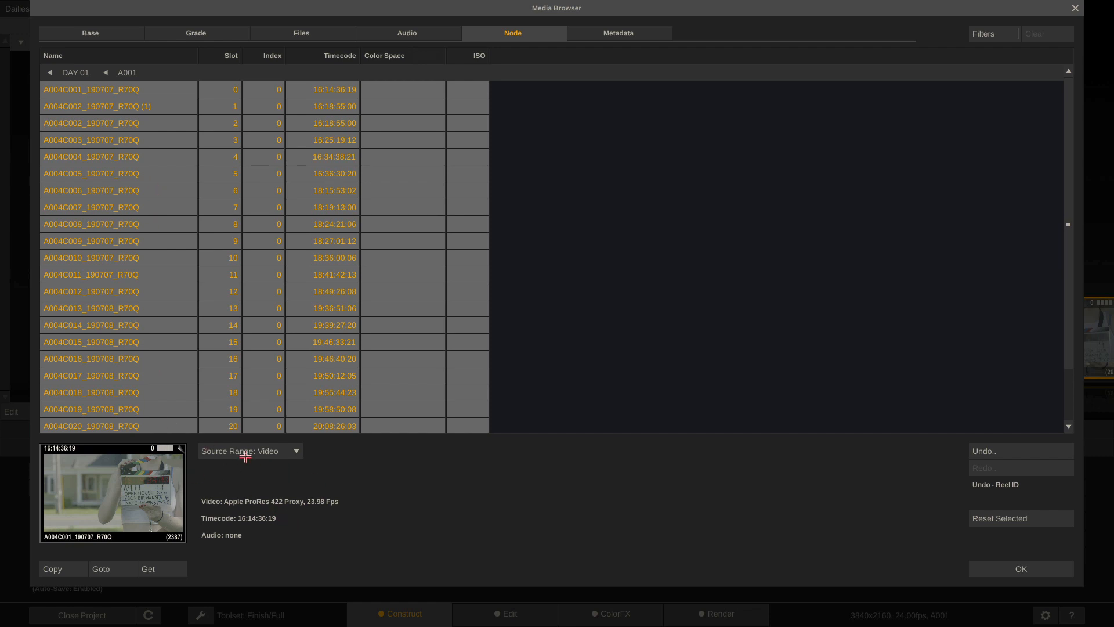
{"action": "left_click", "coordinate": [290, 451]}
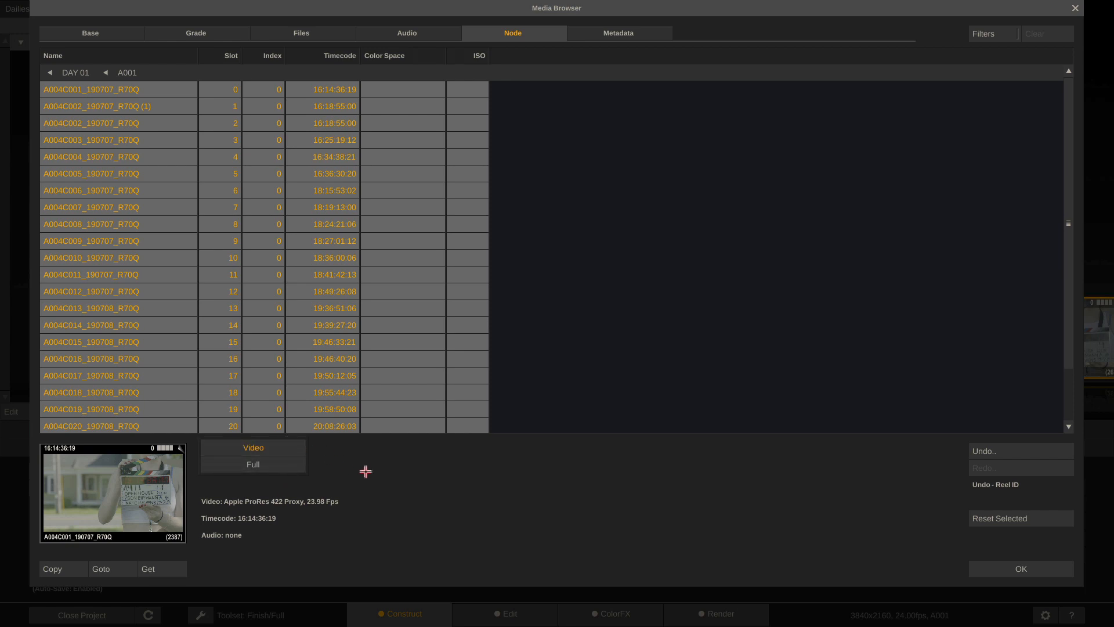
Switch to Timeline 2 and open the flower clip in the Media Browser
{"action": "left_click", "coordinate": [1003, 569]}
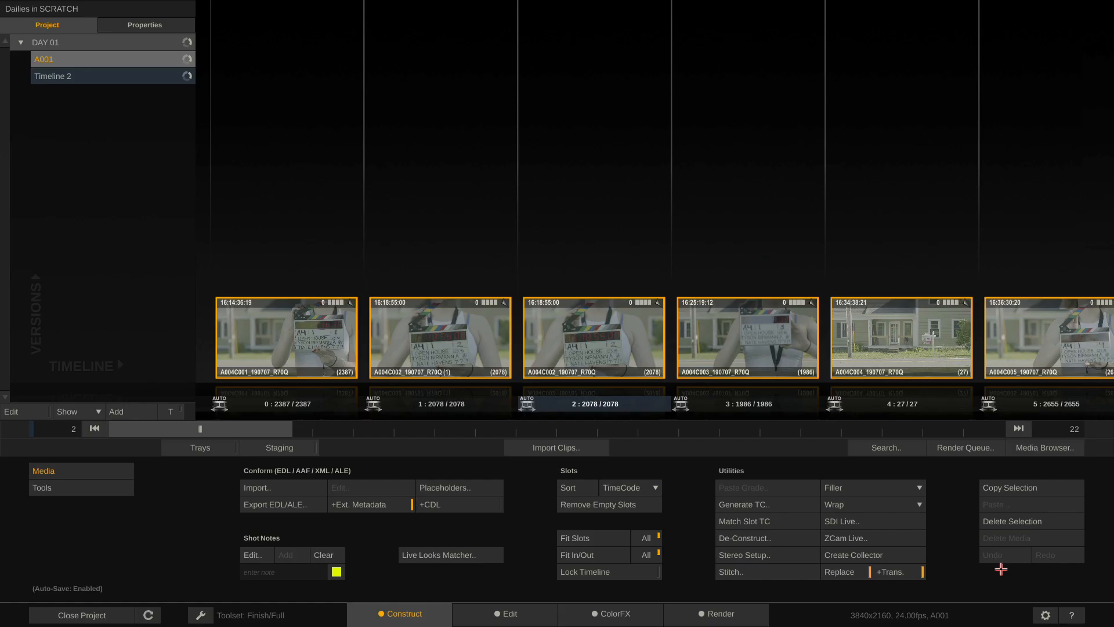
{"action": "left_click", "coordinate": [128, 76]}
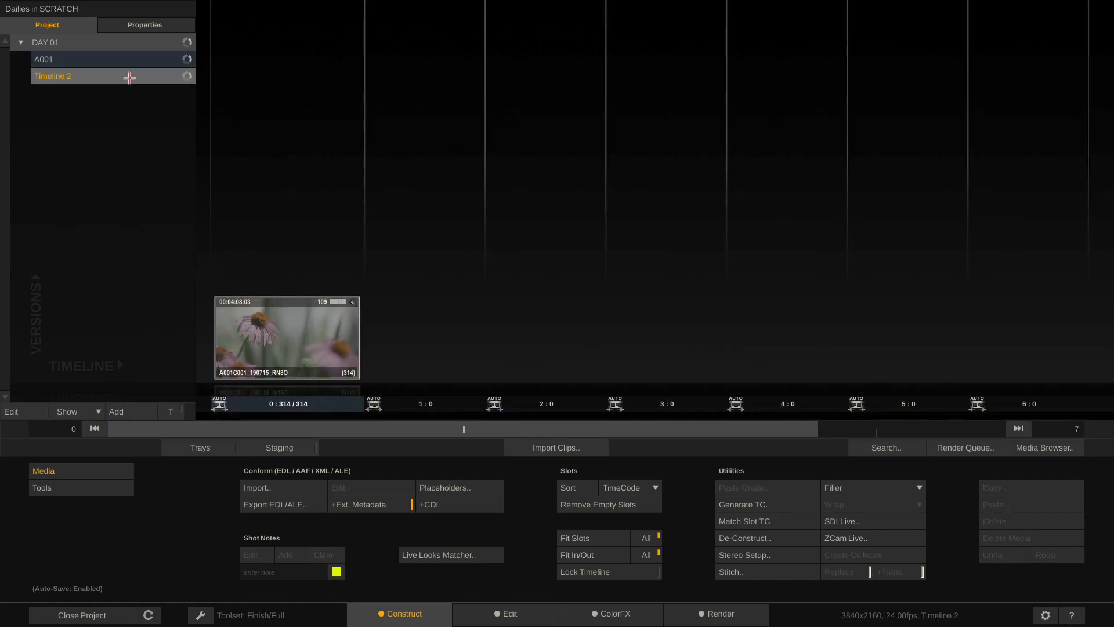
{"action": "left_click", "coordinate": [226, 318]}
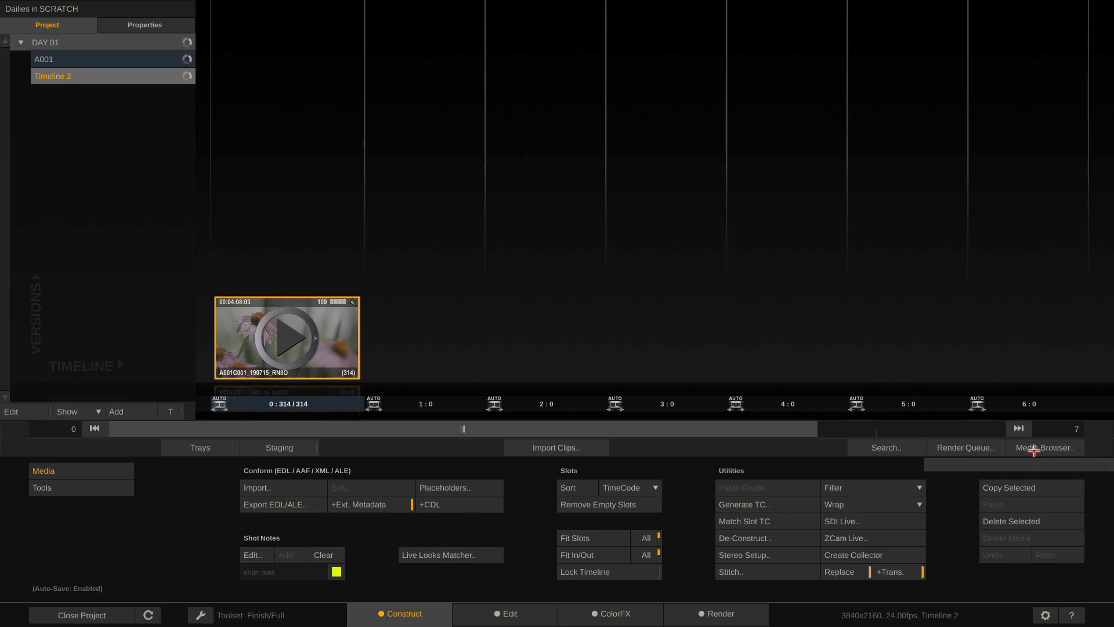
{"action": "left_click", "coordinate": [1033, 451]}
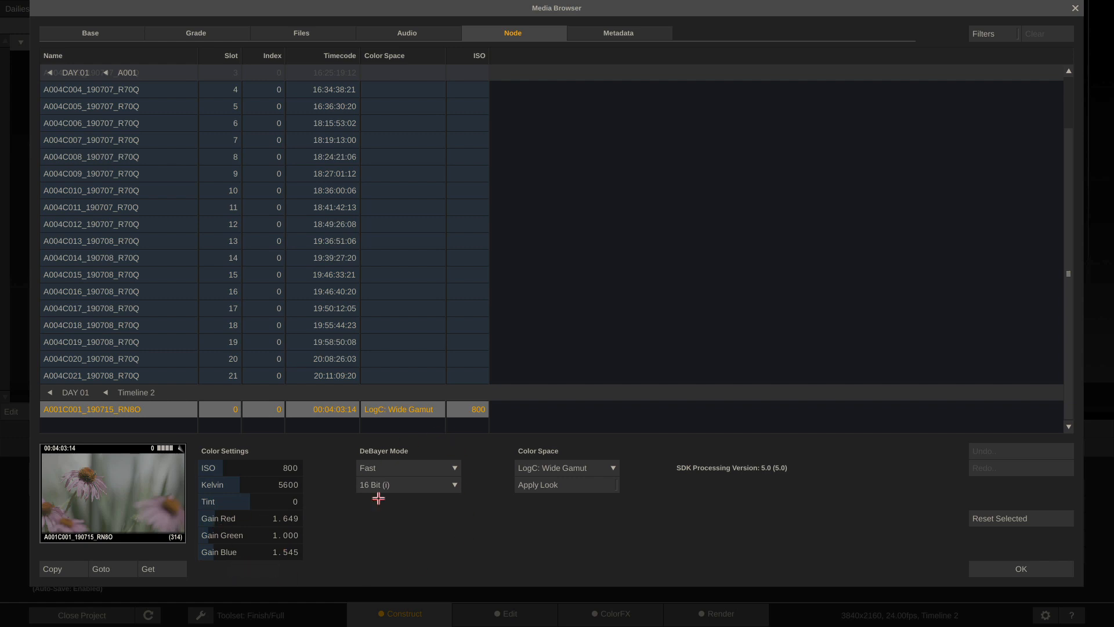
Keep the ARRI clip's decode at LogC: Wide Gamut colour space and Fast debayer
{"action": "left_click", "coordinate": [600, 470]}
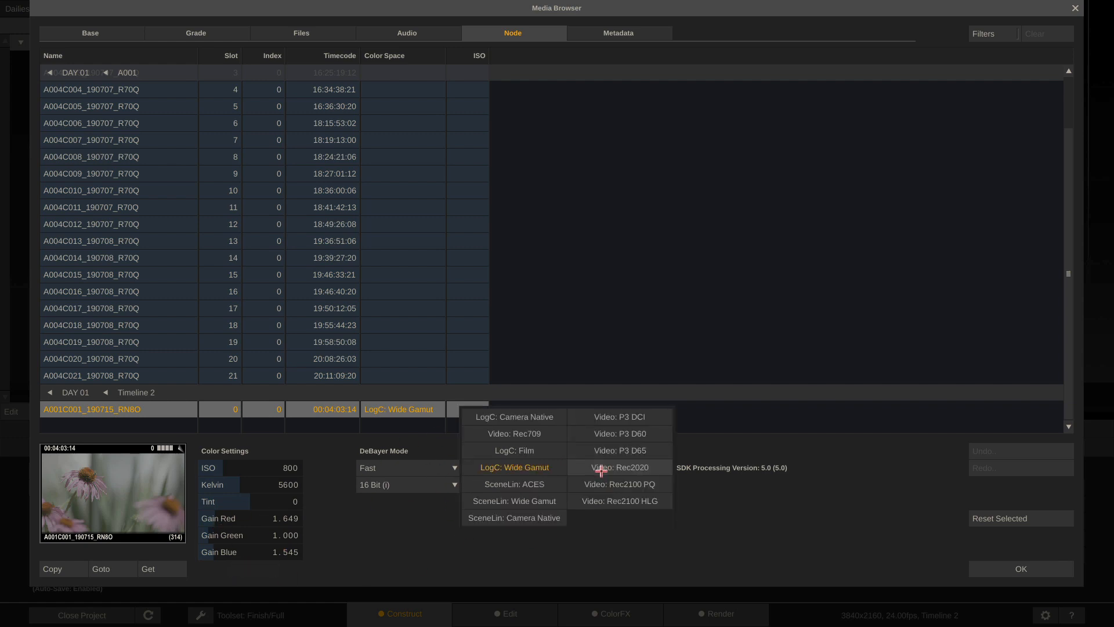
{"action": "left_click", "coordinate": [706, 534]}
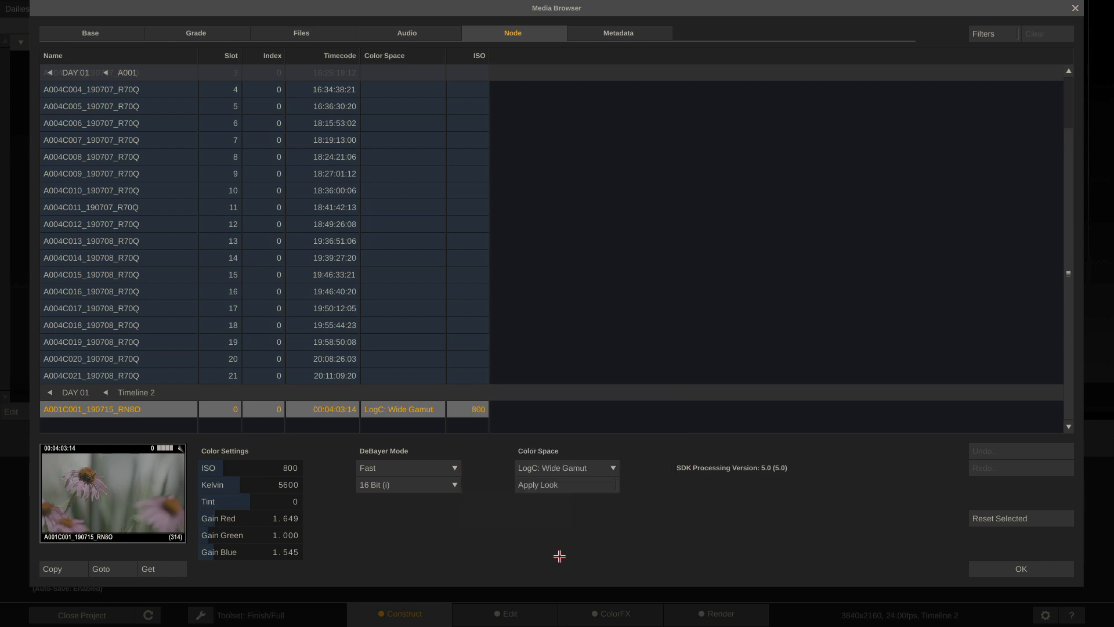
{"action": "left_click", "coordinate": [447, 467]}
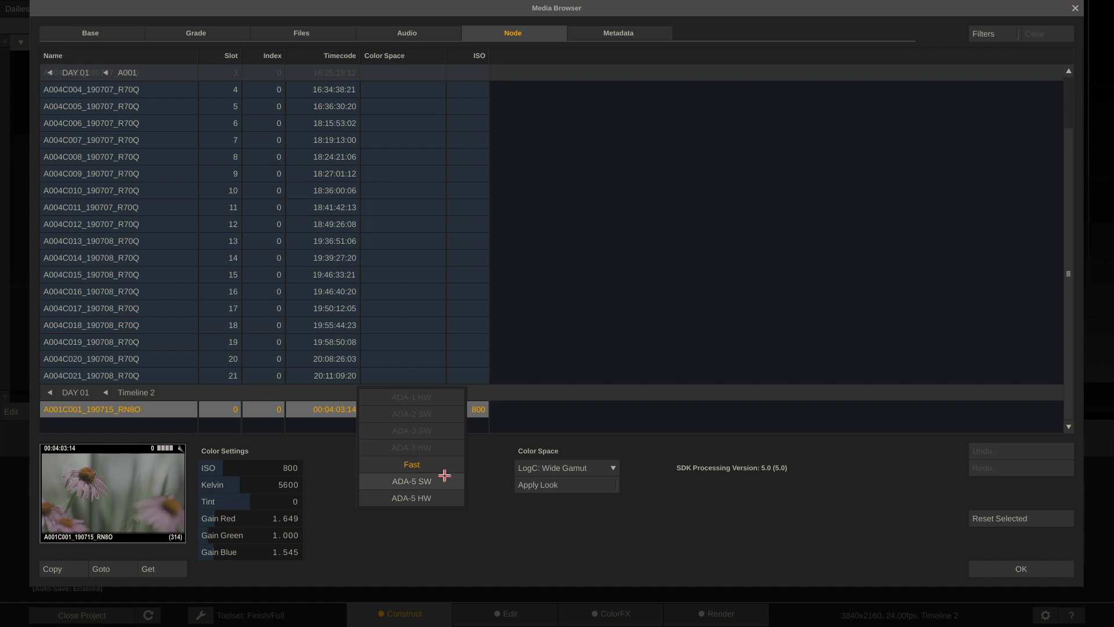
{"action": "left_click", "coordinate": [504, 566]}
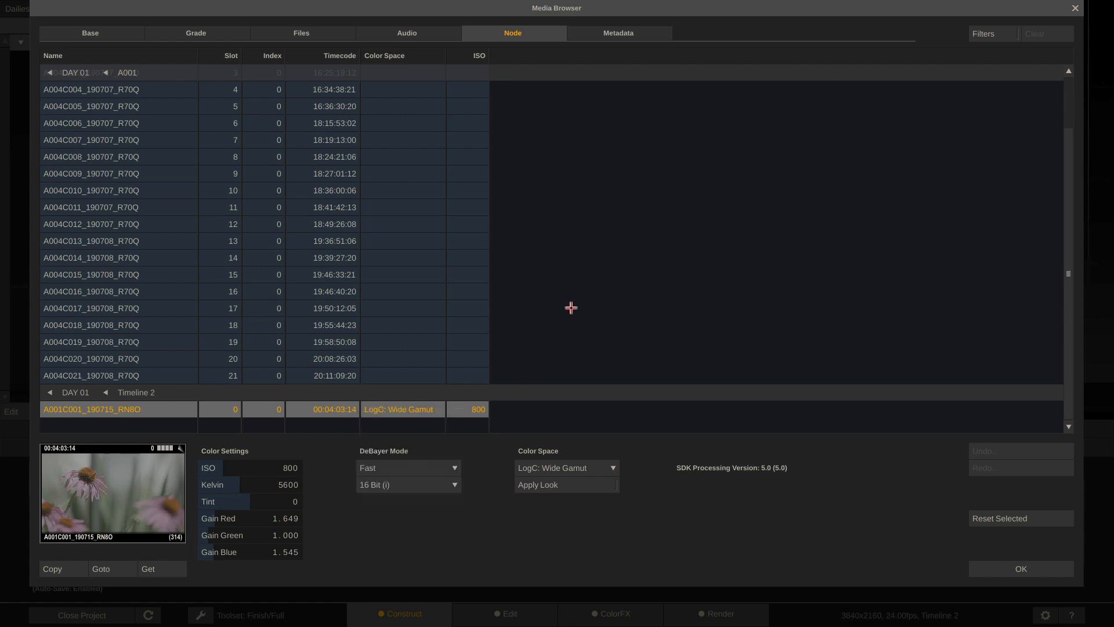
Select all A001 clips and add CameraClipName, CameraId, CameraIndex and CameraModel metadata columns
{"action": "left_click", "coordinate": [628, 33]}
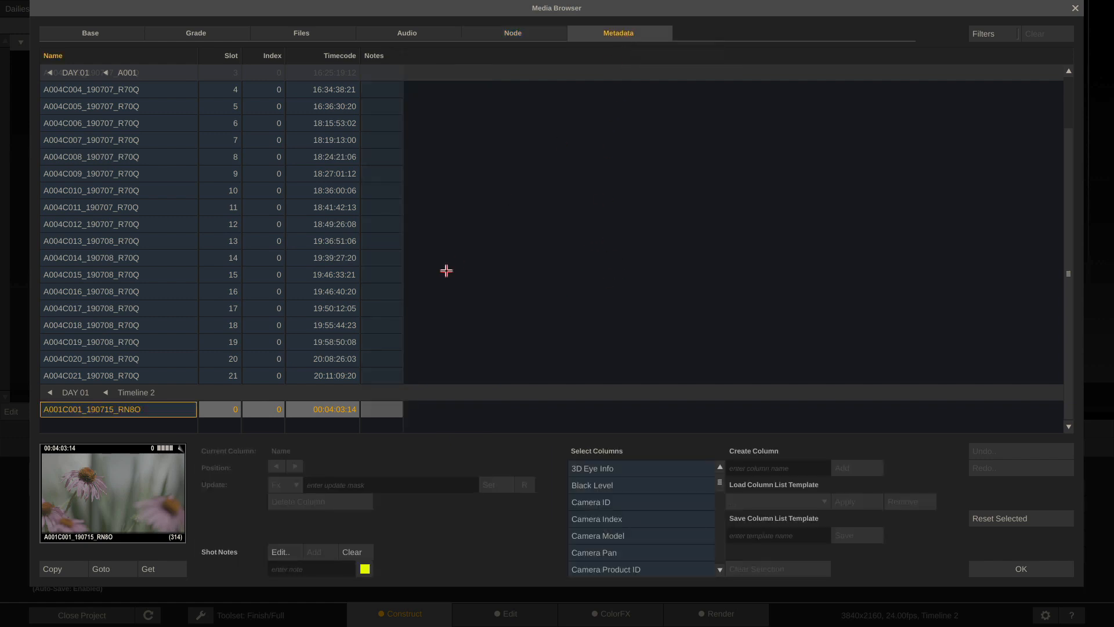
{"action": "left_click", "coordinate": [124, 374]}
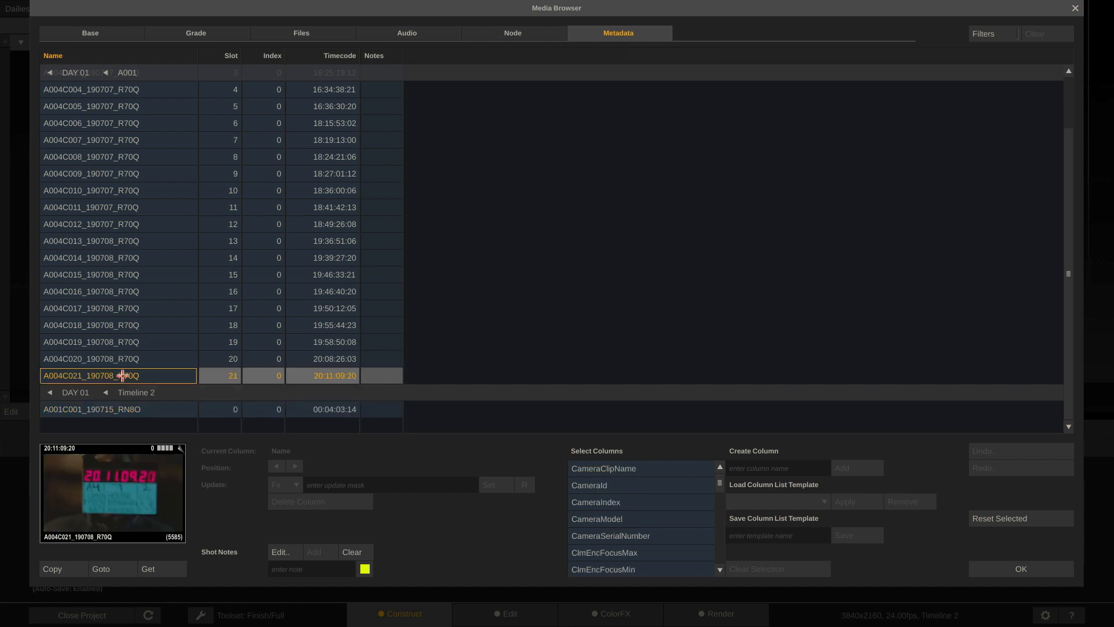
{"action": "scroll", "coordinate": [123, 376], "scroll_direction": "up", "scroll_amount": 2}
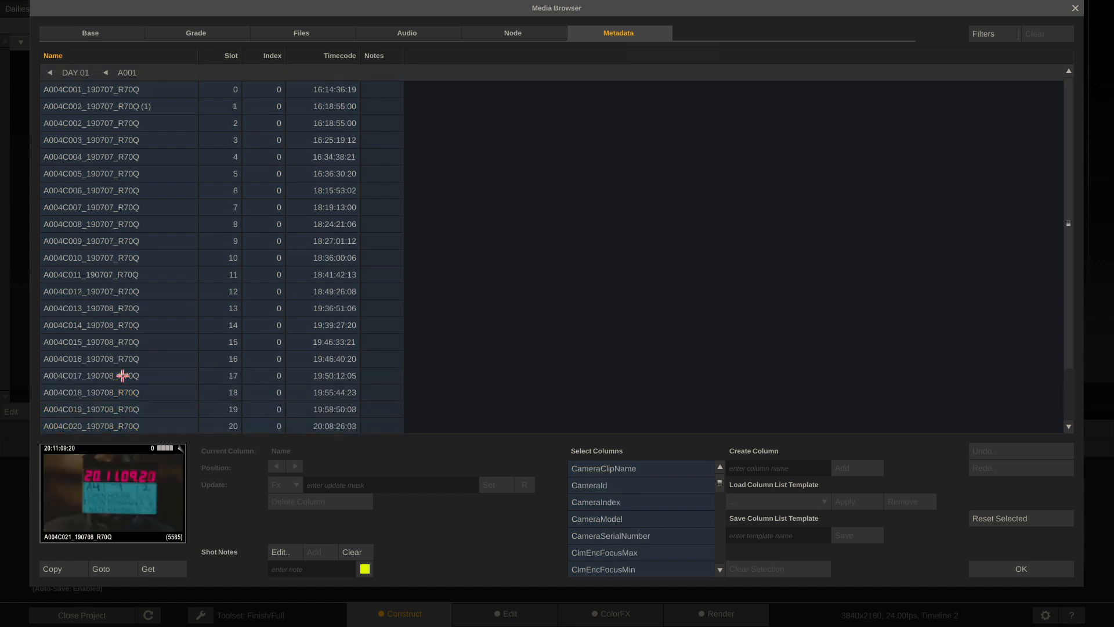
{"action": "left_click", "coordinate": [132, 90], "text": "shift"}
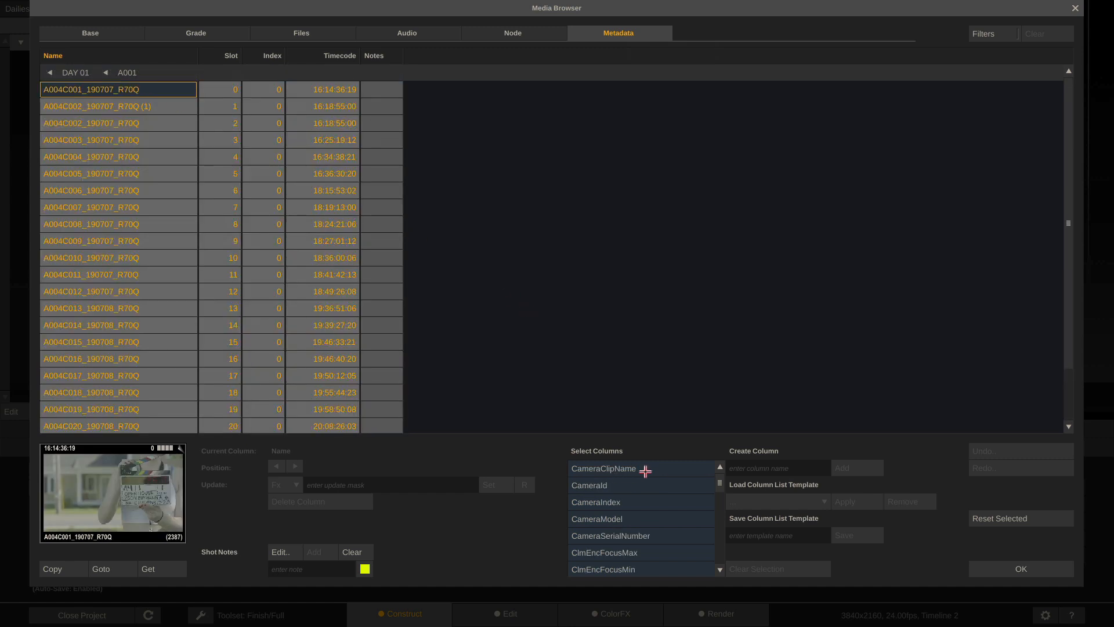
{"action": "left_click", "coordinate": [611, 468]}
{"action": "left_click", "coordinate": [609, 486]}
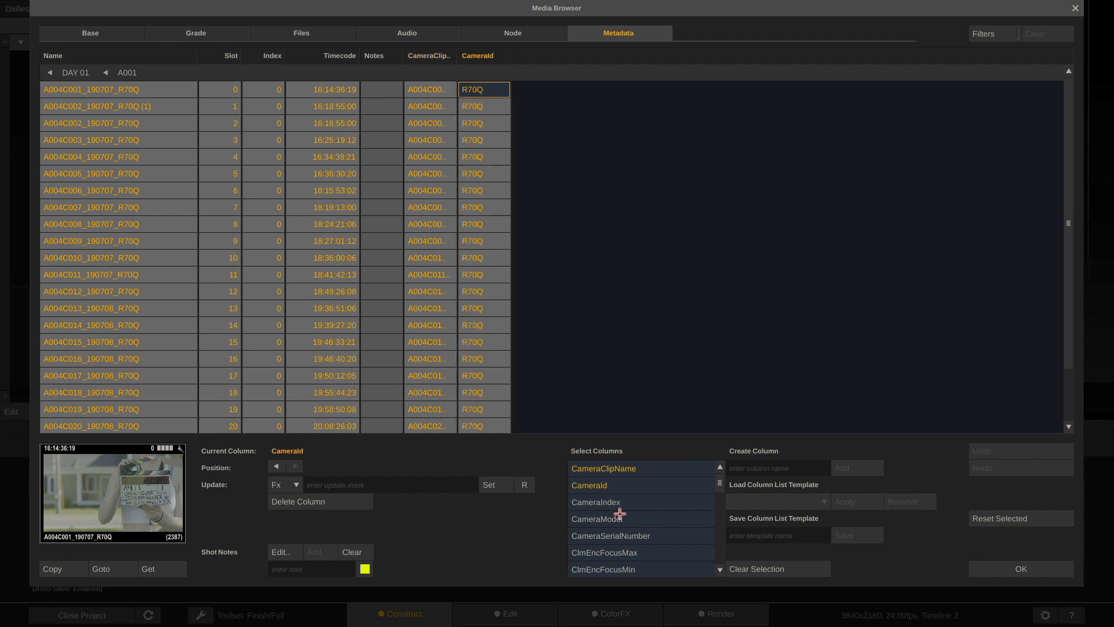
{"action": "left_click", "coordinate": [614, 503]}
{"action": "left_click", "coordinate": [611, 521]}
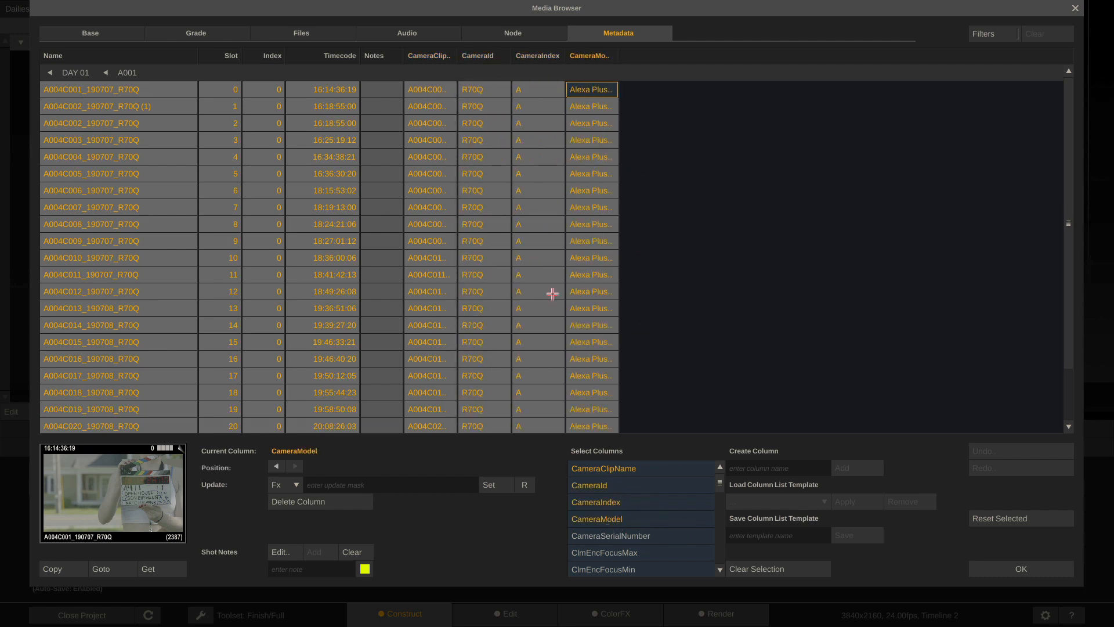
Return to the A001 timeline, select the slot 2 clip and reopen its metadata list
{"action": "left_click", "coordinate": [1020, 570]}
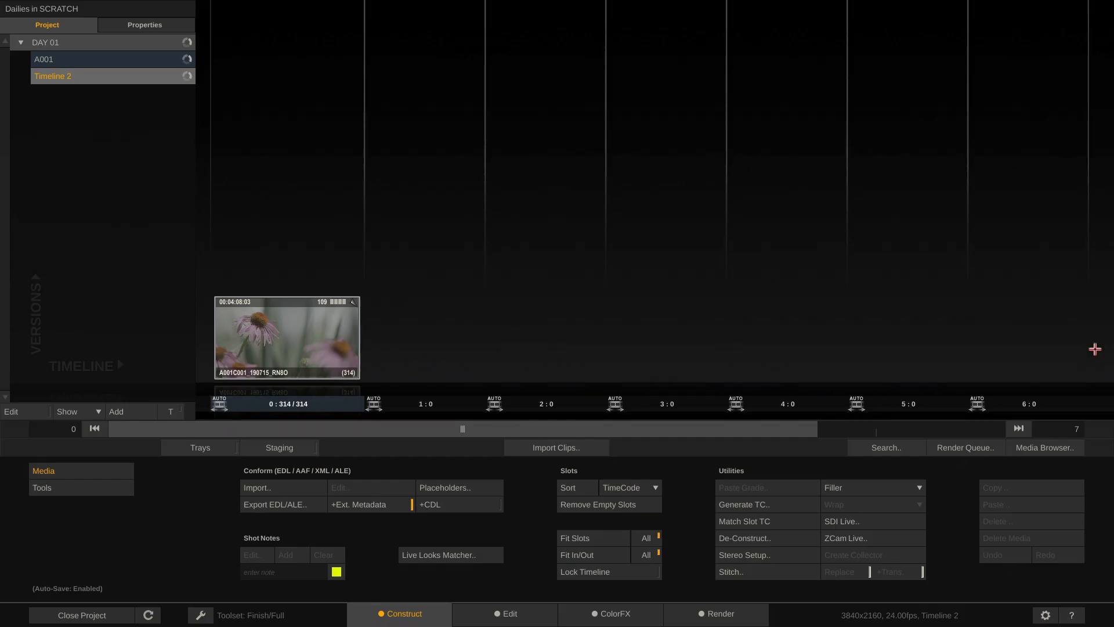
{"action": "left_click", "coordinate": [150, 64]}
{"action": "left_click", "coordinate": [552, 324]}
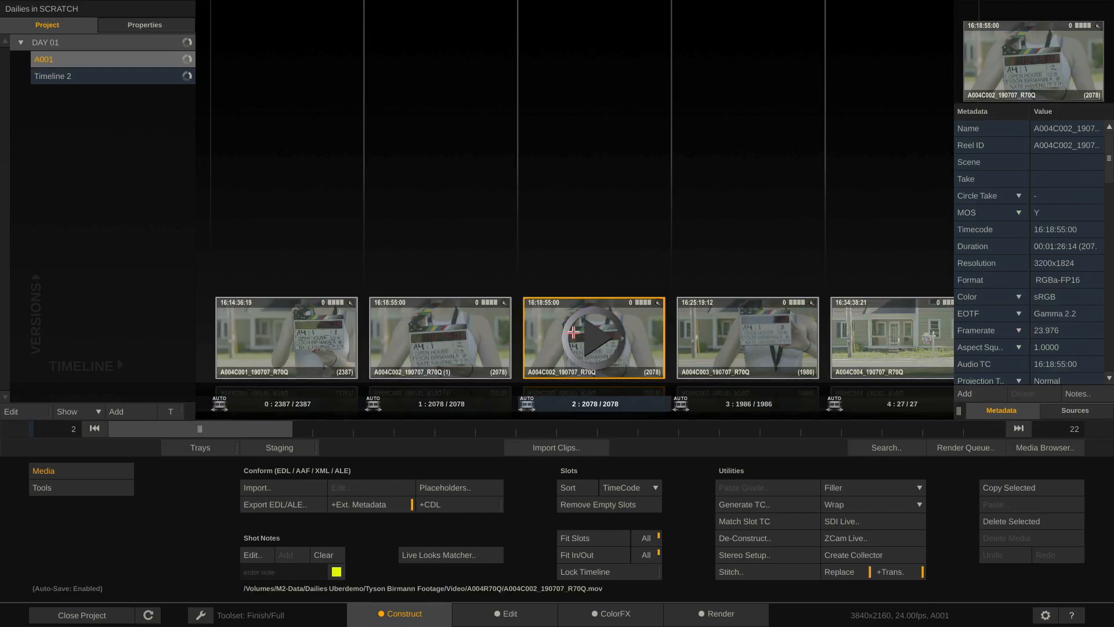
{"action": "scroll", "coordinate": [1001, 302], "scroll_direction": "down", "scroll_amount": 8}
{"action": "scroll", "coordinate": [1008, 270], "scroll_direction": "down", "scroll_amount": 3}
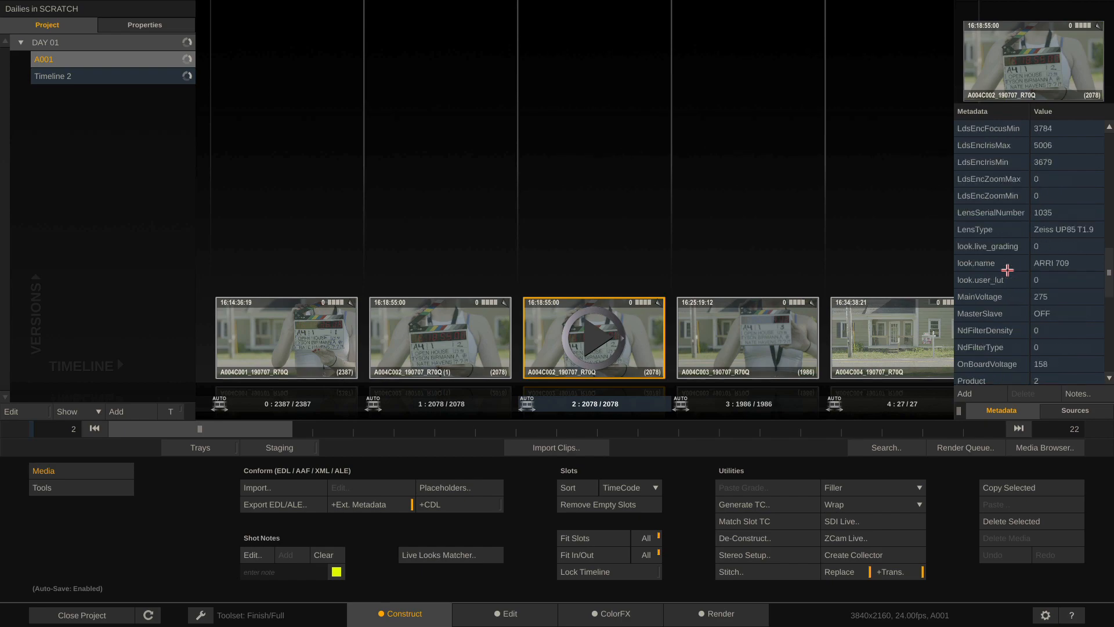
{"action": "left_click", "coordinate": [1048, 449]}
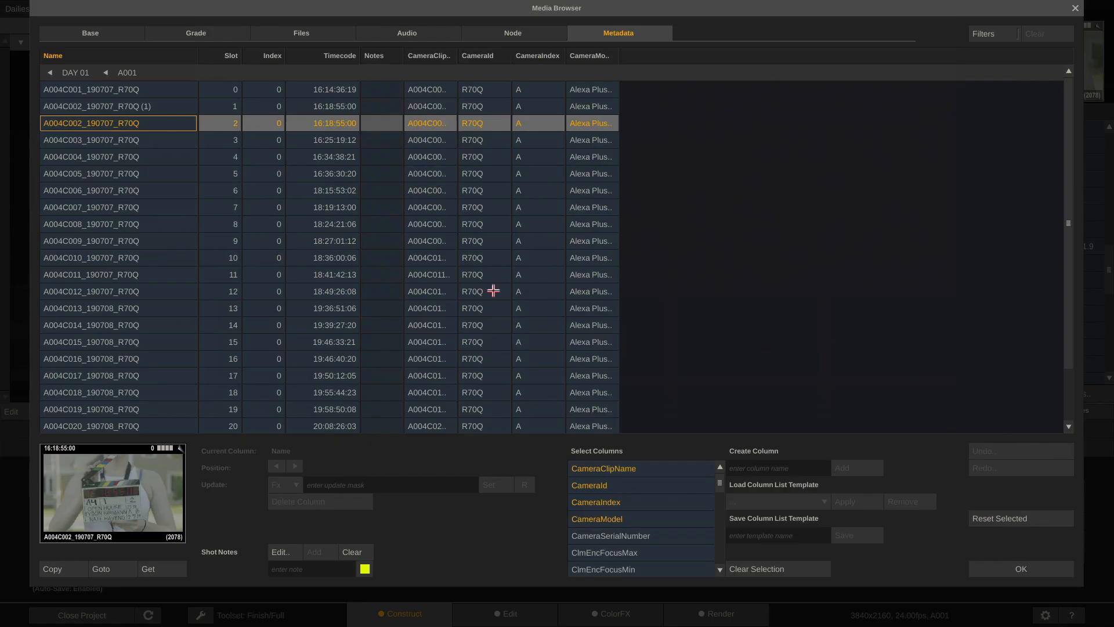
Create a custom metadata column named 'My COlumn' and widen it
{"action": "left_click", "coordinate": [124, 140]}
{"action": "left_click", "coordinate": [133, 234]}
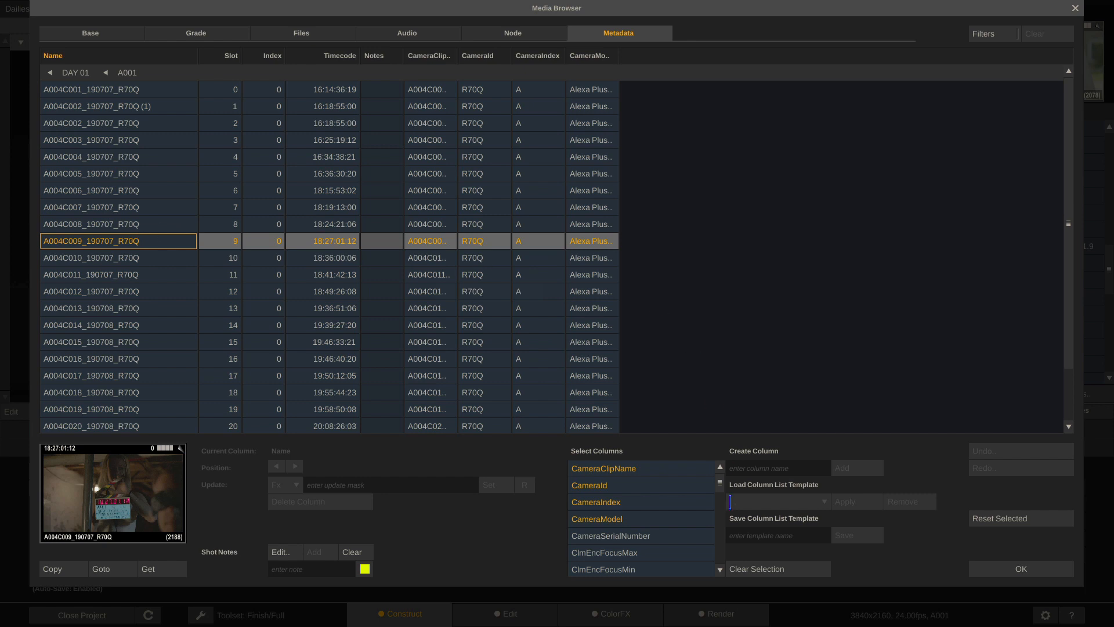
{"action": "left_click", "coordinate": [768, 471]}
{"action": "type", "text": "My CO"}
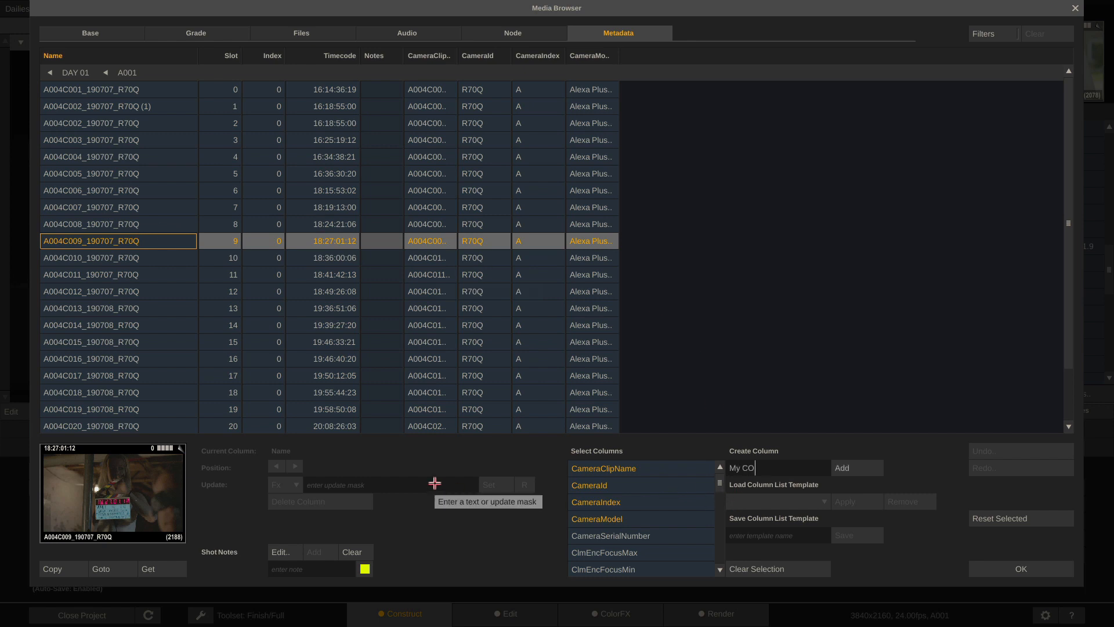
{"action": "type", "text": "lumn"}
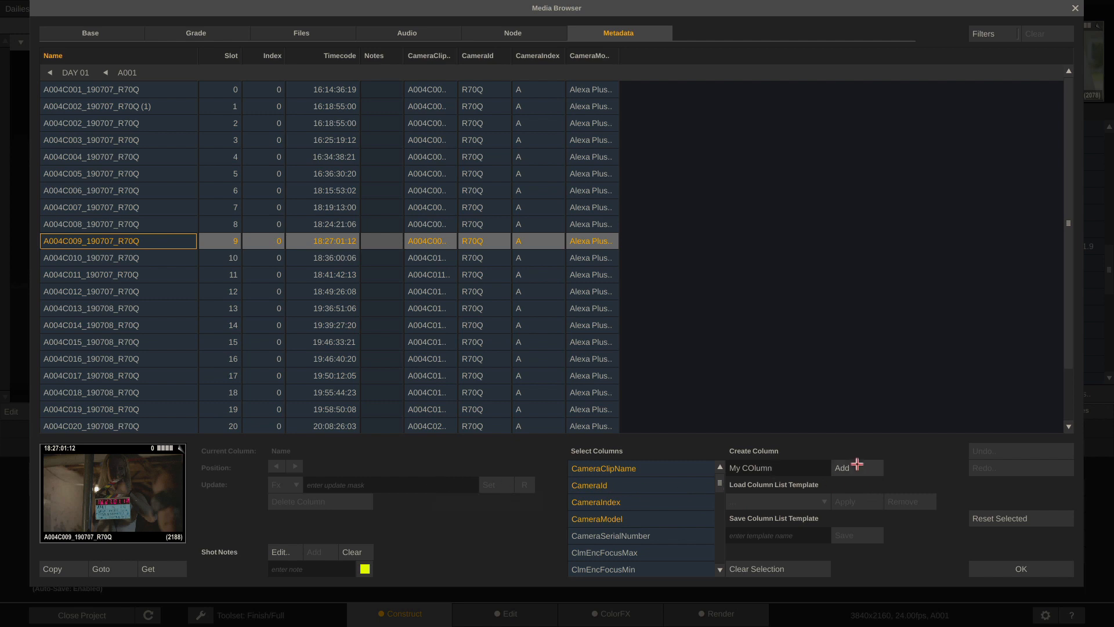
{"action": "left_click", "coordinate": [857, 467]}
{"action": "left_click_drag", "start_coordinate": [674, 55], "coordinate": [710, 56]}
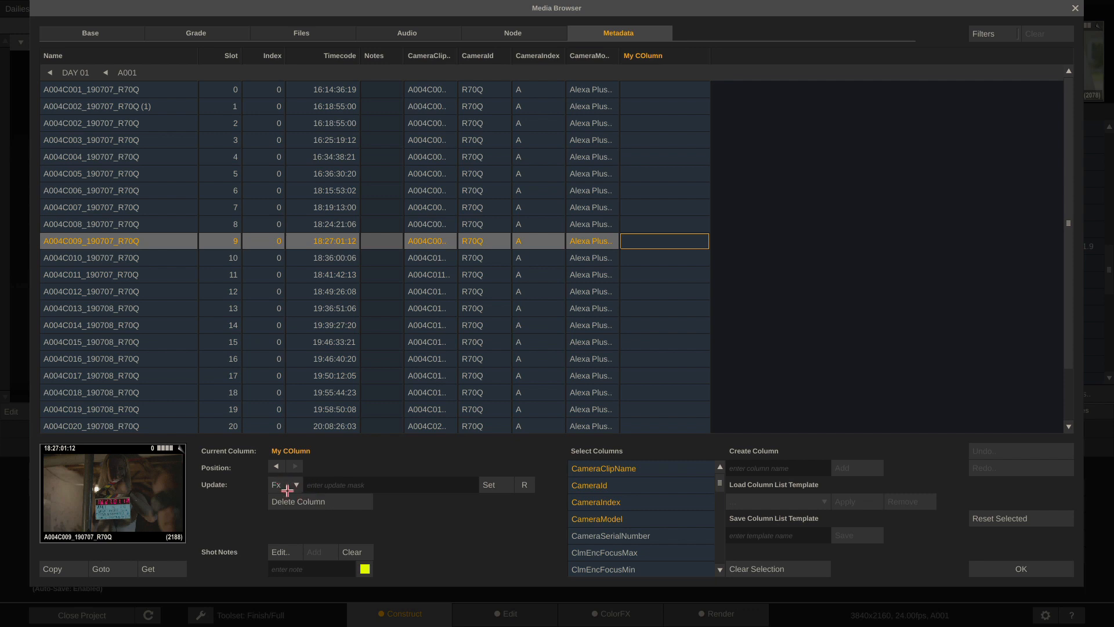
Browse the metadata fields for the column's value without choosing one, then close the Media Browser
{"action": "left_click", "coordinate": [312, 485]}
{"action": "left_click", "coordinate": [288, 484]}
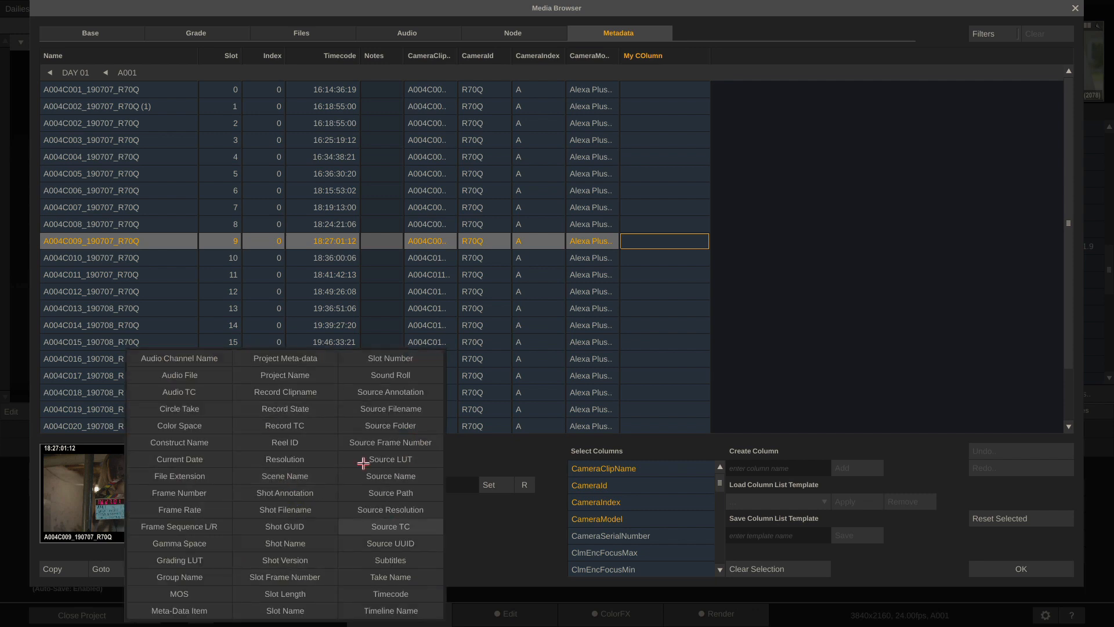
{"action": "left_click", "coordinate": [496, 557]}
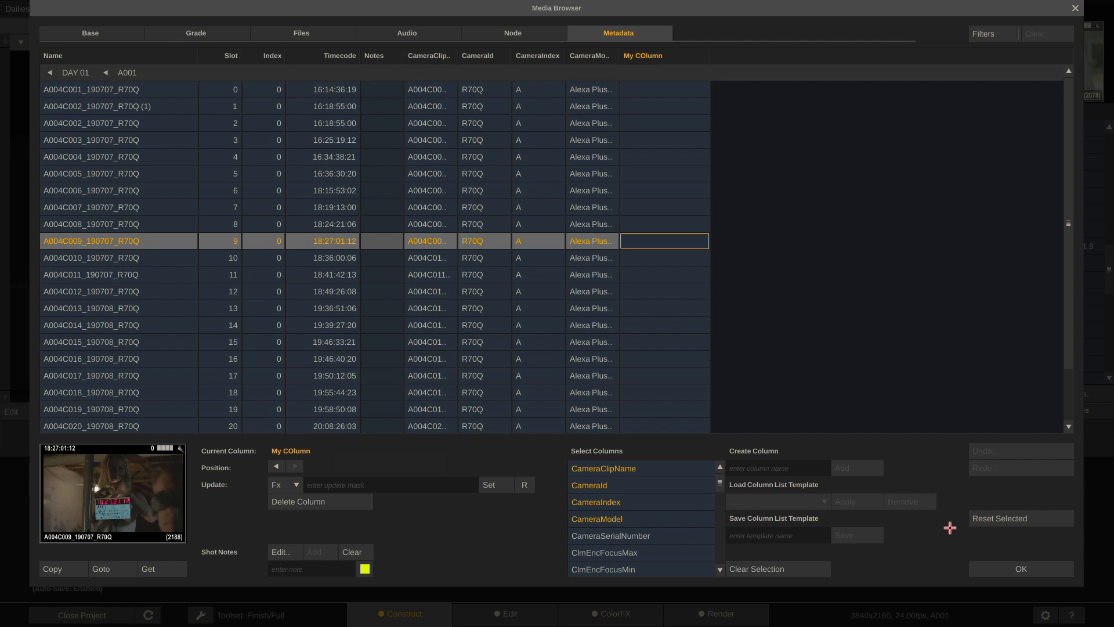
{"action": "left_click", "coordinate": [1008, 571]}
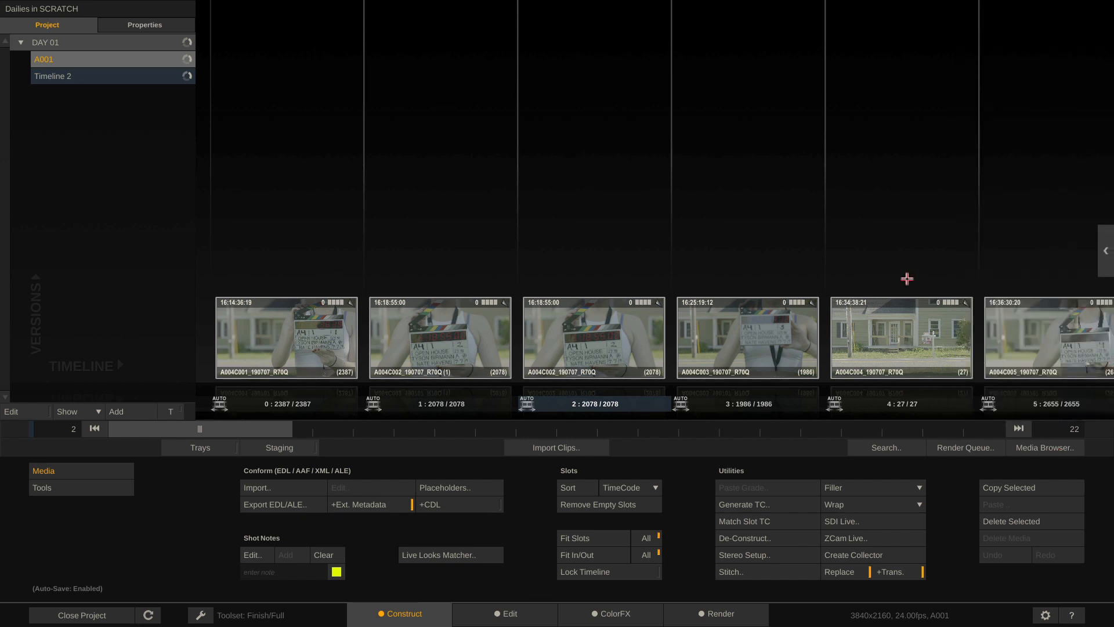
Select all A001 timeline clips and view their audio information in the Media Browser
{"action": "key", "text": "ctrl+a"}
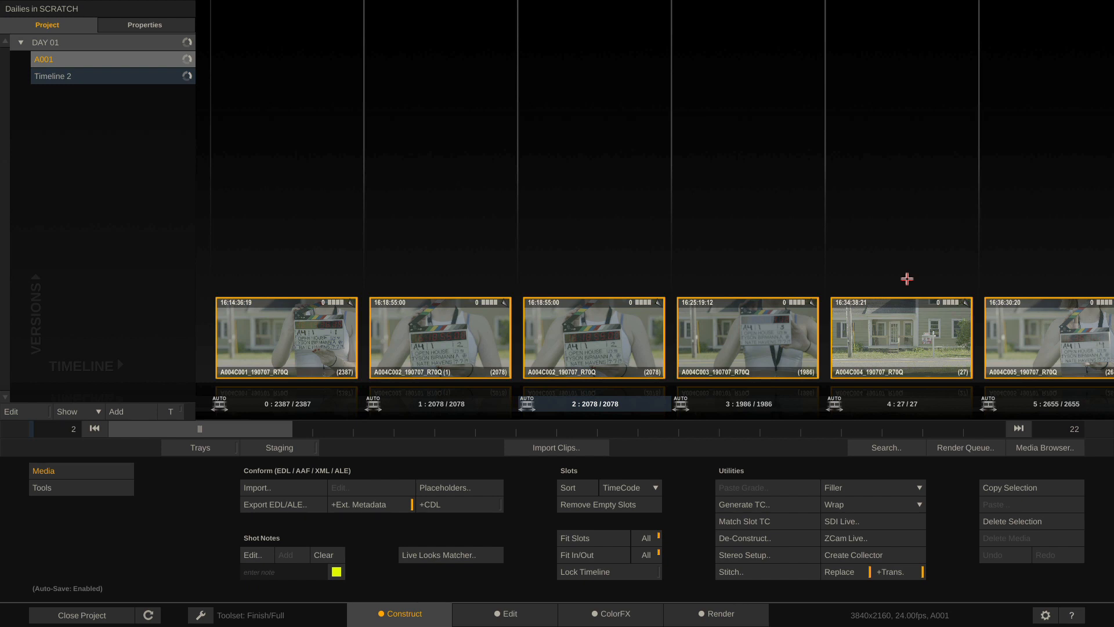
{"action": "left_click", "coordinate": [1040, 450]}
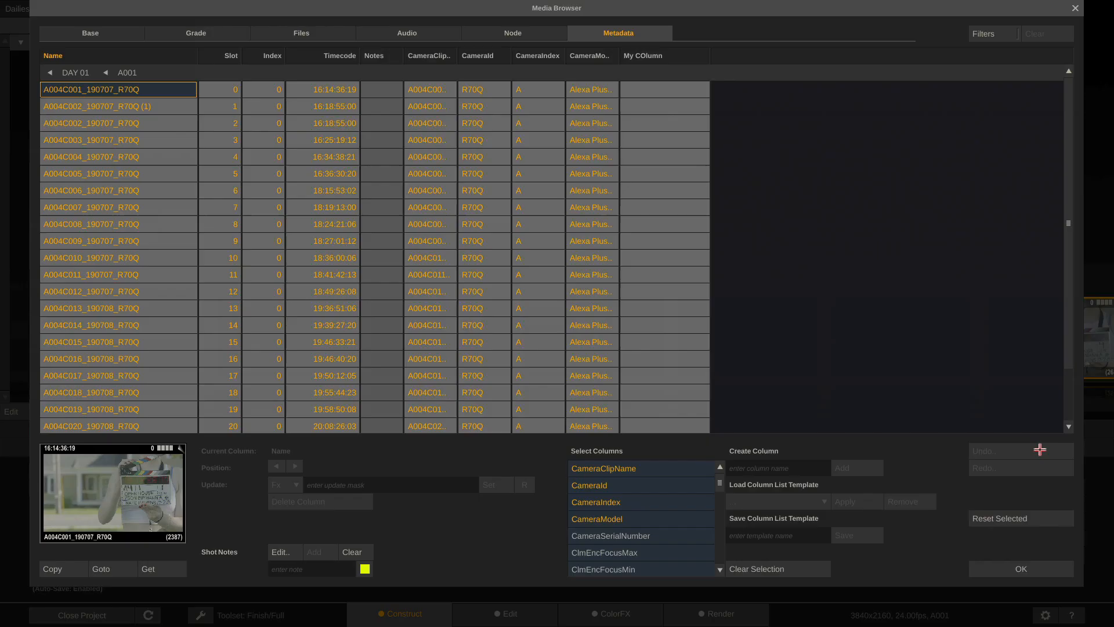
{"action": "left_click", "coordinate": [424, 32]}
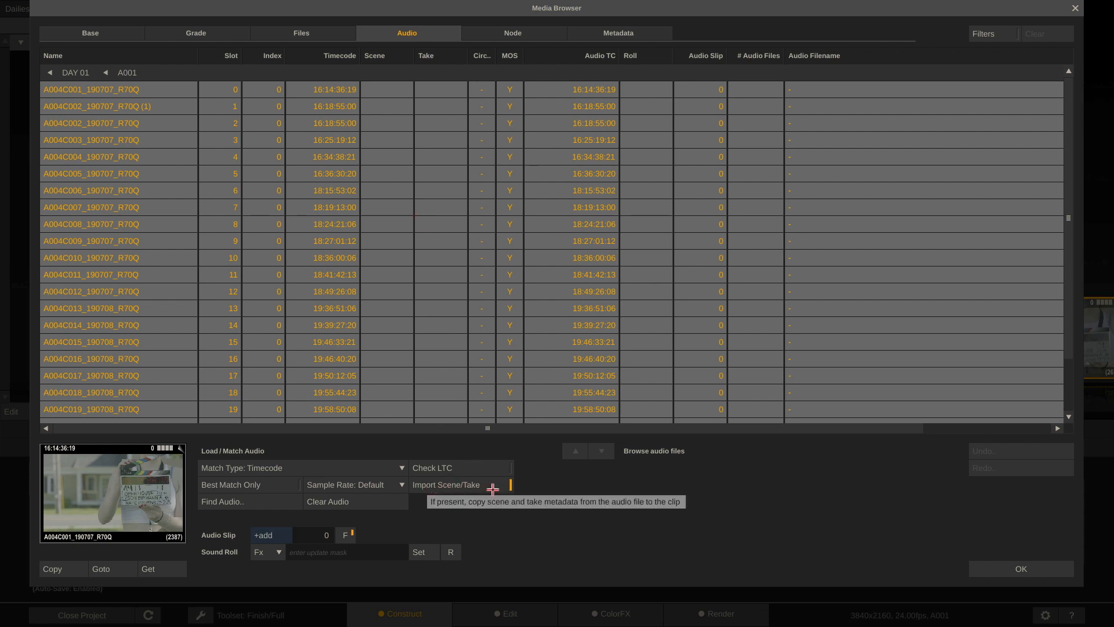
Point Find Audio at Dailies Uberdemo's footage Audio folder to timecode-match the WAVs
{"action": "left_click", "coordinate": [246, 501]}
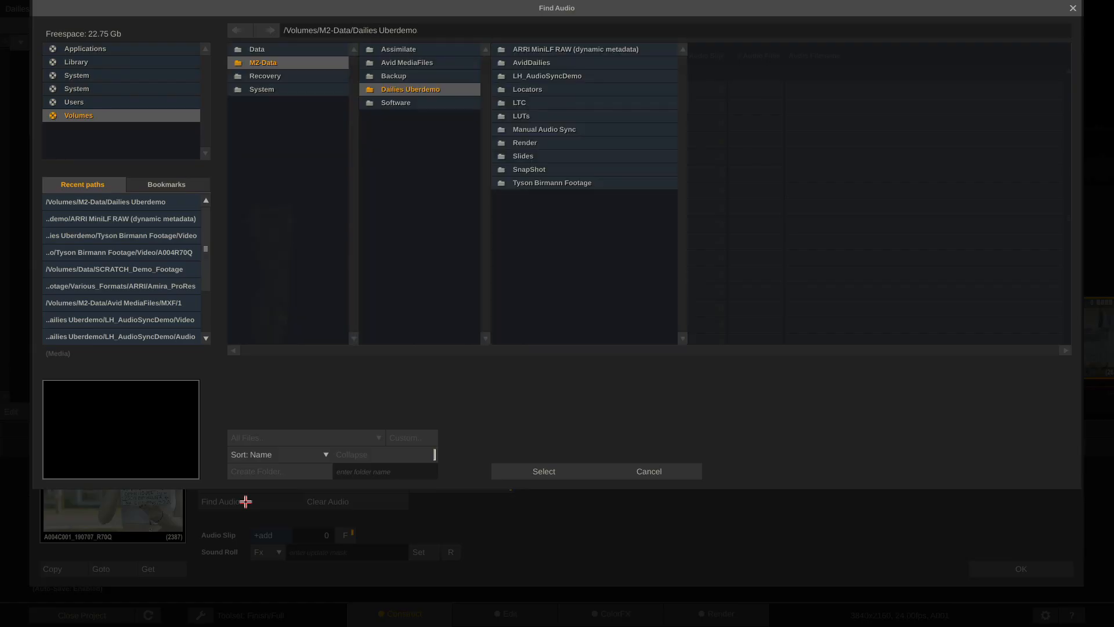
{"action": "left_click", "coordinate": [581, 184]}
{"action": "left_click", "coordinate": [716, 50]}
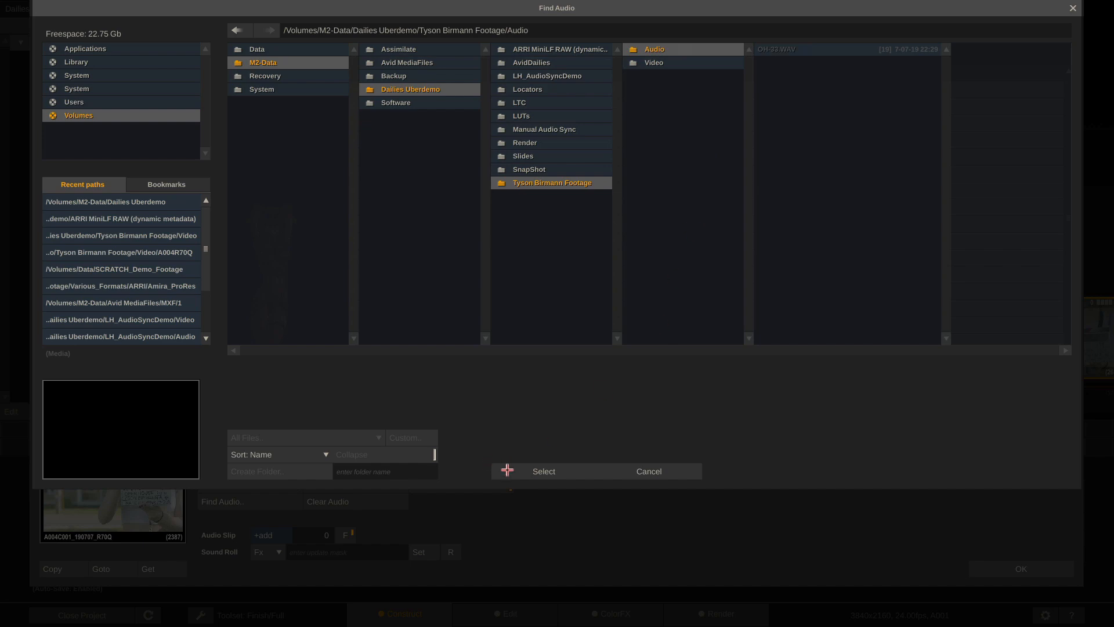
{"action": "left_click", "coordinate": [514, 473]}
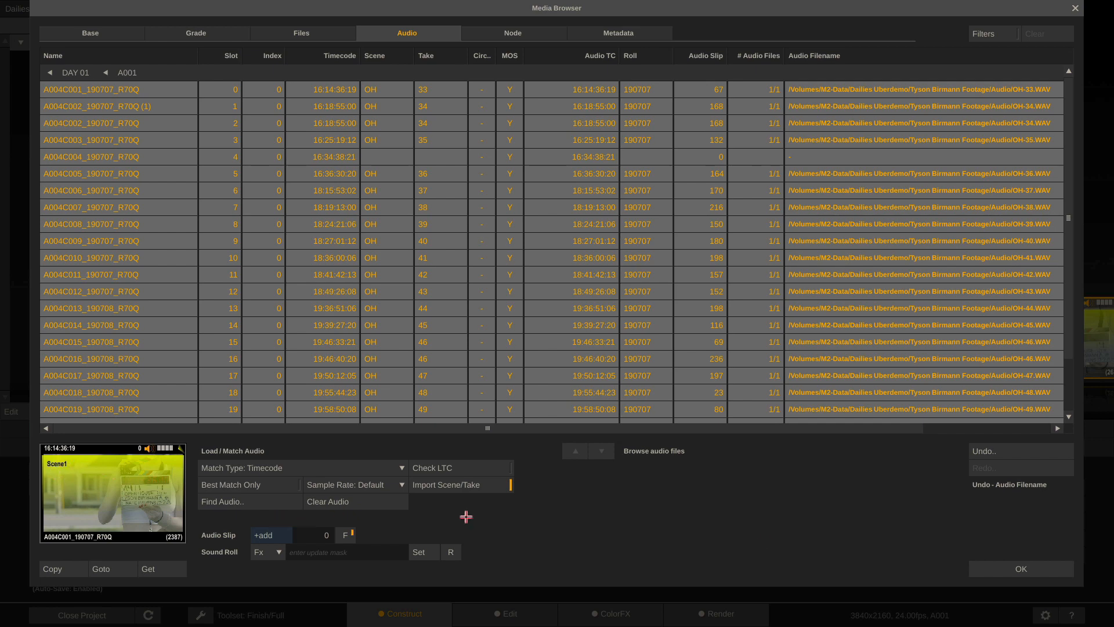
Reopen the A001 clips' audio details, check MOS is N and the Circled column, then close
{"action": "left_click", "coordinate": [987, 566]}
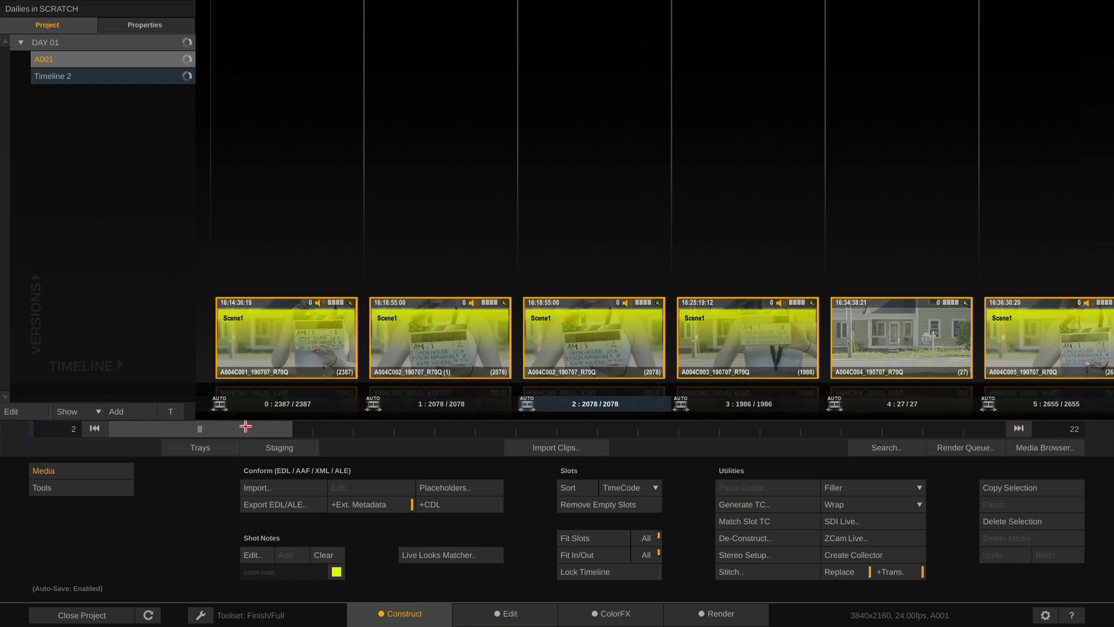
{"action": "left_click_drag", "start_coordinate": [223, 430], "coordinate": [183, 432]}
{"action": "left_click", "coordinate": [1037, 448]}
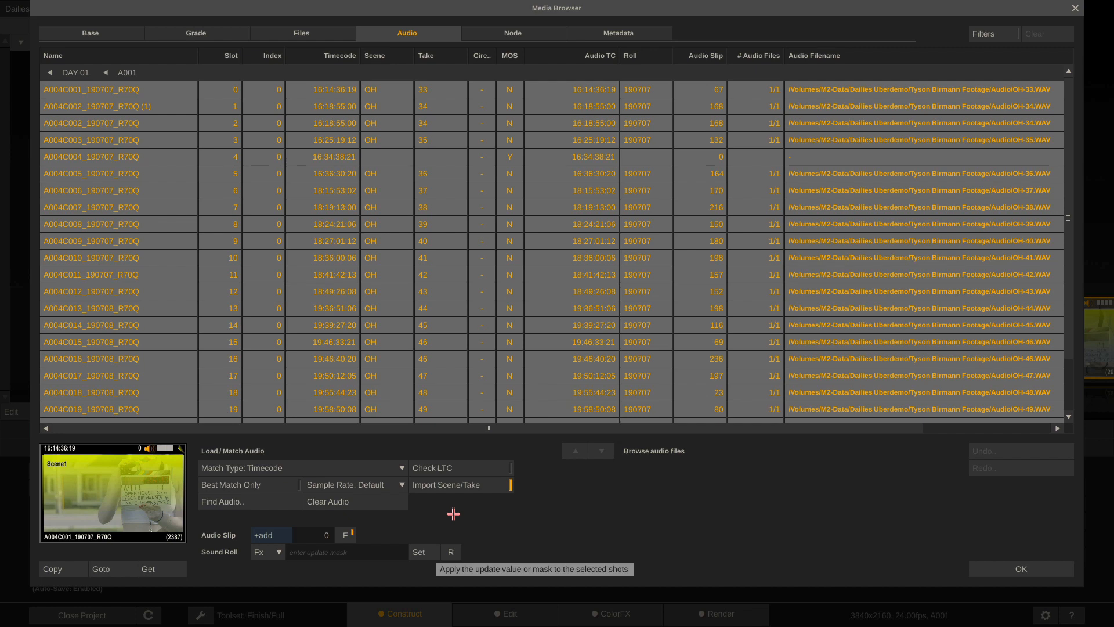
{"action": "left_click_drag", "start_coordinate": [495, 56], "coordinate": [521, 57]}
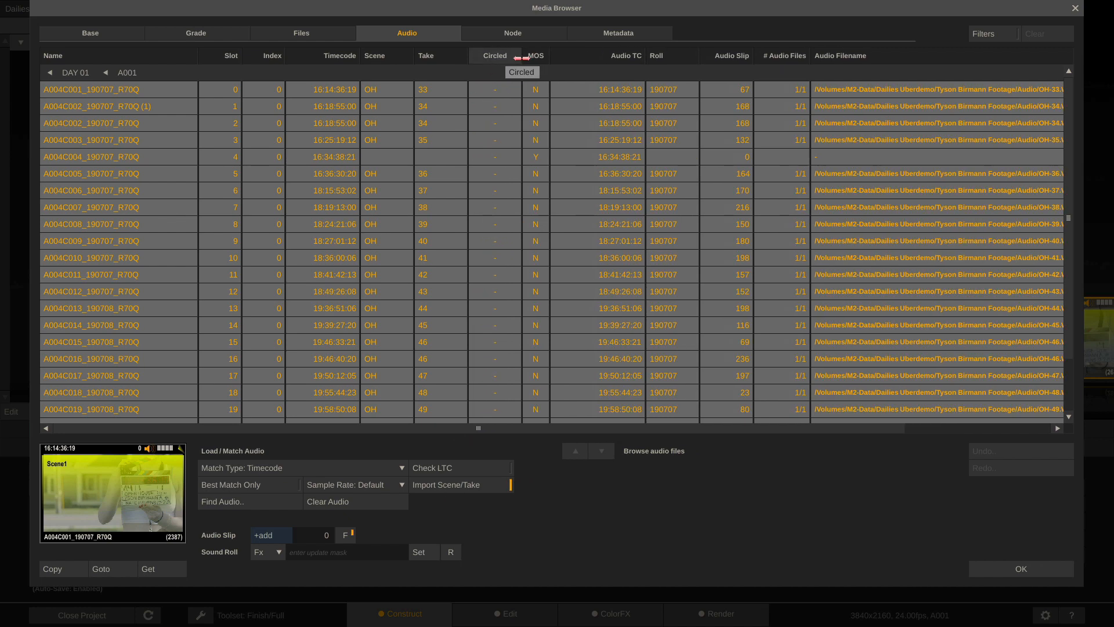
{"action": "scroll", "coordinate": [499, 106], "scroll_direction": "down", "scroll_amount": 2}
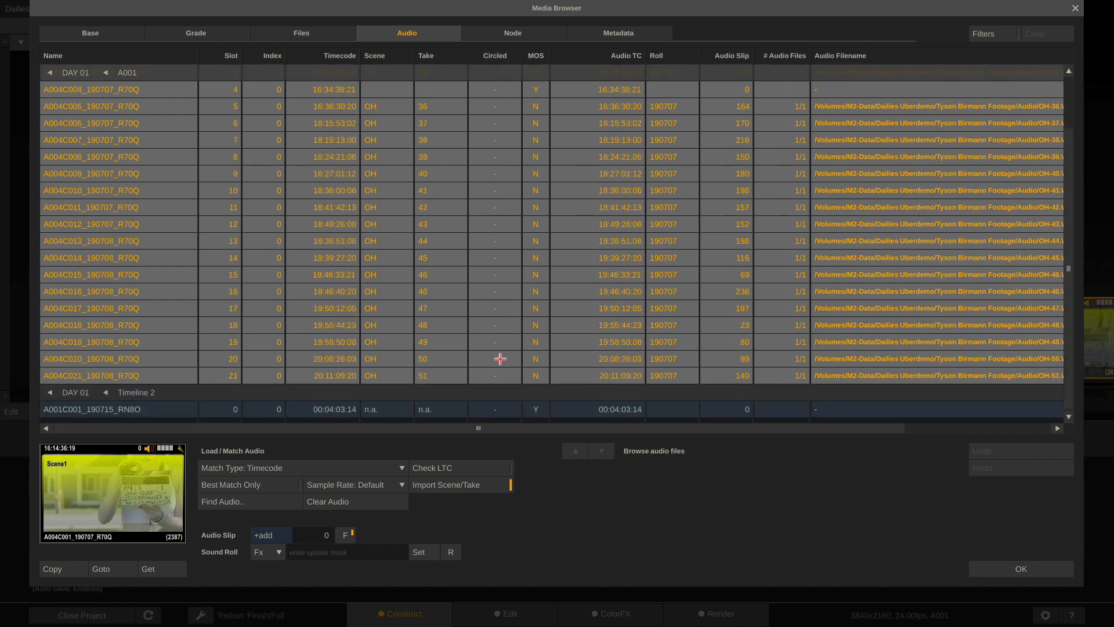
{"action": "scroll", "coordinate": [495, 373], "scroll_direction": "up", "scroll_amount": 2}
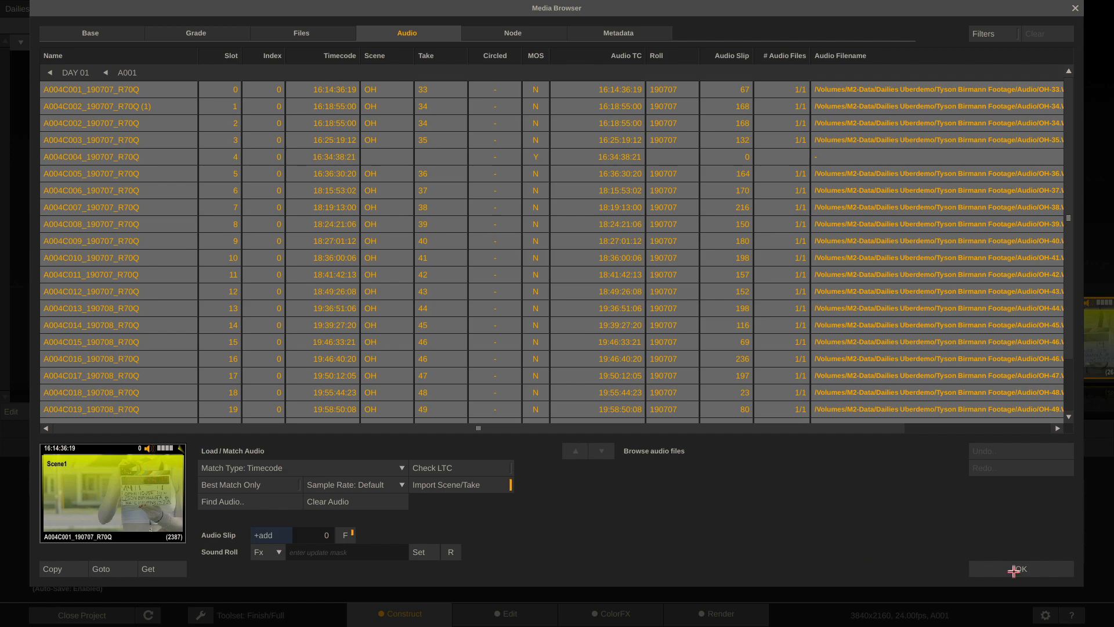
{"action": "left_click", "coordinate": [1034, 572]}
Create Timeline 3 and import the A005 clips from Manual Audio Sync/video_Day 2_12-13-2010
{"action": "left_click", "coordinate": [119, 411]}
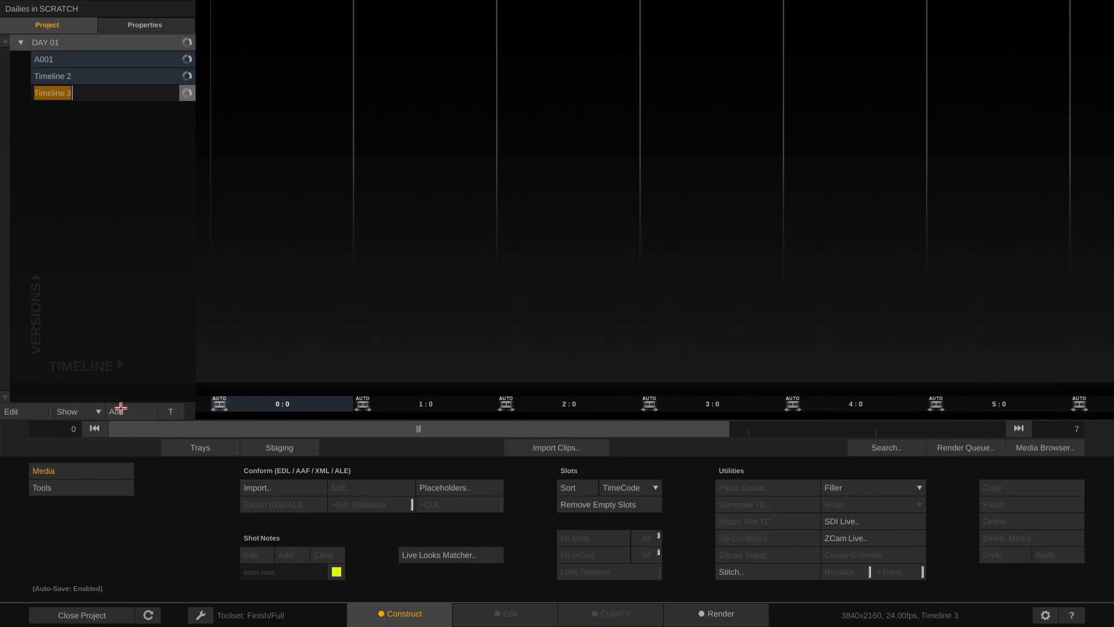
{"action": "left_click", "coordinate": [542, 452]}
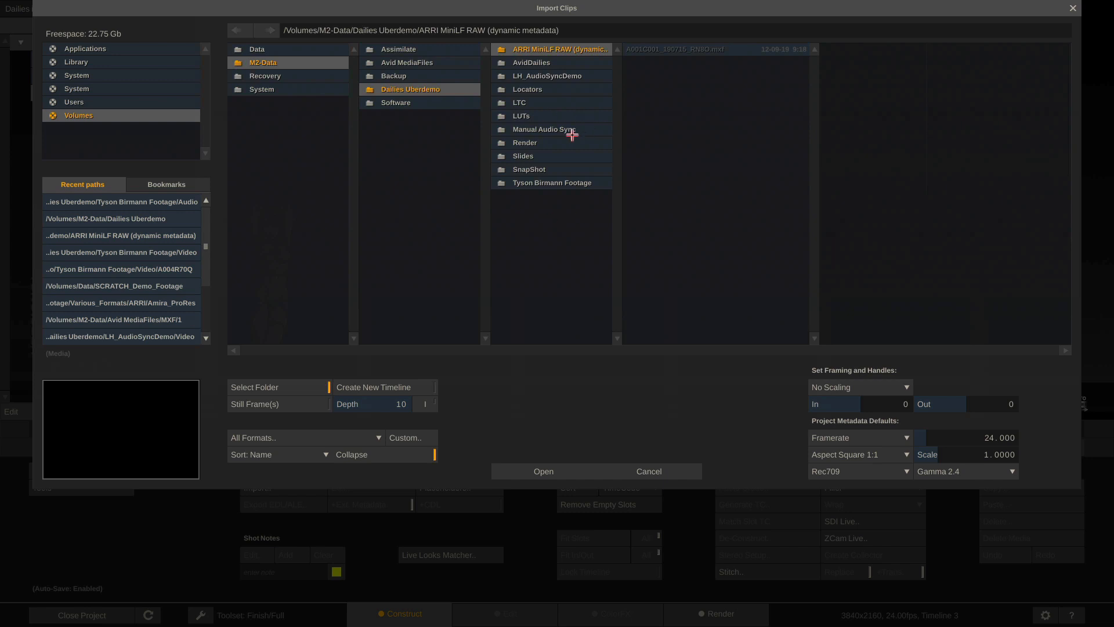
{"action": "left_click", "coordinate": [557, 129]}
{"action": "left_click", "coordinate": [729, 78]}
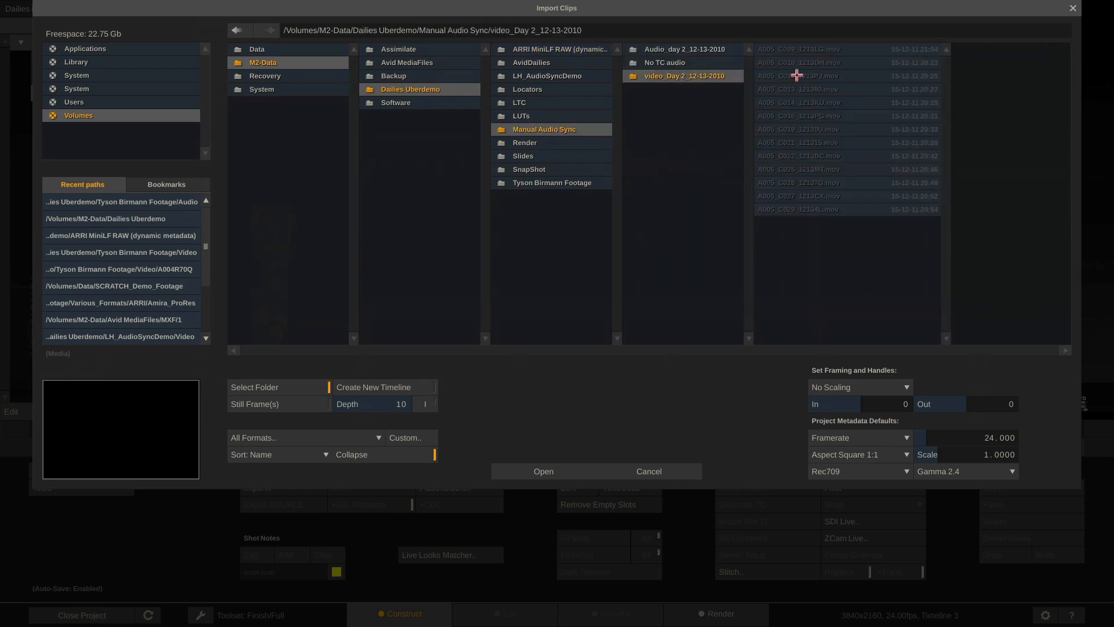
{"action": "left_click", "coordinate": [532, 477]}
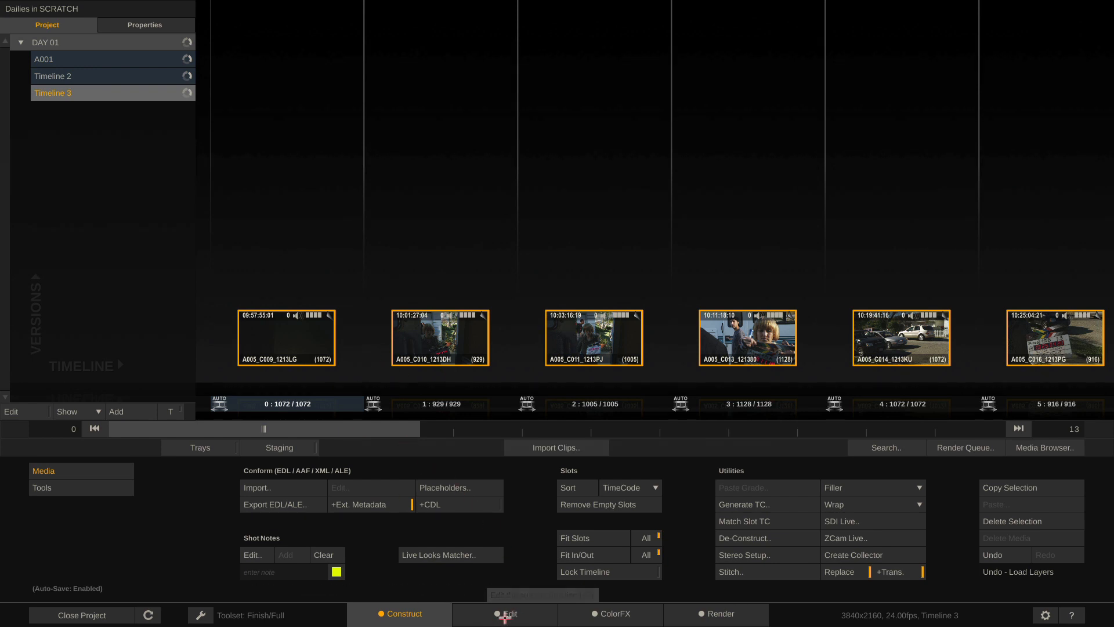
Preview Timeline 3's footage in the Edit room and show the clip's audio controls
{"action": "left_click", "coordinate": [506, 615]}
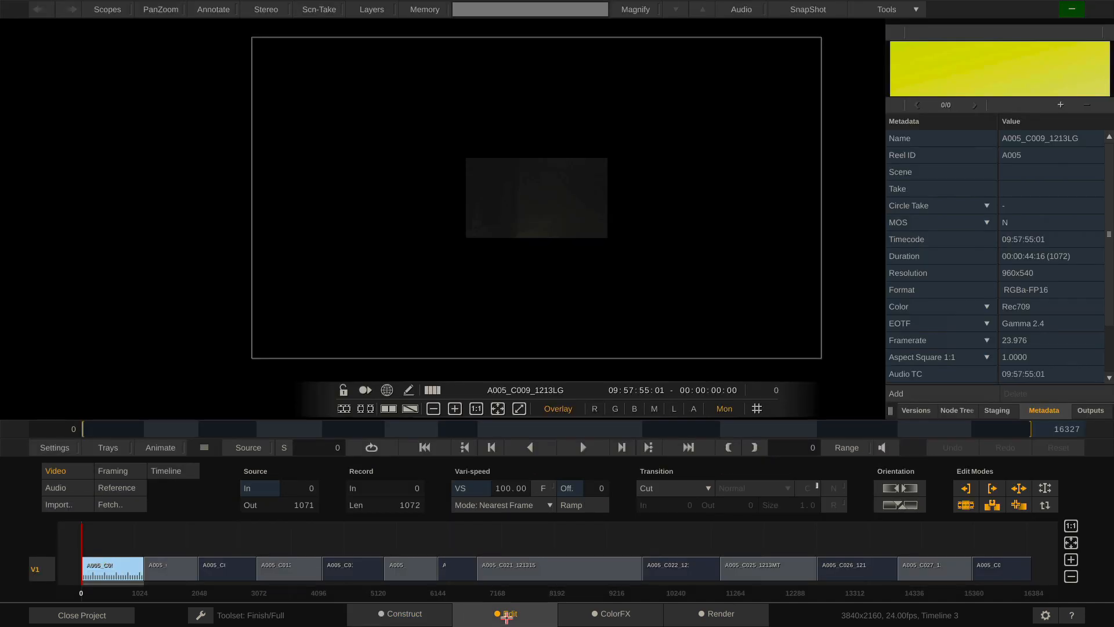
{"action": "left_click_drag", "start_coordinate": [81, 543], "coordinate": [113, 539]}
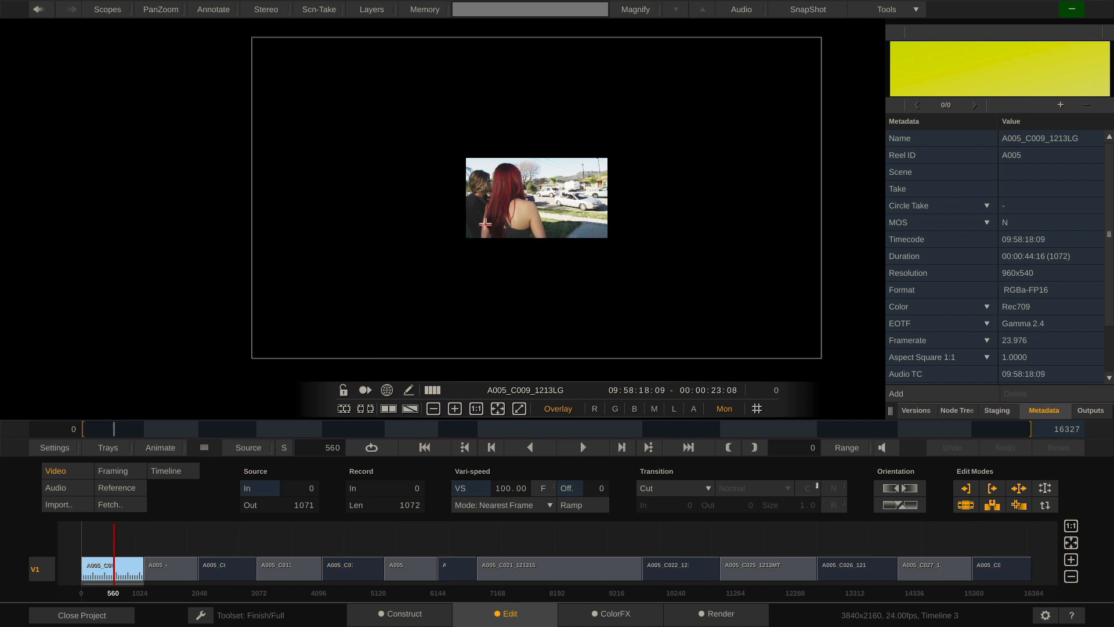
{"action": "scroll", "coordinate": [539, 211], "scroll_direction": "up", "scroll_amount": 7}
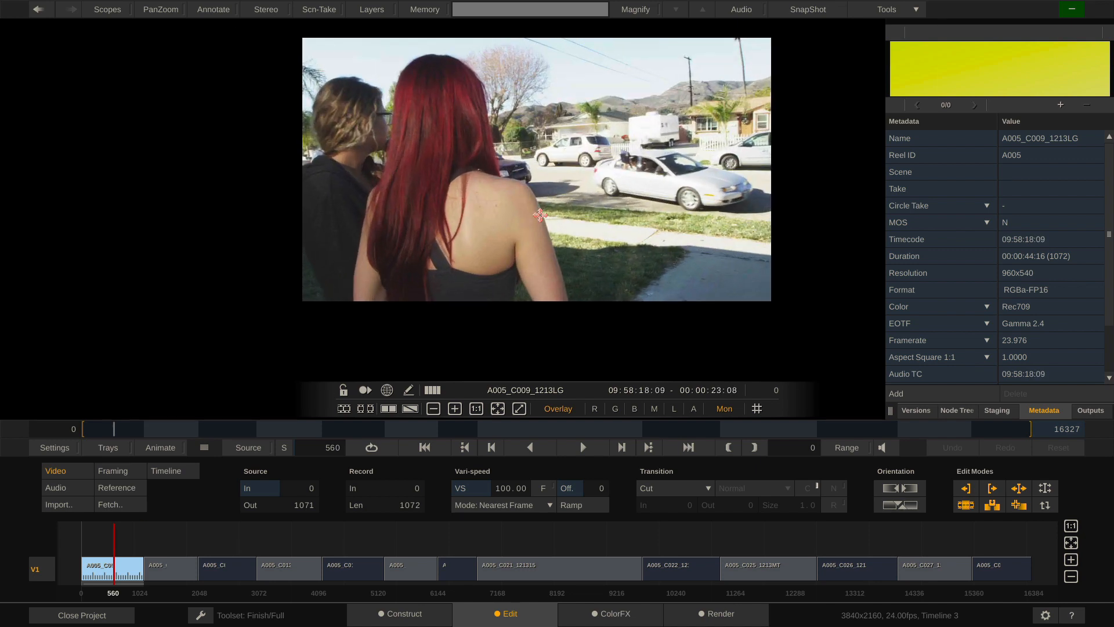
{"action": "left_click_drag", "start_coordinate": [549, 193], "coordinate": [632, 245]}
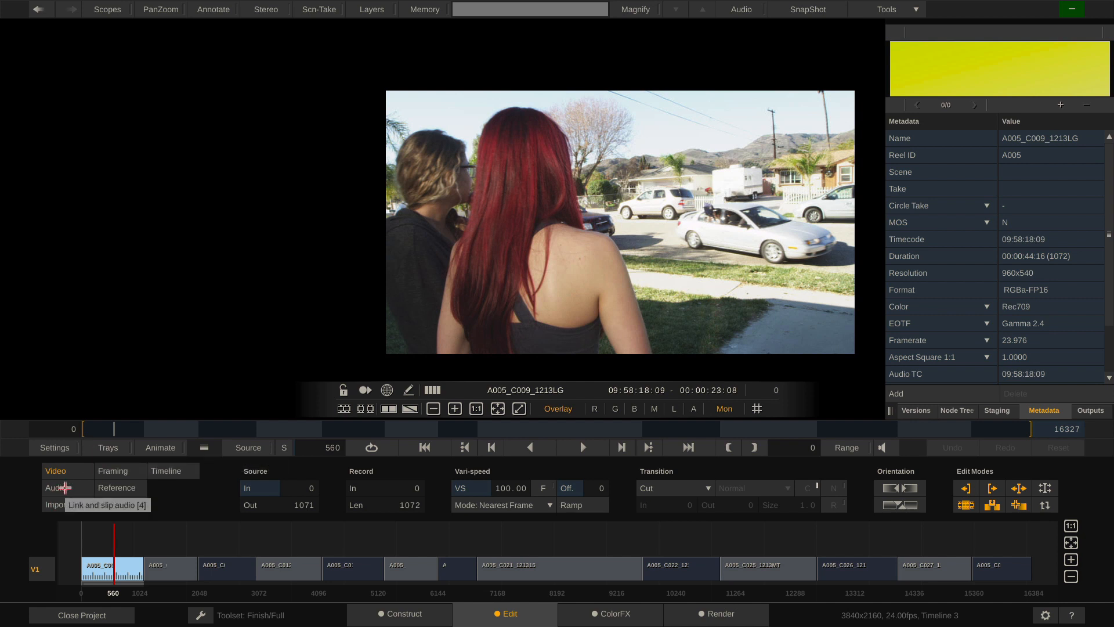
{"action": "left_click", "coordinate": [62, 488]}
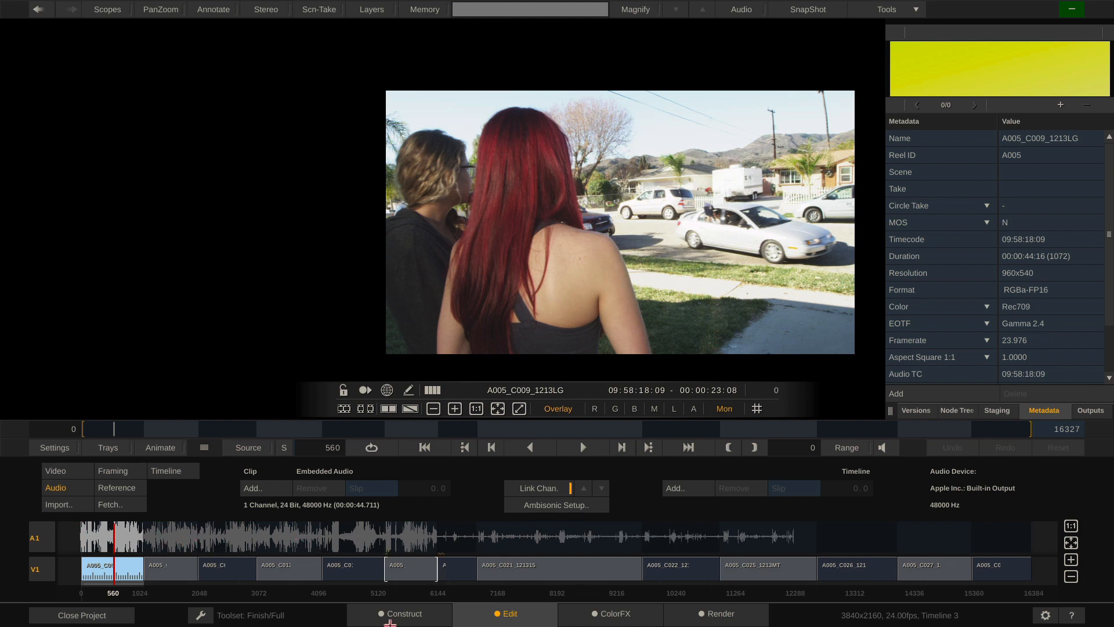
Check the A001 timeline's clips in Construct, then return to Timeline 3 in Edit
{"action": "left_click", "coordinate": [398, 615]}
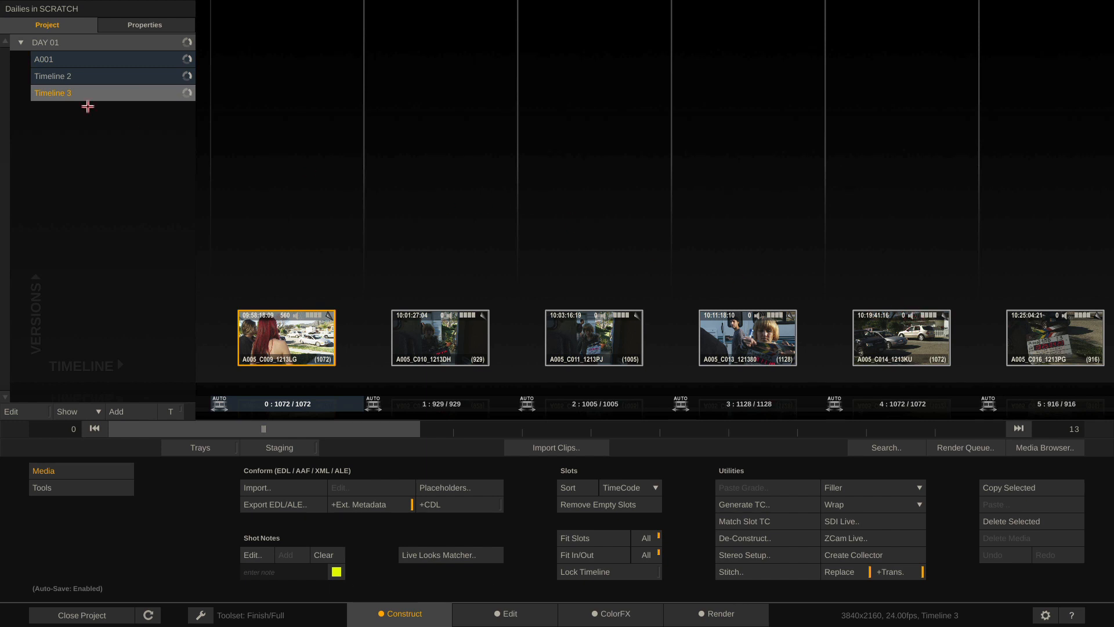
{"action": "left_click", "coordinate": [131, 66]}
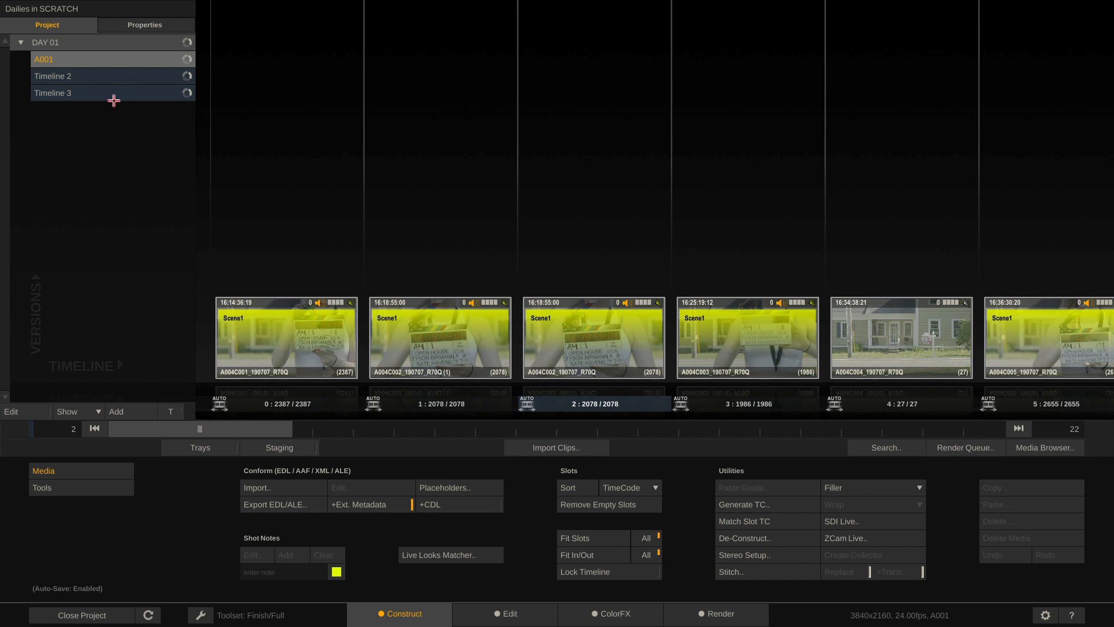
{"action": "left_click", "coordinate": [114, 96]}
{"action": "left_click", "coordinate": [507, 614]}
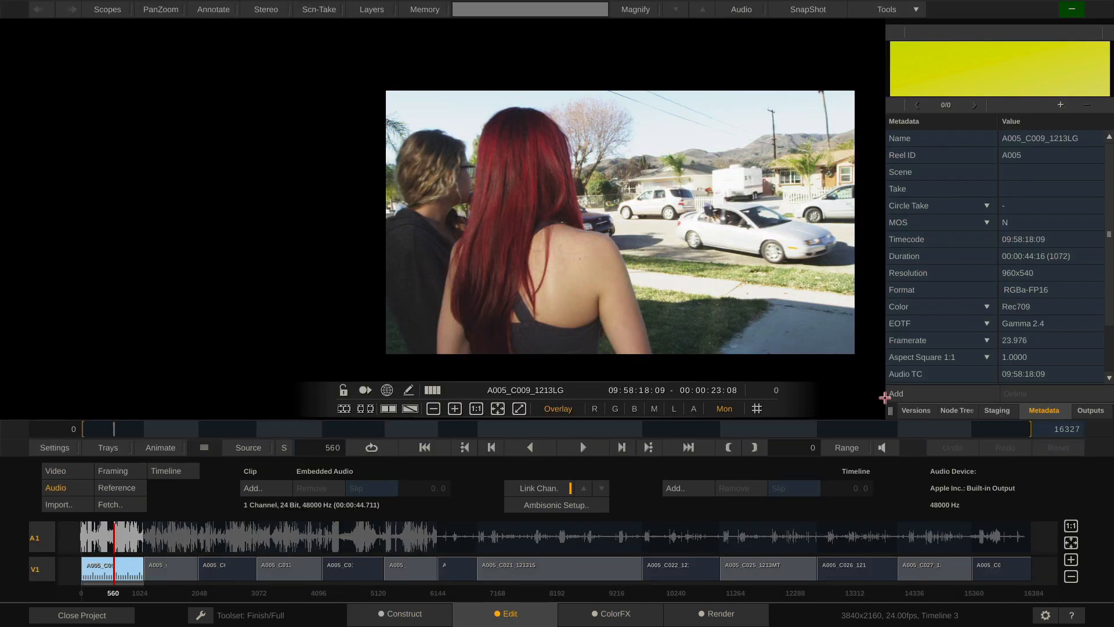
{"action": "left_click_drag", "start_coordinate": [889, 409], "coordinate": [971, 400]}
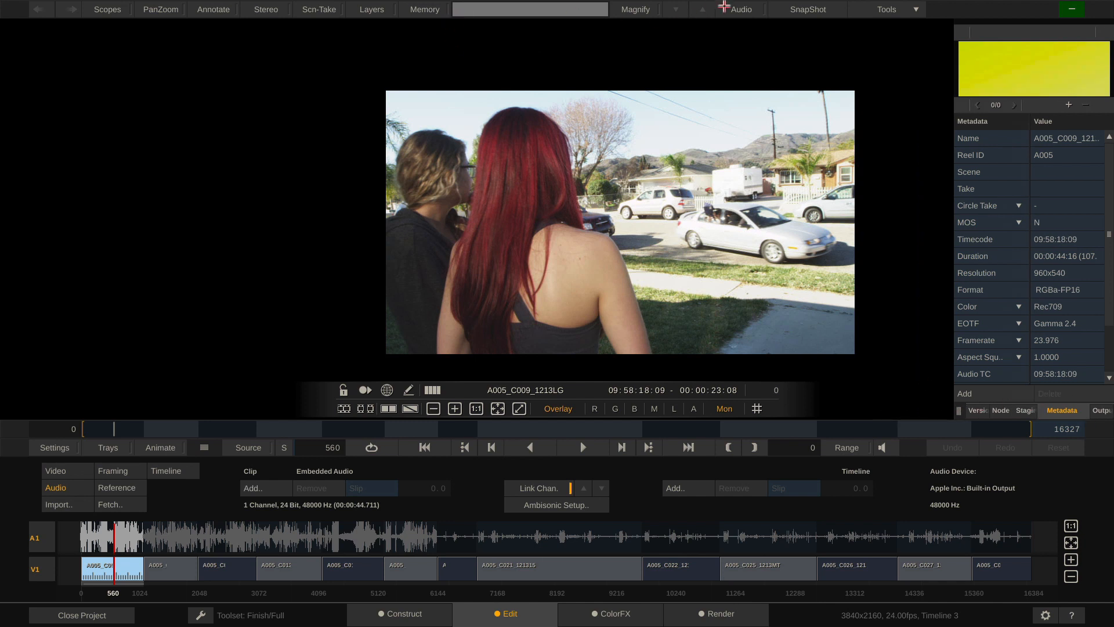
Open the Audio panel at the top left, with slip shown in Frames and Waveform view
{"action": "left_click", "coordinate": [739, 9]}
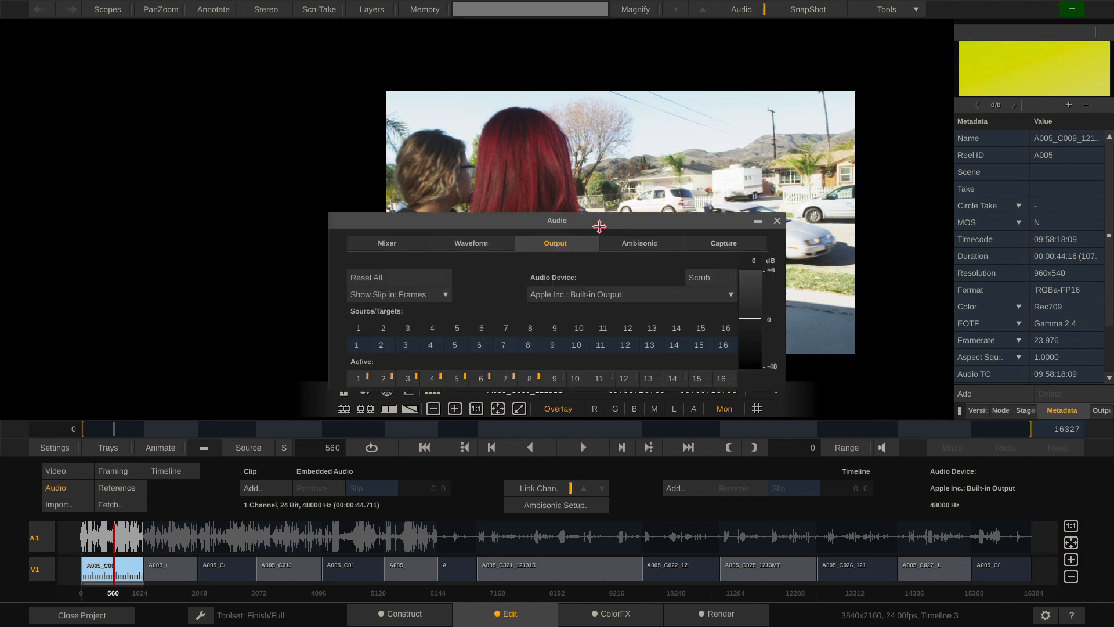
{"action": "left_click_drag", "start_coordinate": [603, 223], "coordinate": [305, 62]}
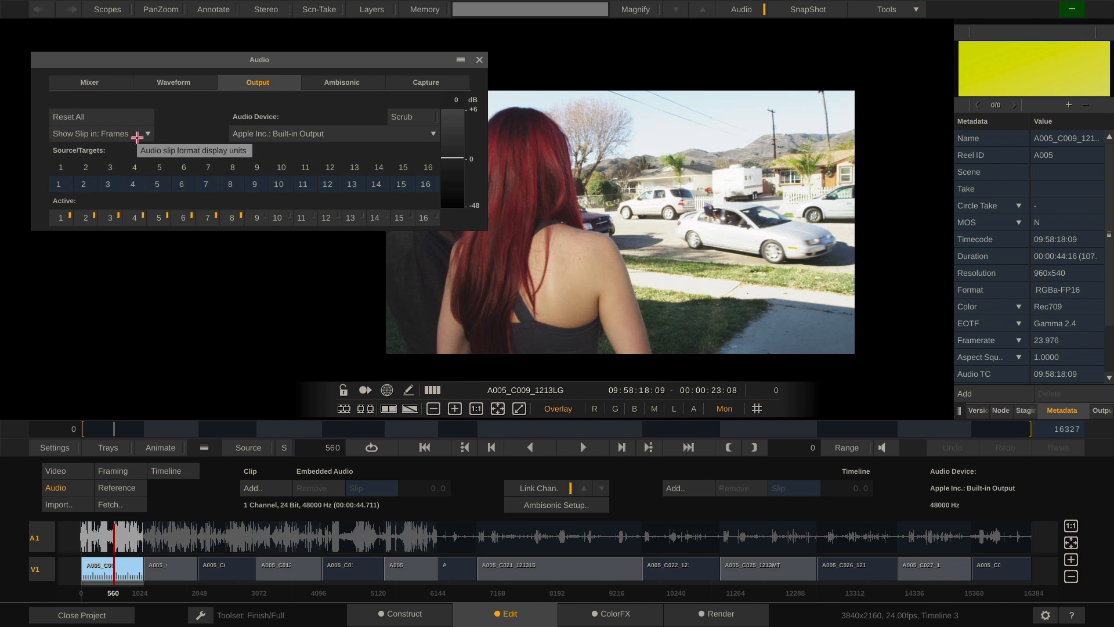
{"action": "left_click", "coordinate": [149, 135]}
{"action": "left_click", "coordinate": [131, 127]}
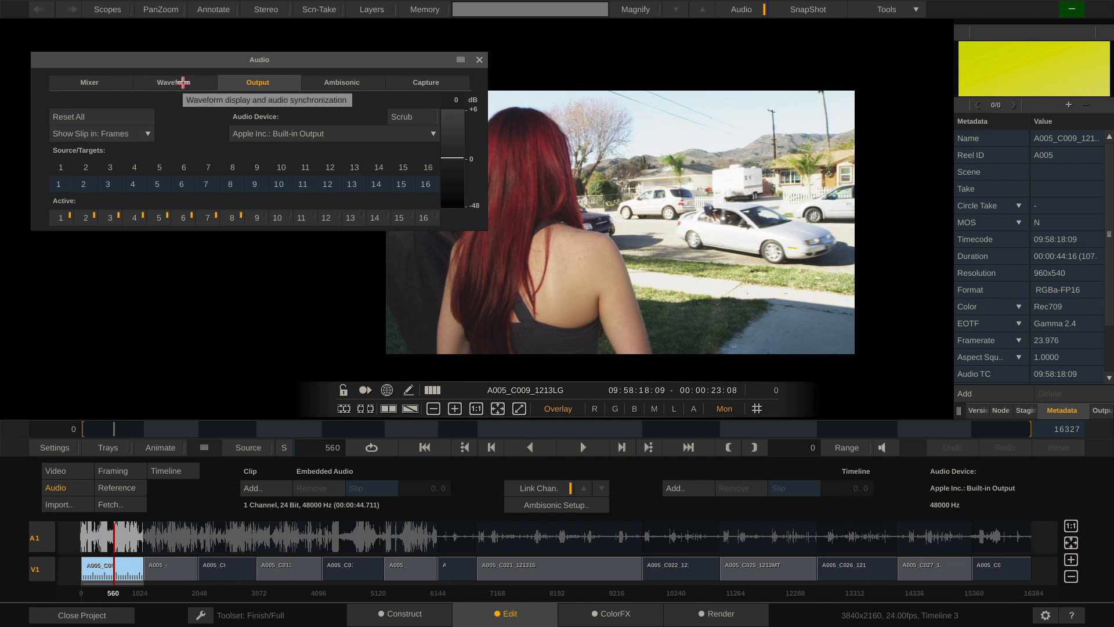
{"action": "left_click", "coordinate": [183, 83]}
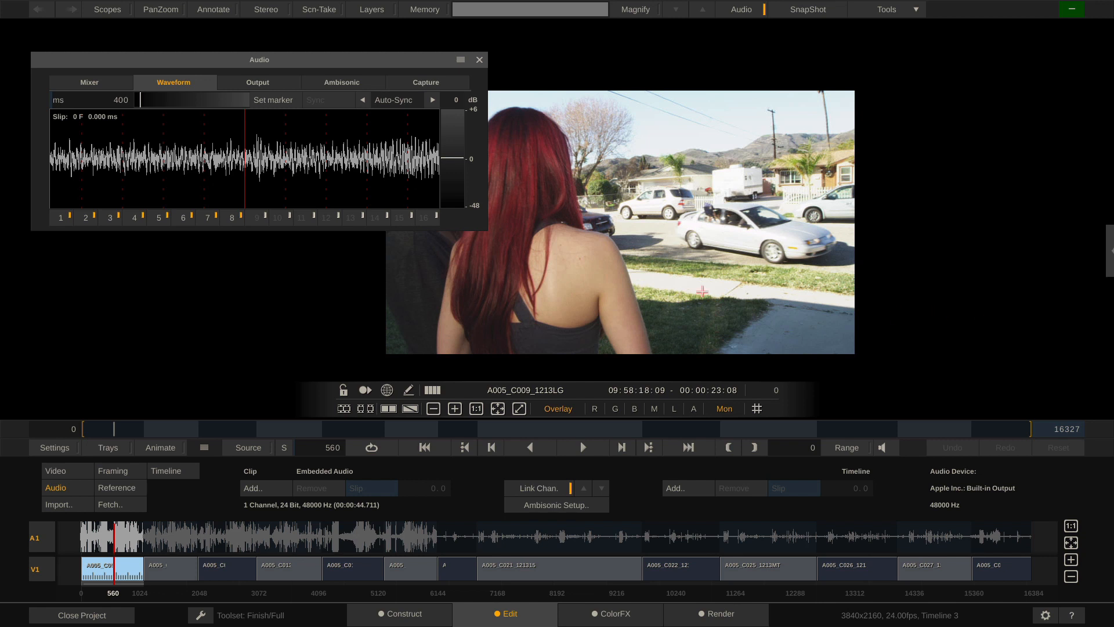
Hide the metadata panel and reposition the picture within the viewer
{"action": "left_click_drag", "start_coordinate": [627, 255], "coordinate": [777, 224]}
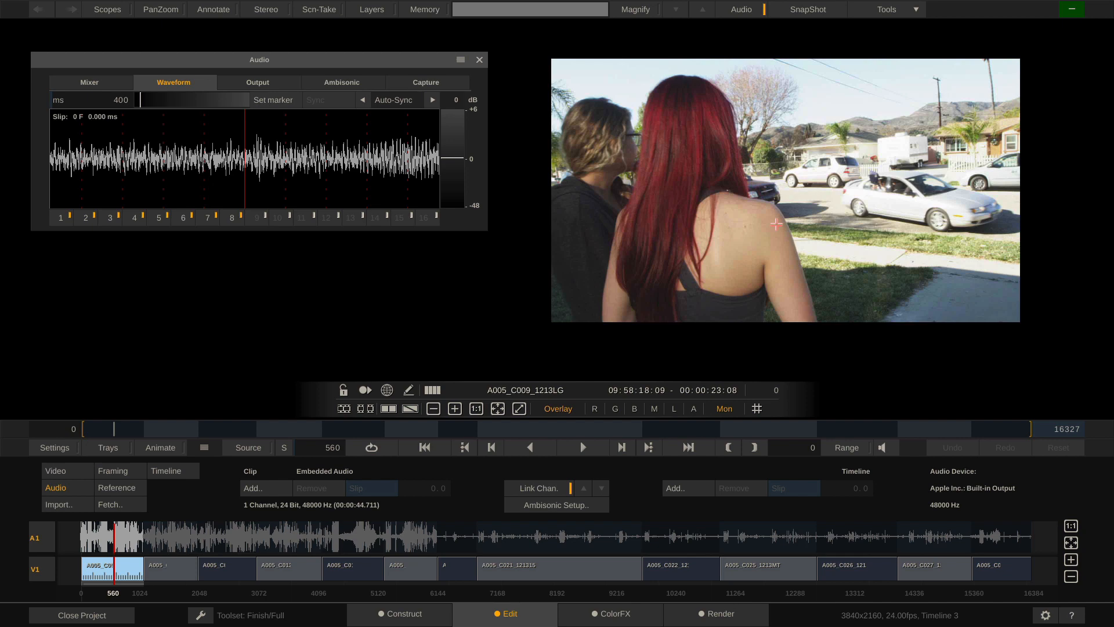
{"action": "scroll", "coordinate": [776, 224], "scroll_direction": "up", "scroll_amount": 3}
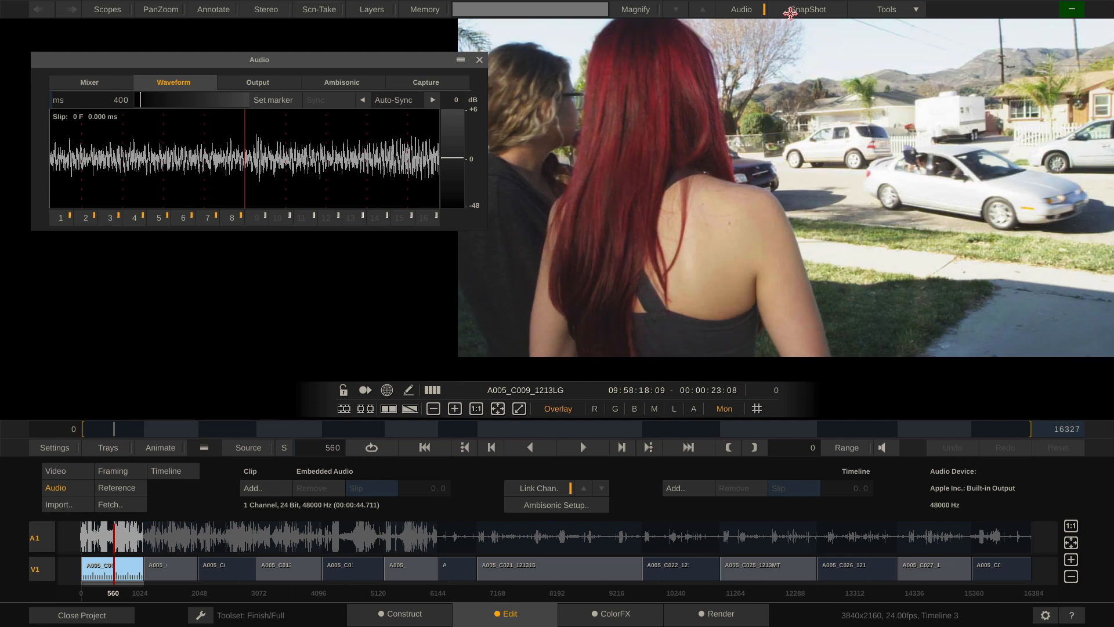
{"action": "scroll", "coordinate": [778, 177], "scroll_direction": "down", "scroll_amount": 2}
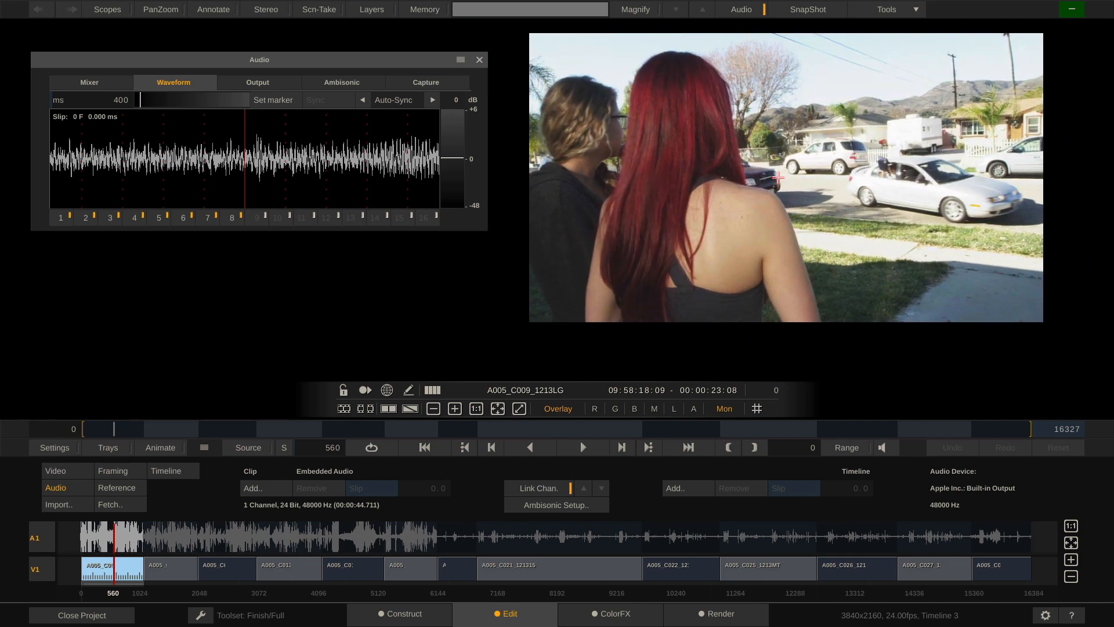
{"action": "left_click_drag", "start_coordinate": [778, 144], "coordinate": [805, 160]}
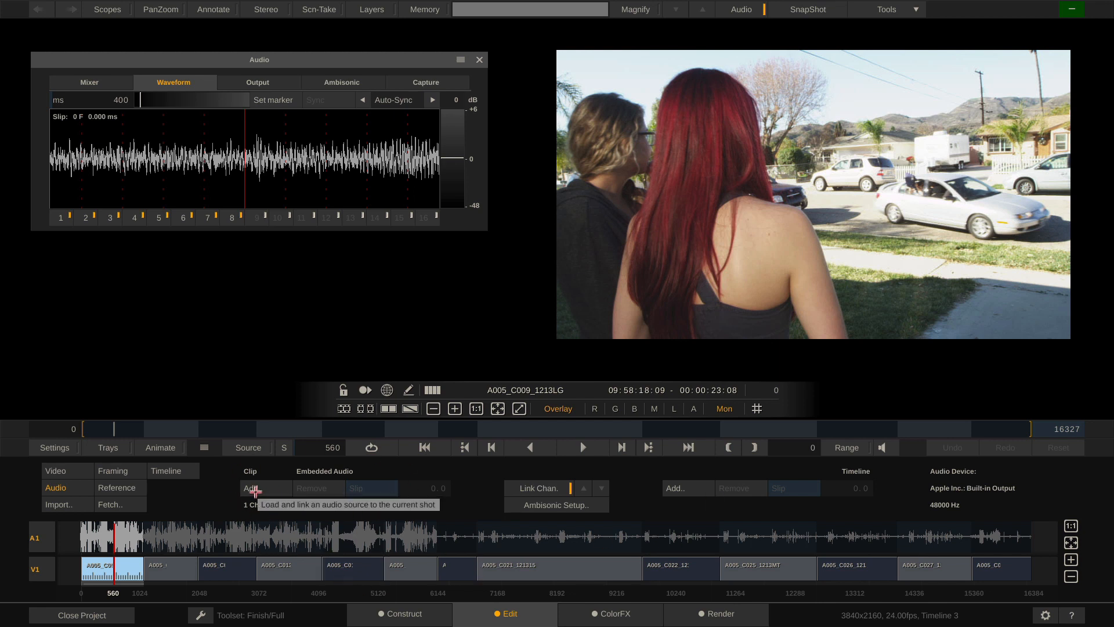
Add Audio_000.wav from Manual Audio Sync > No TC audio as the clip's audio
{"action": "left_click", "coordinate": [257, 491]}
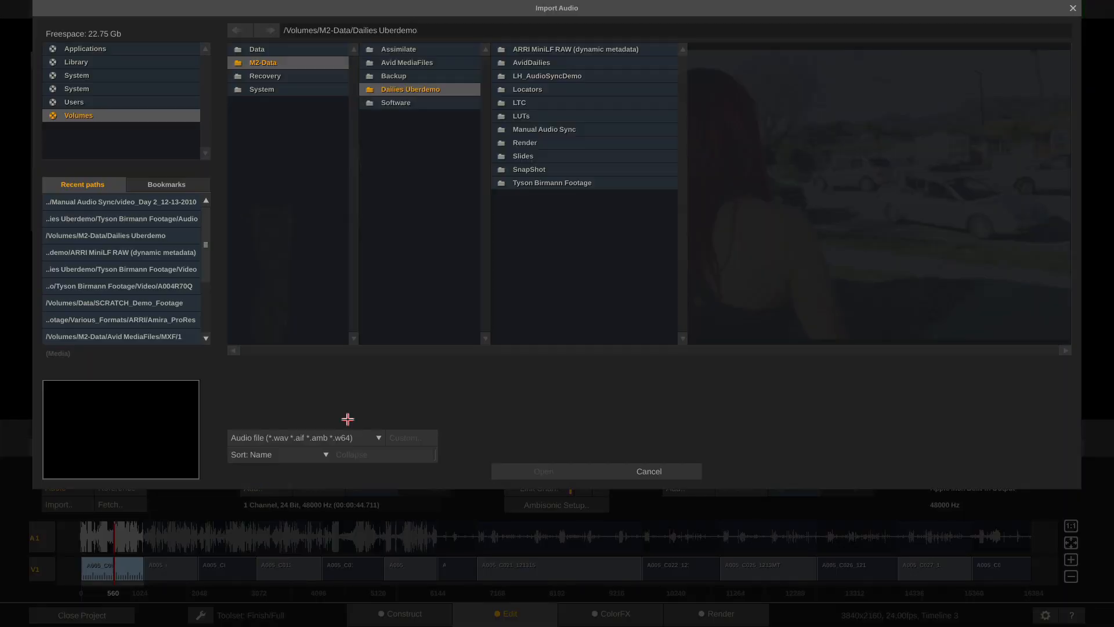
{"action": "left_click", "coordinate": [584, 129]}
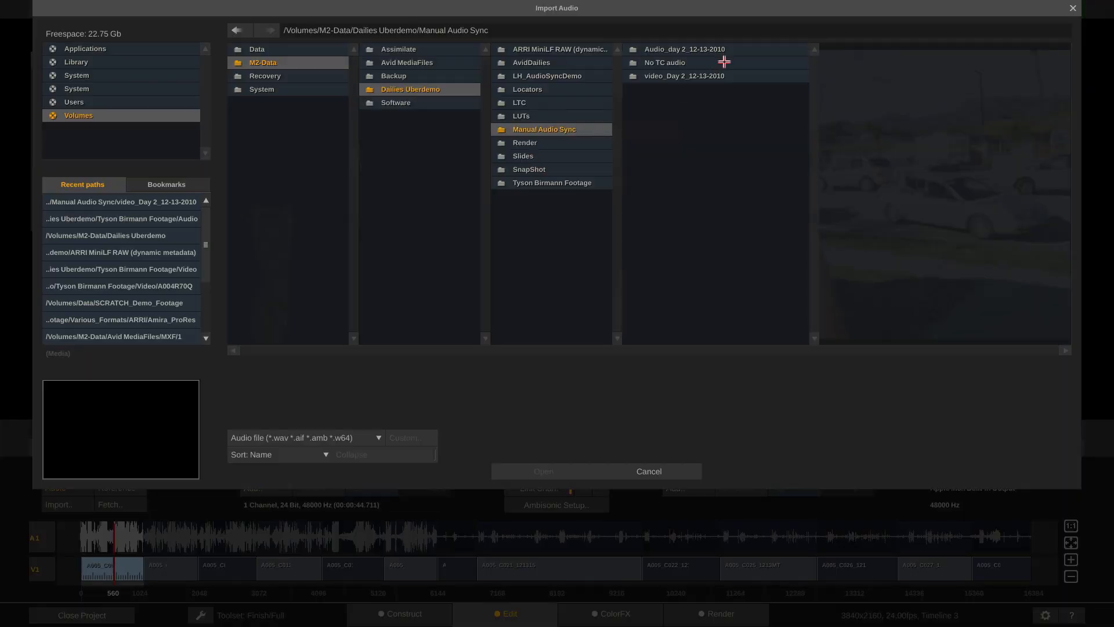
{"action": "left_click", "coordinate": [724, 62]}
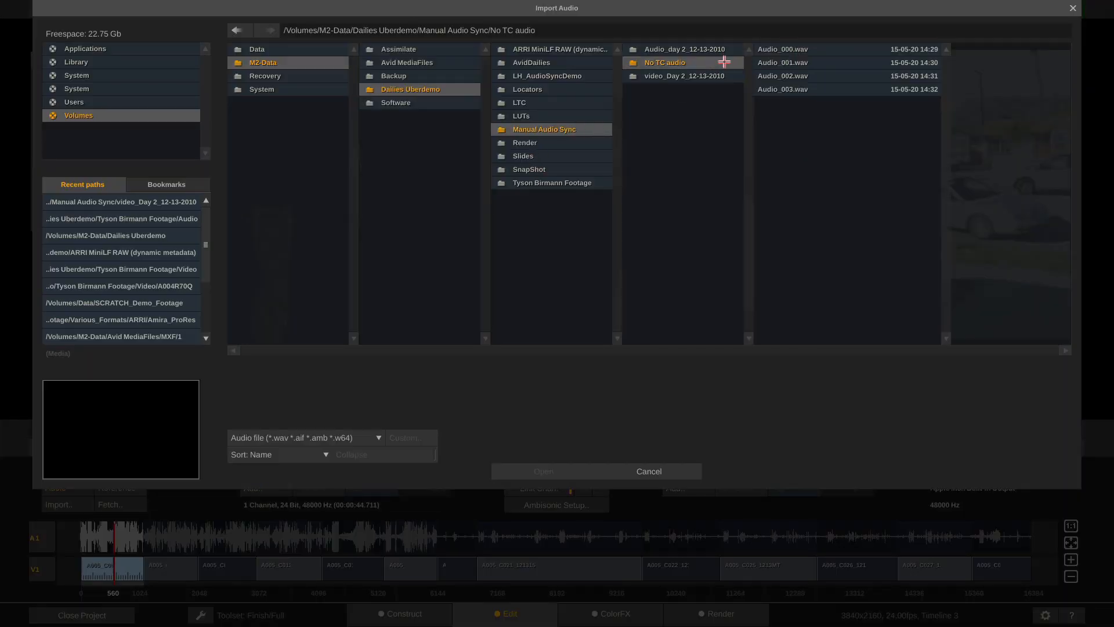
{"action": "double_click", "coordinate": [837, 50]}
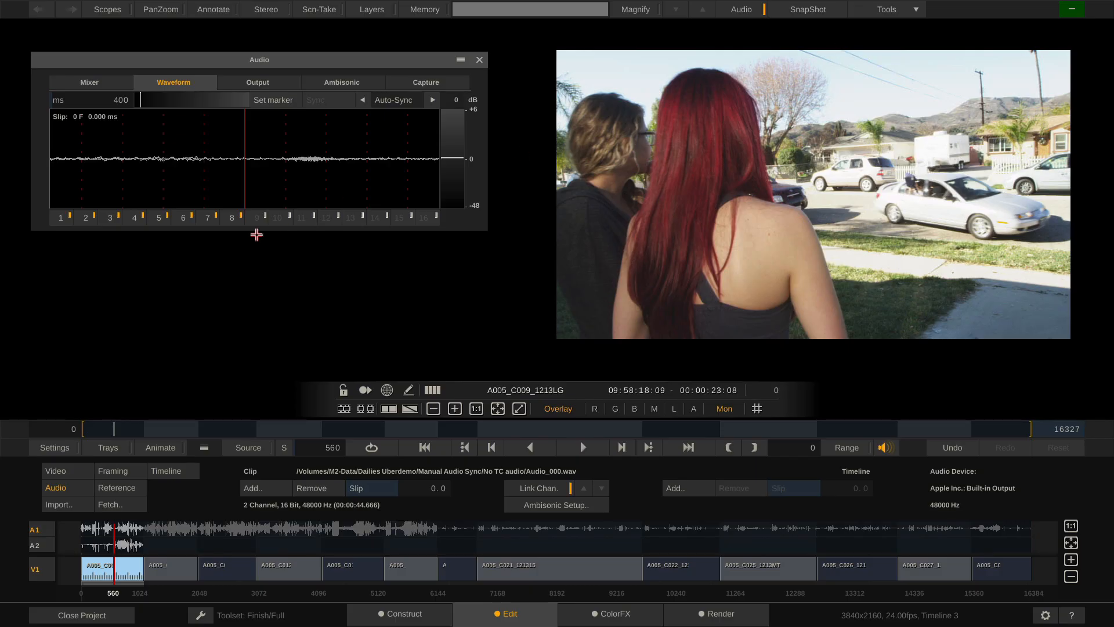
Scrub to the clapperboard frame, enlarge the audio tracks, and zoom the timeline 1:1
{"action": "left_click_drag", "start_coordinate": [108, 429], "coordinate": [91, 429]}
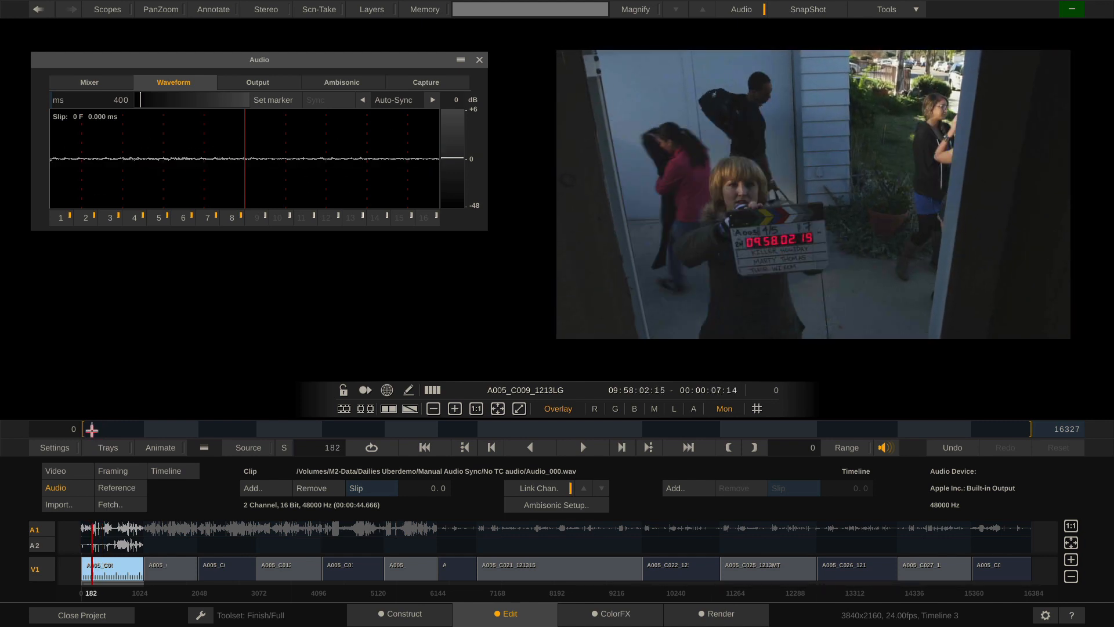
{"action": "left_click_drag", "start_coordinate": [92, 430], "coordinate": [92, 429]}
{"action": "left_click_drag", "start_coordinate": [203, 447], "coordinate": [204, 320]}
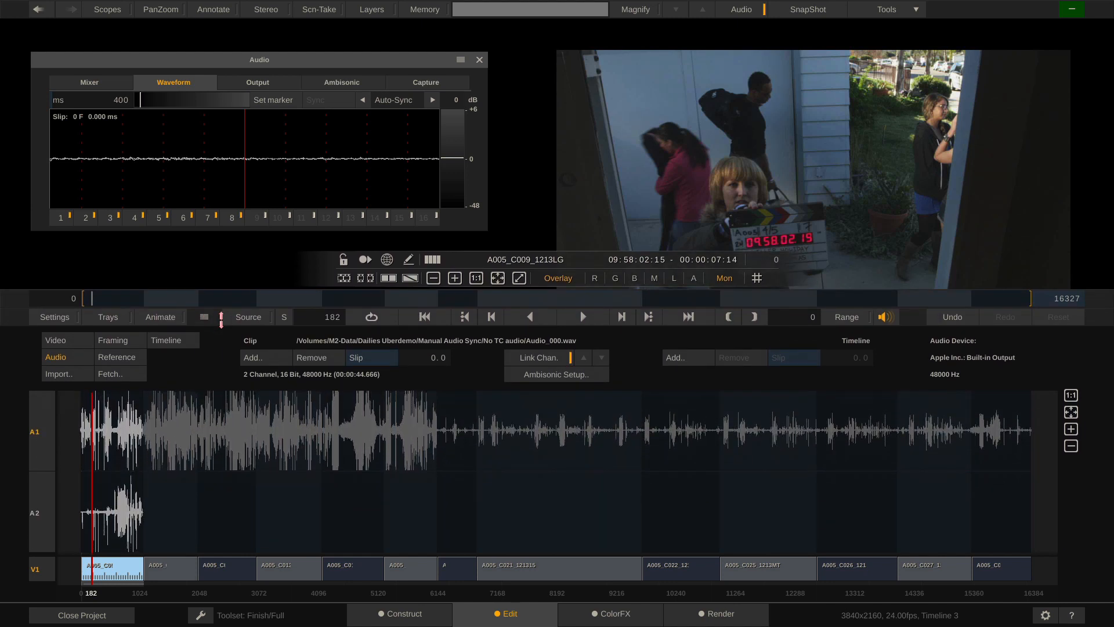
{"action": "left_click", "coordinate": [1071, 399]}
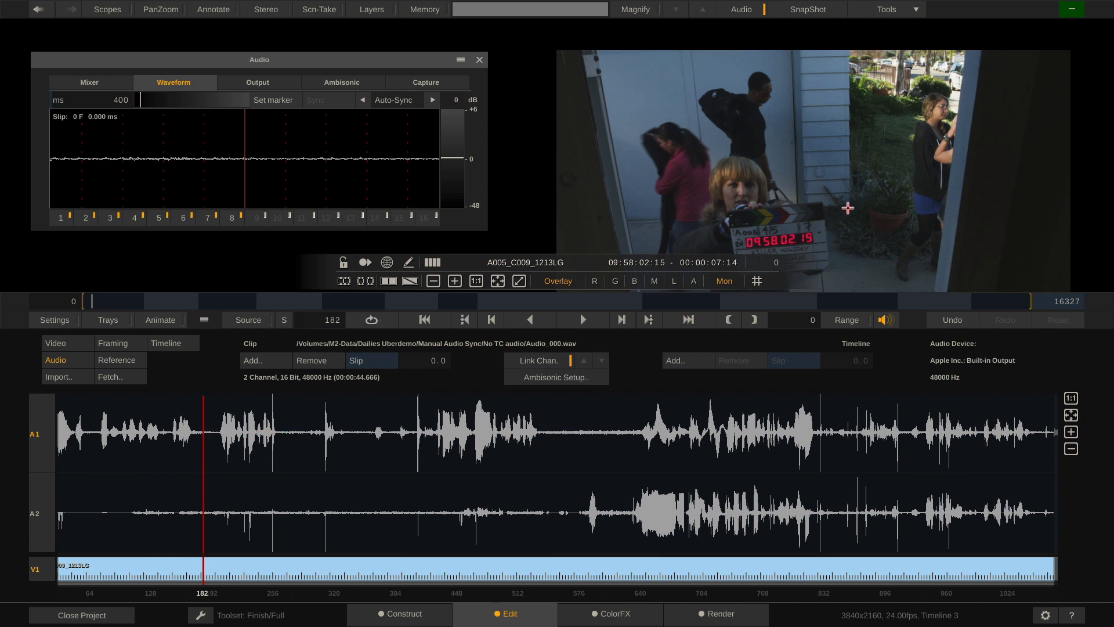
Snap Audio_000.wav to the clap peak for a 72-frame slip, verify by playback, then advance shots
{"action": "left_click_drag", "start_coordinate": [848, 207], "coordinate": [842, 166]}
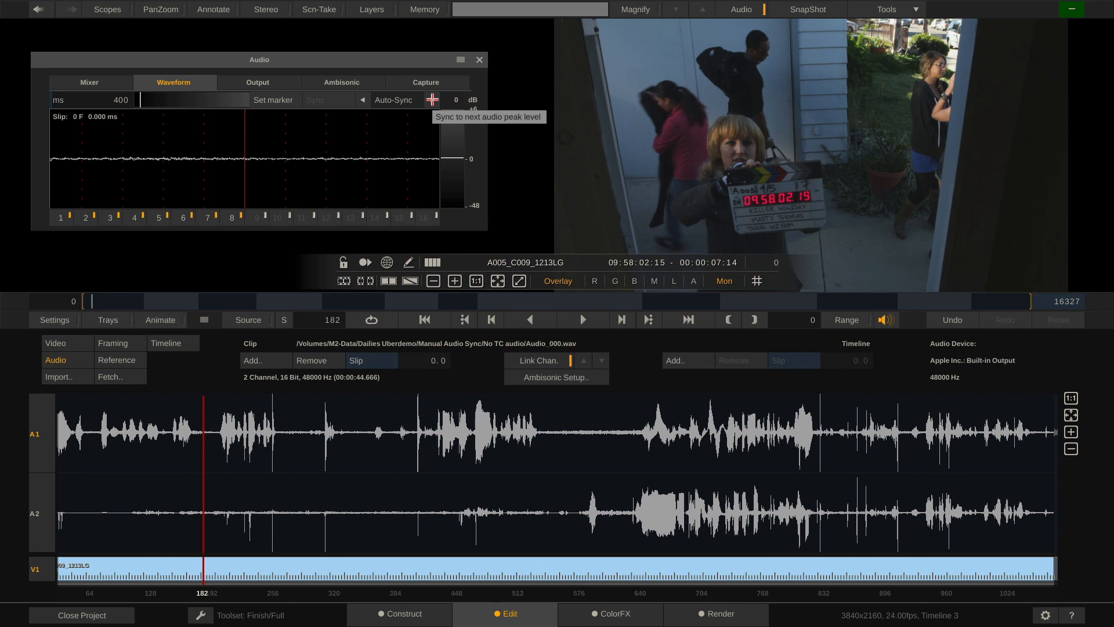
{"action": "left_click", "coordinate": [432, 99]}
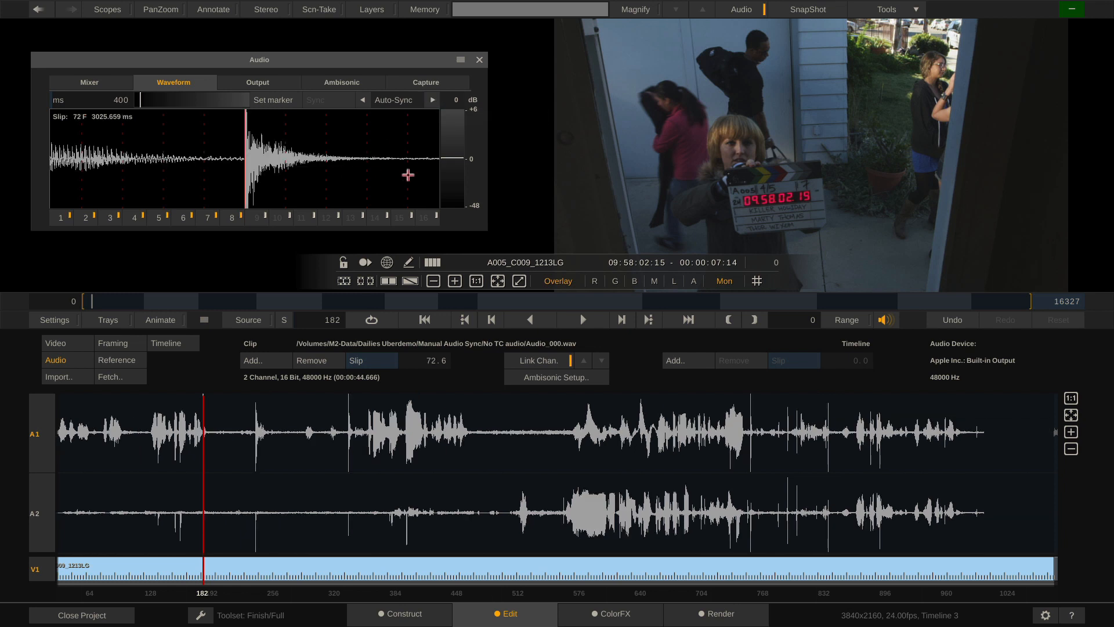
{"action": "key", "text": "j"}
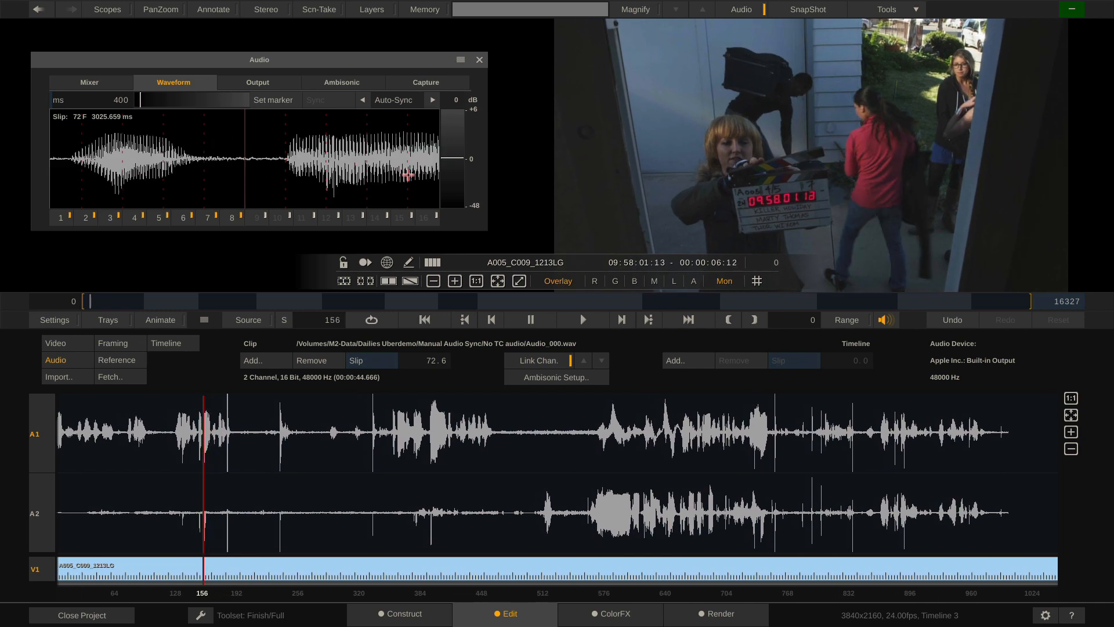
{"action": "key", "text": "l"}
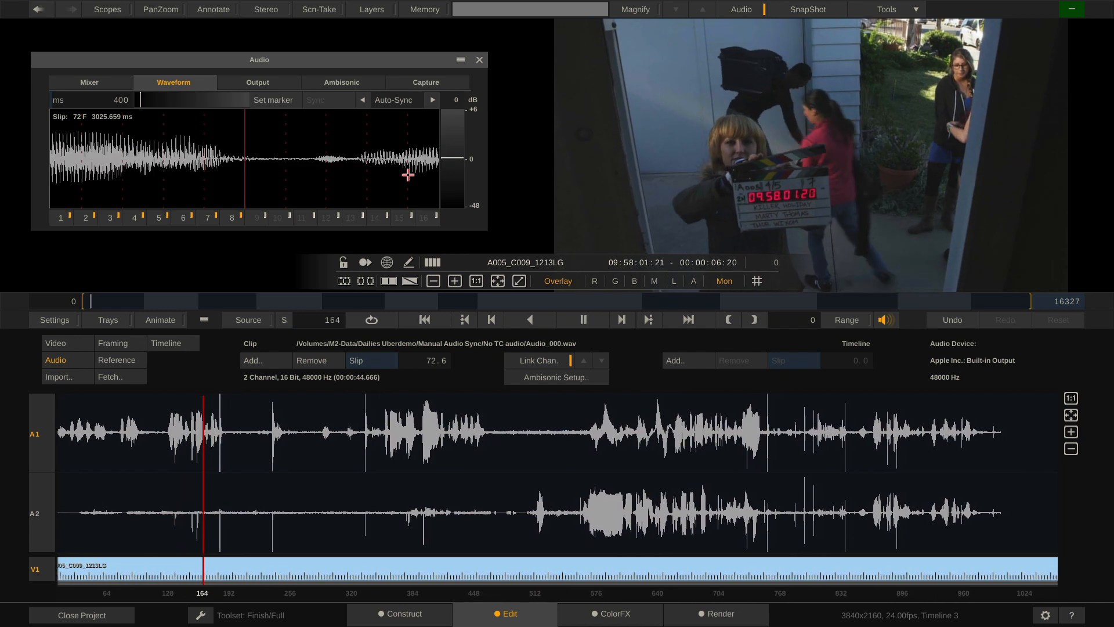
{"action": "key", "text": "k"}
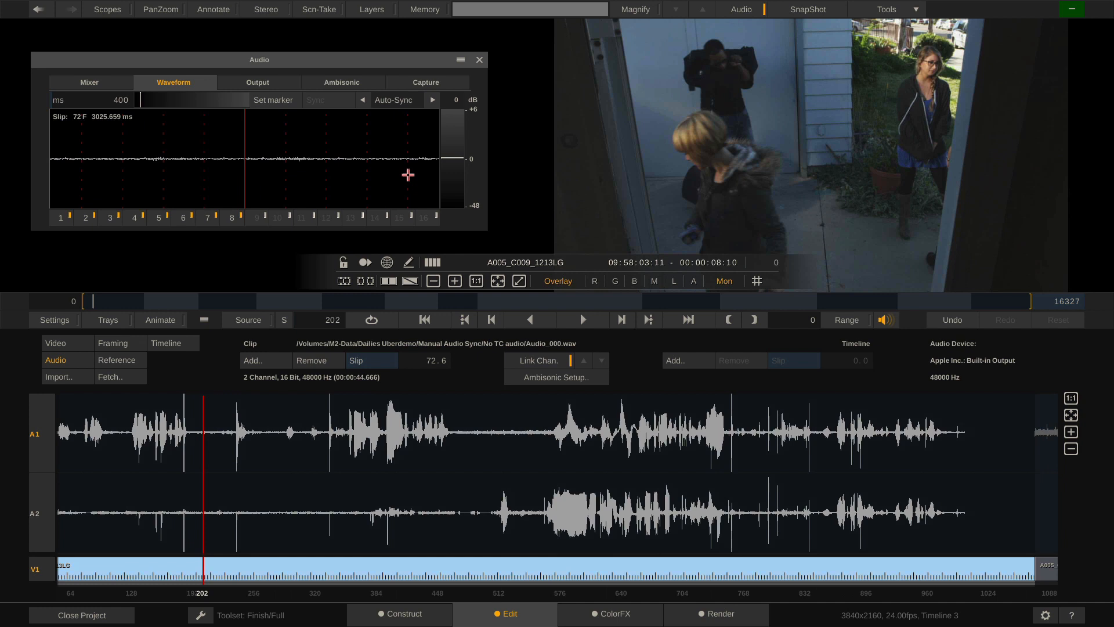
{"action": "key", "text": "Down"}
Load Audio_001.wav onto shot A005_C010_1213DH and scrub to the slate
{"action": "left_click", "coordinate": [265, 360]}
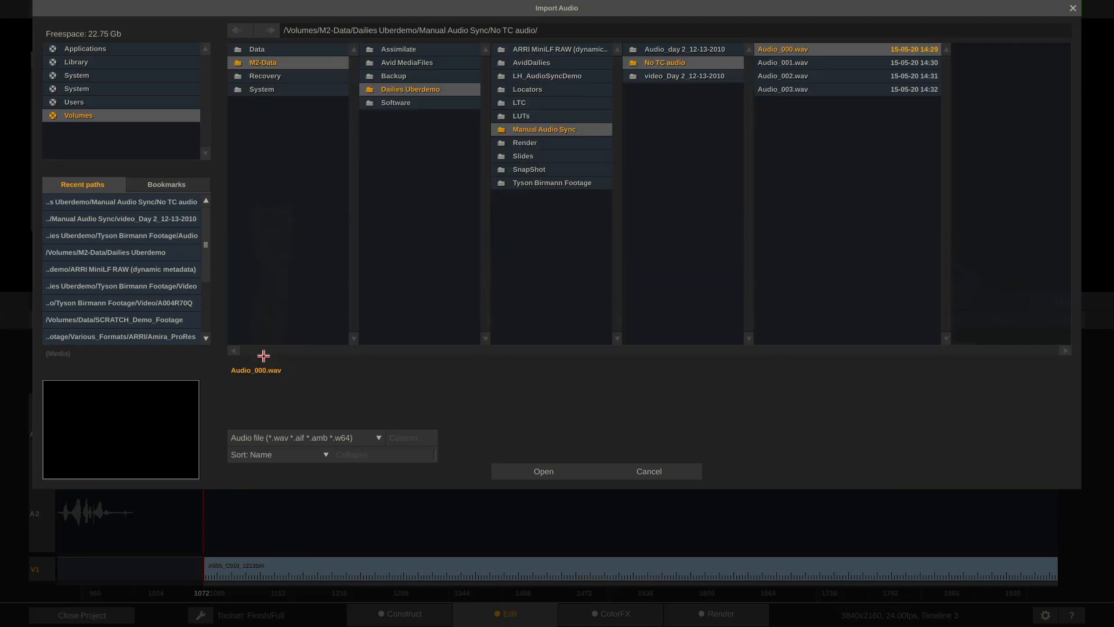
{"action": "double_click", "coordinate": [817, 64]}
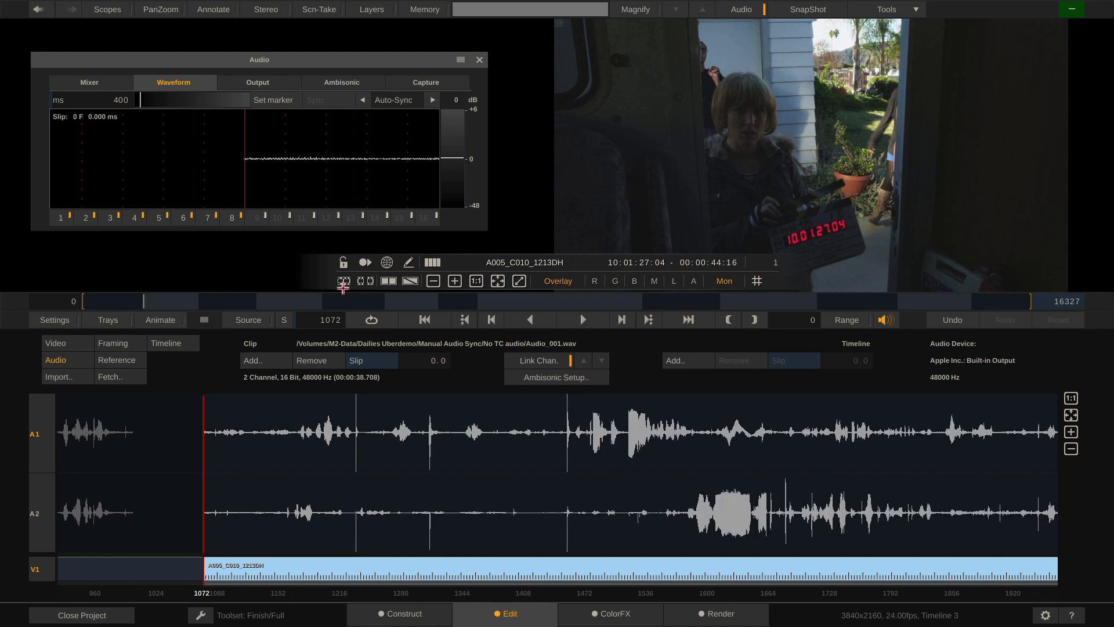
{"action": "left_click", "coordinate": [150, 301]}
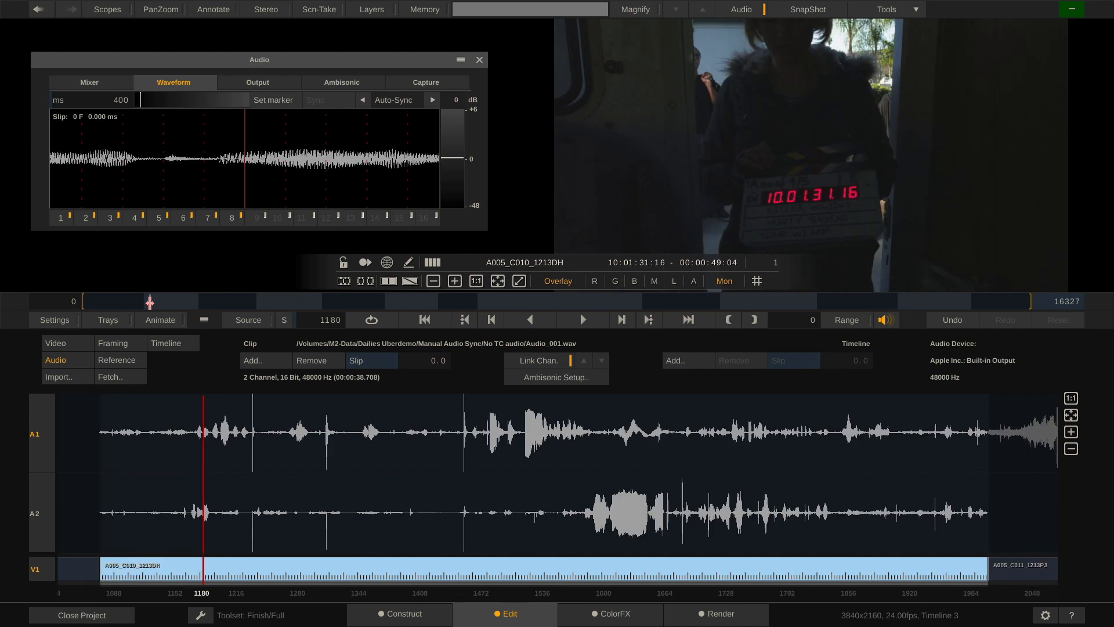
{"action": "left_click_drag", "start_coordinate": [149, 301], "coordinate": [156, 301]}
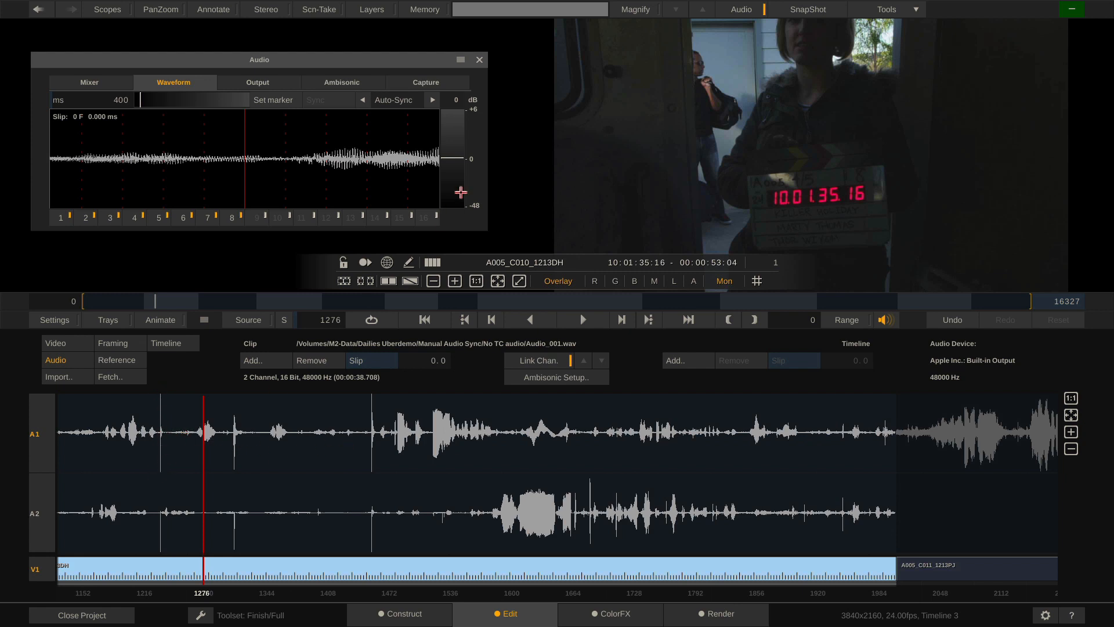
Sync the audio to the clap peak (−44 frames), verify by playback, and go to A005_C011_1213PJ
{"action": "left_click", "coordinate": [364, 100]}
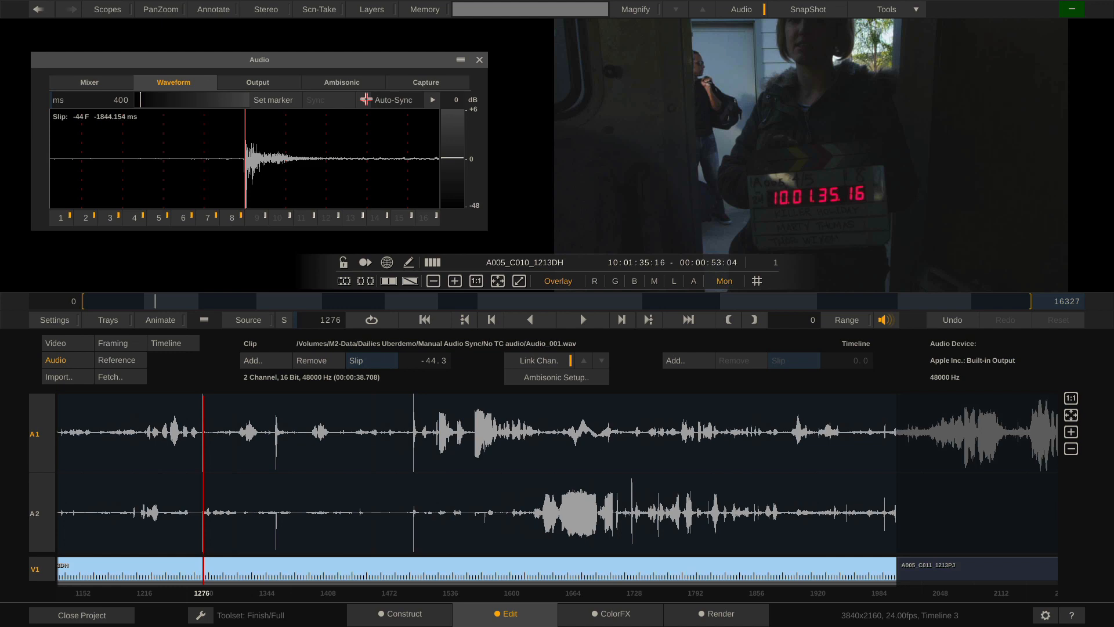
{"action": "key", "text": "j"}
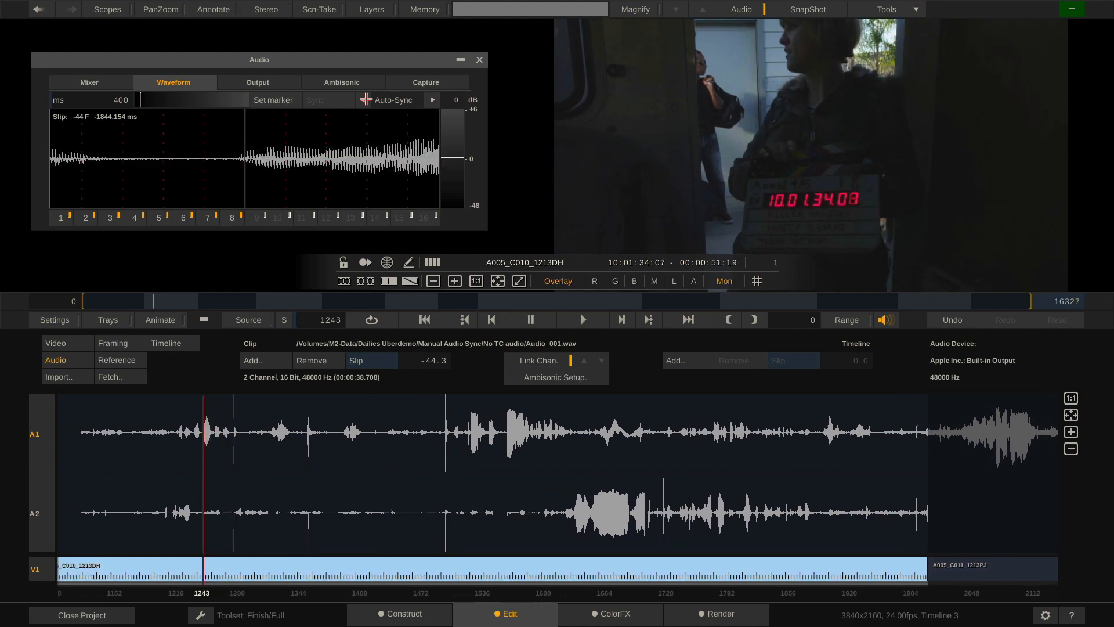
{"action": "key", "text": "l"}
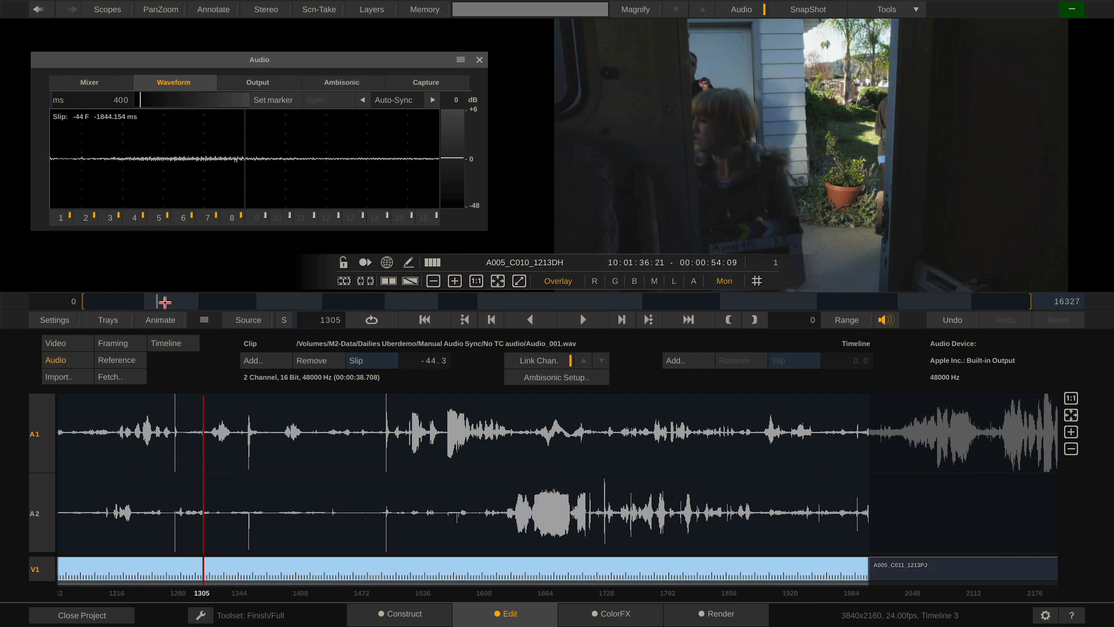
{"action": "key", "text": "Down"}
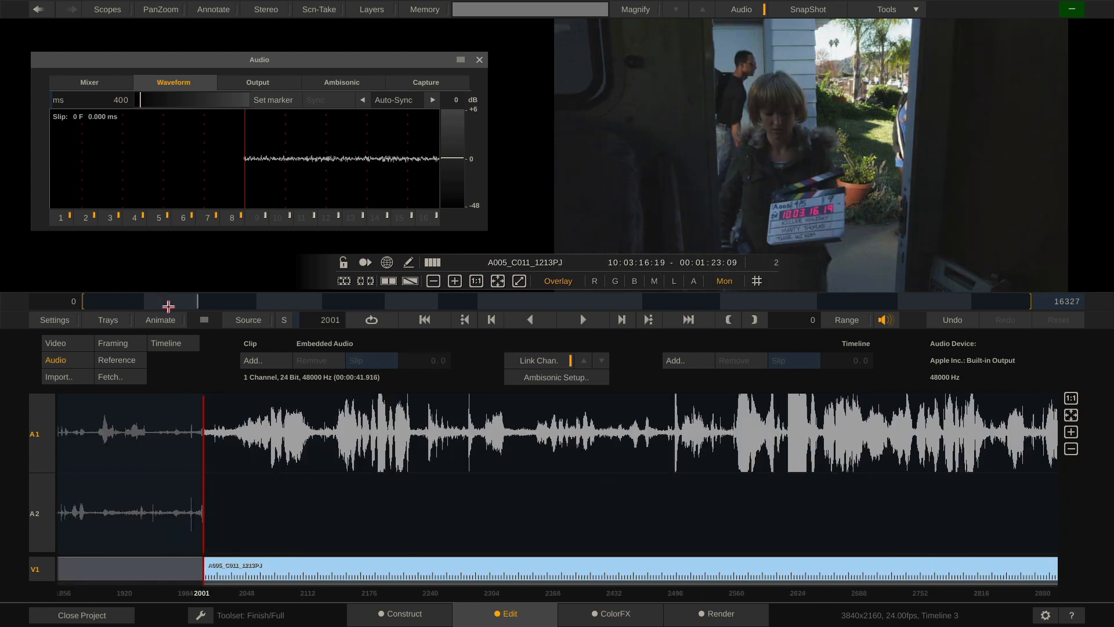
Load Audio_002.wav onto shot A005_C011_1213PJ and locate the clap spike
{"action": "left_click", "coordinate": [270, 361]}
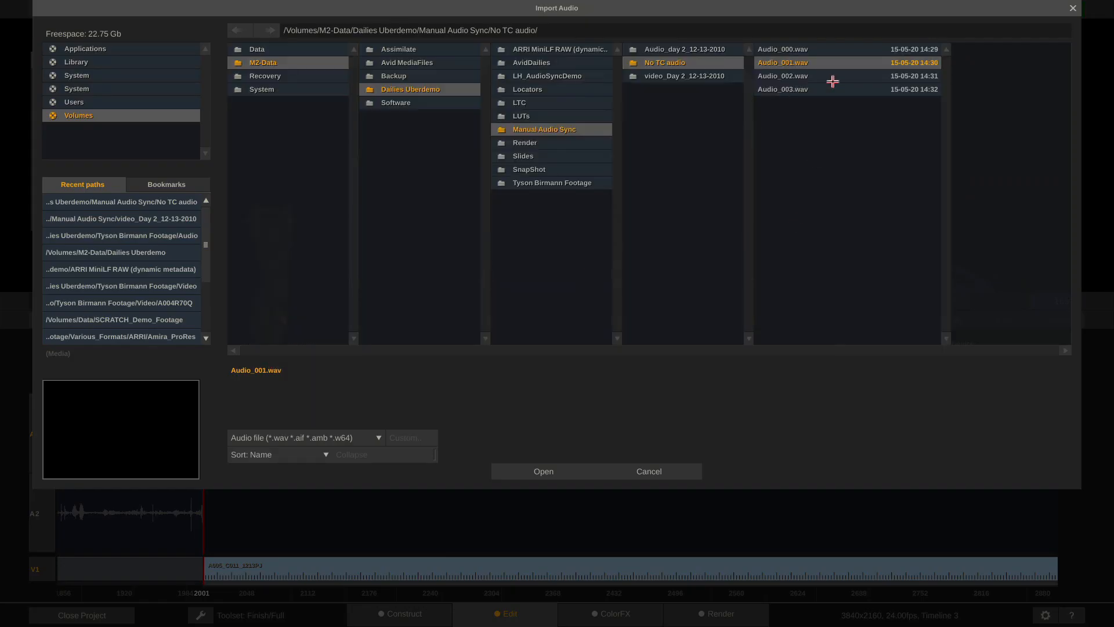
{"action": "double_click", "coordinate": [834, 78]}
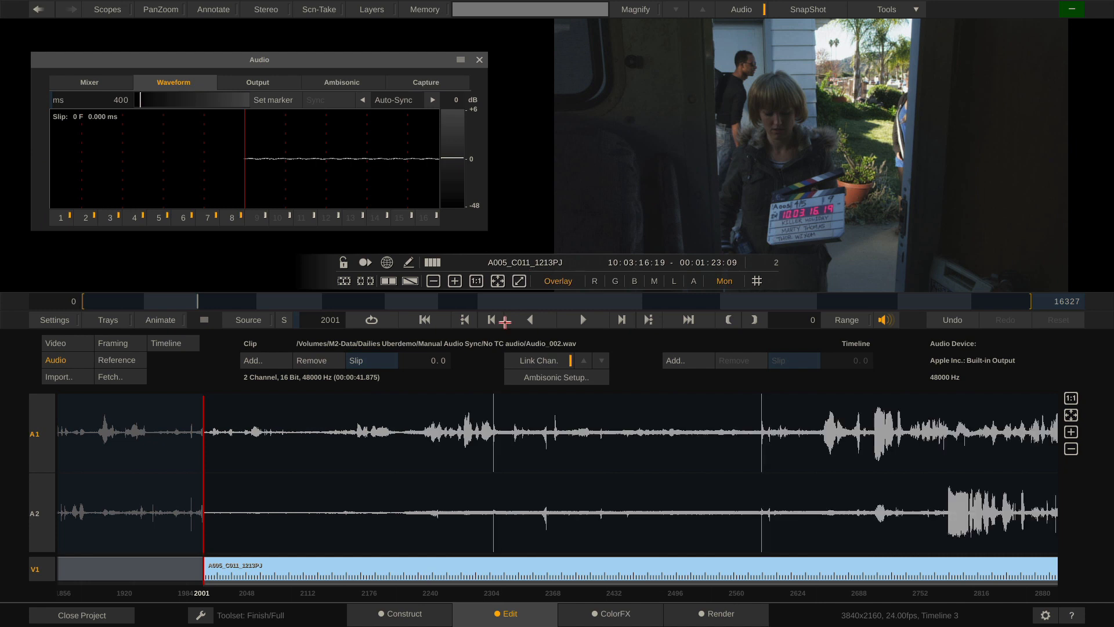
{"action": "key", "text": "space"}
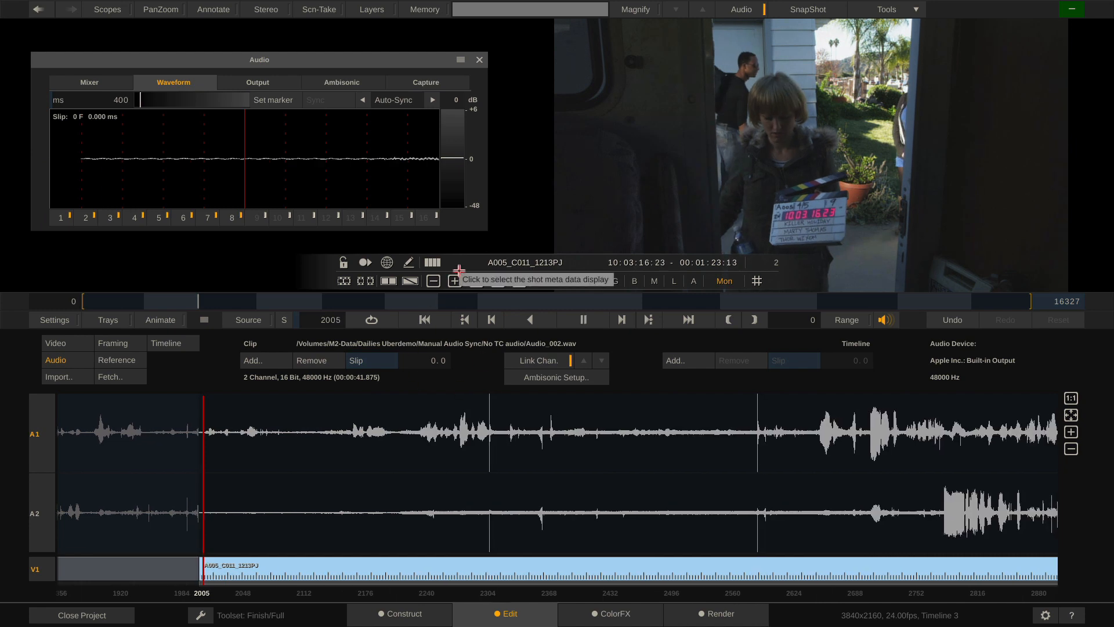
{"action": "key", "text": "space"}
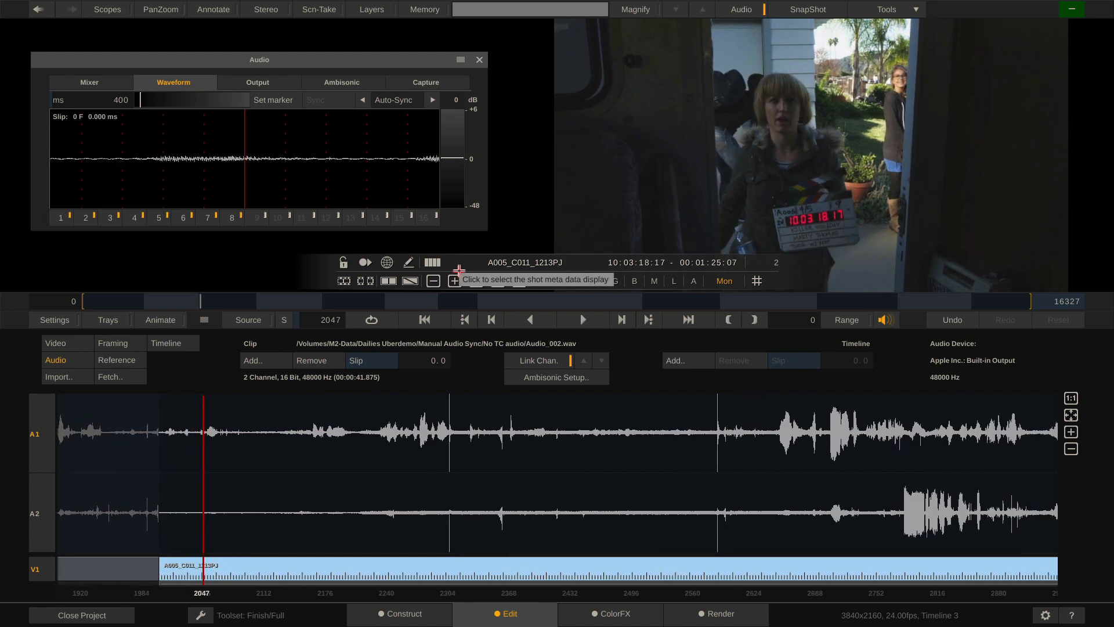
{"action": "left_click_drag", "start_coordinate": [218, 301], "coordinate": [214, 301]}
{"action": "key", "text": "space"}
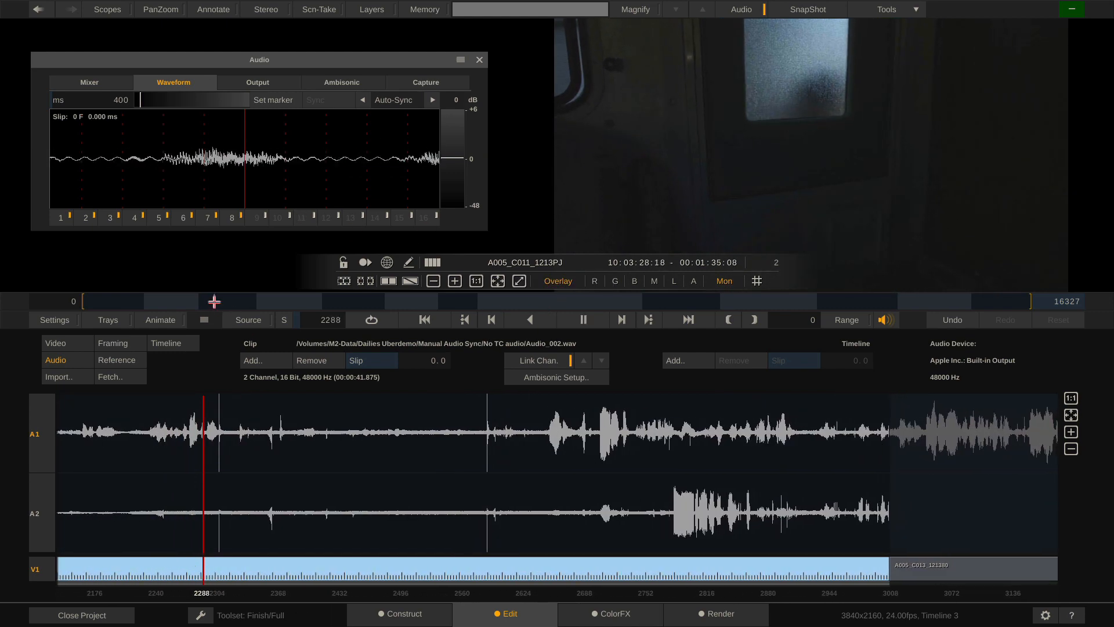
{"action": "key", "text": "Left"}
{"action": "key", "text": "Left"}
{"action": "key", "text": "Left"}
{"action": "key", "text": "Left"}
{"action": "key", "text": "Left"}
{"action": "key", "text": "Left"}
{"action": "key", "text": "Left"}
{"action": "key", "text": "Left"}
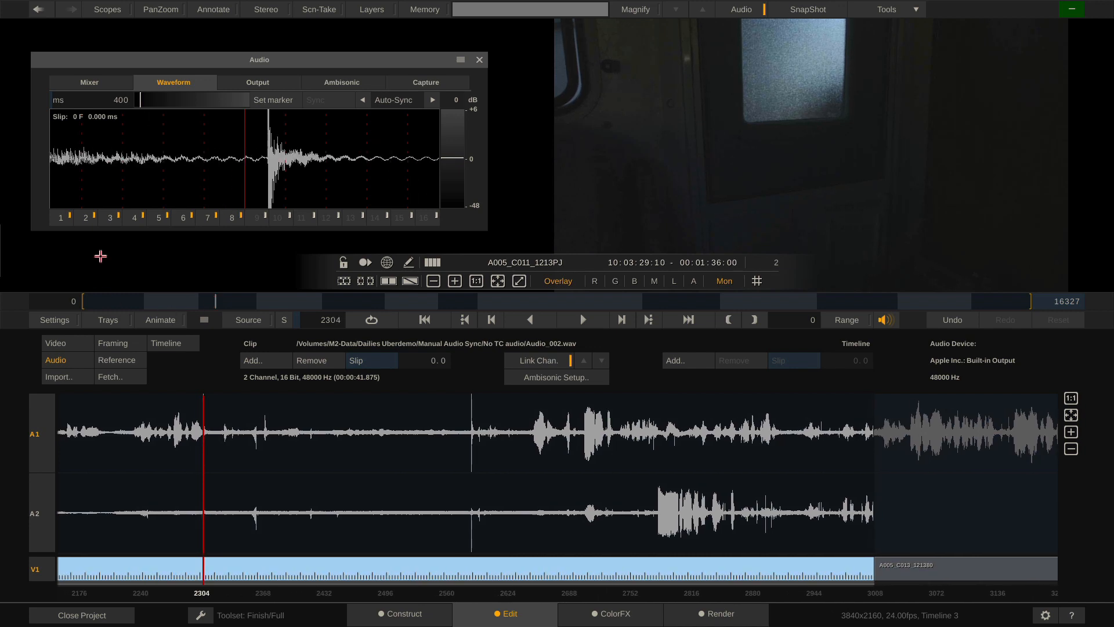
Mark the clap and sync it to the clapper-closing frame, fine-tuning to a 90-frame slip
{"action": "left_click", "coordinate": [268, 100]}
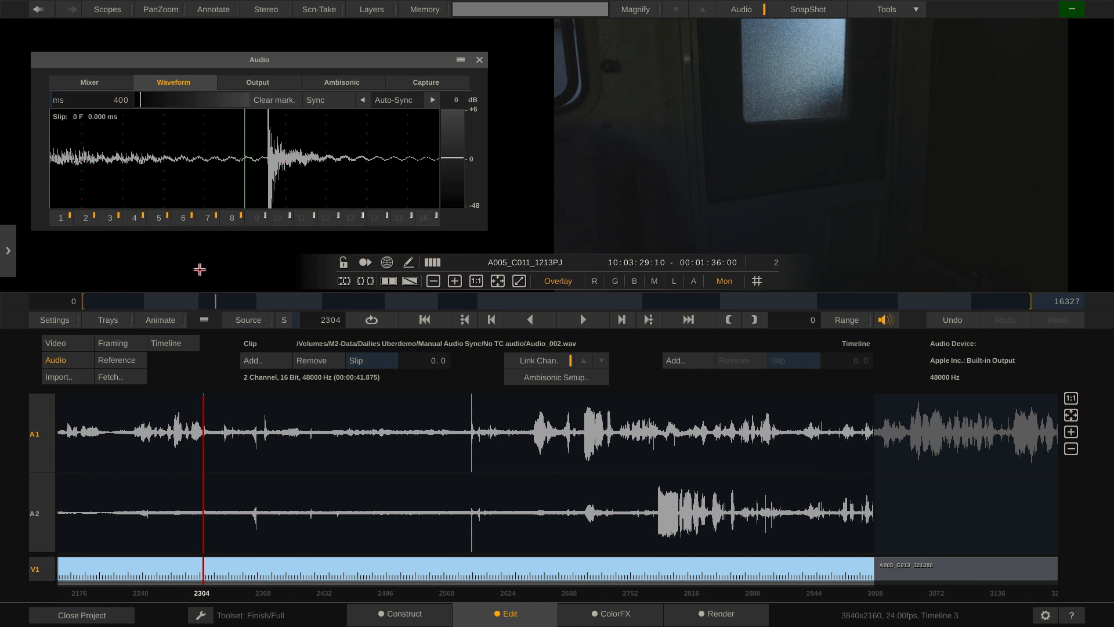
{"action": "left_click", "coordinate": [210, 301]}
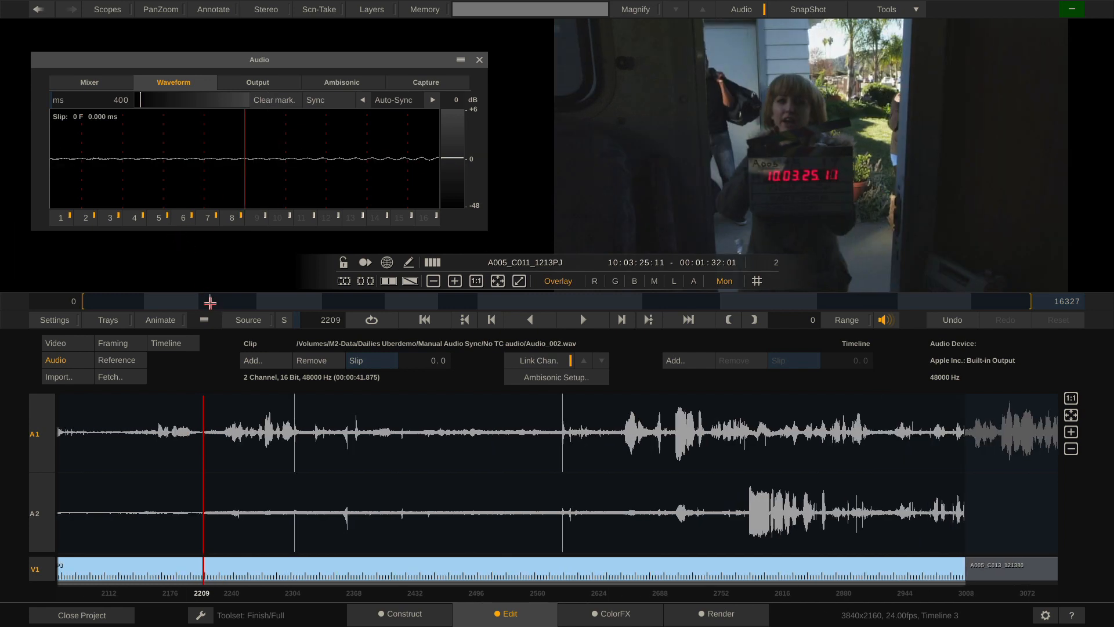
{"action": "key", "text": "Right"}
{"action": "key", "text": "Right"}
{"action": "key", "text": "Right"}
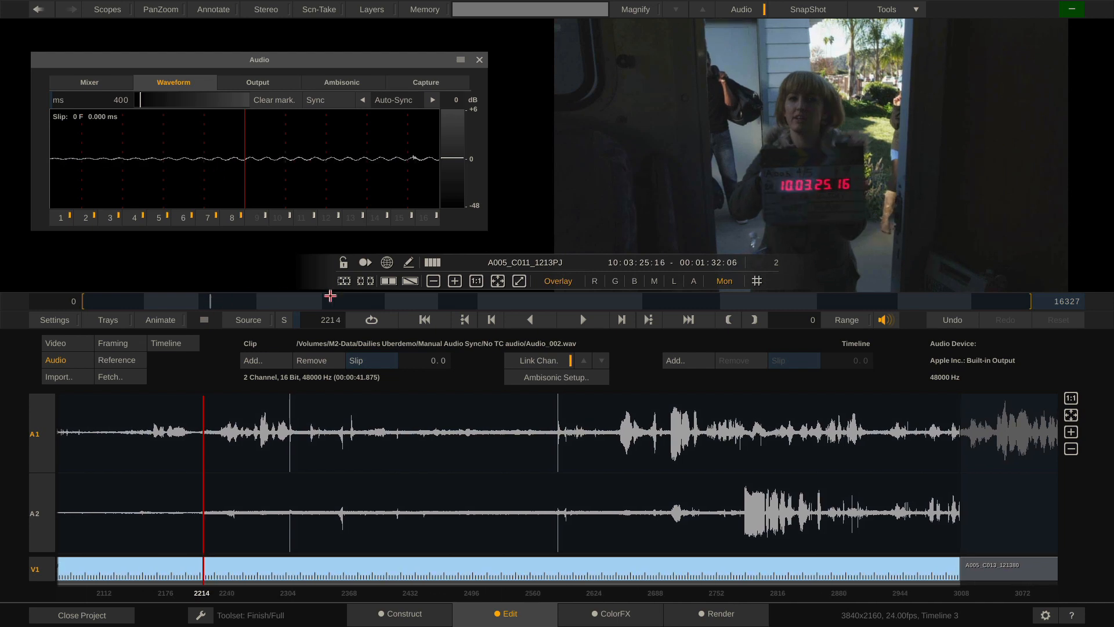
{"action": "left_click", "coordinate": [318, 101]}
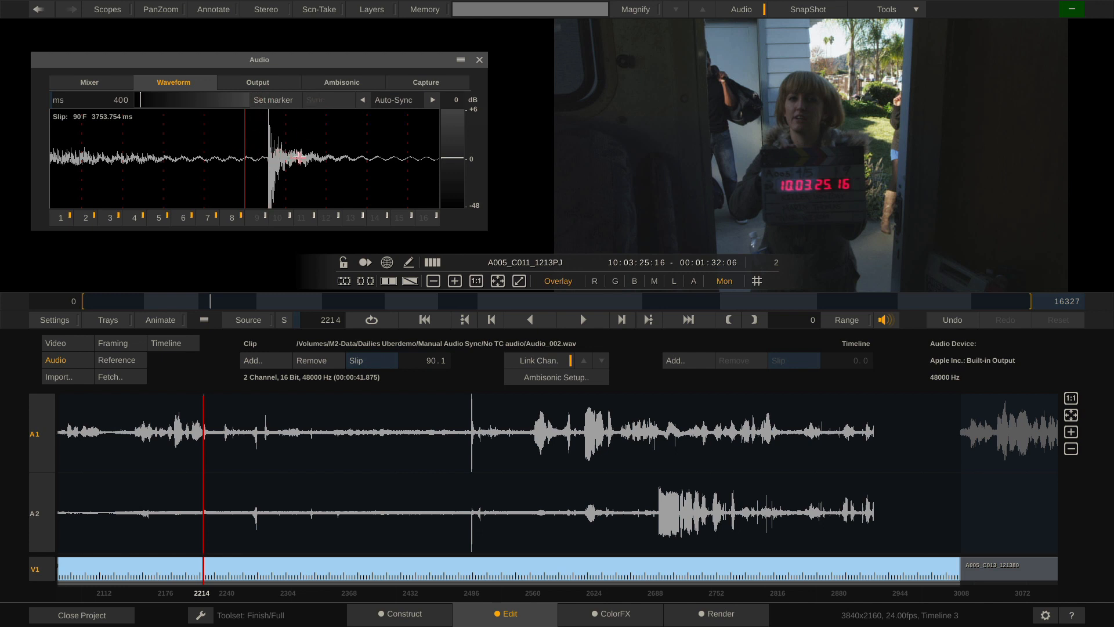
{"action": "left_click_drag", "start_coordinate": [317, 159], "coordinate": [297, 158]}
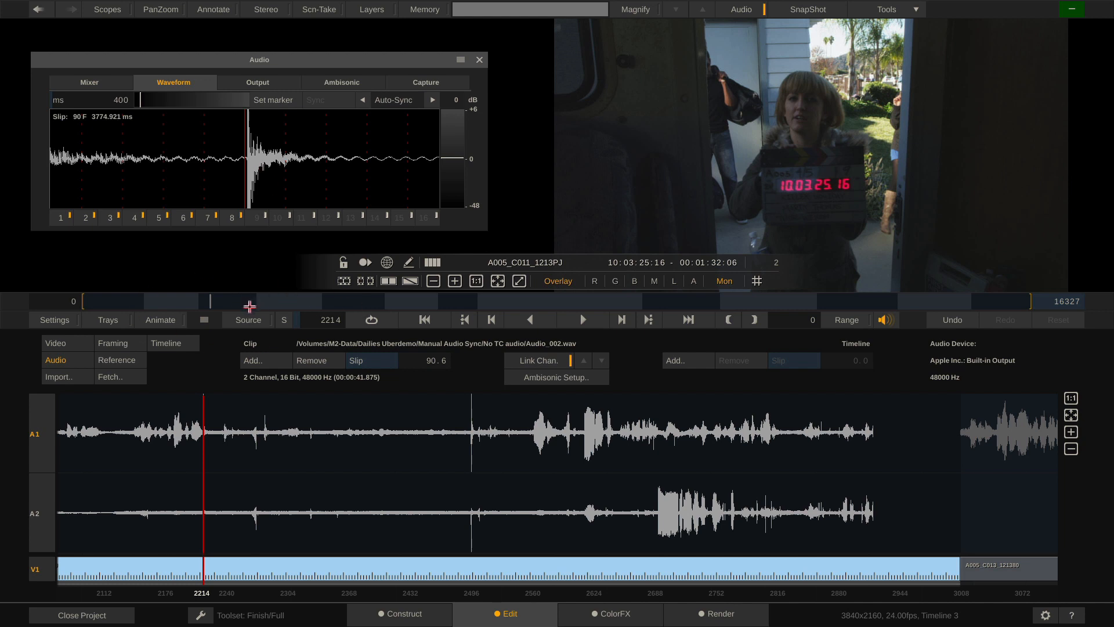
{"action": "key", "text": "Down"}
Load Audio_003.wav onto shot A005_C013_121380 and mark the clap spike
{"action": "left_click", "coordinate": [267, 359]}
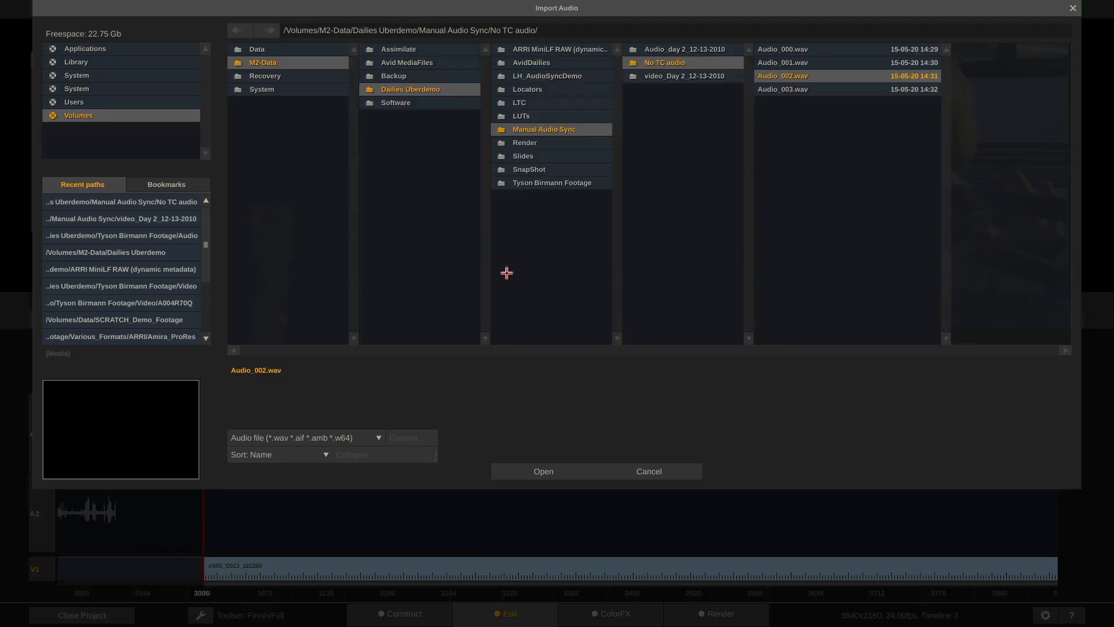
{"action": "double_click", "coordinate": [817, 80]}
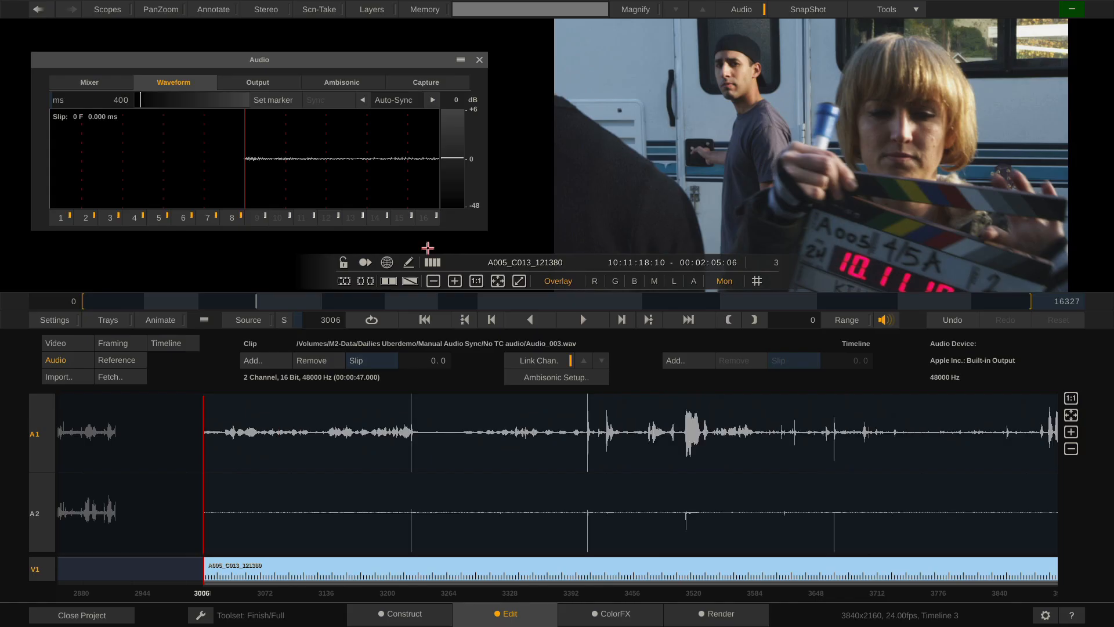
{"action": "left_click", "coordinate": [266, 303]}
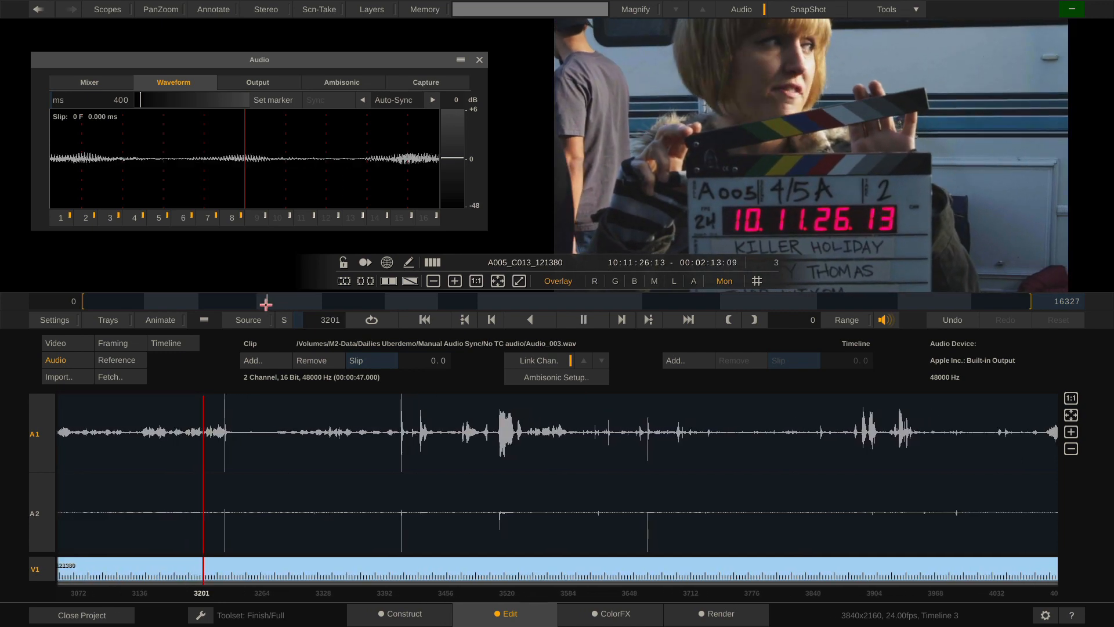
{"action": "key", "text": "space"}
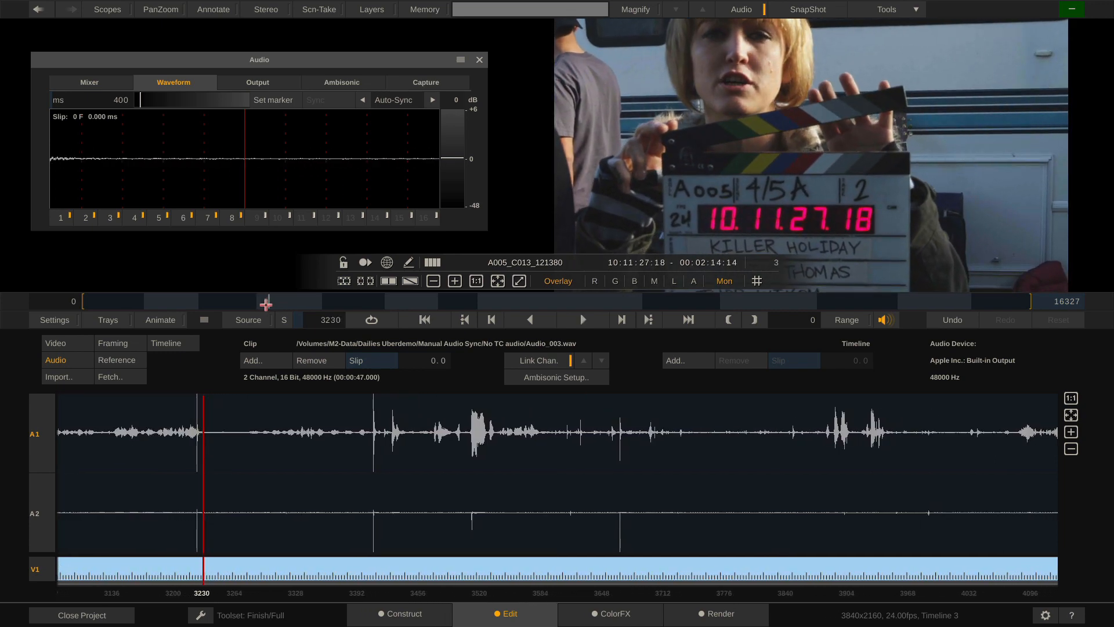
{"action": "key", "text": "Left"}
{"action": "key", "text": "Left"}
{"action": "key", "text": "Left"}
{"action": "key", "text": "Left"}
{"action": "key", "text": "Left"}
{"action": "key", "text": "Left"}
{"action": "key", "text": "Left"}
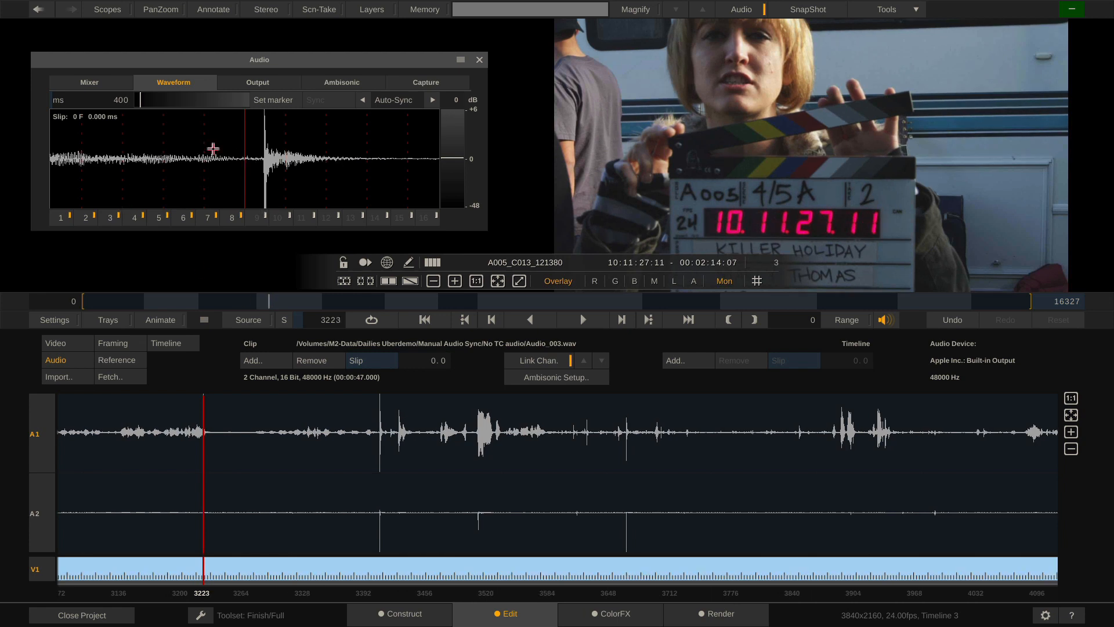
{"action": "left_click", "coordinate": [269, 98]}
Sync the marked clap to the clapper-closing frame and fine-tune the slip to −14.6 frames
{"action": "key", "text": "space"}
{"action": "key", "text": "Left"}
{"action": "key", "text": "Left"}
{"action": "key", "text": "Left"}
{"action": "key", "text": "Left"}
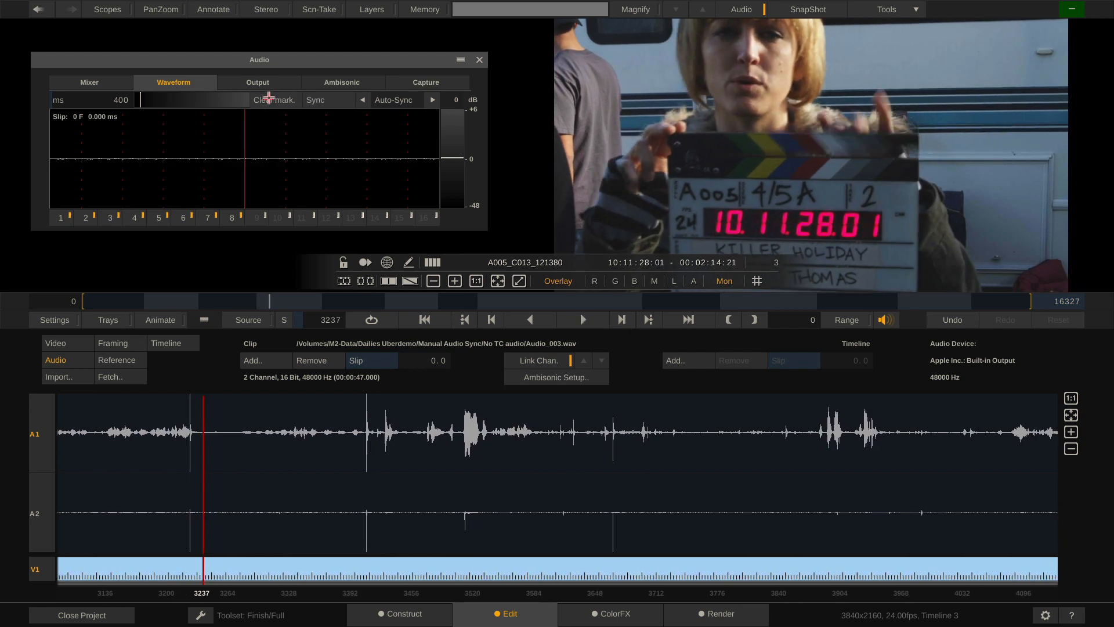
{"action": "key", "text": "Right"}
{"action": "key", "text": "Right"}
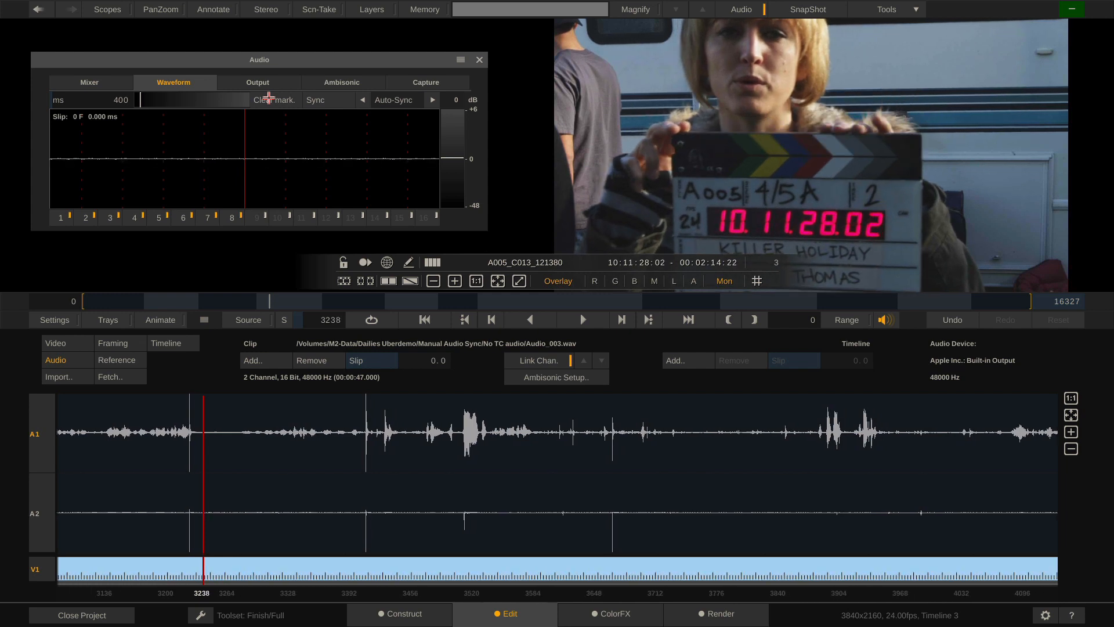
{"action": "left_click", "coordinate": [317, 100]}
{"action": "left_click_drag", "start_coordinate": [290, 162], "coordinate": [273, 164]}
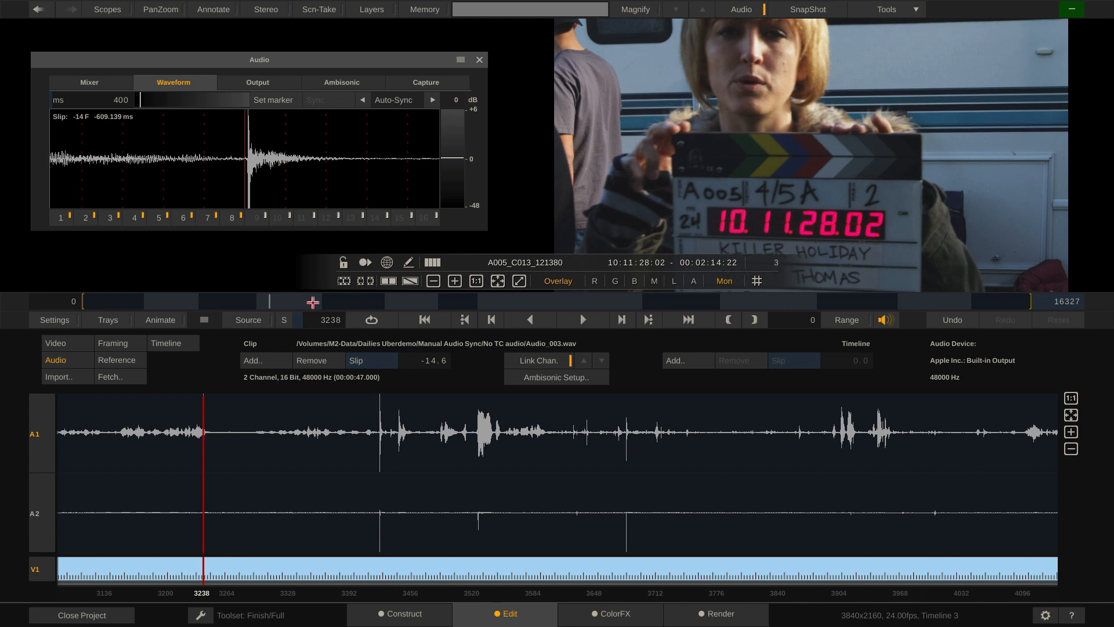
{"action": "left_click_drag", "start_coordinate": [205, 320], "coordinate": [197, 474]}
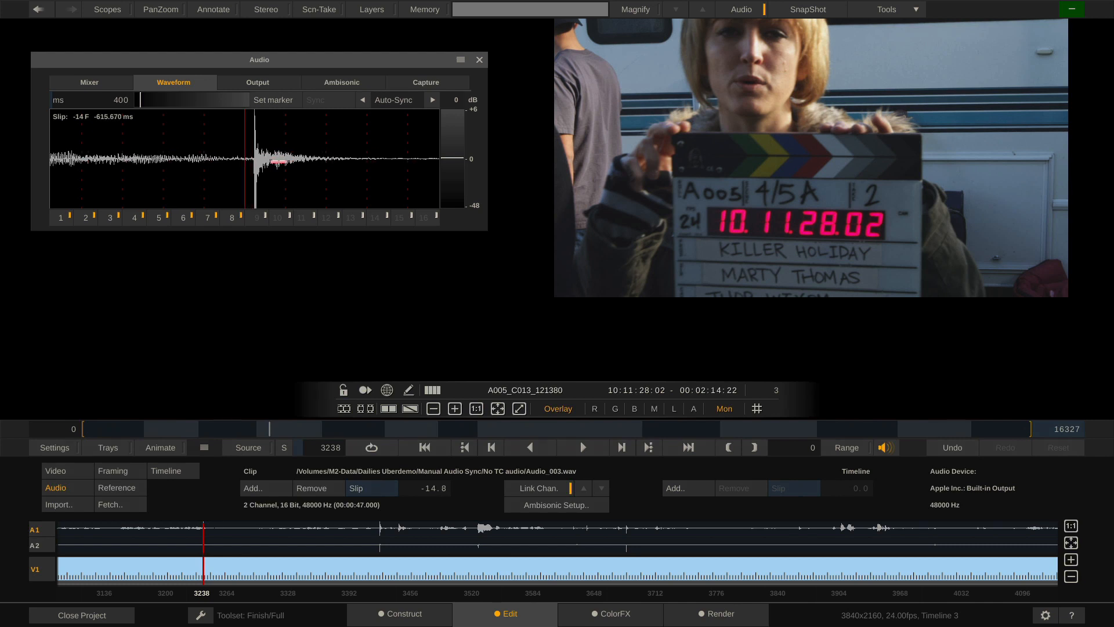
{"action": "left_click_drag", "start_coordinate": [271, 158], "coordinate": [273, 160]}
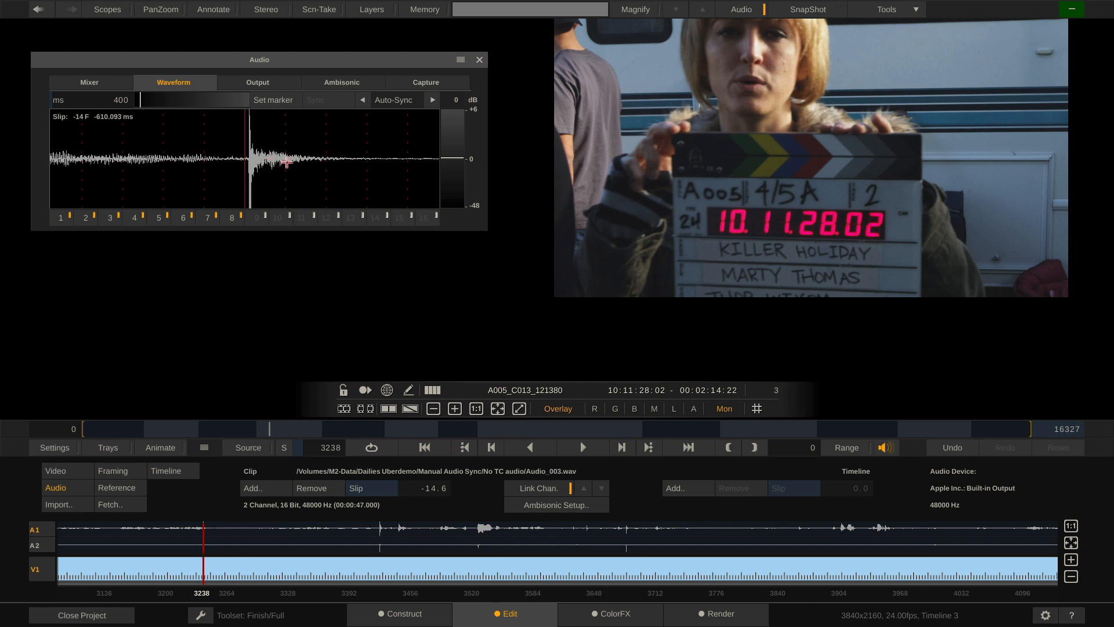
{"action": "left_click_drag", "start_coordinate": [280, 60], "coordinate": [285, 46]}
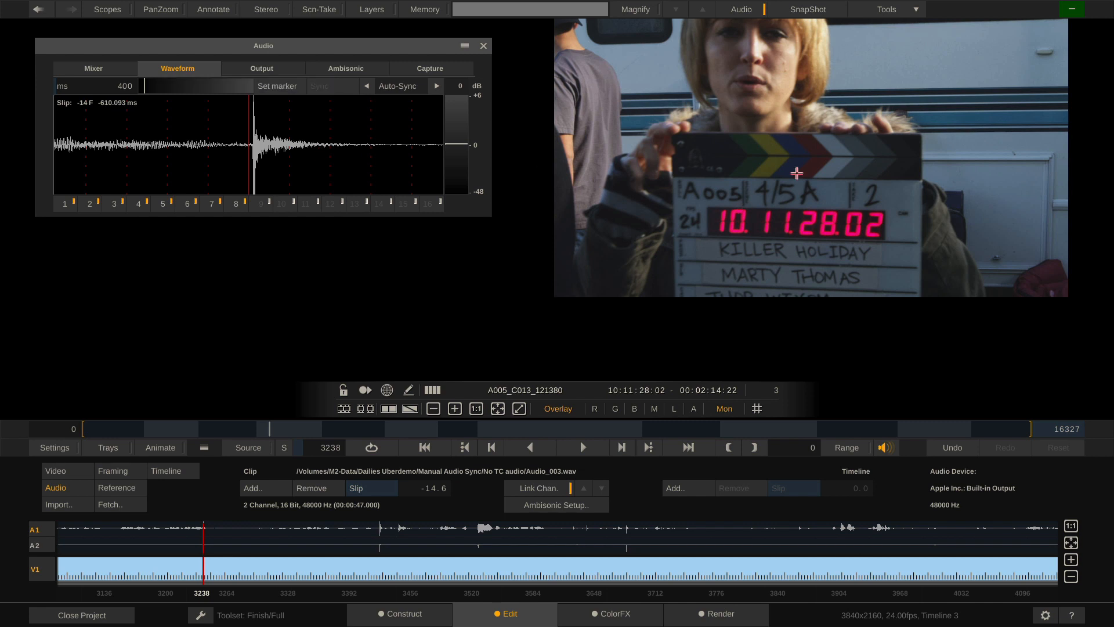
Frame the clapper and place the Scene-Take Updater panel below the audio waveform
{"action": "left_click_drag", "start_coordinate": [803, 154], "coordinate": [786, 189]}
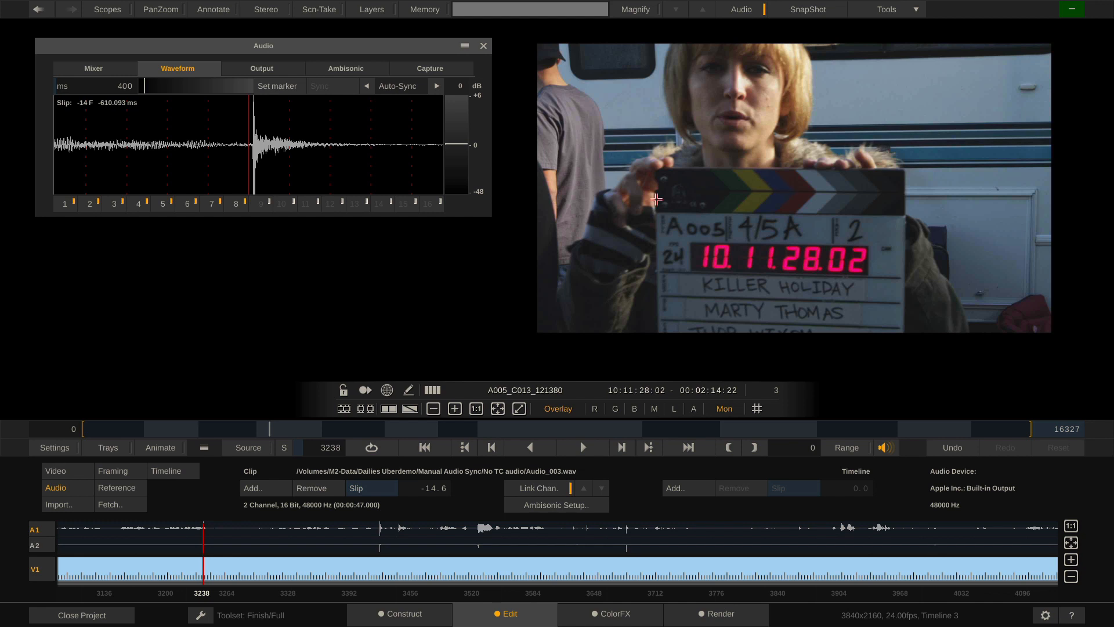
{"action": "left_click", "coordinate": [317, 9]}
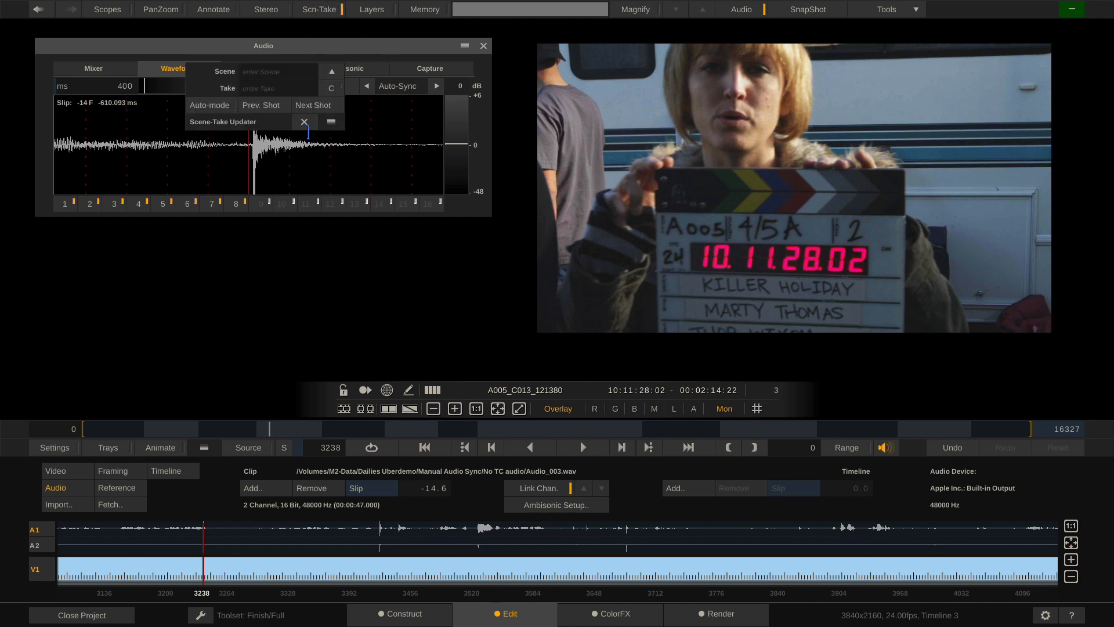
{"action": "left_click_drag", "start_coordinate": [327, 124], "coordinate": [332, 318]}
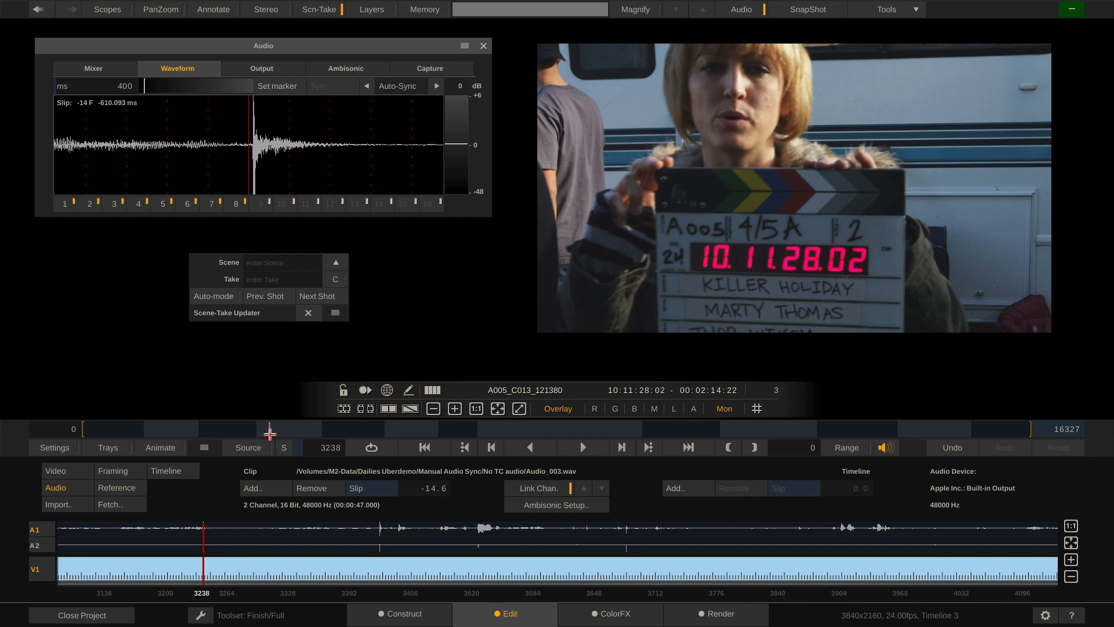
Label clip C009 as scene 4-5, take 07, with automatic take numbering enabled
{"action": "left_click", "coordinate": [111, 430]}
{"action": "left_click_drag", "start_coordinate": [111, 430], "coordinate": [90, 432]}
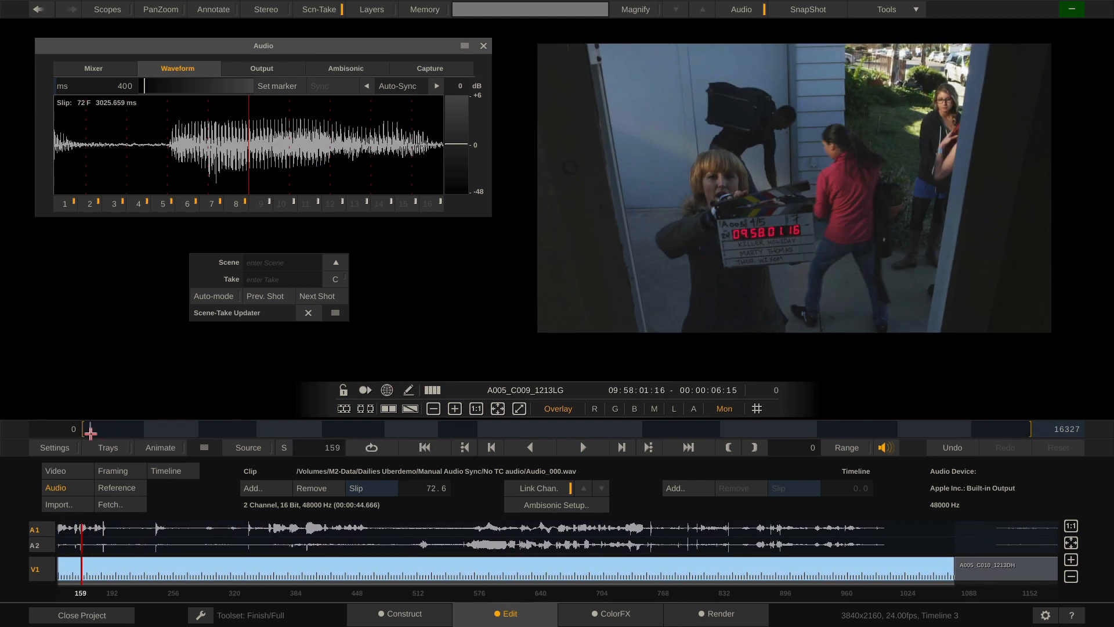
{"action": "scroll", "coordinate": [771, 224], "scroll_direction": "up", "scroll_amount": 5}
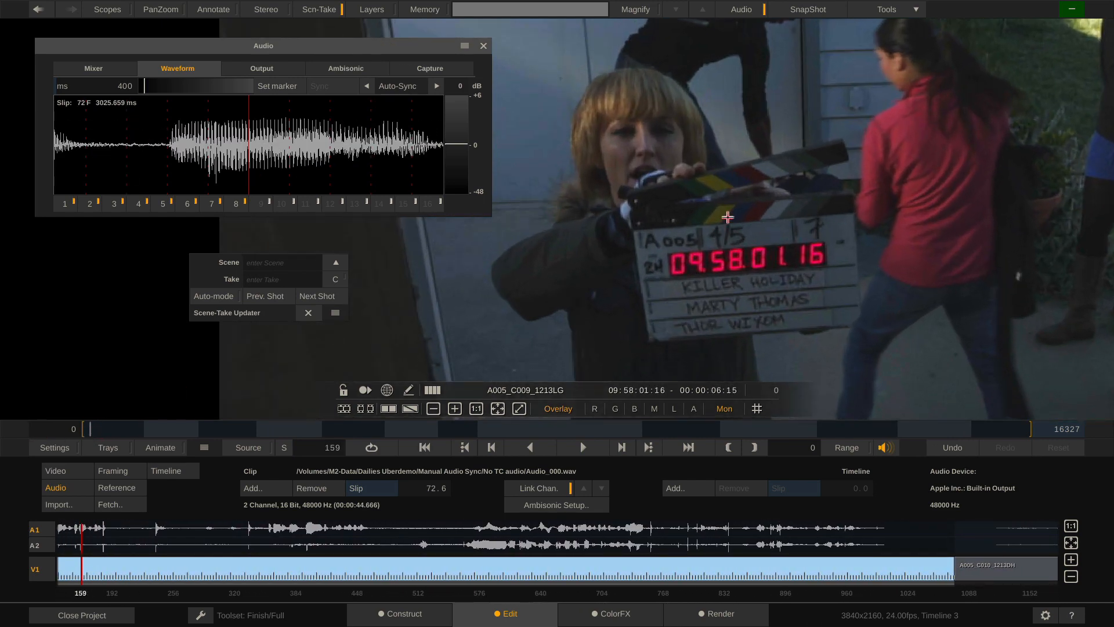
{"action": "left_click", "coordinate": [256, 261]}
{"action": "type", "text": "4-5"}
{"action": "left_click", "coordinate": [278, 279]}
{"action": "type", "text": "07"}
{"action": "left_click", "coordinate": [213, 297]}
Step through clips C010 and C011 to C013 and set it to scene 4-5A, take 02
{"action": "key", "text": "Down"}
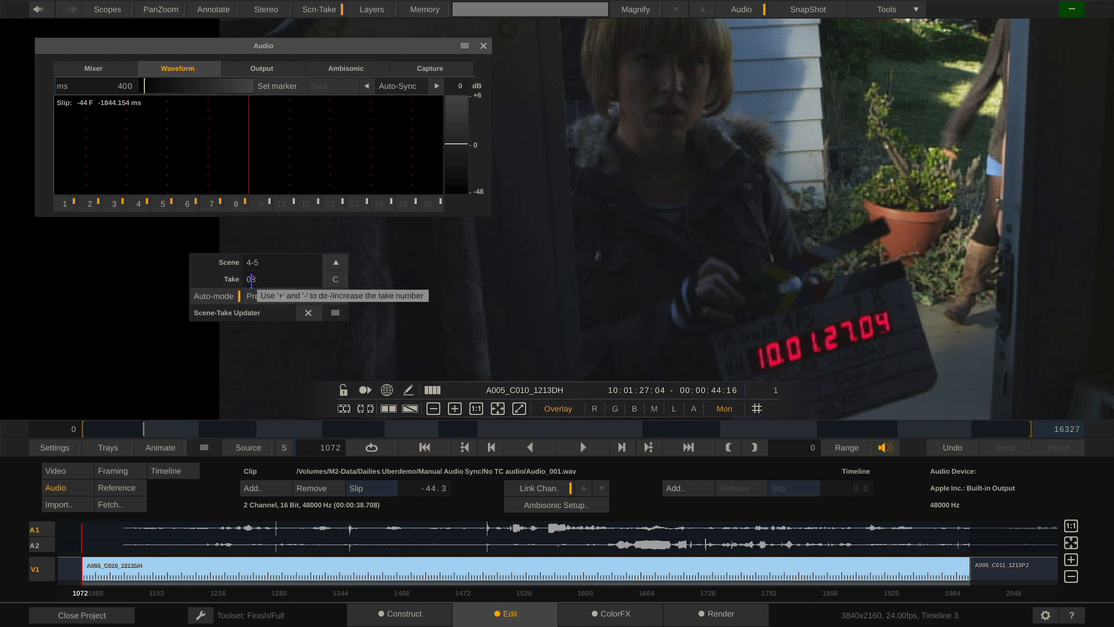
{"action": "key", "text": "Down"}
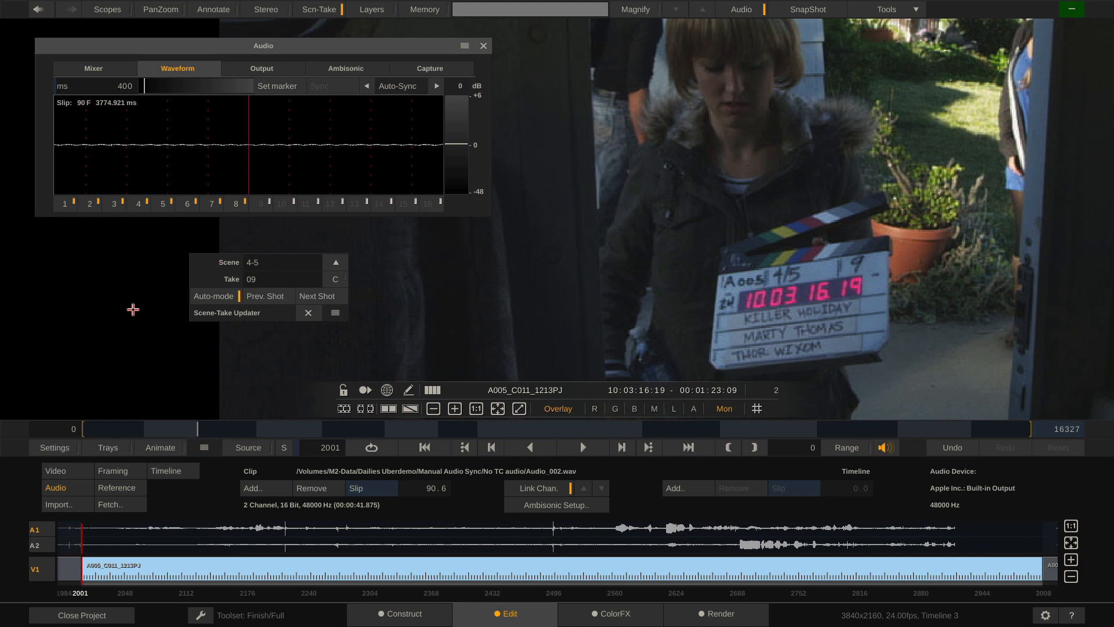
{"action": "key", "text": "Down"}
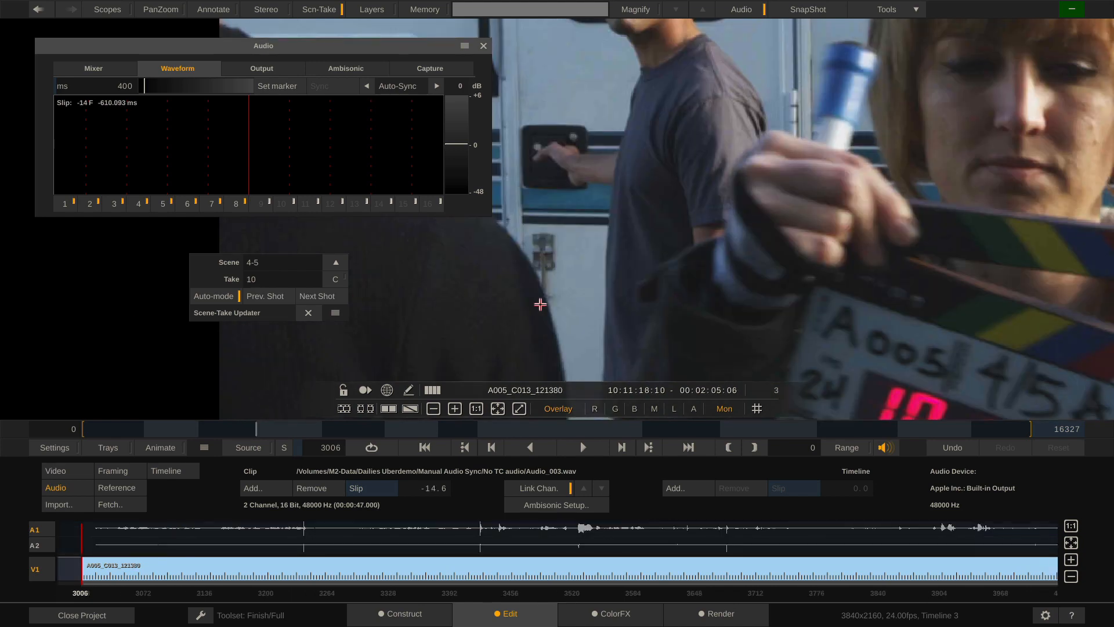
{"action": "scroll", "coordinate": [778, 266], "scroll_direction": "up", "scroll_amount": 5}
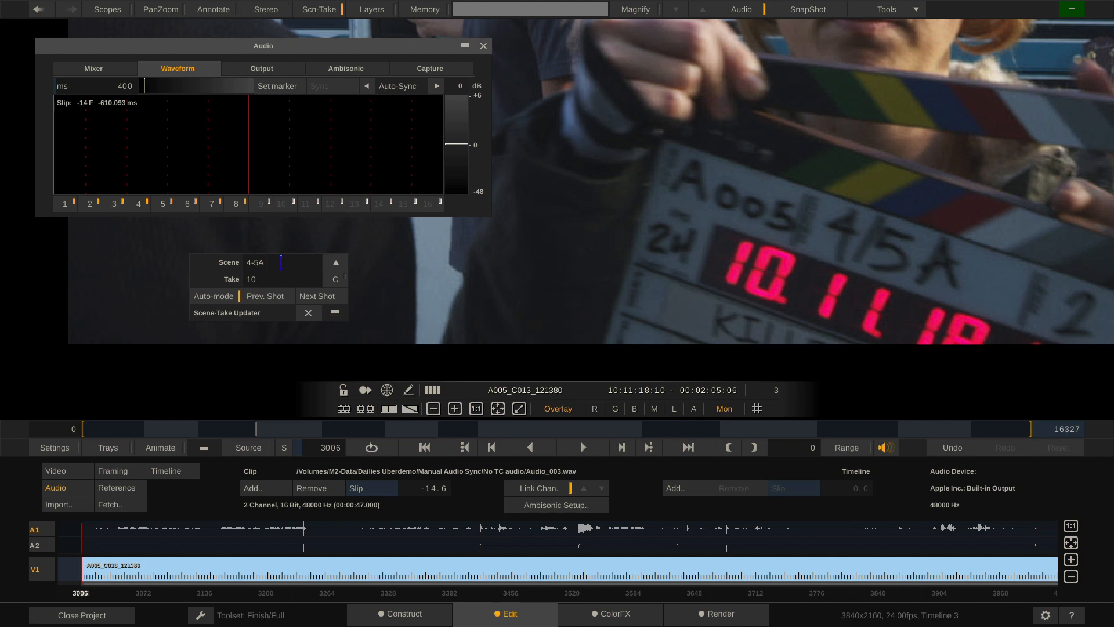
{"action": "key", "text": "Return"}
{"action": "left_click", "coordinate": [285, 284]}
{"action": "key", "text": "BackSpace"}
{"action": "type", "text": "2"}
Switch to the Construct page to view the timeline slots
{"action": "scroll", "coordinate": [781, 166], "scroll_direction": "down", "scroll_amount": 5}
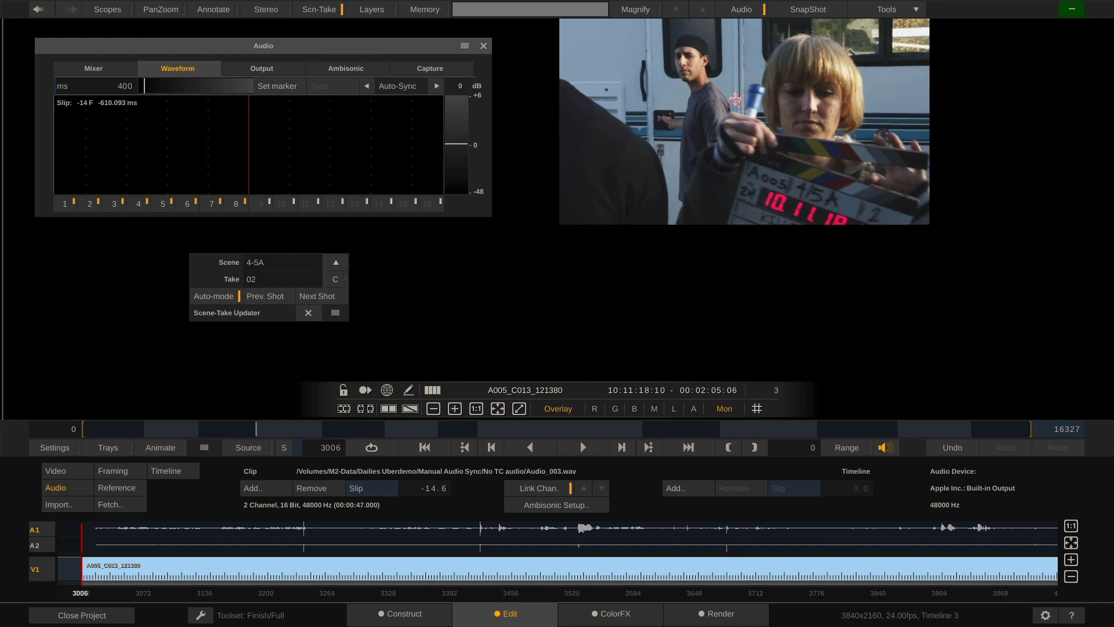
{"action": "left_click_drag", "start_coordinate": [735, 100], "coordinate": [733, 199]}
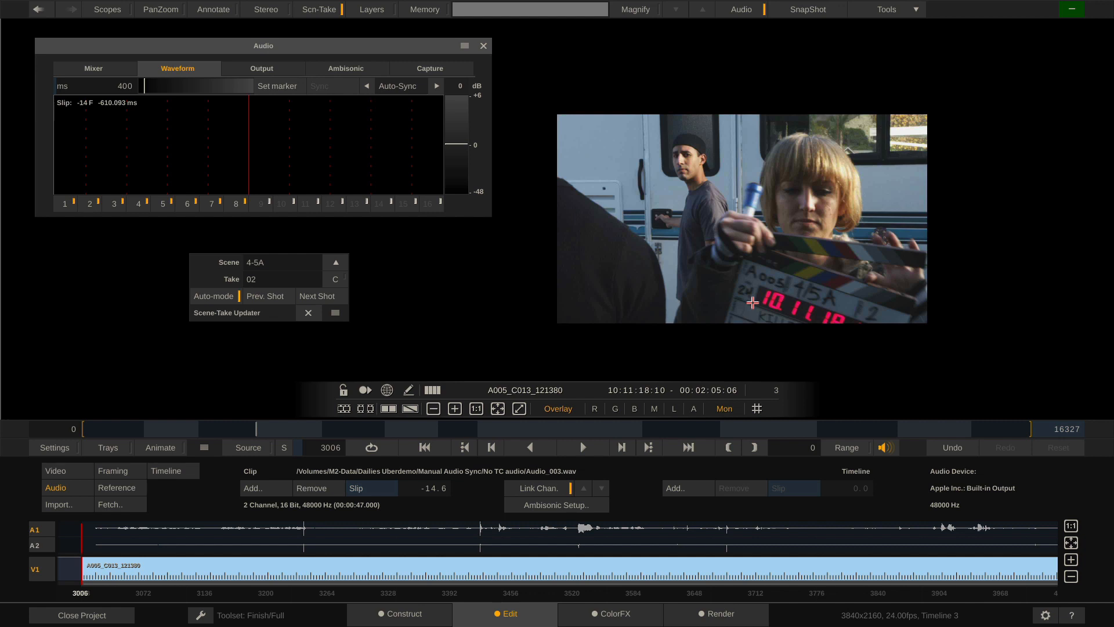
{"action": "left_click", "coordinate": [406, 613]}
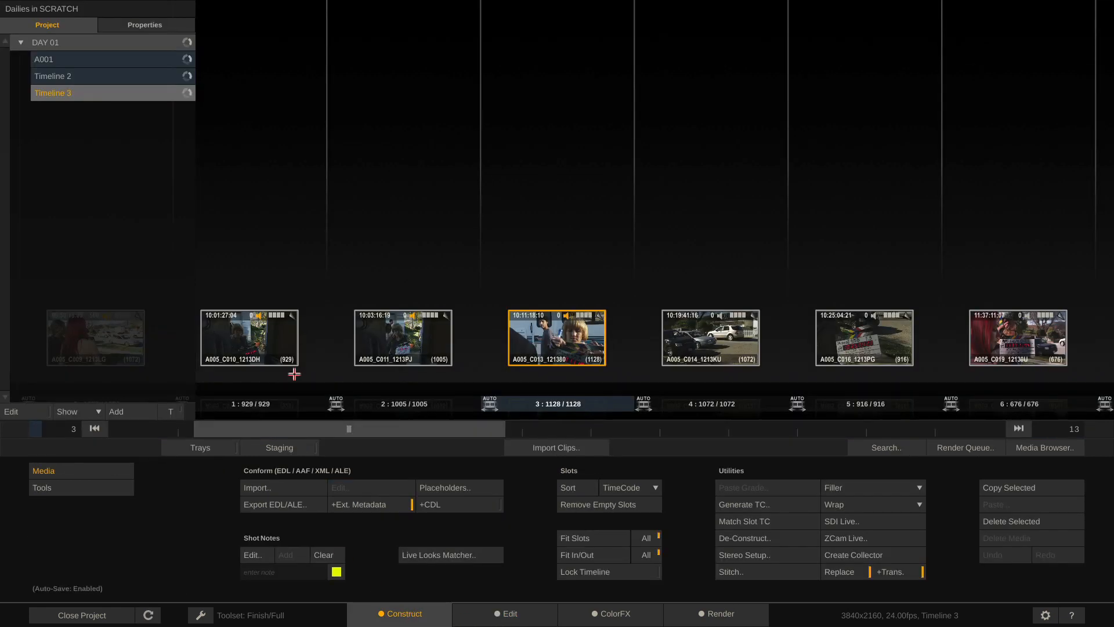
Create a new empty Timeline 4 under DAY 01
{"action": "left_click_drag", "start_coordinate": [356, 427], "coordinate": [233, 430]}
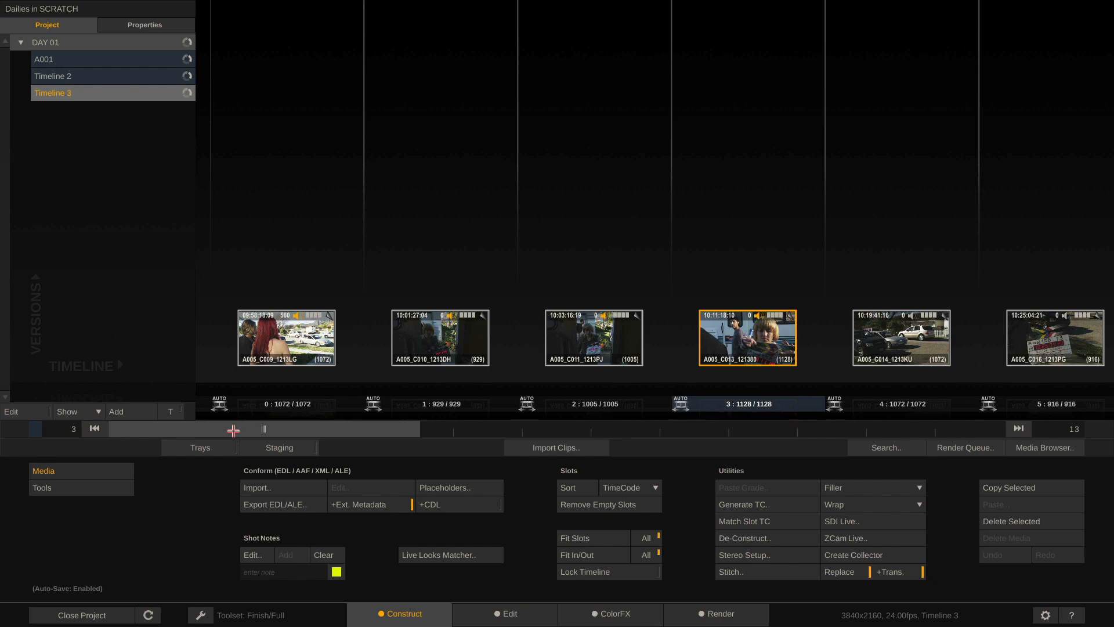
{"action": "left_click", "coordinate": [123, 412]}
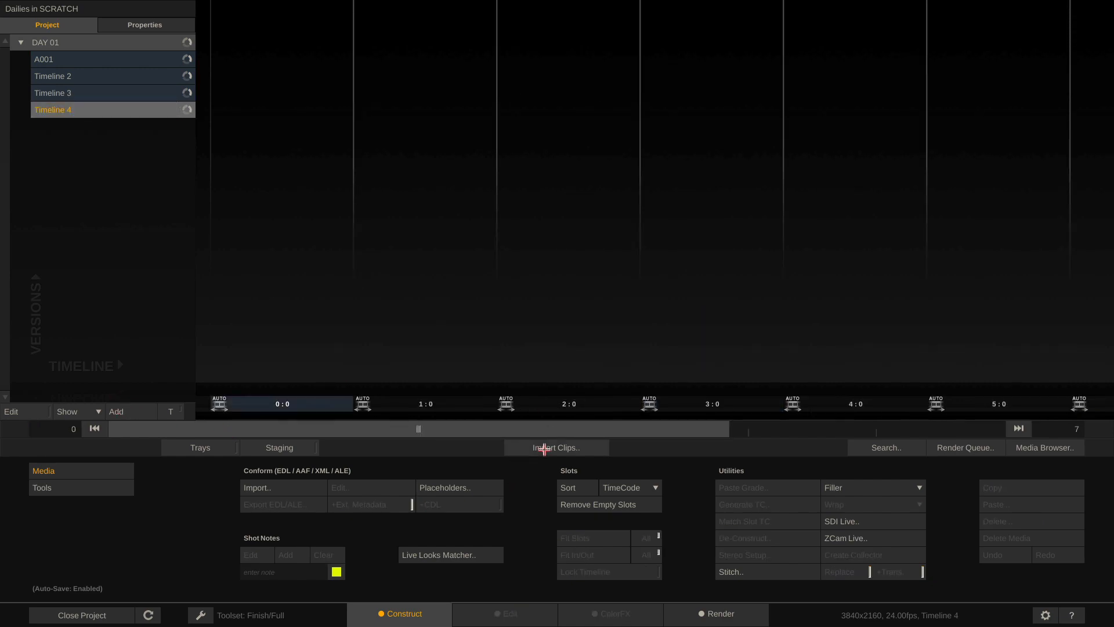
Import the LTC/Images/Ready JPGs as still frames into Timeline 4 and open ColorFX
{"action": "left_click", "coordinate": [544, 448]}
{"action": "left_click", "coordinate": [563, 102]}
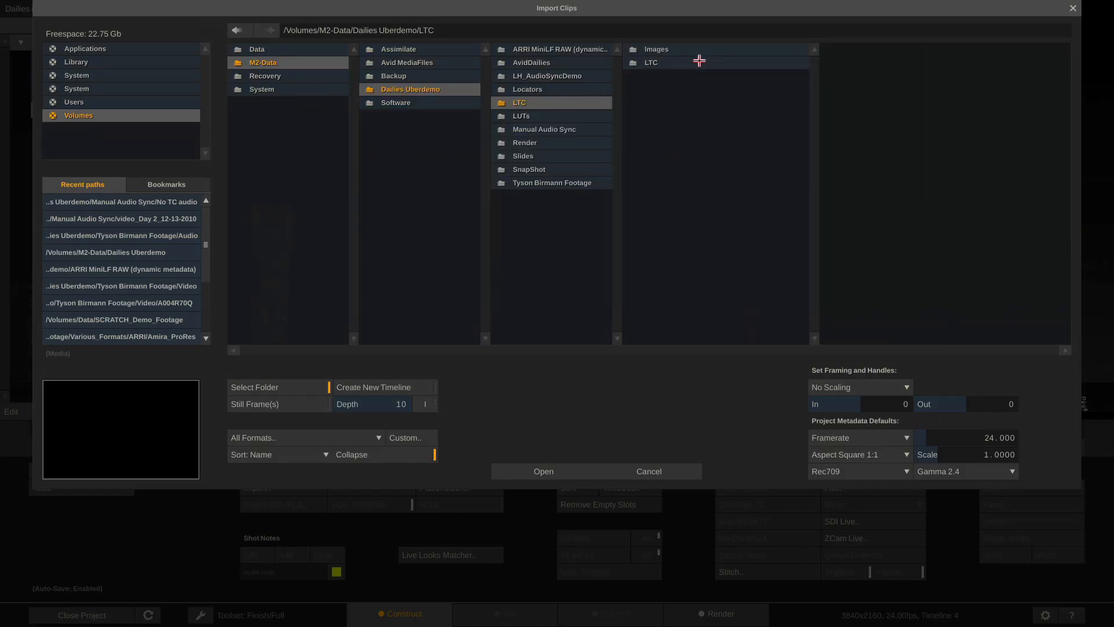
{"action": "left_click", "coordinate": [644, 63]}
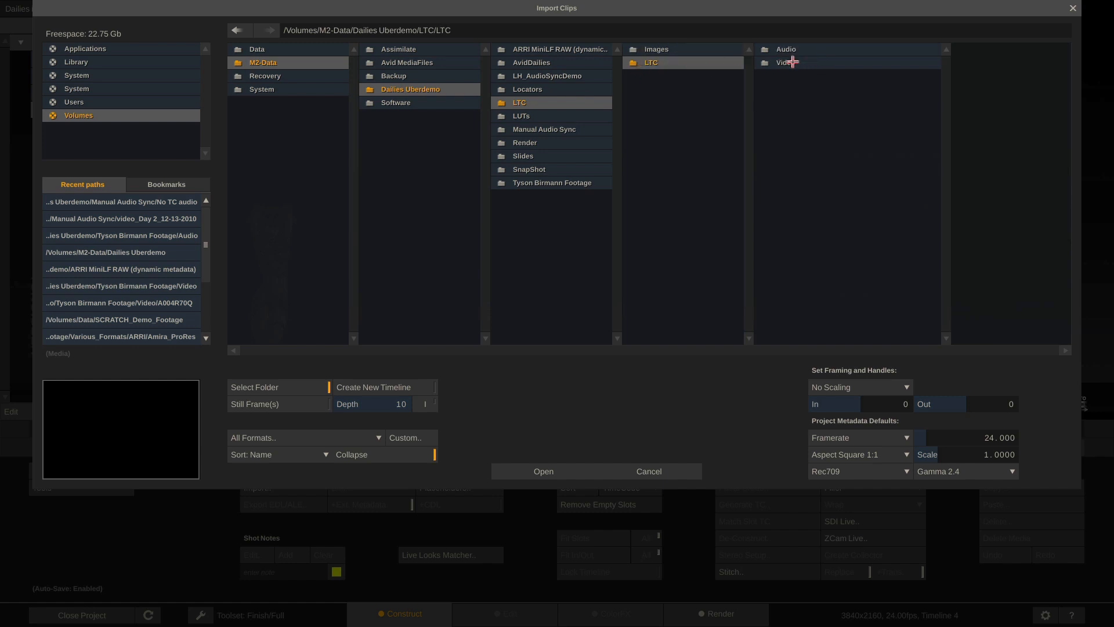
{"action": "left_click", "coordinate": [711, 49]}
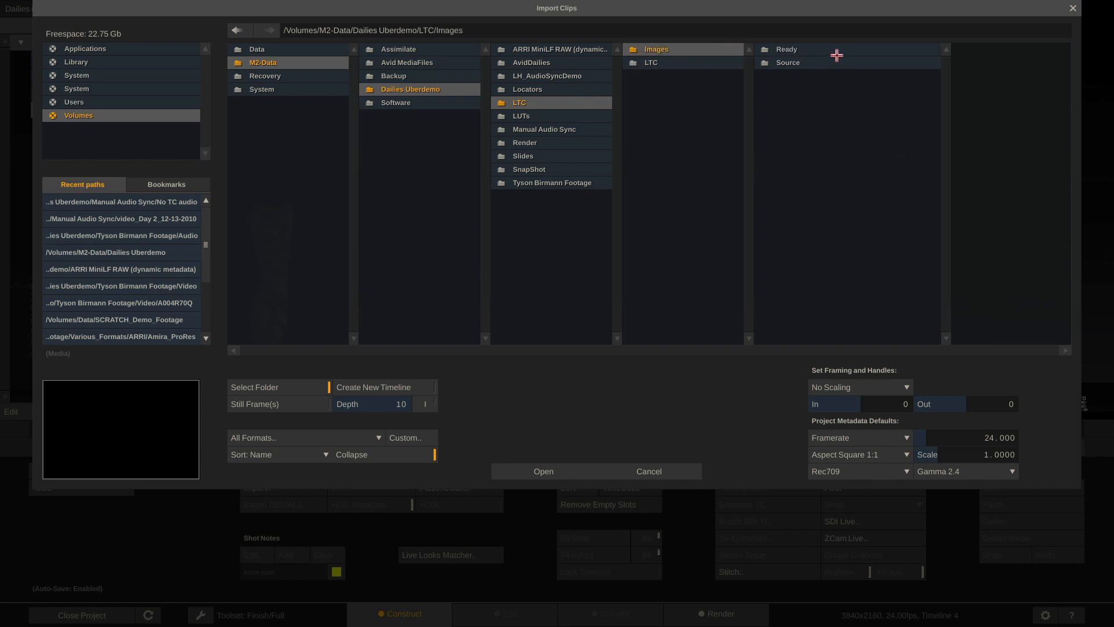
{"action": "left_click", "coordinate": [837, 54]}
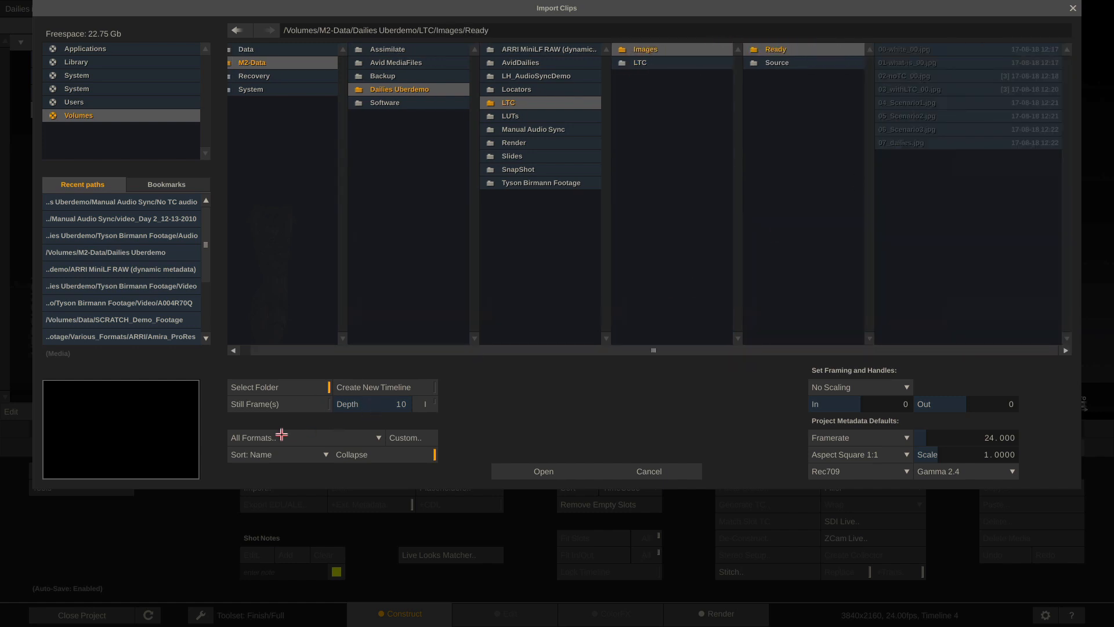
{"action": "left_click", "coordinate": [269, 406]}
{"action": "left_click", "coordinate": [538, 469]}
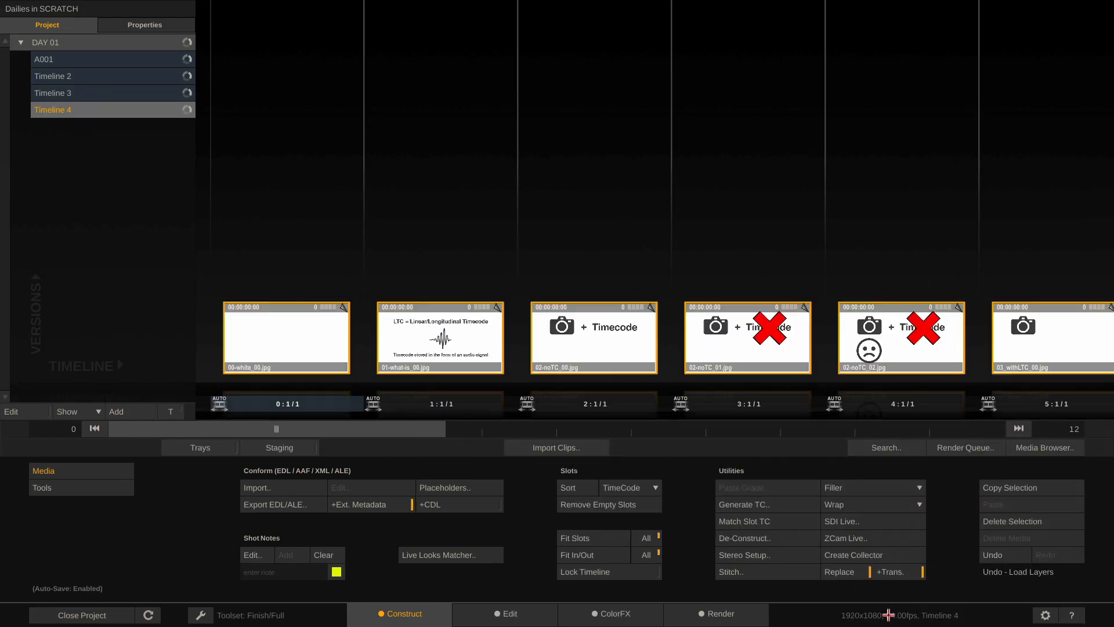
{"action": "left_click", "coordinate": [607, 614]}
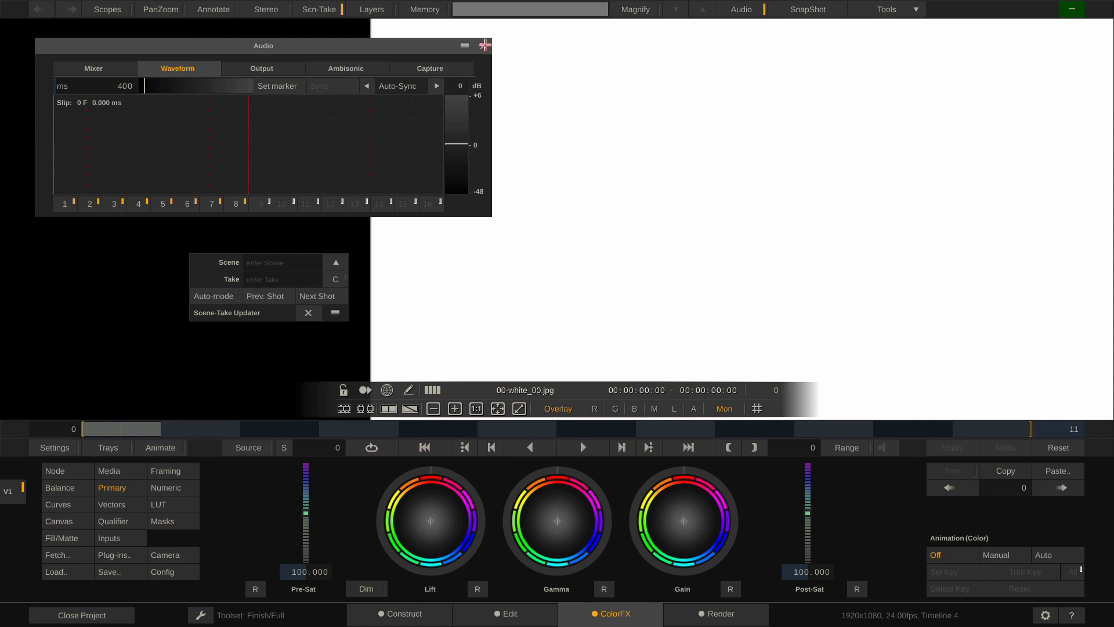
Close the audio window and Scene-Take panel, and fit the picture in the viewer
{"action": "left_click", "coordinate": [485, 46]}
{"action": "left_click", "coordinate": [308, 313]}
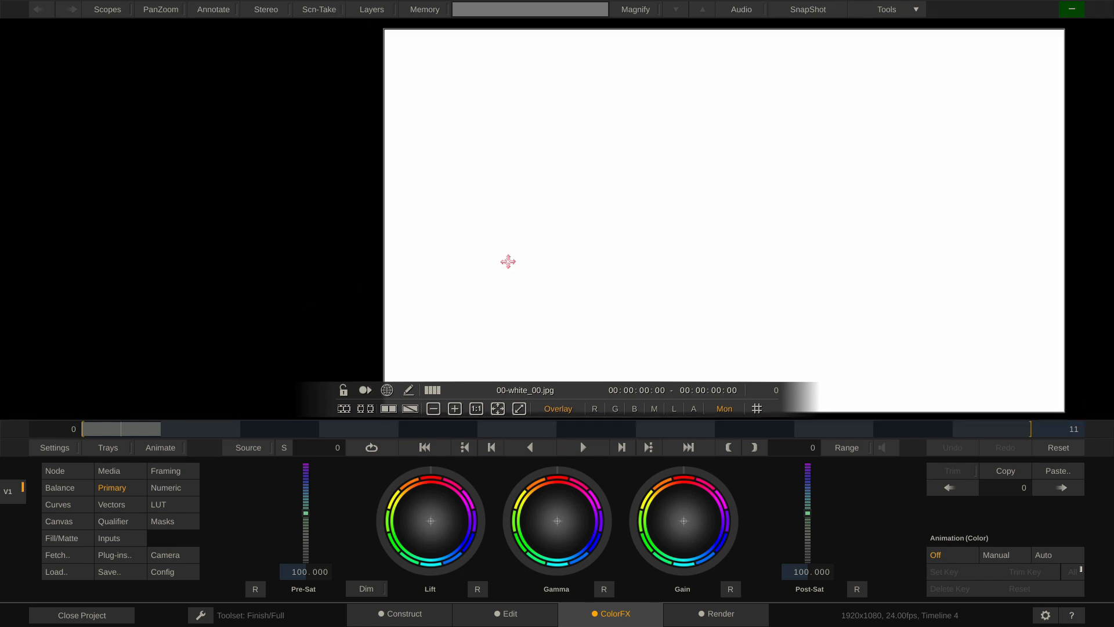
{"action": "scroll", "coordinate": [508, 262], "scroll_direction": "down", "scroll_amount": 2}
{"action": "right_click", "coordinate": [645, 235]}
{"action": "left_click_drag", "start_coordinate": [780, 212], "coordinate": [636, 194]}
Step through the noTC slides to 03_withLTC_00.jpg at frame 5
{"action": "key", "text": "Right"}
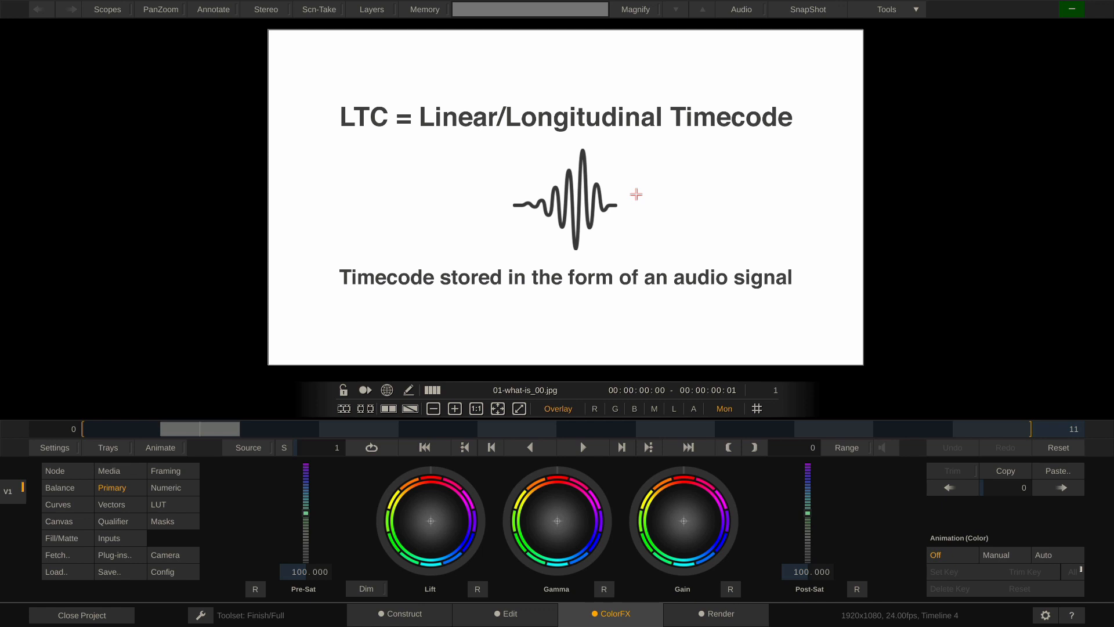
{"action": "key", "text": "Right"}
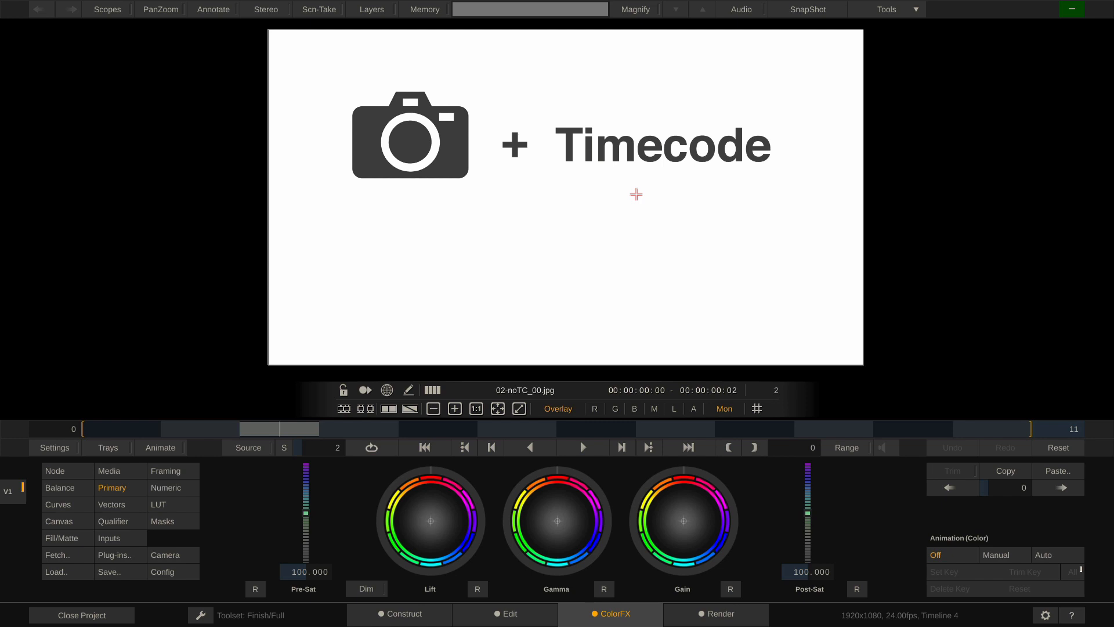
{"action": "key", "text": "Right"}
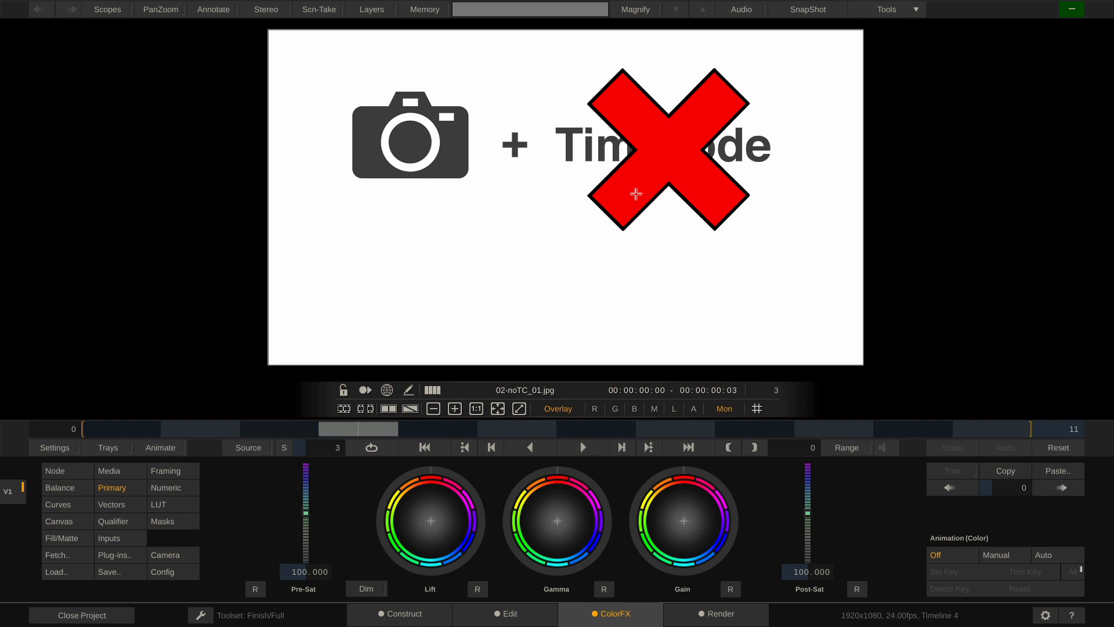
{"action": "key", "text": "Right"}
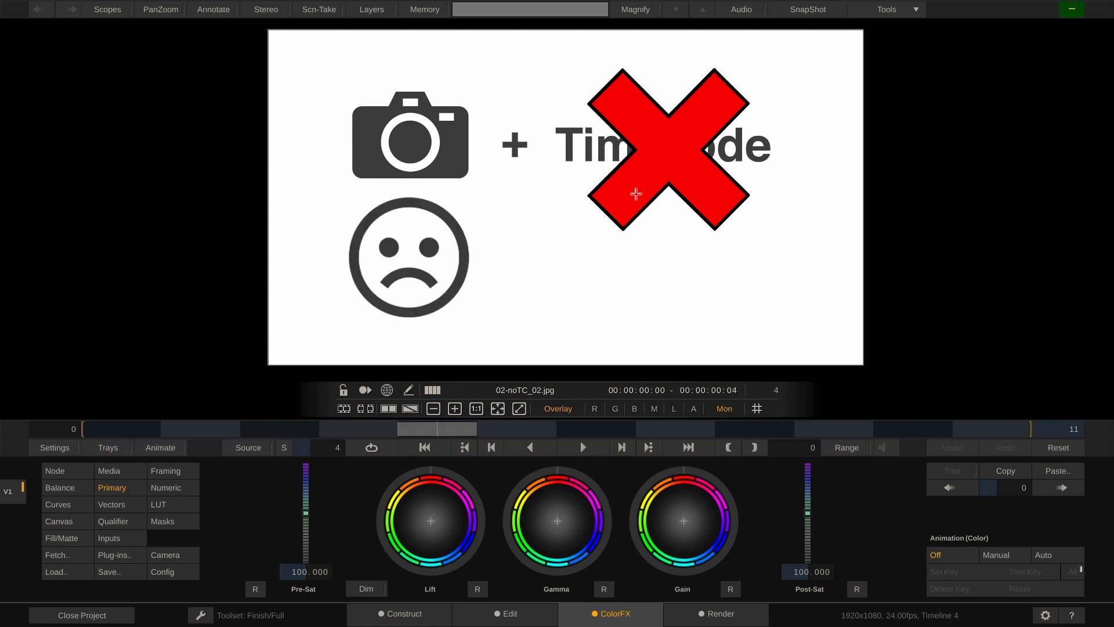
{"action": "key", "text": "Right"}
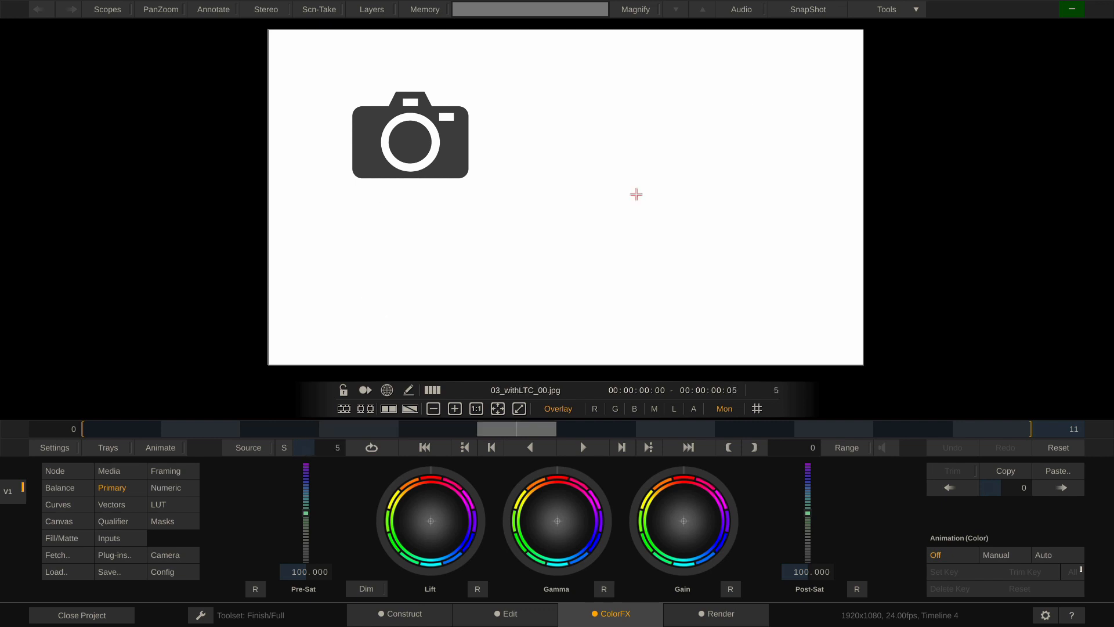
Step through the LTC scenario slides to 06_Scenario3.jpg, then return to the Construct page
{"action": "key", "text": "Right"}
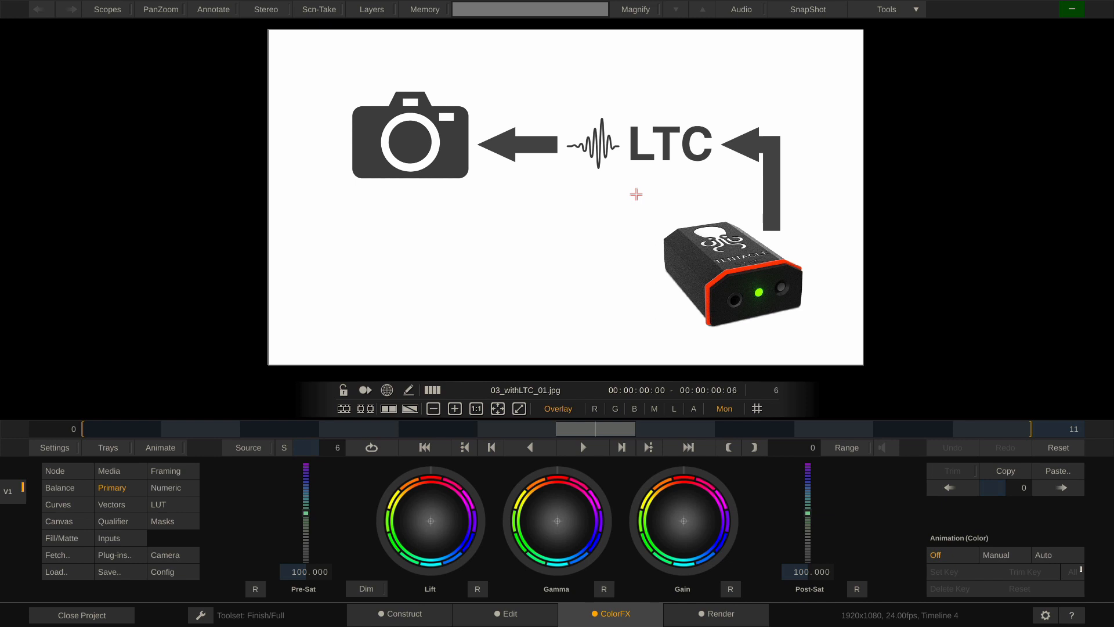
{"action": "key", "text": "Right"}
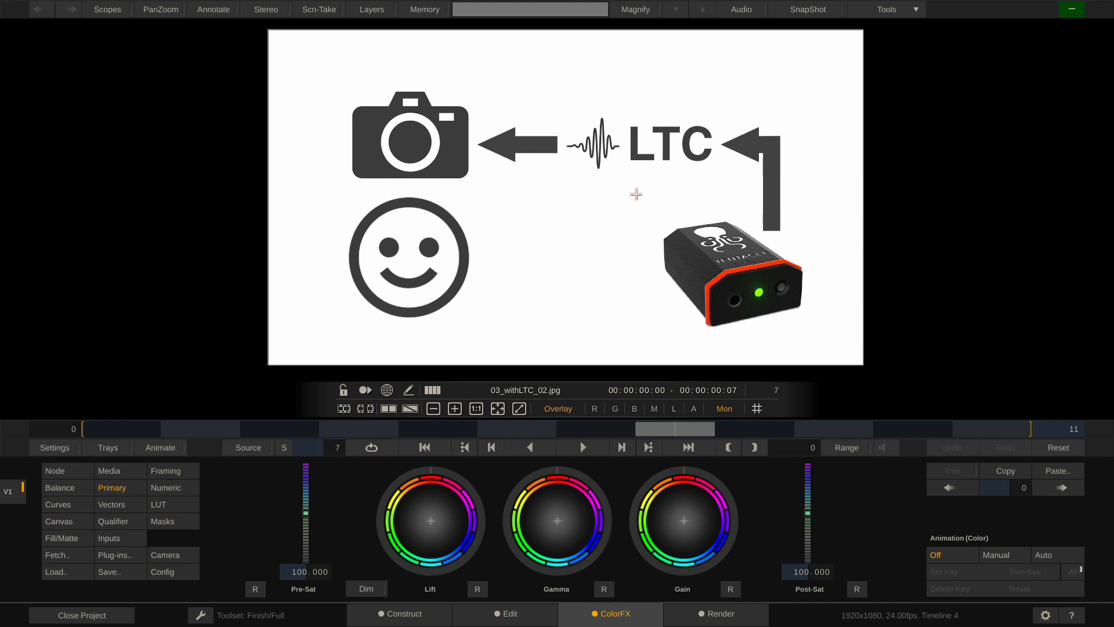
{"action": "key", "text": "Right"}
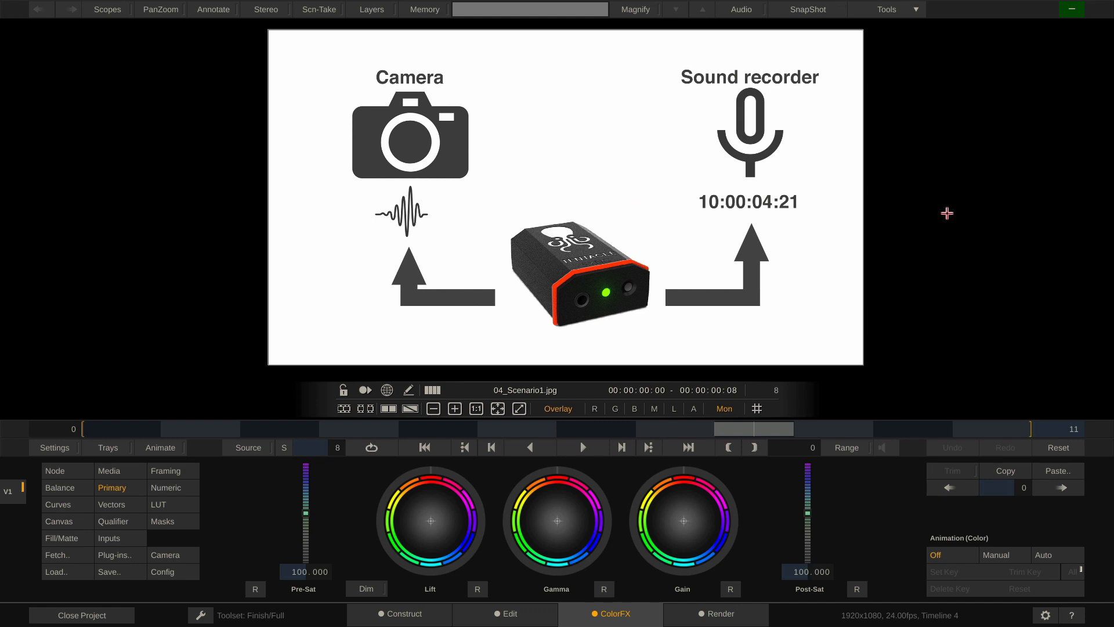
{"action": "key", "text": "Right"}
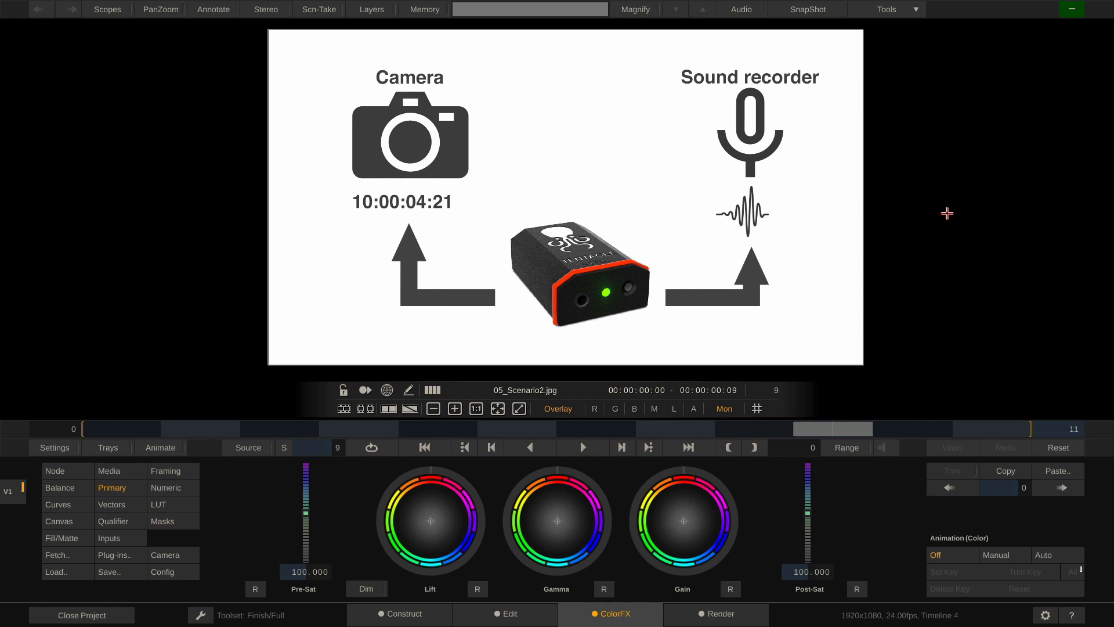
{"action": "key", "text": "Right"}
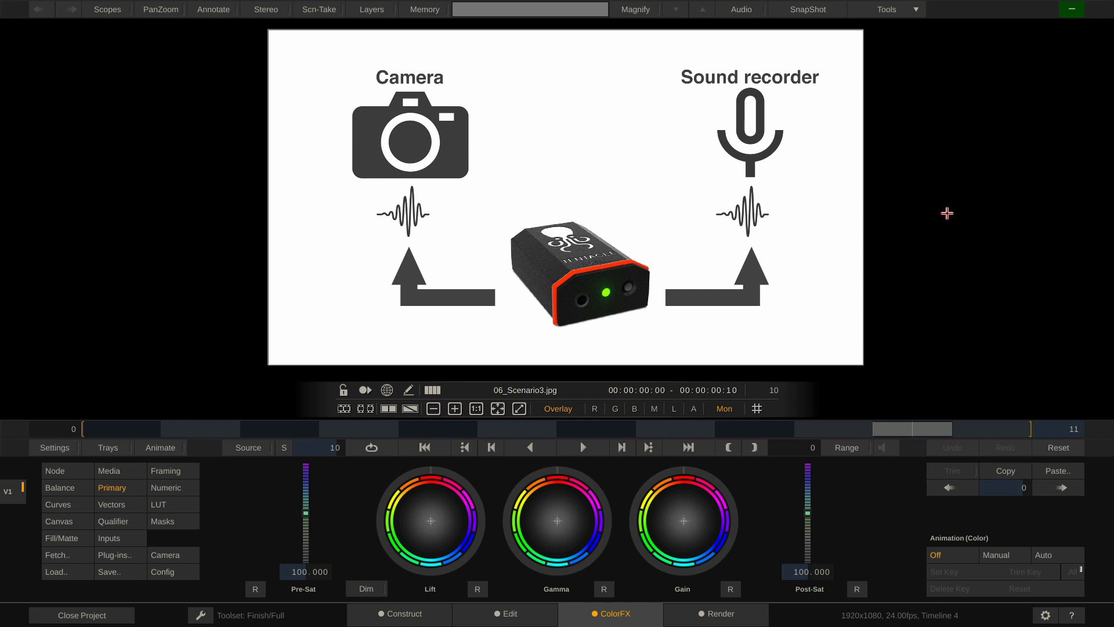
{"action": "key", "text": "Escape"}
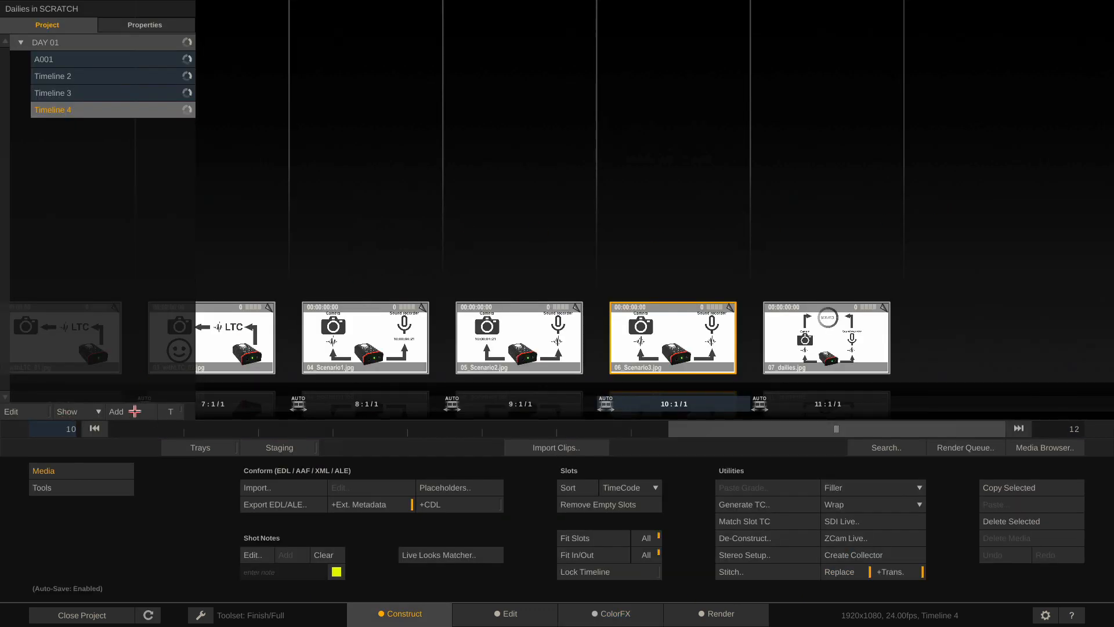
Import the three LTC/LTC/Video/LTC_video clips into Timeline 5 and view A005_C016_1213PG's metadata
{"action": "left_click", "coordinate": [562, 446]}
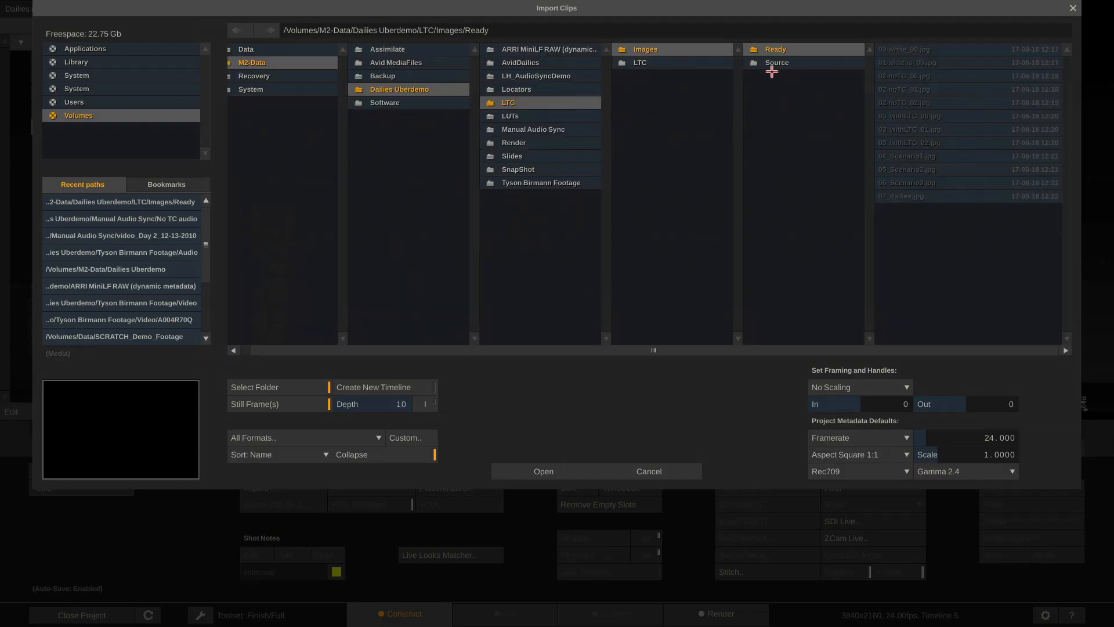
{"action": "left_click", "coordinate": [676, 65]}
{"action": "left_click", "coordinate": [830, 62]}
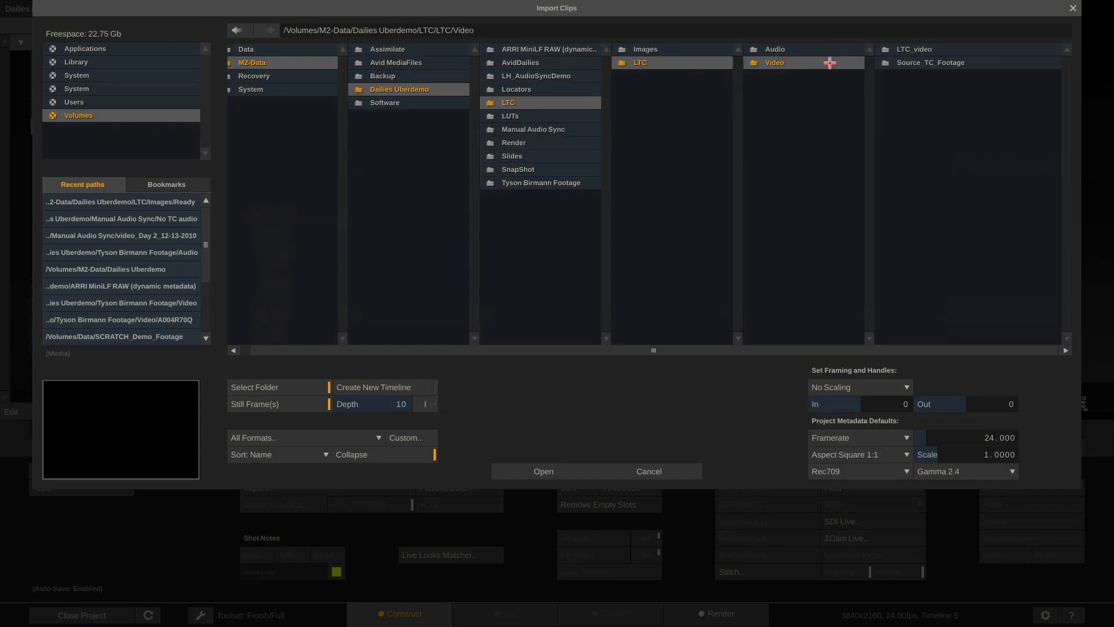
{"action": "left_click", "coordinate": [935, 49]}
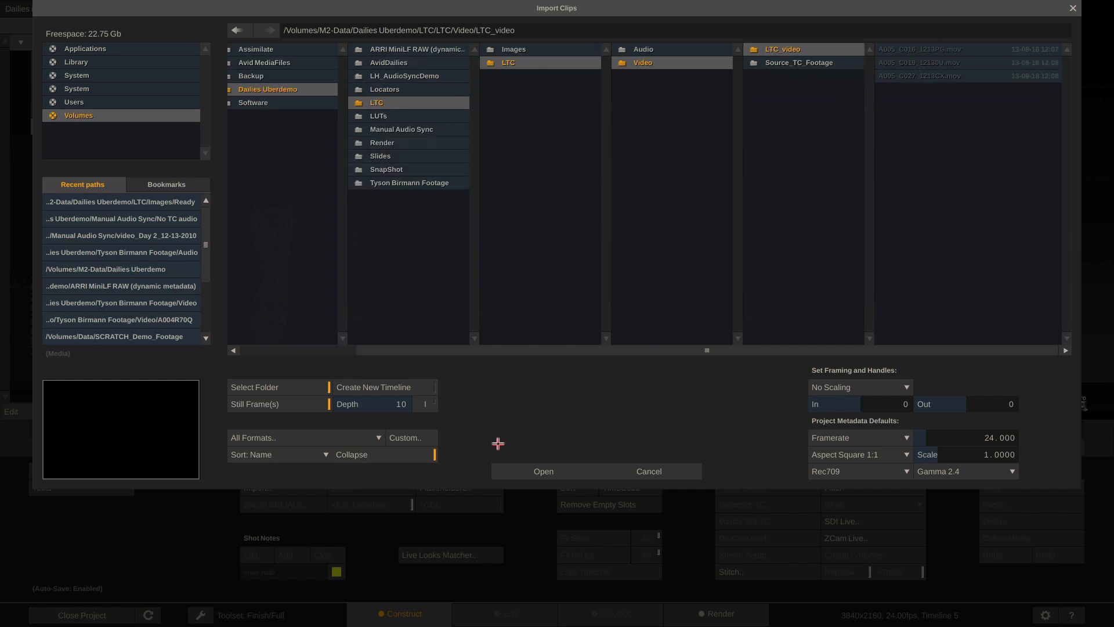
{"action": "left_click", "coordinate": [526, 471]}
{"action": "left_click", "coordinate": [305, 327]}
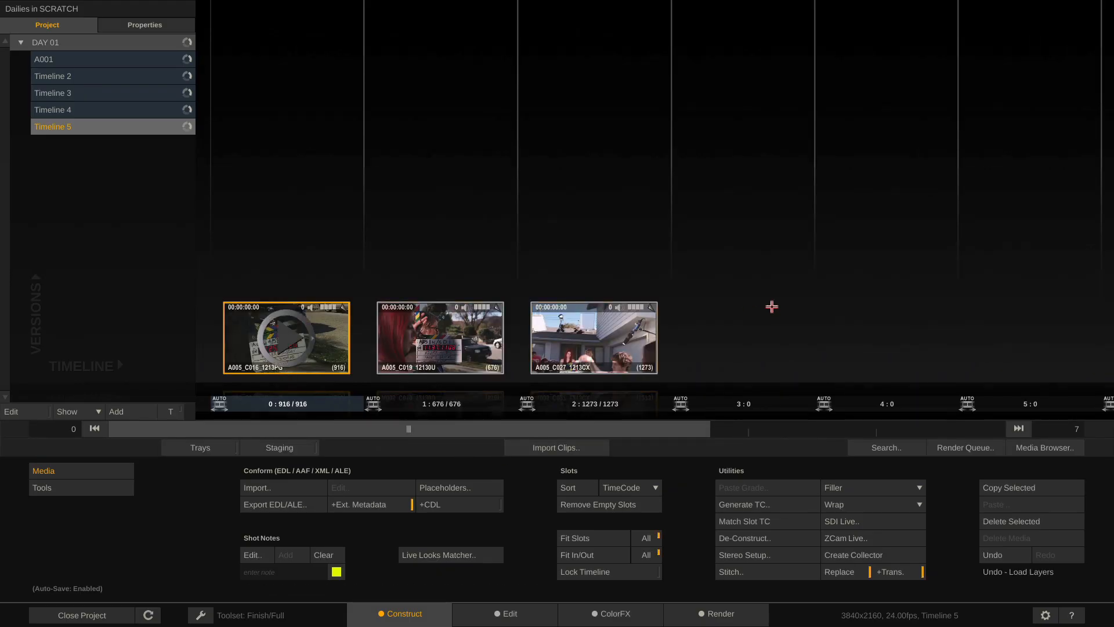
{"action": "mouse_move", "coordinate": [1018, 240]}
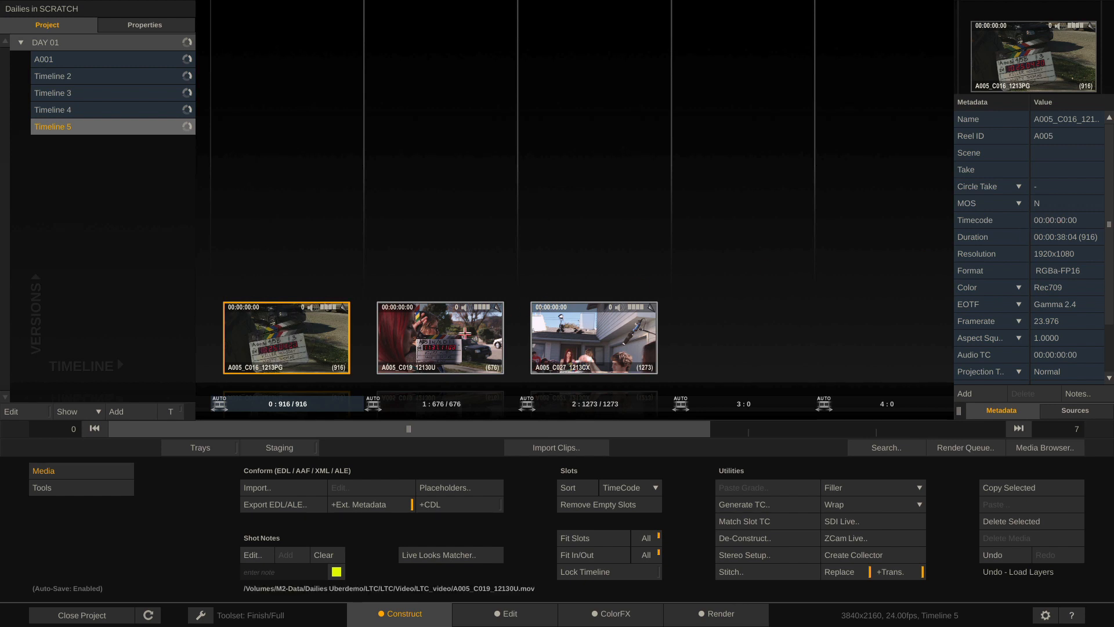
Check the A005_C019_12130U and A005_C027_1213CX metadata, then select all three clips in the Media Browser
{"action": "left_click", "coordinate": [464, 333]}
{"action": "left_click", "coordinate": [608, 338]}
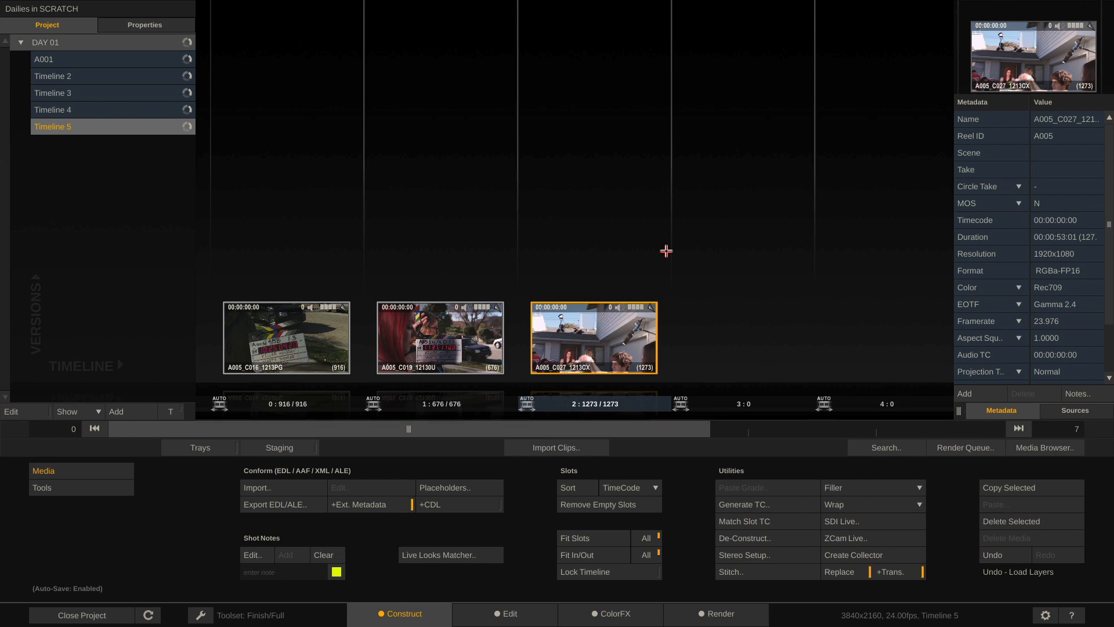
{"action": "key", "text": "ctrl+a"}
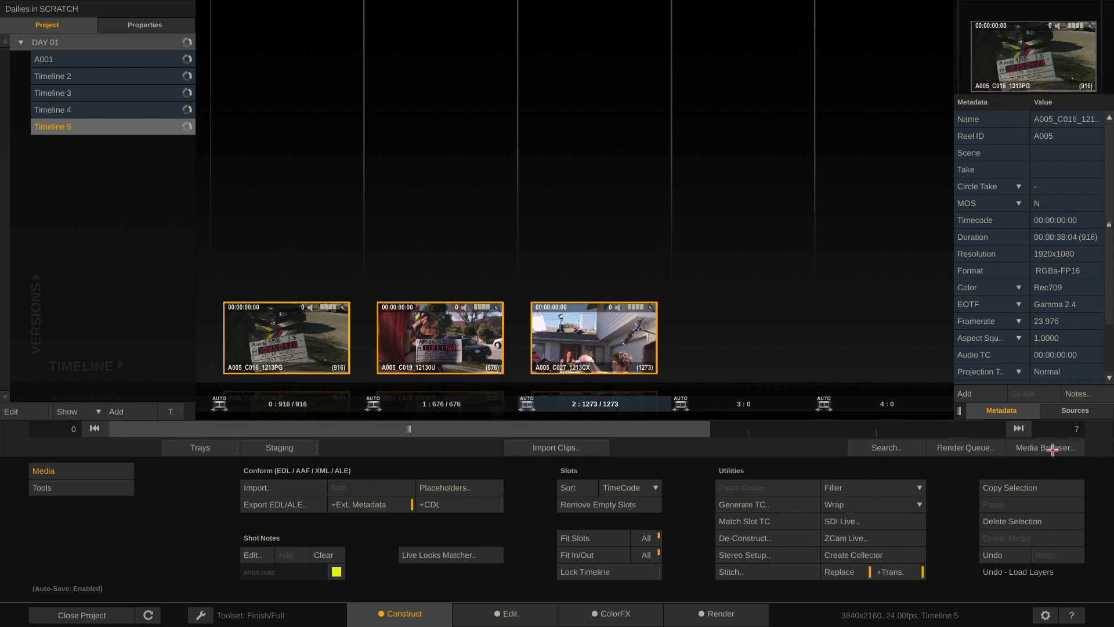
{"action": "left_click", "coordinate": [1052, 448]}
Read LTC from the clips' audio, giving timecodes 10:25:04:21, 11:37:11:07 and 12:14:30:06
{"action": "left_click", "coordinate": [92, 32]}
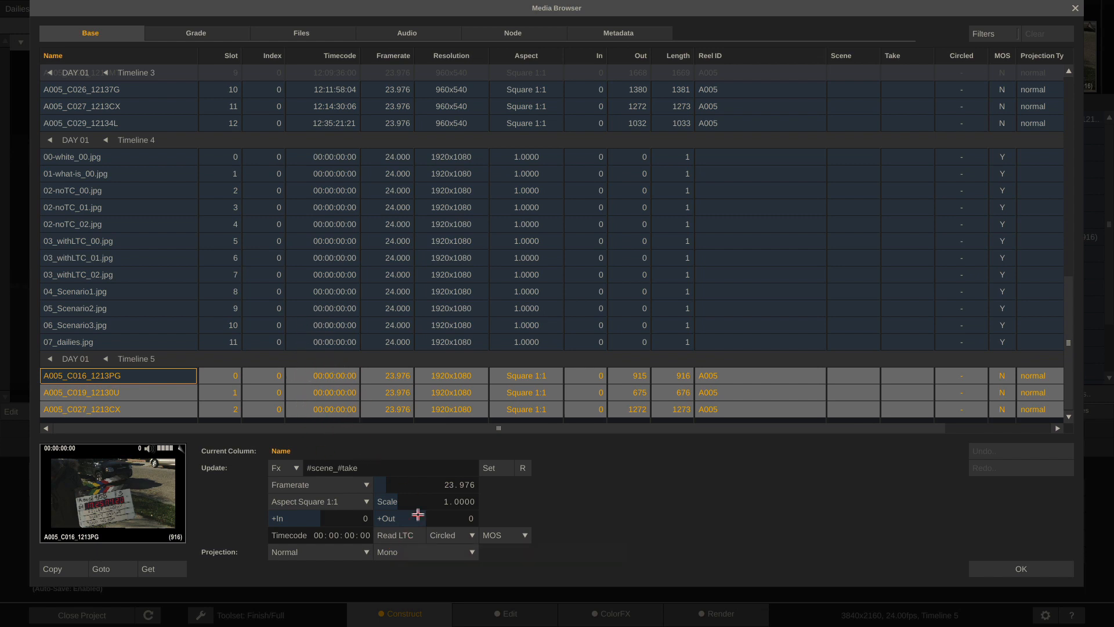
{"action": "left_click", "coordinate": [397, 535]}
{"action": "left_click", "coordinate": [1021, 568]}
Play A005_C027_1213CX on the Edit page with a taller audio track, then return to Construct
{"action": "left_click", "coordinate": [503, 614]}
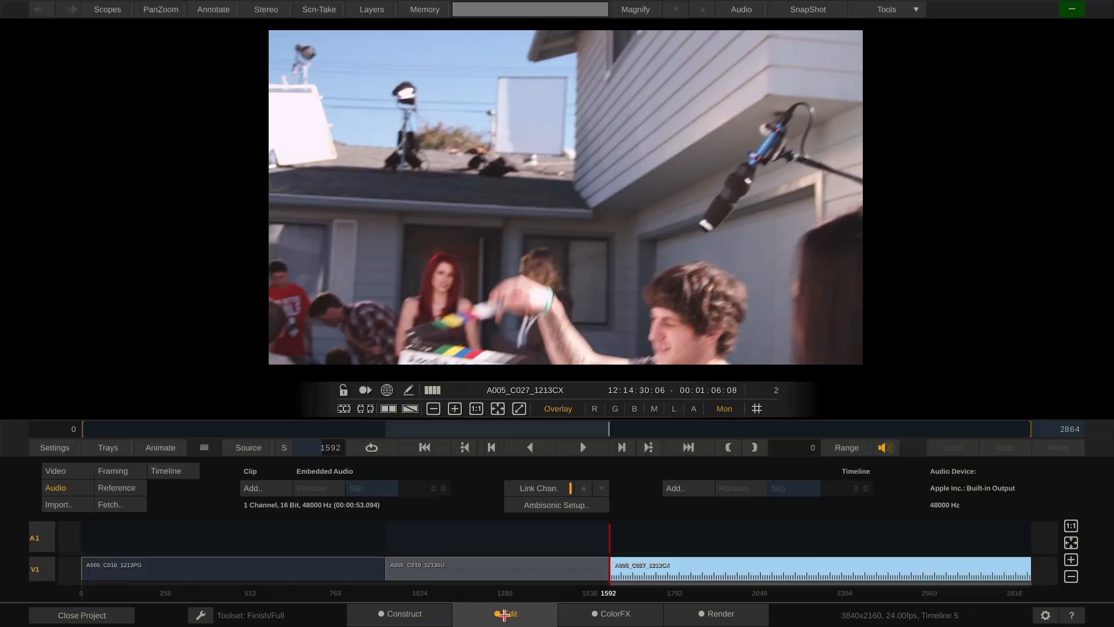
{"action": "left_click_drag", "start_coordinate": [207, 448], "coordinate": [216, 285]}
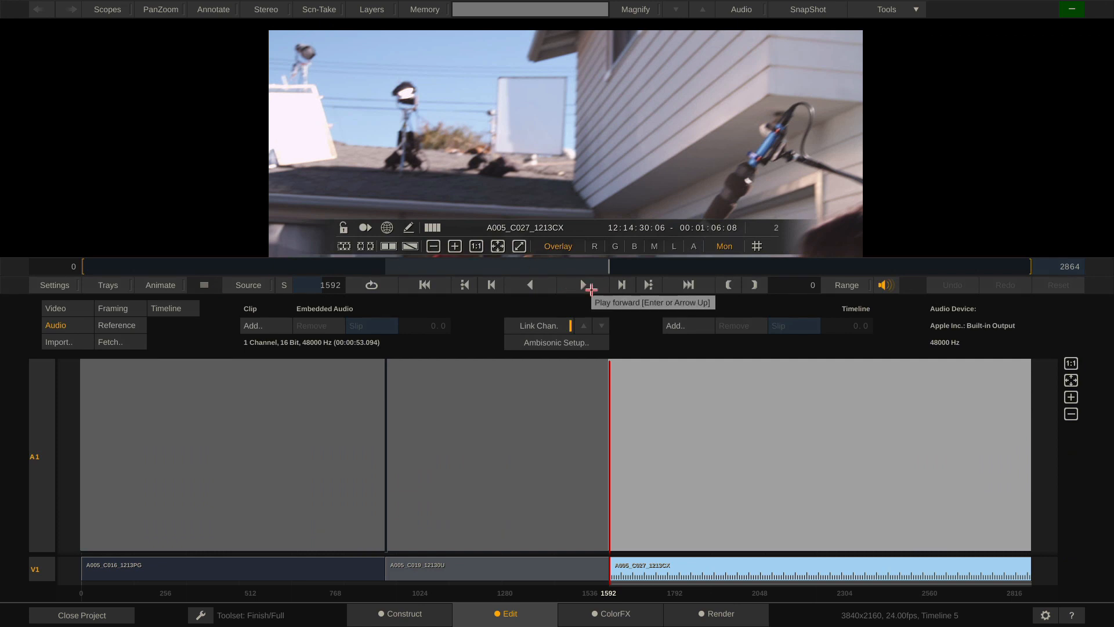
{"action": "left_click", "coordinate": [583, 285]}
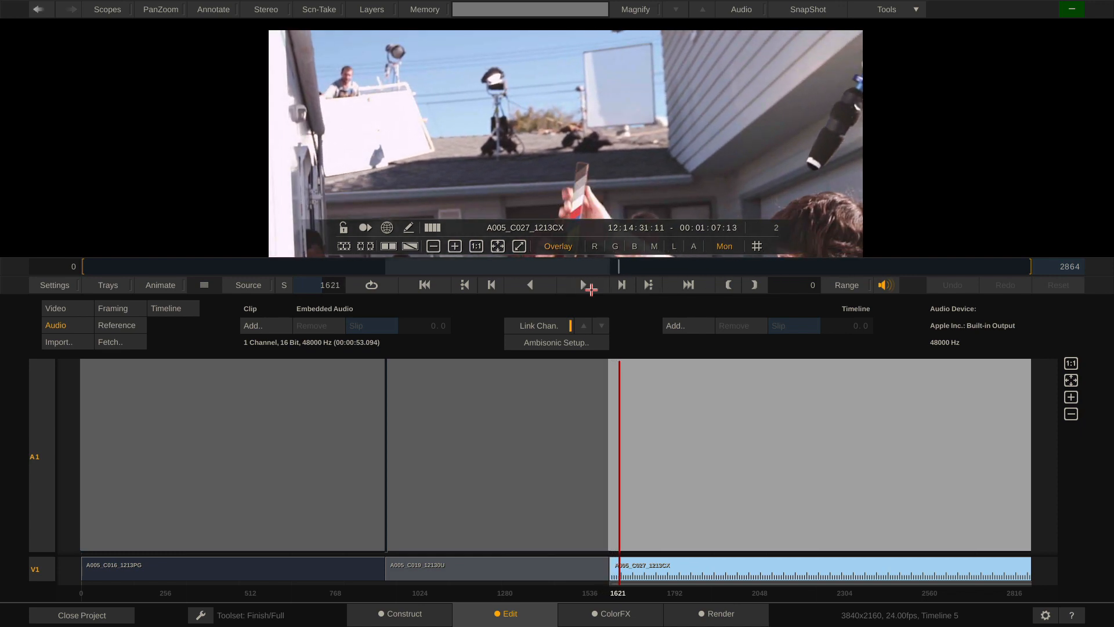
{"action": "left_click", "coordinate": [401, 614]}
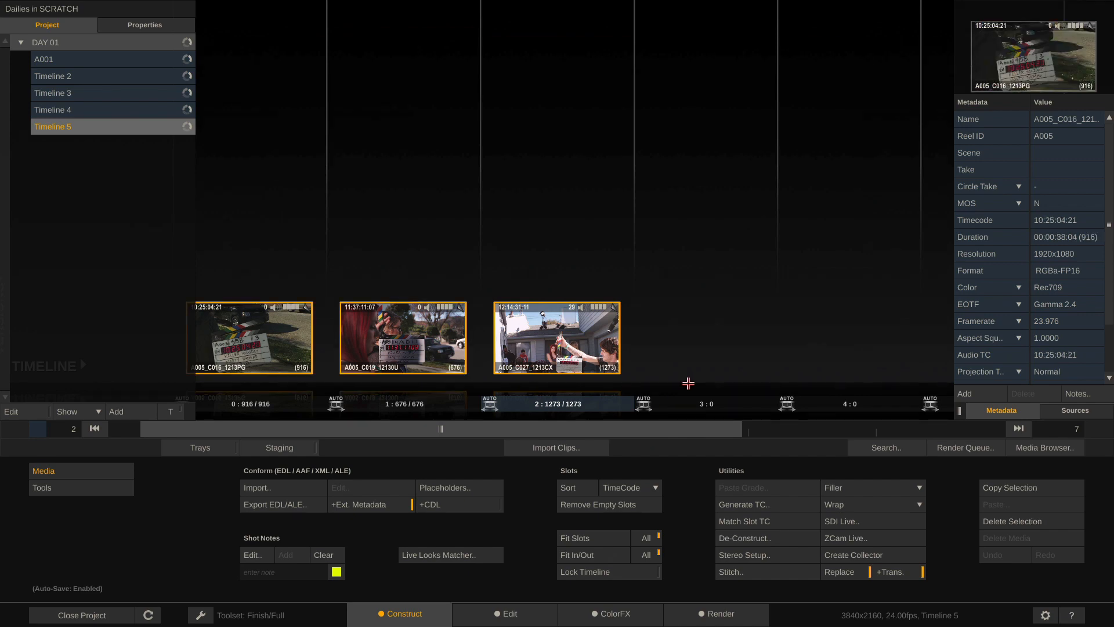
Match the LTC/LTC/Audio/Source_Audio WAVs to the three clips, giving scenes 4-5B, 4-5D, 4-5E and takes 3, 1, 6
{"action": "left_click", "coordinate": [1059, 450]}
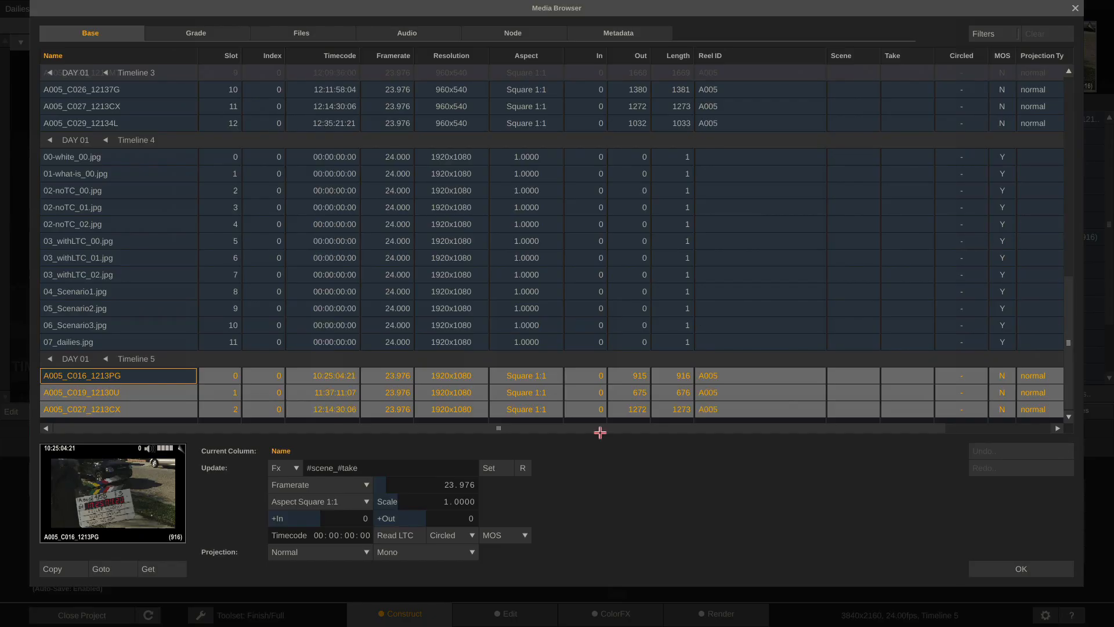
{"action": "left_click", "coordinate": [421, 34]}
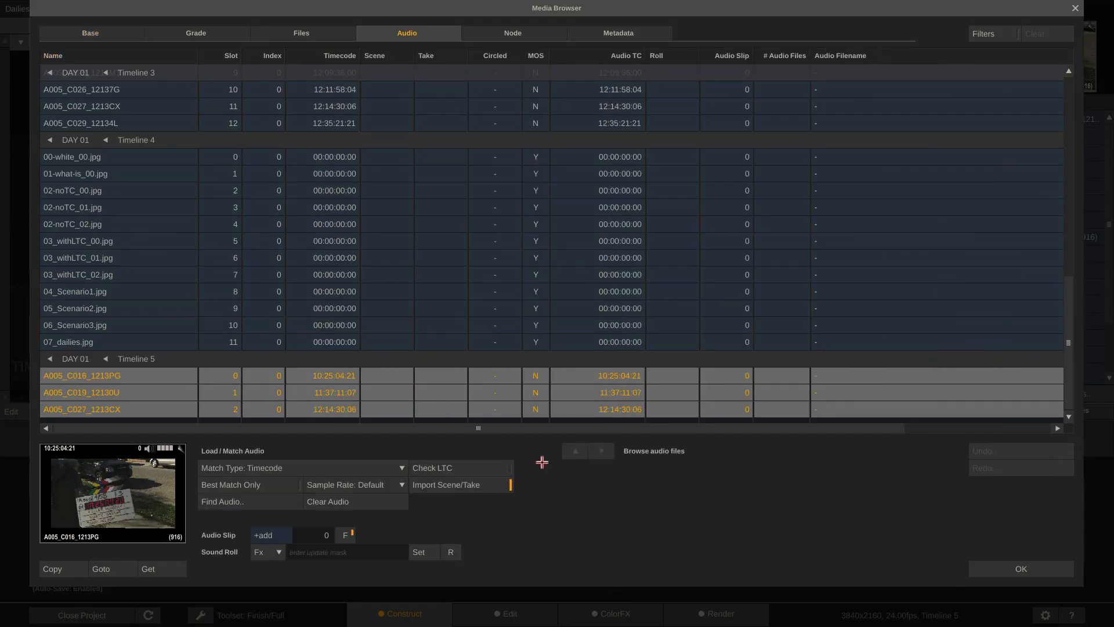
{"action": "left_click", "coordinate": [232, 498]}
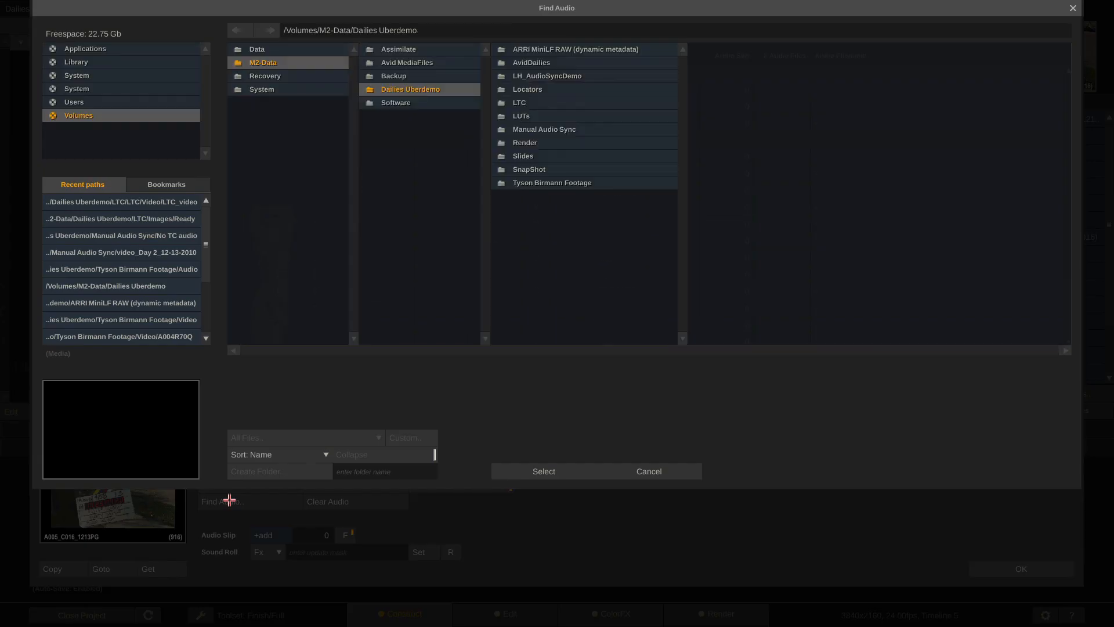
{"action": "left_click", "coordinate": [558, 108]}
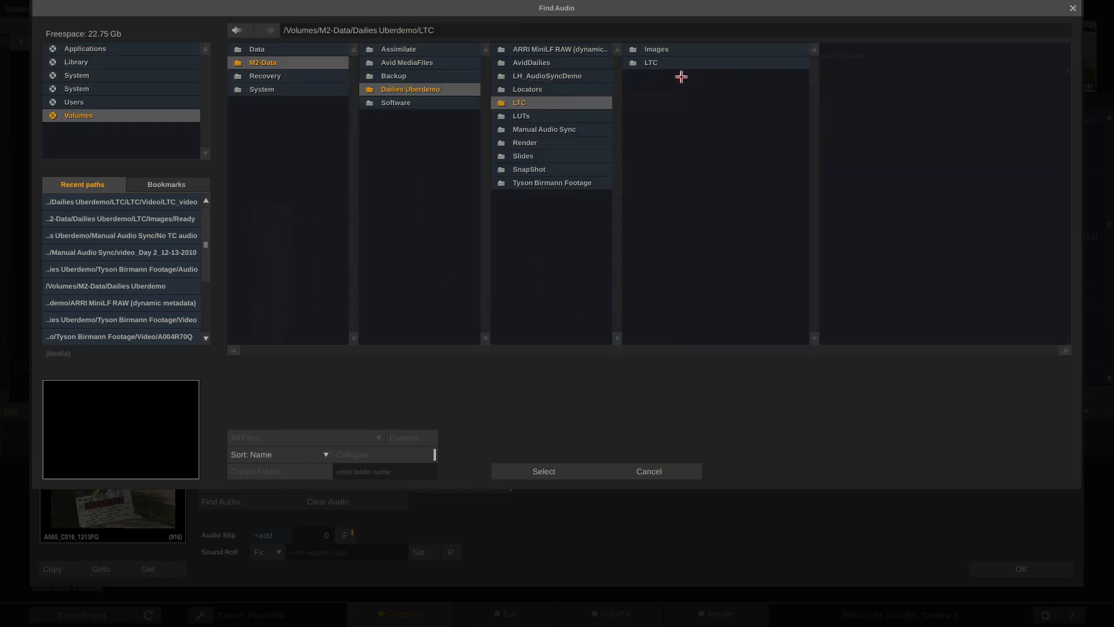
{"action": "left_click", "coordinate": [690, 65]}
{"action": "left_click", "coordinate": [840, 46]}
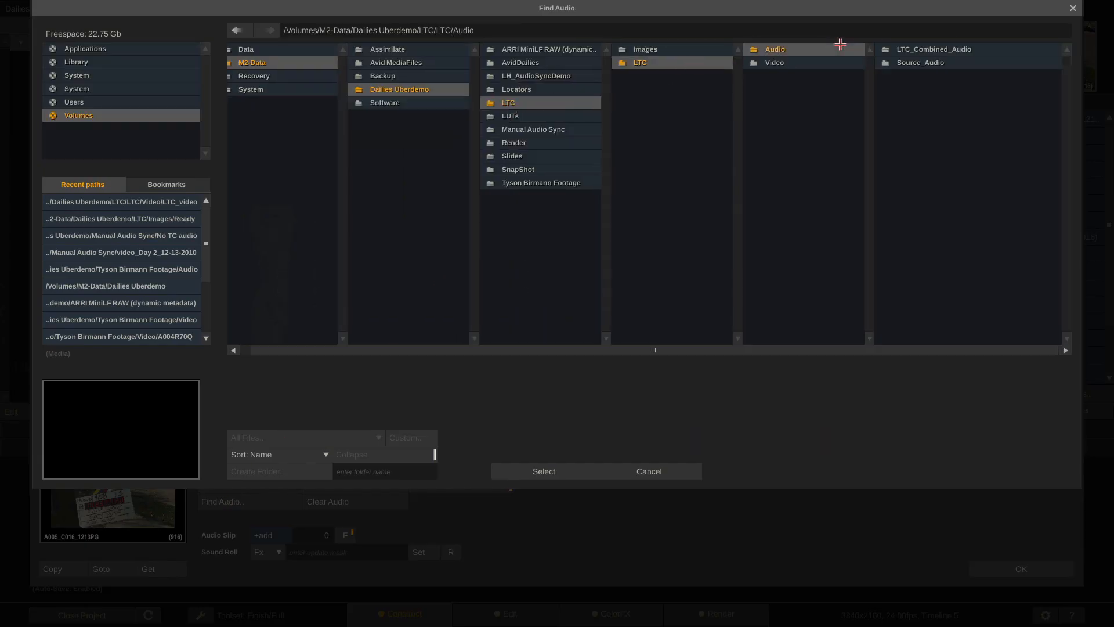
{"action": "left_click", "coordinate": [968, 66]}
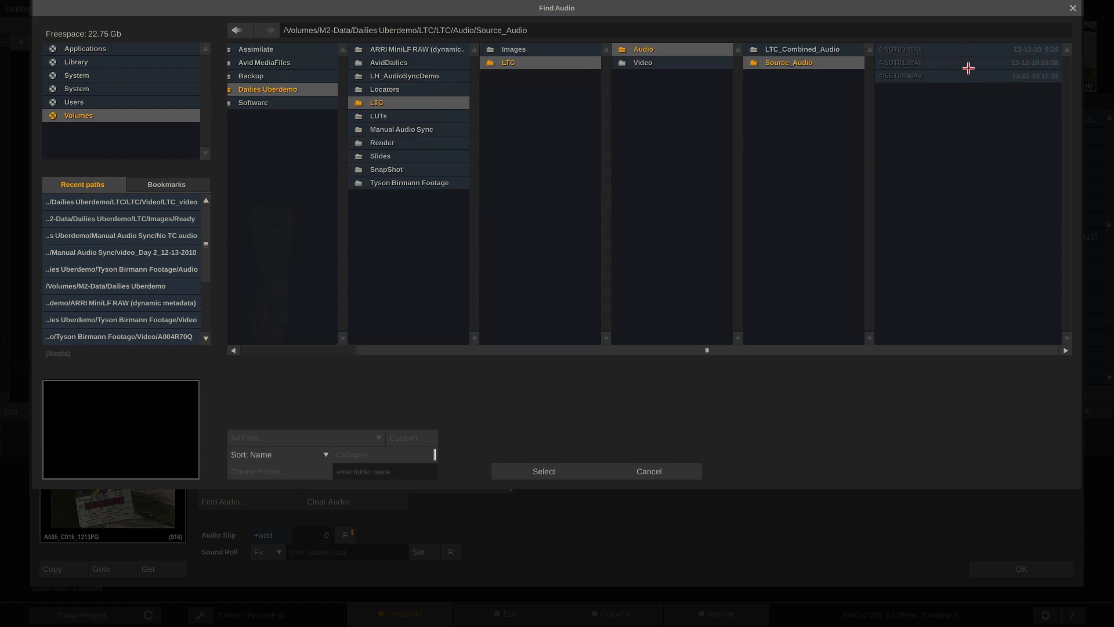
{"action": "left_click", "coordinate": [533, 472]}
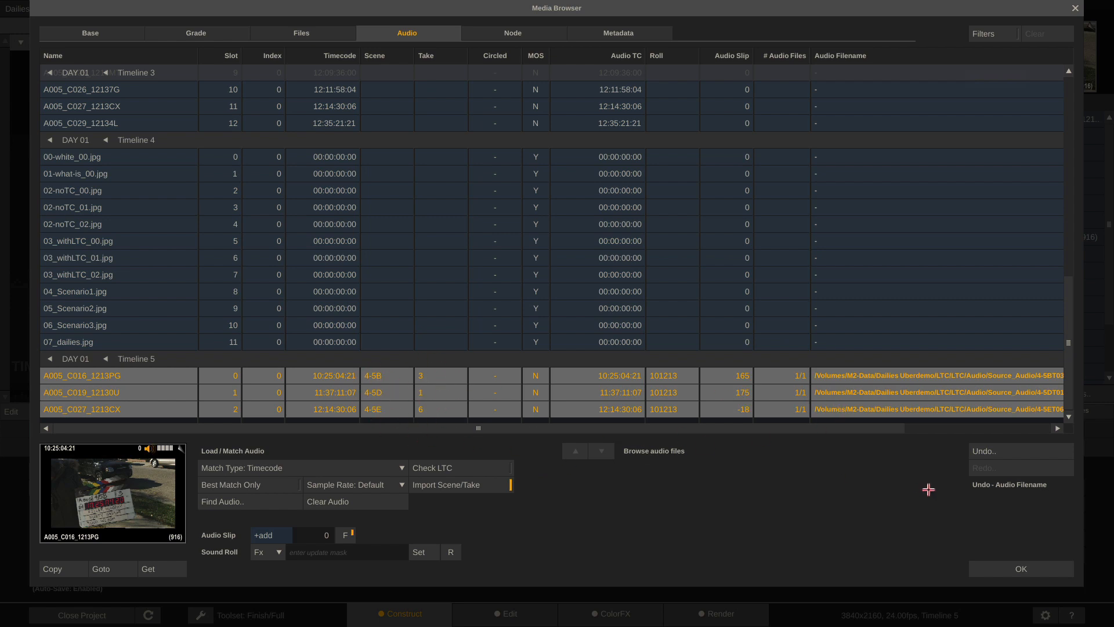
{"action": "left_click", "coordinate": [1011, 568]}
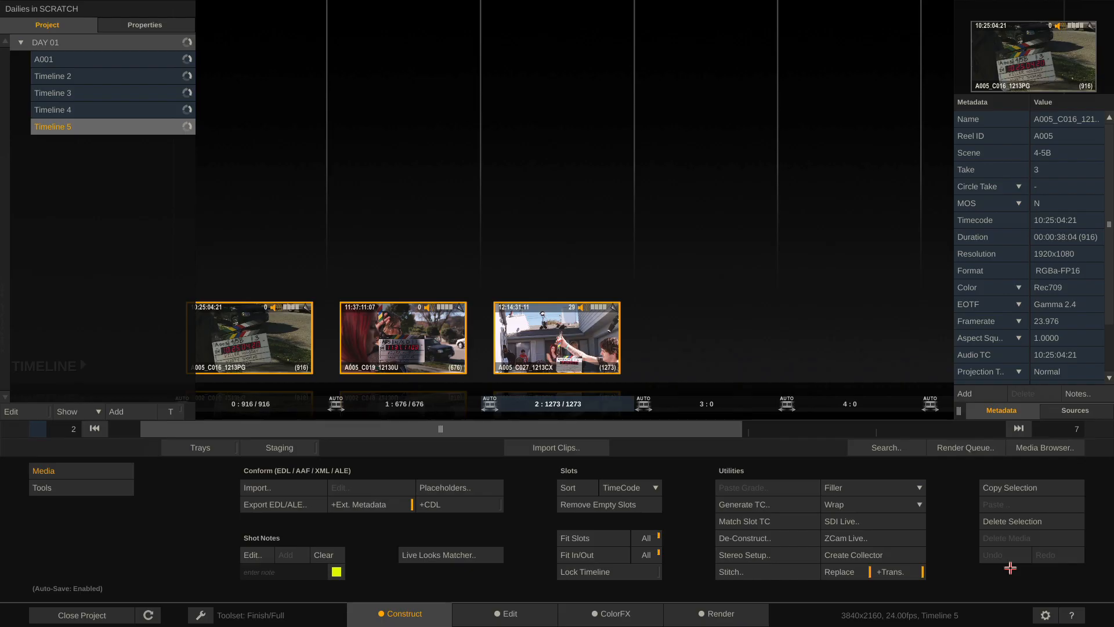
Scrub A005_C019_12130U to its slate clap and bring up the audio waveform view beside the picture
{"action": "left_click", "coordinate": [507, 614]}
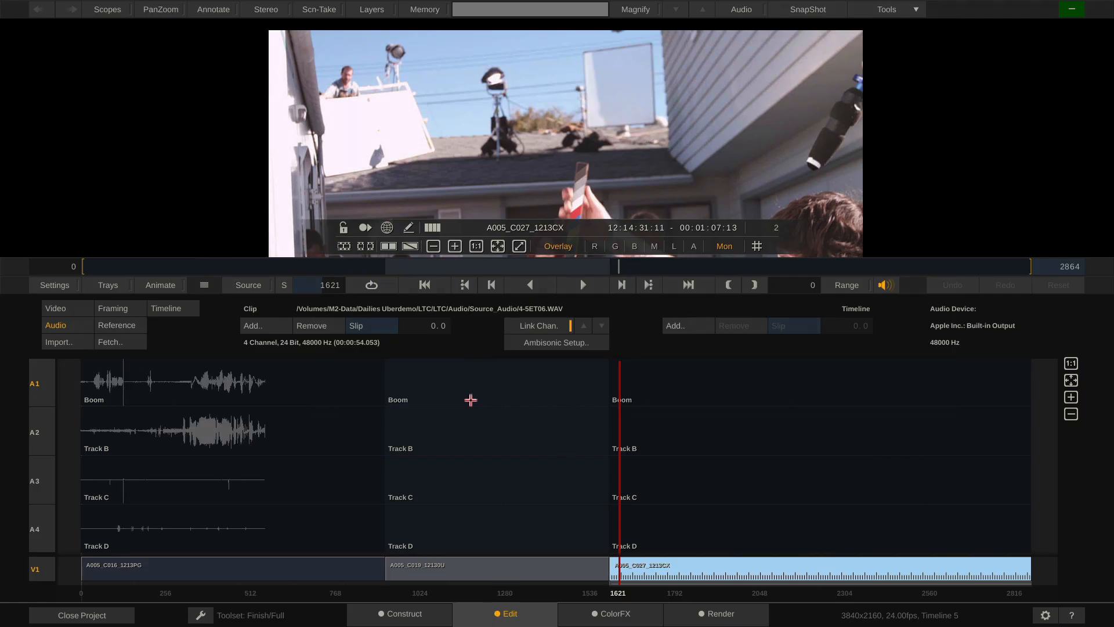
{"action": "left_click", "coordinate": [423, 270]}
{"action": "left_click_drag", "start_coordinate": [423, 269], "coordinate": [437, 272]}
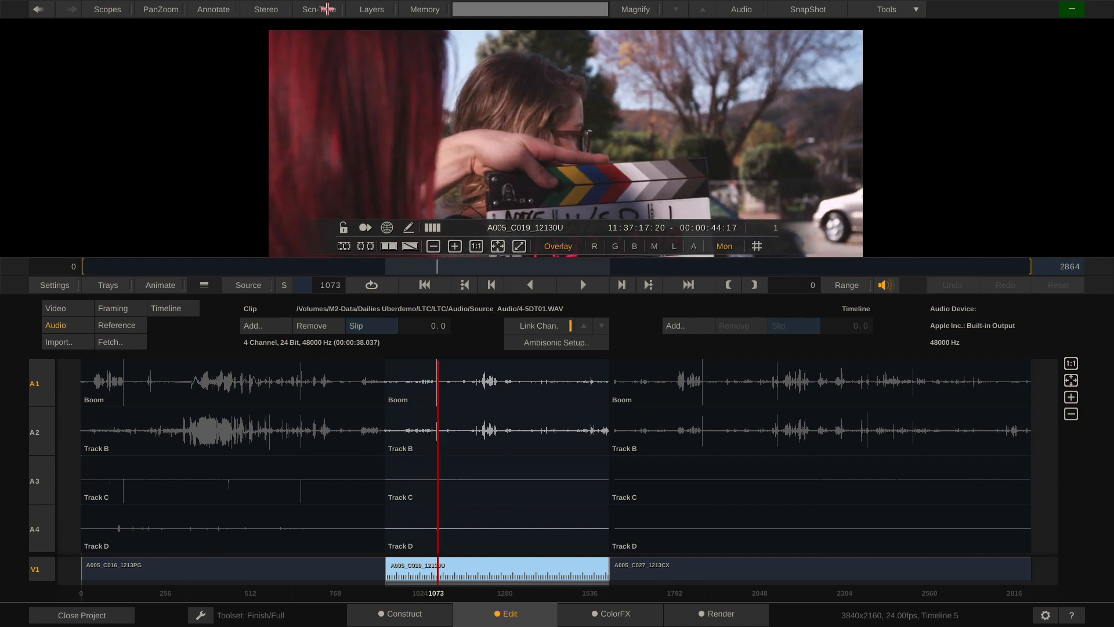
{"action": "left_click", "coordinate": [744, 8]}
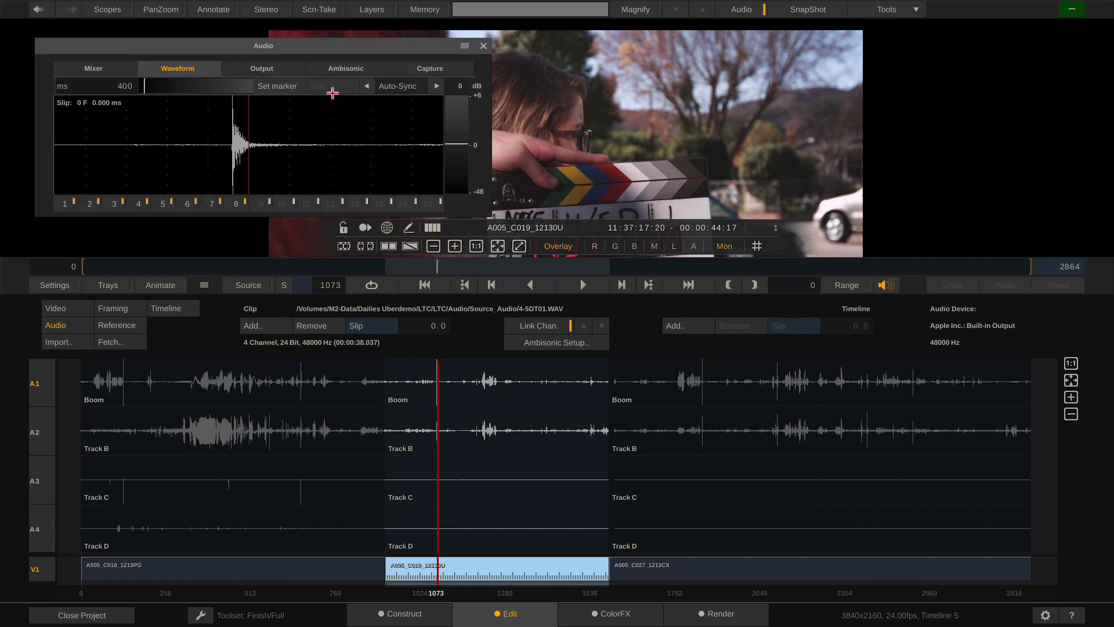
{"action": "left_click_drag", "start_coordinate": [339, 45], "coordinate": [305, 45]}
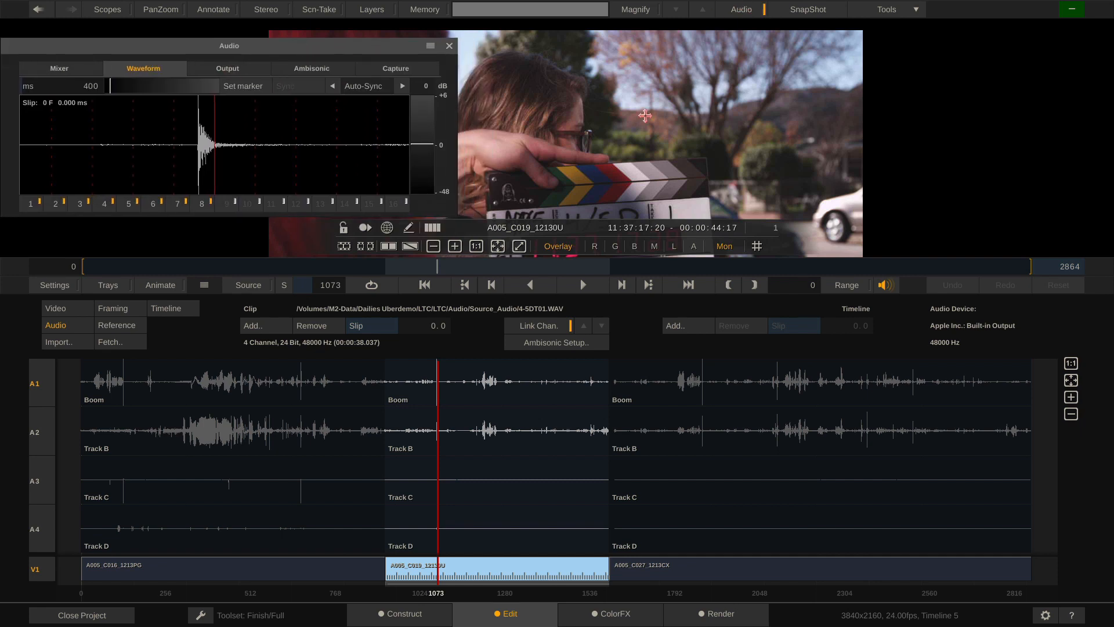
{"action": "left_click_drag", "start_coordinate": [611, 164], "coordinate": [818, 134]}
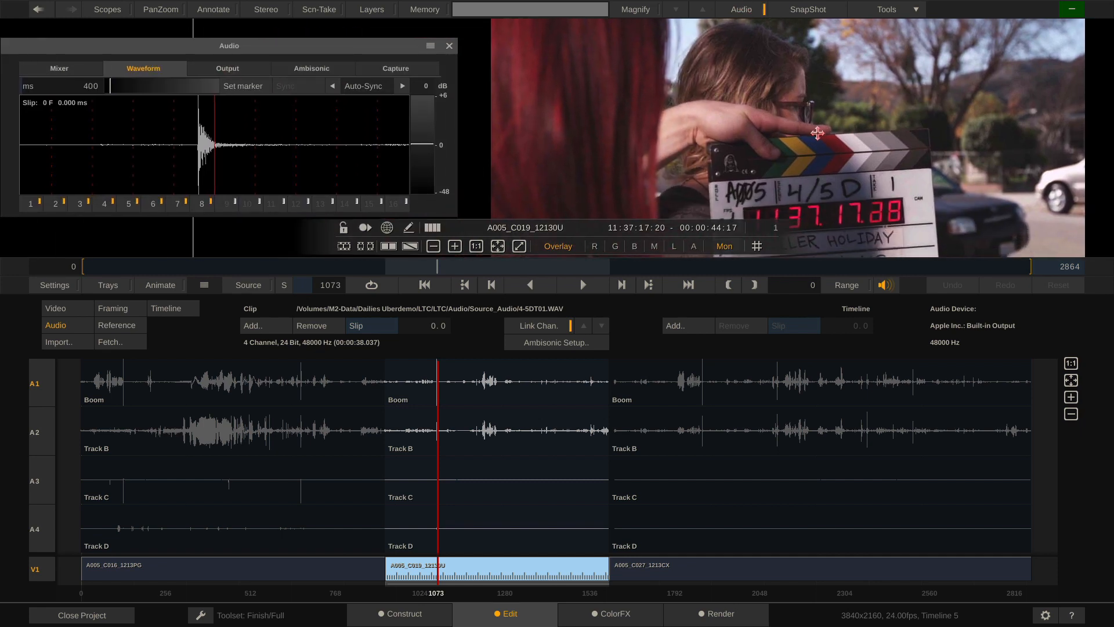
Slip C019's sound −0.5 frames so the clap meets the marker, then return to Construct
{"action": "key", "text": "Left"}
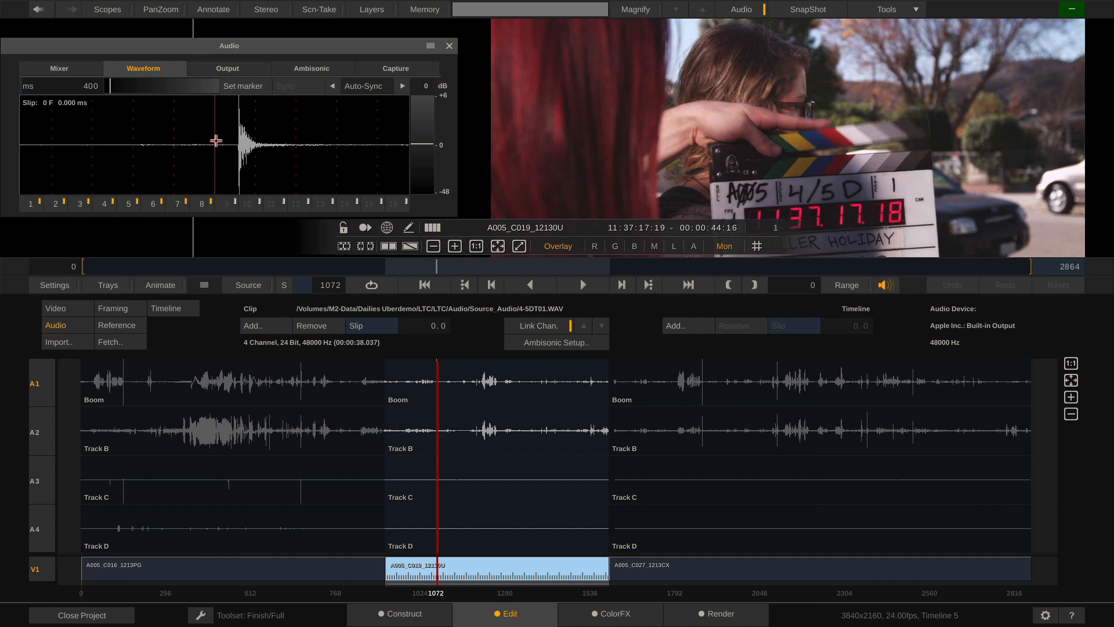
{"action": "key", "text": "Right"}
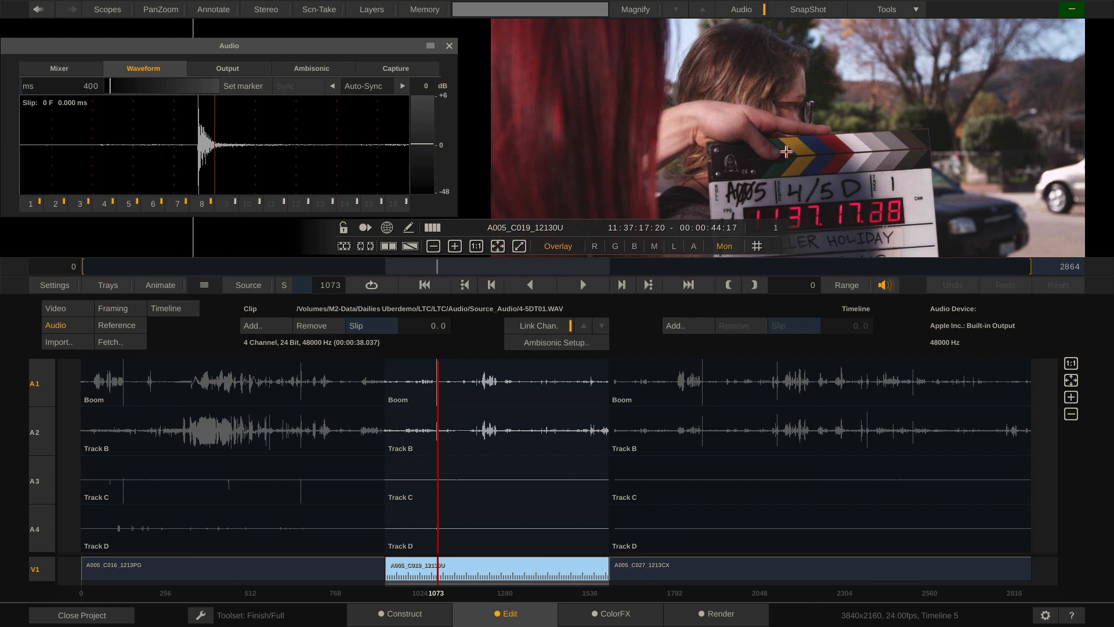
{"action": "left_click_drag", "start_coordinate": [199, 151], "coordinate": [212, 152]}
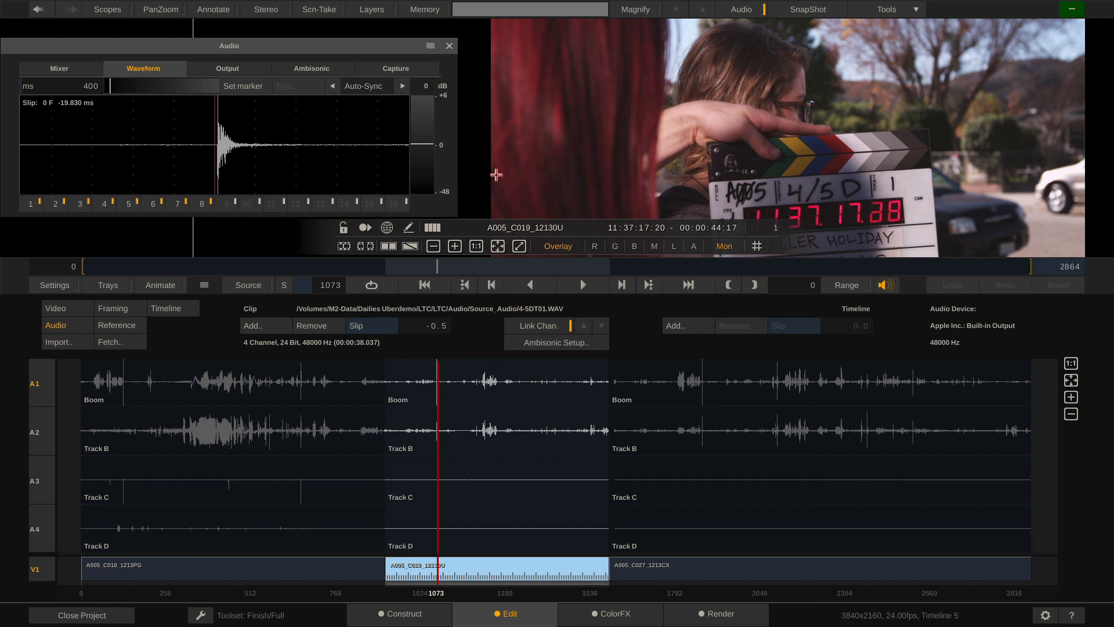
{"action": "left_click", "coordinate": [450, 45]}
{"action": "left_click", "coordinate": [401, 613]}
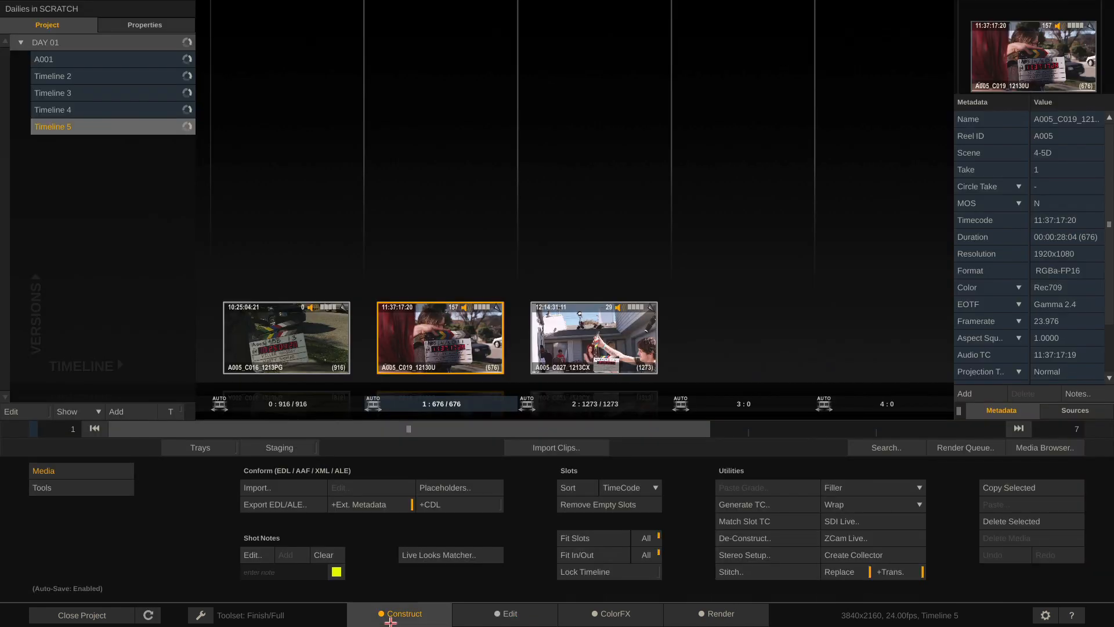
Import the three Source_TC_Footage clips into Timeline 6 and select them all
{"action": "left_click", "coordinate": [539, 445]}
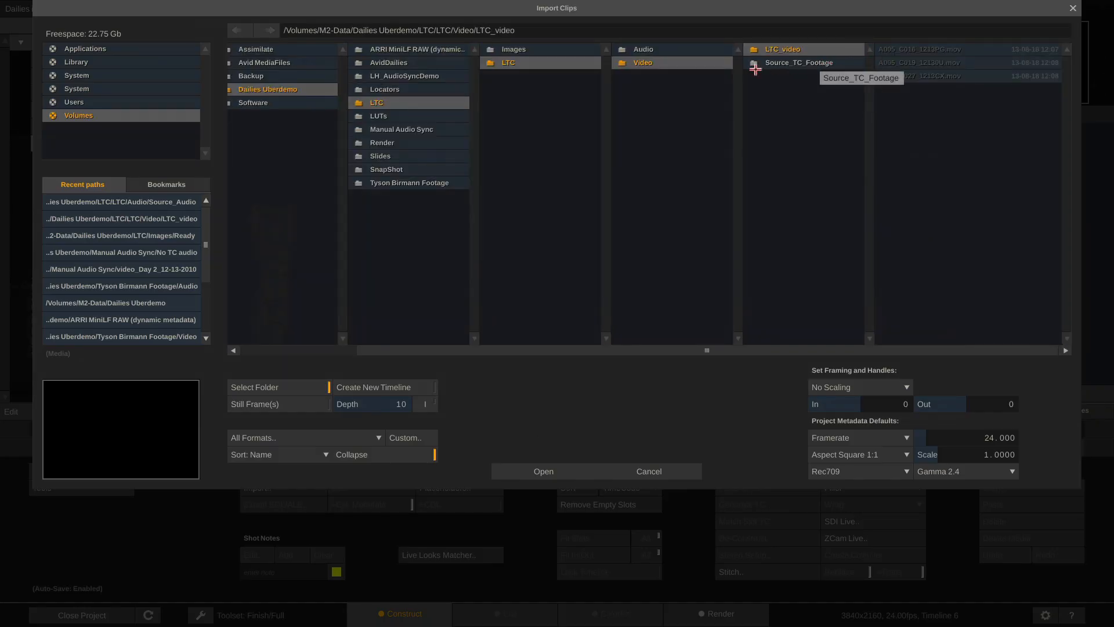
{"action": "left_click", "coordinate": [827, 63]}
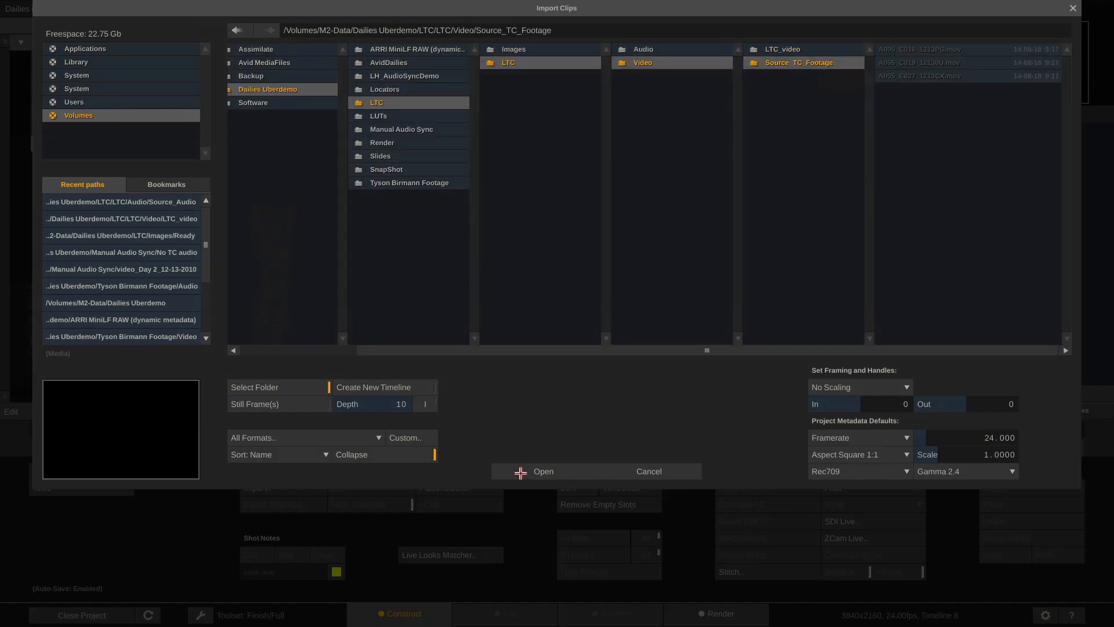
{"action": "left_click", "coordinate": [518, 471]}
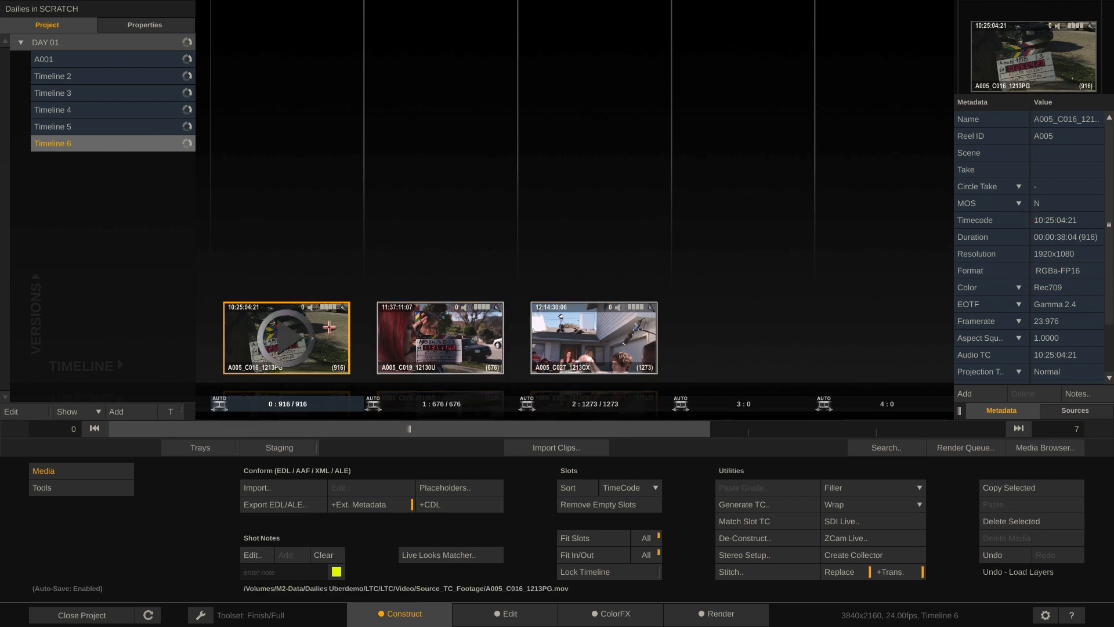
{"action": "left_click", "coordinate": [452, 328]}
{"action": "key", "text": "ctrl+a"}
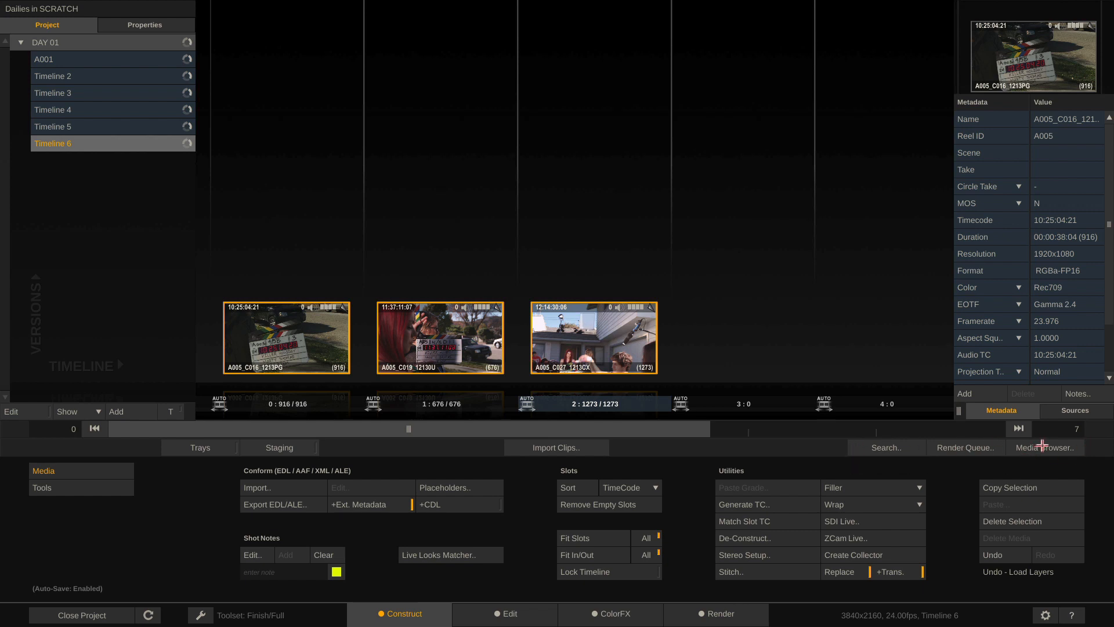
With Check LTC on, match Timeline 6's clips to the LTC/Audio/LTC_Combined_Audio WAVs, then view the Edit page
{"action": "left_click", "coordinate": [1042, 445]}
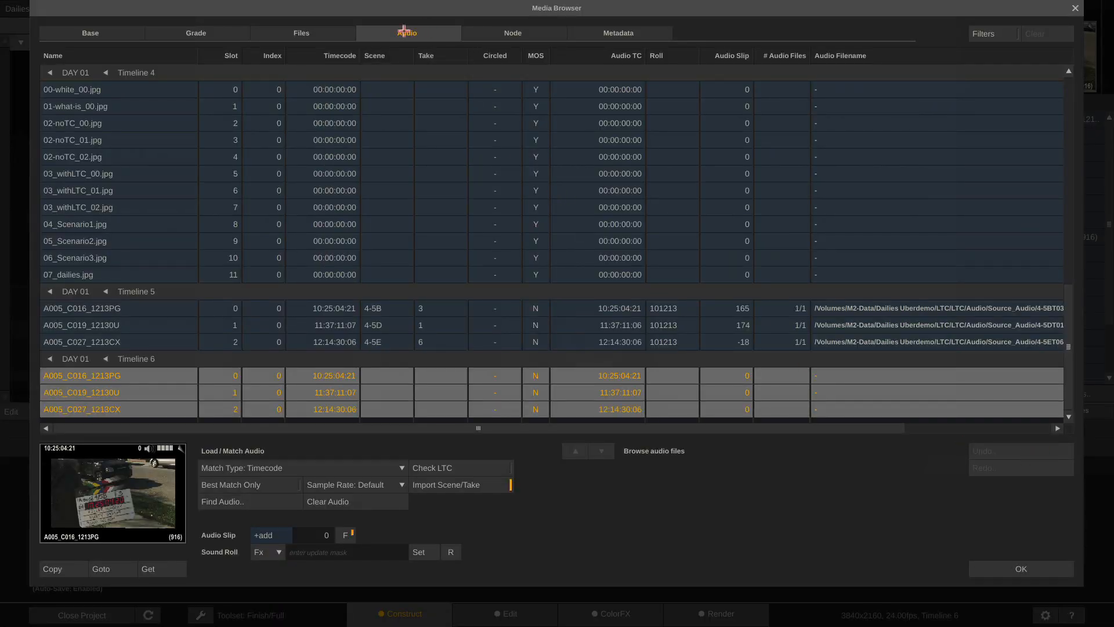
{"action": "left_click", "coordinate": [477, 467]}
{"action": "left_click", "coordinate": [257, 504]}
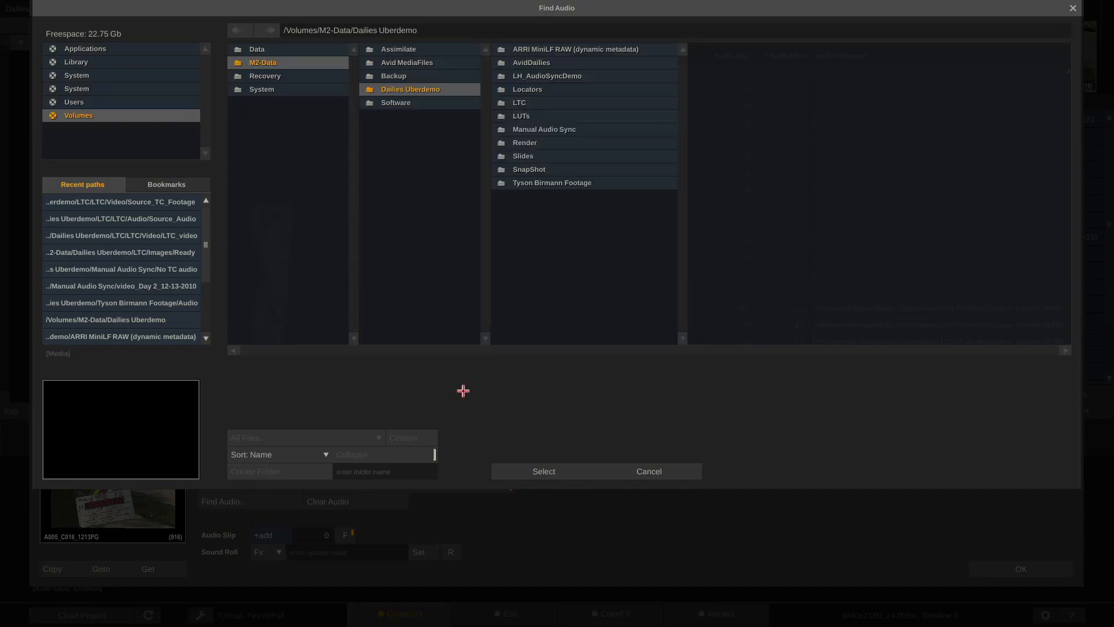
{"action": "left_click", "coordinate": [589, 103]}
{"action": "left_click", "coordinate": [701, 62]}
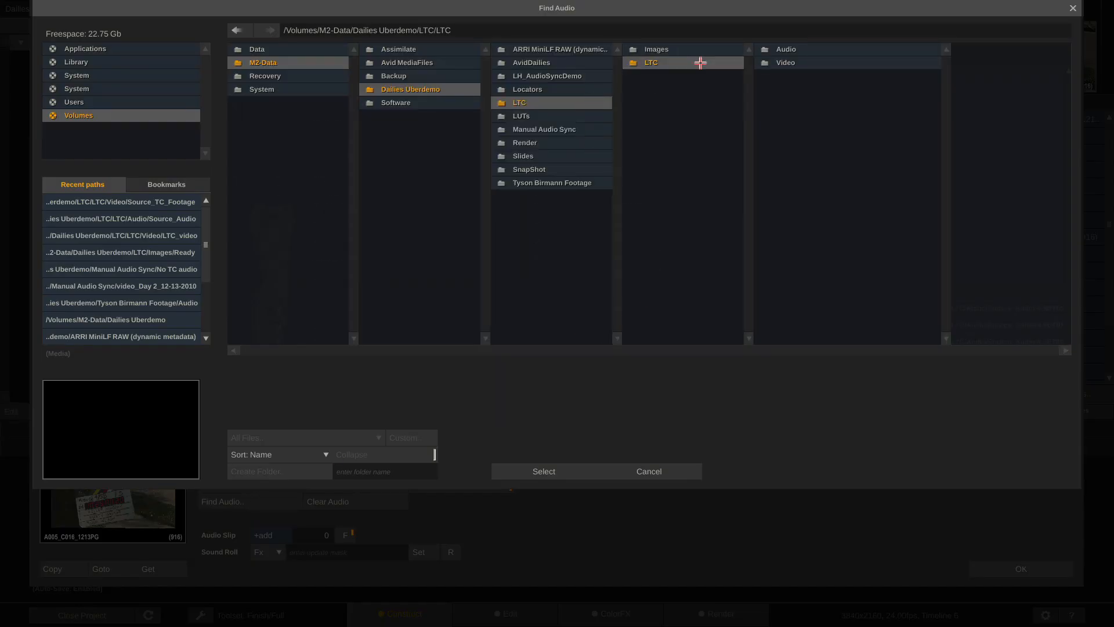
{"action": "left_click", "coordinate": [799, 49]}
{"action": "left_click", "coordinate": [963, 51]}
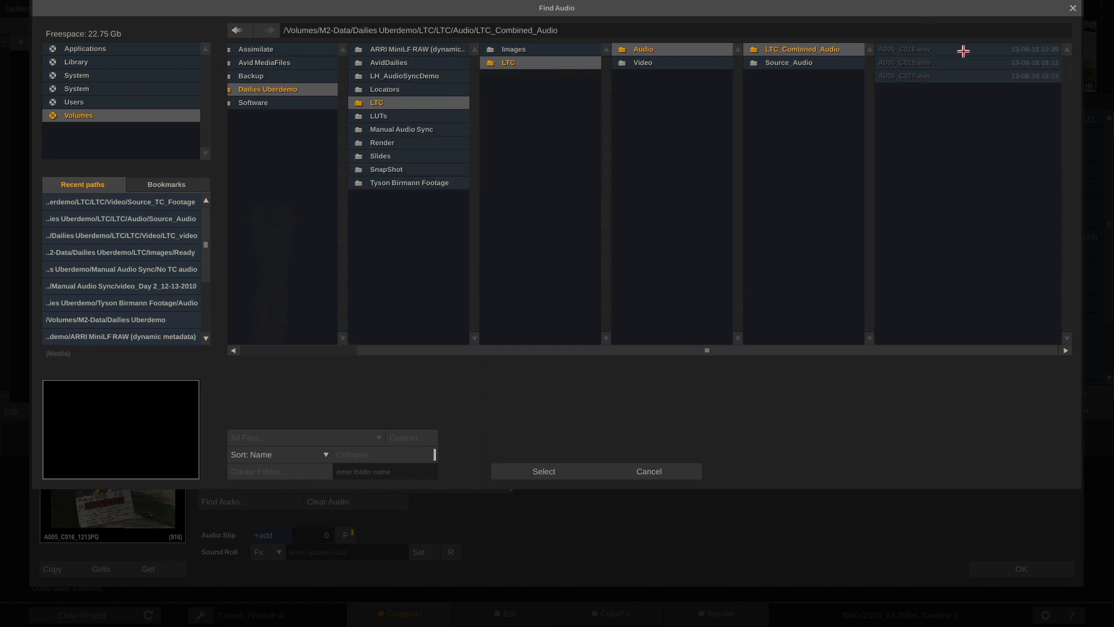
{"action": "left_click", "coordinate": [524, 474]}
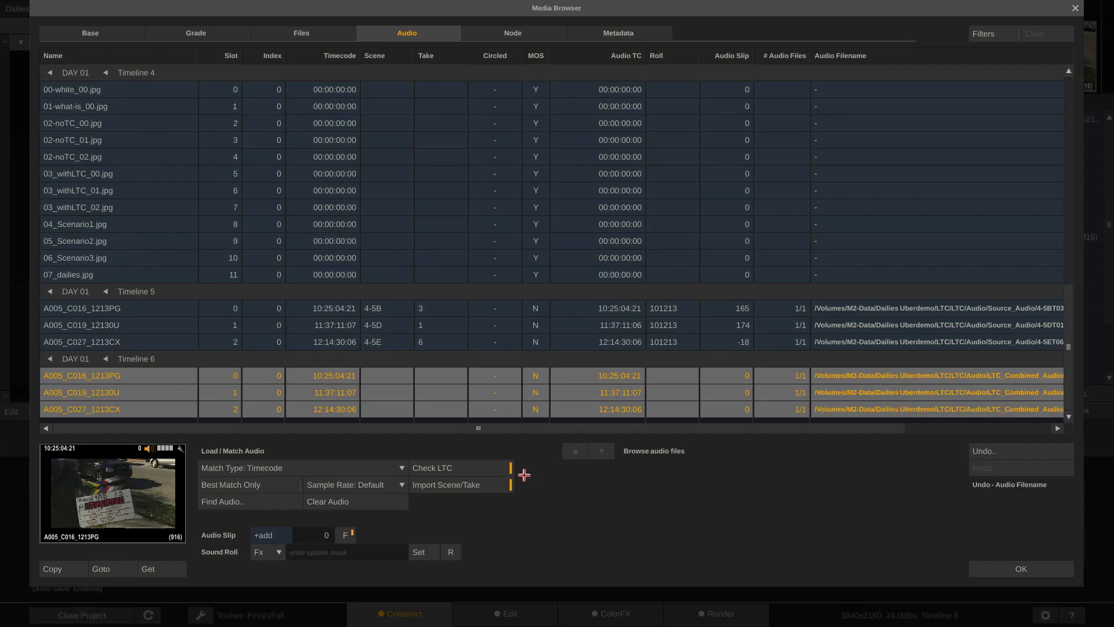
{"action": "left_click", "coordinate": [1018, 572]}
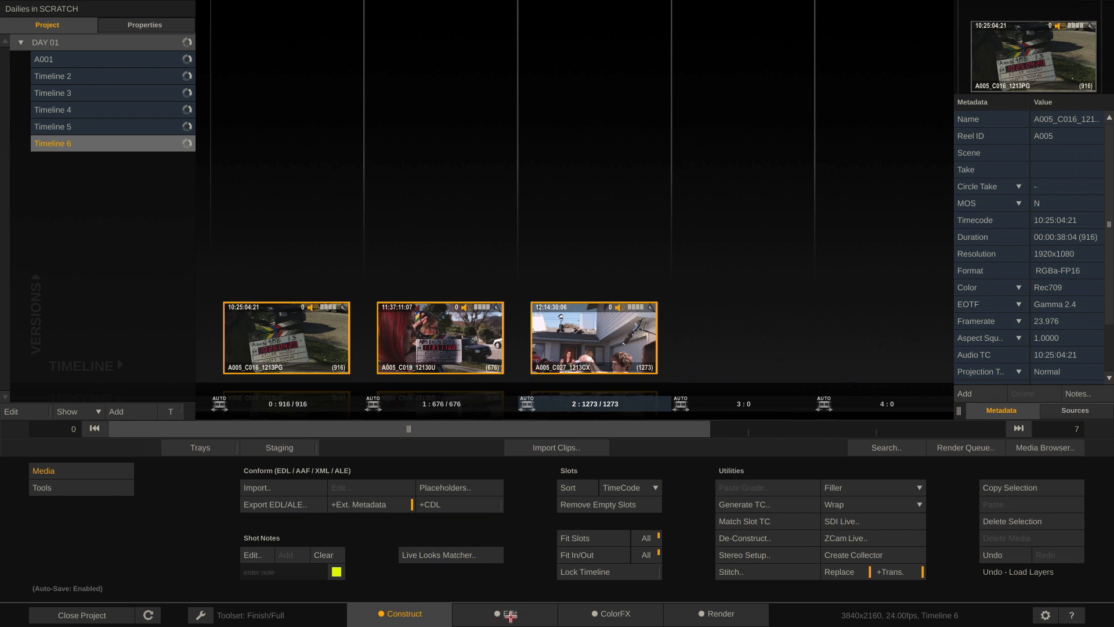
{"action": "left_click", "coordinate": [511, 614]}
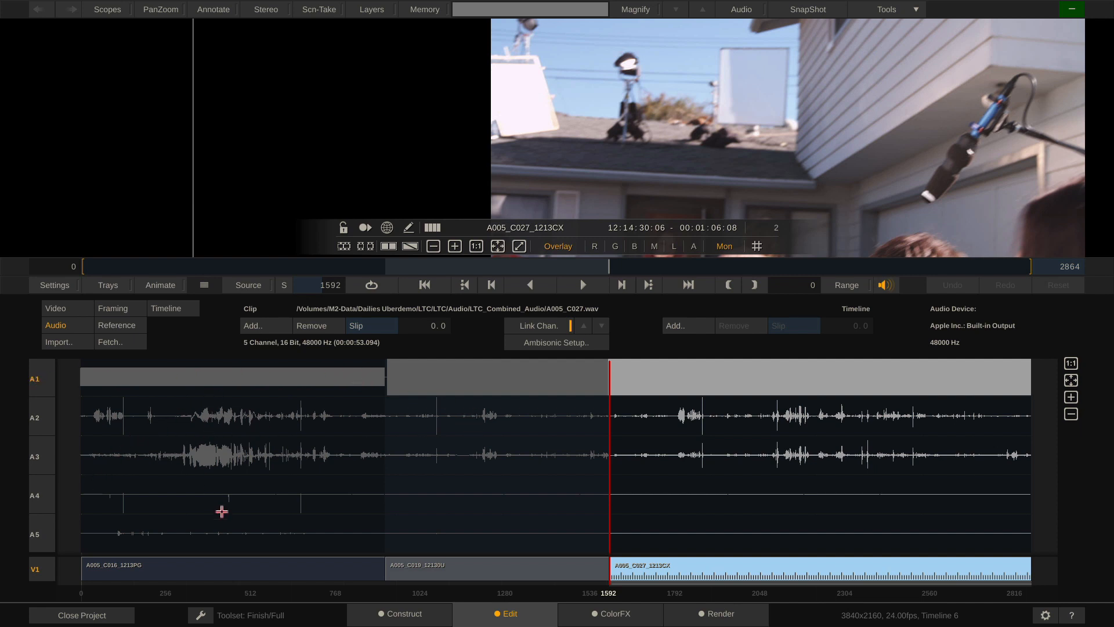
Scrub through the A005_C027_1213CX slate clap to verify sync, then return to Construct
{"action": "left_click", "coordinate": [637, 268]}
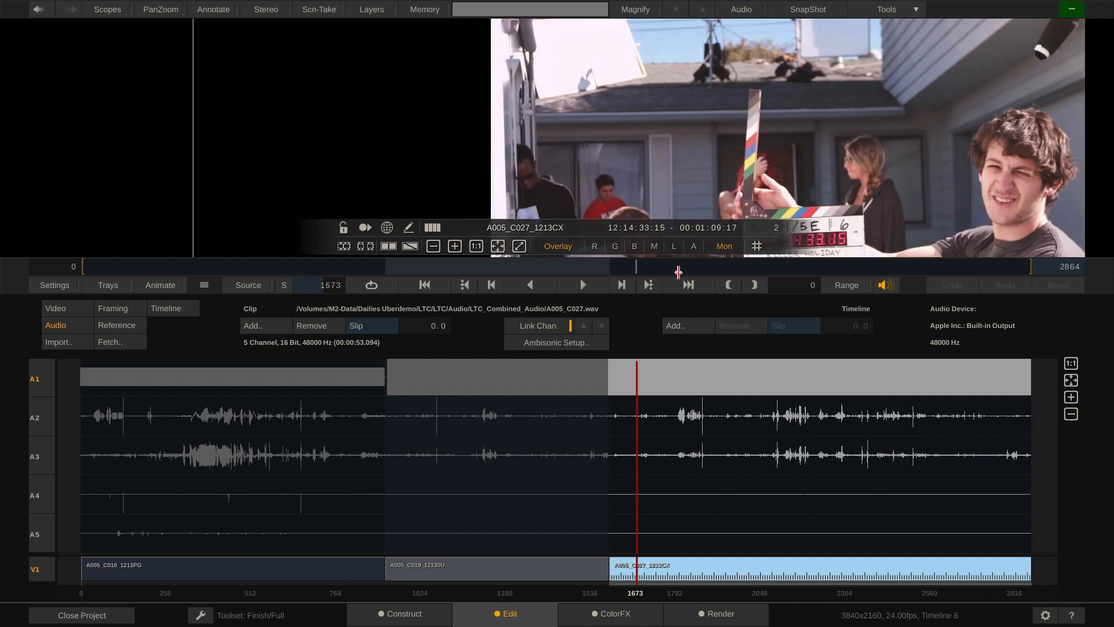
{"action": "left_click_drag", "start_coordinate": [679, 271], "coordinate": [701, 270]}
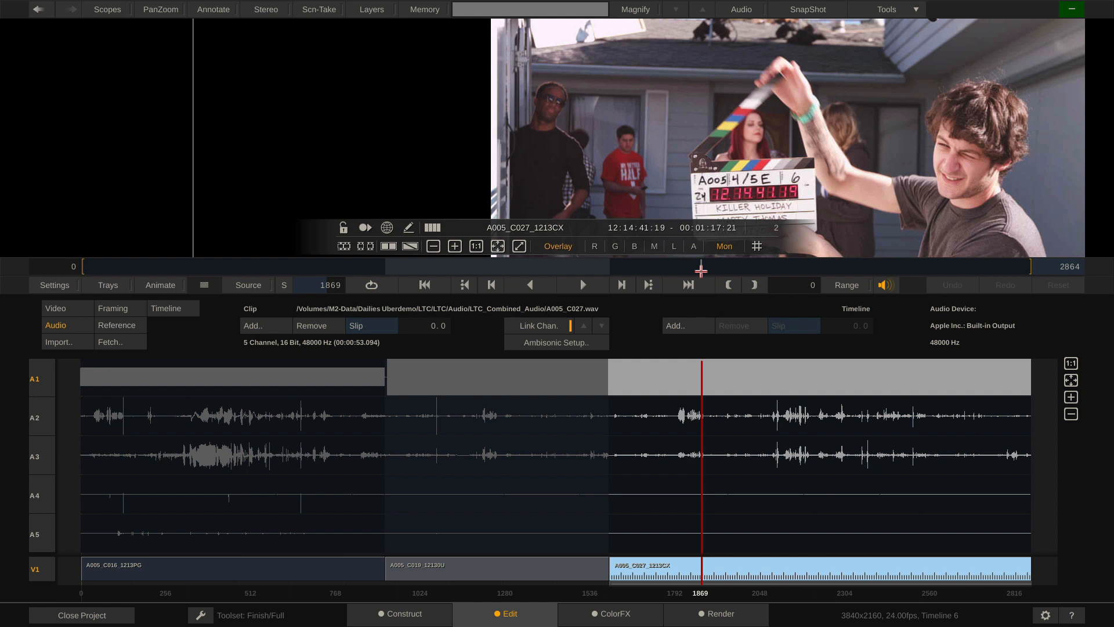
{"action": "left_click", "coordinate": [406, 615]}
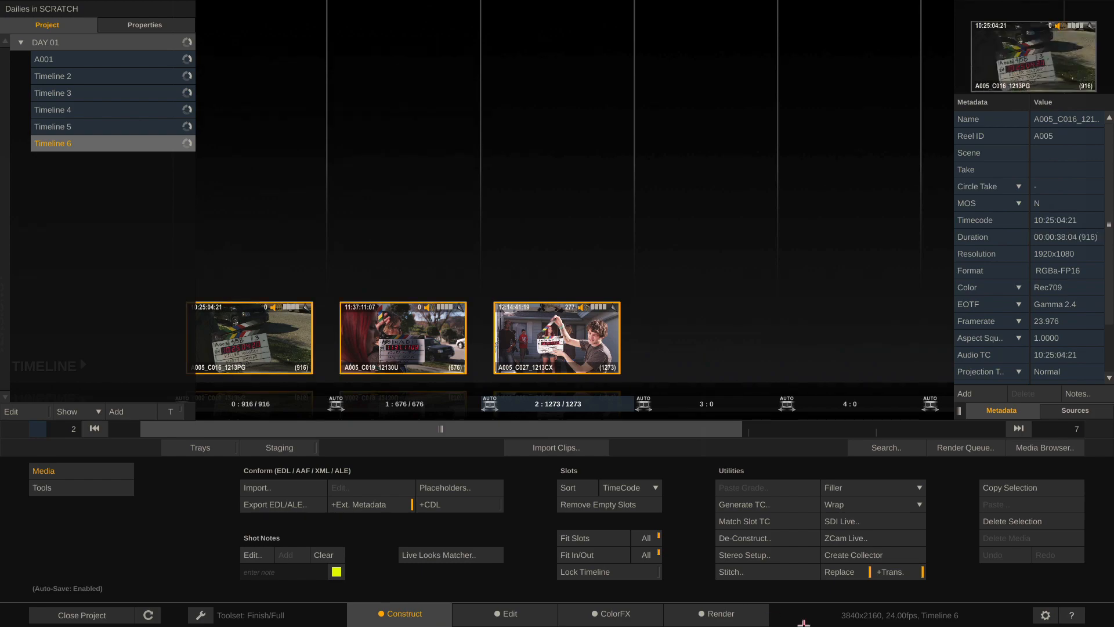
Set Audio Slip to −2 frames for all three Timeline 6 clips in the Media Browser
{"action": "left_click", "coordinate": [1039, 449]}
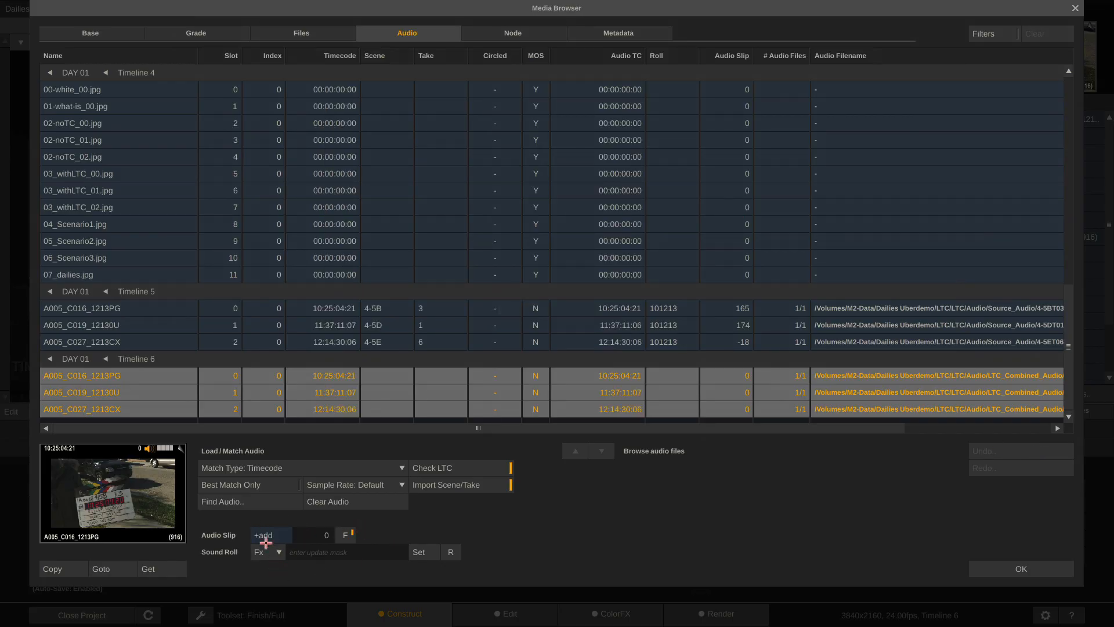
{"action": "left_click", "coordinate": [344, 535]}
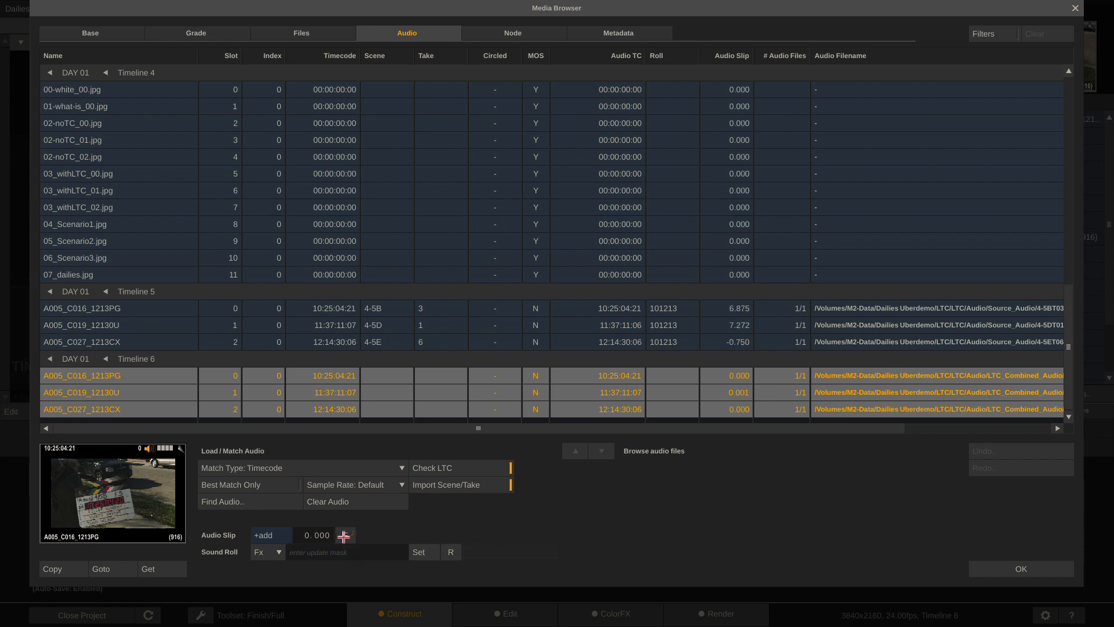
{"action": "left_click", "coordinate": [344, 535]}
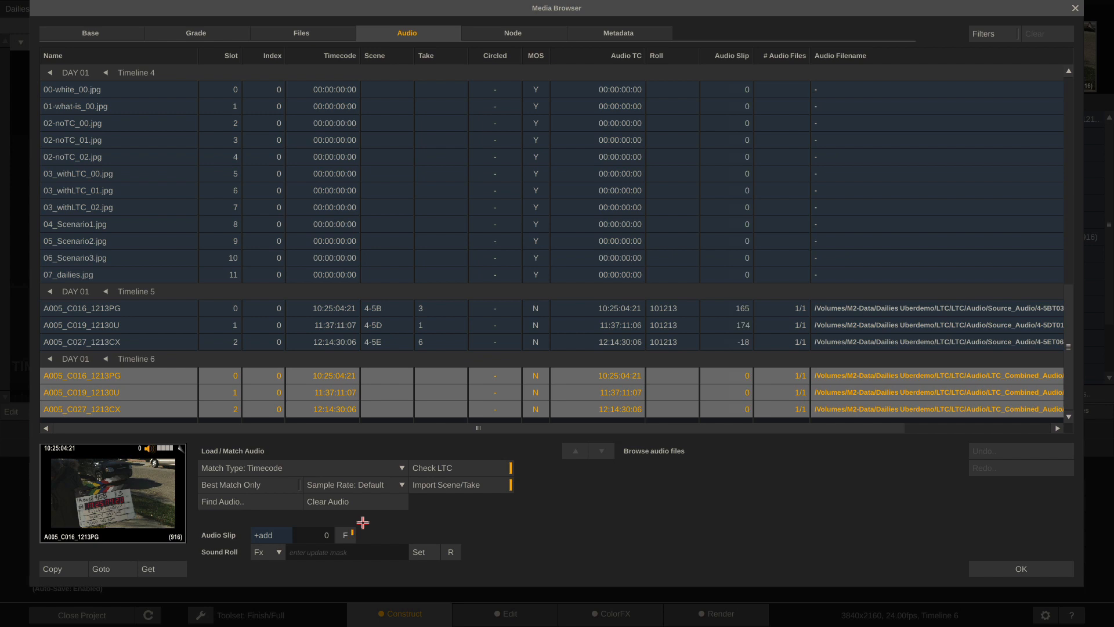
{"action": "left_click", "coordinate": [324, 535]}
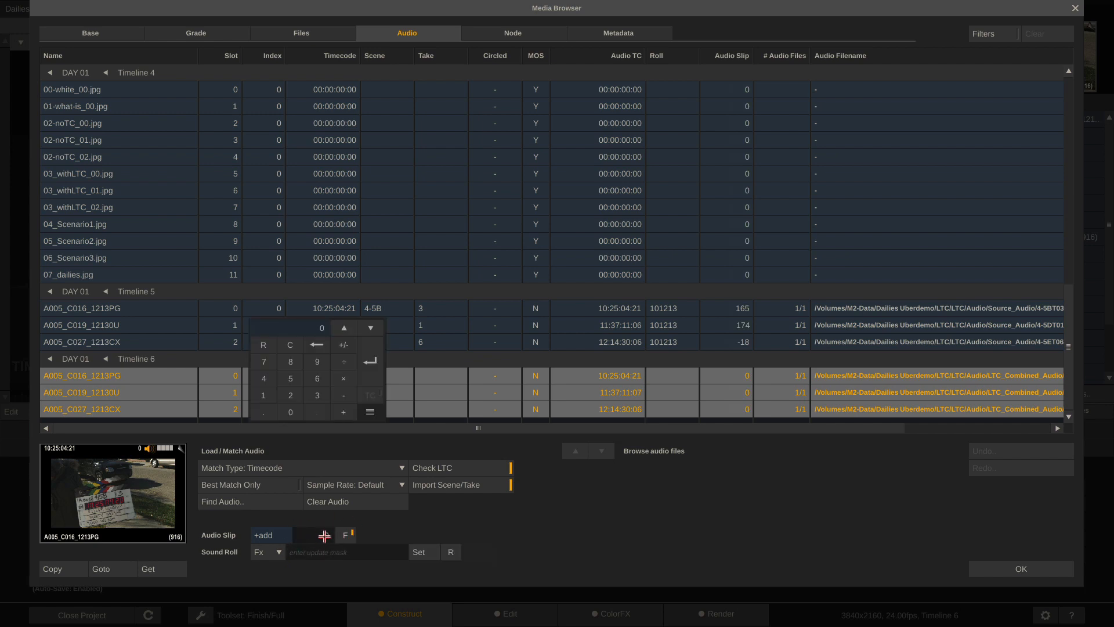
{"action": "type", "text": "2"}
{"action": "key", "text": "Return"}
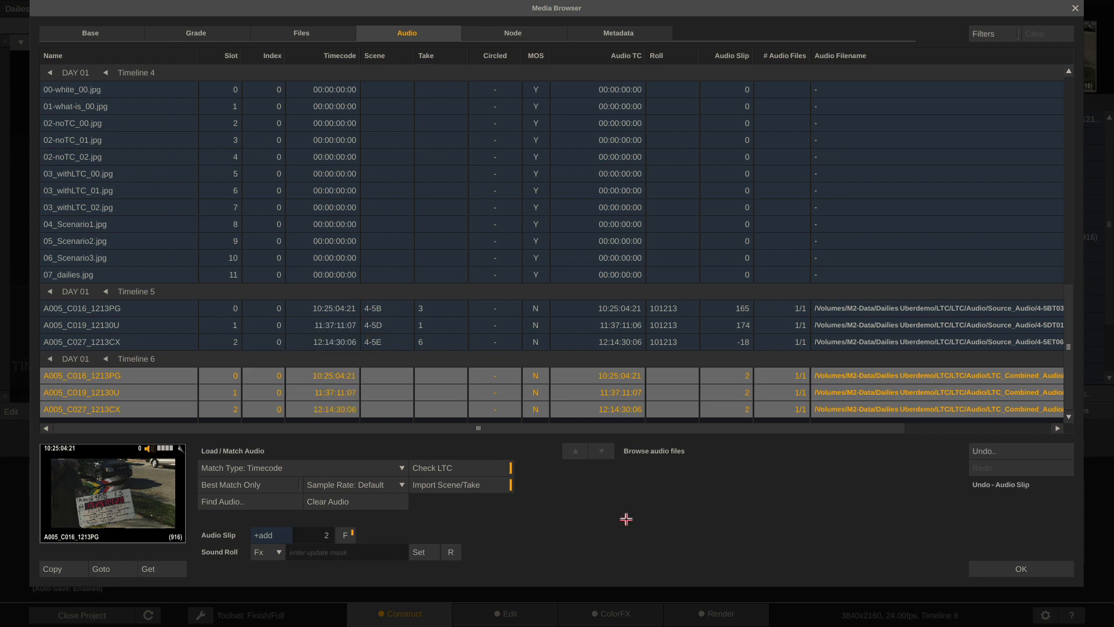
{"action": "left_click", "coordinate": [315, 534]}
{"action": "left_click", "coordinate": [345, 347]}
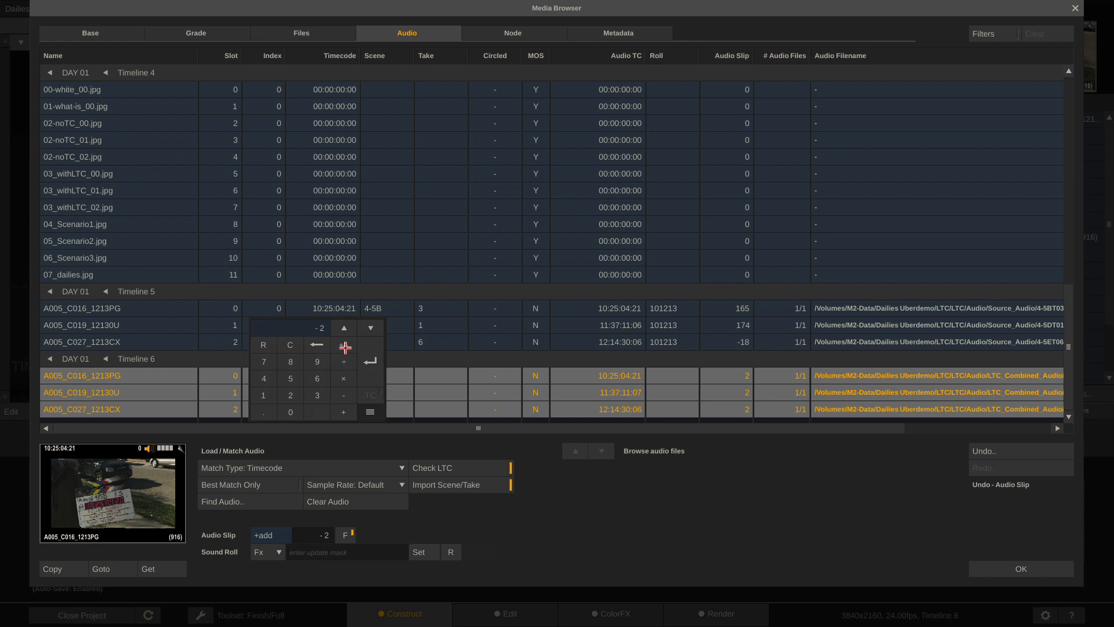
{"action": "left_click", "coordinate": [370, 360]}
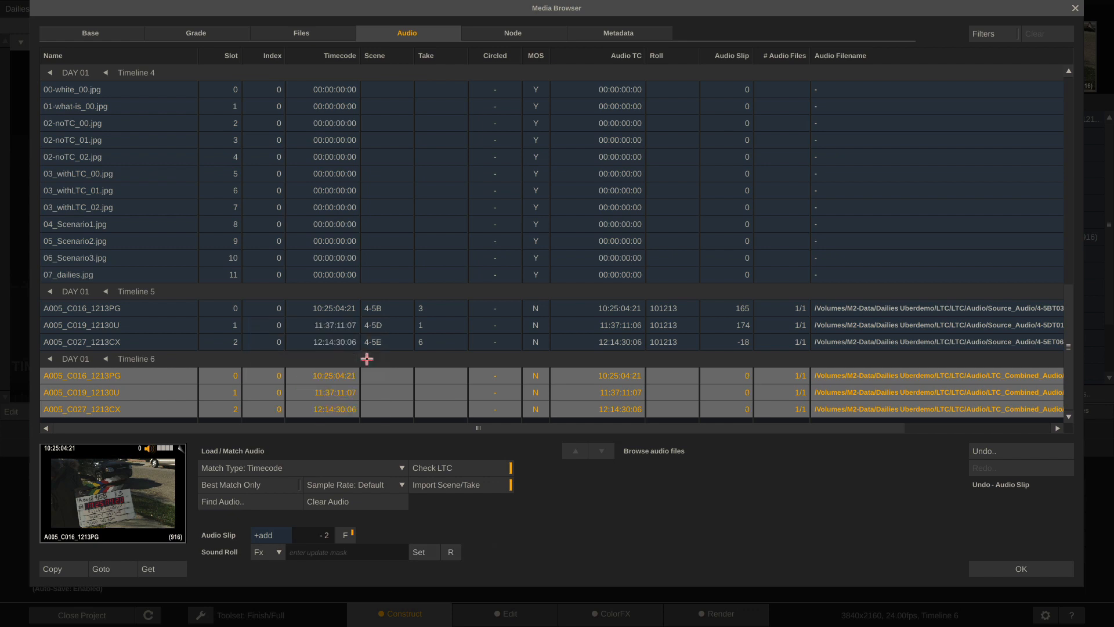
{"action": "left_click", "coordinate": [308, 538]}
{"action": "left_click", "coordinate": [371, 371]}
{"action": "left_click", "coordinate": [1017, 569]}
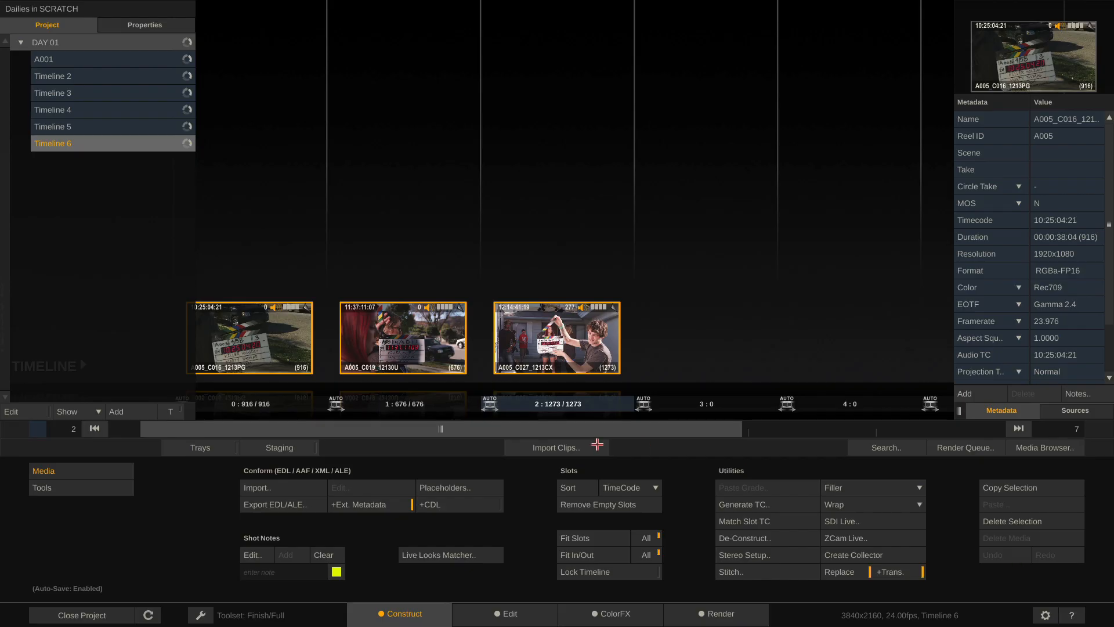
{"action": "left_click_drag", "start_coordinate": [481, 428], "coordinate": [352, 431]}
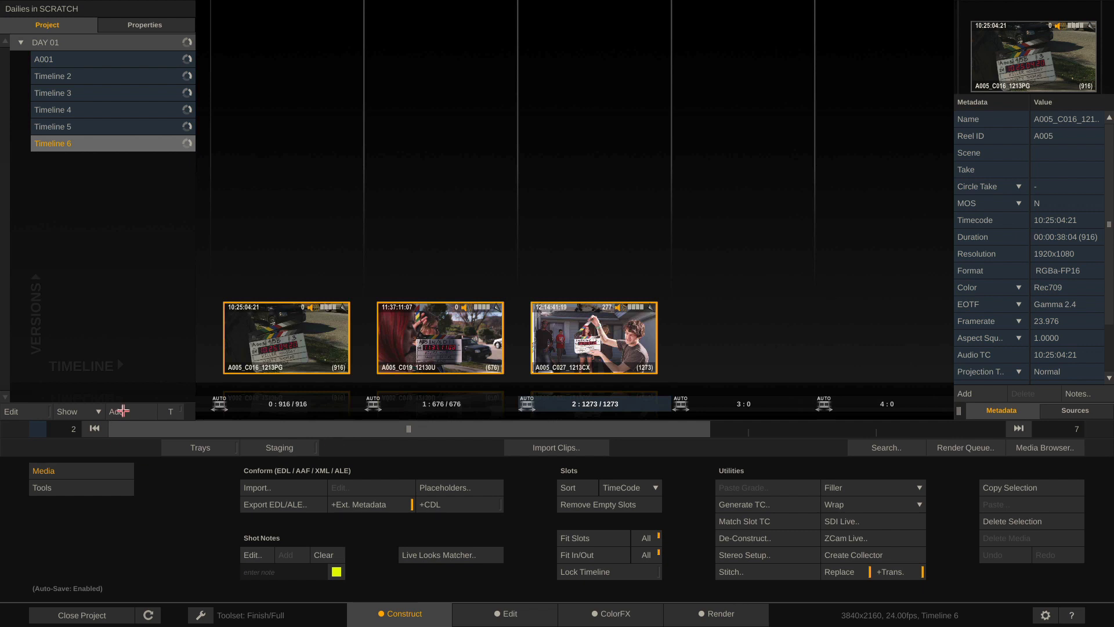
Build Timeline 7 from the four LH_AudioSyncDemo/Video clips and open A025C001_160926_R1S9 for editing
{"action": "left_click", "coordinate": [122, 412]}
{"action": "left_click", "coordinate": [542, 444]}
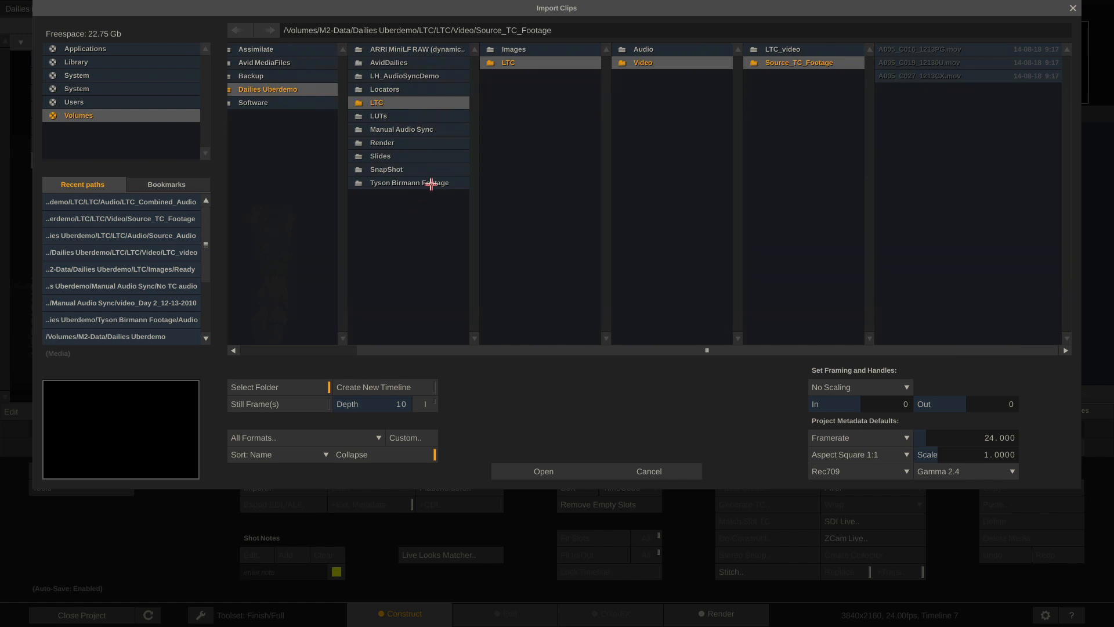
{"action": "left_click", "coordinate": [434, 76]}
{"action": "left_click", "coordinate": [703, 76]}
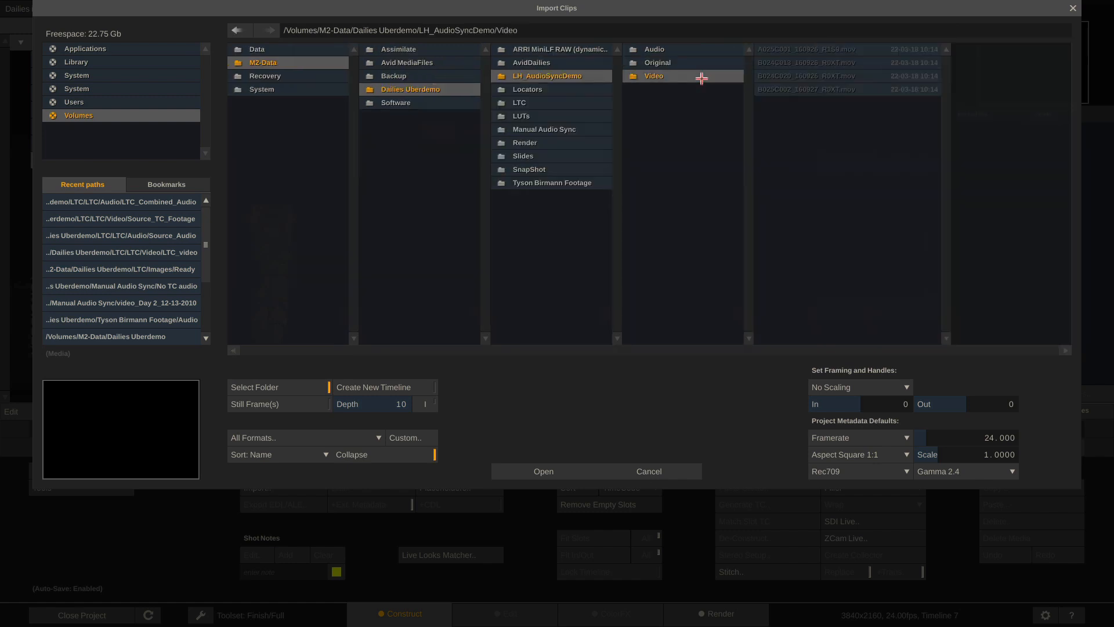
{"action": "left_click", "coordinate": [524, 471]}
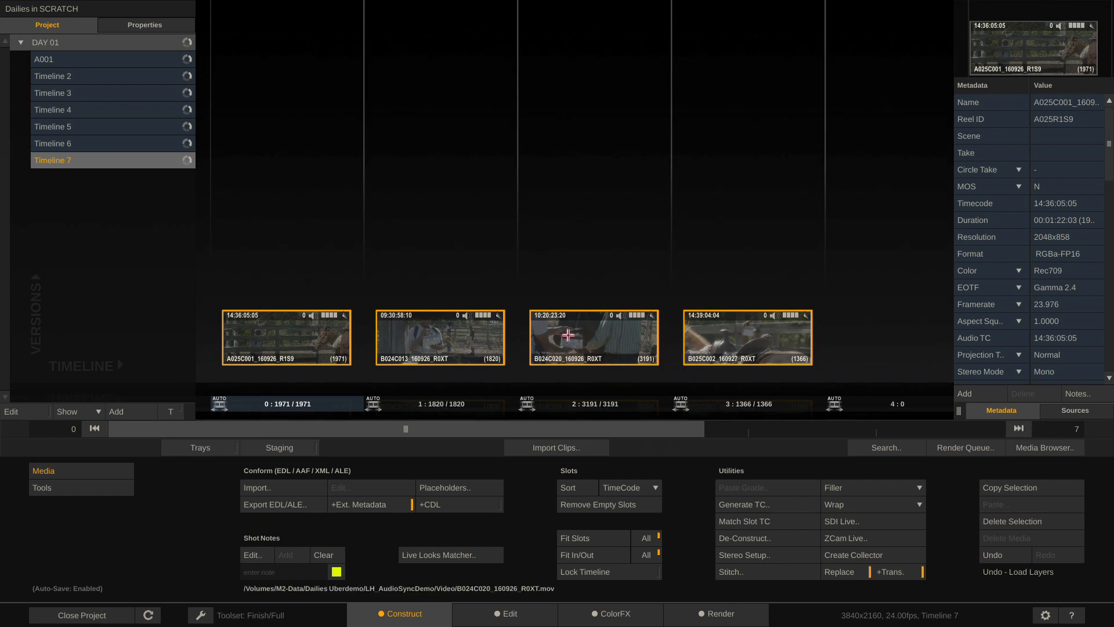
{"action": "double_click", "coordinate": [296, 341]}
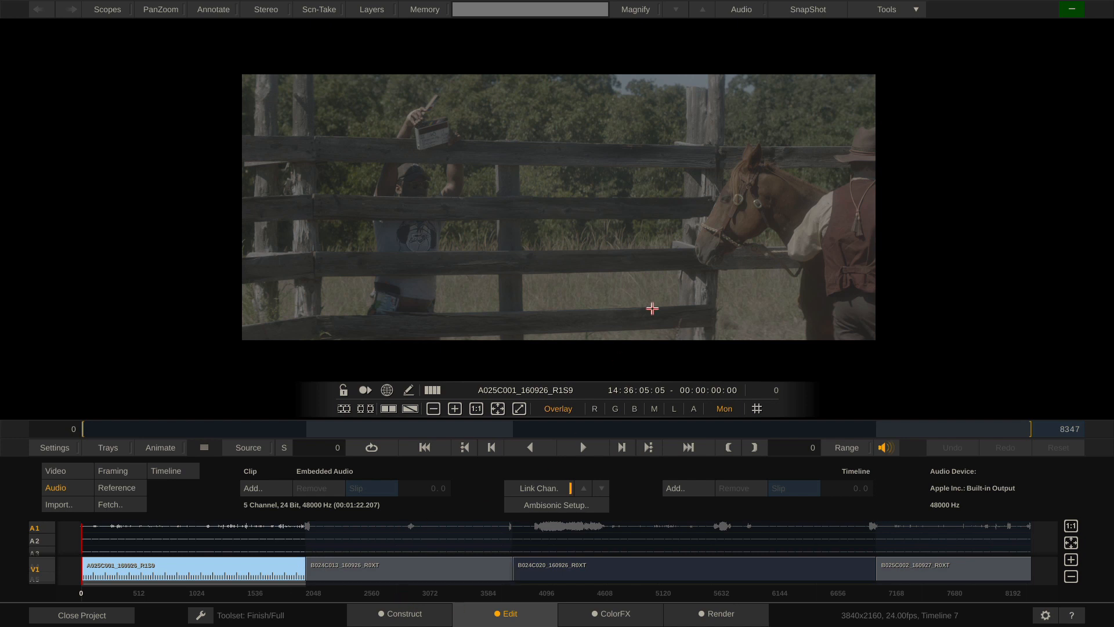
Return to the Construct page and select all four Timeline 7 clip slots with Cmd+A
{"action": "left_click", "coordinate": [405, 614]}
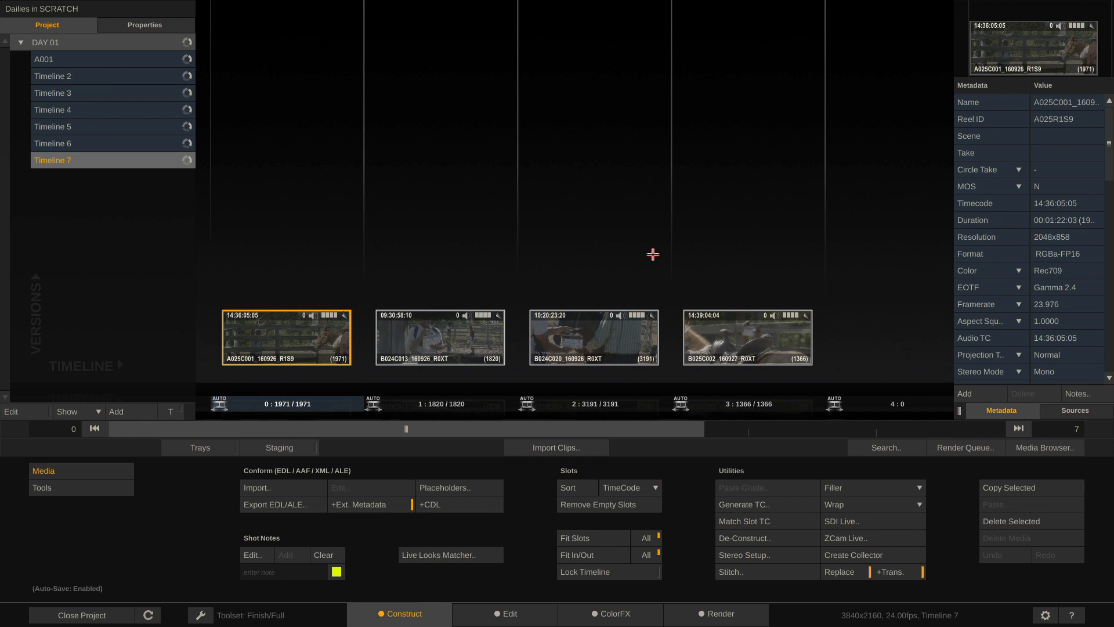
{"action": "key", "text": "ctrl+a"}
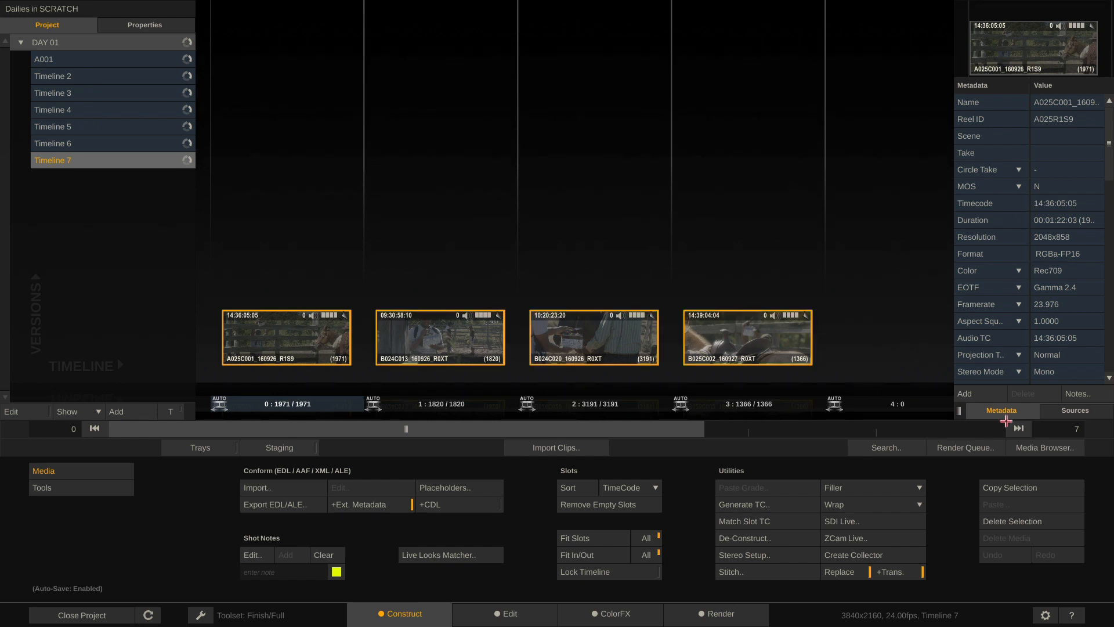
Open the Media Browser's Grade view to show the clips' Rec709 colourspace and empty LUT columns
{"action": "left_click", "coordinate": [1045, 447]}
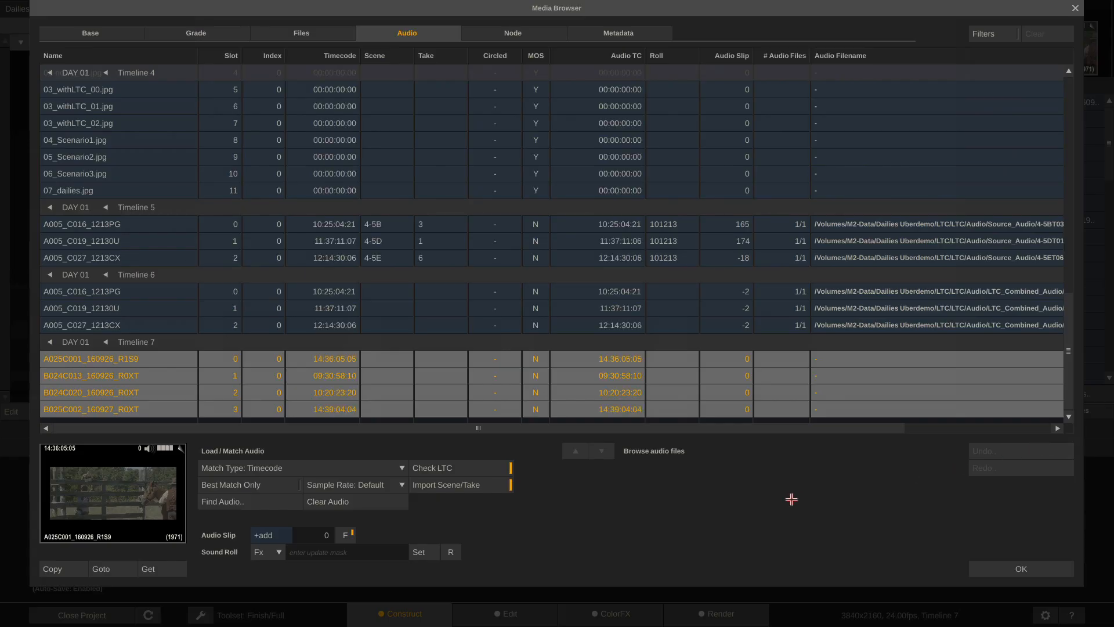
{"action": "left_click", "coordinate": [189, 34]}
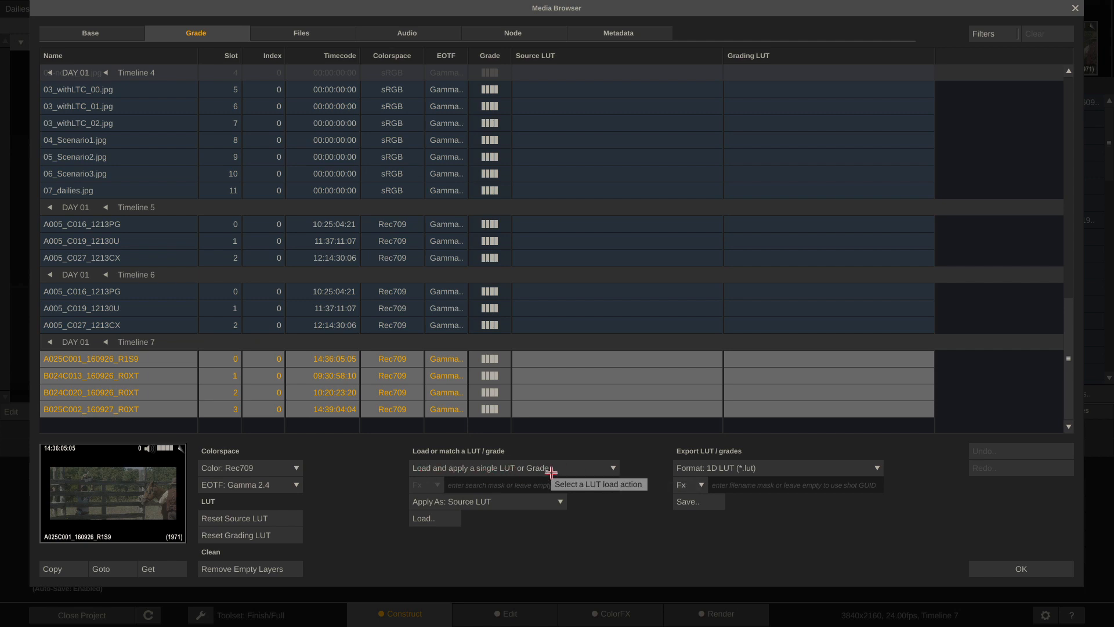
Set the LUT action to 'Load and apply a single LUT or Grade' with Apply As Grade
{"action": "left_click", "coordinate": [551, 469]}
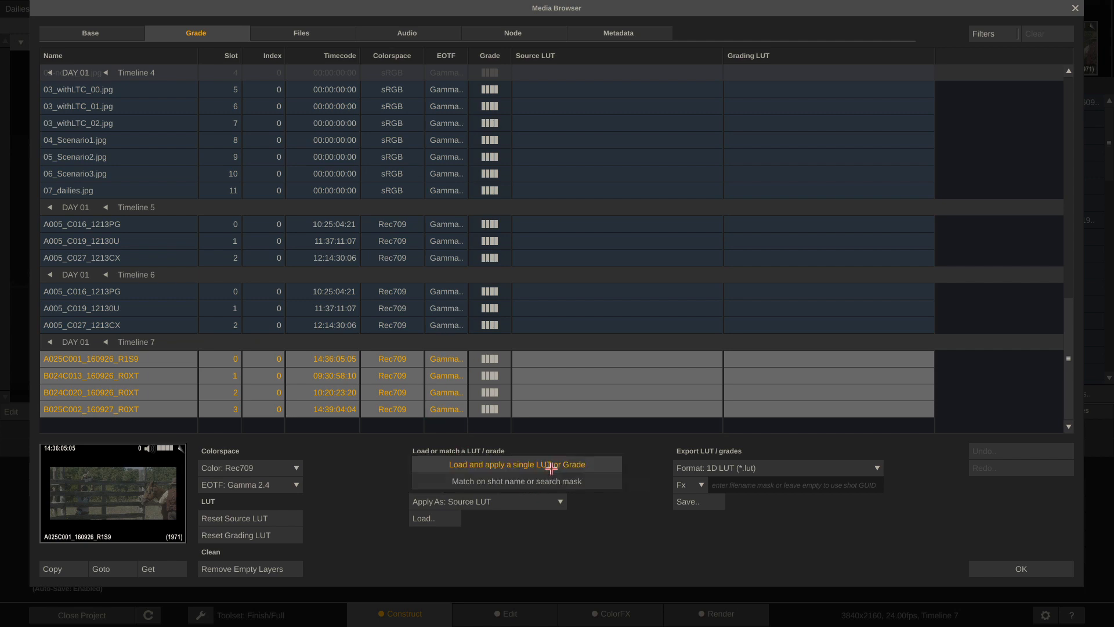
{"action": "left_click", "coordinate": [536, 481]}
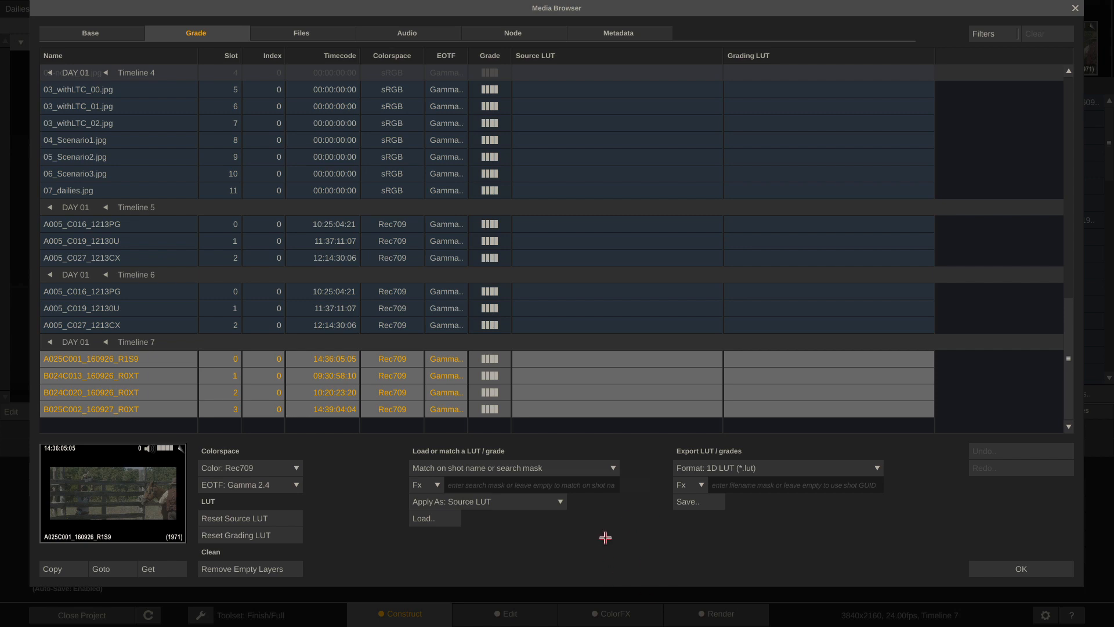
{"action": "left_click", "coordinate": [597, 467]}
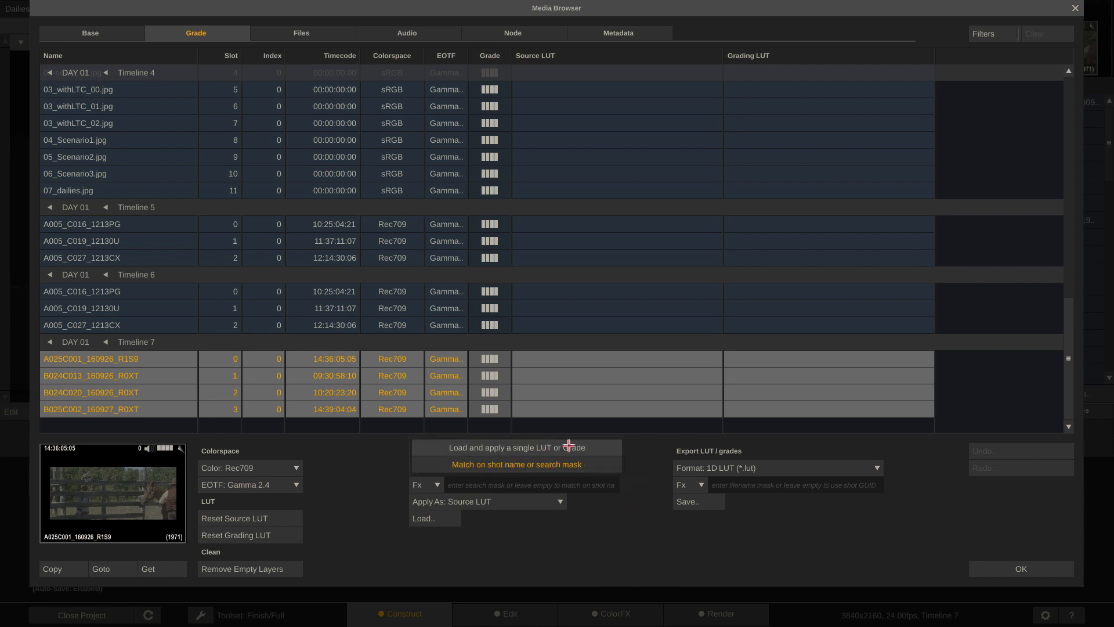
{"action": "left_click", "coordinate": [569, 445]}
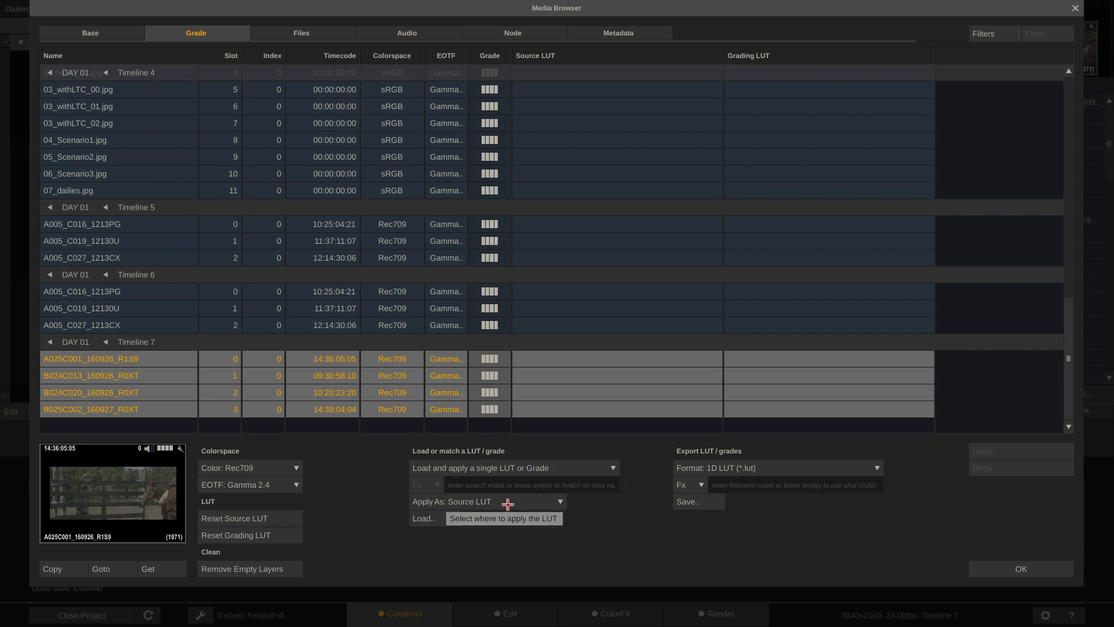
{"action": "left_click", "coordinate": [508, 502]}
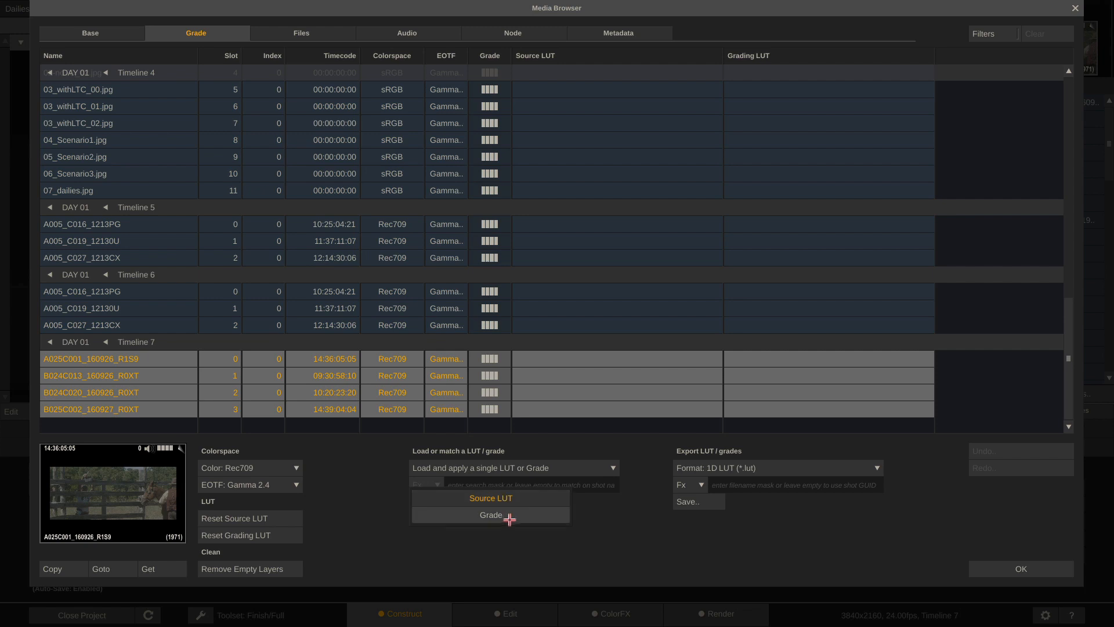
{"action": "left_click", "coordinate": [510, 515]}
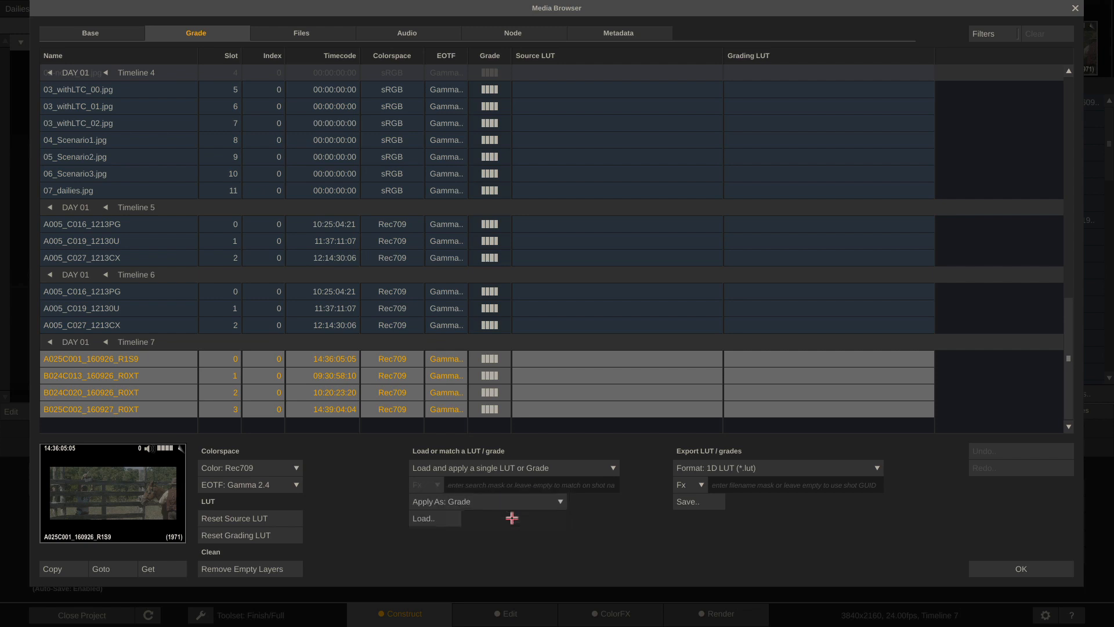
Load Alexa_EI0800_LogC2Video_Rec709_EE_assimilate_3d.3dl from the LUTs folder as the four clips' grading LUT
{"action": "left_click", "coordinate": [424, 517]}
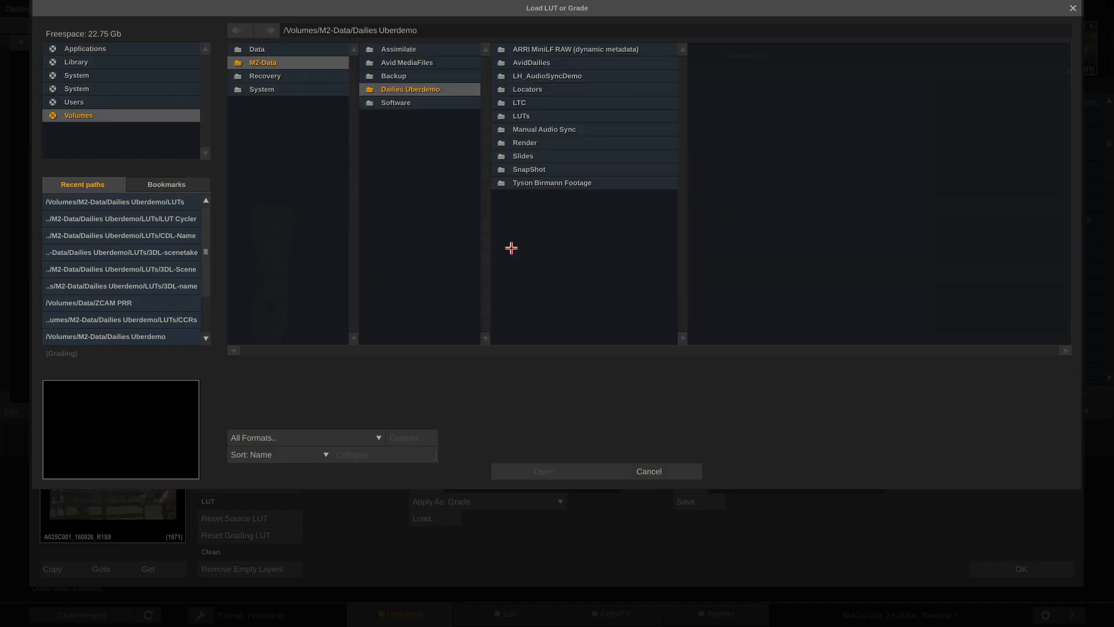
{"action": "left_click", "coordinate": [587, 118]}
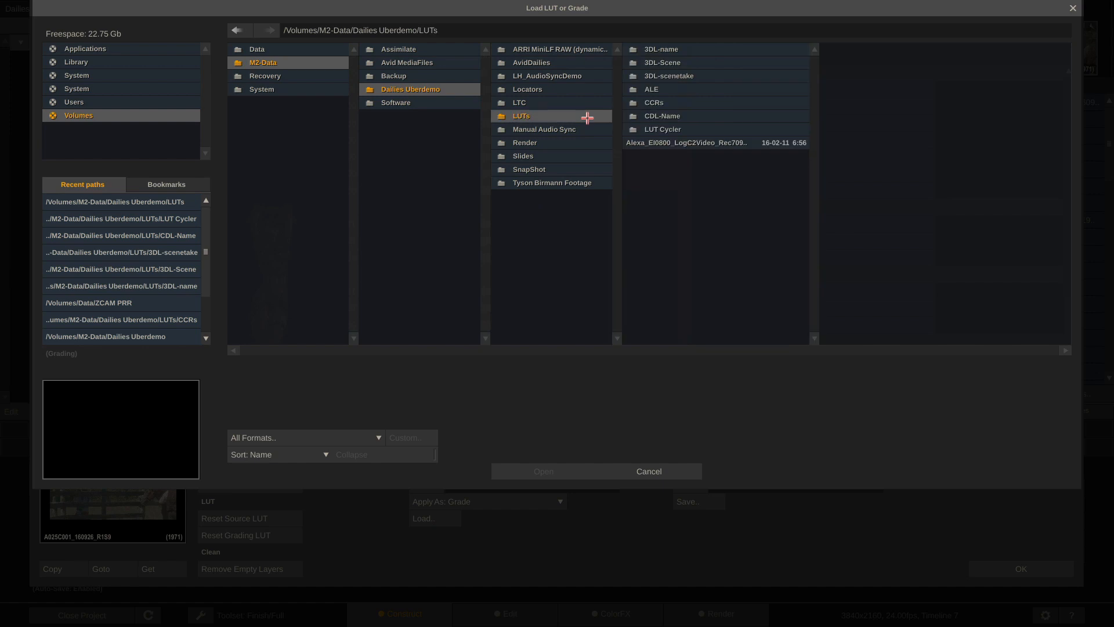
{"action": "left_click", "coordinate": [700, 144]}
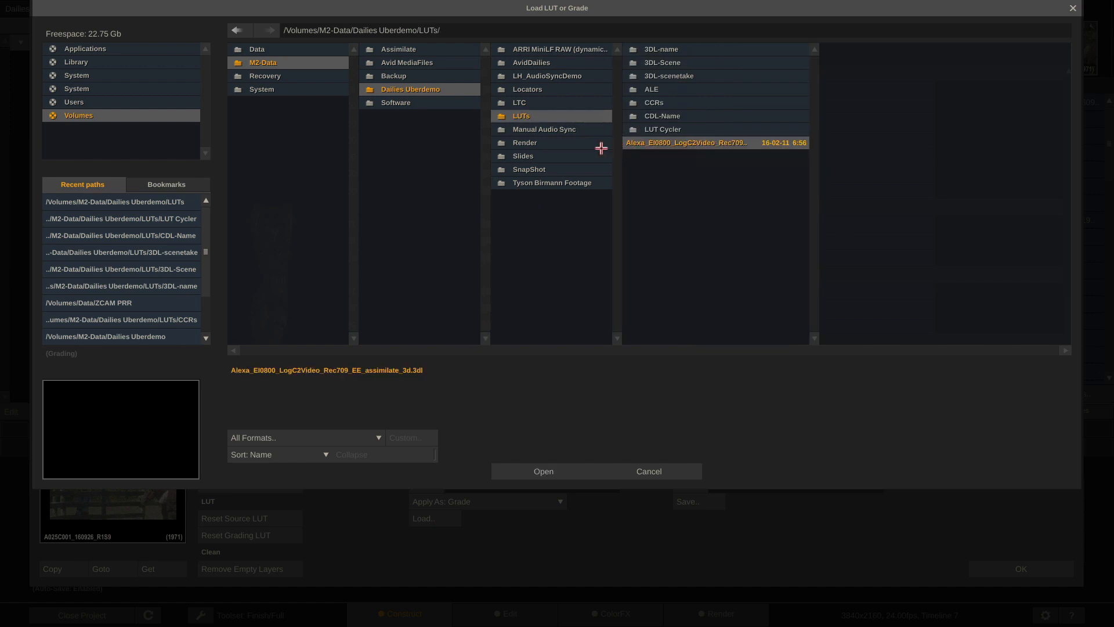
{"action": "left_click", "coordinate": [528, 470]}
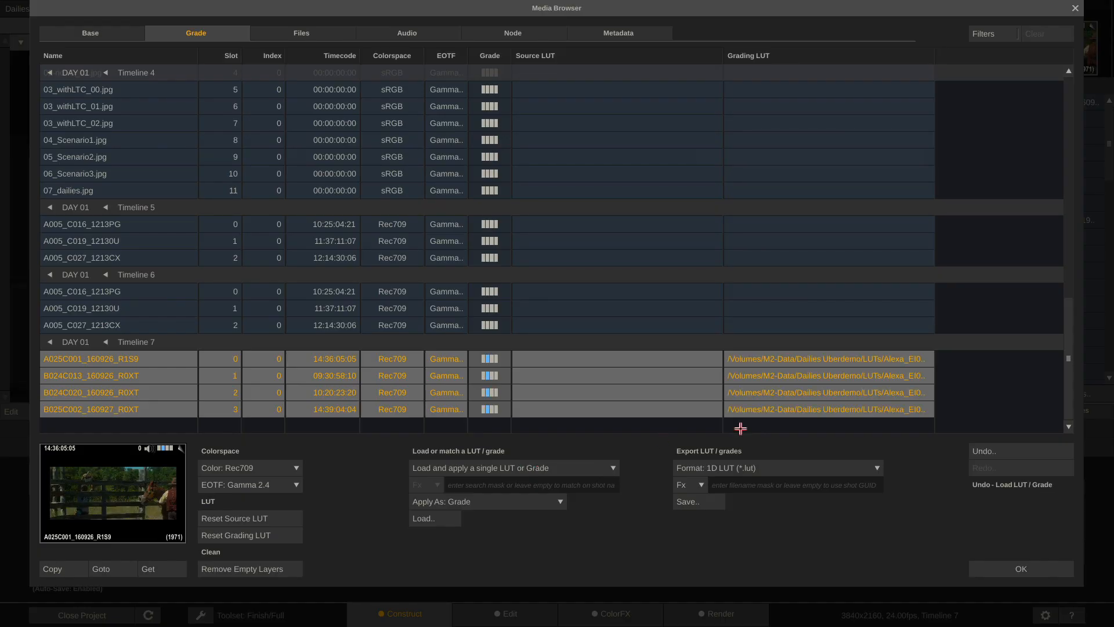
{"action": "left_click_drag", "start_coordinate": [936, 55], "coordinate": [865, 55]}
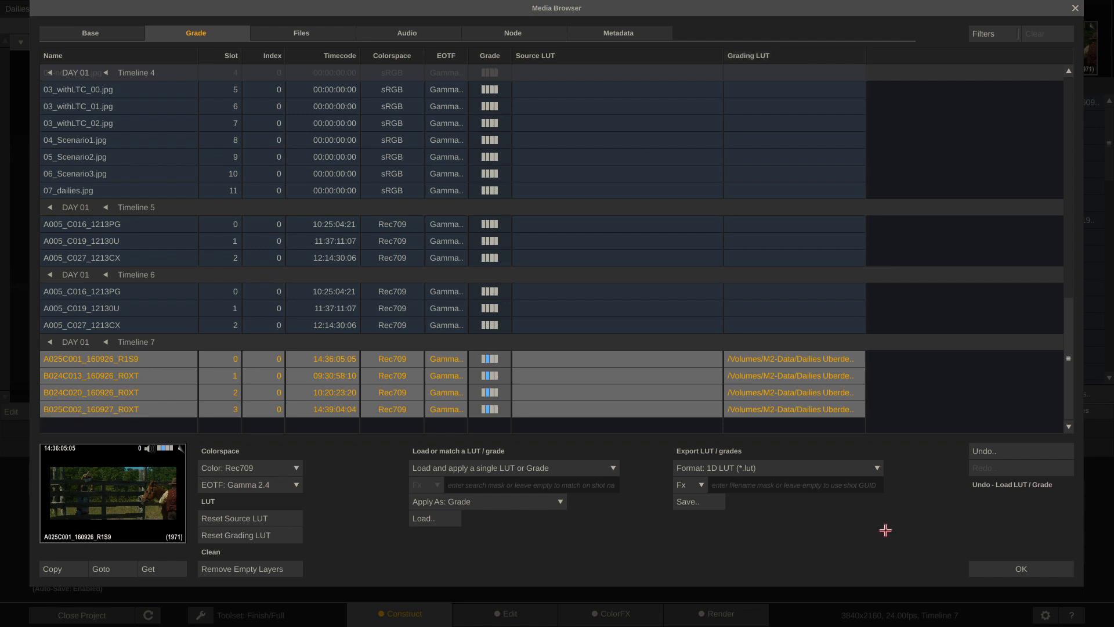
{"action": "left_click", "coordinate": [1022, 570]}
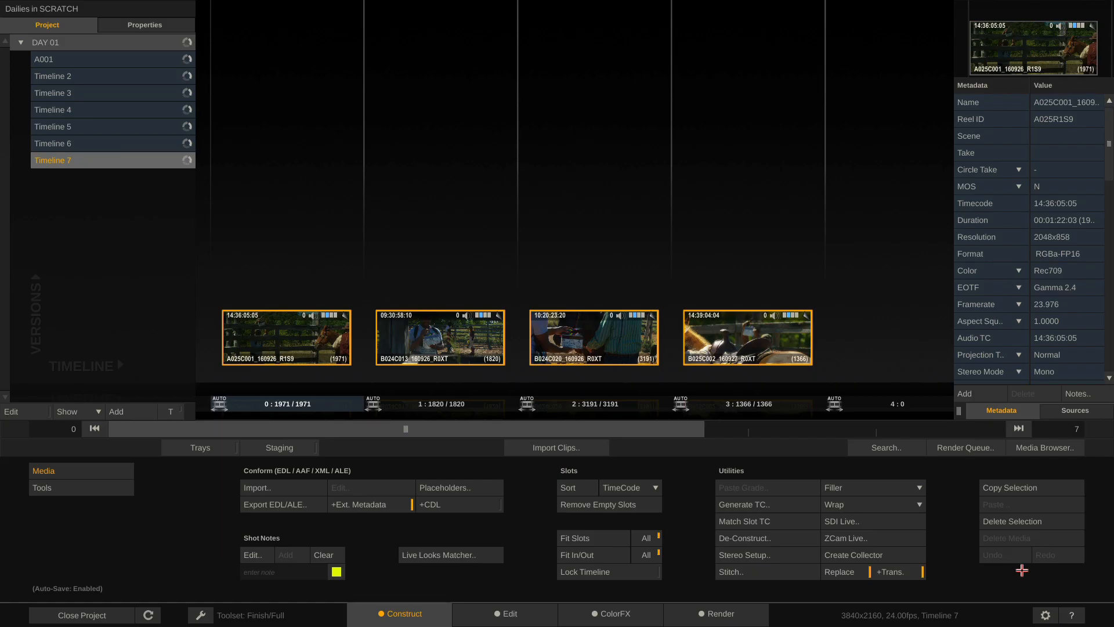
{"action": "left_click", "coordinate": [616, 617]}
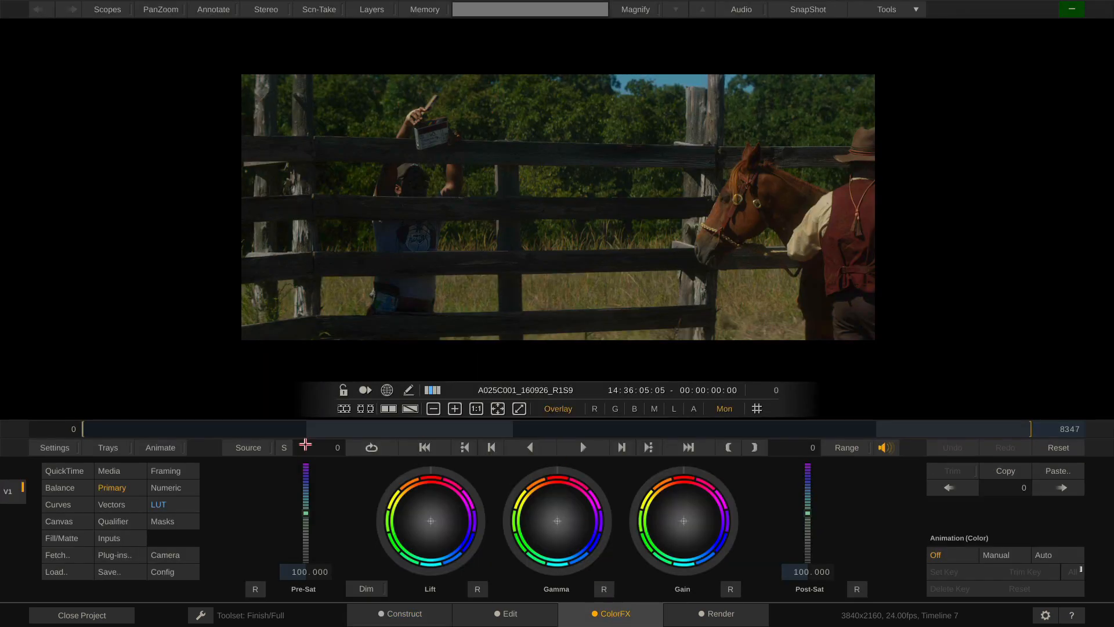
{"action": "left_click_drag", "start_coordinate": [117, 430], "coordinate": [273, 427]}
{"action": "left_click", "coordinate": [366, 620]}
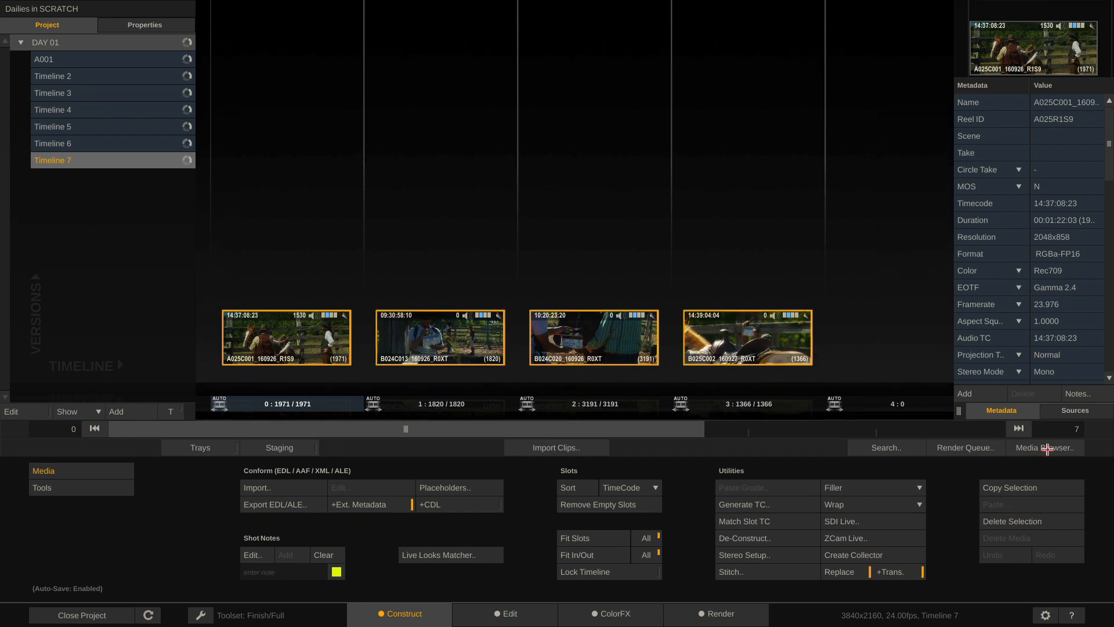
{"action": "left_click", "coordinate": [1046, 448]}
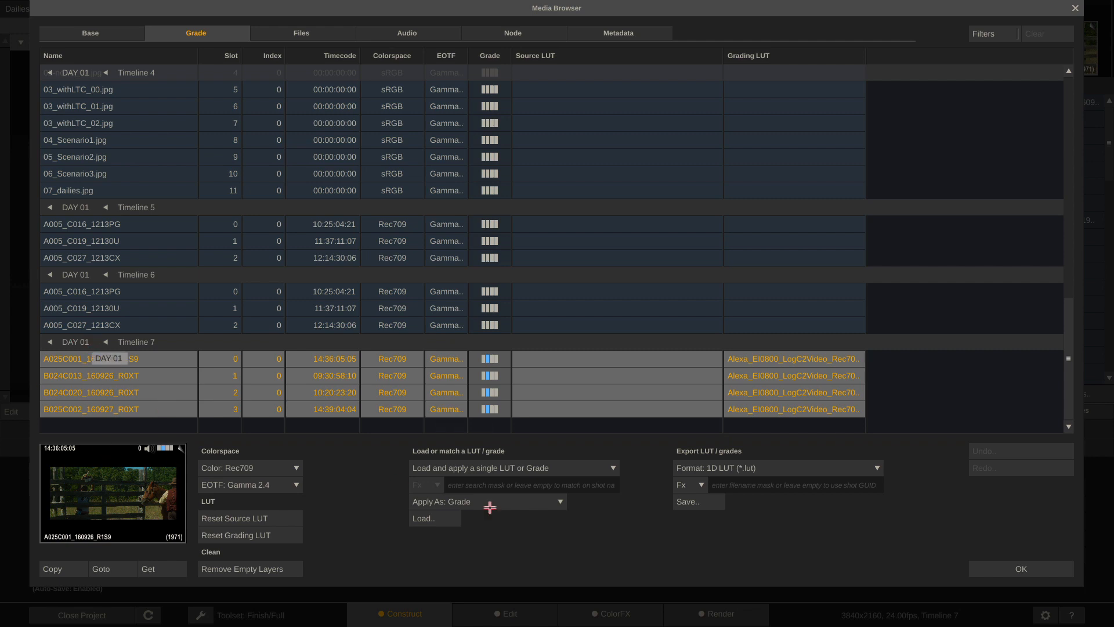
Reset the Alexa grading LUT and switch LUT loading to 'Match on shot name or search mask'
{"action": "left_click", "coordinate": [211, 534]}
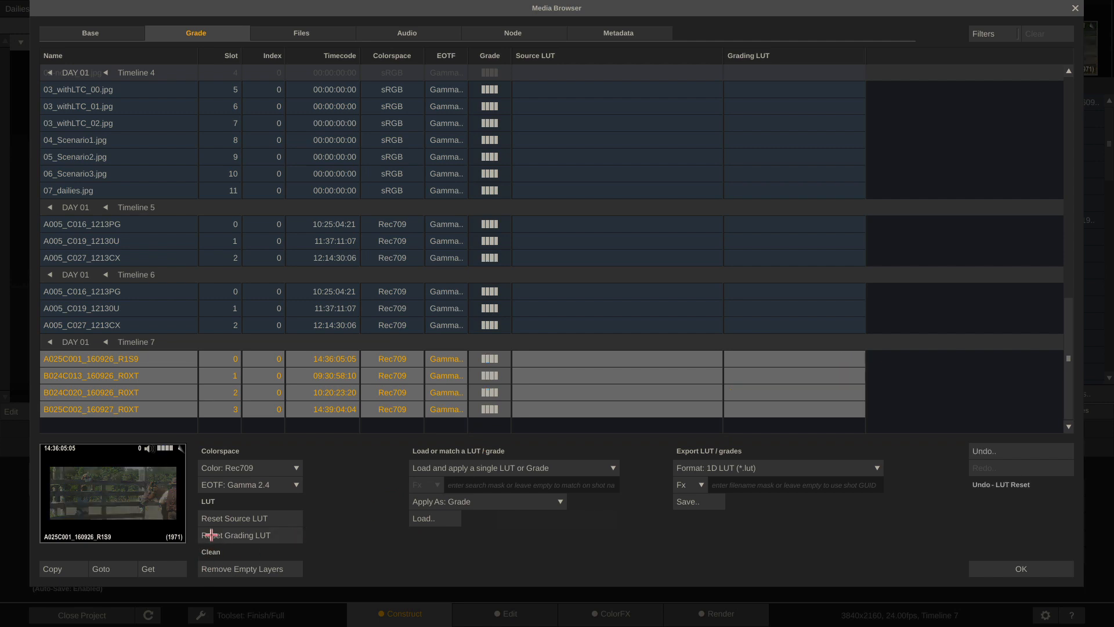
{"action": "left_click", "coordinate": [595, 467]}
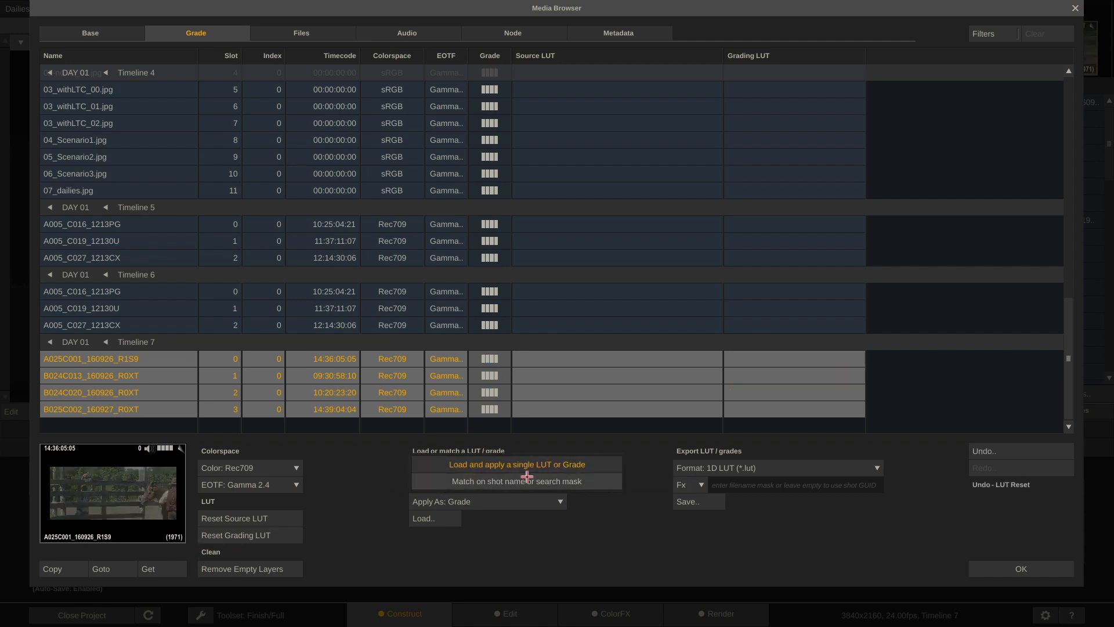
{"action": "left_click", "coordinate": [559, 482]}
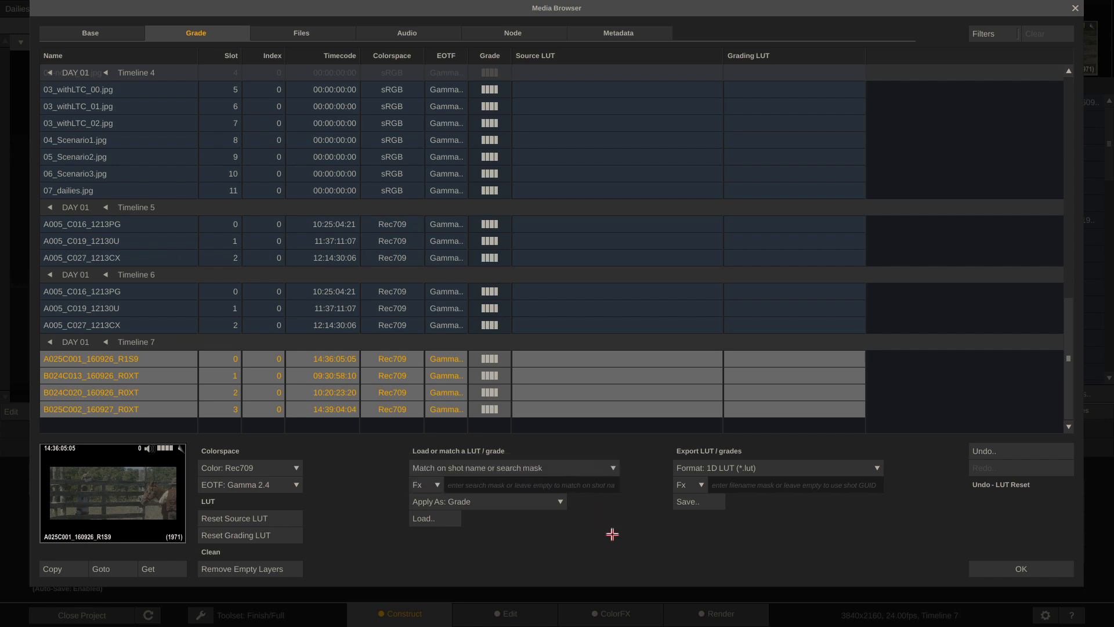
Check the per-shot .3dl files in LUTs/3DL-name, then enter #sname as the search mask
{"action": "key", "text": "super+Tab"}
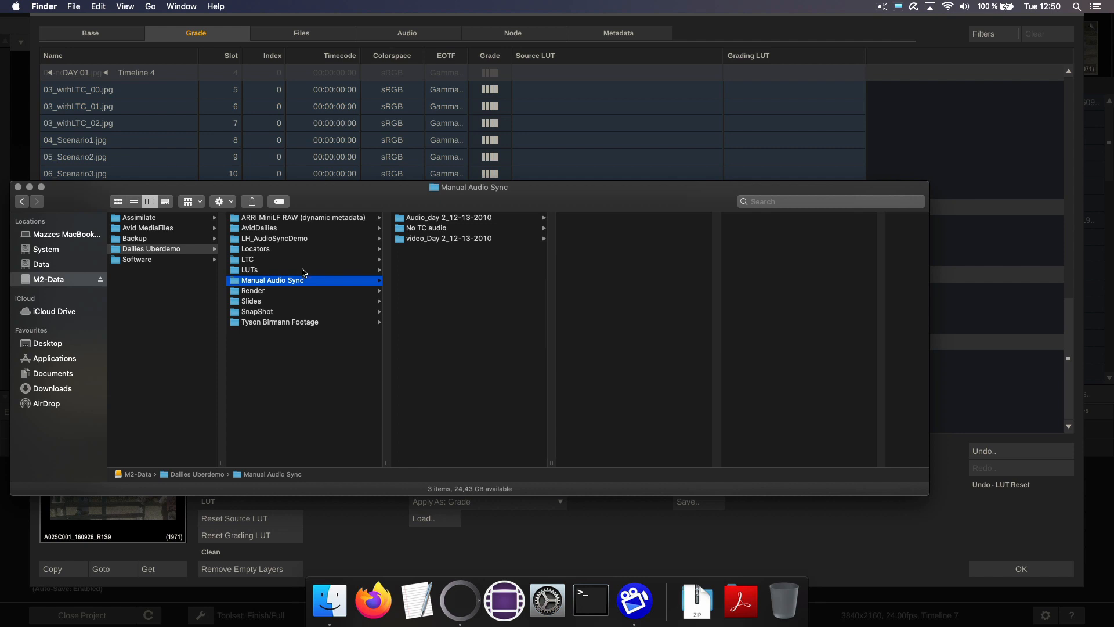
{"action": "left_click", "coordinate": [303, 270]}
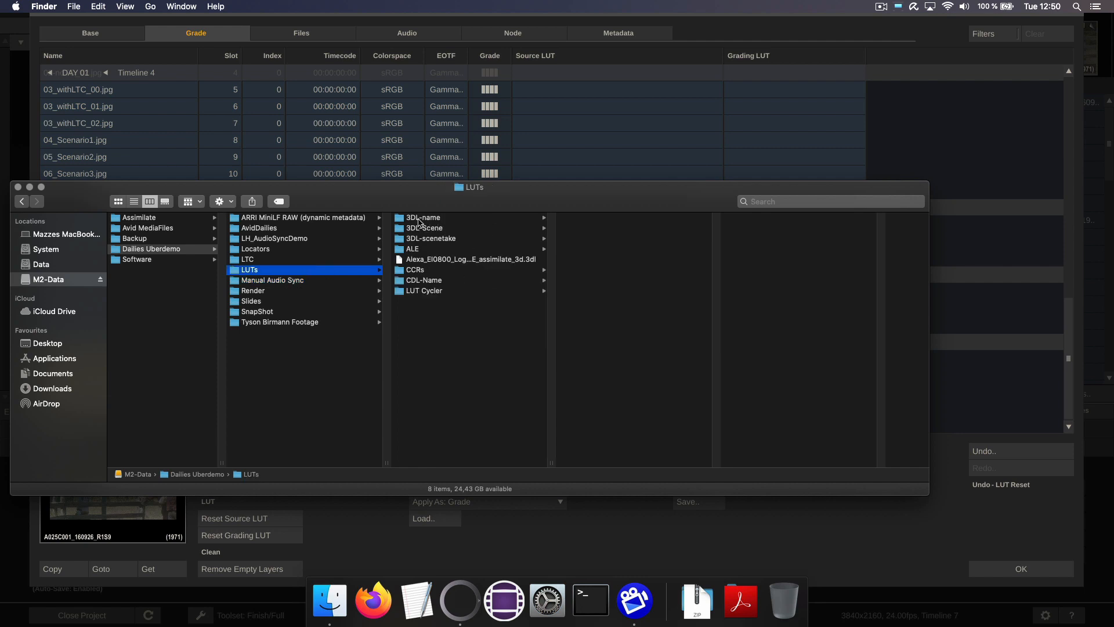
{"action": "left_click", "coordinate": [420, 220]}
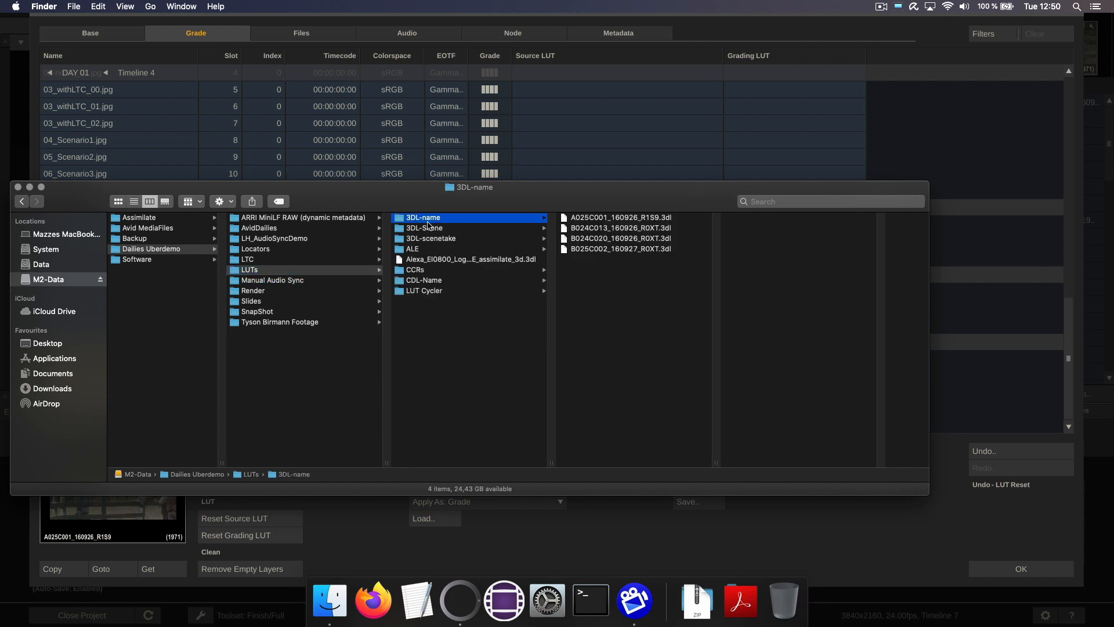
{"action": "left_click_drag", "start_coordinate": [714, 464], "coordinate": [794, 461]}
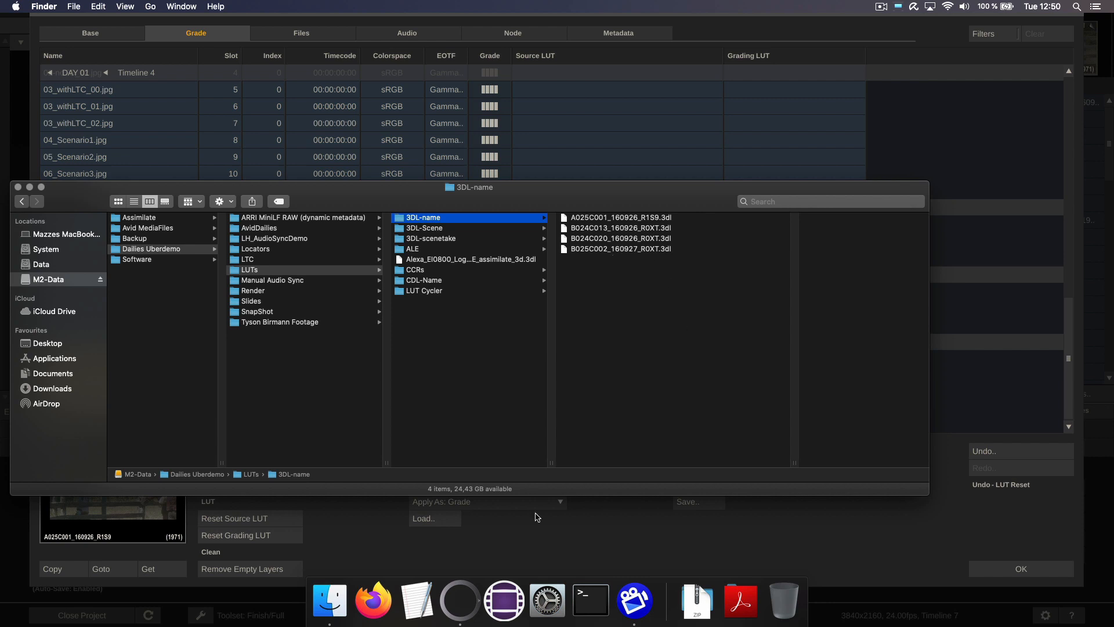
{"action": "left_click", "coordinate": [561, 531]}
{"action": "left_click", "coordinate": [460, 484]}
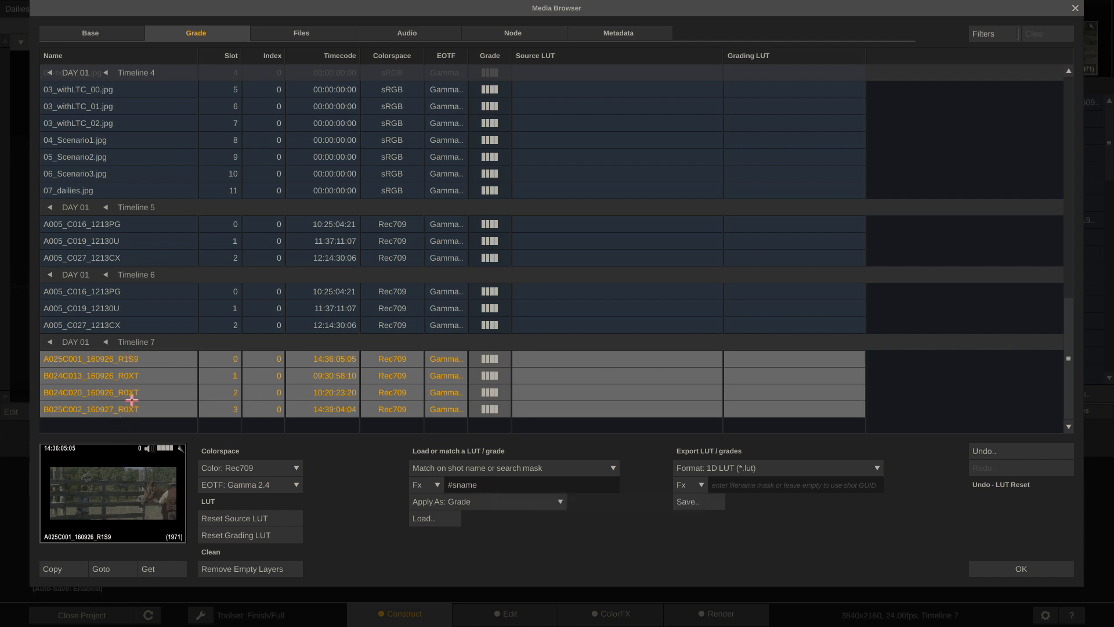
Load the shot-named LUTs from LUTs/3DL-name onto the four clips and confirm with OK
{"action": "left_click", "coordinate": [424, 520]}
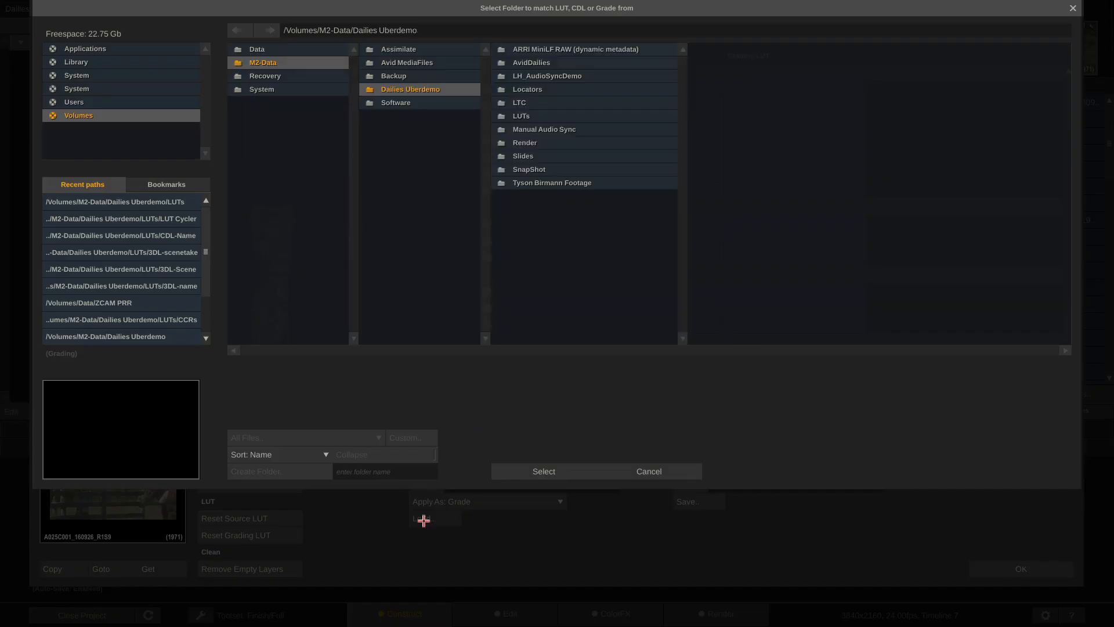
{"action": "left_click", "coordinate": [585, 114]}
{"action": "left_click", "coordinate": [709, 48]}
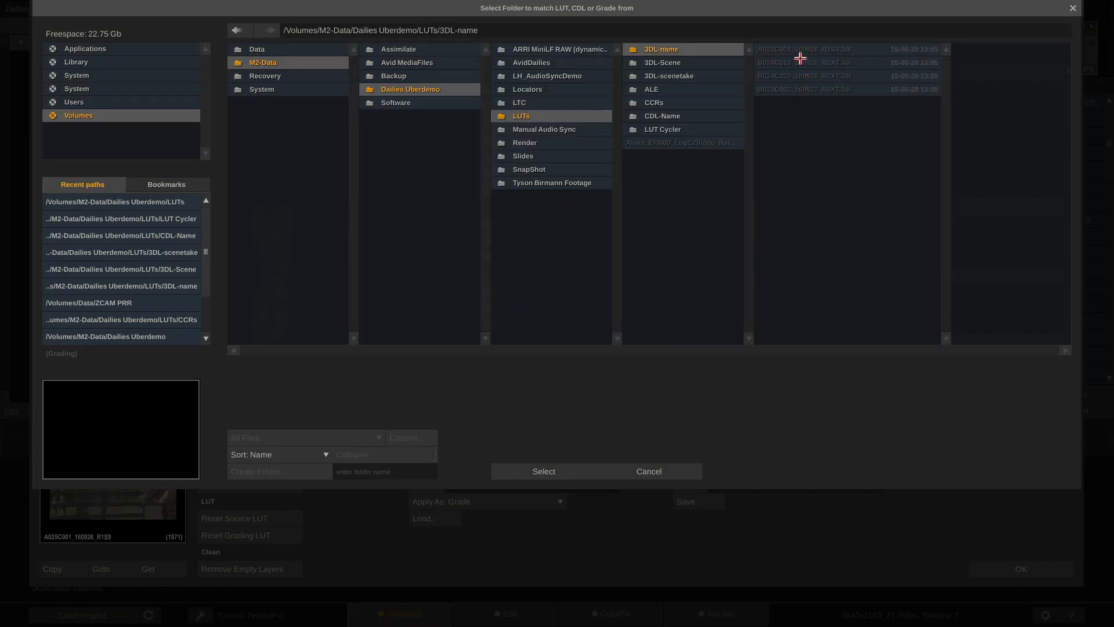
{"action": "left_click", "coordinate": [526, 472]}
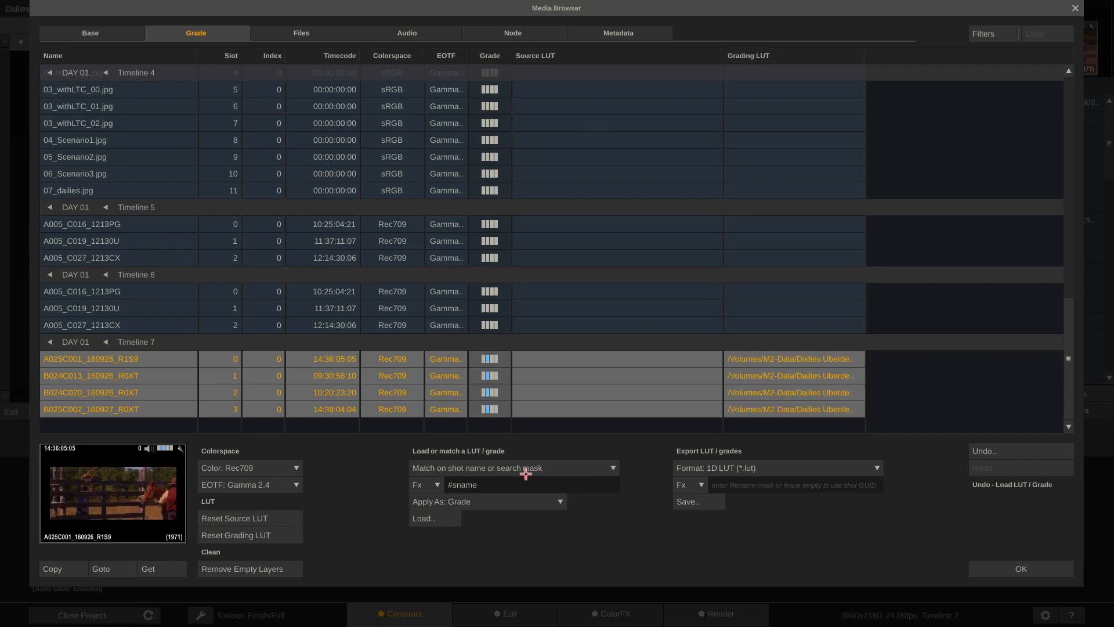
{"action": "left_click_drag", "start_coordinate": [865, 55], "coordinate": [1109, 52]}
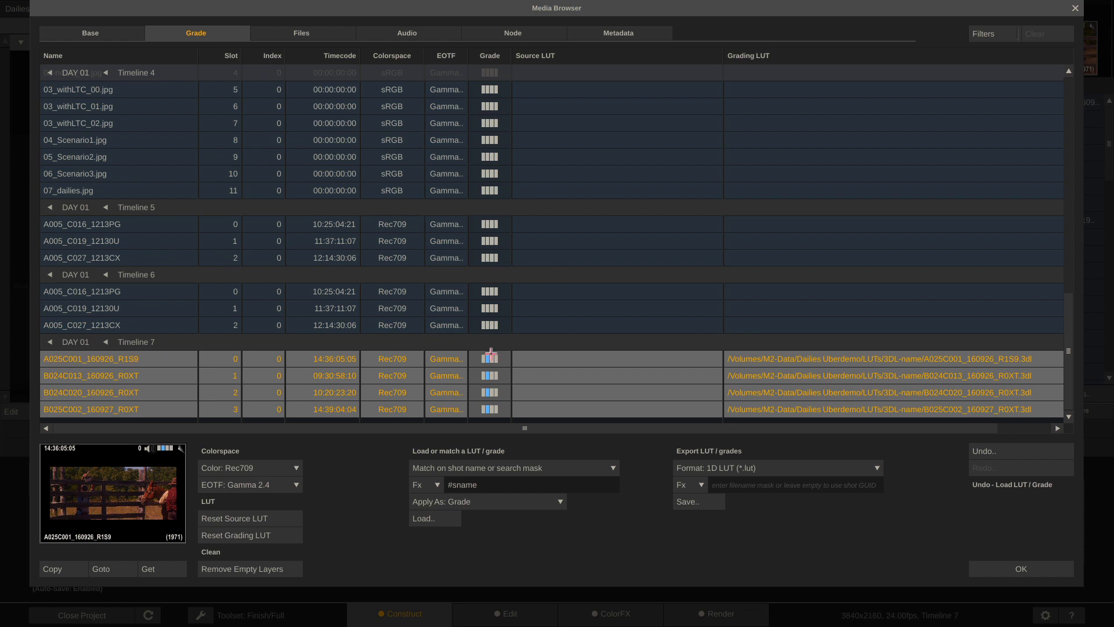
{"action": "left_click", "coordinate": [1009, 568]}
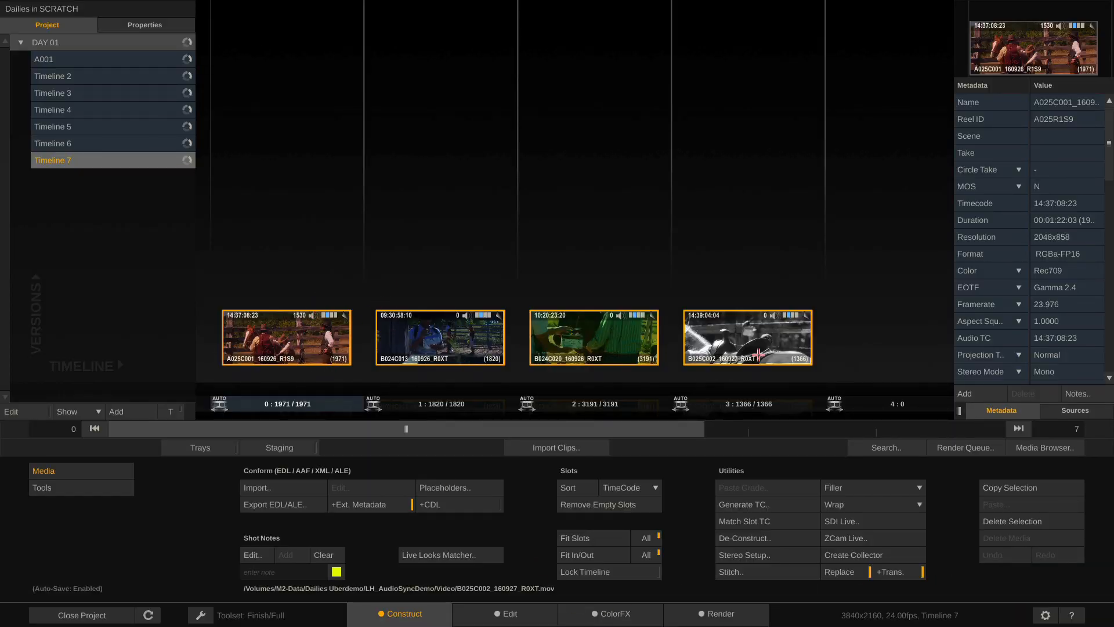
Scrub through clips B024C013 and B024C020 on the Edit page to check their looks
{"action": "left_click", "coordinate": [508, 614]}
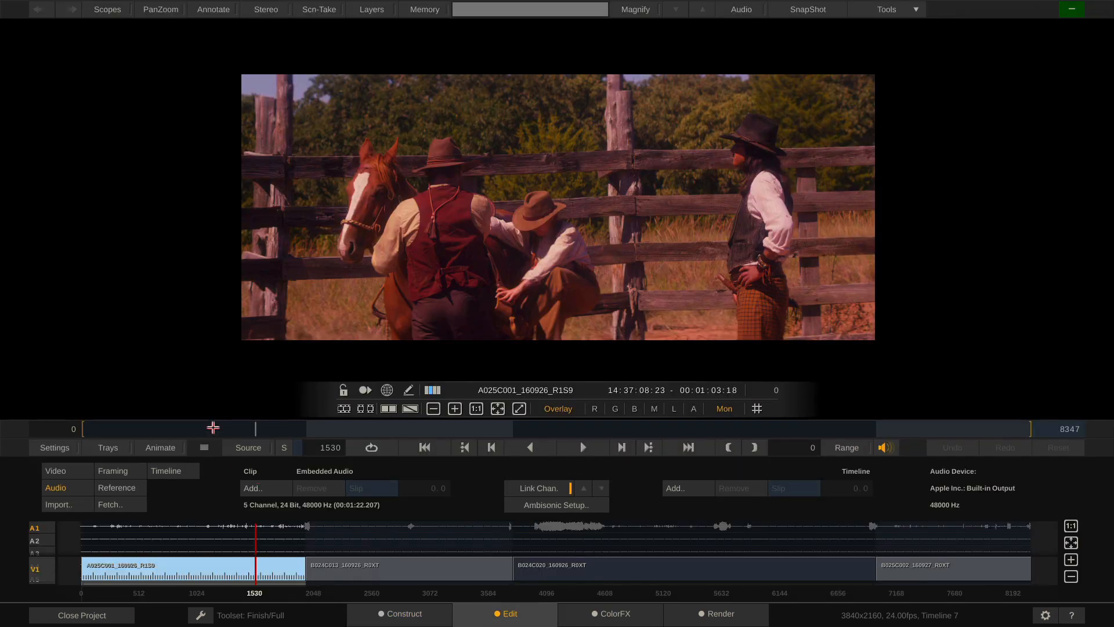
{"action": "left_click", "coordinate": [455, 429]}
{"action": "left_click", "coordinate": [738, 430]}
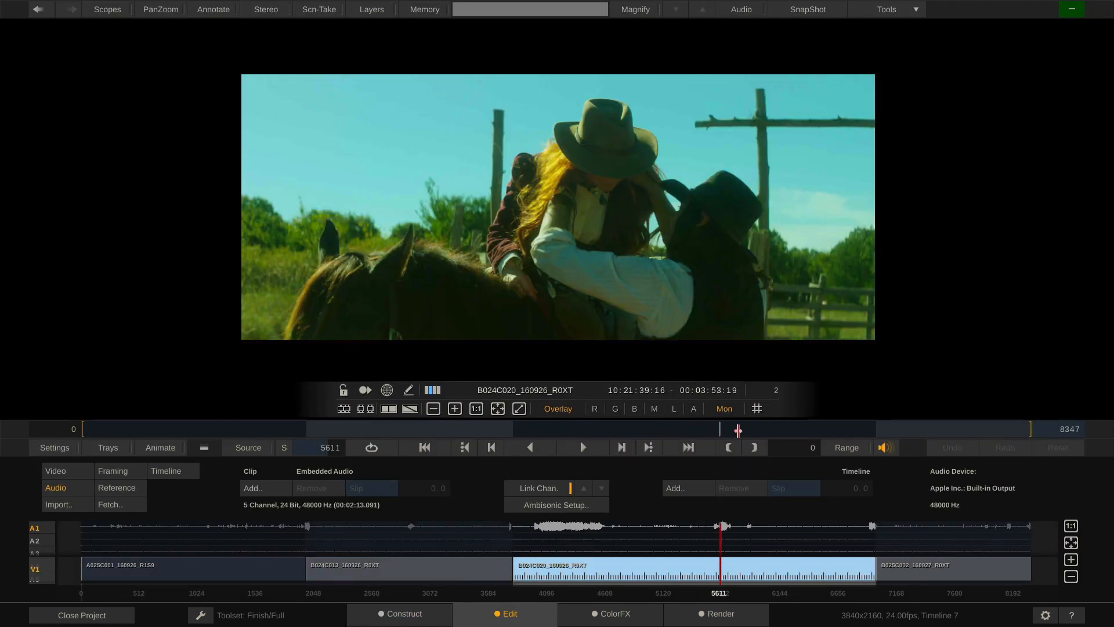
{"action": "left_click_drag", "start_coordinate": [737, 429], "coordinate": [624, 432]}
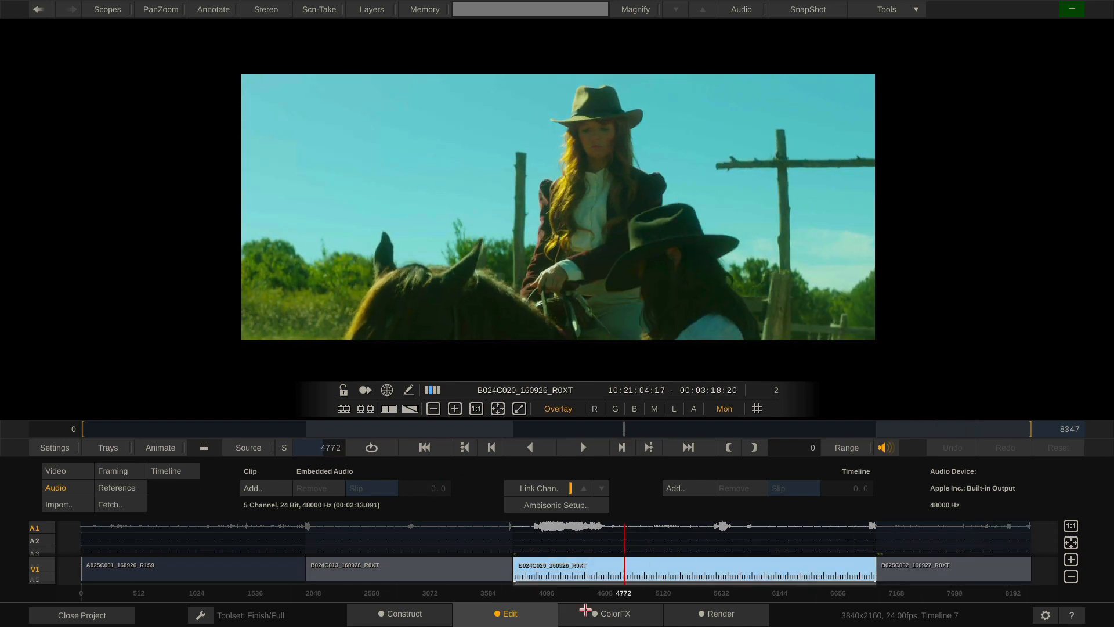
In ColorFX, switch to the Dailies toolset and compare each clip's shot-named grading LUT
{"action": "left_click", "coordinate": [616, 614]}
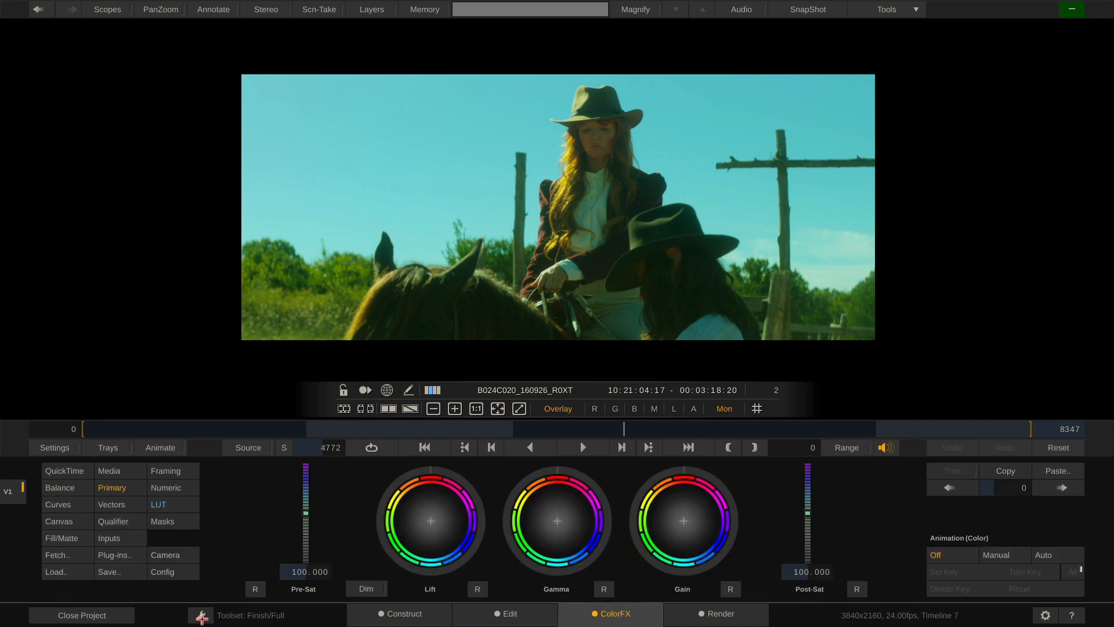
{"action": "left_click", "coordinate": [202, 615]}
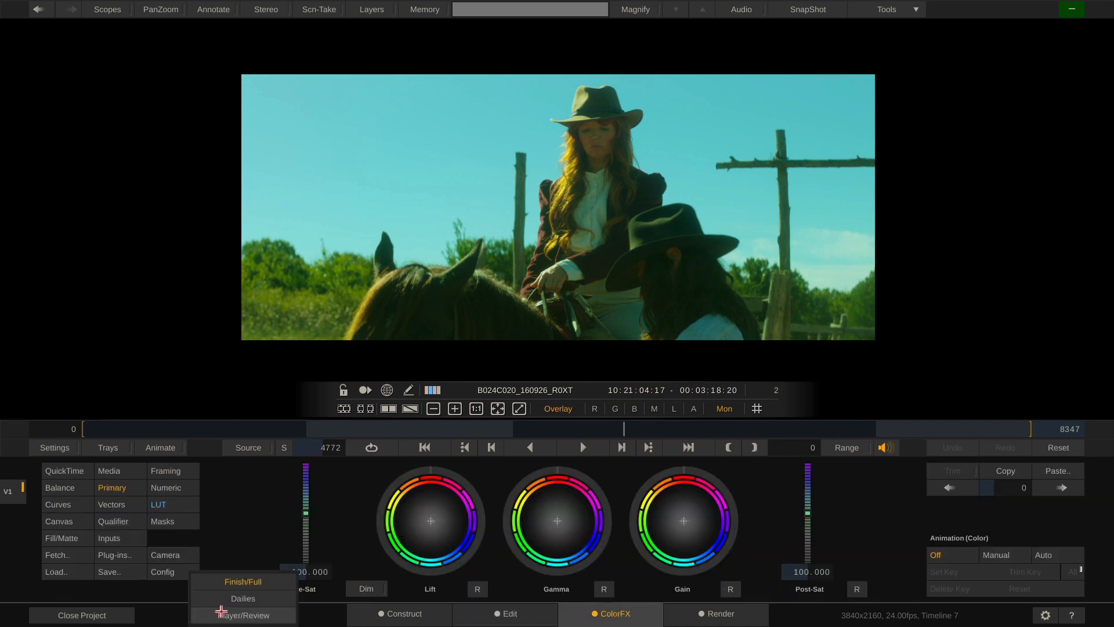
{"action": "left_click", "coordinate": [251, 598]}
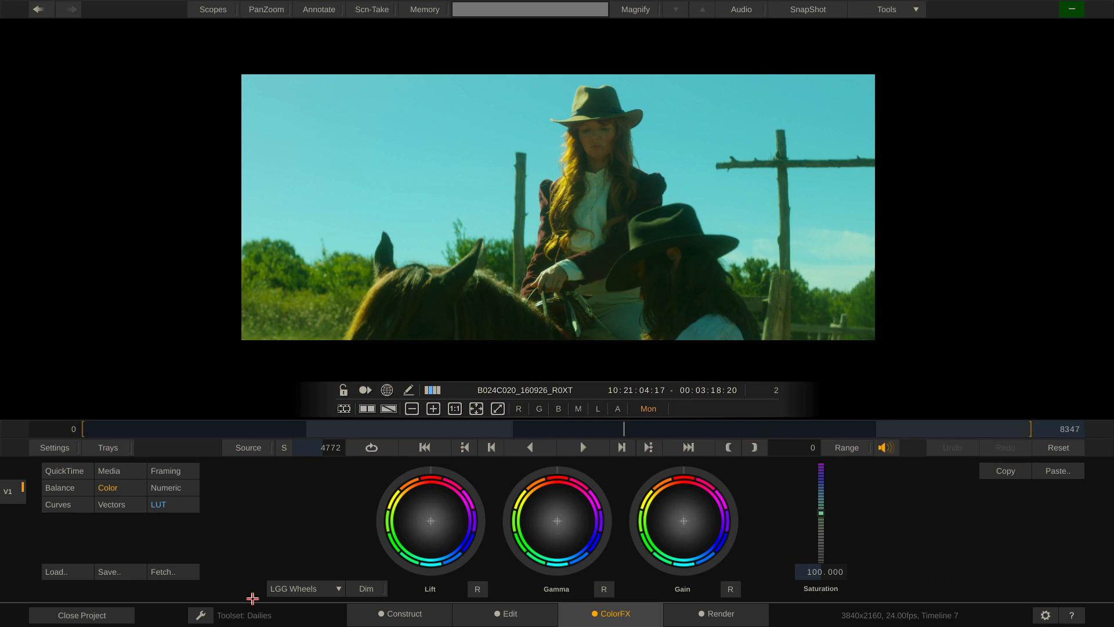
{"action": "left_click", "coordinate": [172, 504]}
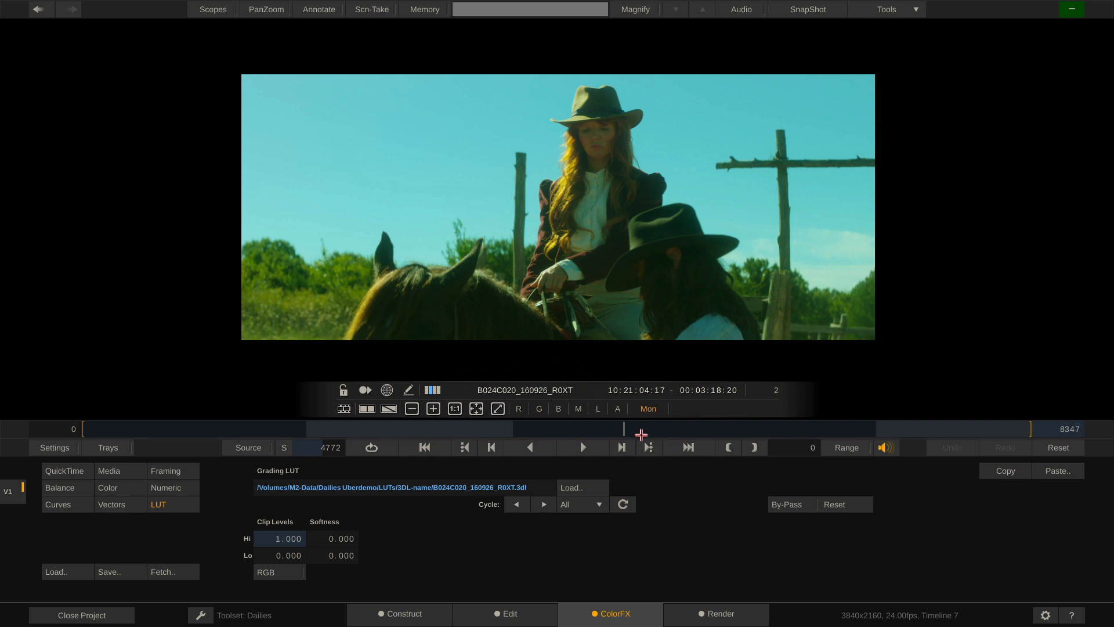
{"action": "left_click_drag", "start_coordinate": [641, 435], "coordinate": [390, 430]}
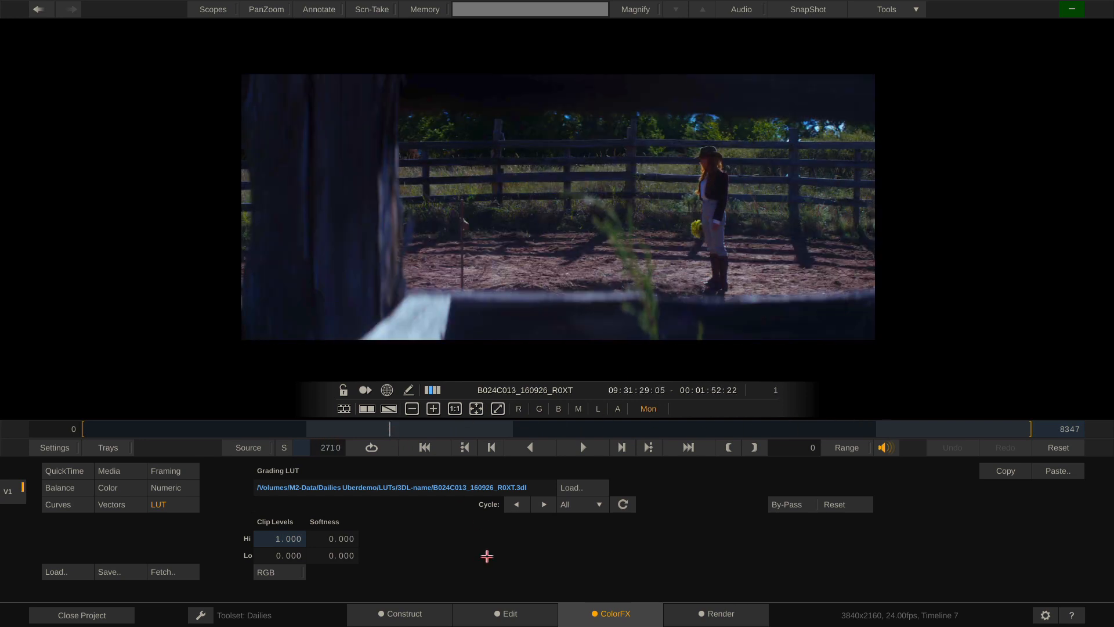
{"action": "left_click", "coordinate": [121, 470]}
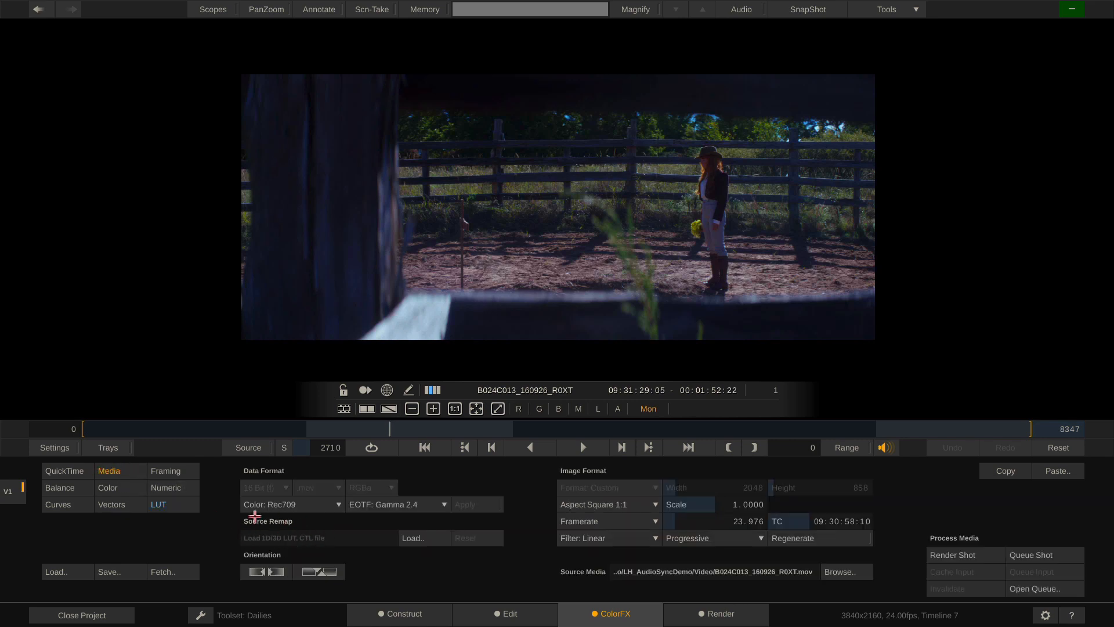
{"action": "left_click", "coordinate": [167, 504]}
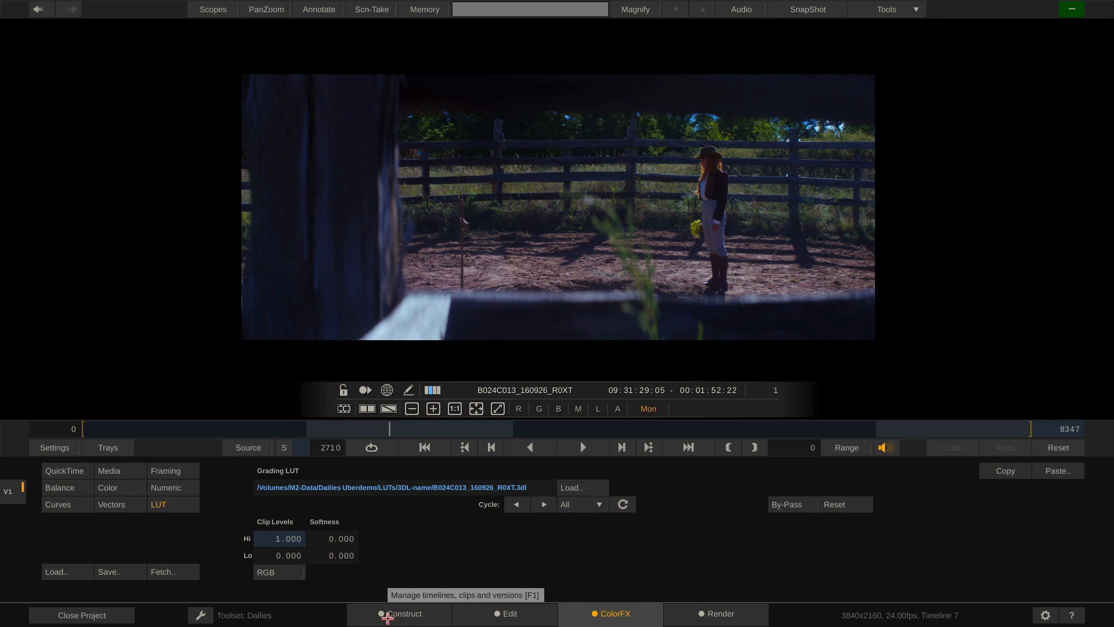
{"action": "left_click", "coordinate": [387, 617]}
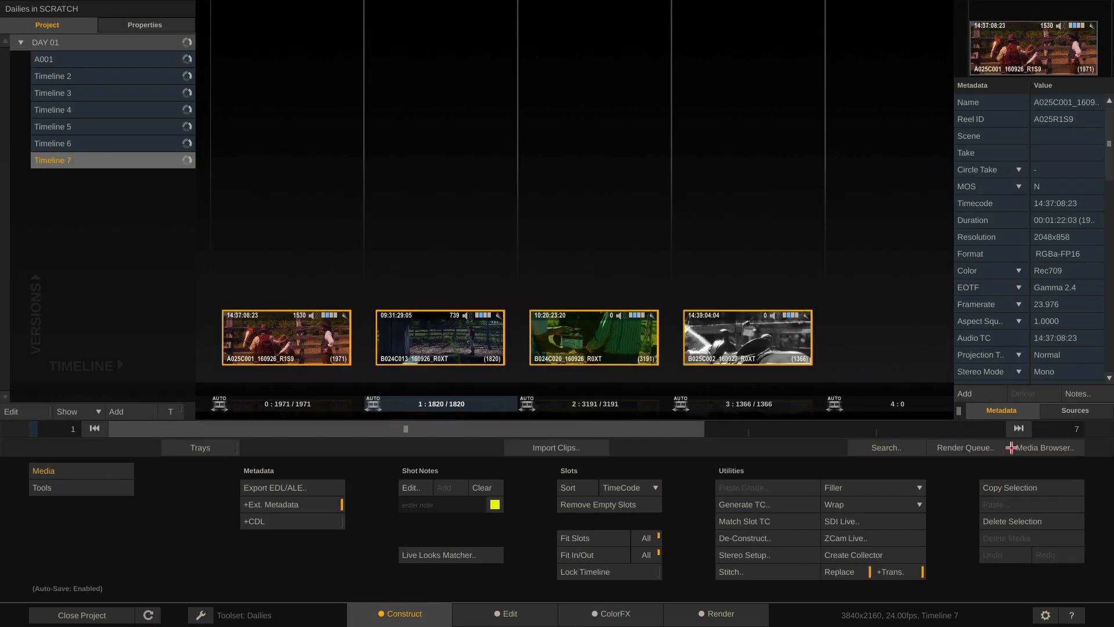
Reset Timeline 7's grading LUTs, inspect the 3DL-Scene folder, and show the clips' audio details
{"action": "left_click", "coordinate": [1039, 448]}
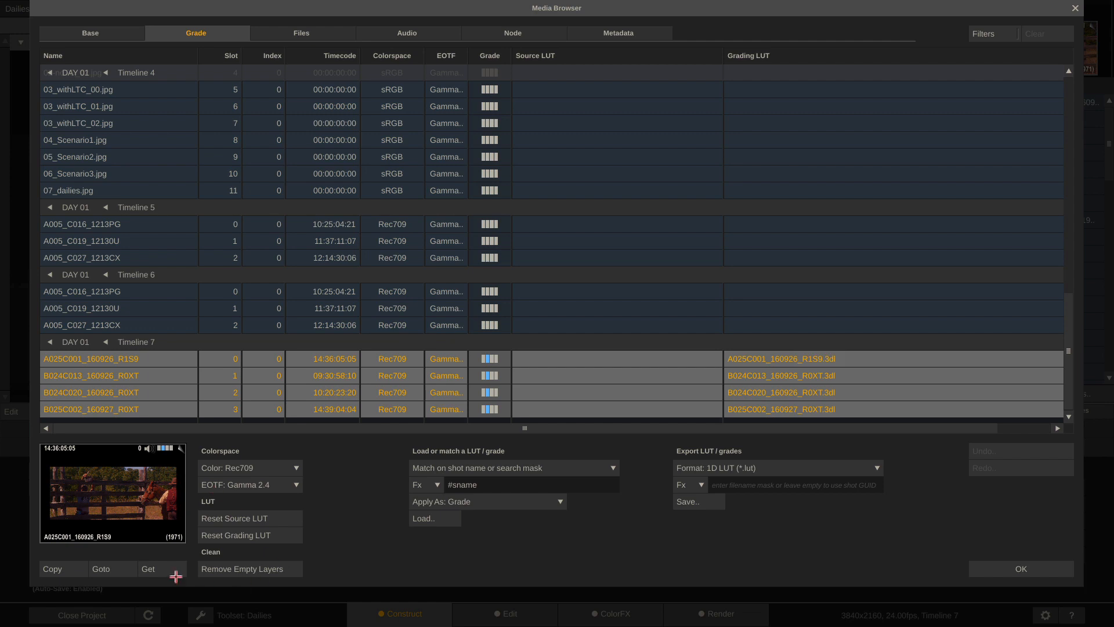
{"action": "left_click", "coordinate": [219, 536]}
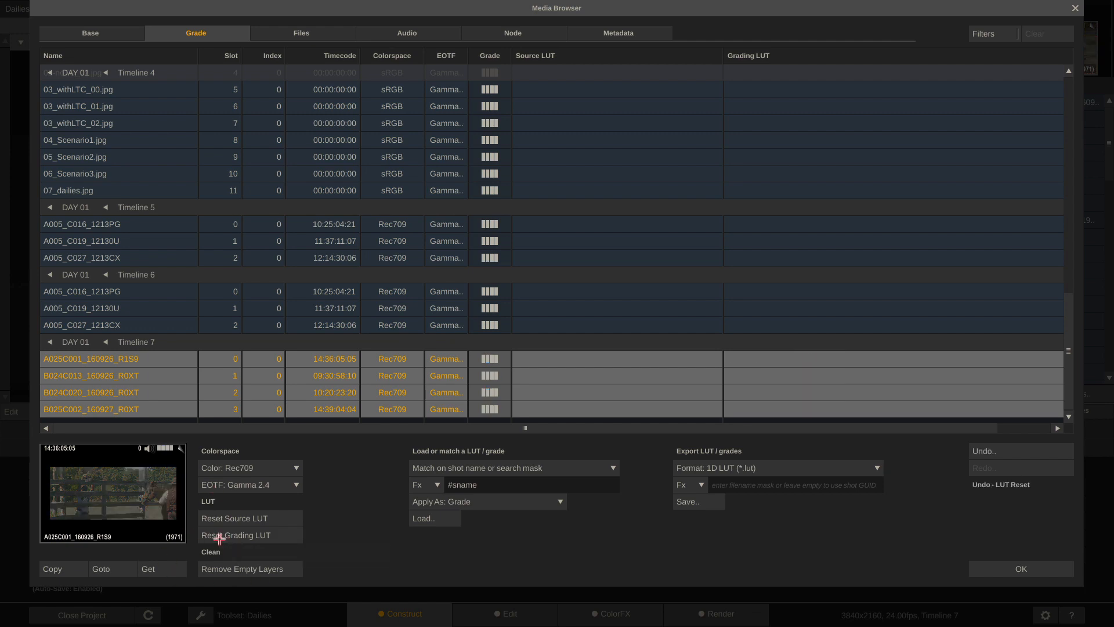
{"action": "key", "text": "super+Tab"}
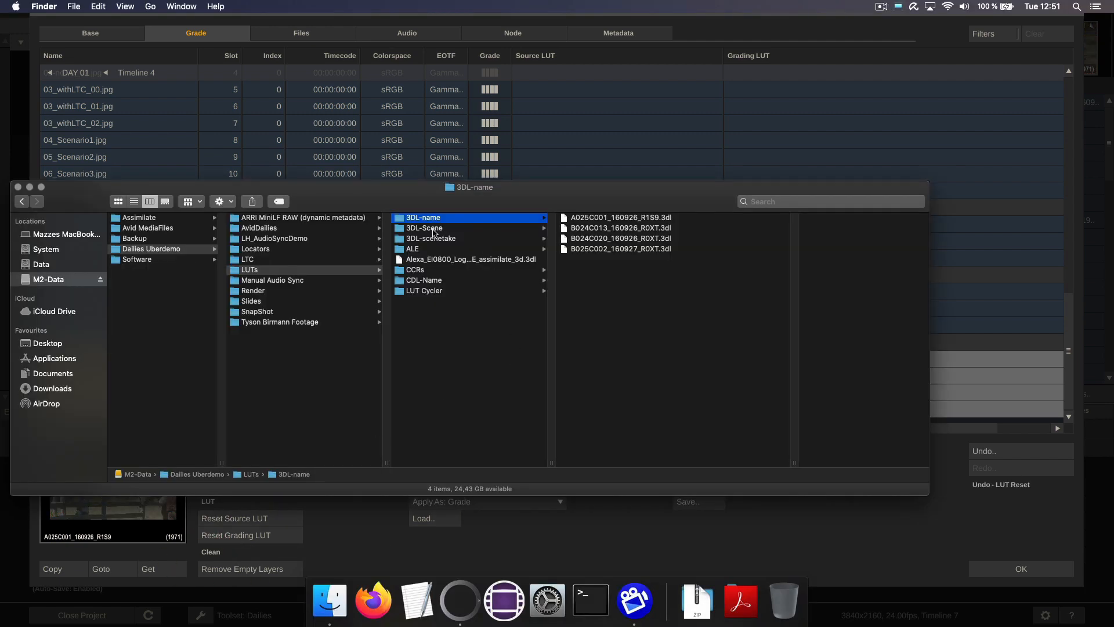
{"action": "left_click", "coordinate": [434, 229]}
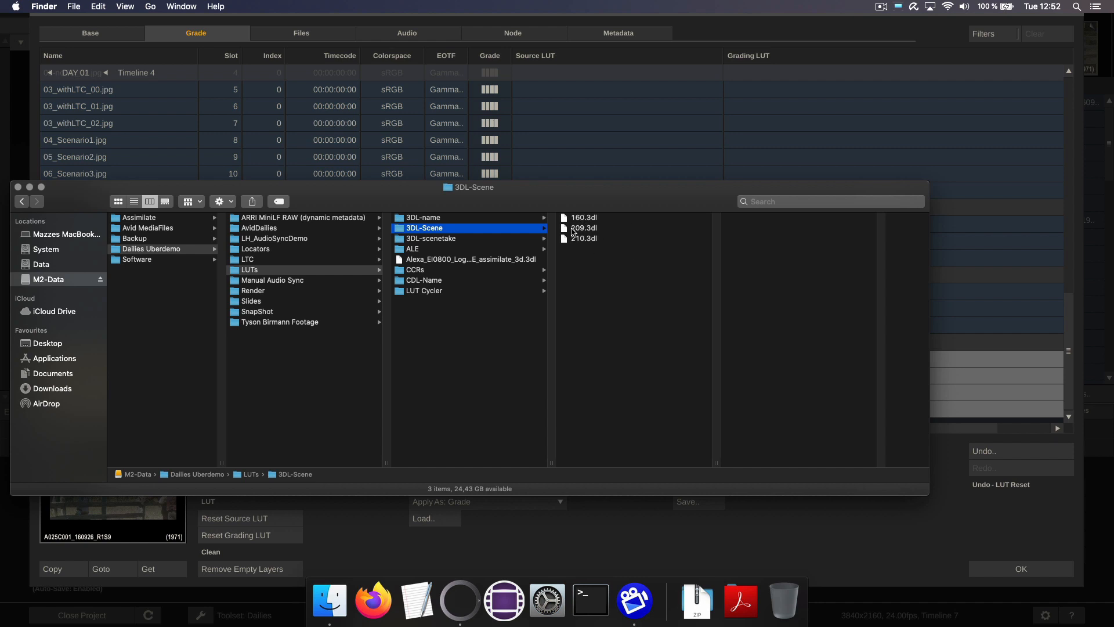
{"action": "left_click", "coordinate": [764, 33]}
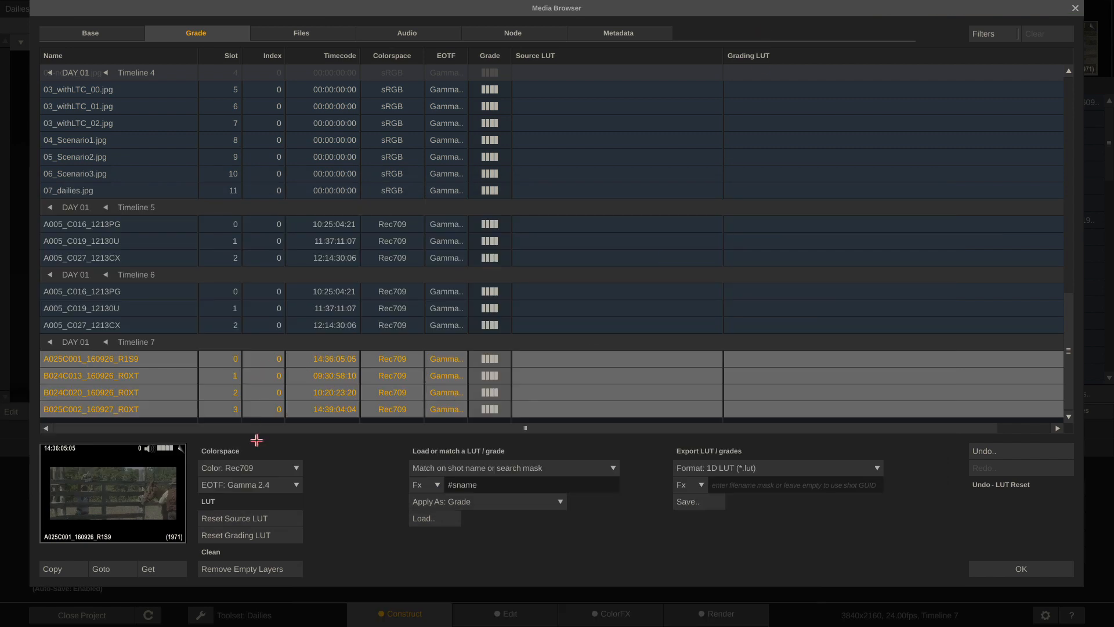
{"action": "left_click", "coordinate": [420, 30]}
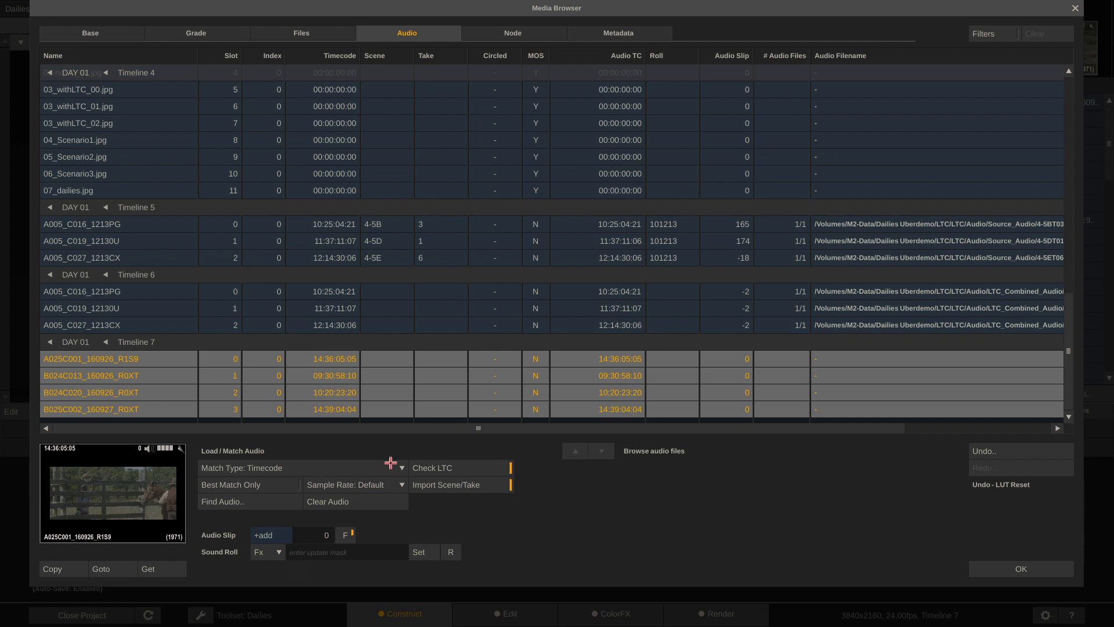
Match the clips to the WAVs in LH_AudioSyncDemo/Audio and mark B024C020 as circled
{"action": "left_click", "coordinate": [231, 500]}
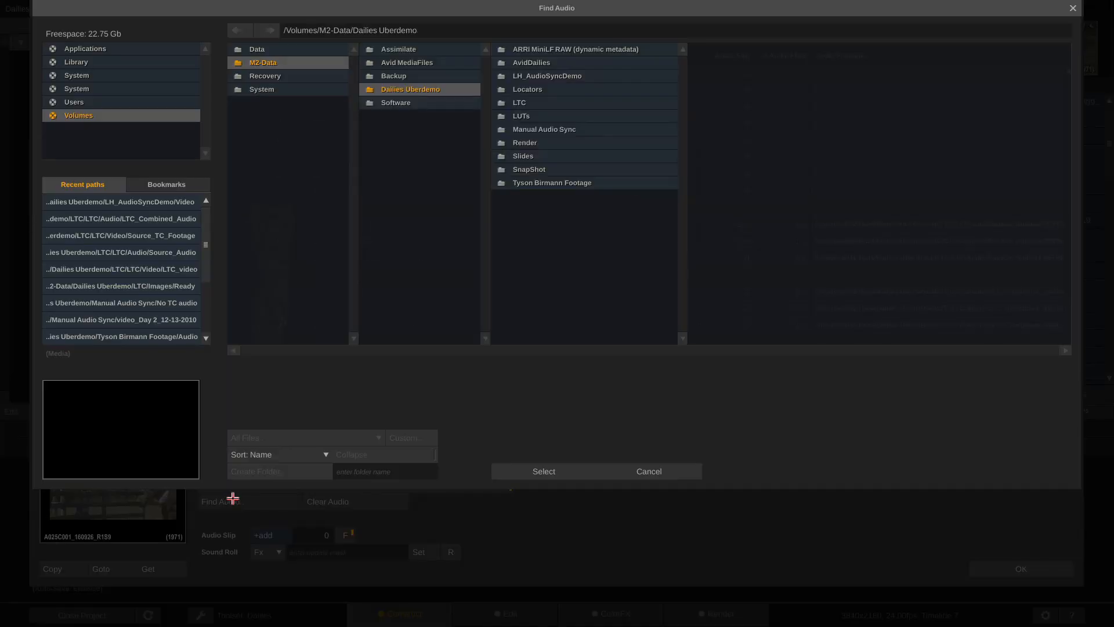
{"action": "left_click", "coordinate": [581, 76]}
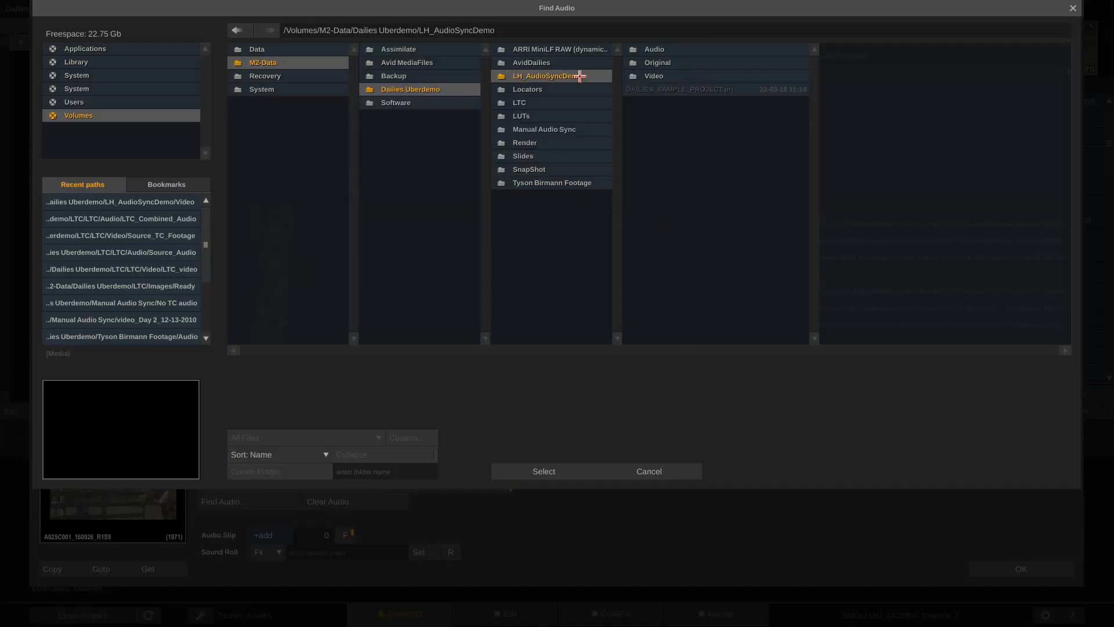
{"action": "left_click", "coordinate": [709, 48]}
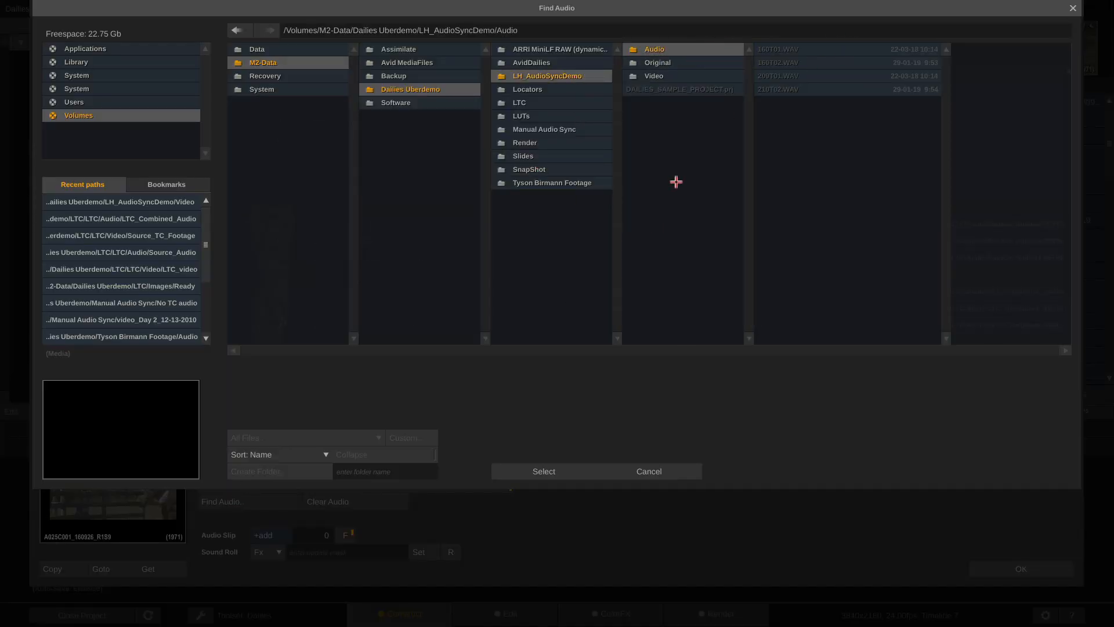
{"action": "left_click", "coordinate": [510, 473]}
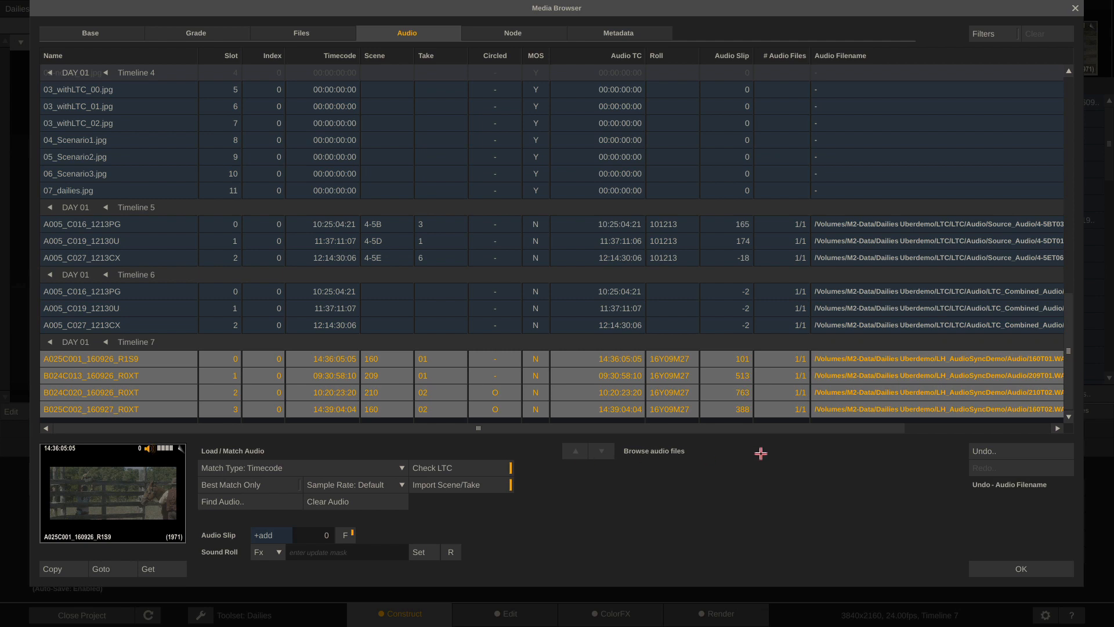
{"action": "left_click", "coordinate": [496, 393]}
Change the match mask from #sname to #scene and load LUTs from LUTs/3DL-Scene
{"action": "left_click", "coordinate": [205, 33]}
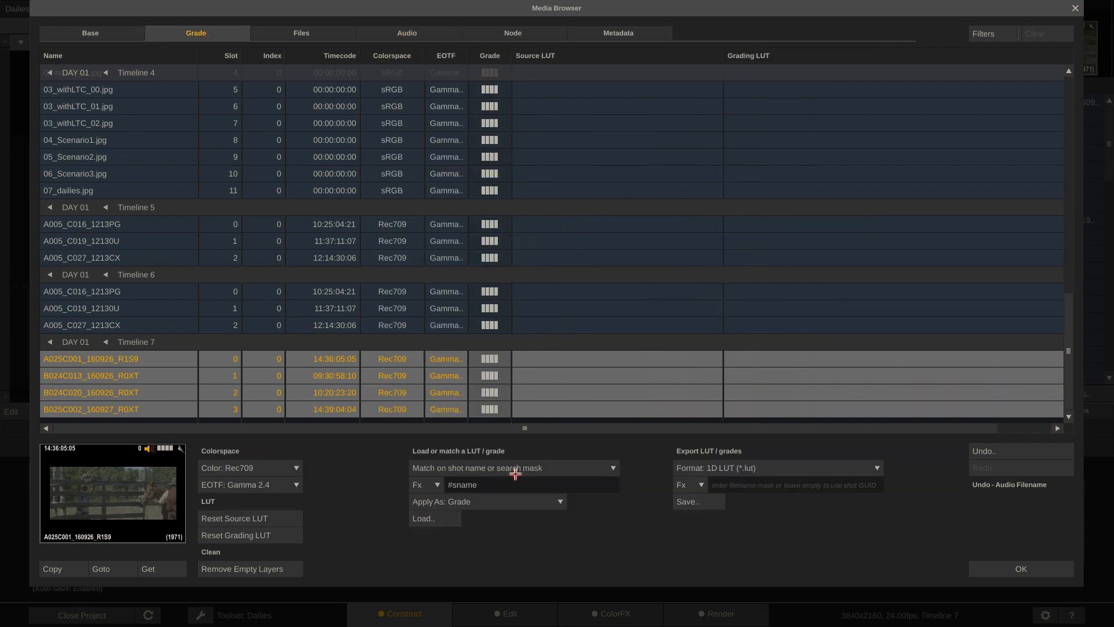
{"action": "left_click_drag", "start_coordinate": [495, 487], "coordinate": [456, 490]}
{"action": "type", "text": "cene"}
{"action": "left_click", "coordinate": [432, 517]}
{"action": "left_click", "coordinate": [575, 115]}
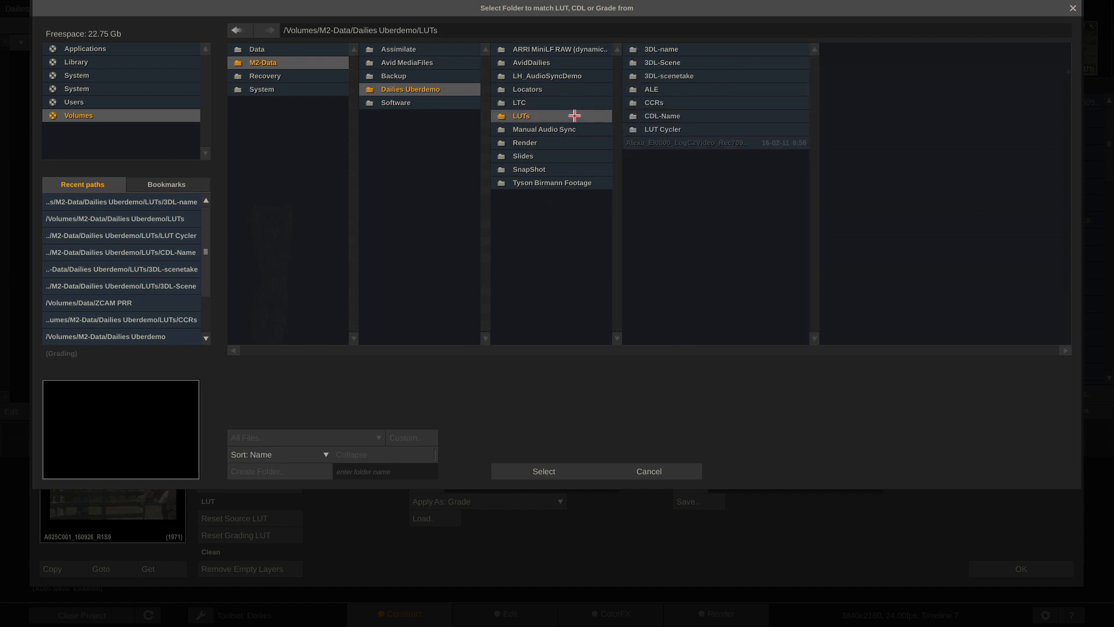
{"action": "left_click", "coordinate": [706, 64]}
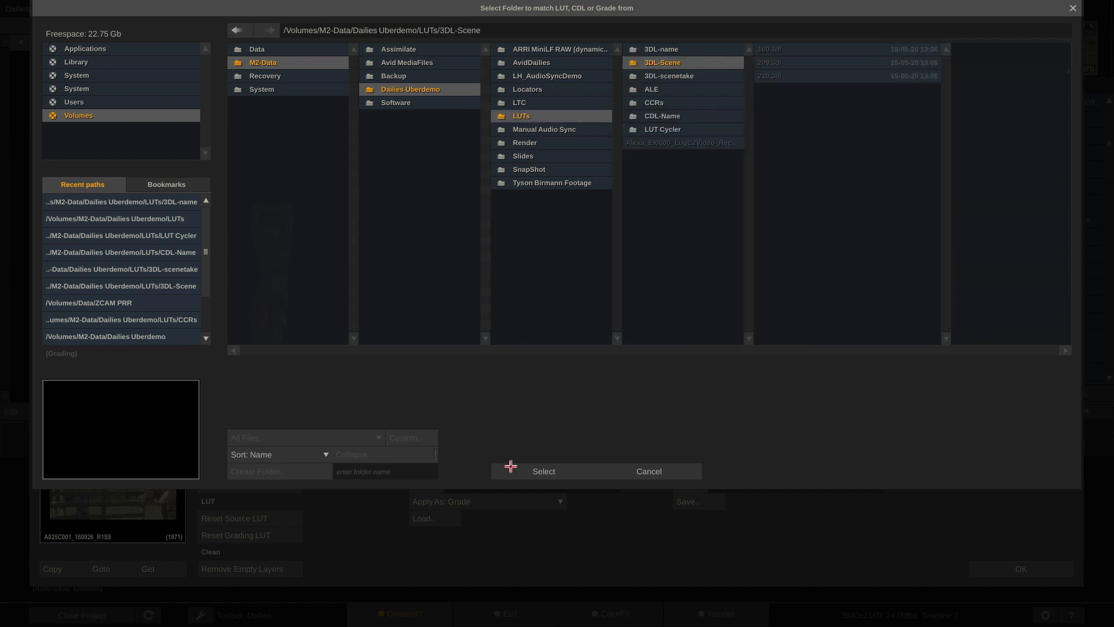
{"action": "left_click", "coordinate": [511, 468]}
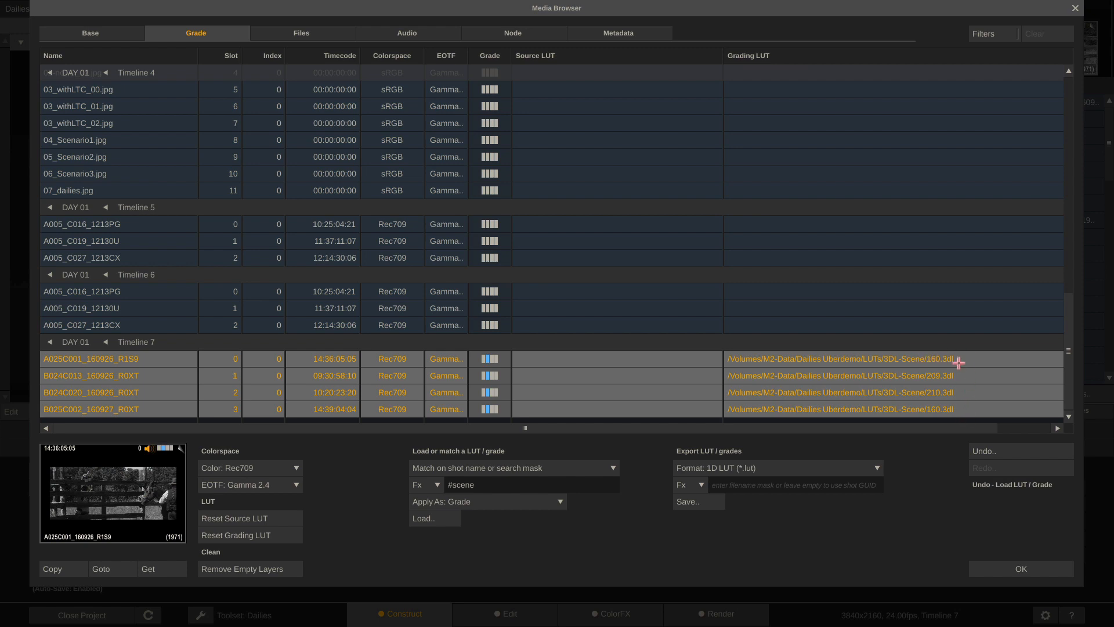
Accept the grade list and scrub the first shot in ColorFX to see its scene LUT
{"action": "left_click", "coordinate": [1028, 568]}
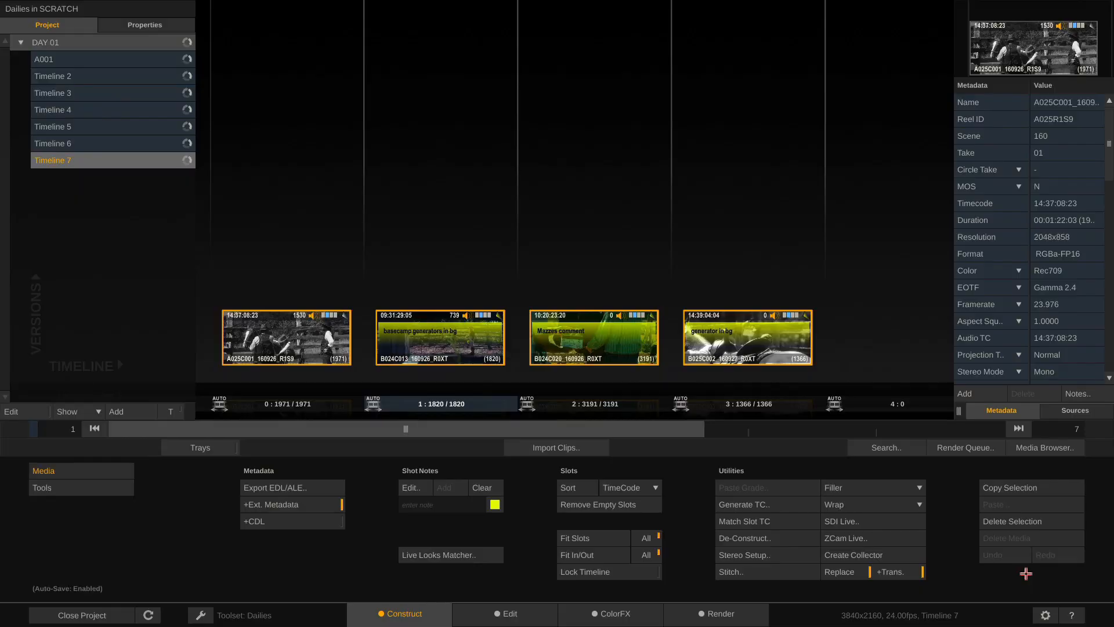
{"action": "left_click", "coordinate": [608, 617]}
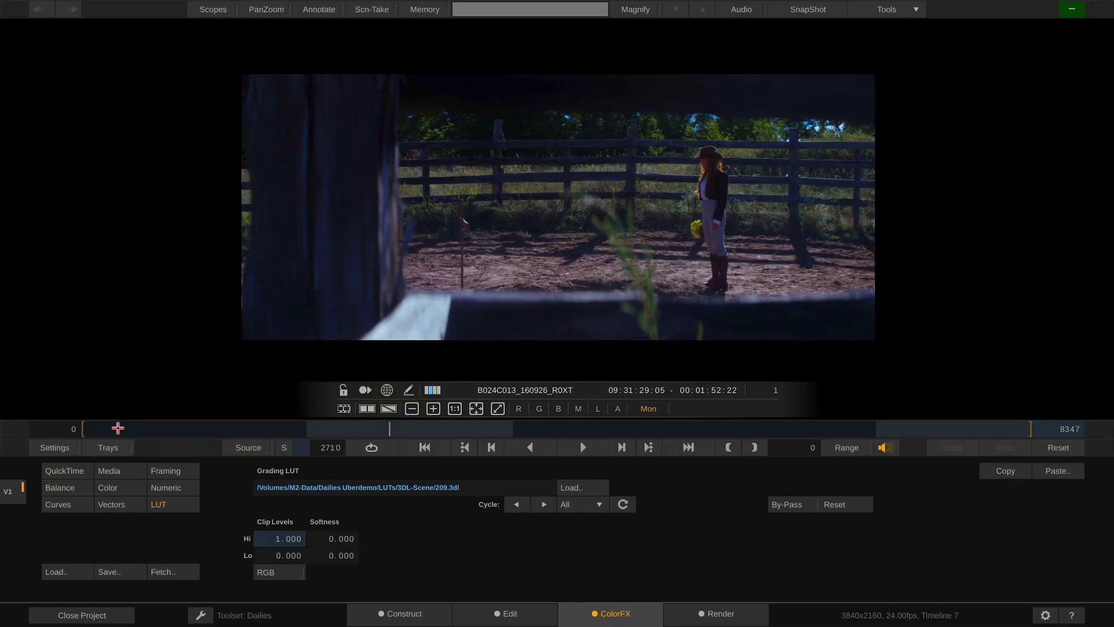
{"action": "left_click", "coordinate": [130, 428]}
{"action": "left_click_drag", "start_coordinate": [130, 429], "coordinate": [181, 426]}
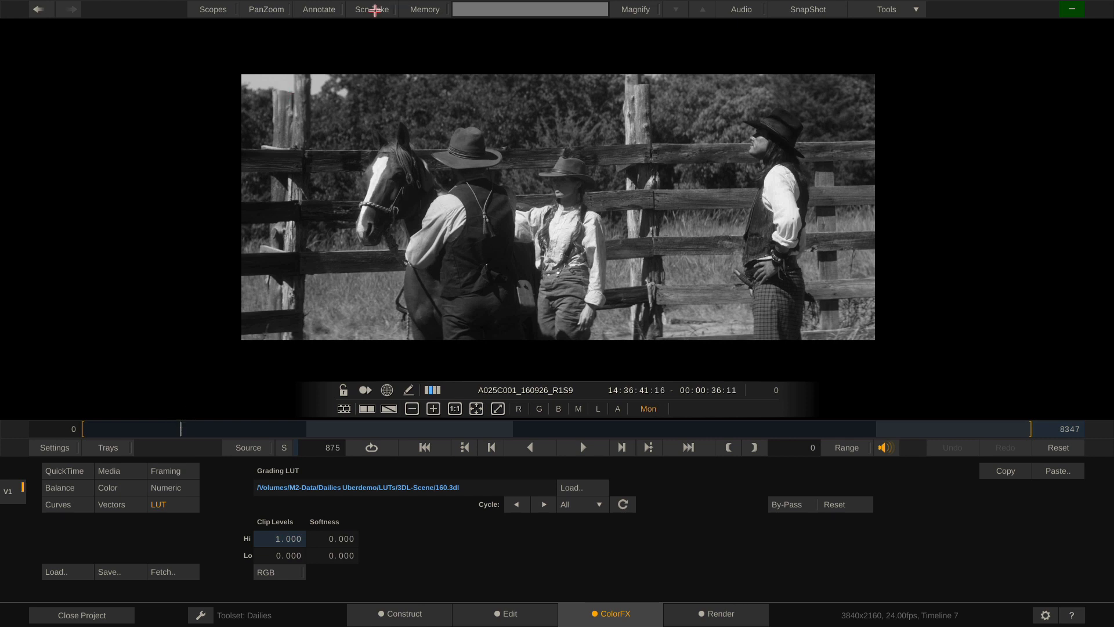
With the Scn-Take updater shown, step through the scene 160, 209 and 210 shots, then return to Construct
{"action": "left_click", "coordinate": [372, 9]}
{"action": "left_click_drag", "start_coordinate": [340, 309], "coordinate": [205, 198]}
{"action": "left_click", "coordinate": [197, 428]}
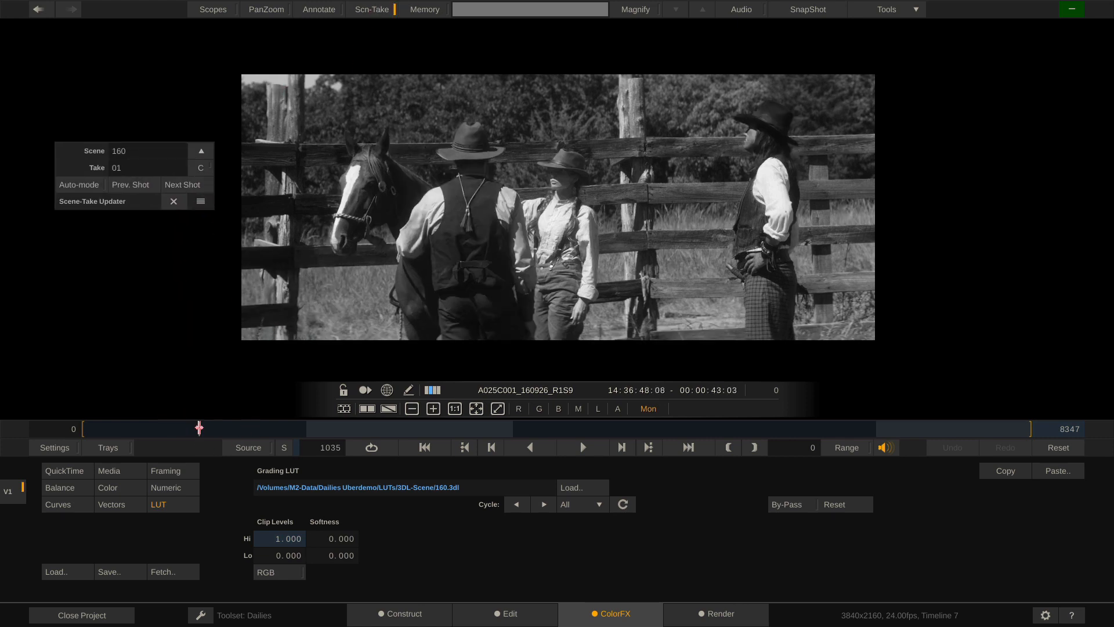
{"action": "left_click", "coordinate": [955, 428]}
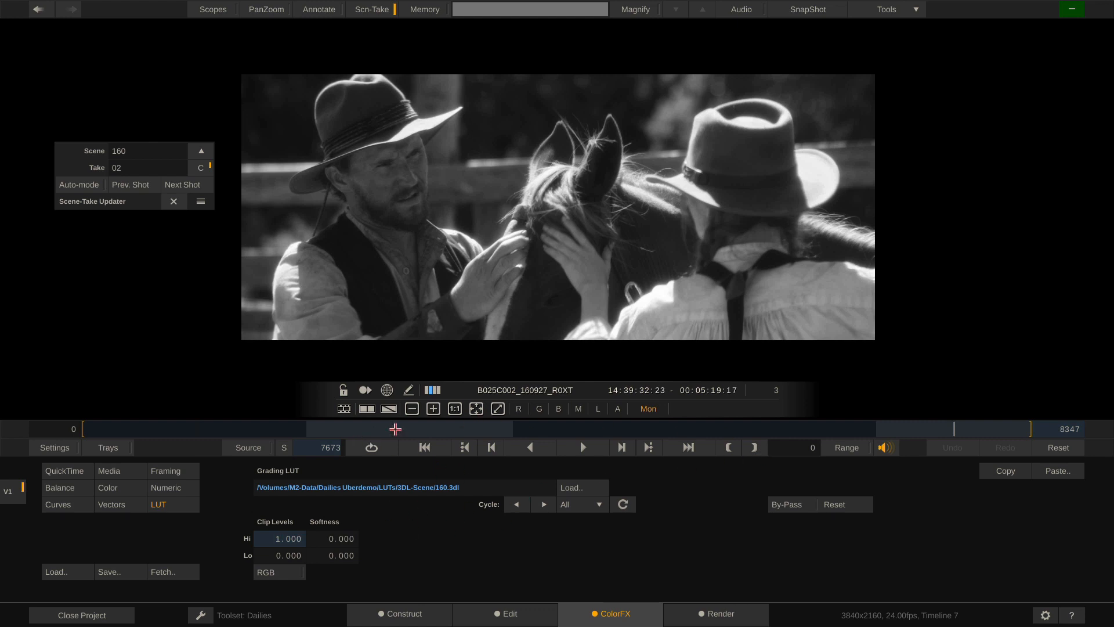
{"action": "left_click", "coordinate": [396, 429]}
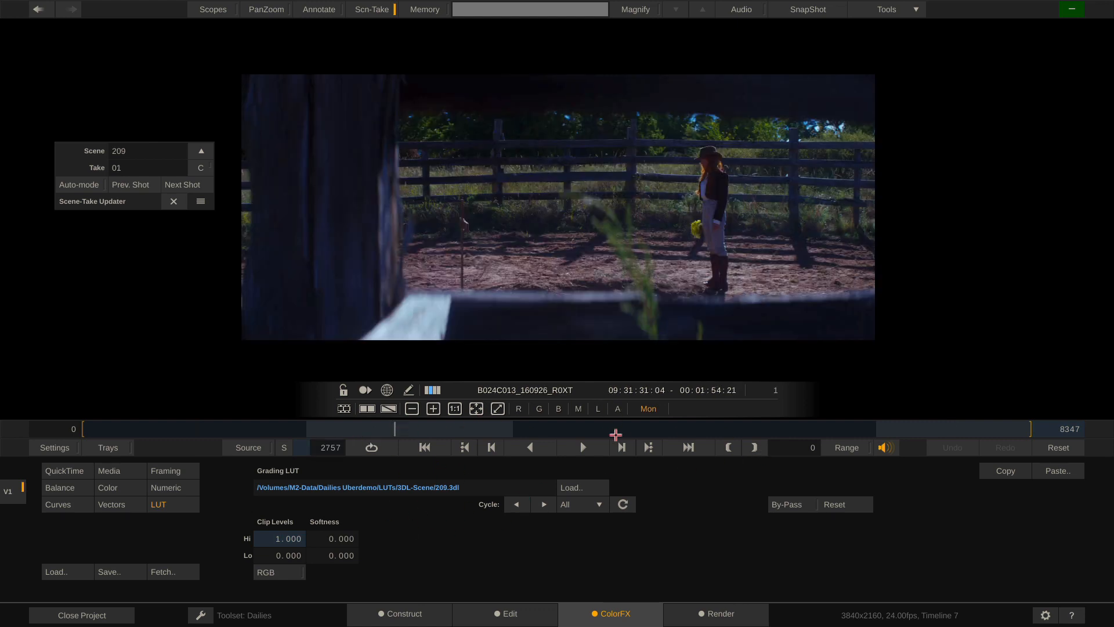
{"action": "left_click", "coordinate": [616, 430]}
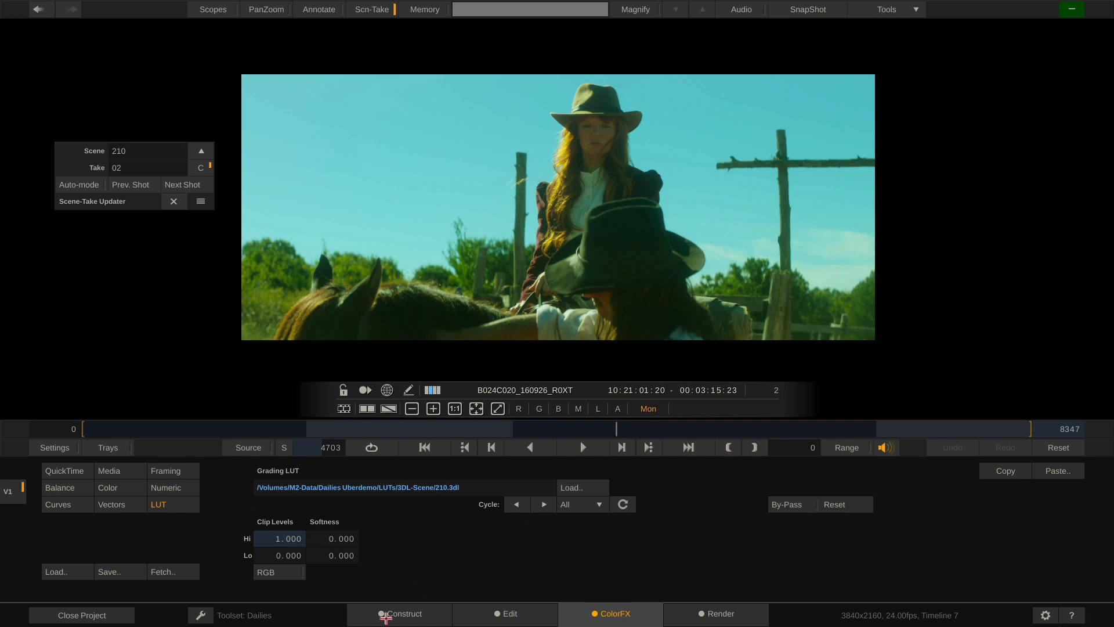
{"action": "left_click", "coordinate": [393, 617]}
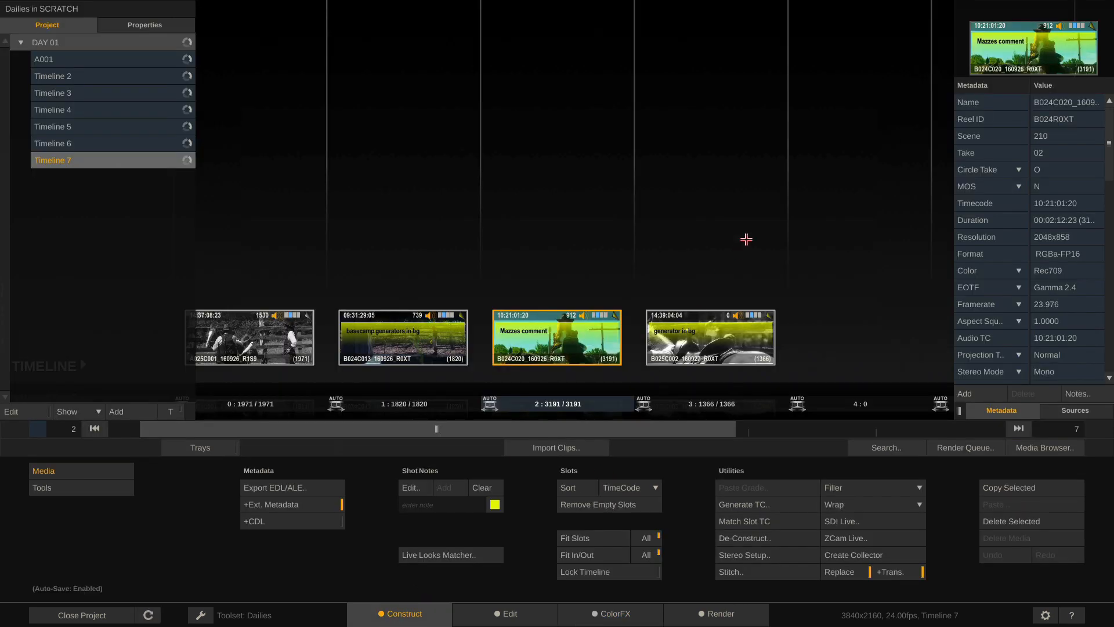
Inspect the four LUTs in Finder's 3DL-scenetake folder, then reopen SCRATCH's grade list
{"action": "key", "text": "super+Tab"}
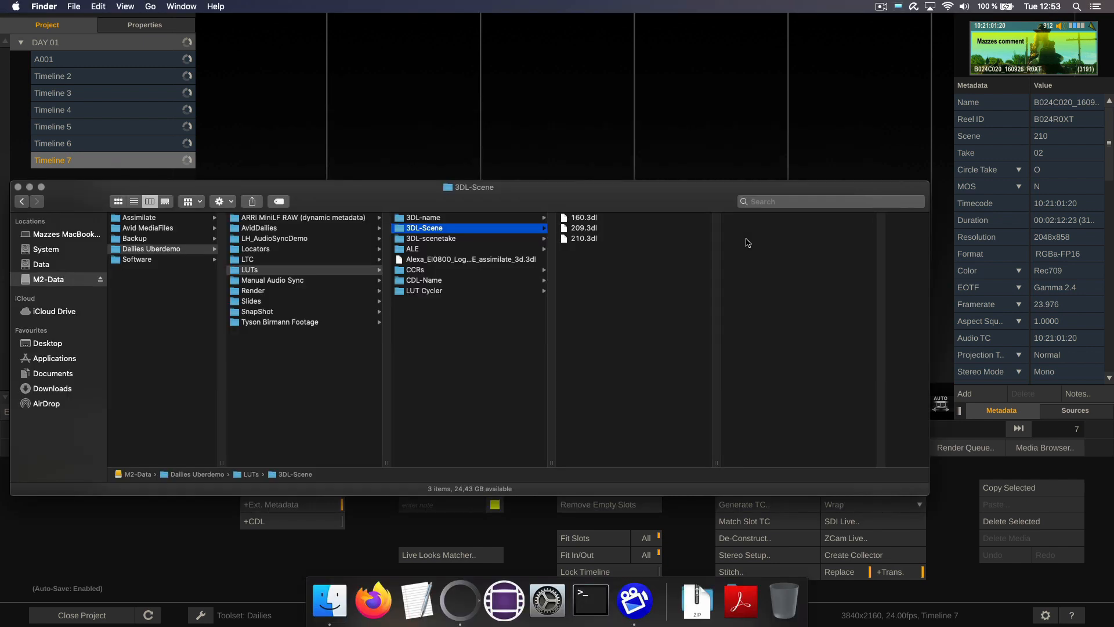
{"action": "left_click", "coordinate": [442, 239]}
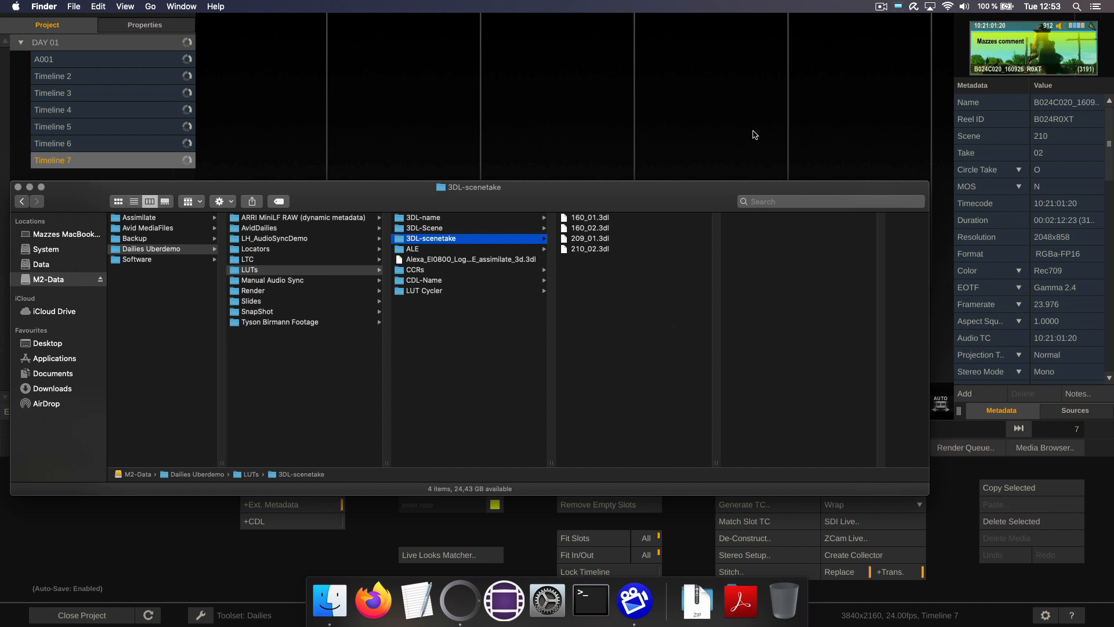
{"action": "left_click", "coordinate": [752, 134]}
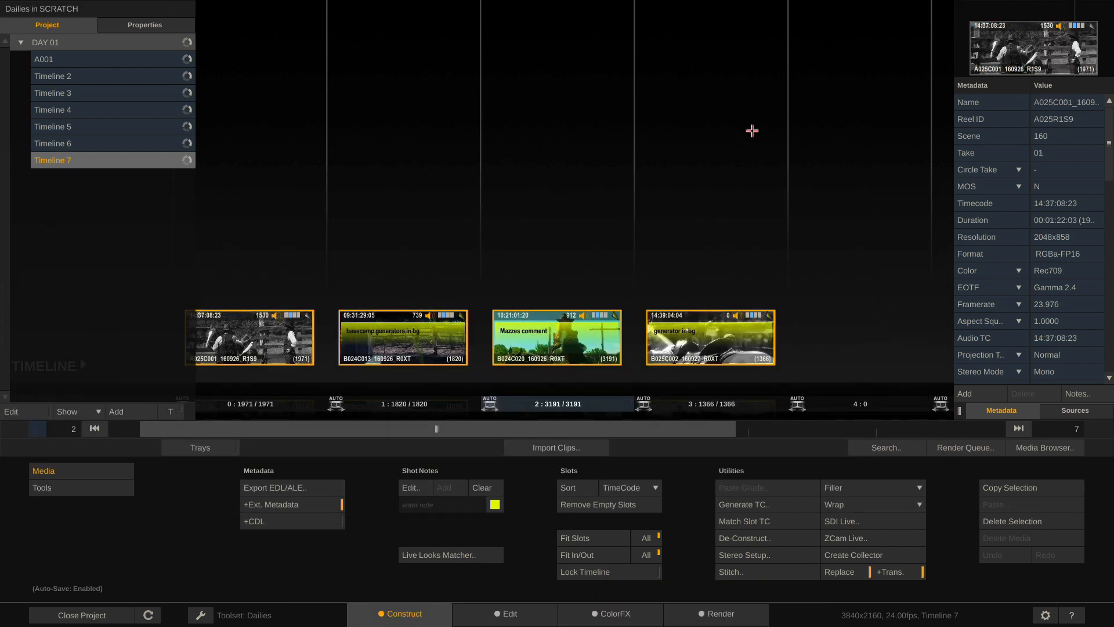
{"action": "left_click", "coordinate": [1052, 448]}
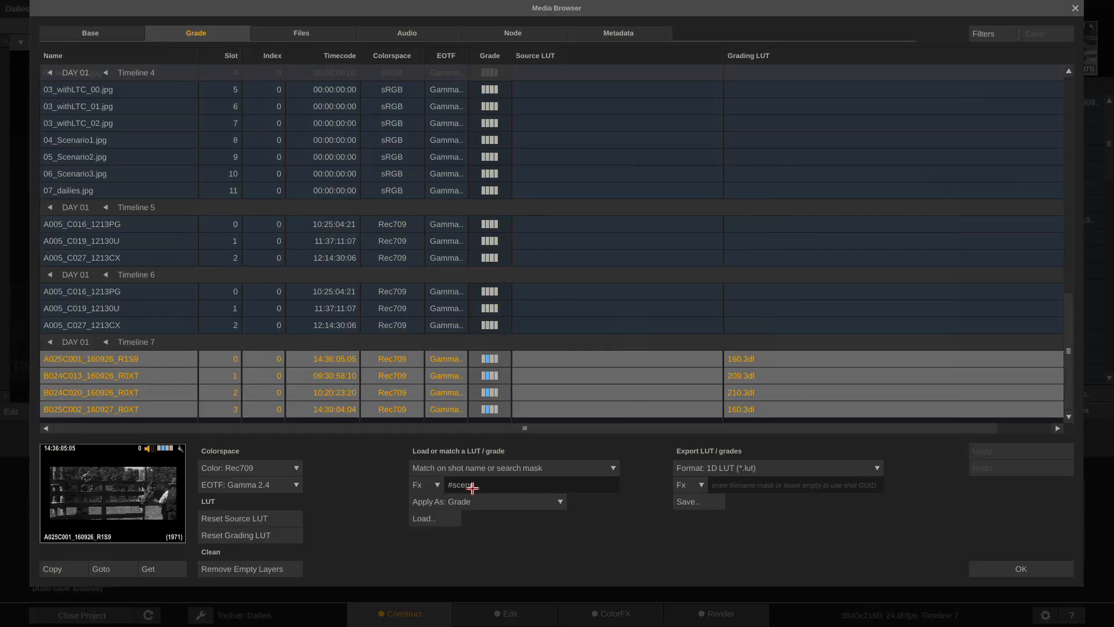
Reset the grading LUTs on the Timeline 7 clips
{"action": "left_click", "coordinate": [216, 535]}
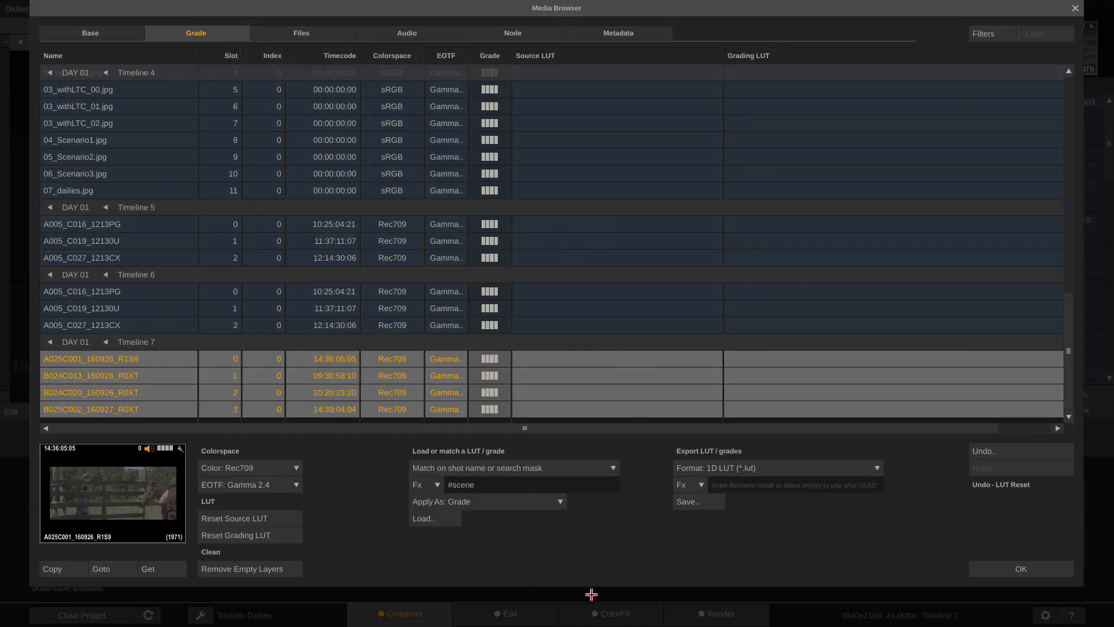
{"action": "key", "text": "super+Tab"}
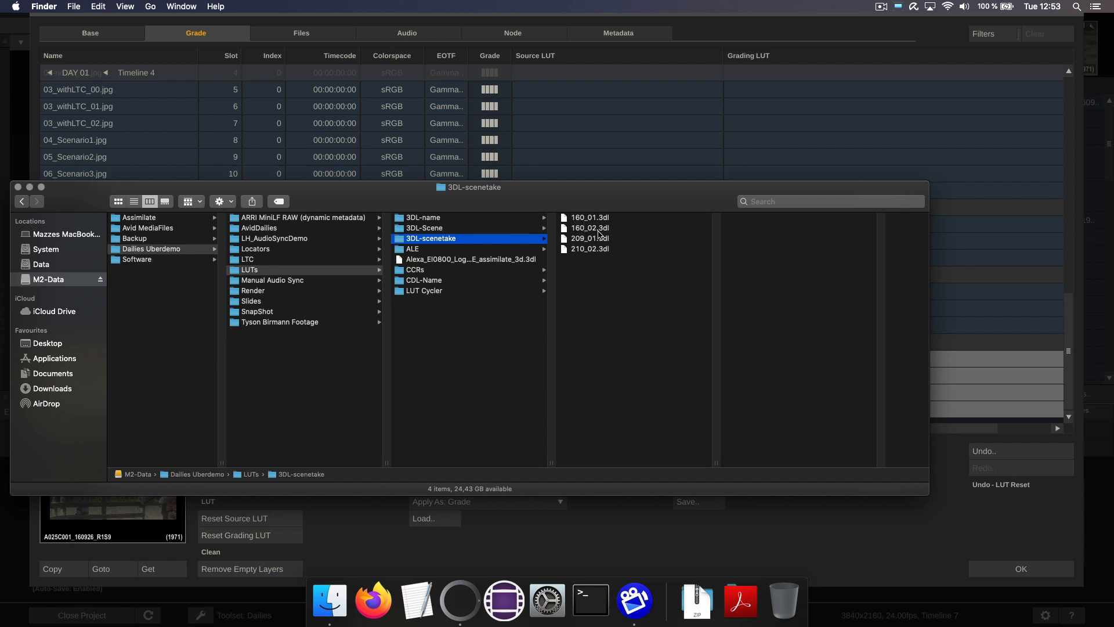
{"action": "key", "text": "super+Tab"}
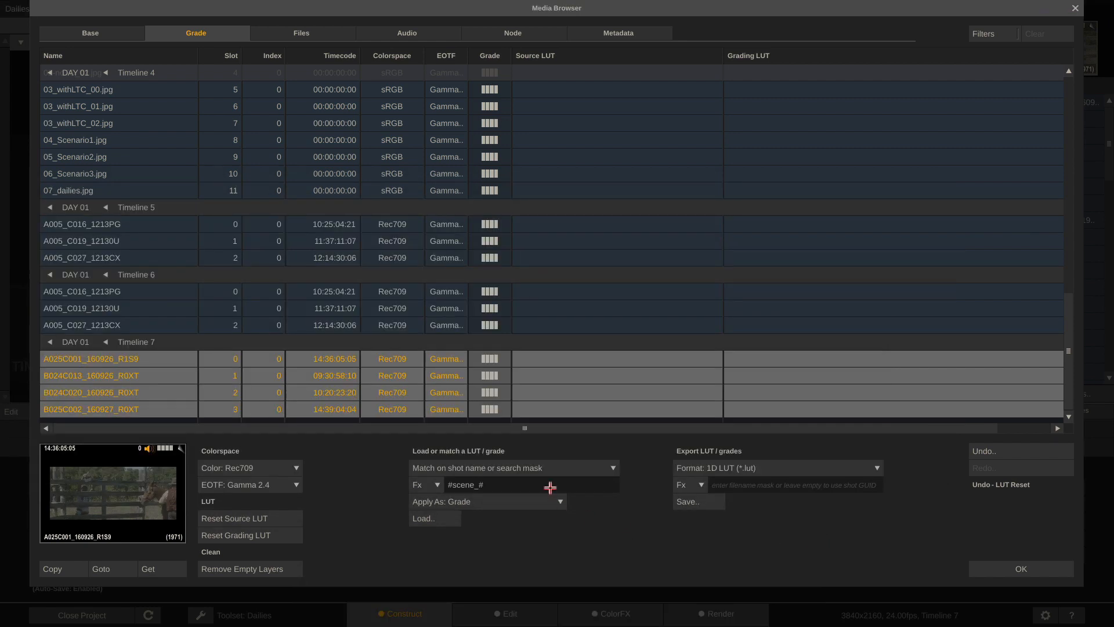
Load #scene_#take matched LUTs from LUTs/3DL-scenetake and accept the grades
{"action": "left_click", "coordinate": [435, 518]}
{"action": "left_click", "coordinate": [595, 115]}
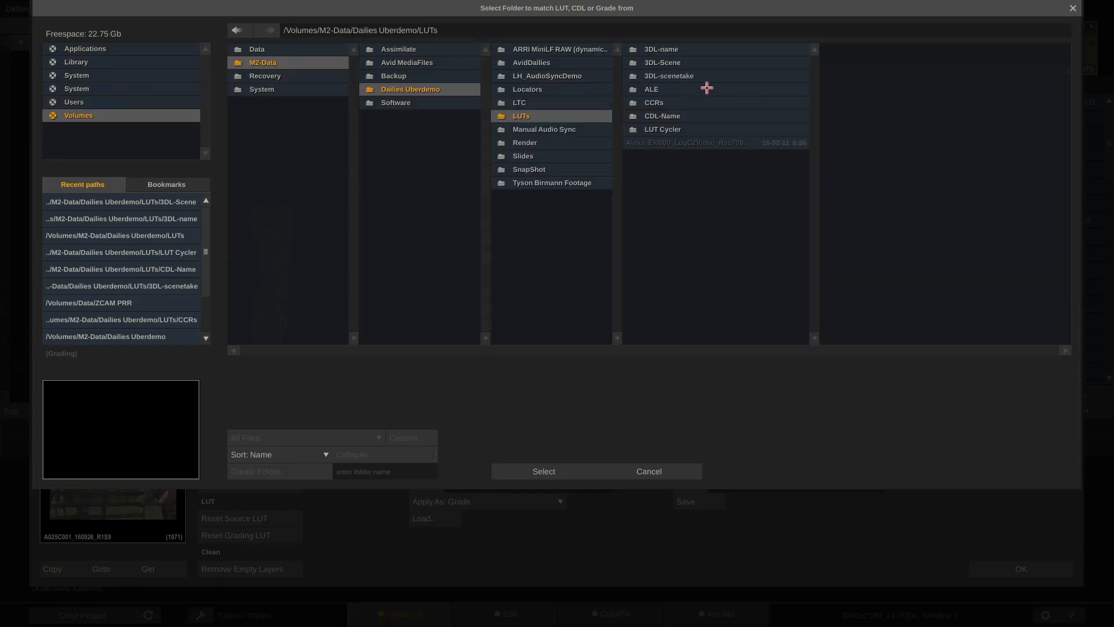
{"action": "left_click", "coordinate": [707, 77]}
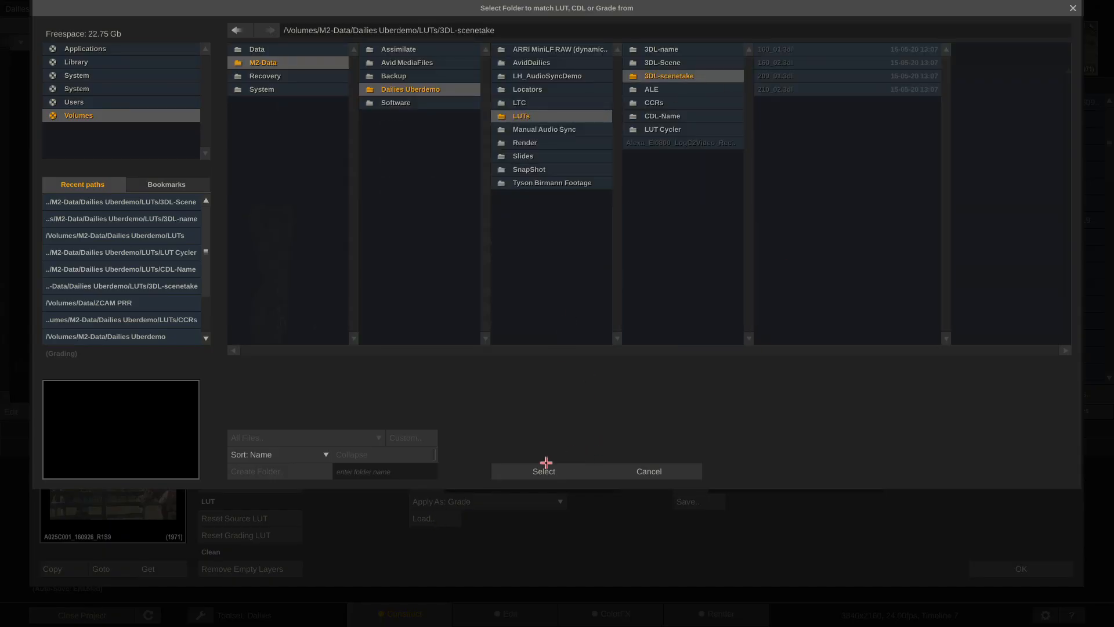
{"action": "left_click", "coordinate": [522, 471]}
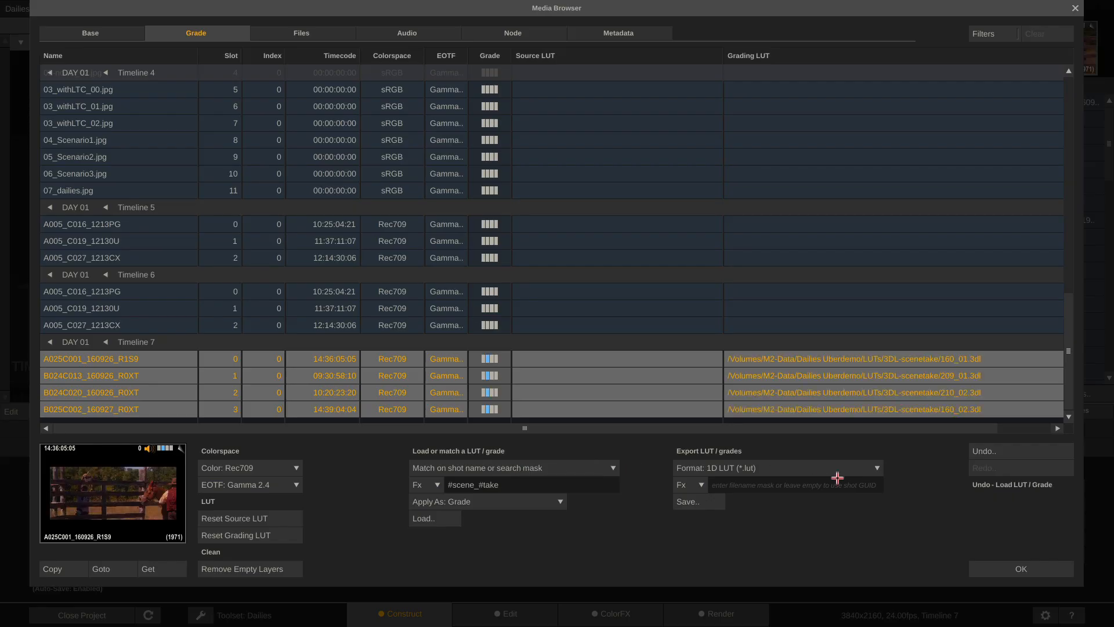
{"action": "left_click", "coordinate": [1019, 575]}
{"action": "left_click", "coordinate": [601, 615]}
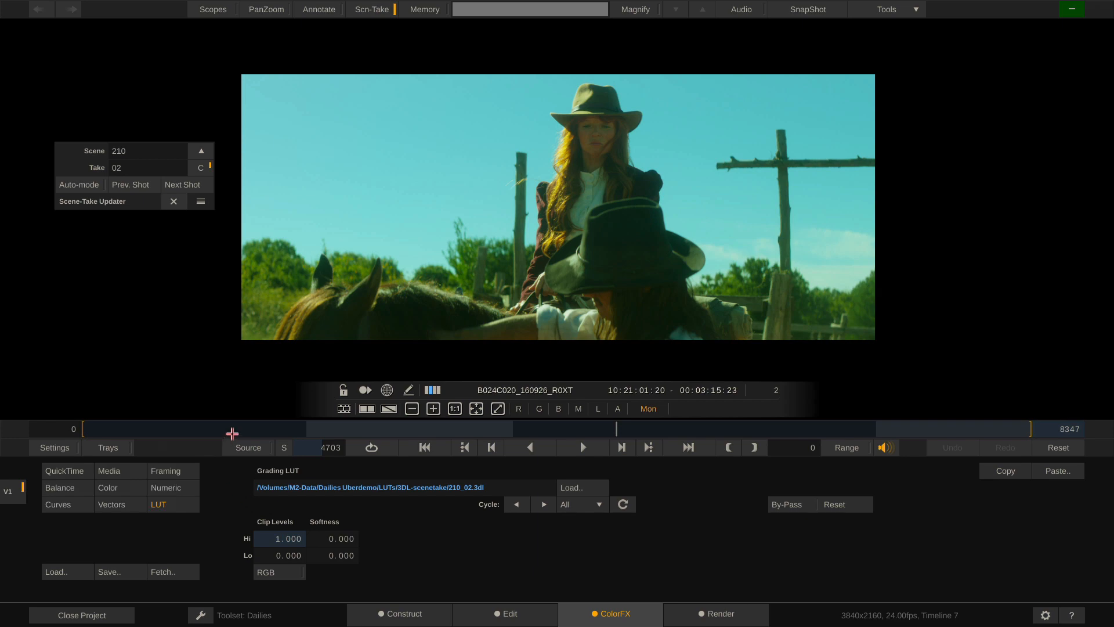
Check the scene 209 and scene 160 take 02 grades, then close the Scene-Take Updater
{"action": "left_click_drag", "start_coordinate": [229, 430], "coordinate": [640, 428]}
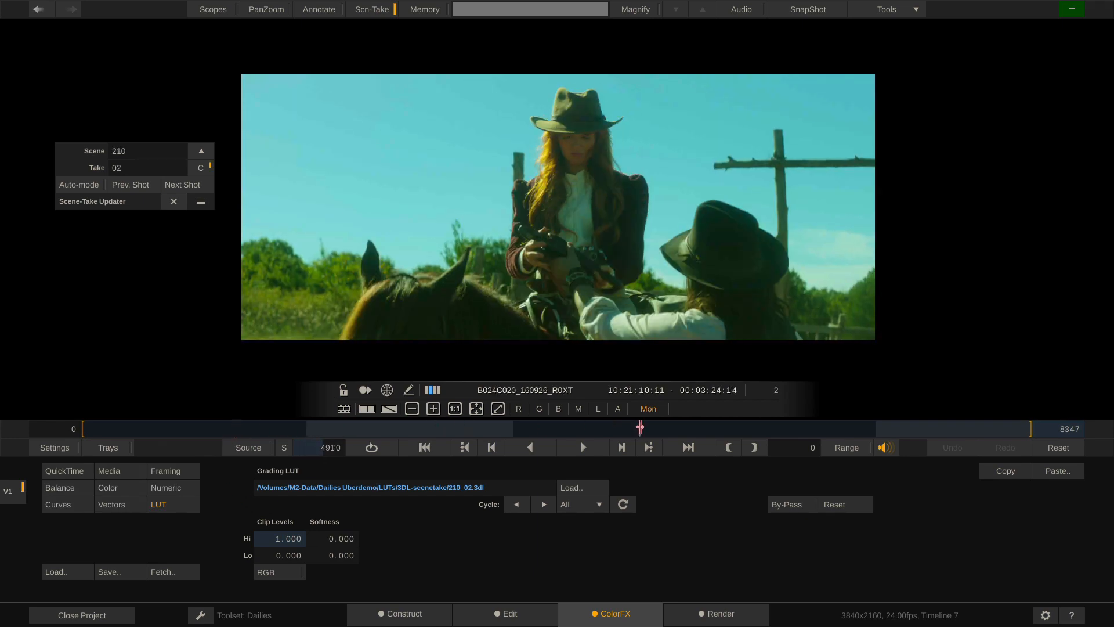
{"action": "right_click", "coordinate": [903, 425]}
{"action": "left_click_drag", "start_coordinate": [996, 426], "coordinate": [956, 429]}
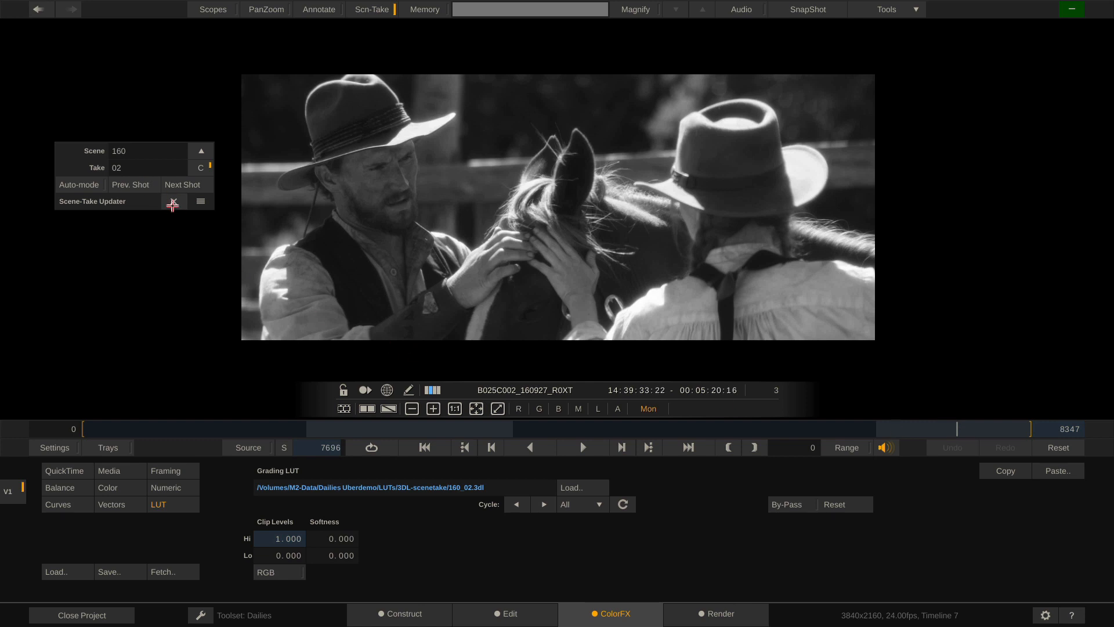
{"action": "left_click", "coordinate": [173, 203]}
Back on Construct, select all four Timeline 7 clips
{"action": "left_click", "coordinate": [397, 617]}
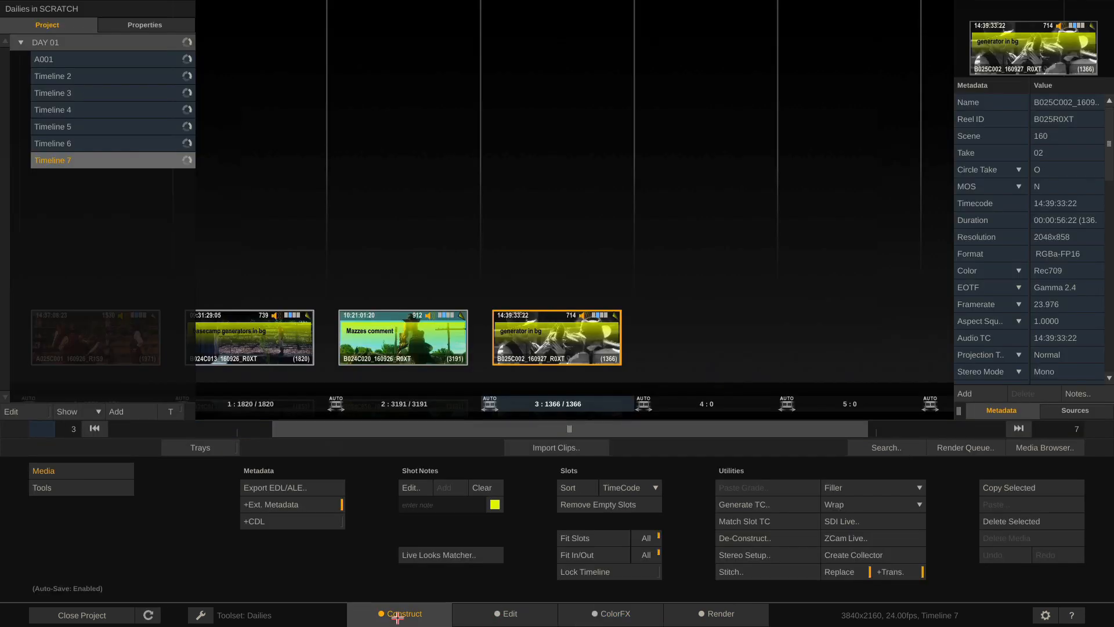
{"action": "right_click", "coordinate": [644, 432]}
{"action": "left_click", "coordinate": [412, 428]}
{"action": "left_click_drag", "start_coordinate": [456, 426], "coordinate": [179, 429]}
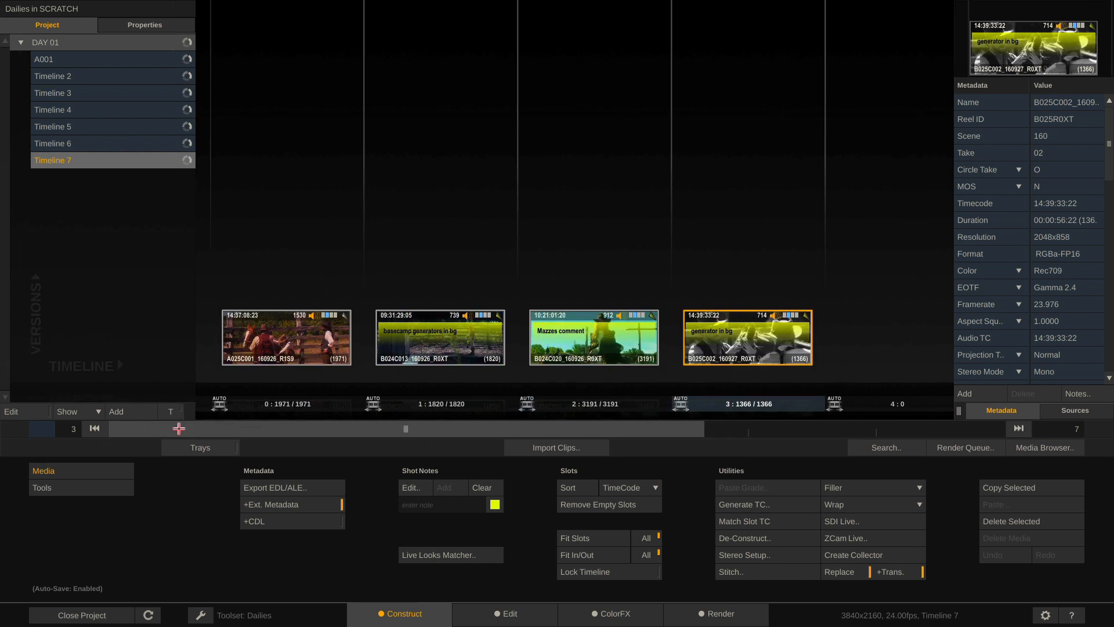
{"action": "key", "text": "ctrl+a"}
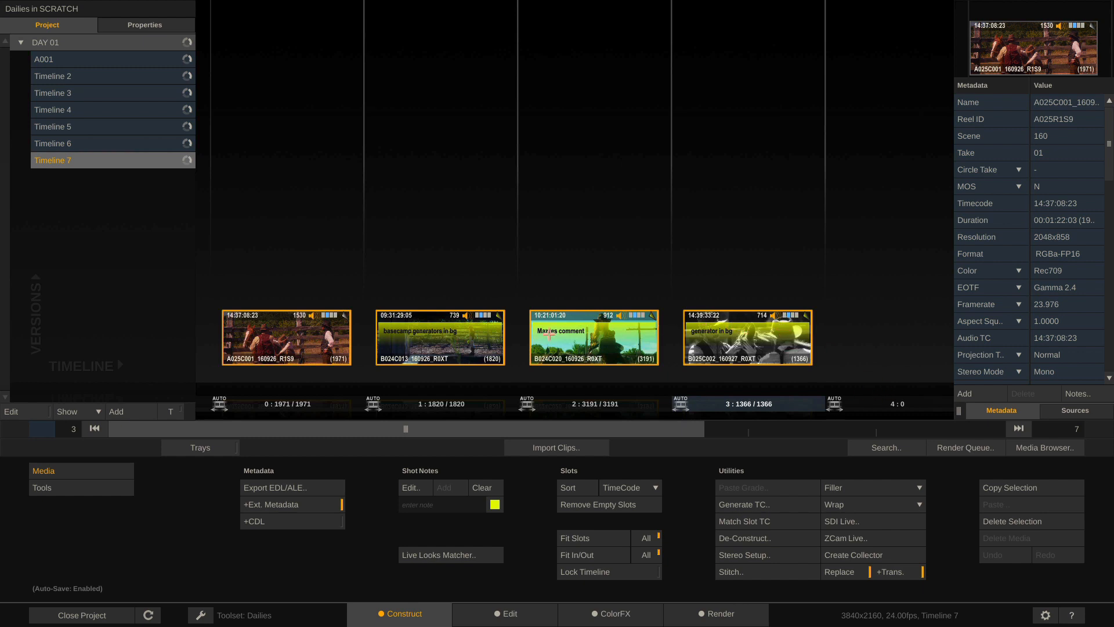
Reset the grading LUTs on all four selected Timeline 7 clips in the grade list
{"action": "left_click", "coordinate": [1042, 449]}
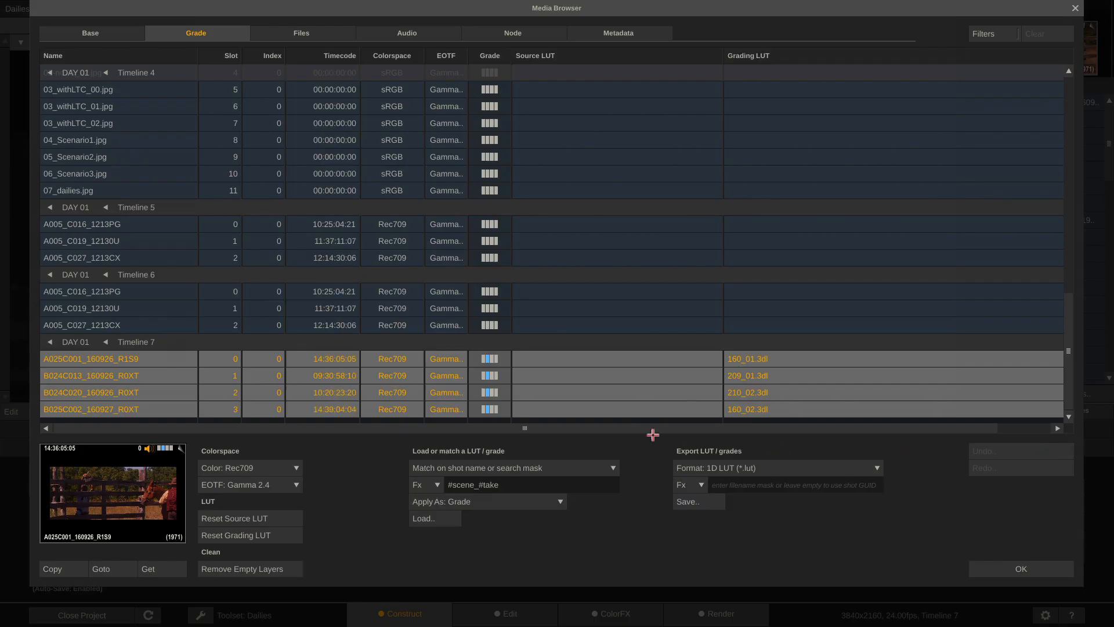
{"action": "left_click", "coordinate": [216, 535]}
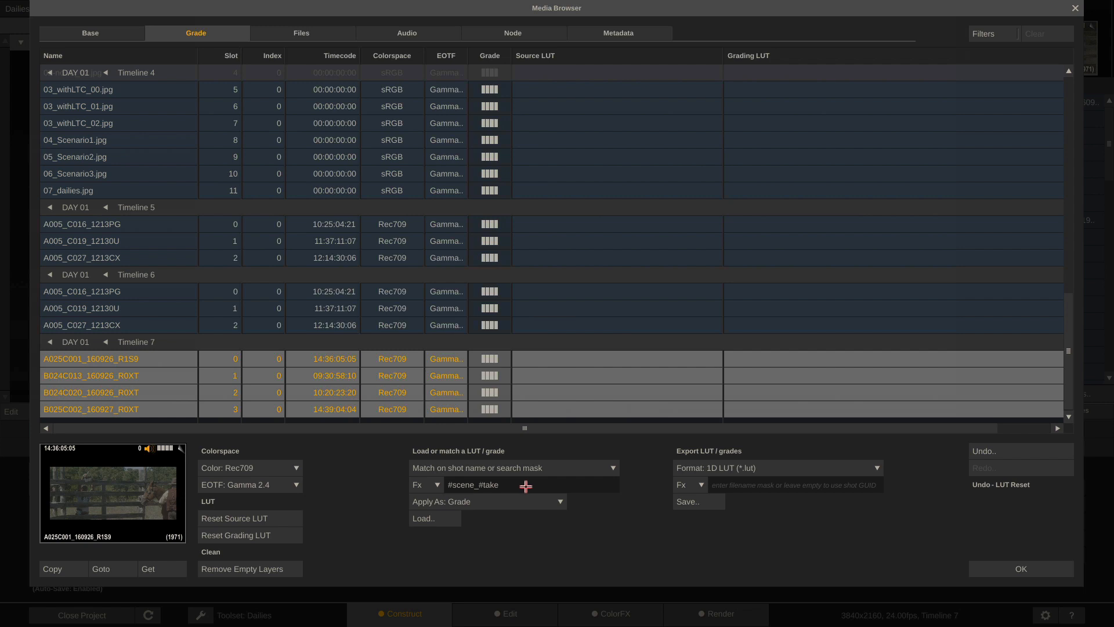
Check the four shot-named .cdl files in Finder's CDL-Name folder, then return to SCRATCH
{"action": "key", "text": "super+Tab"}
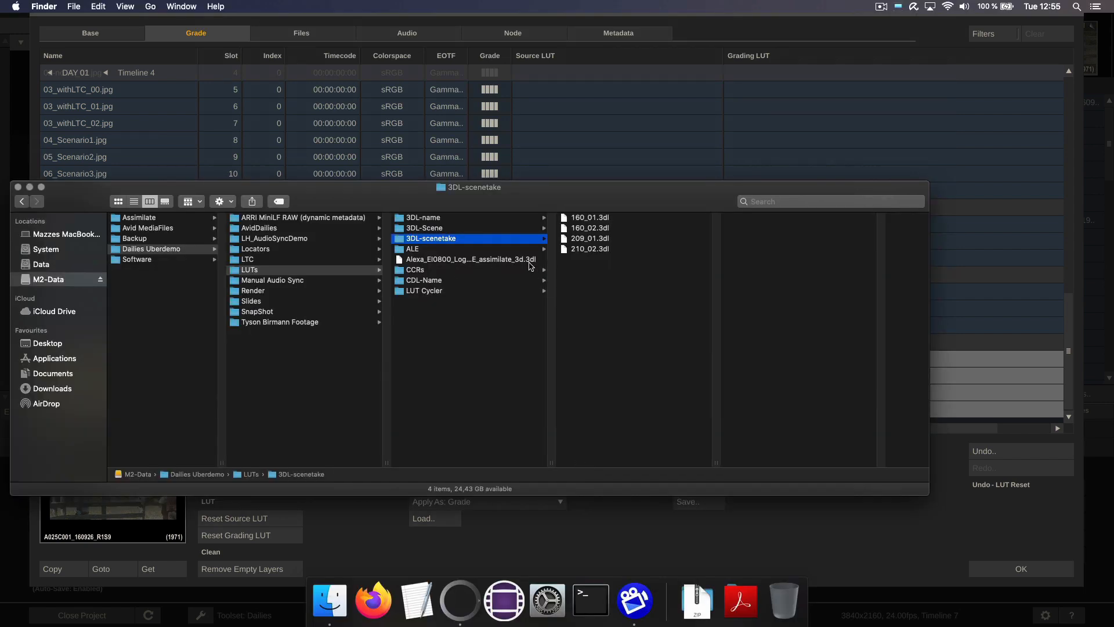
{"action": "left_click", "coordinate": [426, 281]}
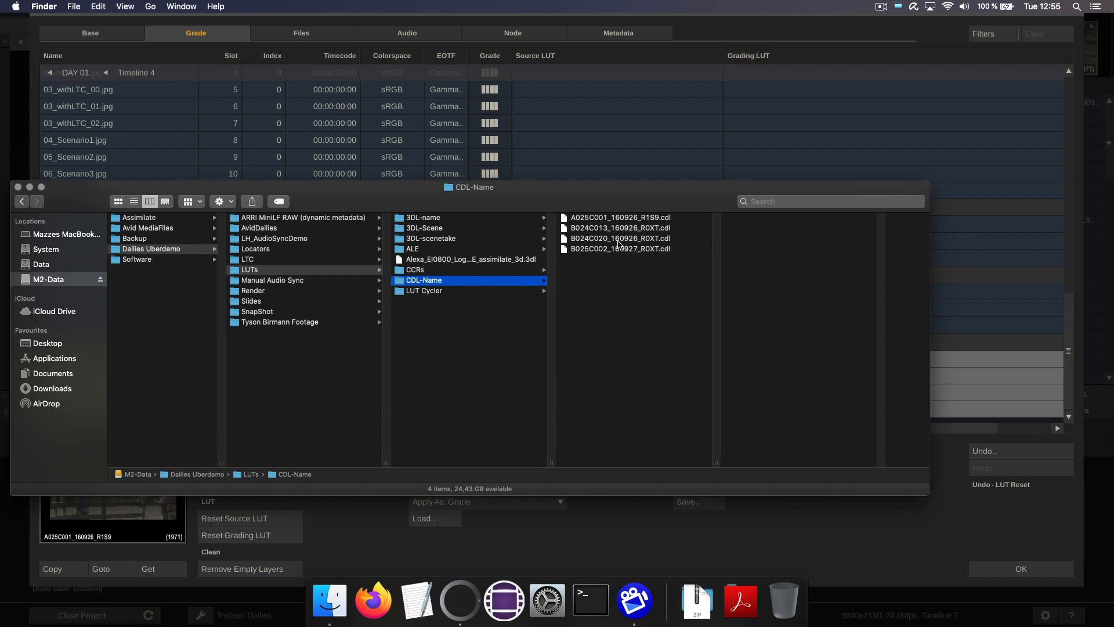
{"action": "left_click", "coordinate": [600, 566]}
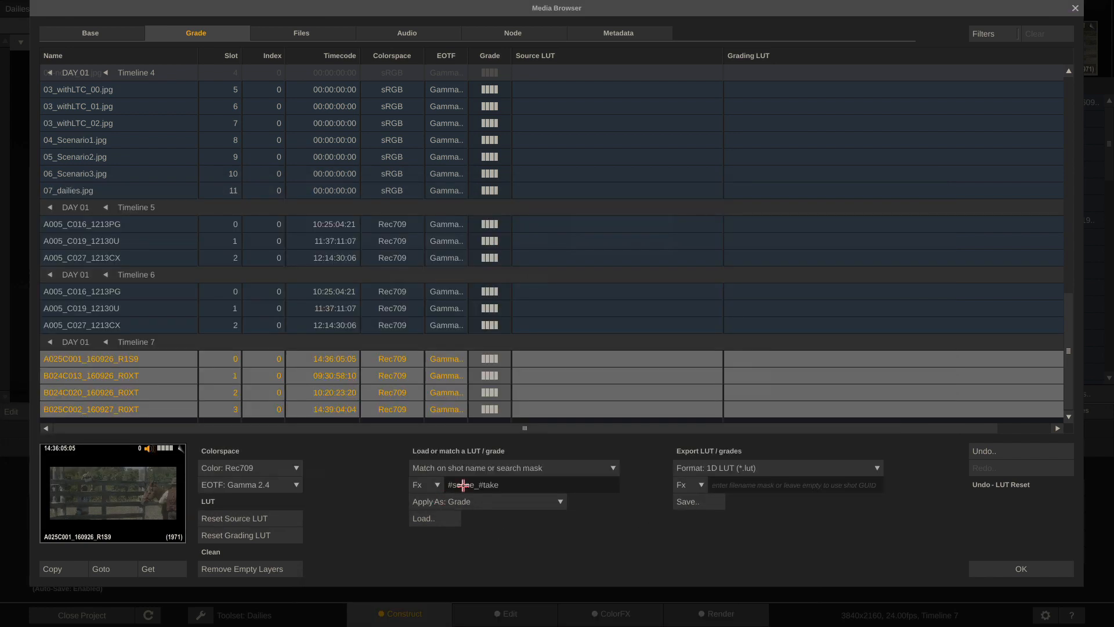
Trim the match mask to #sname and set Apply As to Grade
{"action": "left_click_drag", "start_coordinate": [459, 486], "coordinate": [556, 486]}
{"action": "key", "text": "BackSpace"}
{"action": "left_click", "coordinate": [560, 501]}
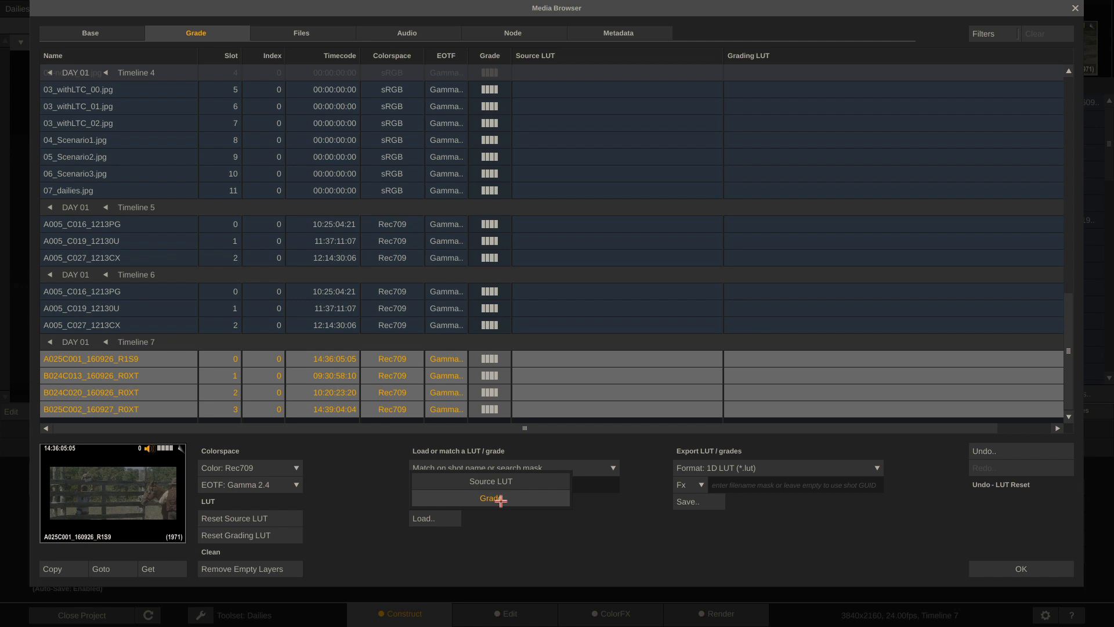
{"action": "left_click", "coordinate": [491, 498]}
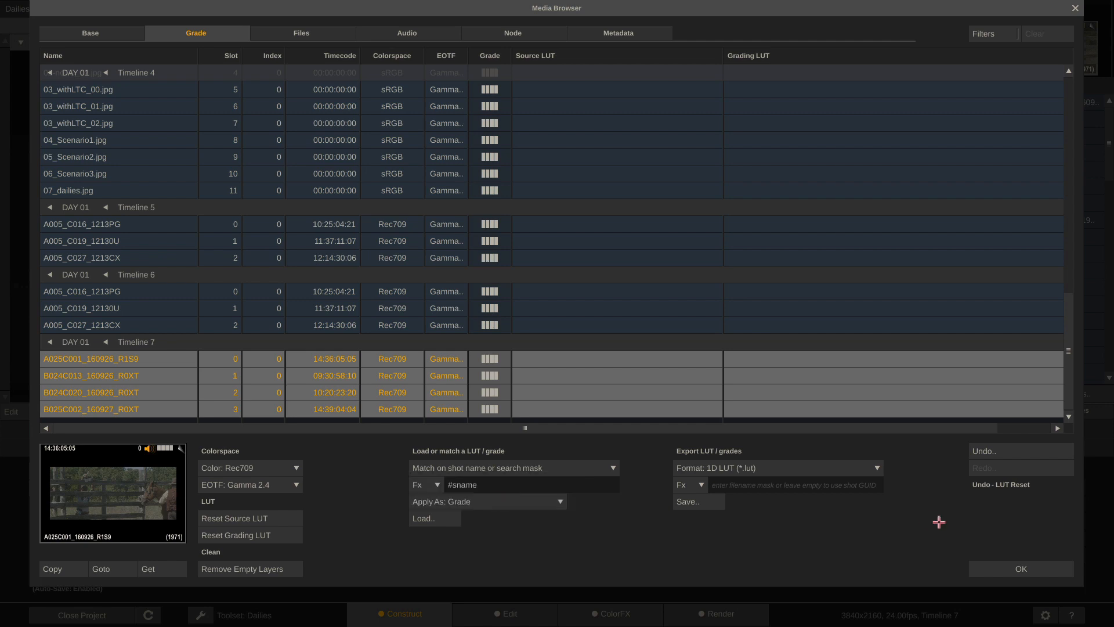
{"action": "left_click", "coordinate": [1005, 573]}
Switch the ColorFX Color controls to CDL Sliders and confirm the shots show neutral CDL values
{"action": "left_click", "coordinate": [617, 616]}
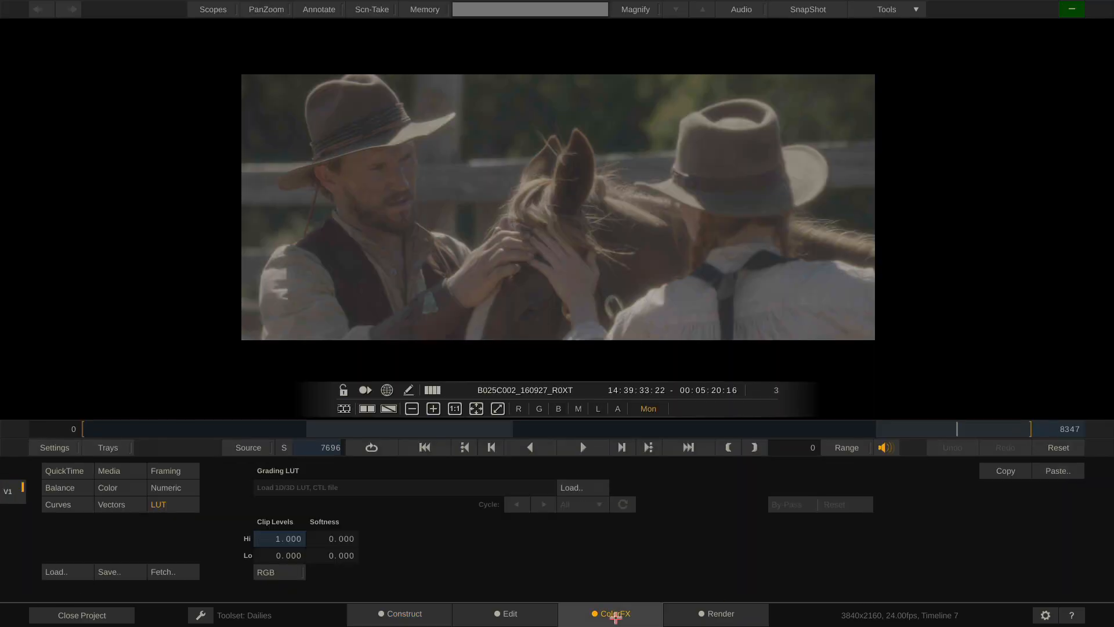
{"action": "left_click", "coordinate": [108, 488]}
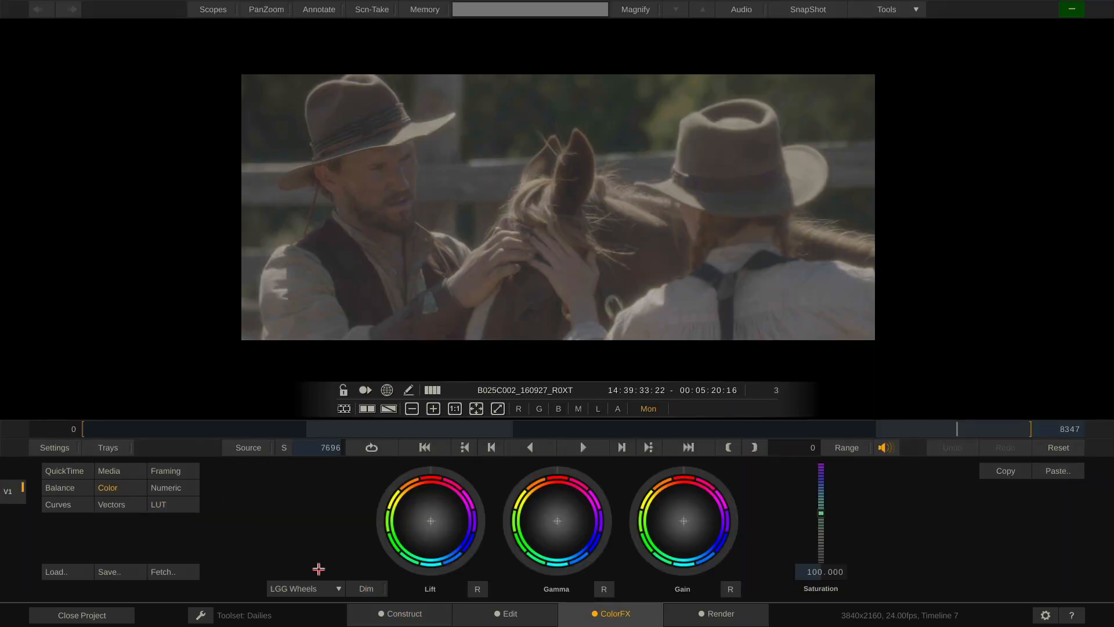
{"action": "left_click", "coordinate": [317, 586]}
{"action": "left_click", "coordinate": [329, 569]}
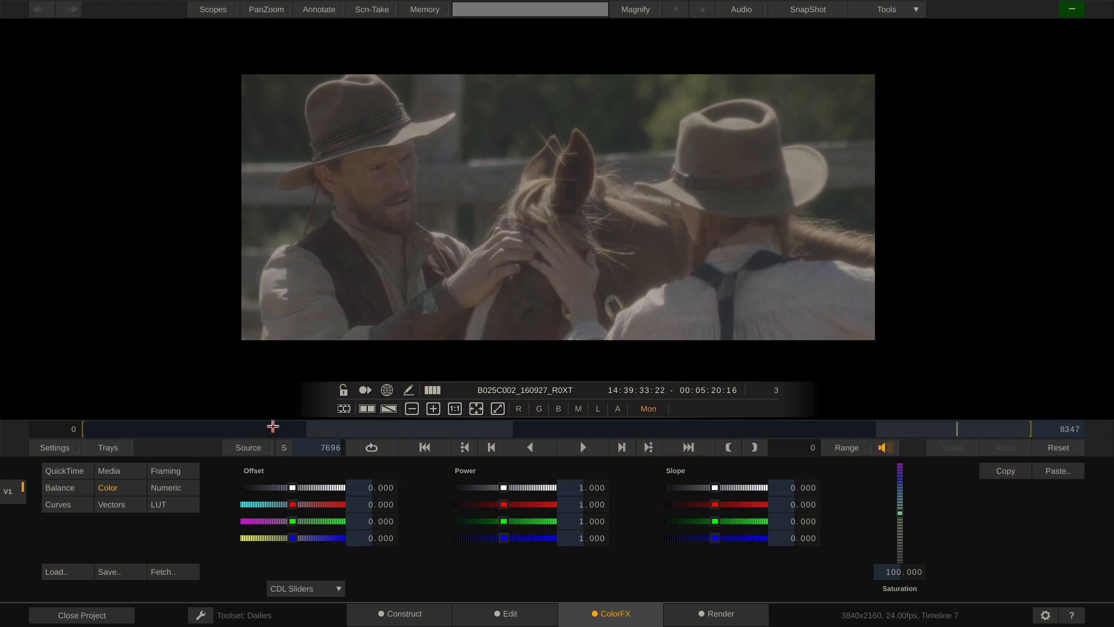
{"action": "left_click_drag", "start_coordinate": [270, 427], "coordinate": [209, 401]}
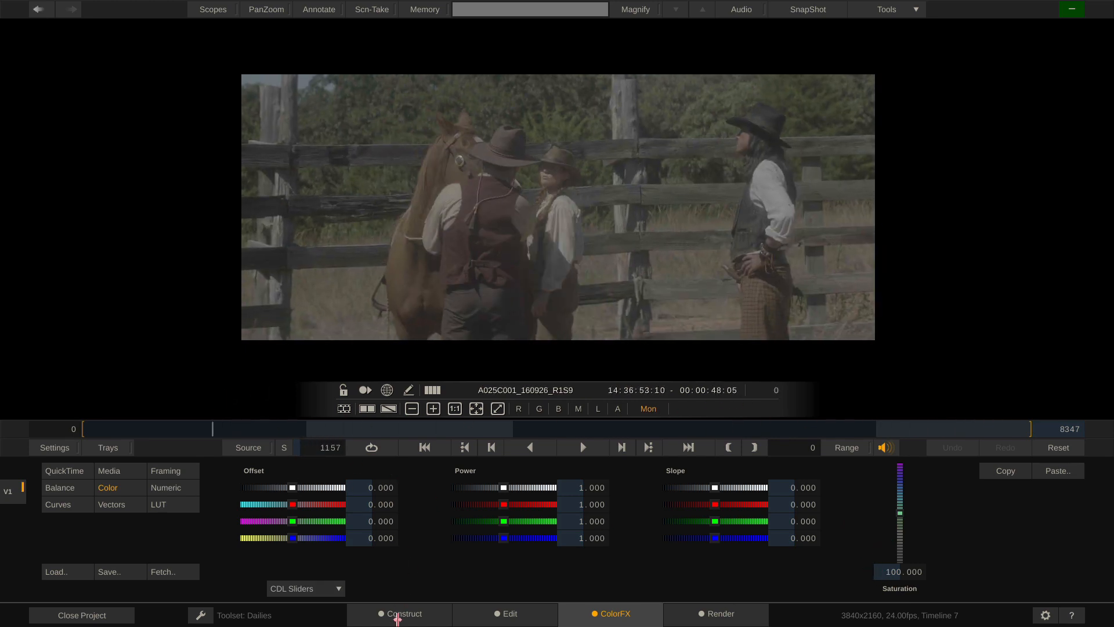
{"action": "left_click", "coordinate": [397, 619]}
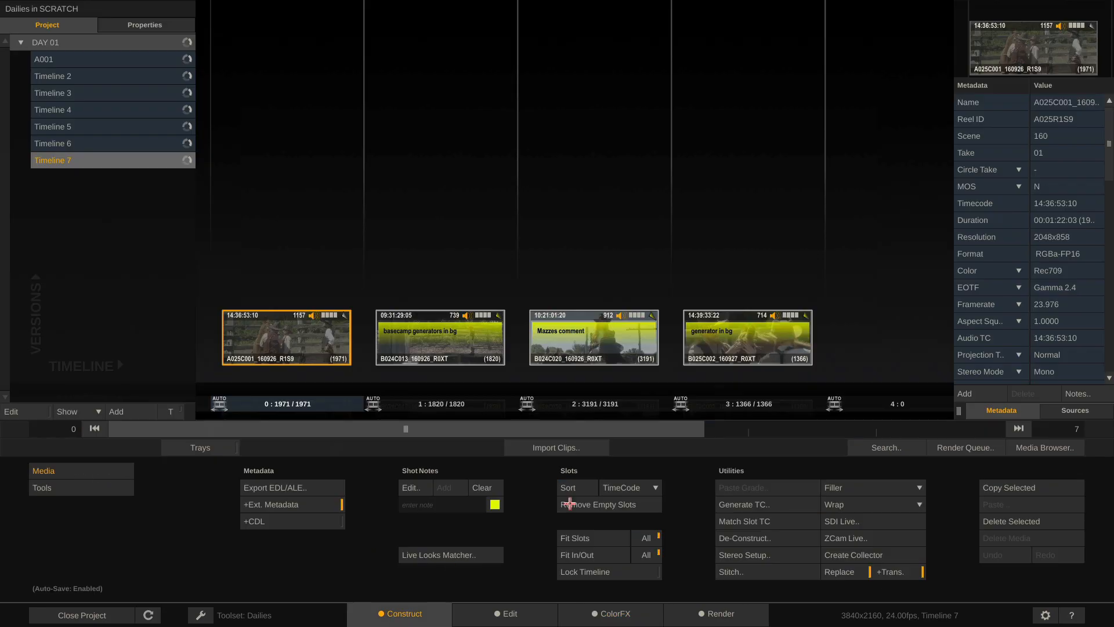
Load shot-name-matched CDLs from LUTs/CDL-Name onto the four Timeline 7 clips
{"action": "left_click", "coordinate": [1047, 448]}
{"action": "left_click", "coordinate": [429, 521]}
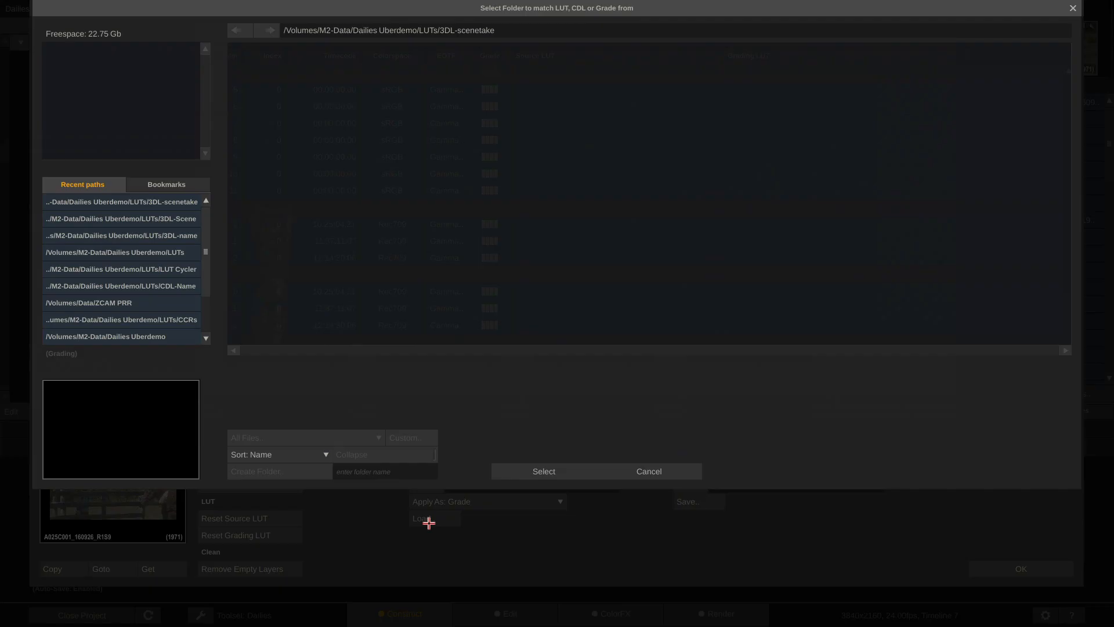
{"action": "left_click", "coordinate": [561, 103]}
{"action": "left_click", "coordinate": [574, 116]}
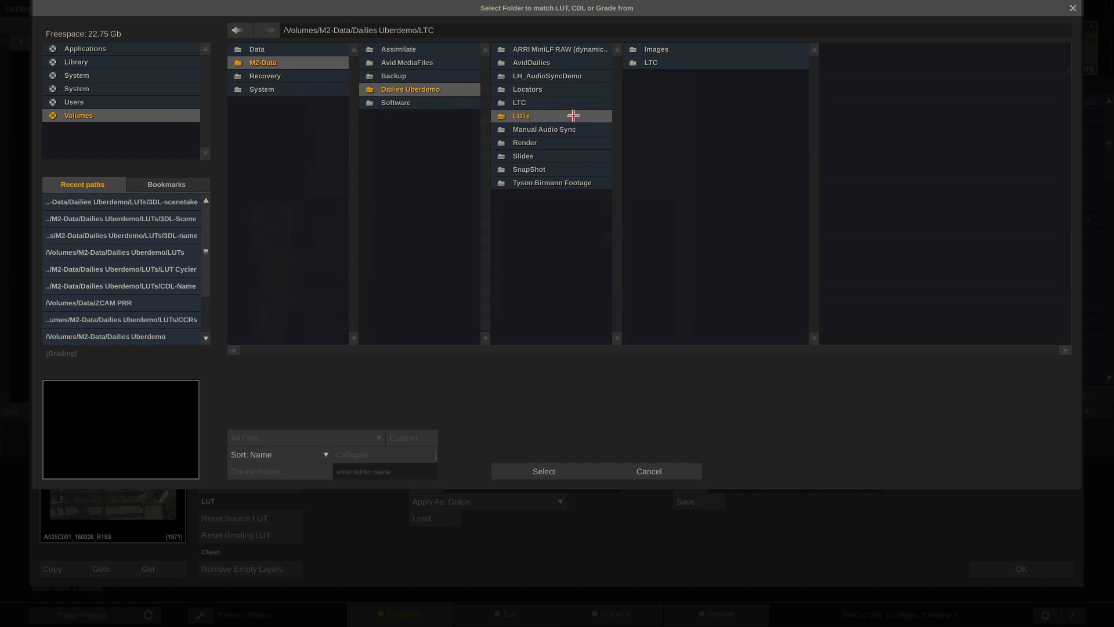
{"action": "left_click", "coordinate": [690, 115]}
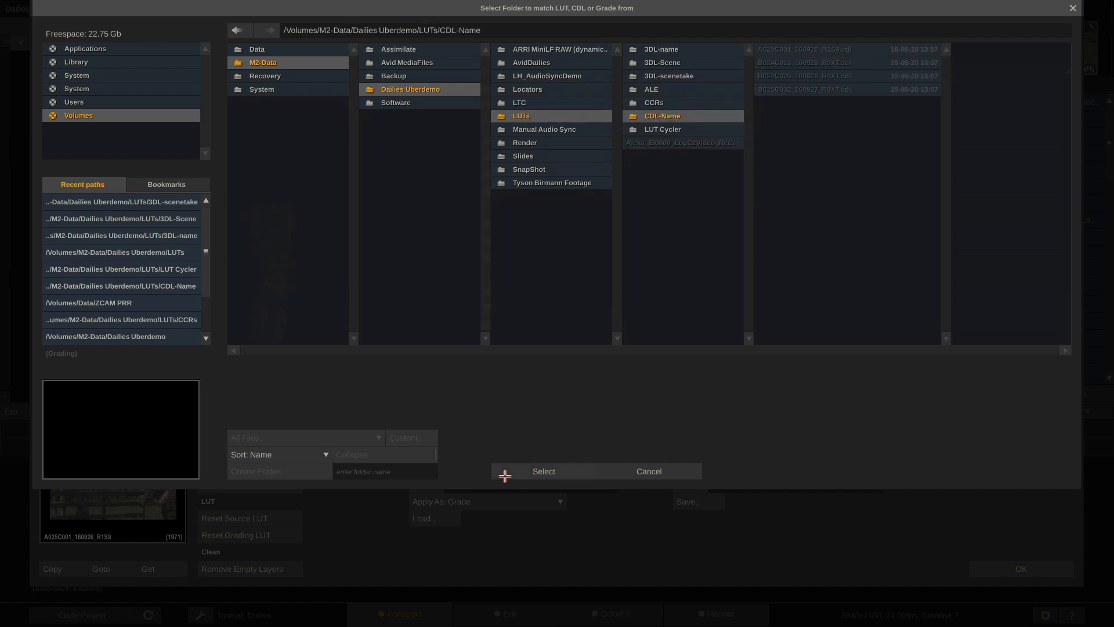
{"action": "left_click", "coordinate": [504, 473]}
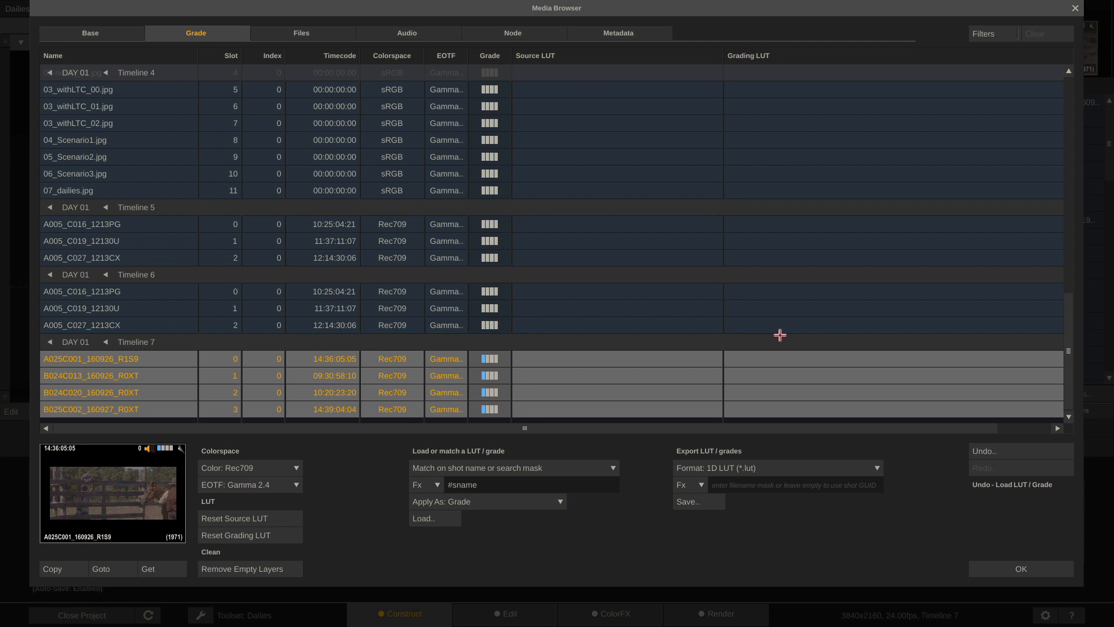
{"action": "left_click", "coordinate": [999, 569]}
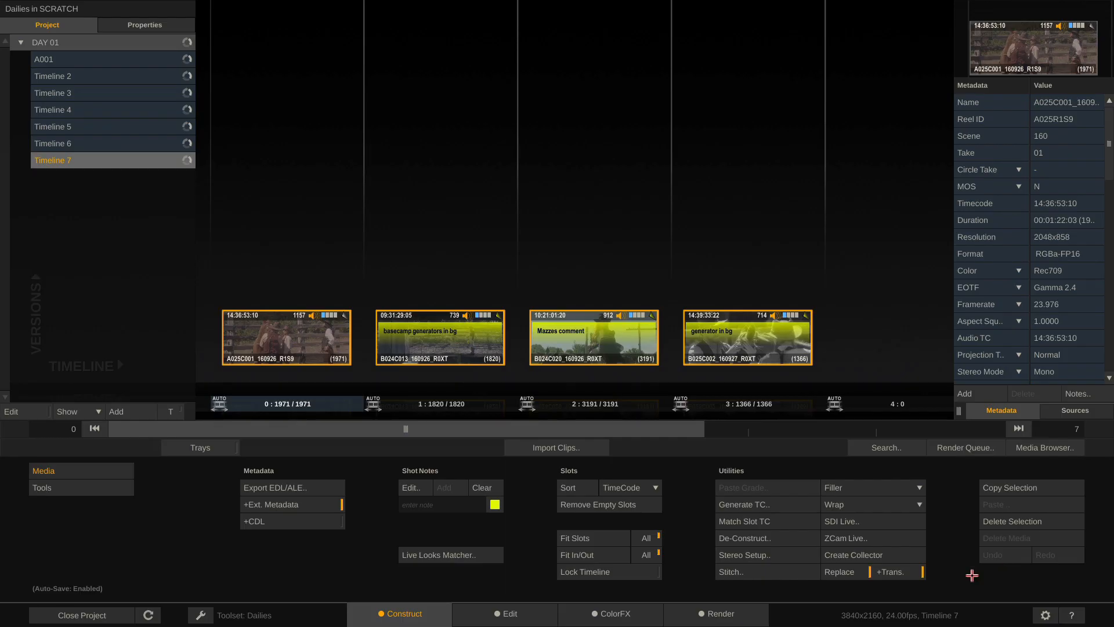
{"action": "left_click", "coordinate": [629, 618]}
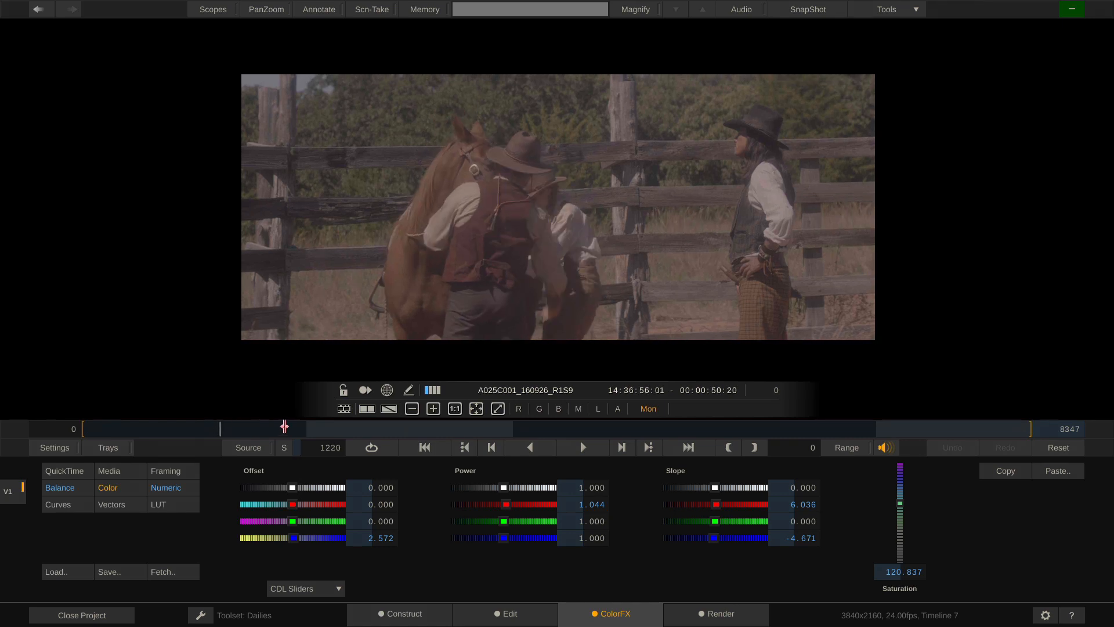
{"action": "left_click_drag", "start_coordinate": [284, 426], "coordinate": [575, 482]}
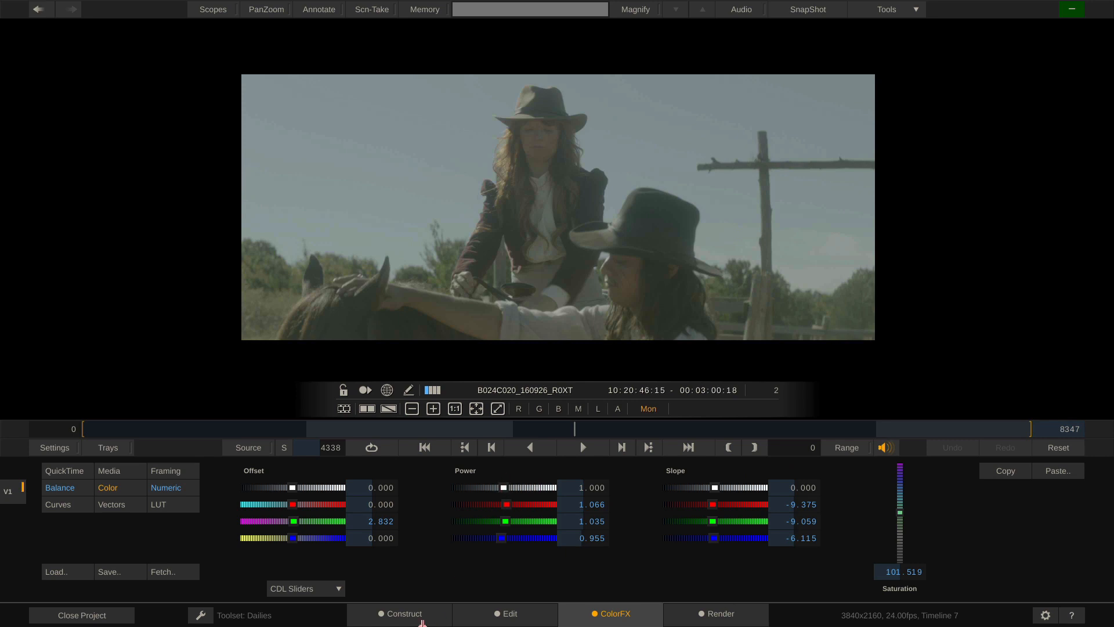
{"action": "left_click", "coordinate": [403, 614]}
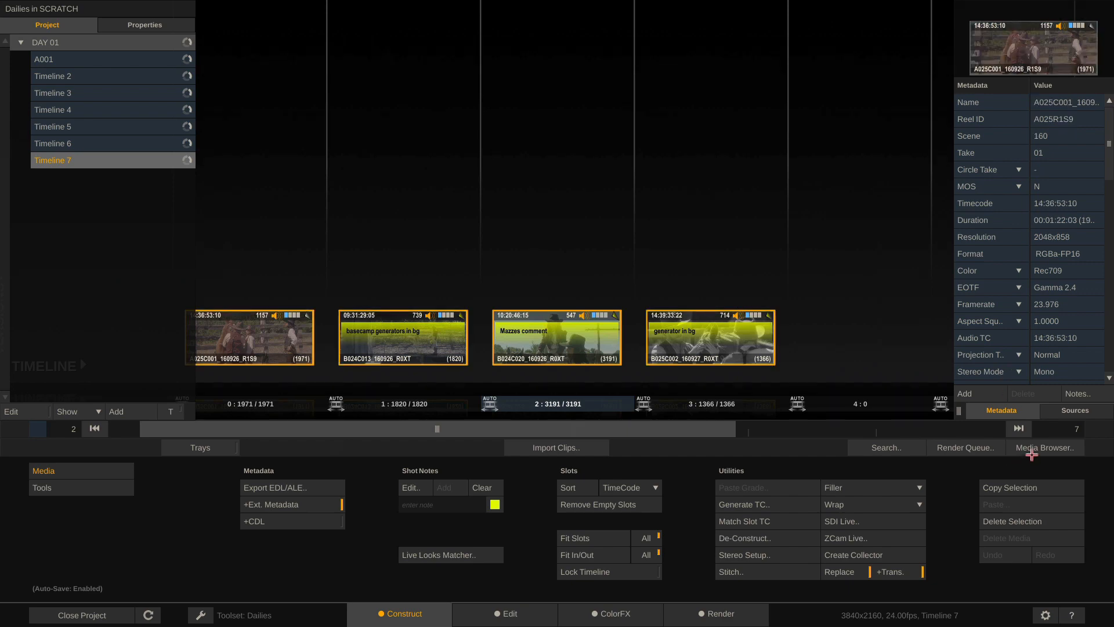
{"action": "left_click", "coordinate": [1031, 451]}
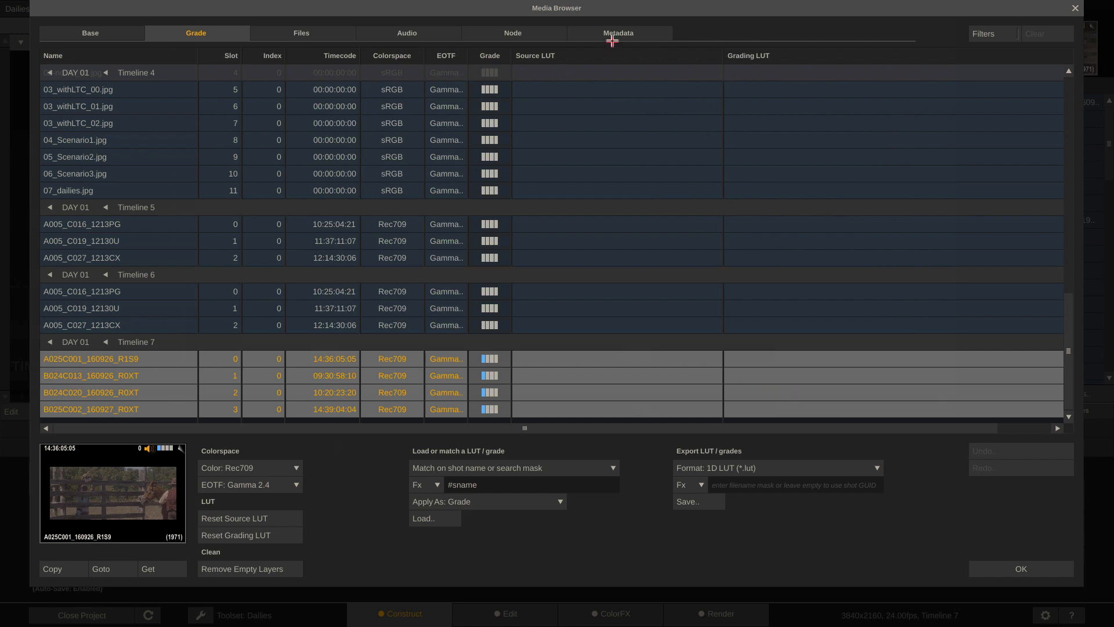
Replace the Metadata tab's columns with a widened CDL Match column showing each shot's .cdl file
{"action": "left_click", "coordinate": [632, 33]}
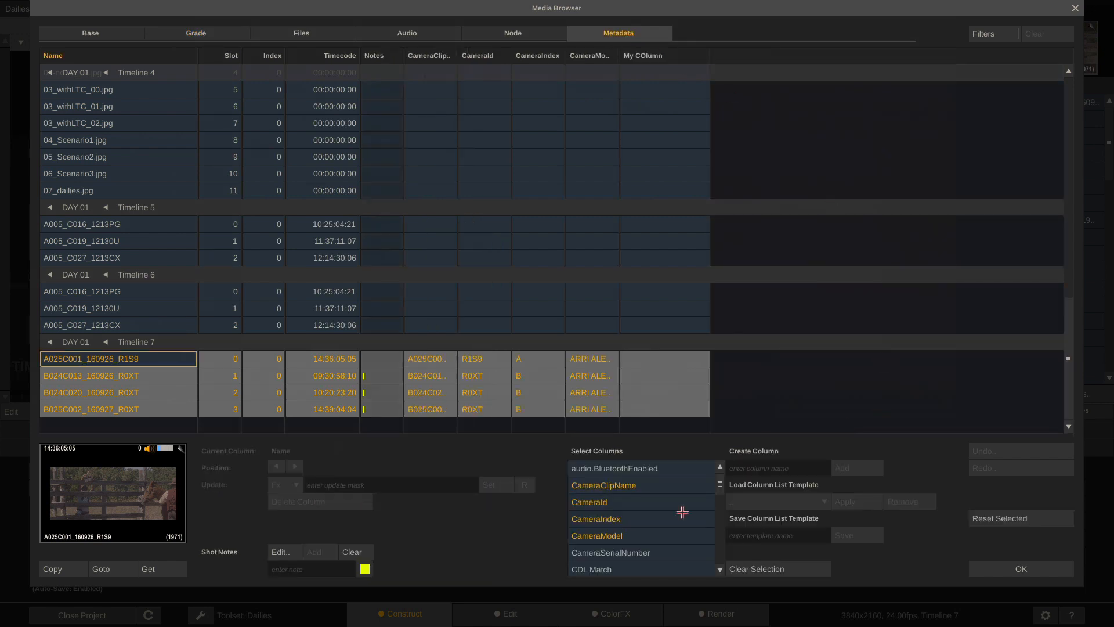
{"action": "left_click", "coordinate": [746, 568]}
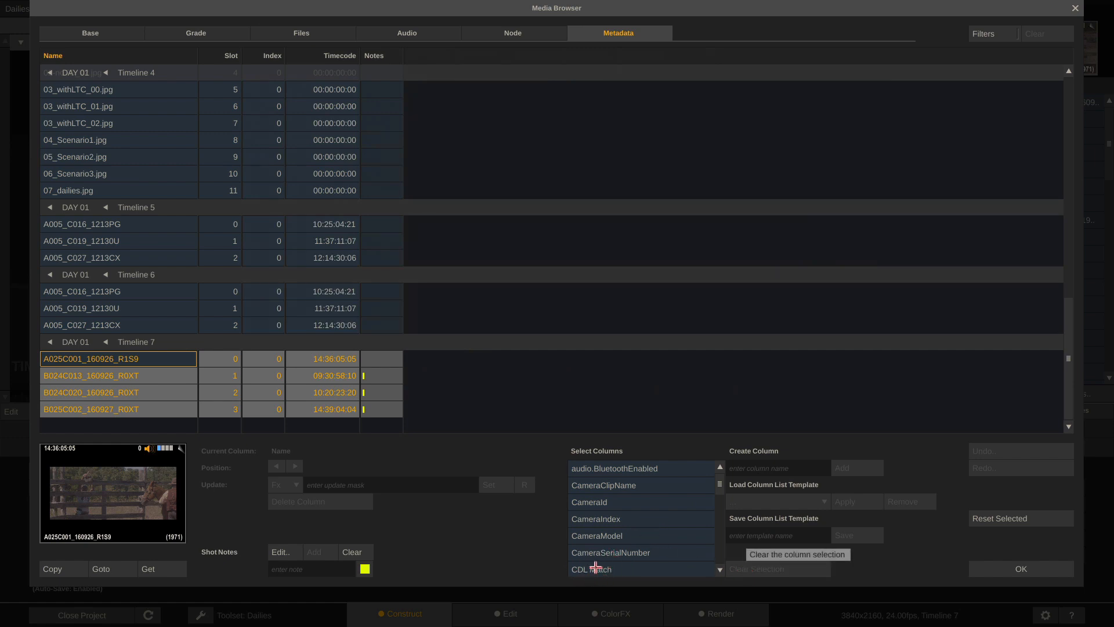
{"action": "left_click", "coordinate": [622, 567]}
{"action": "scroll", "coordinate": [450, 78], "scroll_direction": "down", "scroll_amount": 1}
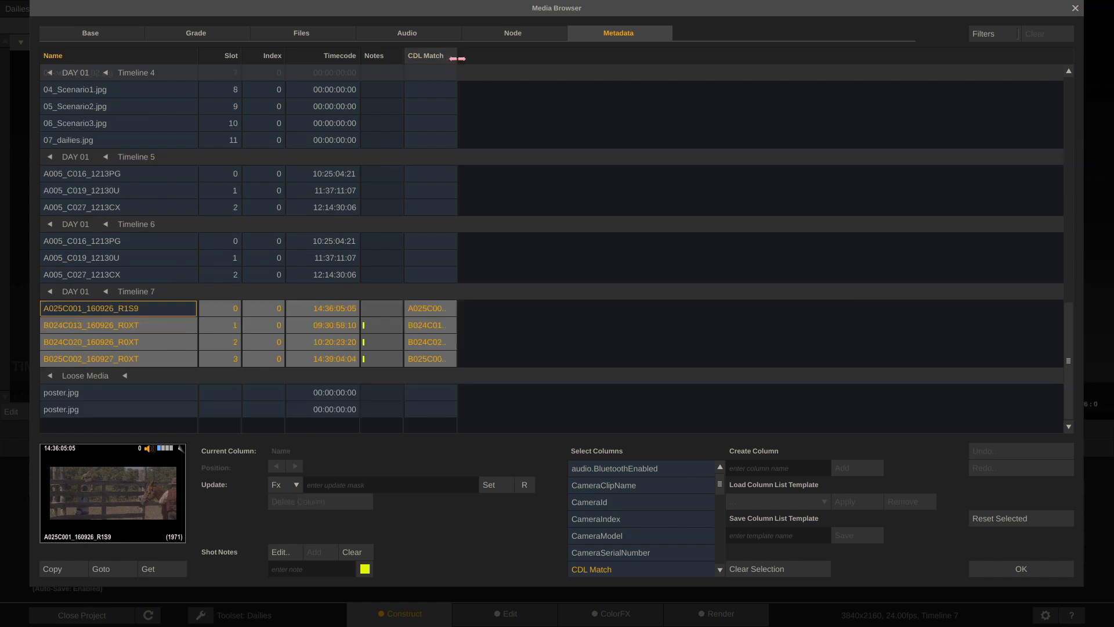
{"action": "left_click_drag", "start_coordinate": [475, 58], "coordinate": [582, 62]}
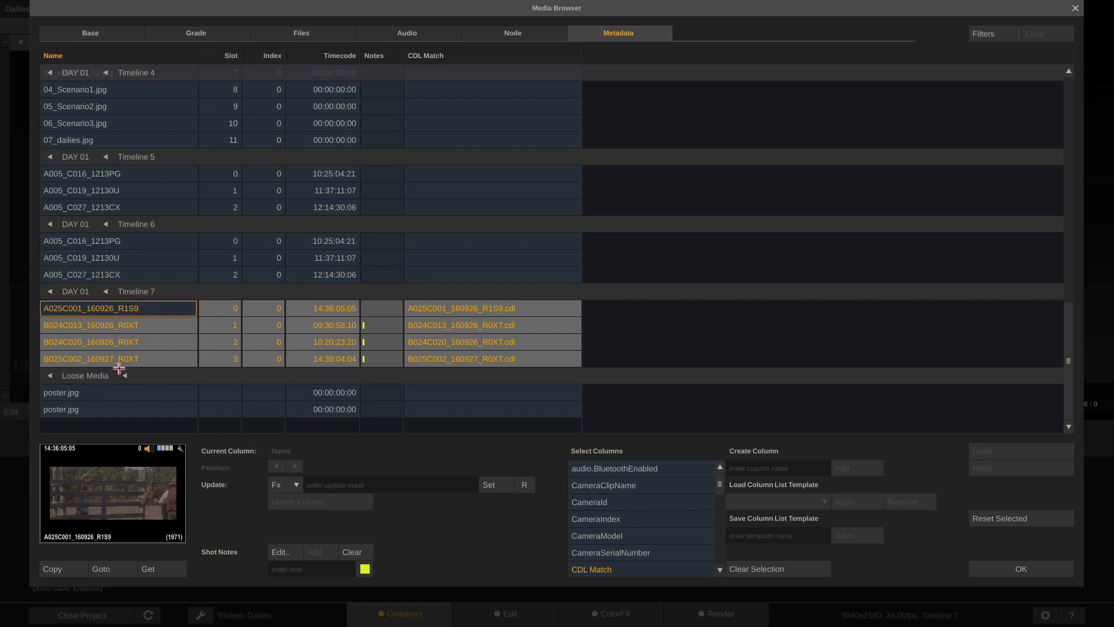
Check the clip and grade columns, review the shots' grades in ColorFX, then return to Construct
{"action": "left_click", "coordinate": [115, 33]}
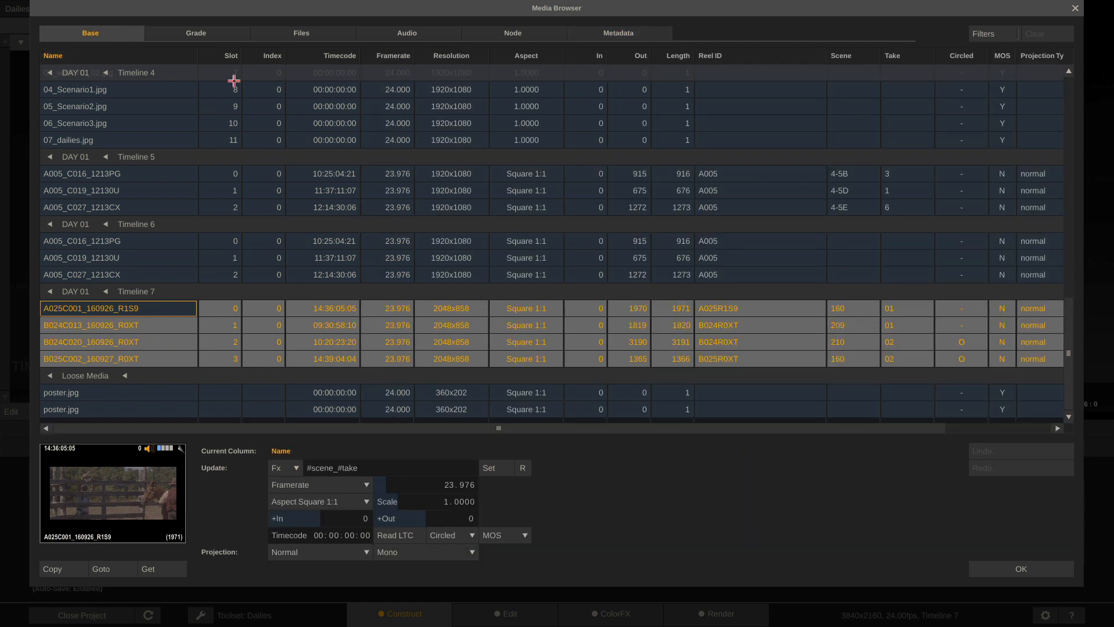
{"action": "left_click", "coordinate": [225, 35]}
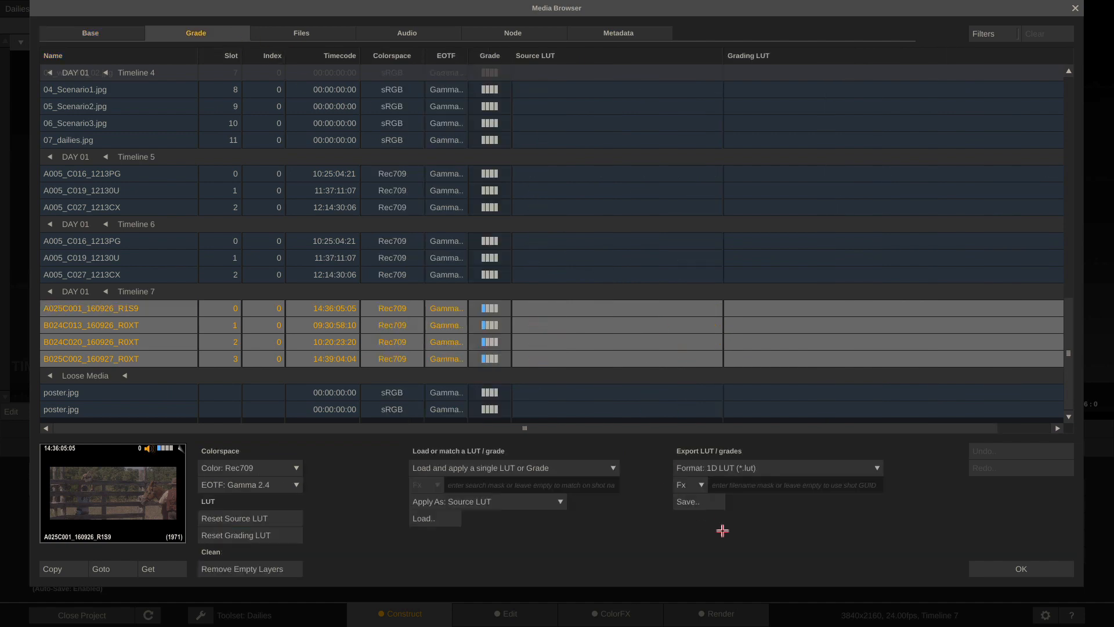
{"action": "left_click", "coordinate": [1021, 569]}
{"action": "left_click", "coordinate": [604, 614]}
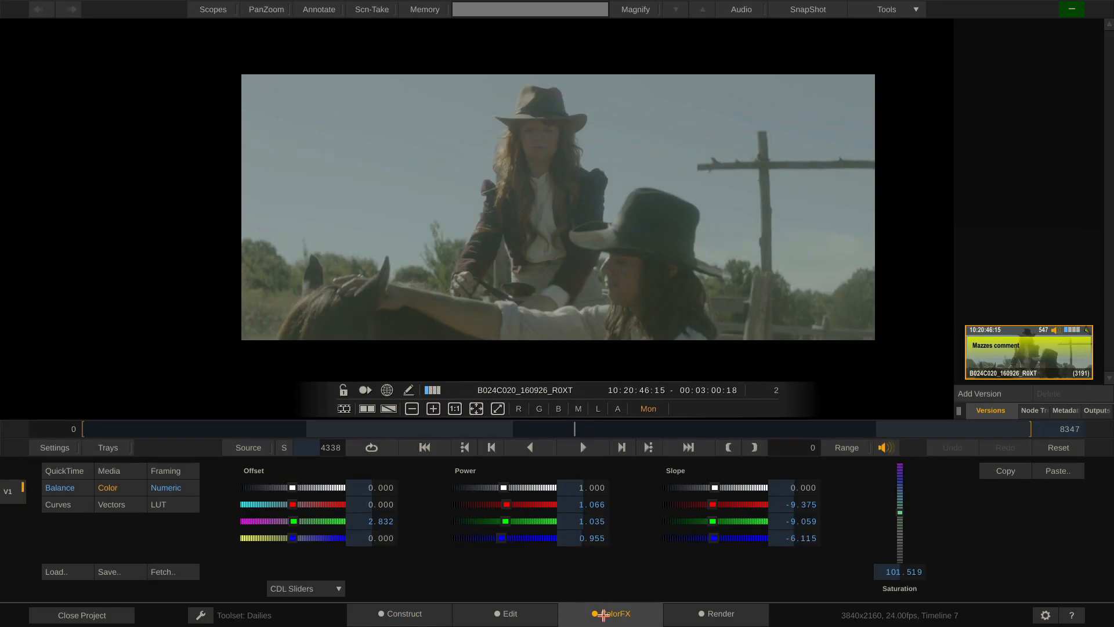
{"action": "left_click_drag", "start_coordinate": [190, 428], "coordinate": [225, 465]}
{"action": "left_click", "coordinate": [391, 618]}
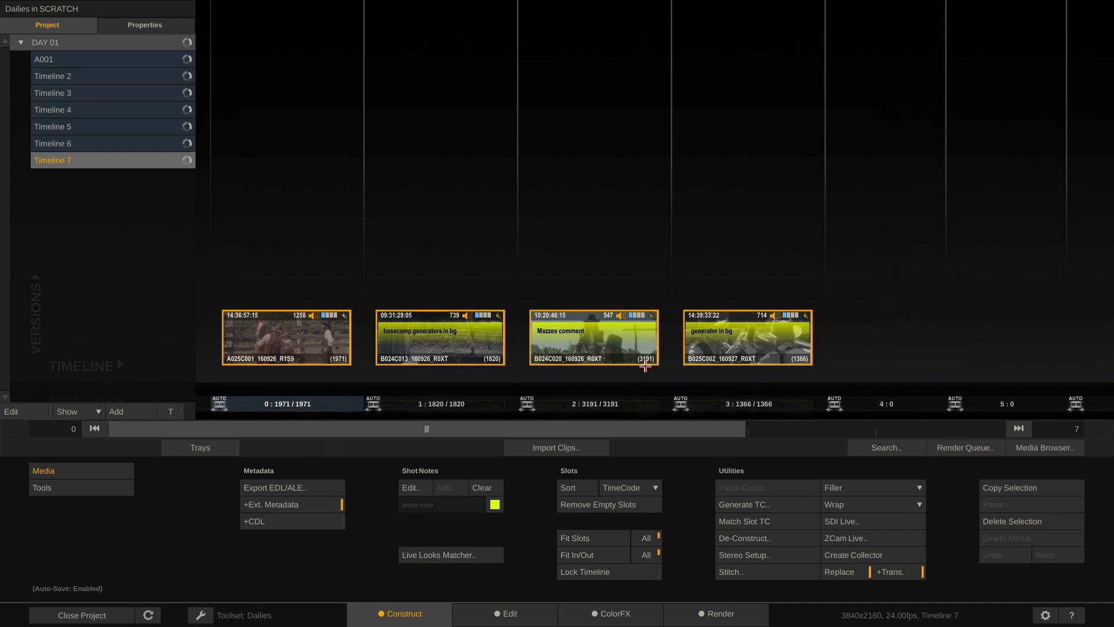
Load the Alexa LogC to Rec709 LUT as a grade, one LUT for all shots
{"action": "left_click", "coordinate": [1027, 446]}
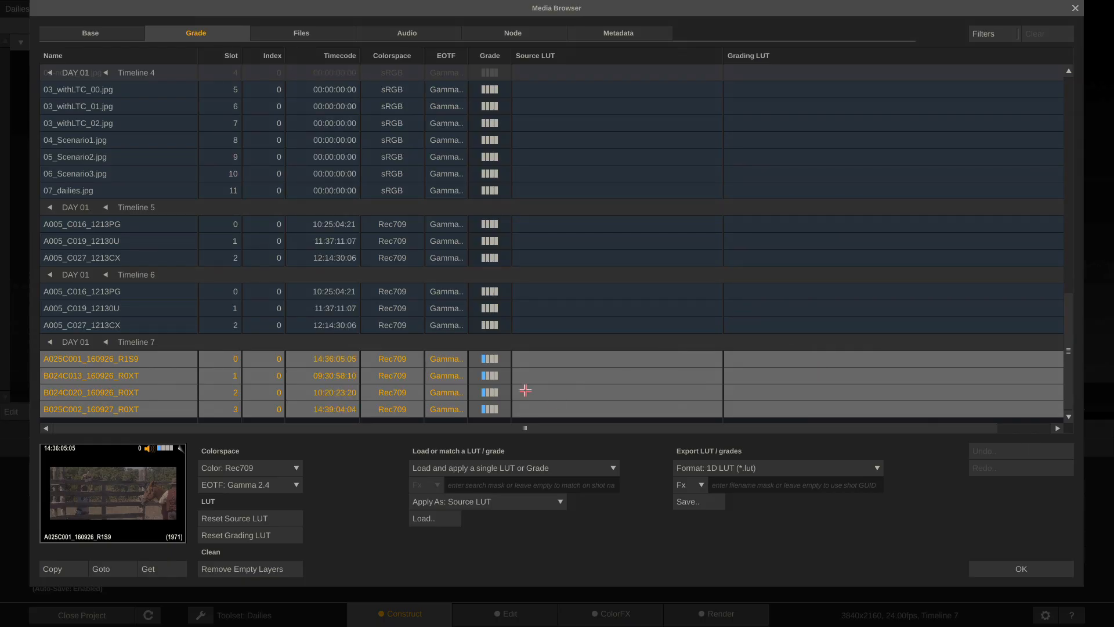
{"action": "left_click", "coordinate": [553, 468]}
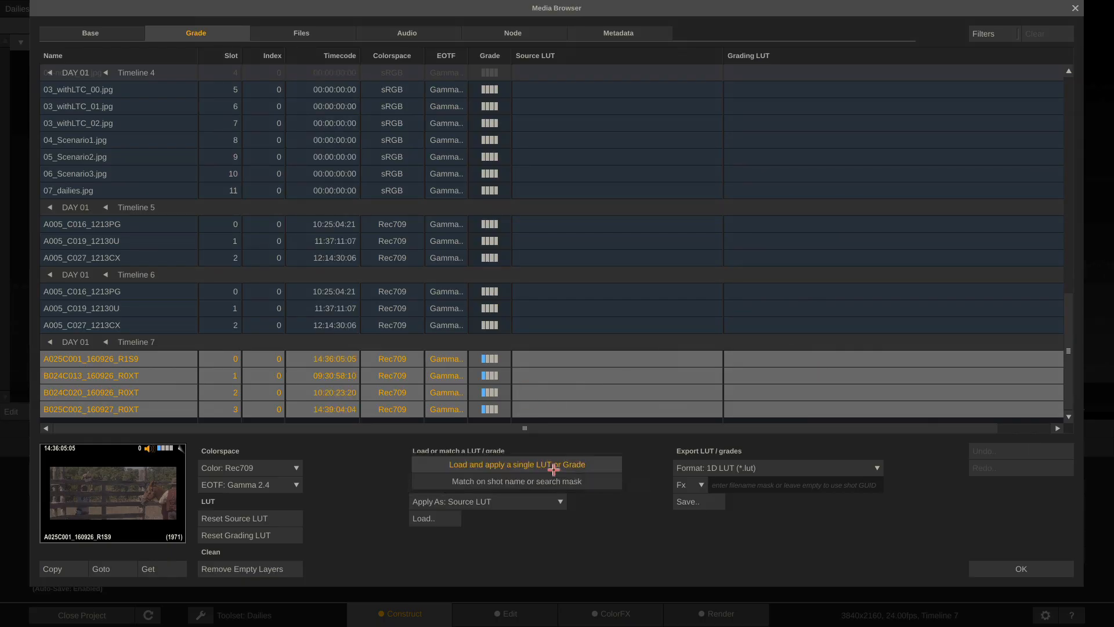
{"action": "left_click", "coordinate": [553, 467]}
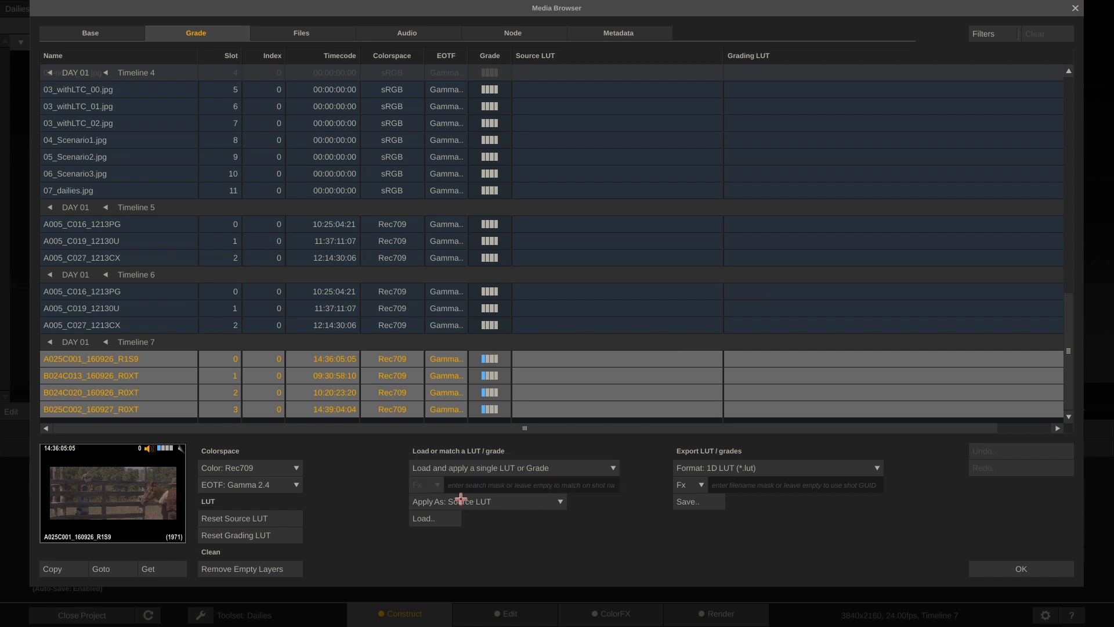
{"action": "left_click", "coordinate": [499, 503]}
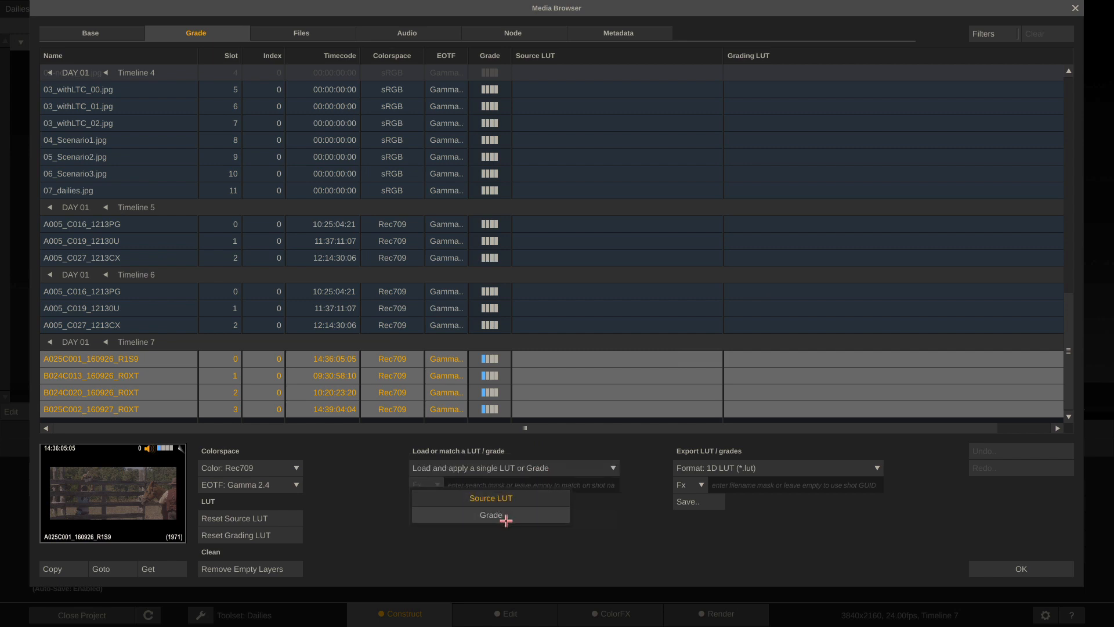
{"action": "left_click", "coordinate": [506, 518]}
{"action": "left_click", "coordinate": [444, 521]}
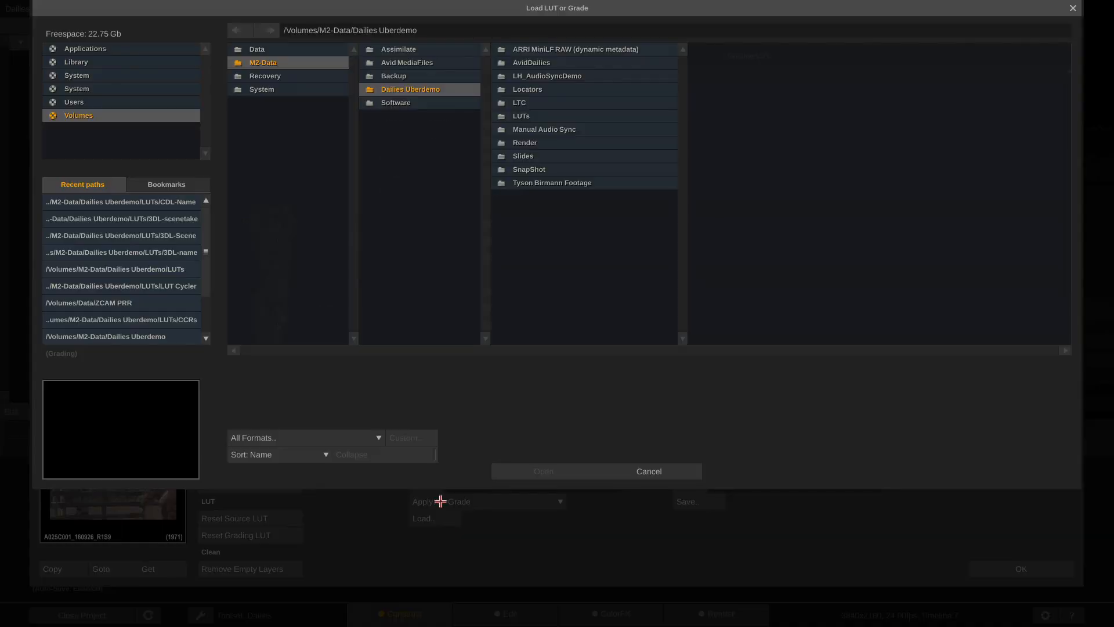
{"action": "left_click", "coordinate": [571, 116]}
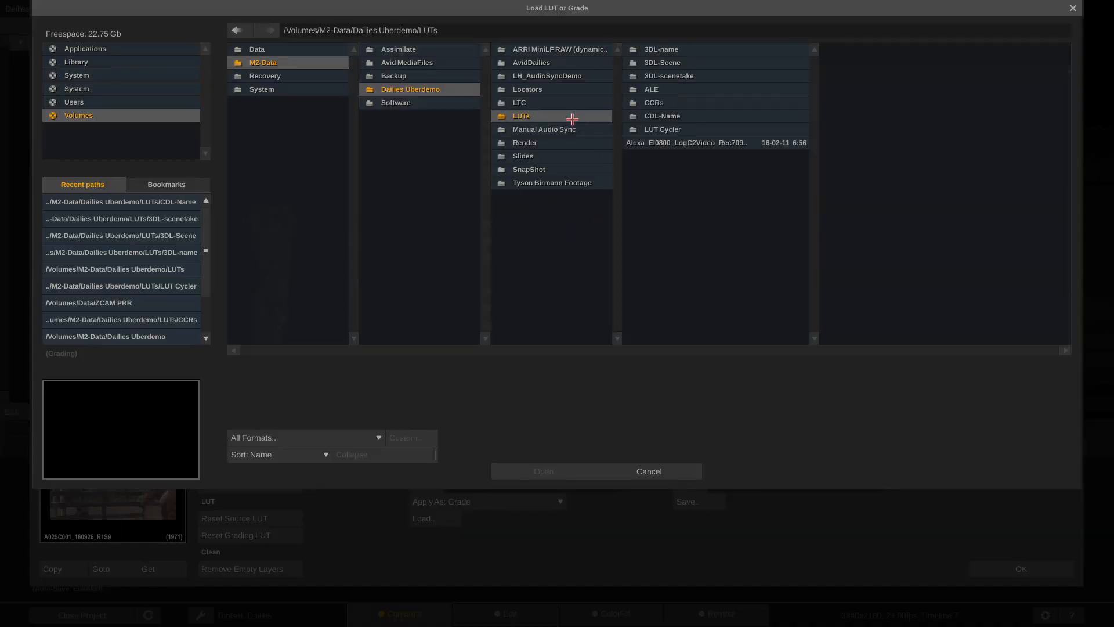
{"action": "double_click", "coordinate": [706, 143]}
{"action": "left_click", "coordinate": [1018, 569]}
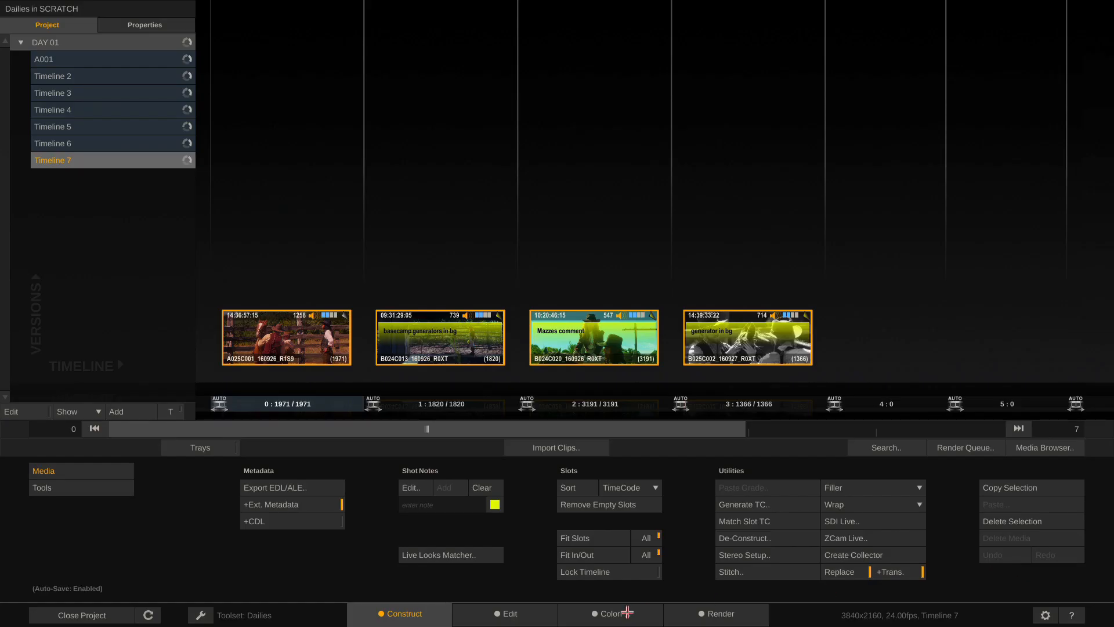
Review the first clip's Balance, Color, Numeric, Curves and Vectors panels, scrub to B024C013, then return to Construct
{"action": "left_click", "coordinate": [611, 614]}
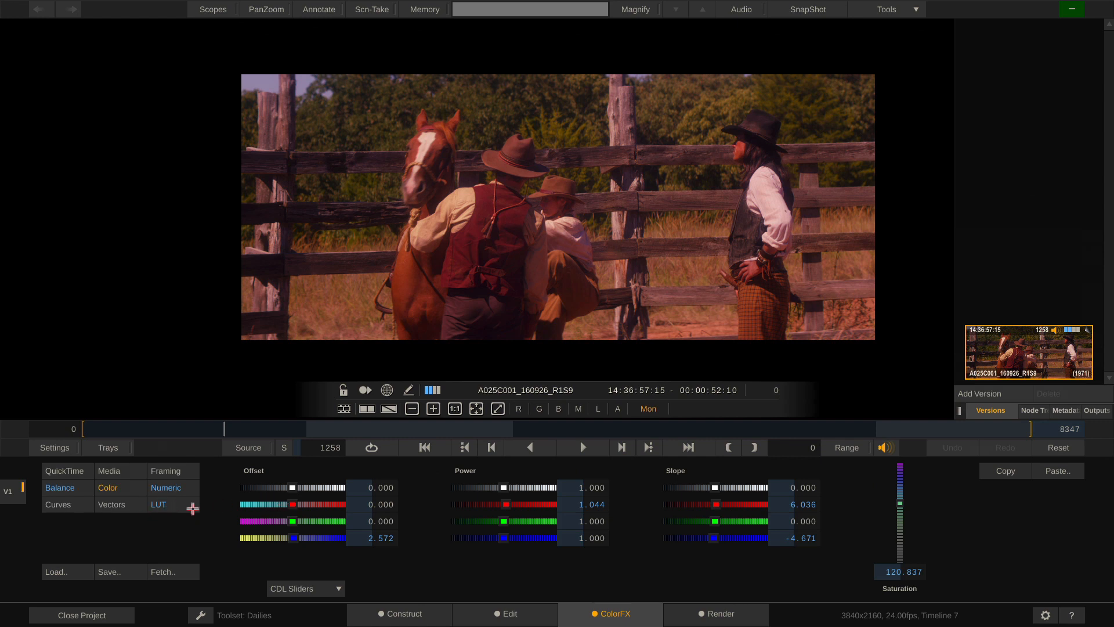
{"action": "left_click", "coordinate": [161, 506]}
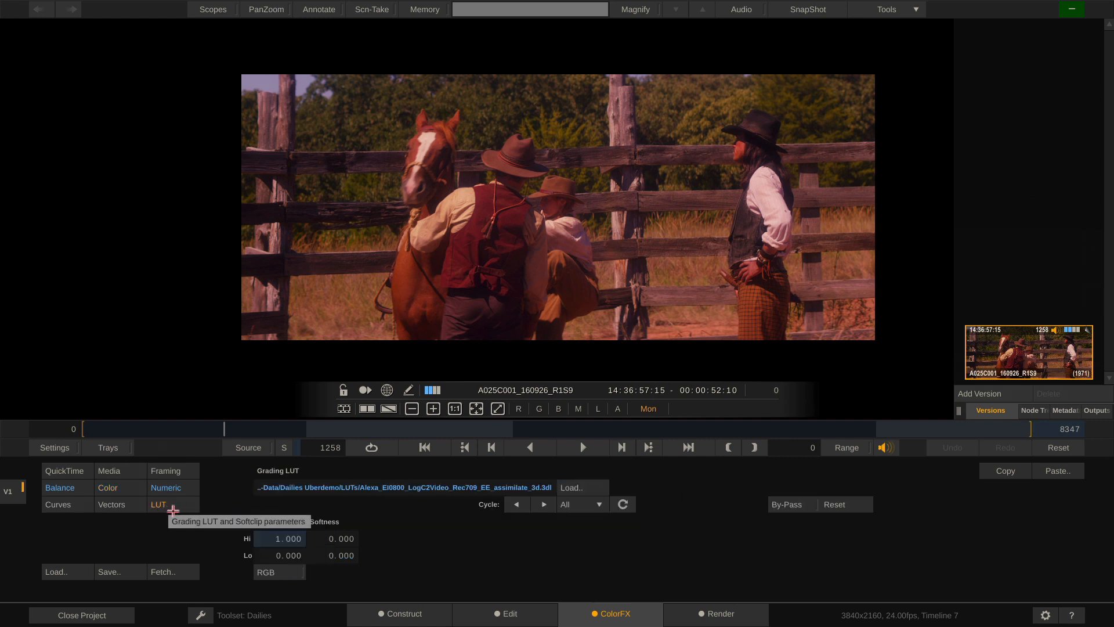
{"action": "left_click", "coordinate": [64, 488]}
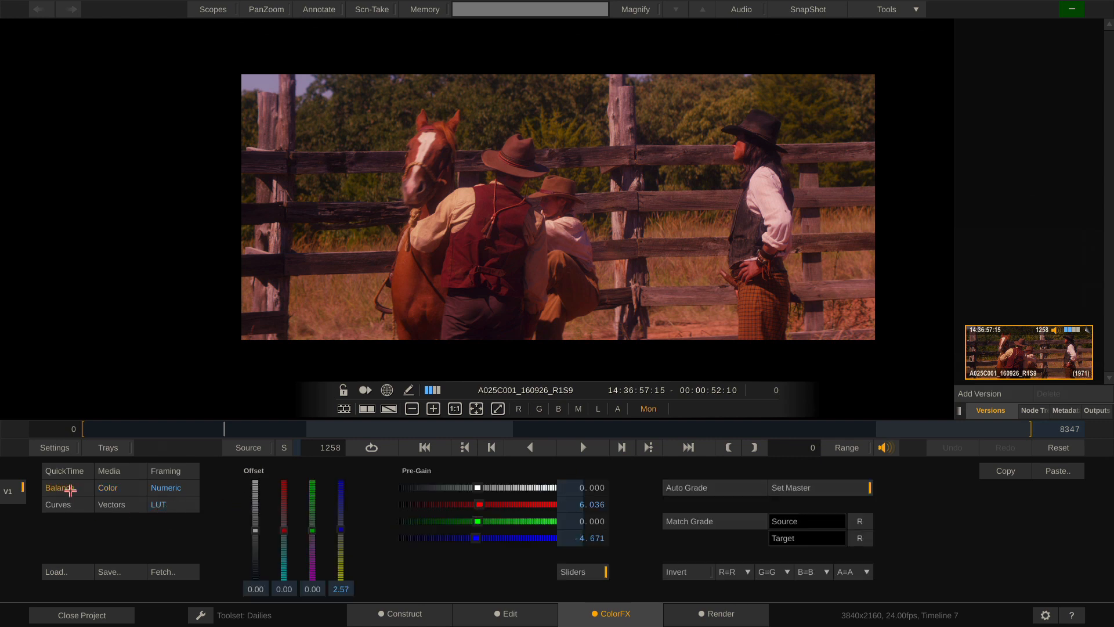
{"action": "left_click", "coordinate": [111, 488]}
{"action": "left_click", "coordinate": [148, 487]}
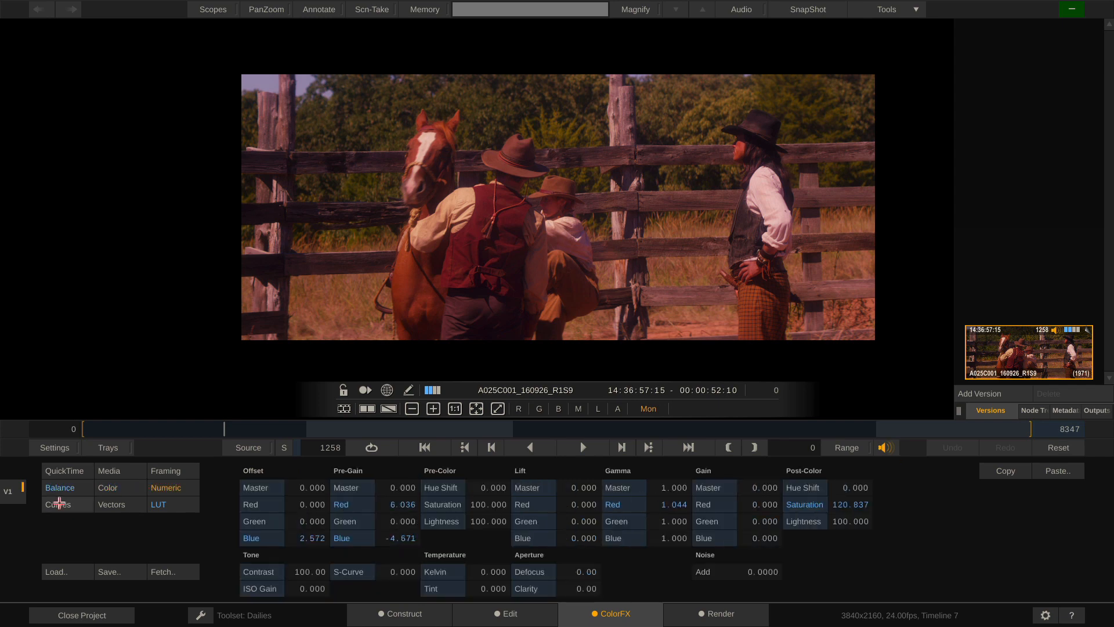
{"action": "left_click", "coordinate": [52, 502]}
{"action": "left_click", "coordinate": [118, 505]}
{"action": "left_click", "coordinate": [61, 487]}
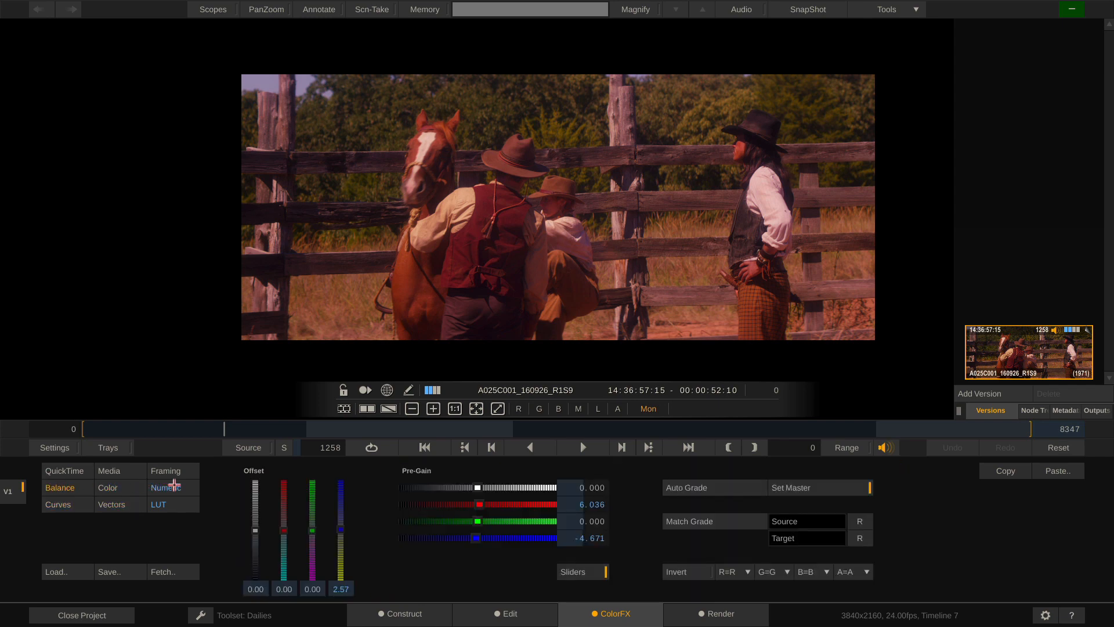
{"action": "left_click", "coordinate": [184, 486]}
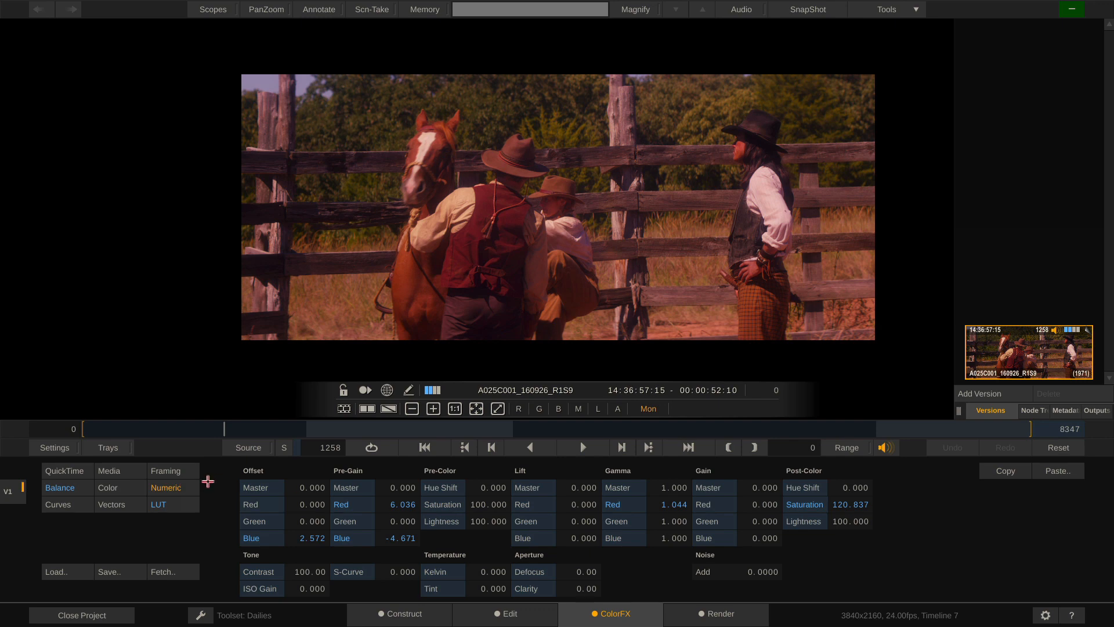
{"action": "left_click", "coordinate": [123, 492]}
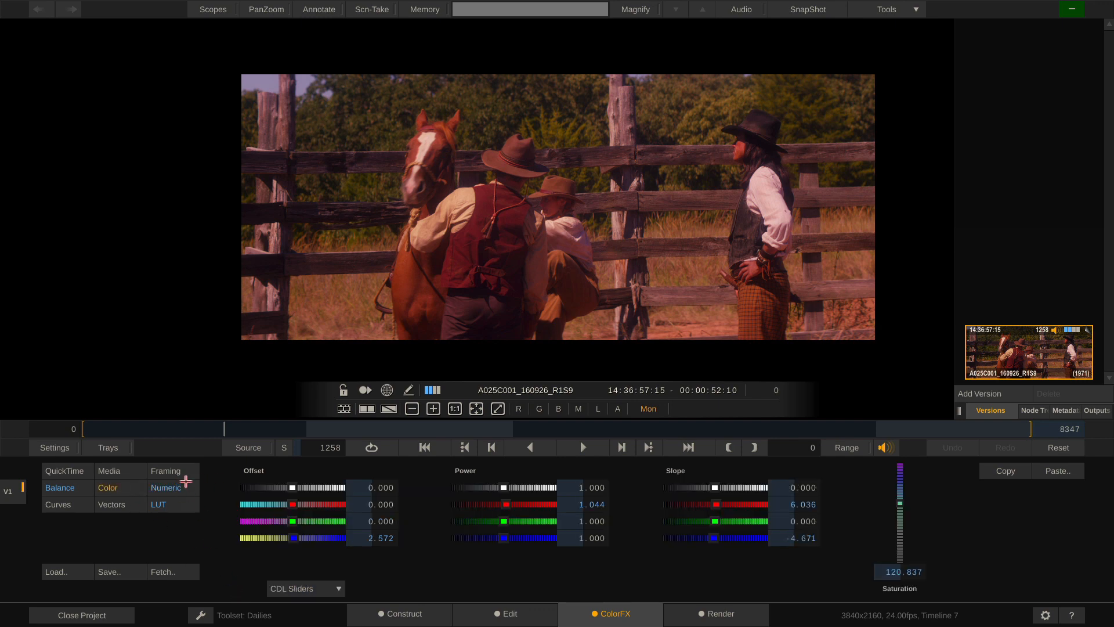
{"action": "left_click_drag", "start_coordinate": [222, 428], "coordinate": [206, 448]}
{"action": "left_click", "coordinate": [393, 615]}
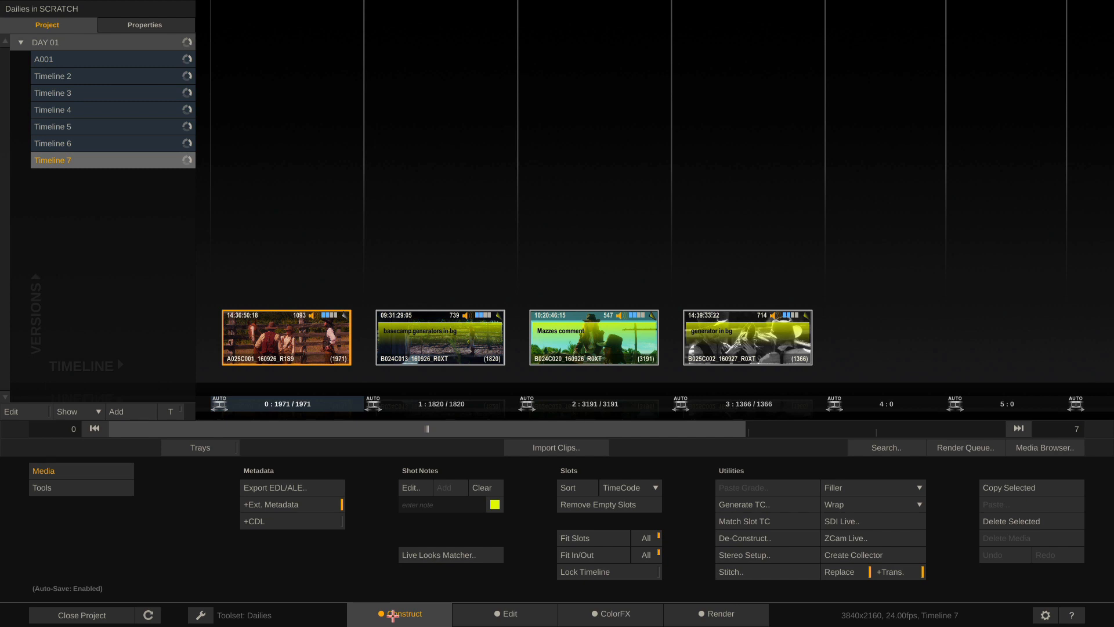
Create Timeline 8 from the four Video folder clips and switch to the Finish/Full toolset
{"action": "left_click", "coordinate": [137, 413]}
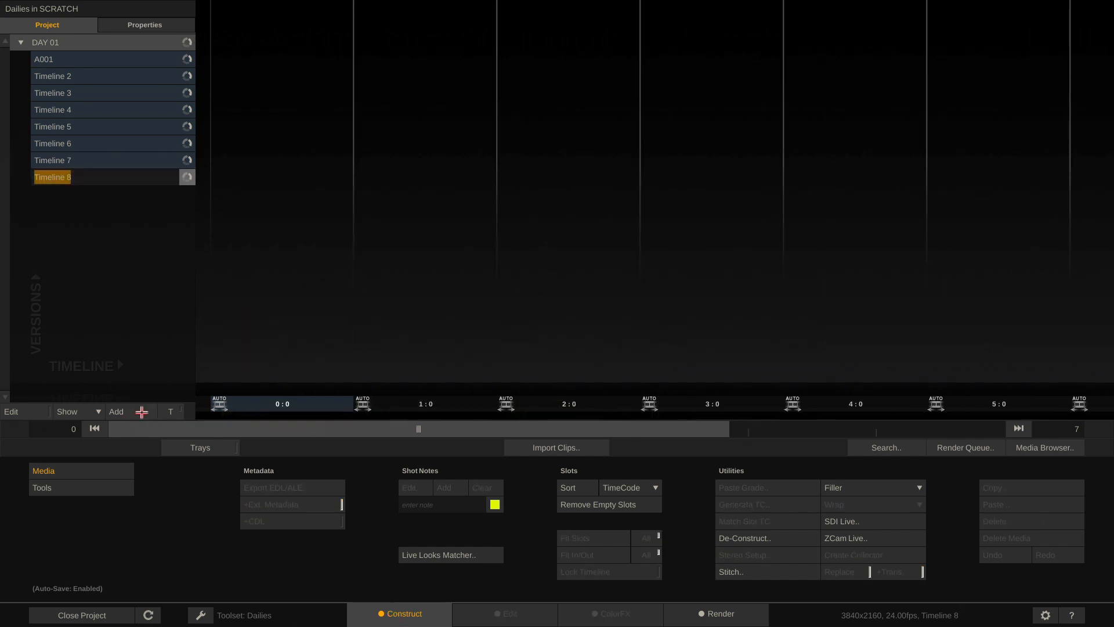
{"action": "left_click", "coordinate": [533, 448]}
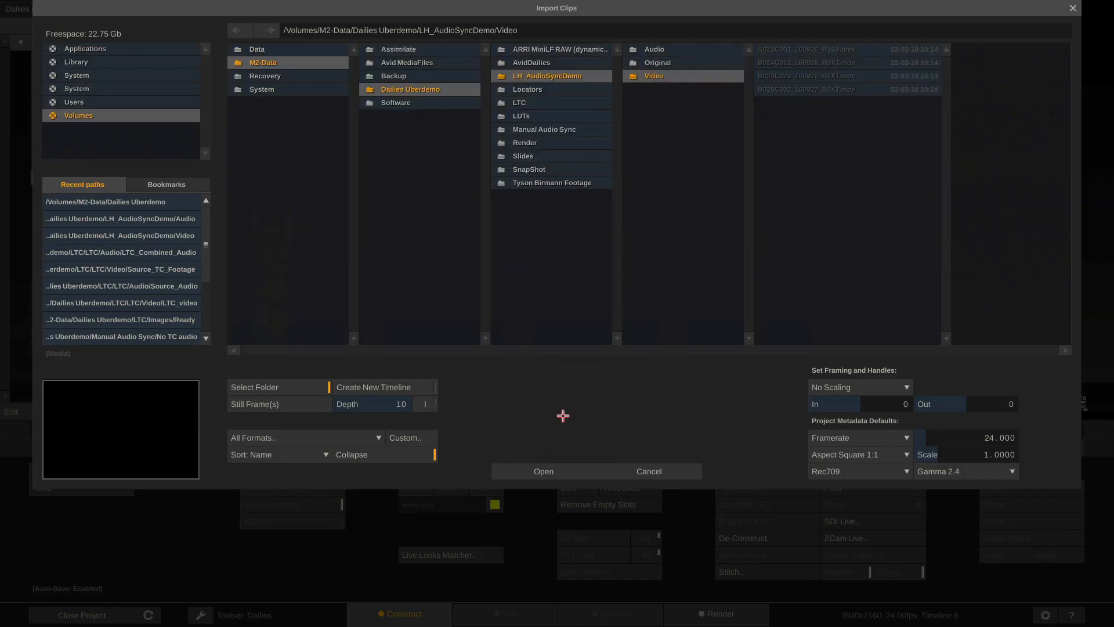
{"action": "left_click", "coordinate": [539, 472]}
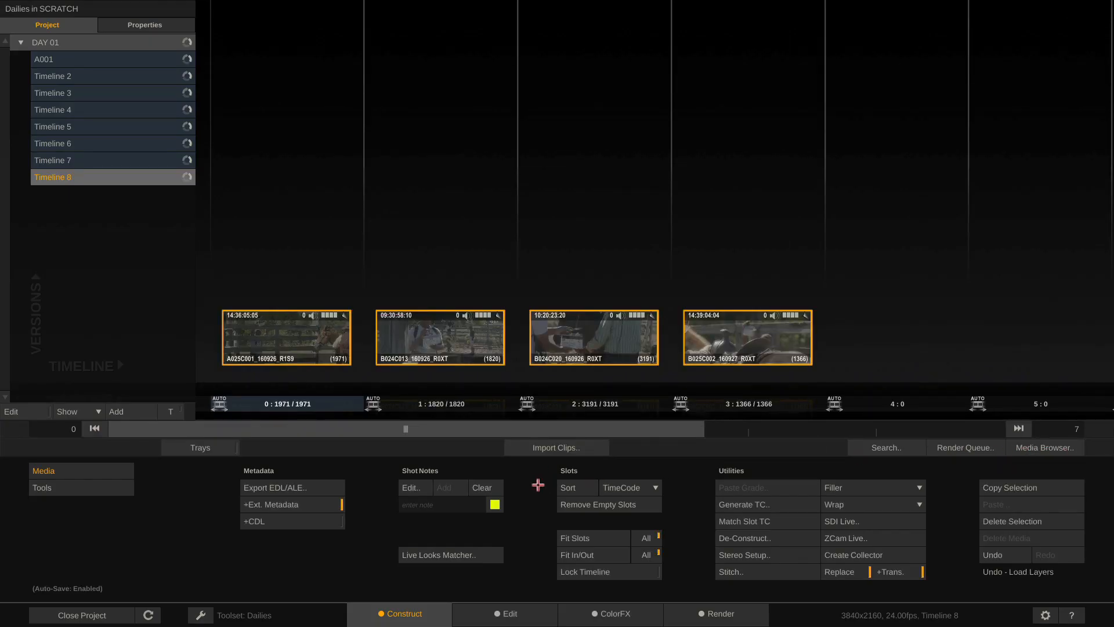
{"action": "left_click", "coordinate": [203, 617]}
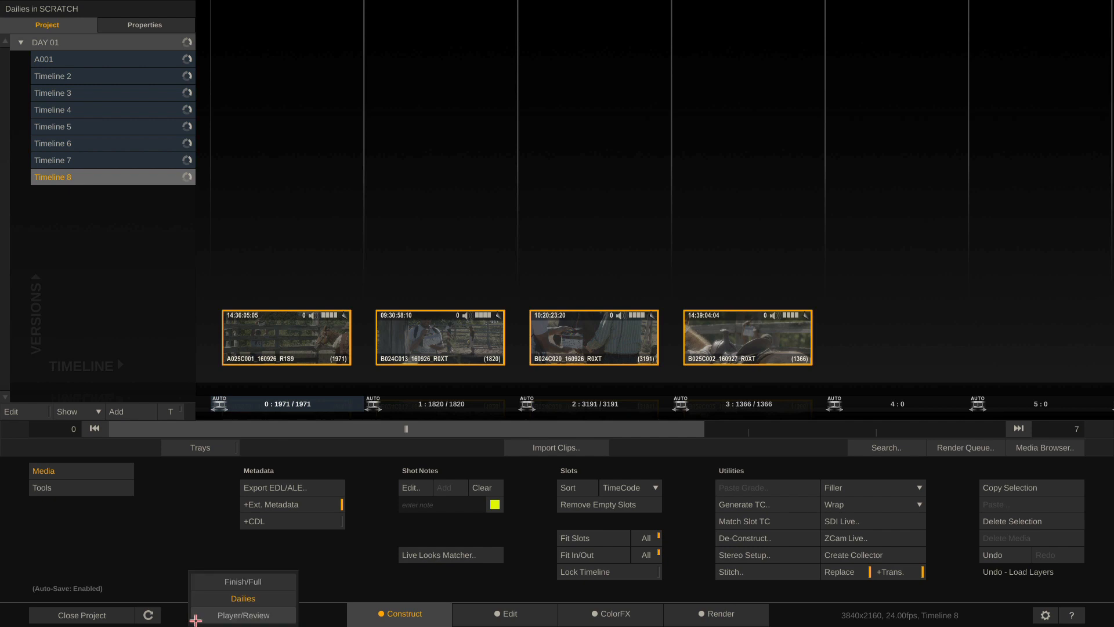
{"action": "left_click", "coordinate": [254, 579]}
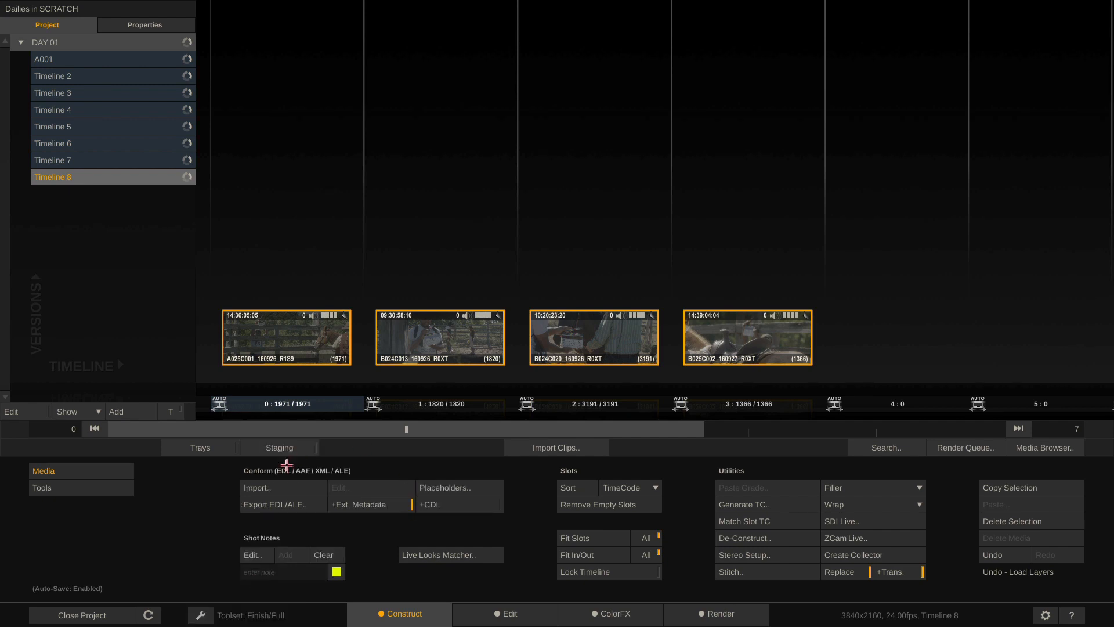
Open CDL_only.ale from the recent ALE folder via Conform Import
{"action": "left_click", "coordinate": [285, 486]}
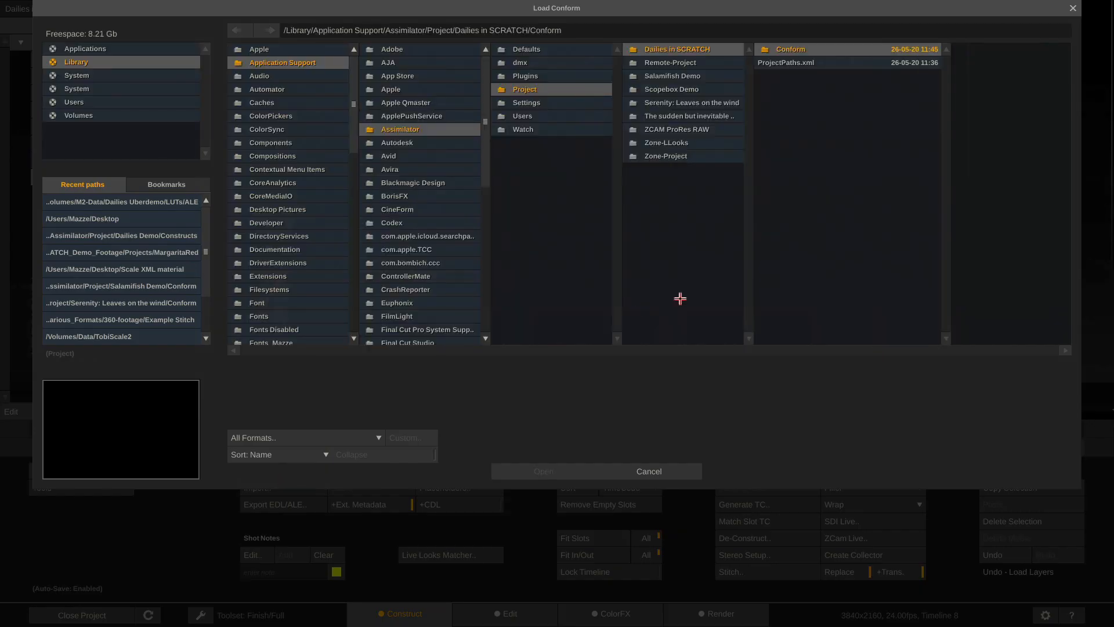
{"action": "left_click", "coordinate": [166, 202]}
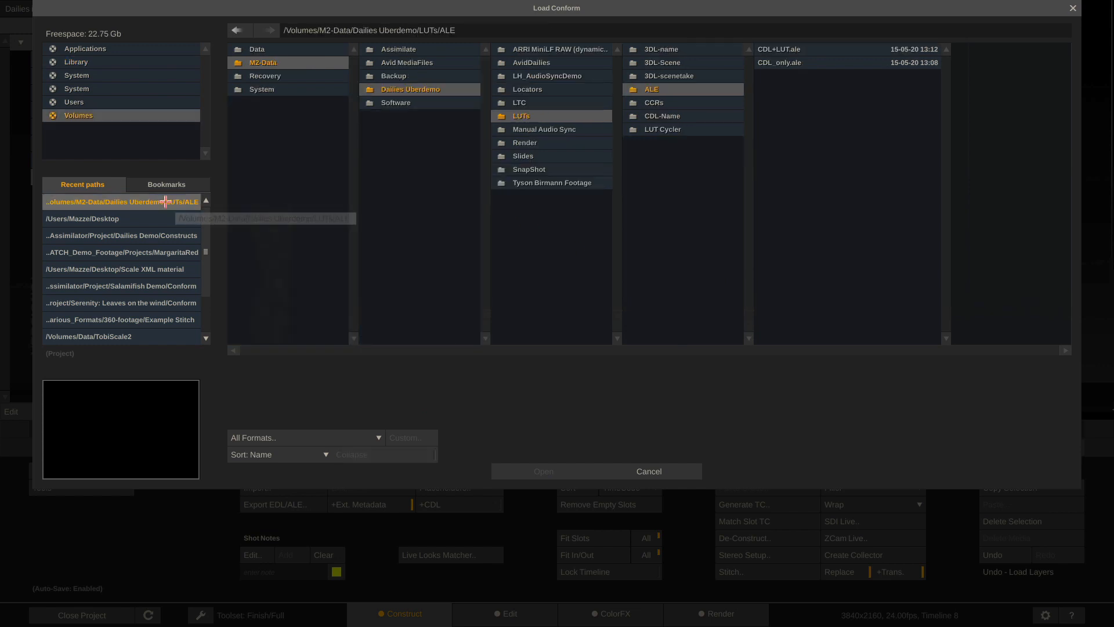
{"action": "left_click", "coordinate": [823, 62]}
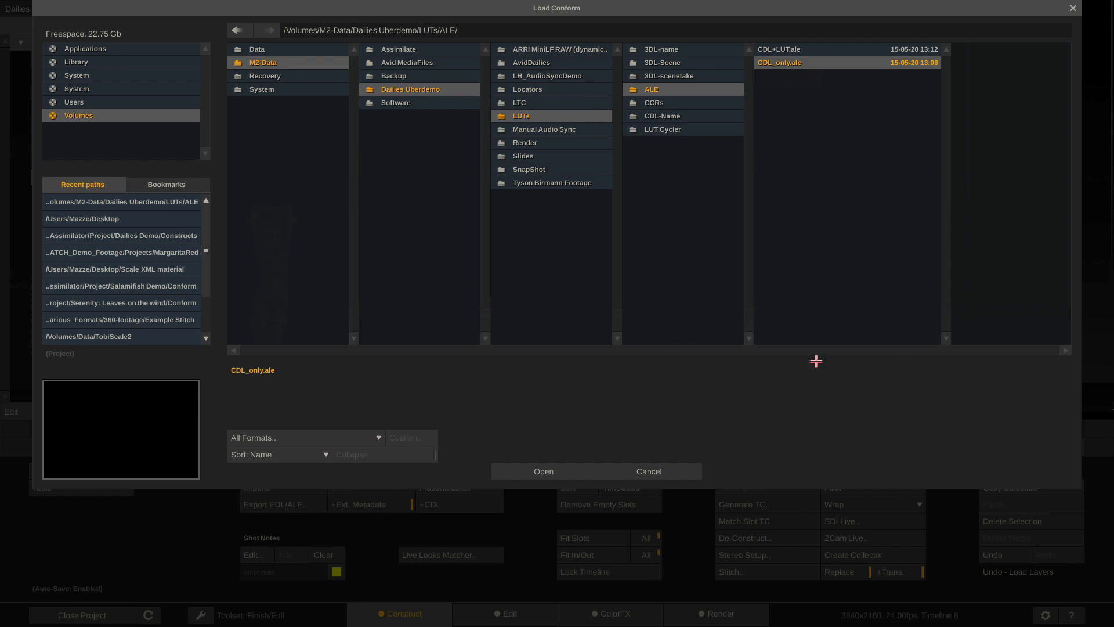
{"action": "left_click", "coordinate": [539, 473]}
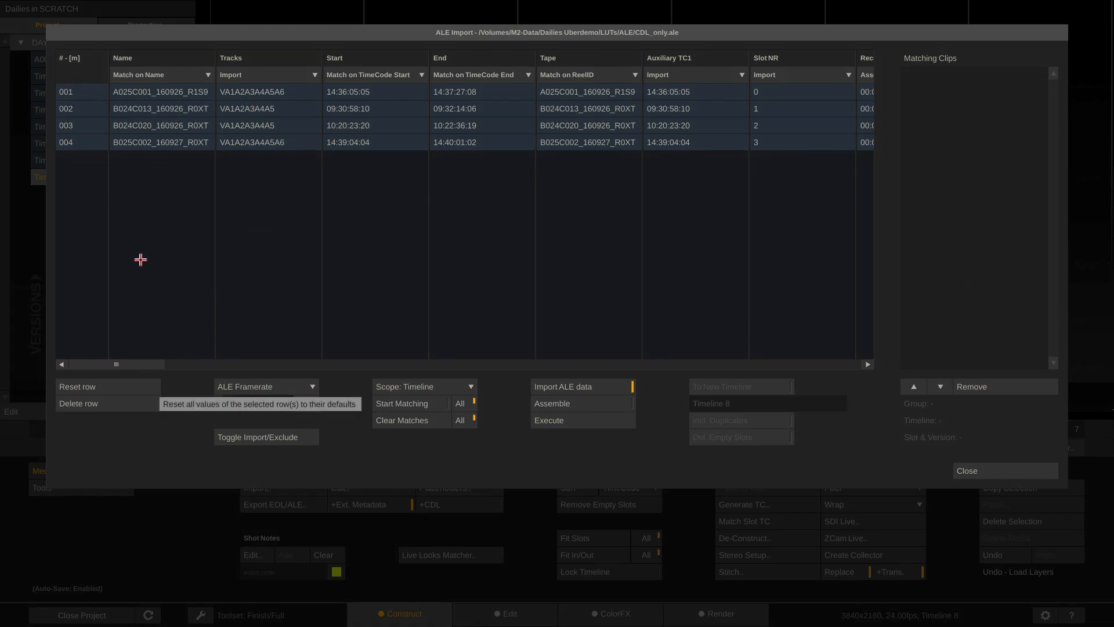
Match ALE rows by Name with the Tape column excluded, clearing and rerunning the matching
{"action": "left_click", "coordinate": [194, 76]}
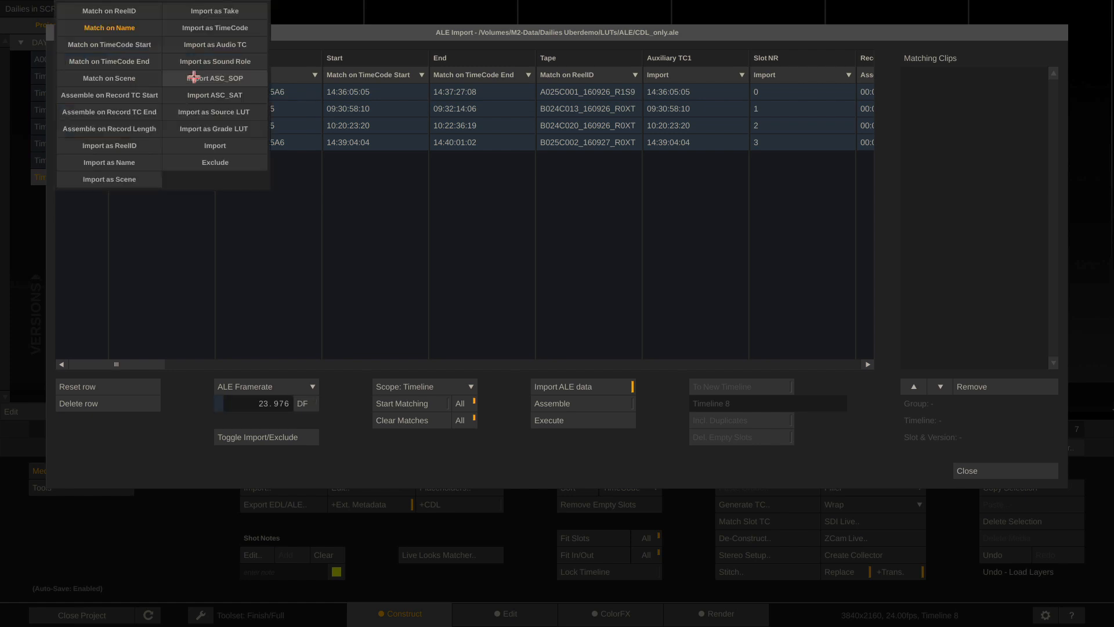
{"action": "left_click", "coordinate": [328, 256]}
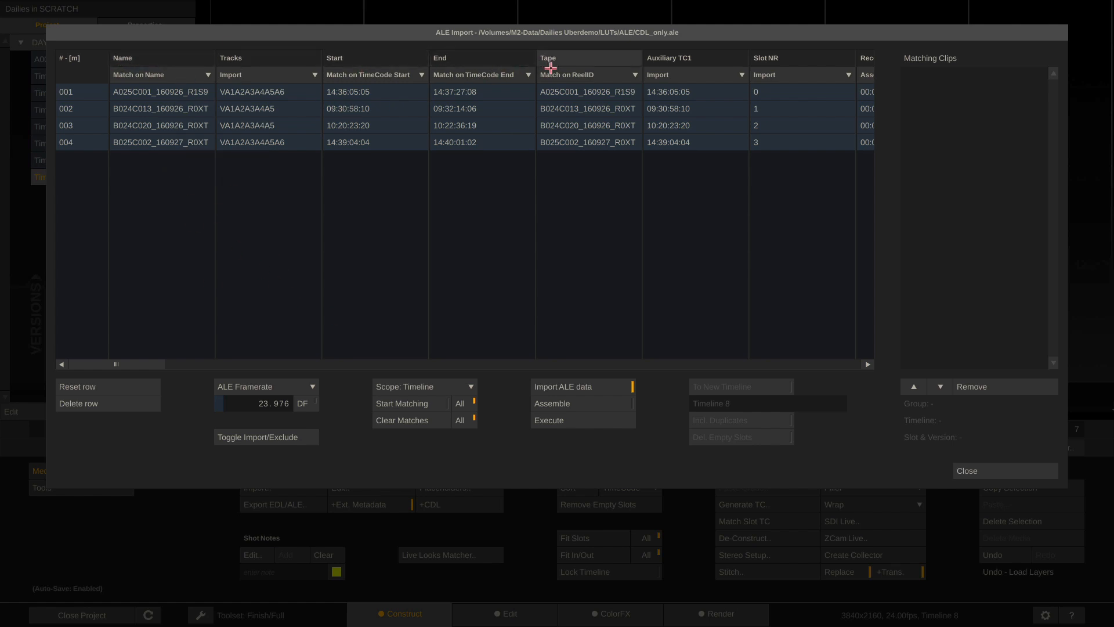
{"action": "left_click", "coordinate": [388, 406]}
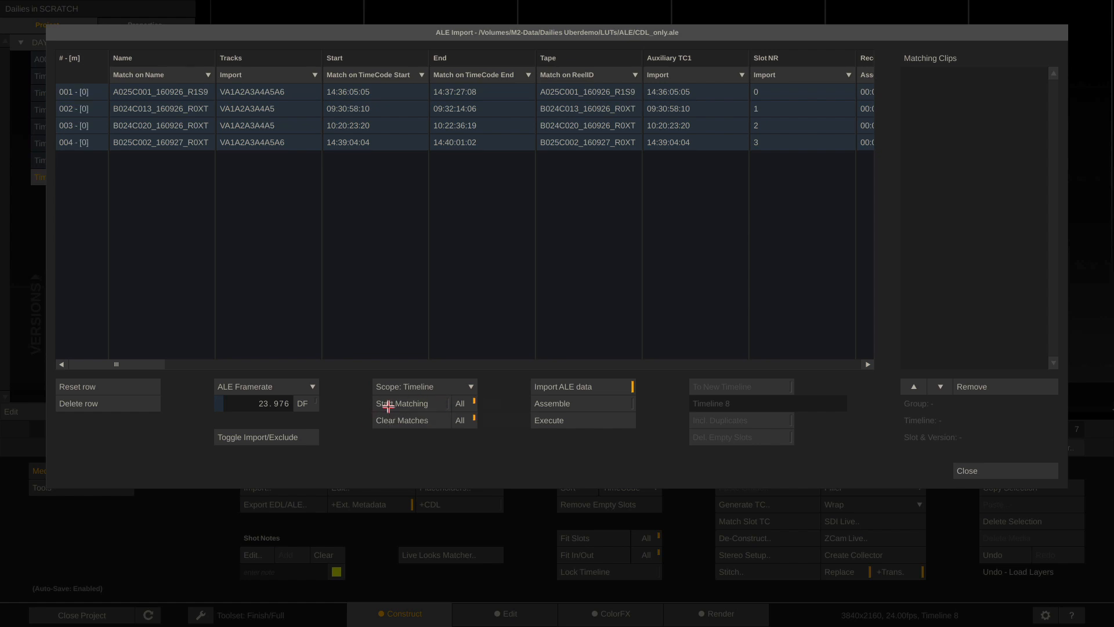
{"action": "left_click", "coordinate": [598, 77]}
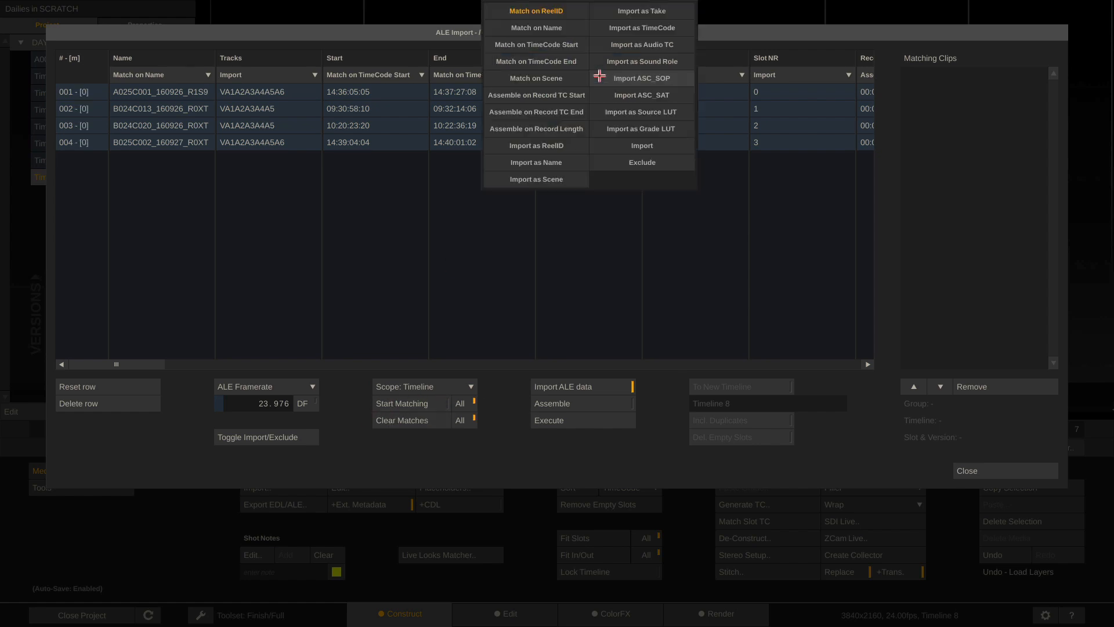
{"action": "left_click", "coordinate": [652, 164]}
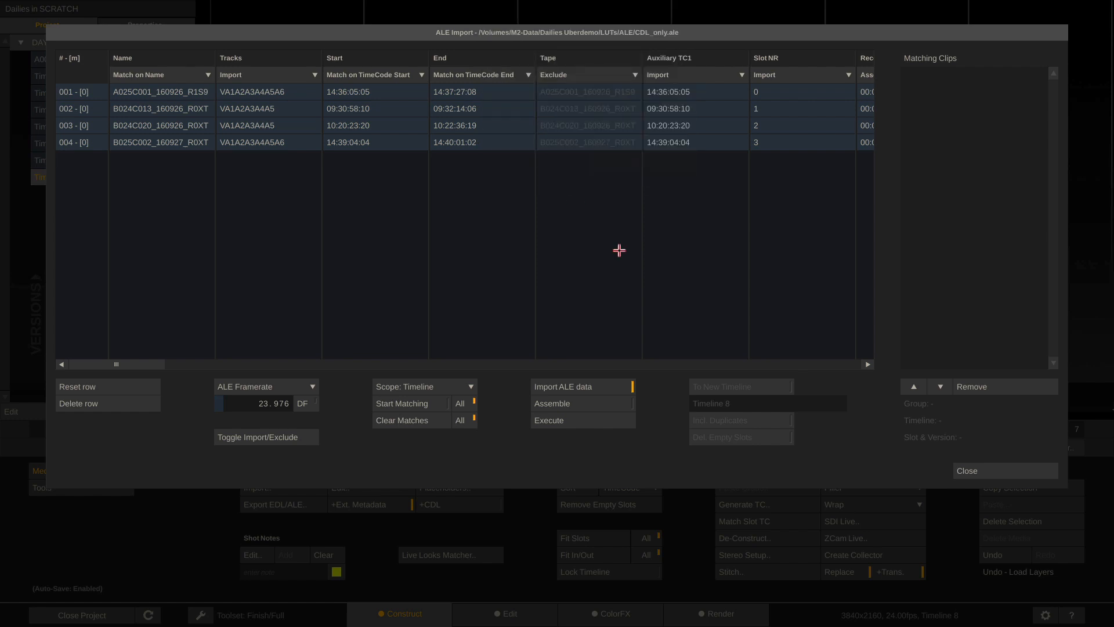
{"action": "left_click", "coordinate": [386, 423]}
{"action": "left_click", "coordinate": [383, 405]}
Verify rows 001–004 each match their clip, then scroll across to the ASC_SOP column
{"action": "left_click", "coordinate": [95, 92]}
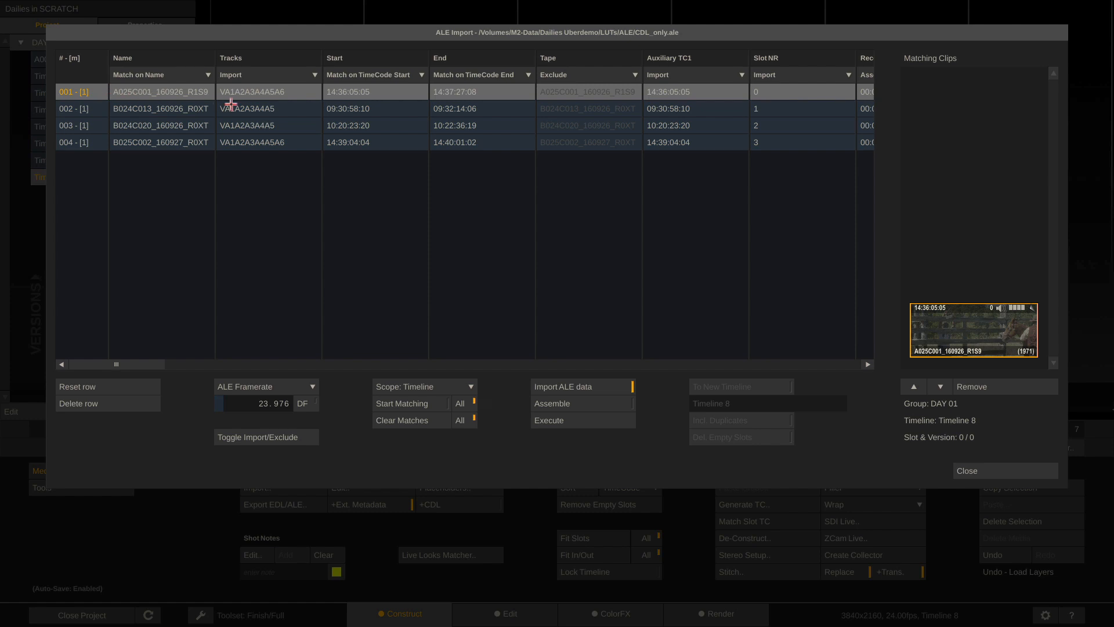
{"action": "left_click", "coordinate": [146, 109]}
{"action": "left_click", "coordinate": [151, 127]}
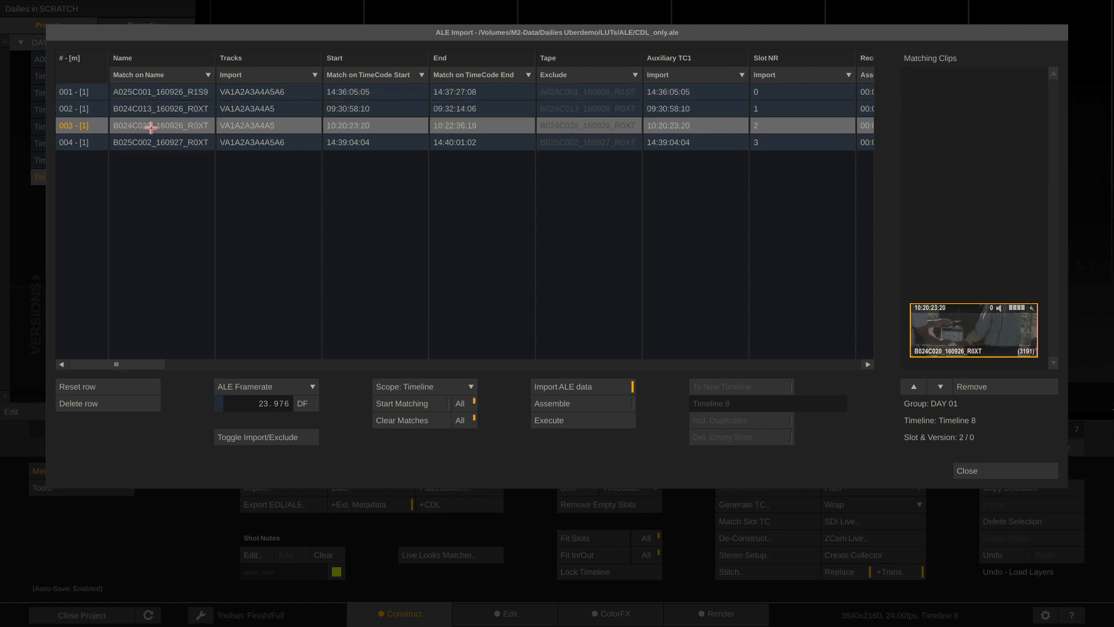
{"action": "left_click", "coordinate": [153, 143]}
{"action": "left_click", "coordinate": [151, 125]}
{"action": "left_click", "coordinate": [156, 109]}
{"action": "left_click", "coordinate": [167, 91]}
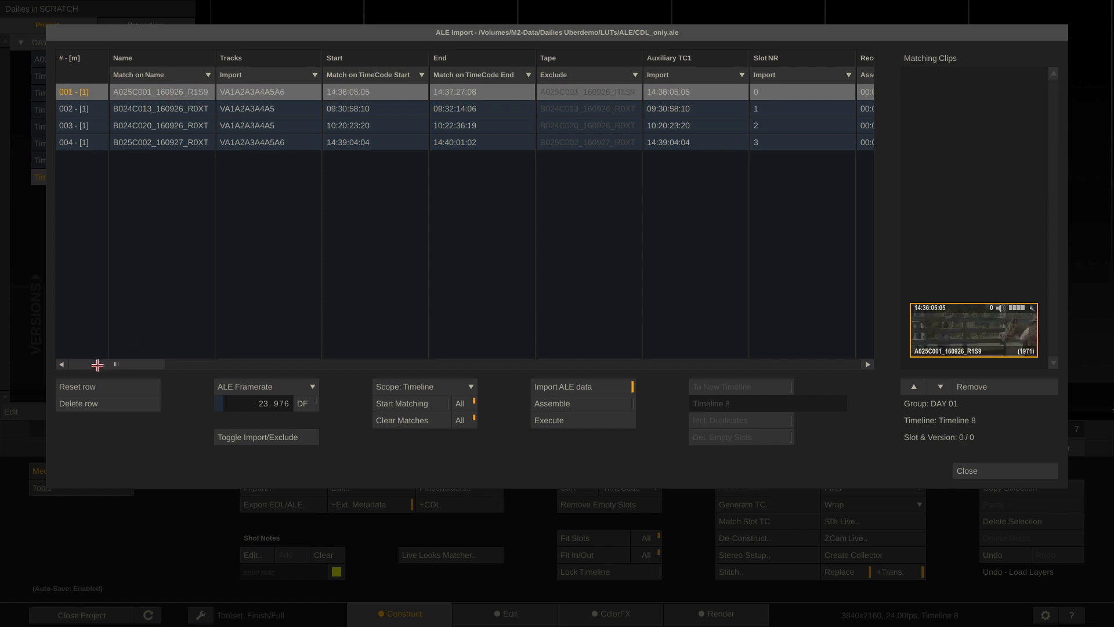
{"action": "left_click_drag", "start_coordinate": [96, 365], "coordinate": [257, 370]}
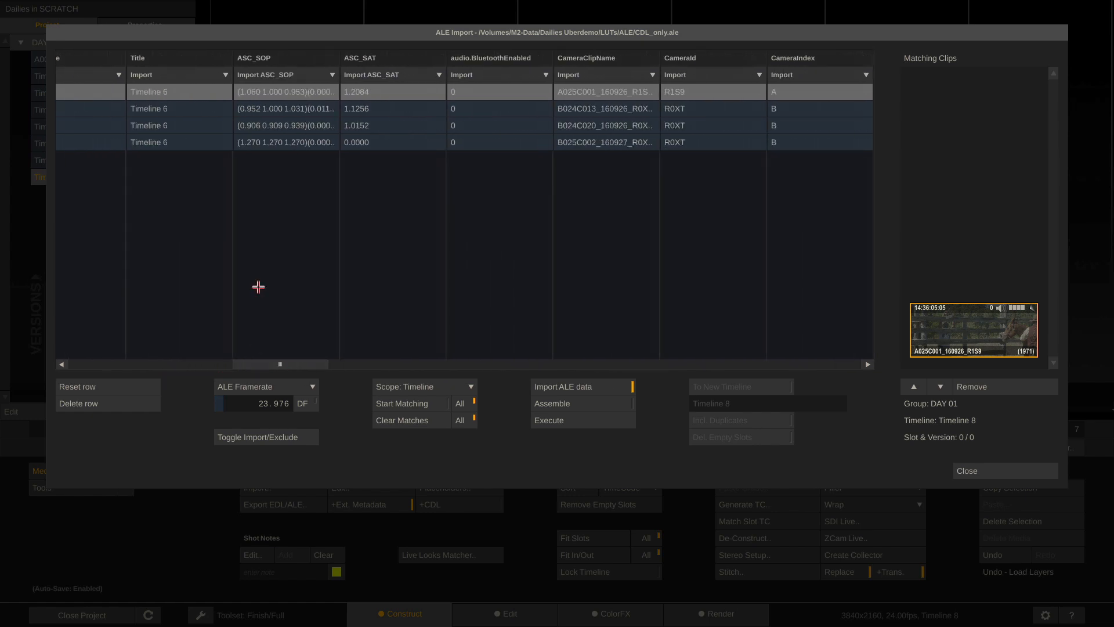
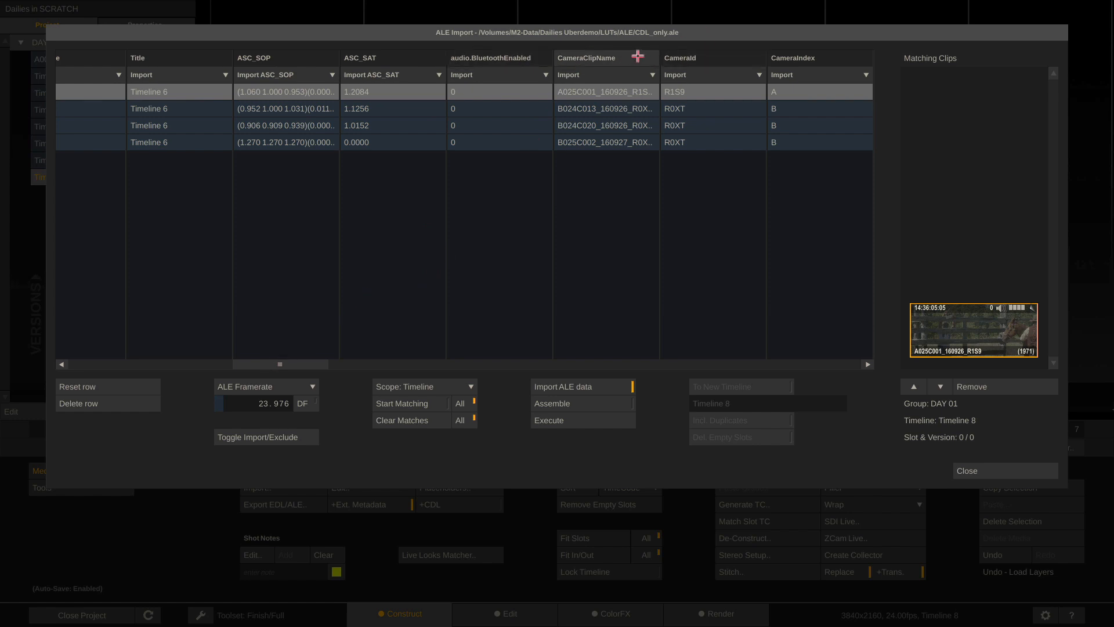
Execute the CDL_only.ale import onto the four matched clips, leaving the CameraModel import option unchanged
{"action": "left_click_drag", "start_coordinate": [311, 364], "coordinate": [339, 363]}
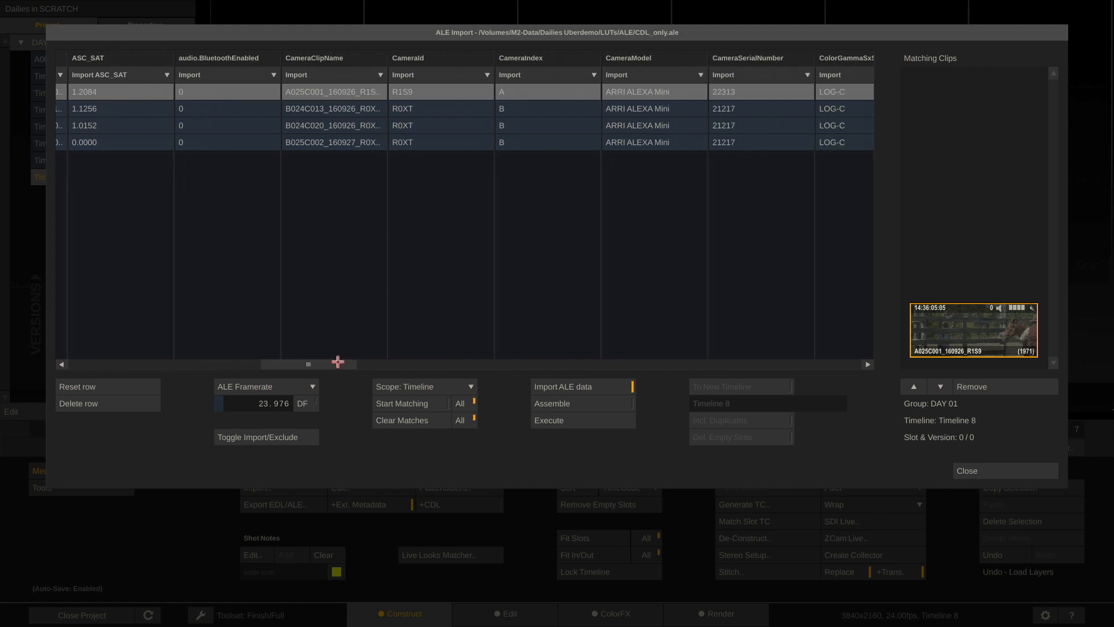
{"action": "left_click", "coordinate": [694, 78]}
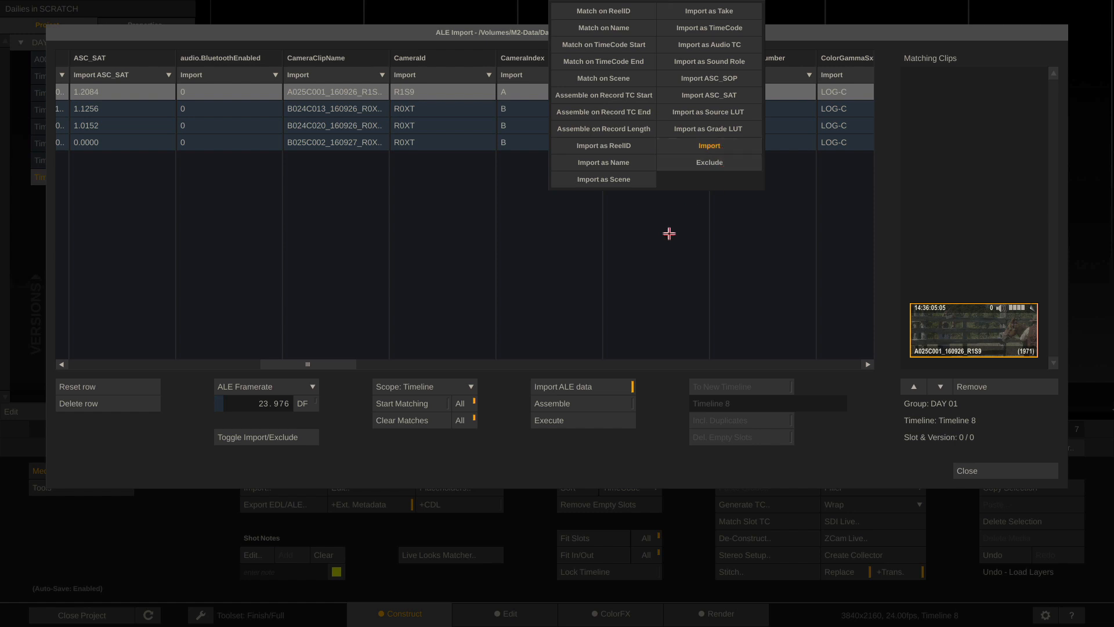
{"action": "left_click", "coordinate": [642, 270]}
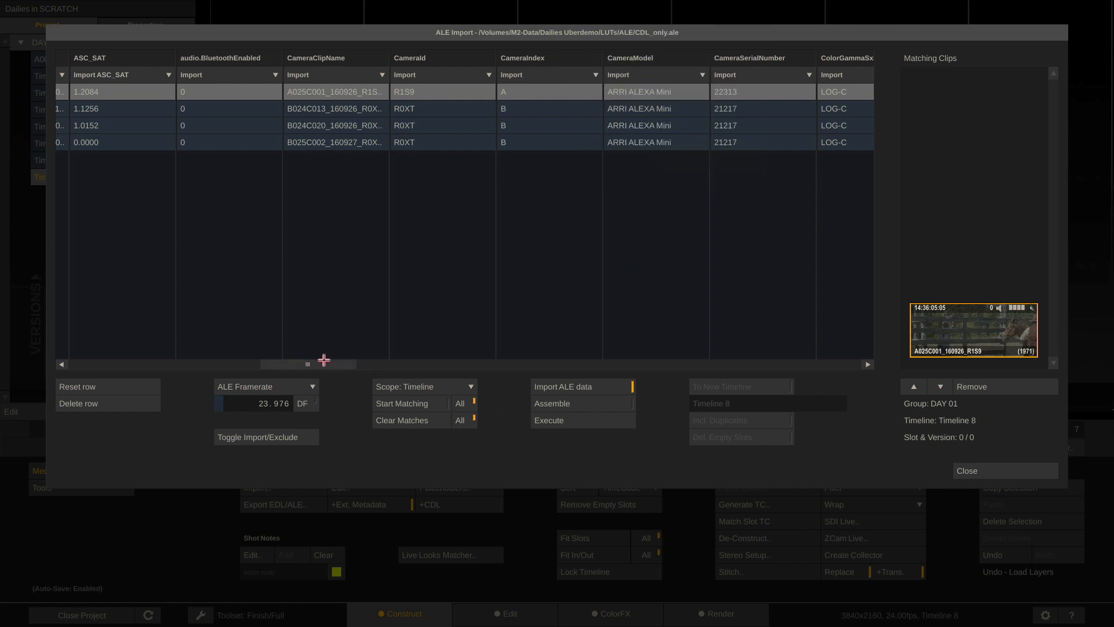
{"action": "left_click_drag", "start_coordinate": [324, 360], "coordinate": [69, 360]}
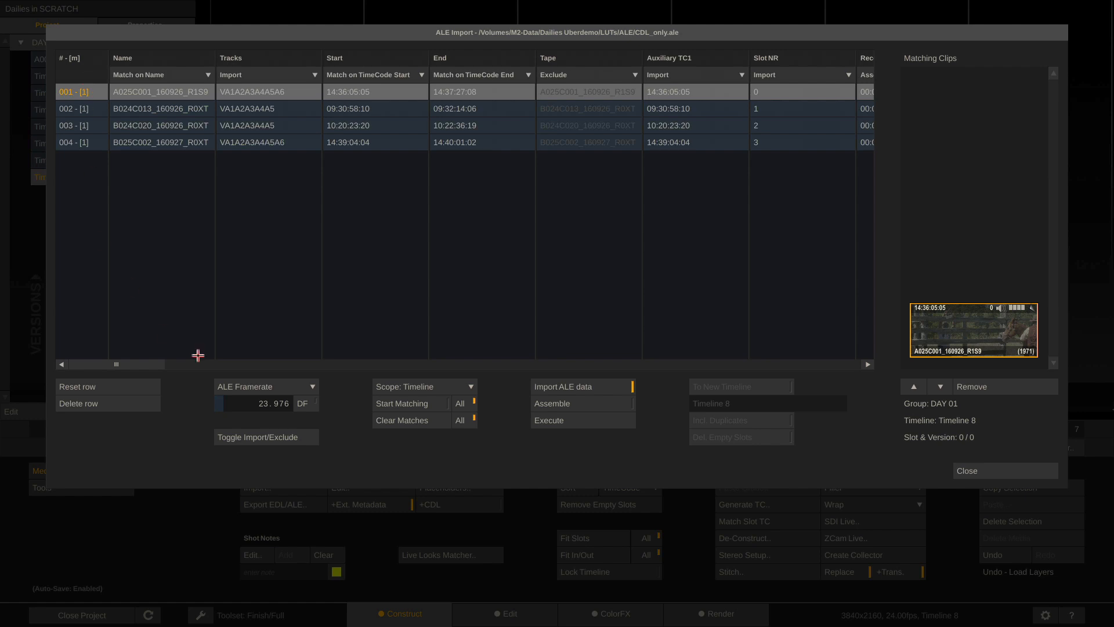
{"action": "left_click", "coordinate": [551, 420]}
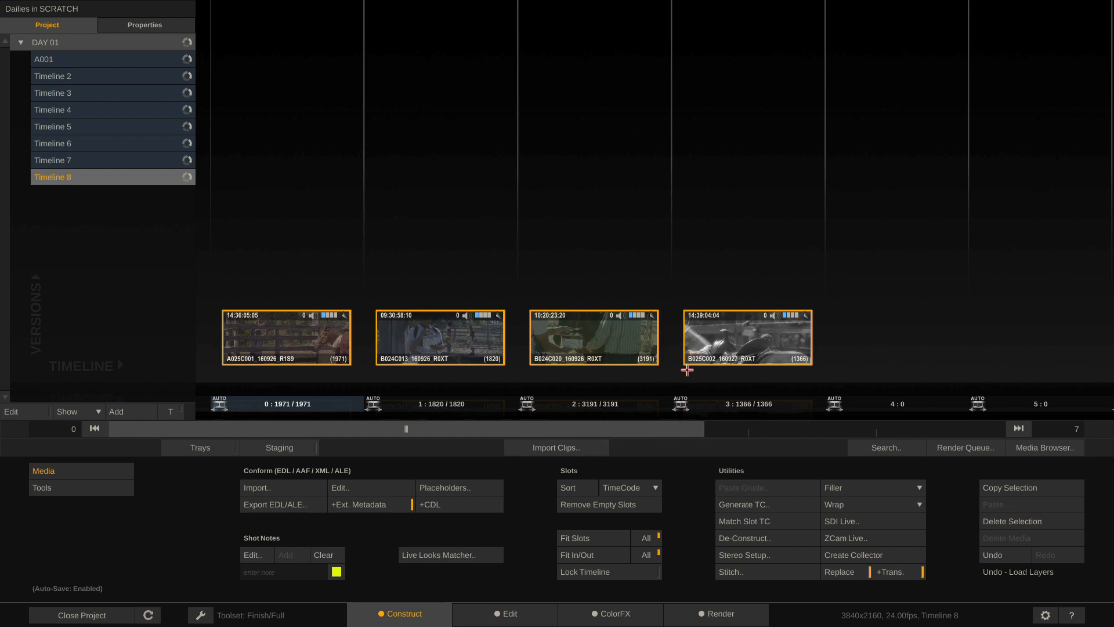
Preview Timeline 8's clips in the colour grading viewer before applying a LUT
{"action": "left_click", "coordinate": [610, 615]}
{"action": "left_click_drag", "start_coordinate": [269, 427], "coordinate": [985, 430]}
{"action": "left_click", "coordinate": [397, 614]}
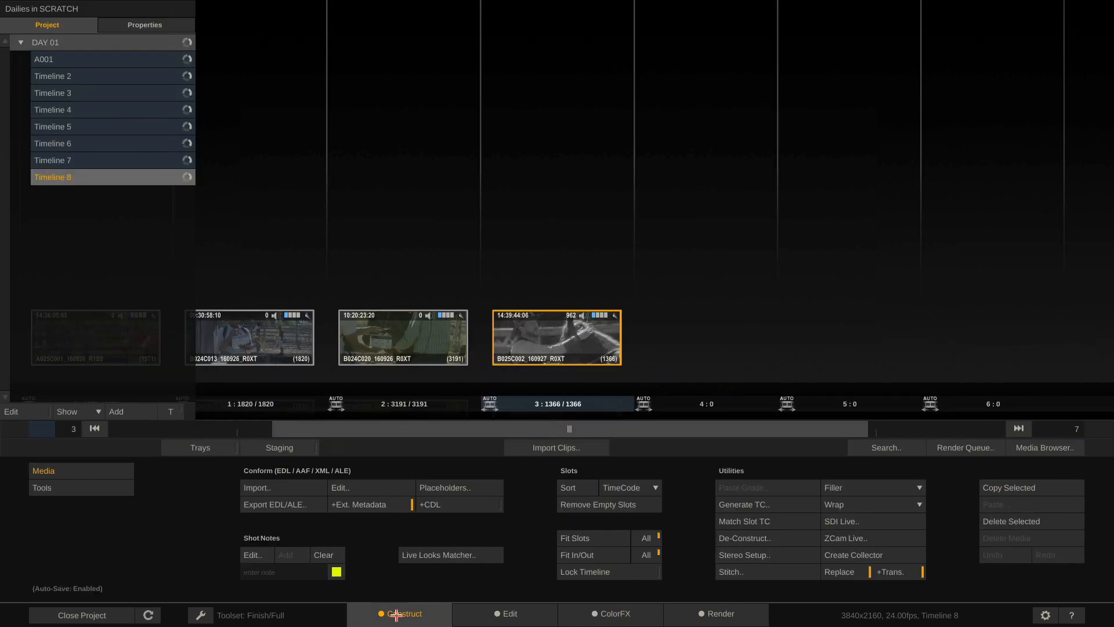
Load the Alexa LogC-to-Rec709 3dl LUT as a grade on all Timeline 8 clips
{"action": "key", "text": "ctrl+a"}
{"action": "left_click", "coordinate": [1048, 447]}
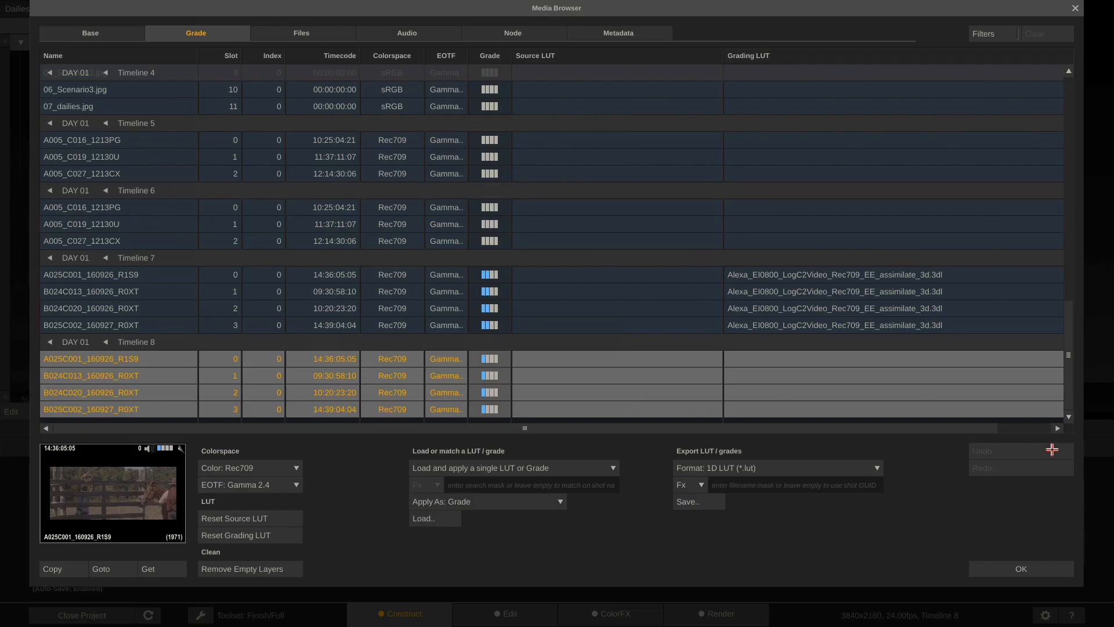
{"action": "left_click", "coordinate": [434, 518]}
{"action": "left_click", "coordinate": [568, 116]}
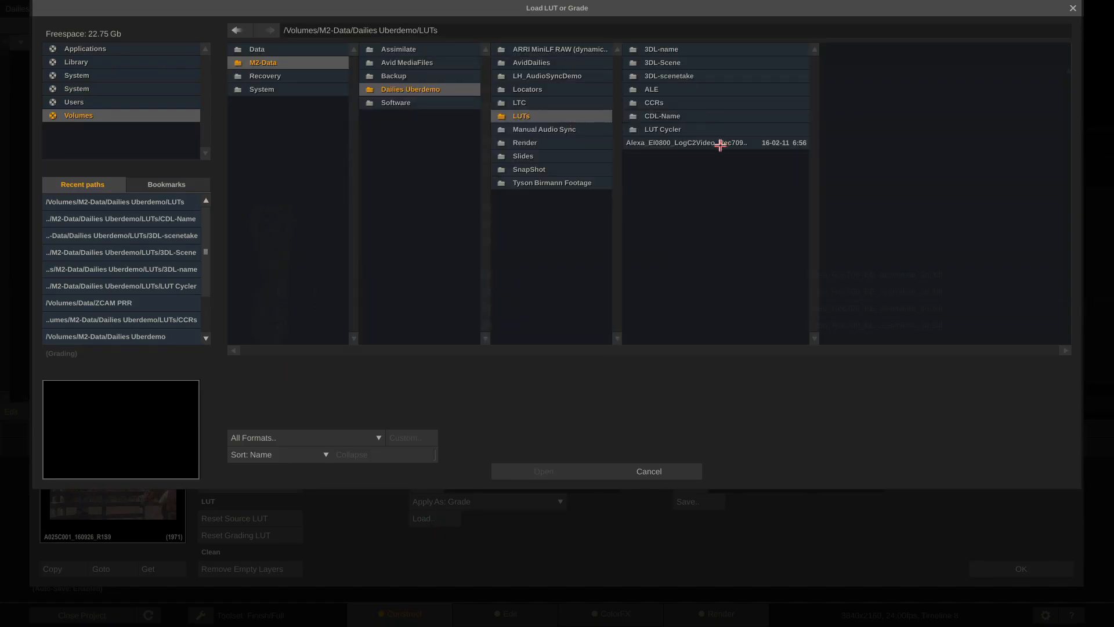
{"action": "double_click", "coordinate": [720, 143]}
{"action": "left_click", "coordinate": [978, 569]}
Check the Alexa LUT grade on the clips in ColorFX, then return to construct
{"action": "left_click", "coordinate": [601, 613]}
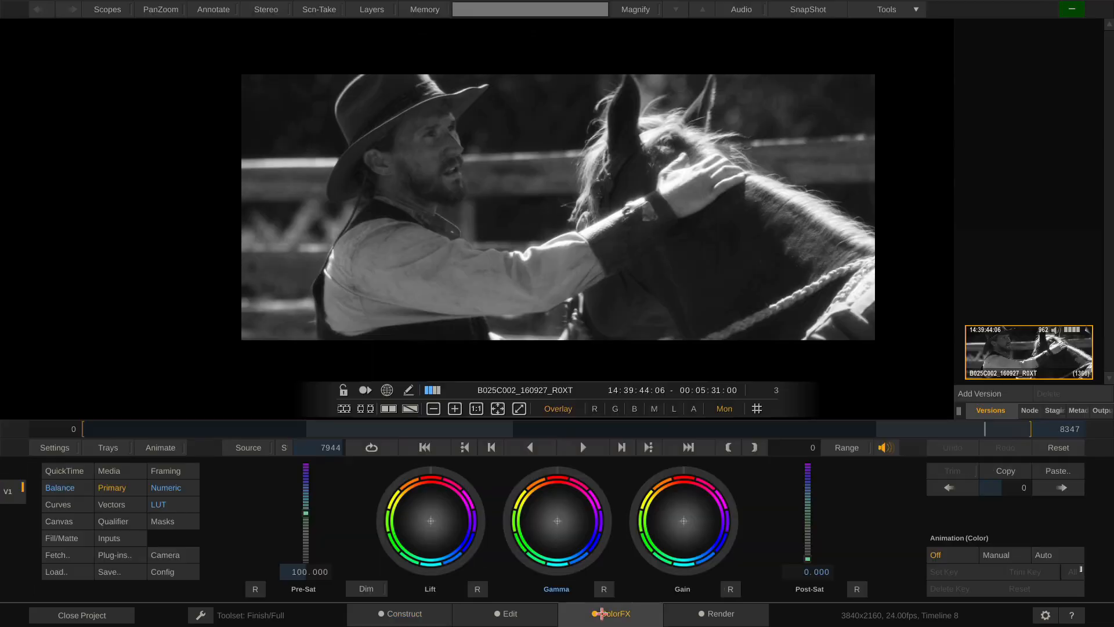
{"action": "left_click_drag", "start_coordinate": [223, 429], "coordinate": [174, 451]}
{"action": "left_click", "coordinate": [394, 616]}
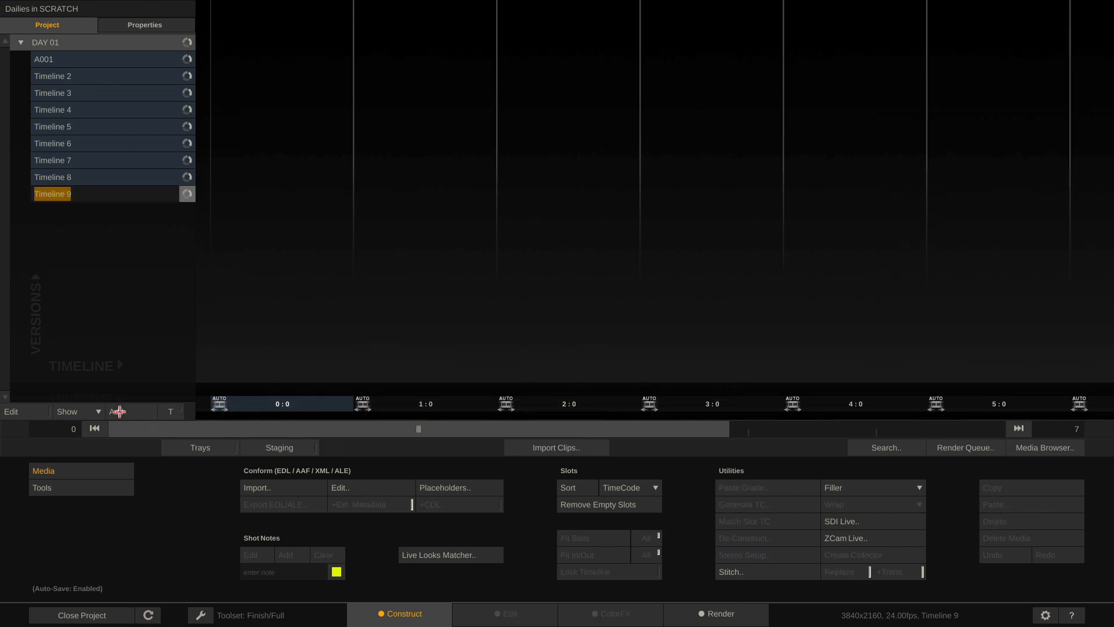
Import the four Video clips into Timeline 9 and open CDL+LUT.ale from the recent ALE folder
{"action": "left_click", "coordinate": [549, 450]}
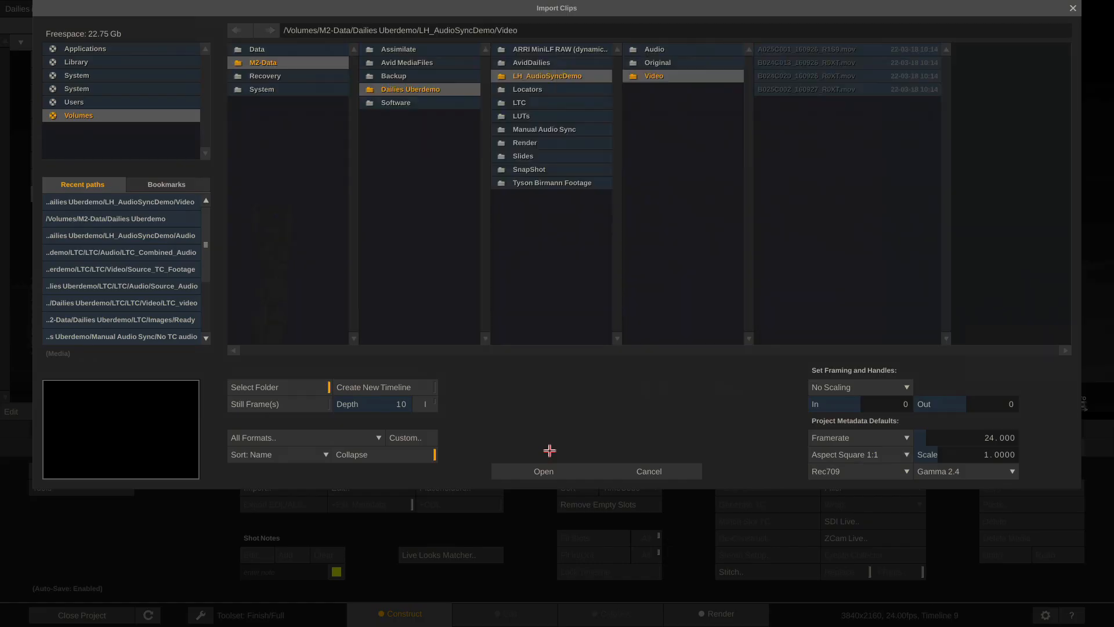
{"action": "left_click", "coordinate": [516, 473]}
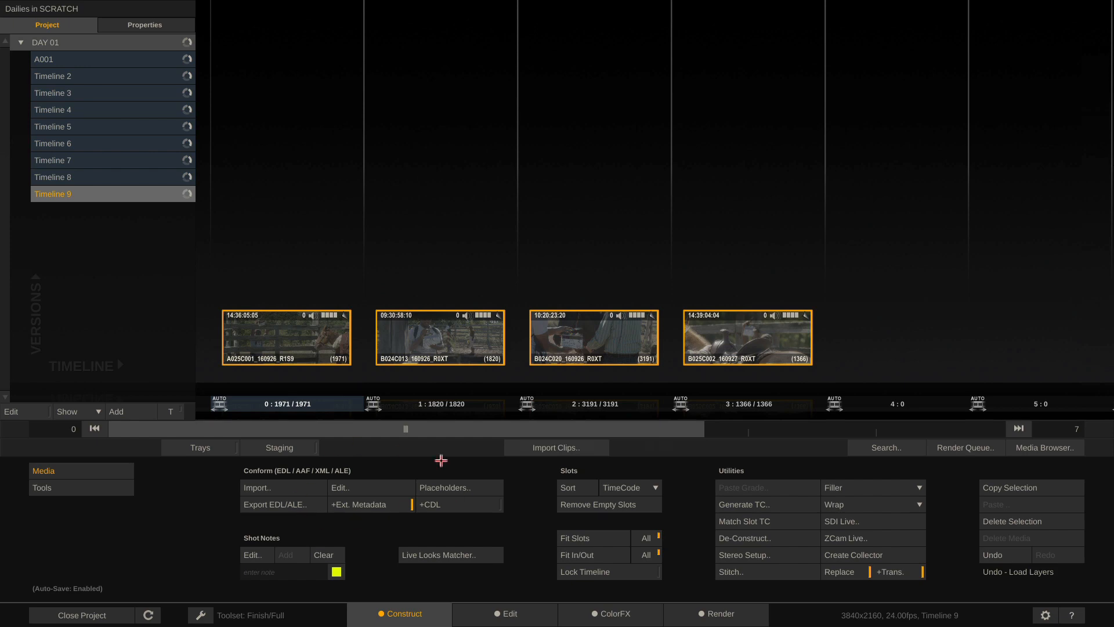
{"action": "left_click", "coordinate": [286, 487]}
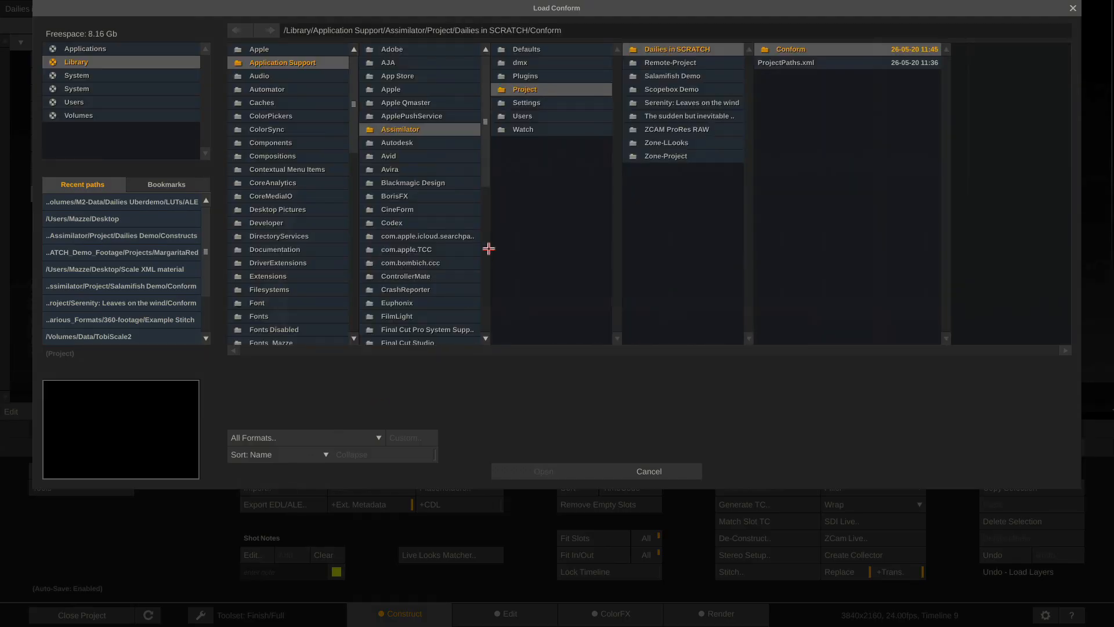
{"action": "left_click", "coordinate": [151, 195]}
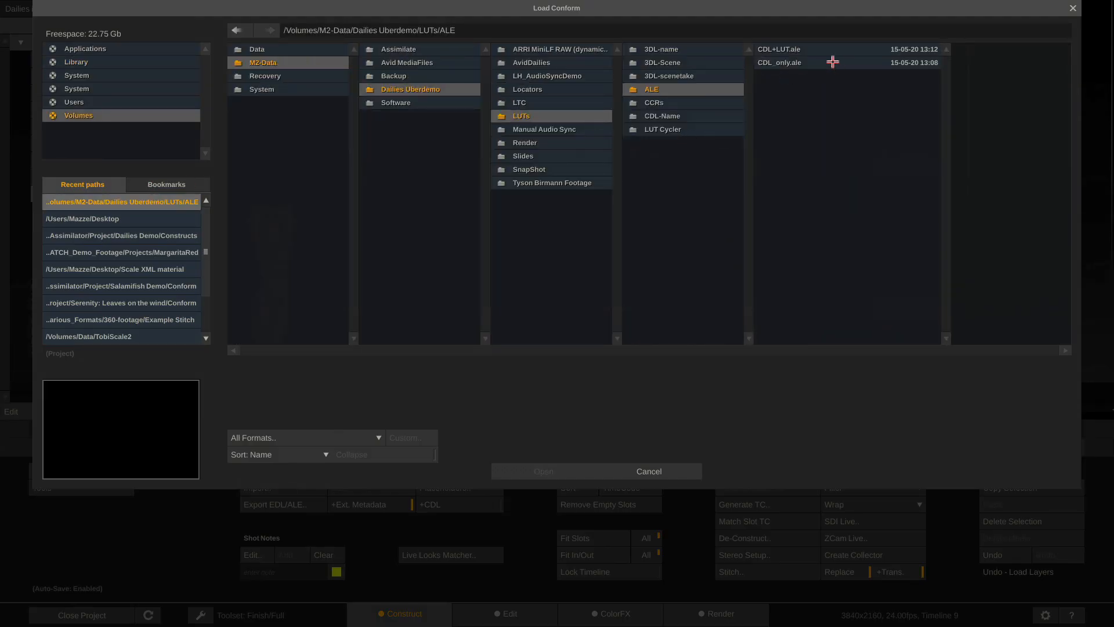
{"action": "left_click", "coordinate": [815, 49]}
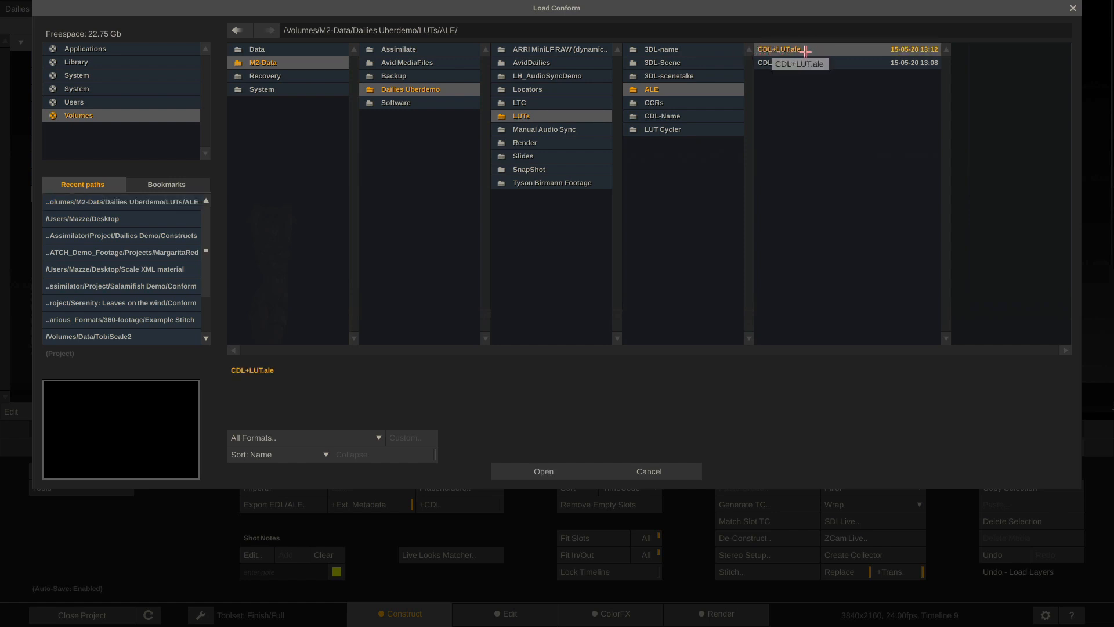
{"action": "left_click", "coordinate": [538, 473]}
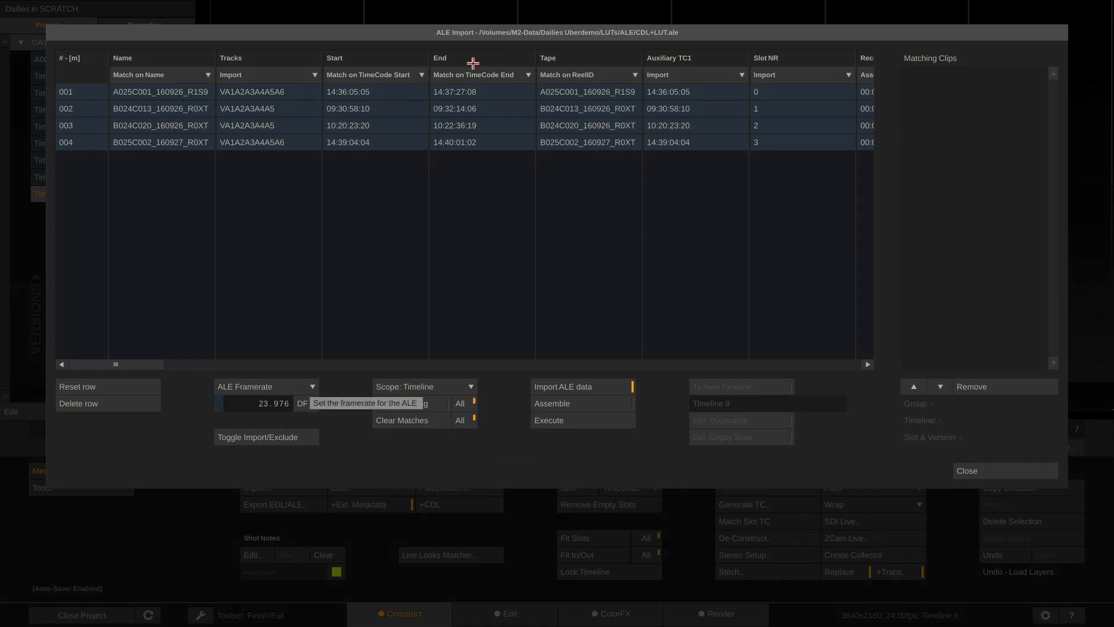
Match CDL+LUT.ale rows 001–004 to Timeline 9's clips with the Tape column excluded
{"action": "left_click", "coordinate": [618, 75]}
{"action": "left_click", "coordinate": [648, 162]}
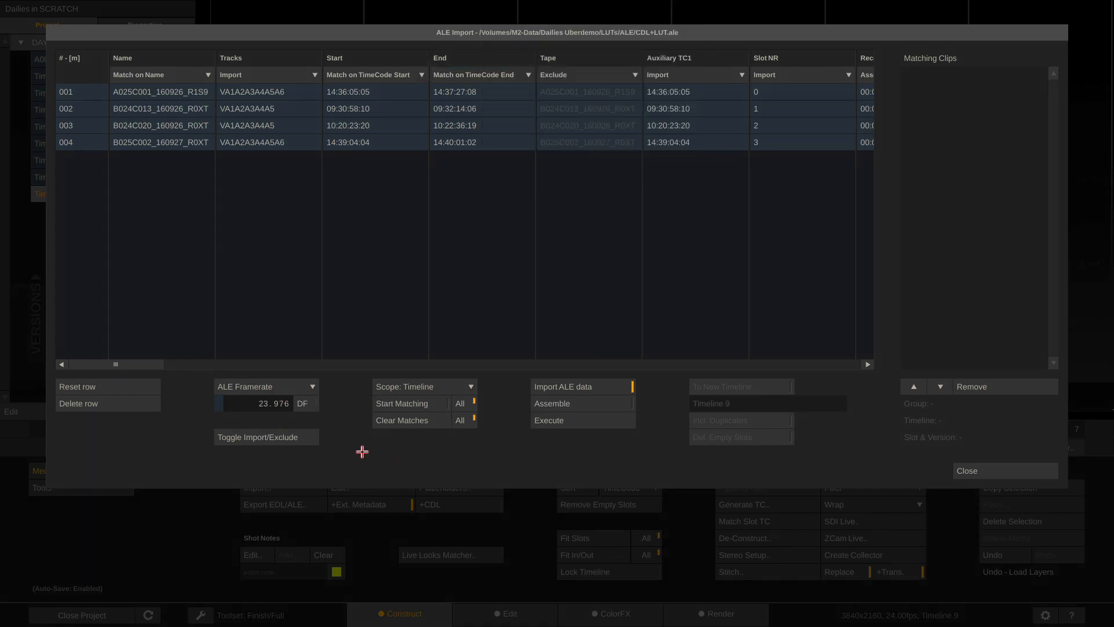
{"action": "left_click", "coordinate": [383, 405]}
{"action": "left_click", "coordinate": [79, 94]}
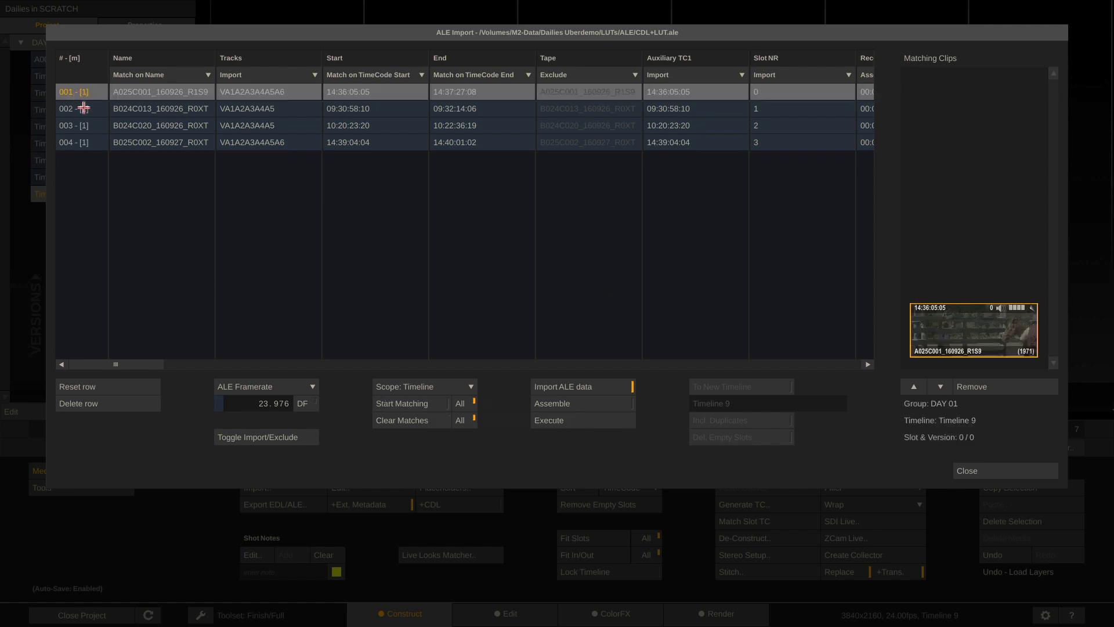
{"action": "left_click", "coordinate": [84, 109]}
{"action": "left_click", "coordinate": [87, 124]}
{"action": "left_click", "coordinate": [92, 141]}
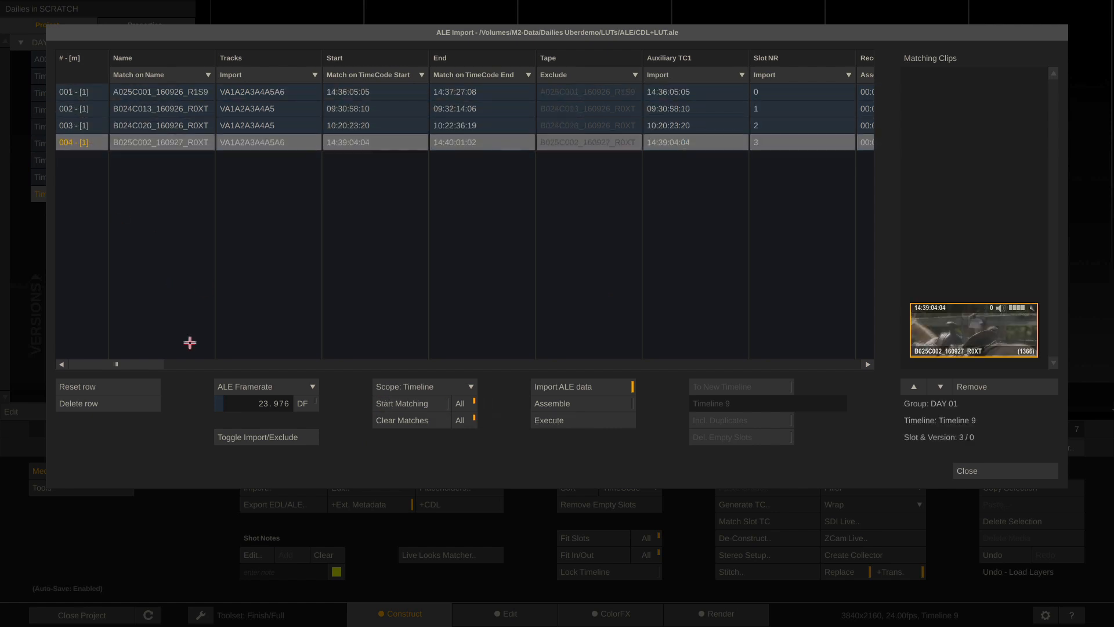
{"action": "left_click_drag", "start_coordinate": [113, 365], "coordinate": [277, 367]}
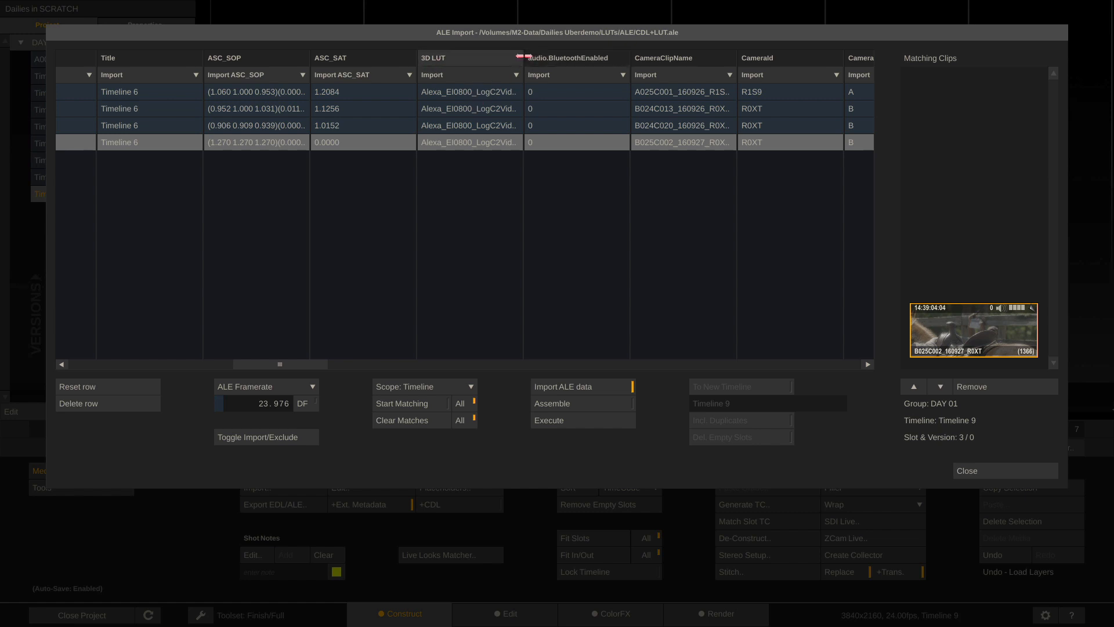
Widen the 3D LUT column and set it to Import as Grade LUT
{"action": "left_click_drag", "start_coordinate": [524, 57], "coordinate": [674, 57]}
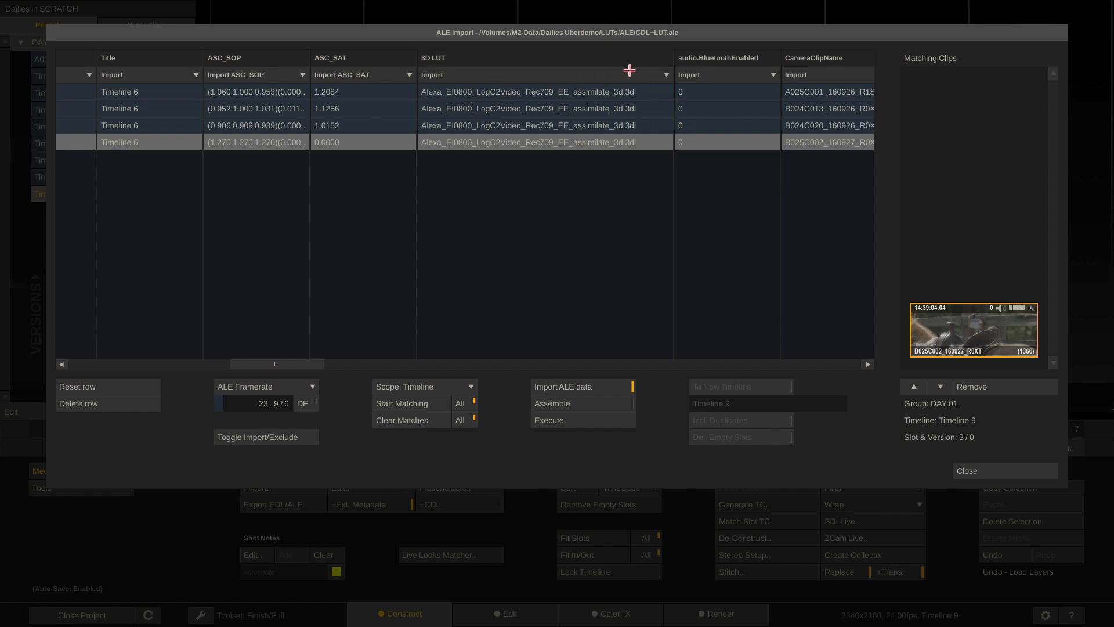
{"action": "left_click", "coordinate": [654, 74]}
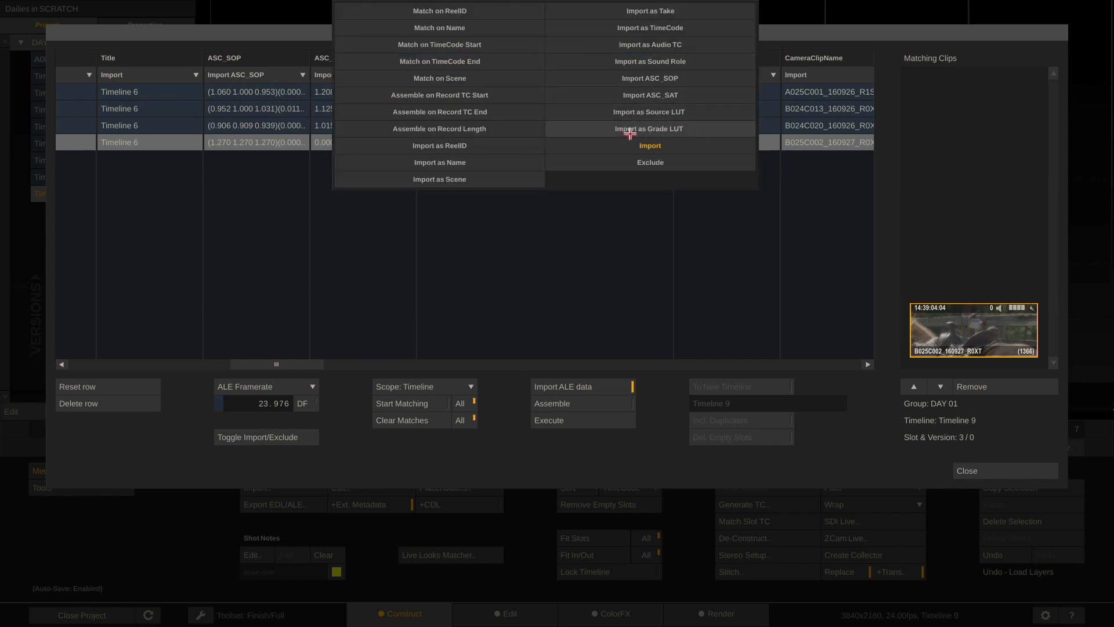
{"action": "left_click", "coordinate": [677, 130]}
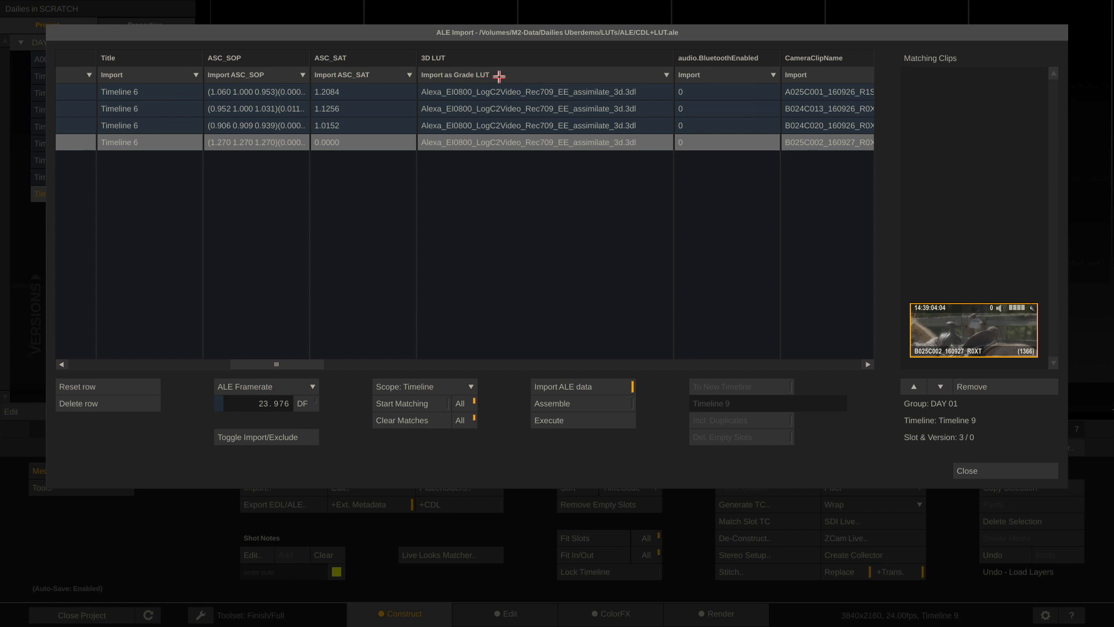
{"action": "key", "text": "super+Tab"}
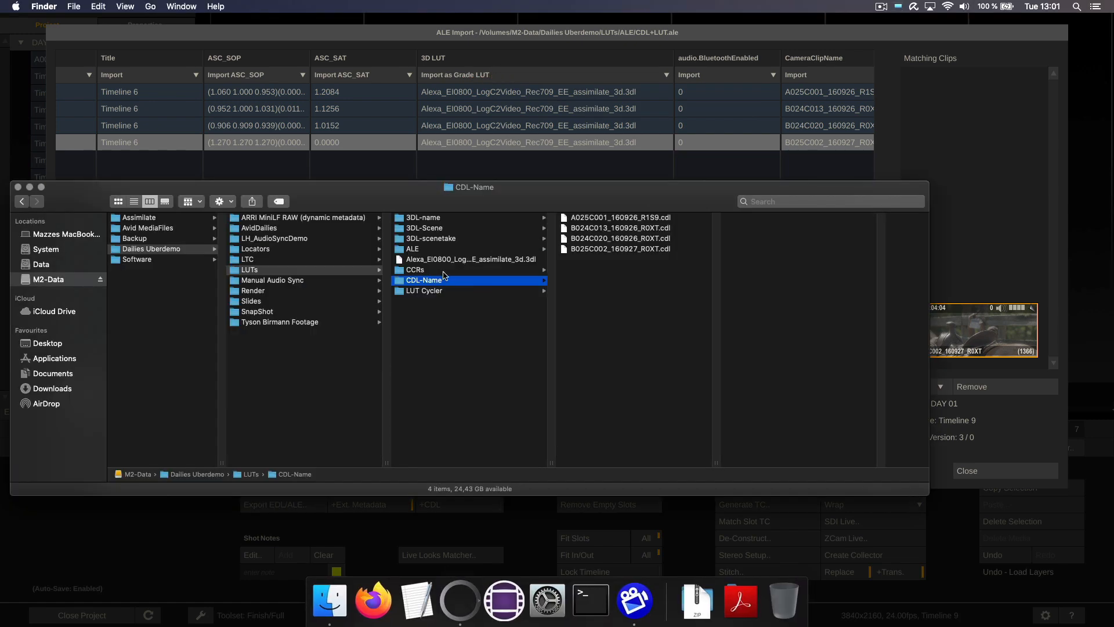
{"action": "left_click", "coordinate": [454, 250]}
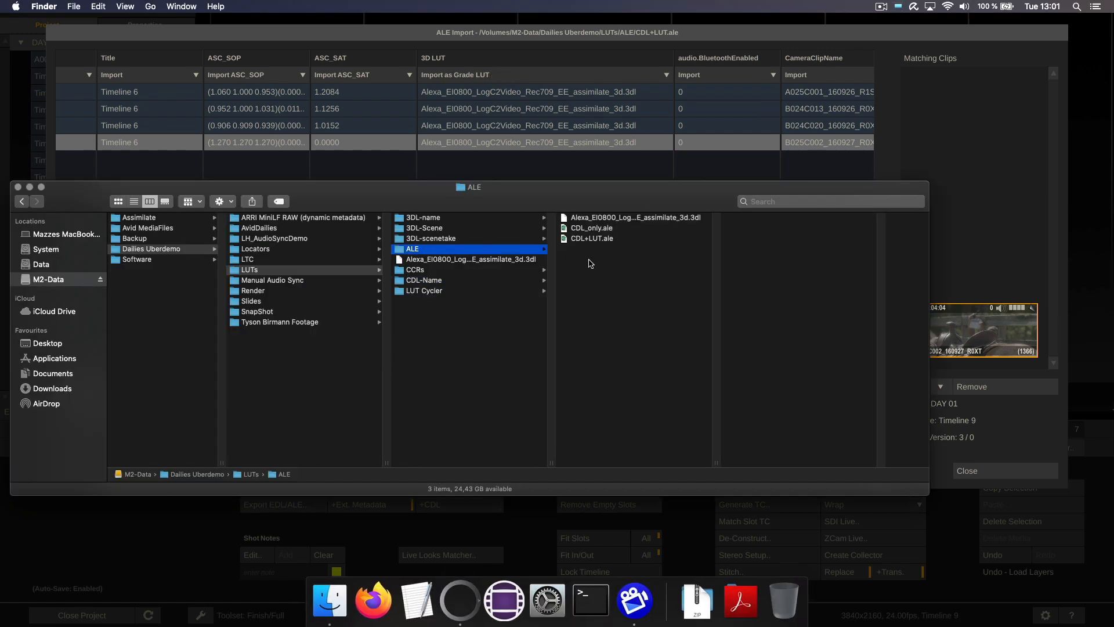
{"action": "left_click_drag", "start_coordinate": [714, 464], "coordinate": [842, 459]}
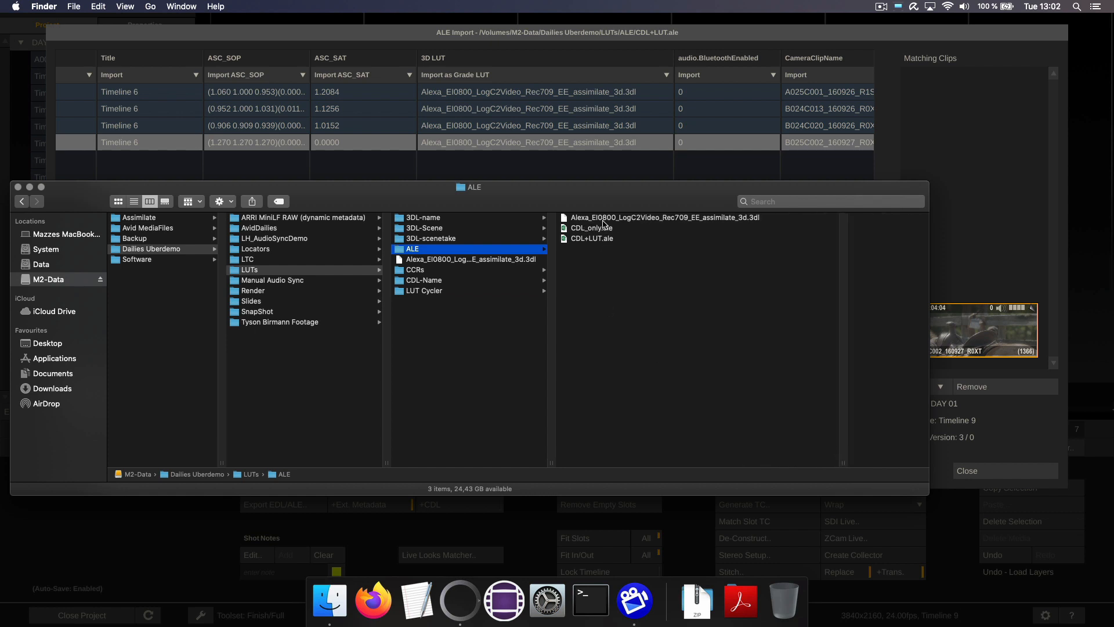
{"action": "left_click", "coordinate": [604, 220]}
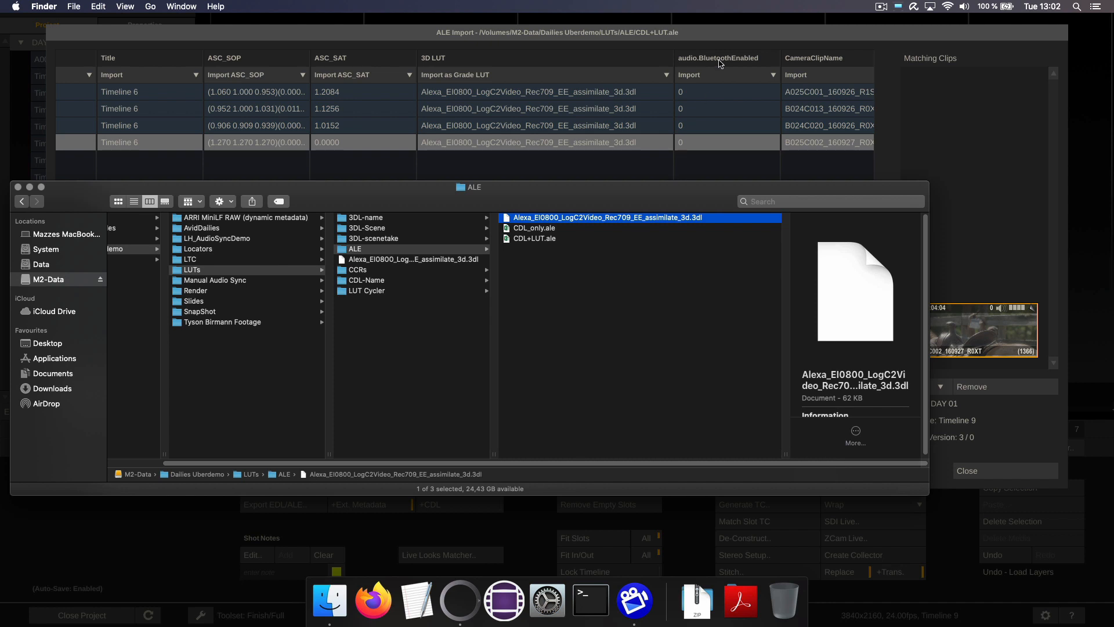
{"action": "left_click", "coordinate": [737, 38]}
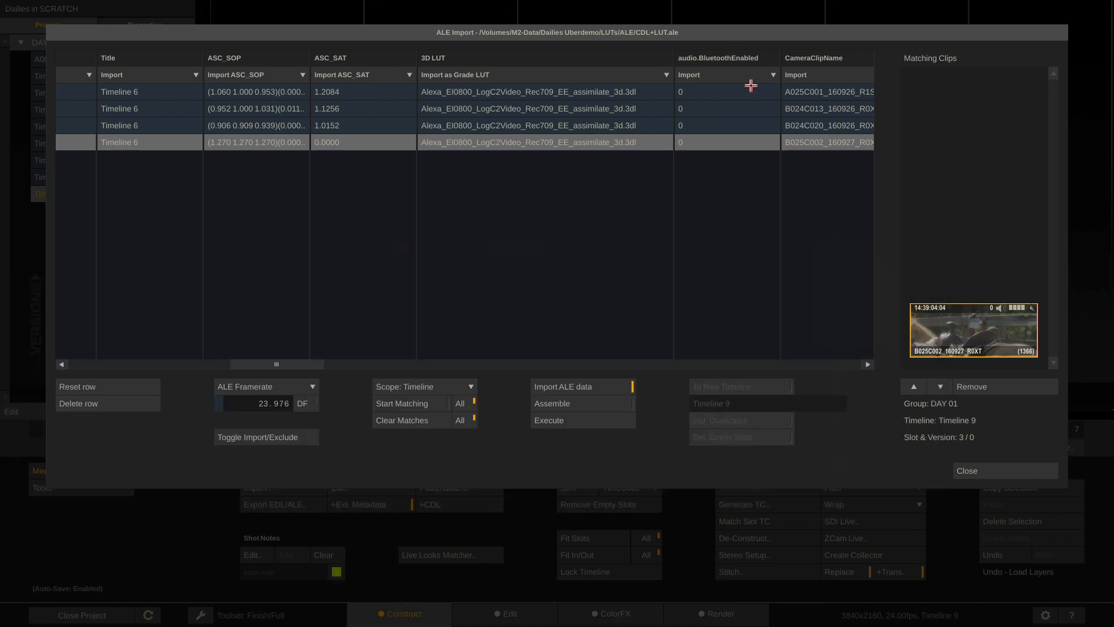
Execute the CDL+LUT.ale import and view Timeline 9 in ColorFX at frame 543
{"action": "left_click", "coordinate": [548, 420]}
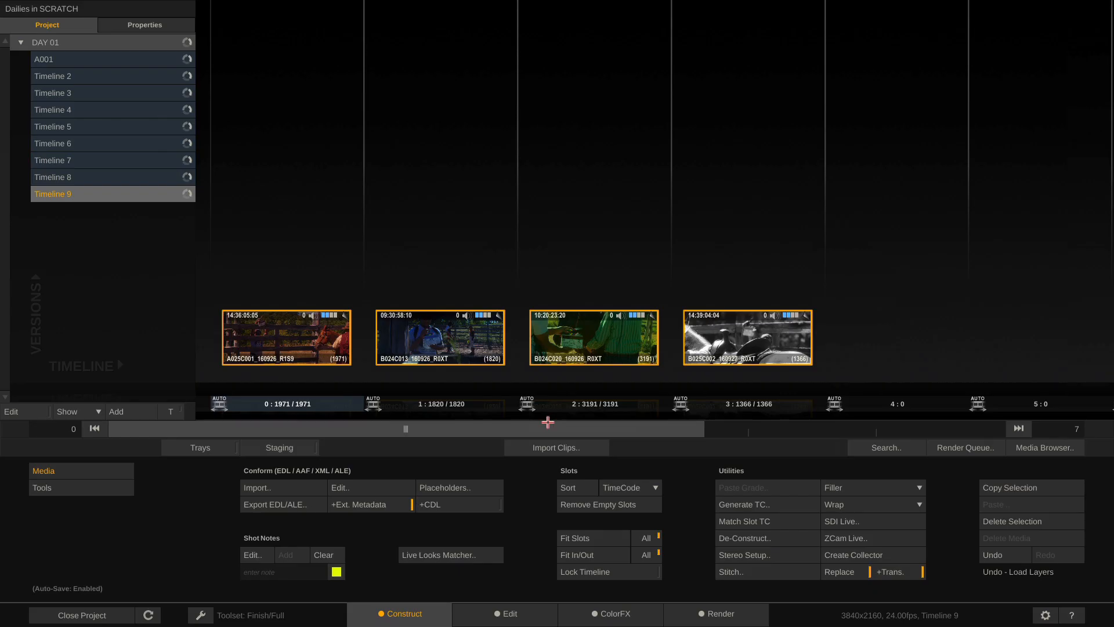
{"action": "left_click", "coordinate": [611, 619]}
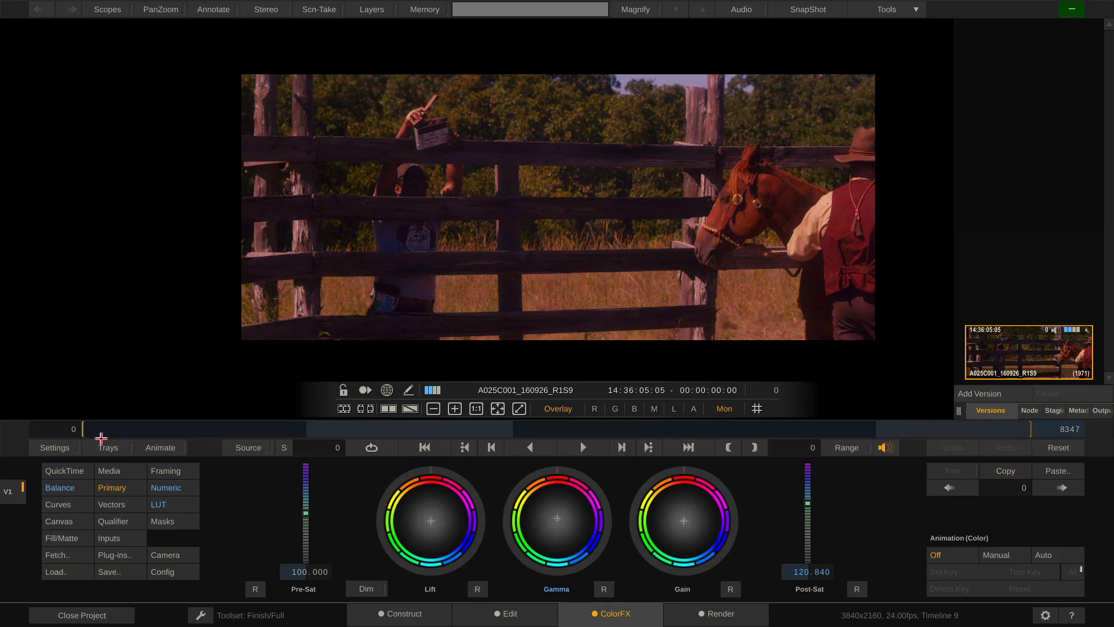
{"action": "left_click", "coordinate": [142, 429]}
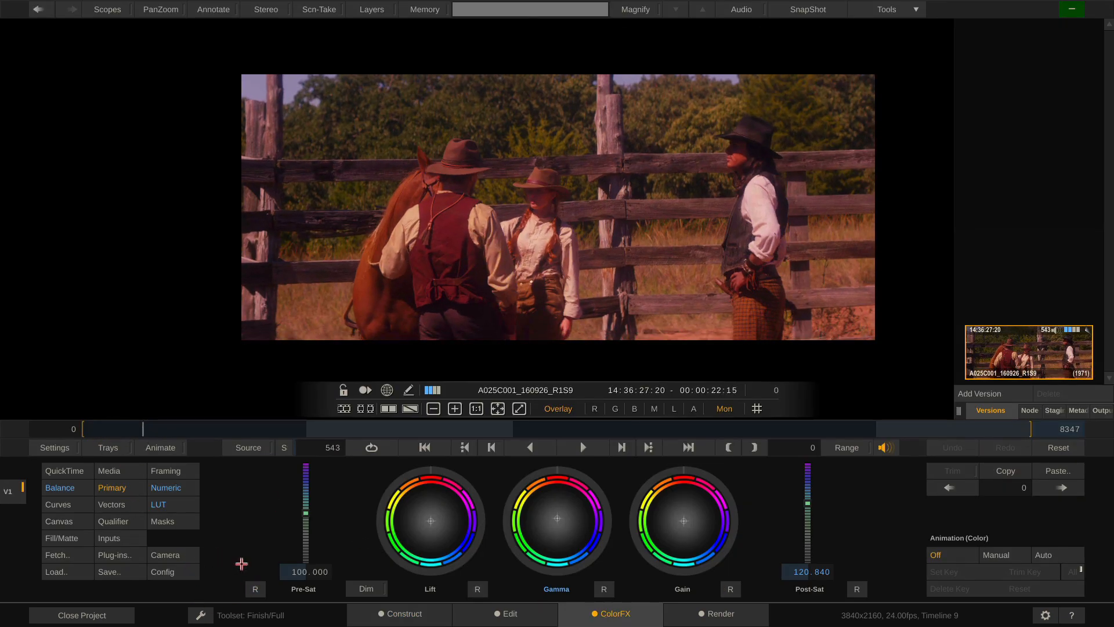
Switch to the Dailies toolset and review the clips' grading LUT across the shots
{"action": "left_click", "coordinate": [216, 622]}
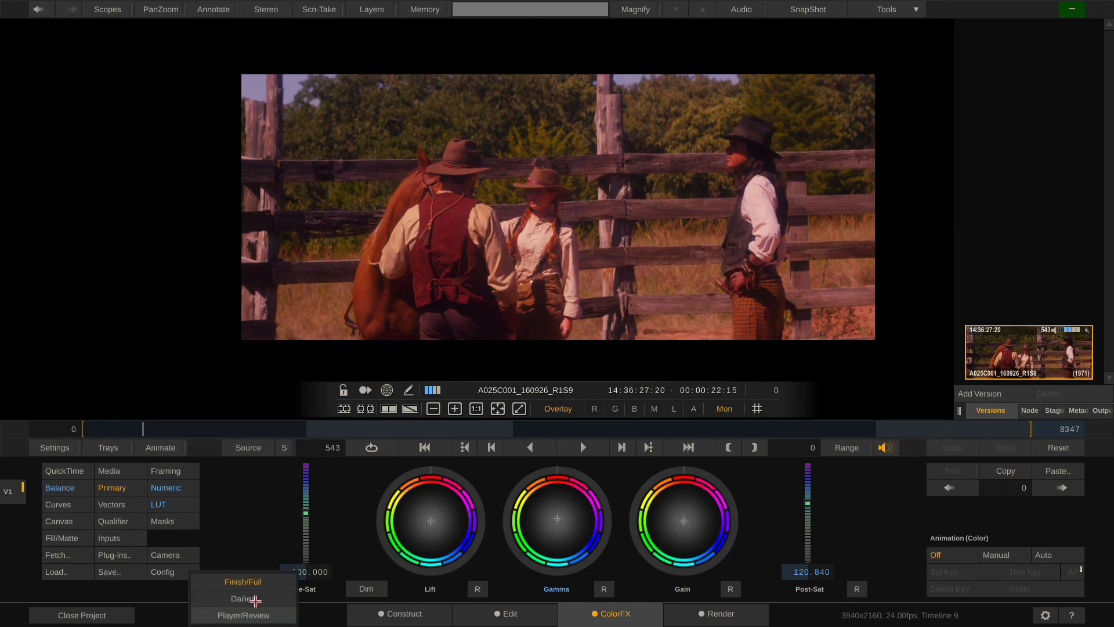
{"action": "left_click", "coordinate": [255, 597]}
{"action": "left_click_drag", "start_coordinate": [145, 429], "coordinate": [960, 435]}
{"action": "left_click_drag", "start_coordinate": [910, 436], "coordinate": [192, 478]}
{"action": "left_click", "coordinate": [168, 506]}
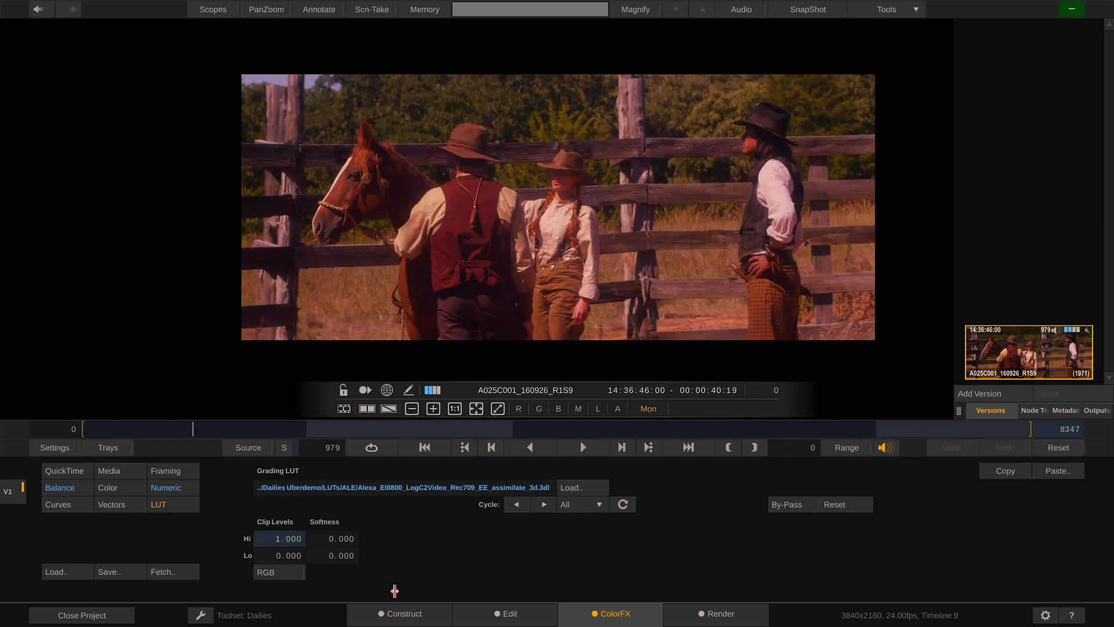
{"action": "left_click", "coordinate": [412, 615]}
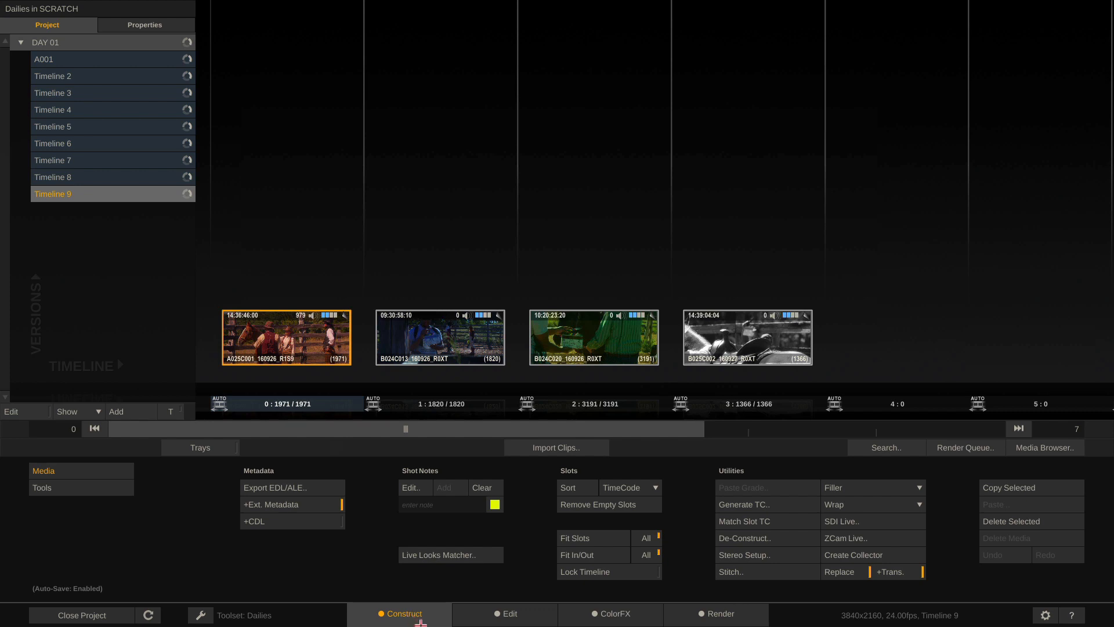
Import the LH_AudioSyncDemo folder with Create New Timeline enabled, reaching Clip Import Options
{"action": "left_click", "coordinate": [552, 448]}
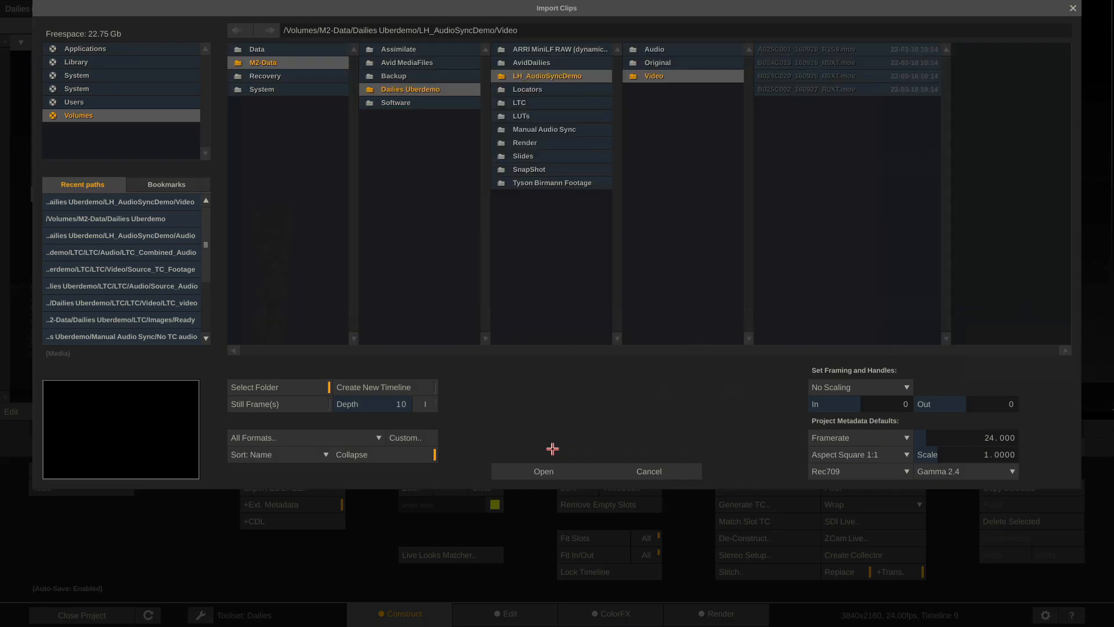
{"action": "left_click", "coordinate": [529, 78]}
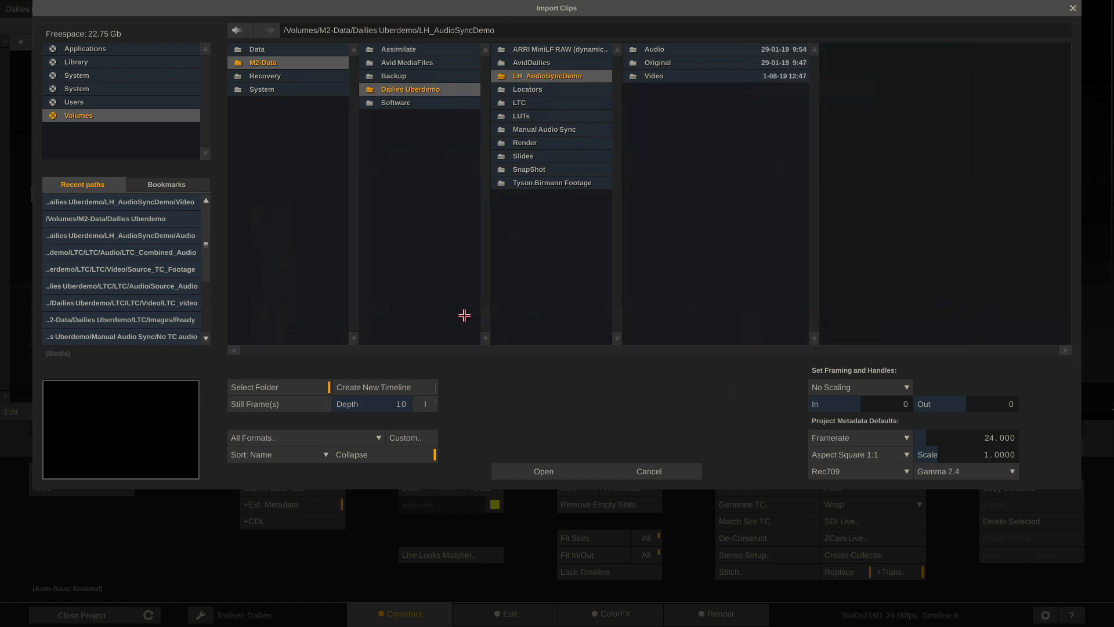
{"action": "left_click", "coordinate": [397, 387]}
{"action": "left_click", "coordinate": [528, 474]}
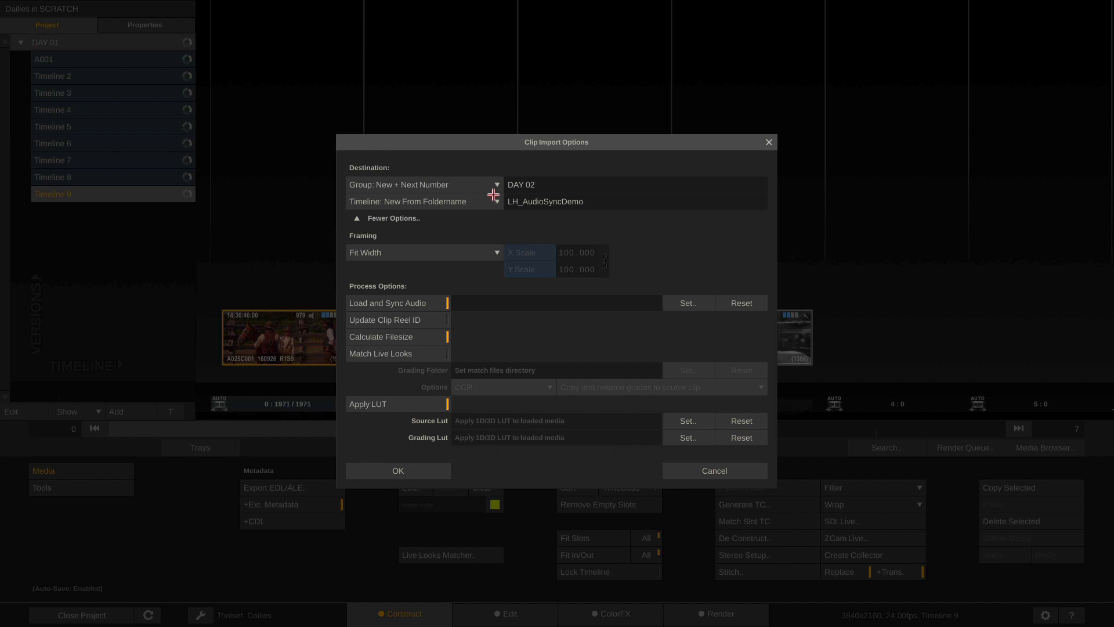
Try Current group and New Per Subfolder, New From Foldername, Current timeline destinations, then cancel
{"action": "left_click", "coordinate": [476, 185]}
{"action": "left_click", "coordinate": [427, 148]}
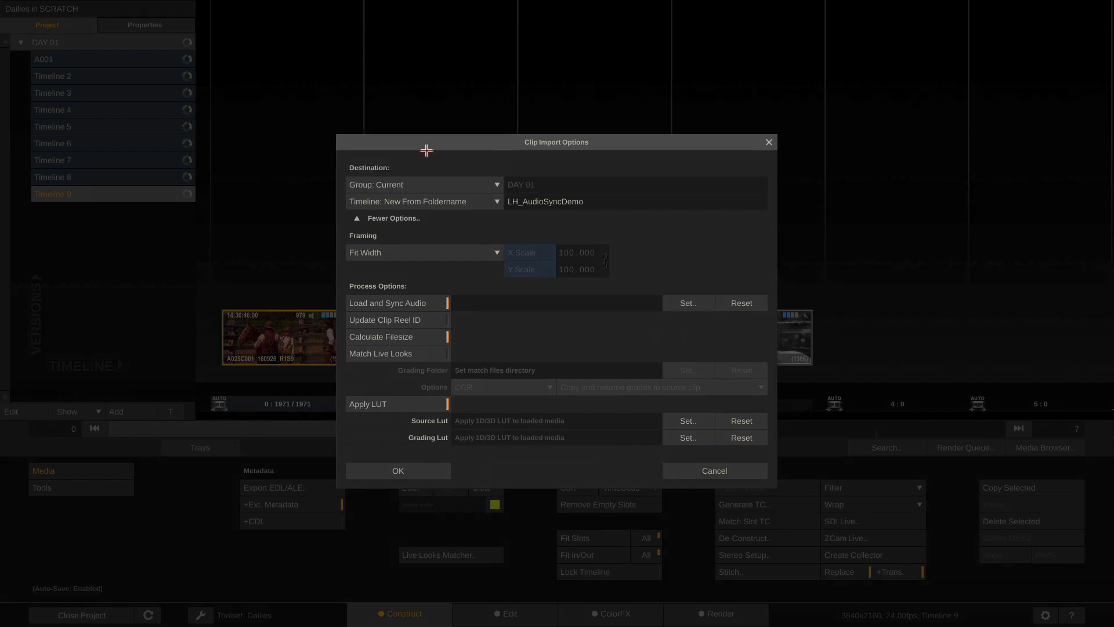
{"action": "left_click", "coordinate": [446, 201]}
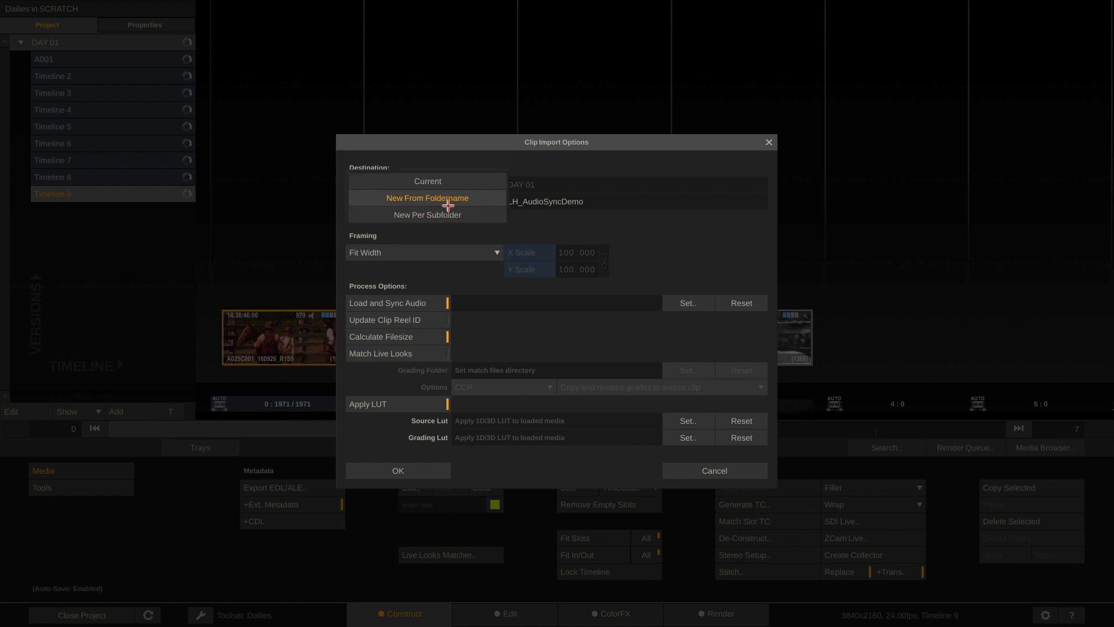
{"action": "left_click", "coordinate": [473, 216]}
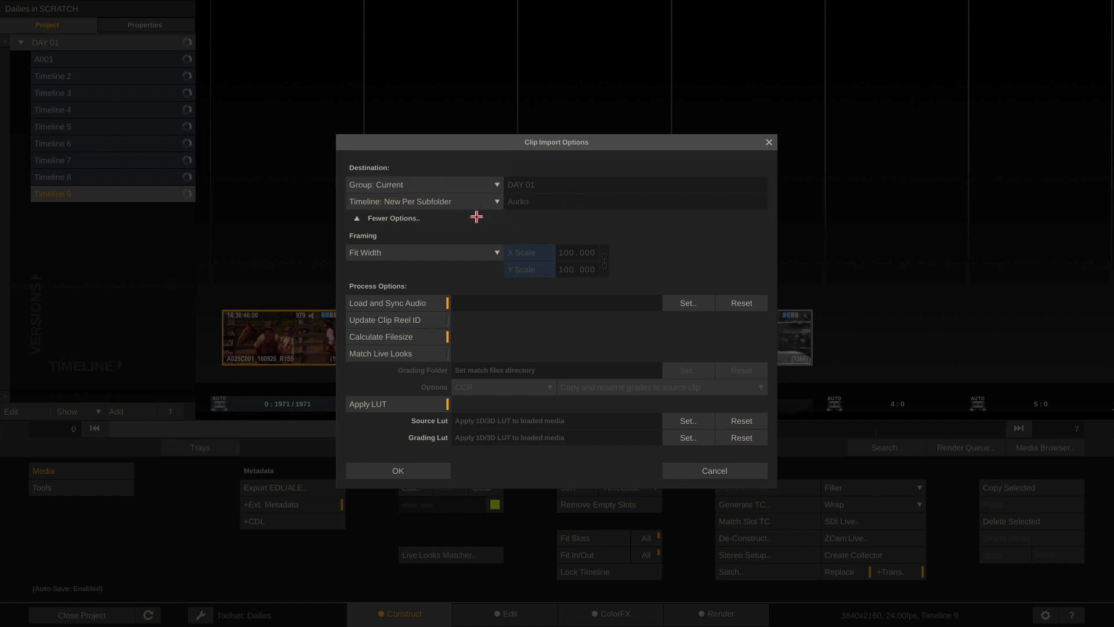
{"action": "left_click", "coordinate": [488, 202]}
{"action": "left_click", "coordinate": [448, 181]}
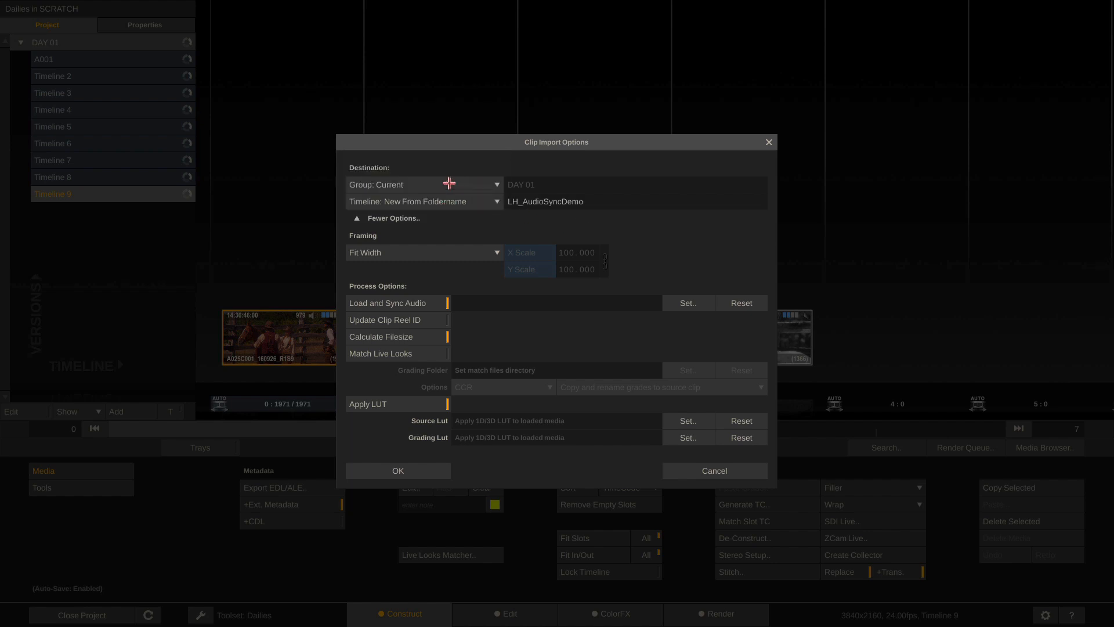
{"action": "left_click", "coordinate": [450, 203]}
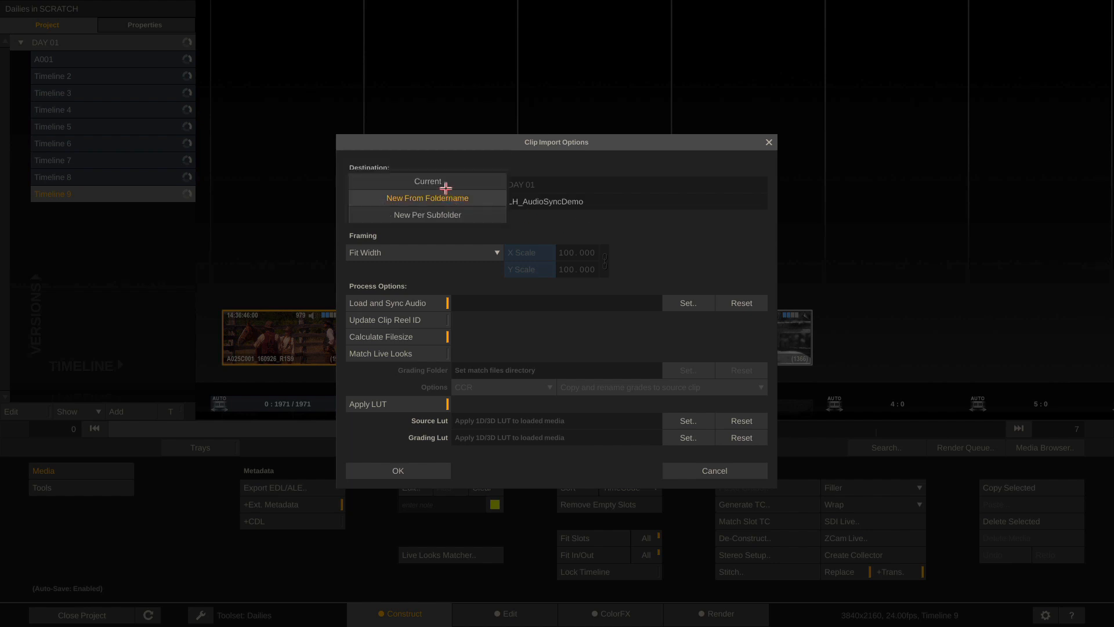
{"action": "left_click", "coordinate": [445, 184]}
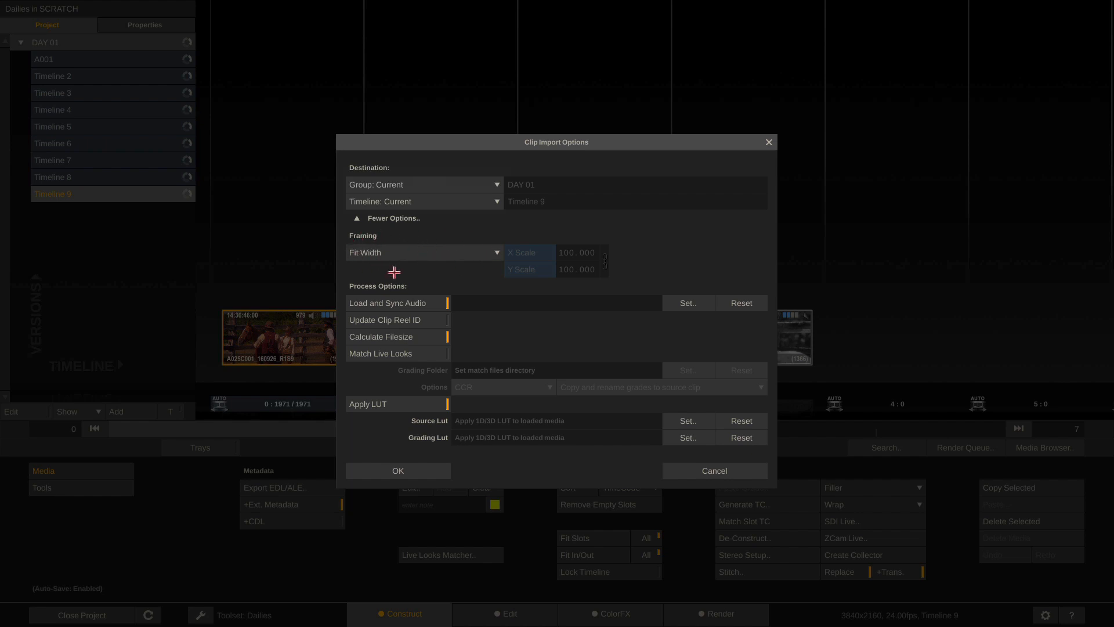
{"action": "left_click", "coordinate": [708, 471]}
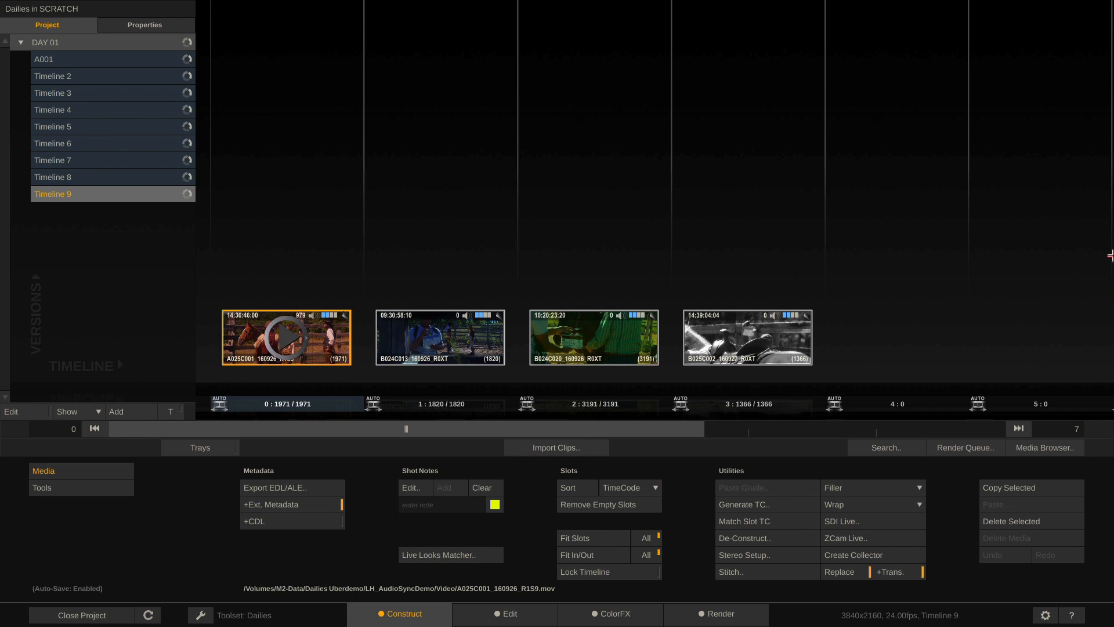
Change A025C001's framing from No Scaling to Fit Width (187.5 scale) and check it in the viewer
{"action": "mouse_move", "coordinate": [1109, 256]}
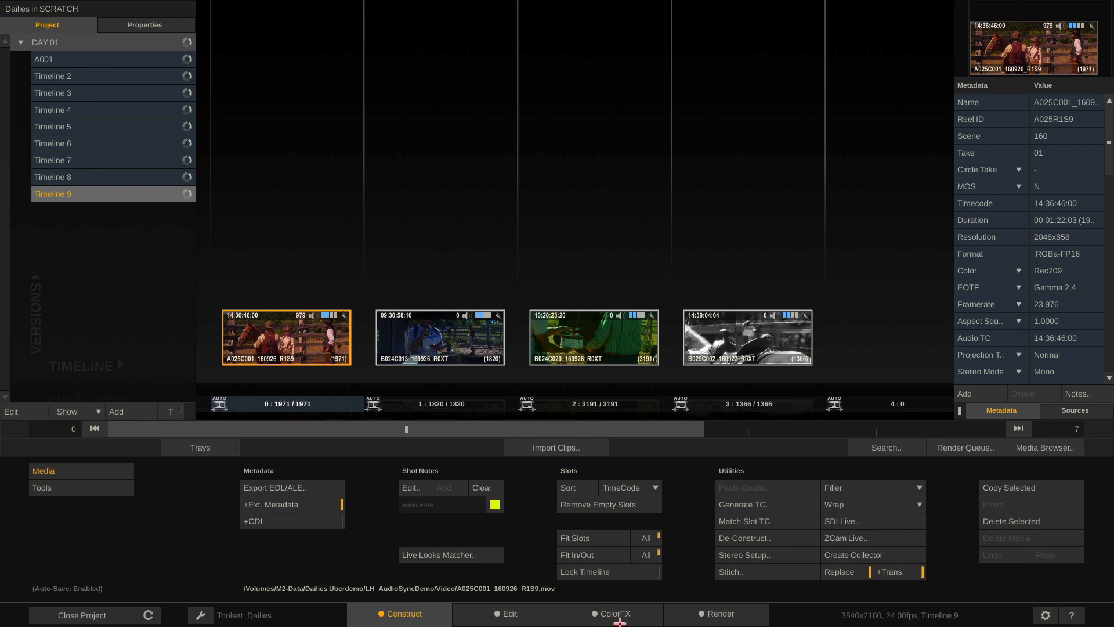
{"action": "left_click", "coordinate": [620, 622]}
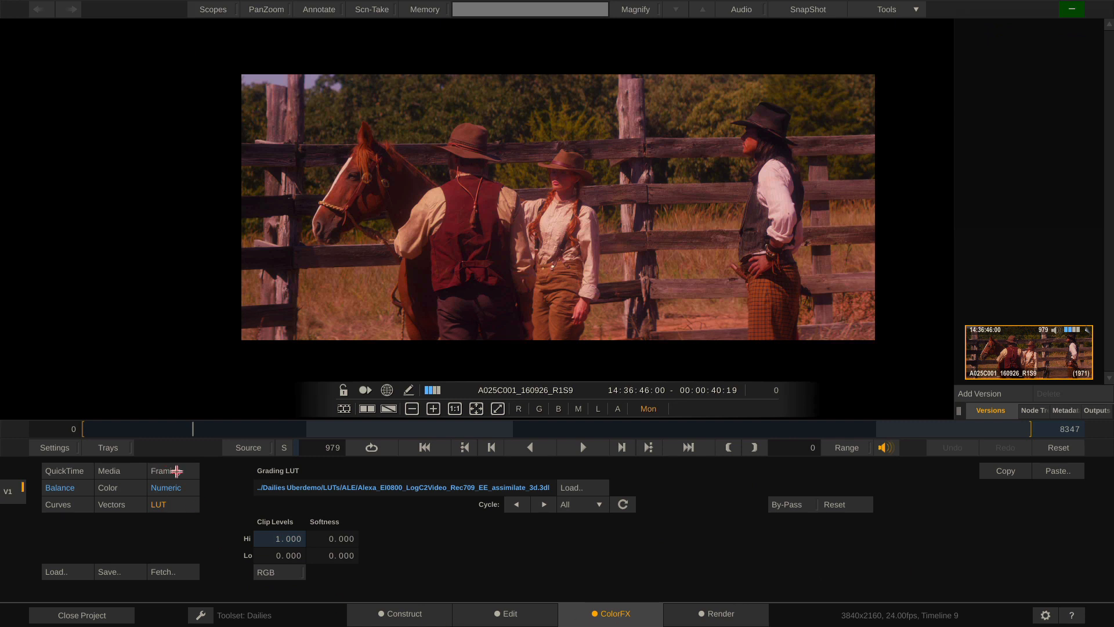
{"action": "left_click", "coordinate": [174, 471]}
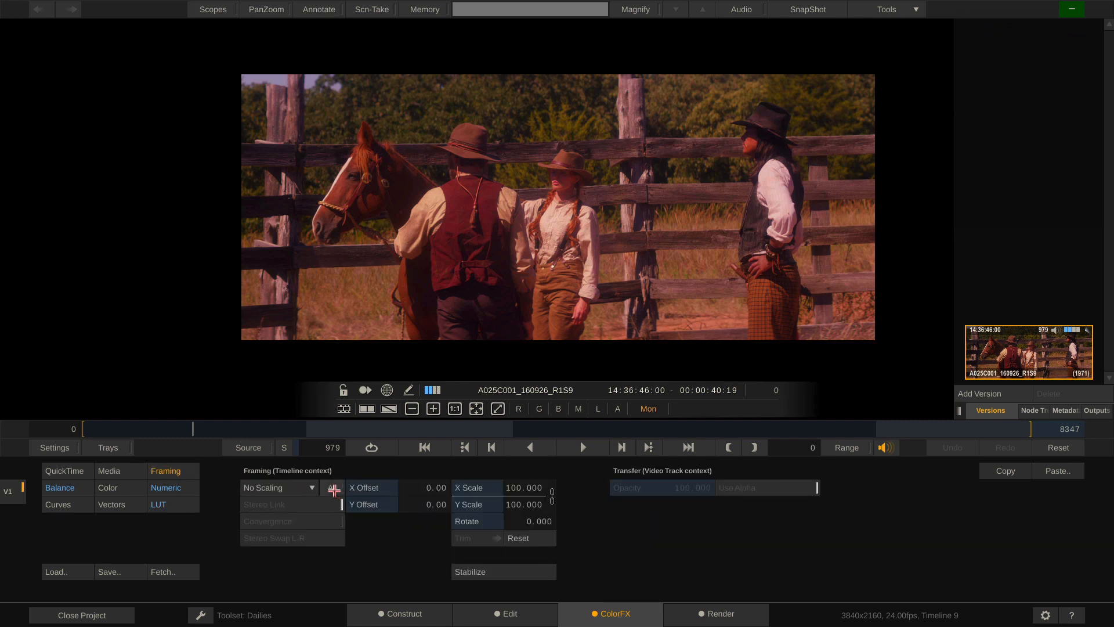
{"action": "left_click", "coordinate": [286, 490]}
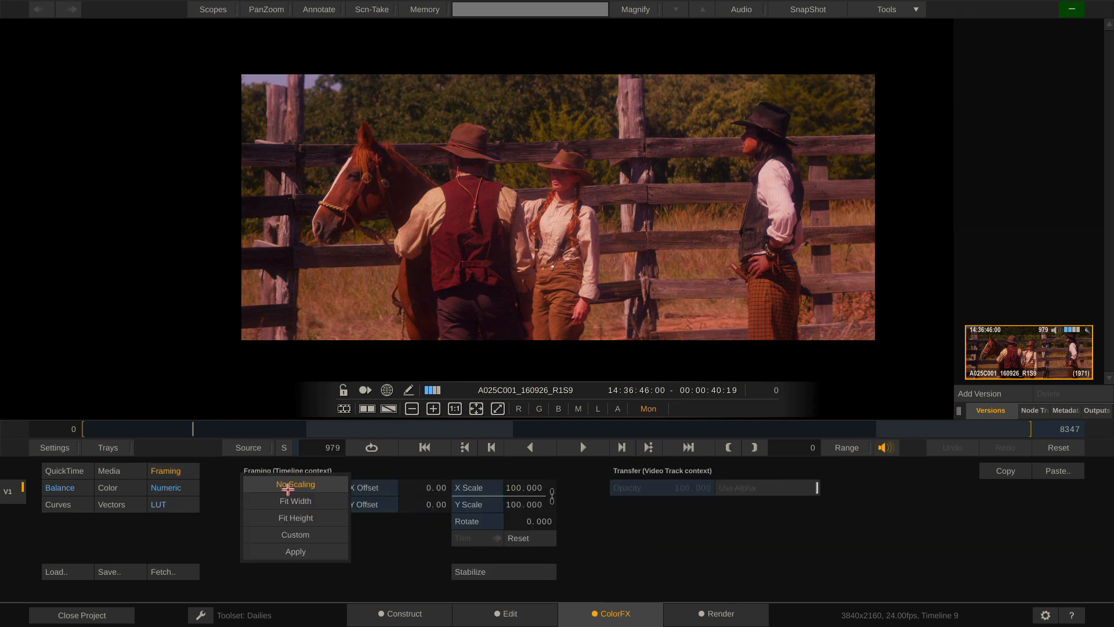
{"action": "left_click", "coordinate": [310, 501]}
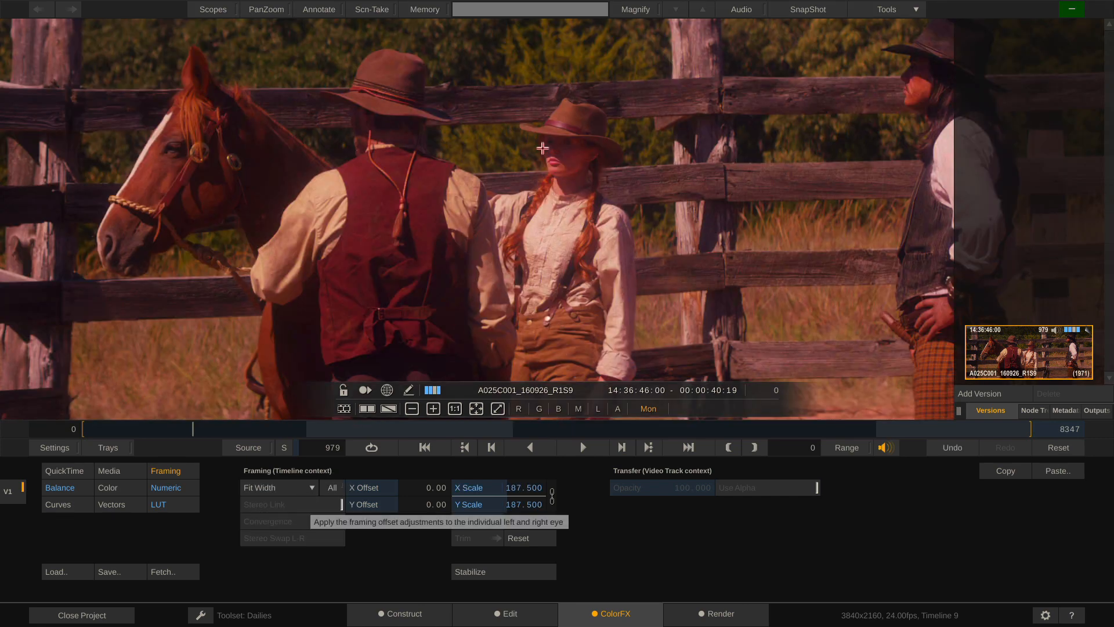
{"action": "left_click_drag", "start_coordinate": [543, 151], "coordinate": [542, 454]}
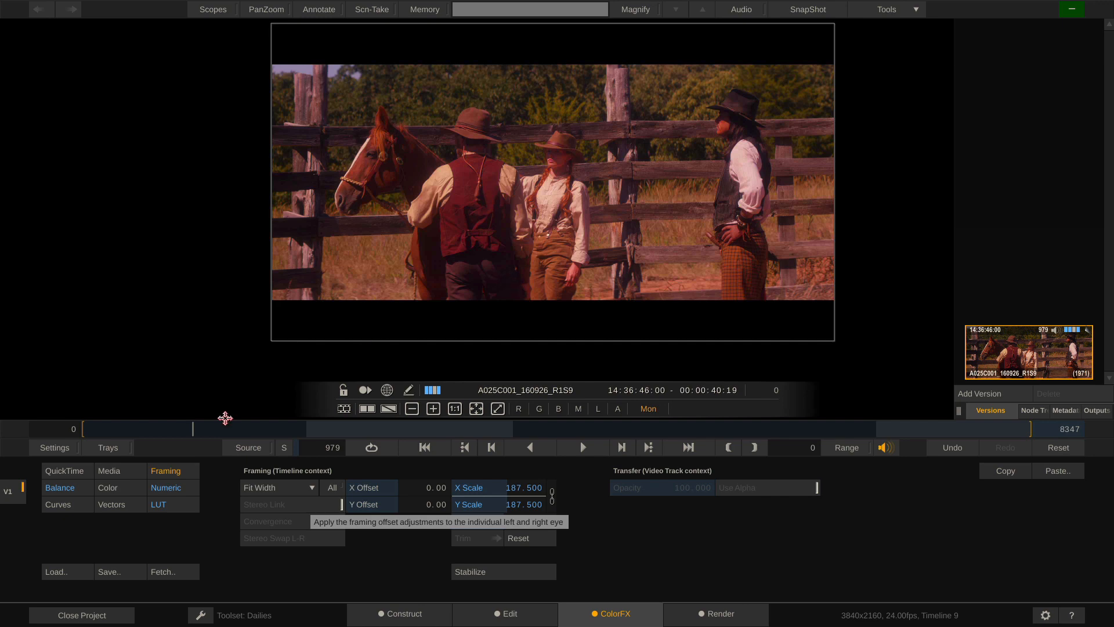
{"action": "left_click_drag", "start_coordinate": [203, 427], "coordinate": [180, 429]}
{"action": "left_click", "coordinate": [425, 609]}
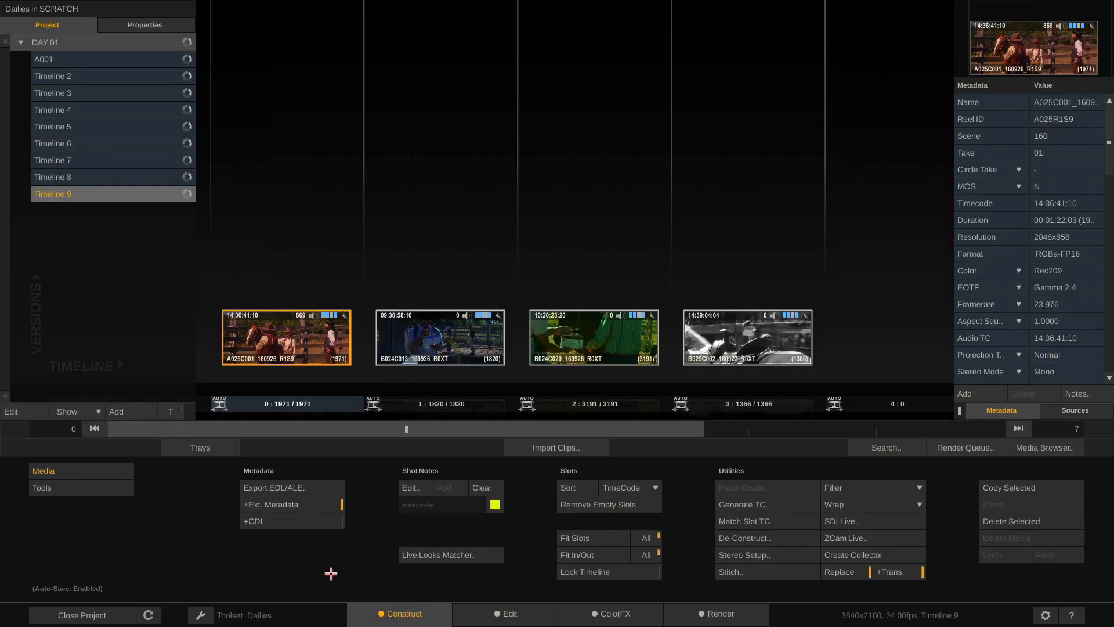
Start importing the Video folder clips with Fit Width framing in Clip Import Options
{"action": "left_click", "coordinate": [129, 410]}
{"action": "left_click", "coordinate": [557, 444]}
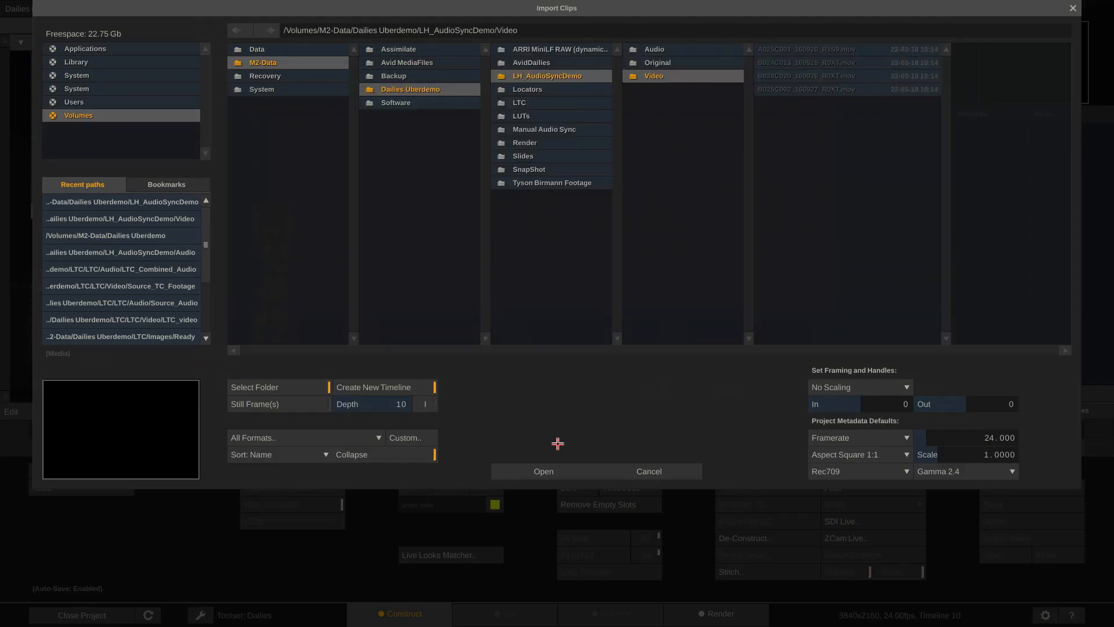
{"action": "left_click", "coordinate": [538, 467]}
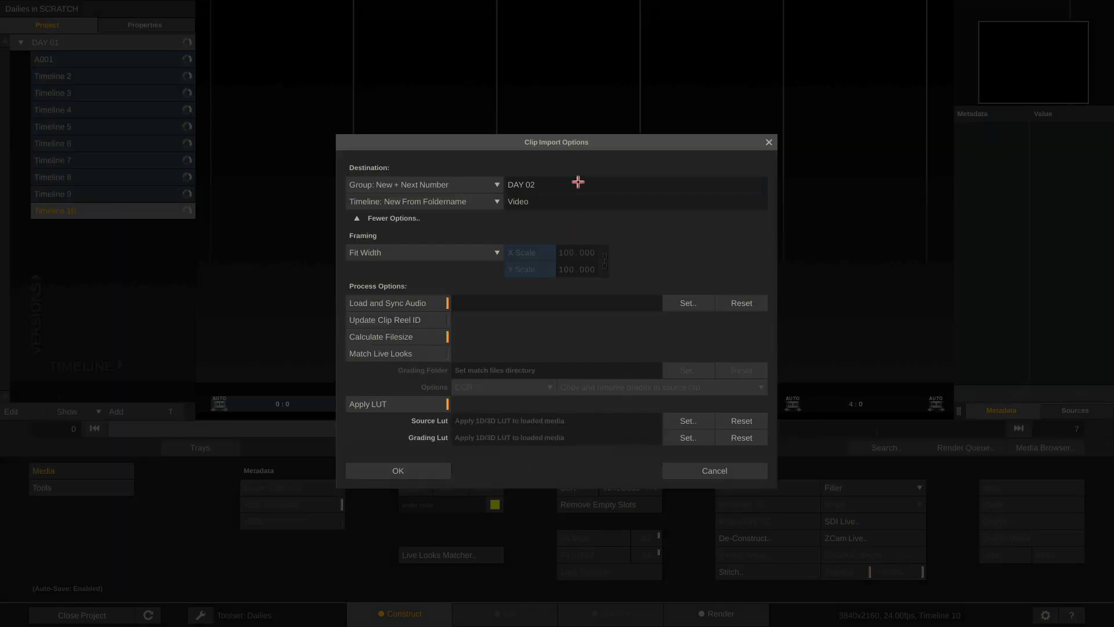
{"action": "left_click", "coordinate": [462, 249]}
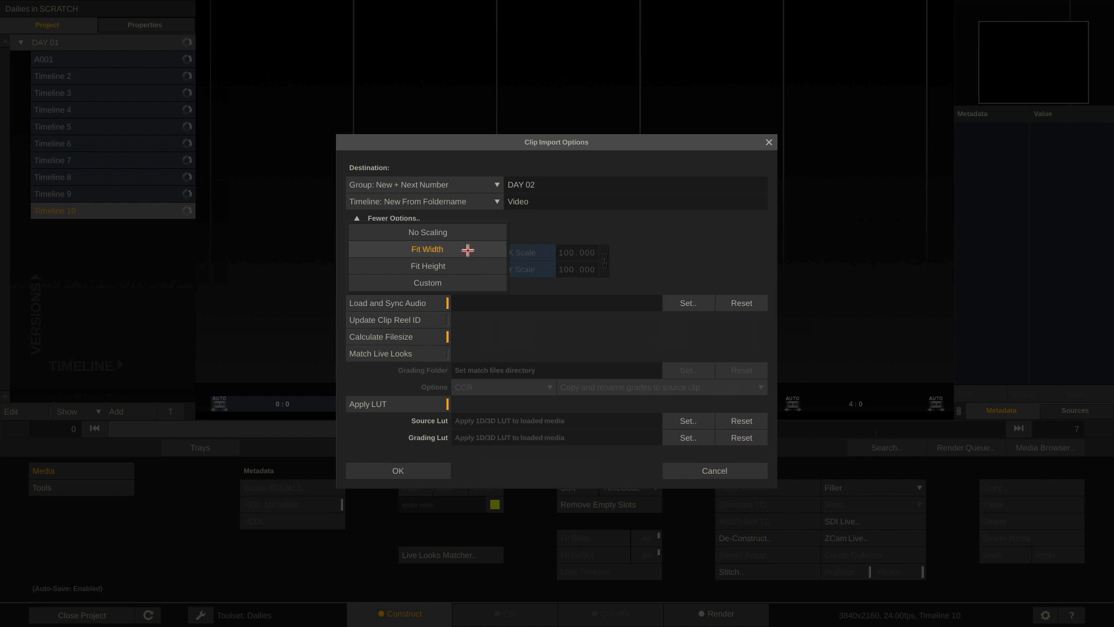
{"action": "left_click", "coordinate": [467, 250]}
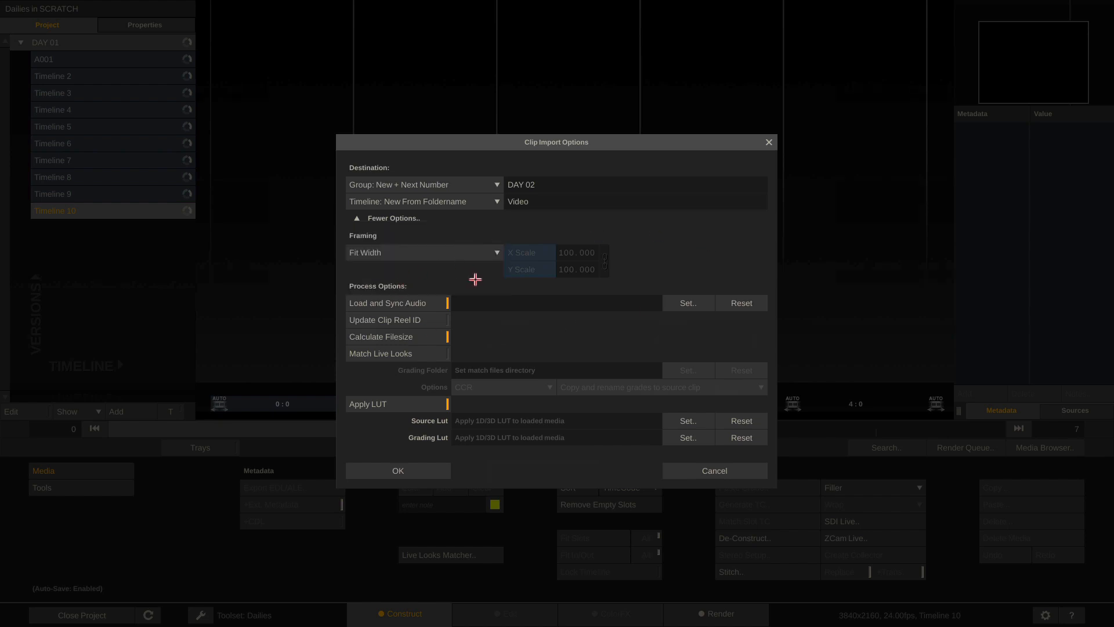
Set audio sync to the Audio folder, enable Update Clip Reel ID, then cancel the import
{"action": "left_click", "coordinate": [679, 303]}
{"action": "left_click", "coordinate": [695, 53]}
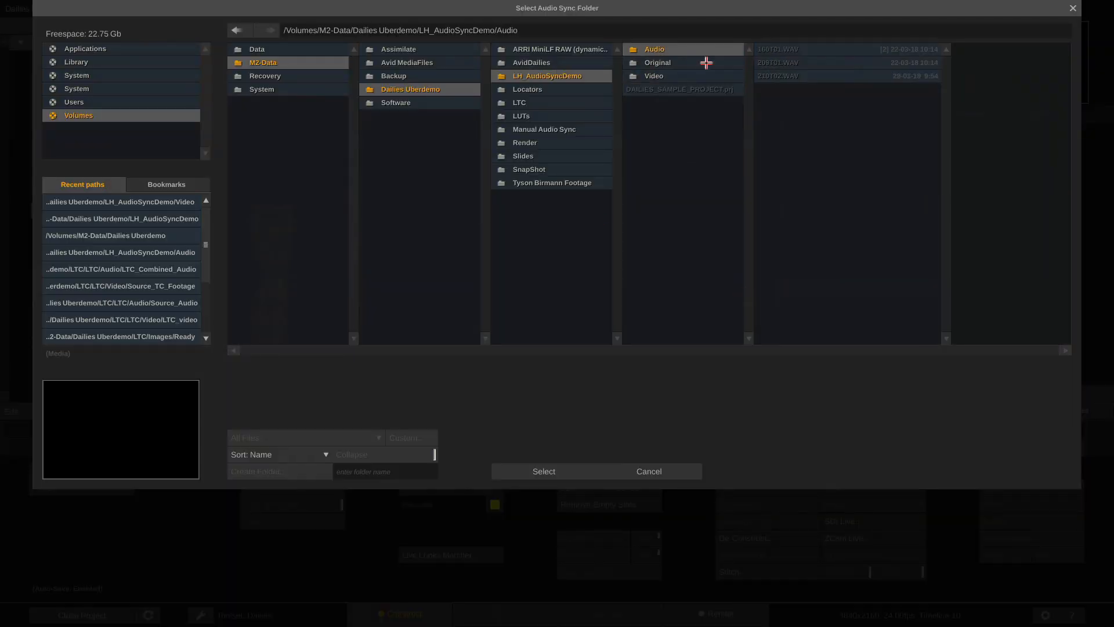
{"action": "left_click", "coordinate": [534, 467]}
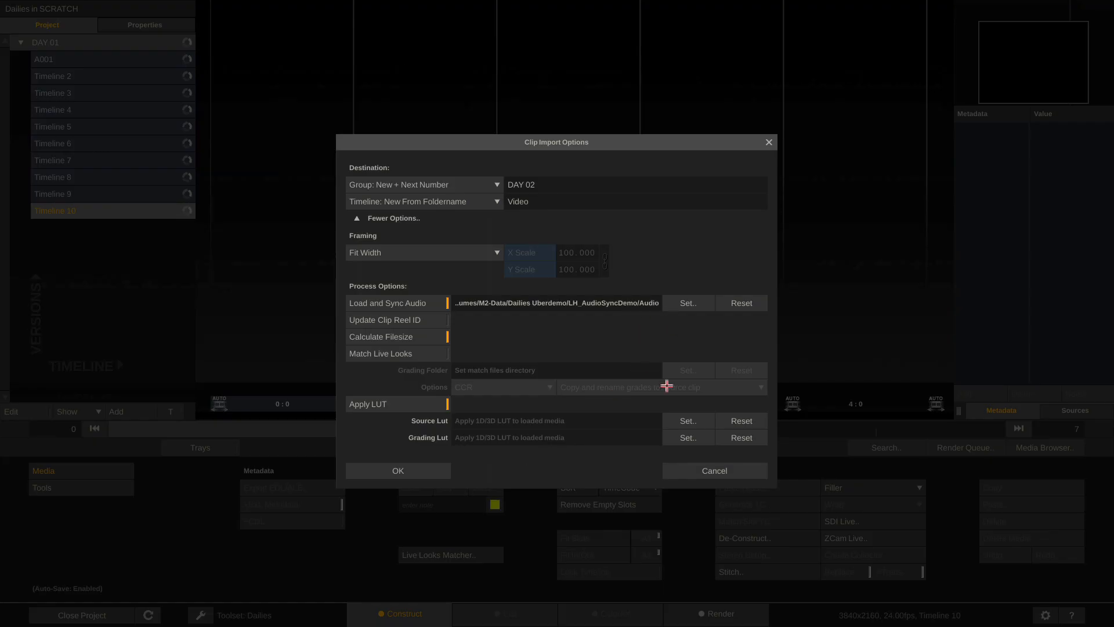
{"action": "left_click", "coordinate": [433, 322]}
{"action": "left_click", "coordinate": [723, 473]}
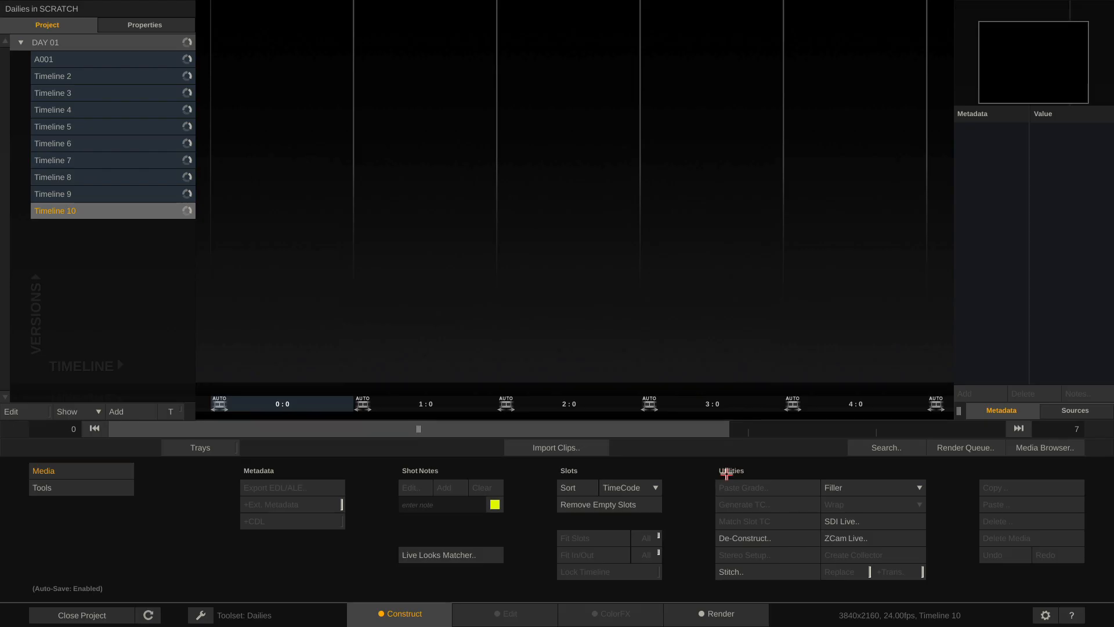
{"action": "left_click", "coordinate": [1045, 447]}
Switch back to Timeline 9 and review its clips in the Media Browser
{"action": "left_click", "coordinate": [104, 33]}
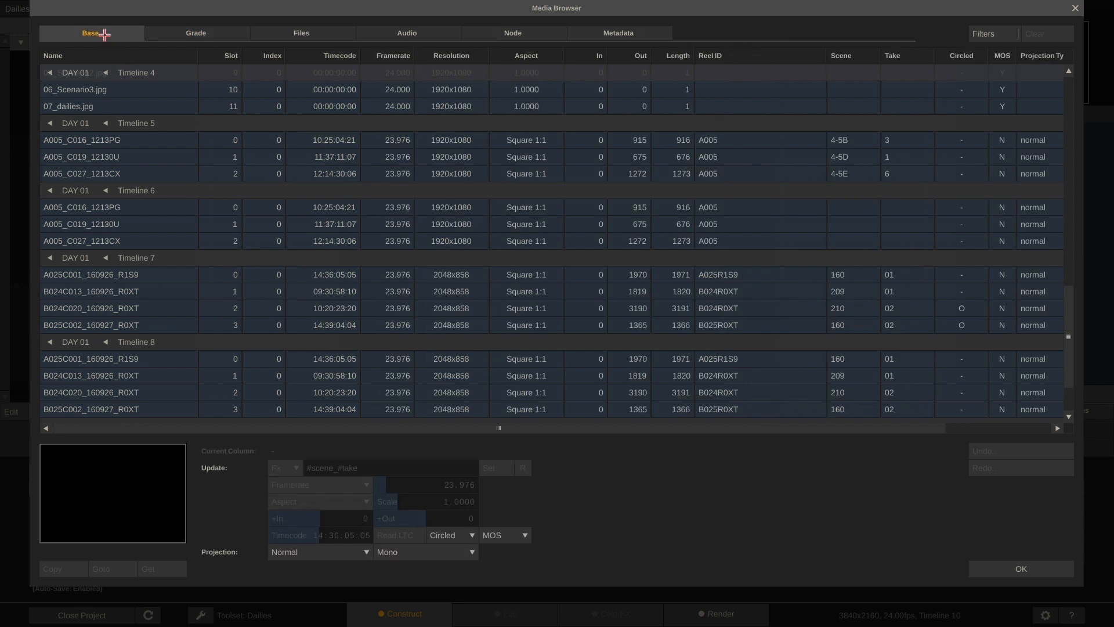
{"action": "left_click", "coordinate": [1022, 571]}
{"action": "left_click", "coordinate": [155, 194]}
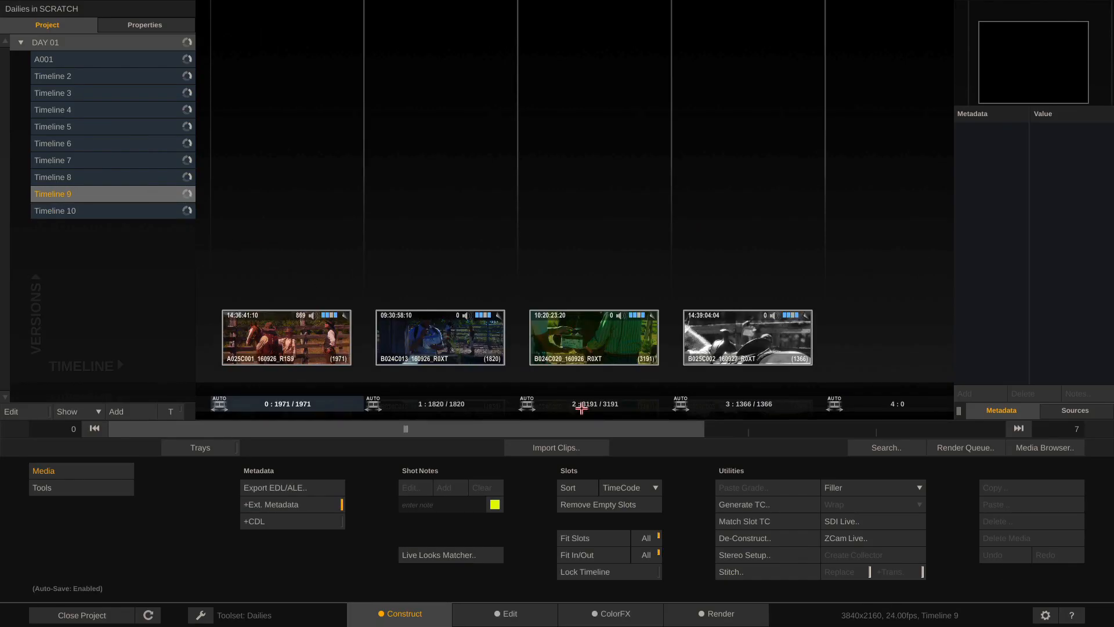
{"action": "left_click", "coordinate": [1039, 445]}
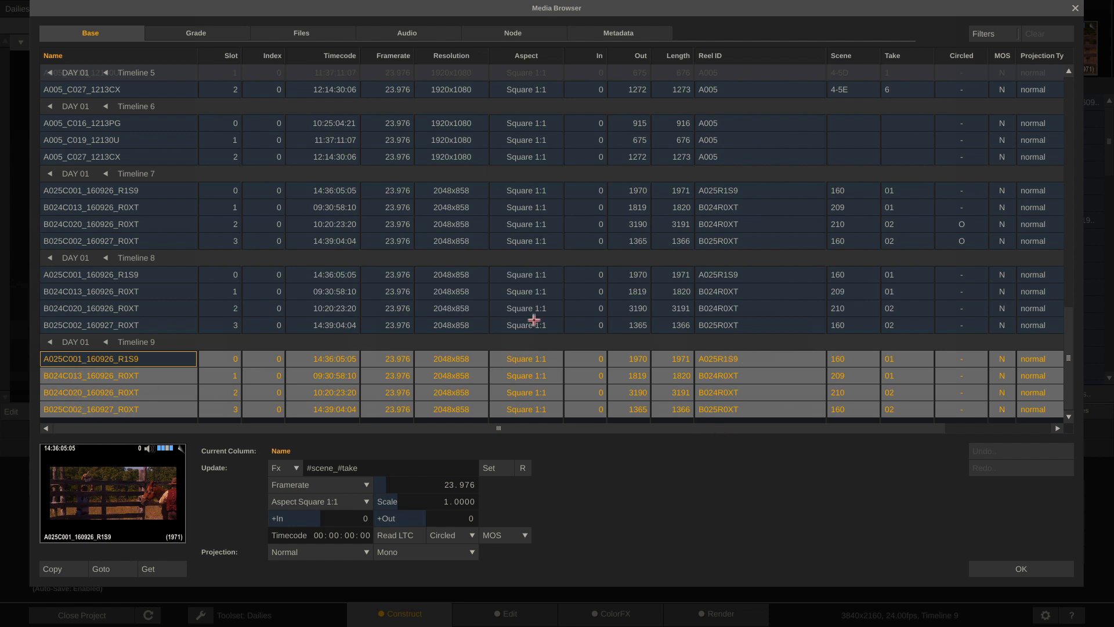
Set the four clips' Reel IDs with the #sname expression and close the Media Browser
{"action": "left_click", "coordinate": [714, 56]}
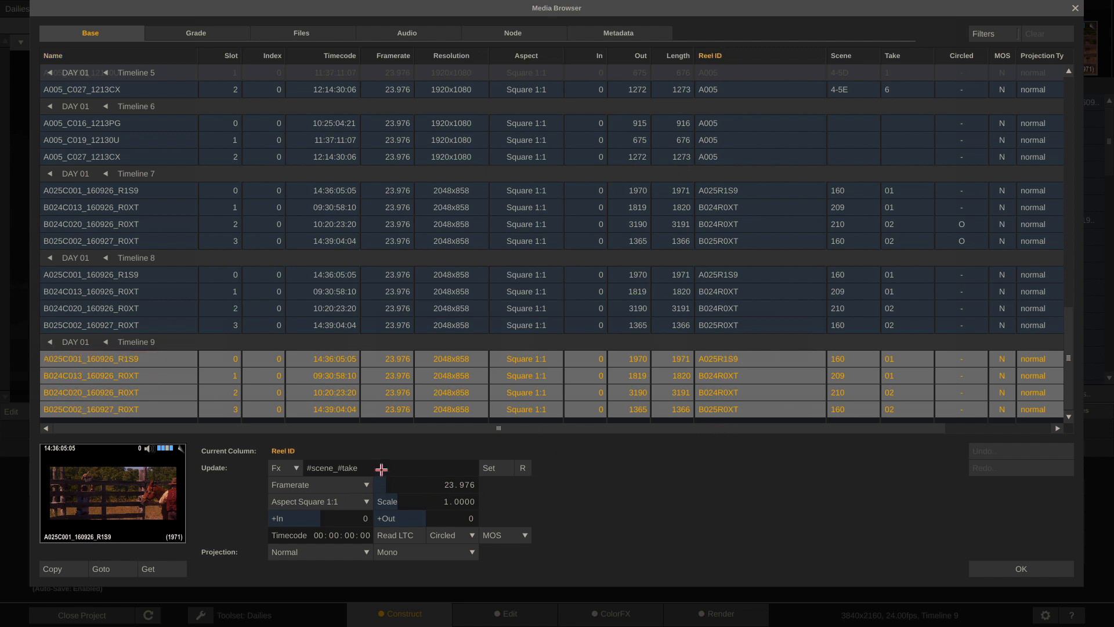
{"action": "left_click_drag", "start_coordinate": [381, 469], "coordinate": [296, 468]}
{"action": "type", "text": "#sname"}
{"action": "left_click", "coordinate": [489, 468]}
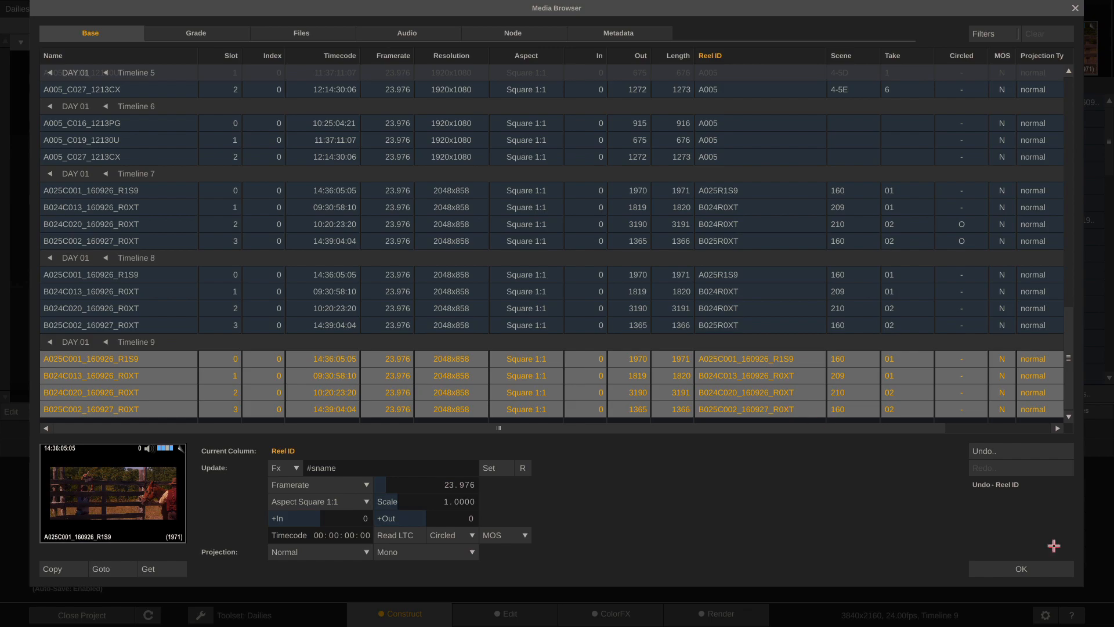
{"action": "left_click", "coordinate": [1020, 566]}
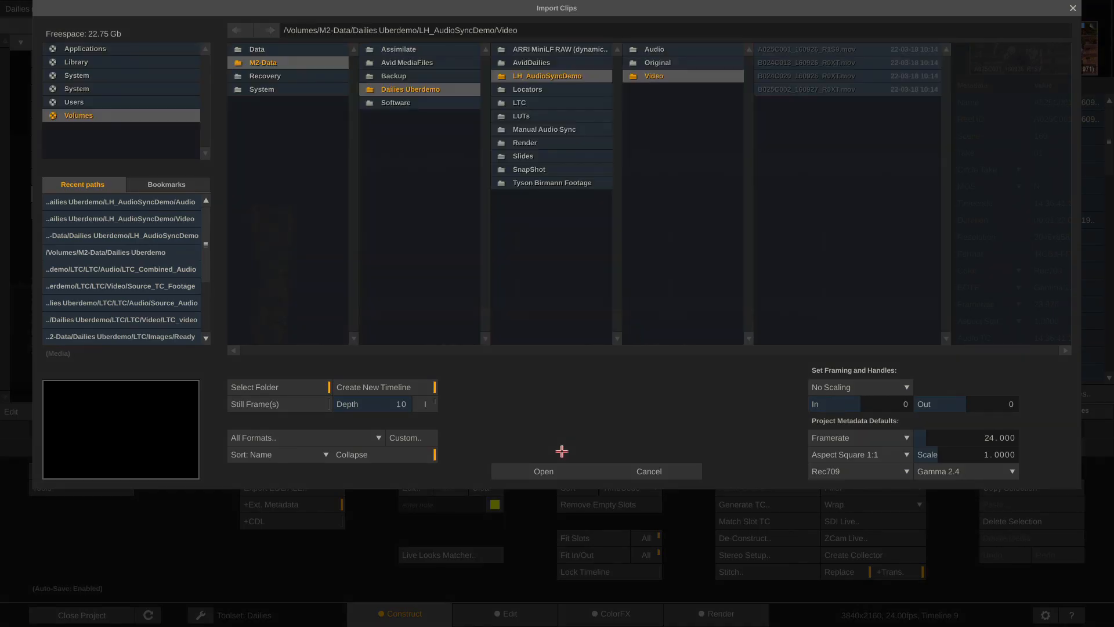
{"action": "left_click", "coordinate": [562, 450]}
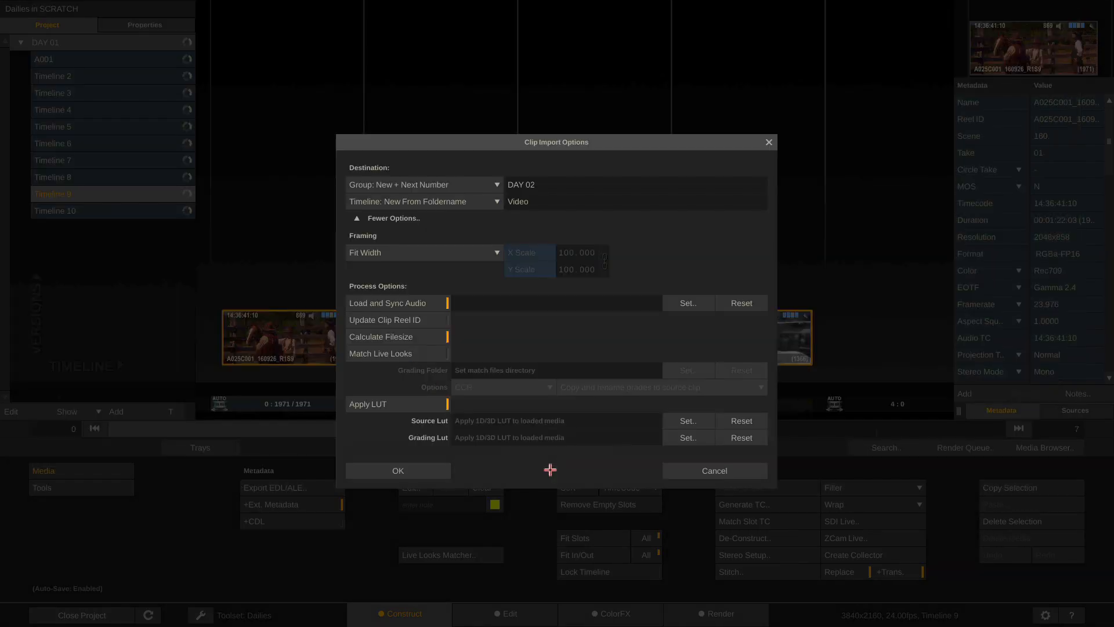
{"action": "left_click", "coordinate": [544, 471]}
{"action": "left_click", "coordinate": [423, 355]}
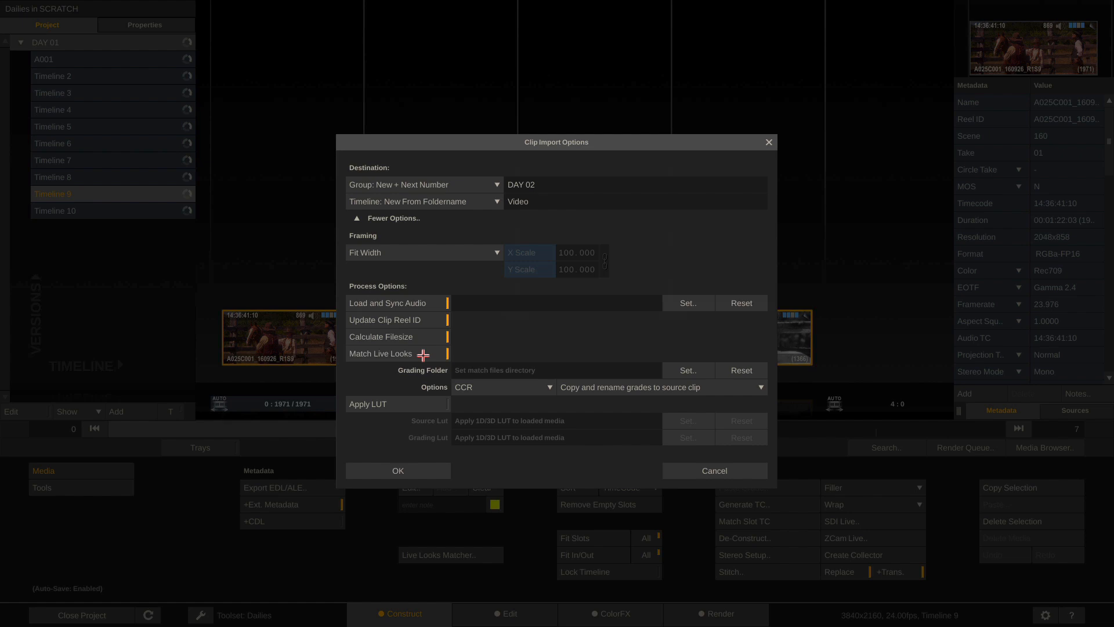
{"action": "left_click", "coordinate": [423, 355]}
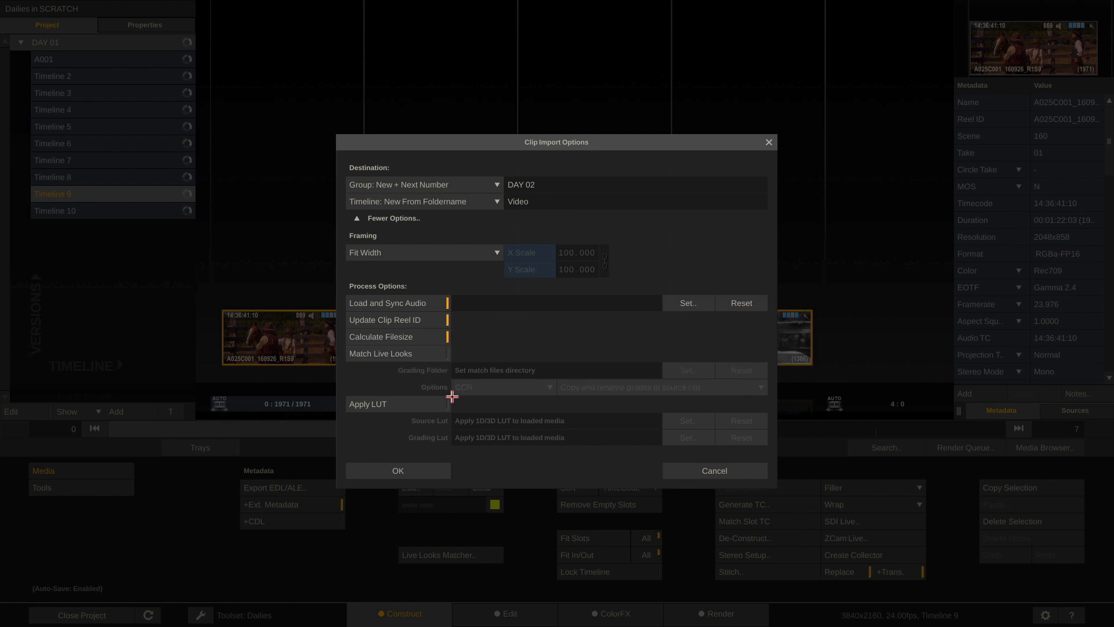
{"action": "left_click", "coordinate": [411, 404]}
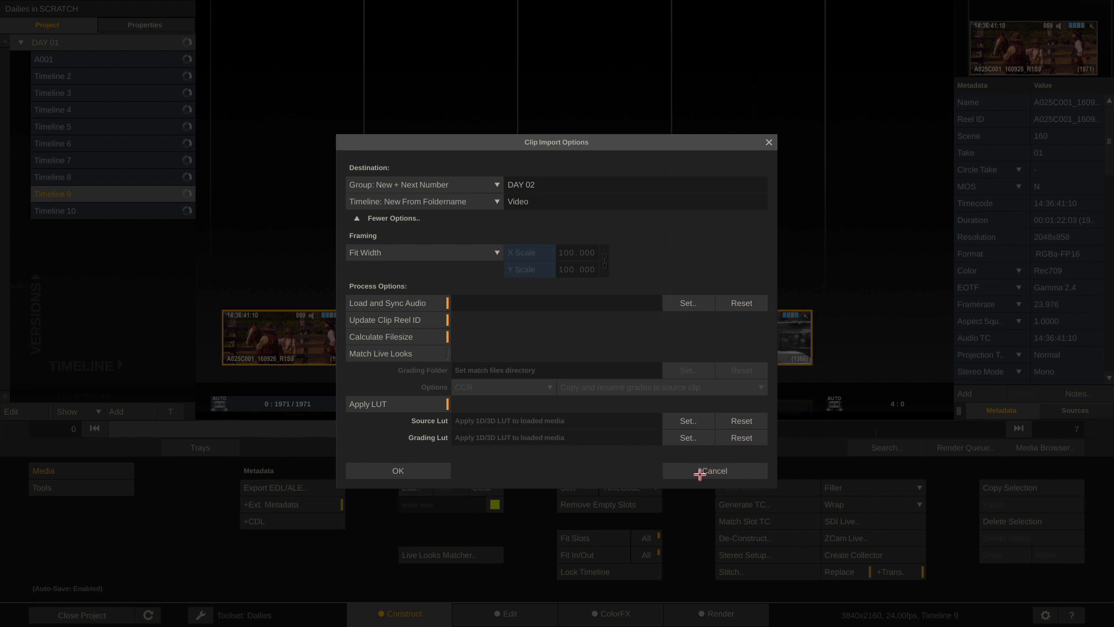
{"action": "left_click", "coordinate": [700, 473]}
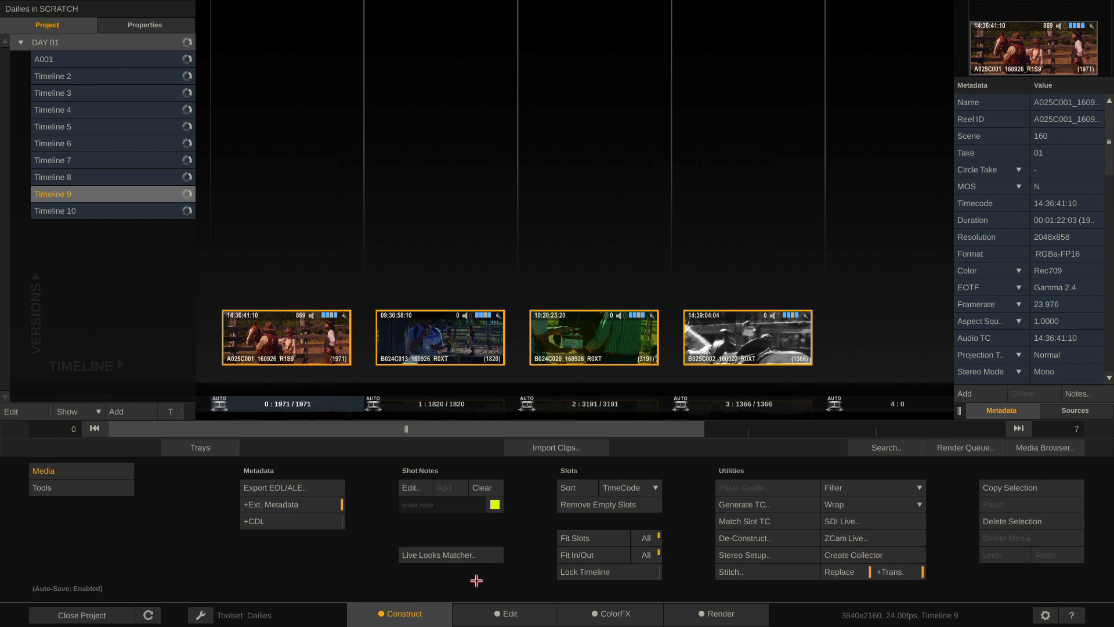
Check Timeline 9's audio tracks and waveform panel on the Edit page, then switch to ColorFX
{"action": "left_click", "coordinate": [504, 614]}
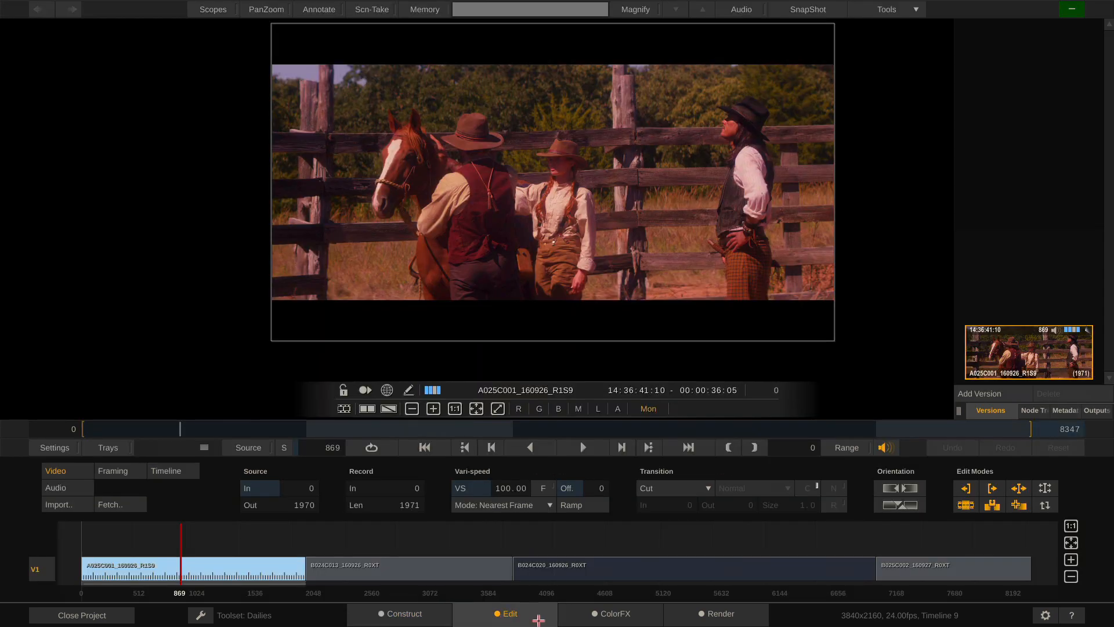
{"action": "left_click", "coordinate": [72, 494]}
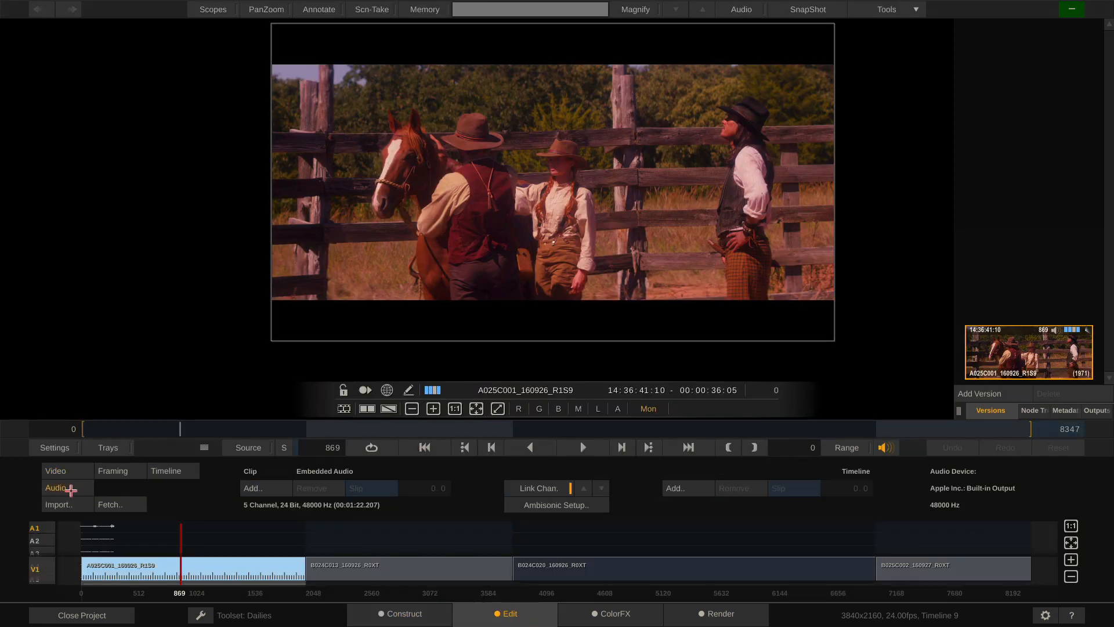
{"action": "left_click", "coordinate": [203, 448]}
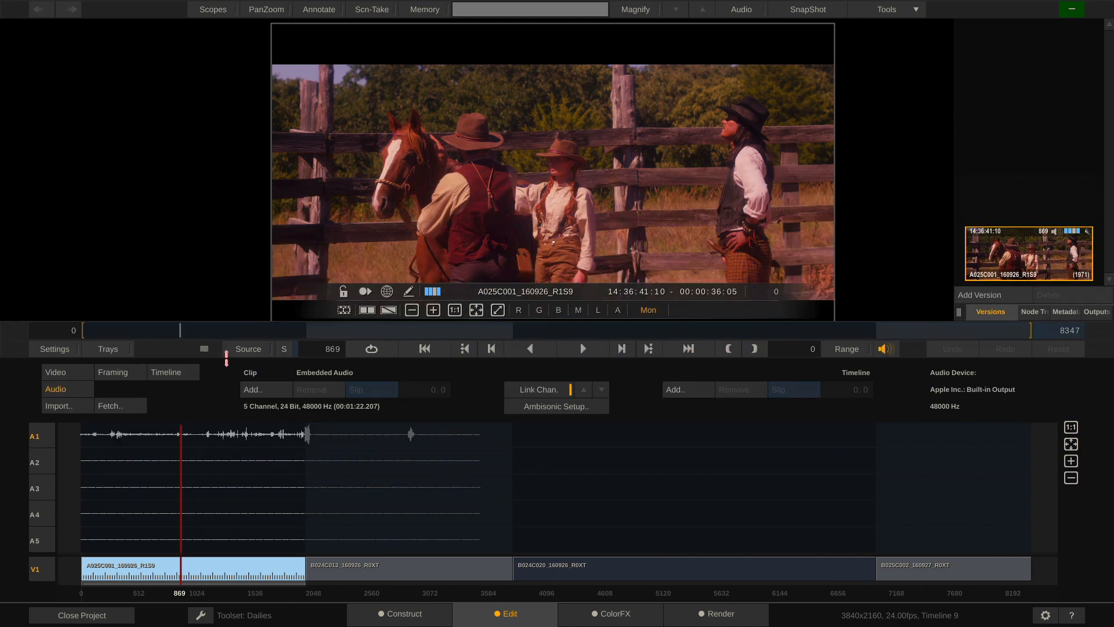
{"action": "left_click", "coordinate": [736, 9]}
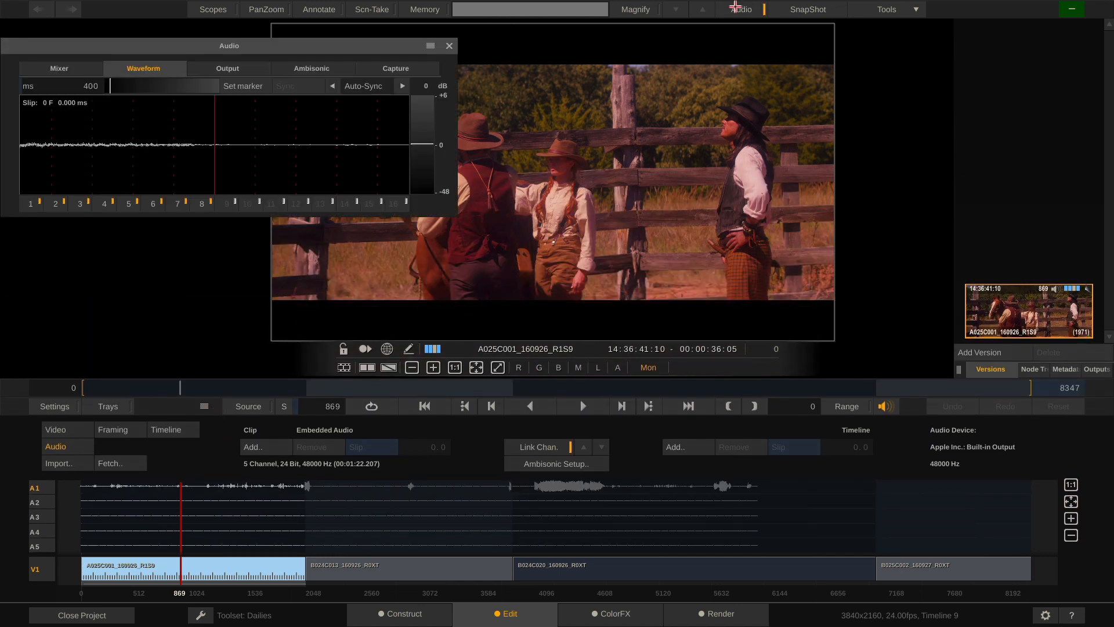
{"action": "left_click", "coordinate": [736, 8]}
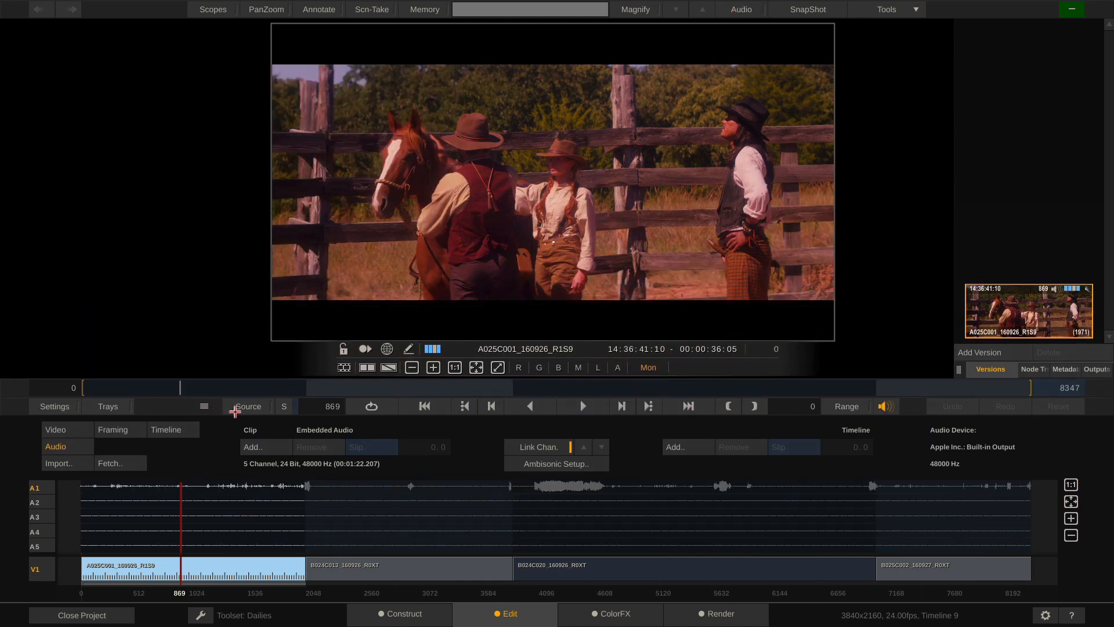
{"action": "left_click", "coordinate": [203, 406]}
{"action": "left_click", "coordinate": [614, 615]}
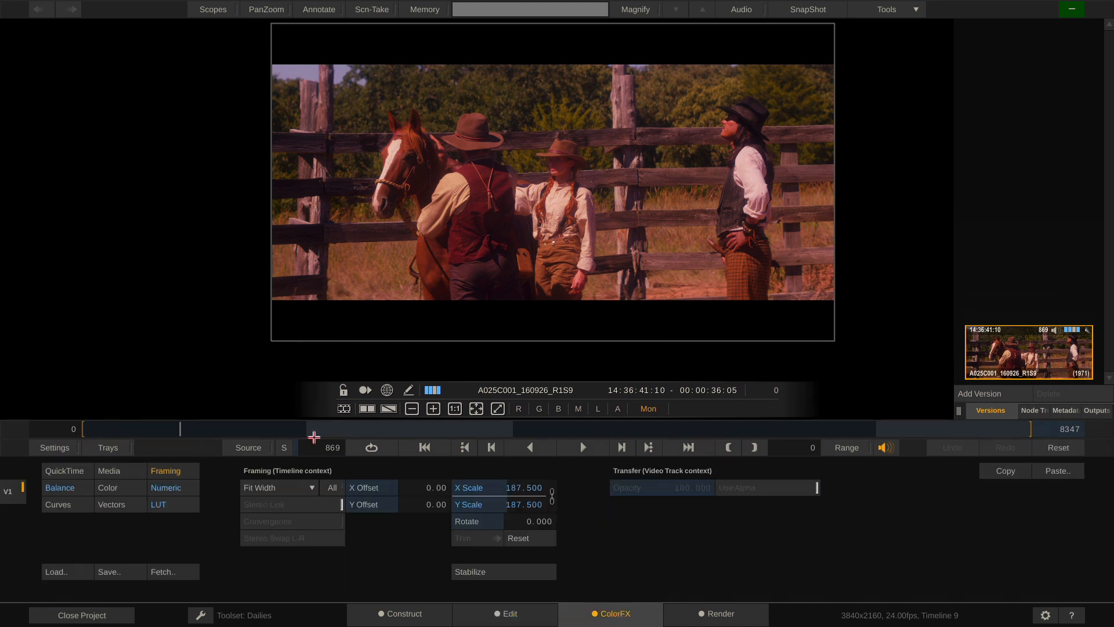
{"action": "left_click", "coordinate": [199, 616]}
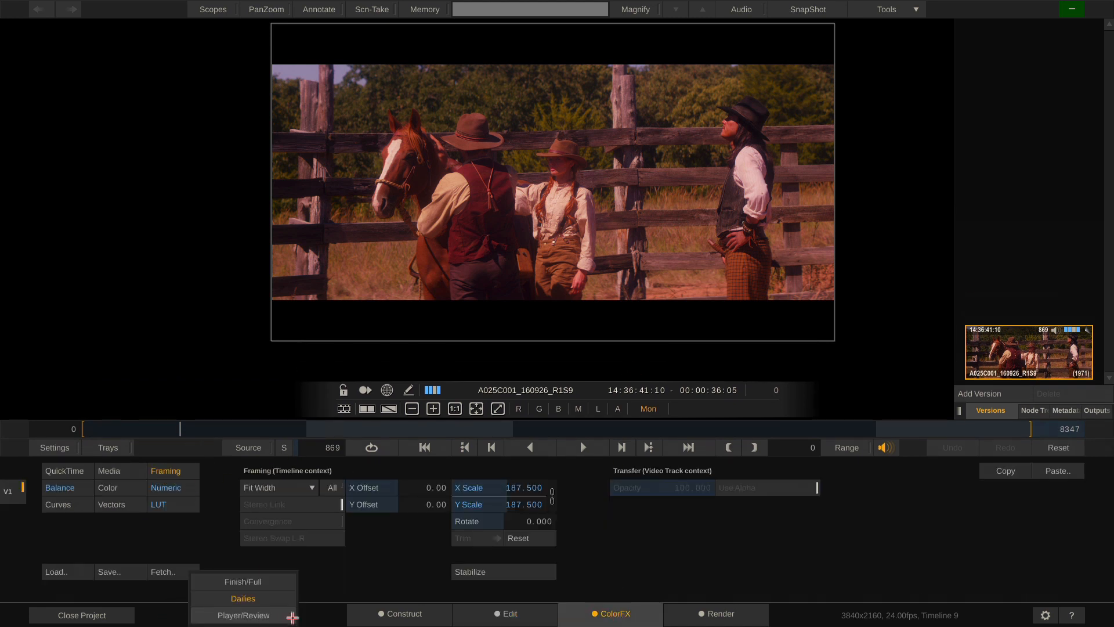
{"action": "left_click", "coordinate": [255, 581]}
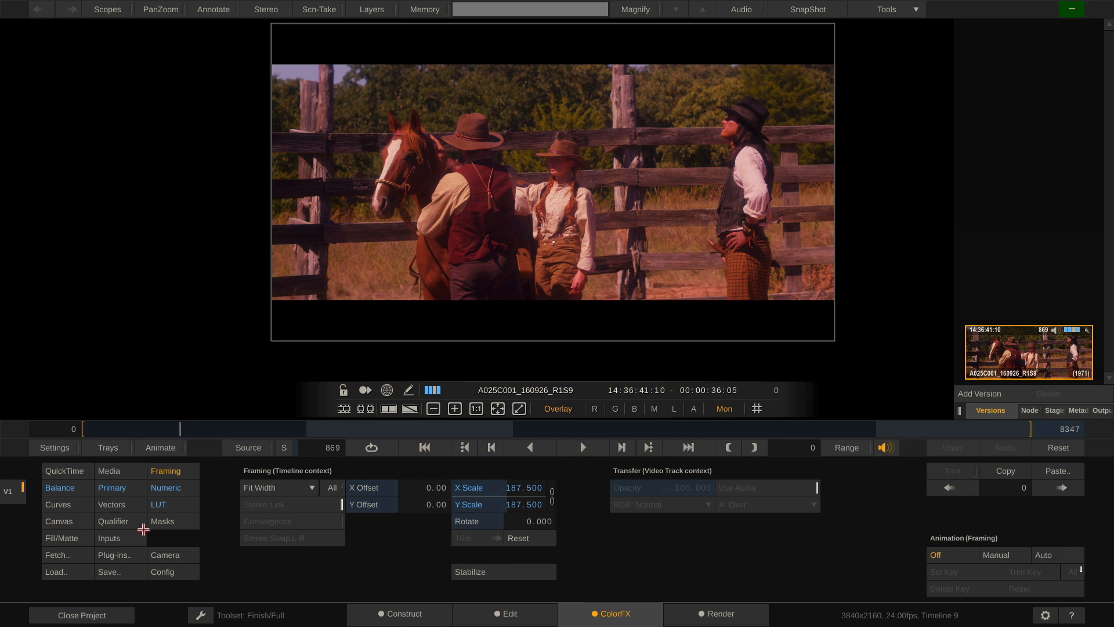
{"action": "left_click", "coordinate": [203, 616]}
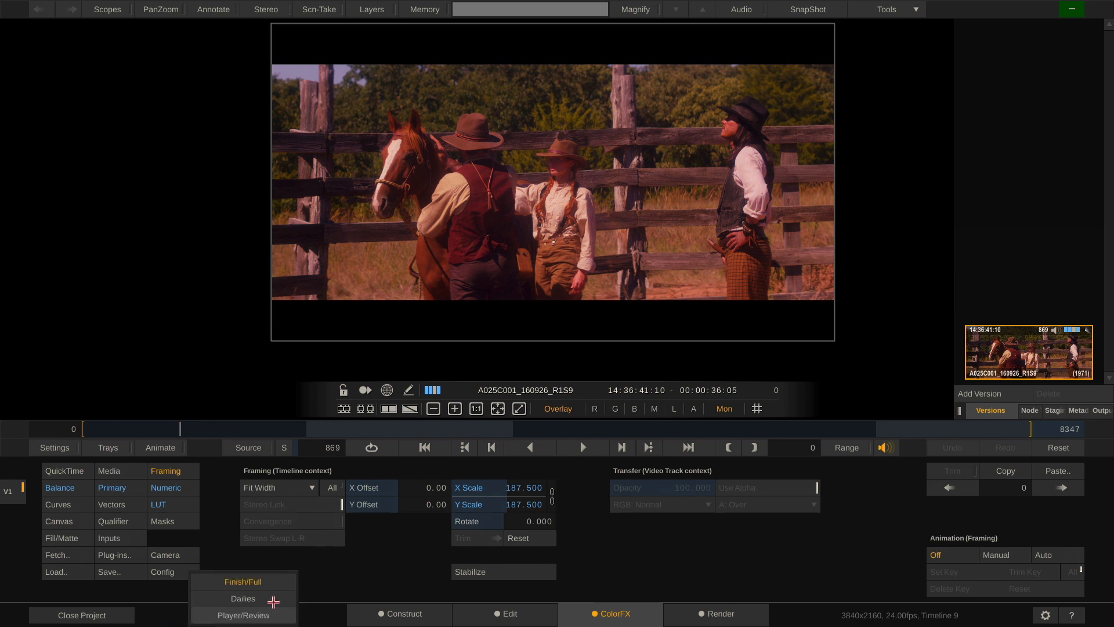
{"action": "left_click", "coordinate": [273, 599]}
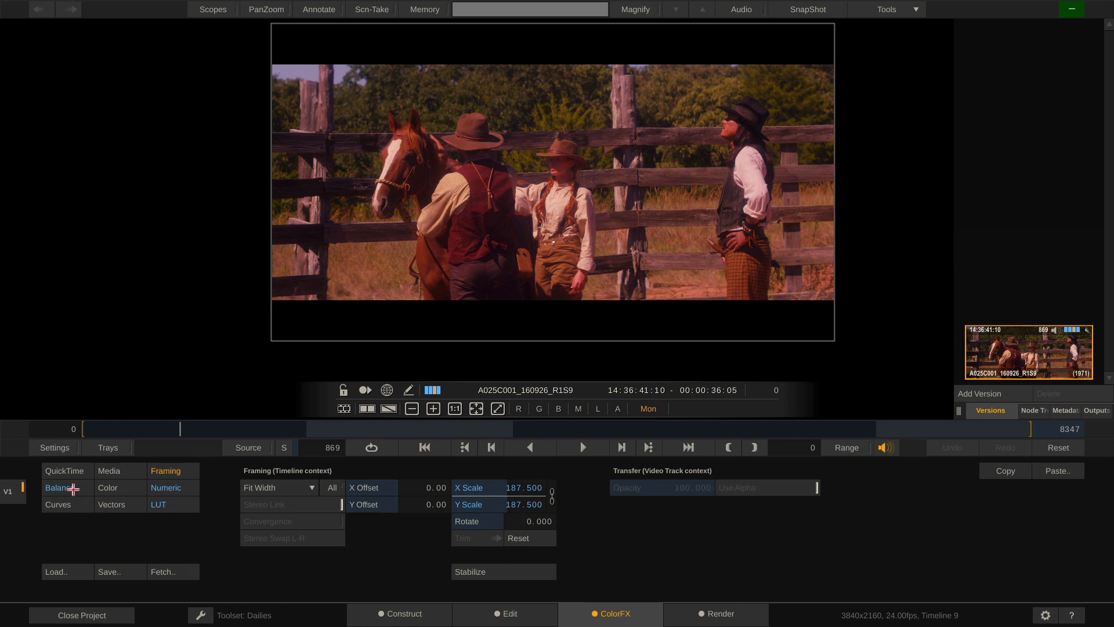
Lower the red Power in the Balance CDL colour controls to remove the red cast
{"action": "left_click", "coordinate": [58, 489]}
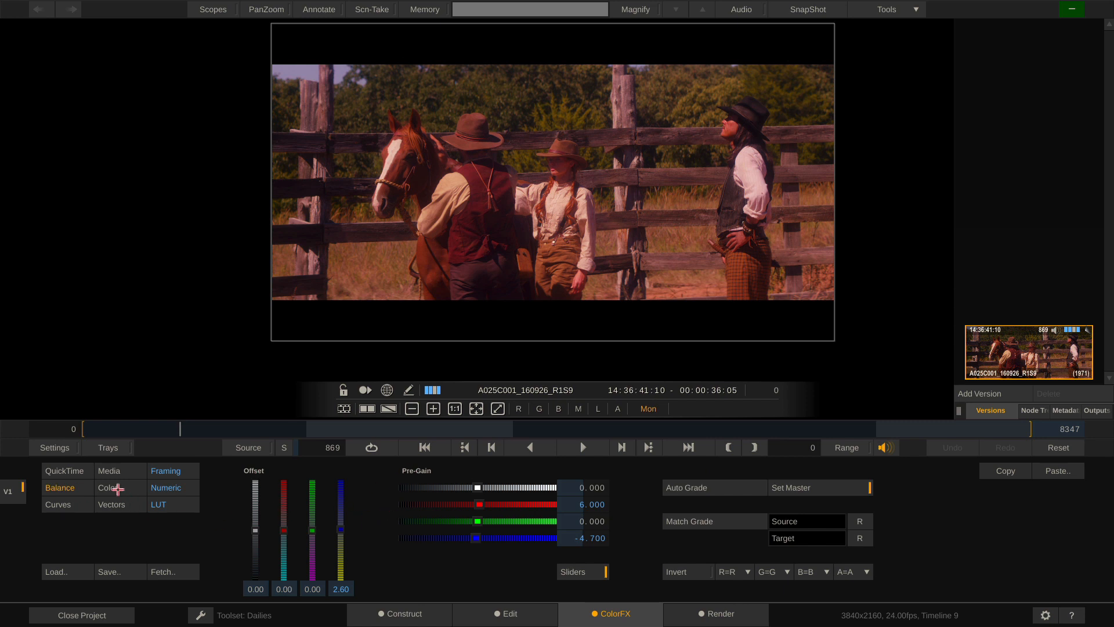
{"action": "left_click", "coordinate": [117, 489]}
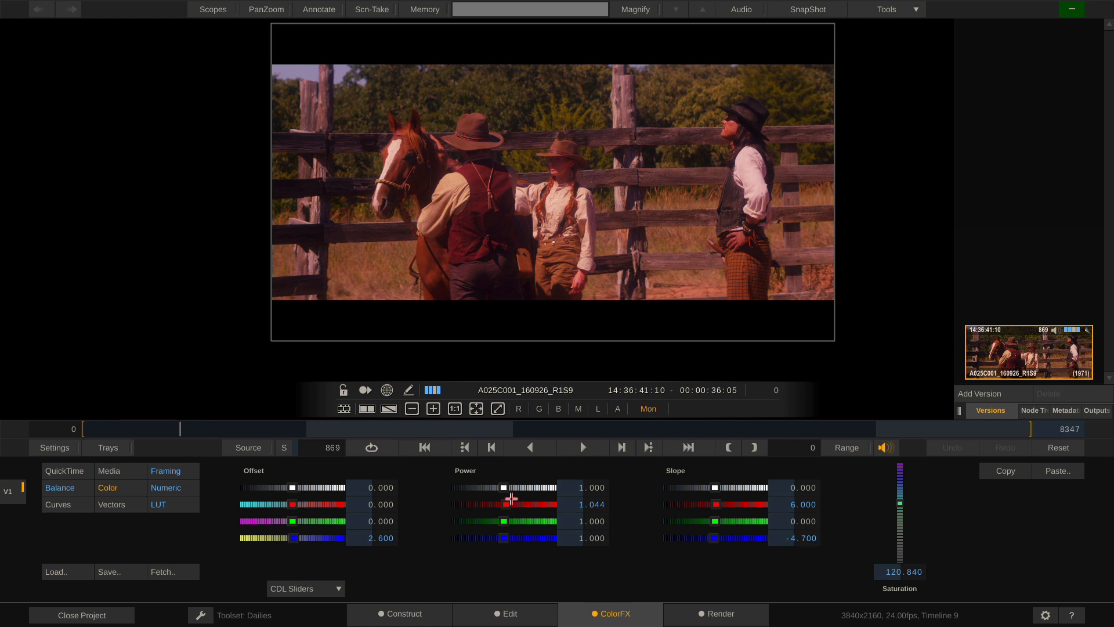
{"action": "left_click_drag", "start_coordinate": [509, 500], "coordinate": [503, 504]}
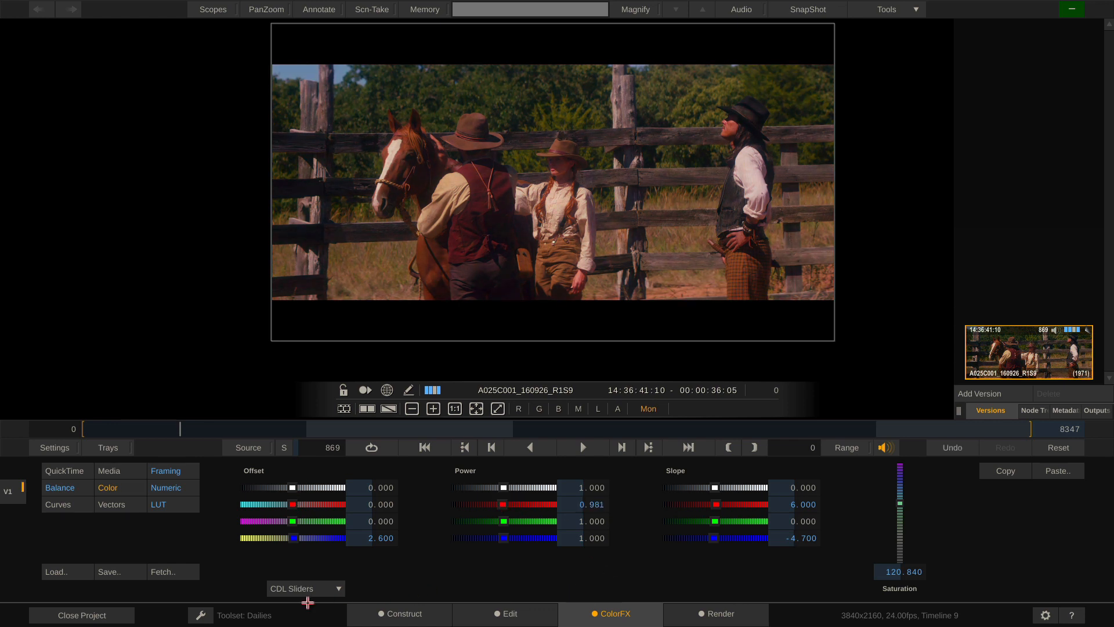
Switch the colour control style from CDL Wheels to LGG (lift, gamma, gain) Wheels
{"action": "left_click", "coordinate": [306, 590]}
{"action": "left_click", "coordinate": [337, 569]}
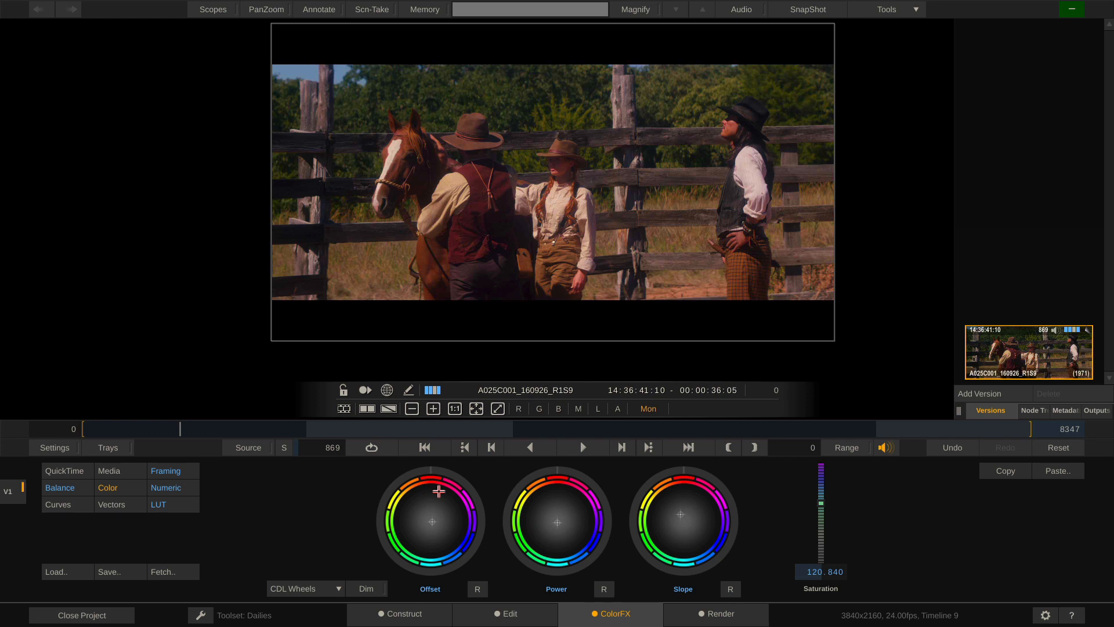
{"action": "left_click", "coordinate": [308, 589]}
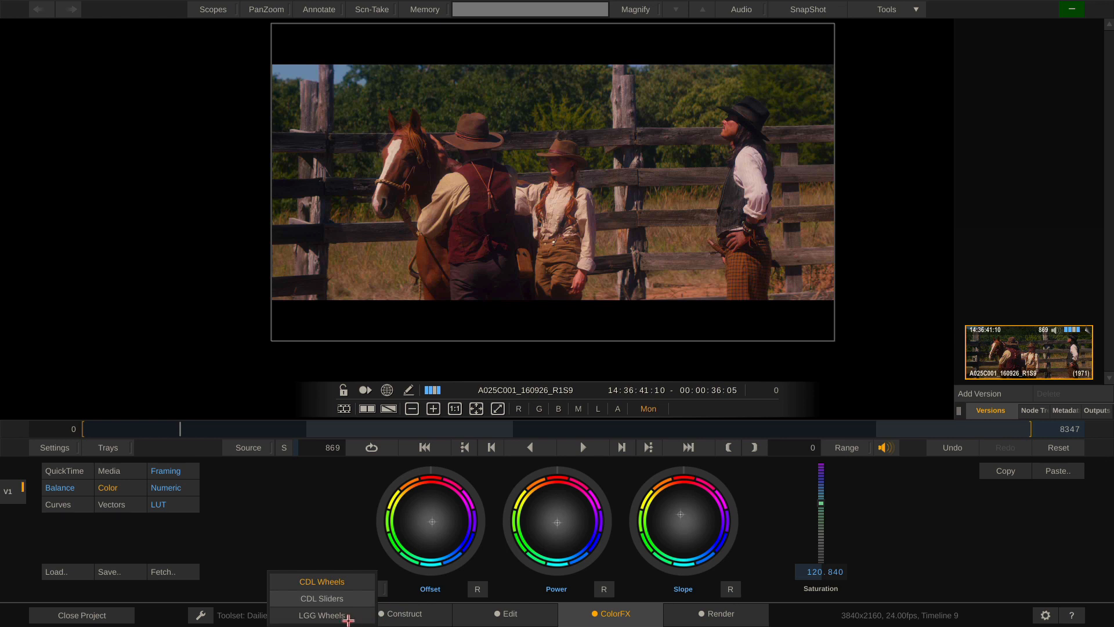
{"action": "left_click", "coordinate": [333, 616]}
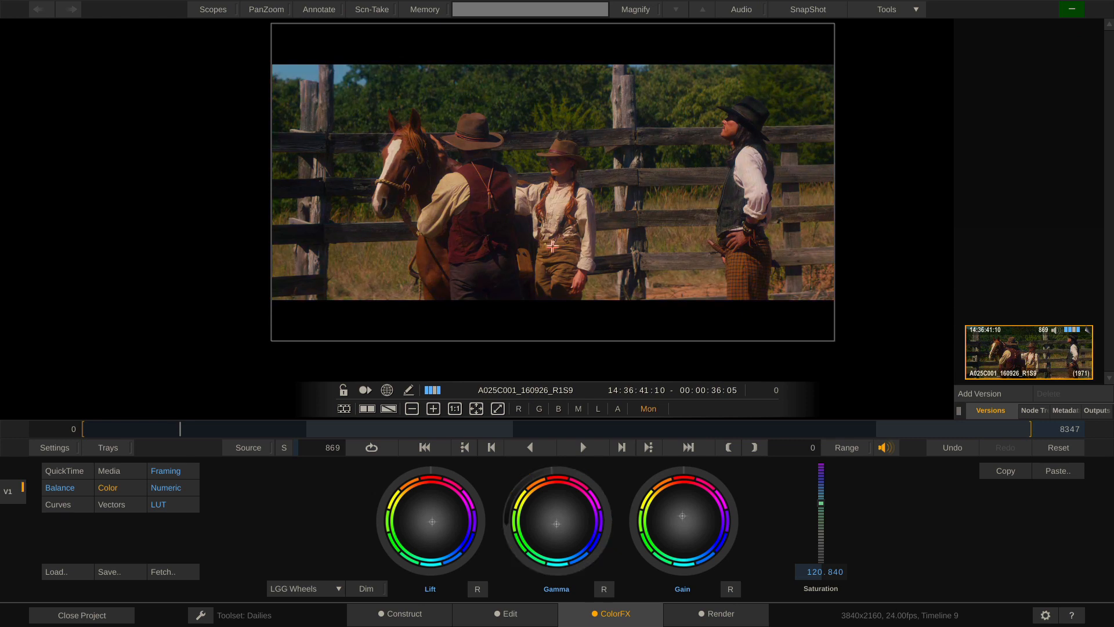
Review the grade as Numeric values, including saturation 120.840, then show the Alexa_EI0800_LogC2Video_Rec709 grading LUT
{"action": "left_click", "coordinate": [168, 488]}
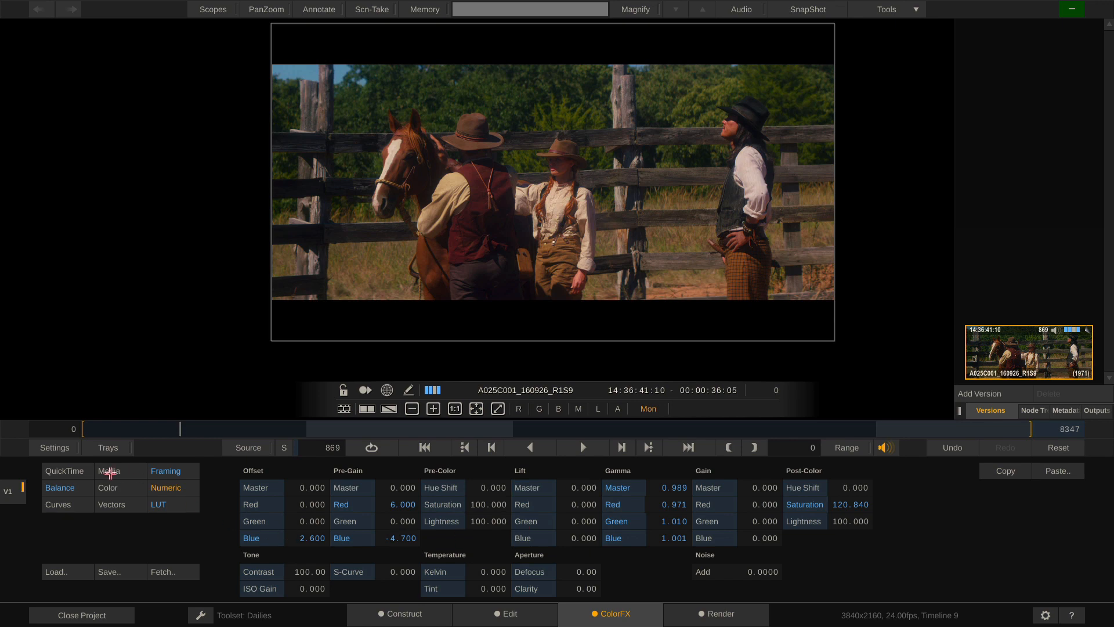
{"action": "left_click", "coordinate": [72, 489]}
{"action": "left_click", "coordinate": [113, 488]}
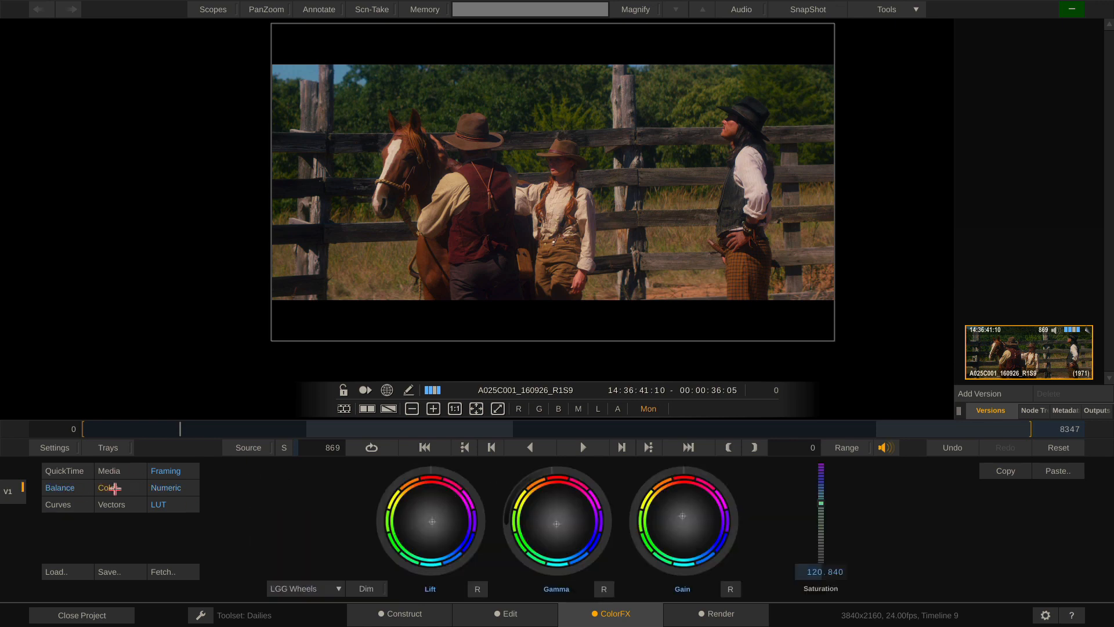
{"action": "left_click", "coordinate": [166, 488]}
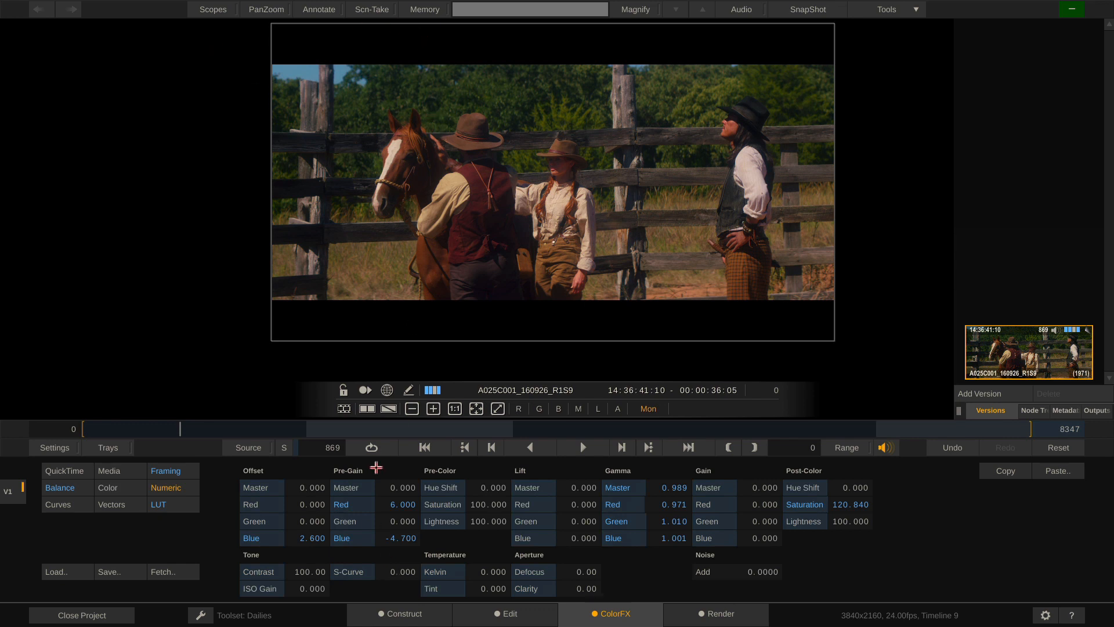
{"action": "left_click", "coordinate": [164, 505]}
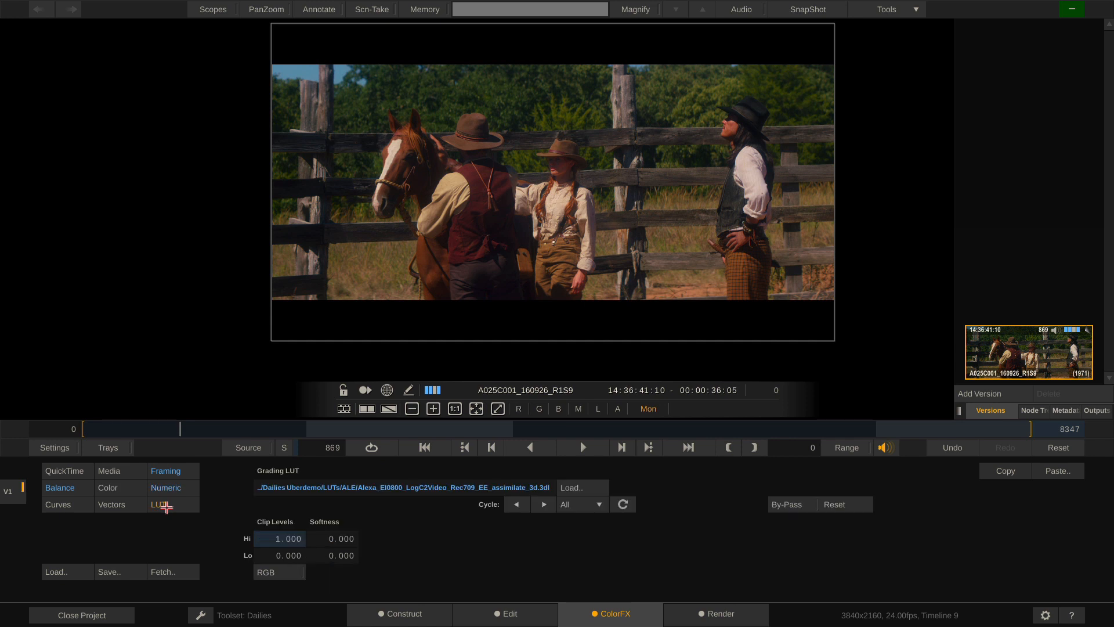
Bypass the grading LUT to see the log image and float the scopes panel against the left edge
{"action": "left_click", "coordinate": [798, 508]}
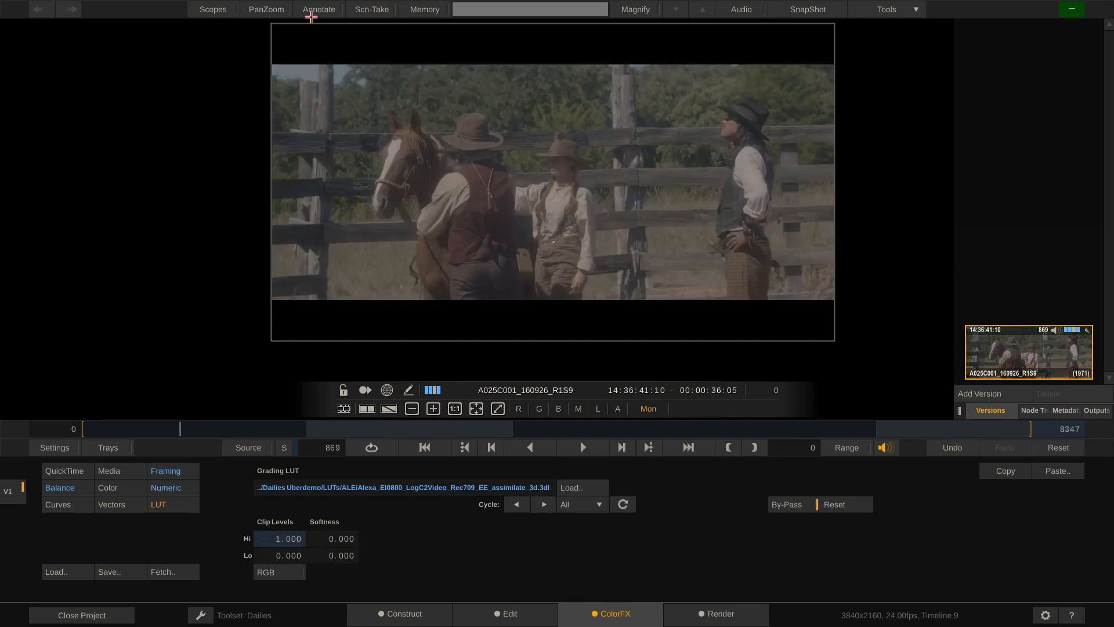
{"action": "left_click", "coordinate": [209, 10]}
{"action": "left_click_drag", "start_coordinate": [249, 74], "coordinate": [201, 118]}
{"action": "left_click", "coordinate": [28, 194]}
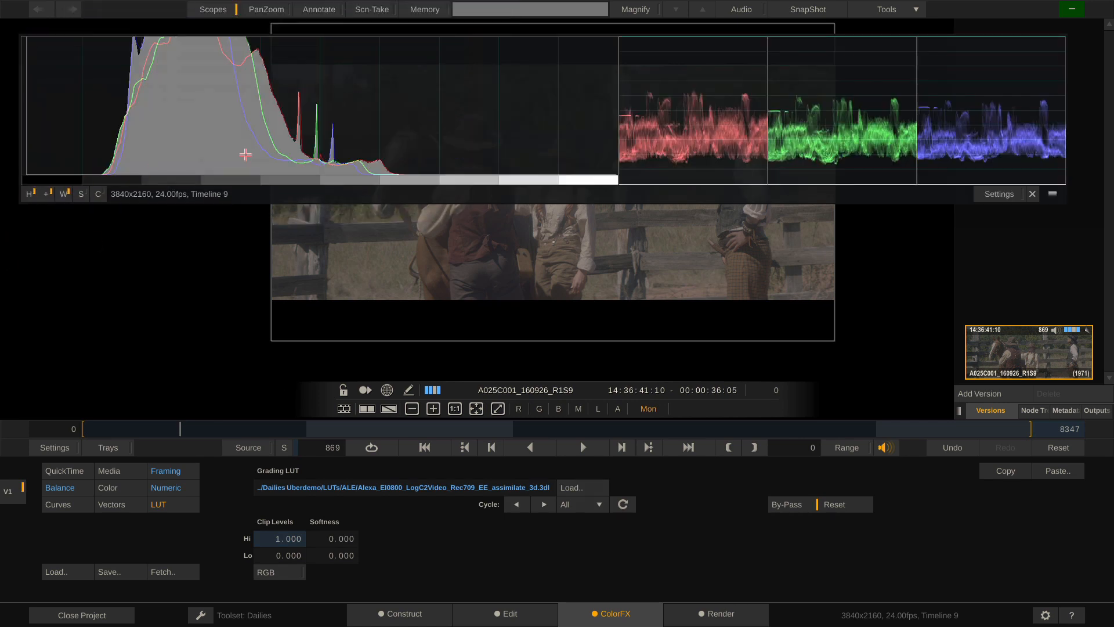
{"action": "left_click_drag", "start_coordinate": [240, 82], "coordinate": [217, 89]}
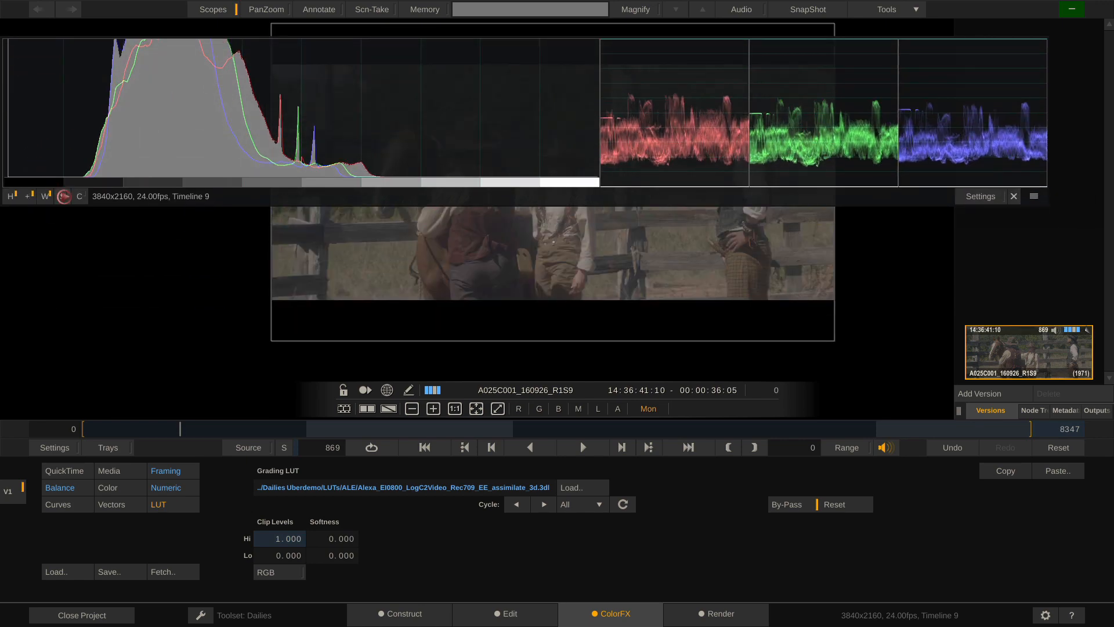
Keep only the RGB parade and curve scope, turning off histogram and vectorscope, at the top-left
{"action": "left_click", "coordinate": [64, 197]}
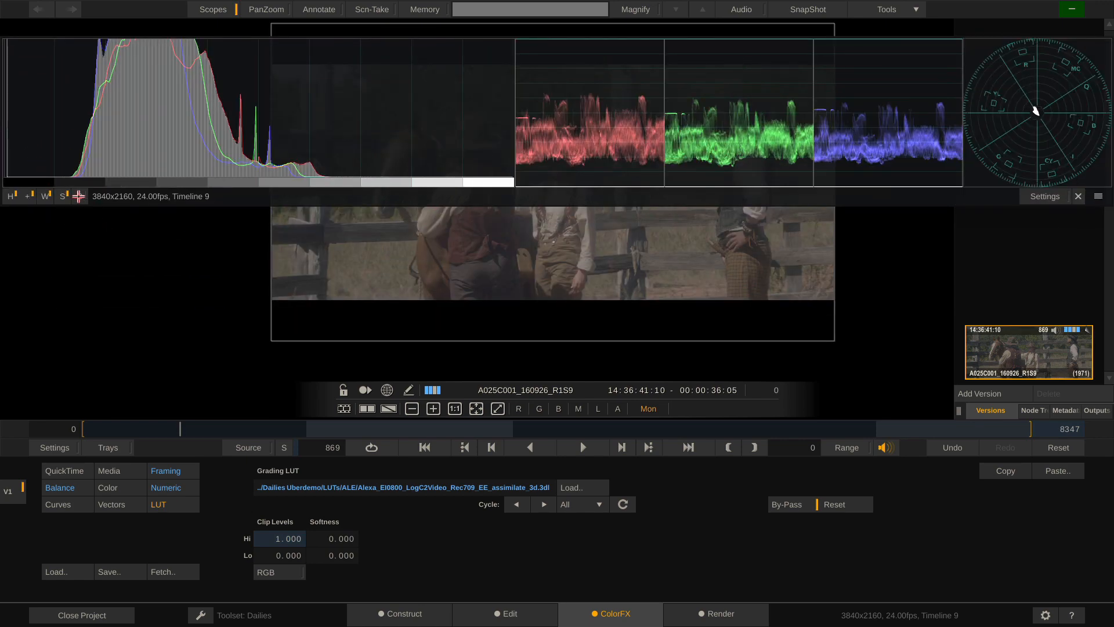
{"action": "left_click", "coordinate": [79, 196]}
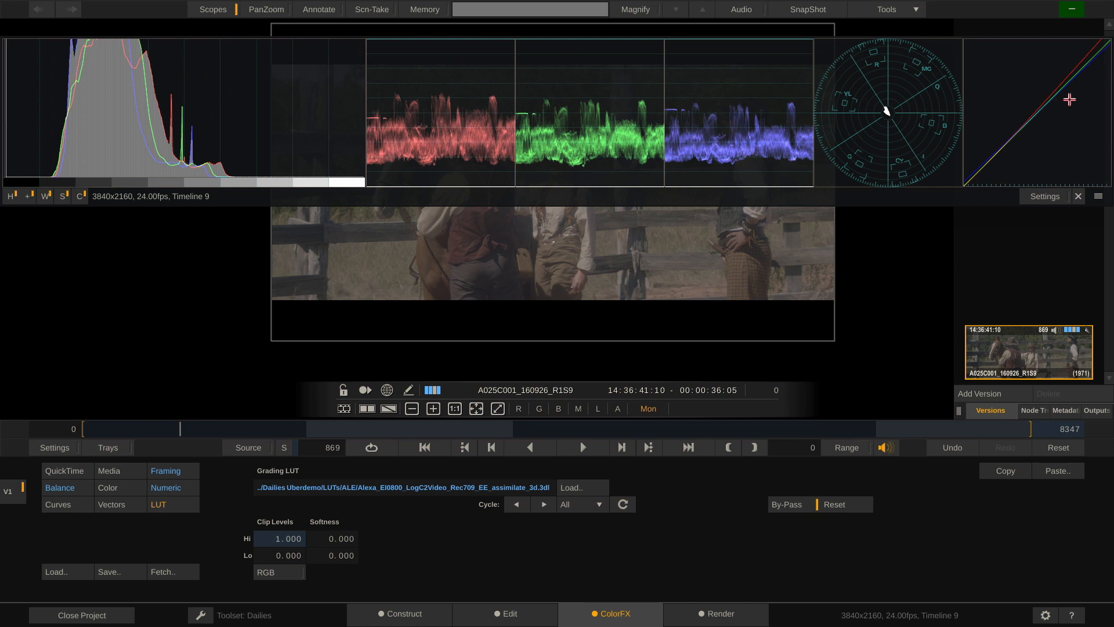
{"action": "left_click", "coordinate": [11, 196]}
{"action": "left_click", "coordinate": [63, 196]}
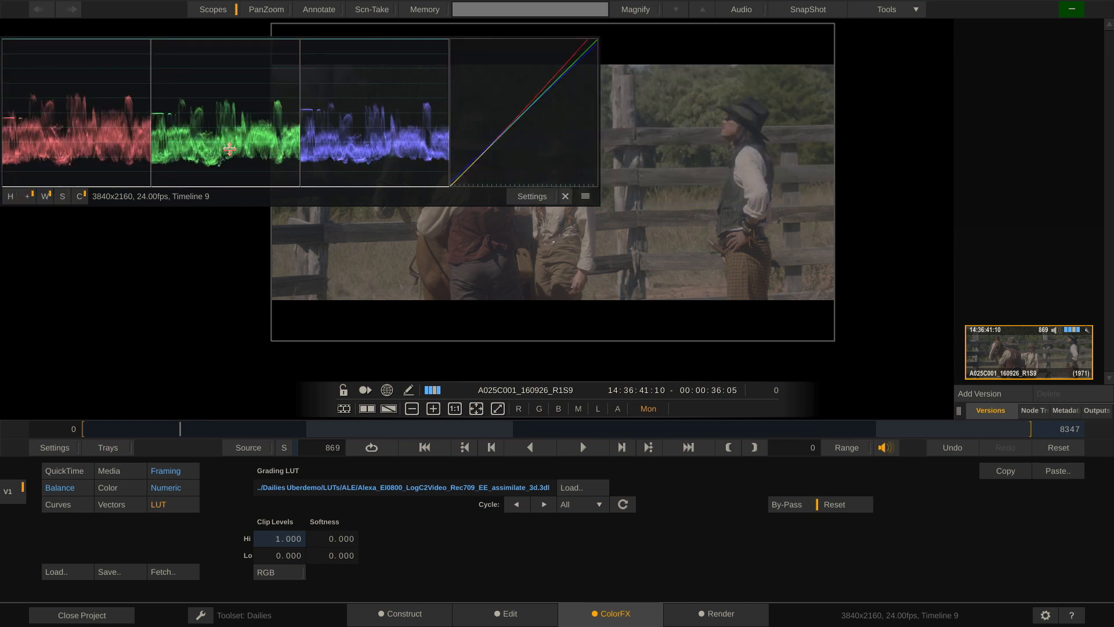
{"action": "left_click_drag", "start_coordinate": [229, 149], "coordinate": [225, 143]}
{"action": "left_click_drag", "start_coordinate": [597, 273], "coordinate": [786, 278]}
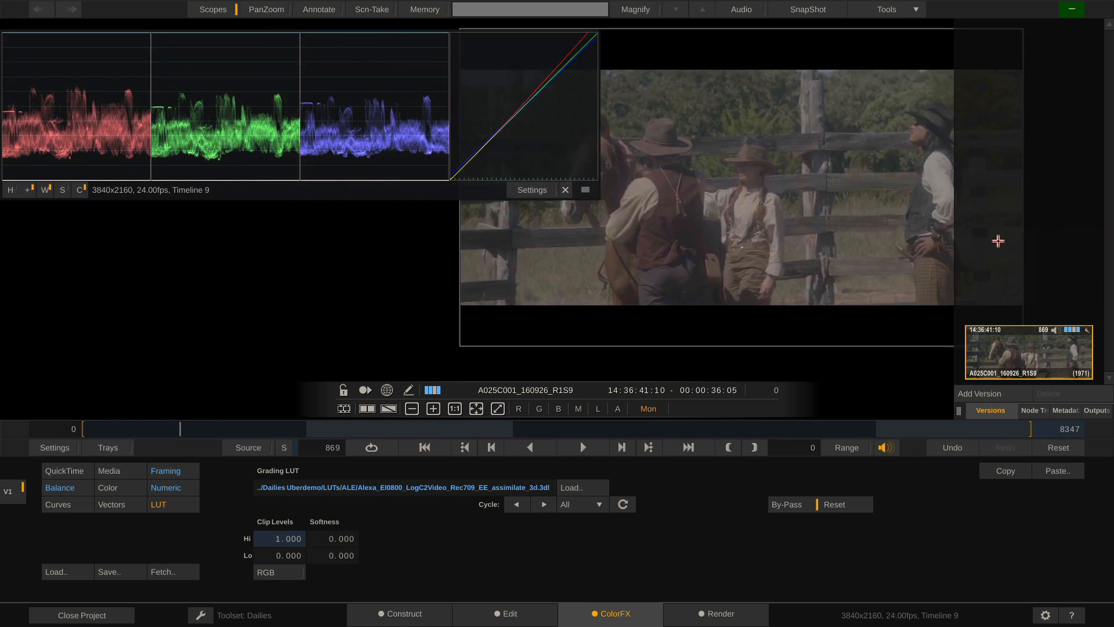
Test raising Contrast on the Numeric page, then set it back to 100
{"action": "left_click", "coordinate": [169, 488]}
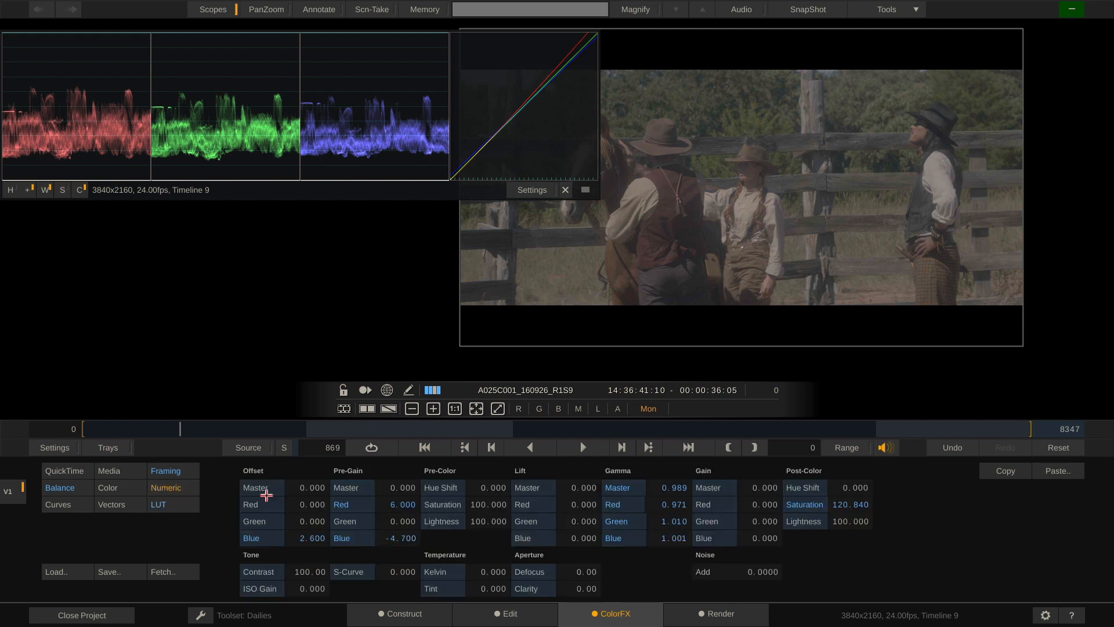
{"action": "left_click_drag", "start_coordinate": [304, 573], "coordinate": [311, 542]}
{"action": "left_click", "coordinate": [305, 574]}
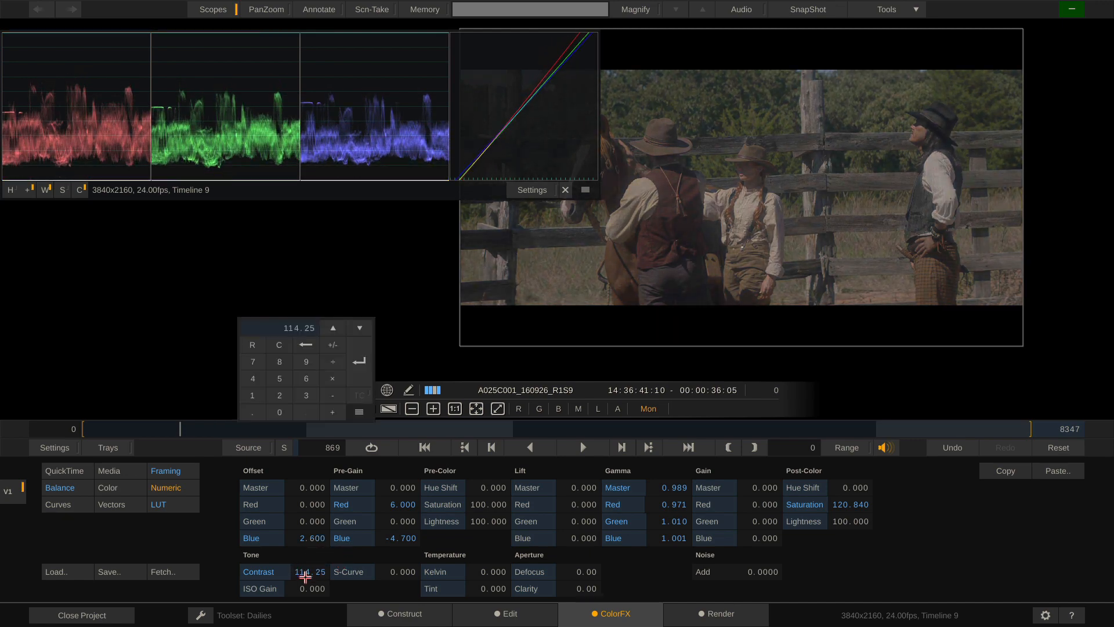
{"action": "type", "text": "0"}
{"action": "key", "text": "Return"}
{"action": "left_click", "coordinate": [311, 571]}
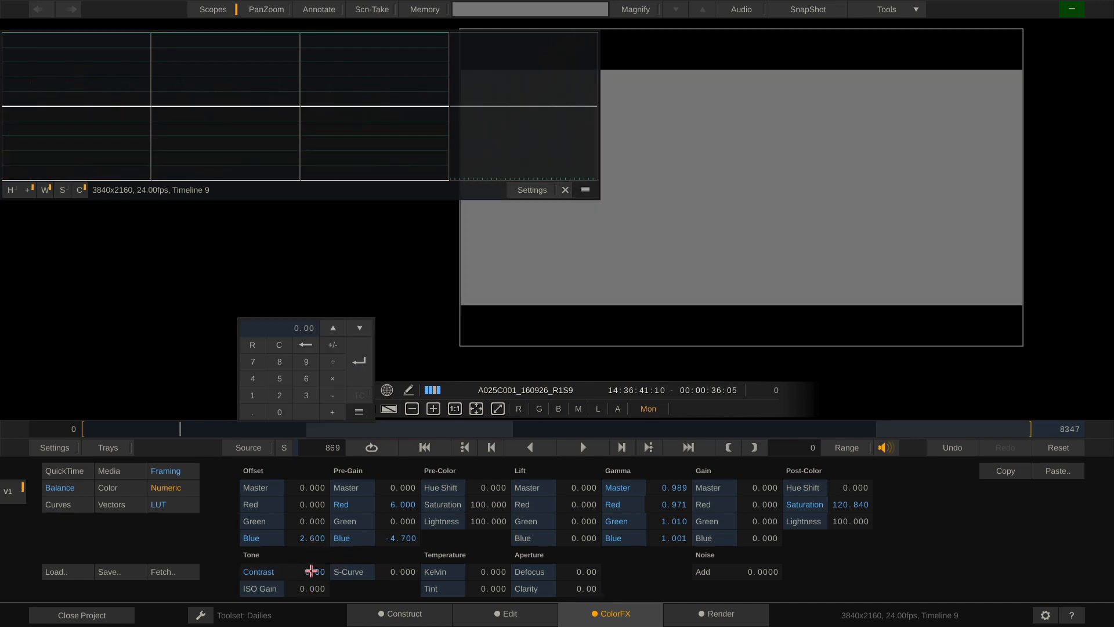
{"action": "left_click", "coordinate": [252, 347]}
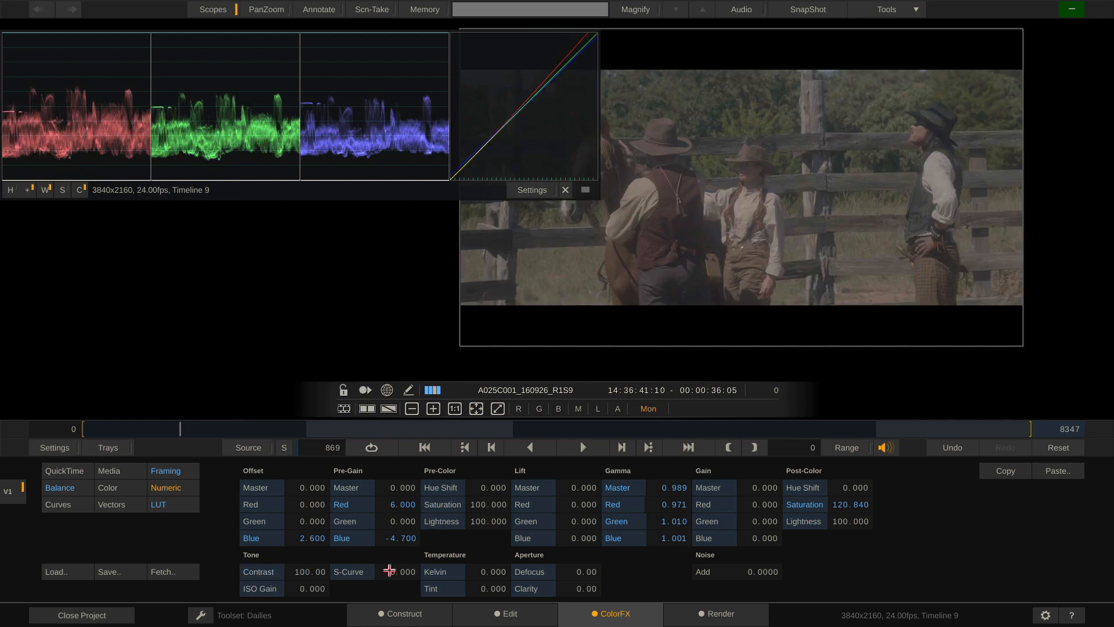
Try S-Curve amounts, raise Gamma Master to 1.195, and reset S-Curve to 0
{"action": "left_click_drag", "start_coordinate": [400, 583], "coordinate": [387, 545]}
{"action": "mouse_move", "coordinate": [421, 509]}
{"action": "left_mouse_down"}
{"action": "mouse_move", "coordinate": [467, 547]}
{"action": "mouse_move", "coordinate": [406, 534]}
{"action": "mouse_move", "coordinate": [479, 524]}
{"action": "mouse_move", "coordinate": [463, 499]}
{"action": "mouse_move", "coordinate": [410, 546]}
{"action": "mouse_move", "coordinate": [433, 553]}
{"action": "mouse_move", "coordinate": [464, 515]}
{"action": "mouse_move", "coordinate": [417, 552]}
{"action": "mouse_move", "coordinate": [419, 524]}
{"action": "left_mouse_up"}
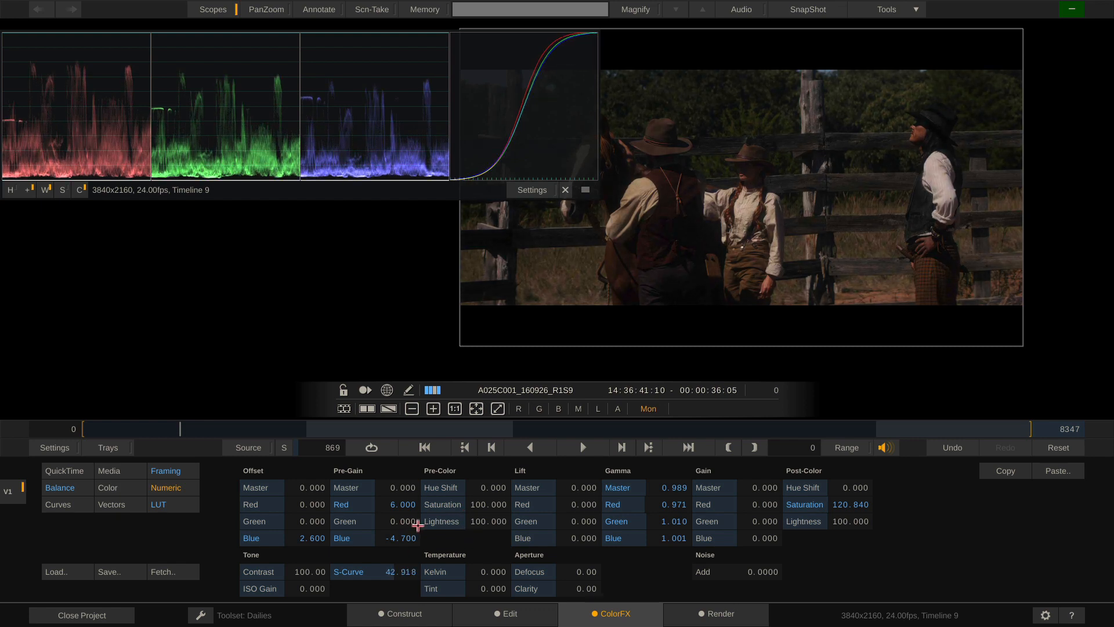
{"action": "left_click_drag", "start_coordinate": [424, 523], "coordinate": [509, 531]}
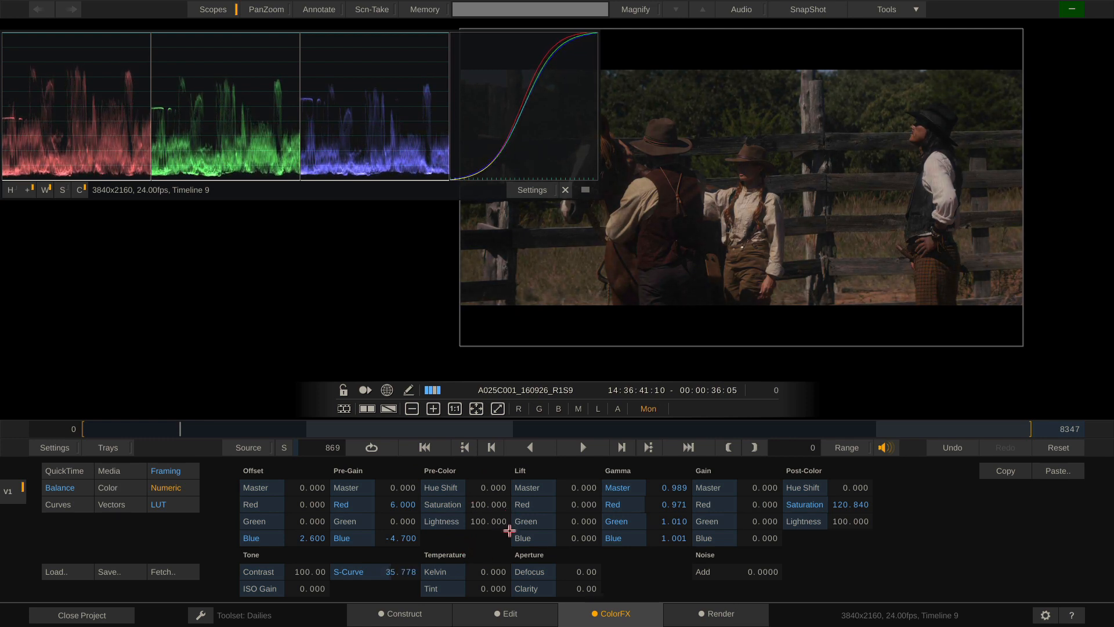
{"action": "left_click_drag", "start_coordinate": [677, 485], "coordinate": [680, 492]}
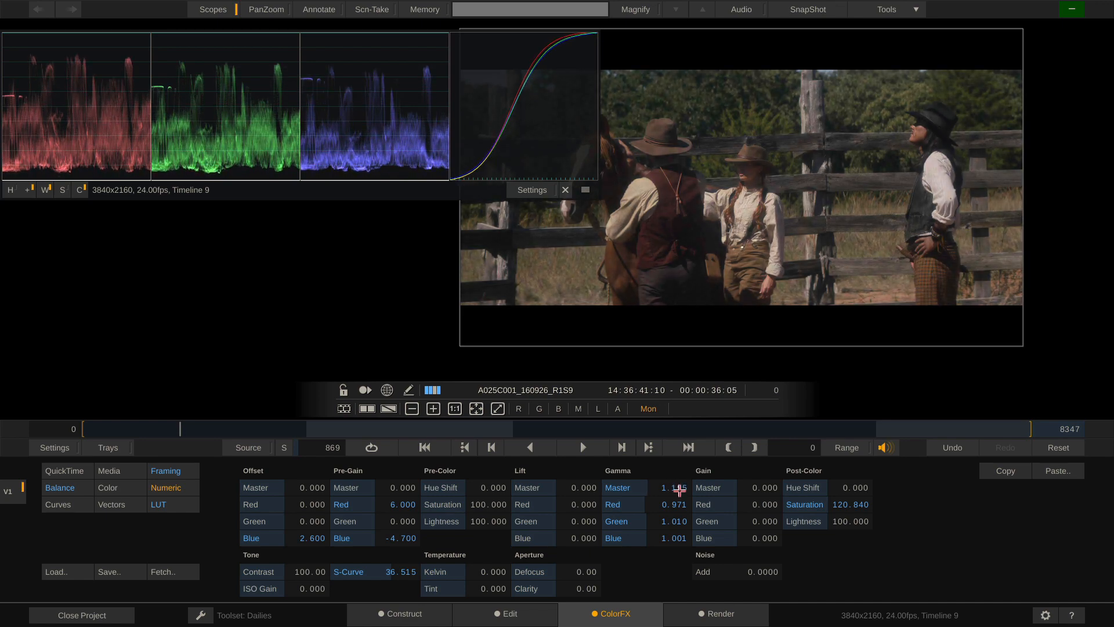
{"action": "left_click_drag", "start_coordinate": [400, 568], "coordinate": [401, 583]}
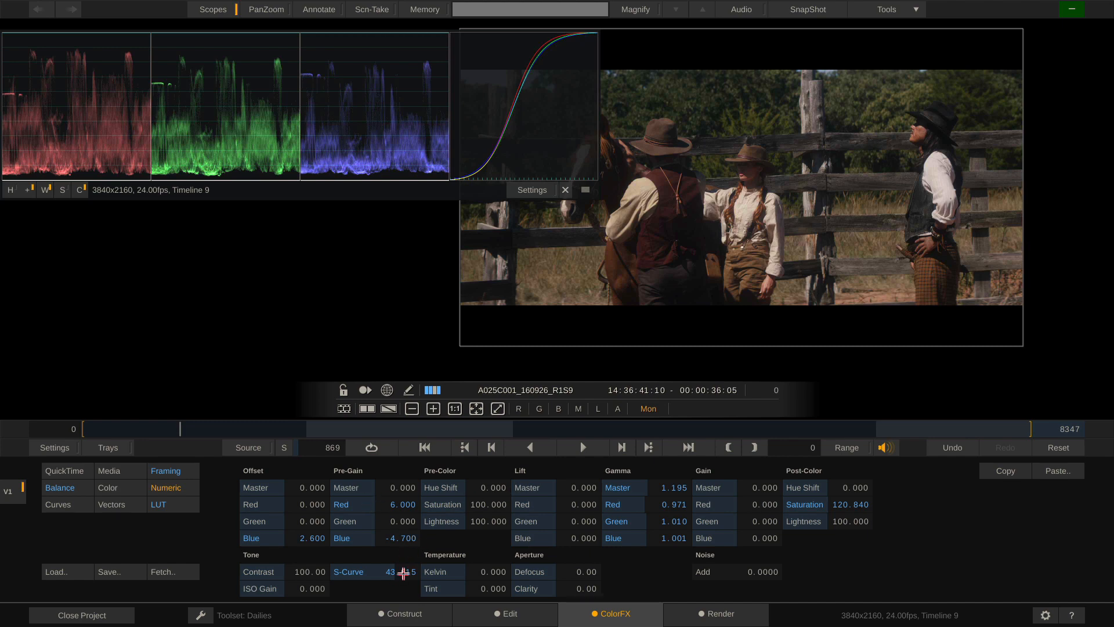
{"action": "left_click", "coordinate": [402, 572]}
{"action": "left_click", "coordinate": [342, 347]}
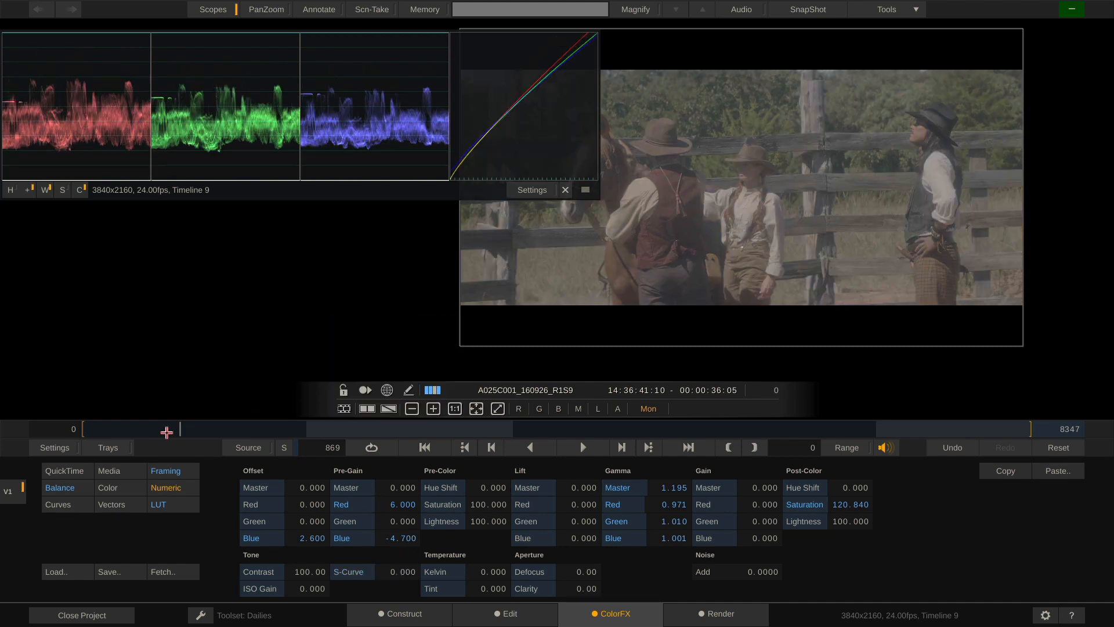
Bend the Master Curve into an S shape with crushed shadows and soft highlights, checking R, G, B curves
{"action": "left_click", "coordinate": [57, 504]}
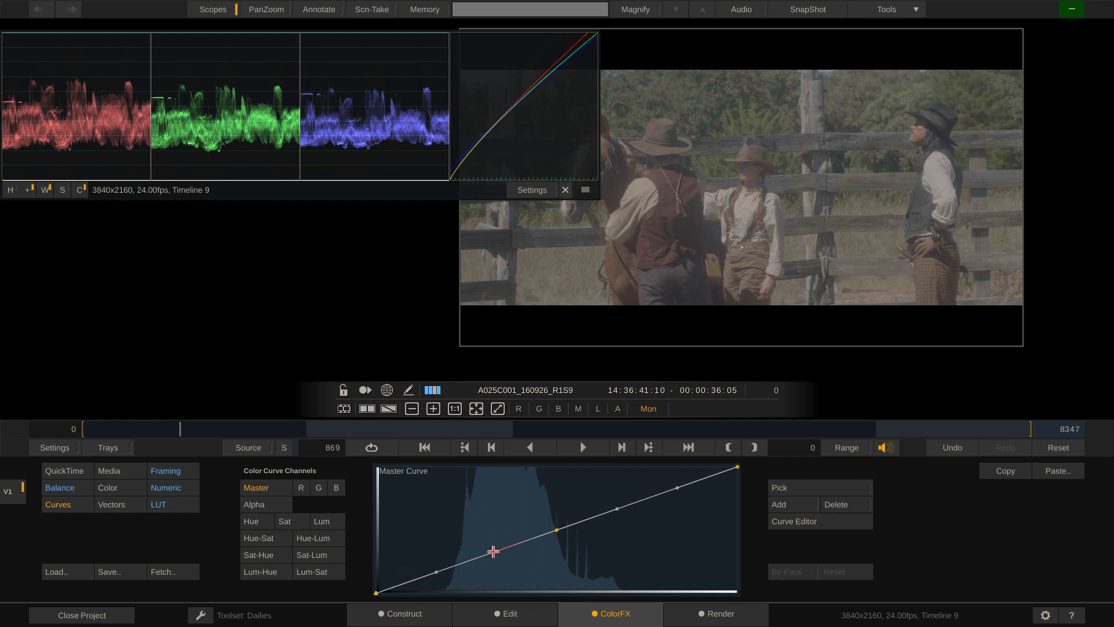
{"action": "left_click_drag", "start_coordinate": [493, 551], "coordinate": [507, 563]}
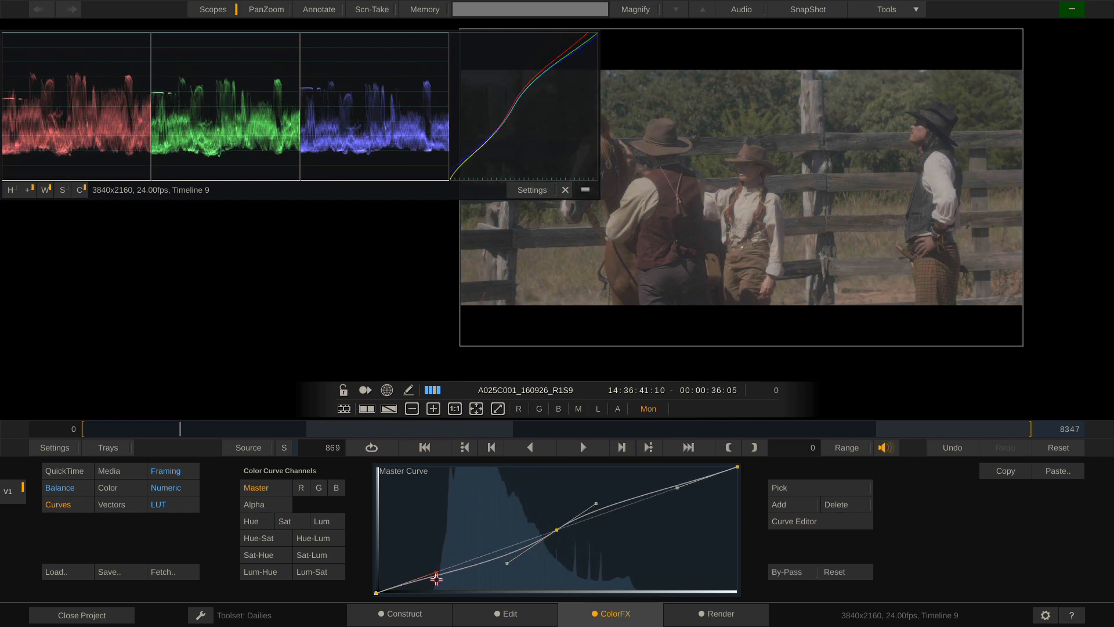
{"action": "left_click_drag", "start_coordinate": [436, 578], "coordinate": [439, 592]}
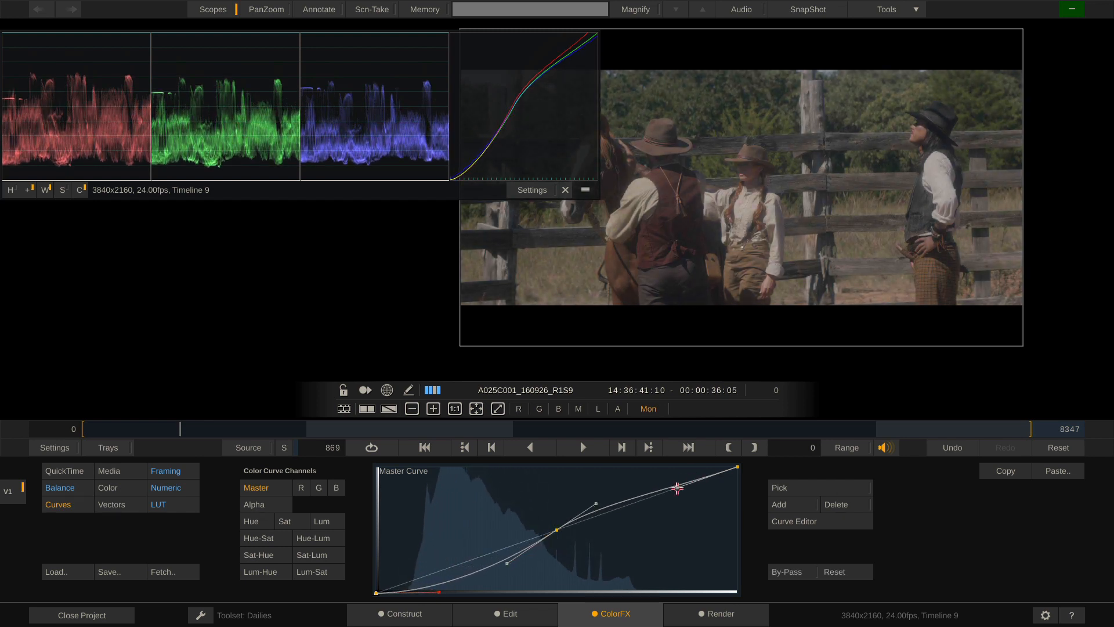
{"action": "left_click_drag", "start_coordinate": [677, 487], "coordinate": [636, 473]}
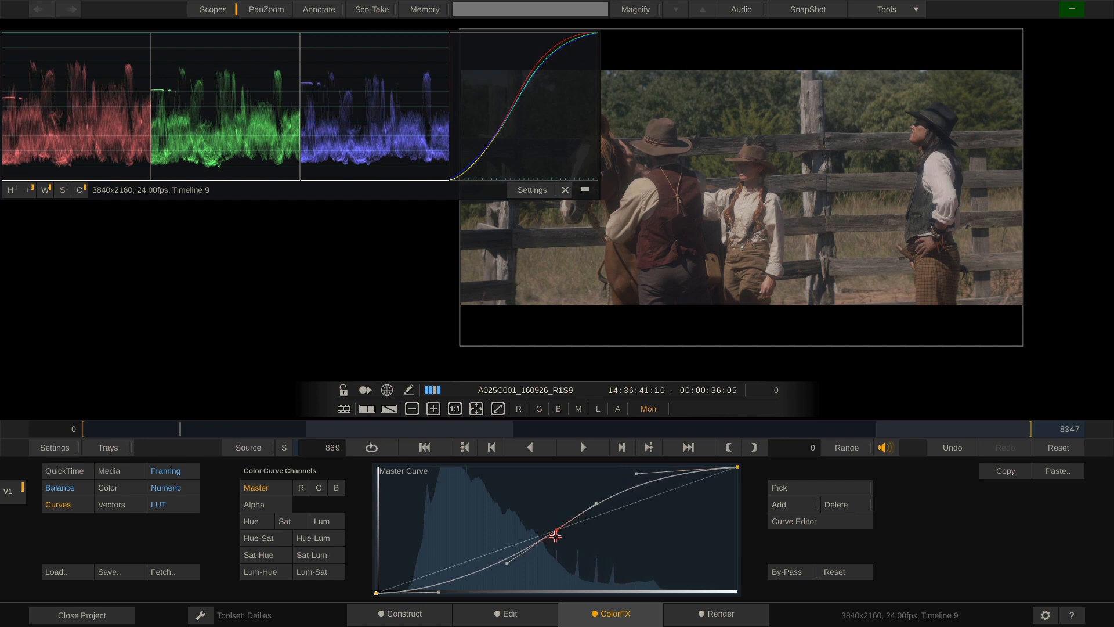
{"action": "left_click_drag", "start_coordinate": [555, 536], "coordinate": [523, 556]}
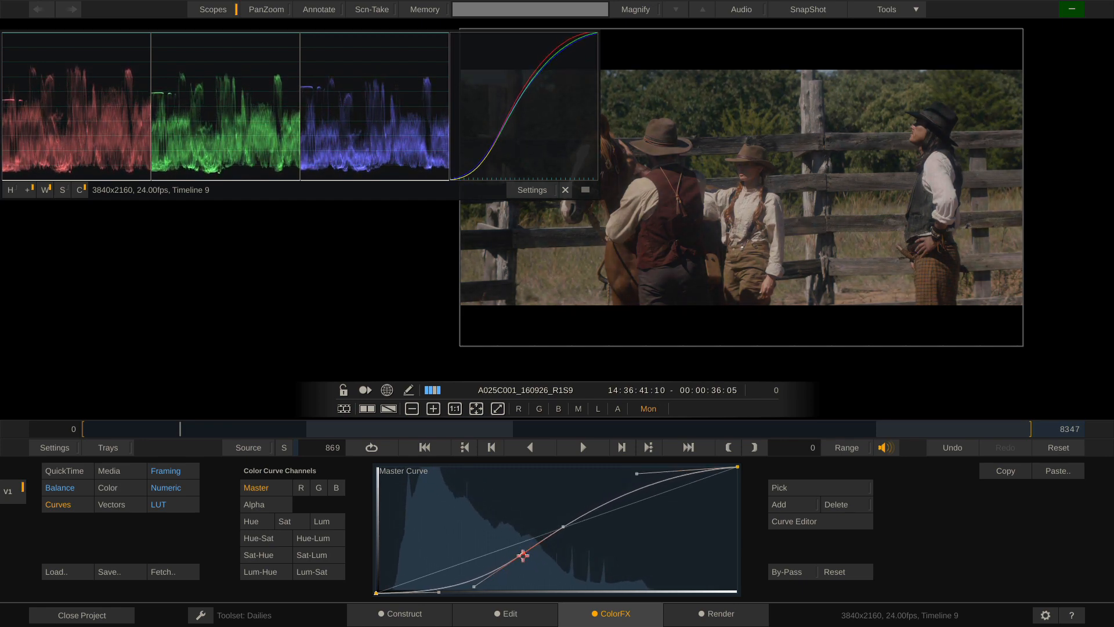
{"action": "left_click", "coordinate": [303, 490]}
{"action": "left_click", "coordinate": [330, 488]}
{"action": "left_click", "coordinate": [317, 488]}
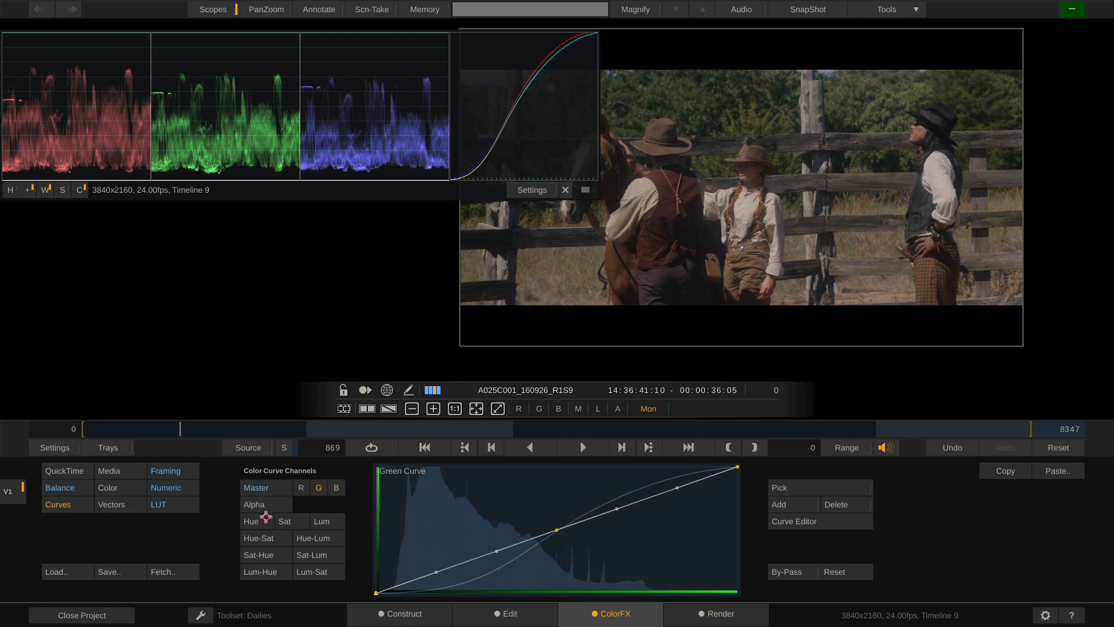
Try Hue and Hue-Sat curve adjustments on a picked red, then reset Hue-Sat to flat
{"action": "left_click", "coordinate": [249, 525]}
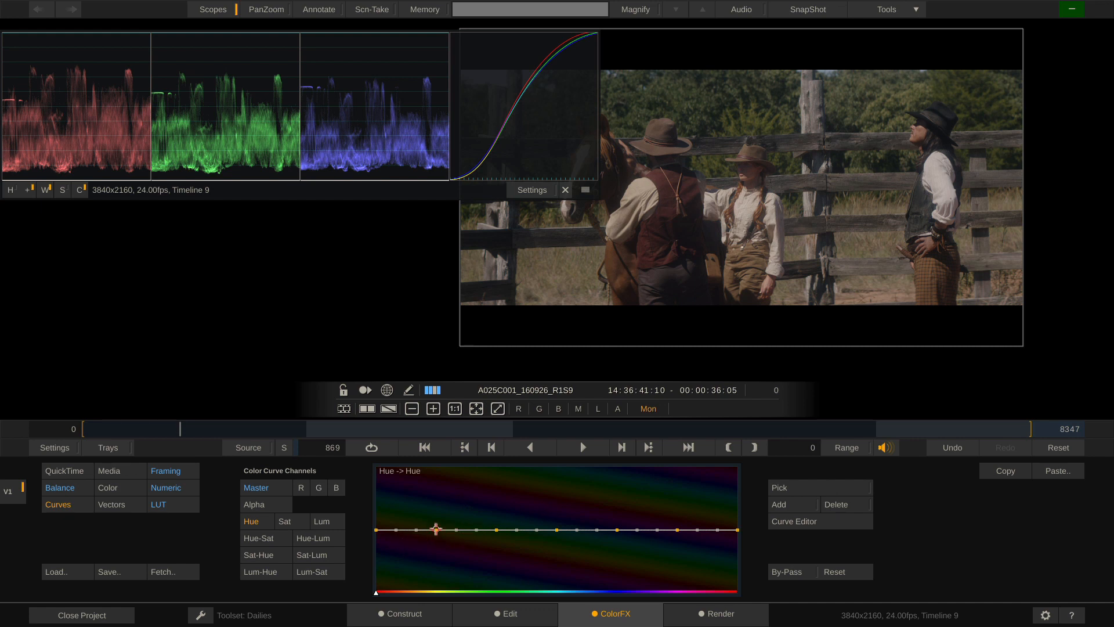
{"action": "mouse_move", "coordinate": [436, 529]}
{"action": "left_mouse_down"}
{"action": "mouse_move", "coordinate": [436, 516]}
{"action": "mouse_move", "coordinate": [436, 529]}
{"action": "left_mouse_up"}
{"action": "left_click", "coordinate": [276, 538]}
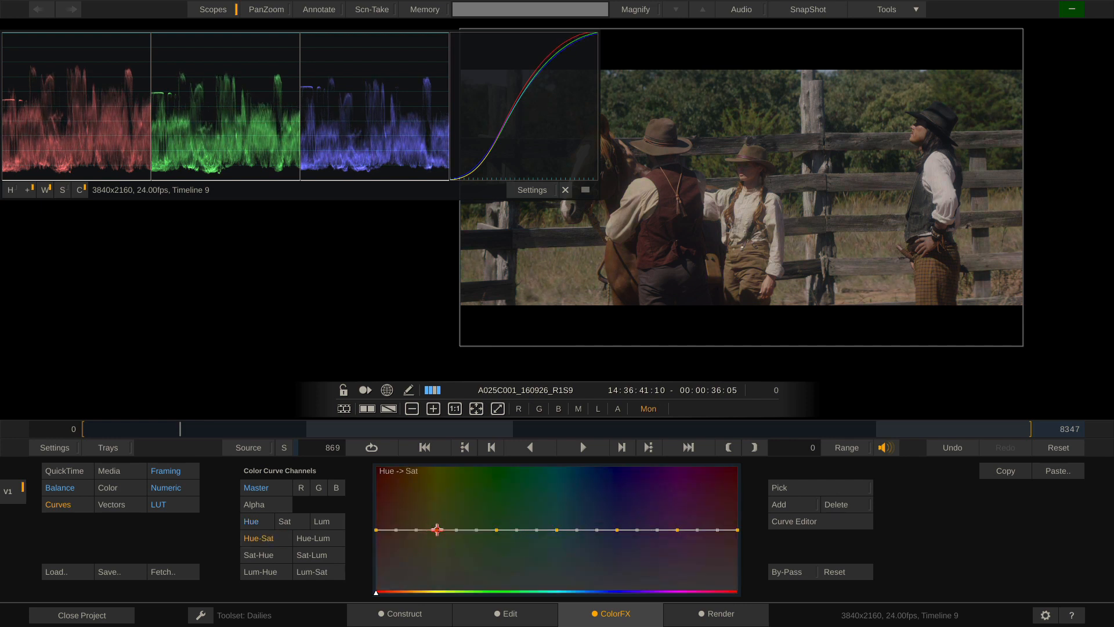
{"action": "mouse_move", "coordinate": [437, 530]}
{"action": "left_mouse_down"}
{"action": "mouse_move", "coordinate": [435, 571]}
{"action": "mouse_move", "coordinate": [436, 481]}
{"action": "mouse_move", "coordinate": [437, 577]}
{"action": "mouse_move", "coordinate": [435, 513]}
{"action": "mouse_move", "coordinate": [435, 529]}
{"action": "left_mouse_up"}
{"action": "mouse_move", "coordinate": [858, 246]}
{"action": "left_mouse_down"}
{"action": "mouse_move", "coordinate": [855, 313]}
{"action": "mouse_move", "coordinate": [852, 235]}
{"action": "mouse_move", "coordinate": [848, 313]}
{"action": "mouse_move", "coordinate": [844, 221]}
{"action": "mouse_move", "coordinate": [849, 285]}
{"action": "mouse_move", "coordinate": [847, 232]}
{"action": "mouse_move", "coordinate": [852, 244]}
{"action": "left_mouse_up"}
{"action": "left_click", "coordinate": [833, 573]}
Turn the grading LUT back on and raise Gamma Master to 1.354
{"action": "left_click", "coordinate": [122, 505]}
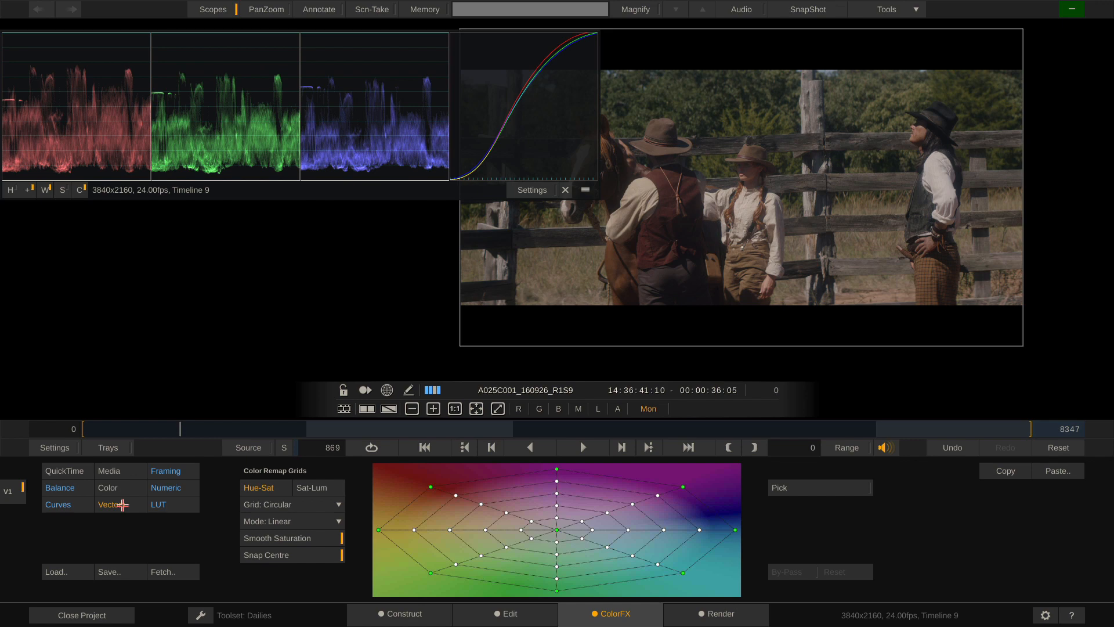
{"action": "left_click", "coordinate": [175, 507]}
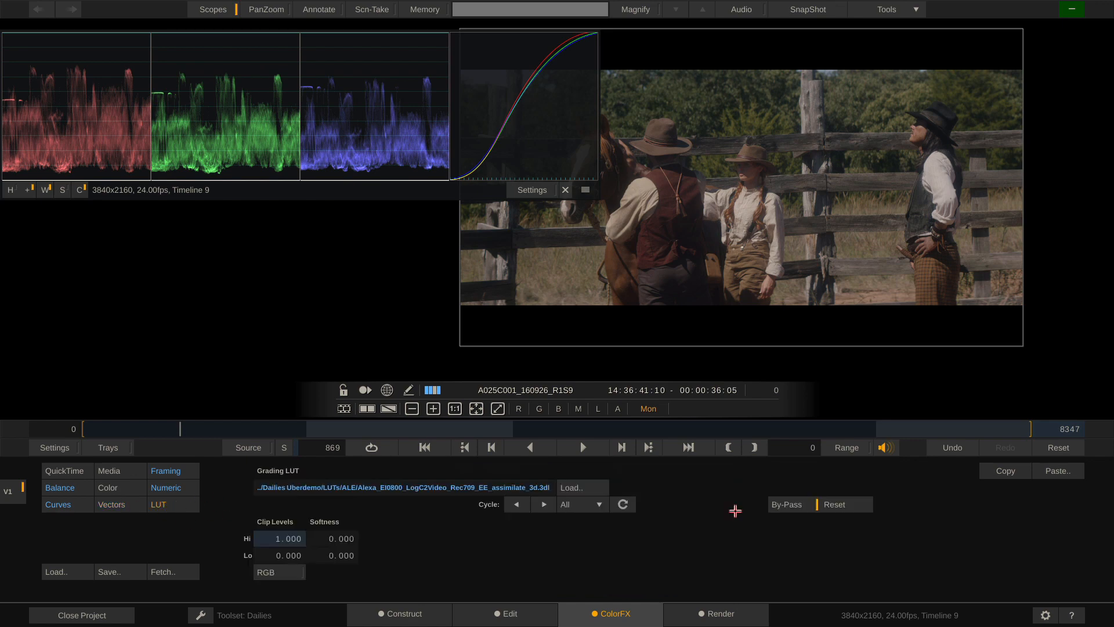
{"action": "left_click", "coordinate": [787, 507]}
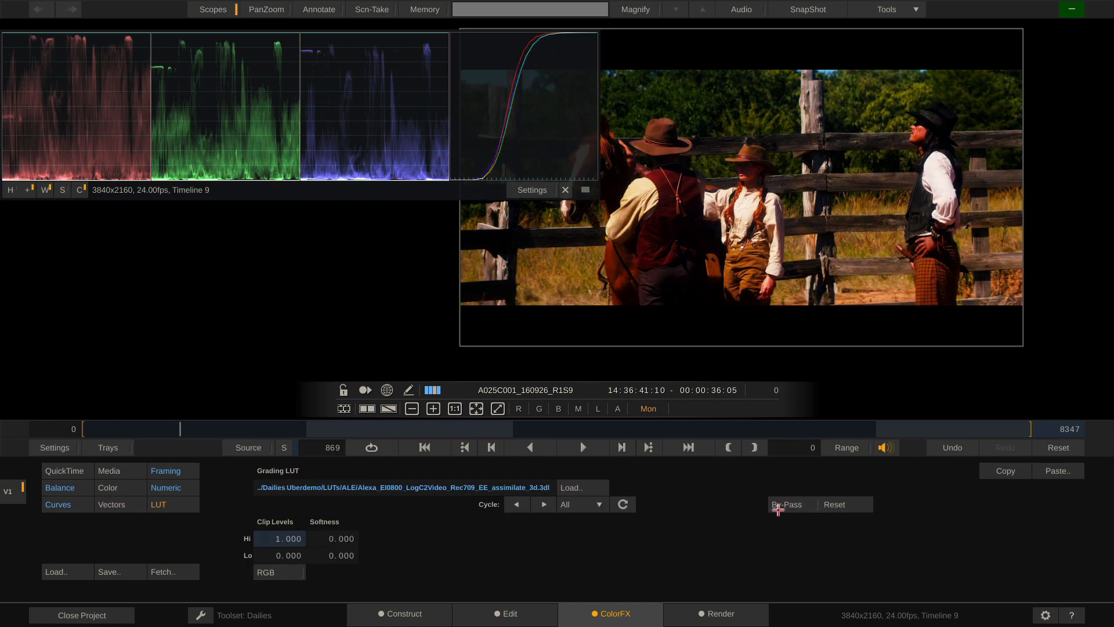
{"action": "left_click", "coordinate": [154, 485]}
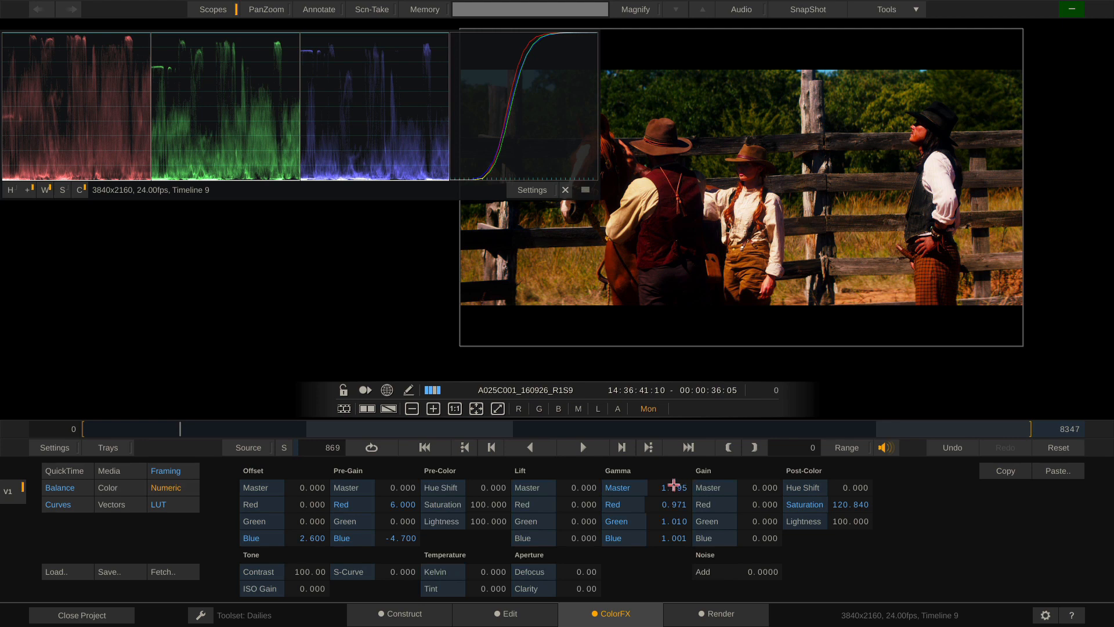
{"action": "left_click_drag", "start_coordinate": [673, 484], "coordinate": [659, 480]}
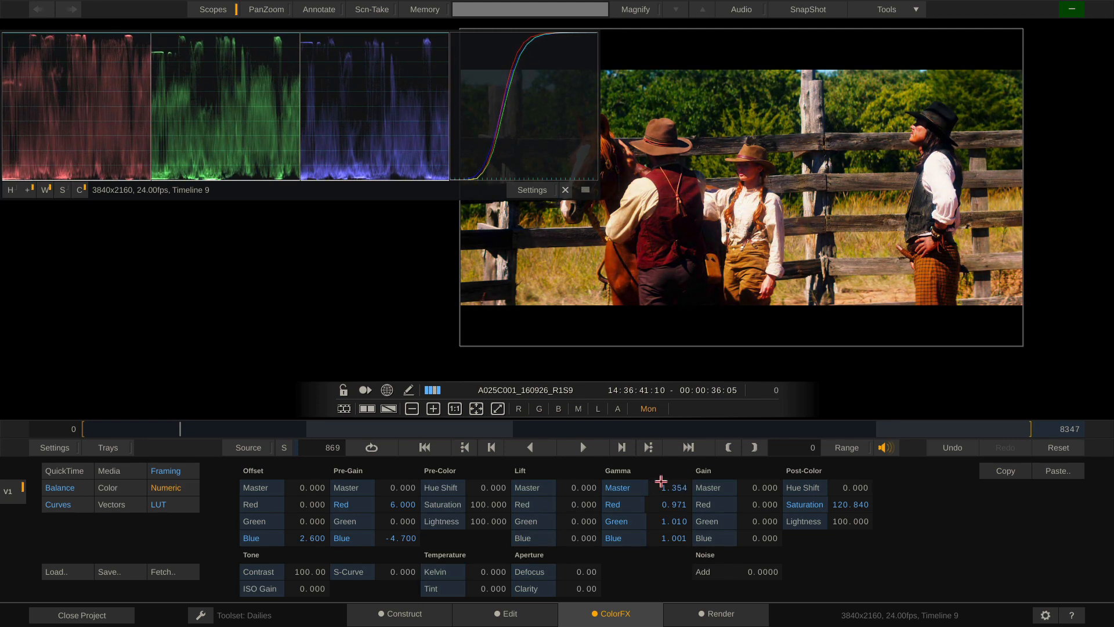
Reset the master curve to straight, set Gamma Master to 1.071, and show the colour remap grids
{"action": "left_click", "coordinate": [59, 504]}
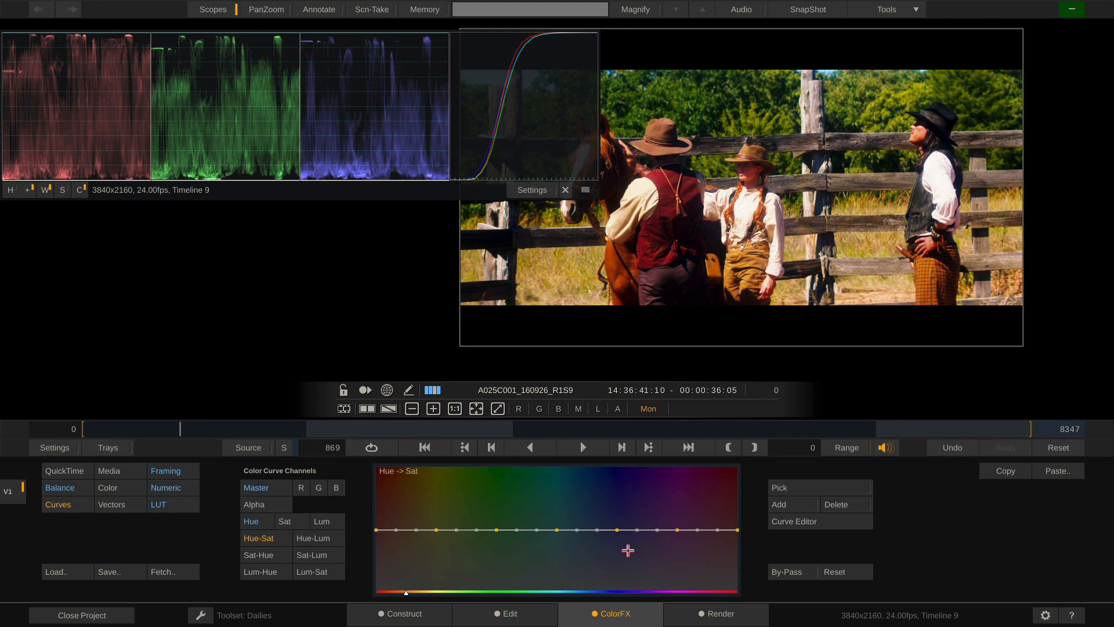
{"action": "left_click", "coordinate": [256, 488]}
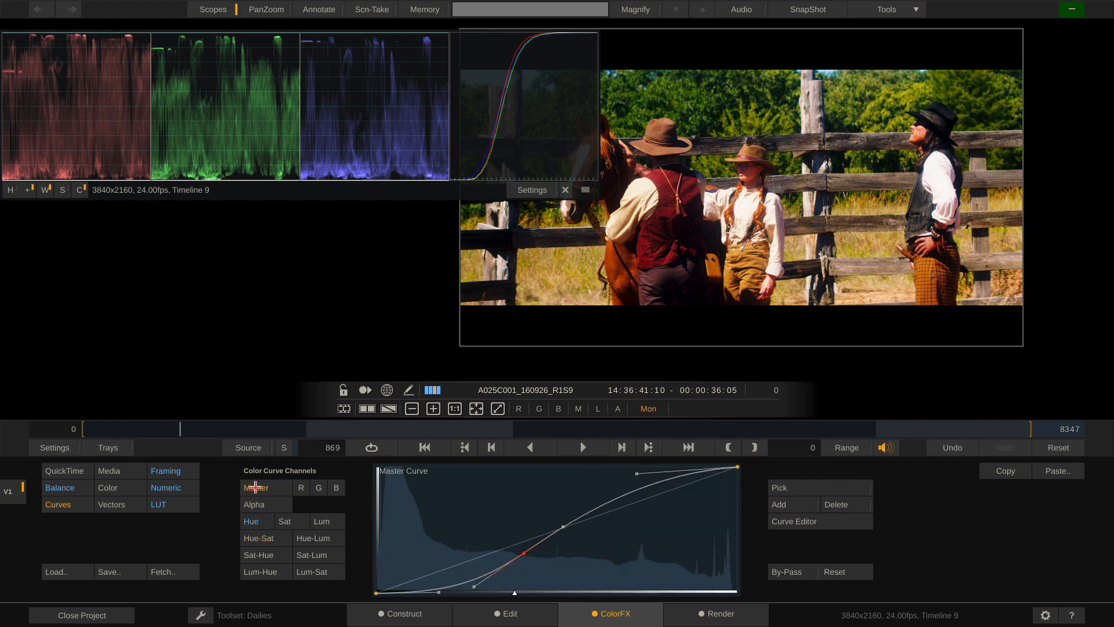
{"action": "left_click", "coordinate": [833, 572]}
{"action": "left_click", "coordinate": [272, 522]}
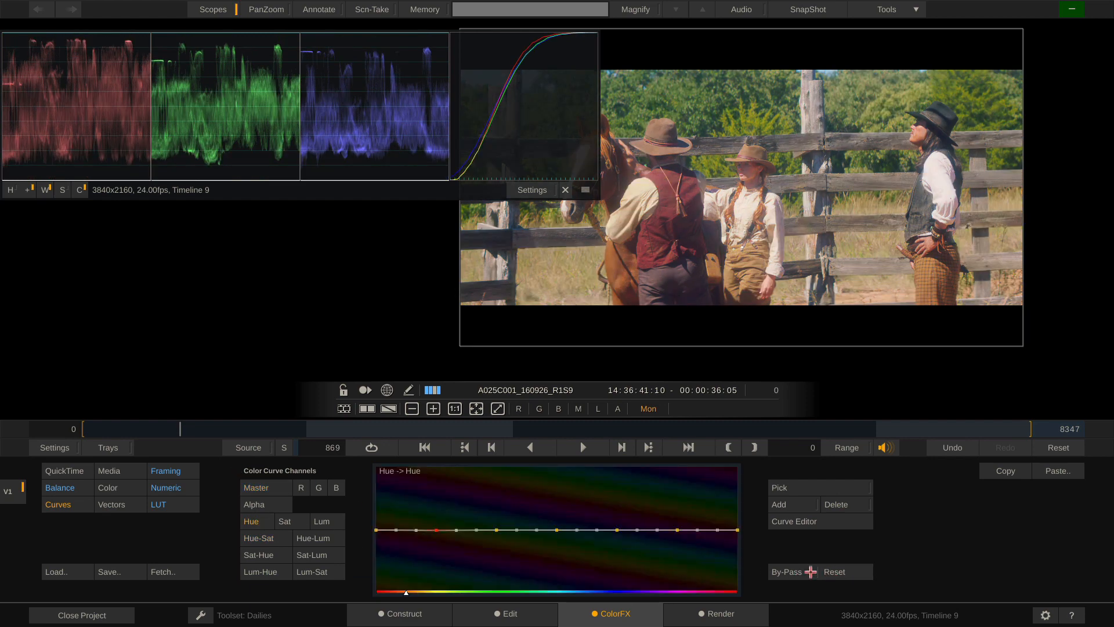
{"action": "left_click", "coordinate": [167, 488]}
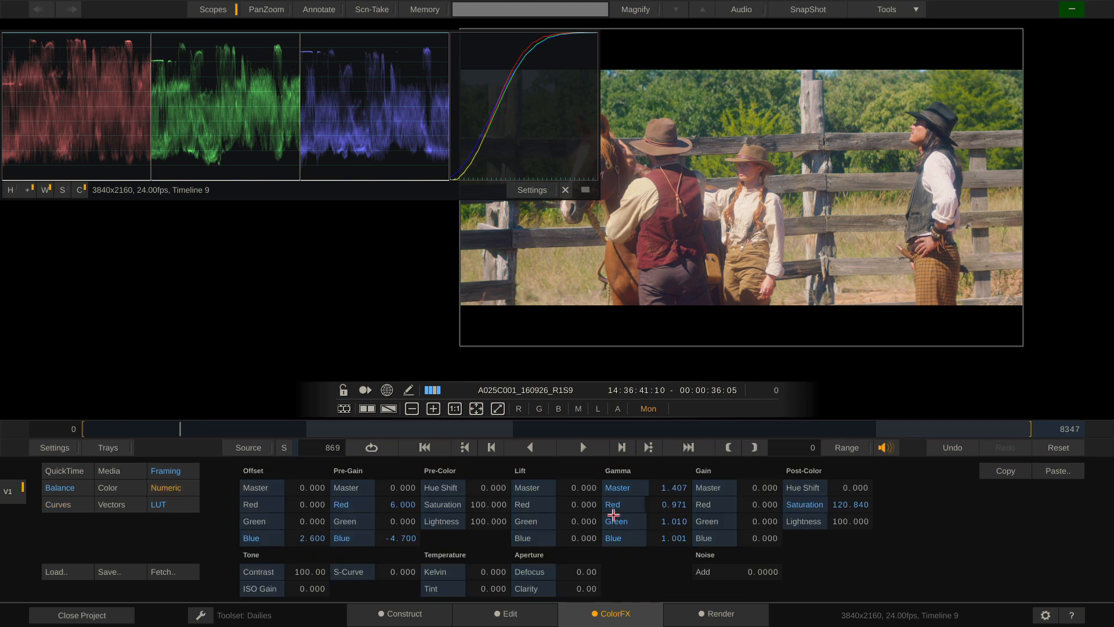
{"action": "mouse_move", "coordinate": [673, 487]}
{"action": "left_mouse_down"}
{"action": "mouse_move", "coordinate": [654, 486]}
{"action": "mouse_move", "coordinate": [667, 493]}
{"action": "left_mouse_up"}
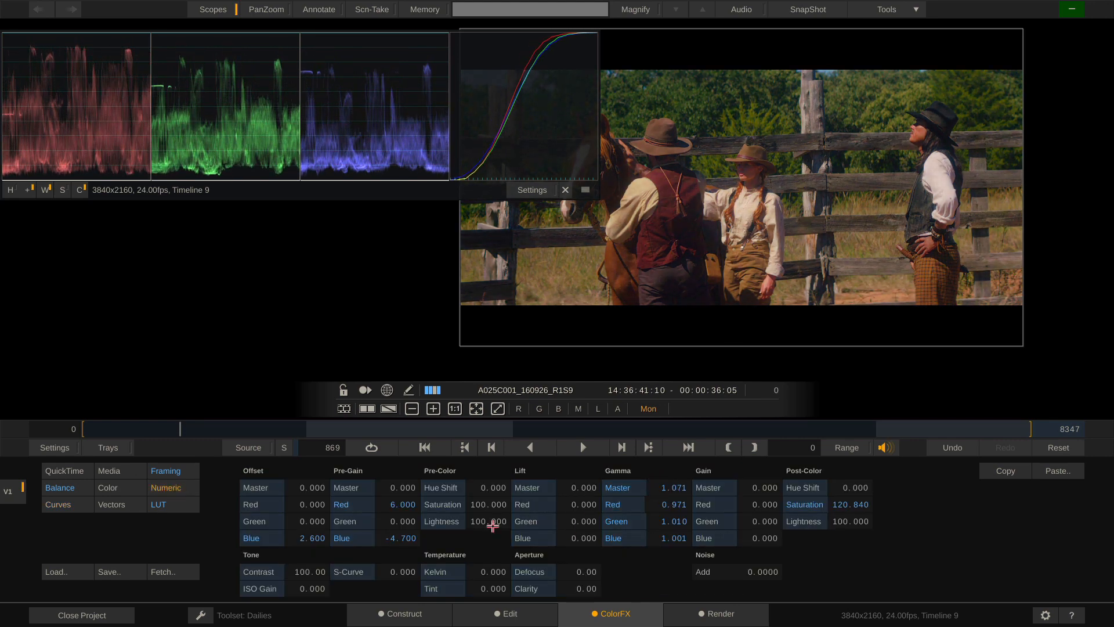
{"action": "left_click", "coordinate": [122, 505]}
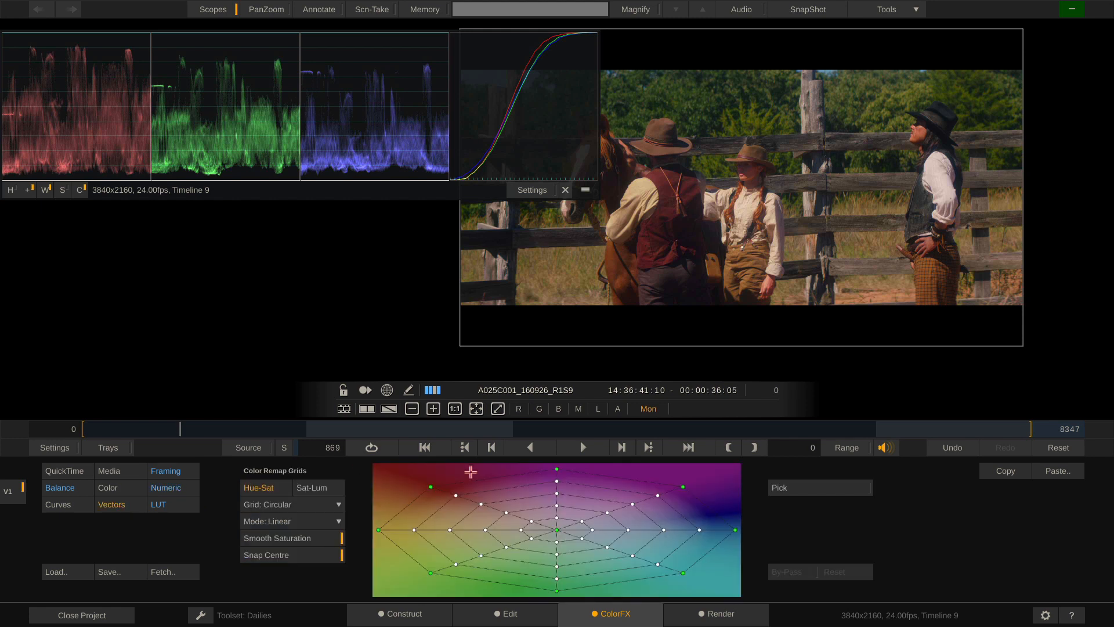
Close the curves scope, set the Hue-Sat grid Mode to Log2, select two points, then show Sat-Lum
{"action": "left_click", "coordinate": [80, 190]}
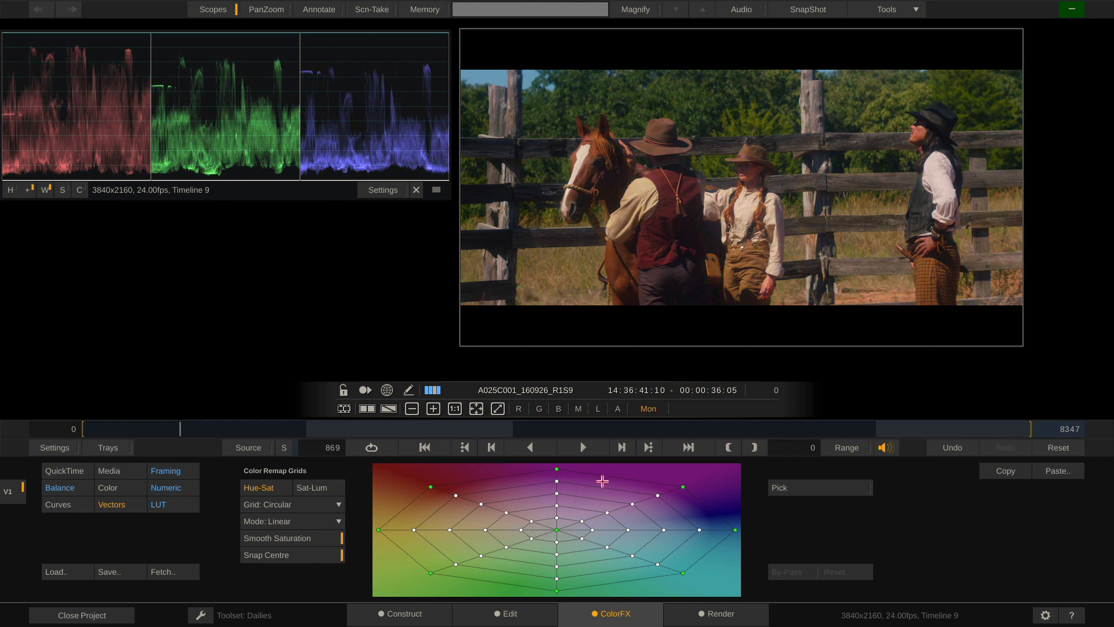
{"action": "left_click", "coordinate": [315, 521]}
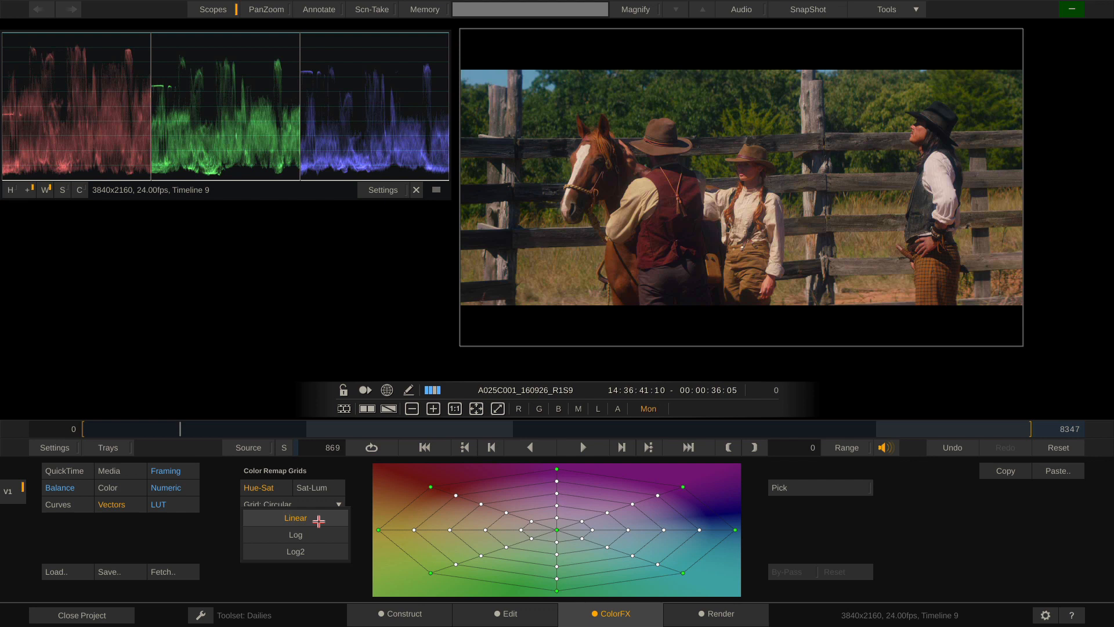
{"action": "left_click", "coordinate": [320, 552]}
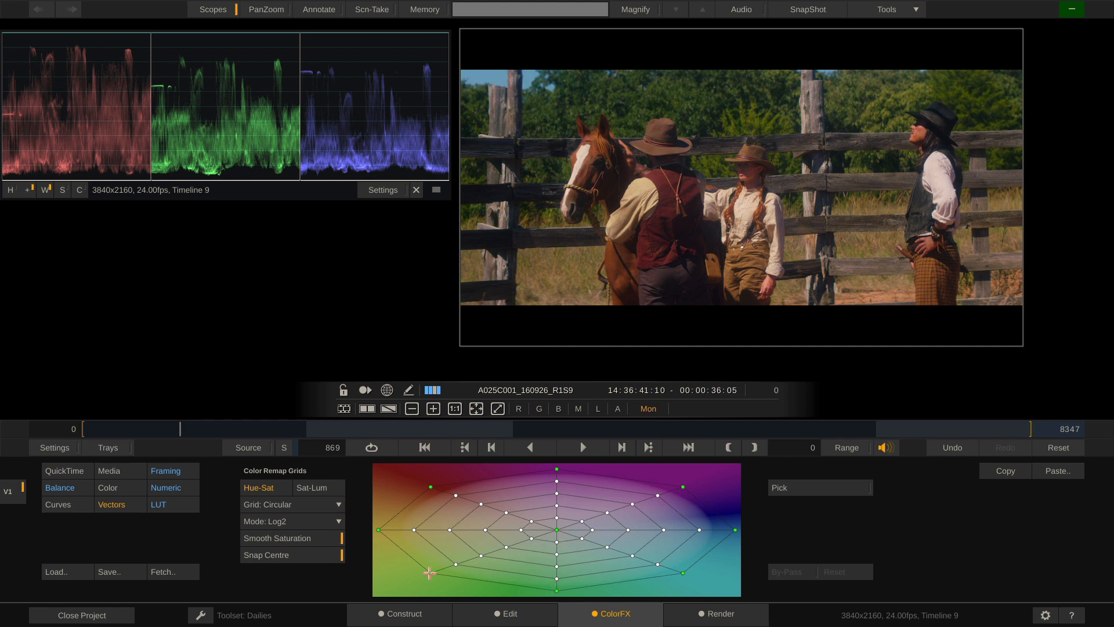
{"action": "left_click_drag", "start_coordinate": [375, 464], "coordinate": [395, 579]}
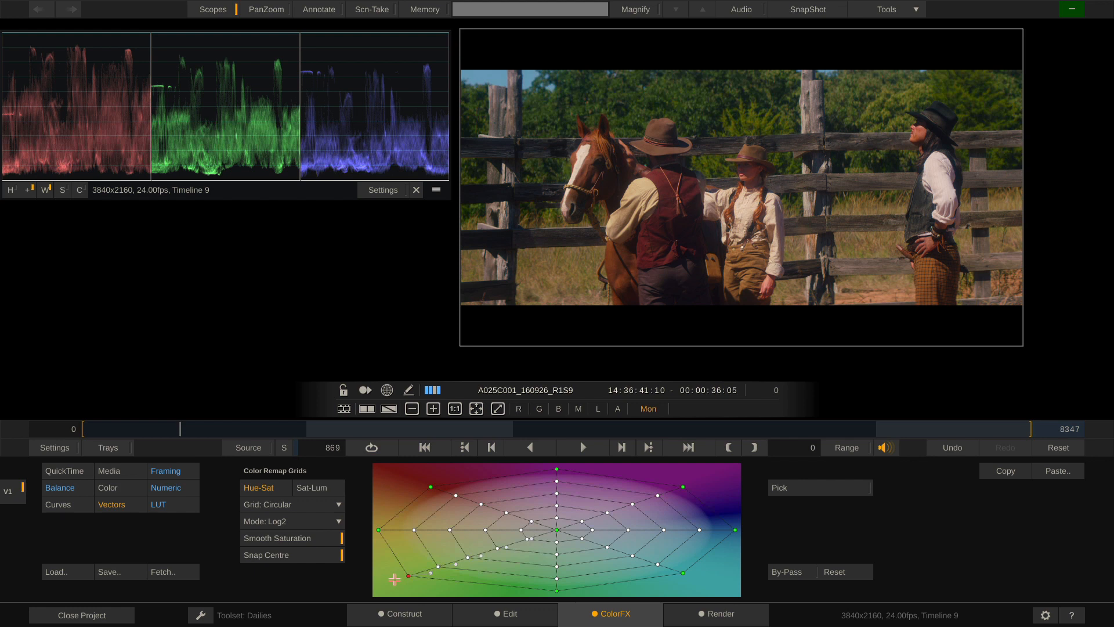
{"action": "left_click", "coordinate": [317, 485]}
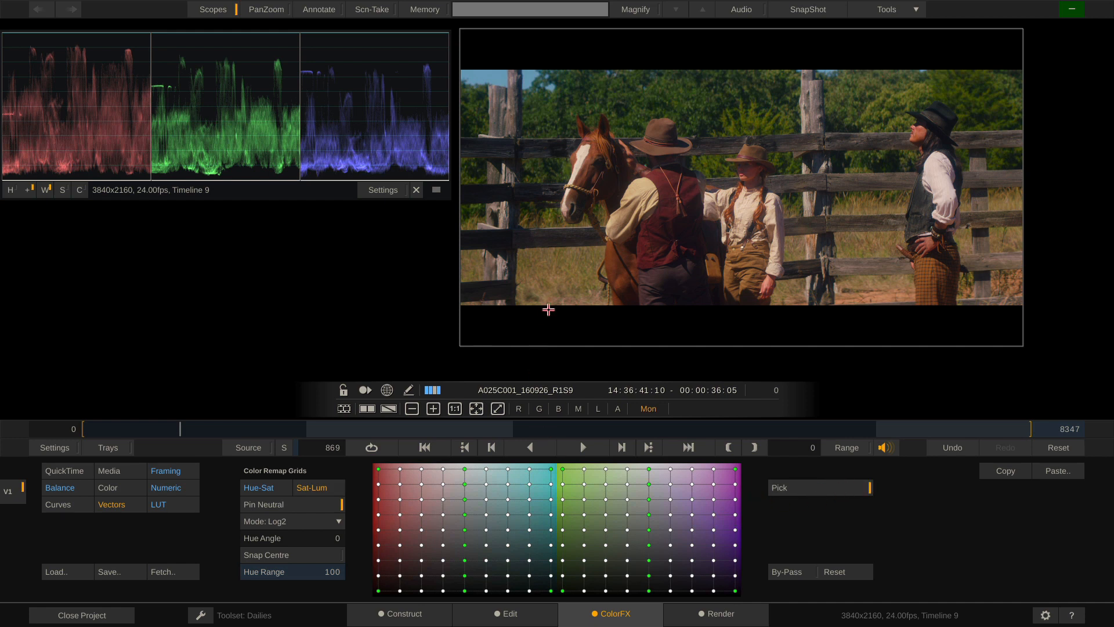
Pick a colour from the image, shift its Hue Angle to 37, reset the grid, and show LUT settings
{"action": "left_click", "coordinate": [571, 264]}
{"action": "mouse_move", "coordinate": [570, 264]}
{"action": "left_mouse_down"}
{"action": "mouse_move", "coordinate": [565, 311]}
{"action": "mouse_move", "coordinate": [561, 268]}
{"action": "mouse_move", "coordinate": [561, 292]}
{"action": "mouse_move", "coordinate": [654, 288]}
{"action": "mouse_move", "coordinate": [560, 279]}
{"action": "left_mouse_up"}
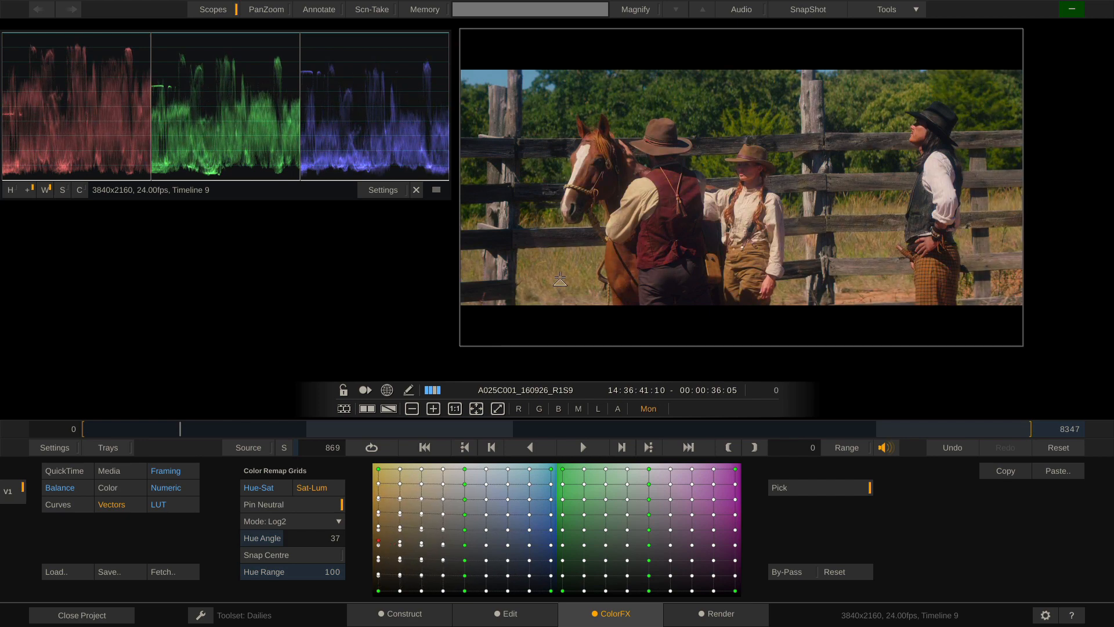
{"action": "left_click", "coordinate": [835, 571]}
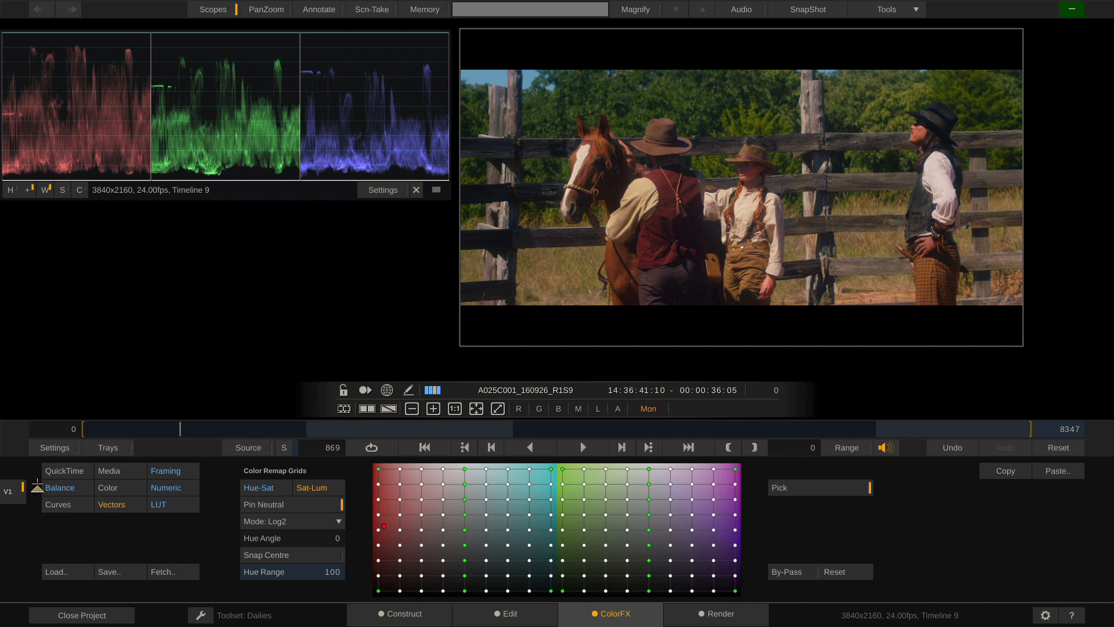
{"action": "left_click", "coordinate": [811, 493]}
{"action": "left_click", "coordinate": [169, 506]}
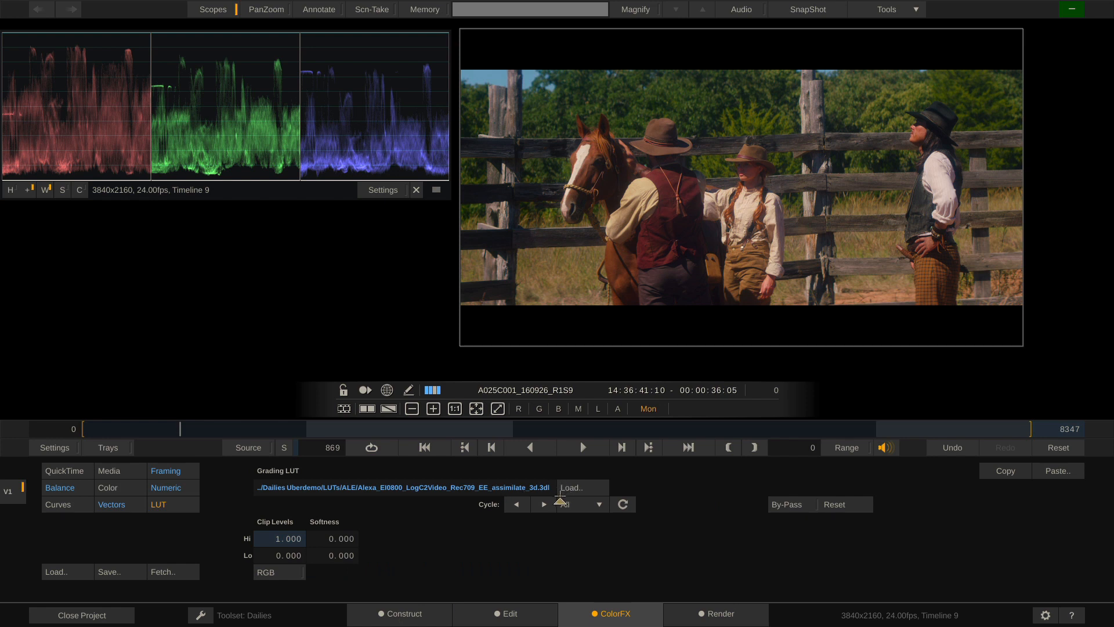
Load ASCEND - 70s.cube from the LUT Cycler folder as the clip's grading LUT
{"action": "left_click", "coordinate": [593, 486]}
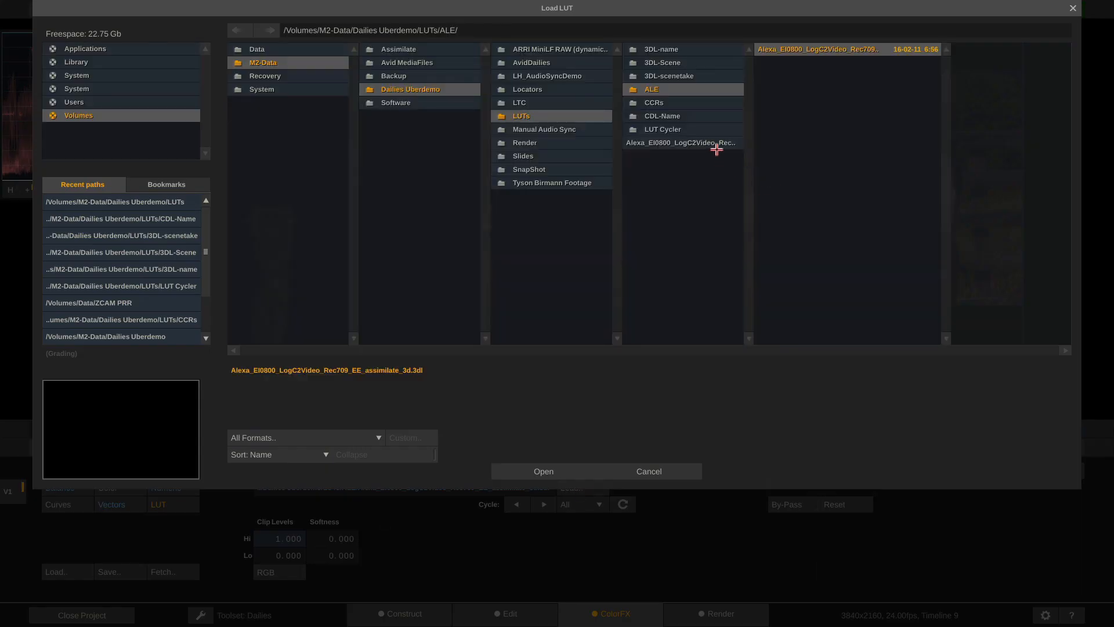
{"action": "left_click", "coordinate": [698, 125]}
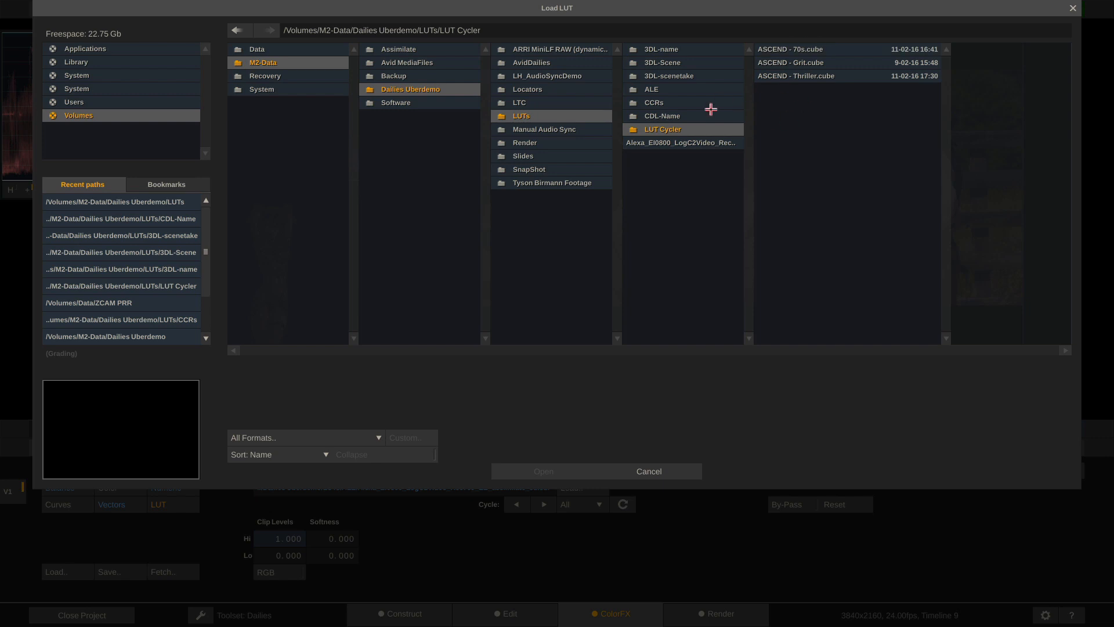
{"action": "left_click", "coordinate": [820, 51]}
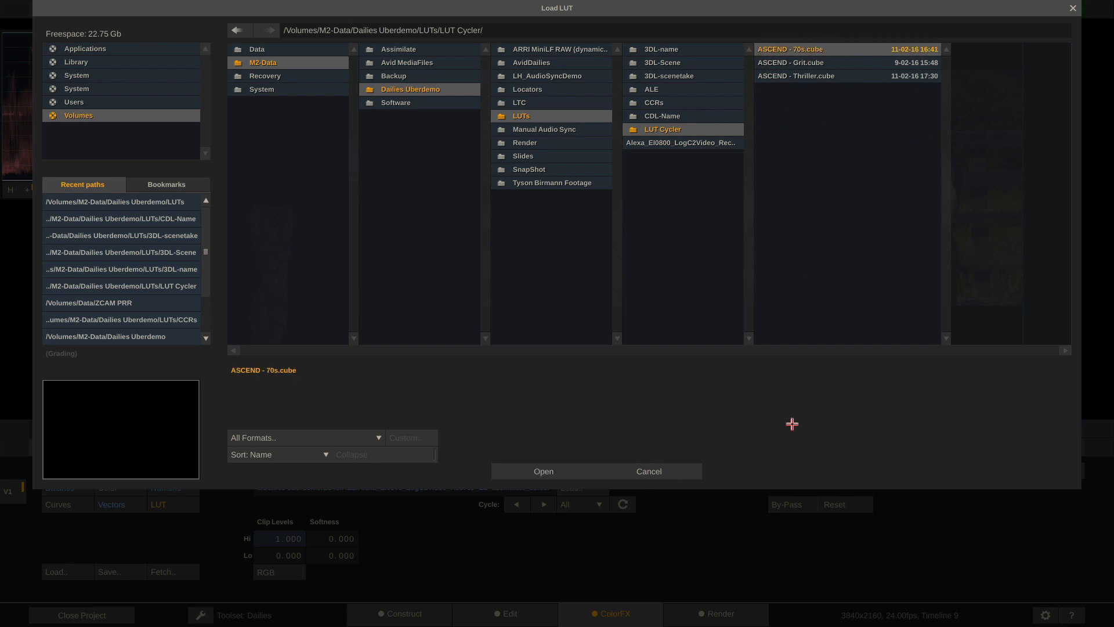
{"action": "left_click", "coordinate": [537, 473]}
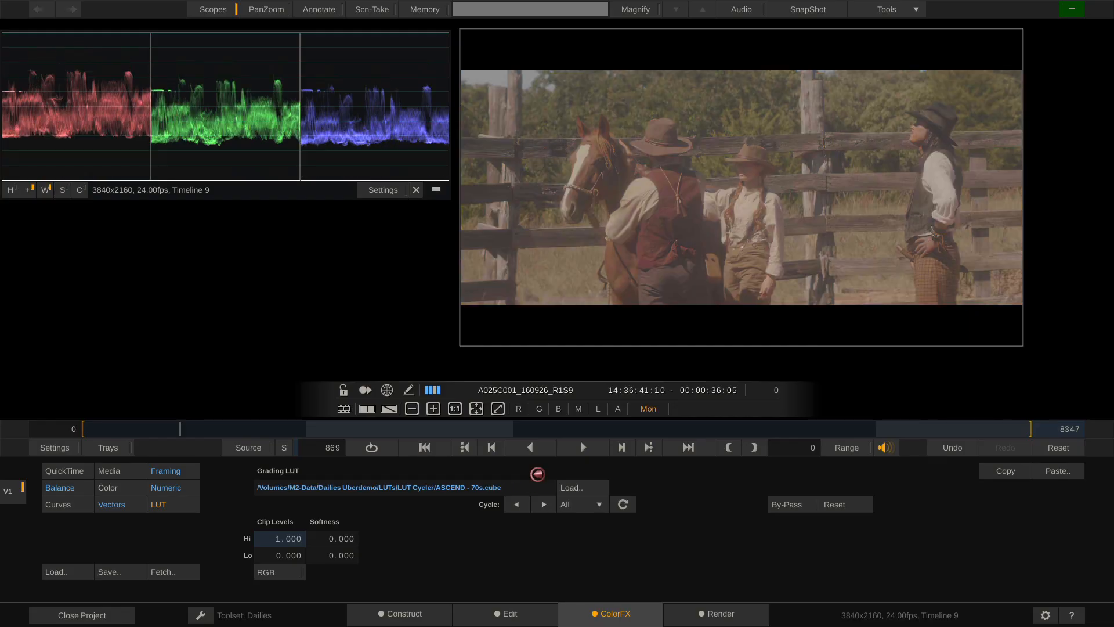
Add S-Curve contrast and cycle through the ASCEND - Grit and ASCEND - Thriller LUTs
{"action": "left_click", "coordinate": [165, 491]}
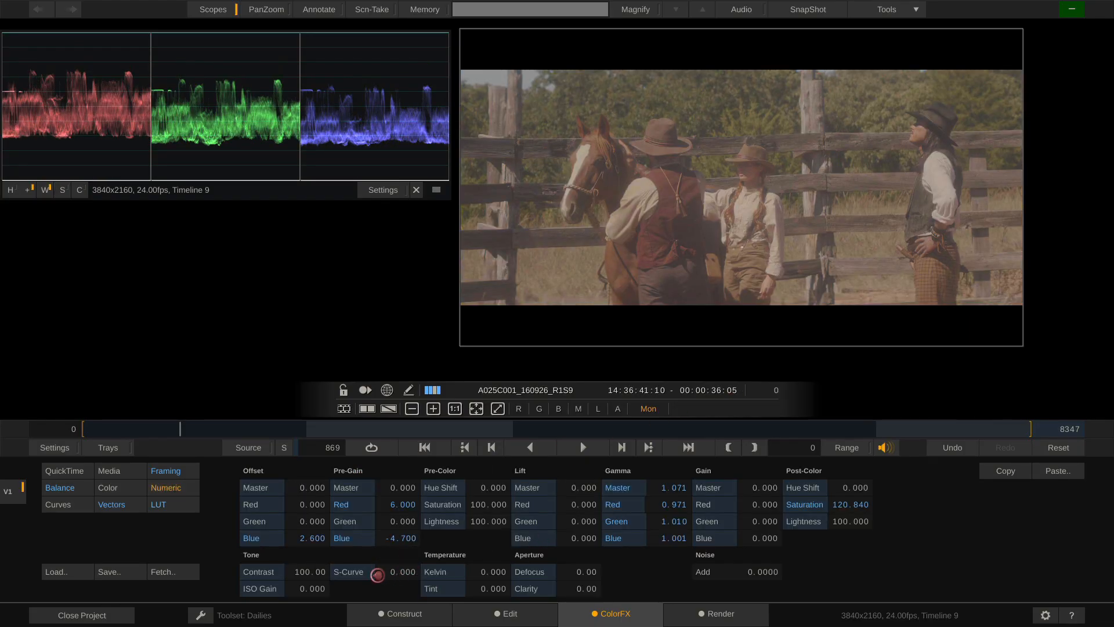
{"action": "left_click_drag", "start_coordinate": [377, 575], "coordinate": [427, 518]}
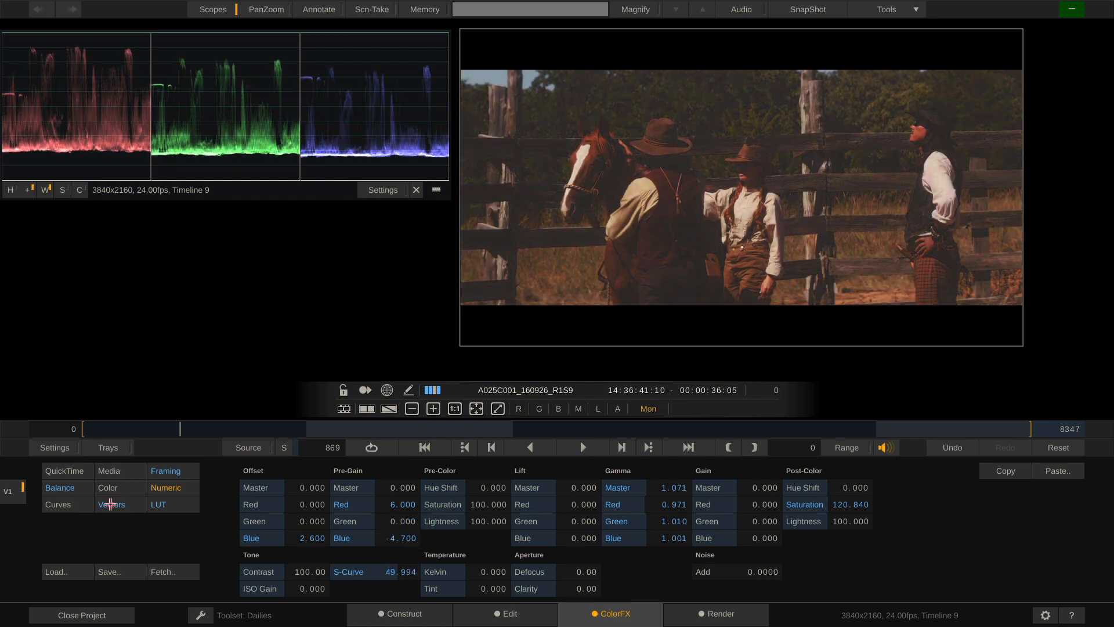
{"action": "left_click", "coordinate": [175, 508]}
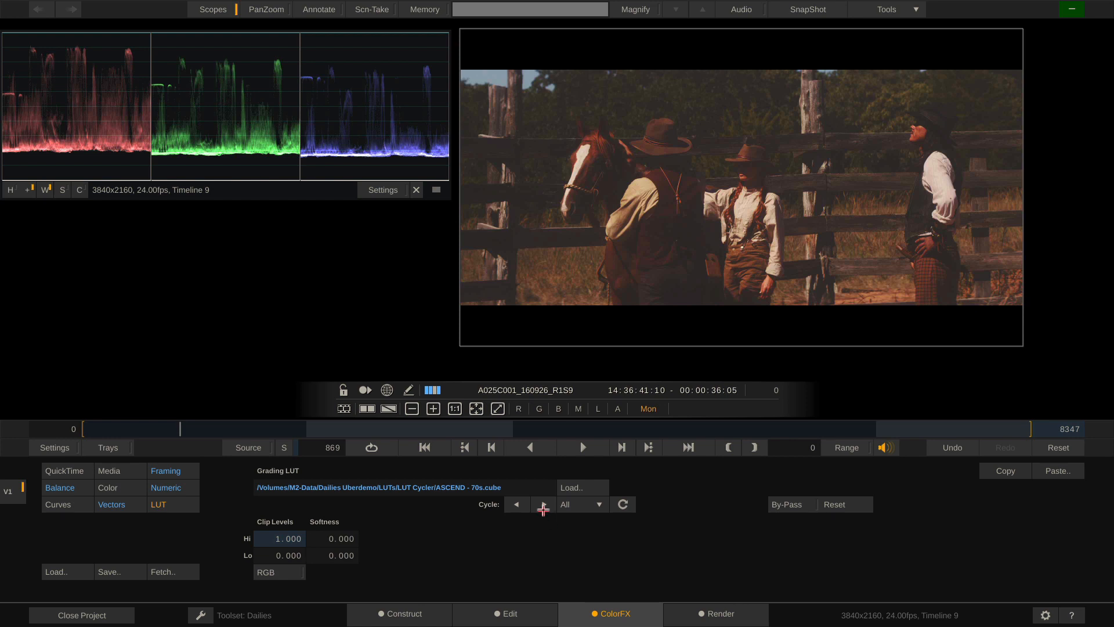
{"action": "left_click", "coordinate": [543, 505]}
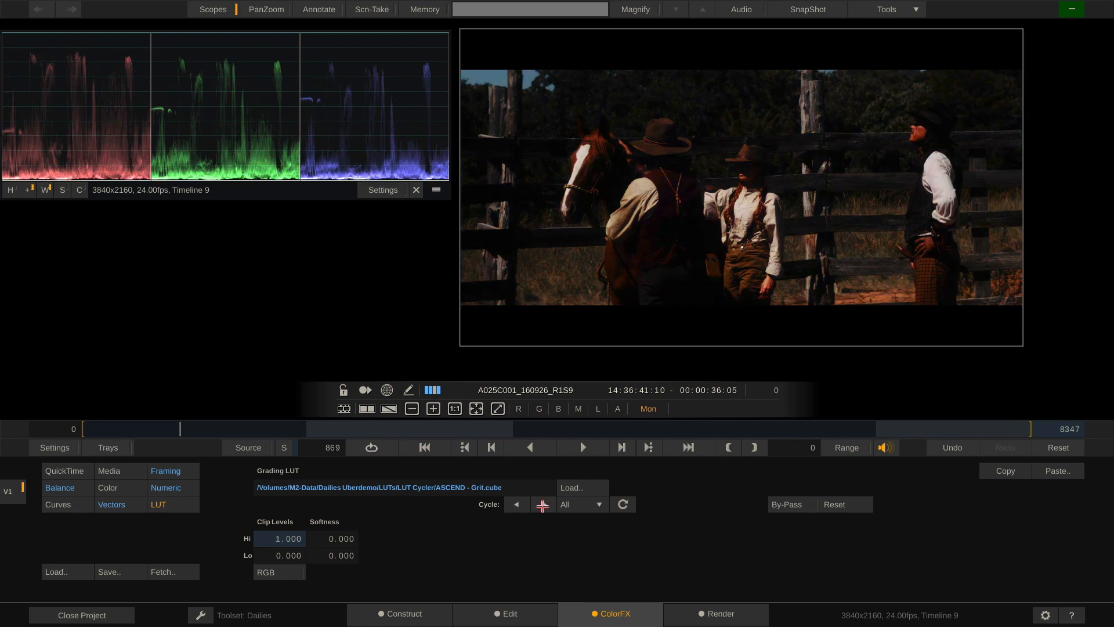
{"action": "left_click", "coordinate": [543, 505]}
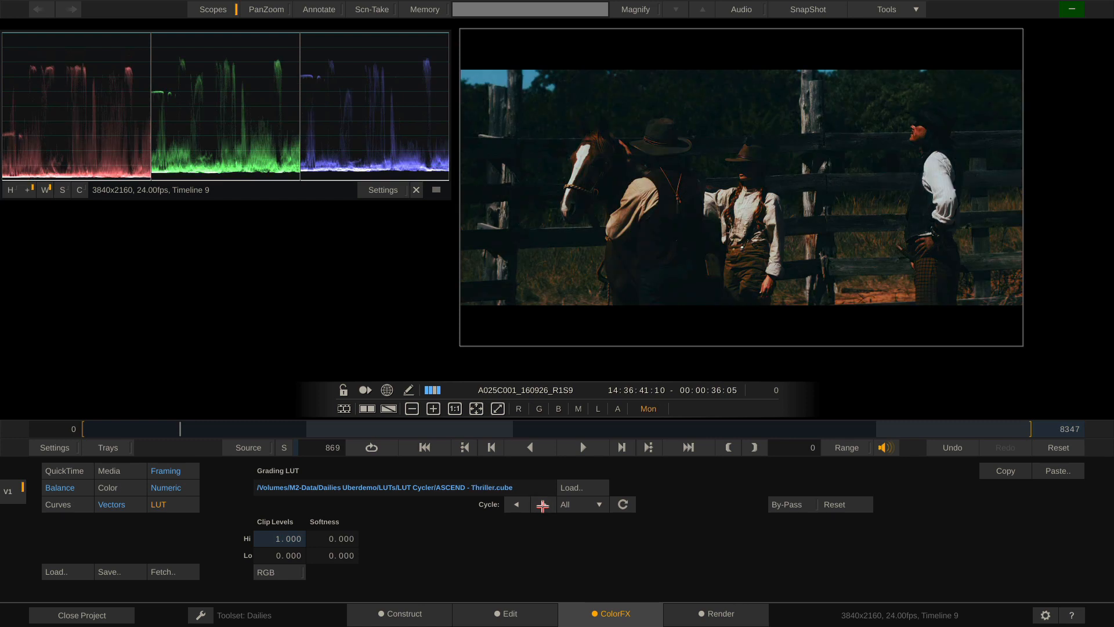
Remove the S-Curve contrast, cycle the LUTs again, and settle on ASCEND - 70s from the Cycle list
{"action": "left_click", "coordinate": [160, 488]}
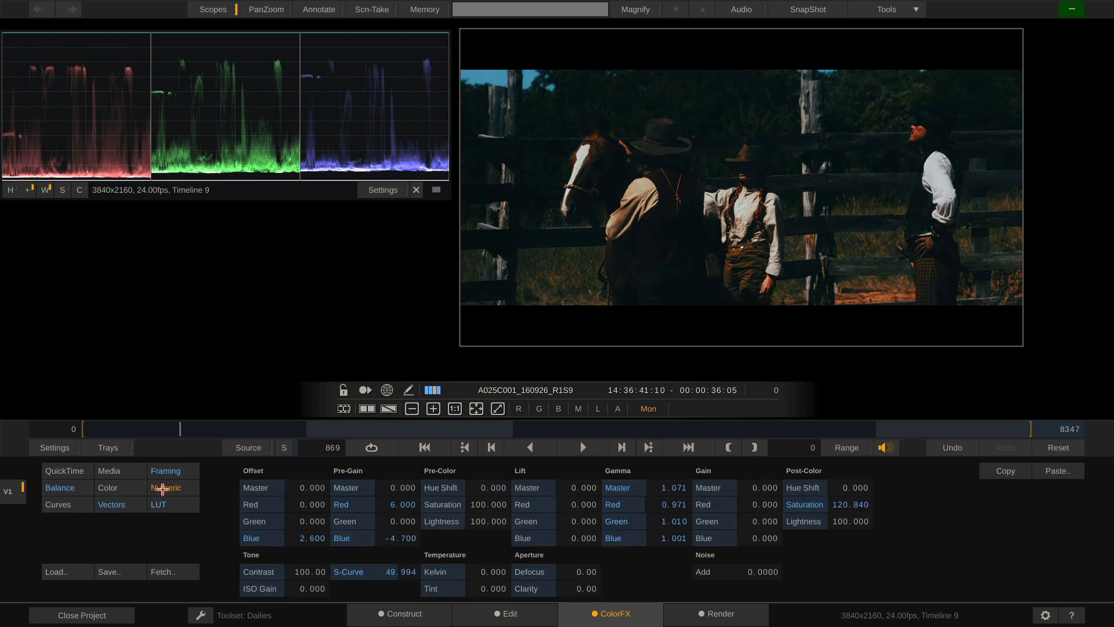
{"action": "left_click_drag", "start_coordinate": [398, 545], "coordinate": [381, 562]}
{"action": "left_click", "coordinate": [157, 505]}
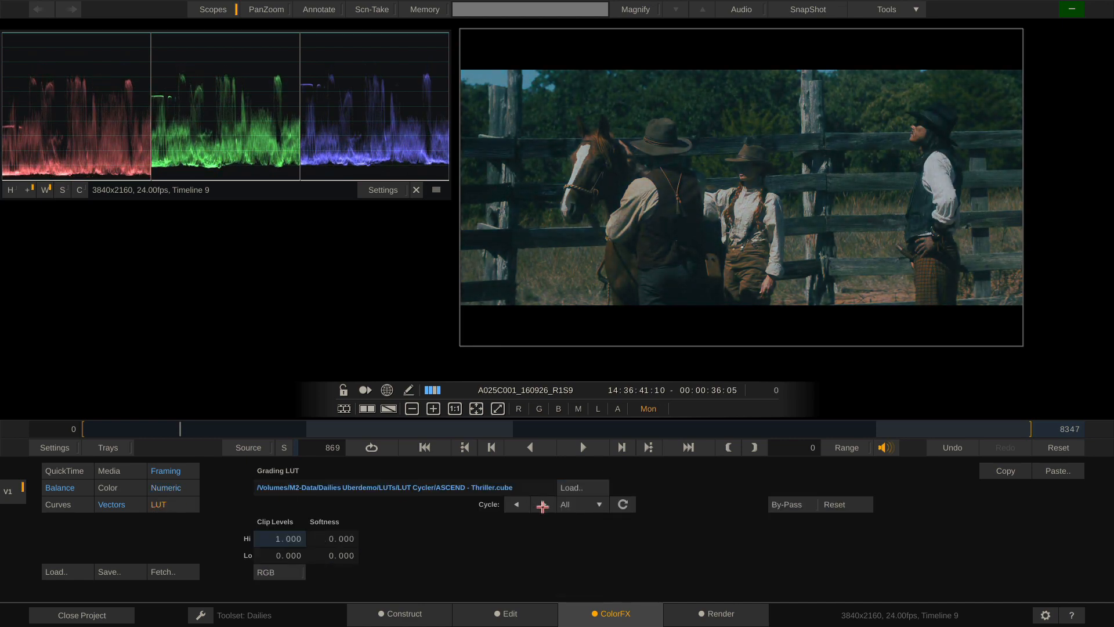
{"action": "left_click", "coordinate": [543, 505]}
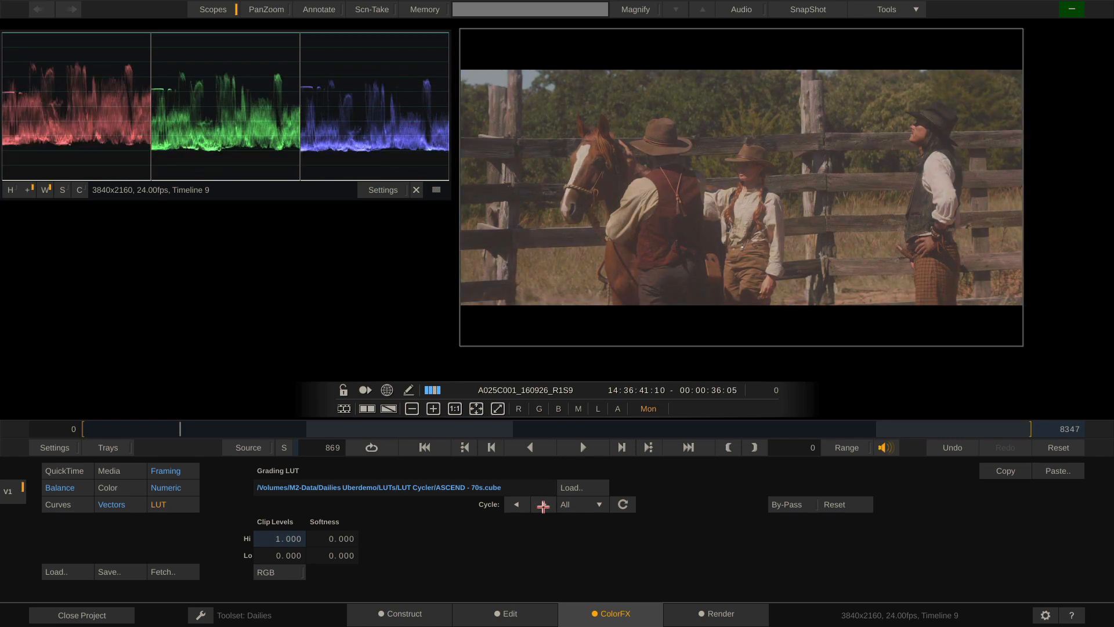
{"action": "left_click", "coordinate": [543, 505]}
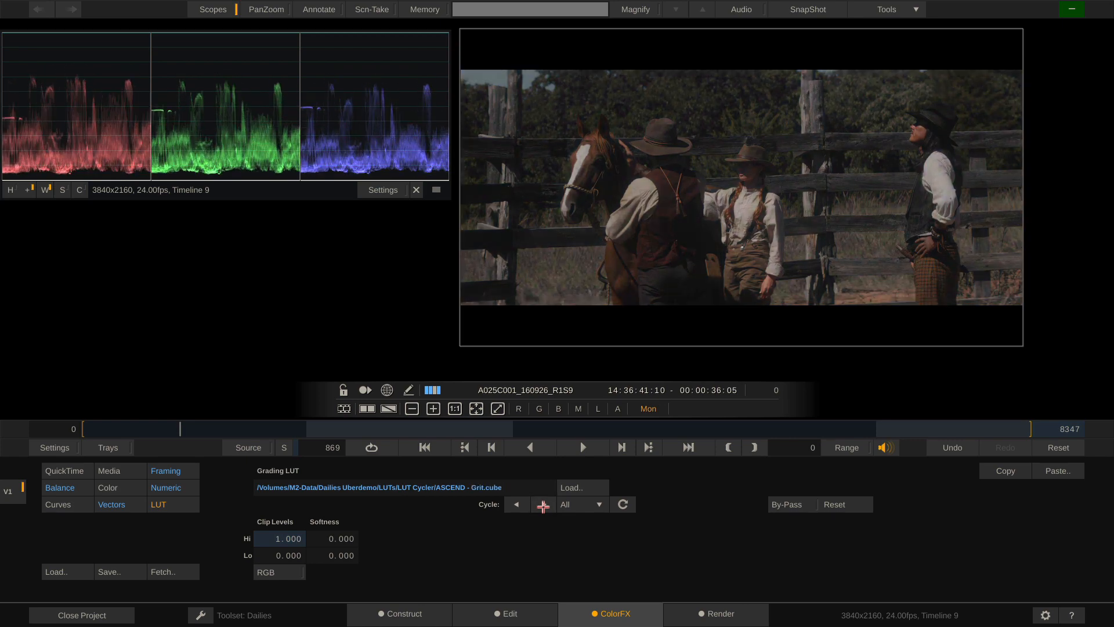
{"action": "left_click", "coordinate": [596, 504]}
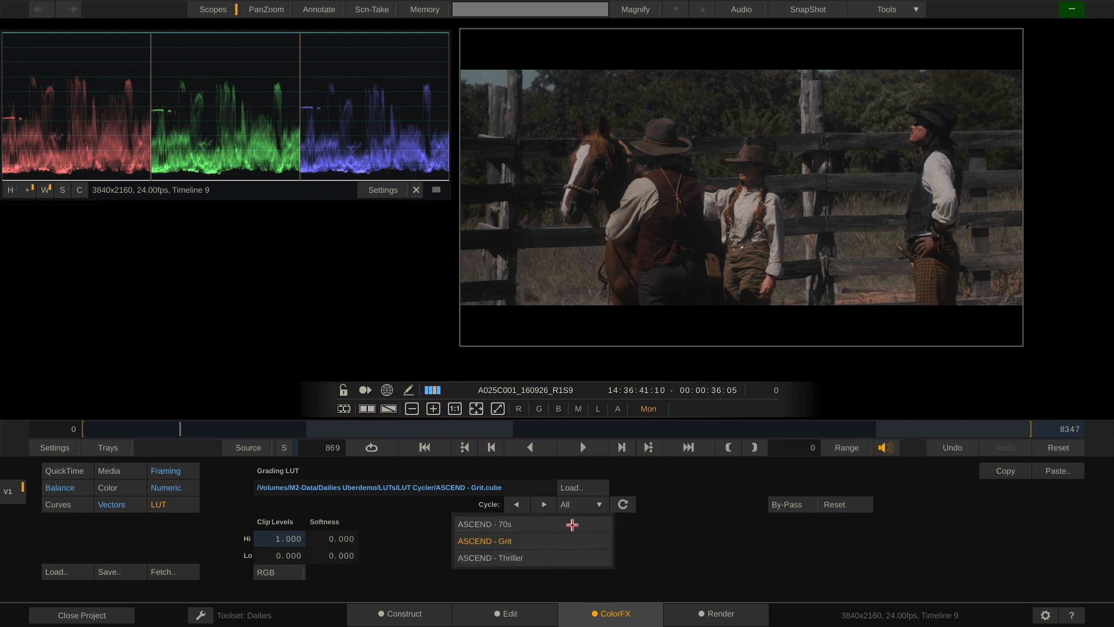
{"action": "left_click", "coordinate": [572, 525]}
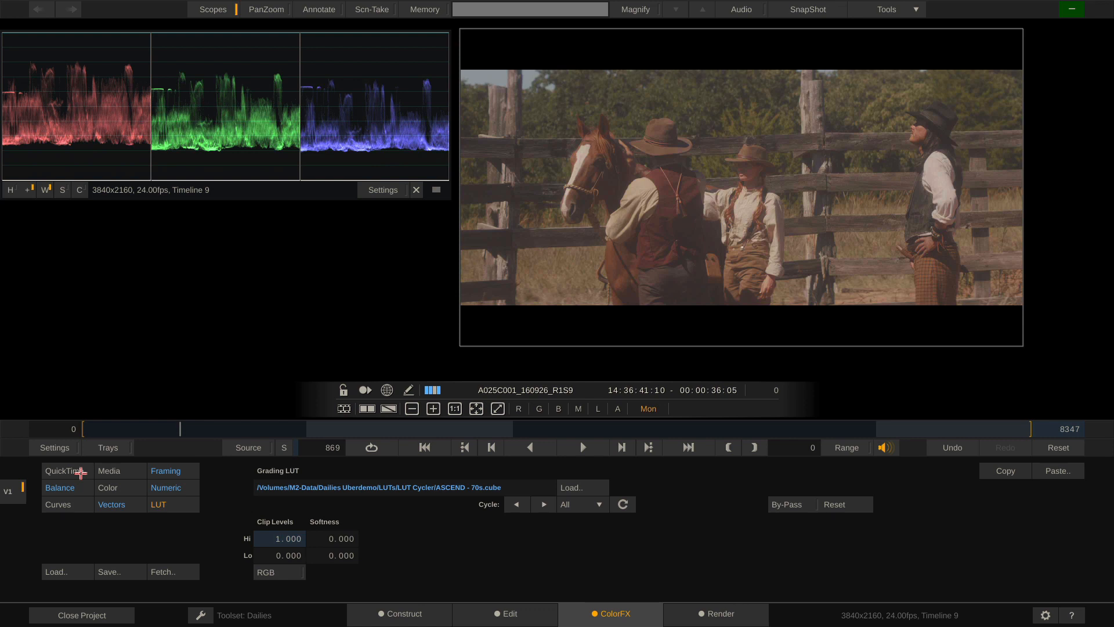
Keep the QuickTime decoder's source range set to Video
{"action": "left_click", "coordinate": [81, 473]}
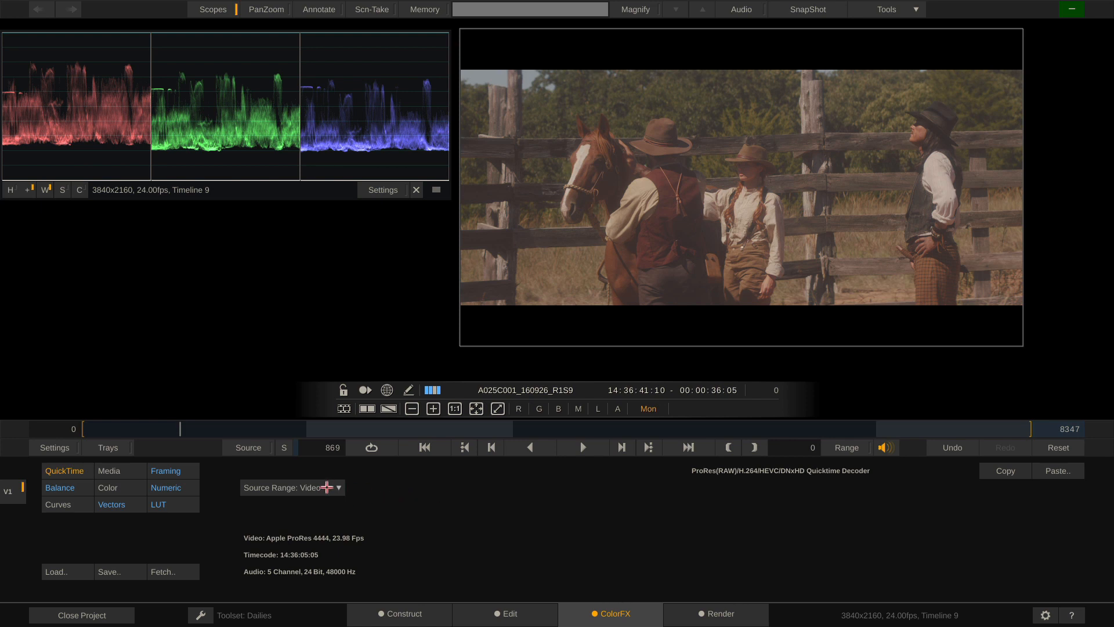
{"action": "left_click", "coordinate": [327, 487]}
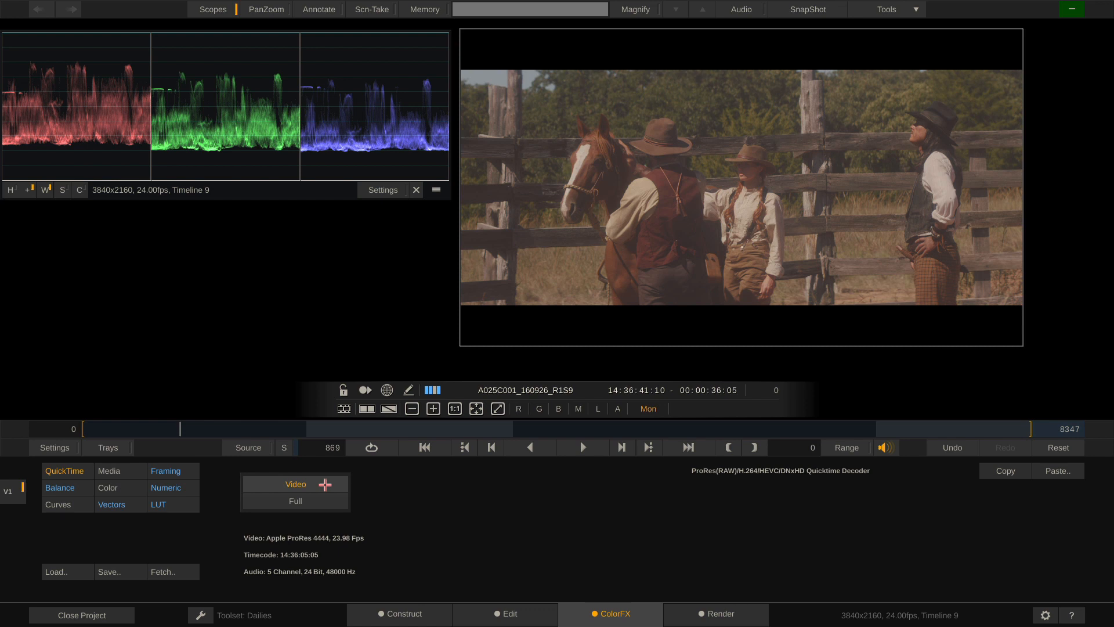
{"action": "left_click", "coordinate": [332, 485]}
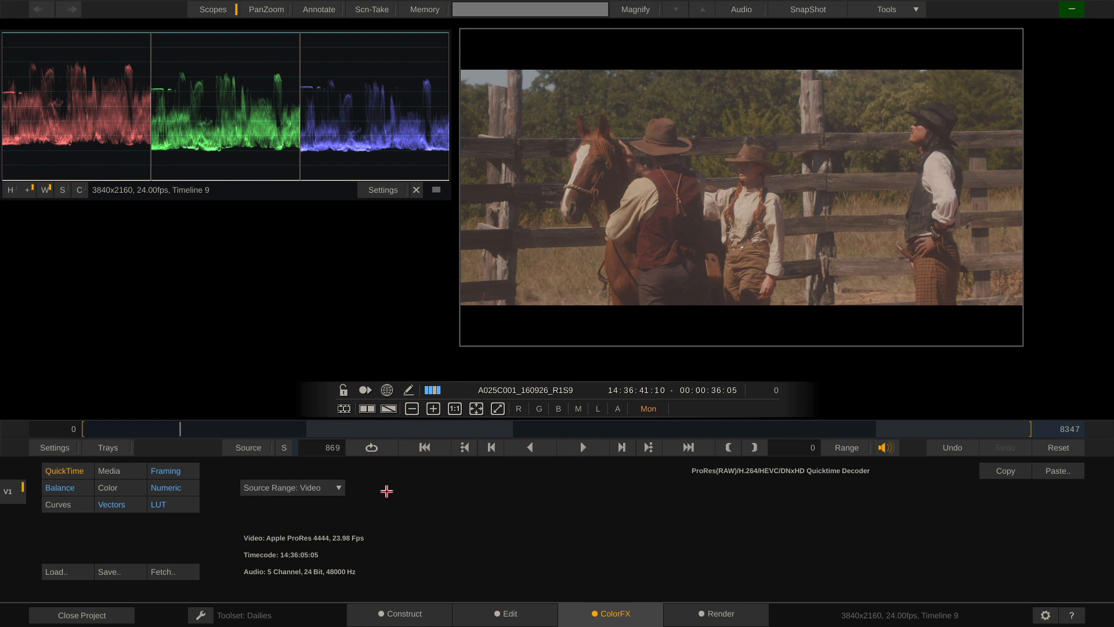
Check the LUT settings, then return to the construct view showing Timeline 9's four clips
{"action": "left_click", "coordinate": [158, 503]}
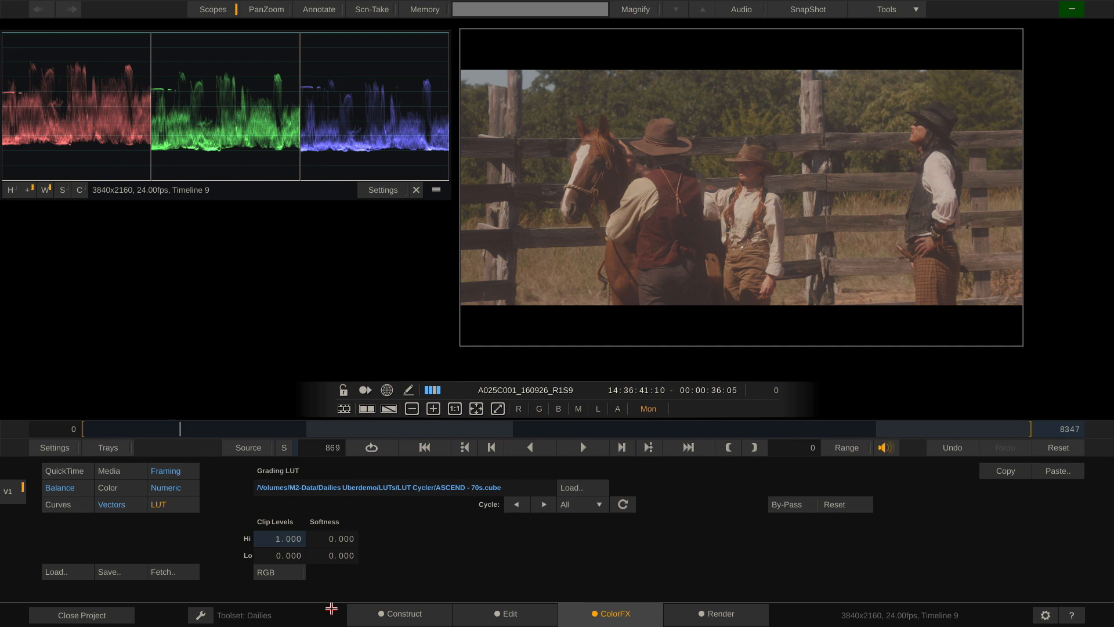
{"action": "left_click", "coordinate": [73, 471]}
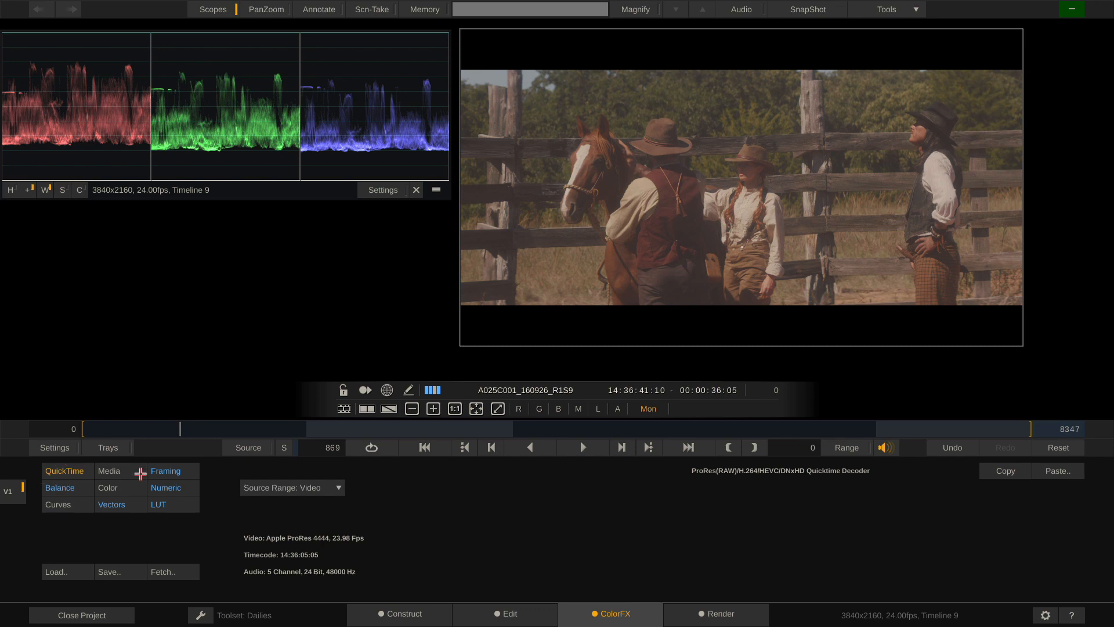
{"action": "left_click", "coordinate": [404, 615]}
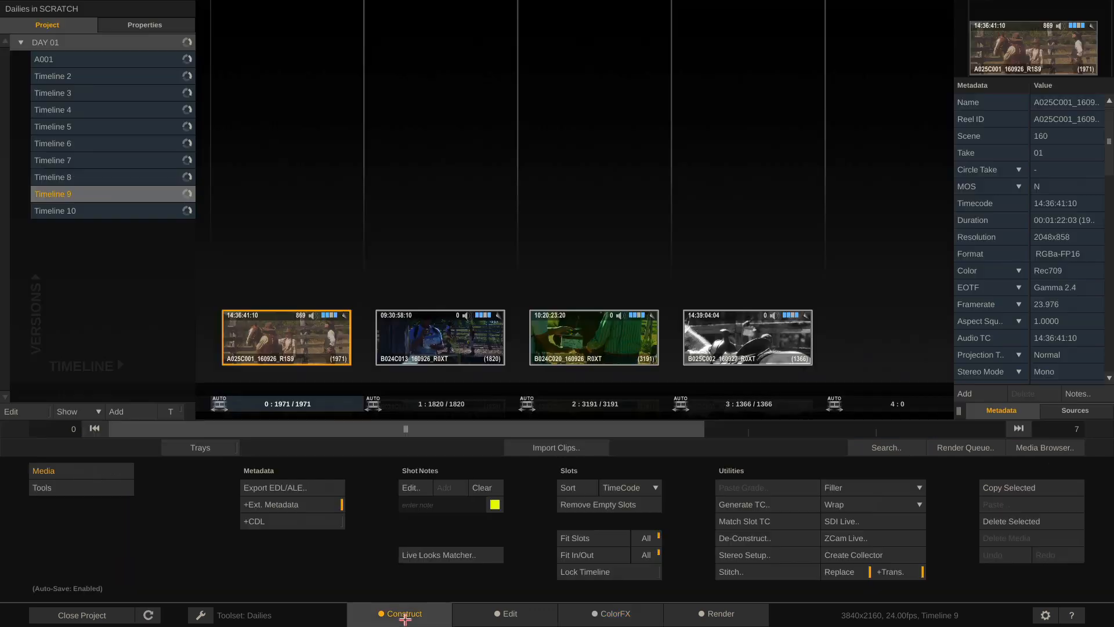
Open Timeline 2 and briefly view its flower clip on the grading page
{"action": "left_click", "coordinate": [125, 79]}
{"action": "double_click", "coordinate": [295, 335]}
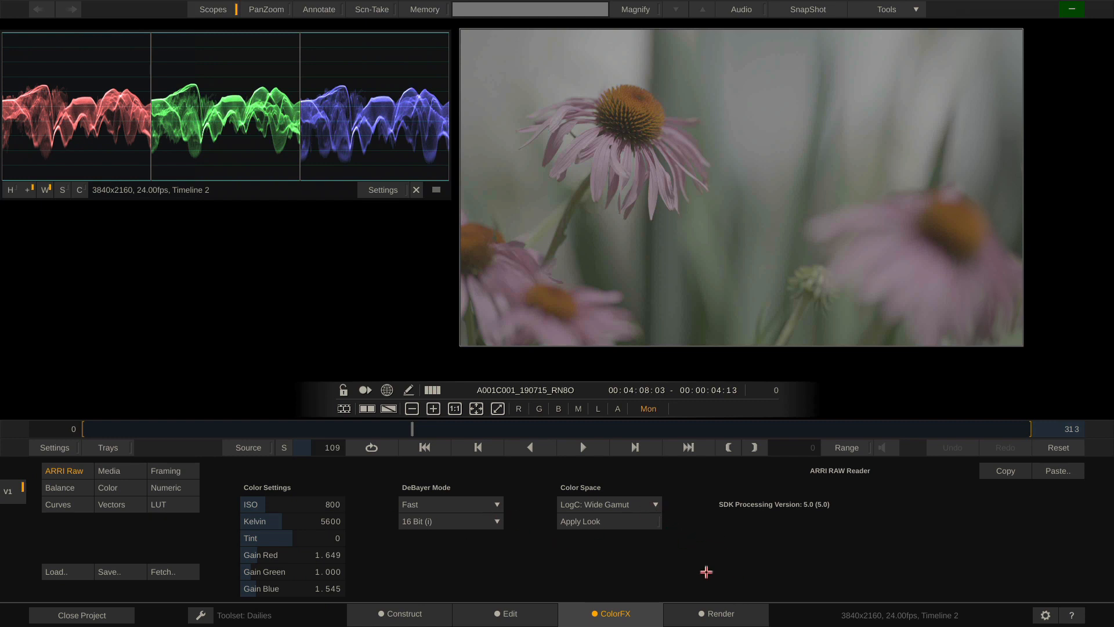
{"action": "left_click", "coordinate": [397, 616]}
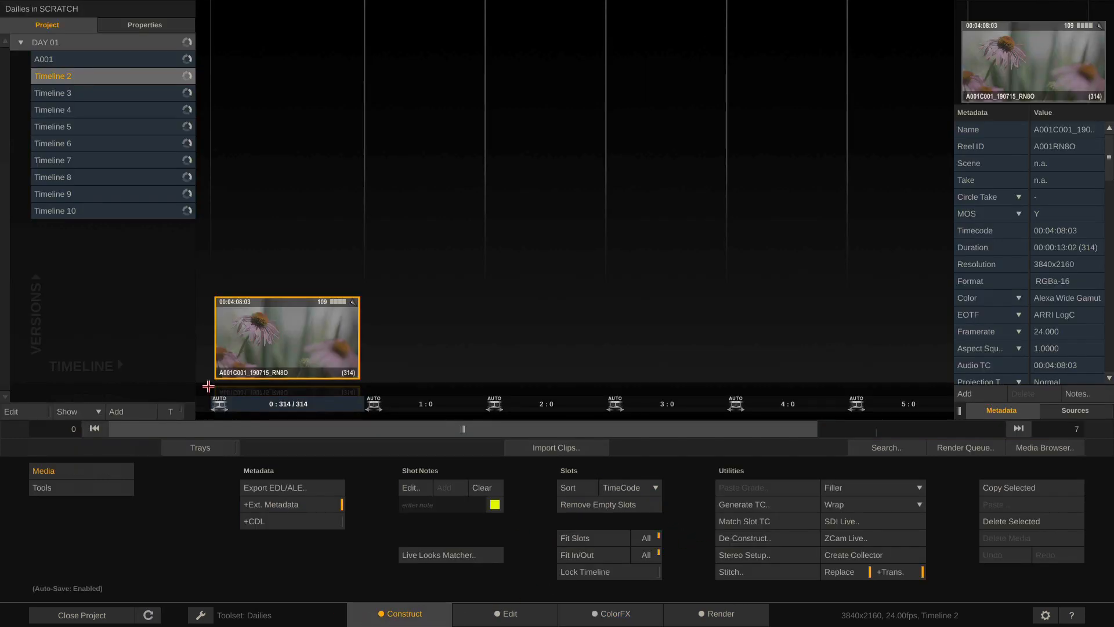
Import A014_C018_1227WK from Various_Formats/RED/20_RED_Dragon_6K into slot 2 and open it for grading
{"action": "left_click", "coordinate": [567, 451]}
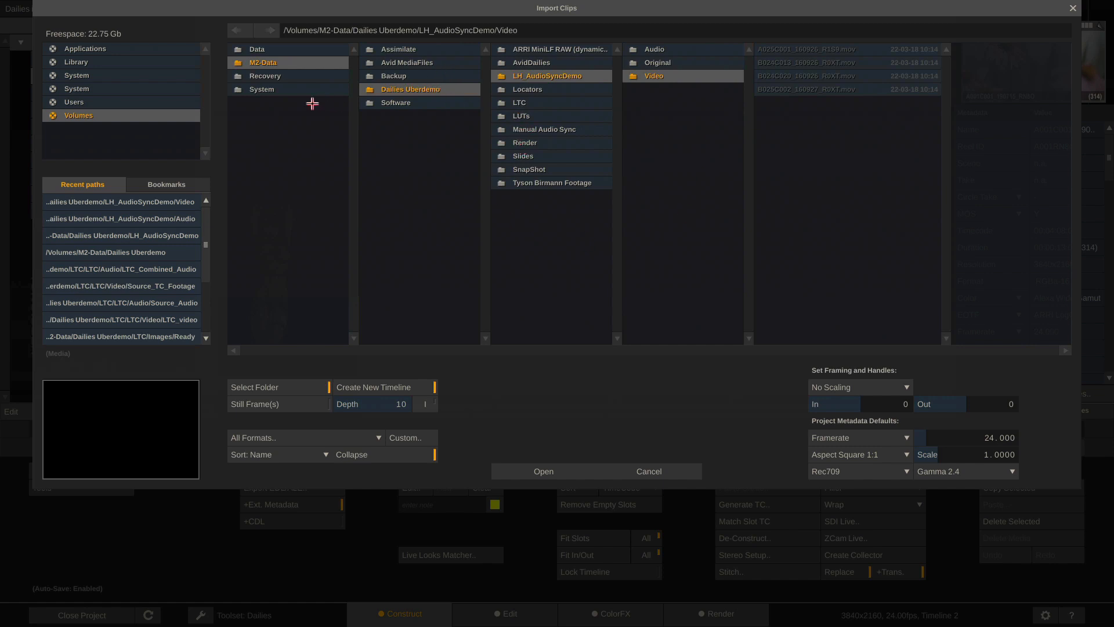
{"action": "left_click", "coordinate": [304, 52]}
{"action": "left_click", "coordinate": [424, 74]}
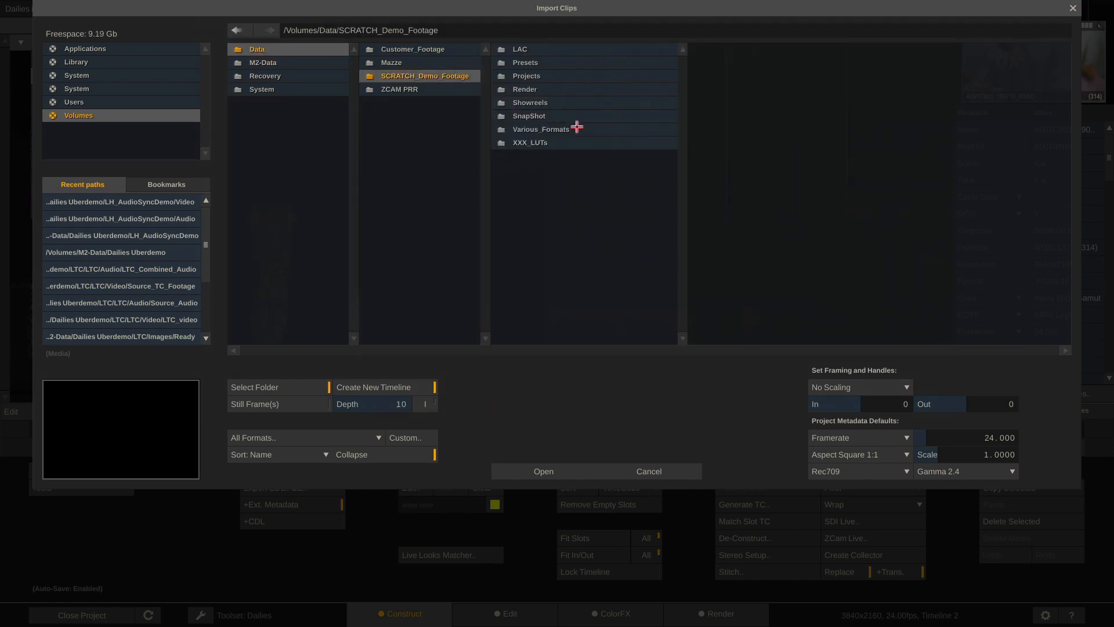
{"action": "left_click", "coordinate": [577, 129]}
{"action": "left_click", "coordinate": [699, 277]}
{"action": "left_click", "coordinate": [847, 48]}
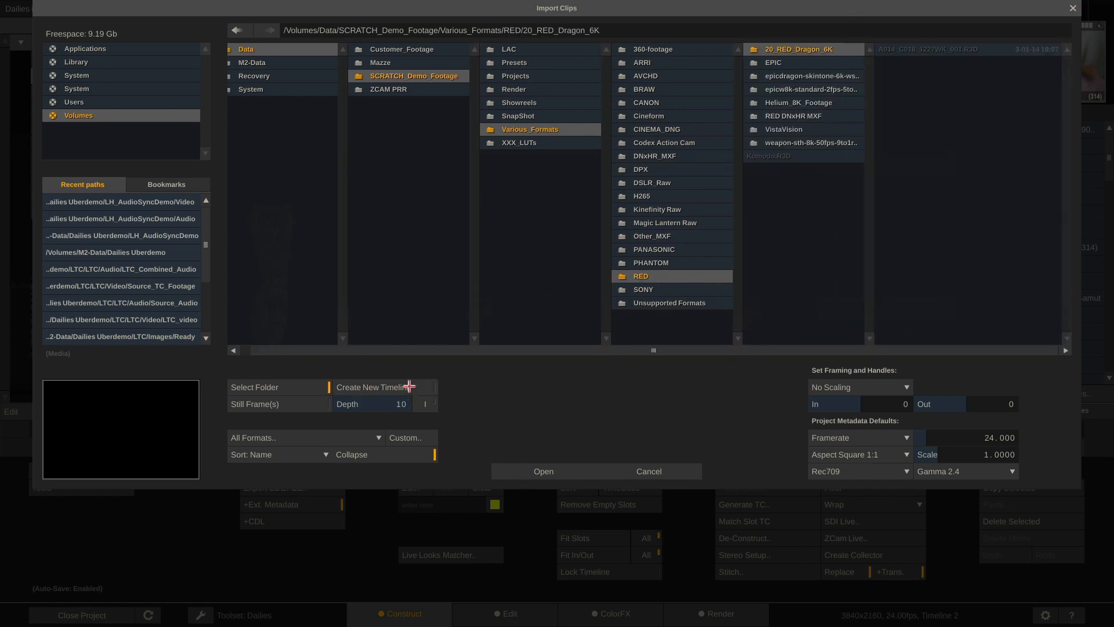
{"action": "left_click", "coordinate": [544, 472]}
{"action": "left_click_drag", "start_coordinate": [319, 272], "coordinate": [451, 359]}
{"action": "double_click", "coordinate": [456, 345]}
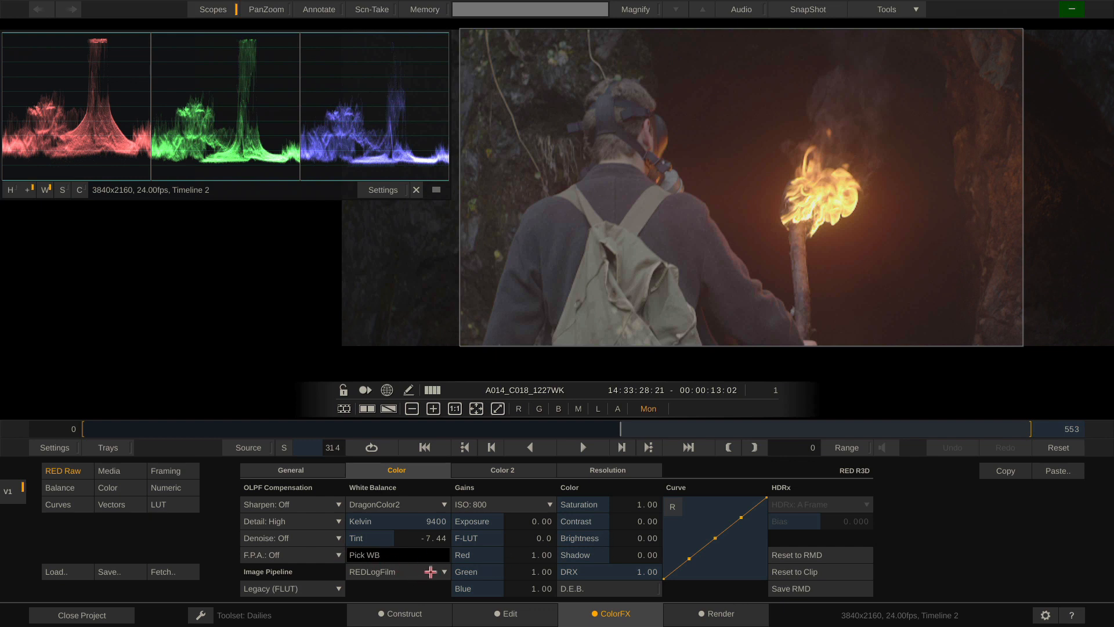
Change the RED clip's Show display decode resolution from 1/8 res to 1/2 res good
{"action": "left_click", "coordinate": [428, 501]}
{"action": "left_click", "coordinate": [427, 497]}
{"action": "left_click", "coordinate": [636, 474]}
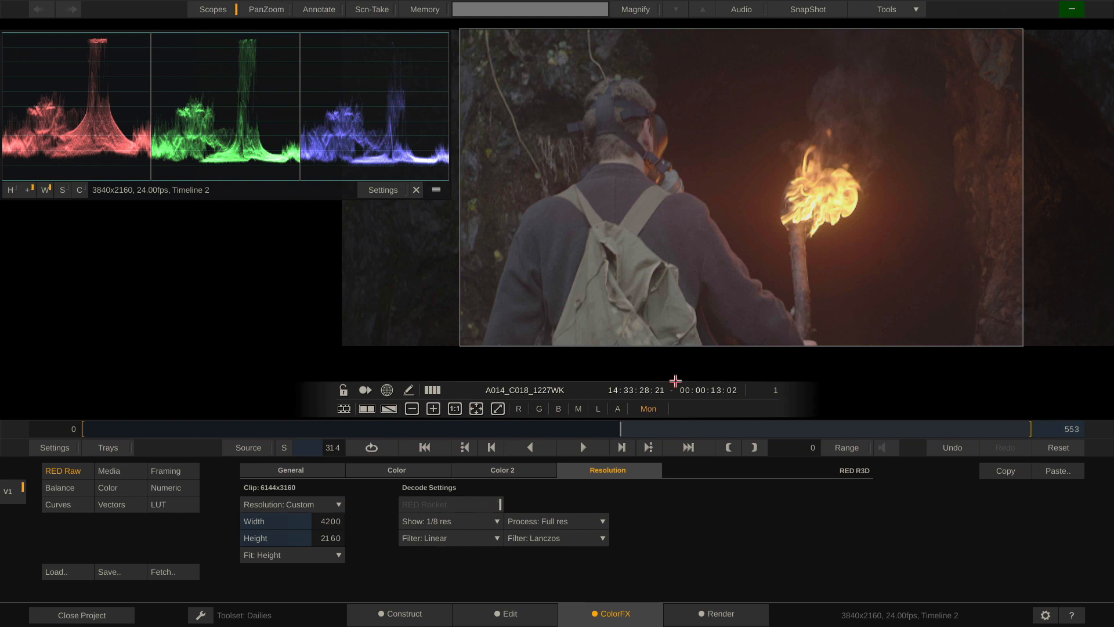
{"action": "scroll", "coordinate": [686, 269], "scroll_direction": "up", "scroll_amount": 1}
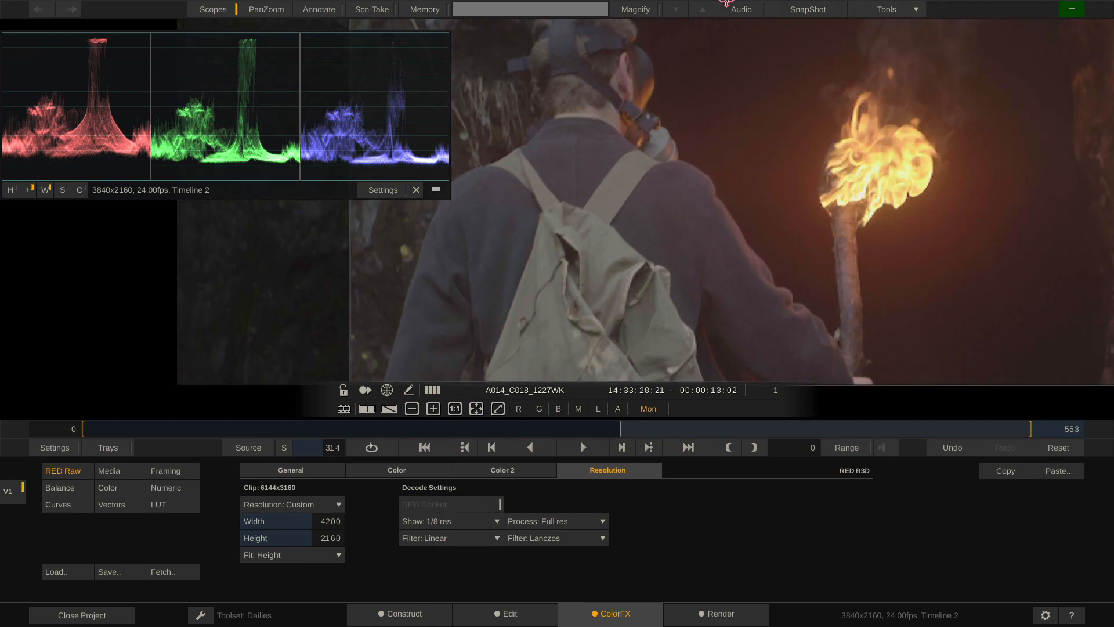
{"action": "scroll", "coordinate": [680, 186], "scroll_direction": "up", "scroll_amount": 1}
{"action": "scroll", "coordinate": [650, 269], "scroll_direction": "up", "scroll_amount": 1}
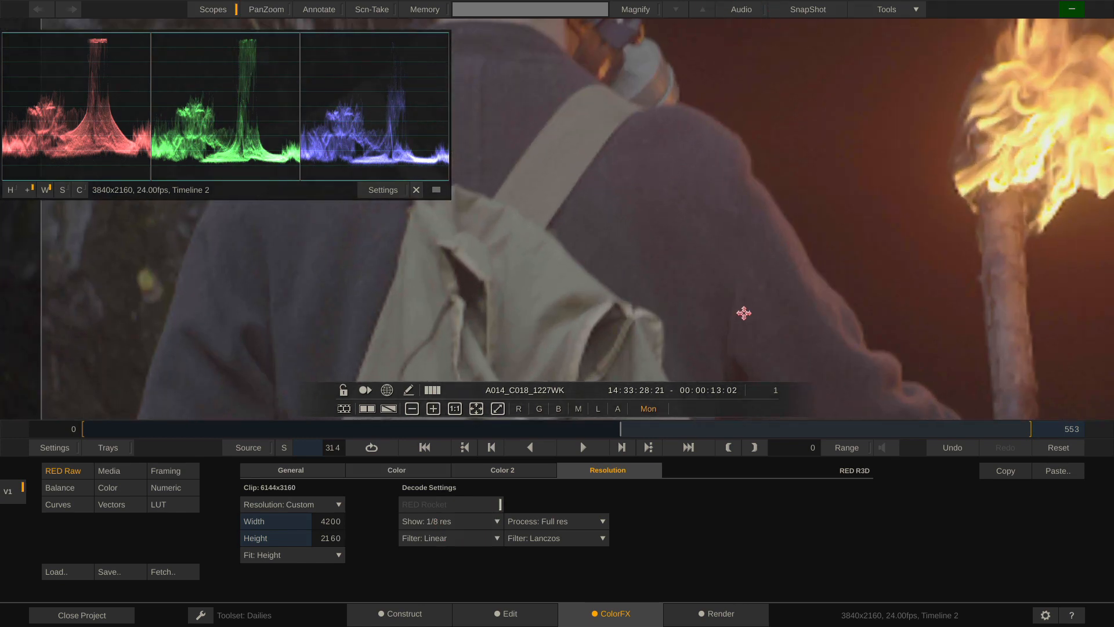
{"action": "scroll", "coordinate": [744, 313], "scroll_direction": "up", "scroll_amount": 1}
{"action": "left_click", "coordinate": [486, 522]}
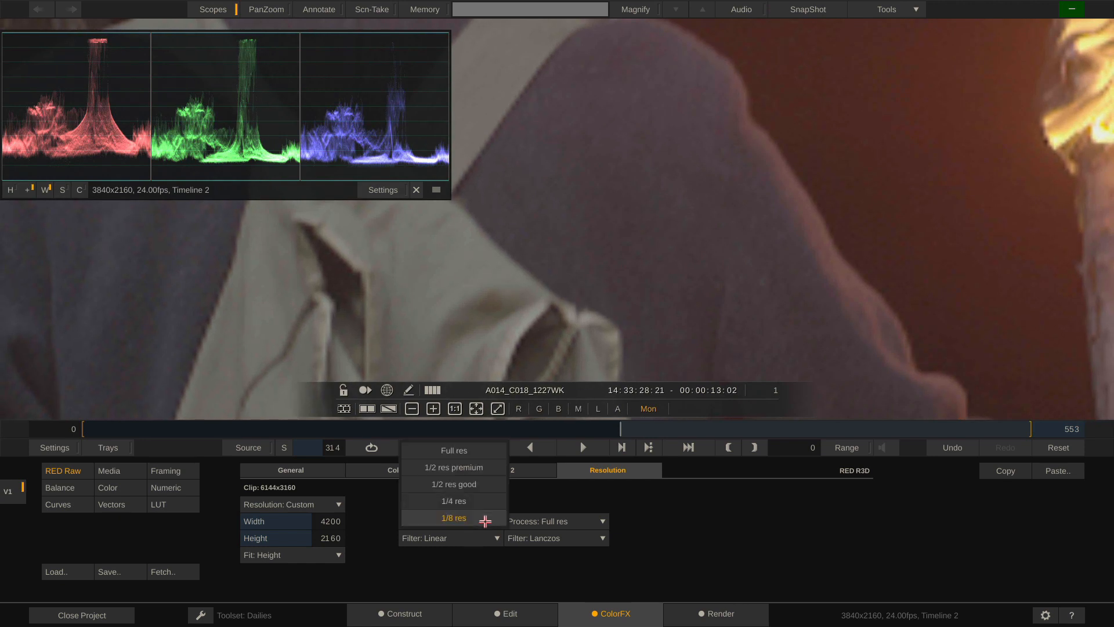
{"action": "left_click", "coordinate": [467, 484]}
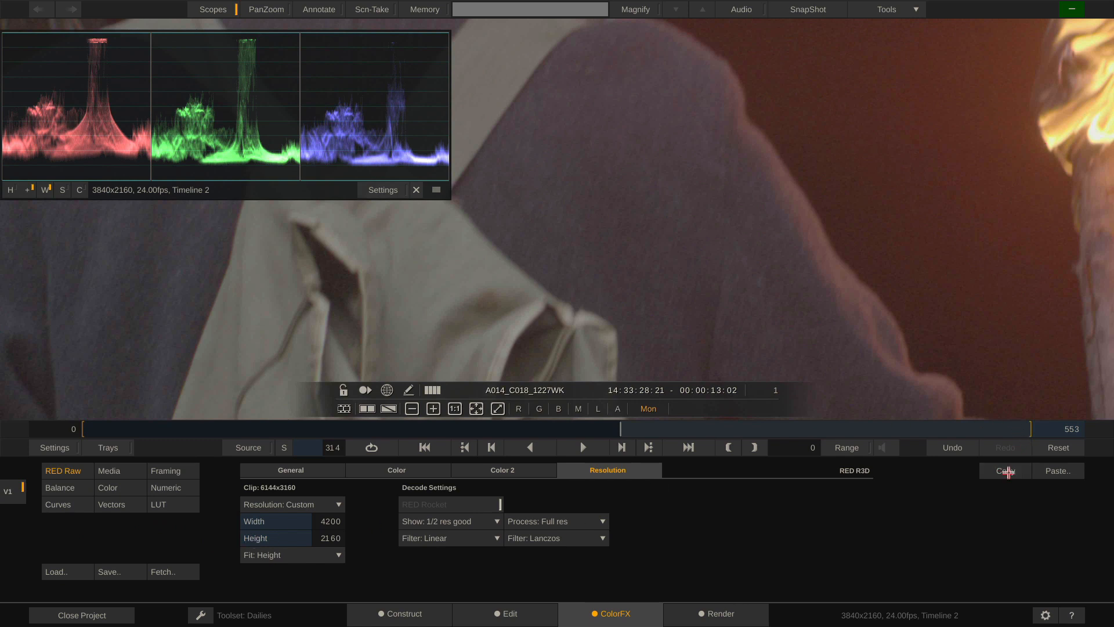
{"action": "left_click", "coordinate": [1066, 472]}
Review the RED clip's Color, General, Color 2 and Resolution node settings in the Media Browser
{"action": "left_click", "coordinate": [390, 613]}
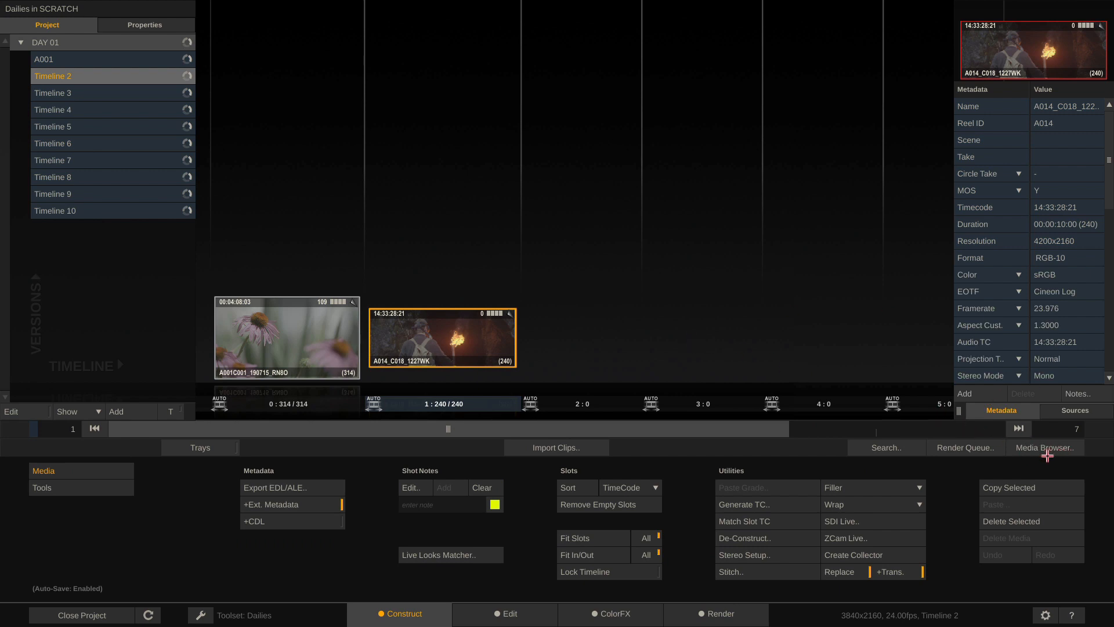
{"action": "left_click", "coordinate": [1046, 450]}
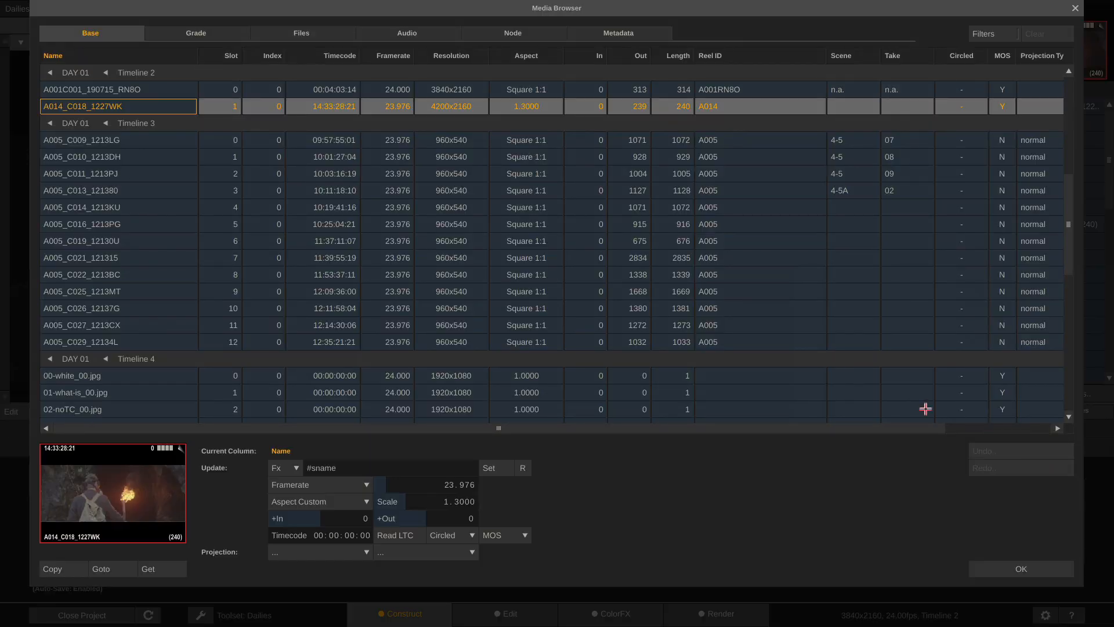
{"action": "left_click", "coordinate": [550, 38]}
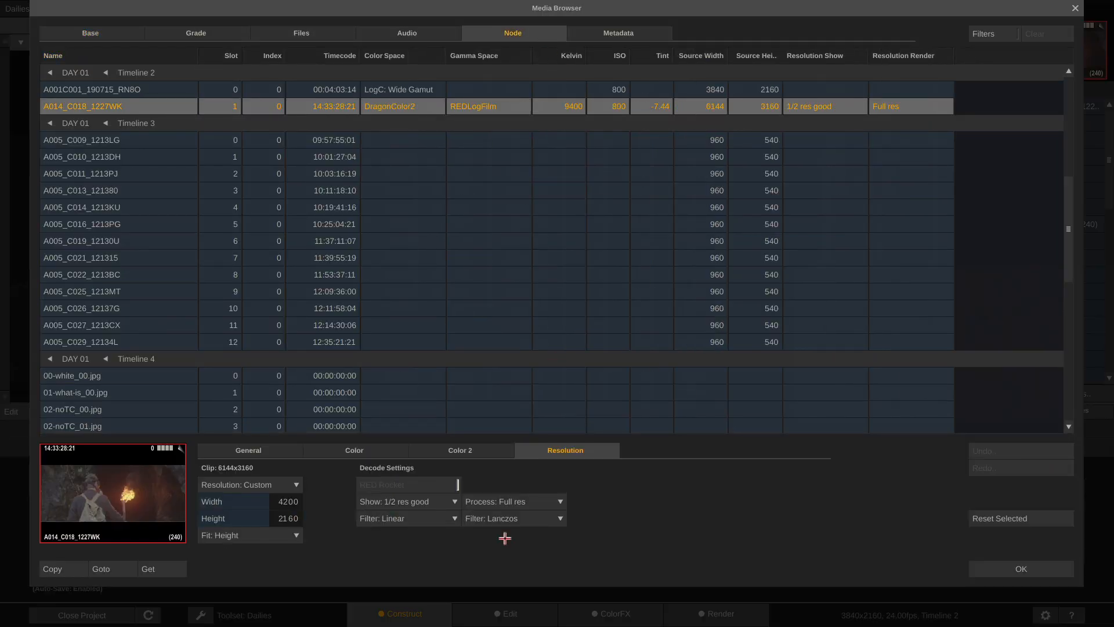
{"action": "left_click", "coordinate": [385, 451]}
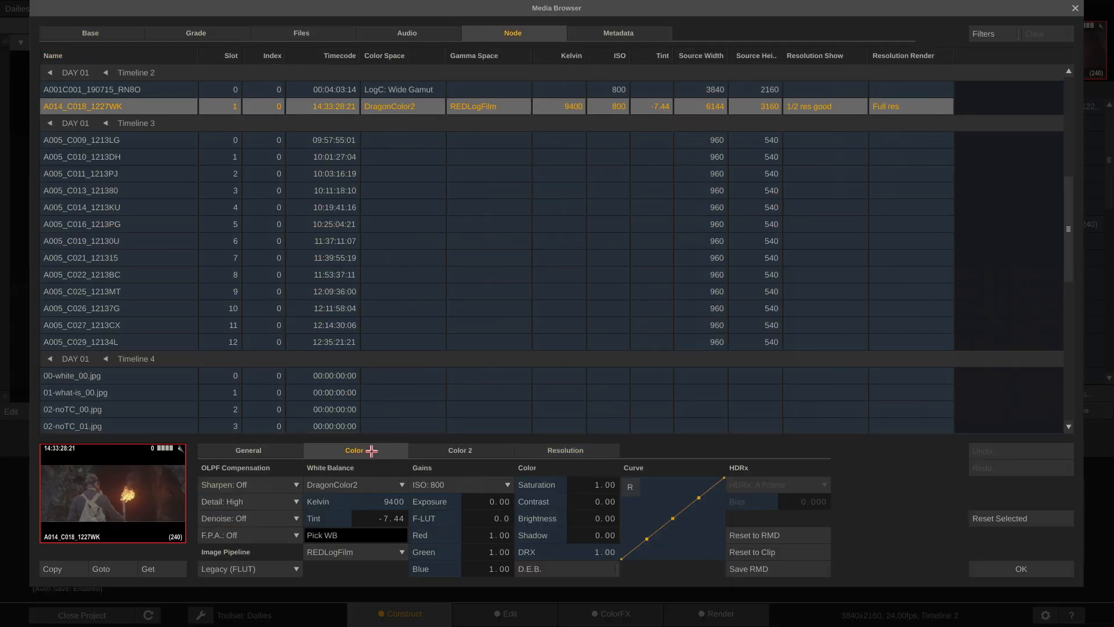
{"action": "left_click", "coordinate": [275, 449]}
{"action": "left_click", "coordinate": [369, 456]}
{"action": "left_click", "coordinate": [439, 459]}
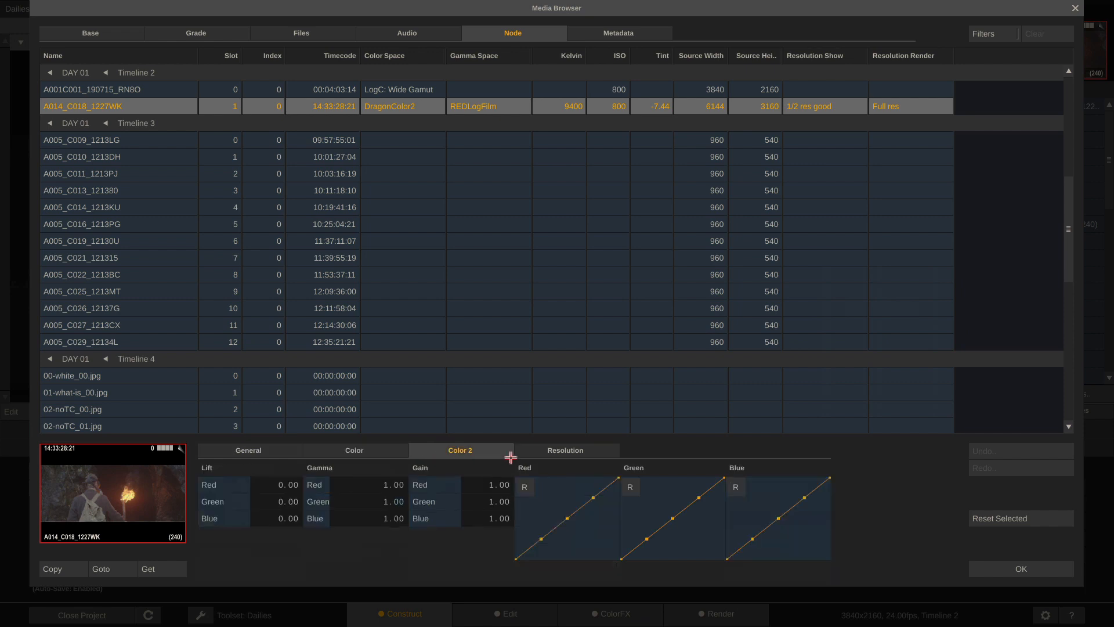
{"action": "left_click", "coordinate": [590, 453]}
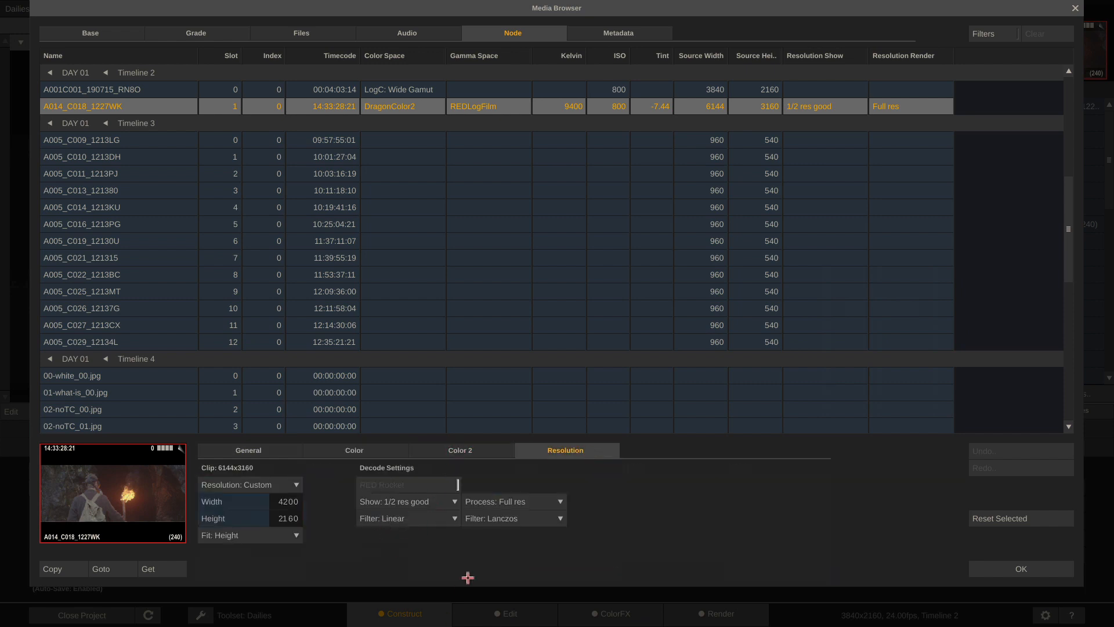
Close the Media Browser and open Timeline 9's clip A025C001 for grading, hiding the RGB parade
{"action": "left_click", "coordinate": [1021, 569]}
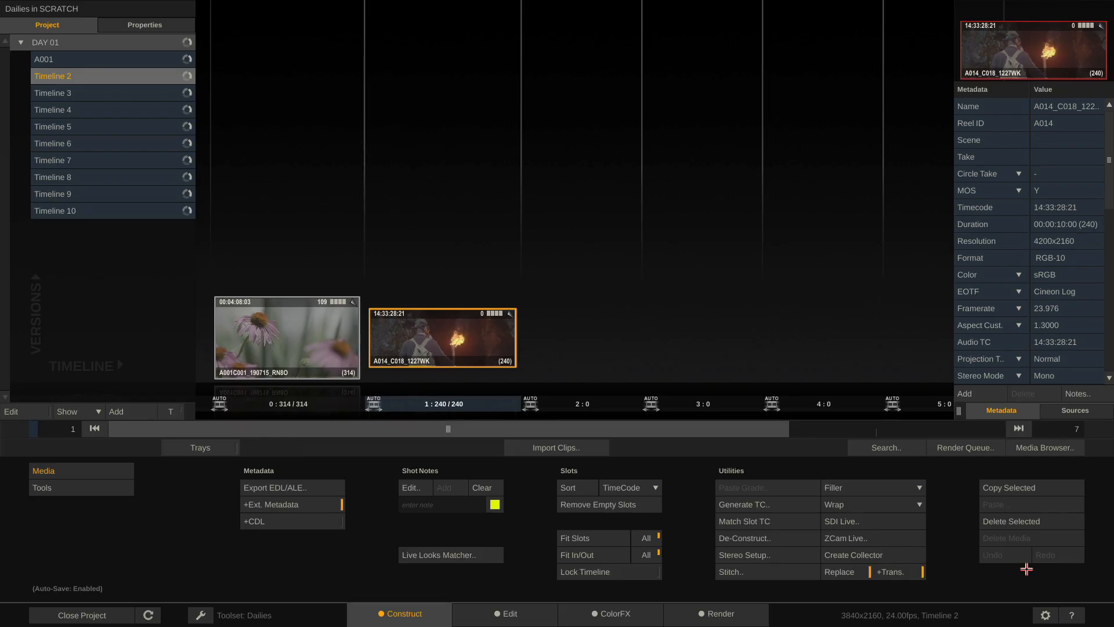
{"action": "left_click", "coordinate": [128, 143]}
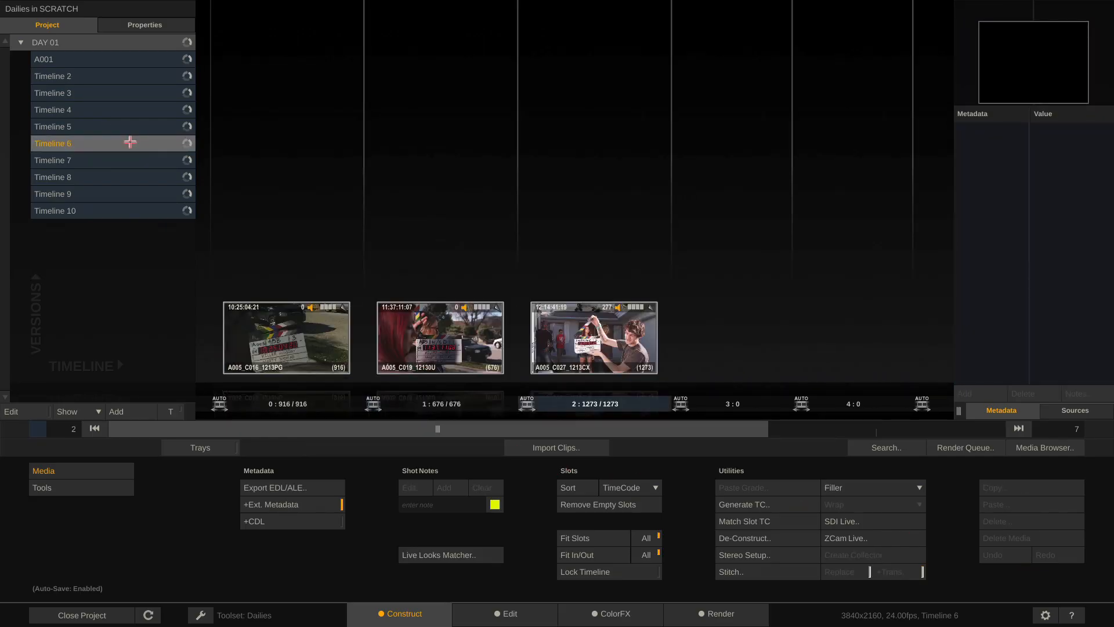
{"action": "left_click", "coordinate": [126, 211]}
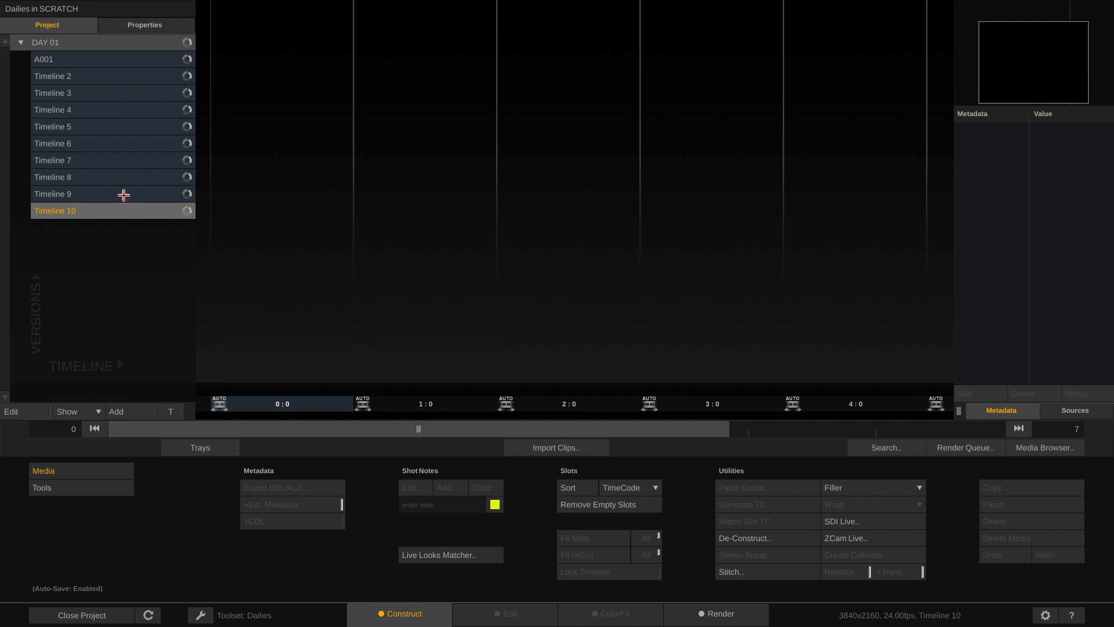
{"action": "left_click", "coordinate": [124, 195]}
{"action": "left_click", "coordinate": [629, 614]}
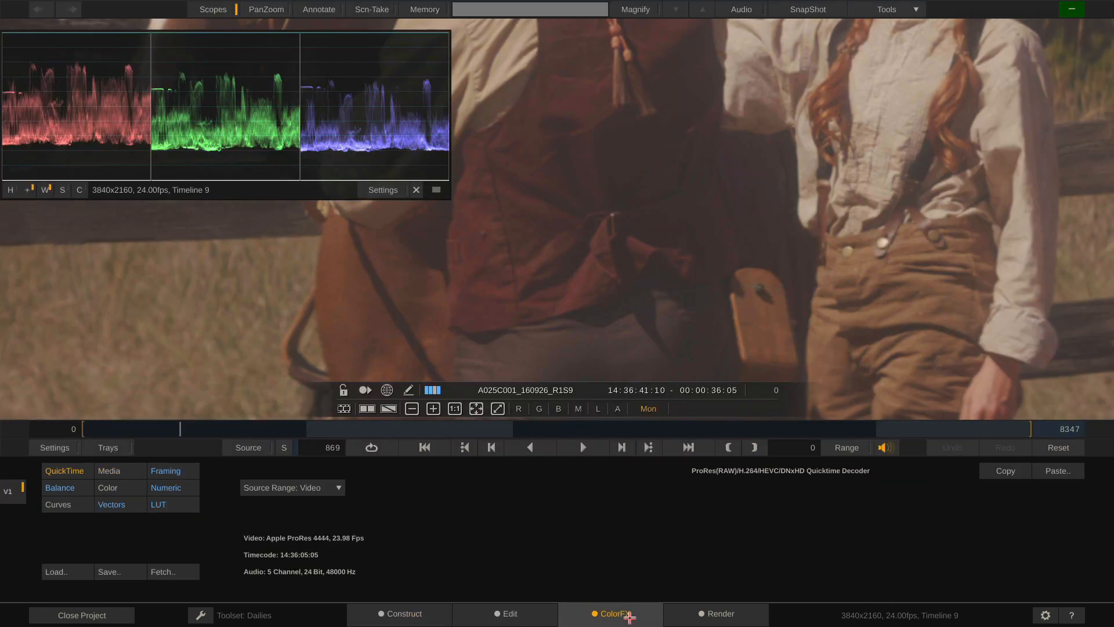
{"action": "left_click", "coordinate": [416, 190]}
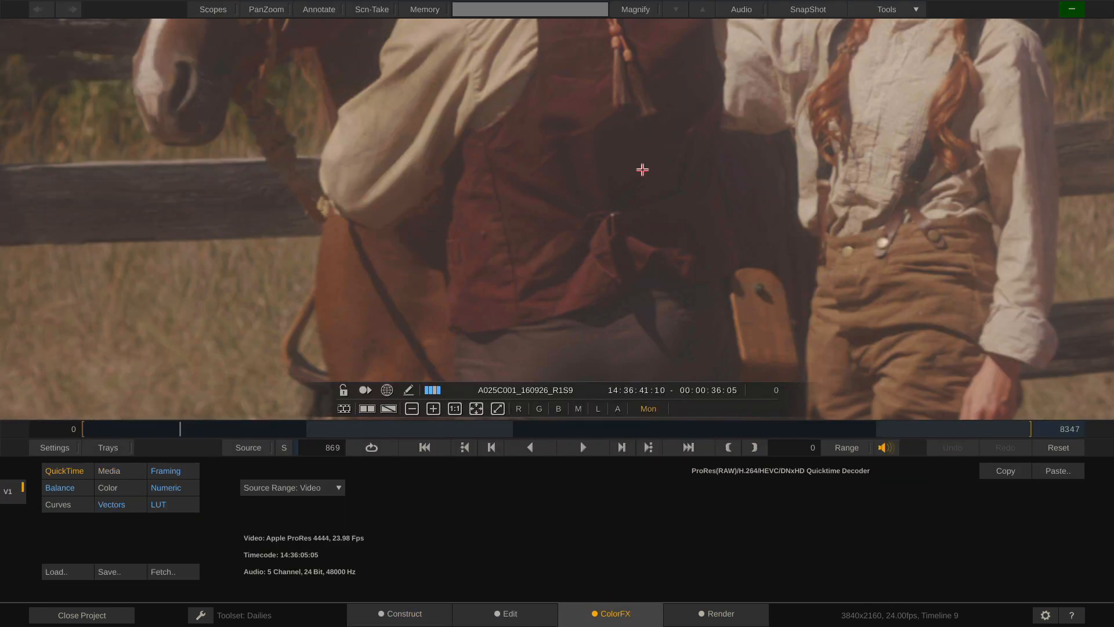
{"action": "scroll", "coordinate": [643, 169], "scroll_direction": "down", "scroll_amount": 5}
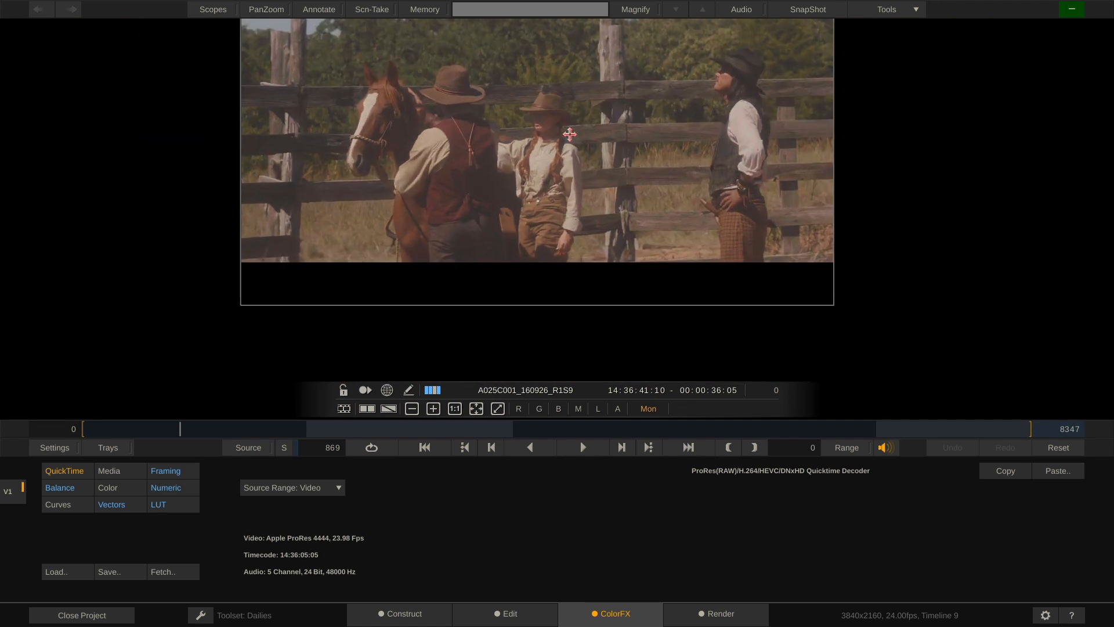
{"action": "left_click_drag", "start_coordinate": [569, 134], "coordinate": [586, 190]}
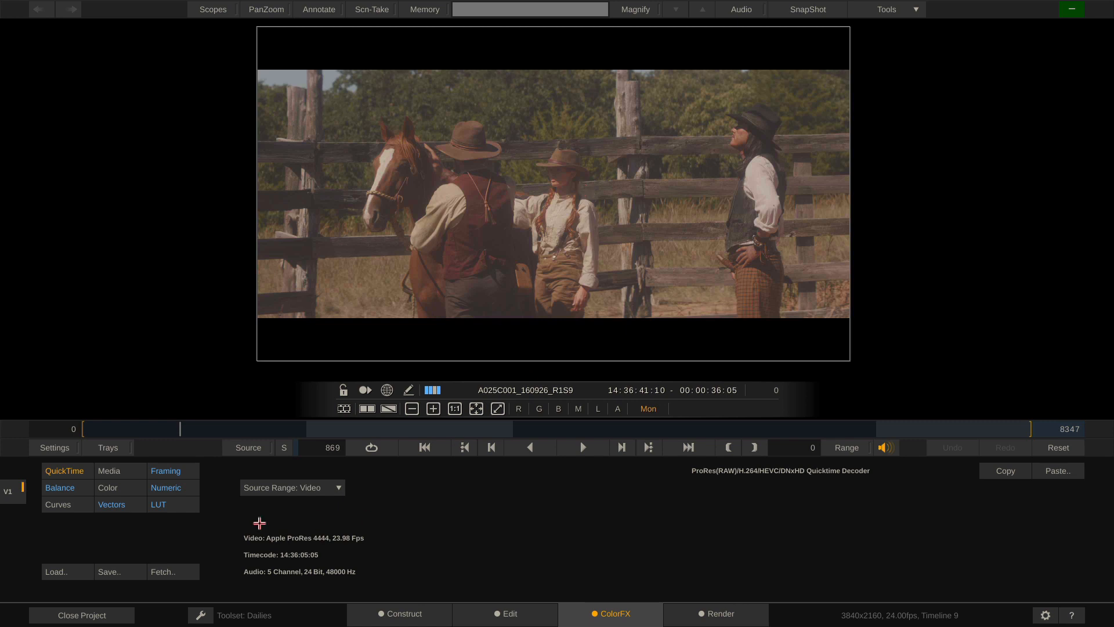
Load the Alexa_EI0800_LogC2Video grading LUT and set the S-Curve contrast to -1.100
{"action": "left_click", "coordinate": [118, 471]}
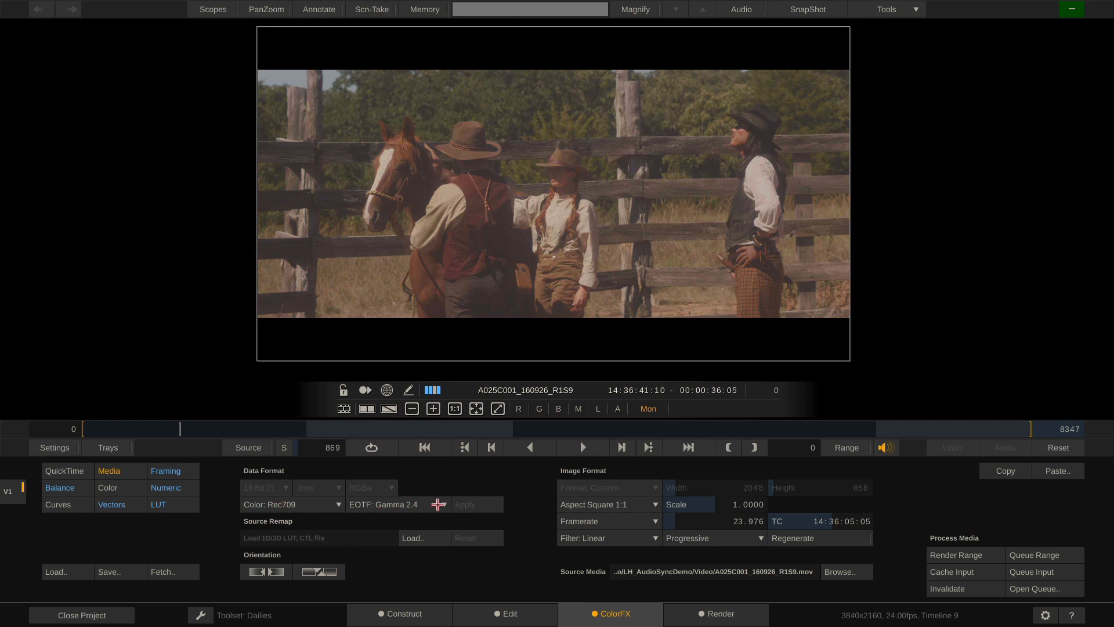
{"action": "left_click", "coordinate": [157, 505]}
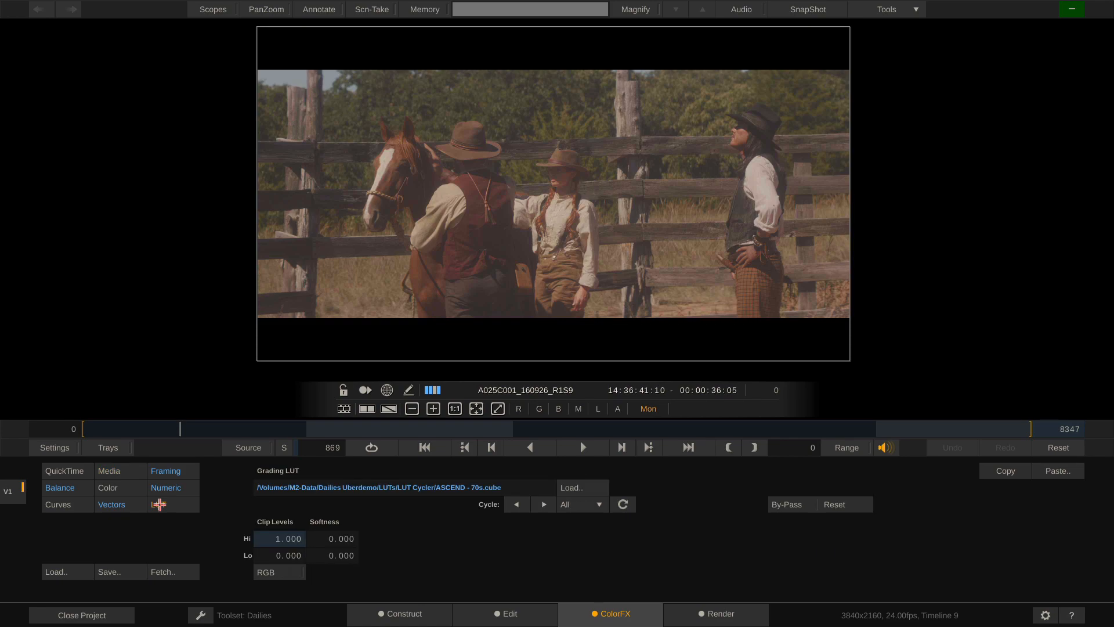
{"action": "left_click", "coordinate": [578, 488]}
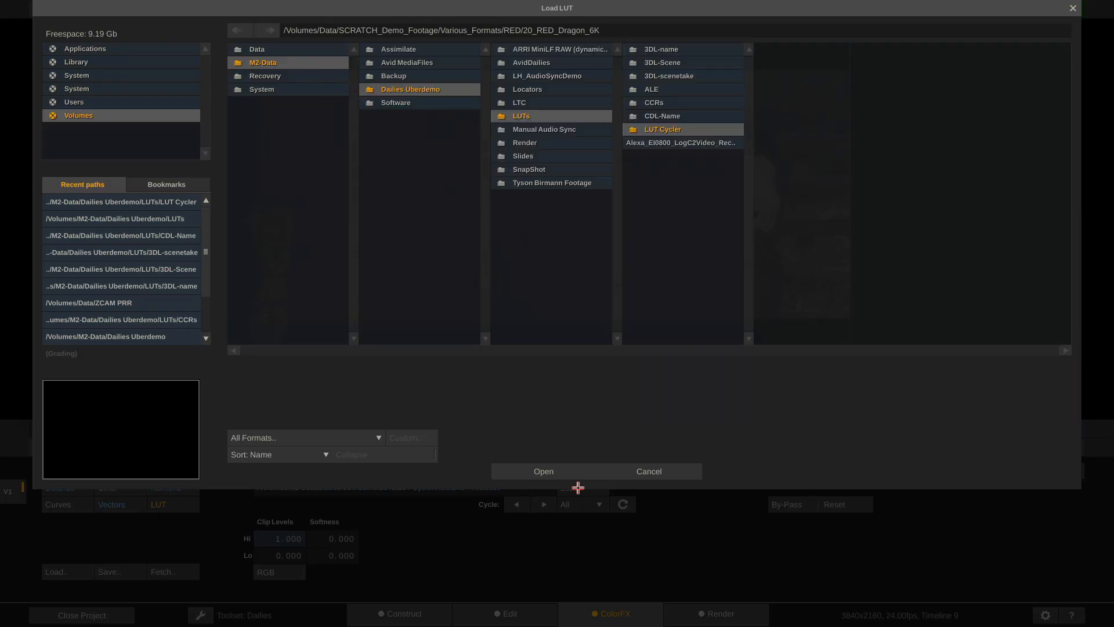
{"action": "double_click", "coordinate": [705, 145]}
{"action": "left_click", "coordinate": [154, 490]}
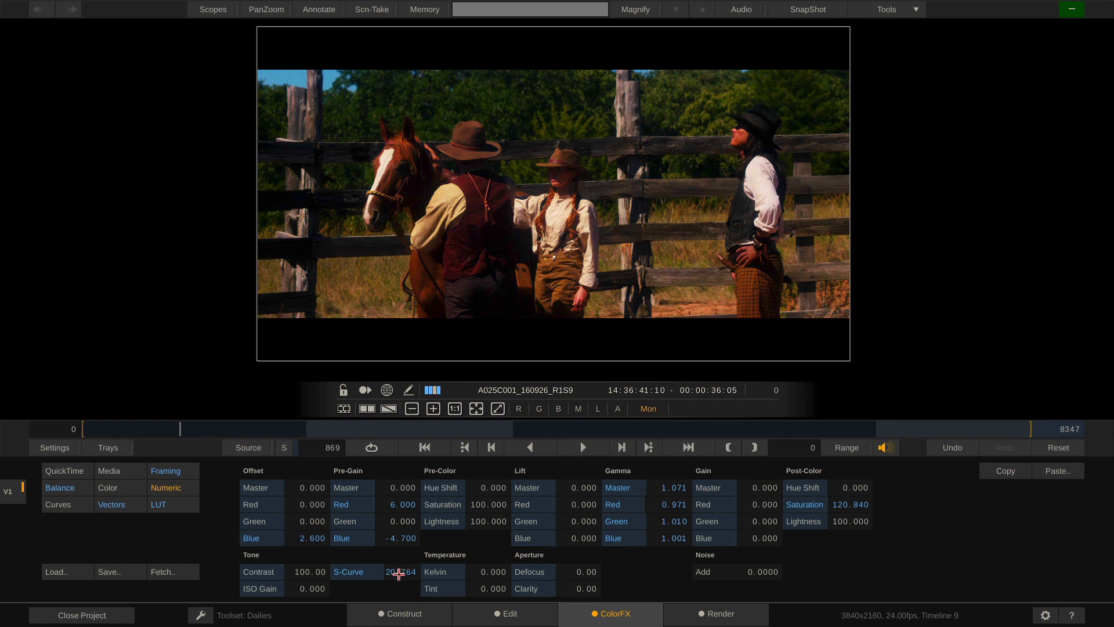
{"action": "left_click_drag", "start_coordinate": [394, 557], "coordinate": [389, 570]}
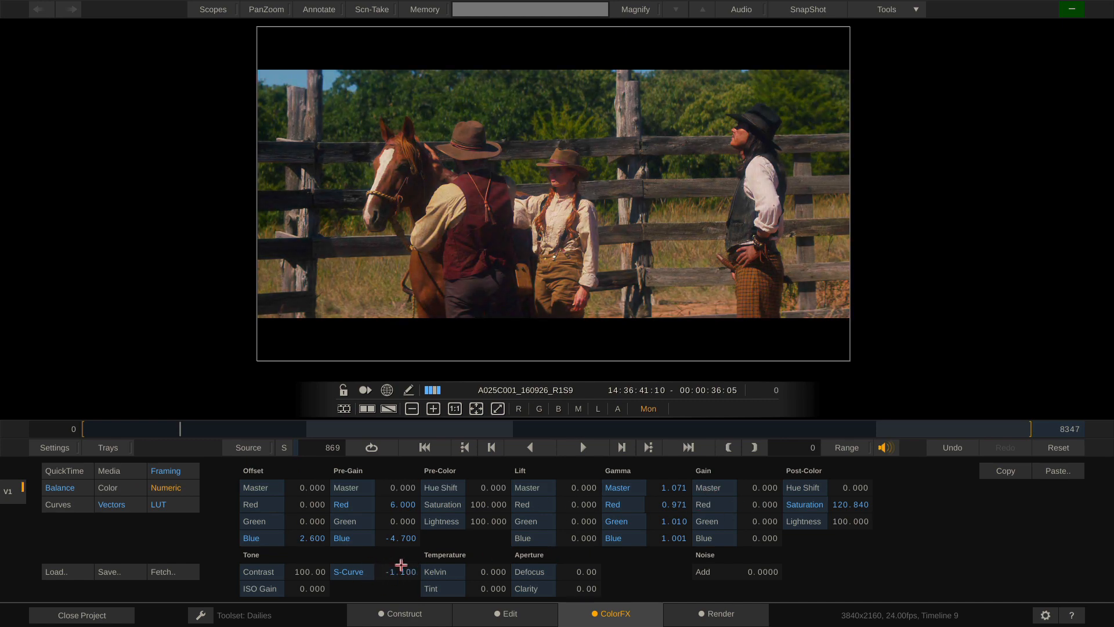
{"action": "left_click", "coordinate": [161, 501]}
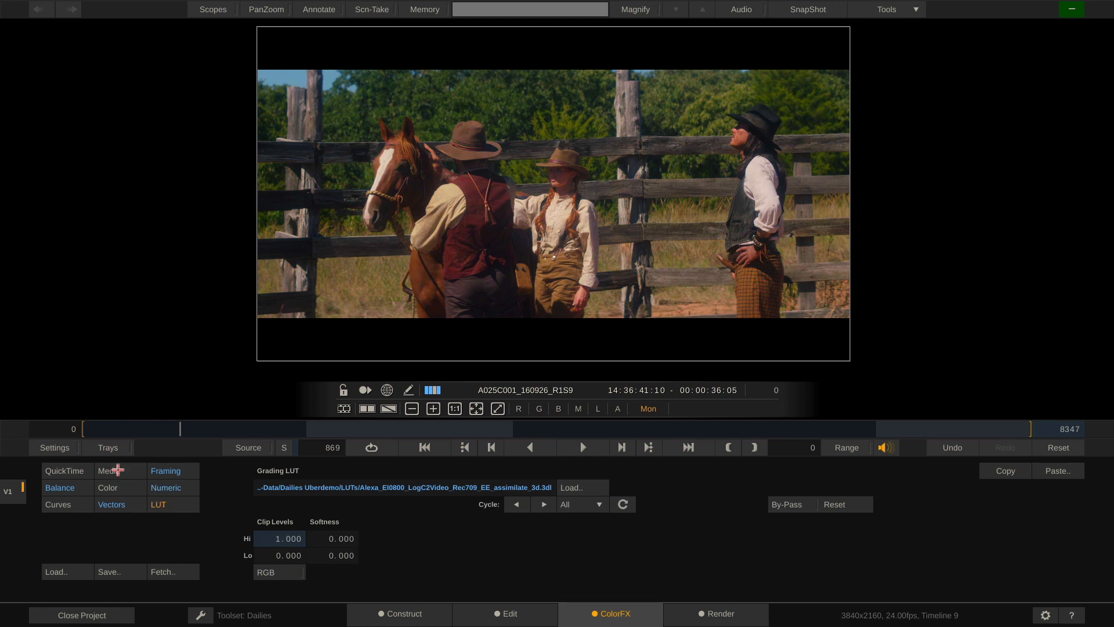
{"action": "left_click", "coordinate": [118, 470]}
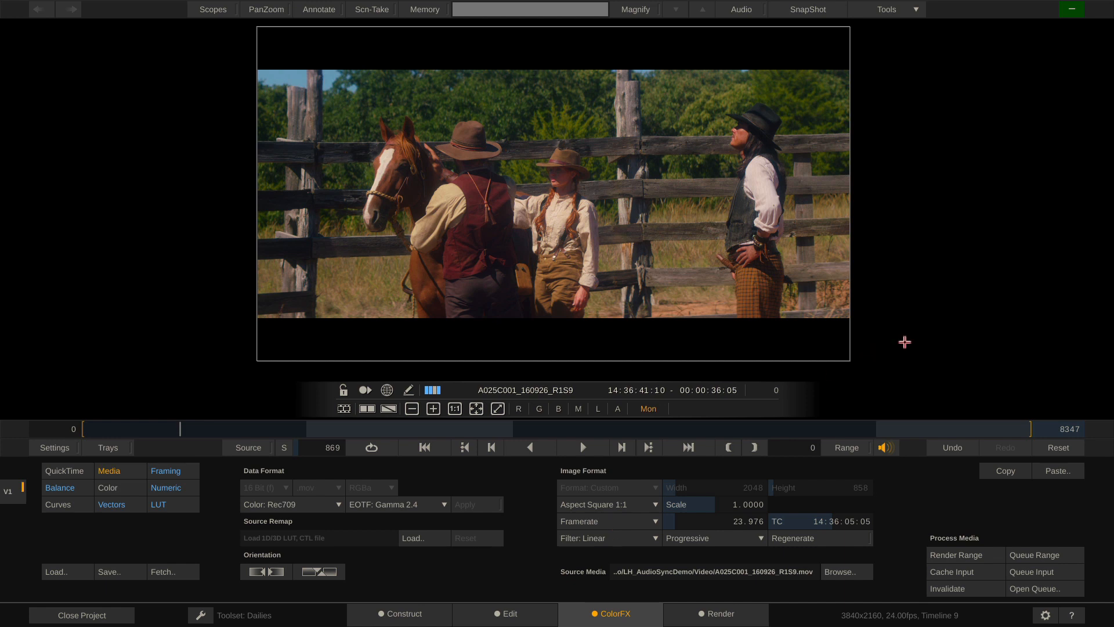
Set the interface monitor colorspace to Rec709 in Settings > Monitors
{"action": "mouse_move", "coordinate": [906, 343]}
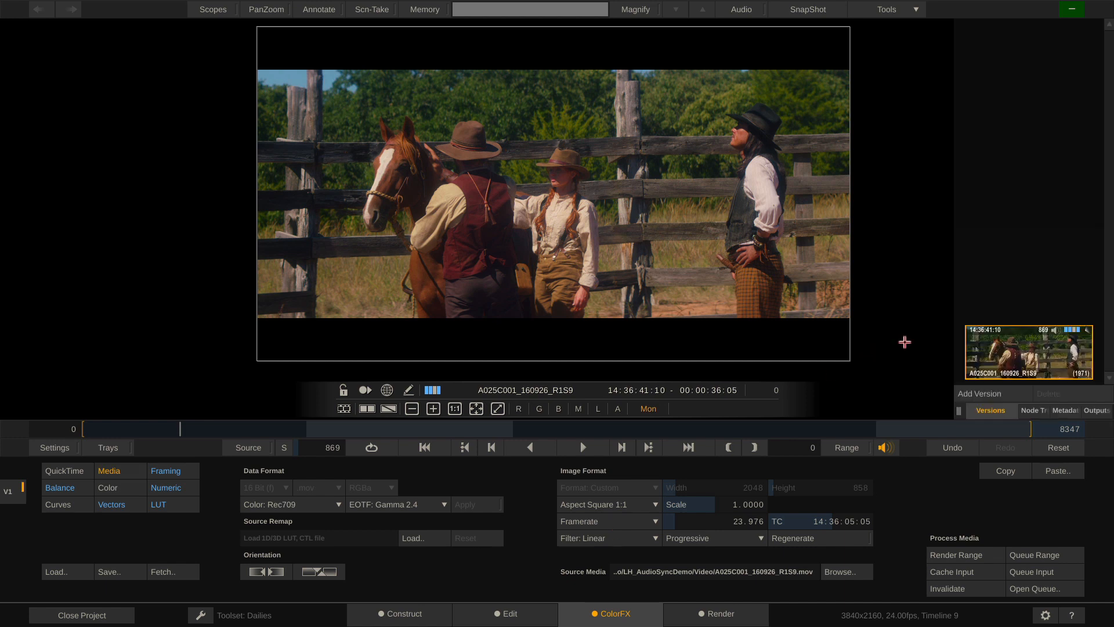
{"action": "left_click", "coordinate": [1063, 410]}
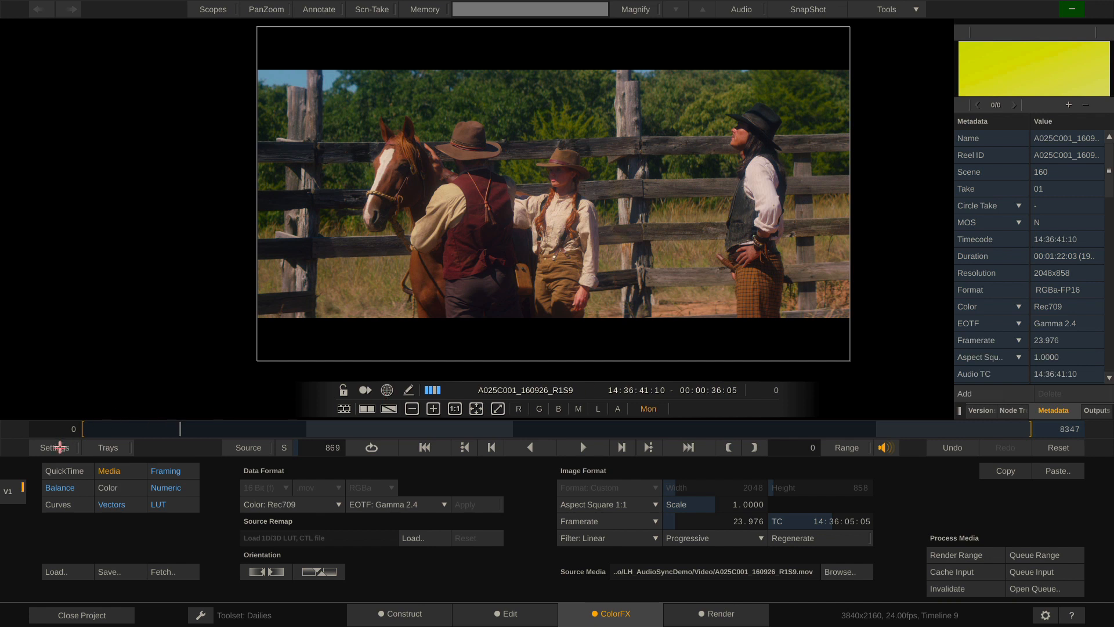
{"action": "left_click", "coordinate": [60, 446]}
{"action": "left_click", "coordinate": [107, 471]}
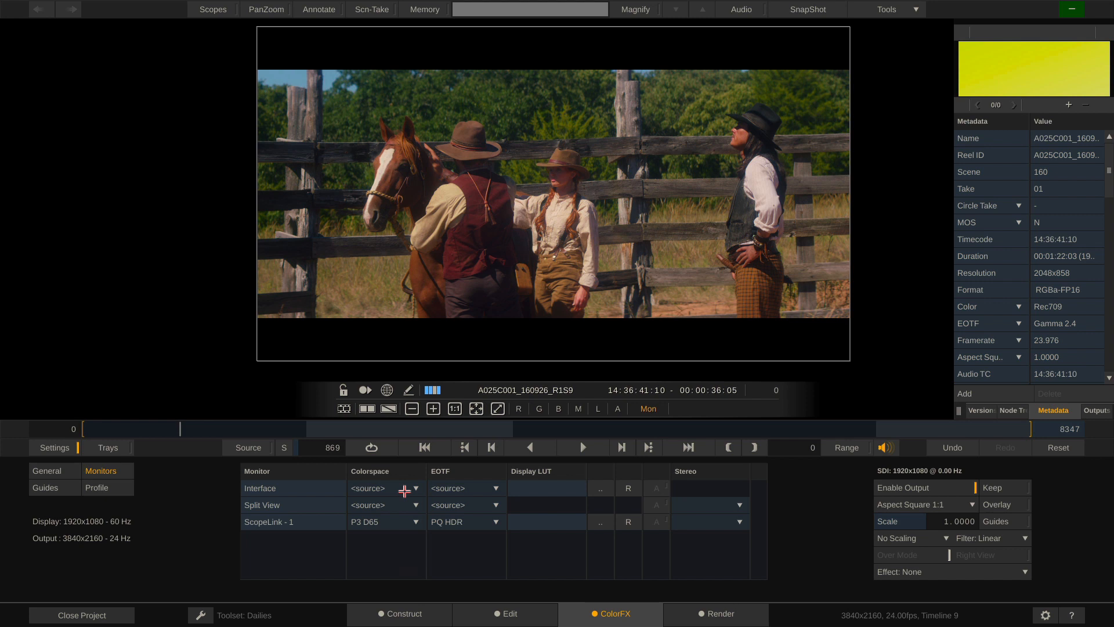
{"action": "left_click", "coordinate": [411, 489]}
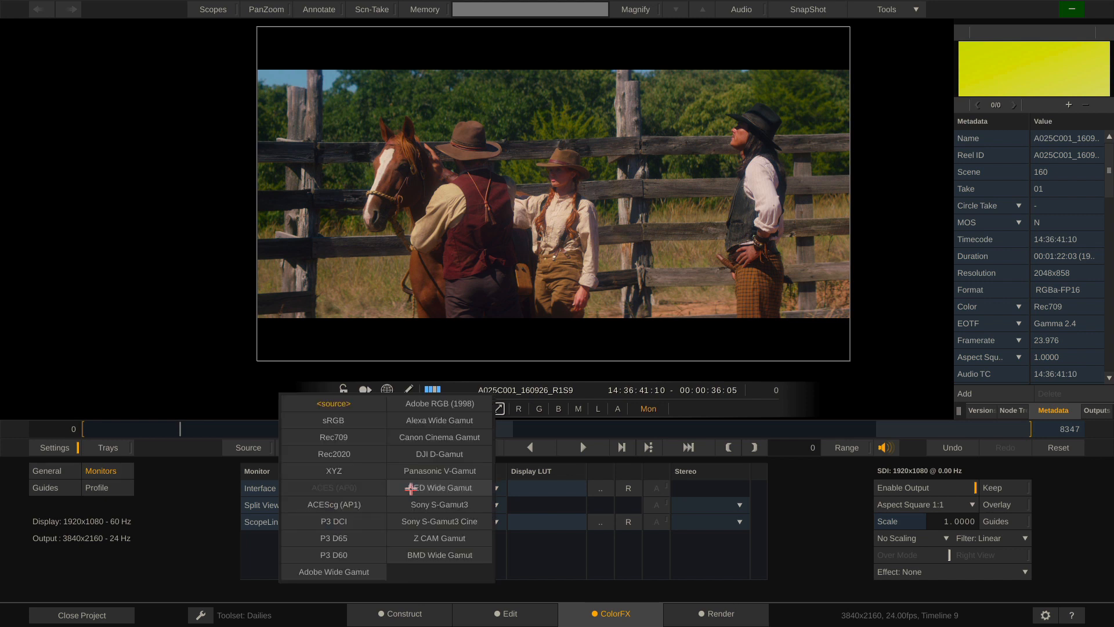
{"action": "left_click", "coordinate": [350, 437]}
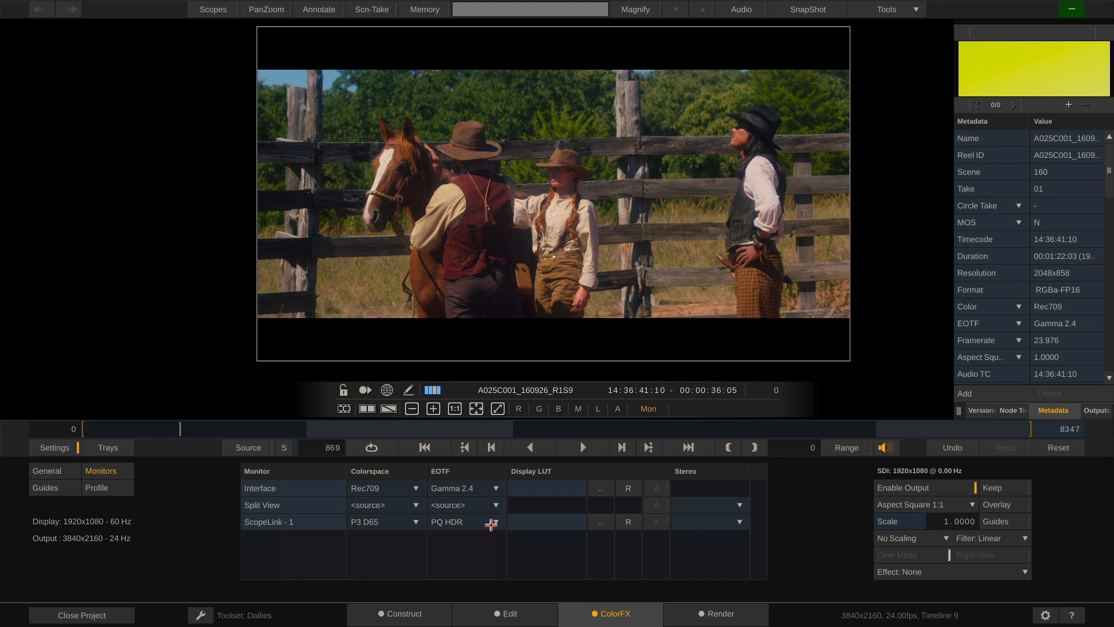
Bypass A025C001's Alexa LogC2Video grading LUT to show the flat log image
{"action": "left_click", "coordinate": [54, 447]}
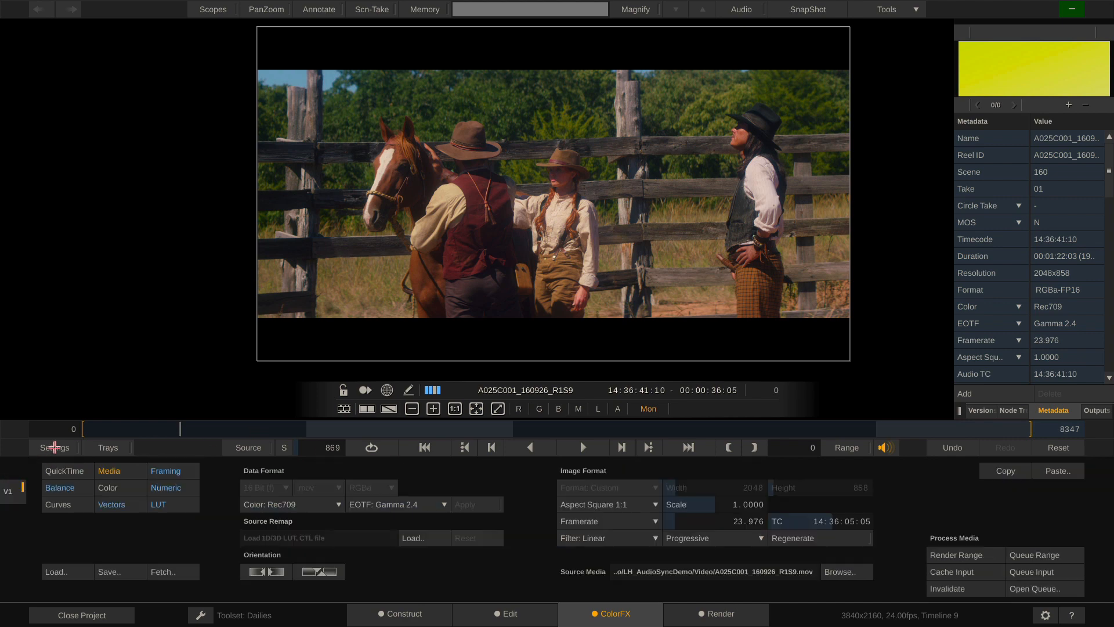
{"action": "left_click", "coordinate": [176, 504]}
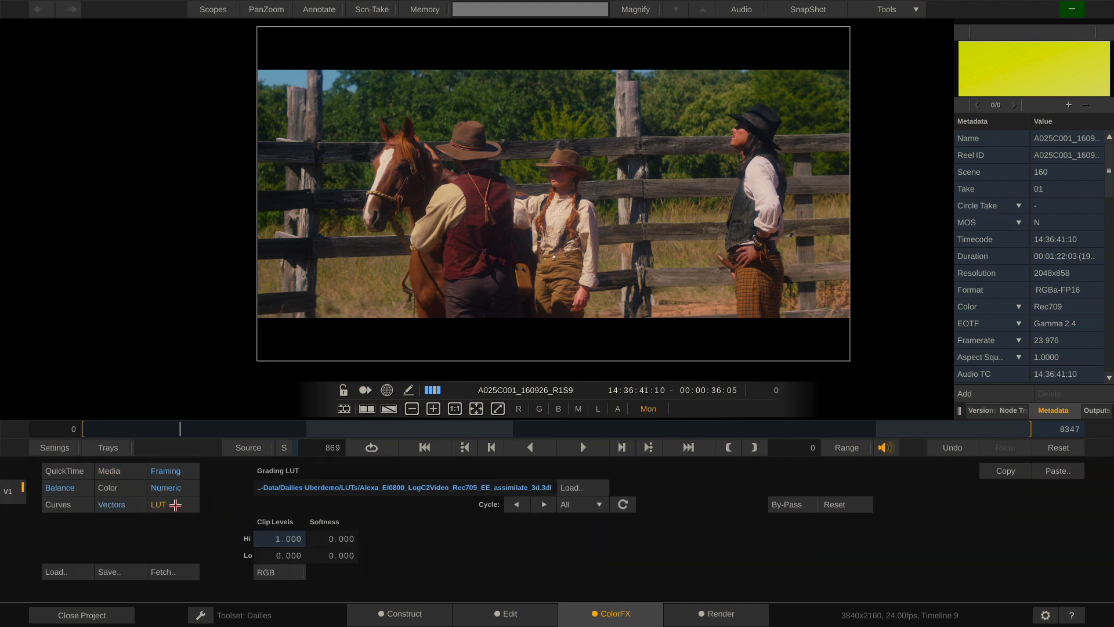
{"action": "left_click", "coordinate": [789, 504]}
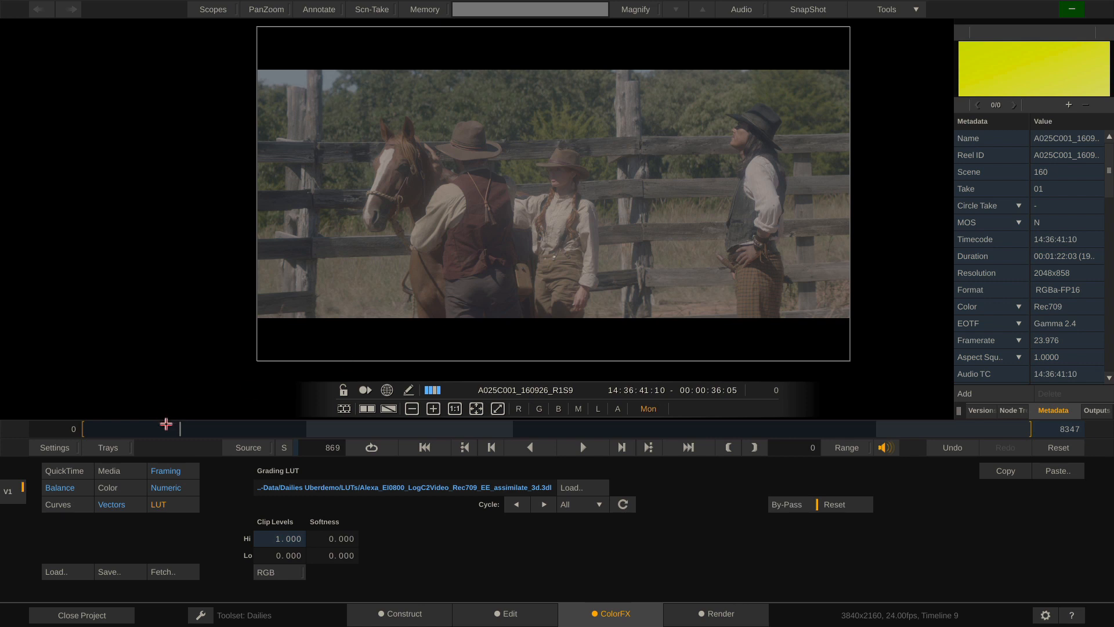
Tag A025C001's source colour as Alexa Wide Gamut with ARRI LogC EOTF
{"action": "left_click", "coordinate": [118, 471]}
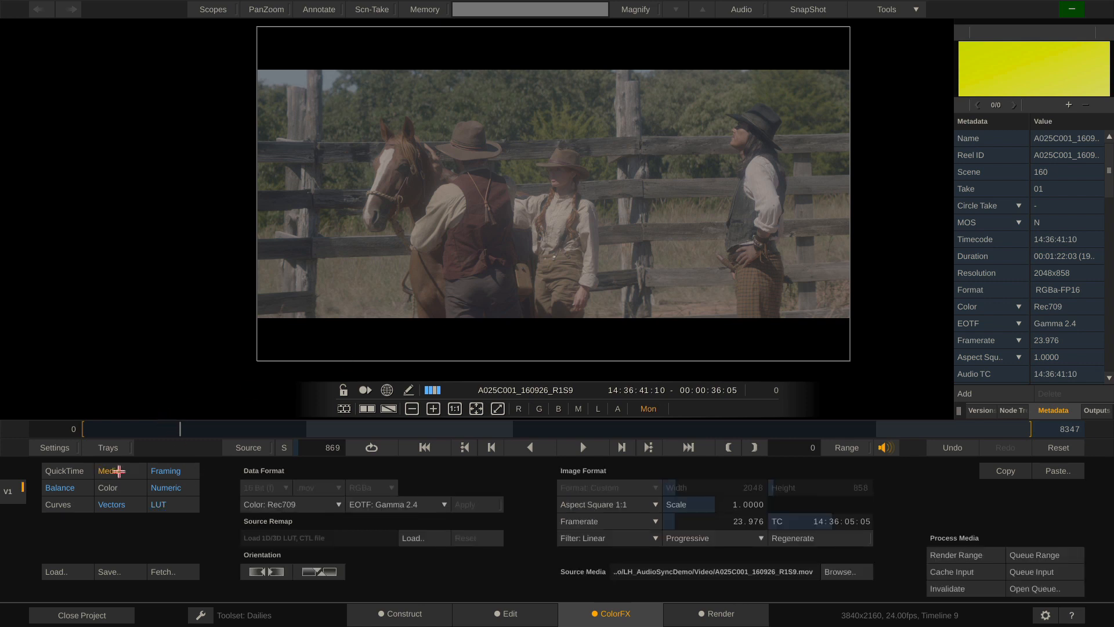
{"action": "left_click", "coordinate": [302, 505]}
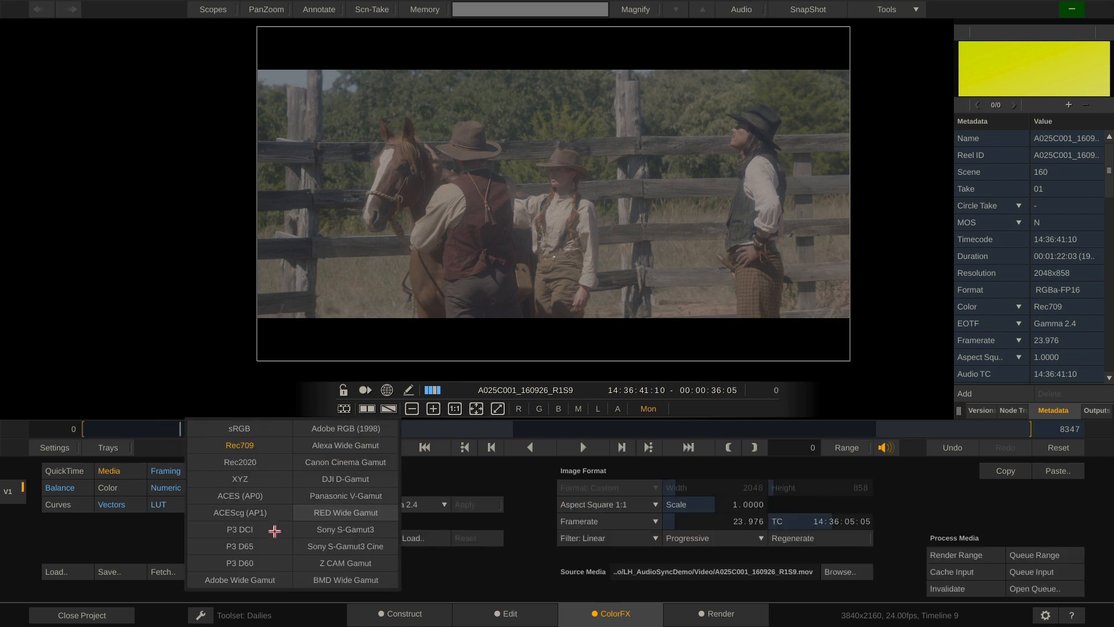
{"action": "left_click", "coordinate": [360, 447]}
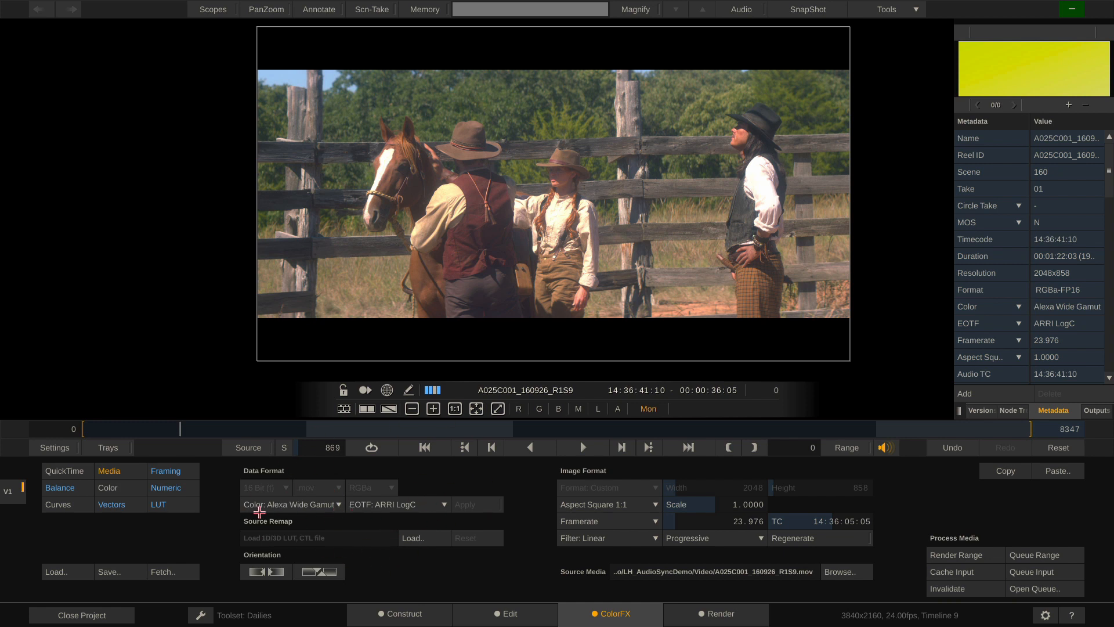
{"action": "left_click", "coordinate": [55, 447]}
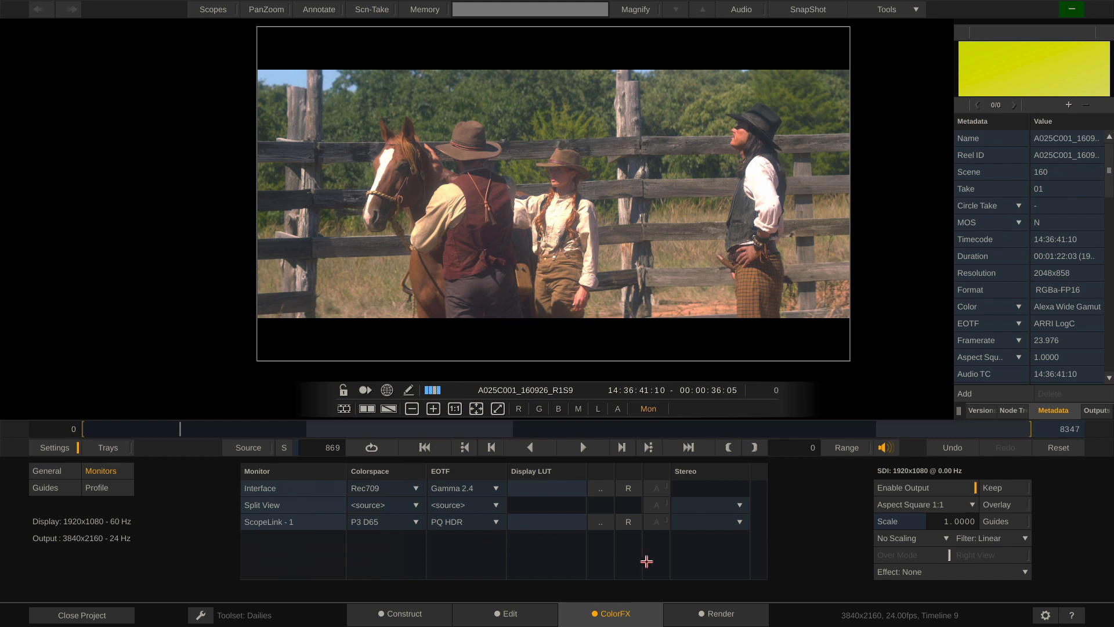
Apply the Rec709 / Gamma 2.4 conversion under Data Format on Timeline 9's render output, then resume grading A025C001
{"action": "left_click", "coordinate": [411, 609]}
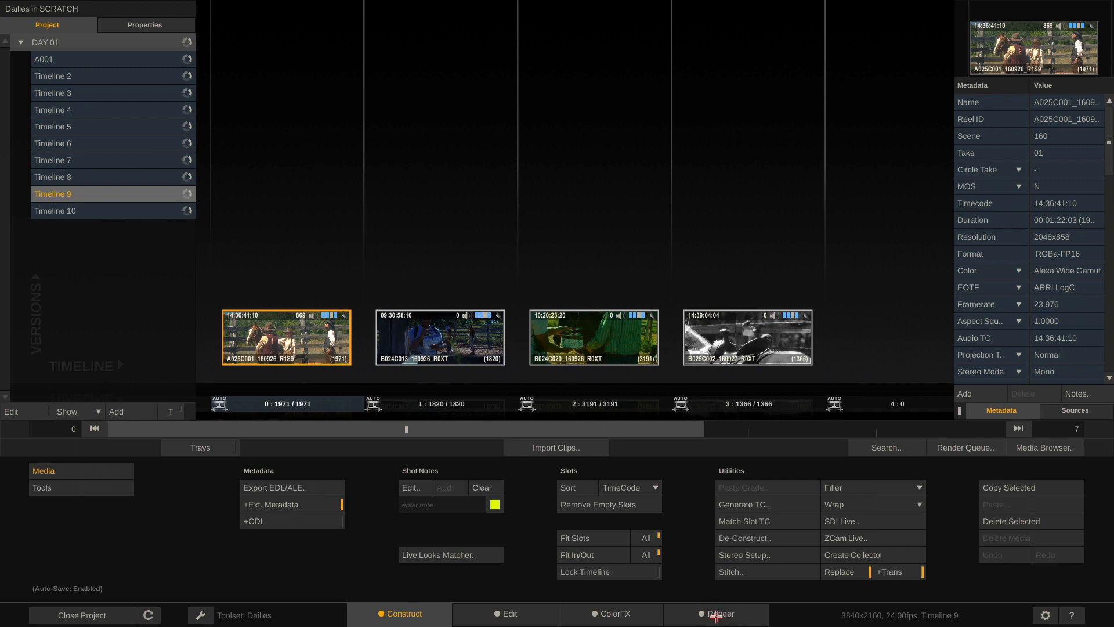
{"action": "left_click", "coordinate": [718, 614]}
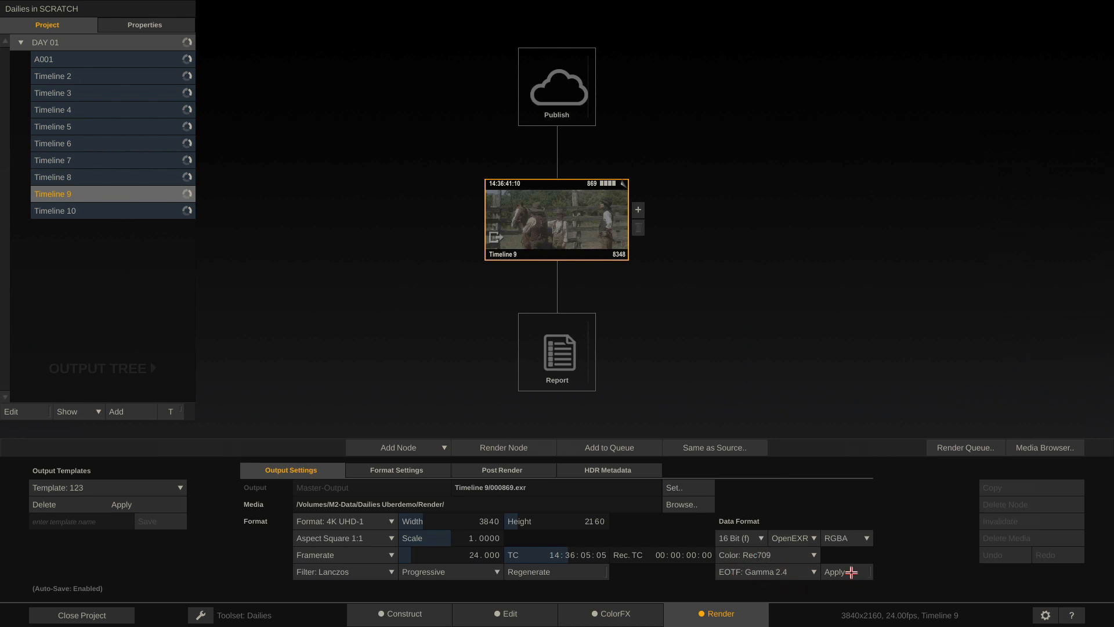
{"action": "left_click", "coordinate": [858, 571]}
{"action": "left_click", "coordinate": [398, 611]}
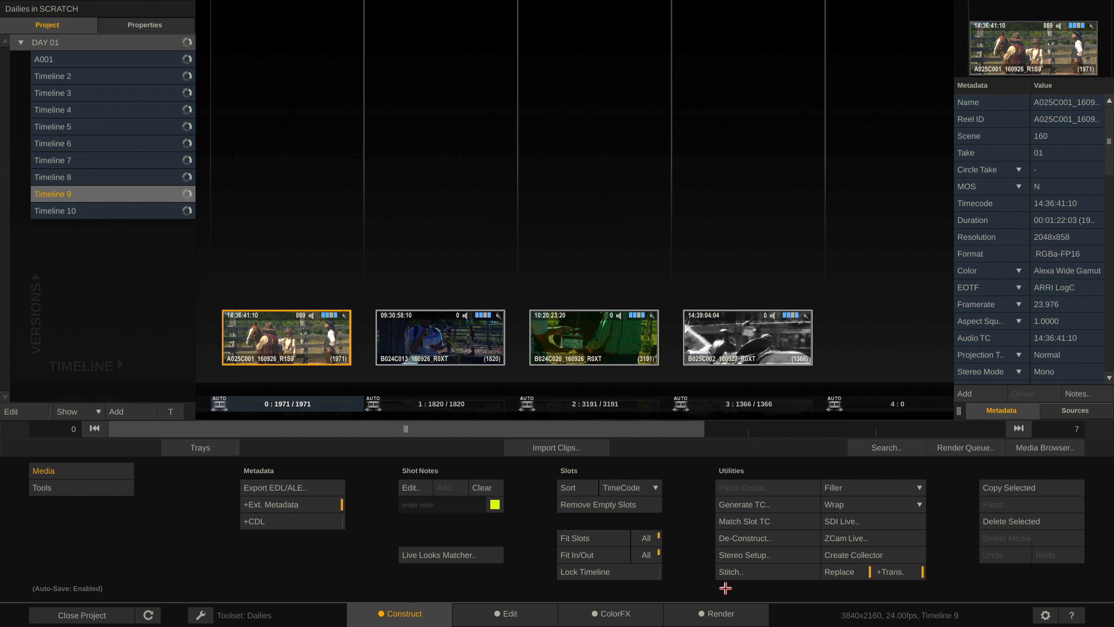
{"action": "left_click", "coordinate": [719, 610]}
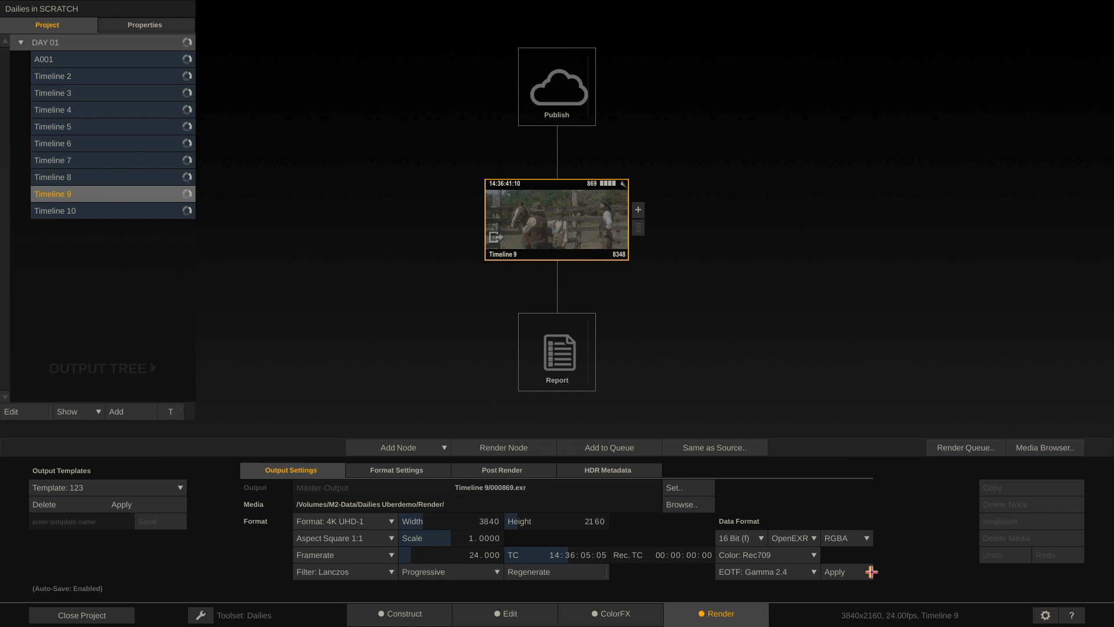
{"action": "left_click", "coordinate": [630, 609]}
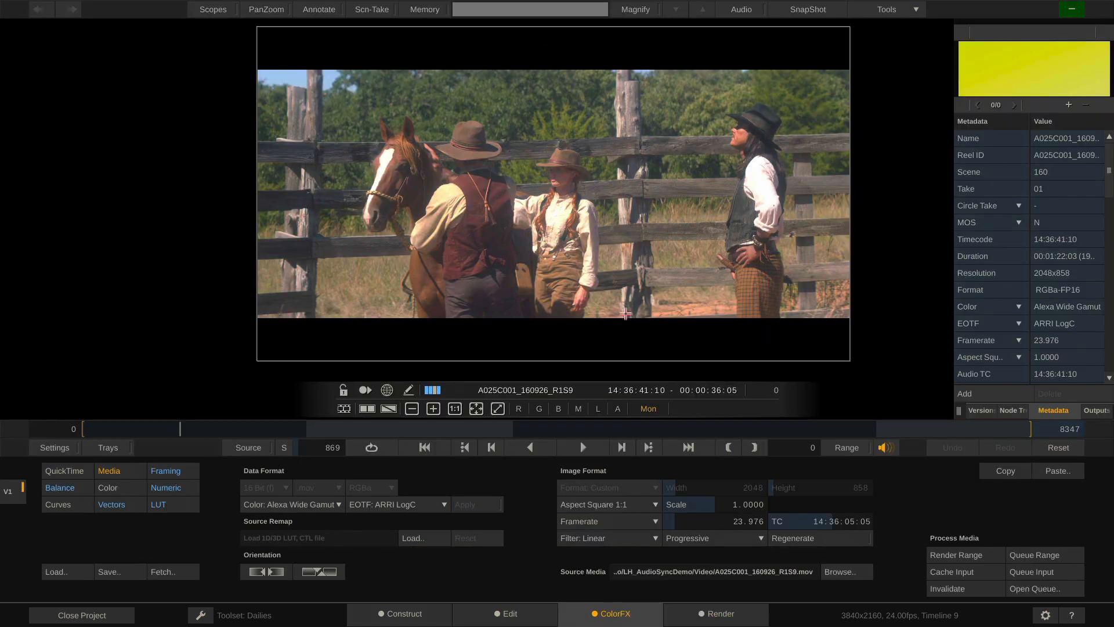
Turn off By-Pass so A025C001's grading LUT is active again
{"action": "left_click", "coordinate": [176, 502]}
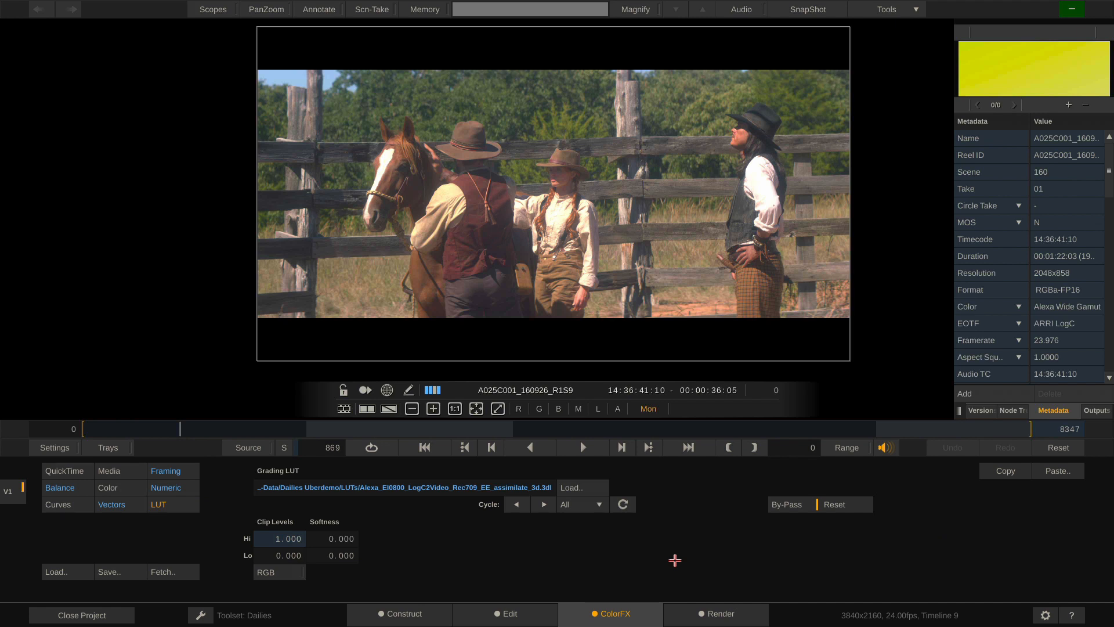
{"action": "left_click", "coordinate": [799, 506]}
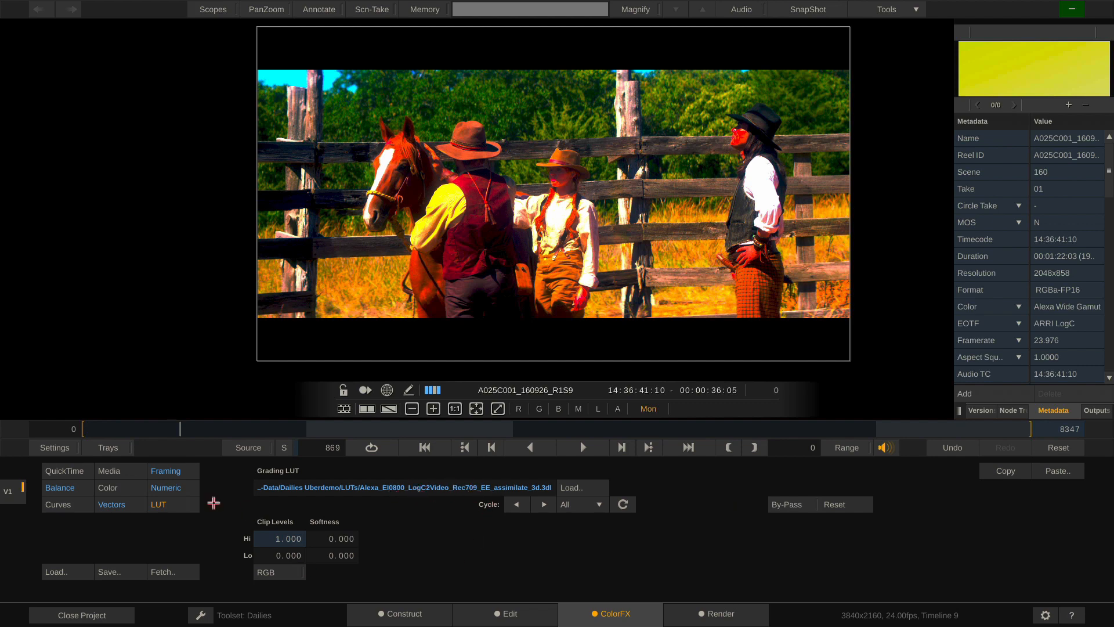
{"action": "left_click", "coordinate": [124, 471]}
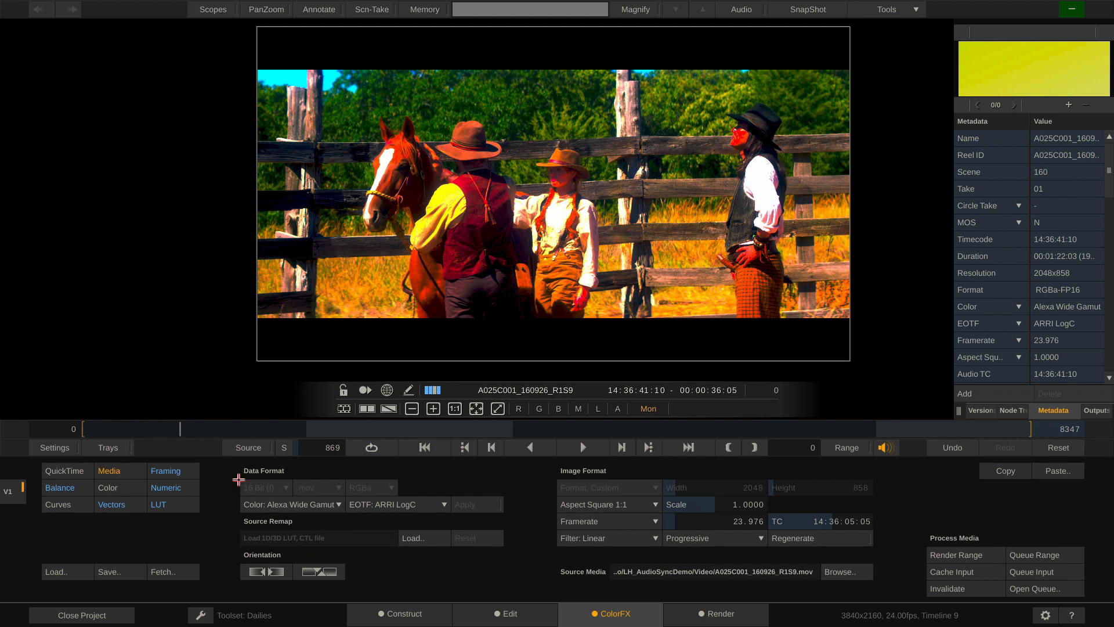
Reset the interface monitor colorspace to <source> and bring up Timeline 9's render output settings
{"action": "left_click", "coordinate": [47, 446]}
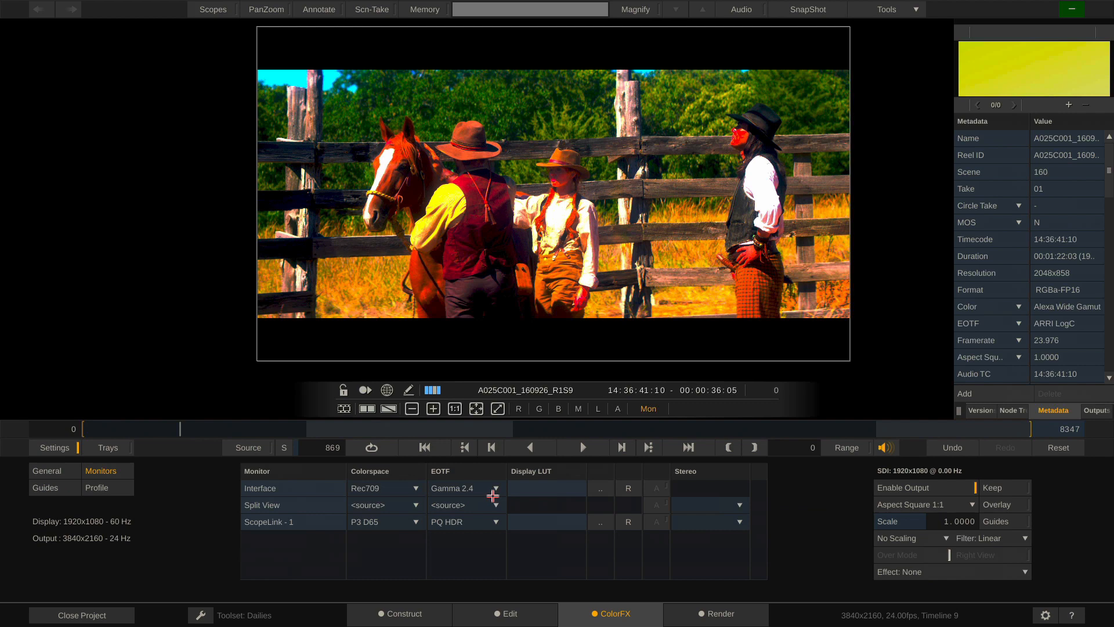
{"action": "left_click", "coordinate": [408, 487]}
{"action": "left_click", "coordinate": [343, 405]}
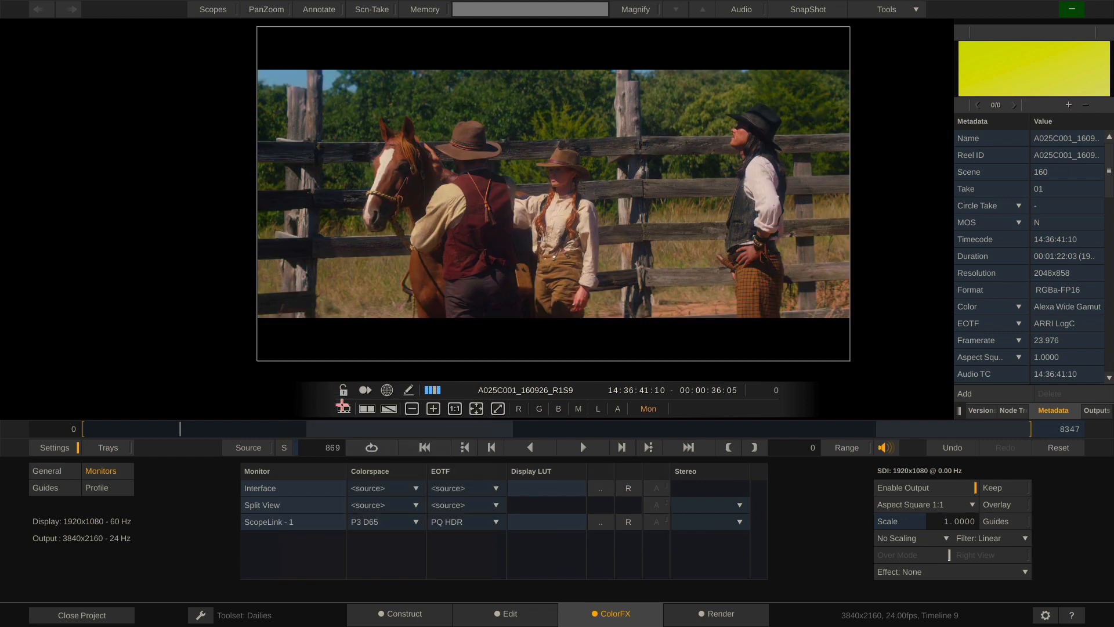
{"action": "left_click", "coordinate": [58, 447]}
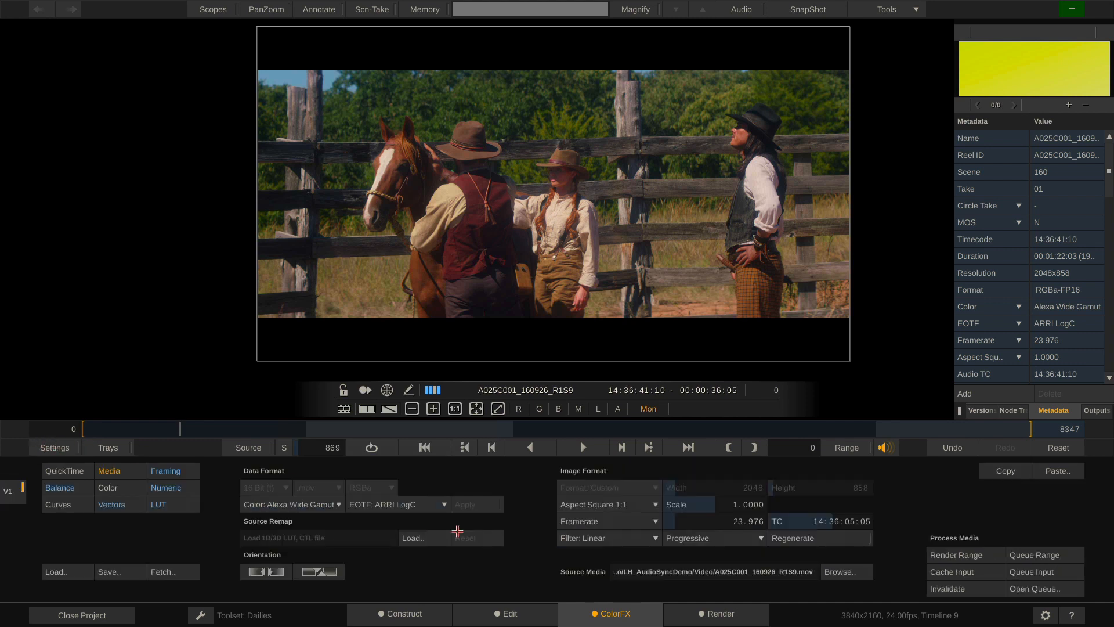
{"action": "left_click", "coordinate": [718, 615]}
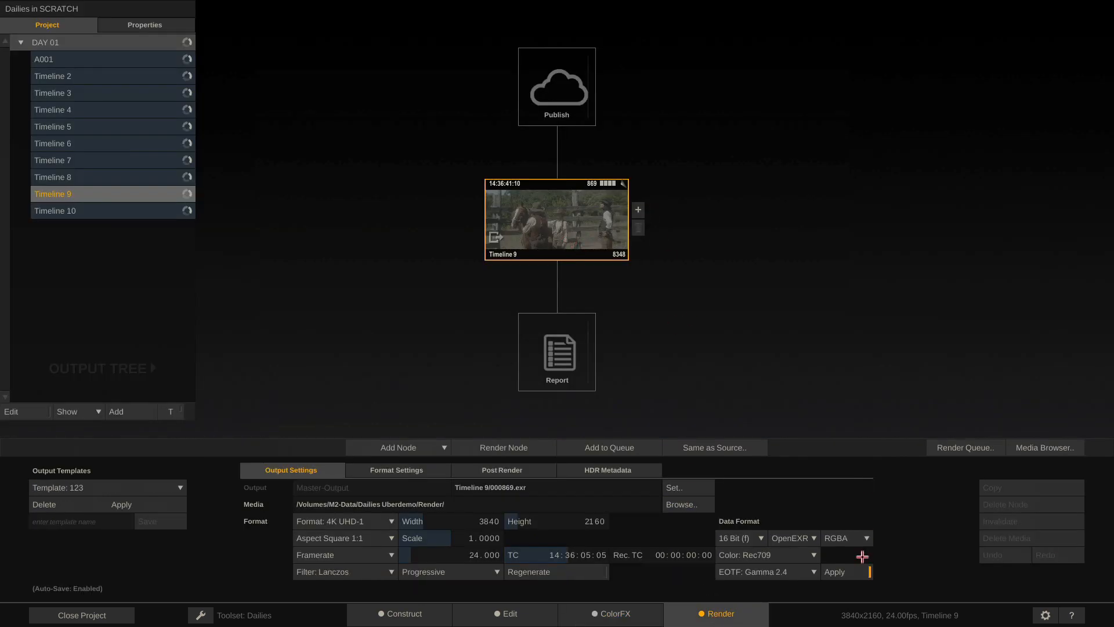
Remove the output colour conversion, cancel out of the Disable Color Management system setting, and reopen Dailies in SCRATCH
{"action": "left_click", "coordinate": [850, 573]}
{"action": "left_click", "coordinate": [63, 615]}
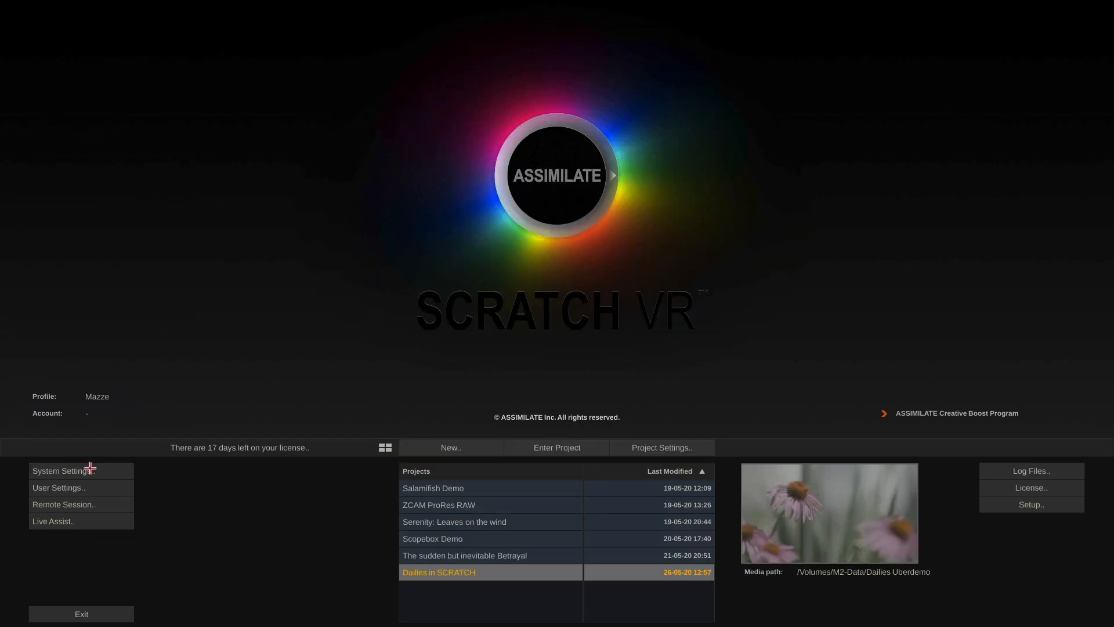
{"action": "left_click", "coordinate": [90, 467]}
{"action": "type", "text": "color"}
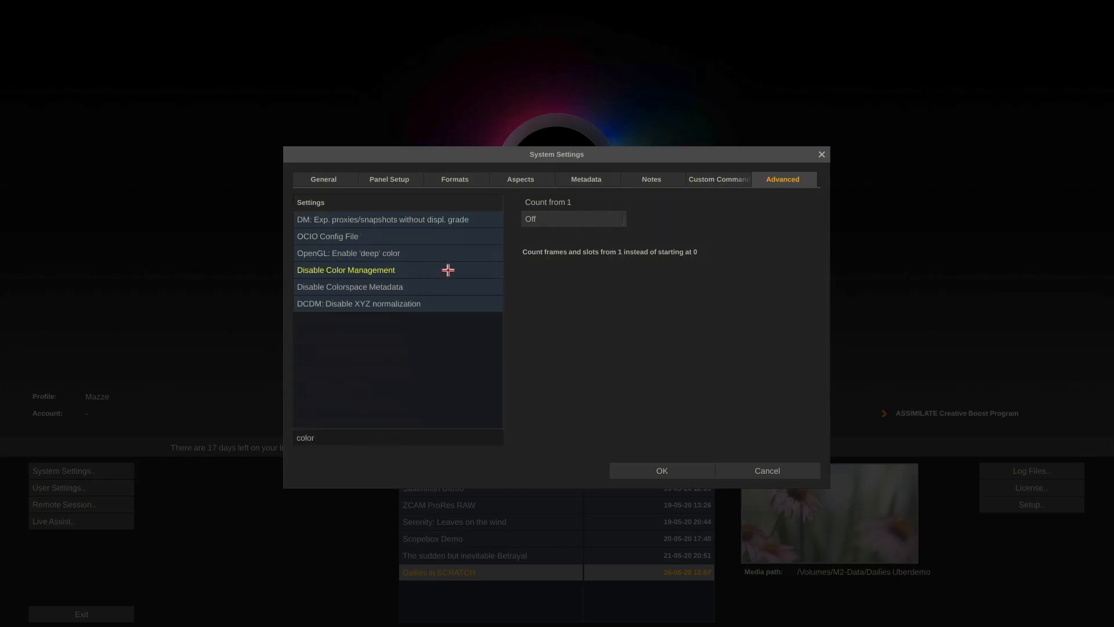
{"action": "left_click", "coordinate": [448, 270]}
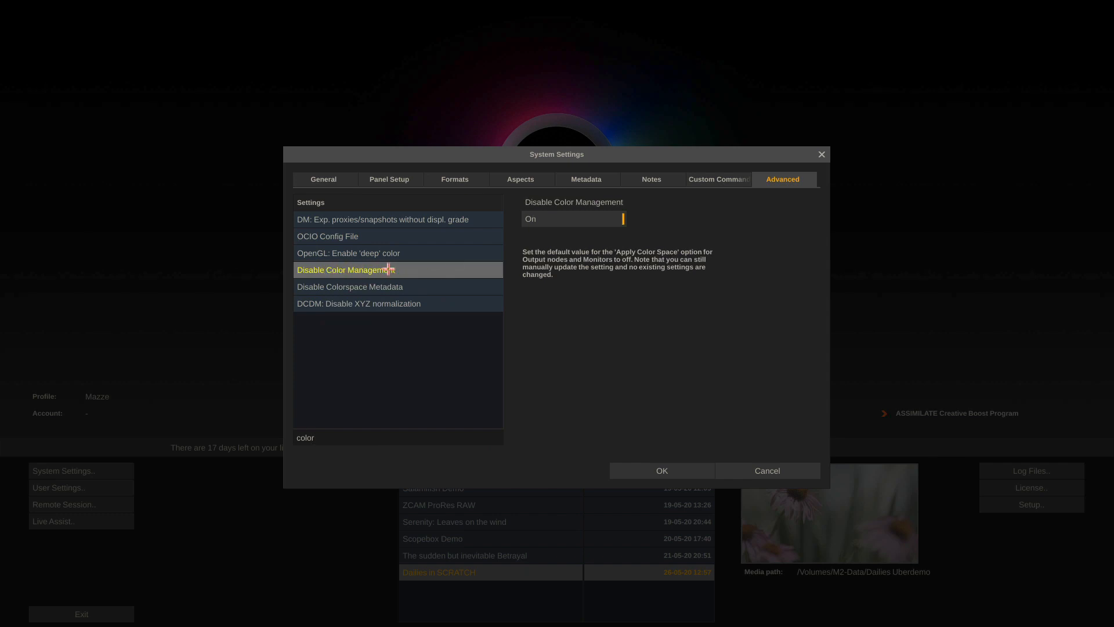
{"action": "left_click", "coordinate": [772, 471]}
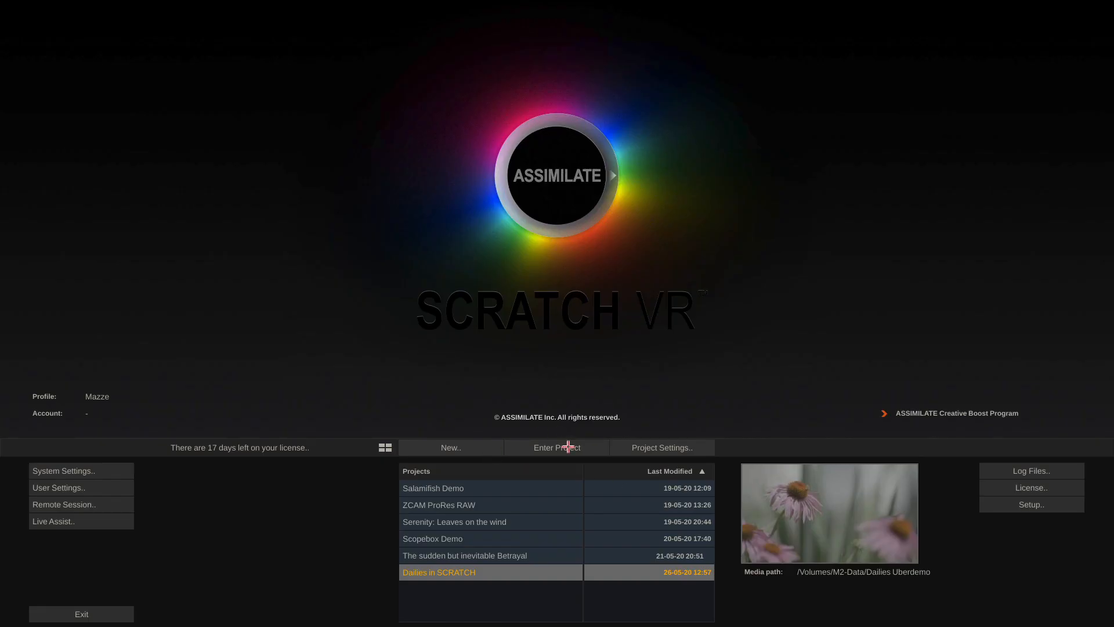
{"action": "left_click", "coordinate": [568, 447]}
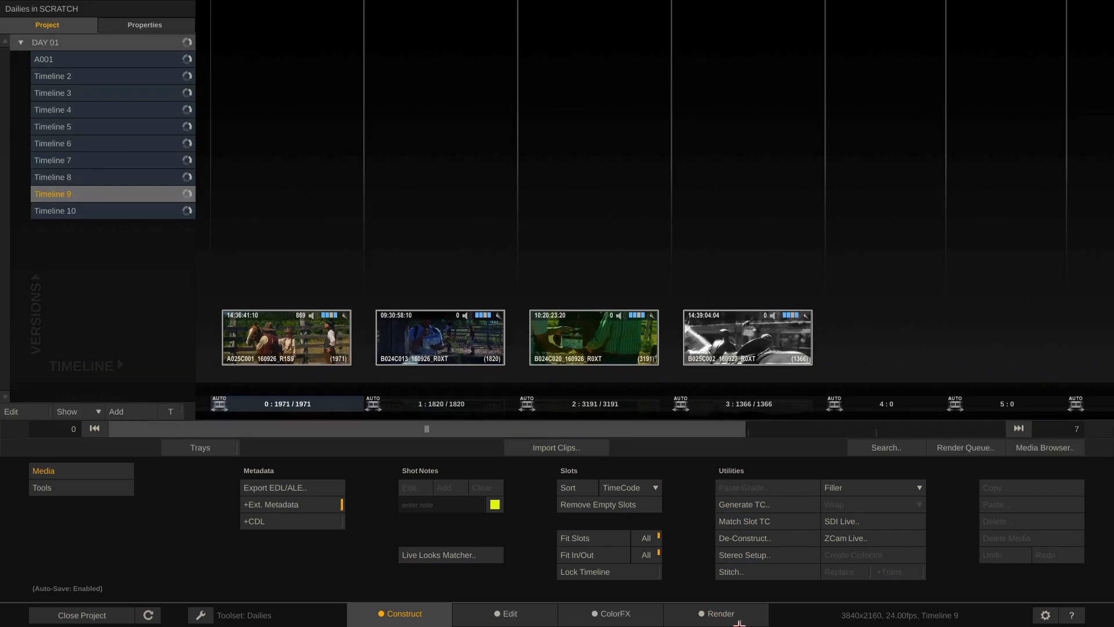
Visit the Render page, then in ColorFX check the monitor colorspace settings
{"action": "left_click", "coordinate": [720, 617]}
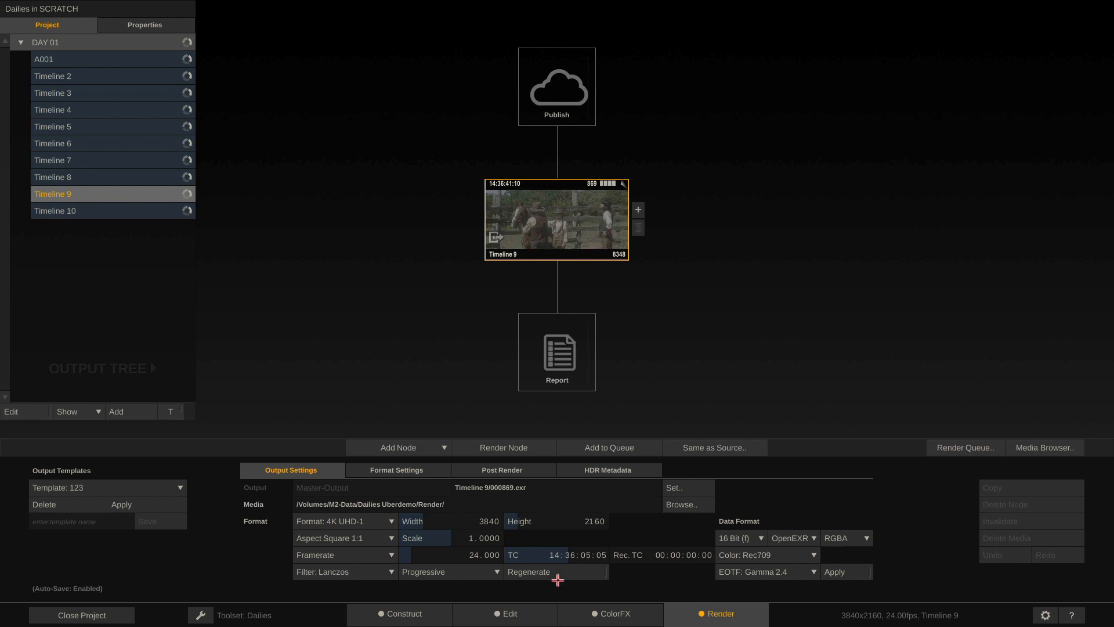
{"action": "left_click", "coordinate": [609, 614]}
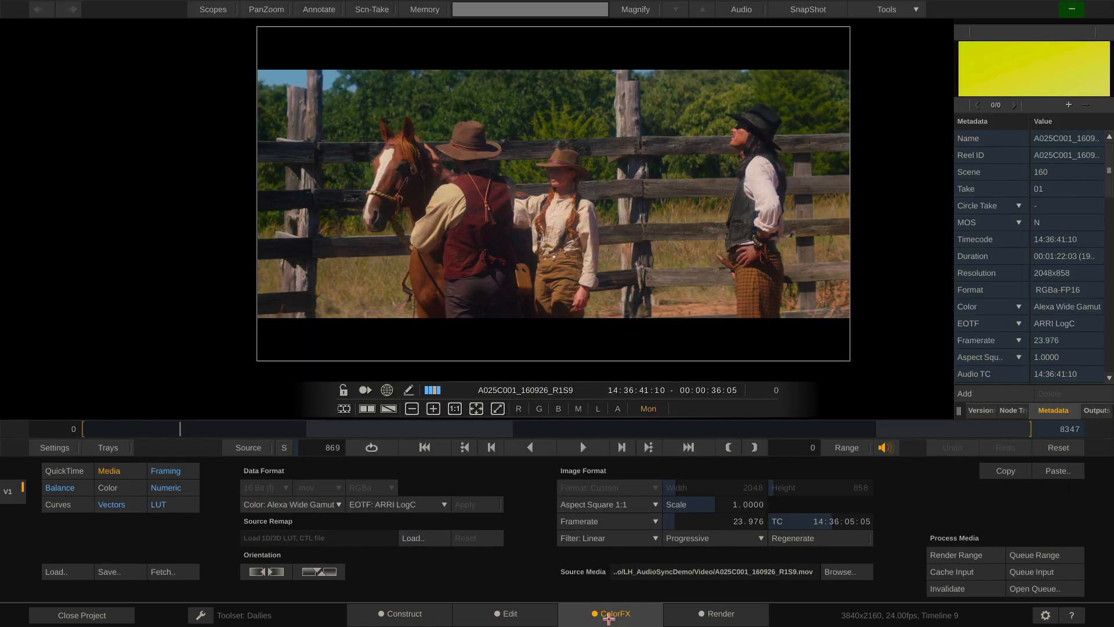
{"action": "left_click", "coordinate": [55, 446]}
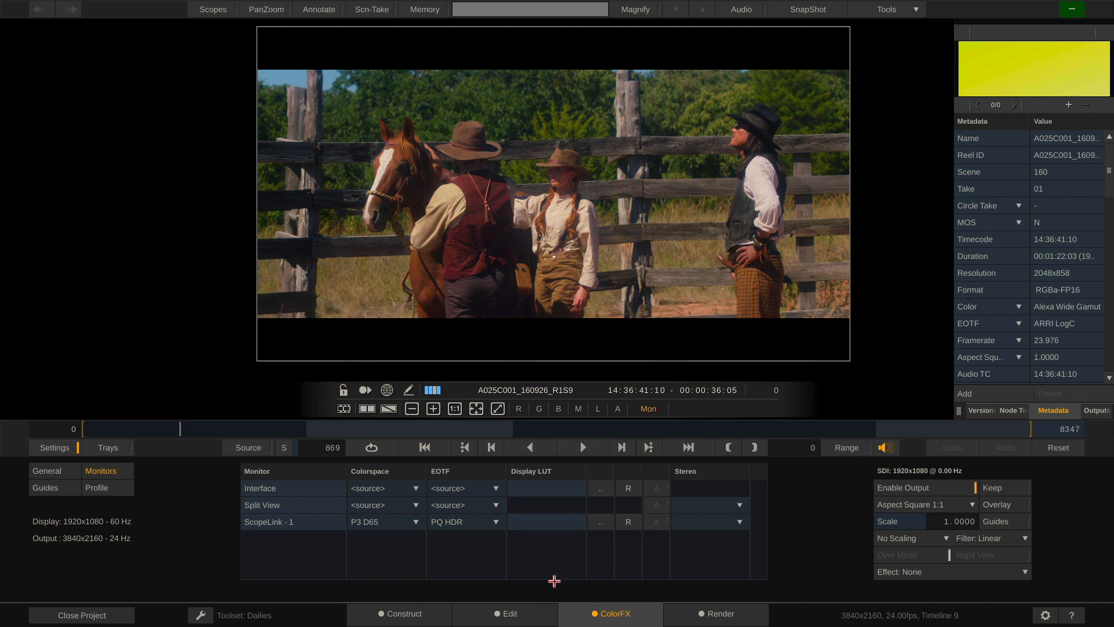
Return via Construct to ColorFX on clip A025C001 and list its versions
{"action": "left_click", "coordinate": [423, 610]}
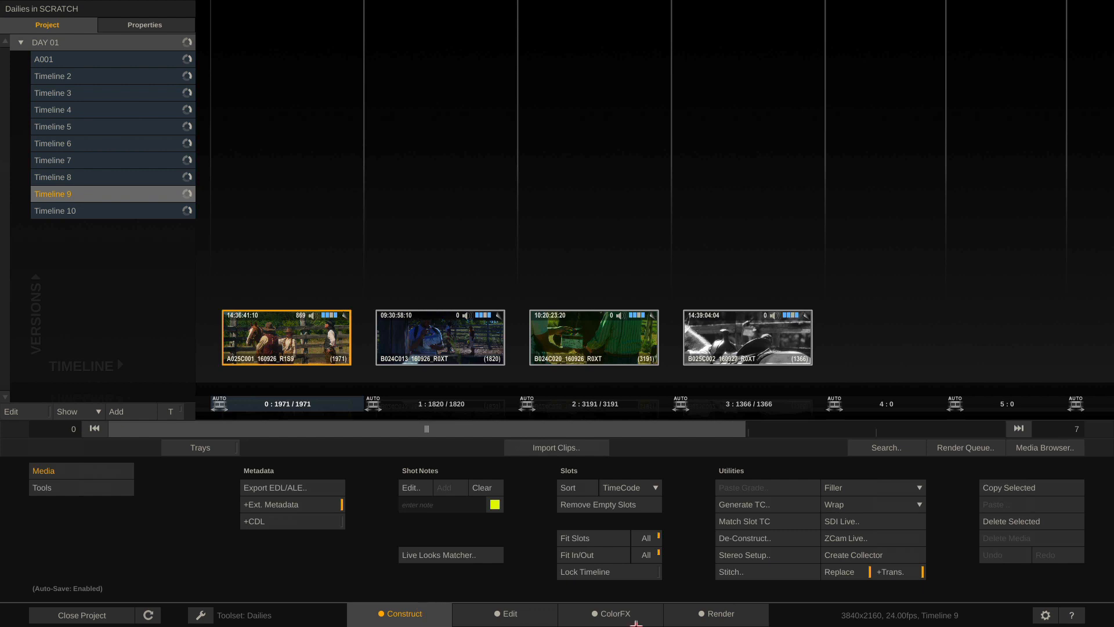
{"action": "left_click", "coordinate": [618, 616]}
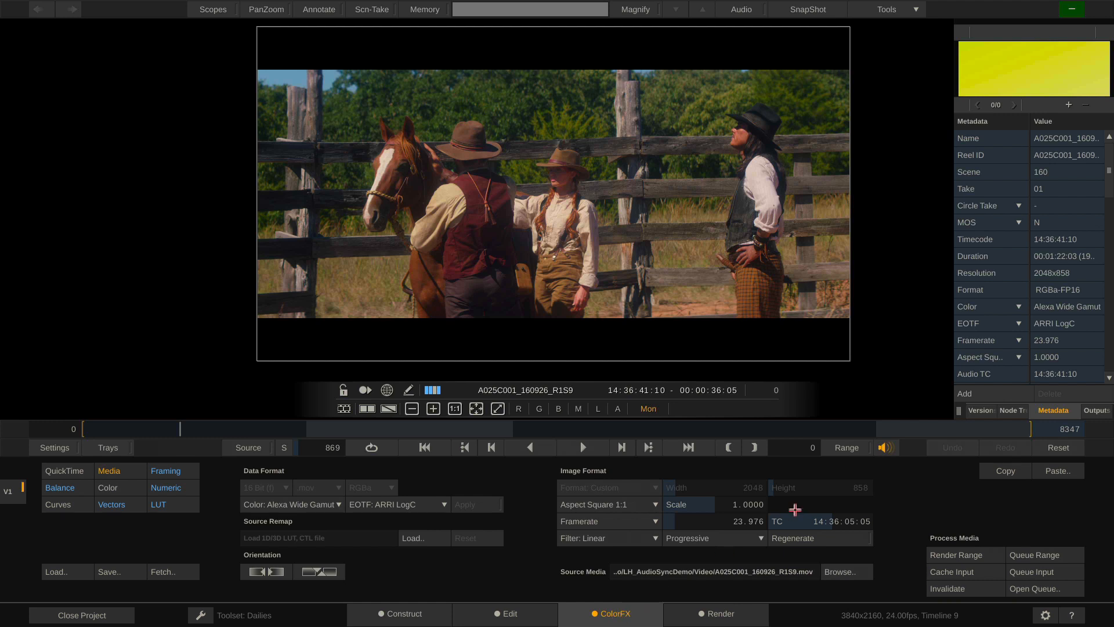
{"action": "left_click", "coordinate": [978, 410]}
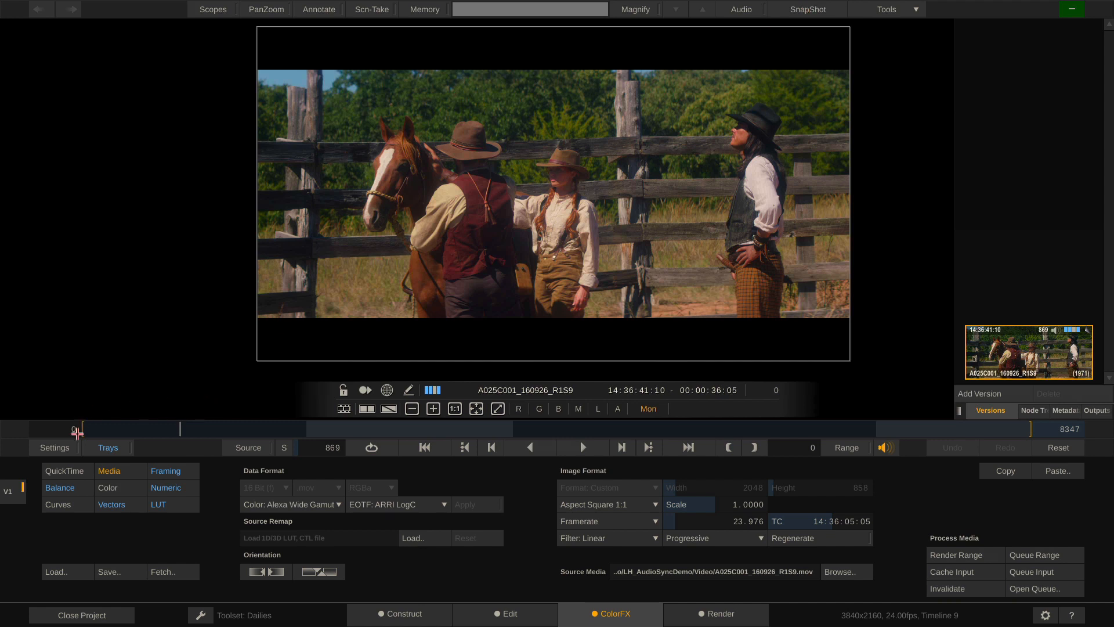
Scrub the playhead into B024C013, then show Timeline 9's four clips with snapshots collapsed
{"action": "left_click", "coordinate": [112, 447]}
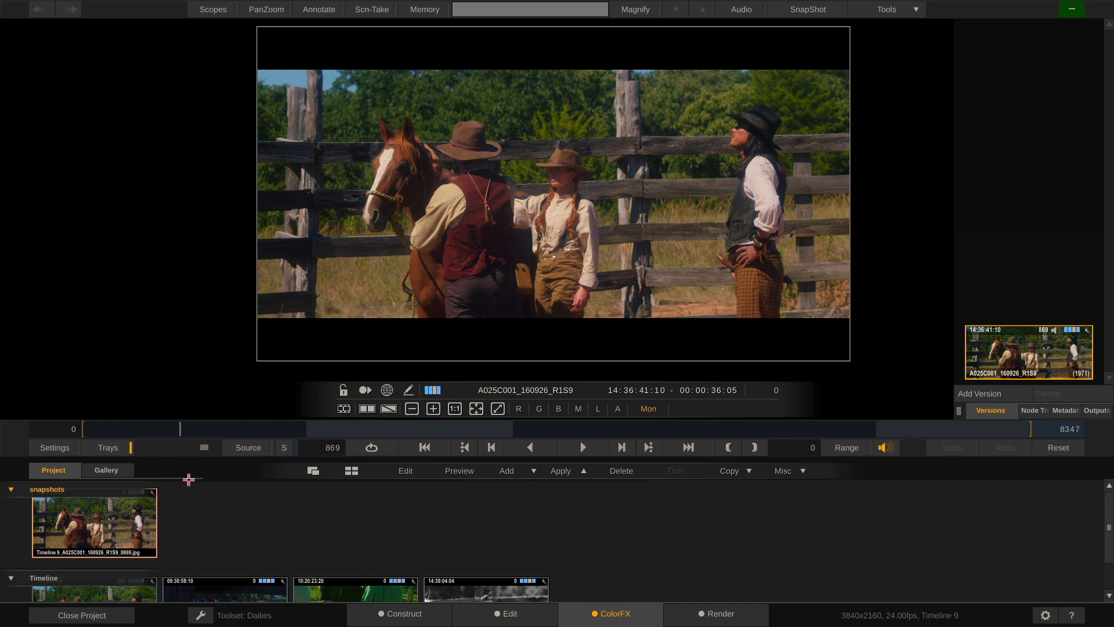
{"action": "left_click", "coordinate": [108, 448]}
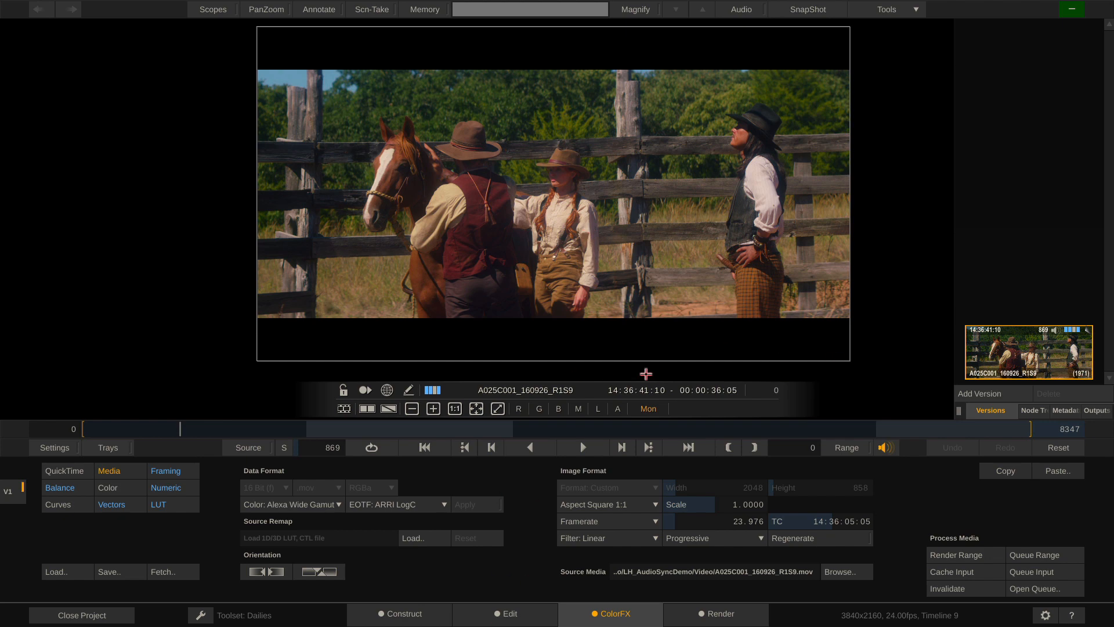
{"action": "left_click", "coordinate": [179, 429]}
{"action": "mouse_move", "coordinate": [179, 428]}
{"action": "left_mouse_down"}
{"action": "mouse_move", "coordinate": [422, 429]}
{"action": "mouse_move", "coordinate": [179, 429]}
{"action": "left_mouse_up"}
{"action": "left_click", "coordinate": [105, 448]}
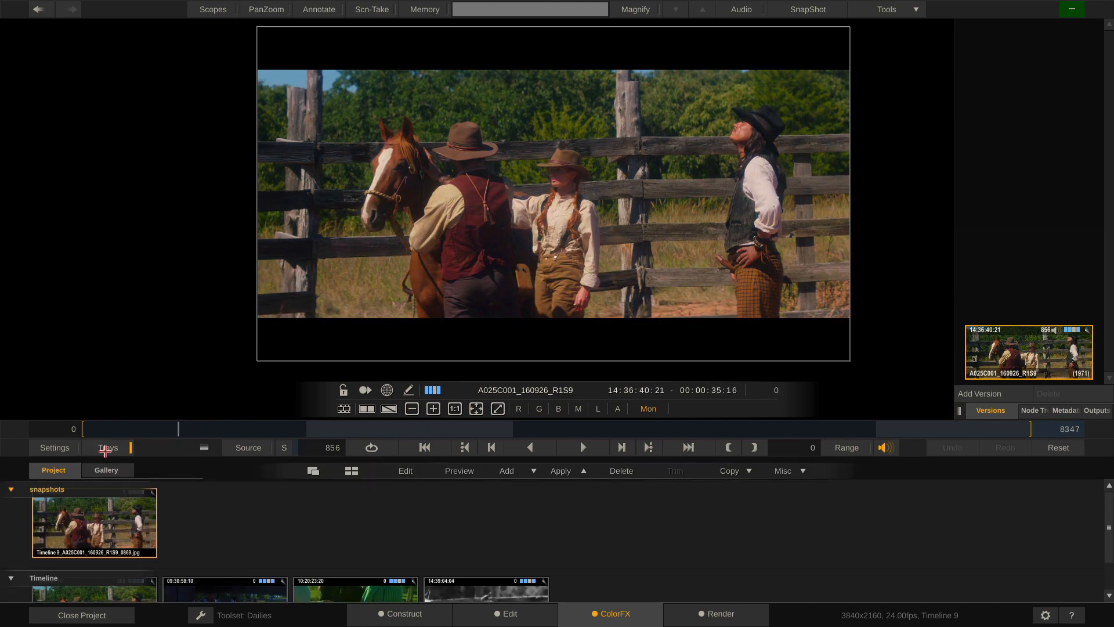
{"action": "left_click", "coordinate": [11, 489]}
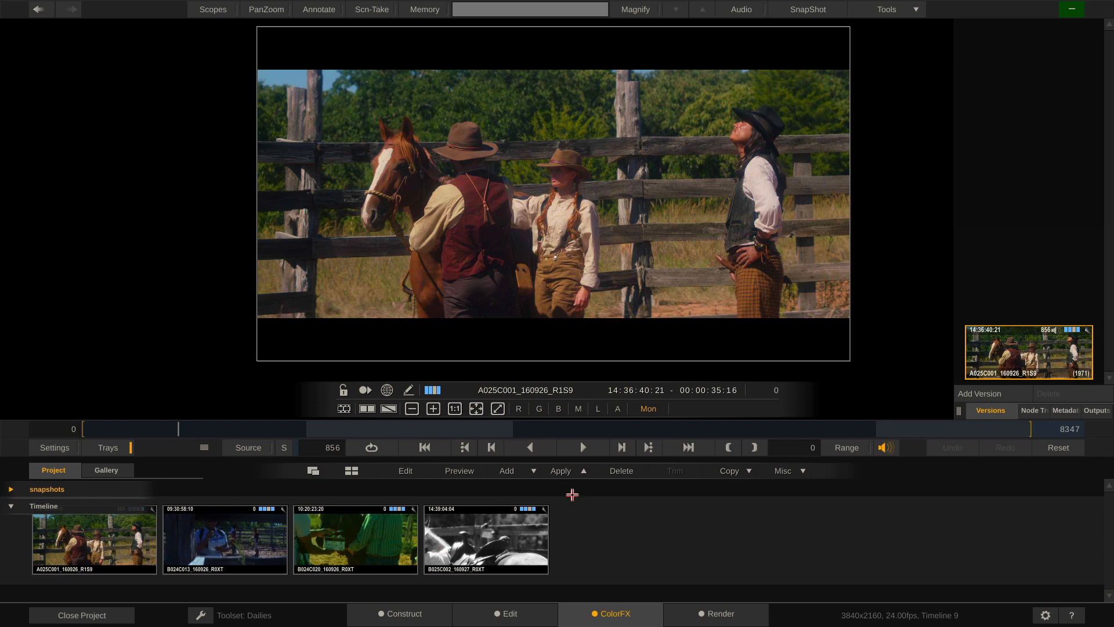
Switch from dual view to an A/B wipe with B024C013 as the B side
{"action": "key", "text": "d"}
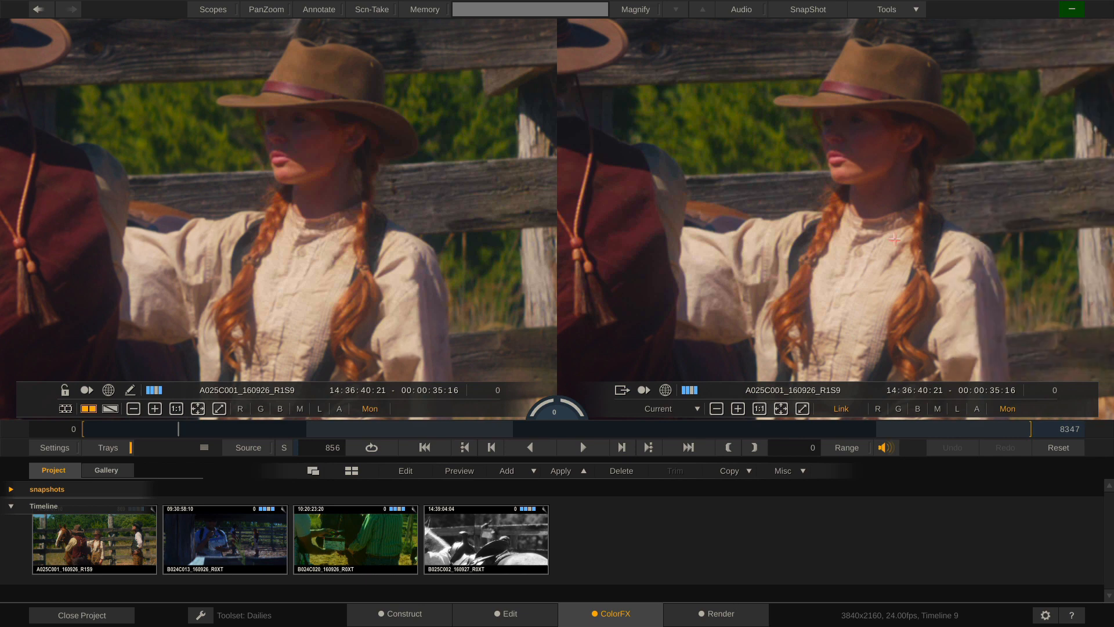
{"action": "scroll", "coordinate": [670, 163], "scroll_direction": "down", "scroll_amount": 5}
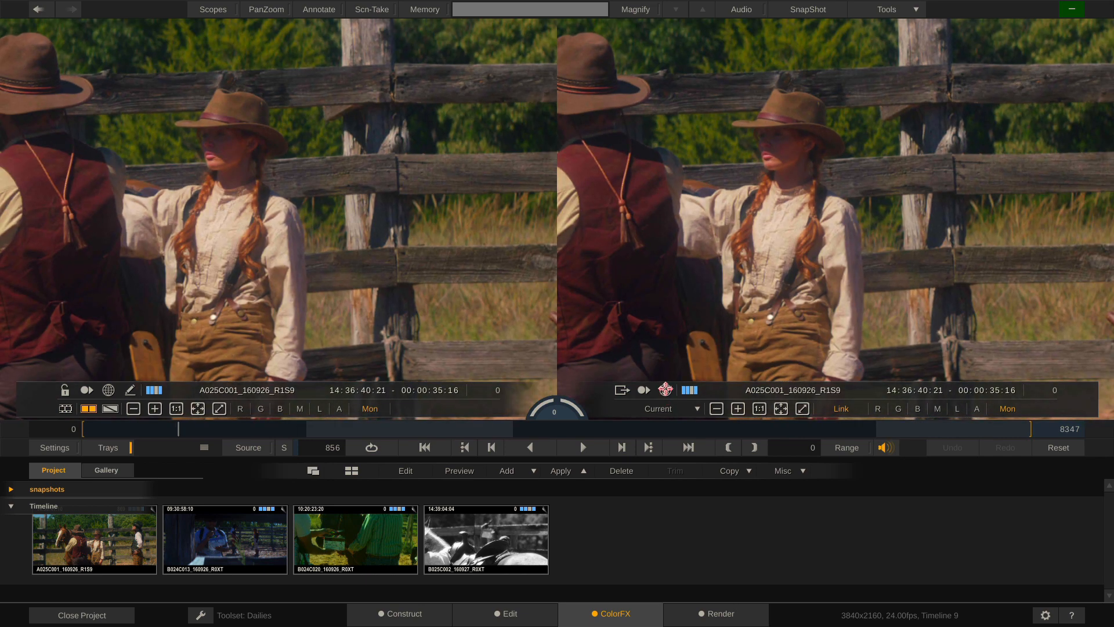
{"action": "scroll", "coordinate": [658, 279], "scroll_direction": "down", "scroll_amount": 1}
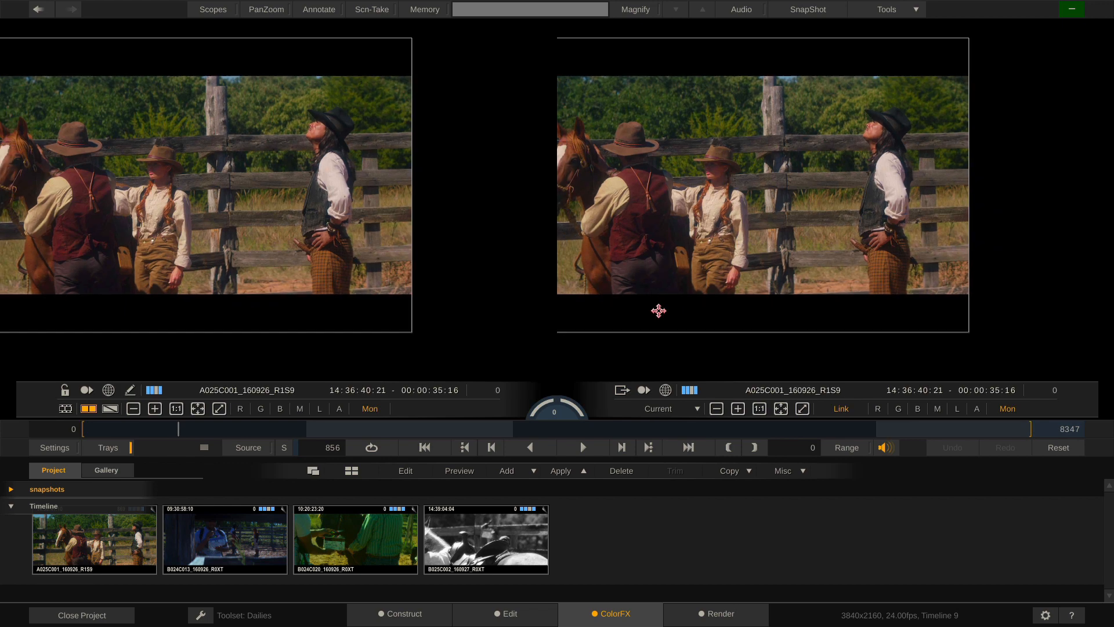
{"action": "left_click_drag", "start_coordinate": [497, 241], "coordinate": [626, 246]}
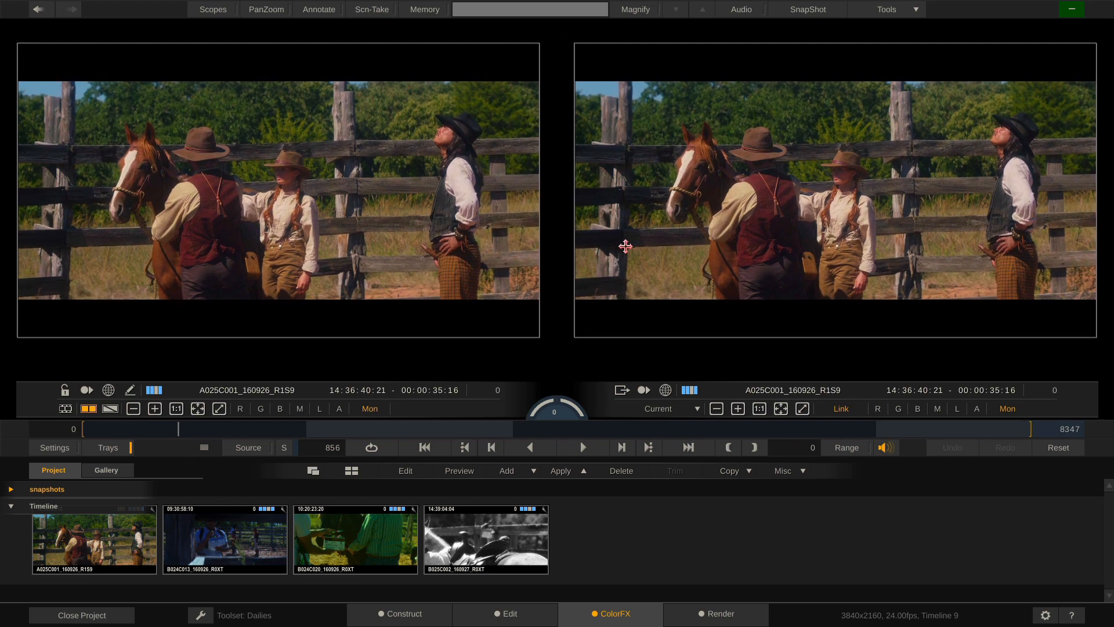
{"action": "key", "text": "d"}
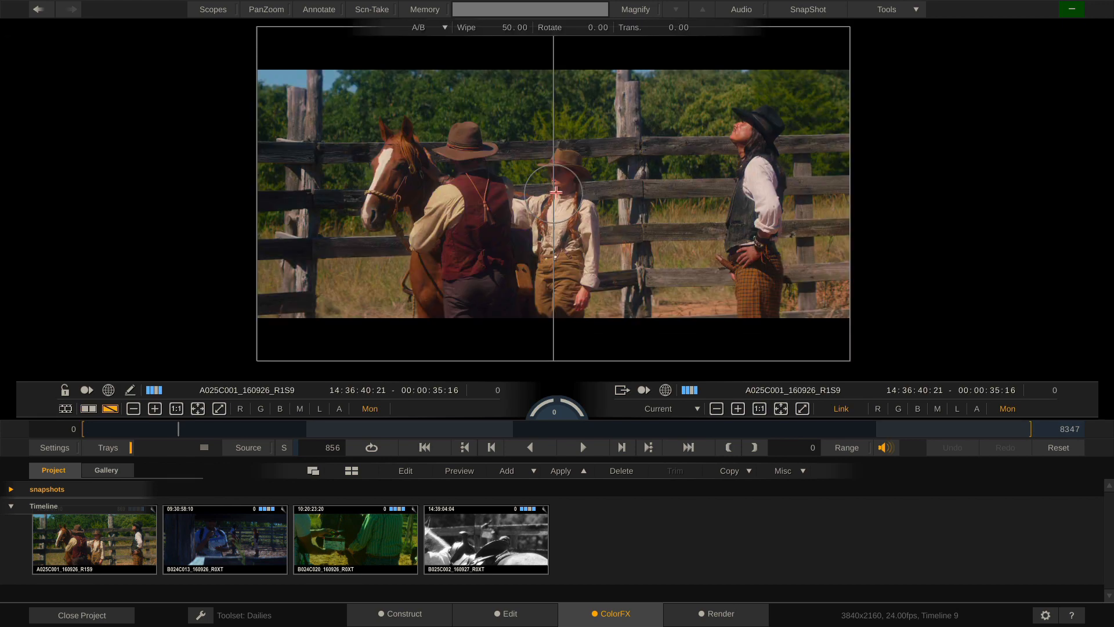
{"action": "left_click_drag", "start_coordinate": [218, 538], "coordinate": [692, 194]}
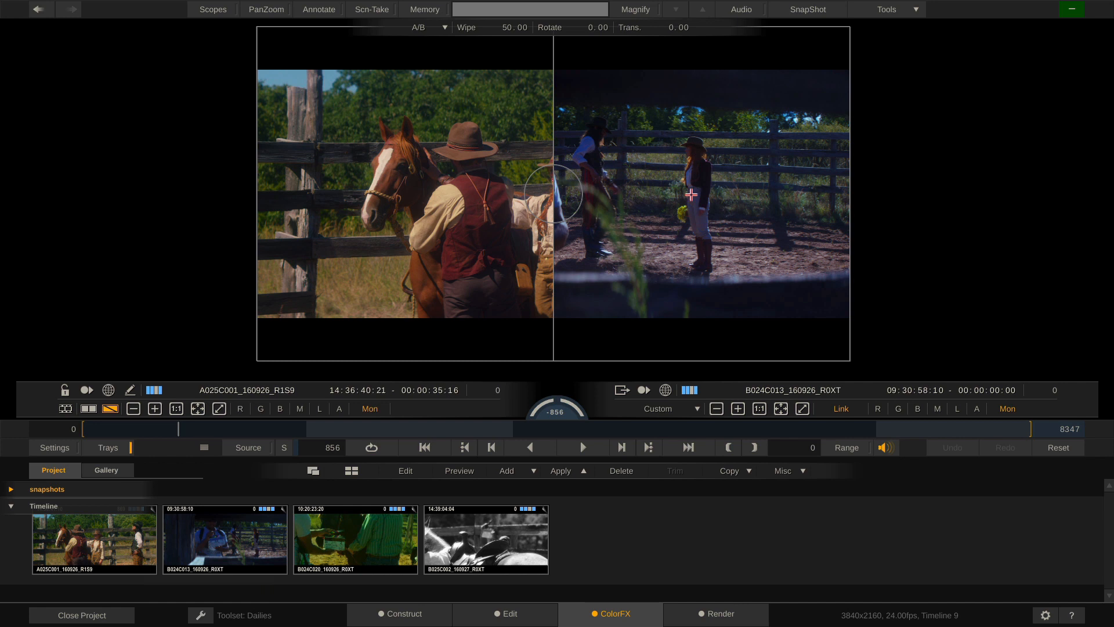
Play the A/B comparison limited to the clip range, moving the wipe split, then go to Render
{"action": "left_click", "coordinate": [583, 446]}
{"action": "left_click", "coordinate": [848, 448]}
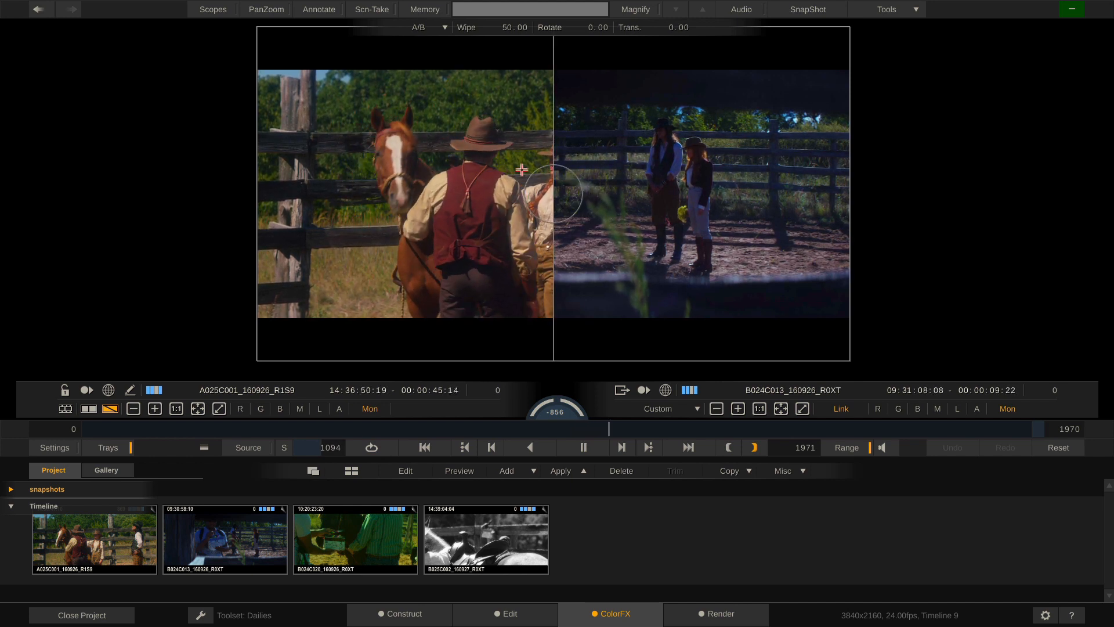
{"action": "left_click_drag", "start_coordinate": [514, 28], "coordinate": [586, 22]}
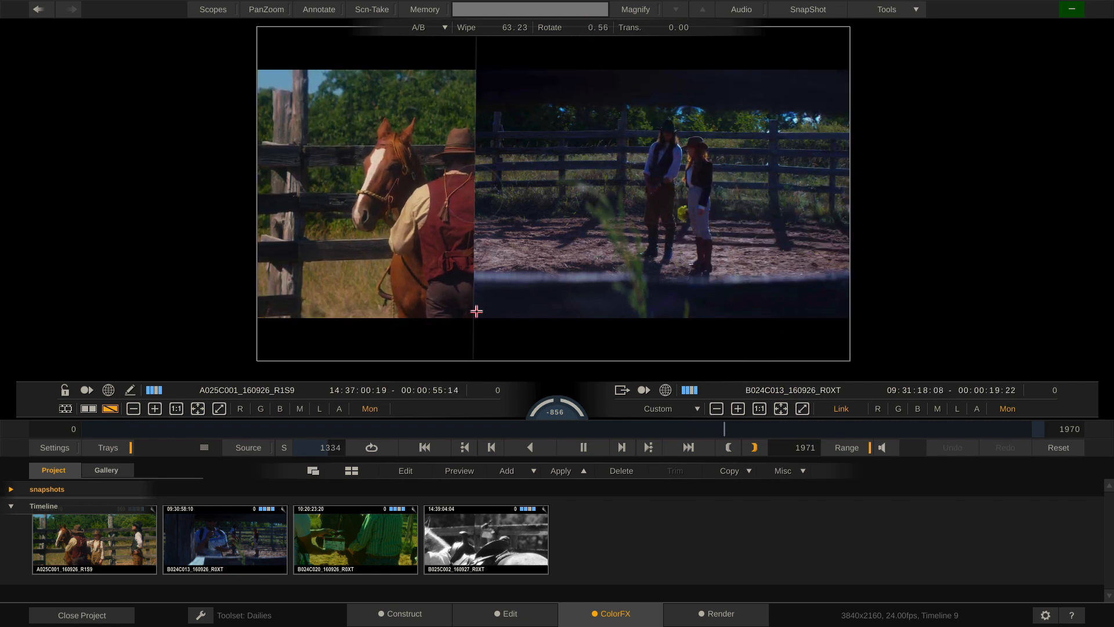
{"action": "key", "text": "d"}
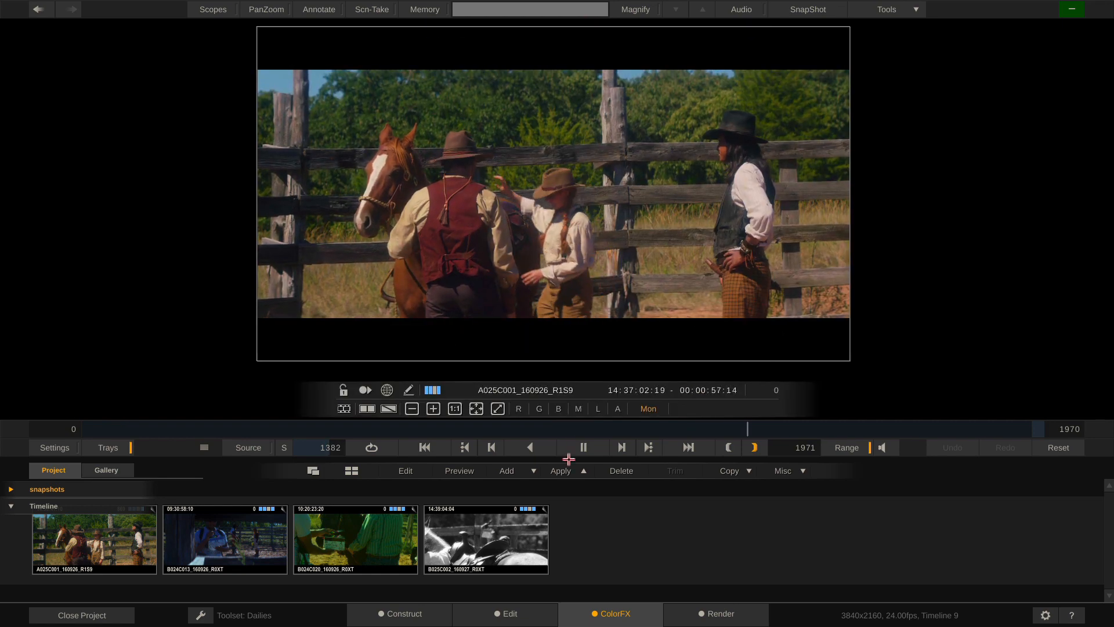
{"action": "left_click", "coordinate": [585, 446]}
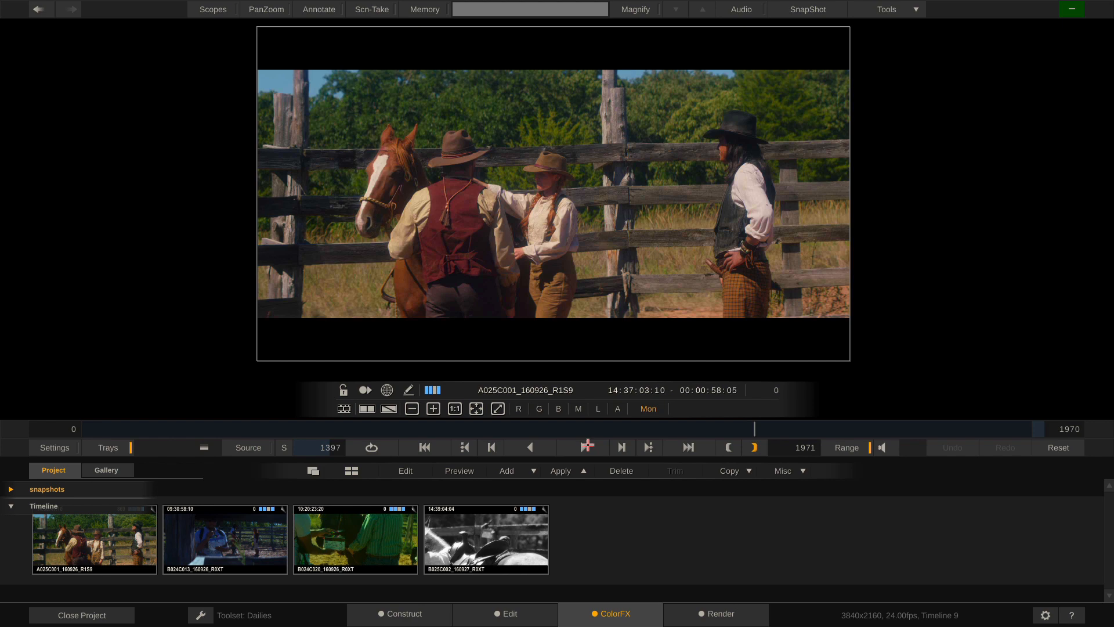
{"action": "key", "text": "d"}
{"action": "key", "text": "d"}
{"action": "left_click", "coordinate": [107, 447]}
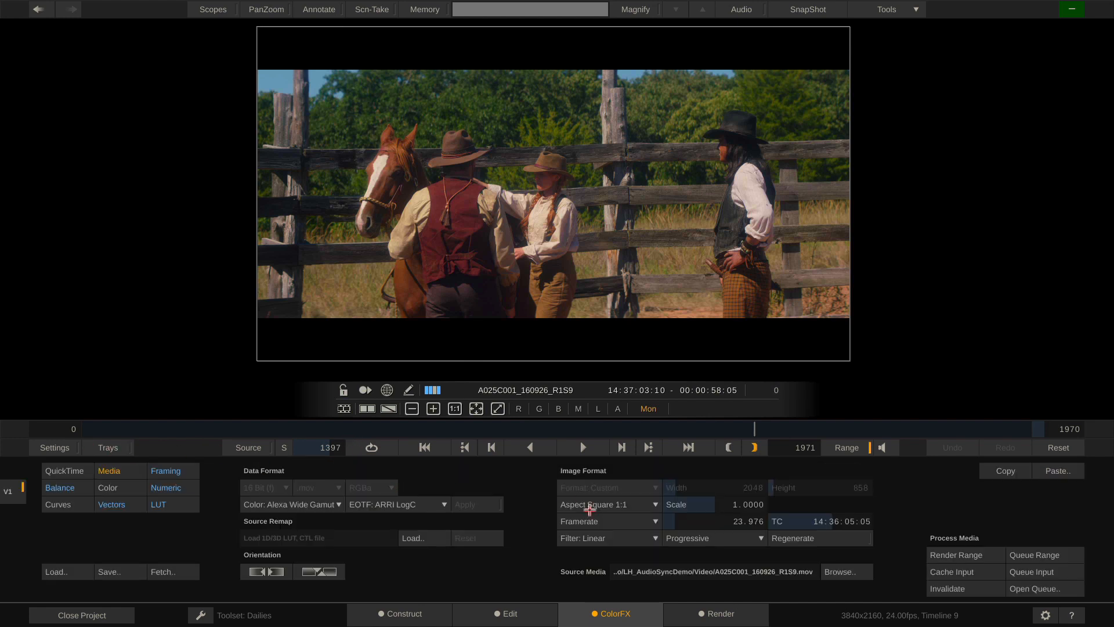
{"action": "left_click", "coordinate": [721, 615]}
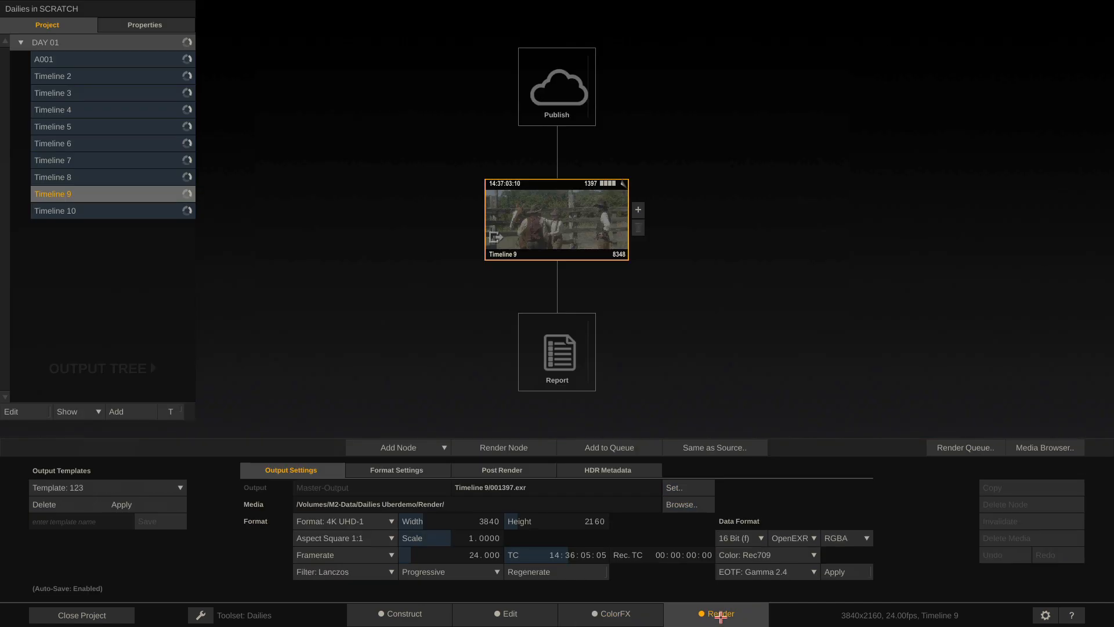
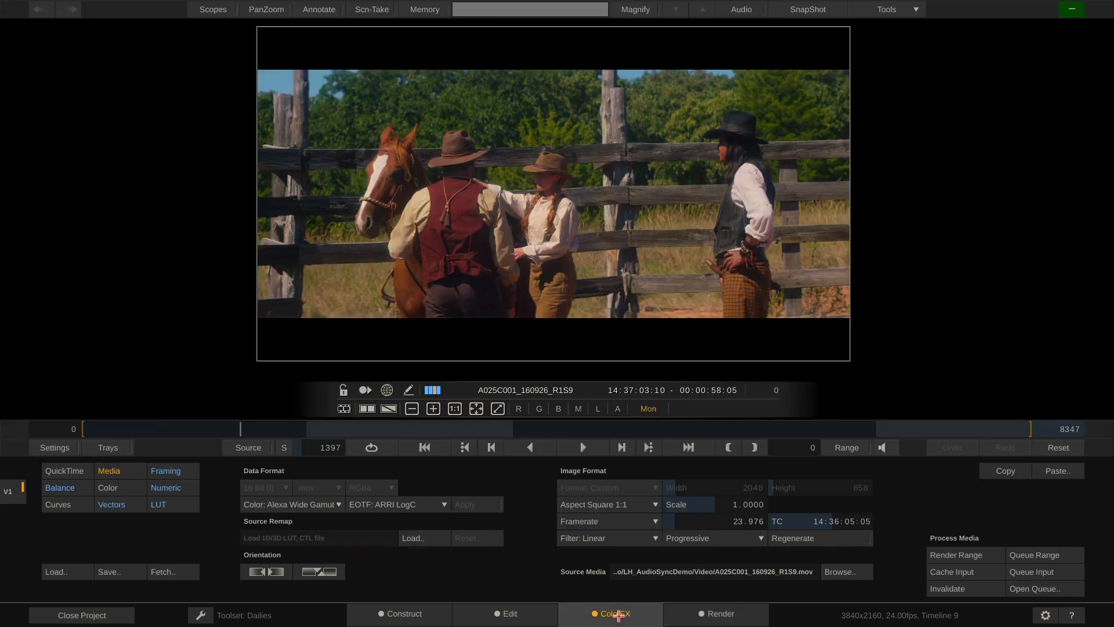
Inspect the clip's source metadata and framing in ColorFX, then bring up Timeline 9's output format presets
{"action": "left_click", "coordinate": [616, 614]}
{"action": "key", "text": "Tab"}
{"action": "left_click", "coordinate": [1060, 411]}
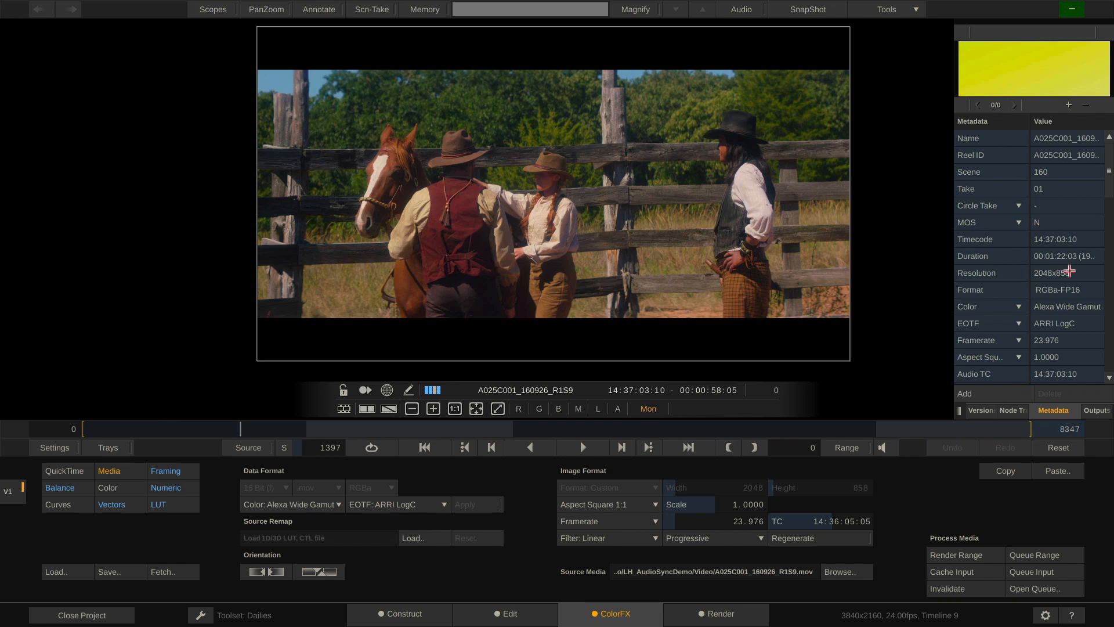
{"action": "left_click", "coordinate": [183, 472]}
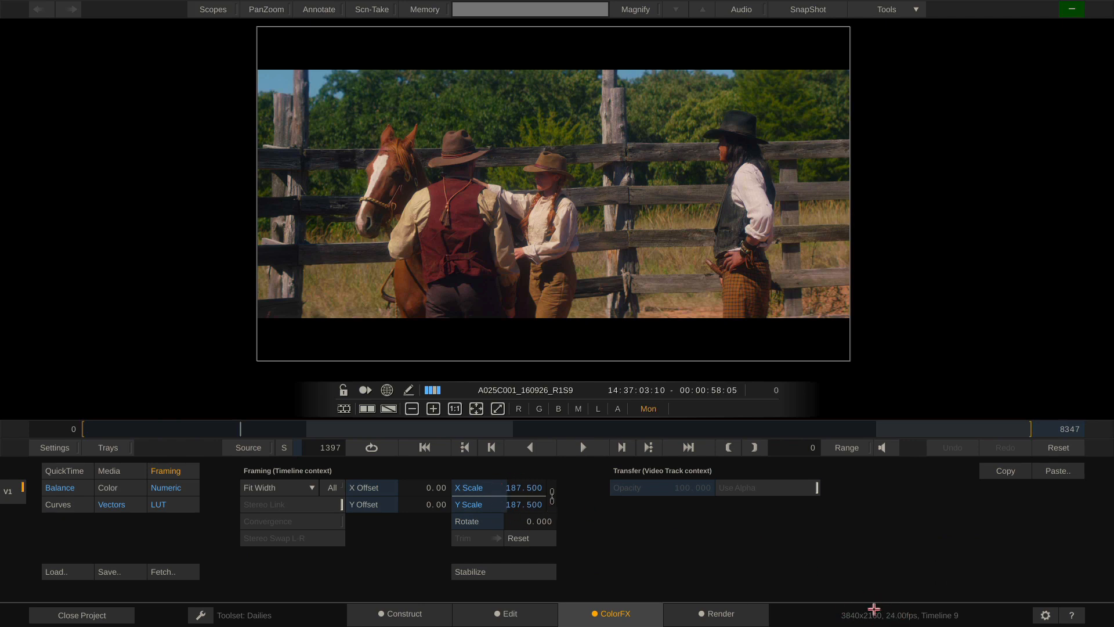
{"action": "left_click", "coordinate": [713, 614]}
{"action": "left_click", "coordinate": [386, 517]}
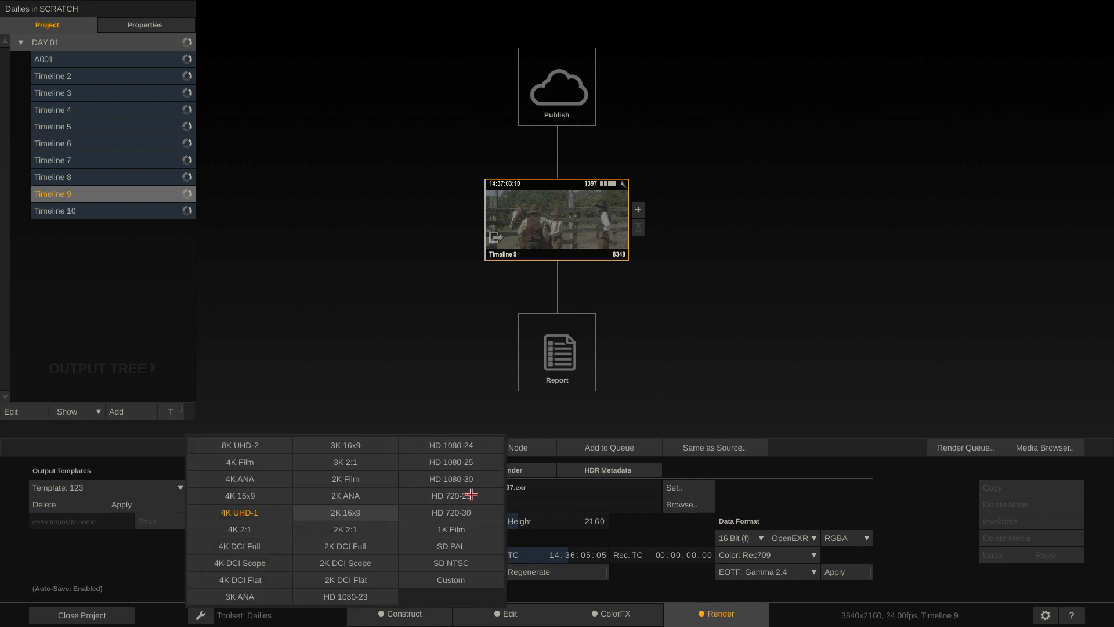
Set Timeline 9's output format to HD 1080-23 and fit the clip to width at 93.75 scale
{"action": "left_click", "coordinate": [362, 599]}
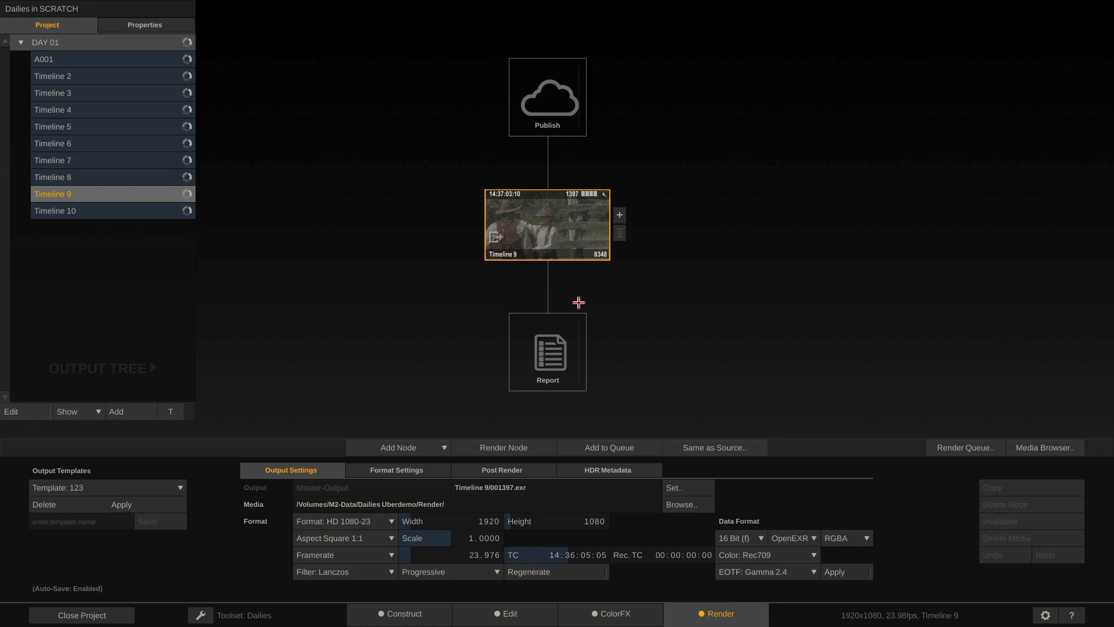
{"action": "left_click", "coordinate": [616, 618]}
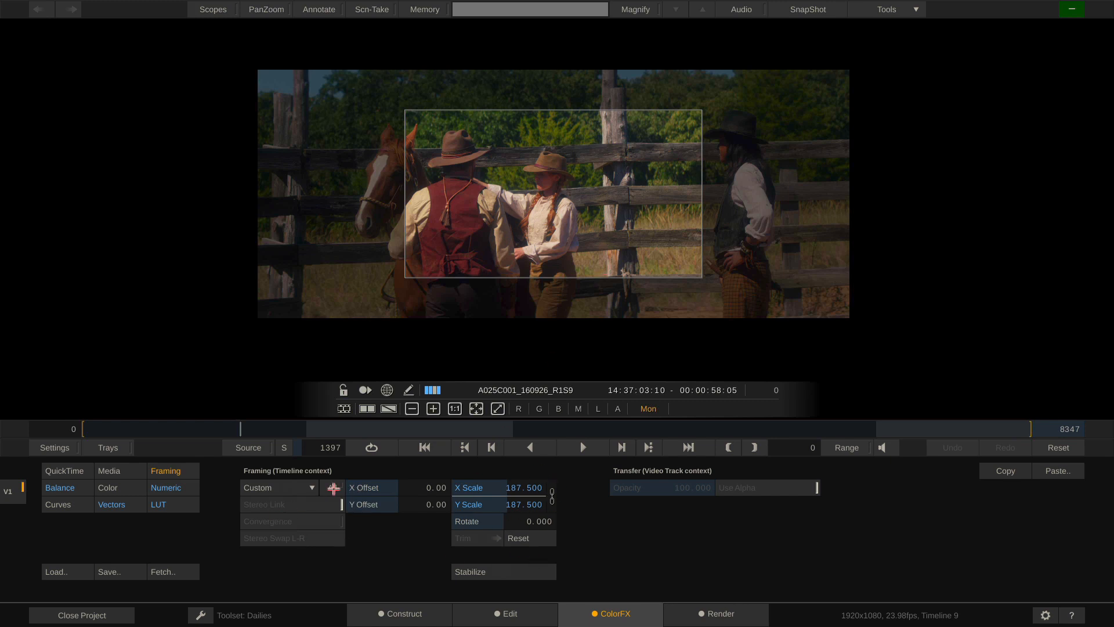
{"action": "left_click", "coordinate": [294, 490]}
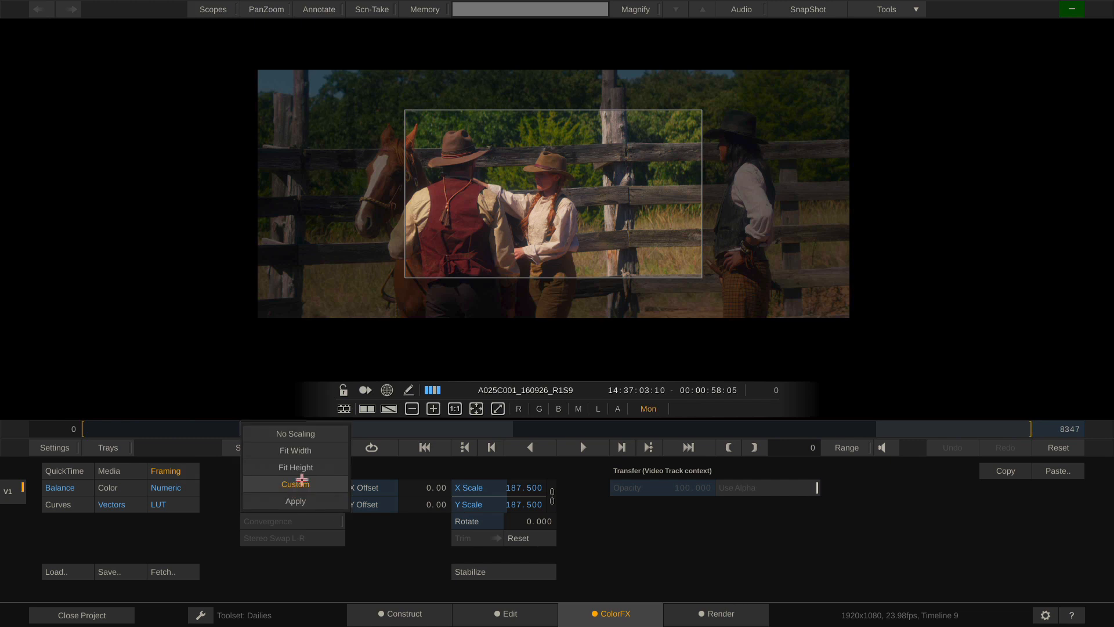
{"action": "left_click", "coordinate": [321, 456]}
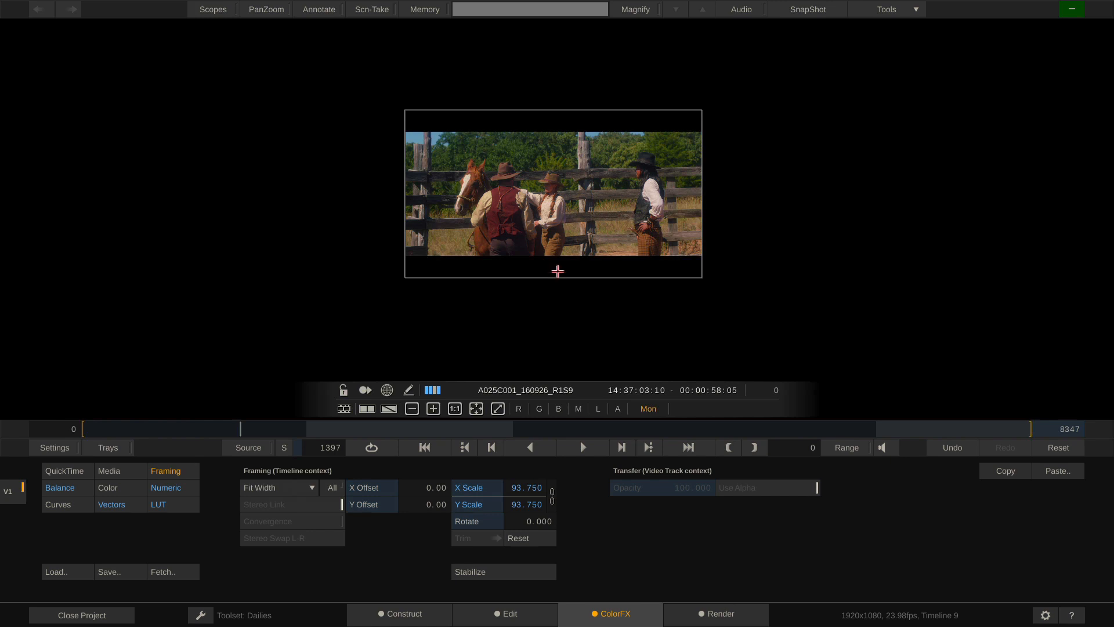
{"action": "left_click_drag", "start_coordinate": [558, 268], "coordinate": [582, 2]}
{"action": "left_click_drag", "start_coordinate": [539, 255], "coordinate": [566, 3]}
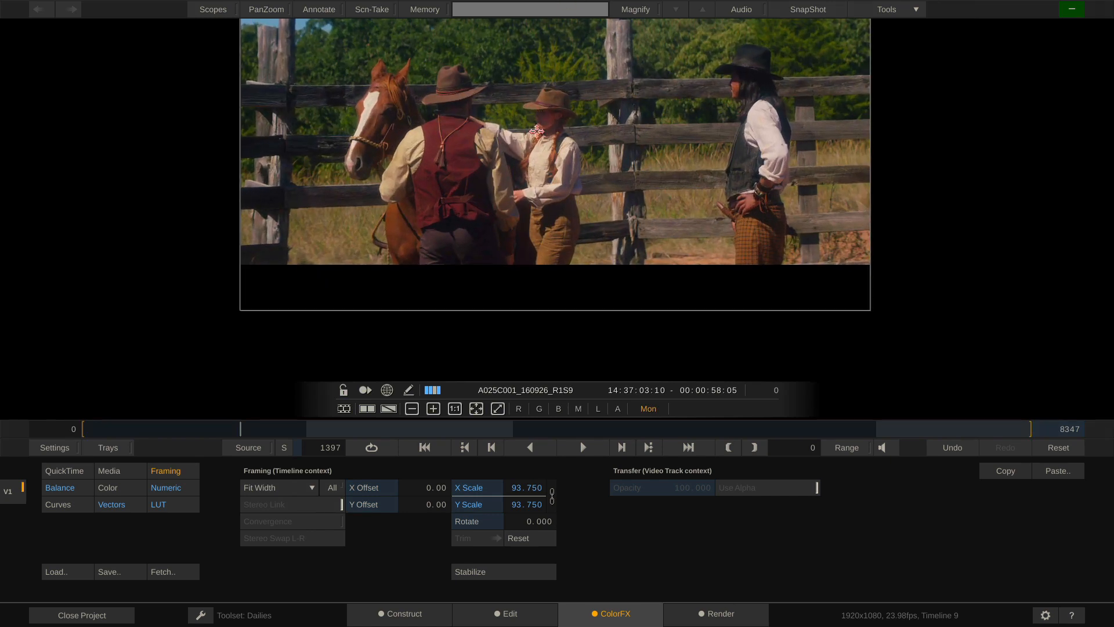
{"action": "left_click_drag", "start_coordinate": [535, 130], "coordinate": [536, 183]}
{"action": "left_click", "coordinate": [402, 616]}
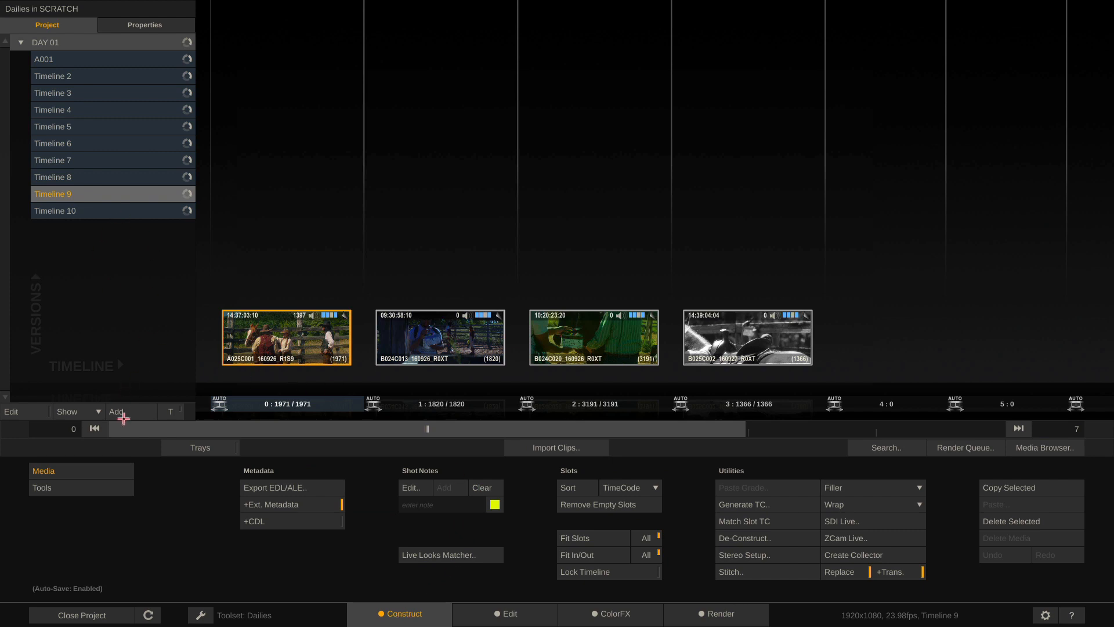
Add Timeline 11, close the Dailies project and set its default Format to HD 1080-23, then reopen
{"action": "left_click", "coordinate": [129, 412]}
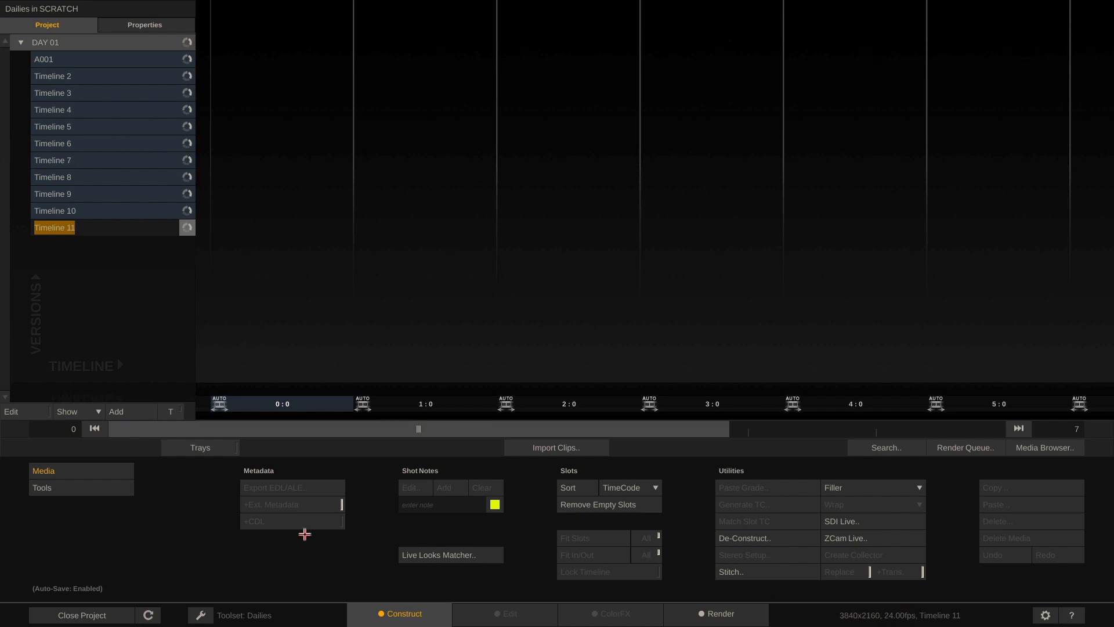
{"action": "left_click", "coordinate": [74, 617]}
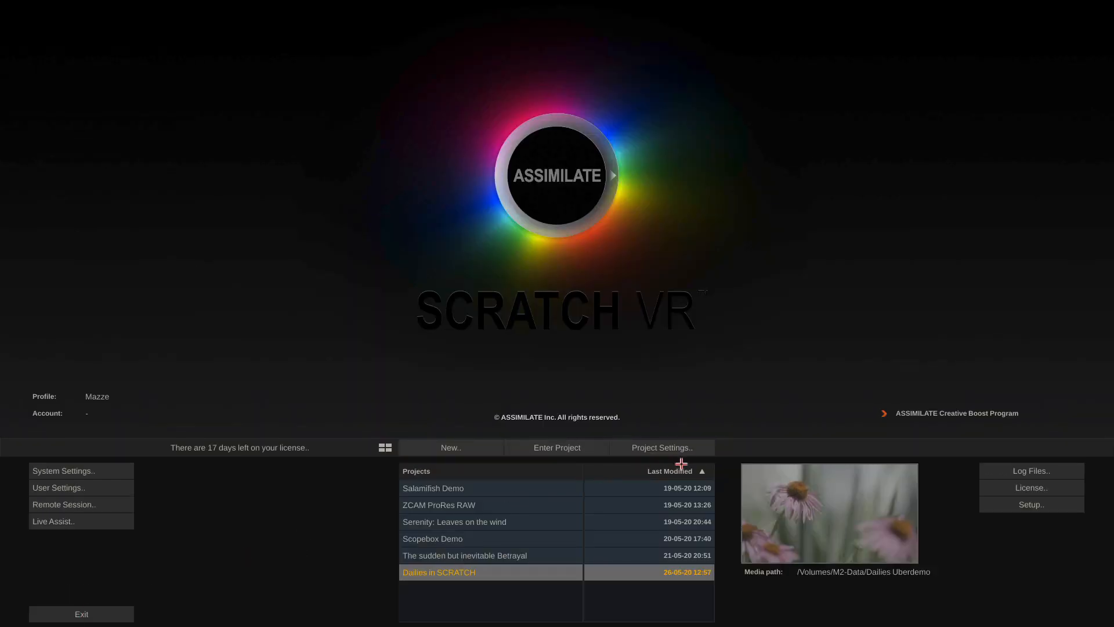
{"action": "left_click", "coordinate": [678, 451]}
{"action": "left_click", "coordinate": [564, 302]}
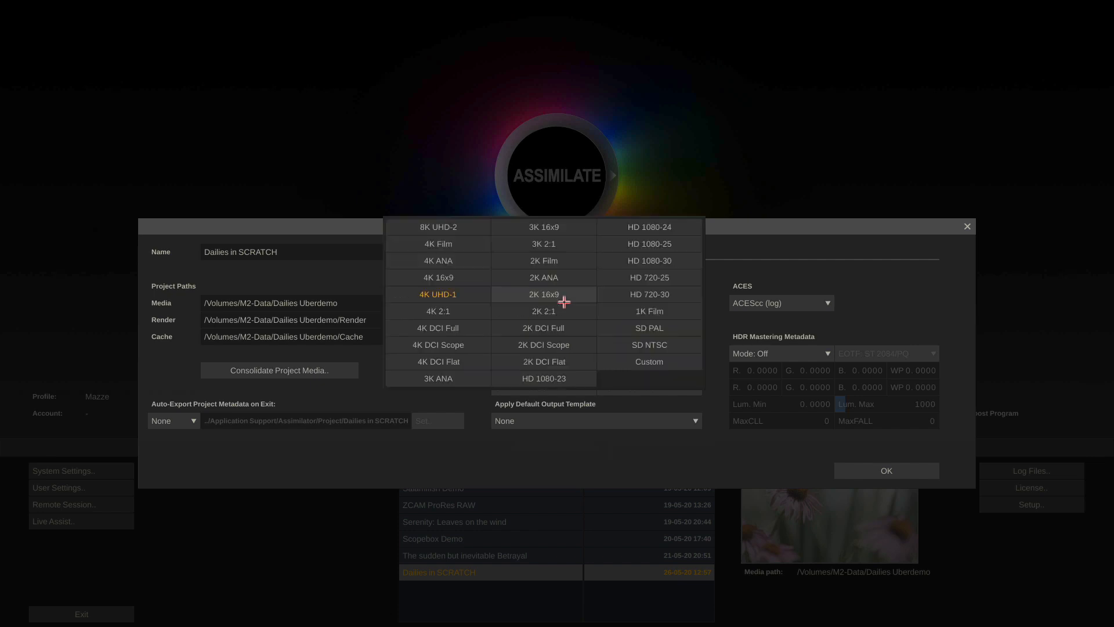
{"action": "left_click", "coordinate": [571, 378]}
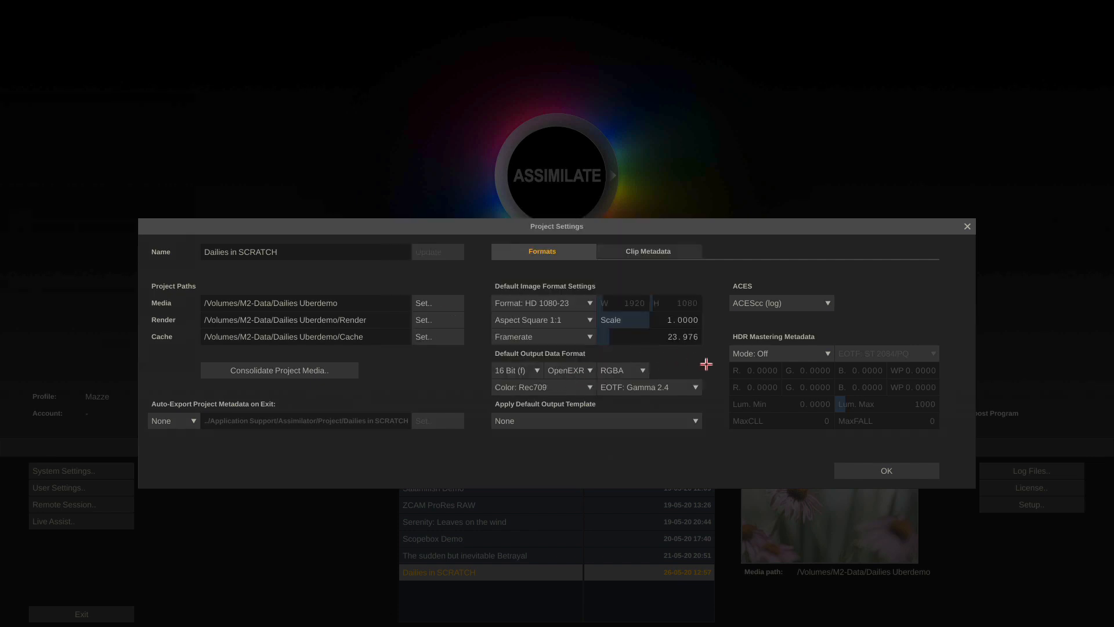
{"action": "left_click", "coordinate": [886, 470]}
{"action": "left_click", "coordinate": [562, 446]}
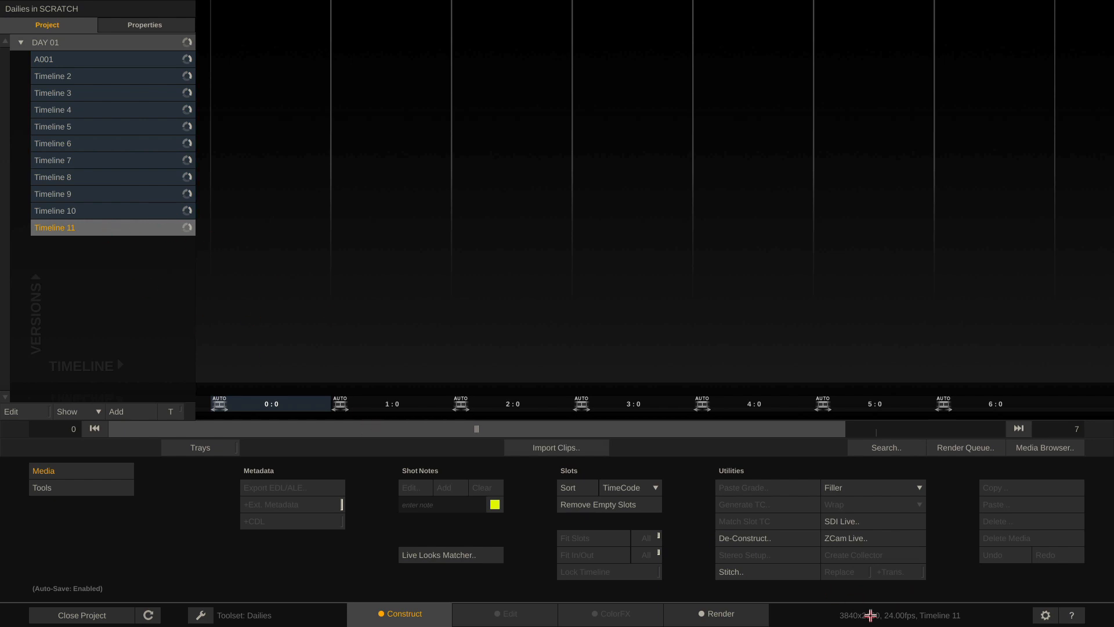
Create Timeline 12 at the new 1920x1080, 23.98fps default, then show Timeline 9's render output tree
{"action": "left_click", "coordinate": [124, 213]}
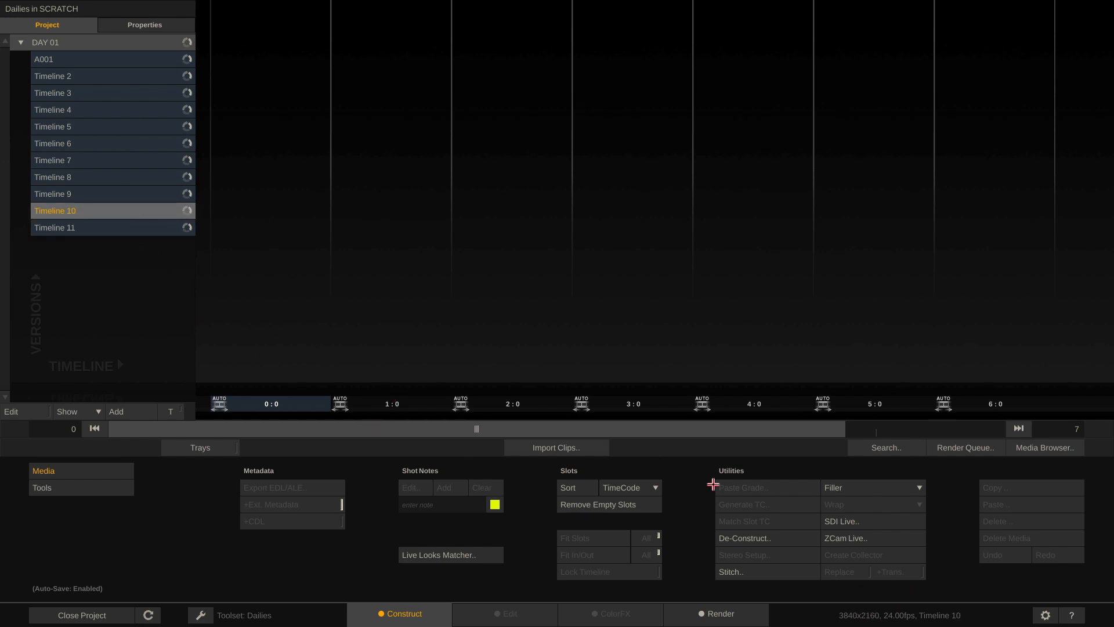
{"action": "left_click", "coordinate": [83, 194]}
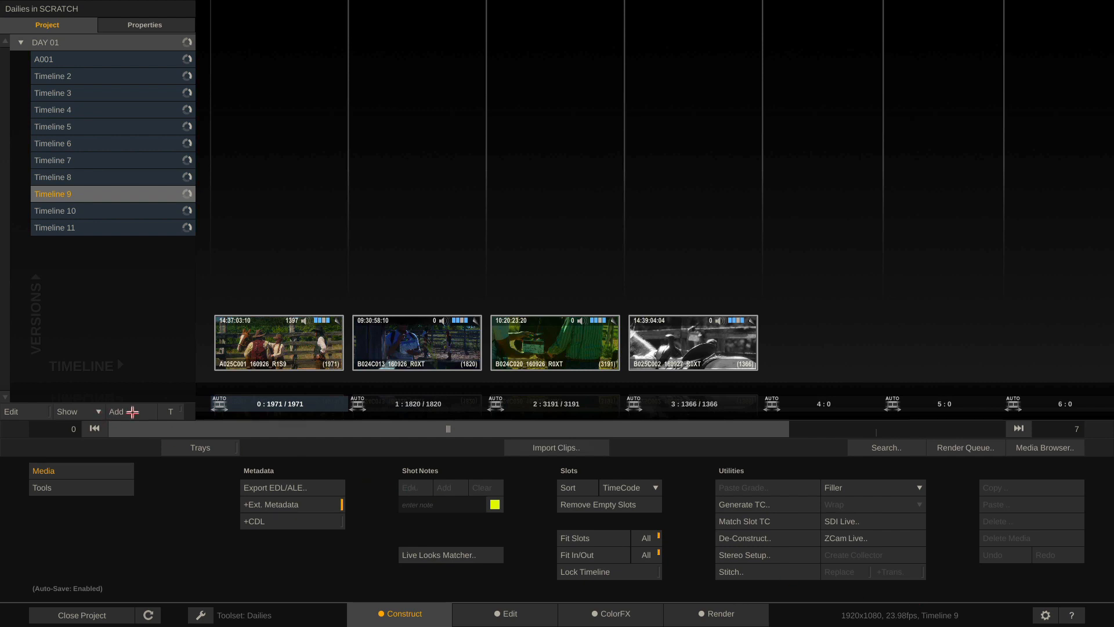
{"action": "left_click", "coordinate": [132, 412]}
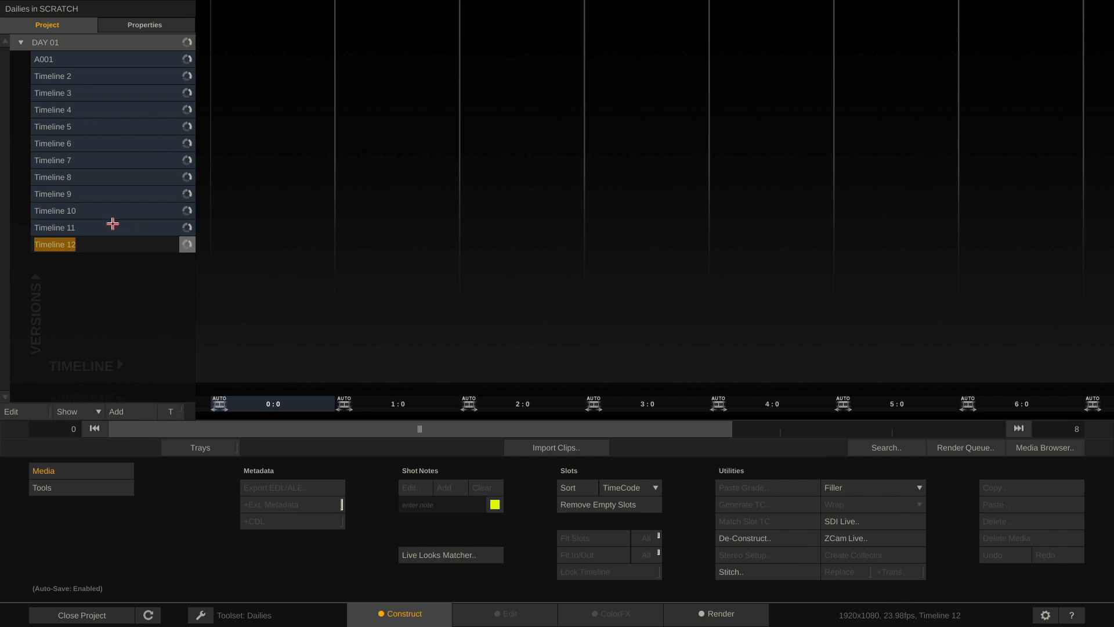
{"action": "left_click", "coordinate": [98, 198]}
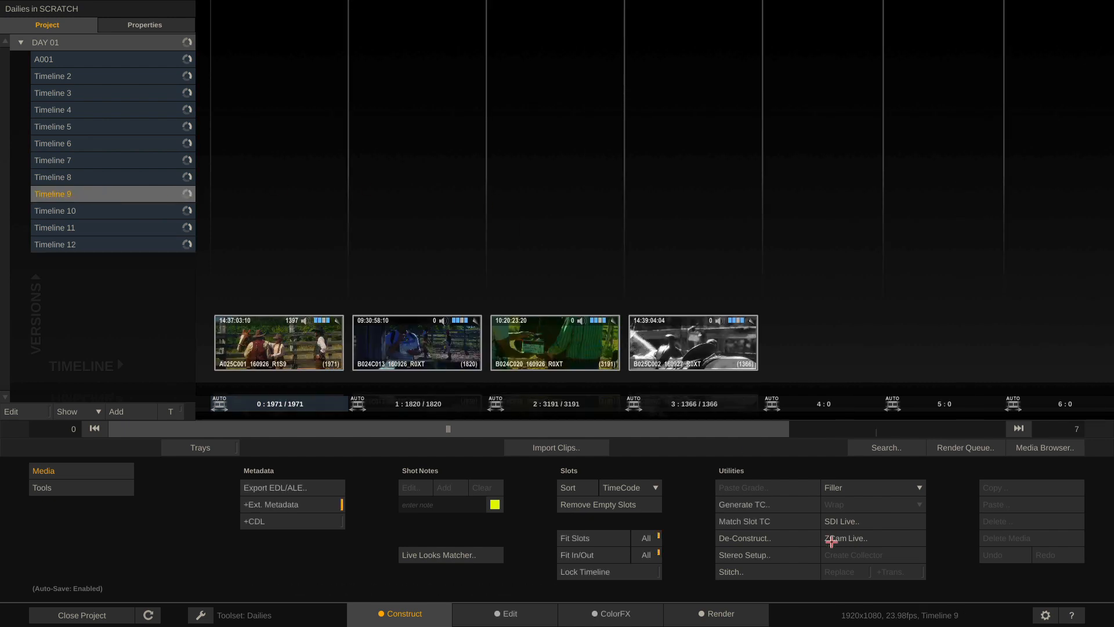
{"action": "left_click", "coordinate": [719, 614]}
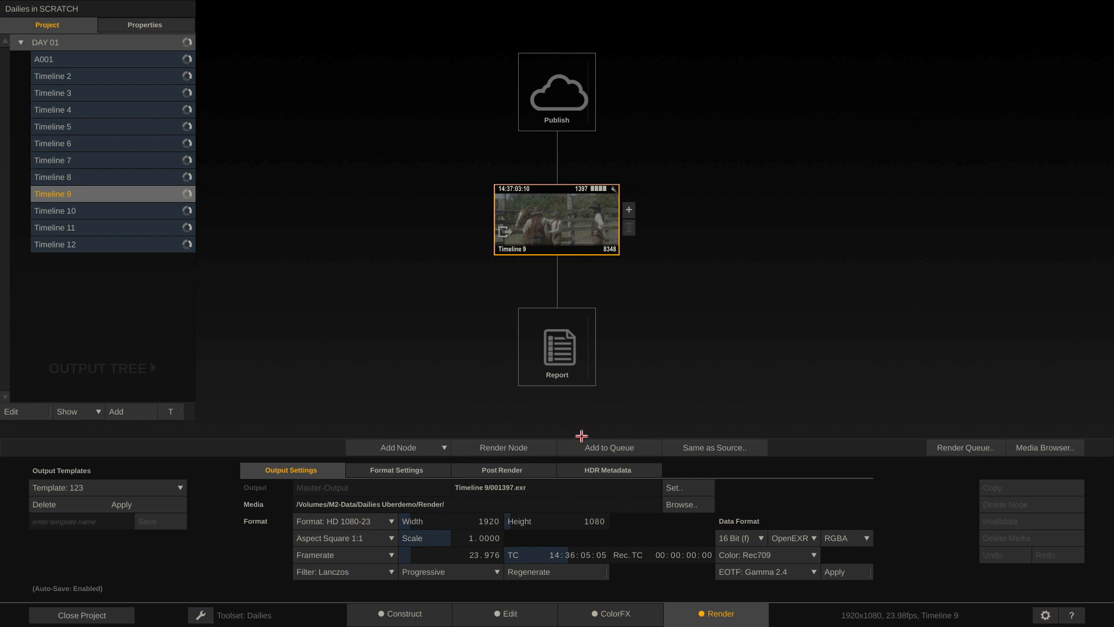
Set Timeline 9's output format to 4K UHD-1 with a 23.976 frame rate
{"action": "left_click", "coordinate": [369, 521]}
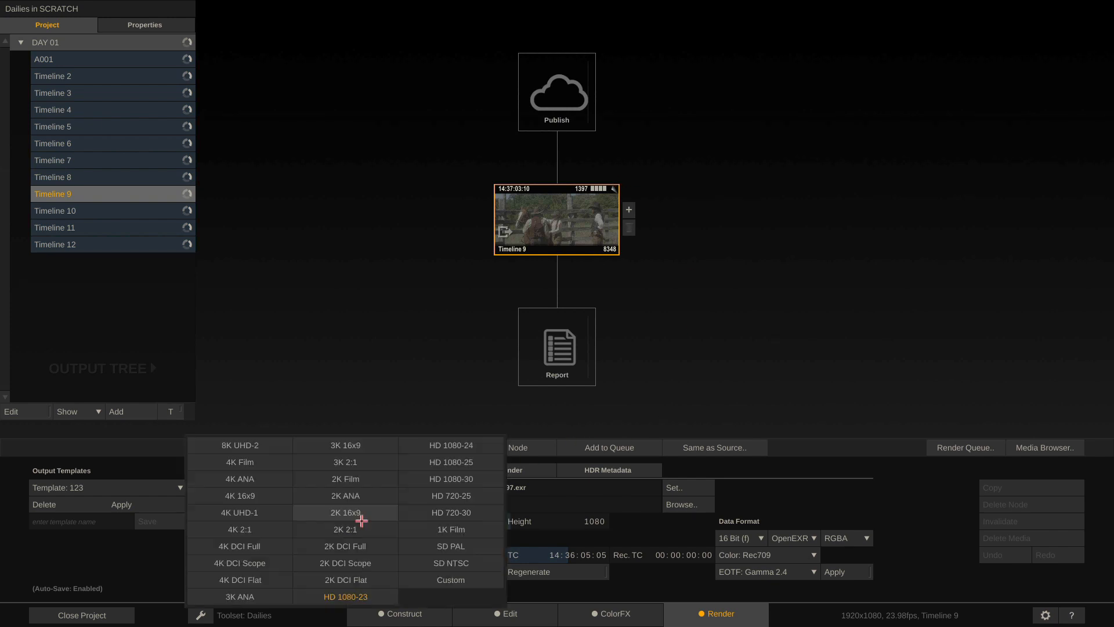
{"action": "left_click", "coordinate": [238, 510]}
{"action": "left_click", "coordinate": [370, 556]}
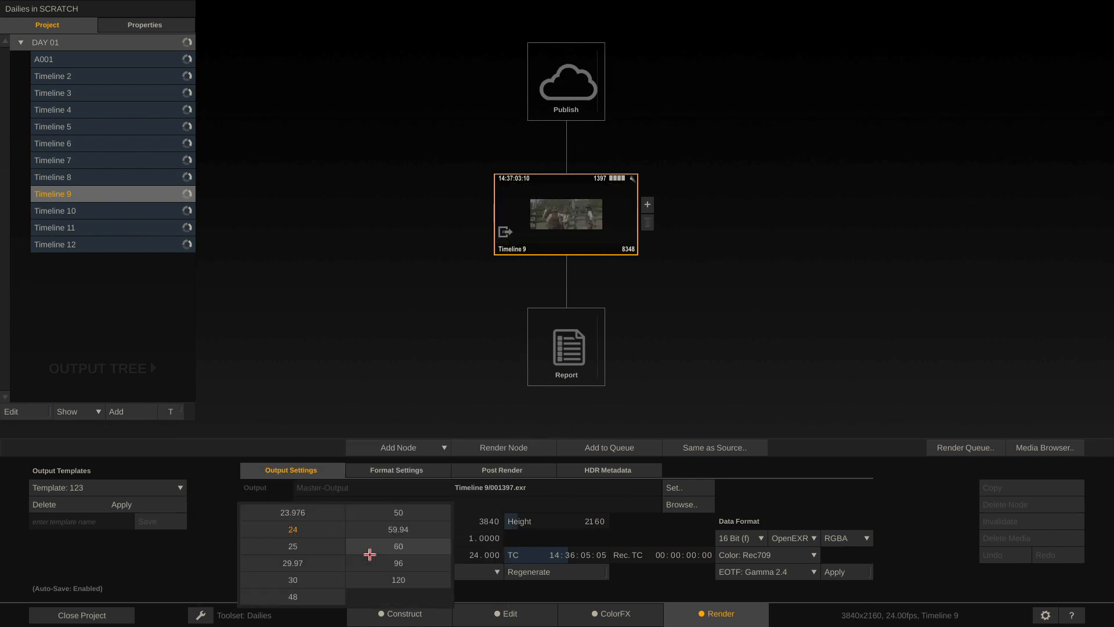
{"action": "left_click", "coordinate": [297, 516]}
Fit the clip to width at 187.5 scale in ColorFX Framing, then return to Render
{"action": "left_click", "coordinate": [628, 620]}
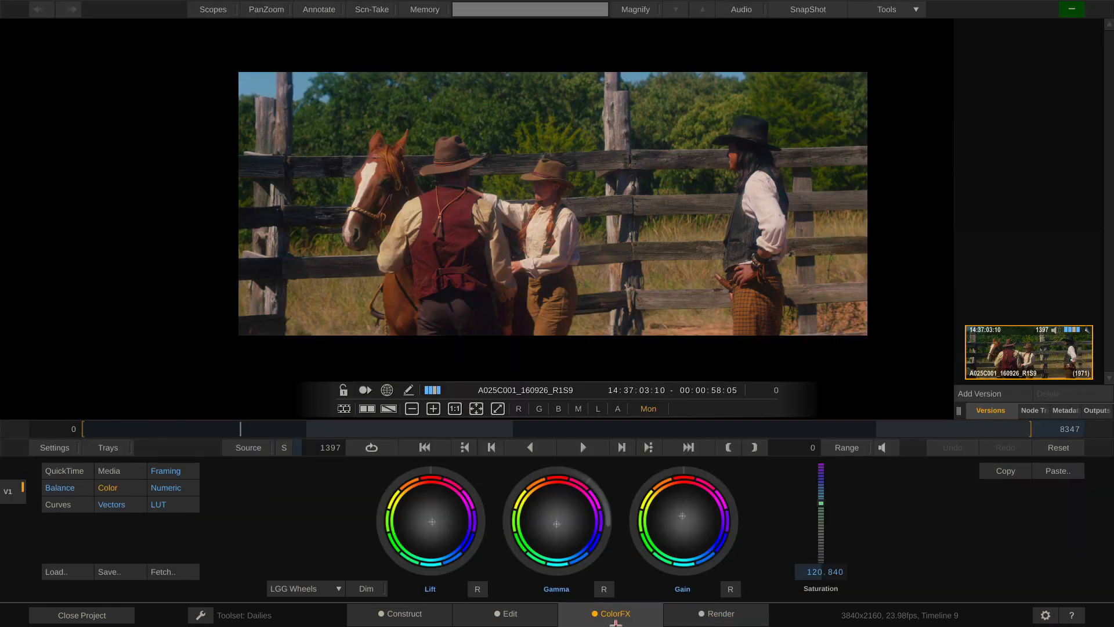
{"action": "left_click", "coordinate": [167, 472]}
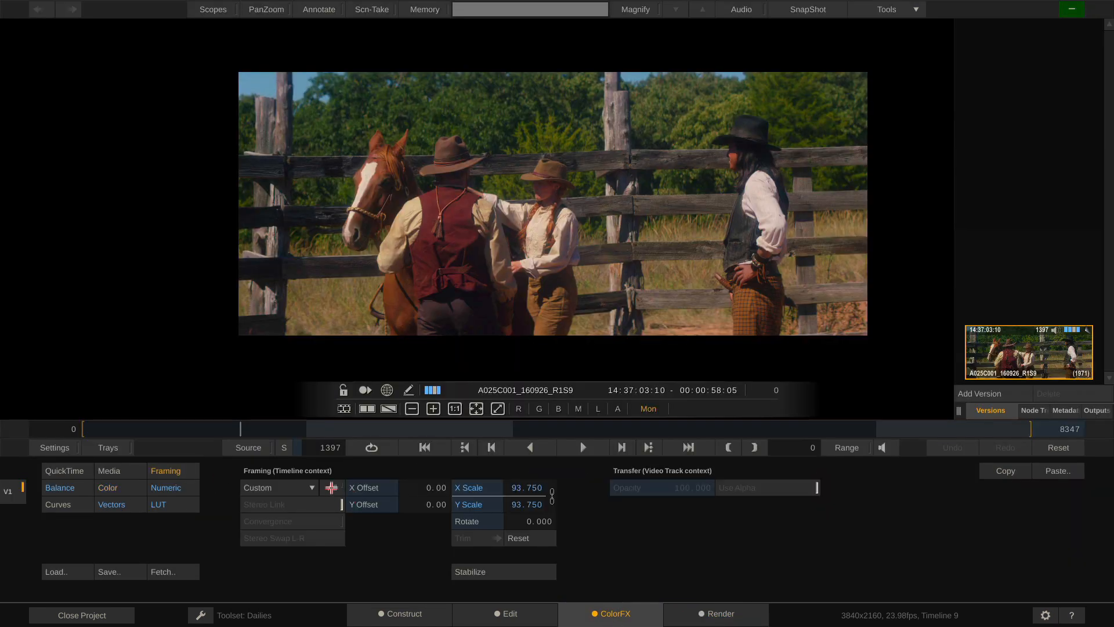
{"action": "left_click", "coordinate": [300, 487]}
{"action": "left_click", "coordinate": [305, 453]}
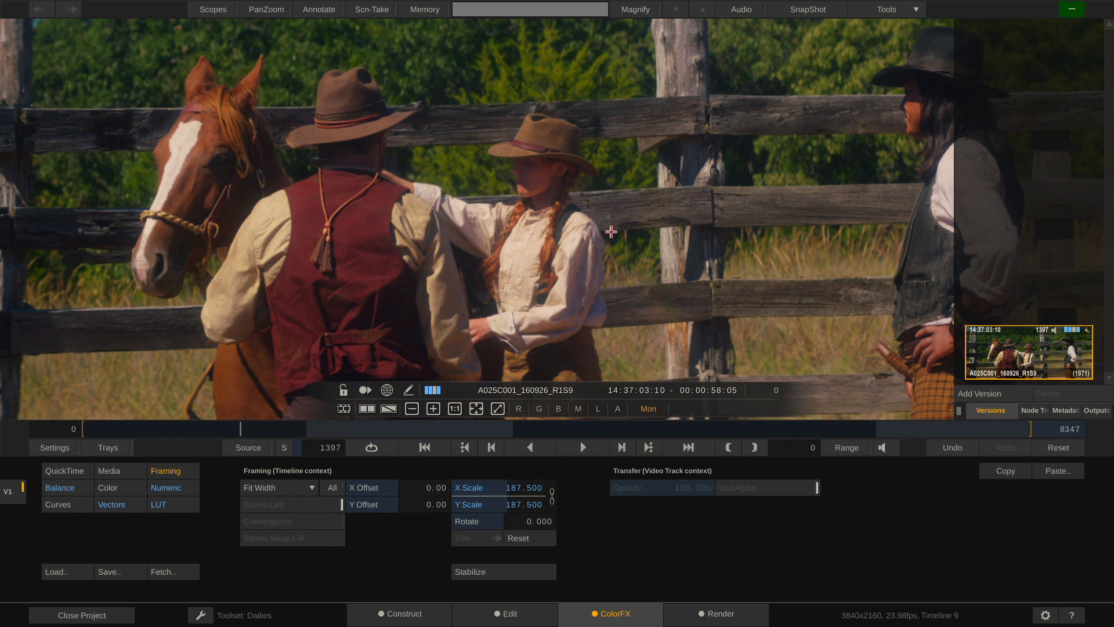
{"action": "scroll", "coordinate": [540, 149], "scroll_direction": "down", "scroll_amount": 5}
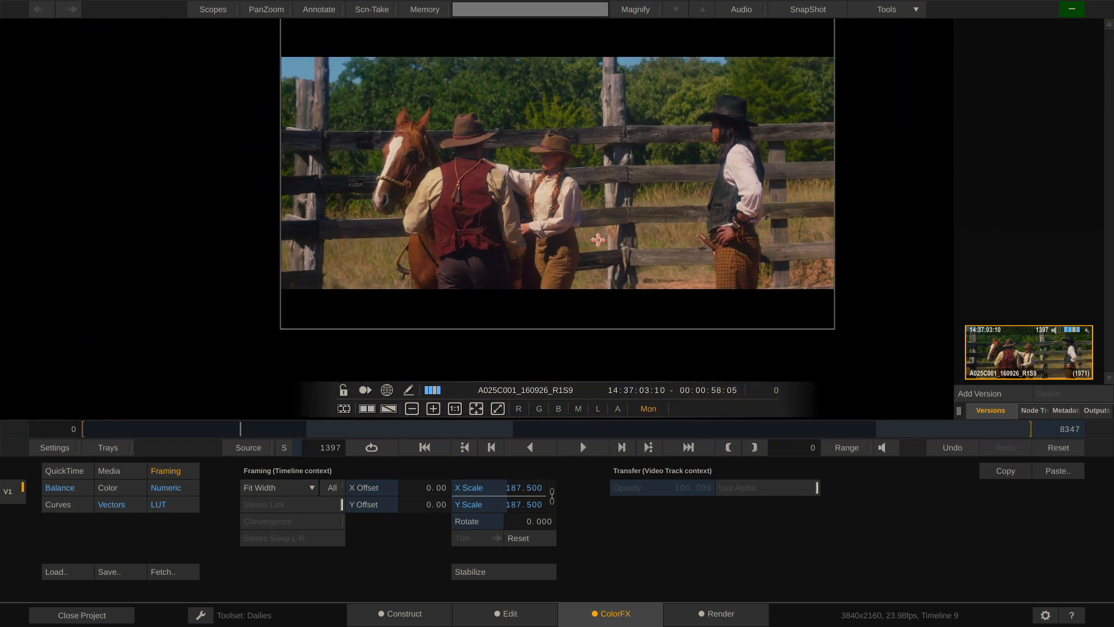
{"action": "left_click_drag", "start_coordinate": [597, 176], "coordinate": [587, 224]}
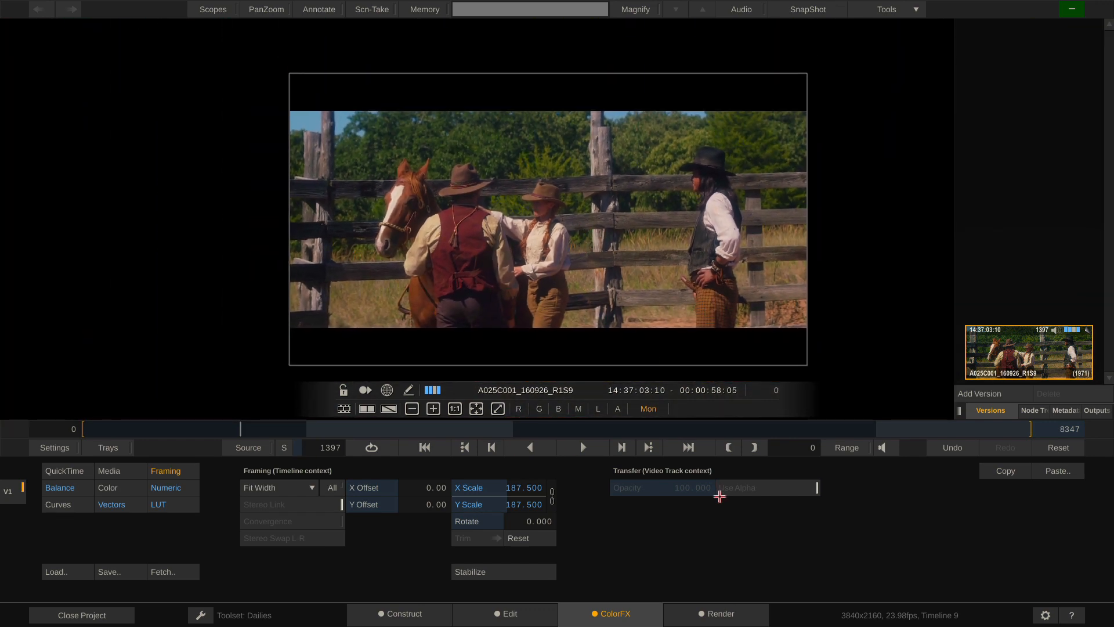
{"action": "left_click", "coordinate": [716, 615]}
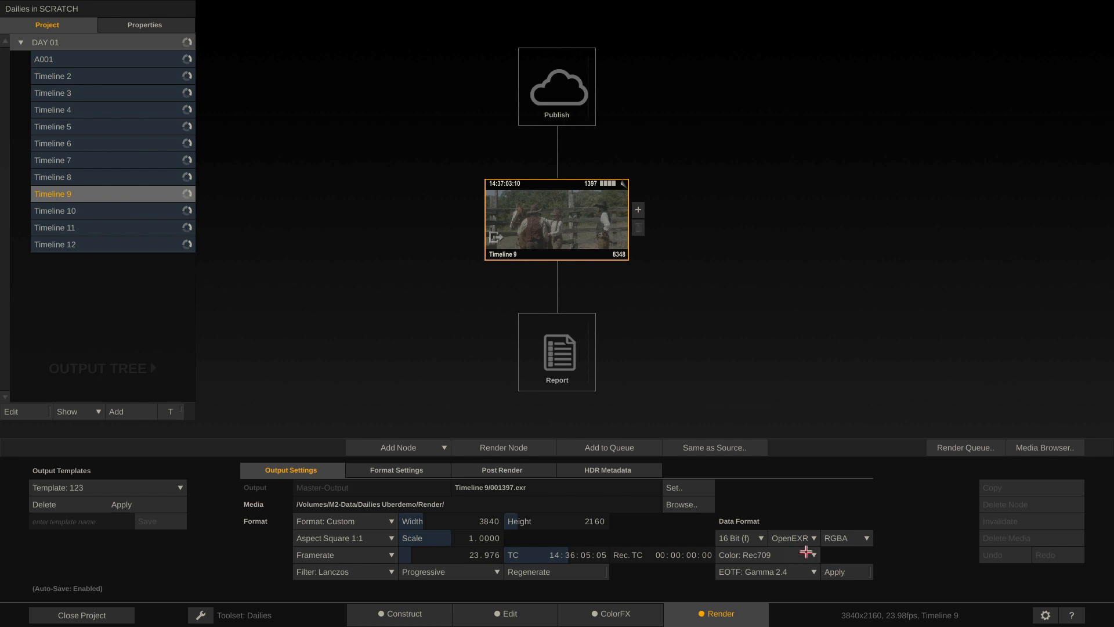
Set the output EOTF to Scene Linear, add a Transformer node after Timeline 9, and open it in ColorFX
{"action": "left_click", "coordinate": [800, 571]}
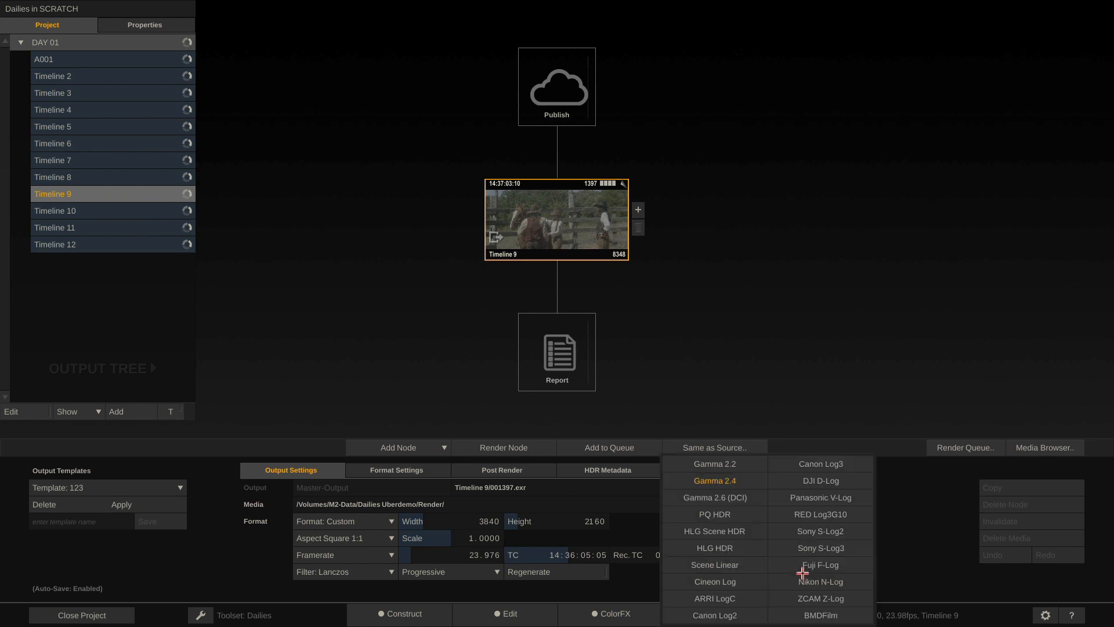
{"action": "left_click", "coordinate": [739, 564]}
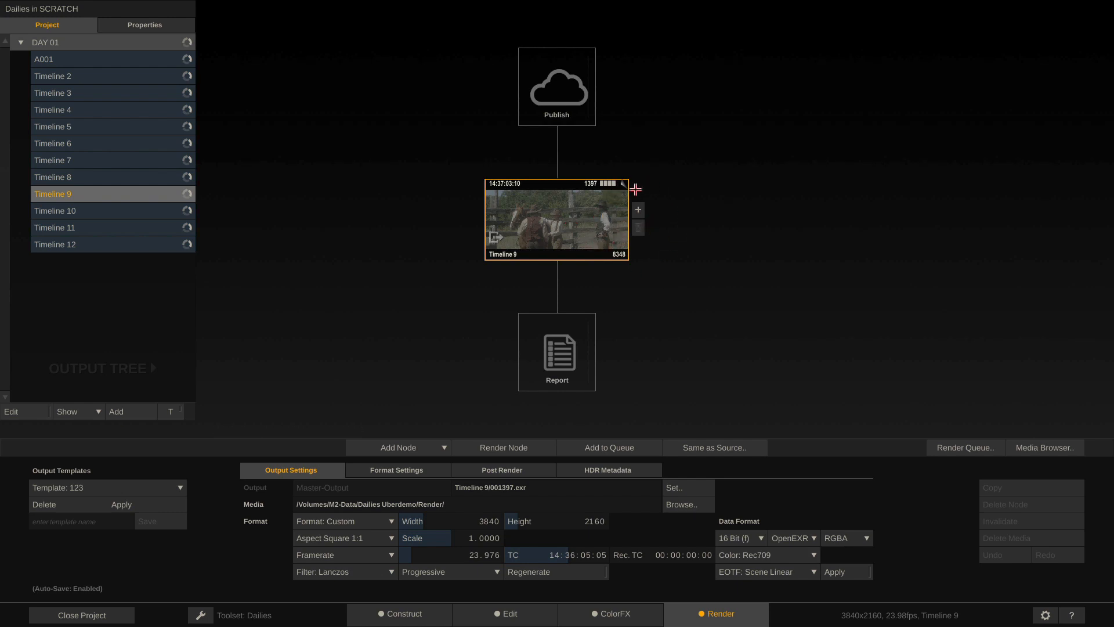
{"action": "left_click", "coordinate": [639, 209]}
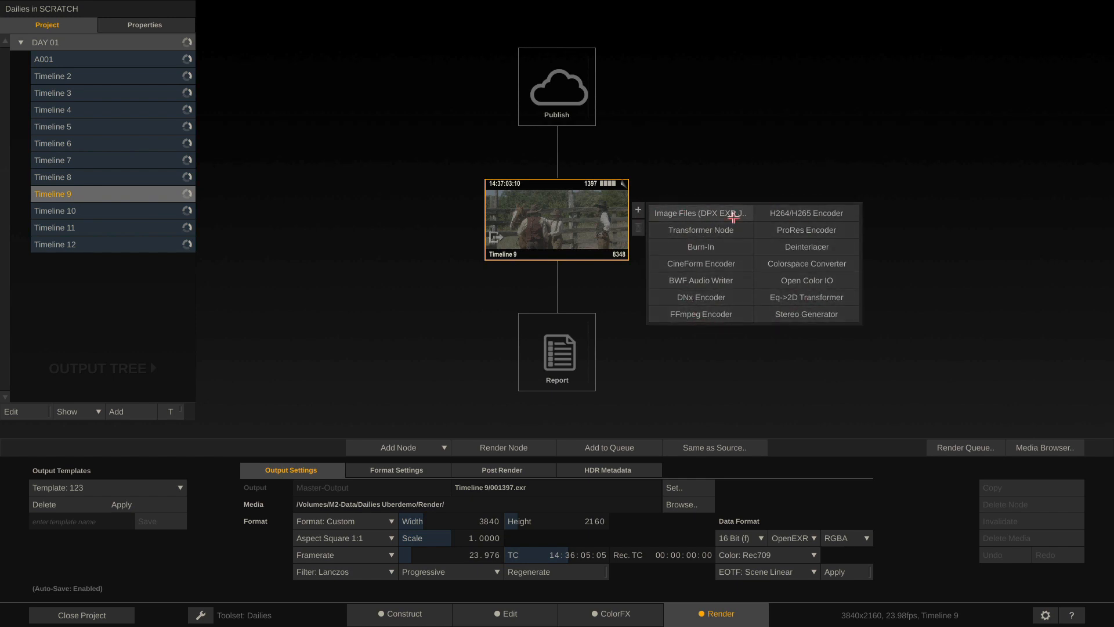
{"action": "left_click", "coordinate": [711, 231]}
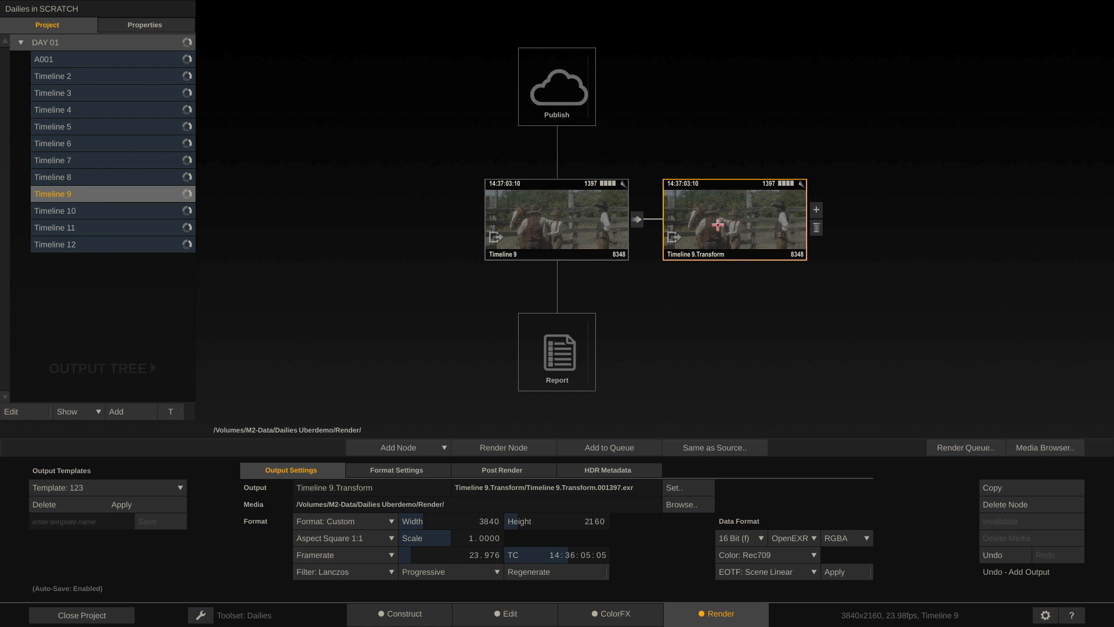
{"action": "double_click", "coordinate": [734, 225]}
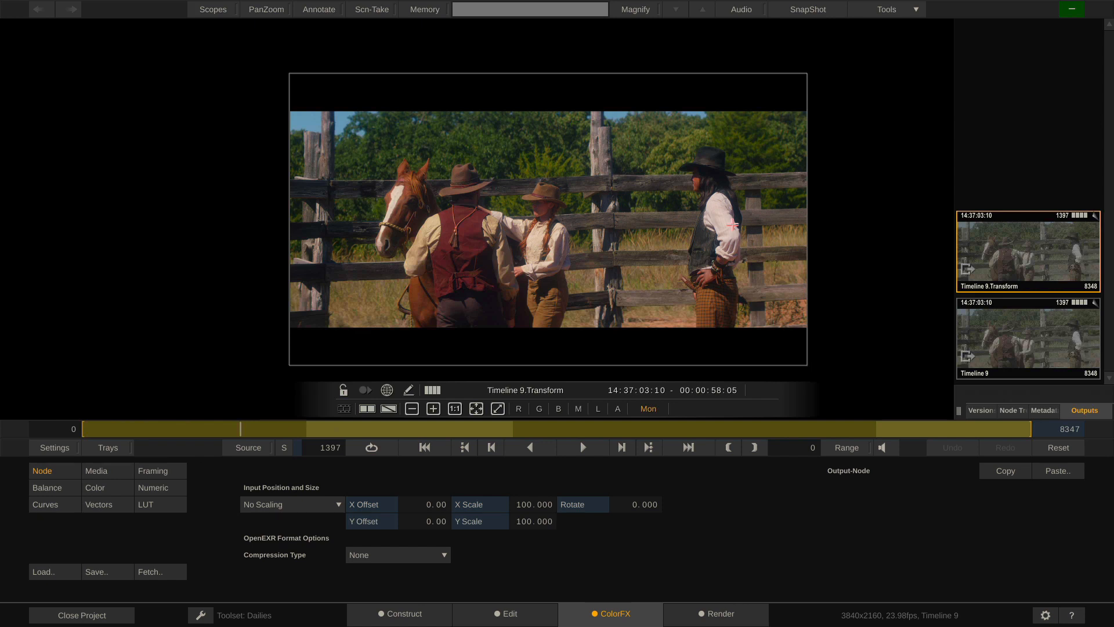
Brighten the Transform output by raising the Gamma wheel, then reselect the Transform node for grading
{"action": "left_click", "coordinate": [106, 487]}
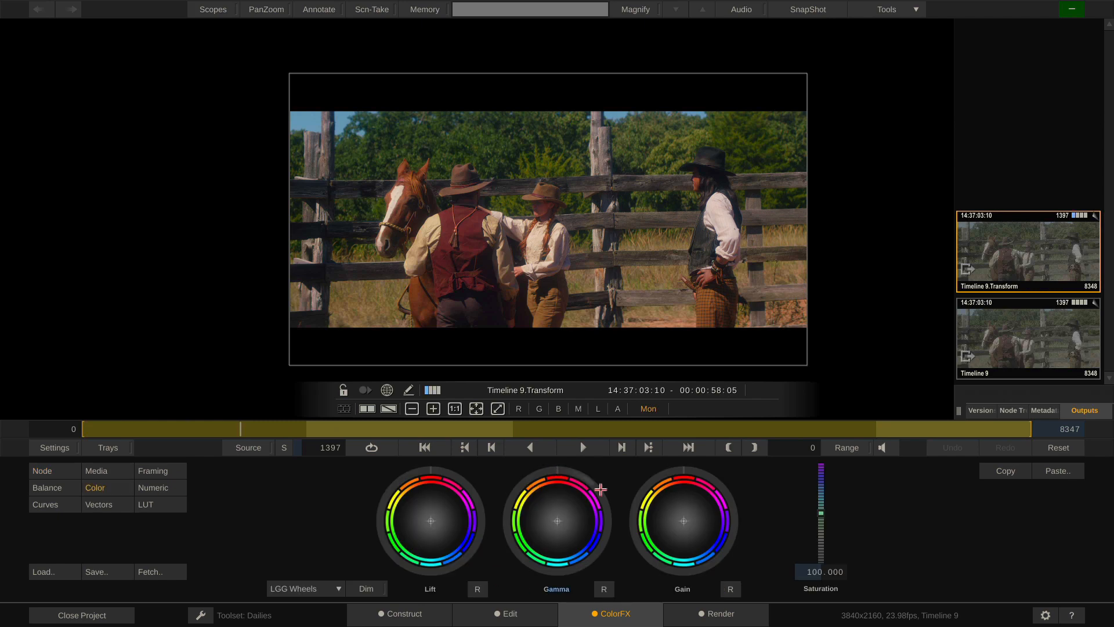
{"action": "left_click_drag", "start_coordinate": [598, 485], "coordinate": [552, 516]}
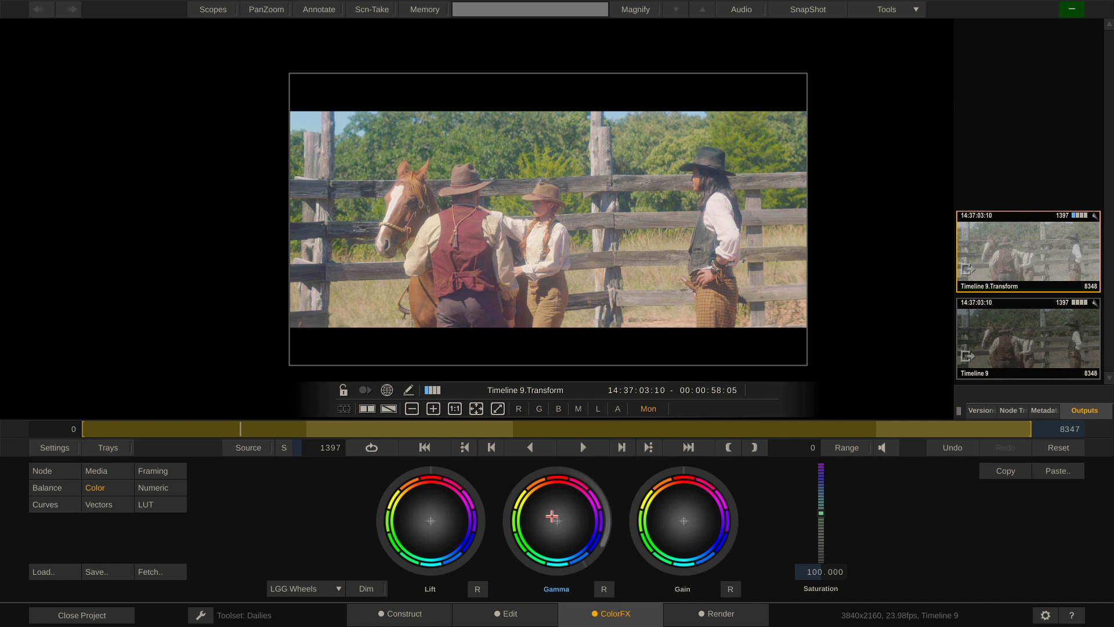
{"action": "left_click", "coordinate": [705, 615]}
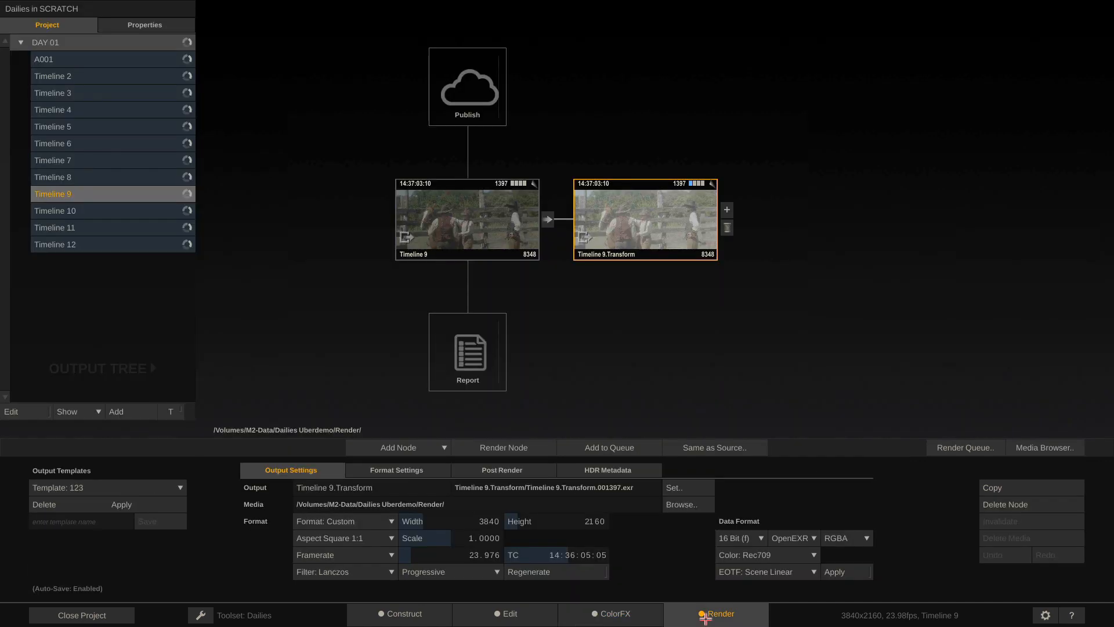
{"action": "mouse_move", "coordinate": [641, 219]}
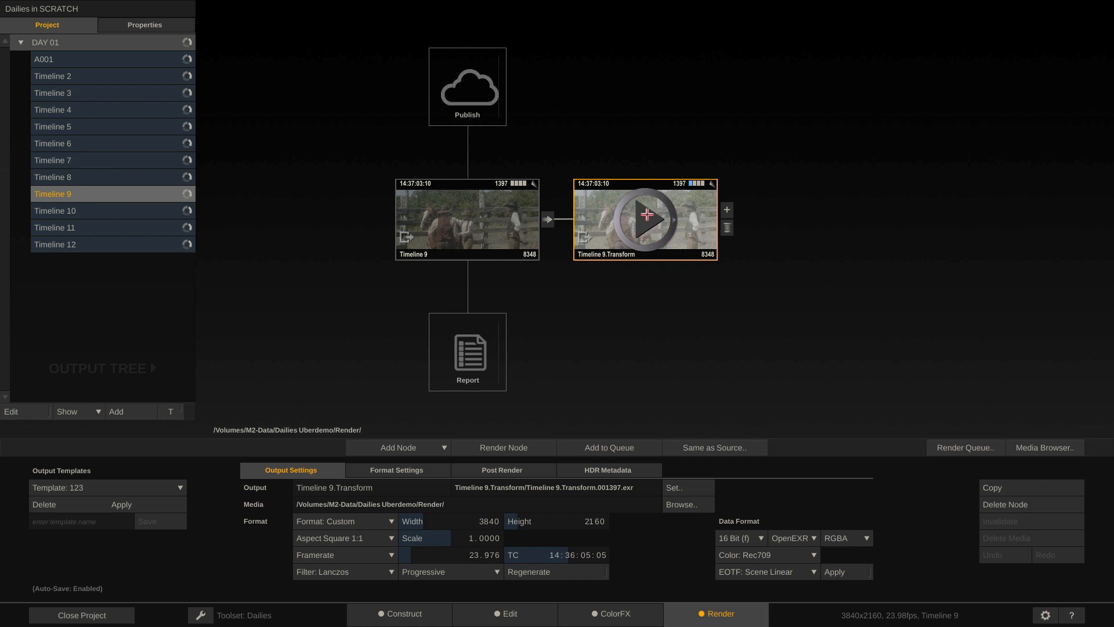
{"action": "left_click", "coordinate": [646, 219]}
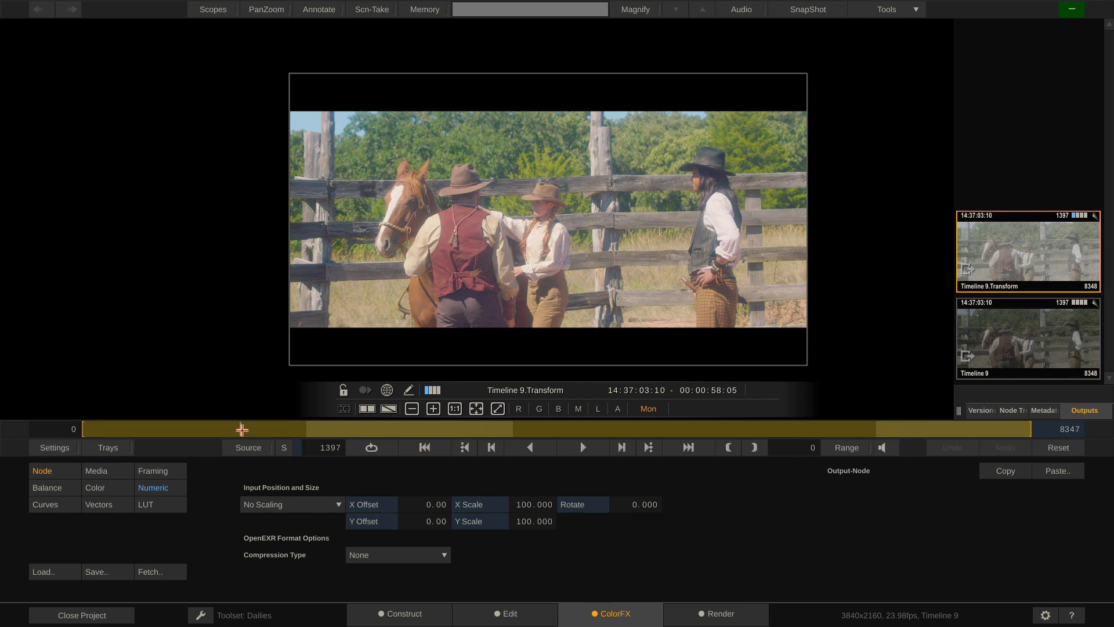
Set Numeric Gamma Master to 2.466, check other shots, then select Timeline 9 in Render
{"action": "left_click", "coordinate": [152, 488]}
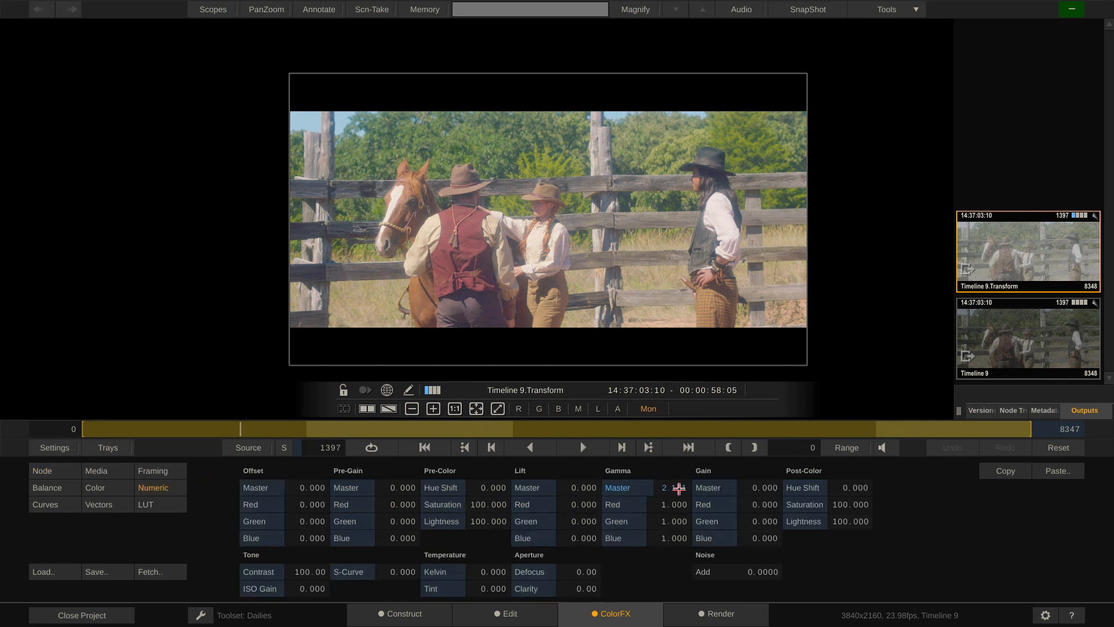
{"action": "mouse_move", "coordinate": [664, 470]}
{"action": "left_mouse_down"}
{"action": "mouse_move", "coordinate": [644, 470]}
{"action": "mouse_move", "coordinate": [681, 463]}
{"action": "left_mouse_up"}
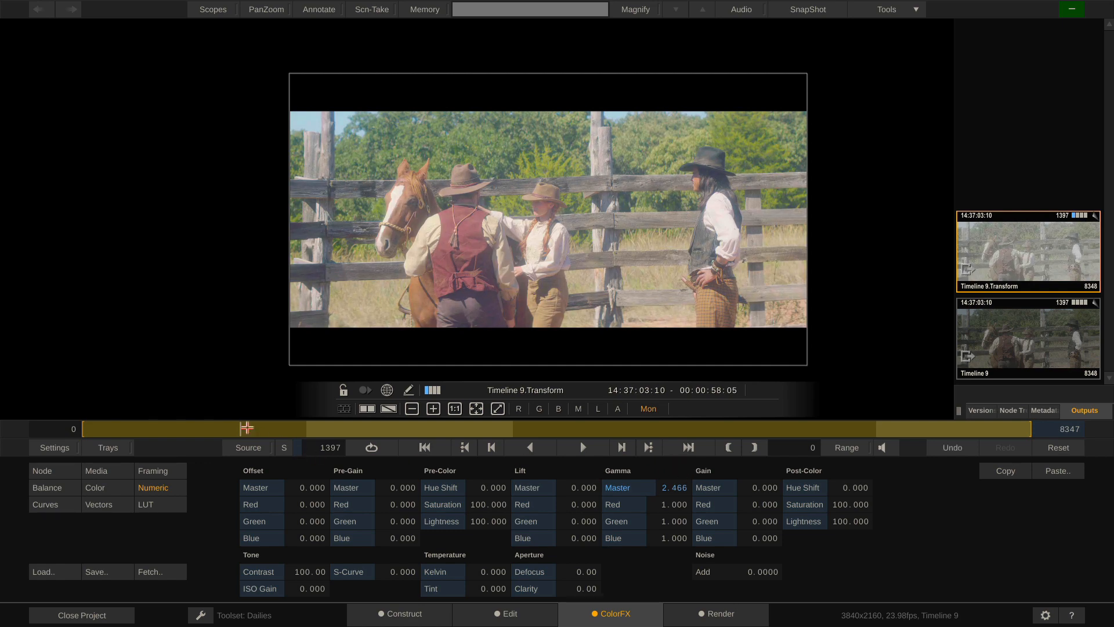
{"action": "left_click_drag", "start_coordinate": [244, 428], "coordinate": [785, 429]}
{"action": "left_click_drag", "start_coordinate": [701, 408], "coordinate": [345, 430]}
{"action": "left_click", "coordinate": [717, 614]}
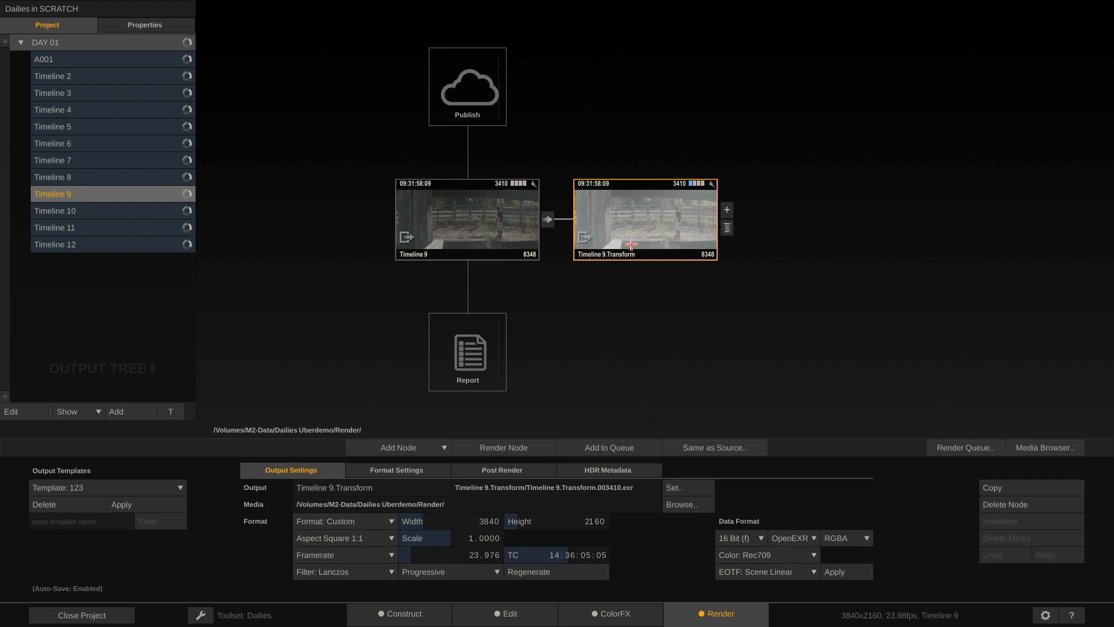
{"action": "left_click", "coordinate": [475, 215]}
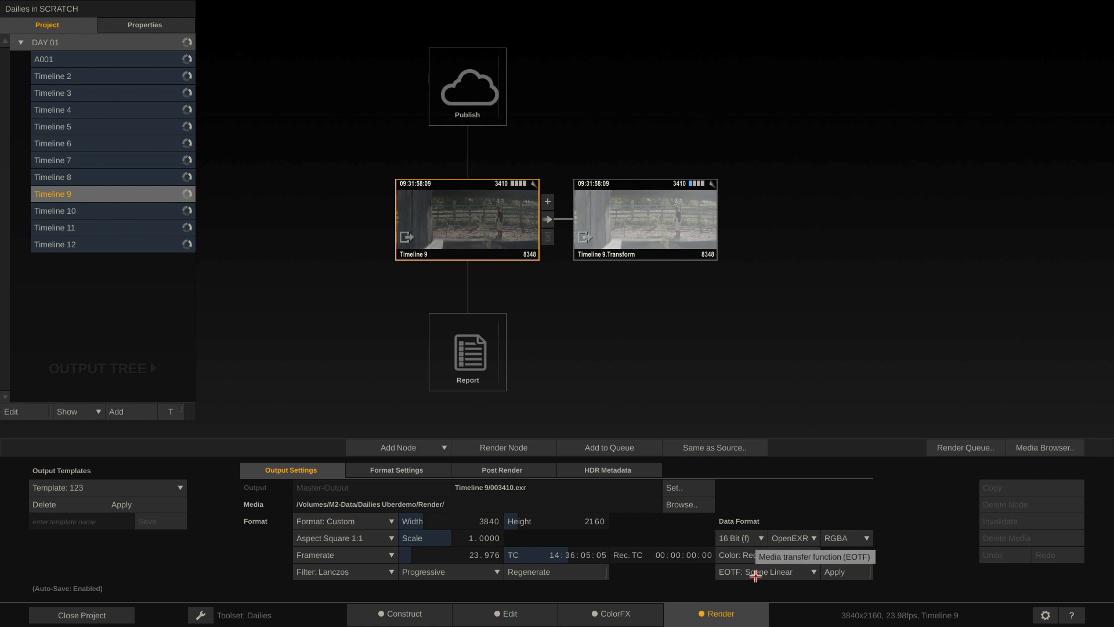
Set Timeline 9.Transform's EOTF to Gamma 2.4, comparing with the Timeline 9 master output settings
{"action": "left_click", "coordinate": [659, 220]}
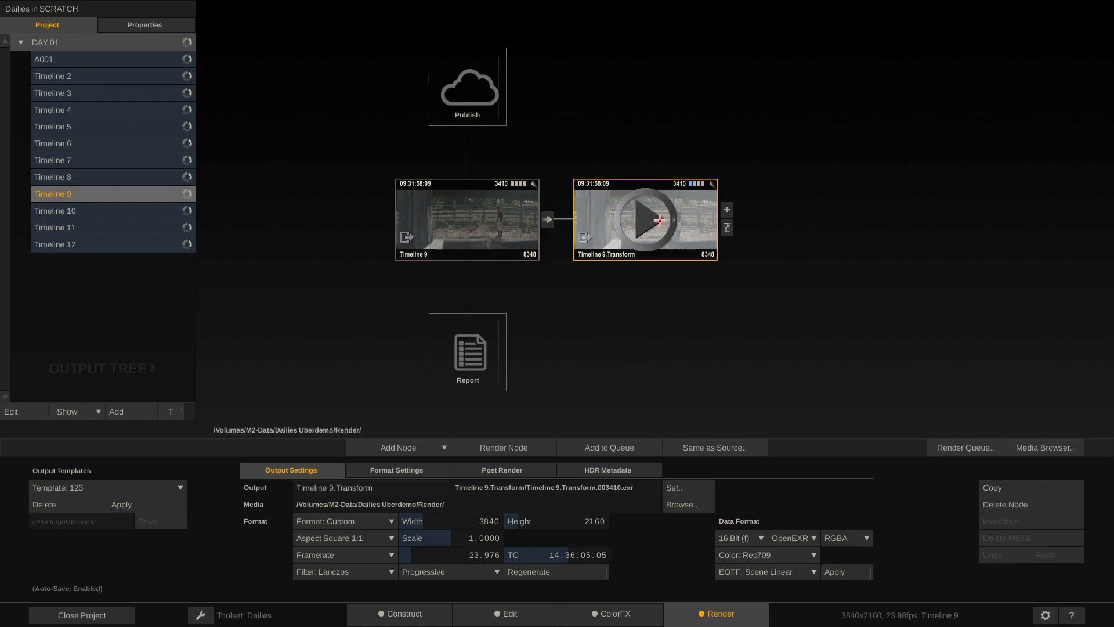
{"action": "left_click", "coordinate": [784, 570]}
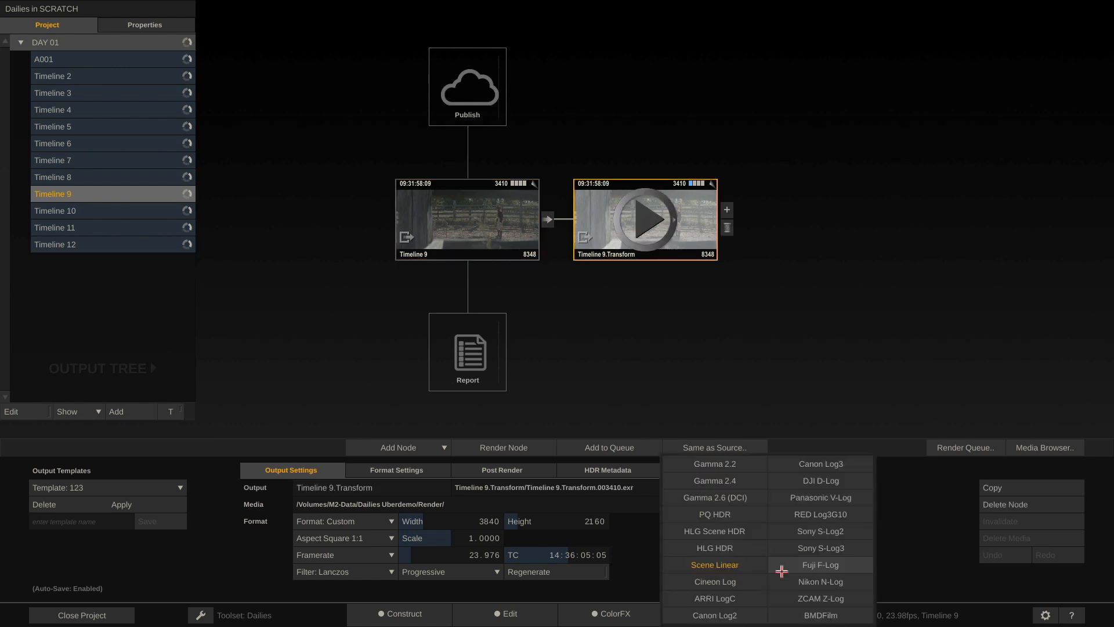
{"action": "left_click", "coordinate": [715, 481]}
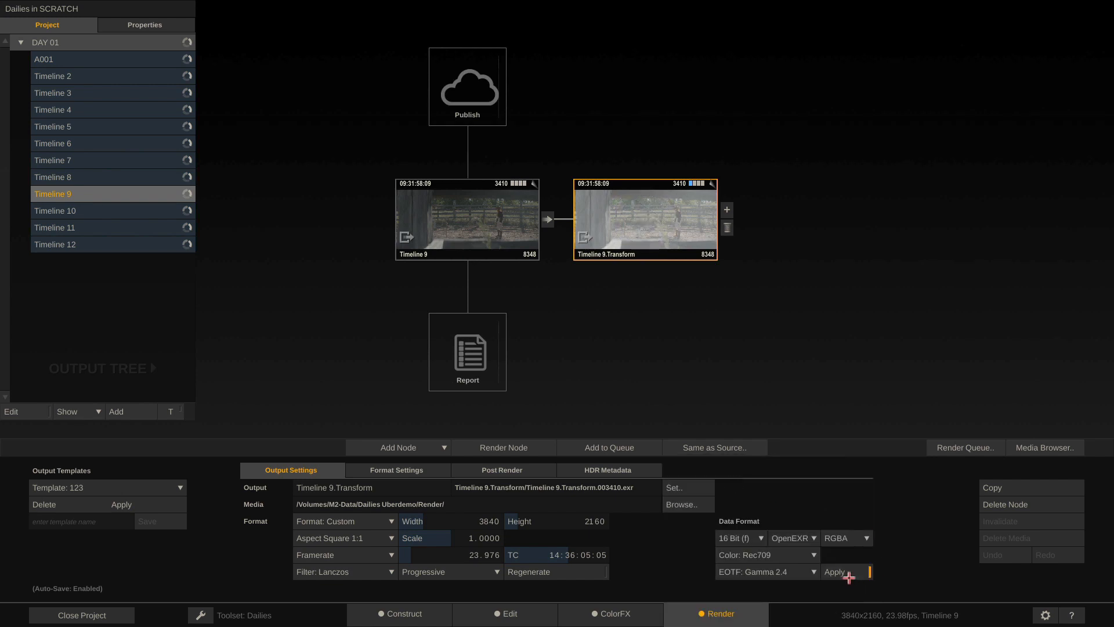
{"action": "left_click", "coordinate": [473, 217]}
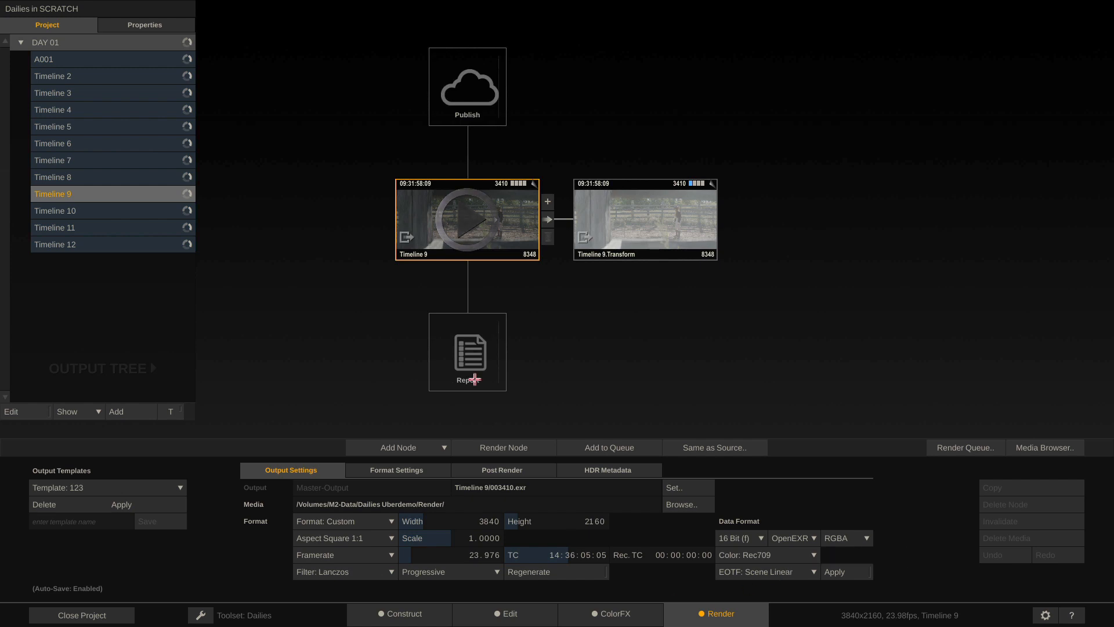
{"action": "left_click", "coordinate": [653, 217]}
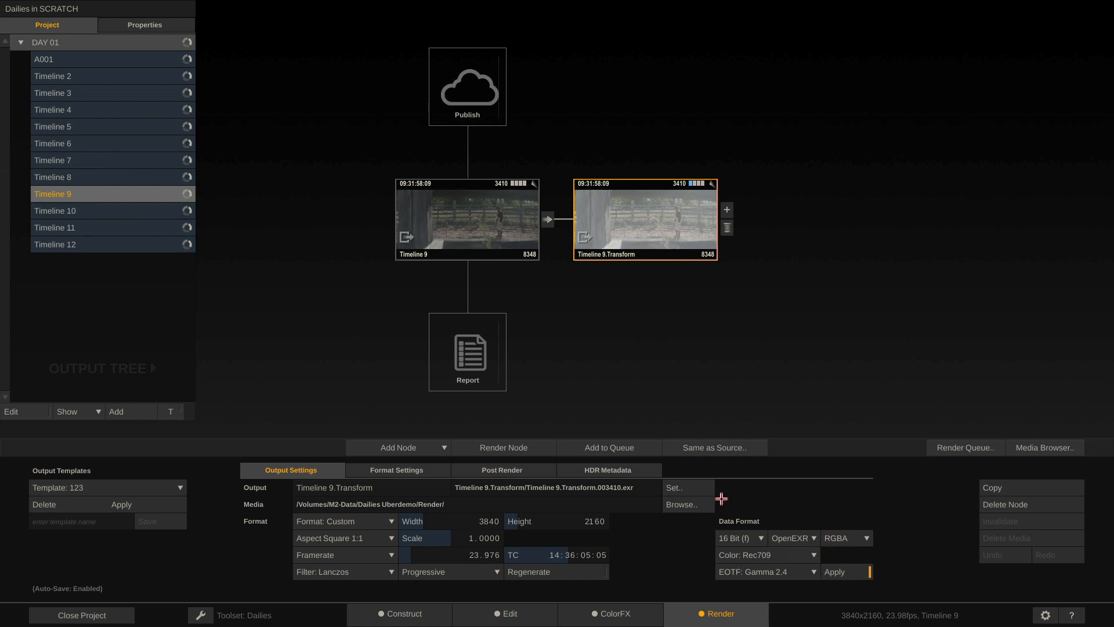
Delete Timeline 9.Transform, add a new Transformer node after Timeline 9, and set it to HD 1080-23
{"action": "left_click", "coordinate": [727, 227]}
{"action": "left_click", "coordinate": [548, 209]}
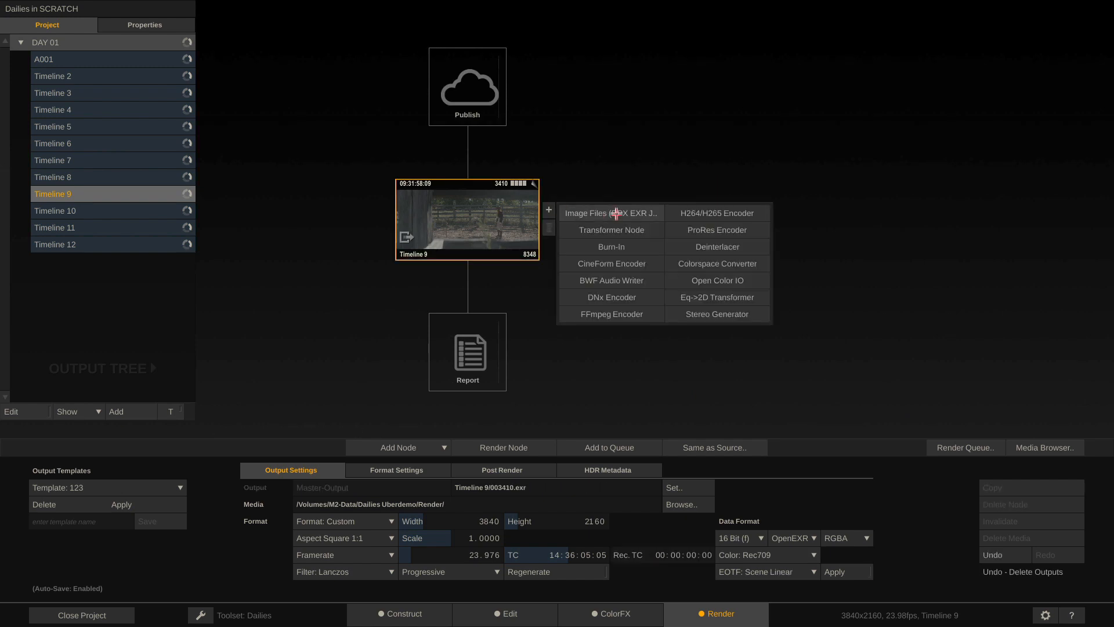
{"action": "left_click", "coordinate": [618, 230]}
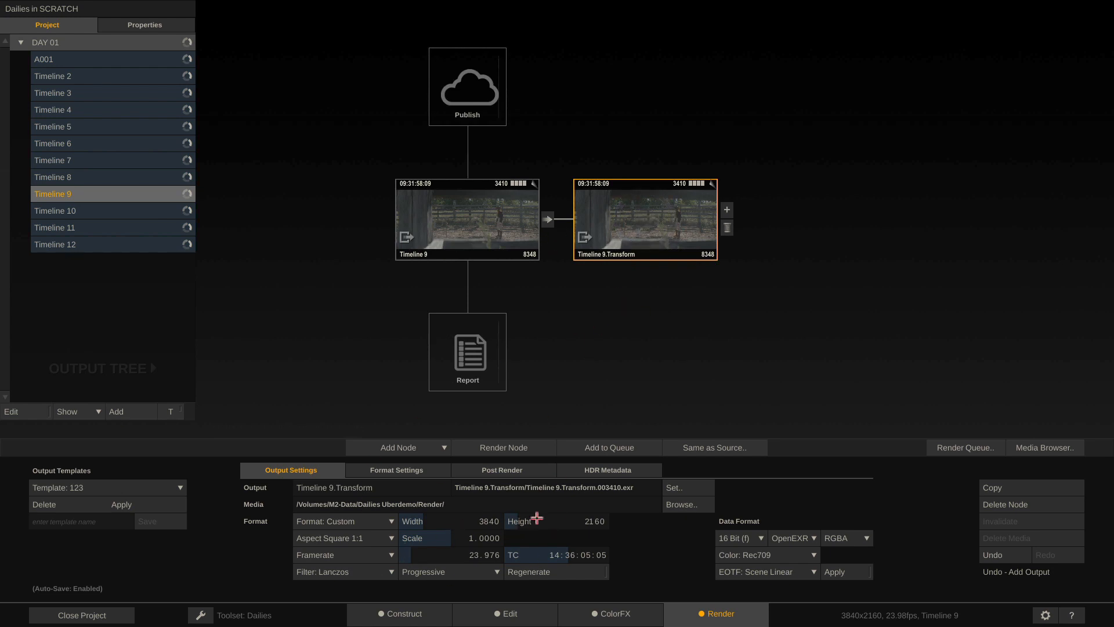
{"action": "left_click", "coordinate": [373, 520]}
{"action": "left_click", "coordinate": [367, 599]}
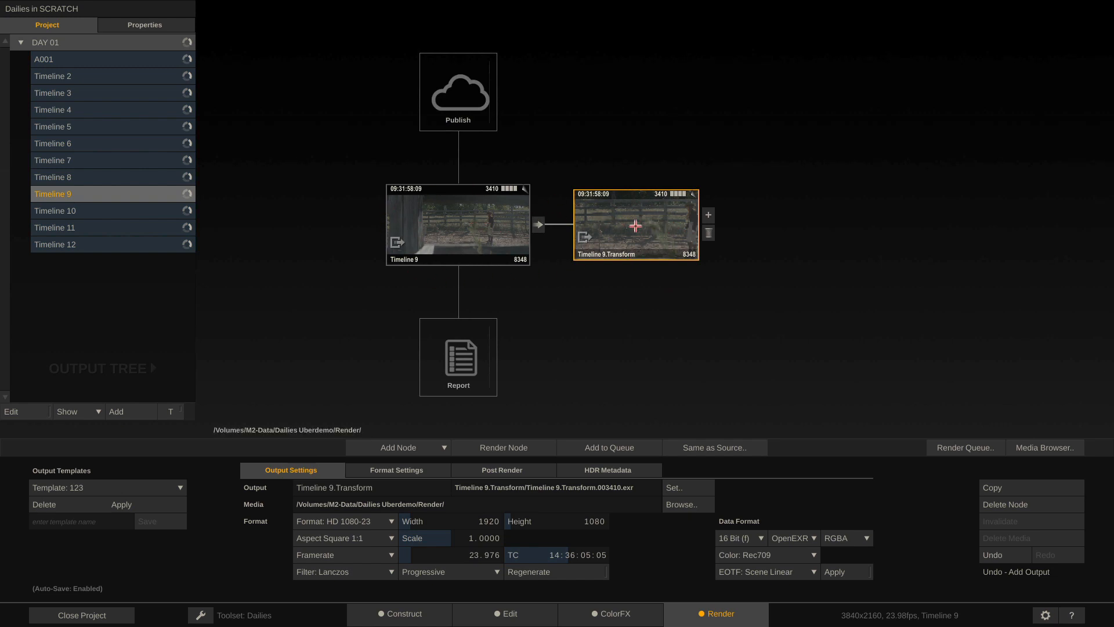
{"action": "double_click", "coordinate": [633, 225]}
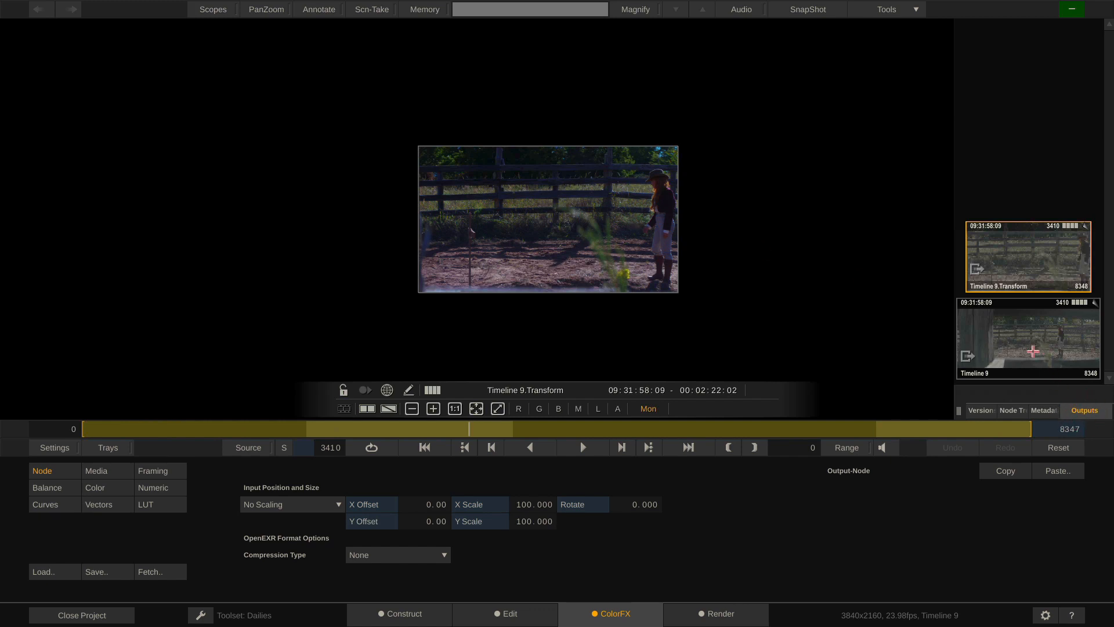
{"action": "left_click", "coordinate": [1030, 345]}
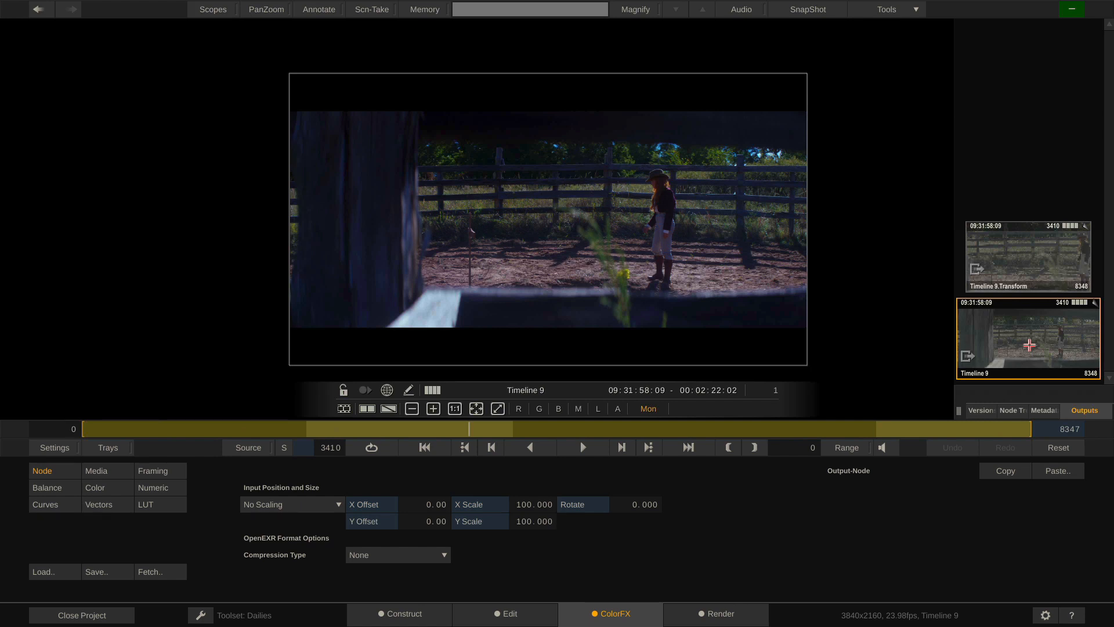
{"action": "left_click", "coordinate": [1027, 252]}
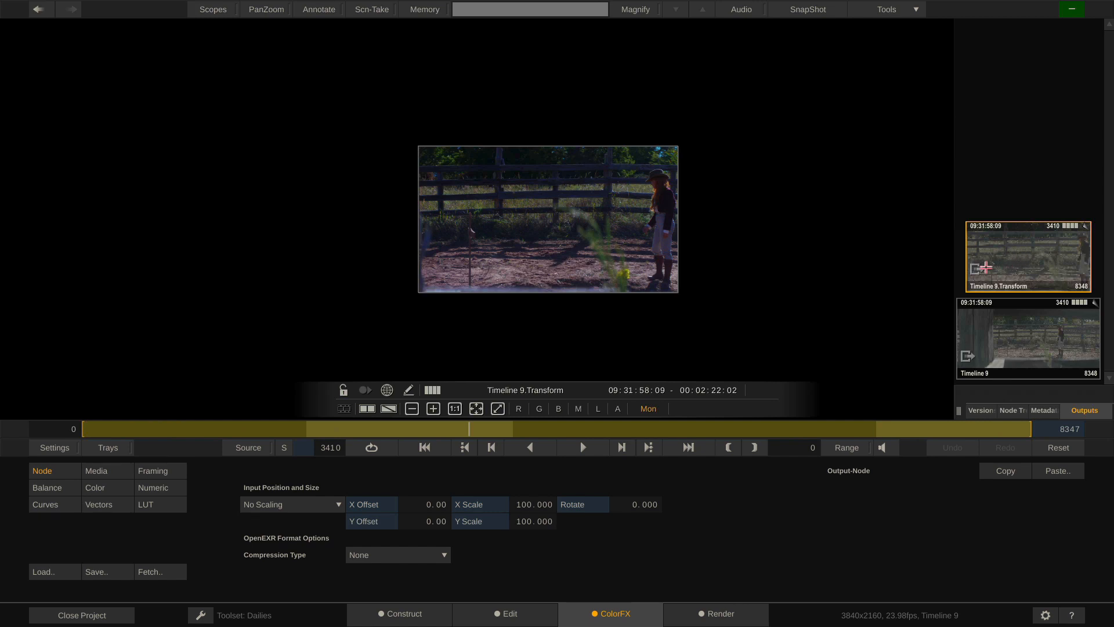
{"action": "left_click", "coordinate": [724, 614]}
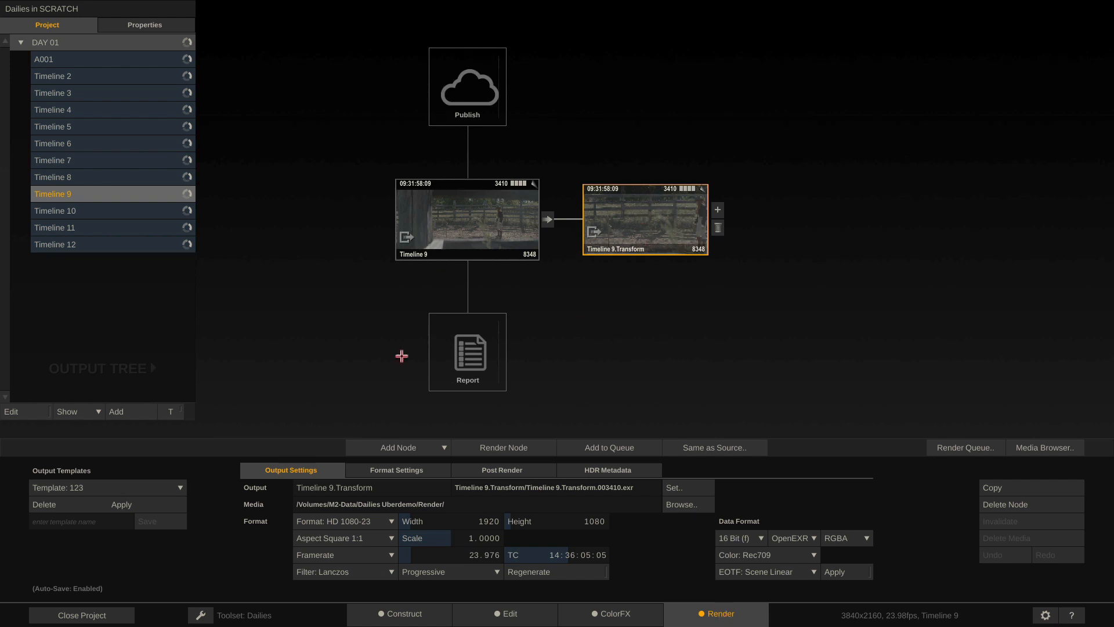
Set the Transform output's input scaling to Fit Width and compare it with Timeline 9 in the player
{"action": "left_click", "coordinate": [412, 472]}
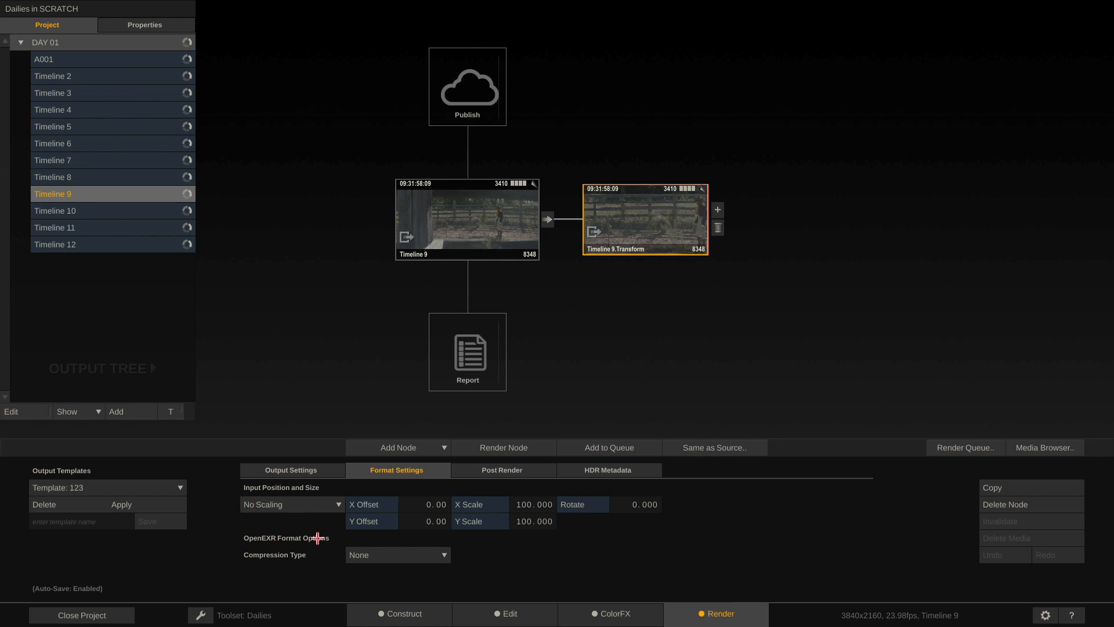
{"action": "left_click", "coordinate": [311, 501]}
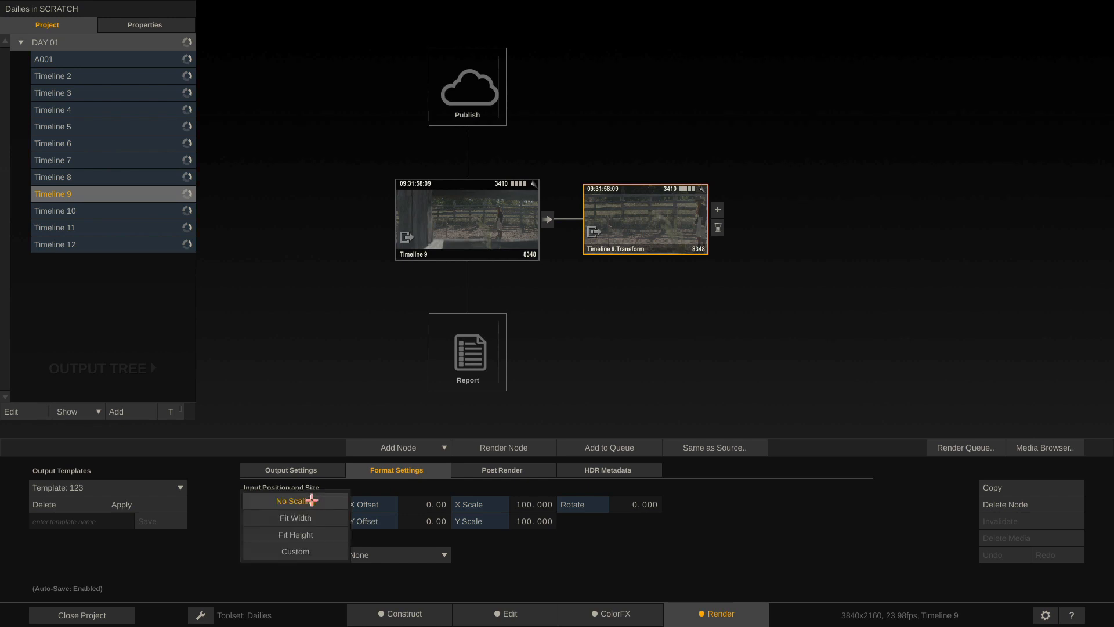
{"action": "left_click", "coordinate": [307, 518]}
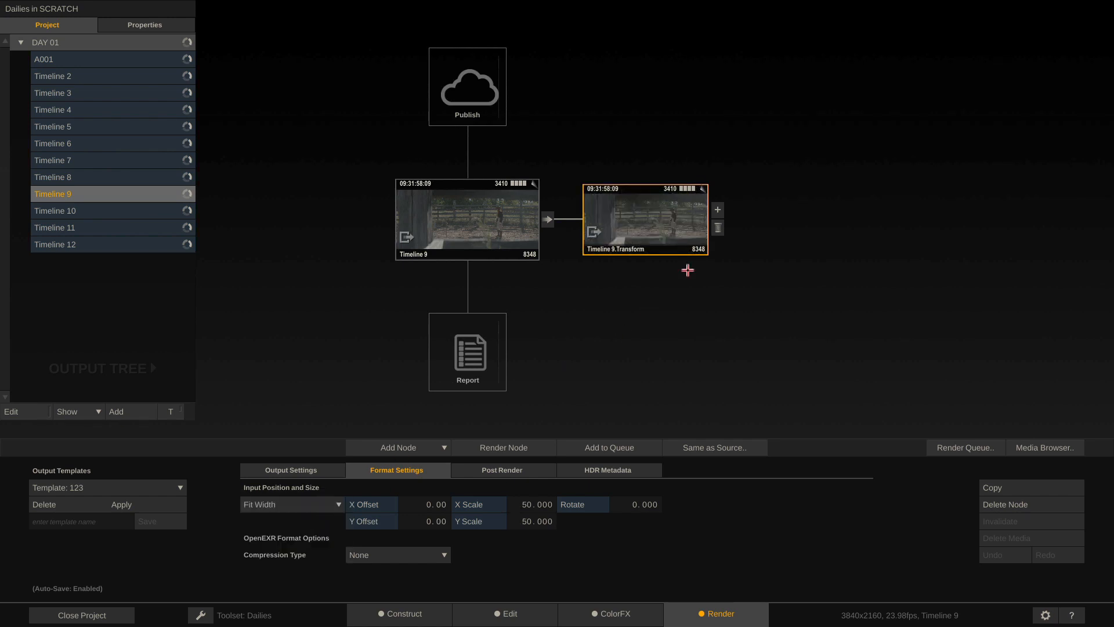
{"action": "double_click", "coordinate": [647, 227]}
{"action": "left_click", "coordinate": [1043, 350]}
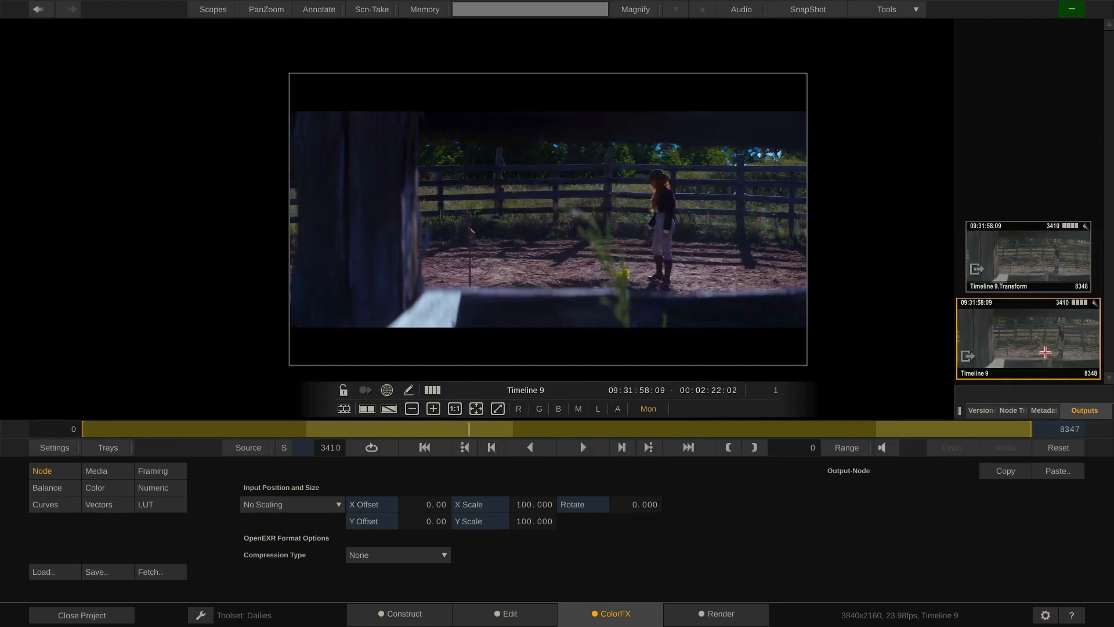
{"action": "left_click", "coordinate": [1029, 263]}
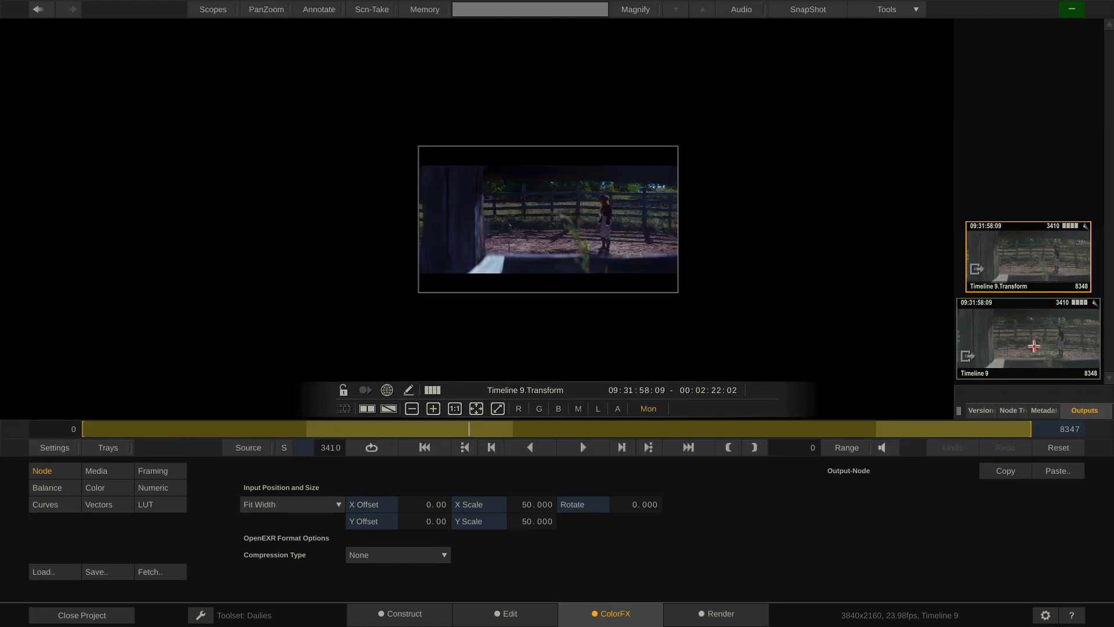
{"action": "left_click", "coordinate": [1034, 346]}
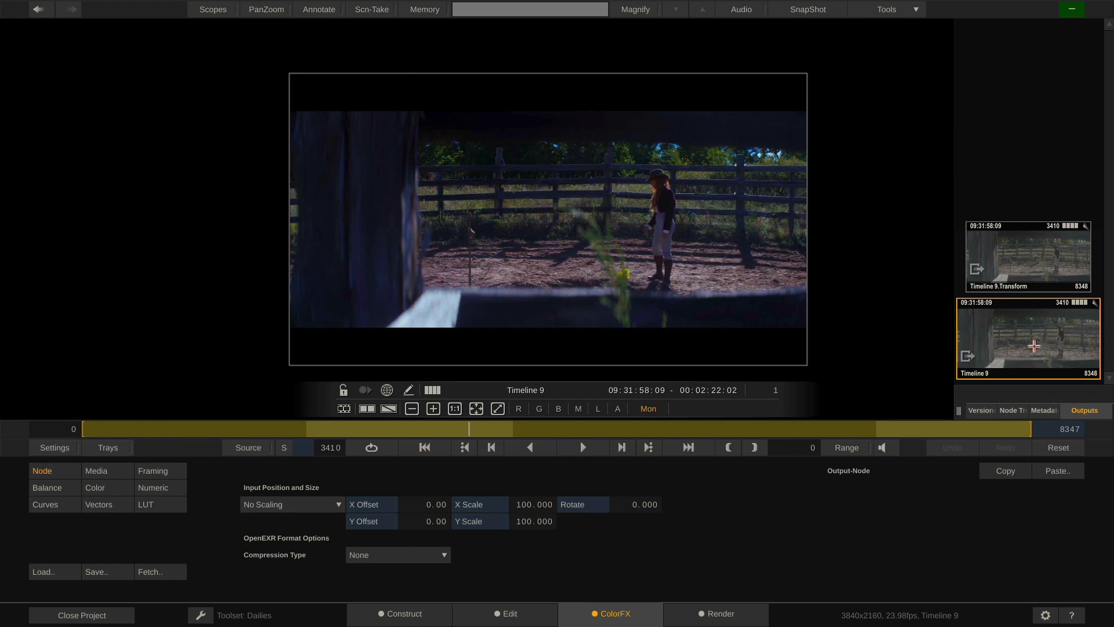
{"action": "left_click", "coordinate": [1031, 248]}
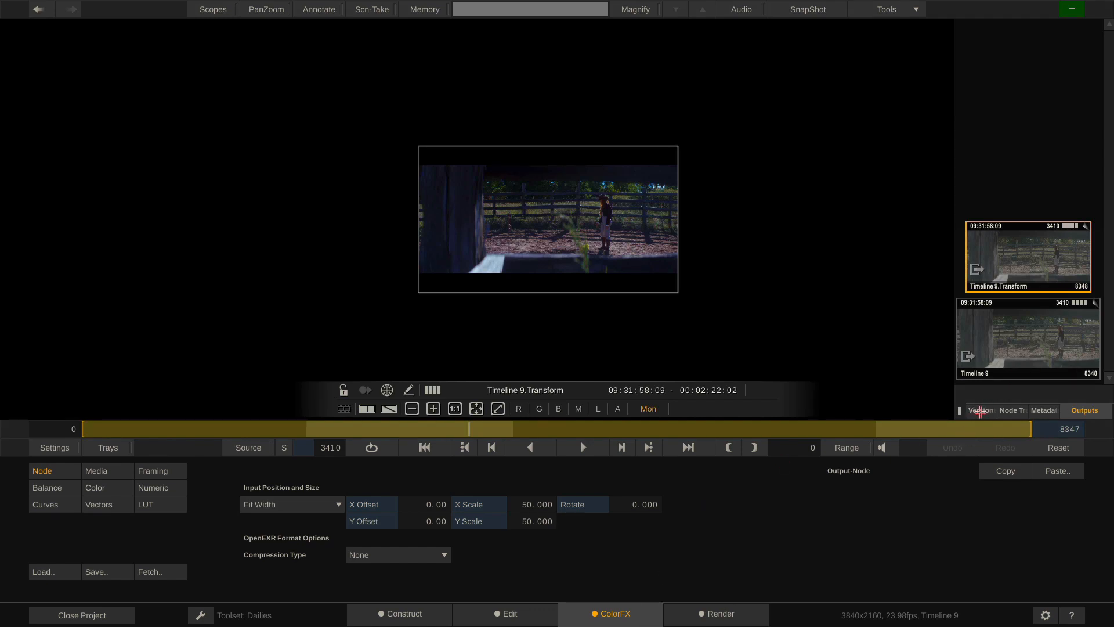
Check the clip's versions and Timeline 9's output nodes, then return via Construct to Render
{"action": "left_click", "coordinate": [981, 412]}
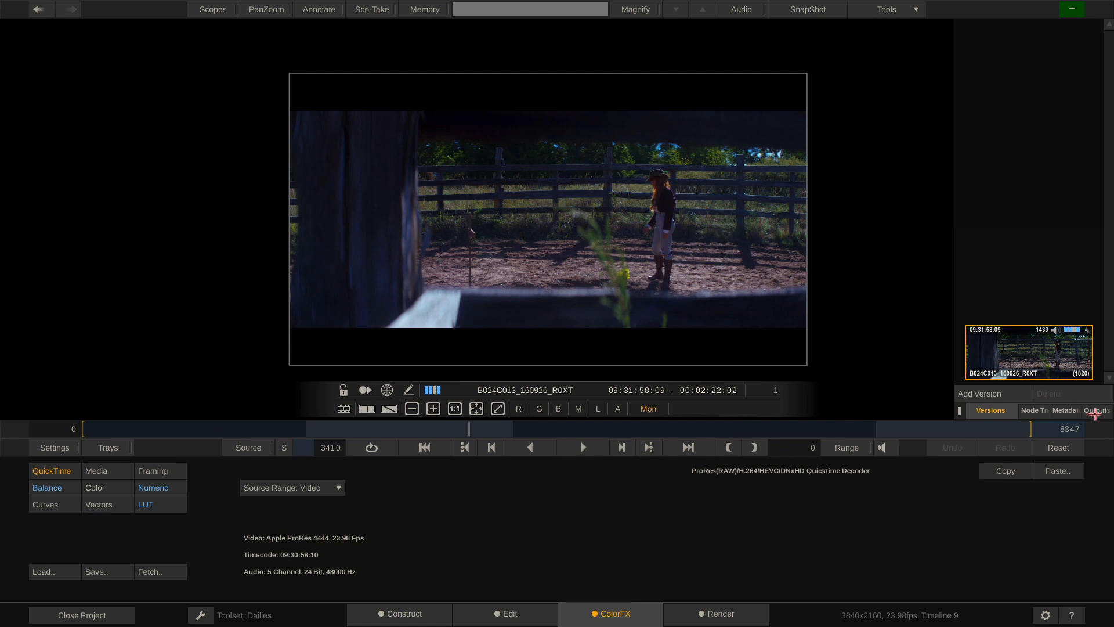
{"action": "left_click", "coordinate": [1095, 412]}
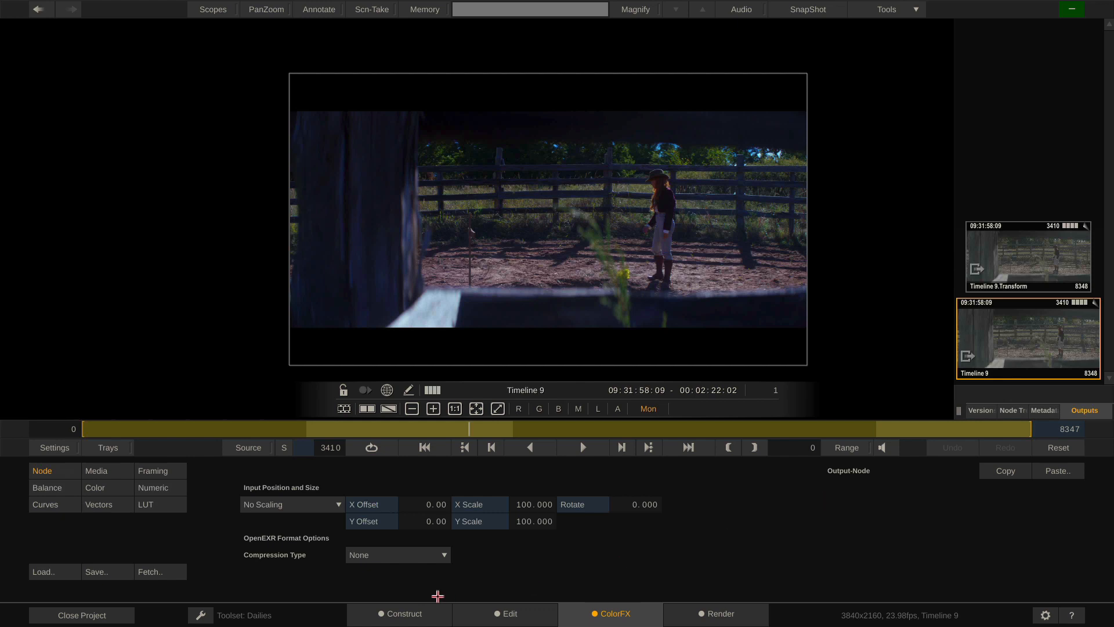
{"action": "left_click", "coordinate": [414, 615]}
{"action": "left_click", "coordinate": [727, 612]}
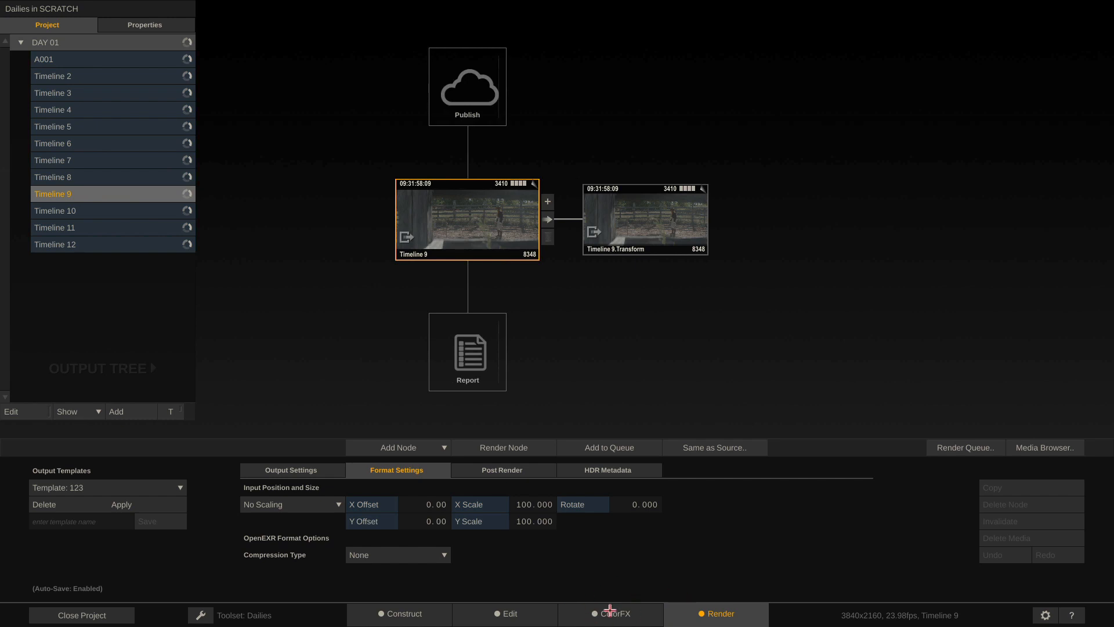
Add a Burn-In node after the Timeline 9.Transform node, discarding a trial DNx Encoder
{"action": "left_click", "coordinate": [641, 210]}
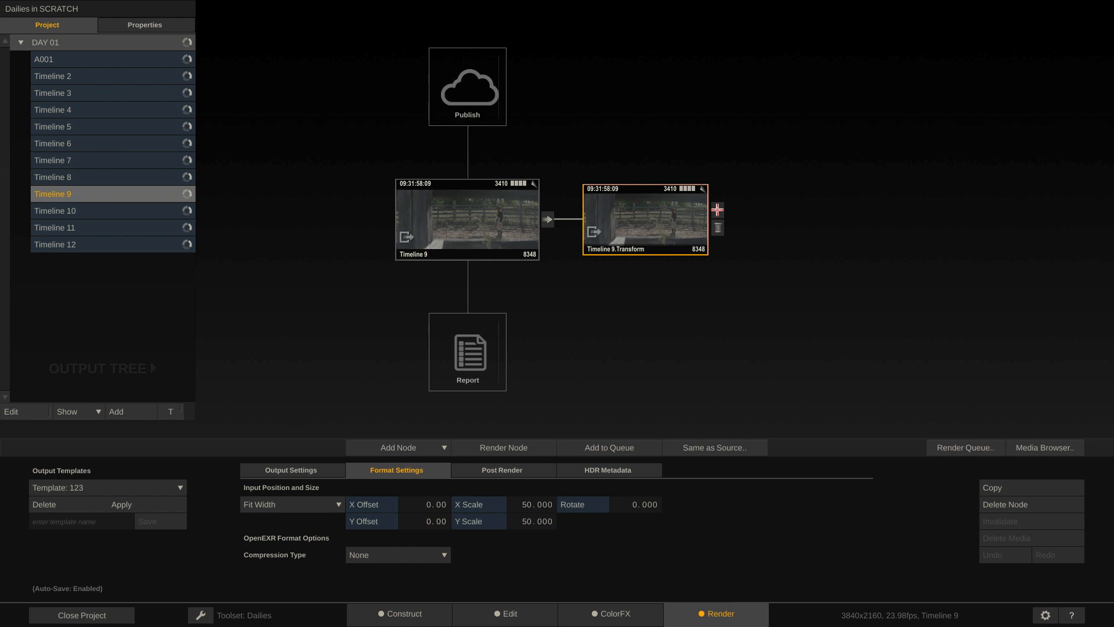
{"action": "left_click", "coordinate": [717, 210]}
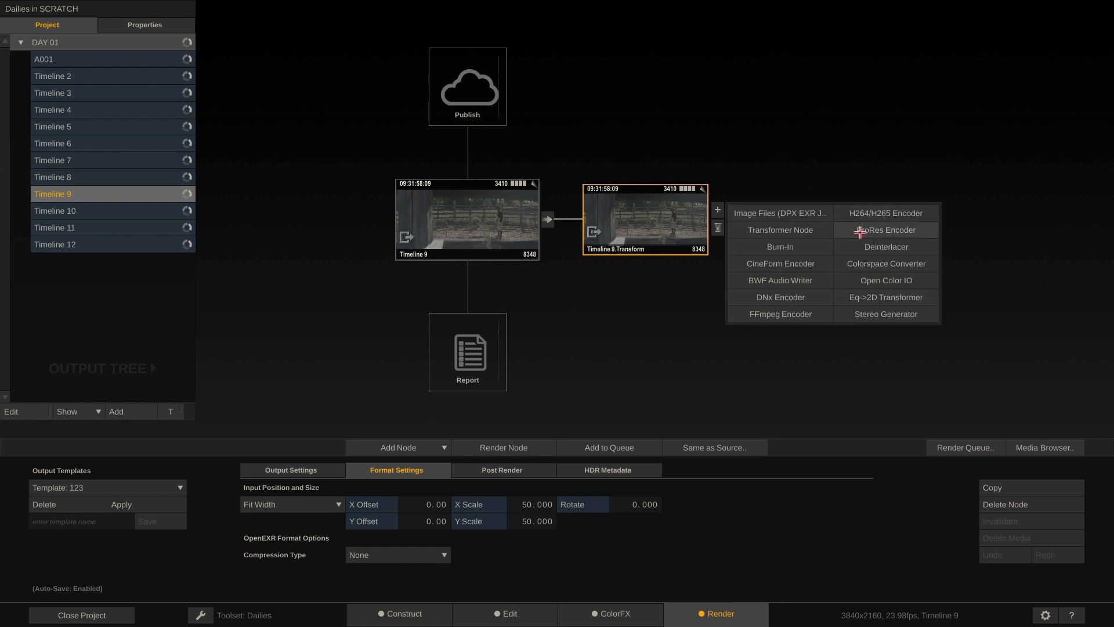
{"action": "left_click", "coordinate": [781, 297]}
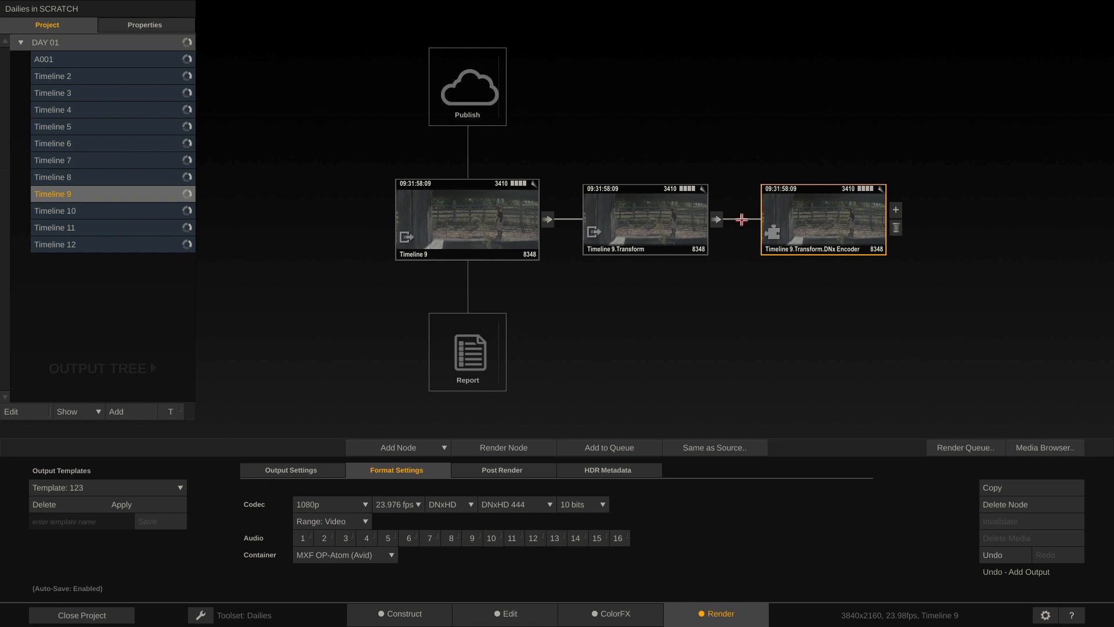
{"action": "left_click", "coordinate": [894, 228]}
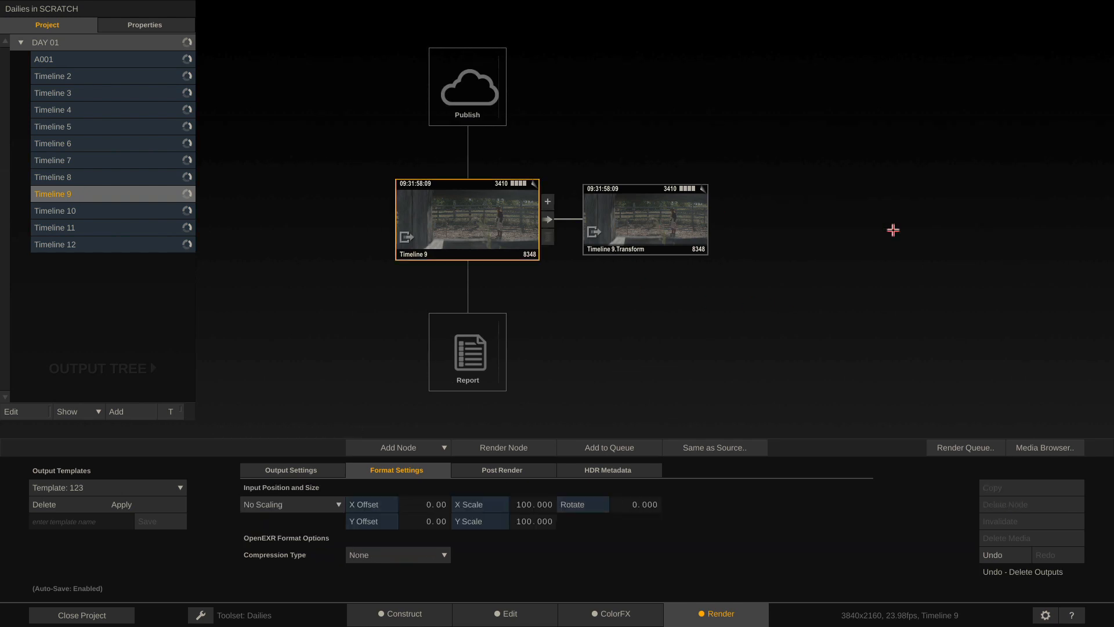
{"action": "left_click", "coordinate": [703, 244]}
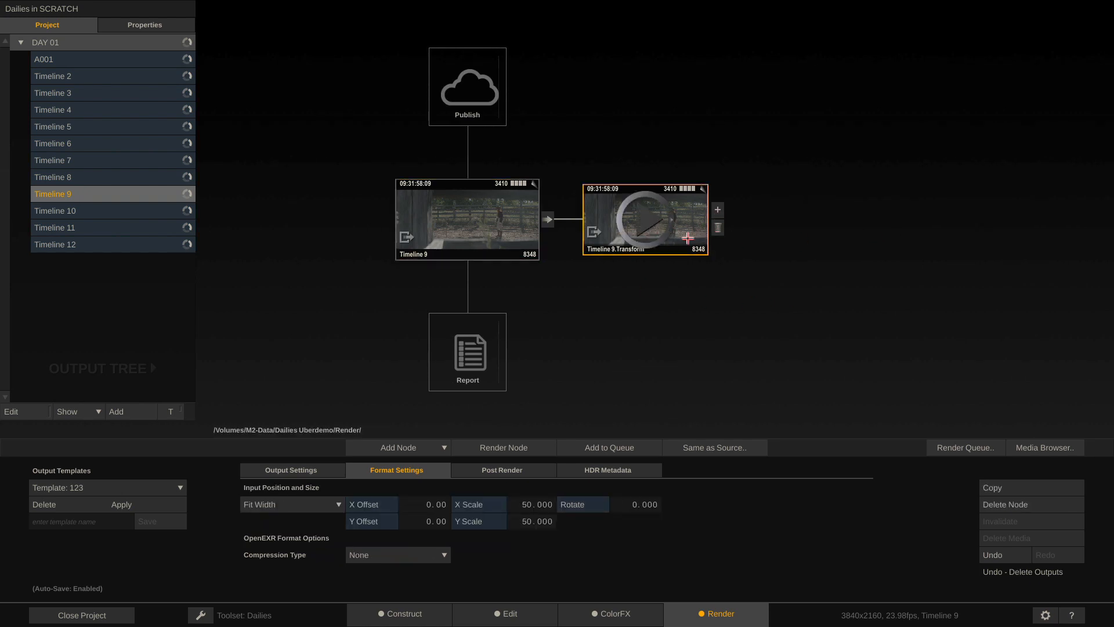
{"action": "left_click", "coordinate": [717, 209]}
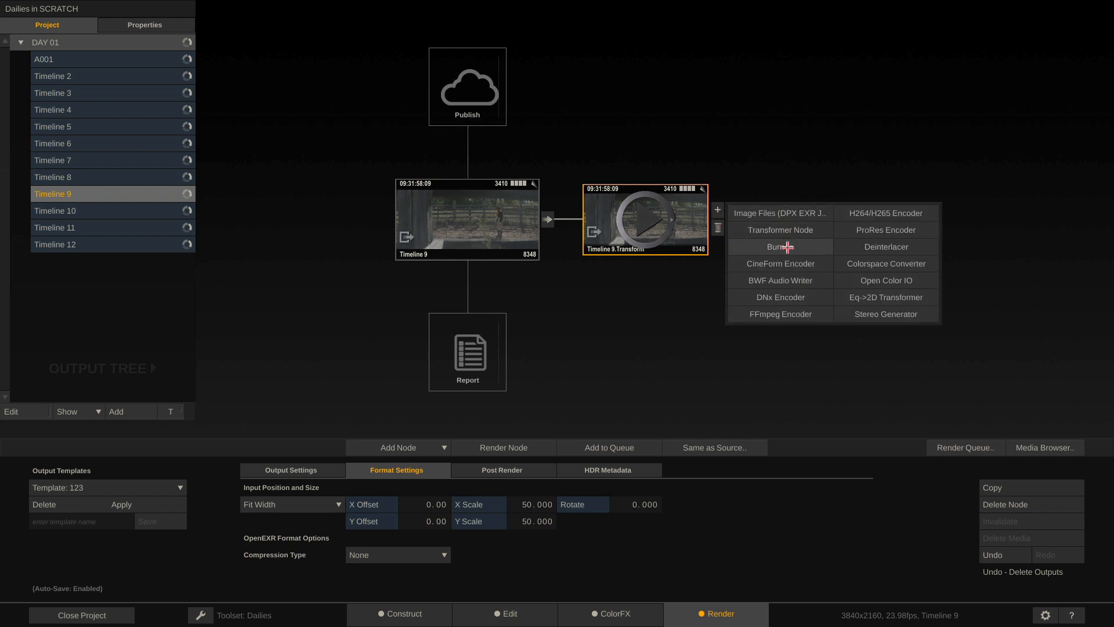
{"action": "left_click", "coordinate": [787, 248]}
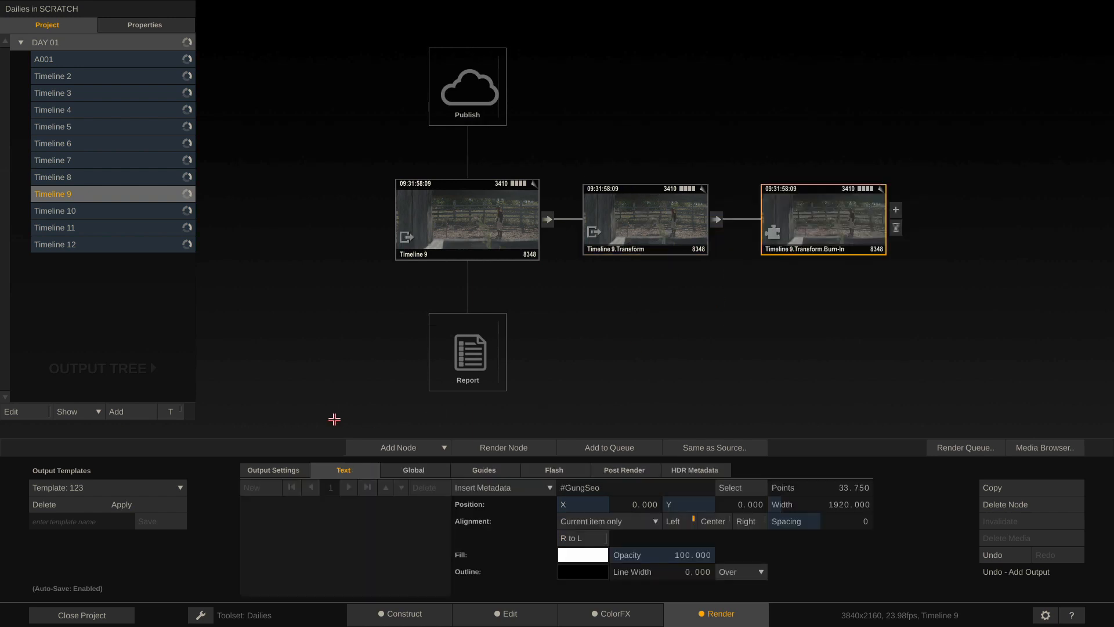
Review the Burn-In's Global, Guides and Flash settings, ending on its Text settings
{"action": "left_click", "coordinate": [406, 470]}
{"action": "left_click", "coordinate": [483, 470]}
{"action": "left_click", "coordinate": [551, 470]}
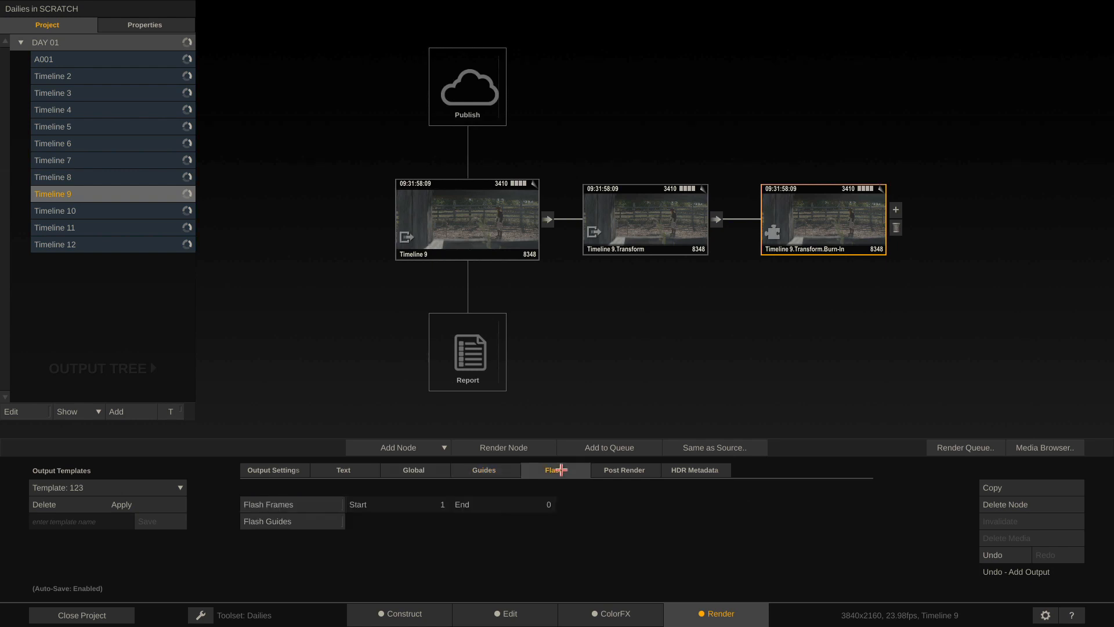
{"action": "left_click", "coordinate": [476, 470]}
{"action": "left_click", "coordinate": [401, 476]}
{"action": "left_click", "coordinate": [343, 470]}
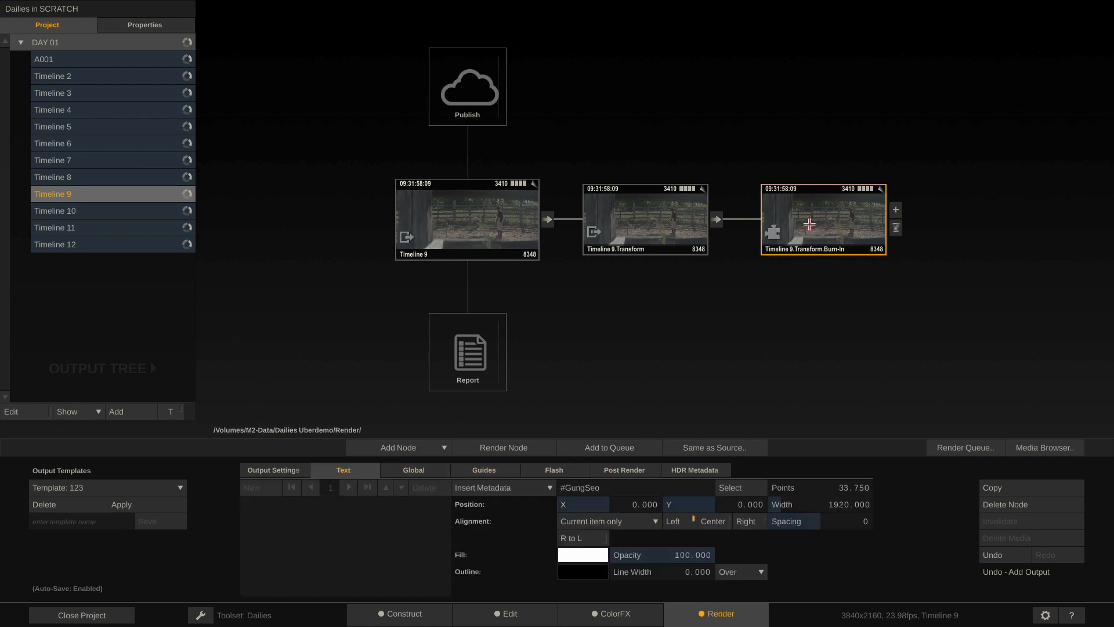
Open the Burn-In node in the player, frame the picture, and clear the placeholder text
{"action": "double_click", "coordinate": [830, 216]}
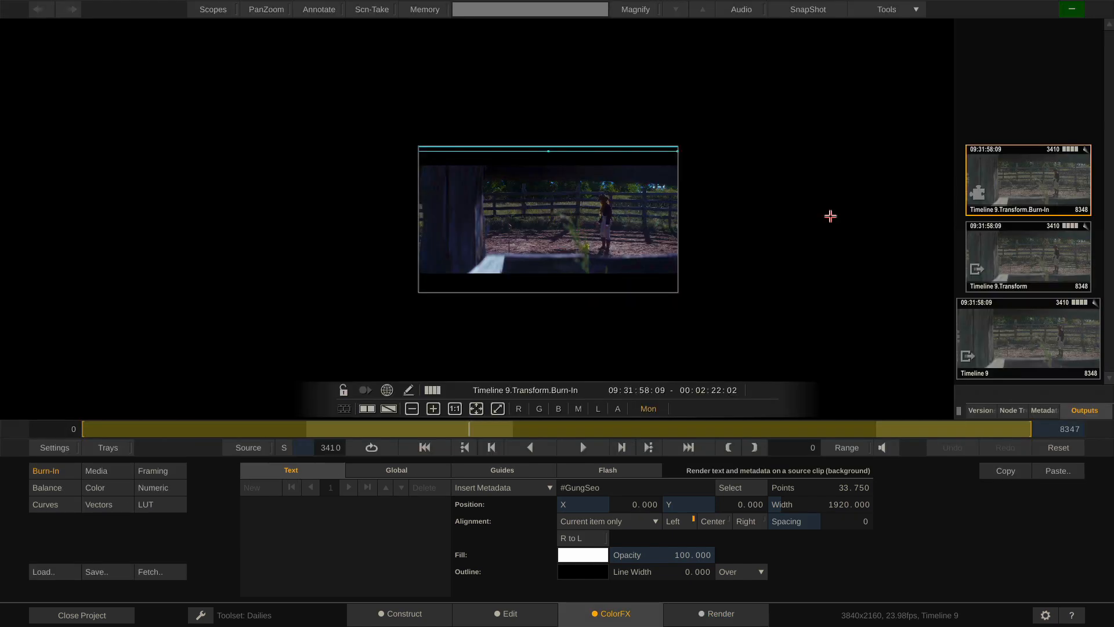
{"action": "scroll", "coordinate": [557, 247], "scroll_direction": "up", "scroll_amount": 5}
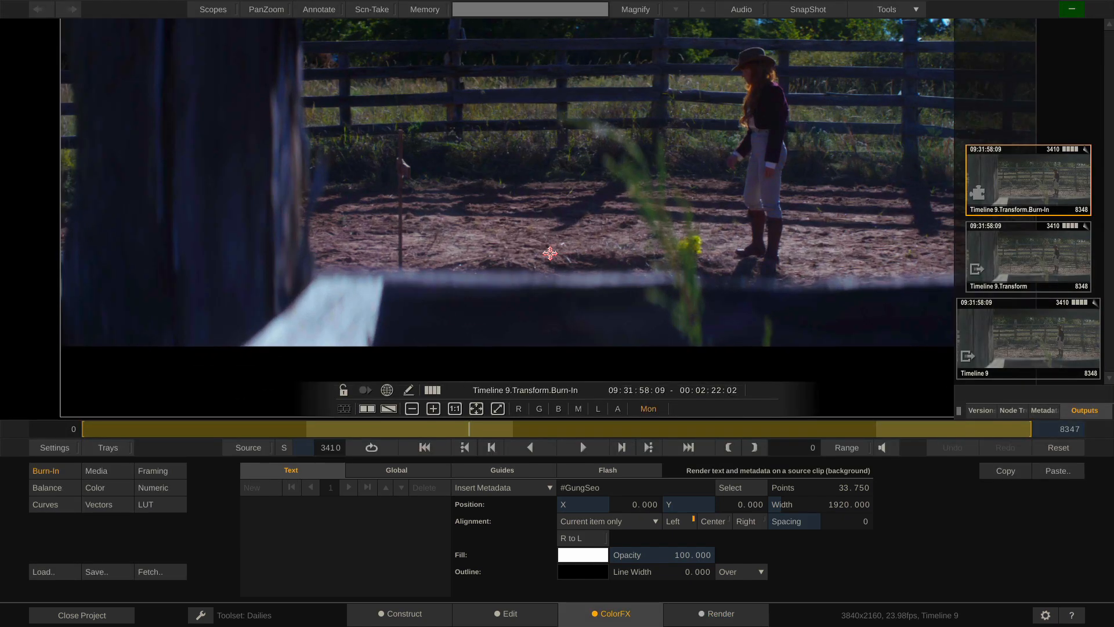
{"action": "scroll", "coordinate": [551, 251], "scroll_direction": "down", "scroll_amount": 3}
{"action": "scroll", "coordinate": [550, 253], "scroll_direction": "down", "scroll_amount": 1}
{"action": "left_click_drag", "start_coordinate": [562, 143], "coordinate": [554, 173]}
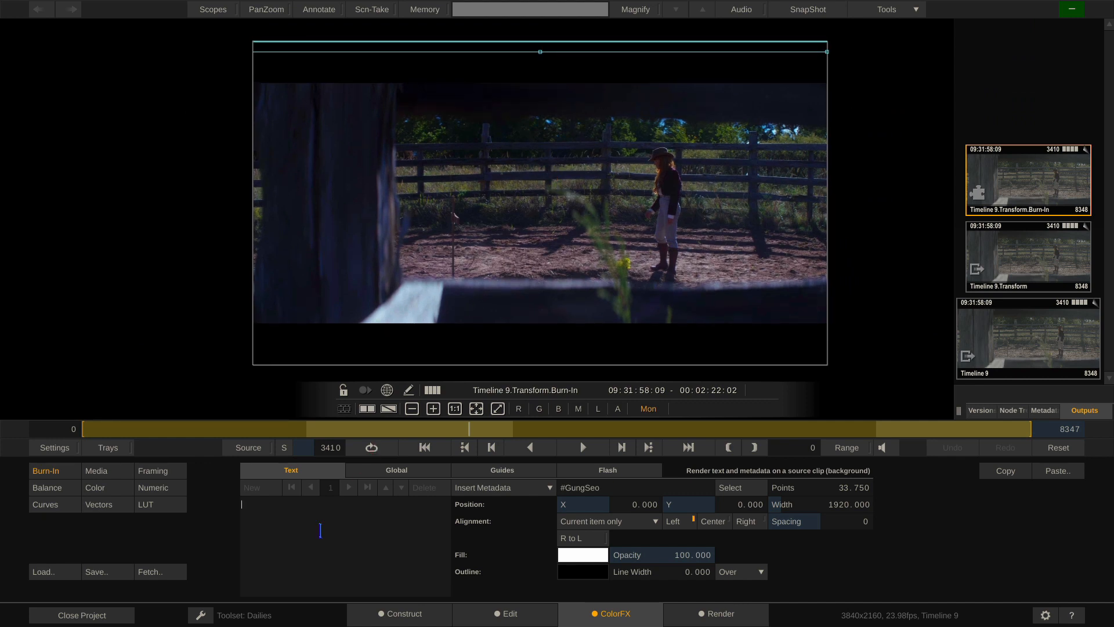
{"action": "type", "text": "lkahsfkjhdkjdfhgkjdfhg"}
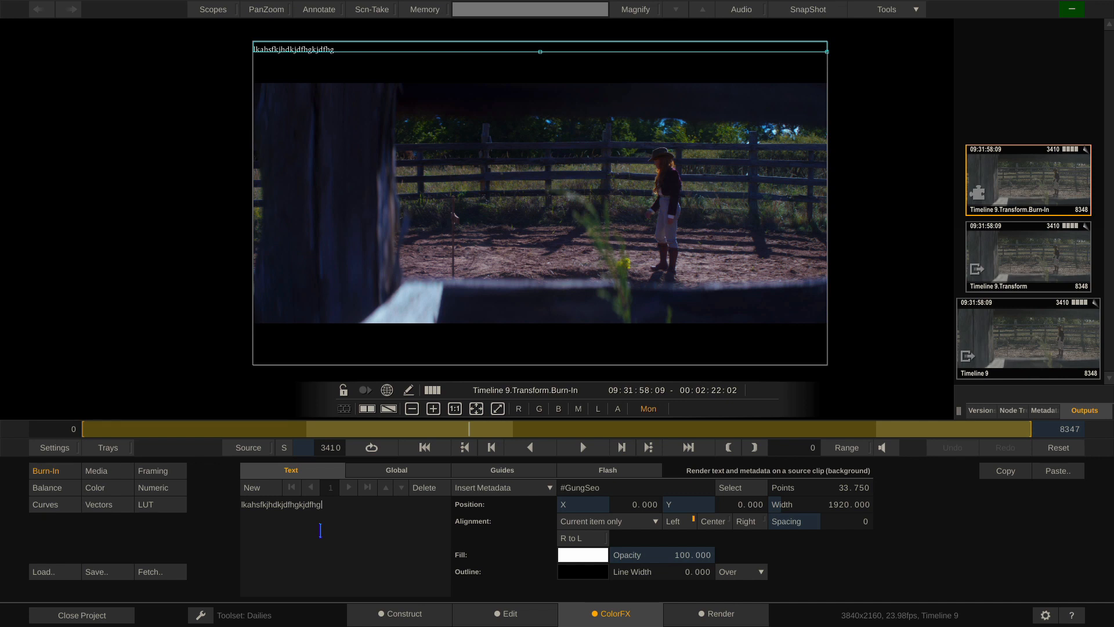
{"action": "left_click_drag", "start_coordinate": [332, 505], "coordinate": [185, 509]}
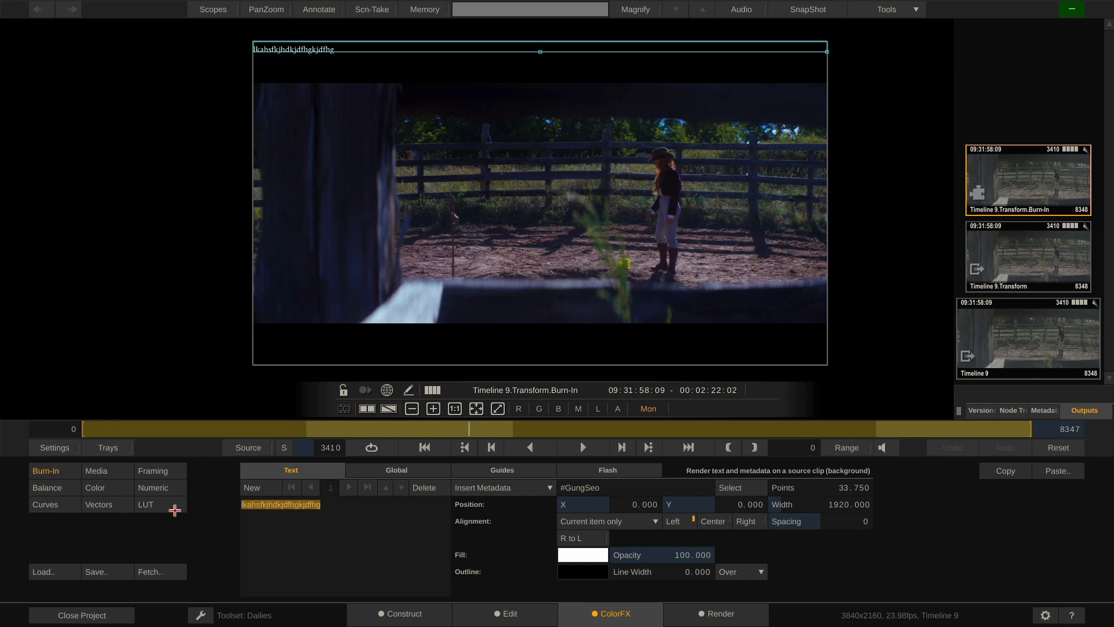
{"action": "key", "text": "BackSpace"}
Burn in 'Timecode:' with Source TC at about 67.5 points, plus a 'Clipname: #sname' line
{"action": "type", "text": "Timecode:"}
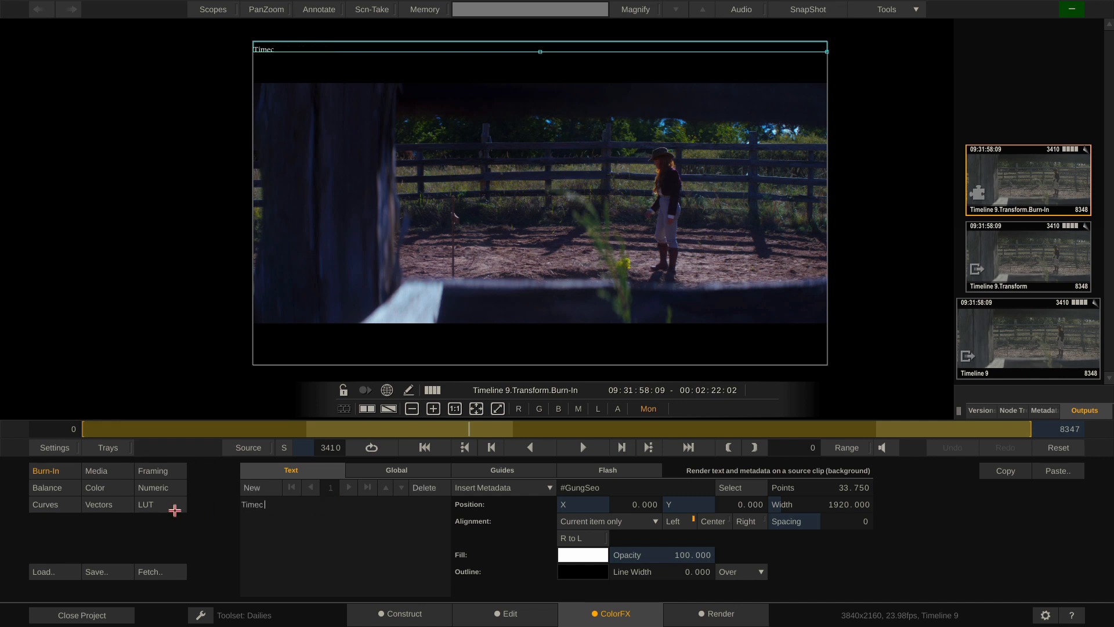
{"action": "left_click", "coordinate": [530, 488]}
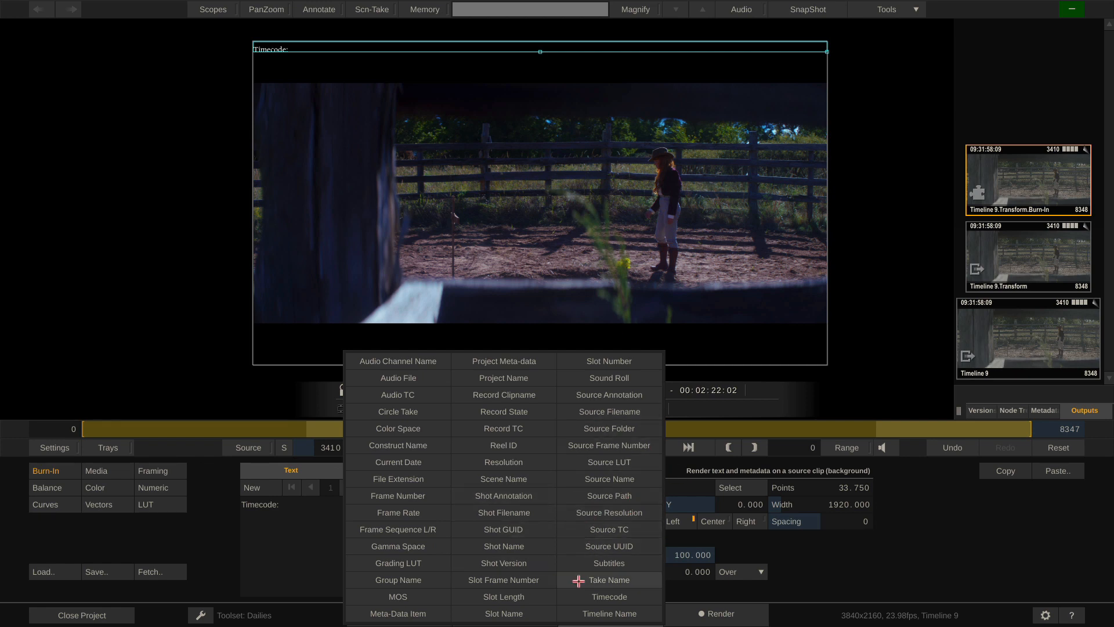
{"action": "left_click", "coordinate": [639, 528]}
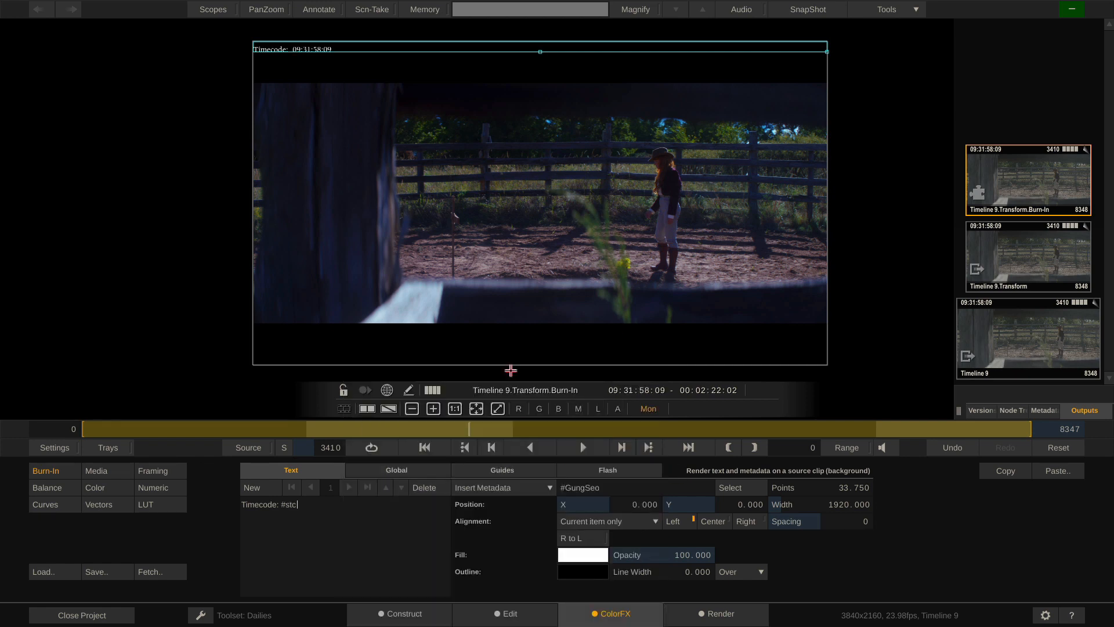
{"action": "left_click_drag", "start_coordinate": [849, 487], "coordinate": [846, 492]}
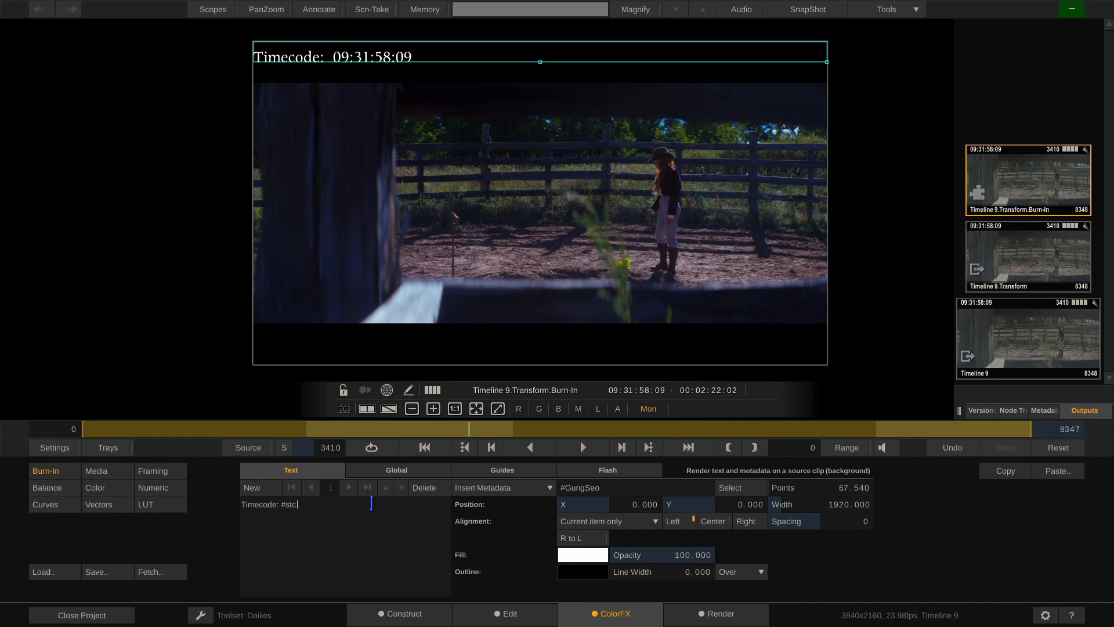
{"action": "key", "text": "Return"}
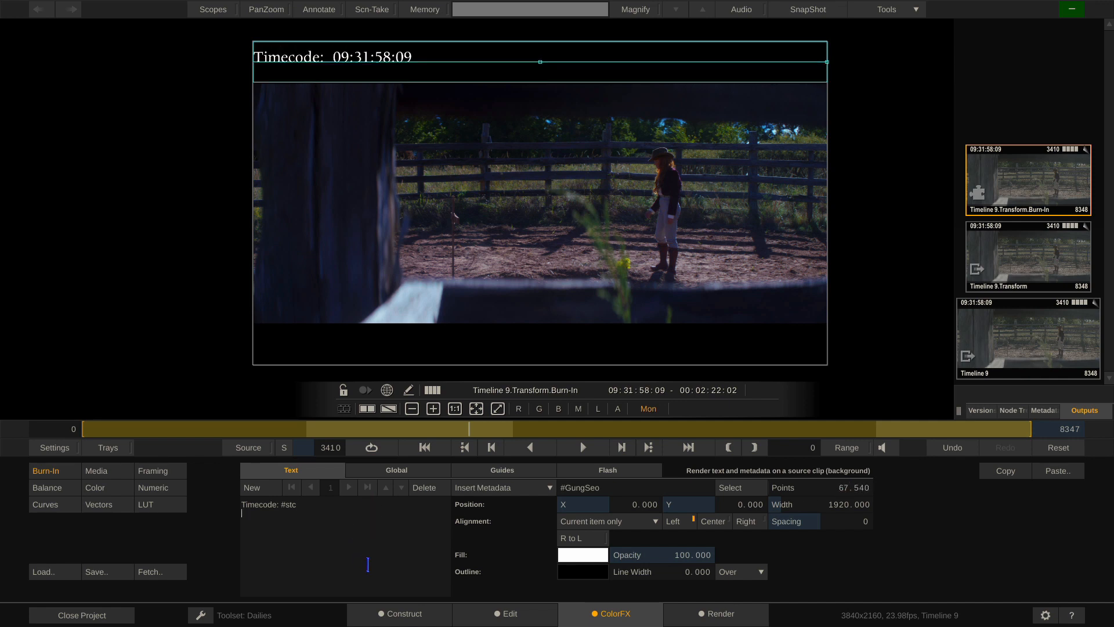
{"action": "type", "text": "Clipname: #sname"}
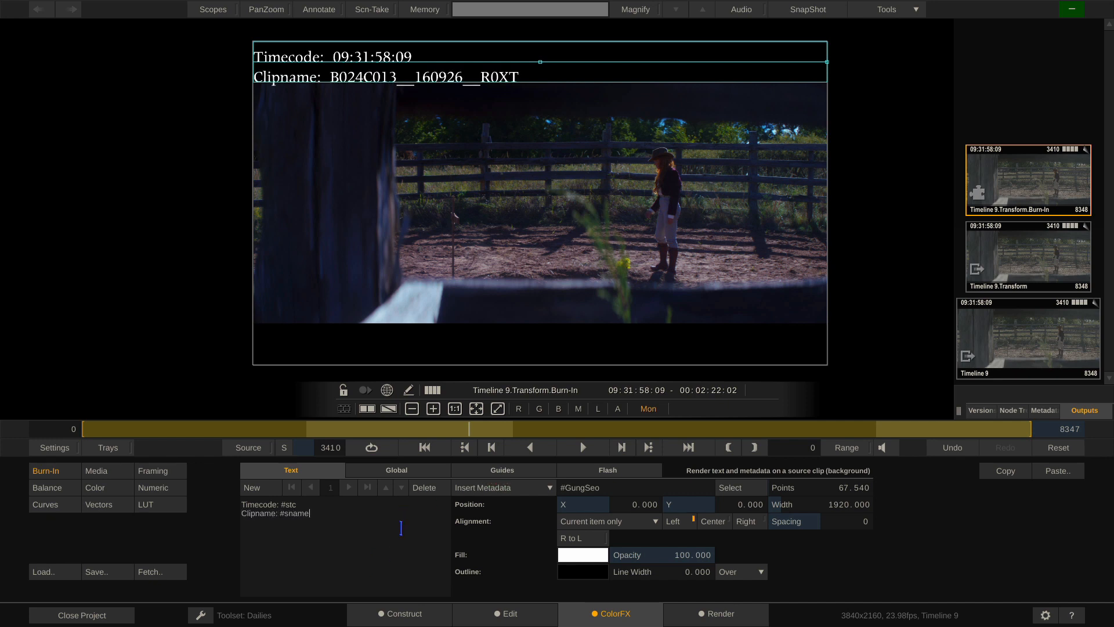
Add a second text item, move it to the frame bottom, and set X to 0
{"action": "left_click", "coordinate": [254, 489]}
{"action": "left_click_drag", "start_coordinate": [450, 101], "coordinate": [453, 339]}
{"action": "left_click", "coordinate": [629, 504]}
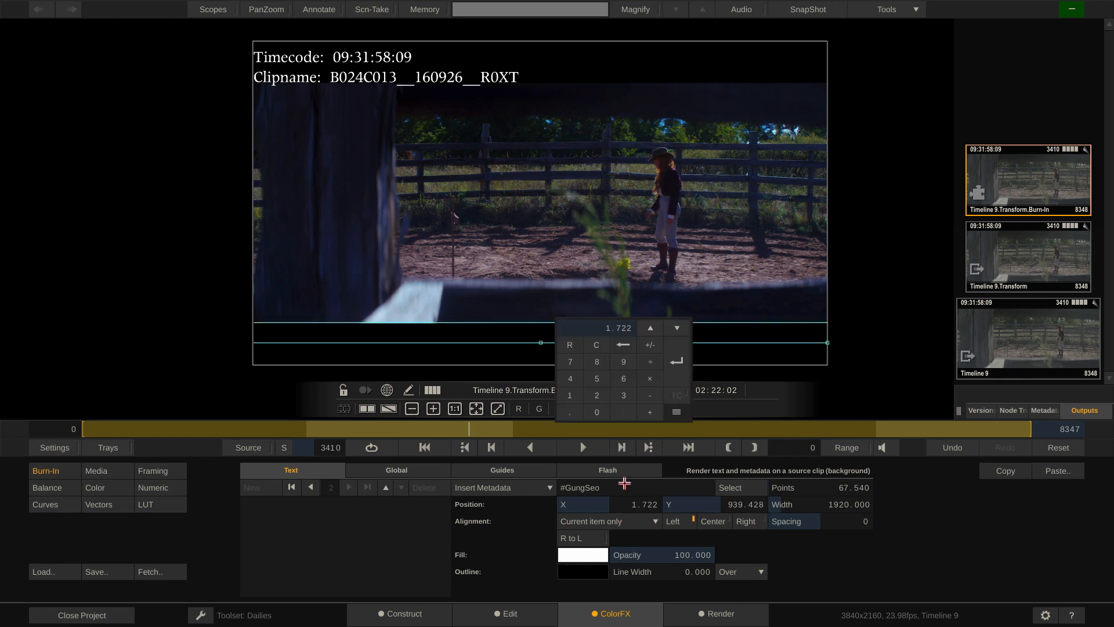
{"action": "left_click", "coordinate": [593, 419]}
{"action": "left_click", "coordinate": [673, 368]}
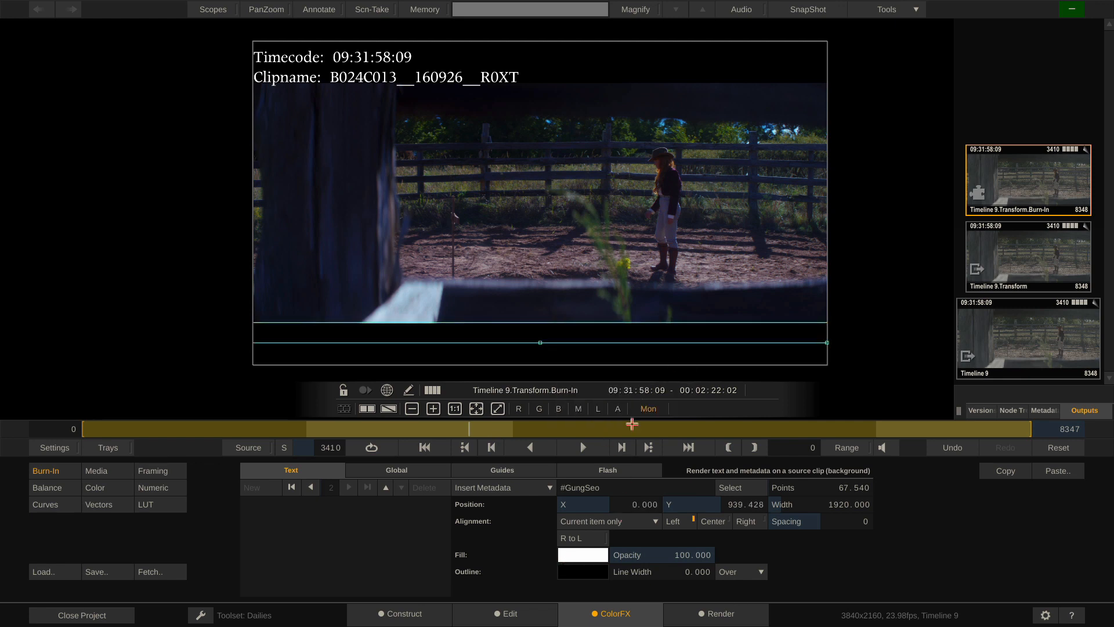
Enter 'Scene: #scene' as the second text item's label
{"action": "left_click", "coordinate": [377, 522]}
{"action": "type", "text": "S"}
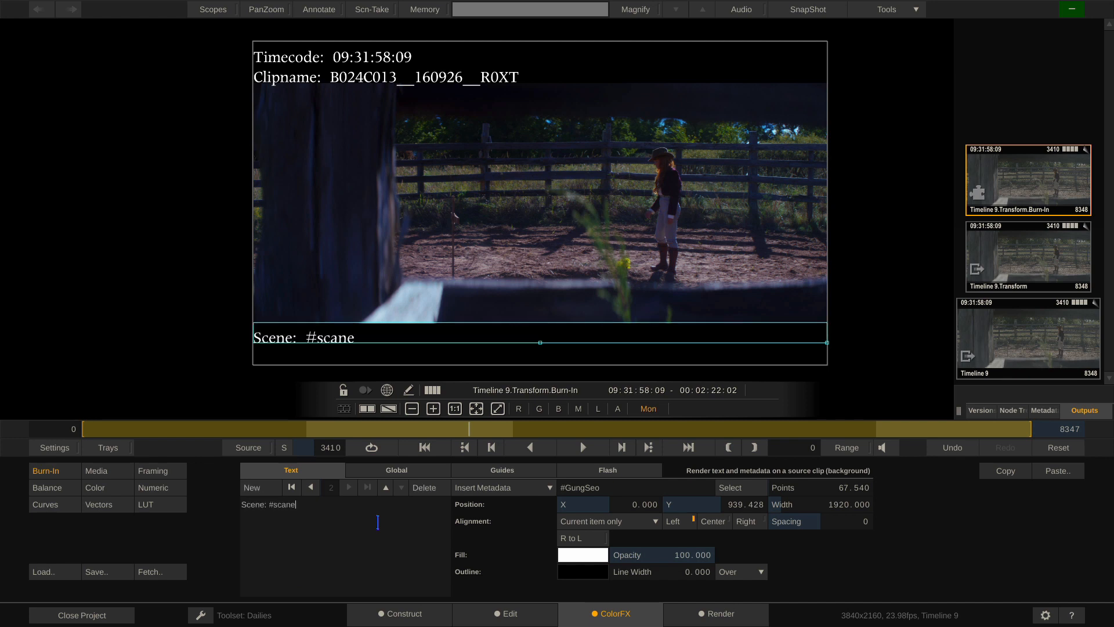
{"action": "type", "text": "cene: #sca"}
{"action": "key", "text": "BackSpace"}
{"action": "type", "text": "ene"}
Add a third text item, nudge it into place, and enter 'Take: #take'
{"action": "left_click", "coordinate": [251, 488]}
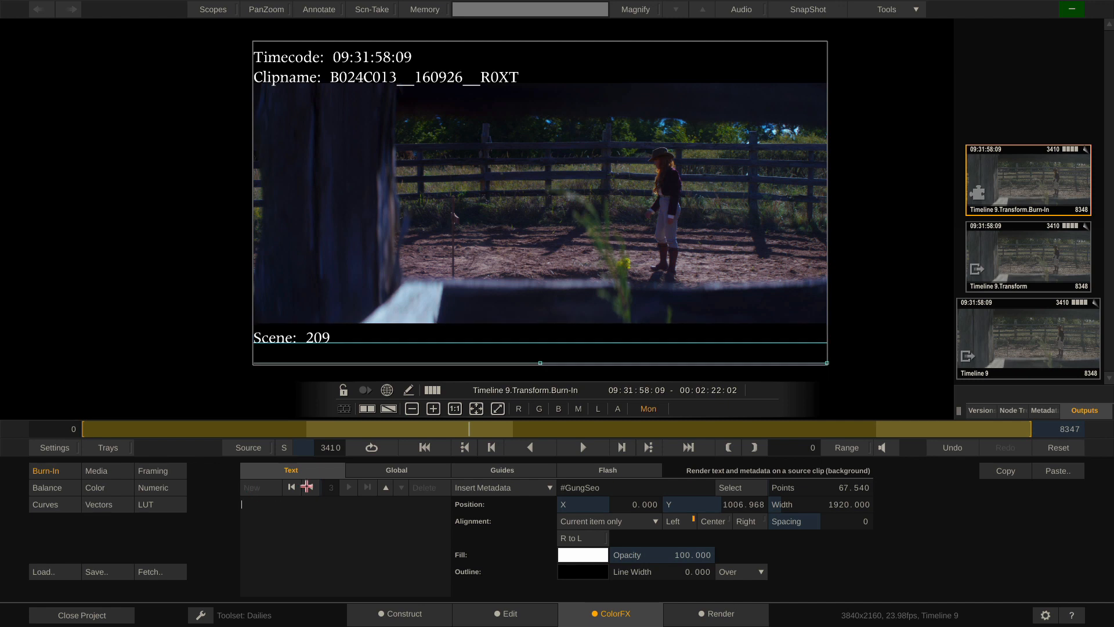
{"action": "left_click", "coordinate": [595, 354]}
{"action": "left_click_drag", "start_coordinate": [595, 354], "coordinate": [593, 341]}
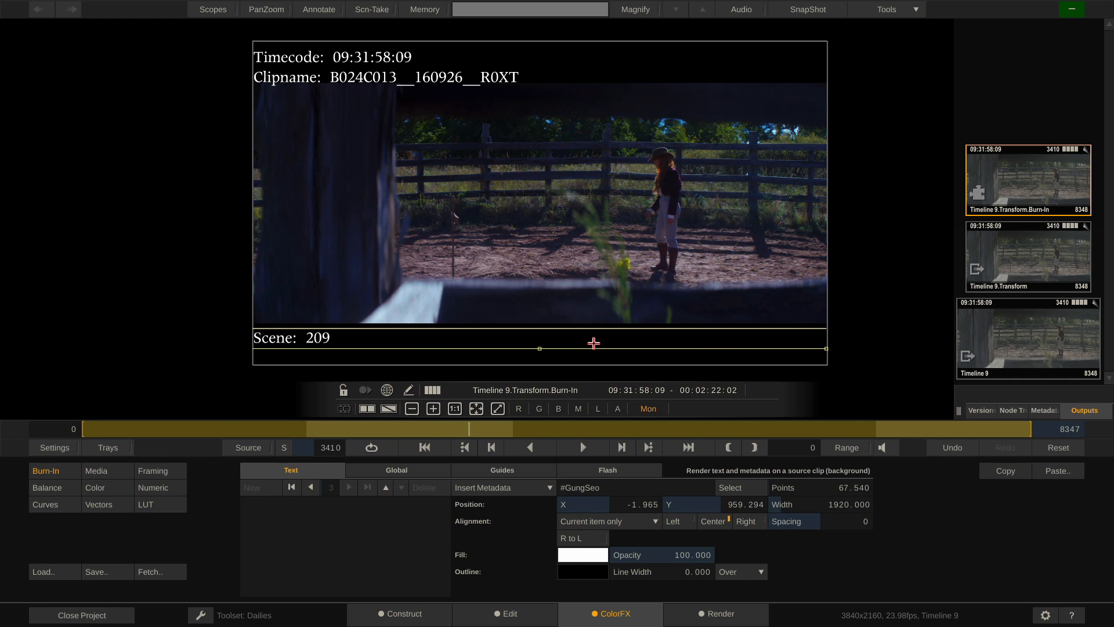
{"action": "left_click", "coordinate": [335, 554]}
{"action": "type", "text": "Take: #take"}
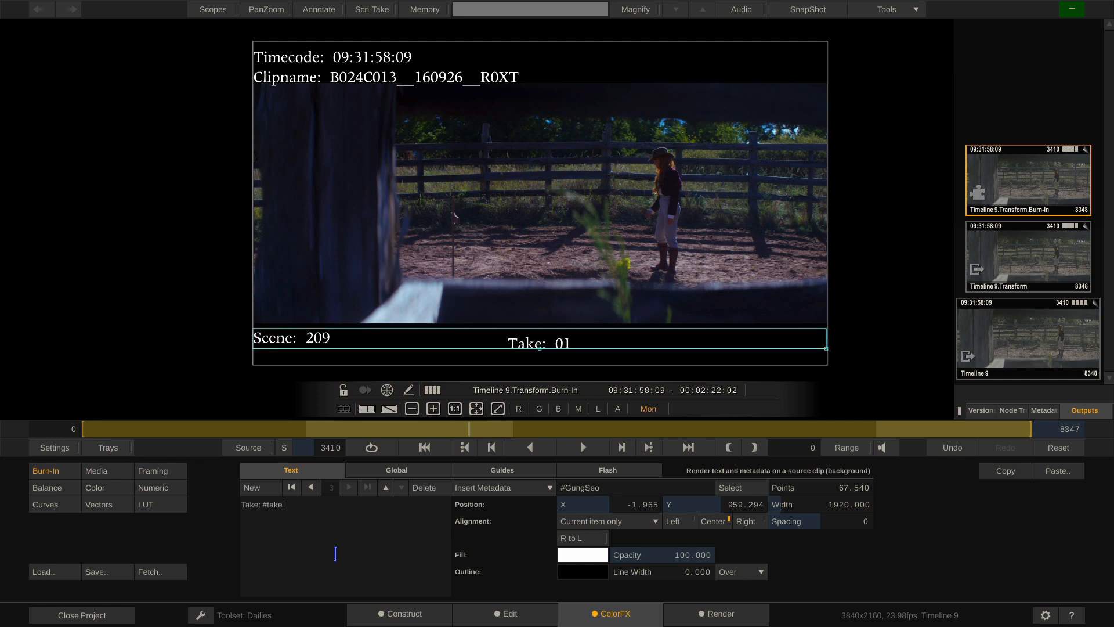
{"action": "left_click", "coordinate": [522, 472]}
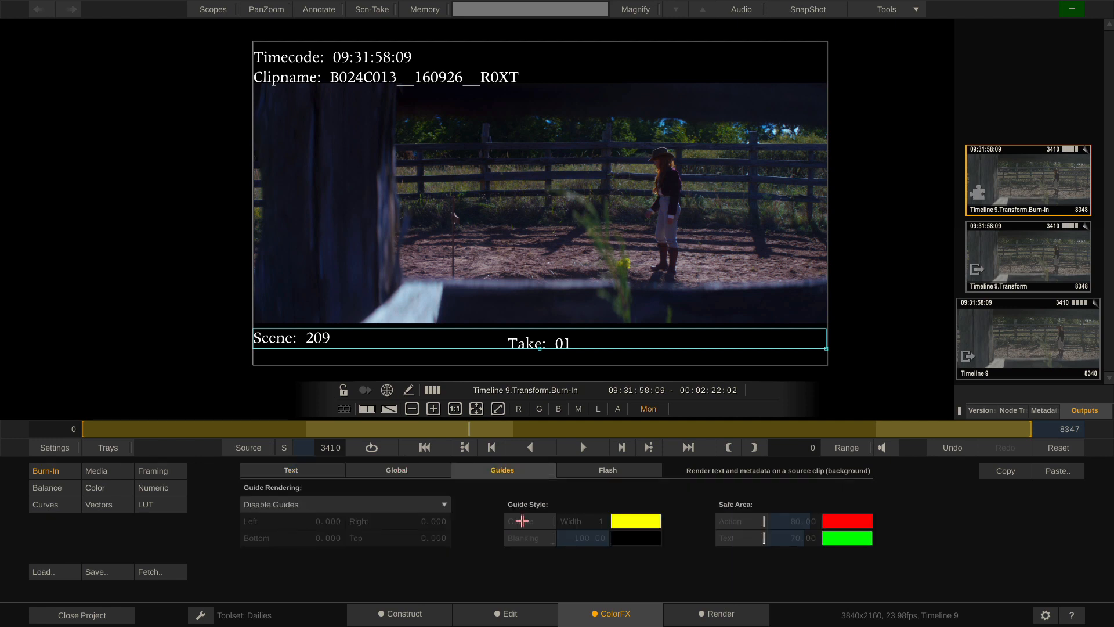
Preview 2.35:1 and 1.85:1 framing guides, then set Guide Rendering to Disable Guides
{"action": "left_click", "coordinate": [401, 505]}
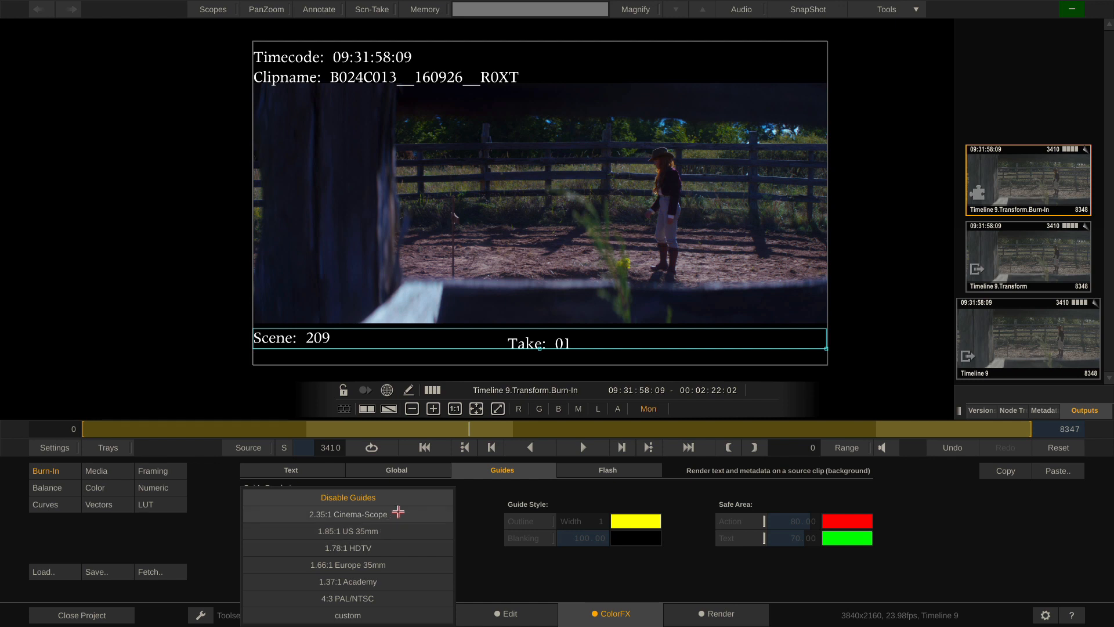
{"action": "left_click", "coordinate": [394, 514]}
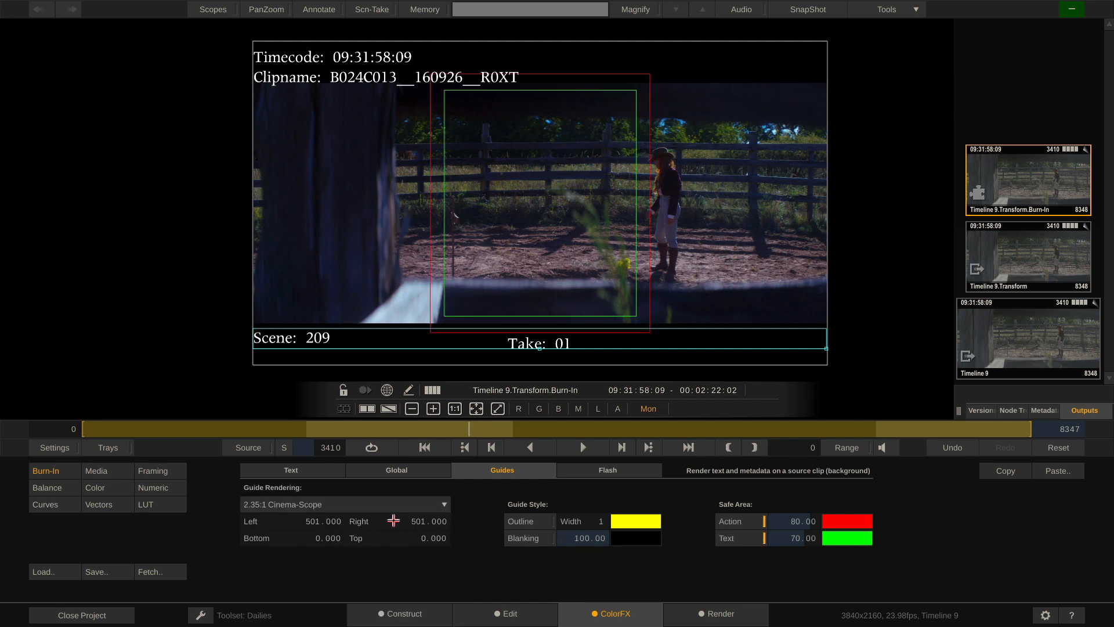
{"action": "left_click", "coordinate": [423, 506]}
{"action": "left_click", "coordinate": [399, 527]}
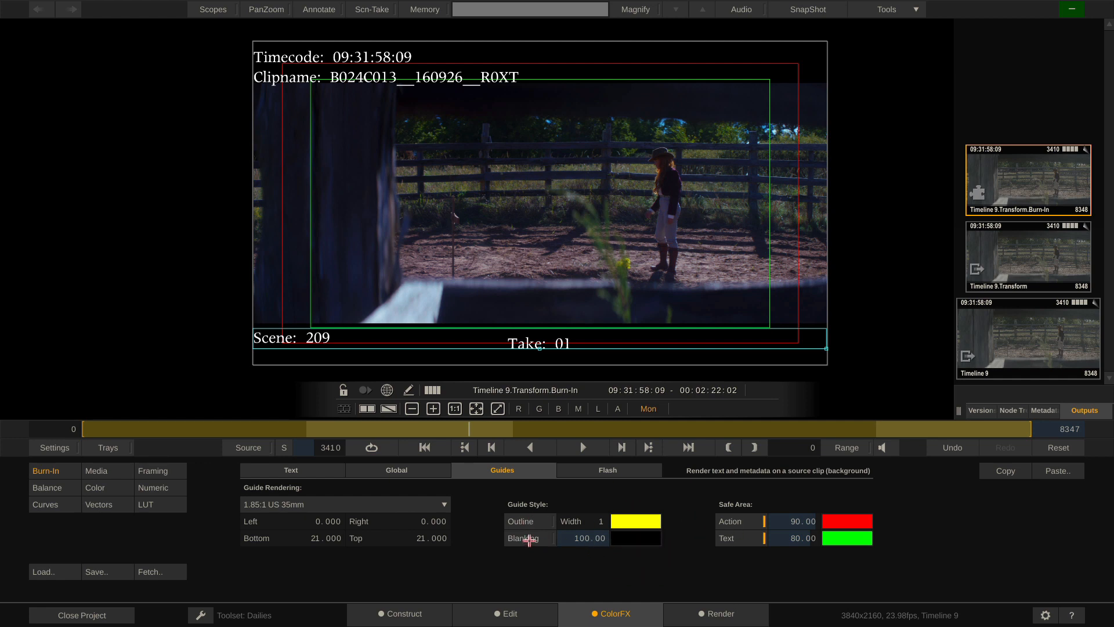
{"action": "left_click", "coordinate": [412, 506]}
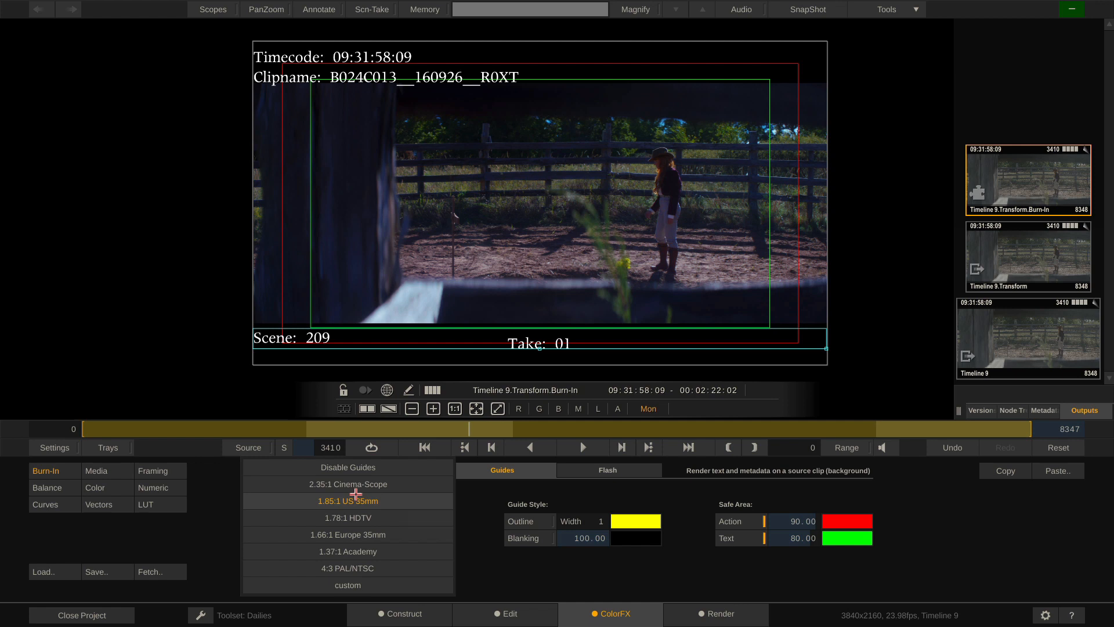
{"action": "left_click", "coordinate": [352, 460]}
{"action": "left_click", "coordinate": [622, 469]}
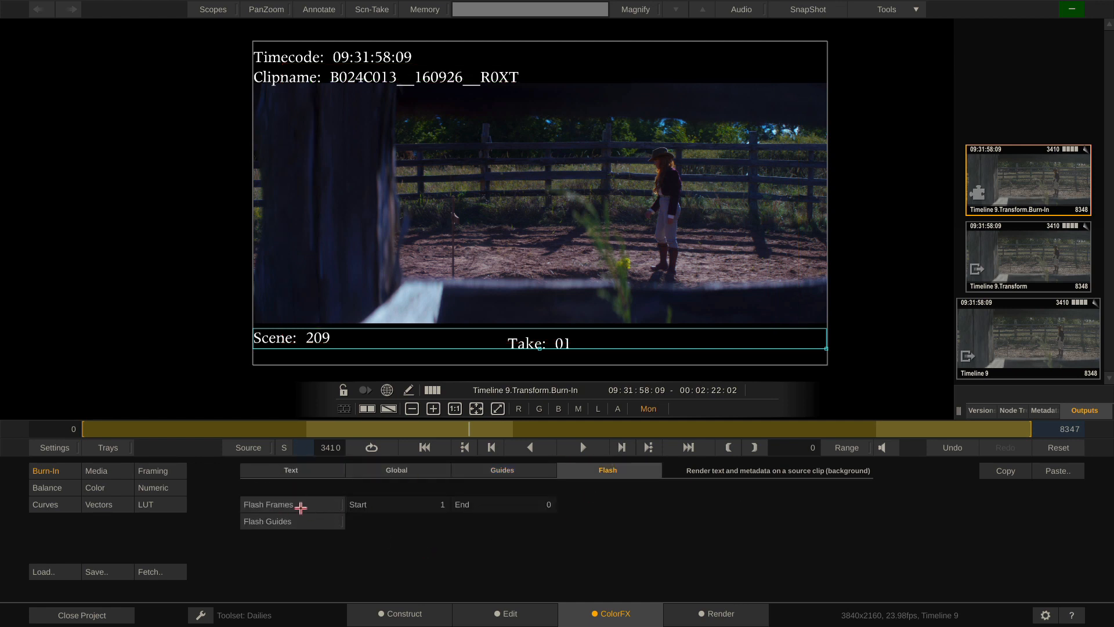
Enable Flash Frames with Start 30 and End 10, scrubbing across shots to verify
{"action": "left_click", "coordinate": [320, 504]}
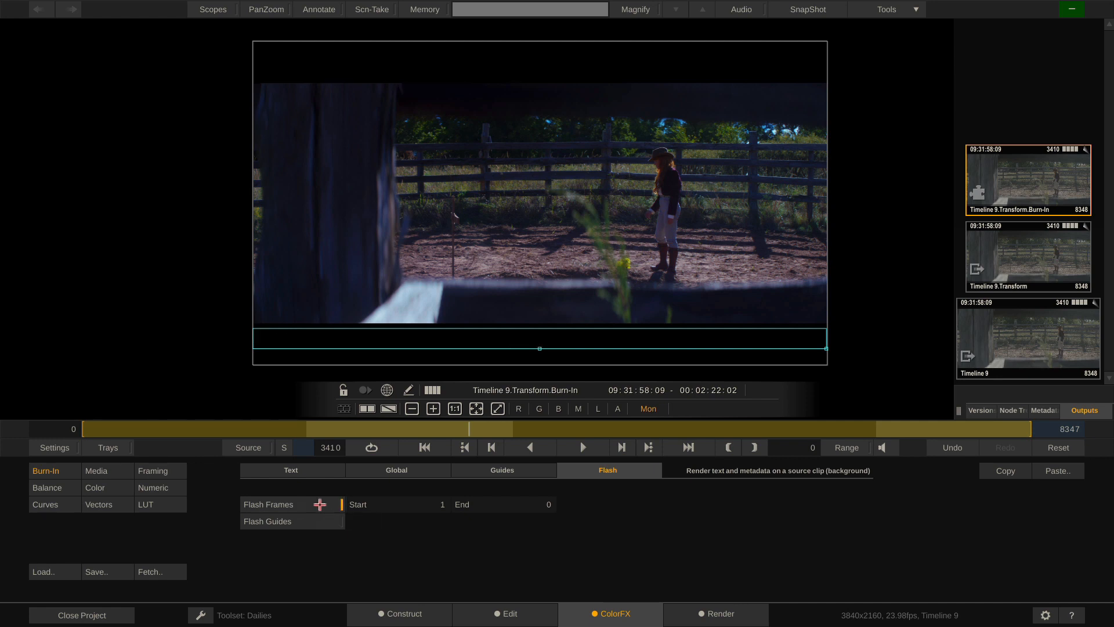
{"action": "left_click_drag", "start_coordinate": [463, 430], "coordinate": [333, 432]}
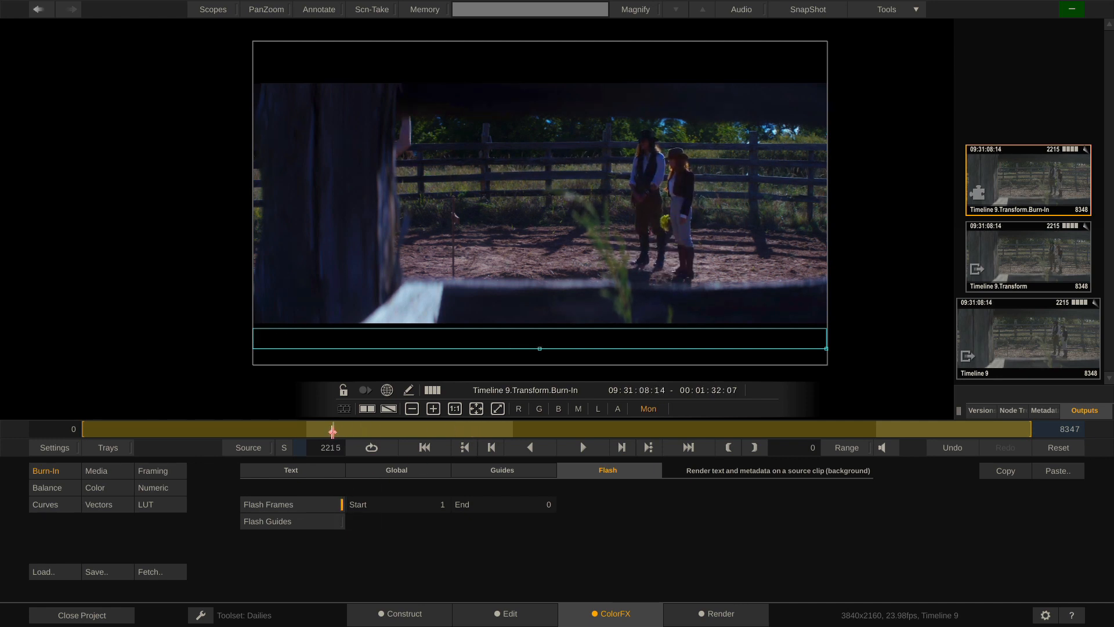
{"action": "left_click", "coordinate": [435, 507]}
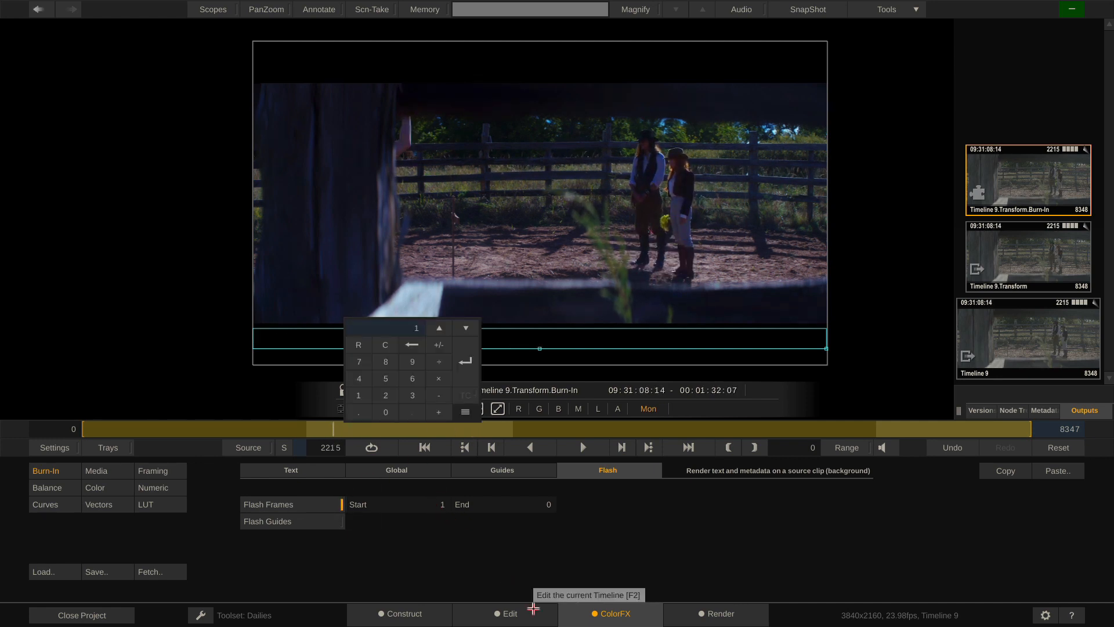
{"action": "type", "text": "30"}
{"action": "key", "text": "Return"}
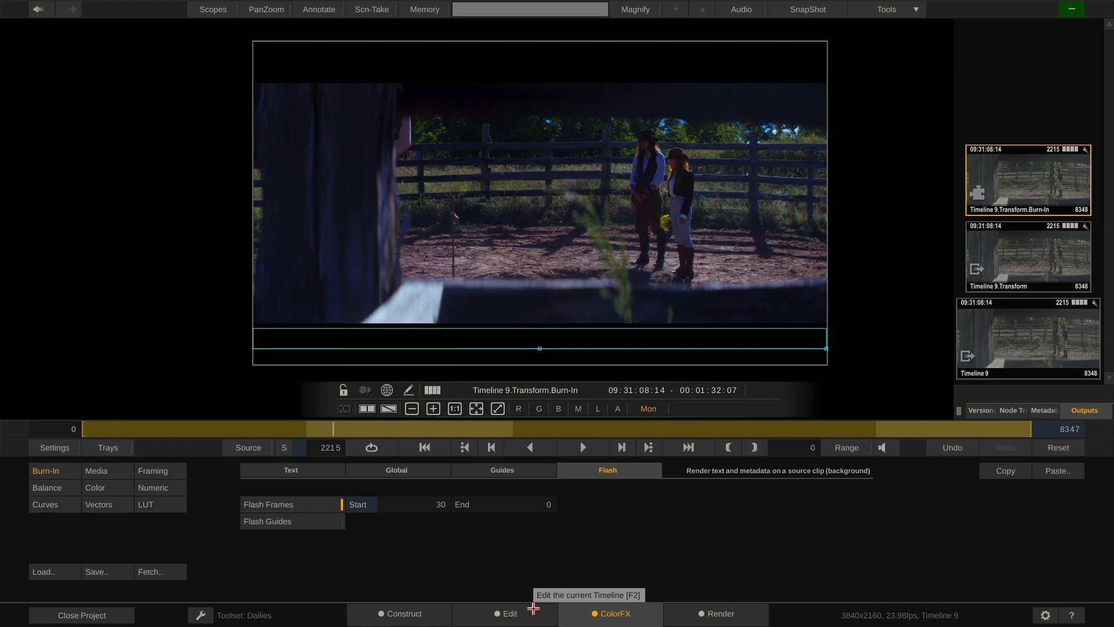
{"action": "left_click", "coordinate": [542, 505]}
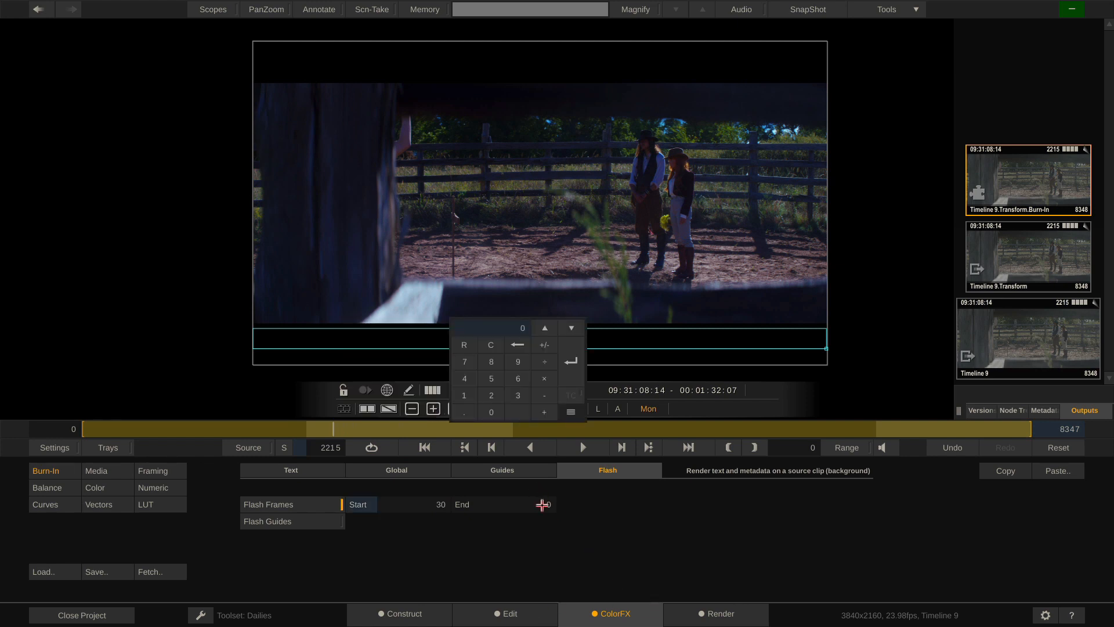
{"action": "type", "text": "10"}
{"action": "key", "text": "Return"}
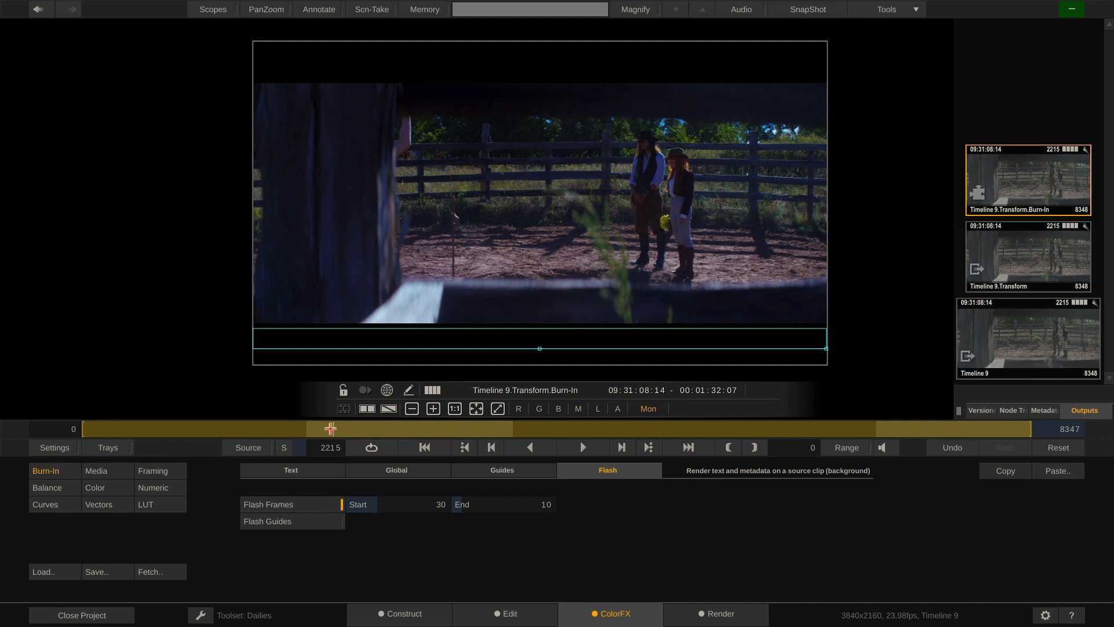
{"action": "mouse_move", "coordinate": [330, 429]}
{"action": "left_mouse_down"}
{"action": "mouse_move", "coordinate": [306, 430]}
{"action": "mouse_move", "coordinate": [512, 437]}
{"action": "left_mouse_up"}
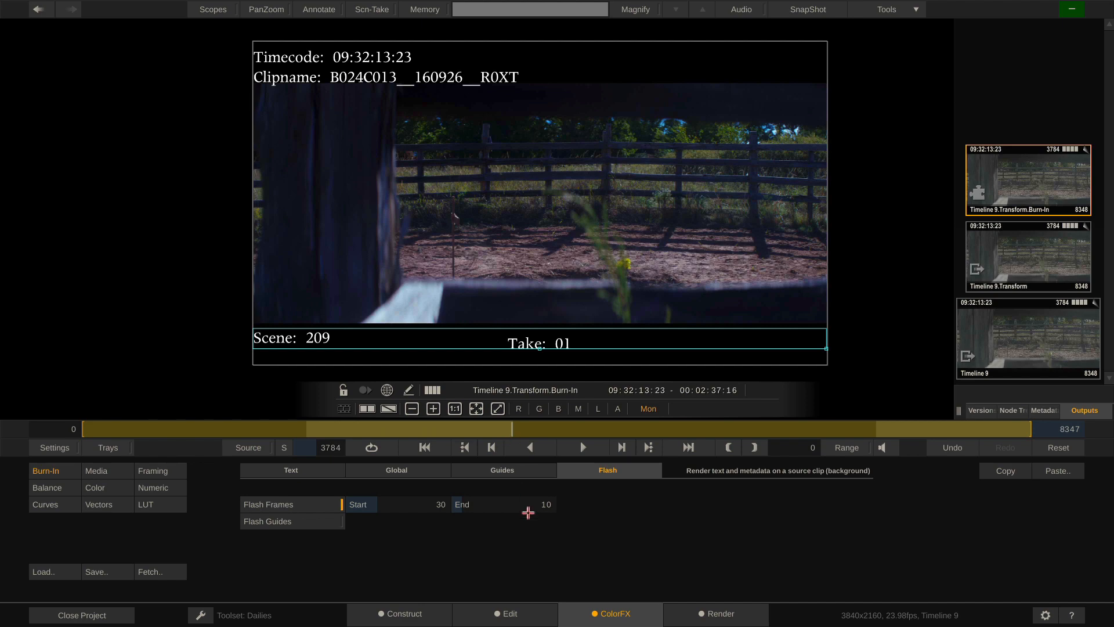
{"action": "mouse_move", "coordinate": [527, 429]}
{"action": "left_mouse_down"}
{"action": "mouse_move", "coordinate": [473, 437]}
{"action": "mouse_move", "coordinate": [583, 435]}
{"action": "mouse_move", "coordinate": [421, 441]}
{"action": "mouse_move", "coordinate": [408, 468]}
{"action": "mouse_move", "coordinate": [414, 432]}
{"action": "mouse_move", "coordinate": [702, 428]}
{"action": "mouse_move", "coordinate": [325, 433]}
{"action": "mouse_move", "coordinate": [249, 460]}
{"action": "mouse_move", "coordinate": [289, 455]}
{"action": "mouse_move", "coordinate": [231, 487]}
{"action": "left_mouse_up"}
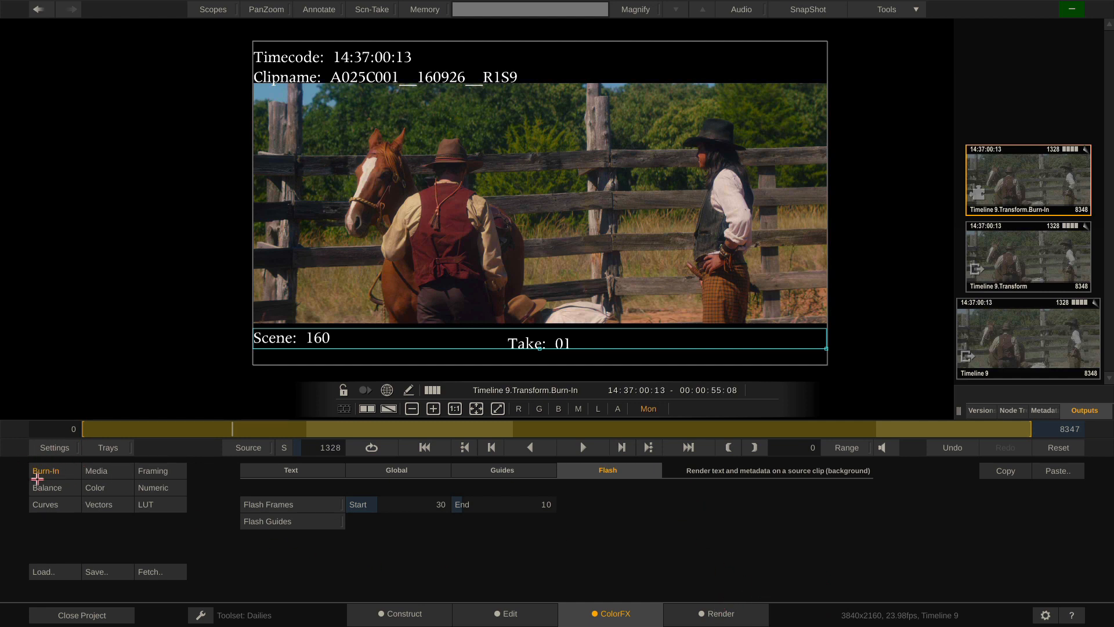
Save the burn-in setup as the Burn-In preset, then cancel trial Color and preset save windows
{"action": "left_click", "coordinate": [103, 575]}
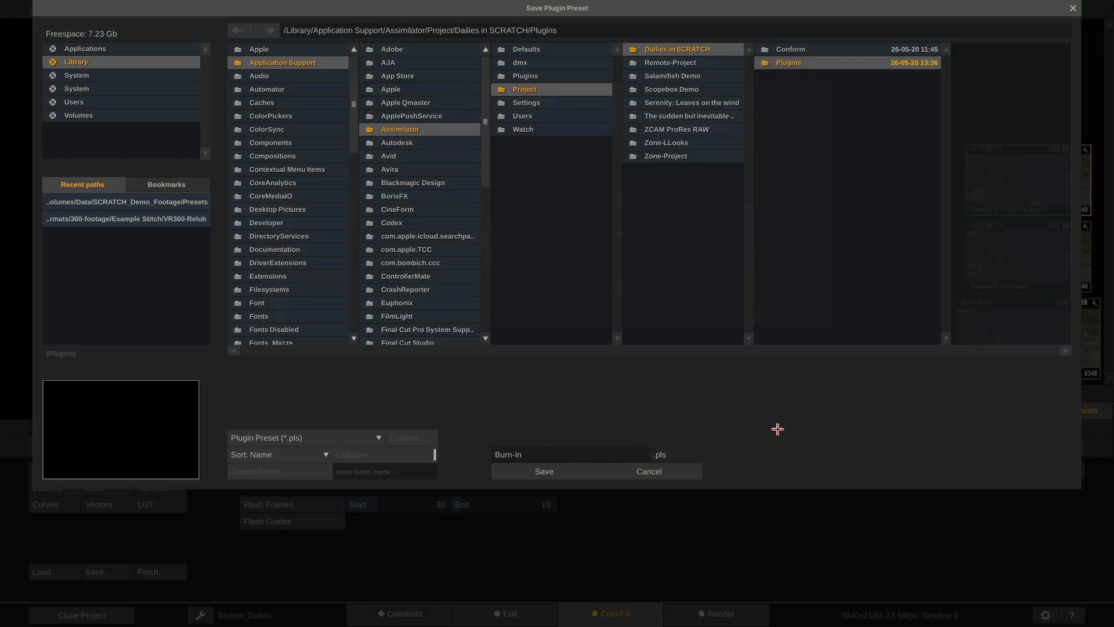
{"action": "left_click", "coordinate": [665, 471]}
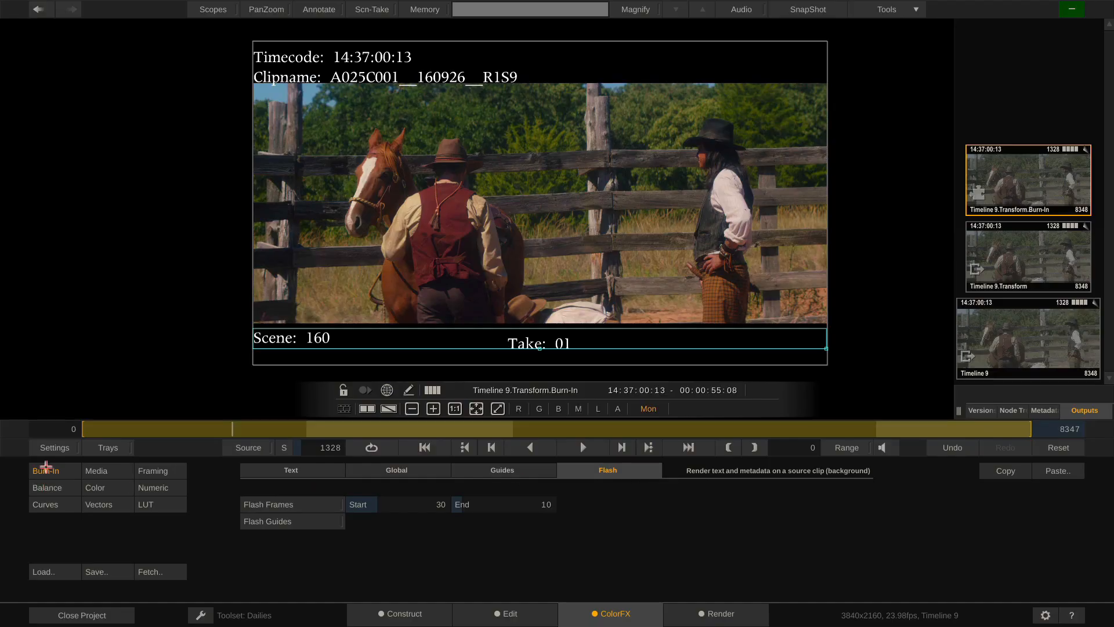
{"action": "left_click", "coordinate": [123, 488]}
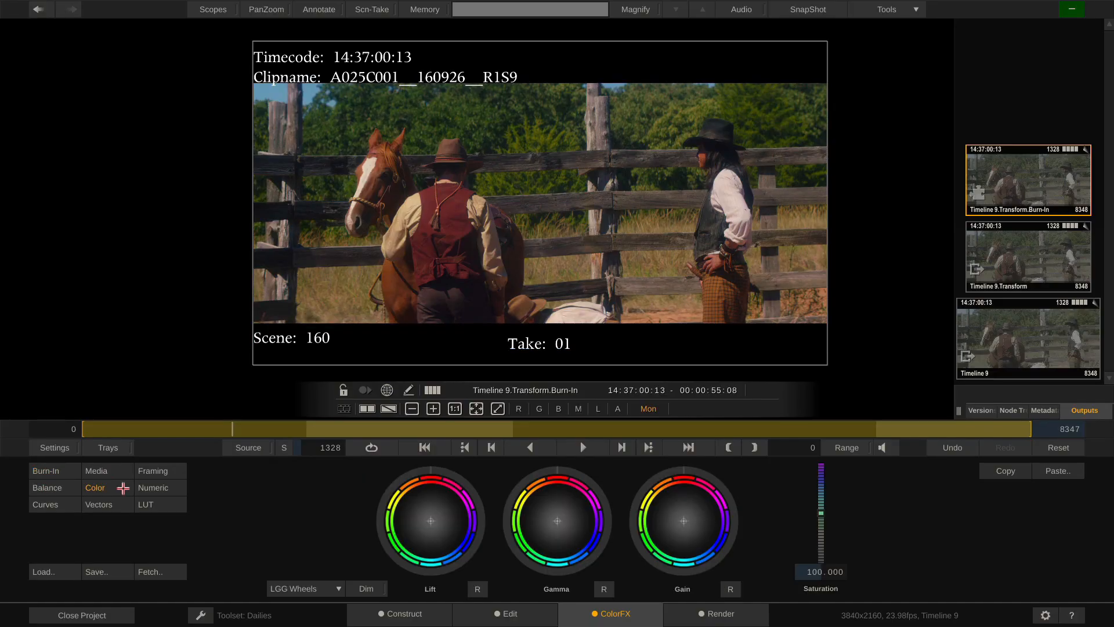
{"action": "left_click", "coordinate": [117, 572]}
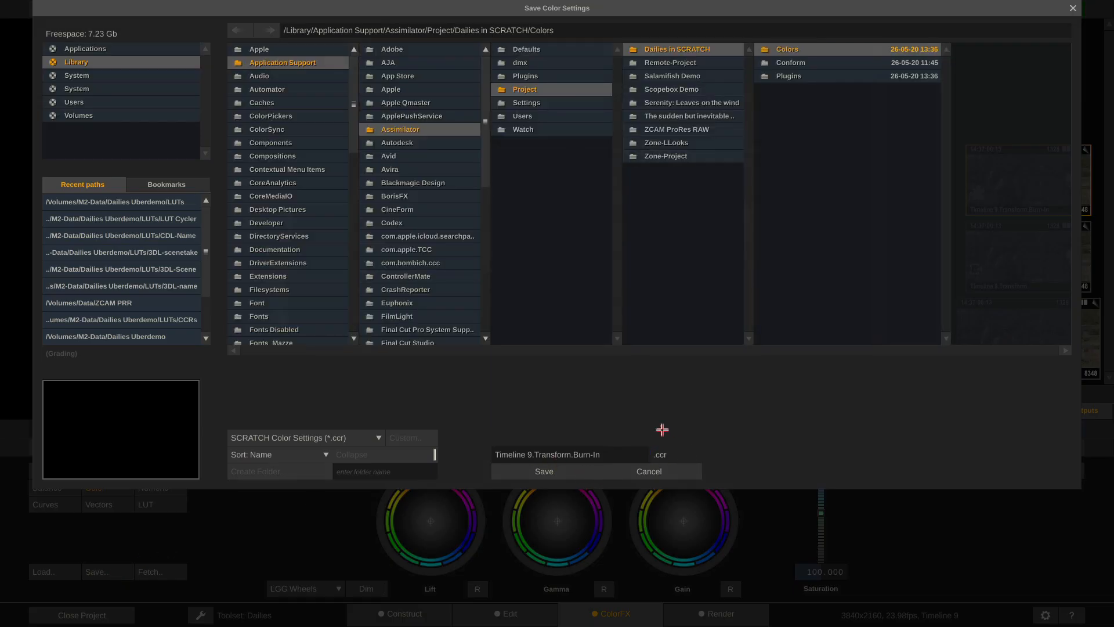
{"action": "left_click", "coordinate": [348, 436]}
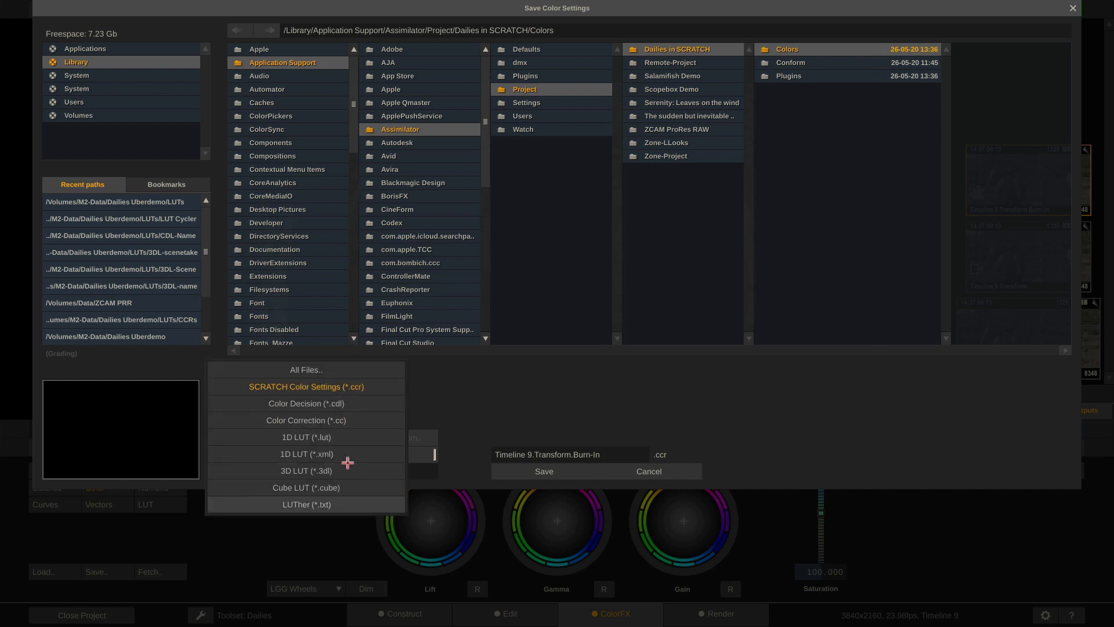
{"action": "left_click", "coordinate": [661, 466]}
{"action": "left_click", "coordinate": [662, 468]}
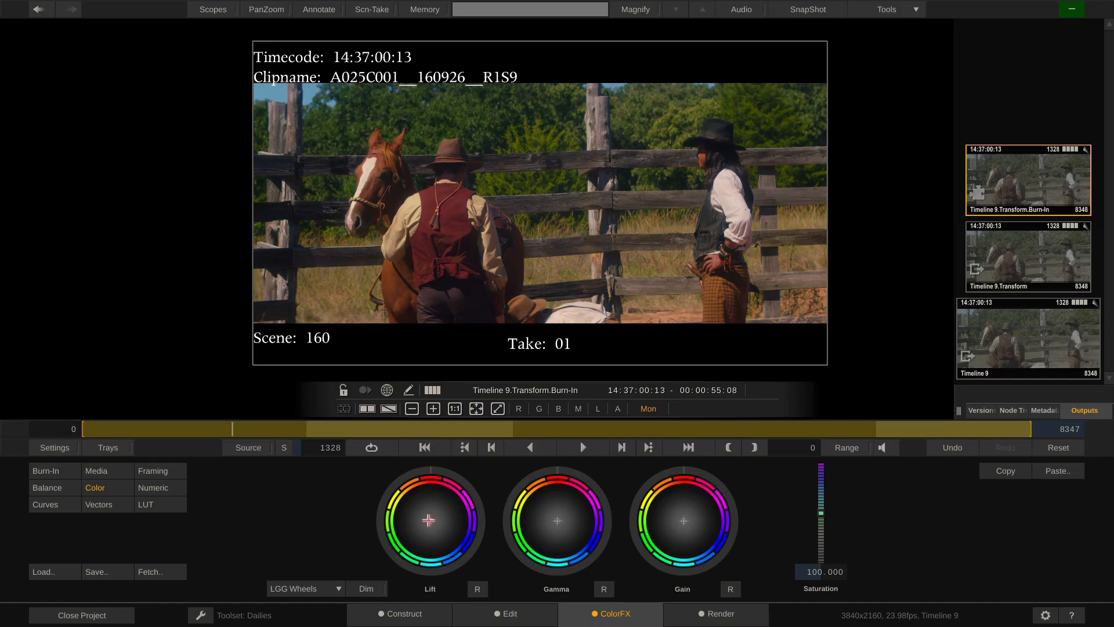
{"action": "left_click", "coordinate": [52, 470]}
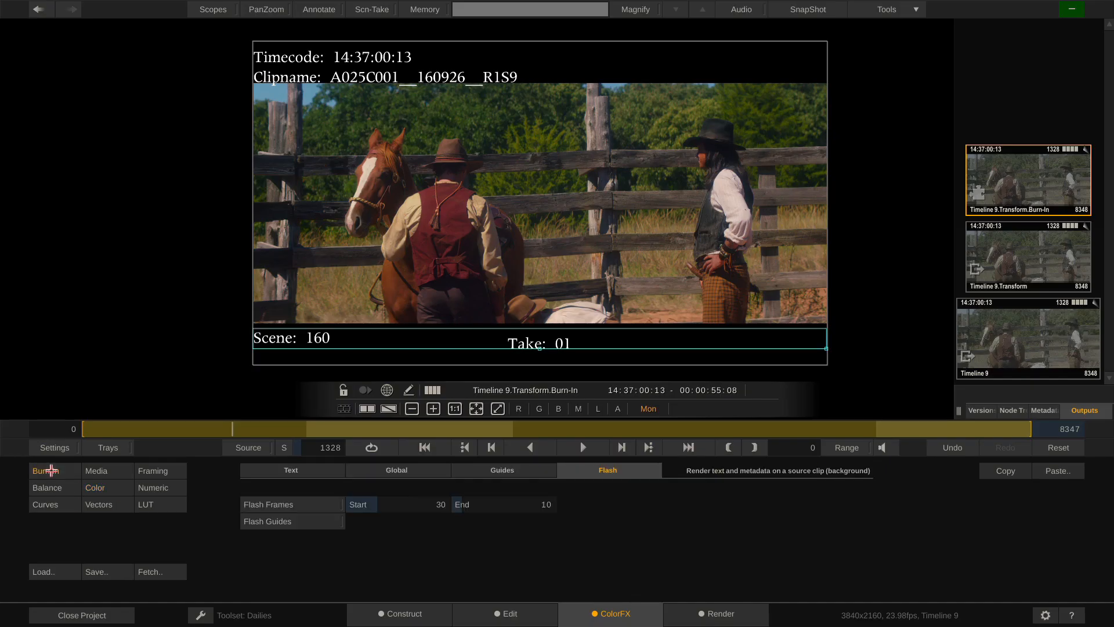
{"action": "left_click", "coordinate": [112, 574]}
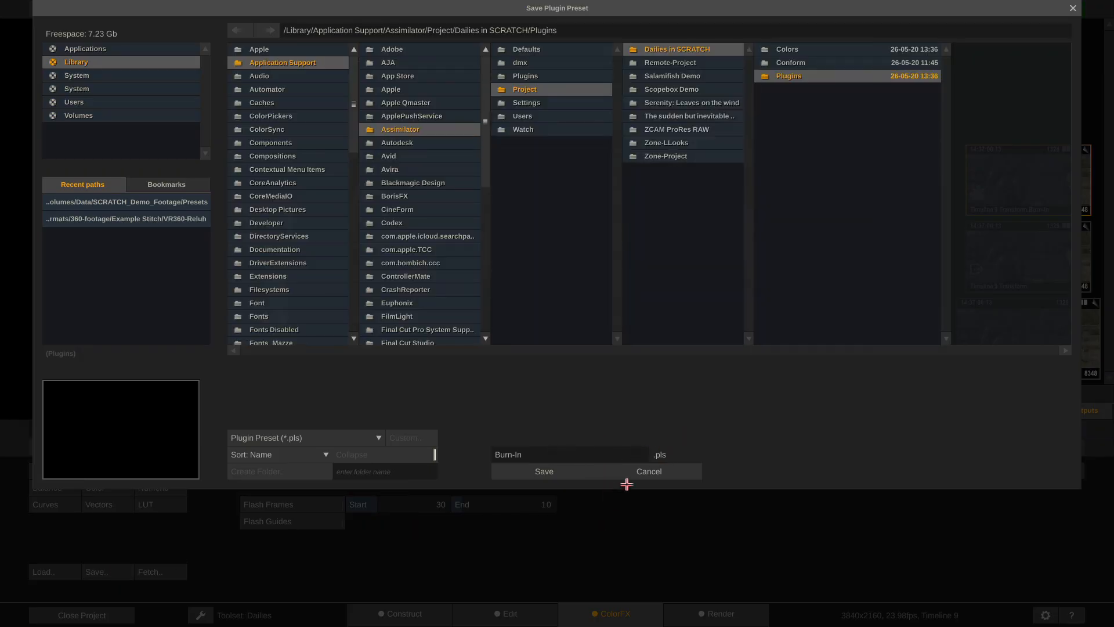
{"action": "left_click", "coordinate": [650, 471]}
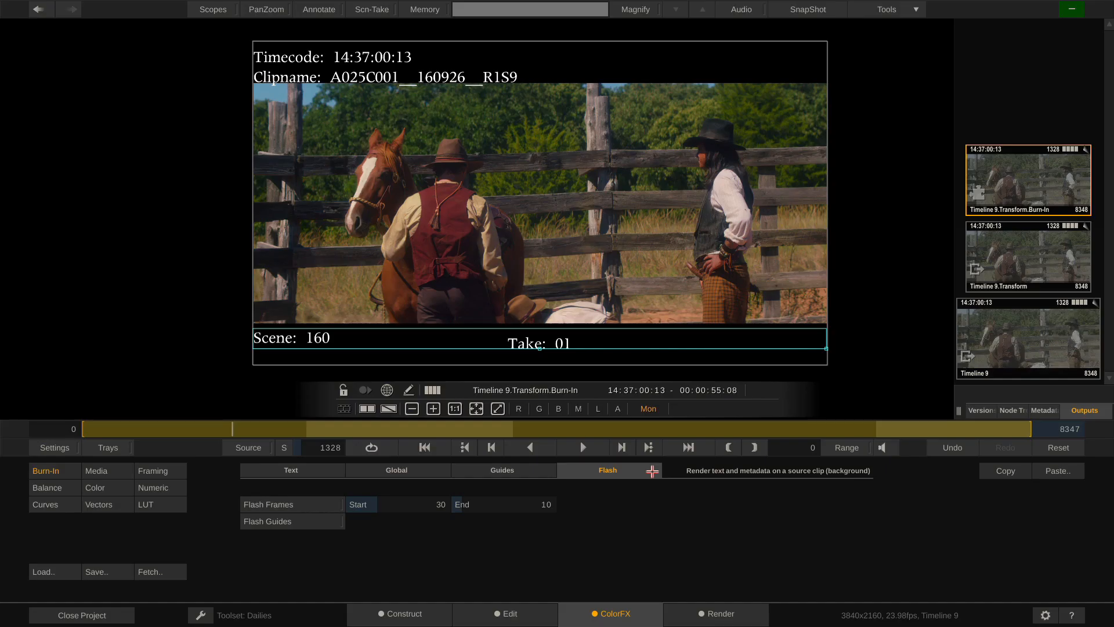
{"action": "left_click", "coordinate": [717, 613]}
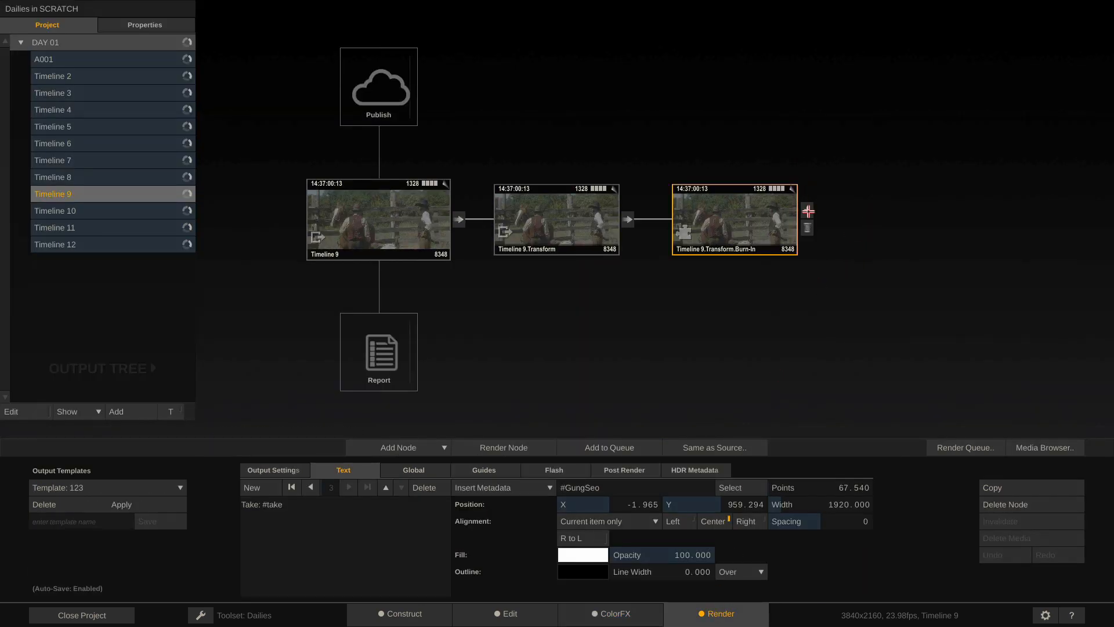
Add an H264/H265 Encoder output after the Timeline 9.Transform.Burn-In node
{"action": "left_click", "coordinate": [809, 211]}
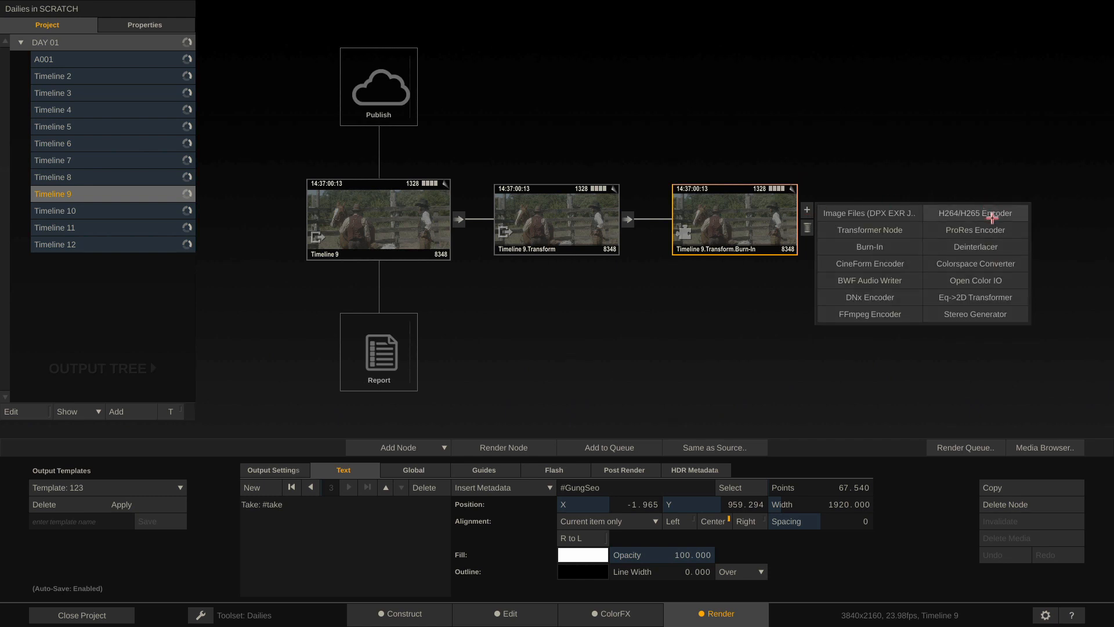
{"action": "left_click", "coordinate": [992, 215]}
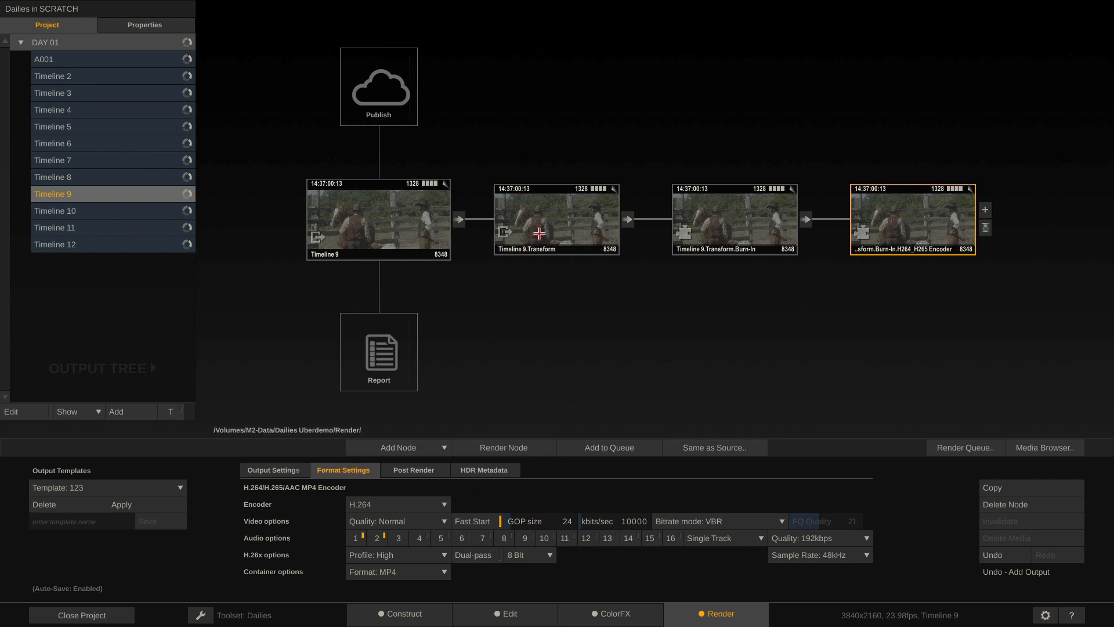
{"action": "left_click", "coordinate": [539, 232]}
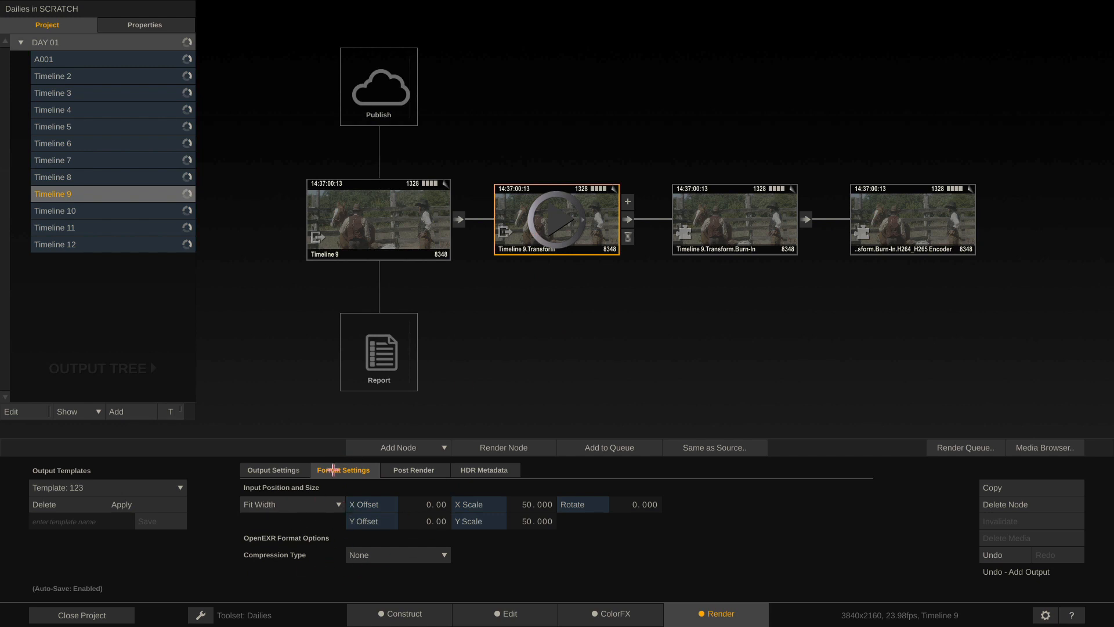
{"action": "left_click", "coordinate": [889, 234]}
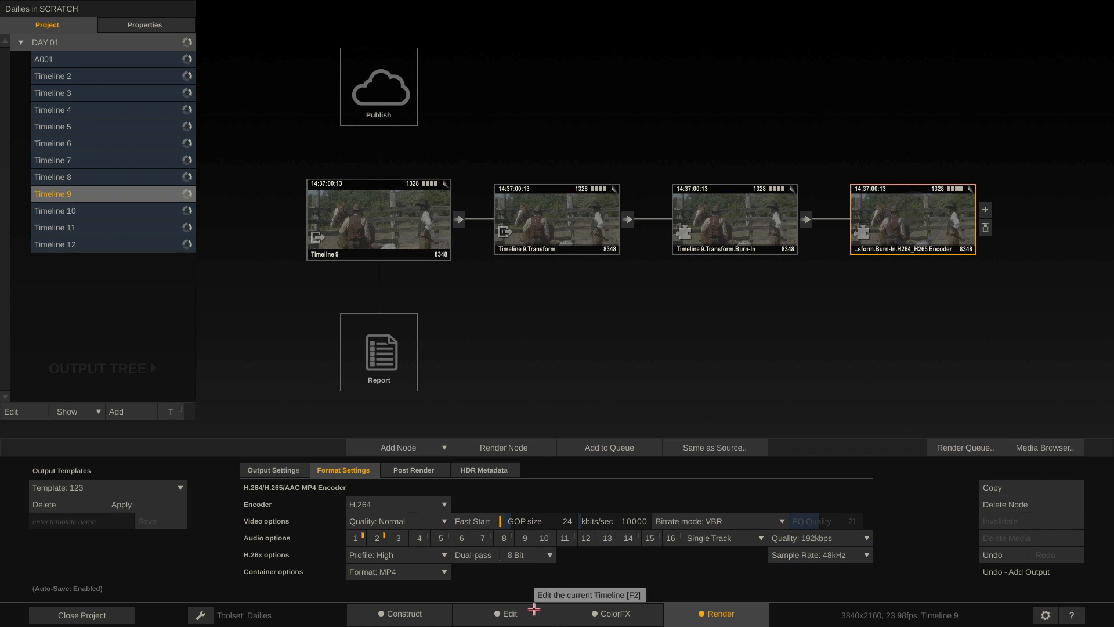
Enable audio channels 3 and 4 and set Post Render Action to COPRA
{"action": "left_click", "coordinate": [399, 539]}
{"action": "left_click", "coordinate": [420, 540]}
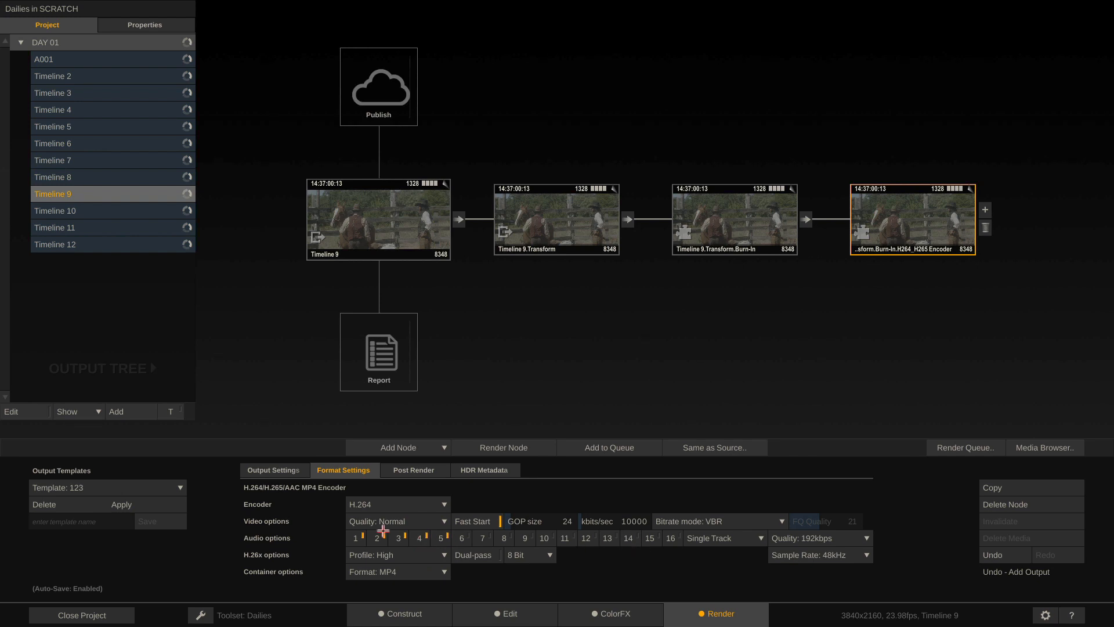
{"action": "left_click", "coordinate": [418, 471]}
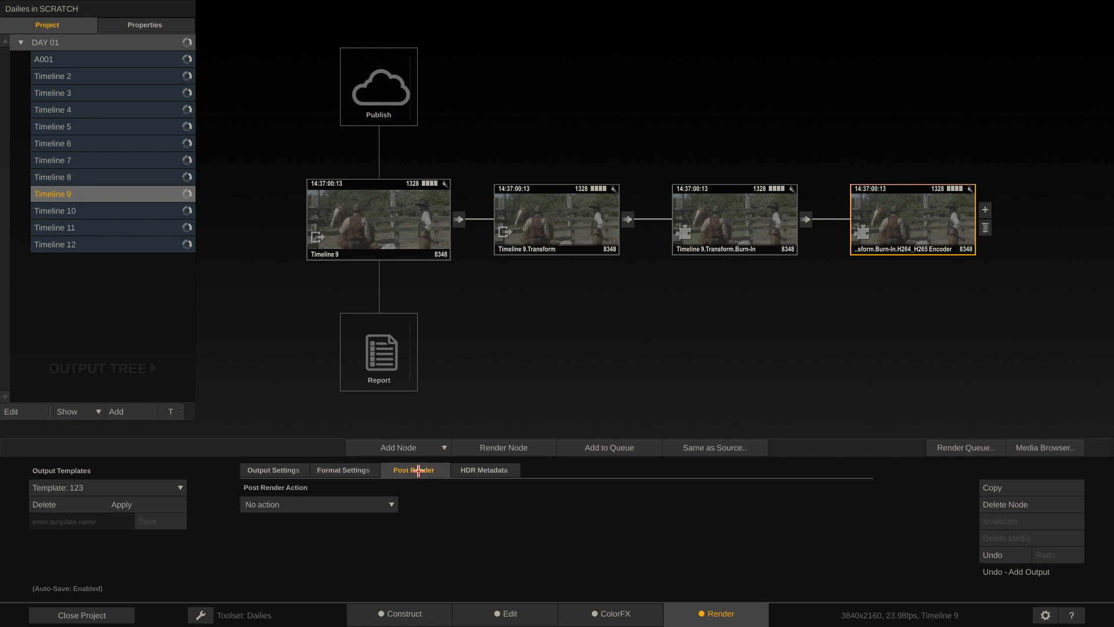
{"action": "left_click", "coordinate": [371, 504]}
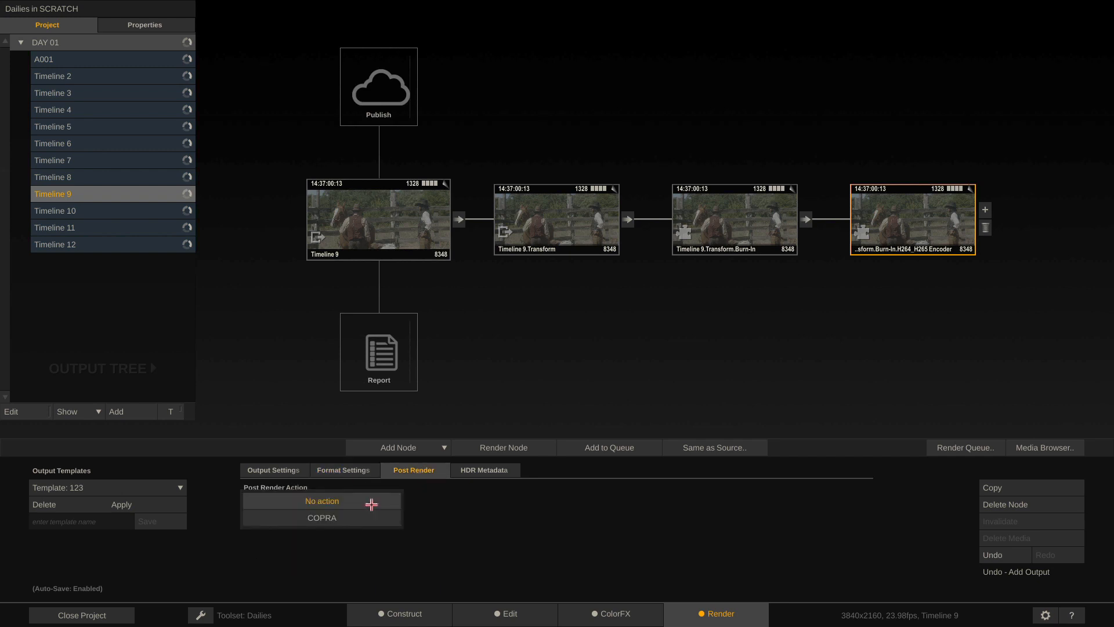
{"action": "left_click", "coordinate": [348, 518]}
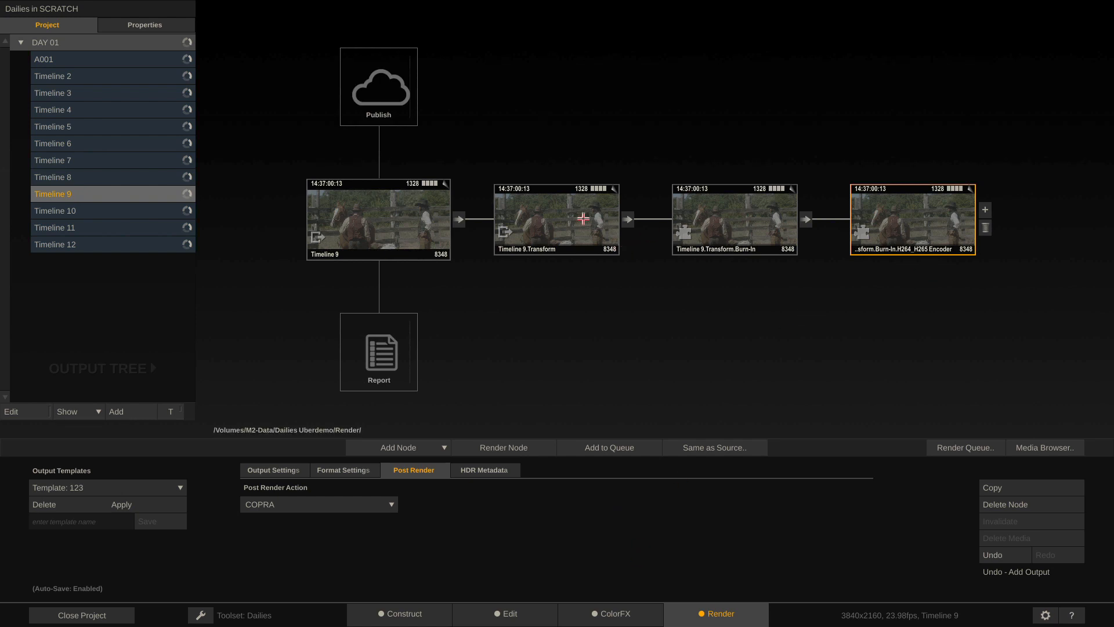
Branch a DNx Encoder output off the Timeline 9.Transform node
{"action": "left_click", "coordinate": [549, 216]}
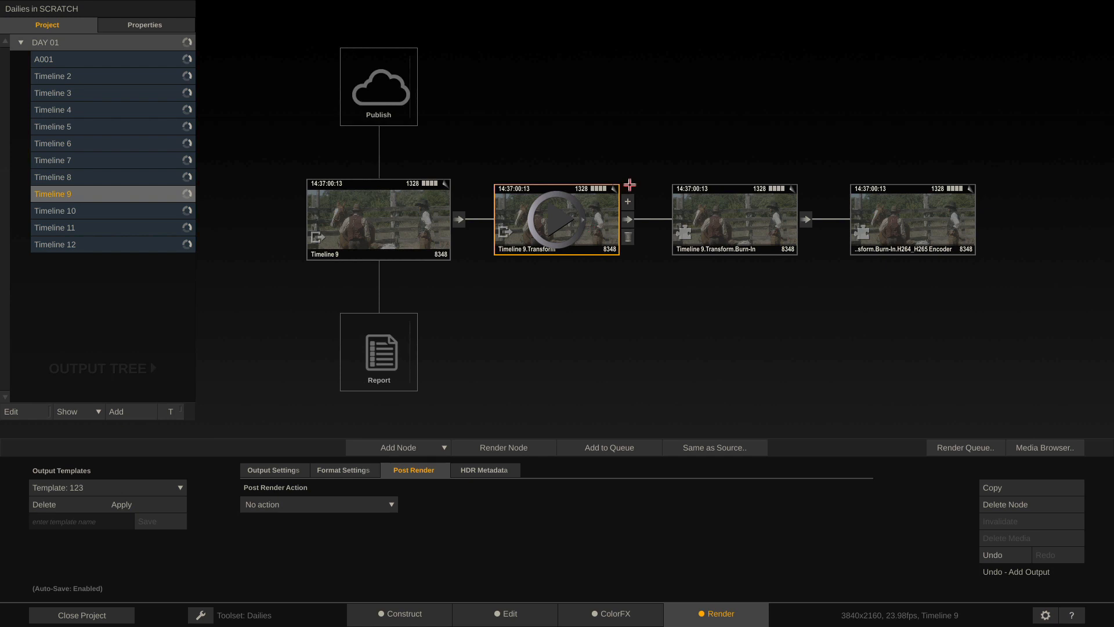
{"action": "left_click", "coordinate": [628, 202]}
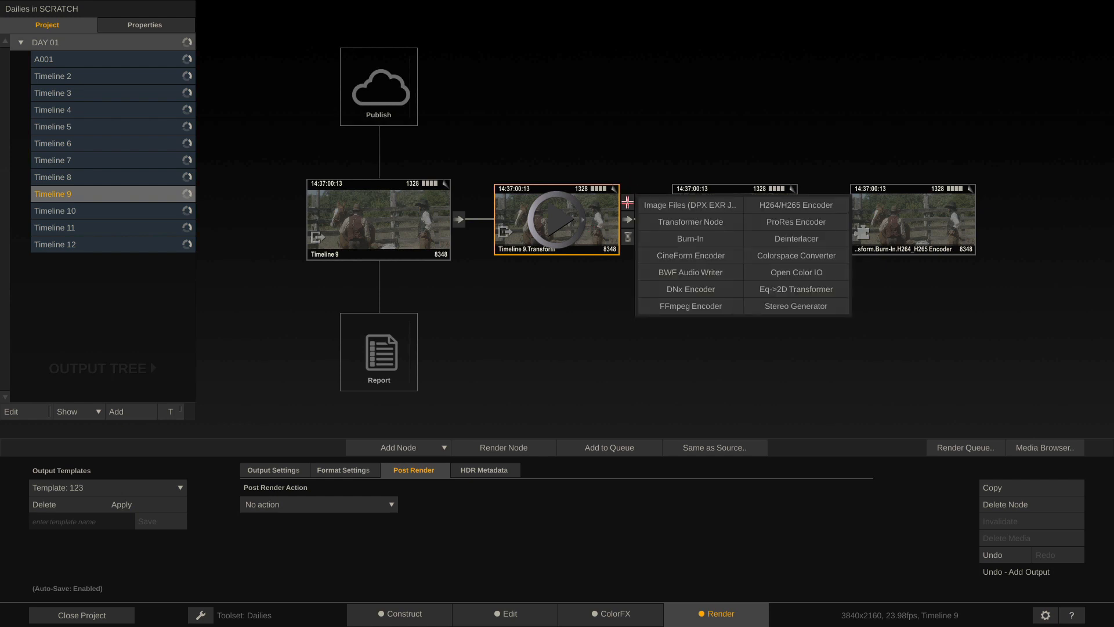
{"action": "left_click", "coordinate": [710, 289]}
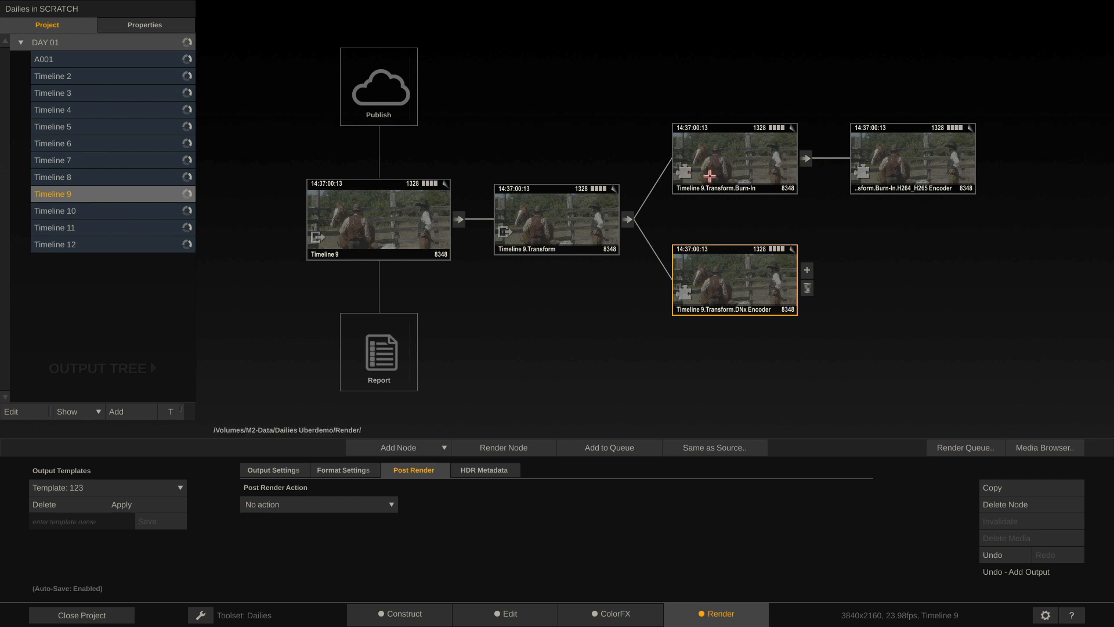
Set the DNxHD 36 profile, enable audio channels 1–3, and view the clip's Edit-page audio
{"action": "left_click", "coordinate": [341, 471]}
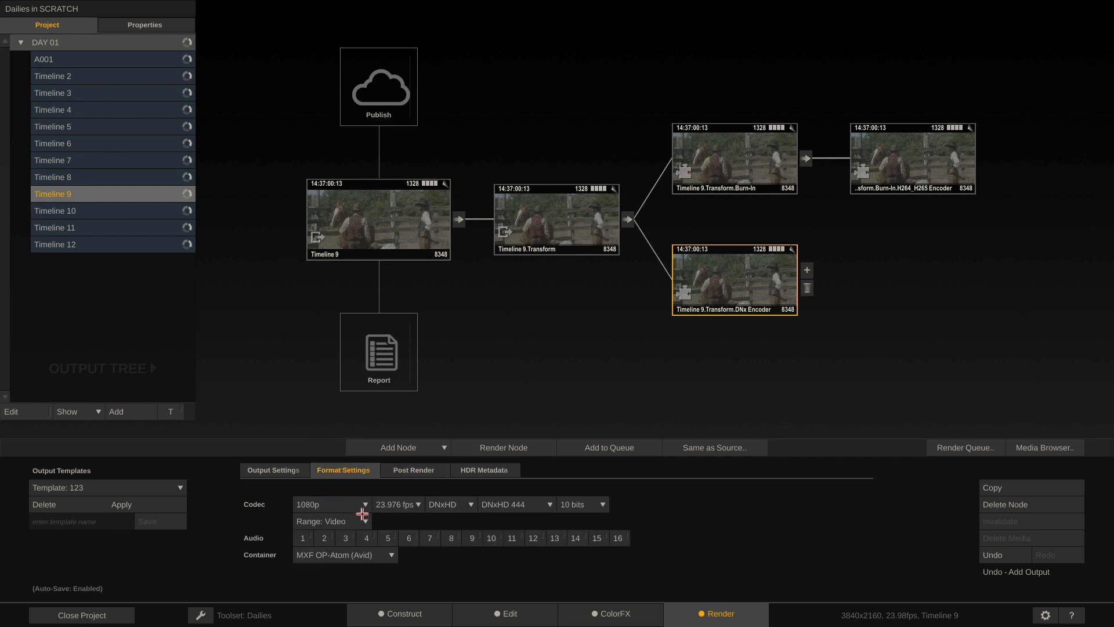
{"action": "left_click", "coordinate": [531, 503]}
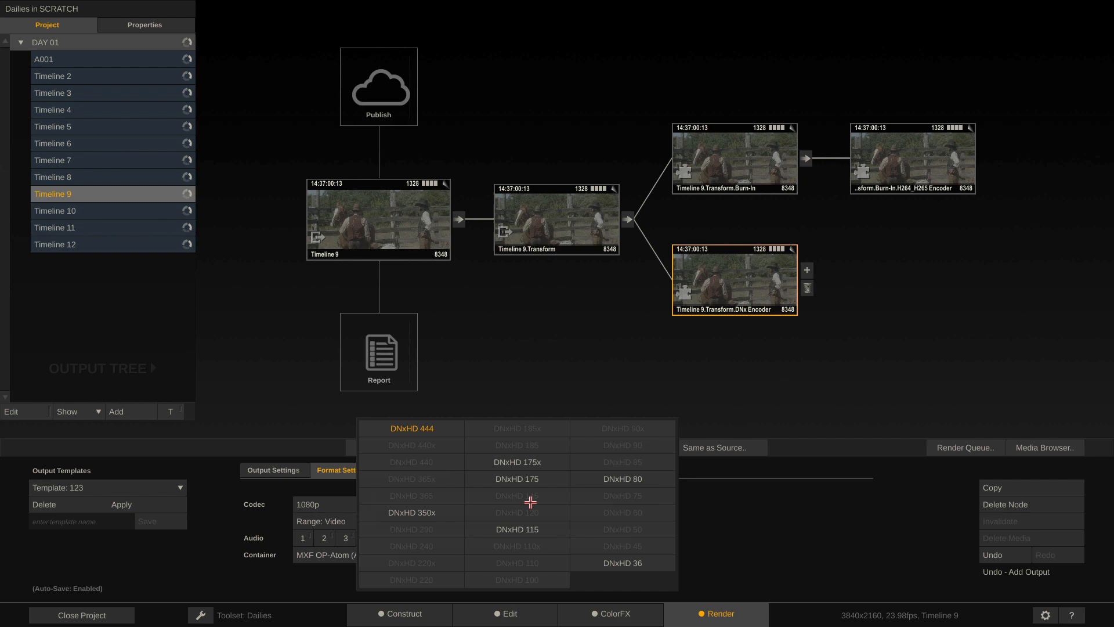
{"action": "left_click", "coordinate": [642, 561]}
{"action": "left_click", "coordinate": [297, 539]}
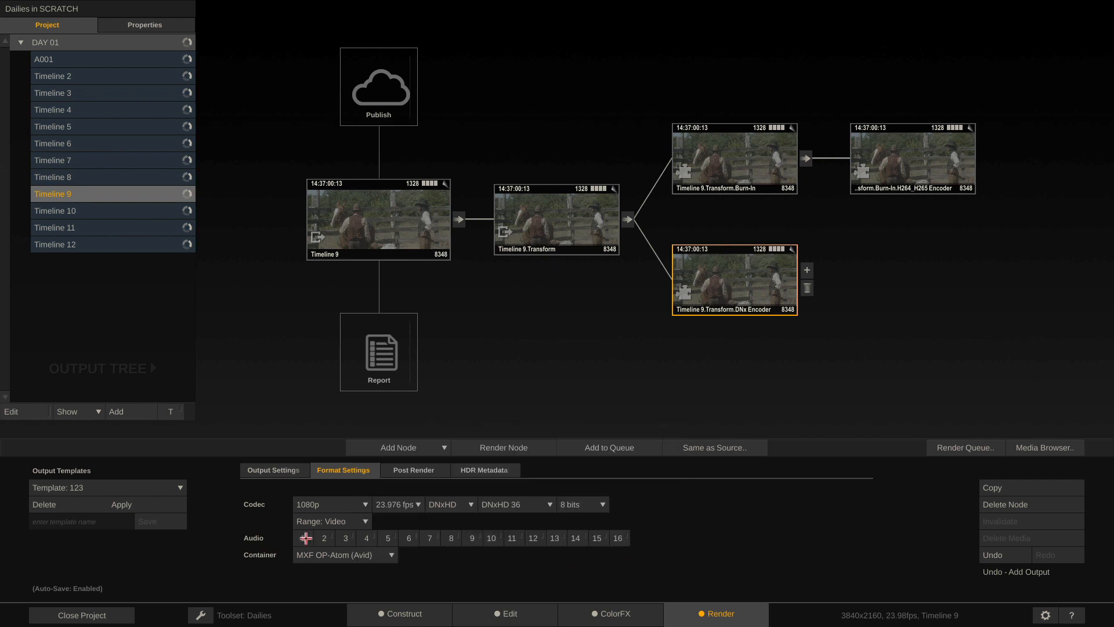
{"action": "left_click", "coordinate": [322, 538]}
{"action": "left_click", "coordinate": [342, 539]}
{"action": "left_click", "coordinate": [513, 616]}
{"action": "left_click", "coordinate": [61, 489]}
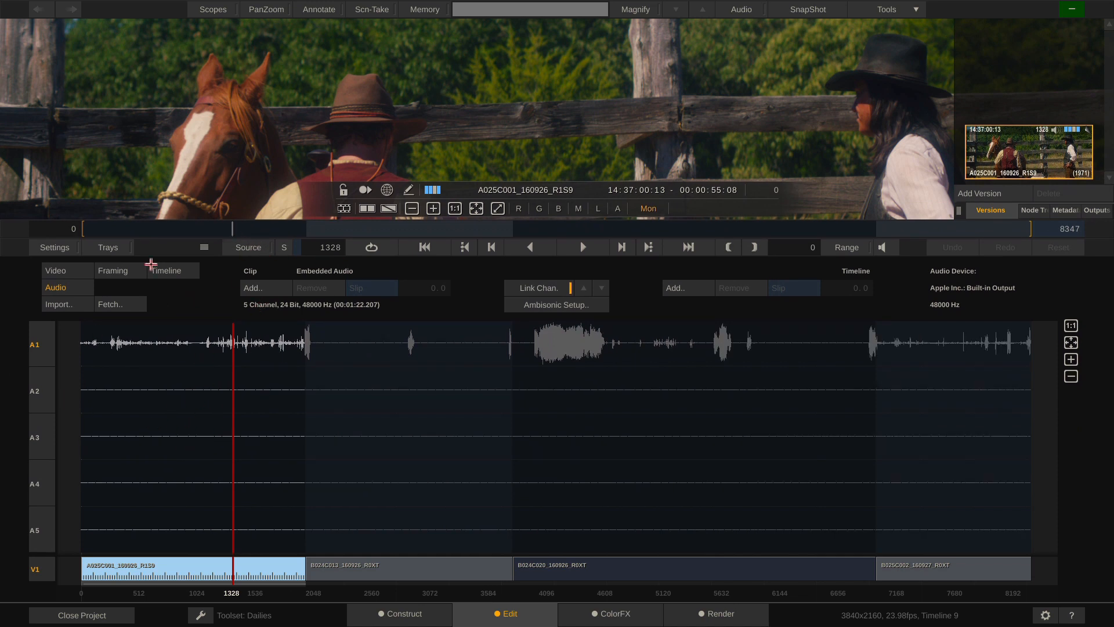
Go back to the Render page after checking the A1–A5 audio waveforms
{"action": "left_click", "coordinate": [731, 621]}
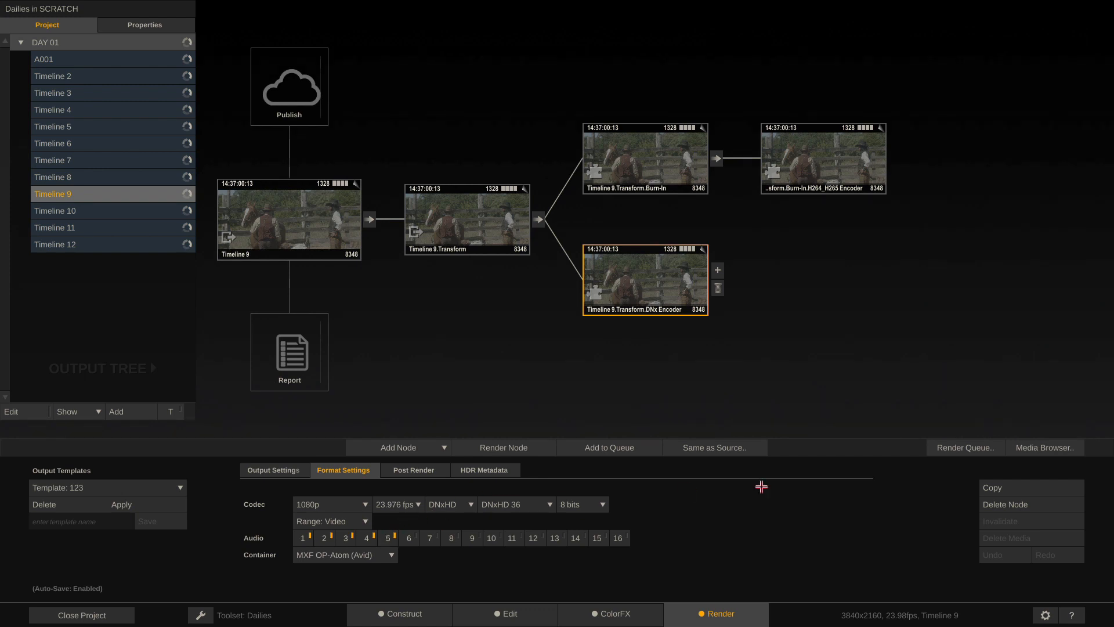
In Output Settings, set Timeline 9.Transform's EOTF to Gamma 2.4, then reselect the DNx Encoder
{"action": "left_click", "coordinate": [265, 468]}
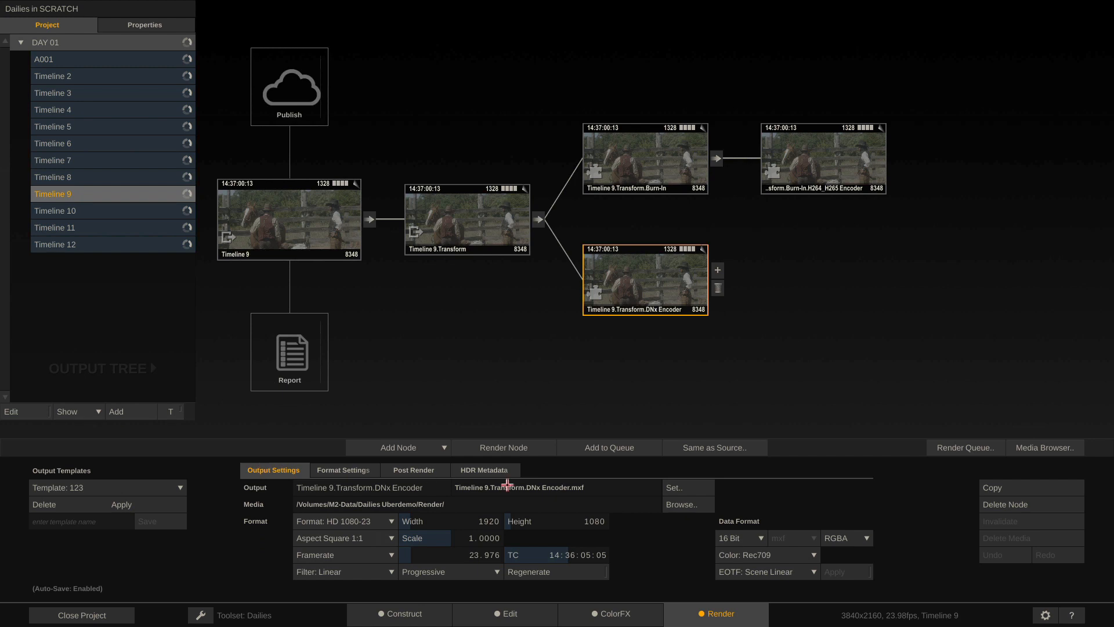
{"action": "left_click", "coordinate": [486, 230]}
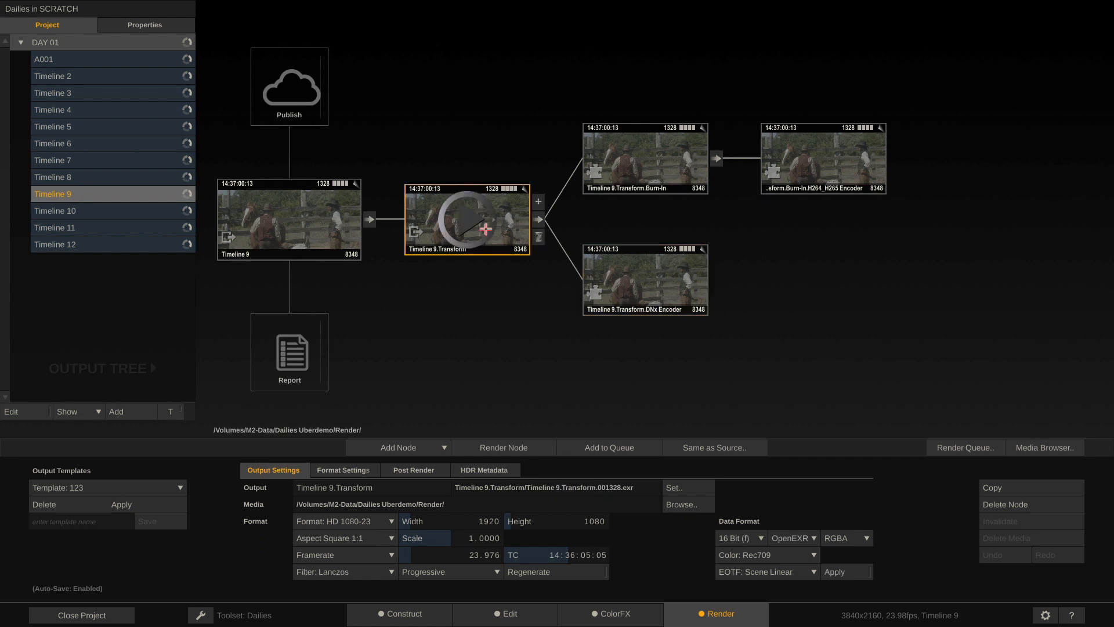
{"action": "left_click", "coordinate": [783, 573]}
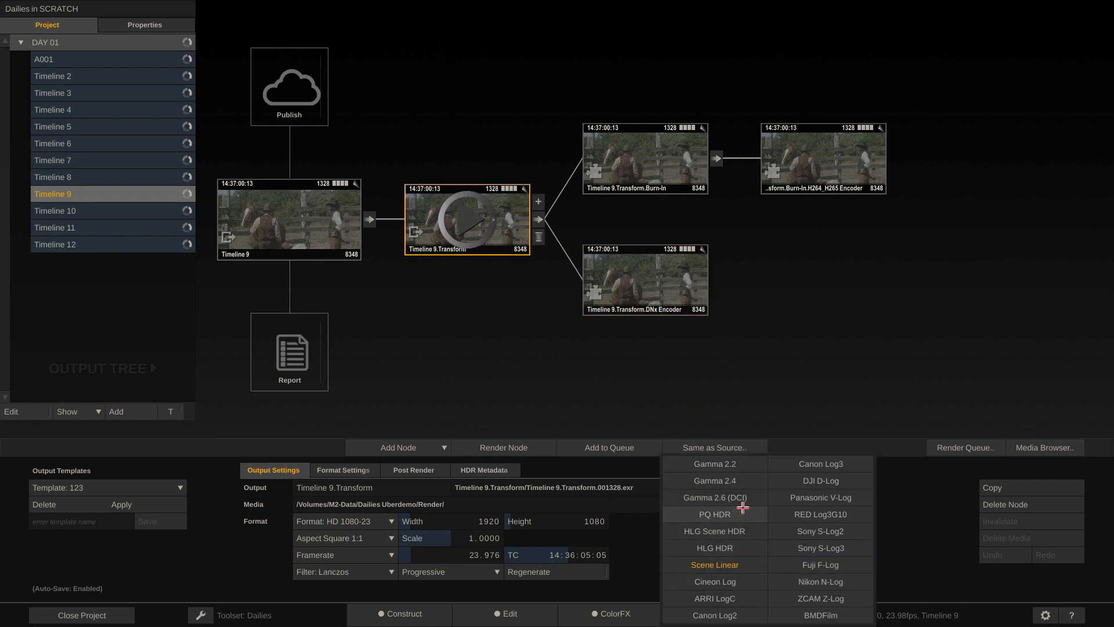
{"action": "left_click", "coordinate": [733, 481]}
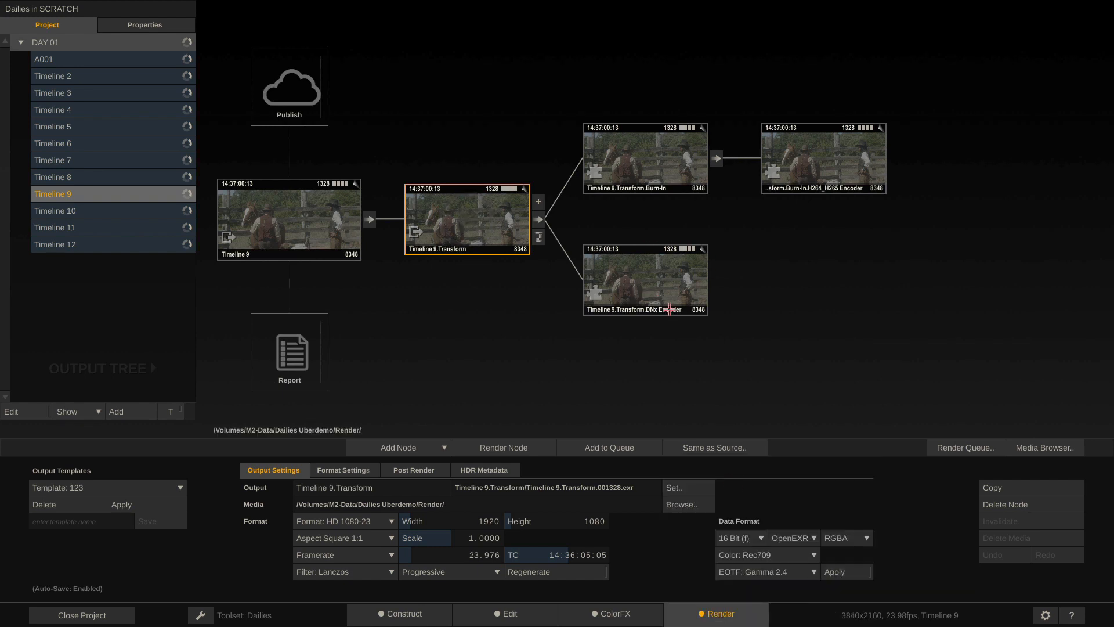
{"action": "left_click", "coordinate": [669, 290]}
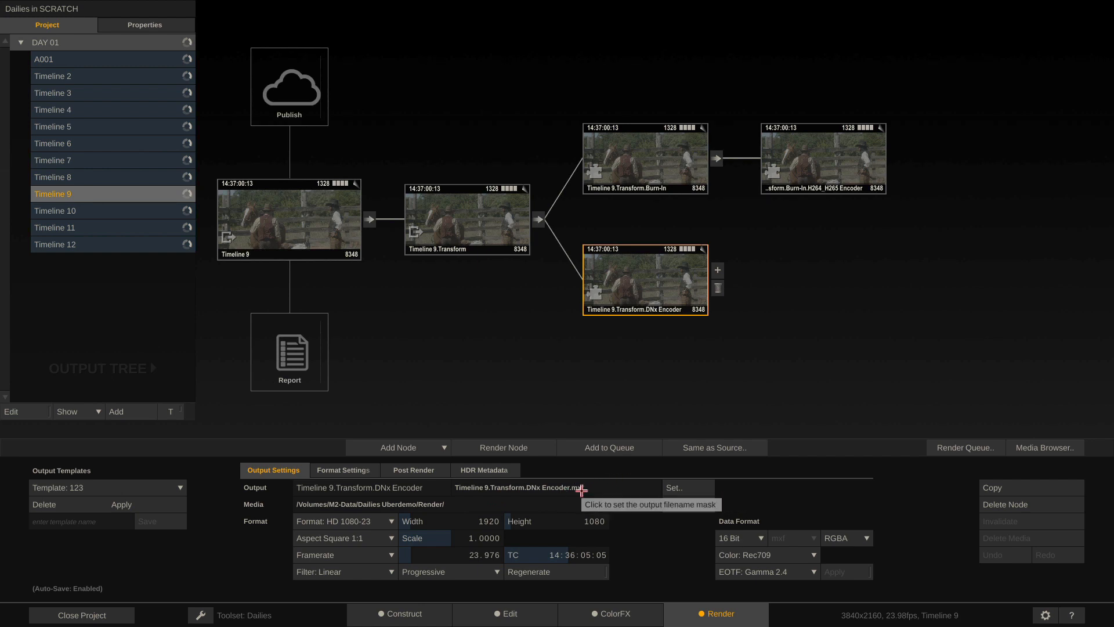
Rename the DNx output to 'Avid Render' (Avid Render.mxf) and reopen its #name.#ext filename mask
{"action": "left_click", "coordinate": [689, 488]}
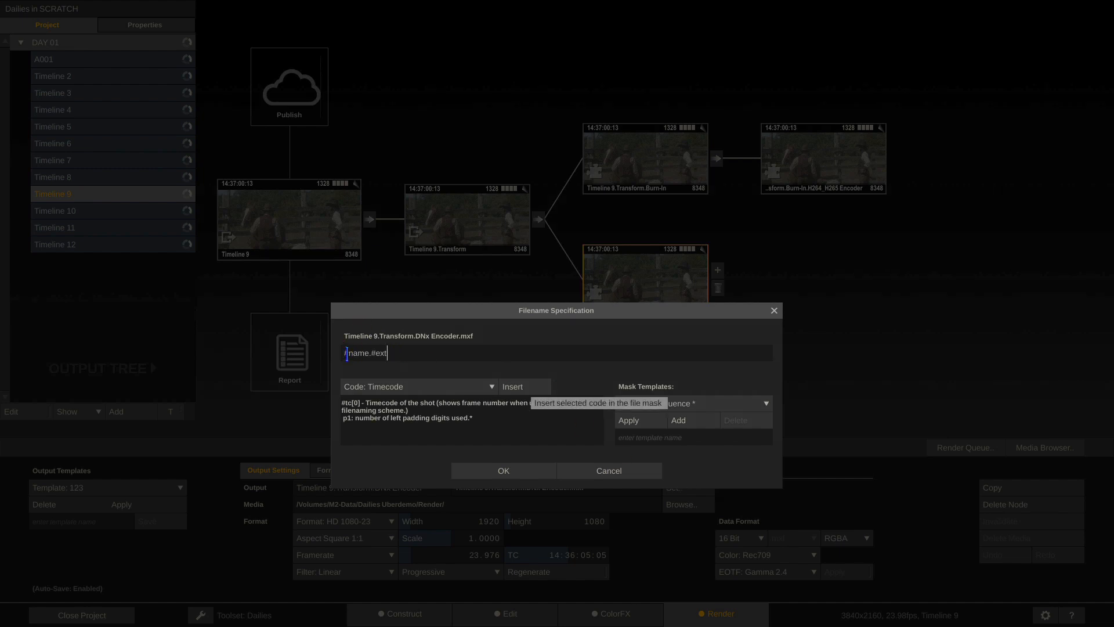
{"action": "left_click", "coordinate": [624, 470]}
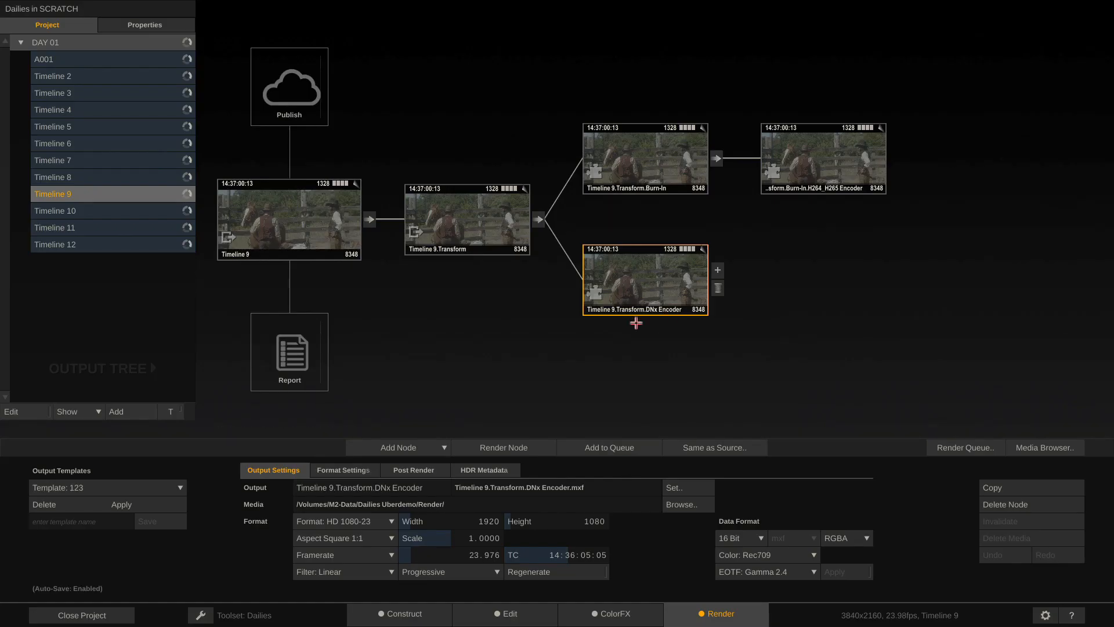
{"action": "left_click", "coordinate": [349, 487]}
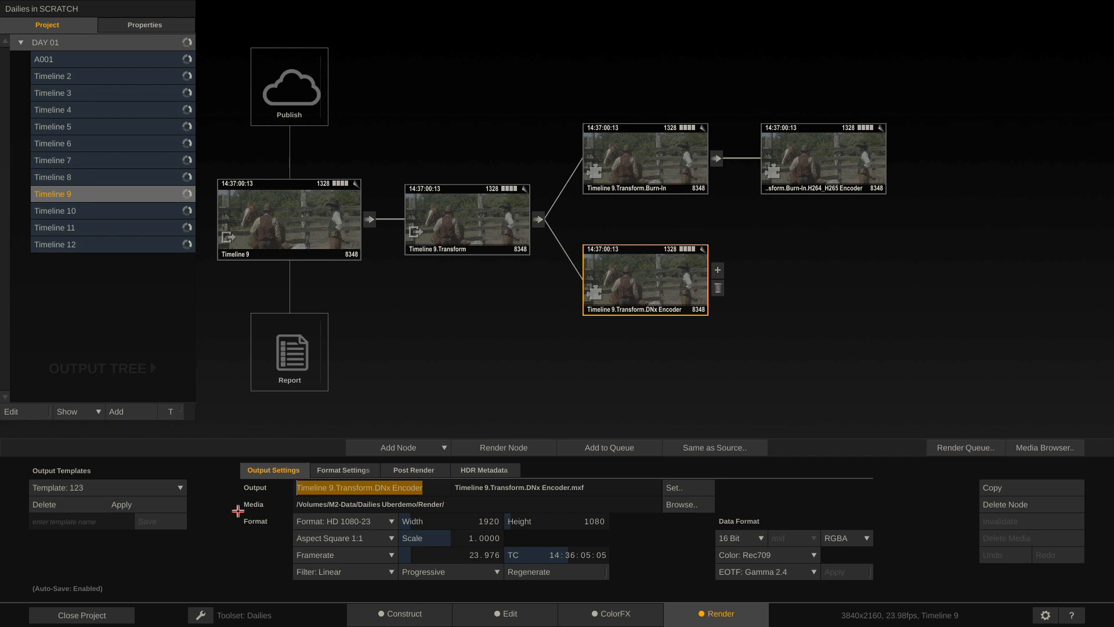
{"action": "type", "text": "Avid Render"}
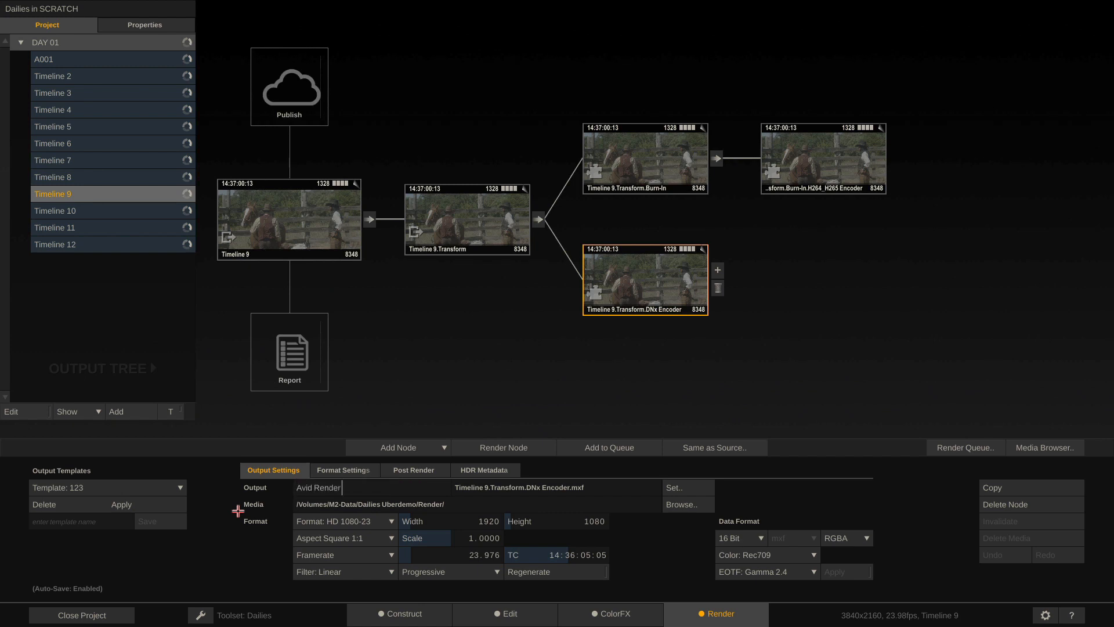
{"action": "key", "text": "Return"}
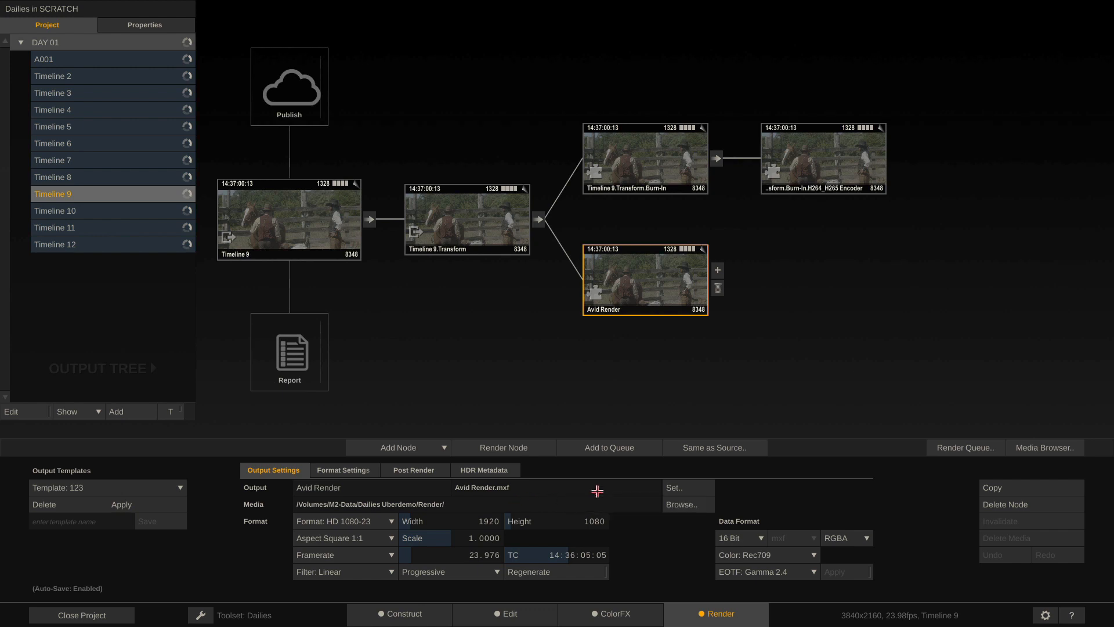
{"action": "left_click", "coordinate": [628, 487]}
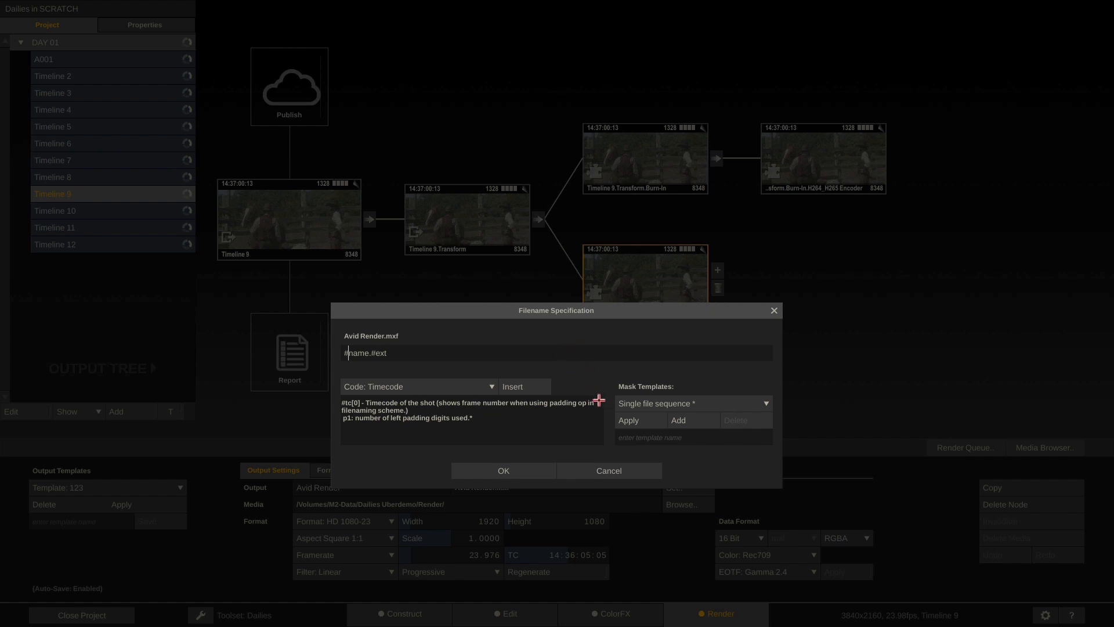
Change the Avid Render filename mask to #sname.#ext, then go to the Construct page
{"action": "type", "text": "s"}
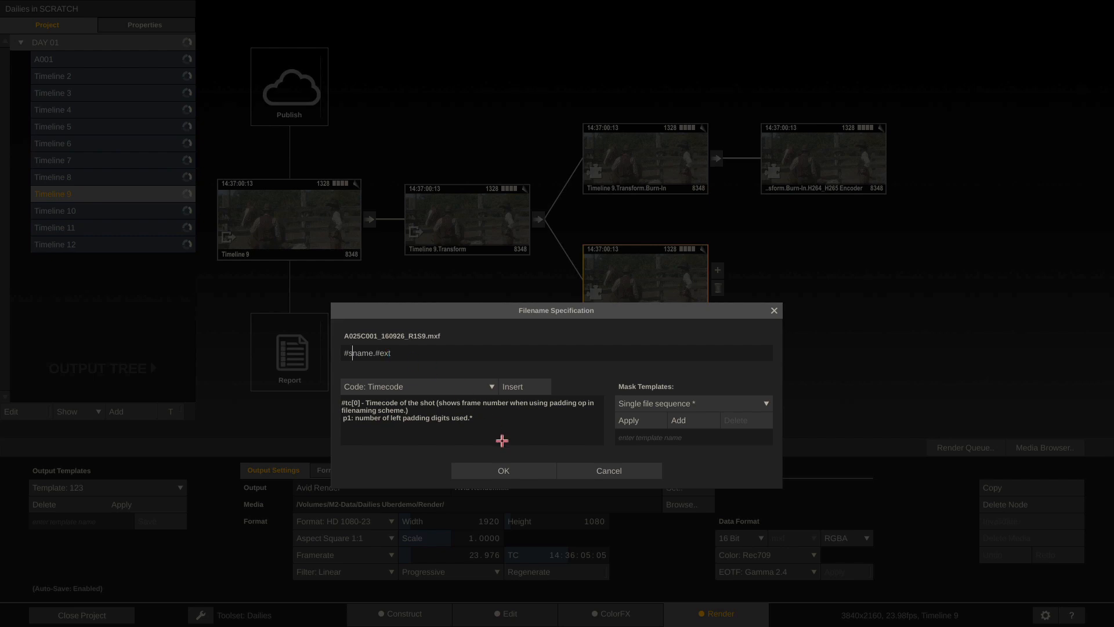
{"action": "left_click", "coordinate": [503, 470]}
{"action": "left_click", "coordinate": [385, 613]}
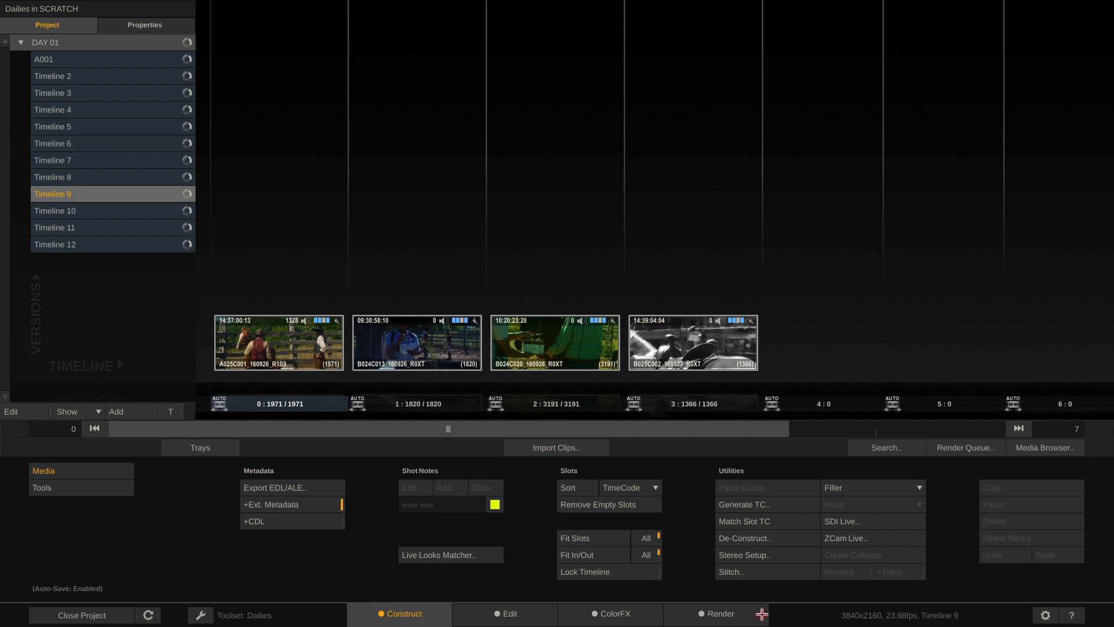
Return to the Render page and reopen the Avid Render output's filename specification
{"action": "left_click", "coordinate": [718, 614]}
{"action": "left_click", "coordinate": [616, 486]}
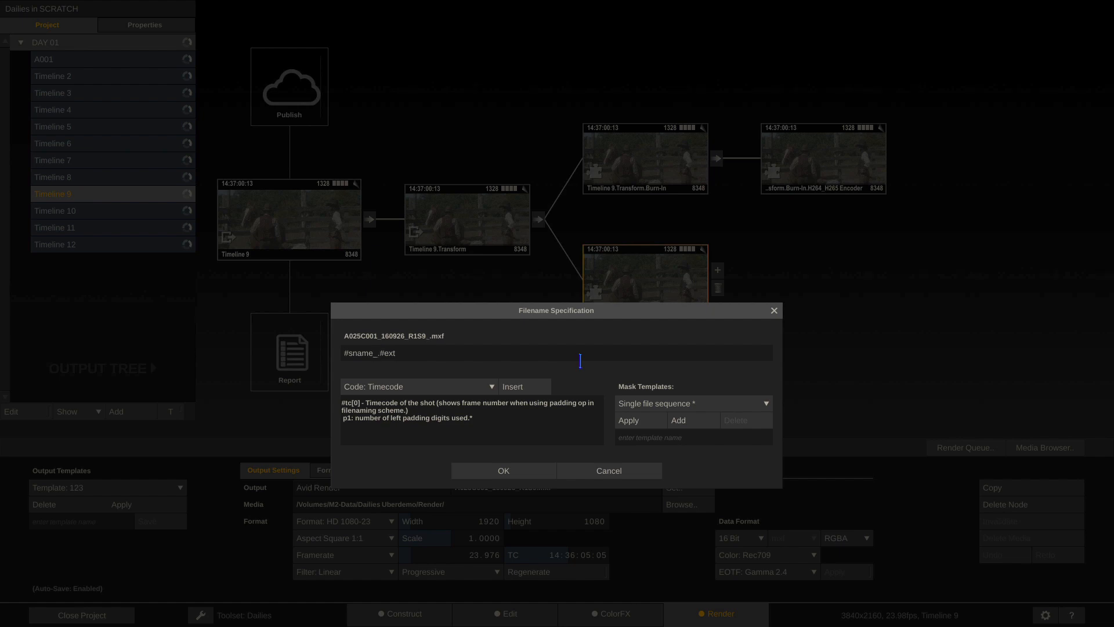
Insert the Current Date code and then the Circle Take code into the Avid Render mask
{"action": "left_click", "coordinate": [423, 384]}
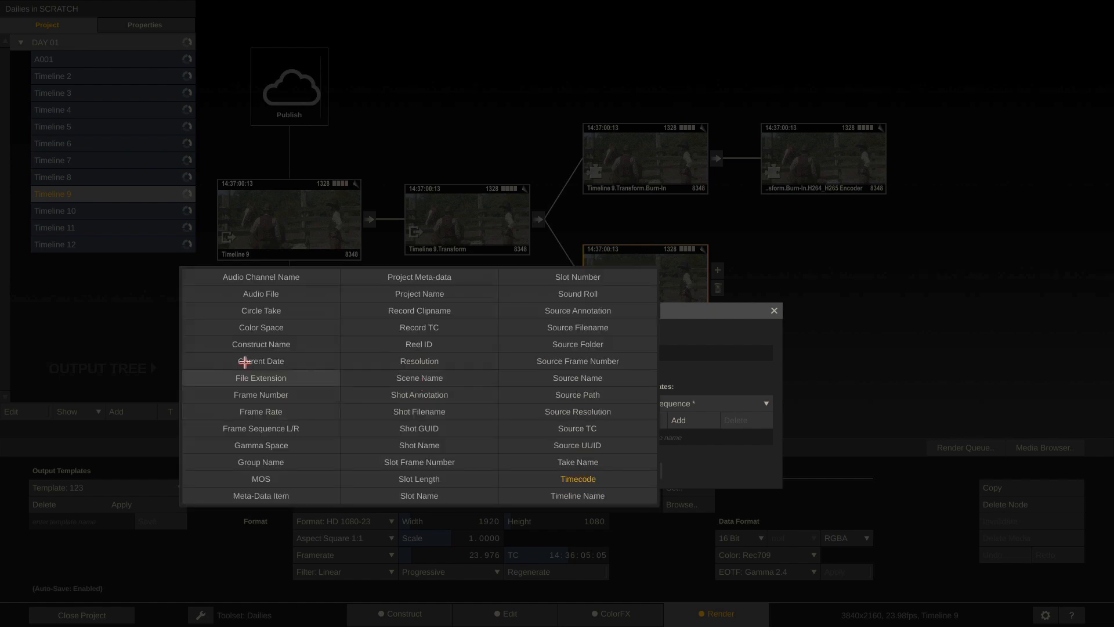
{"action": "left_click", "coordinate": [268, 360]}
{"action": "left_click", "coordinate": [514, 387]}
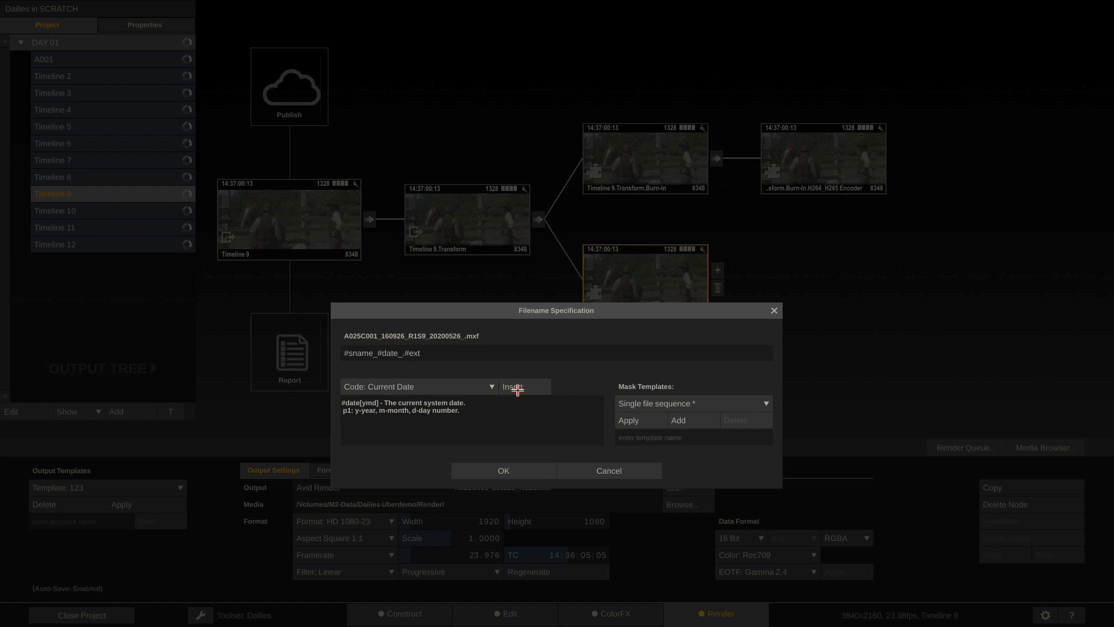
{"action": "left_click", "coordinate": [489, 387]}
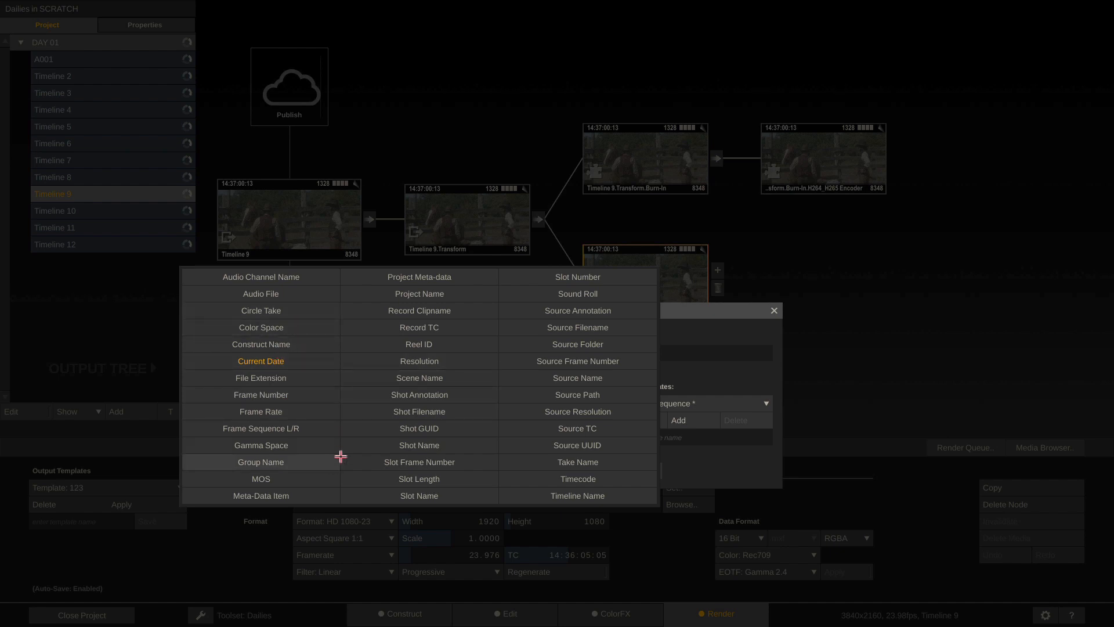
{"action": "left_click", "coordinate": [294, 311]}
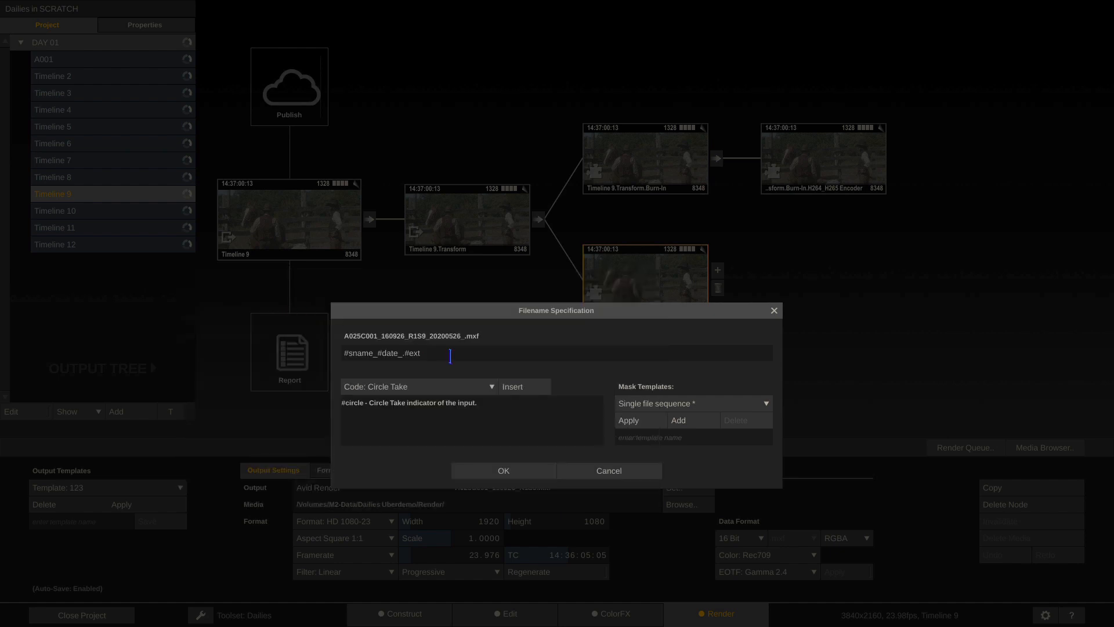
{"action": "left_click", "coordinate": [521, 389]}
Delete the date and circle-take codes from the filename mask
{"action": "double_click", "coordinate": [430, 353]}
{"action": "left_click_drag", "start_coordinate": [430, 353], "coordinate": [378, 352]}
{"action": "key", "text": "BackSpace"}
{"action": "key", "text": "BackSpace"}
{"action": "key", "text": "Delete"}
Rewrite the mask as #date_#group\#sname.#ext, previewing 20200526_DAY 01/A025C001_160926_R1S9.mxf
{"action": "key", "text": "Home"}
{"action": "type", "text": "#sname"}
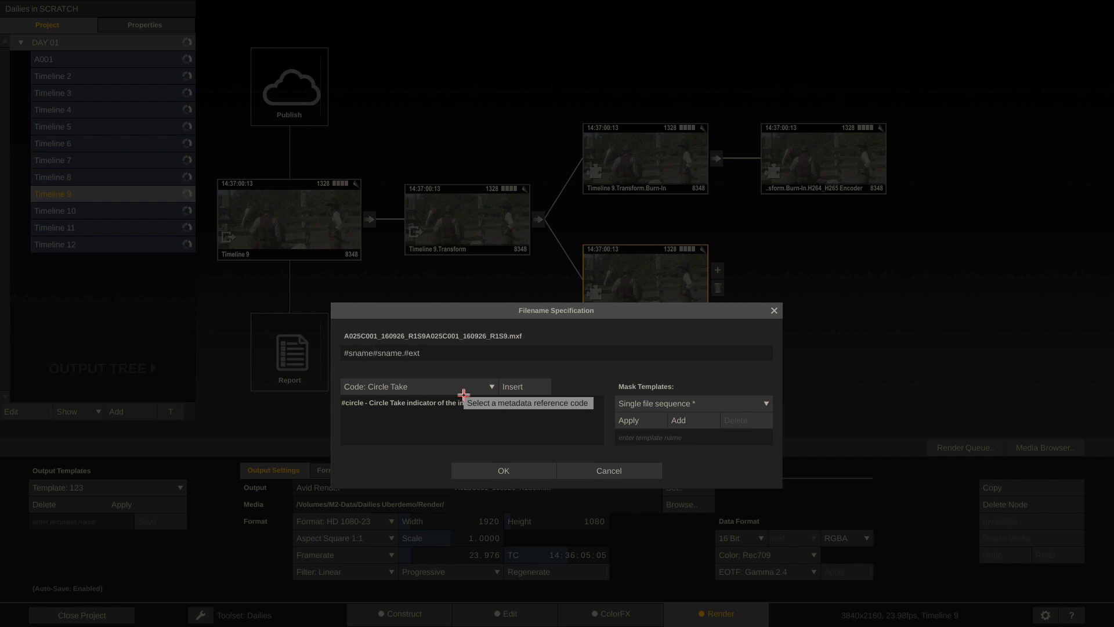
{"action": "type", "text": "_______"}
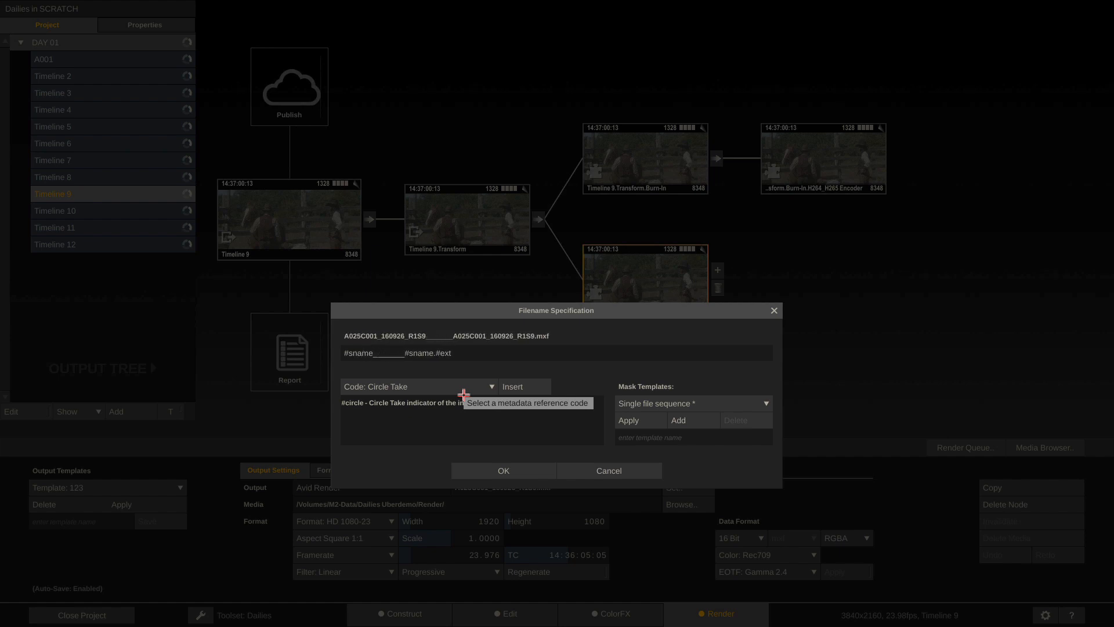
{"action": "key", "text": "BackSpace"}
{"action": "key", "text": "BackSpace"}
{"action": "key", "text": "BackSpace"}
{"action": "key", "text": "BackSpace"}
{"action": "key", "text": "BackSpace"}
{"action": "key", "text": "BackSpace"}
{"action": "key", "text": "BackSpace"}
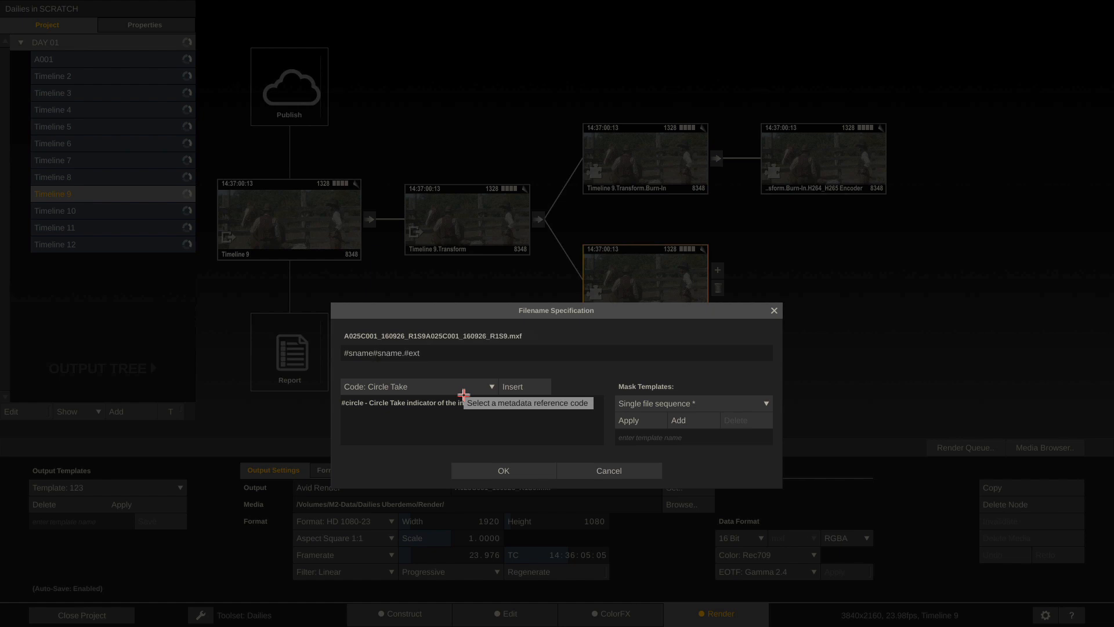
{"action": "key", "text": "BackSpace"}
{"action": "key", "text": "BackSpace"}
{"action": "key", "text": "BackSpace"}
{"action": "key", "text": "BackSpace"}
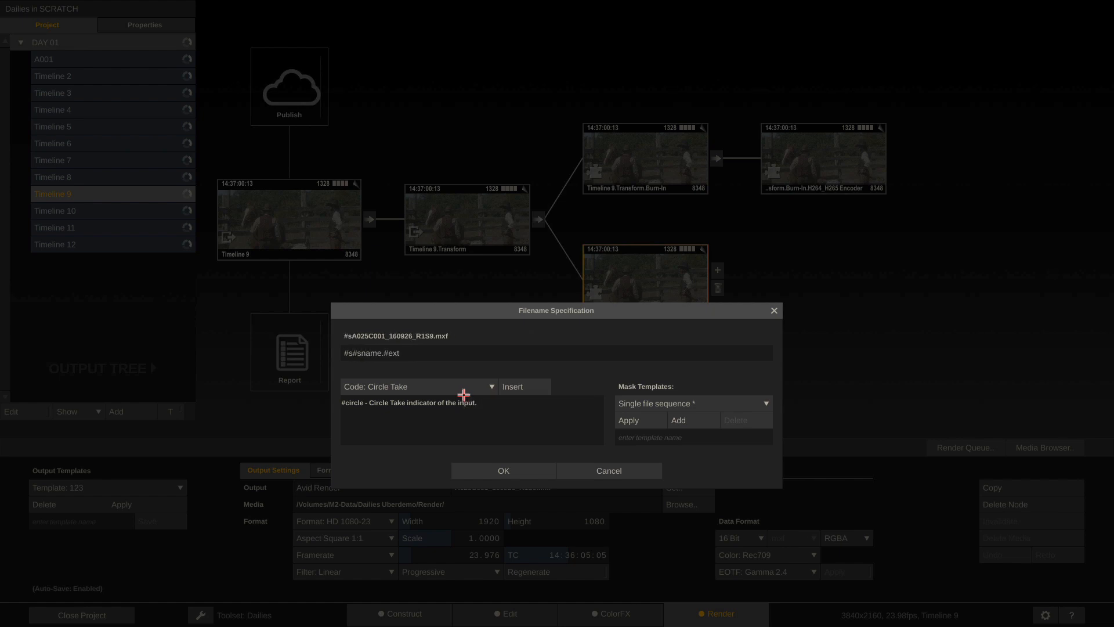
{"action": "key", "text": "BackSpace"}
{"action": "type", "text": "date"}
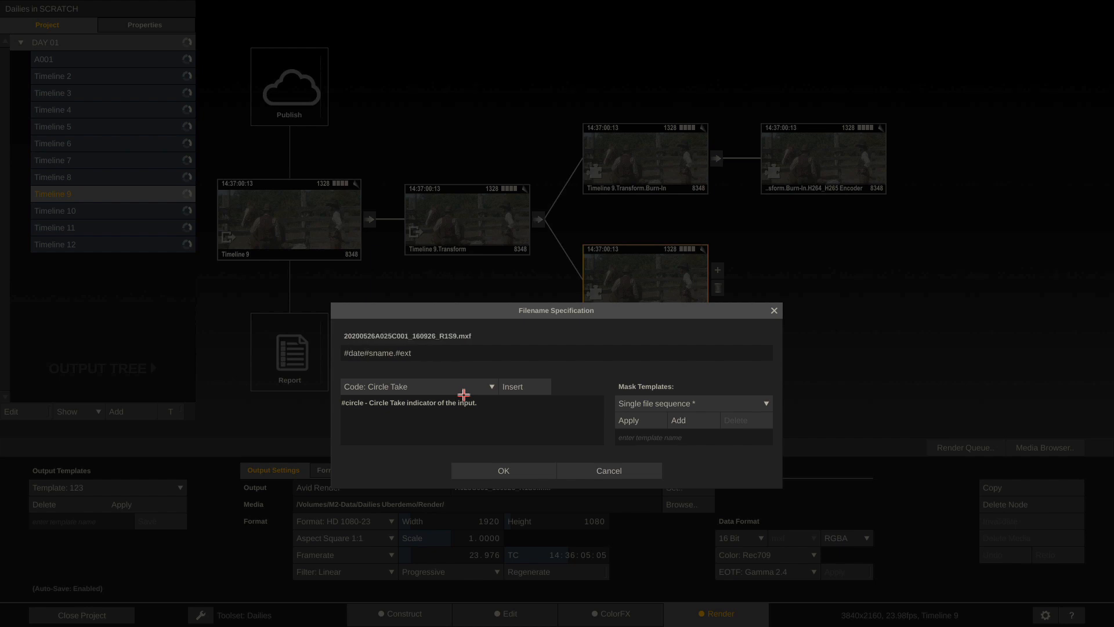
{"action": "type", "text": "\\"}
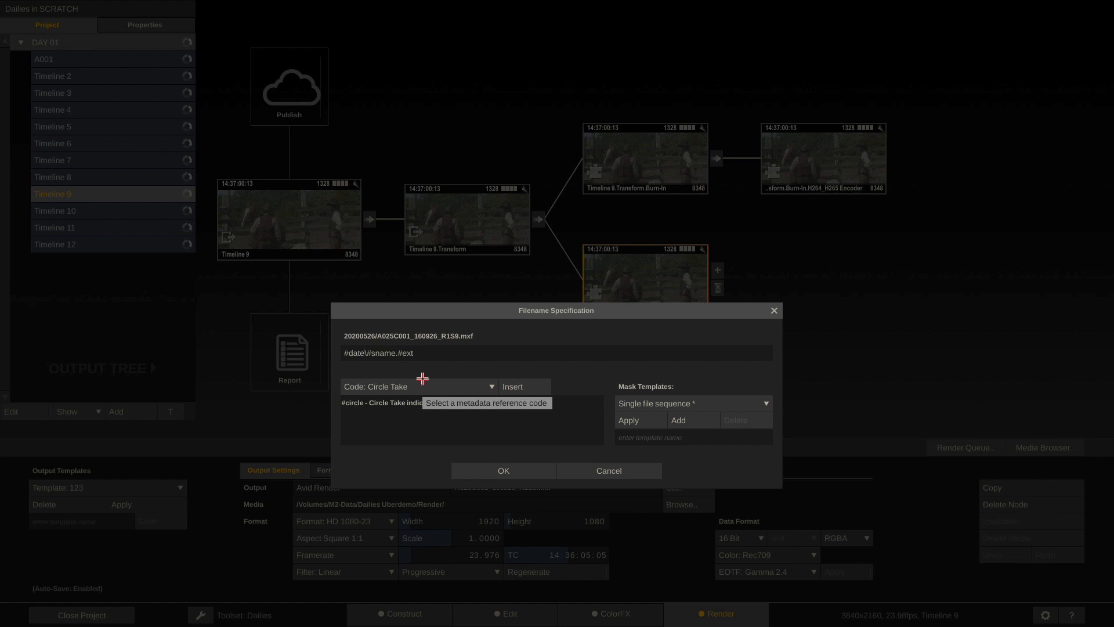
{"action": "type", "text": "_#group"}
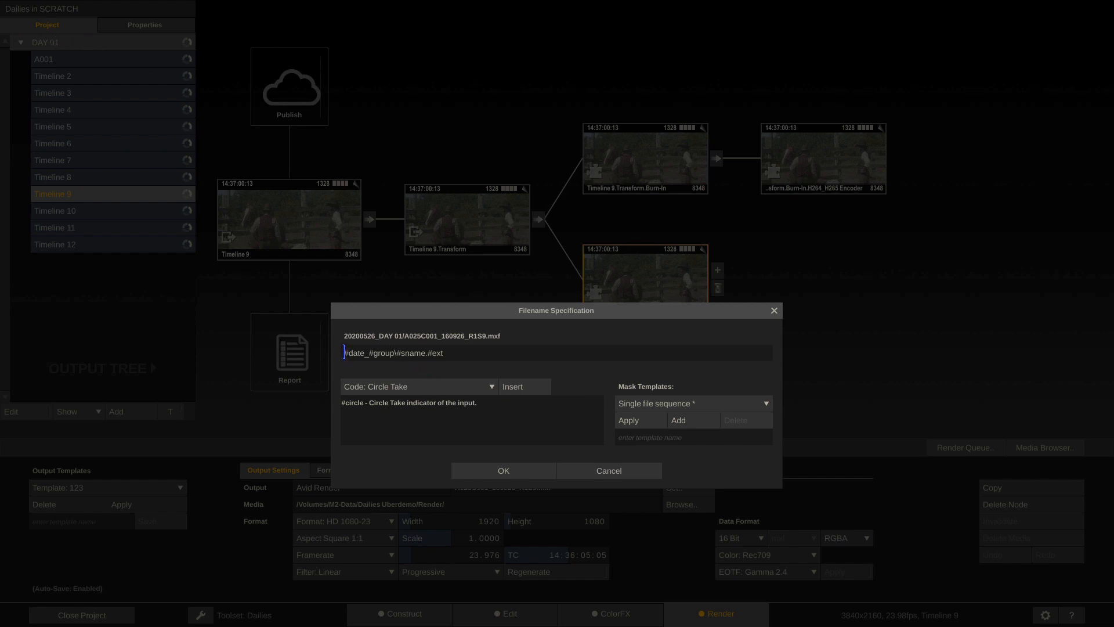
Select the date_group folder and source-name parts of the filename mask
{"action": "left_click_drag", "start_coordinate": [344, 353], "coordinate": [394, 353]}
{"action": "left_click", "coordinate": [397, 353]}
{"action": "left_click_drag", "start_coordinate": [397, 353], "coordinate": [432, 353]}
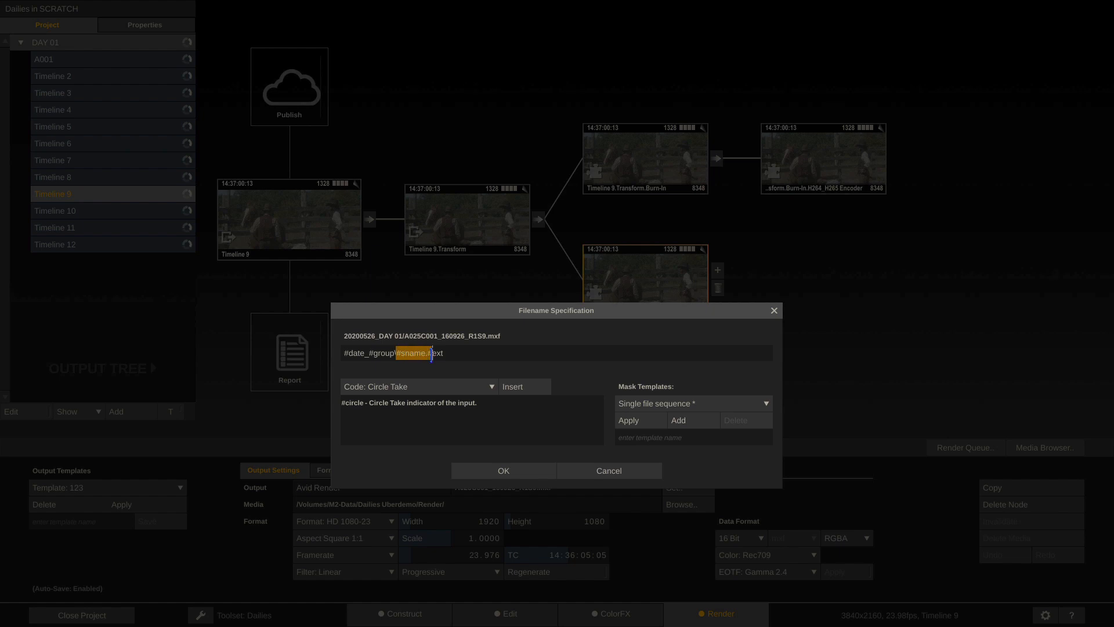
Save the mask as template 'My dailies filename' and apply it to the Avid Render output
{"action": "left_click", "coordinate": [682, 442]}
{"action": "type", "text": "My dailies filenbame"}
{"action": "key", "text": "BackSpace"}
{"action": "key", "text": "BackSpace"}
{"action": "key", "text": "BackSpace"}
{"action": "key", "text": "BackSpace"}
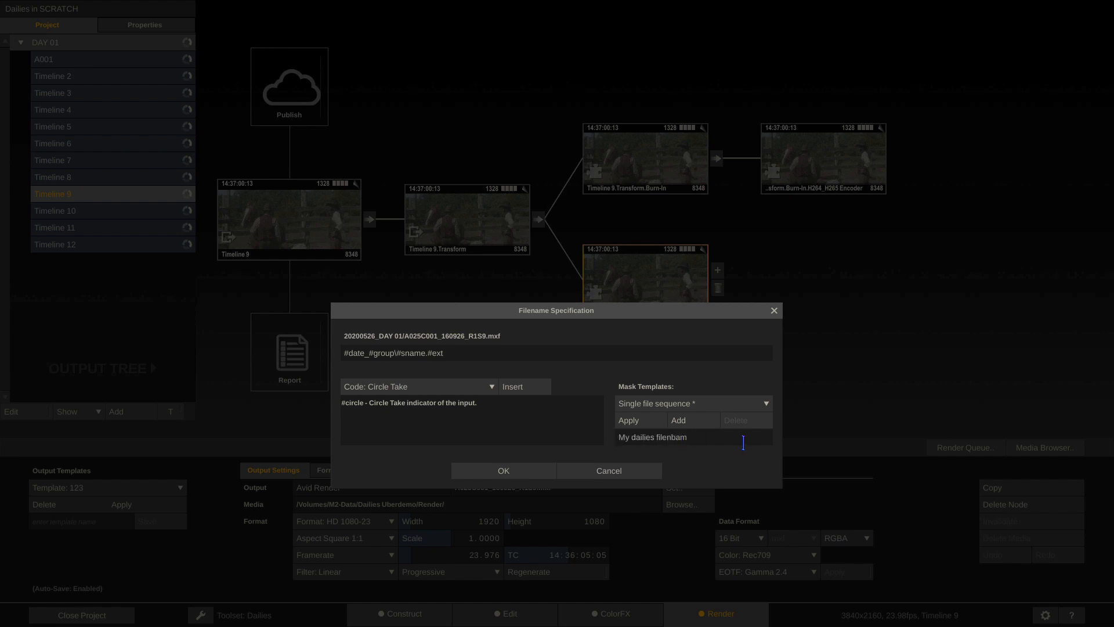
{"action": "type", "text": "name"}
{"action": "key", "text": "BackSpace"}
{"action": "key", "text": "BackSpace"}
{"action": "key", "text": "BackSpace"}
{"action": "key", "text": "BackSpace"}
{"action": "type", "text": "ame"}
{"action": "left_click", "coordinate": [680, 419]}
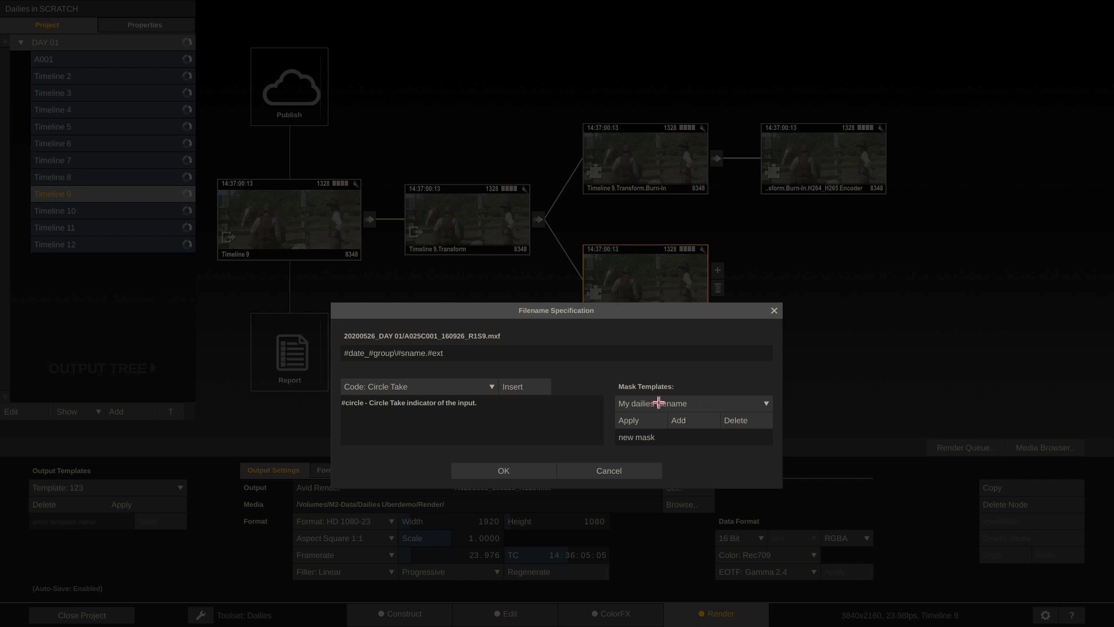
{"action": "left_click", "coordinate": [486, 470]}
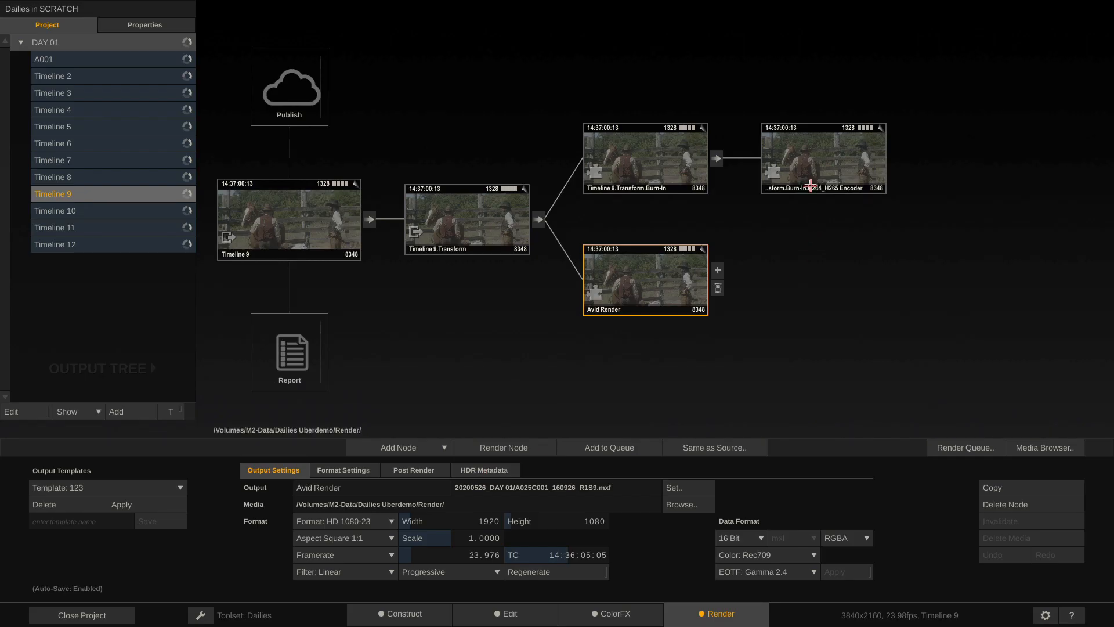
Apply the My dailies filename mask to the H264_H265 Encoder, writing 20200526_DAY 01/A025C001_160926_R1S9.mp4
{"action": "left_click", "coordinate": [824, 166]}
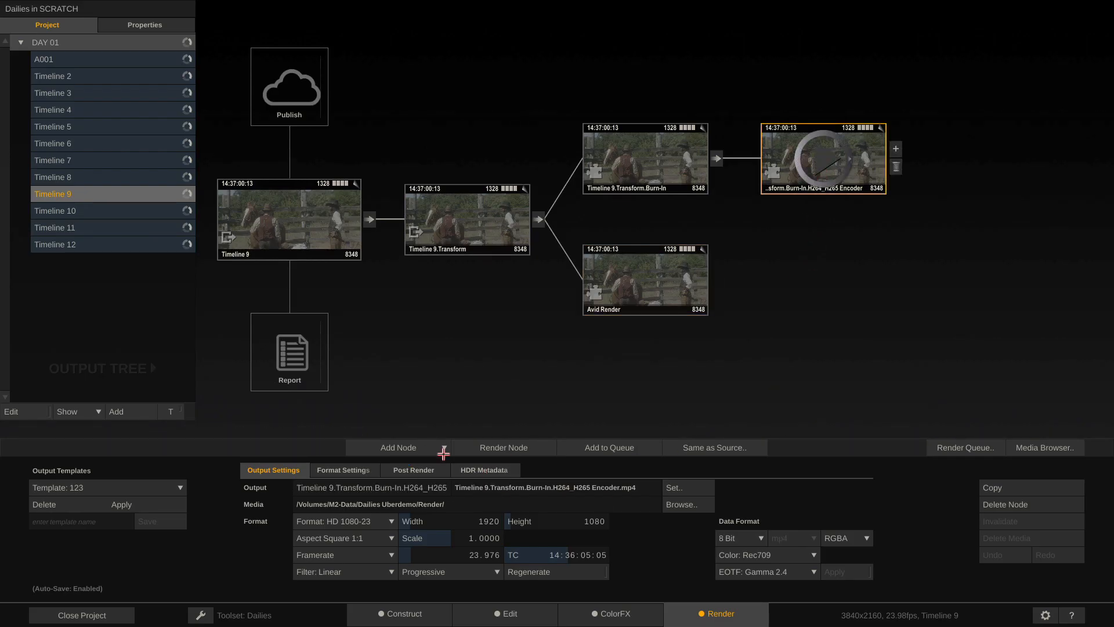
{"action": "left_click", "coordinate": [487, 490]}
{"action": "left_click", "coordinate": [702, 405]}
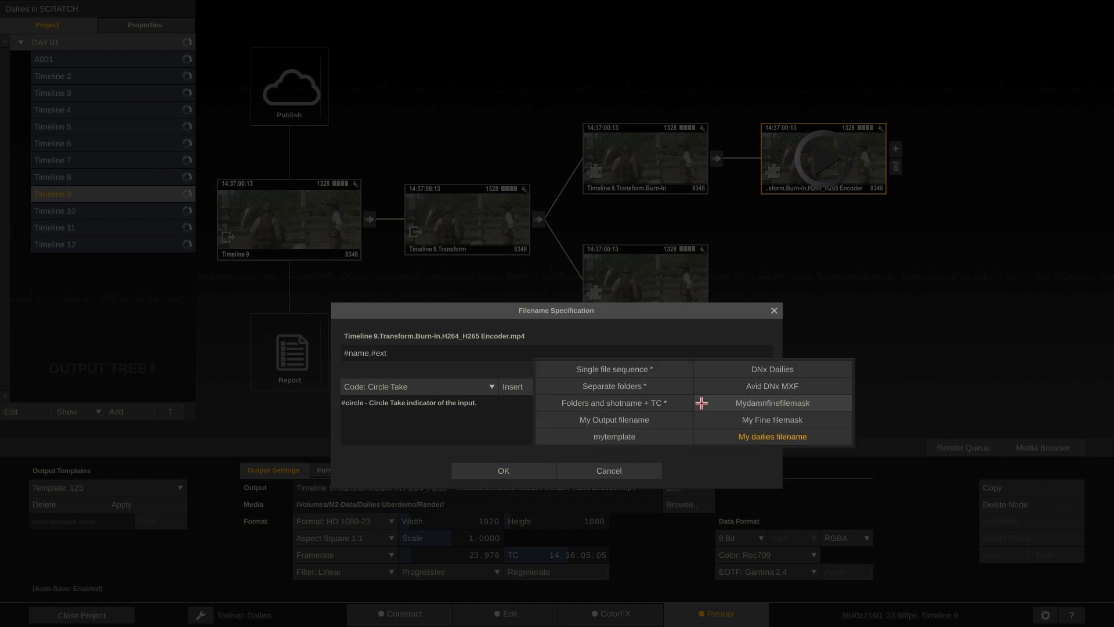
{"action": "left_click", "coordinate": [792, 437]}
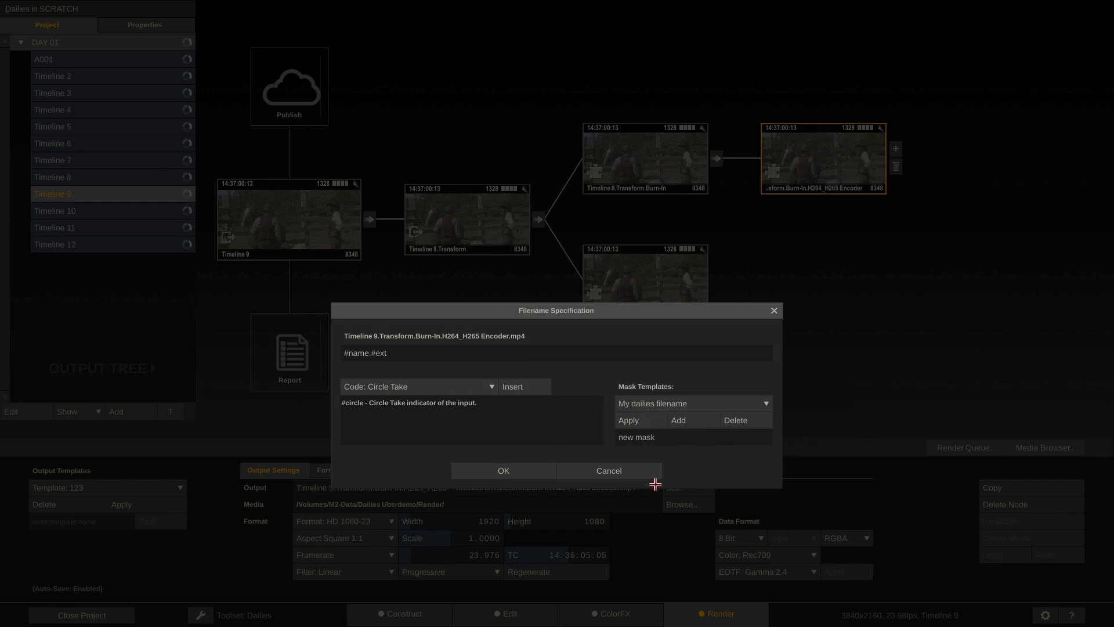
{"action": "left_click", "coordinate": [627, 421]}
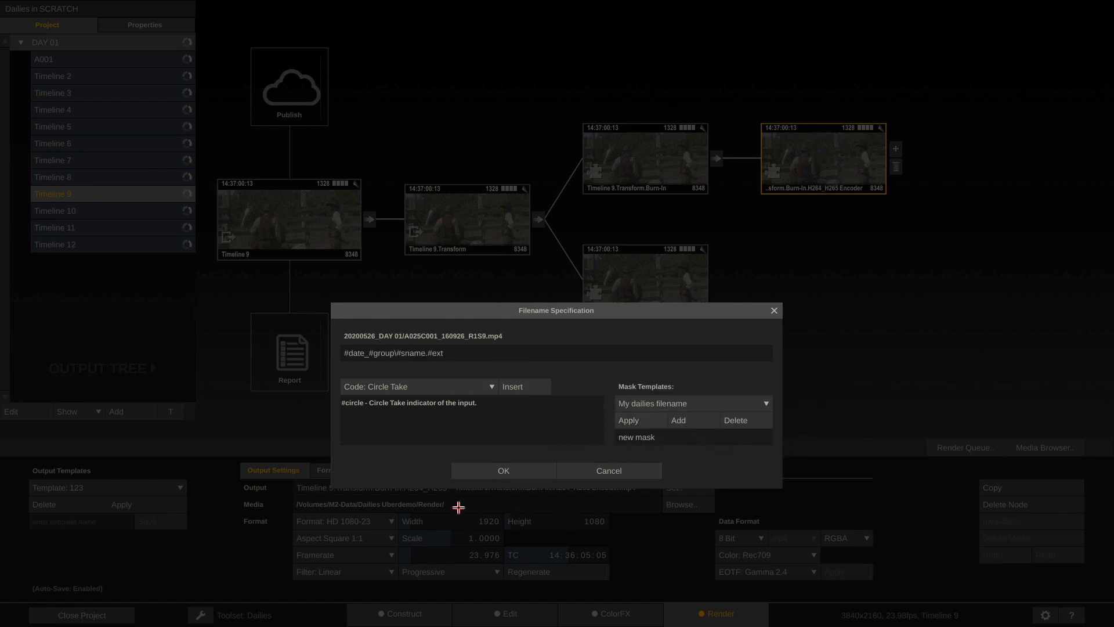
{"action": "left_click", "coordinate": [475, 472]}
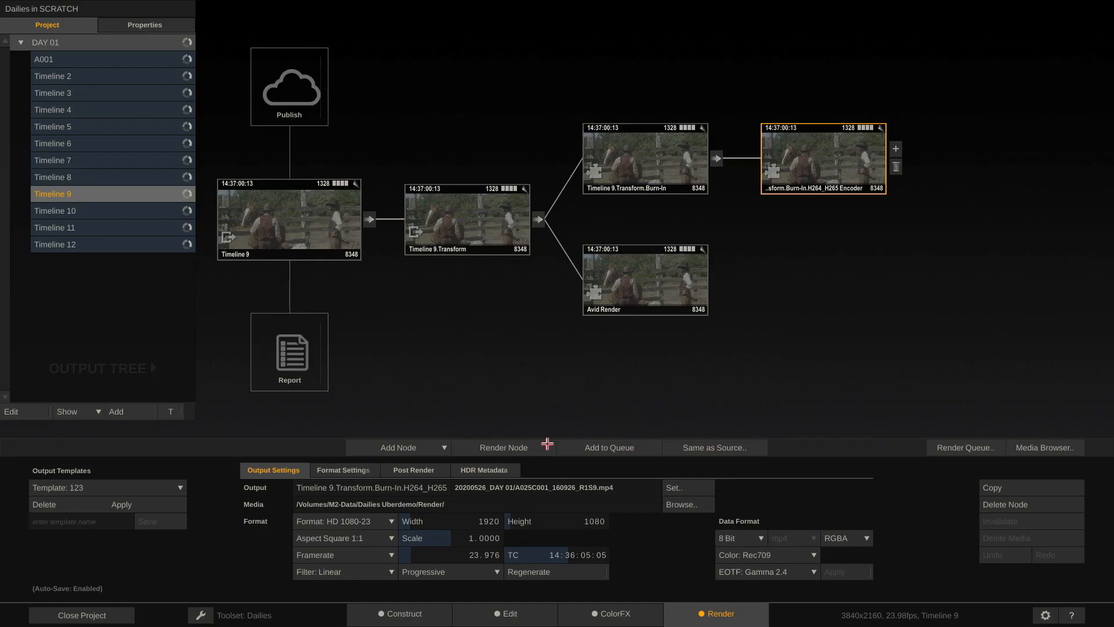
{"action": "left_click", "coordinate": [285, 223]}
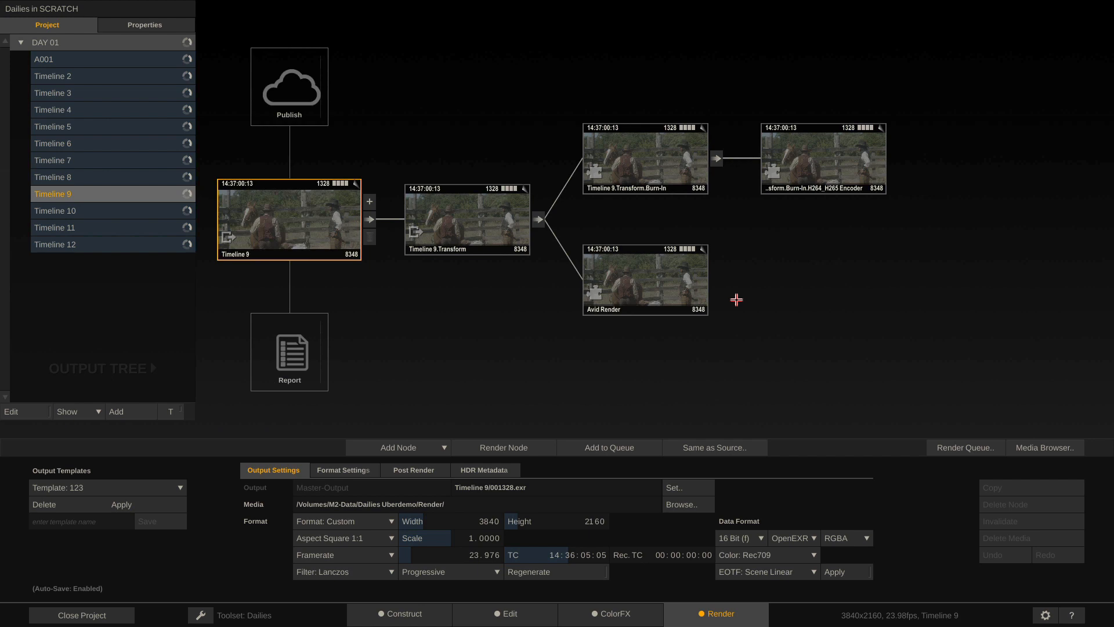
Save Timeline 9's output tree as the template 'Superdailies'
{"action": "left_click", "coordinate": [93, 522]}
{"action": "type", "text": "Superdailies"}
{"action": "left_click", "coordinate": [145, 521]}
Apply the Superdailies template to Timeline 5 and check its H264_H265 Encoder output
{"action": "left_click", "coordinate": [134, 233]}
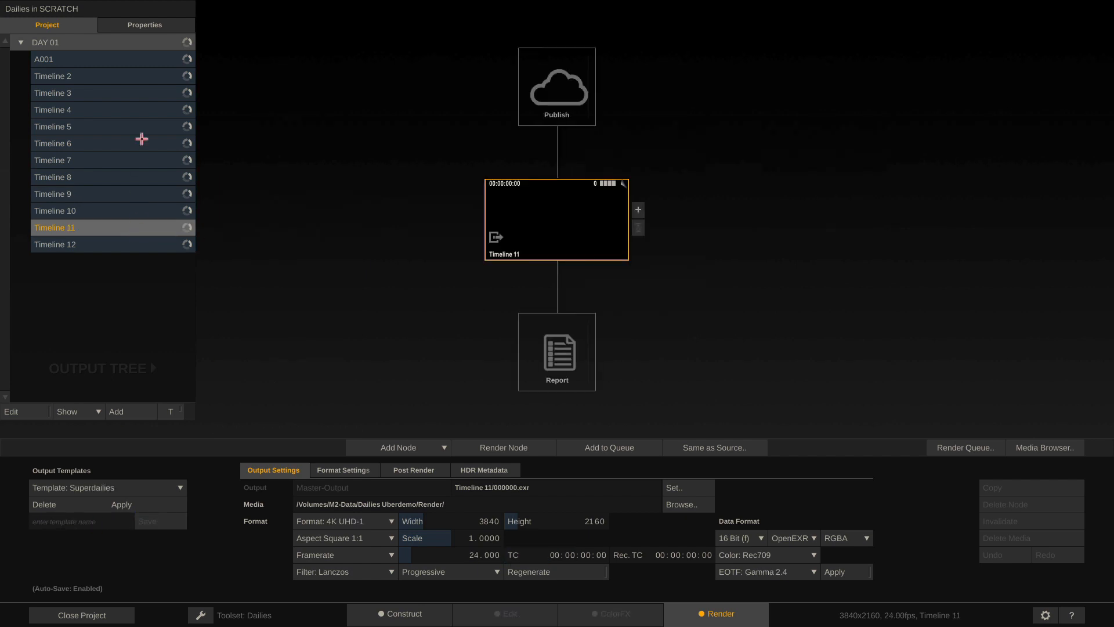
{"action": "left_click", "coordinate": [136, 109]}
{"action": "left_click", "coordinate": [118, 128]}
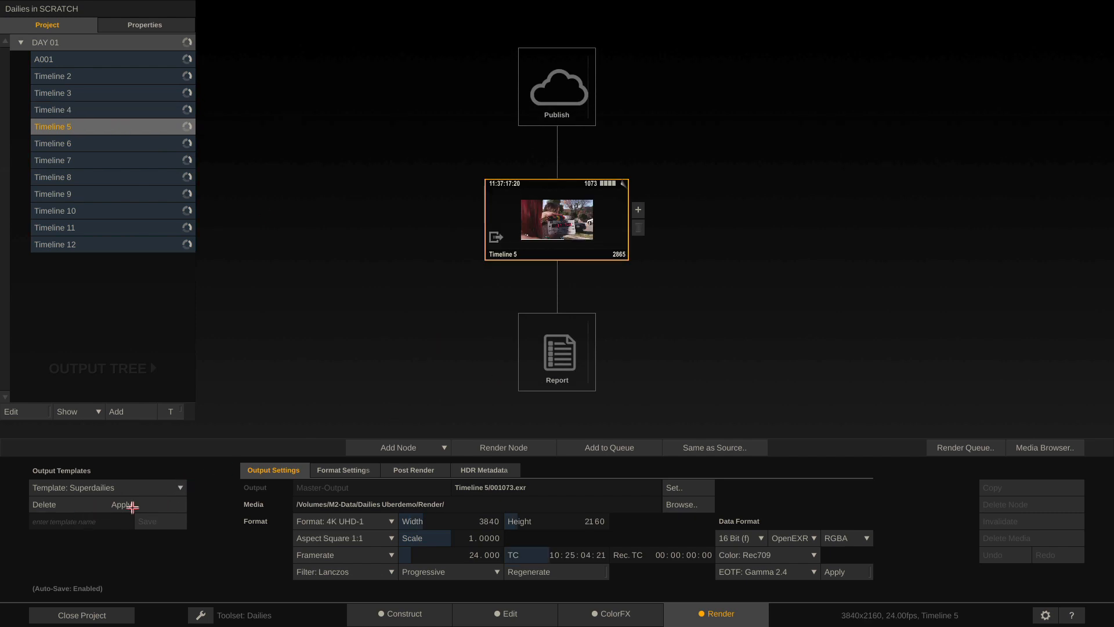
{"action": "left_click", "coordinate": [138, 490]}
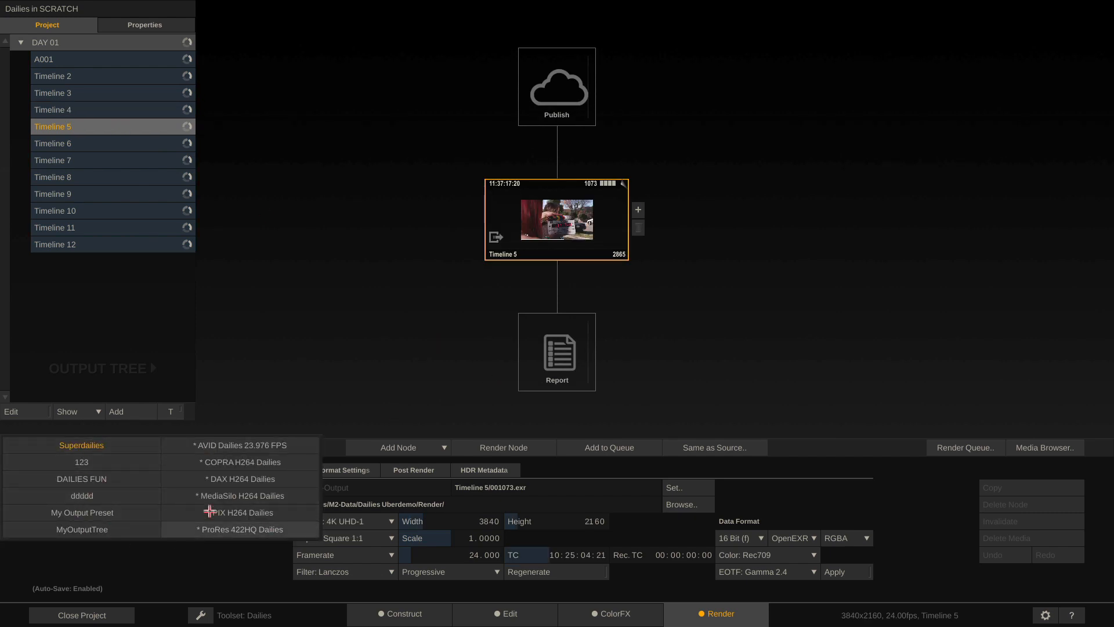
{"action": "left_click", "coordinate": [84, 448]}
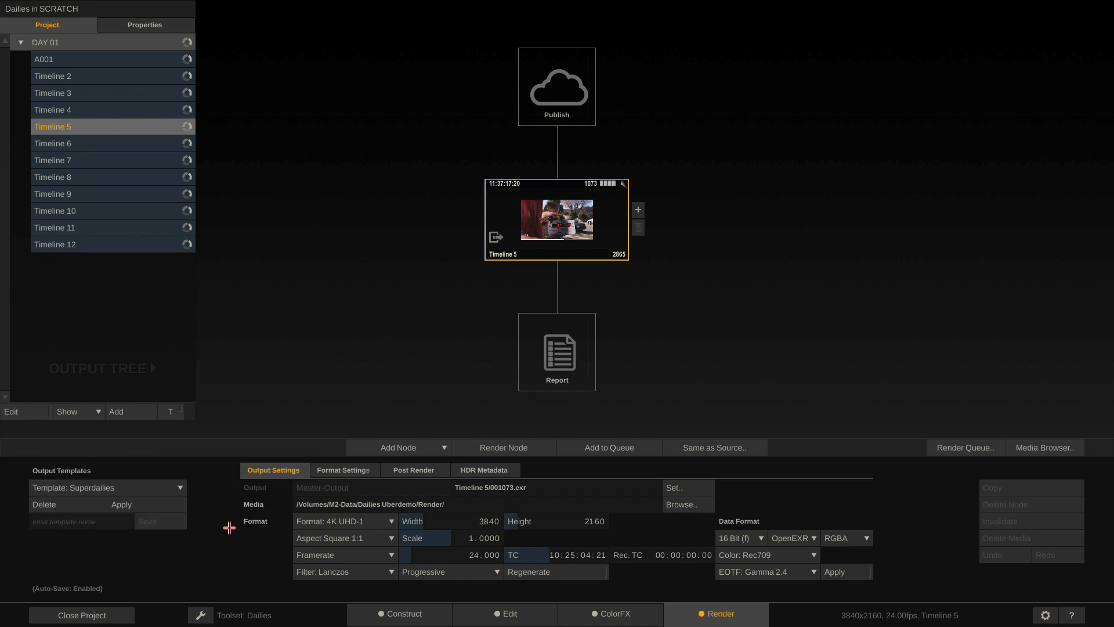
{"action": "left_click", "coordinate": [123, 502]}
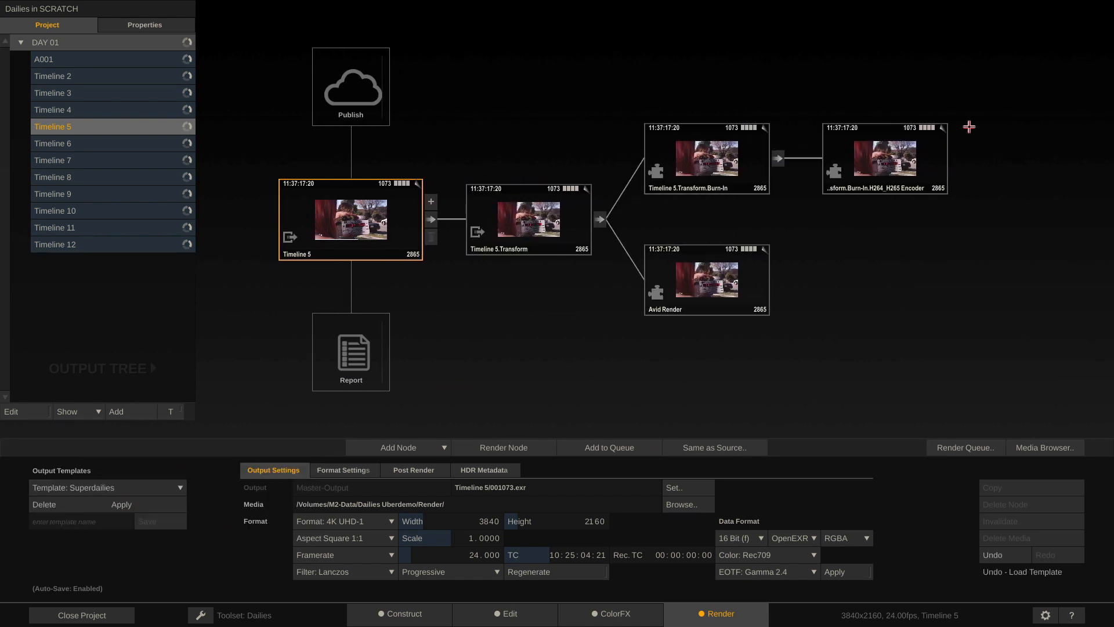
{"action": "left_click", "coordinate": [915, 166]}
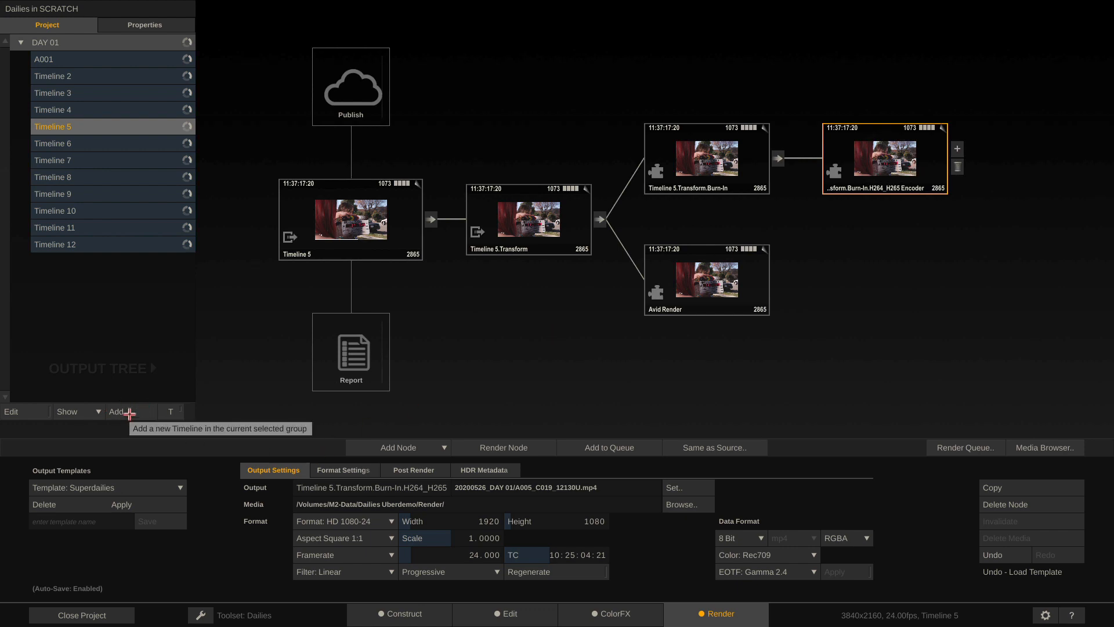
Add Timeline 13 to the project, then close the project
{"action": "left_click", "coordinate": [129, 413]}
{"action": "left_click", "coordinate": [566, 208]}
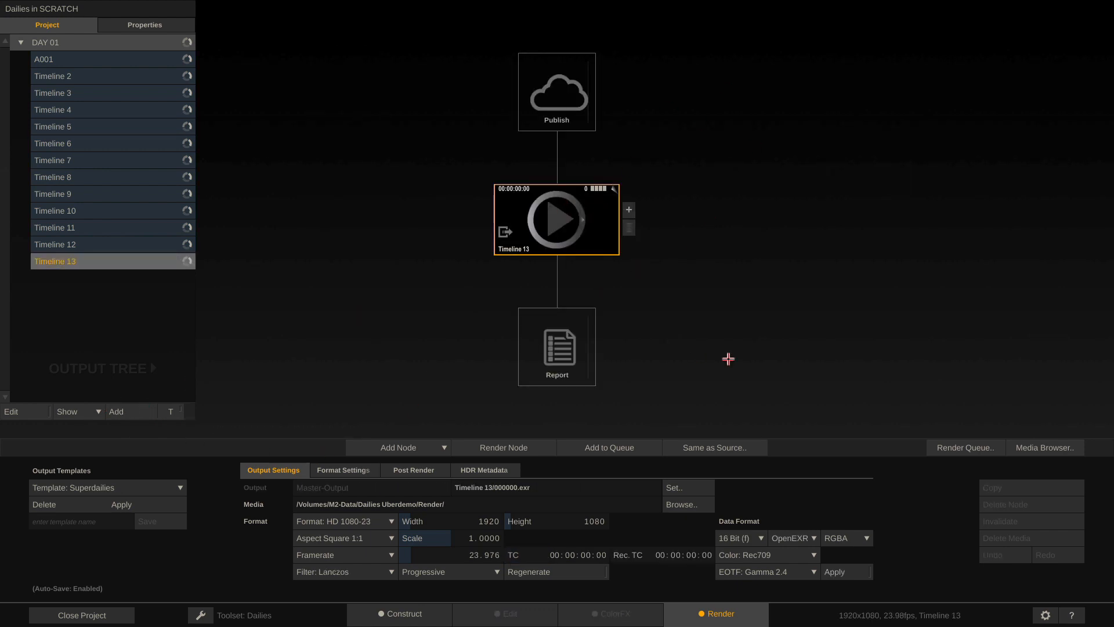
{"action": "left_click", "coordinate": [98, 617]}
Set Superdailies as the project's default output template in Project Settings
{"action": "left_click", "coordinate": [673, 448]}
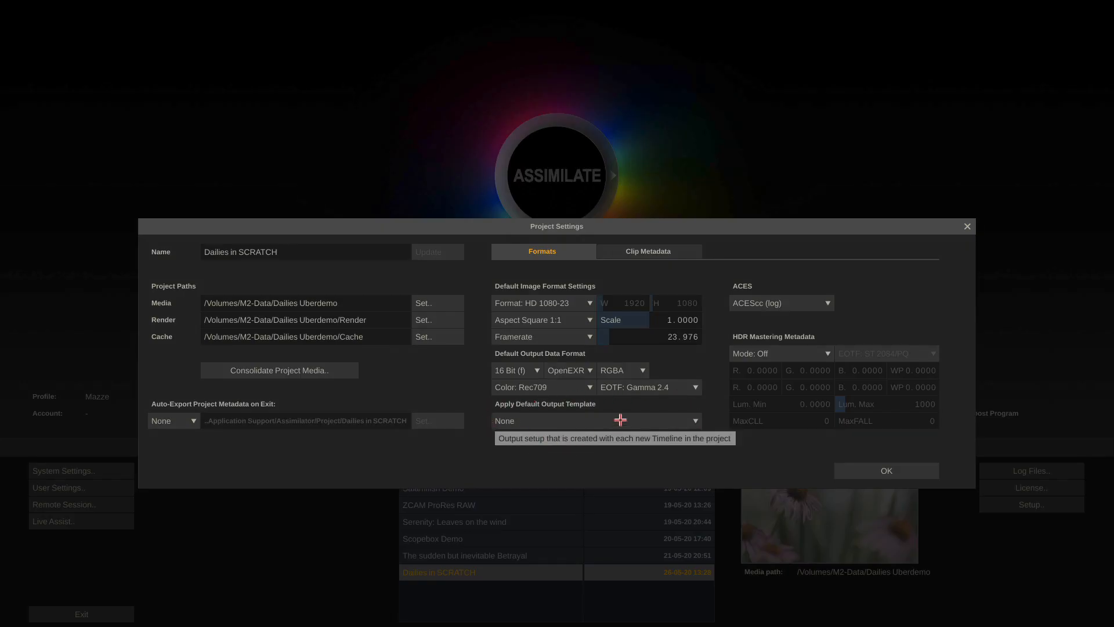
{"action": "left_click", "coordinate": [676, 420]}
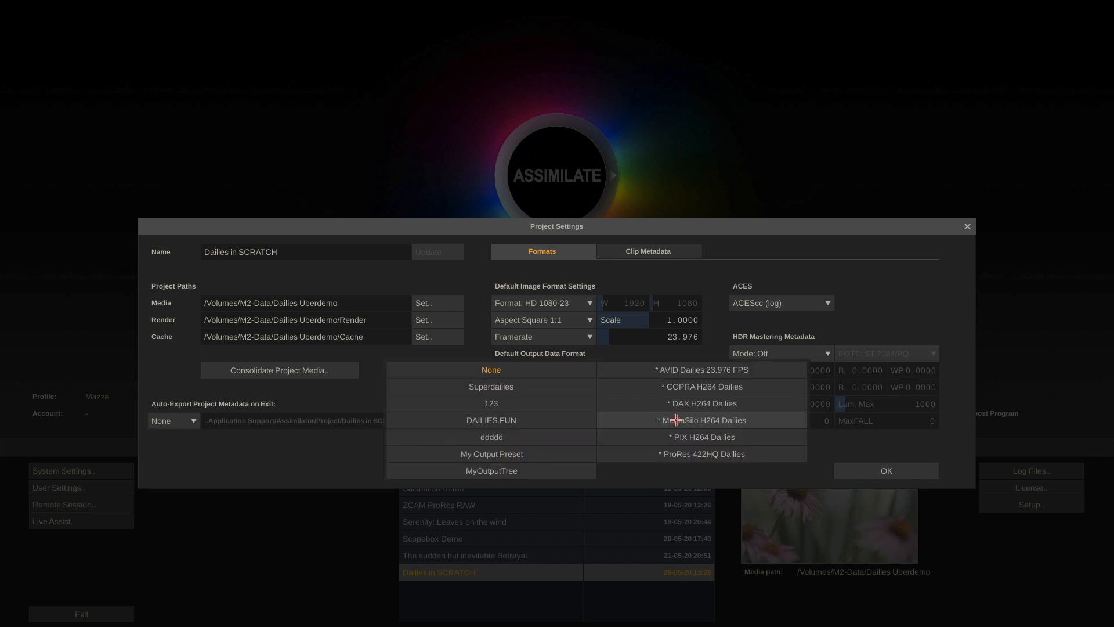
{"action": "left_click", "coordinate": [538, 385]}
{"action": "left_click", "coordinate": [890, 477]}
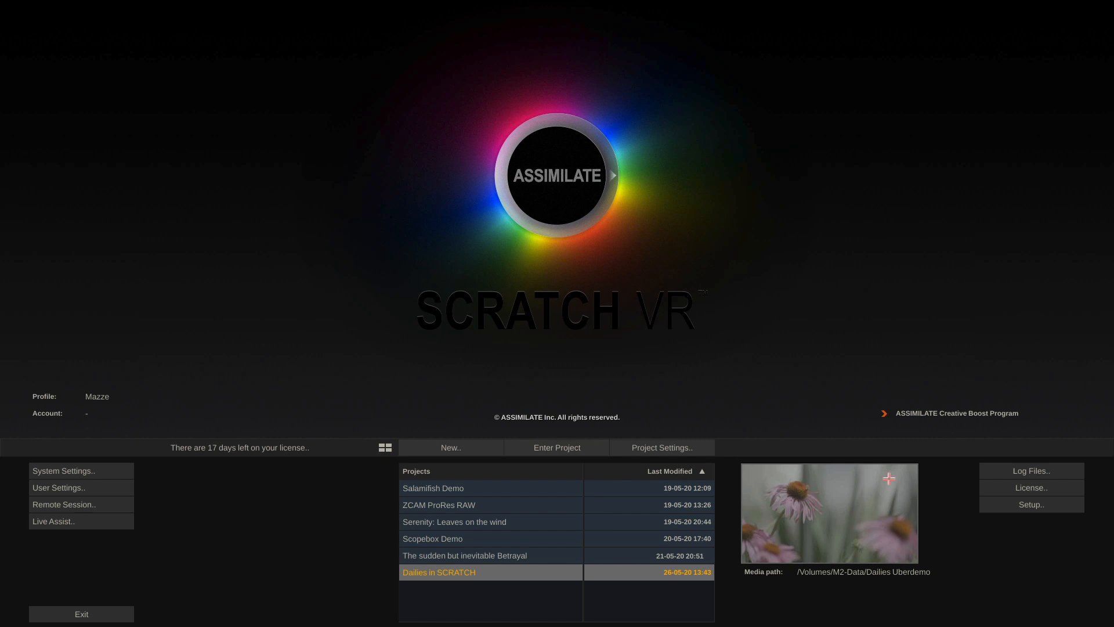
Reopen the Dailies in SCRATCH project and add Timeline 14 on the Render page
{"action": "left_click", "coordinate": [537, 450]}
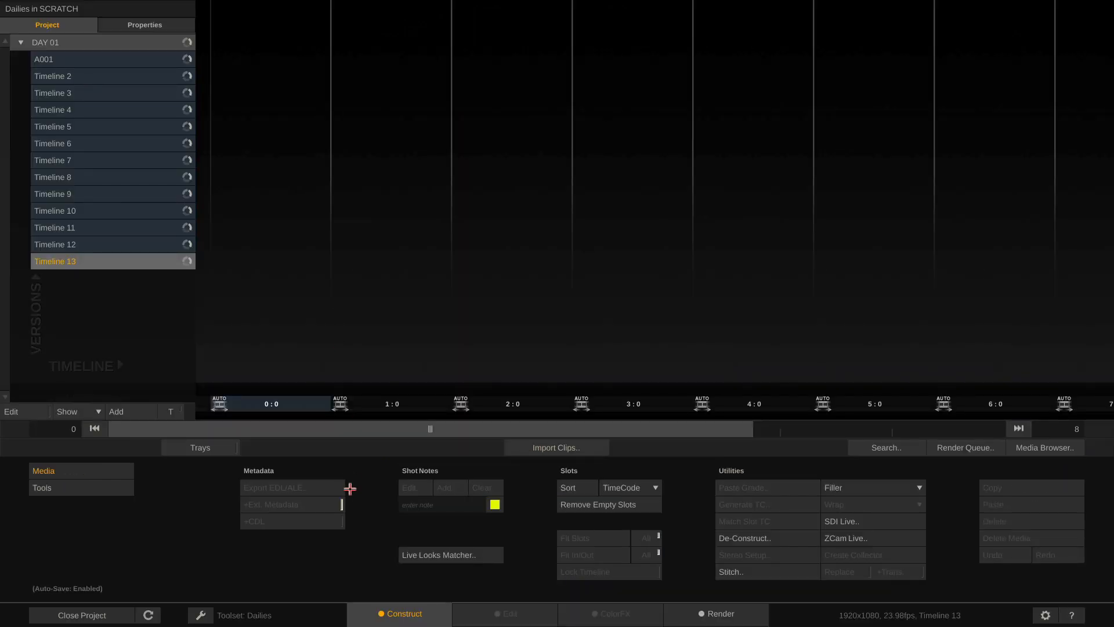
{"action": "left_click", "coordinate": [696, 616]}
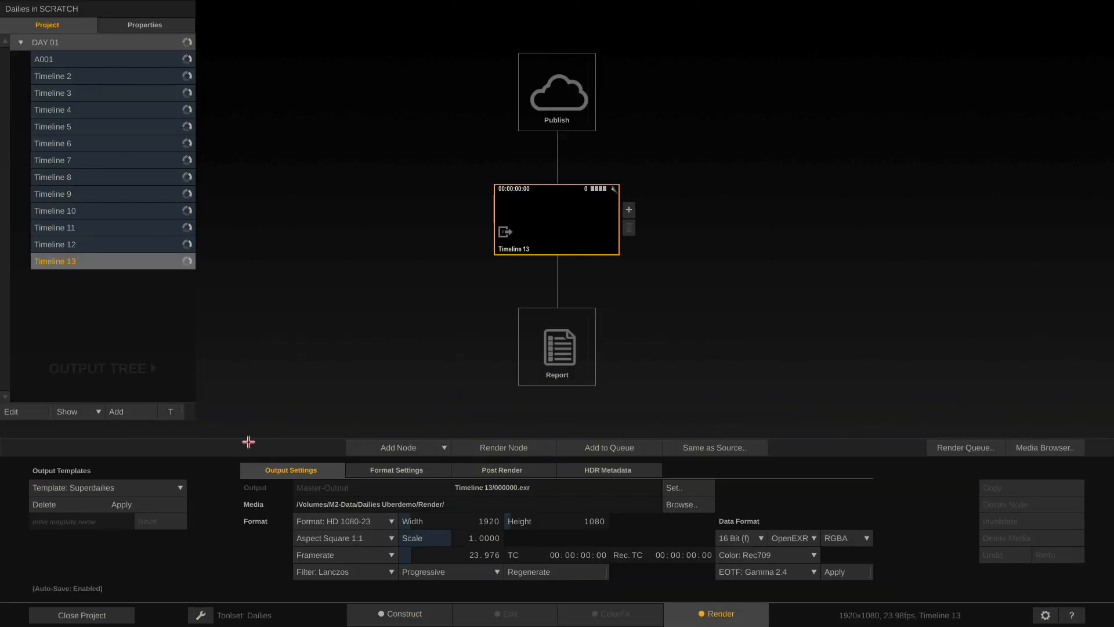
{"action": "left_click", "coordinate": [123, 412]}
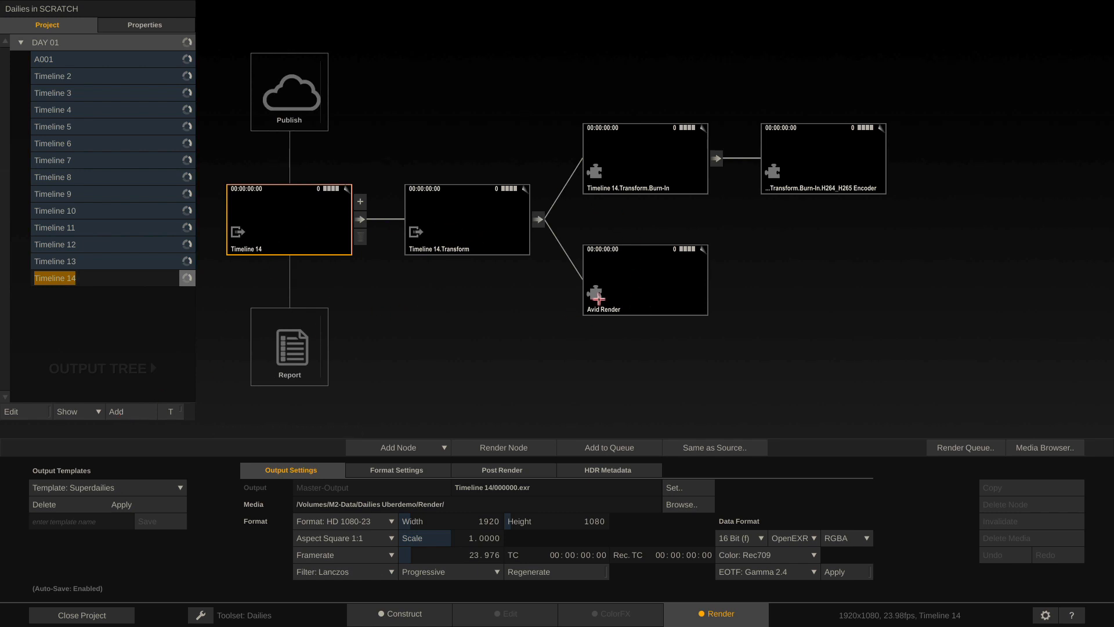
Inspect Timeline 14's Avid Render, Burn-In and H264_H265 Encoder nodes, then select Timeline 9
{"action": "left_click", "coordinate": [669, 289]}
{"action": "left_click", "coordinate": [812, 155]}
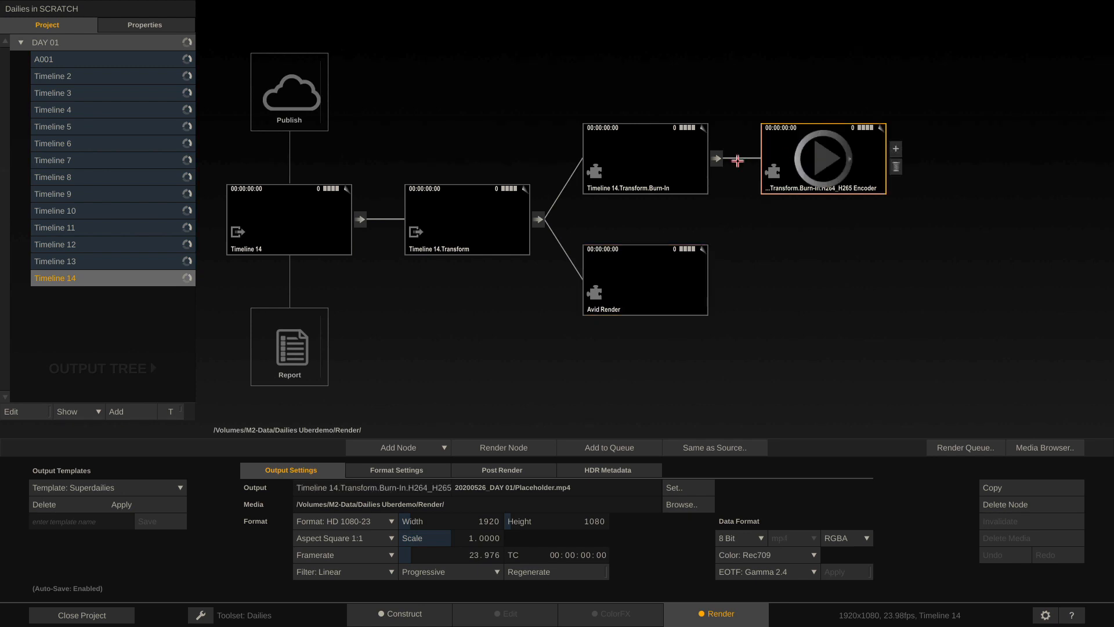
{"action": "left_click", "coordinate": [647, 166]}
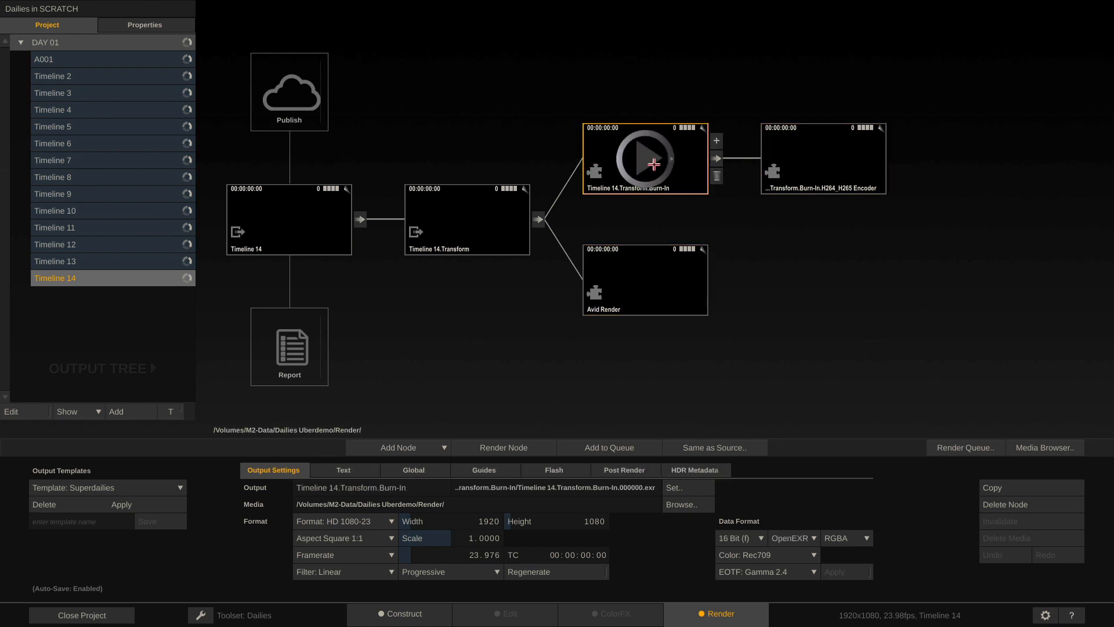
{"action": "left_click", "coordinate": [841, 154]}
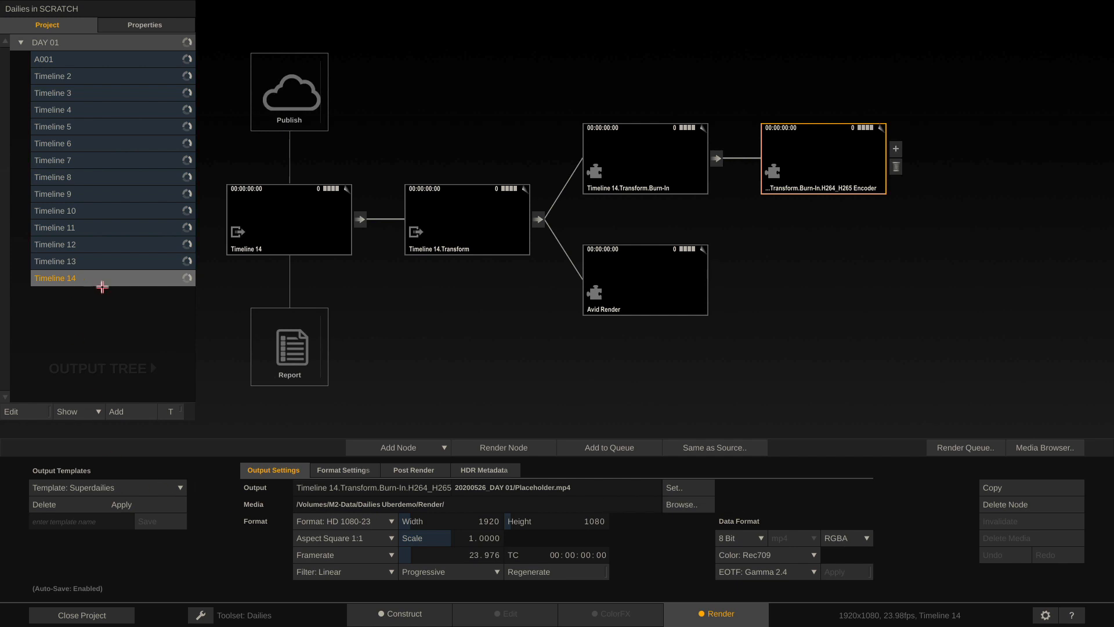
{"action": "left_click", "coordinate": [142, 214]}
{"action": "left_click", "coordinate": [133, 192]}
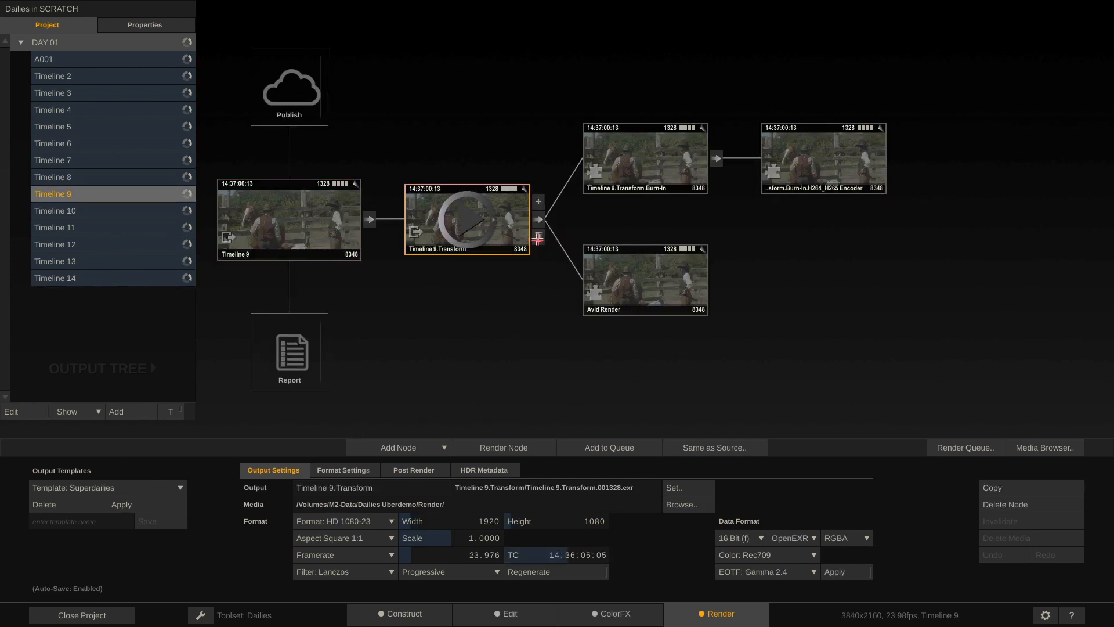
Replace Timeline 9's output nodes with the COPRA H264 Dailies output template
{"action": "left_click", "coordinate": [538, 237]}
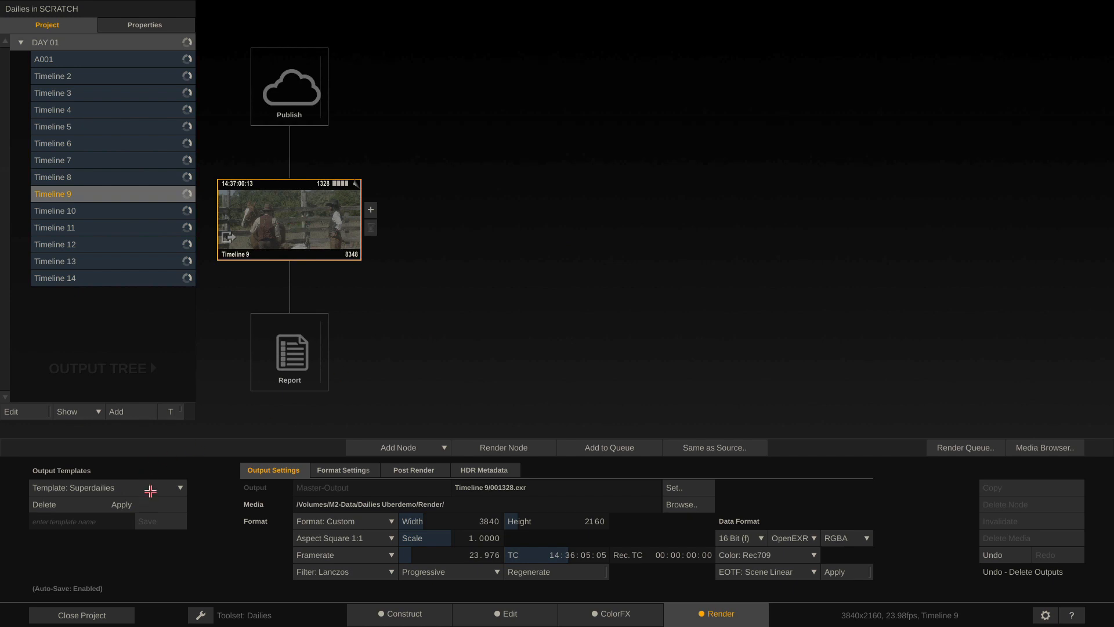
{"action": "left_click", "coordinate": [152, 489]}
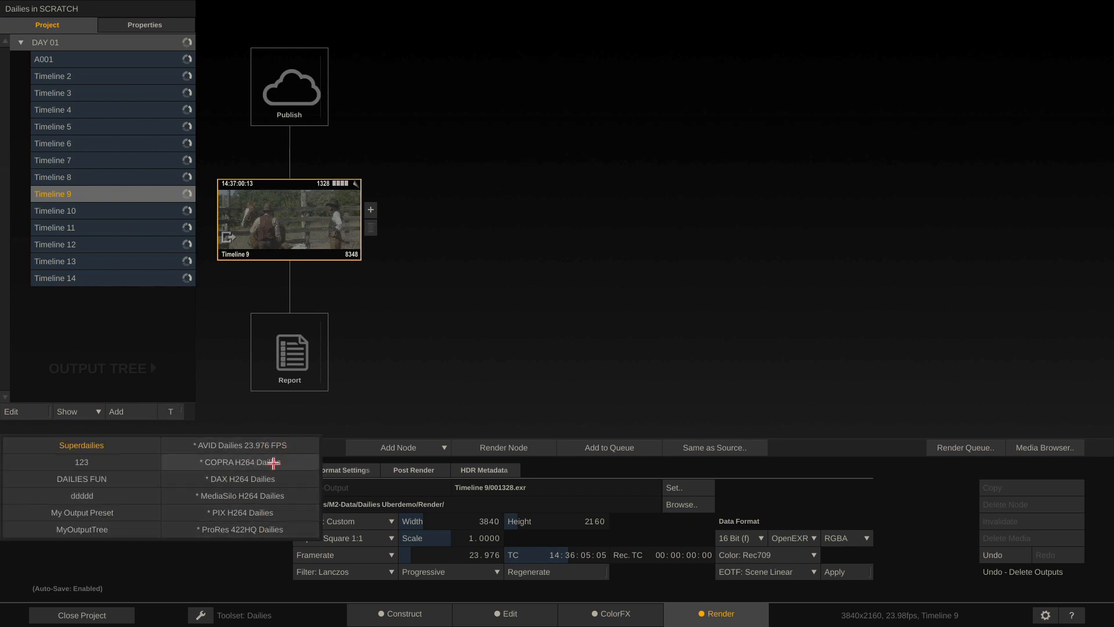
{"action": "left_click", "coordinate": [295, 464]}
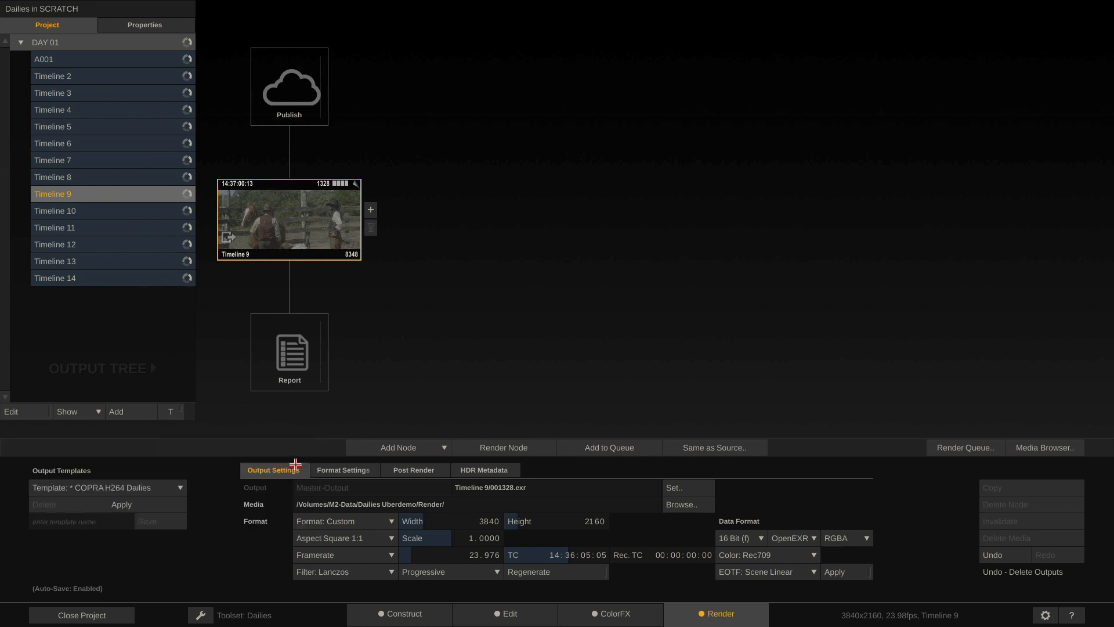
{"action": "left_click", "coordinate": [123, 502]}
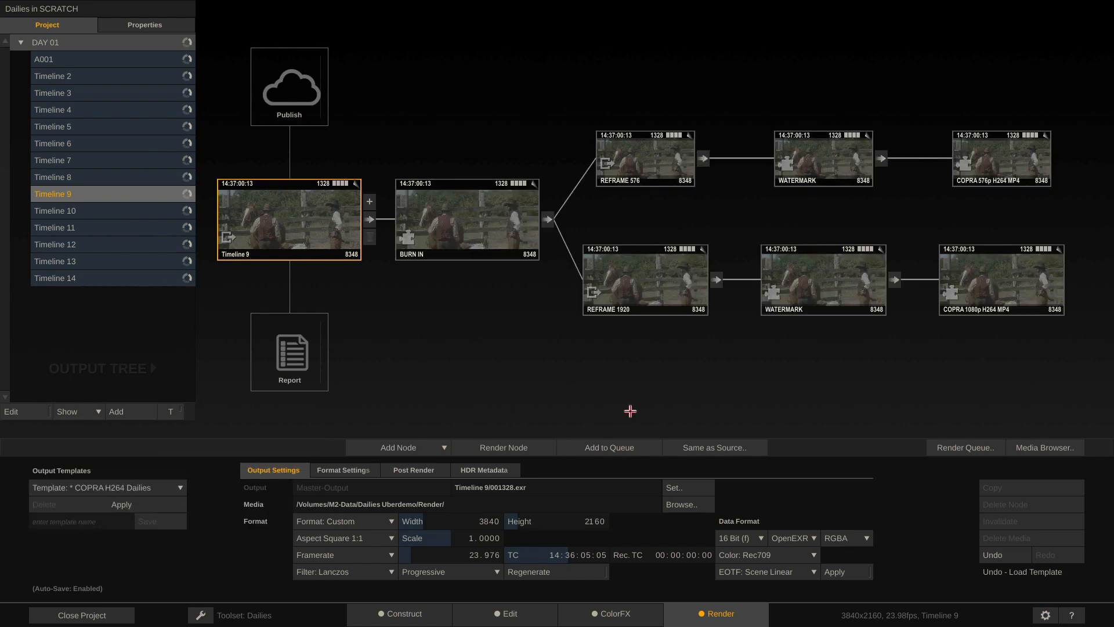
Set the COPRA 1080p H264 MP4 output's post-render action to COPRA, then close the project
{"action": "left_click", "coordinate": [1004, 271]}
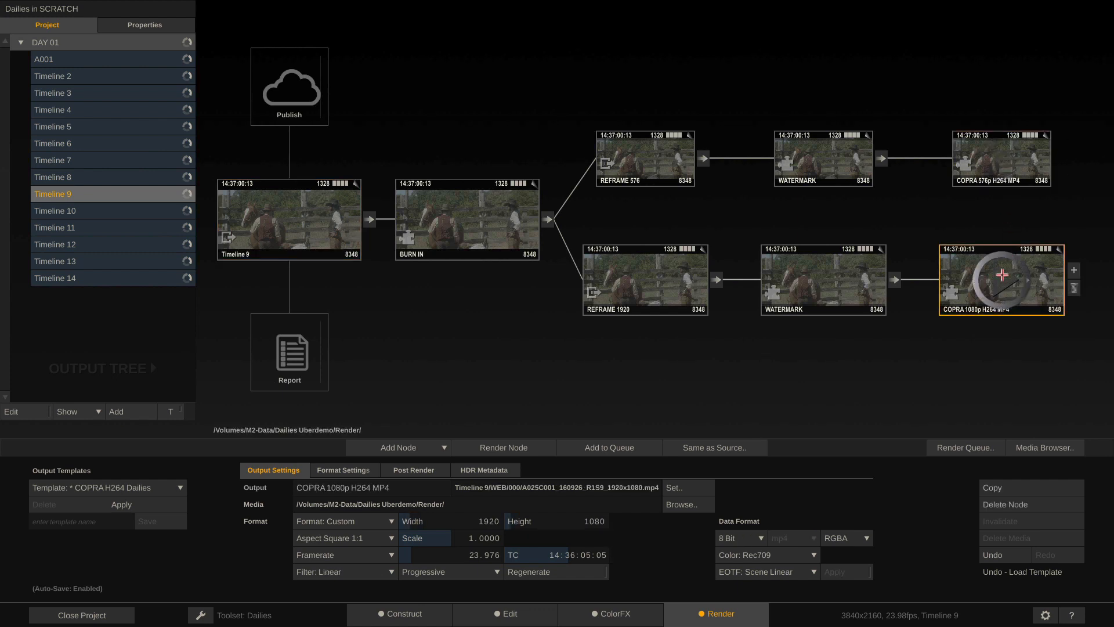
{"action": "left_click", "coordinate": [415, 470]}
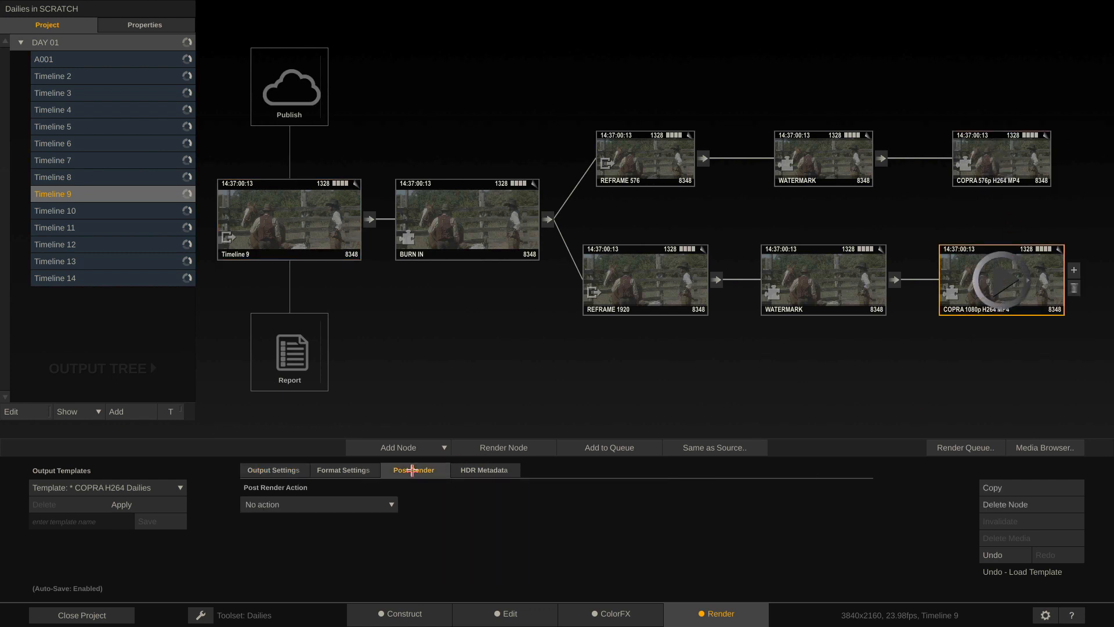
{"action": "left_click", "coordinate": [360, 504]}
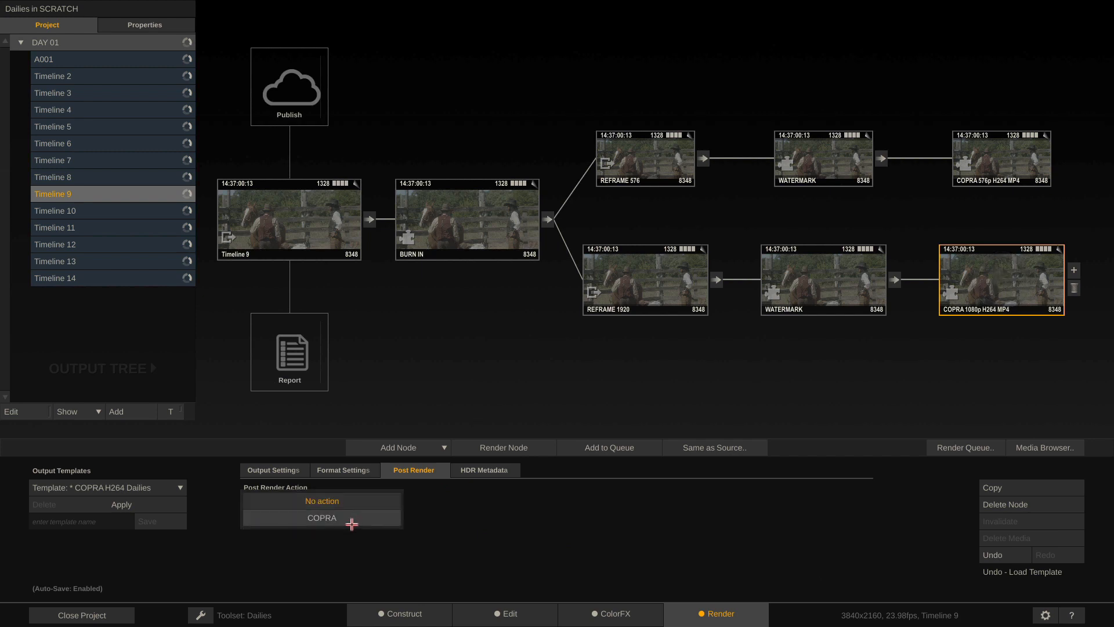
{"action": "left_click", "coordinate": [352, 521]}
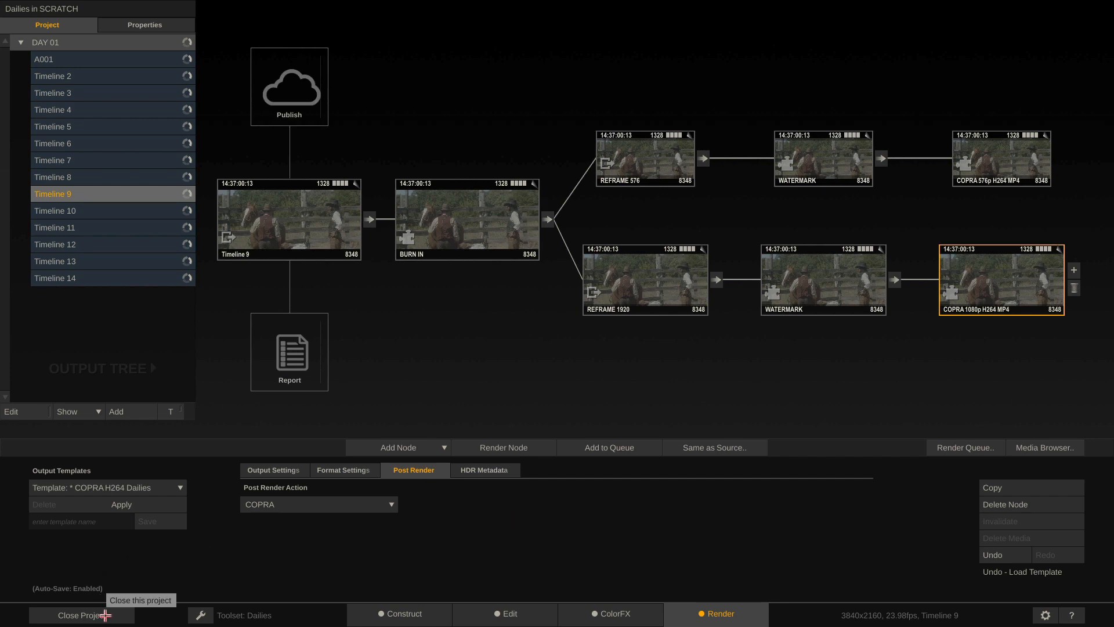
{"action": "left_click", "coordinate": [105, 614]}
Inspect the COPRA post-render command in System Settings' Custom Commands list
{"action": "left_click", "coordinate": [97, 471]}
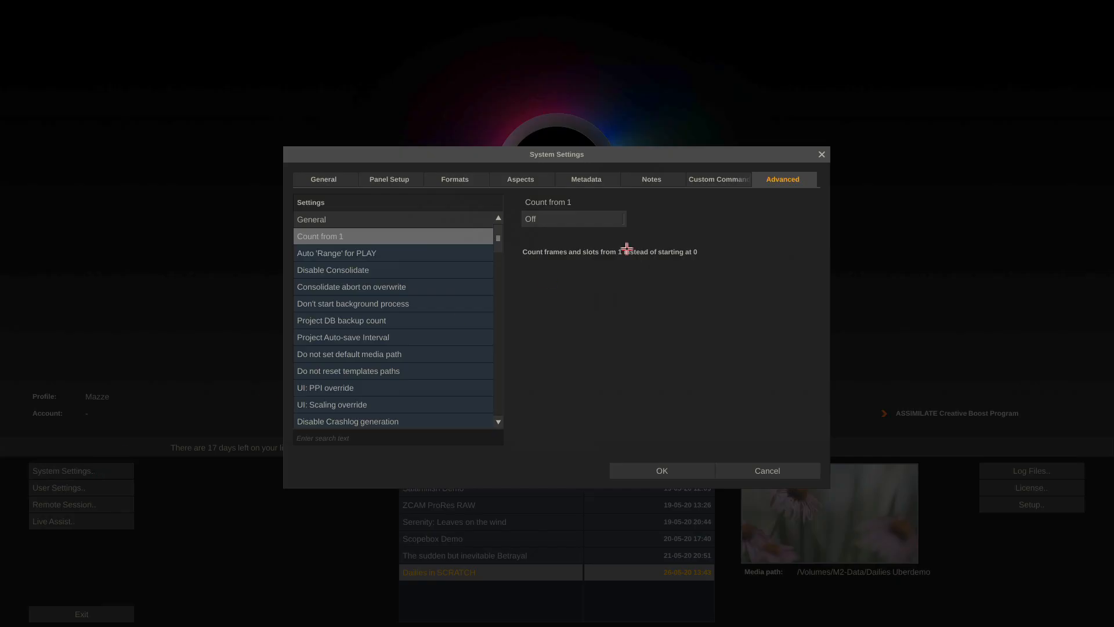
{"action": "left_click", "coordinate": [715, 179]}
{"action": "left_click", "coordinate": [355, 271]}
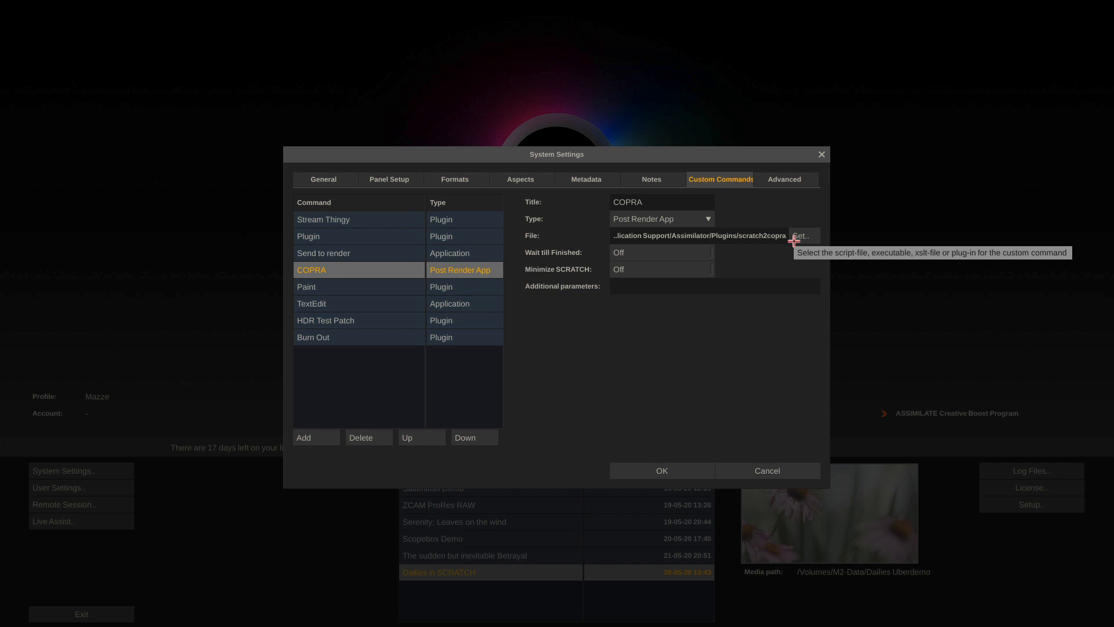
Cancel System Settings, reopen Dailies in SCRATCH, and show the COPRA 1080p H264 MP4 output's settings
{"action": "left_click", "coordinate": [767, 470]}
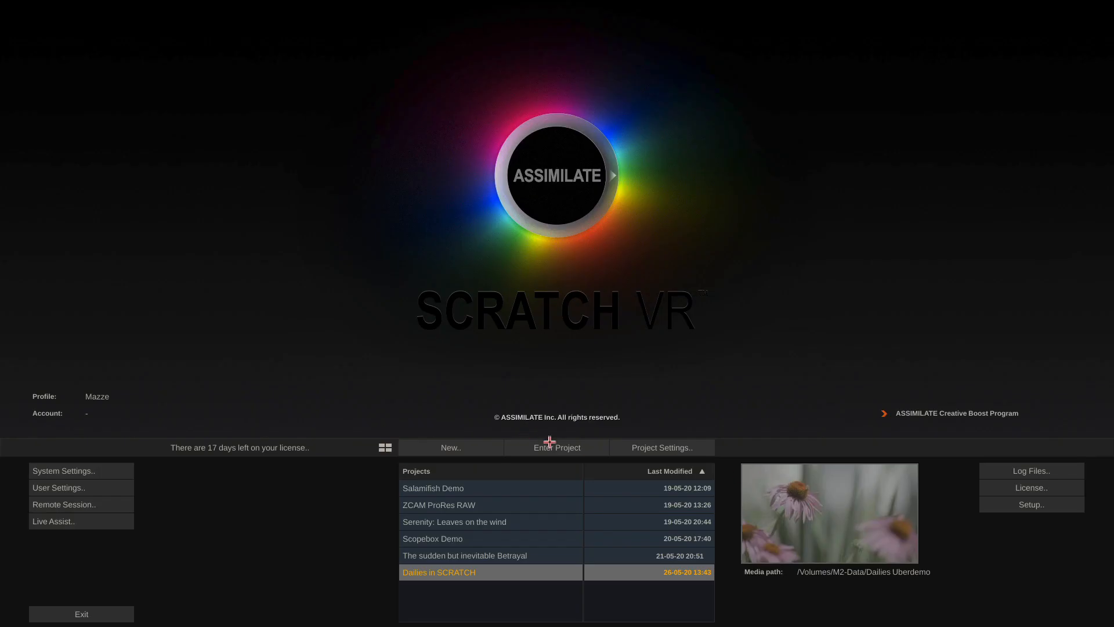
{"action": "left_click", "coordinate": [549, 444]}
{"action": "left_click", "coordinate": [717, 610]}
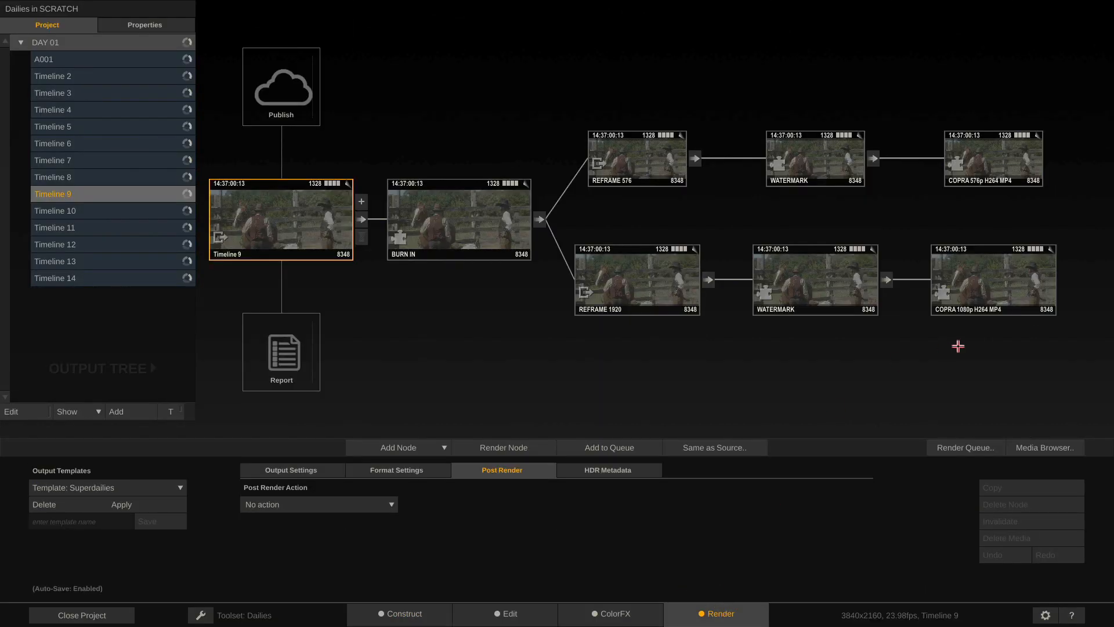
{"action": "left_click", "coordinate": [988, 282]}
{"action": "left_click", "coordinate": [288, 468]}
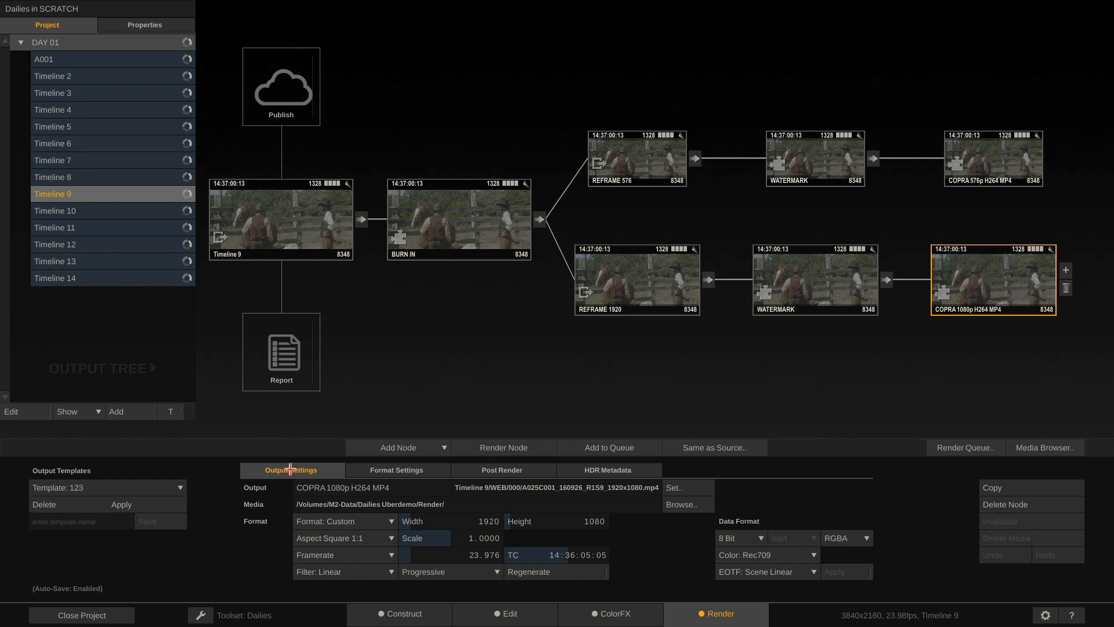
{"action": "mouse_move", "coordinate": [1008, 270]}
Start rendering the COPRA 1080p H264 MP4 job in the render queue, confirming media validation
{"action": "left_click", "coordinate": [958, 450]}
{"action": "left_click", "coordinate": [642, 80]}
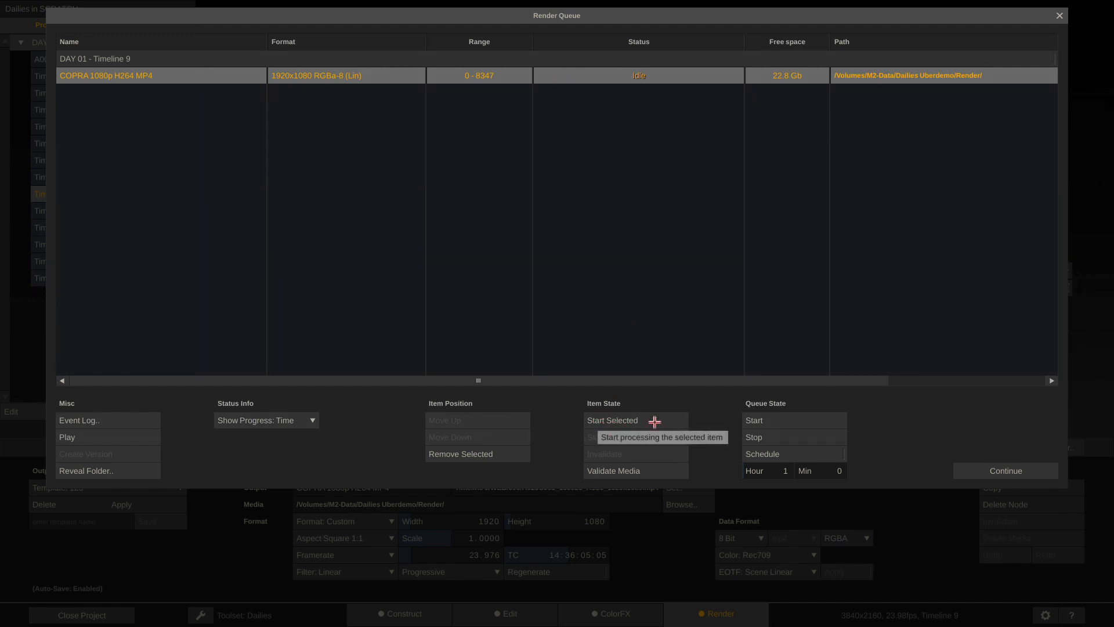
{"action": "left_click", "coordinate": [762, 421]}
{"action": "left_click", "coordinate": [764, 422]}
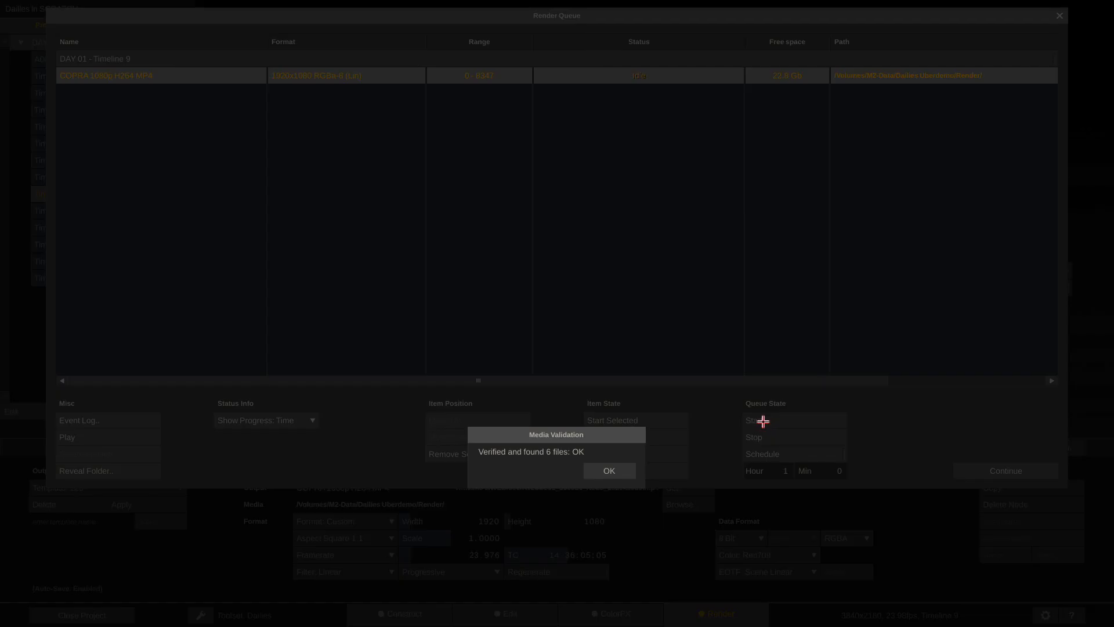
{"action": "left_click", "coordinate": [589, 471]}
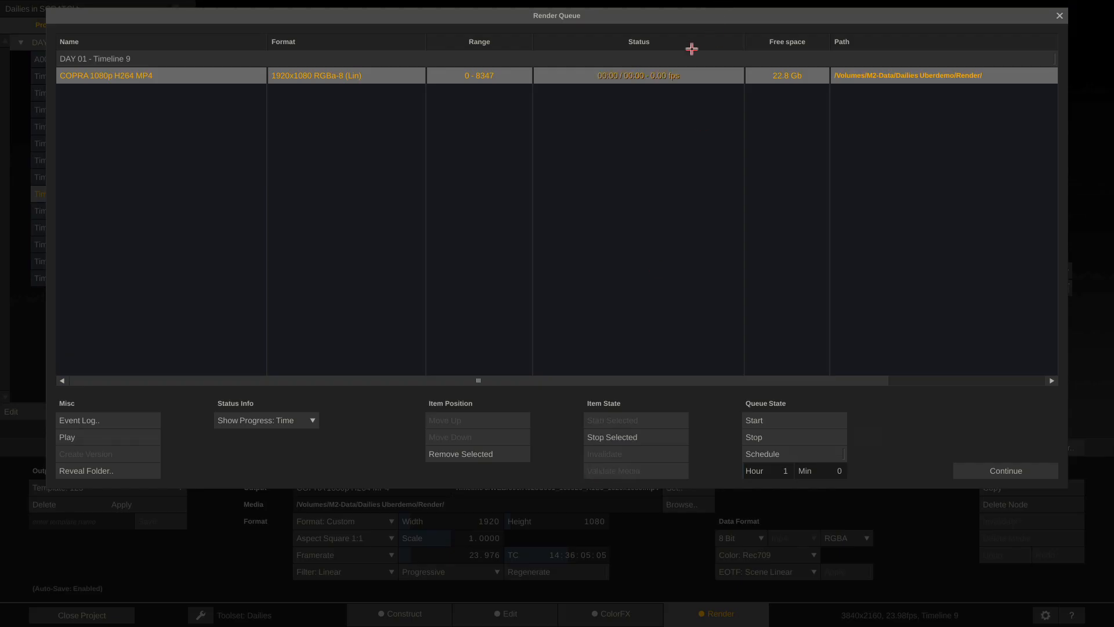
{"action": "left_click", "coordinate": [986, 468]}
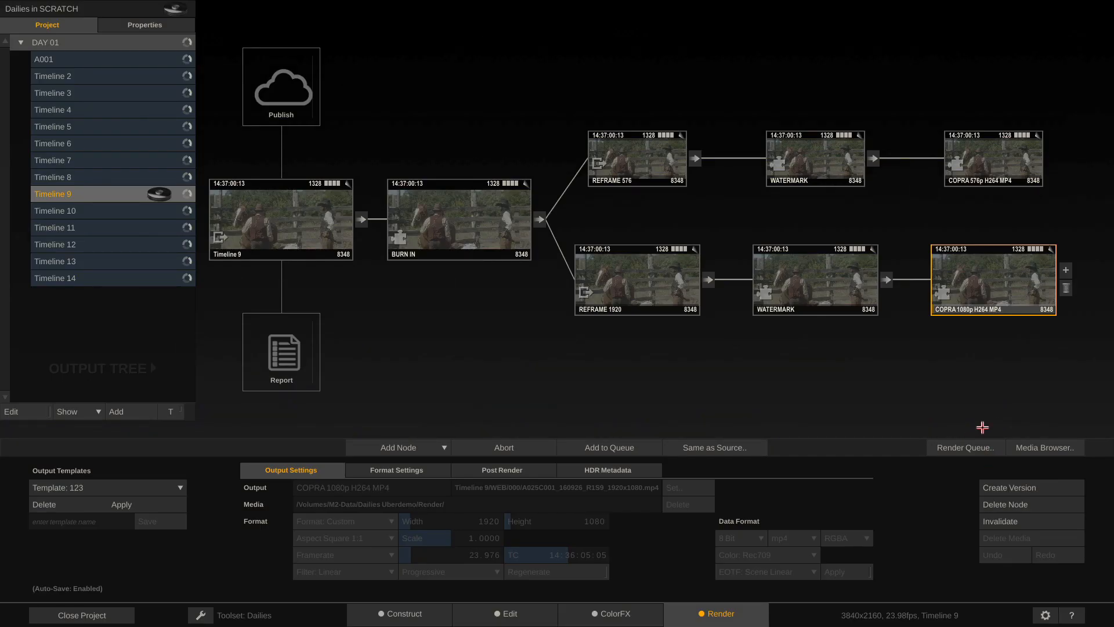
Add Timeline 15 and import the whole Video folder from M2-Data's Dailies Uberdemo footage
{"action": "left_click", "coordinate": [119, 410]}
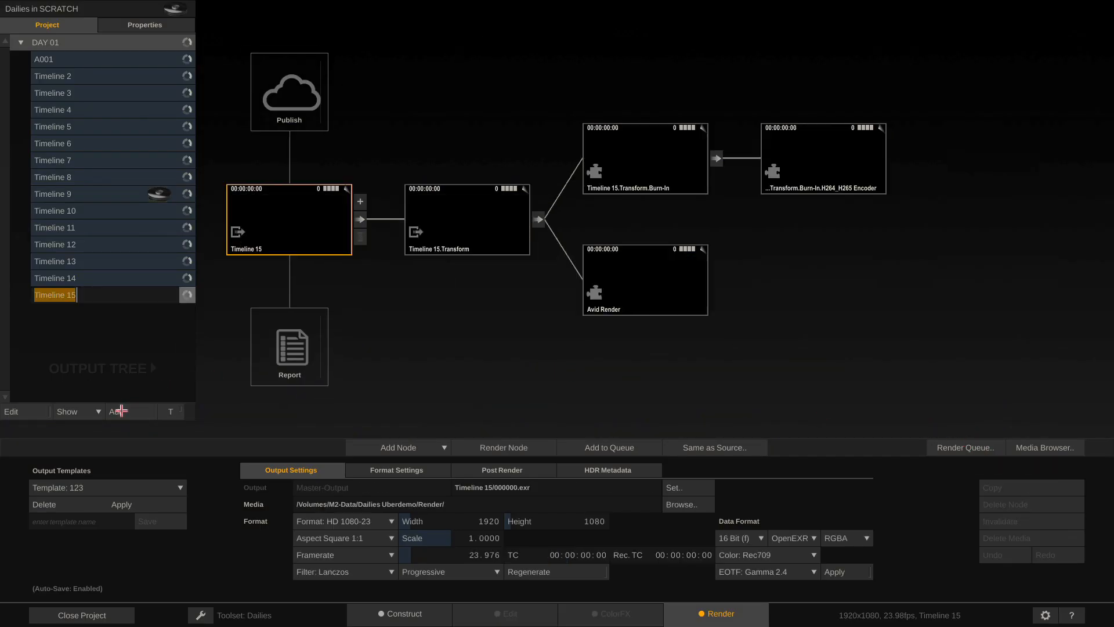
{"action": "left_click", "coordinate": [399, 610]}
{"action": "left_click", "coordinate": [564, 449]}
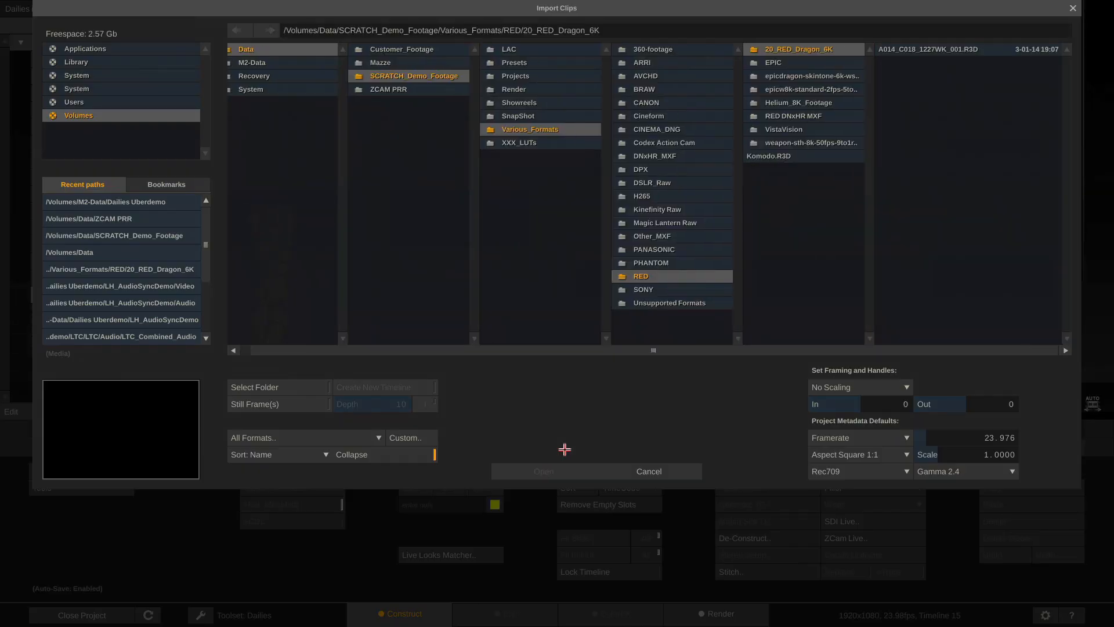
{"action": "left_click", "coordinate": [278, 64]}
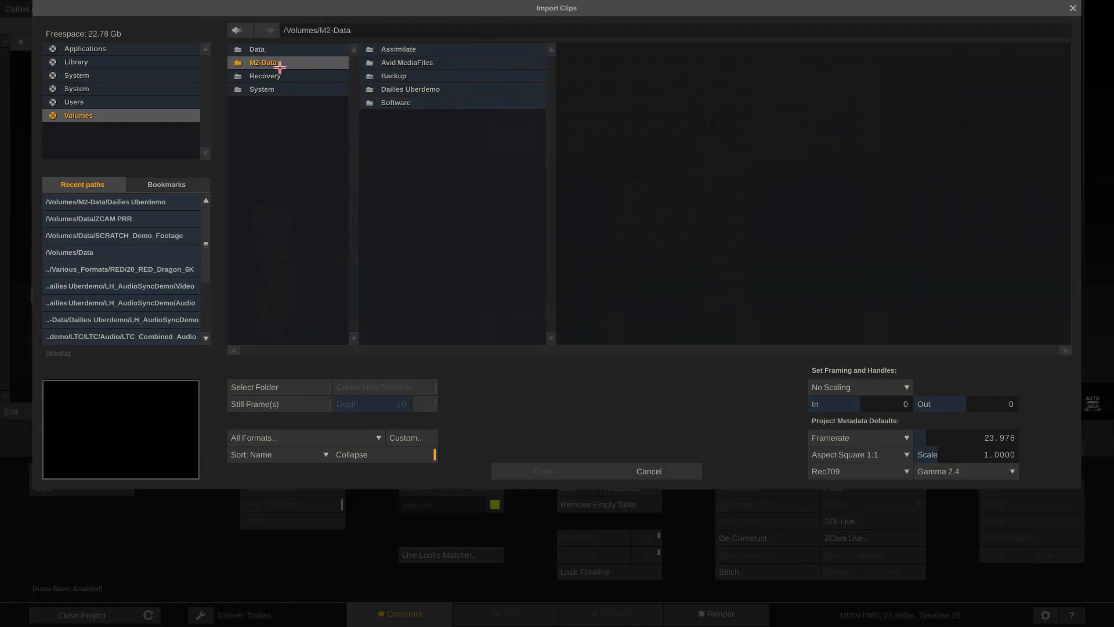
{"action": "left_click", "coordinate": [448, 90]}
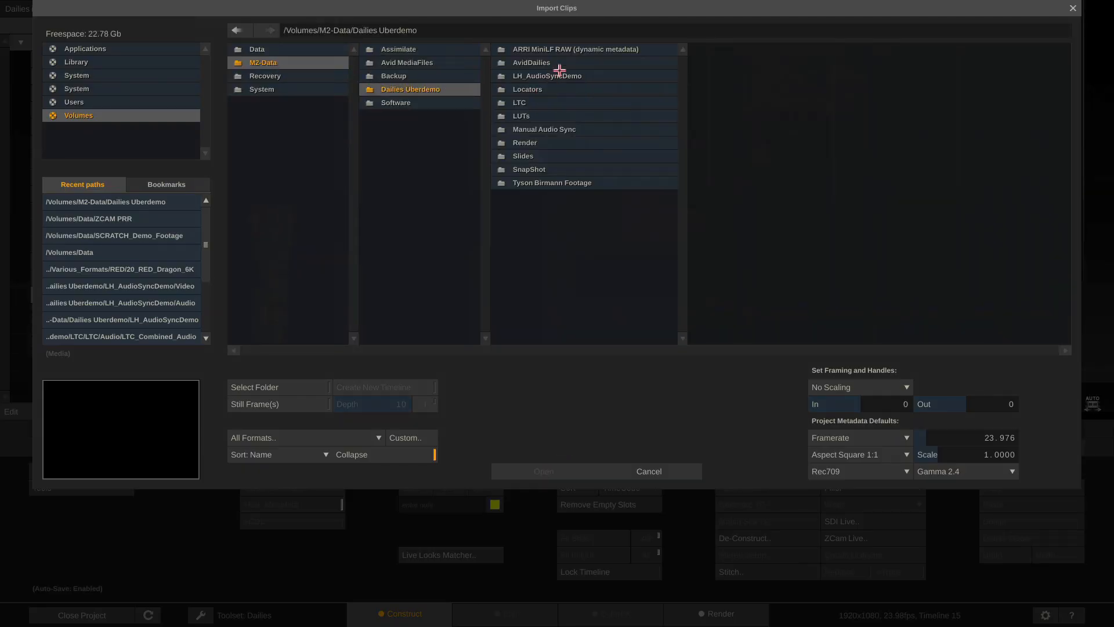
{"action": "left_click", "coordinate": [573, 183]}
{"action": "left_click", "coordinate": [697, 63]}
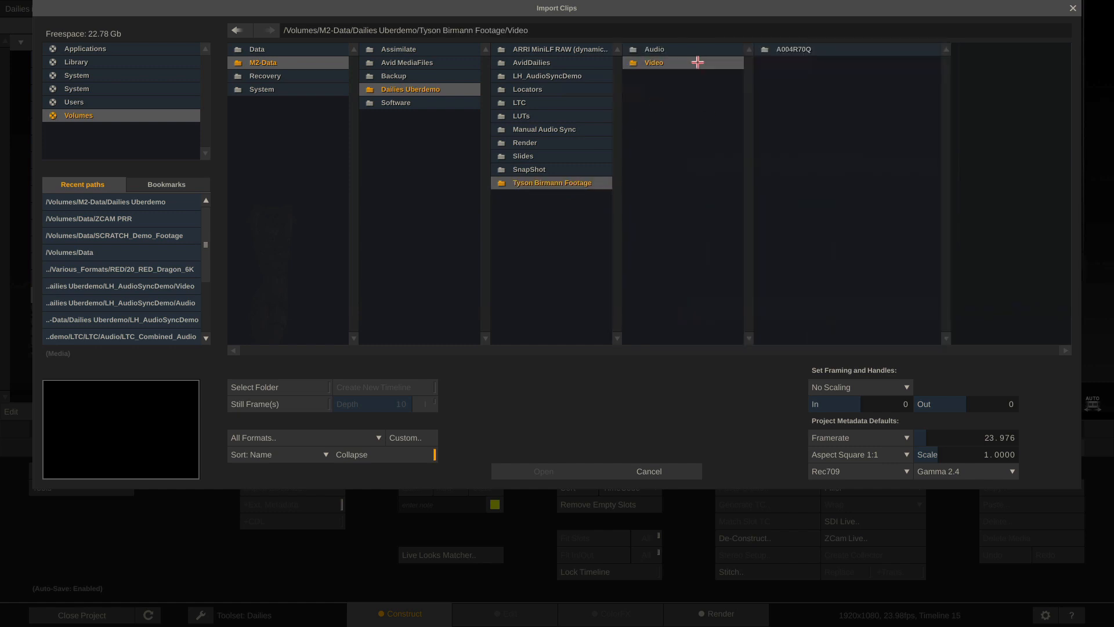
{"action": "left_click", "coordinate": [298, 386]}
{"action": "left_click", "coordinate": [513, 474]}
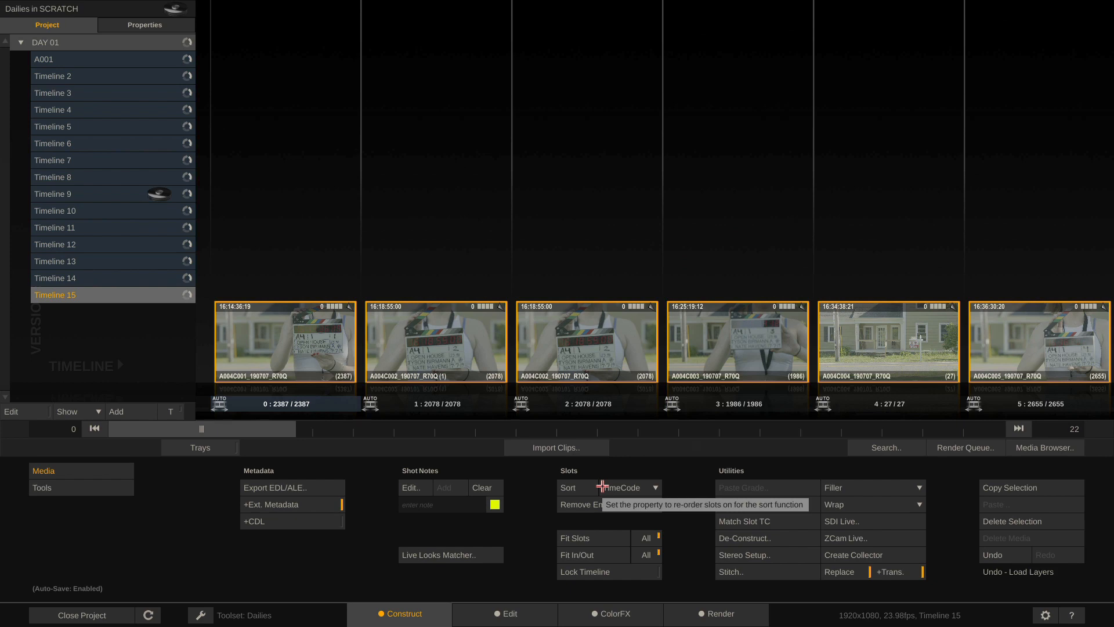
Stop the running COPRA 1080p render job and show Timeline 15's render output tree
{"action": "left_click", "coordinate": [968, 450]}
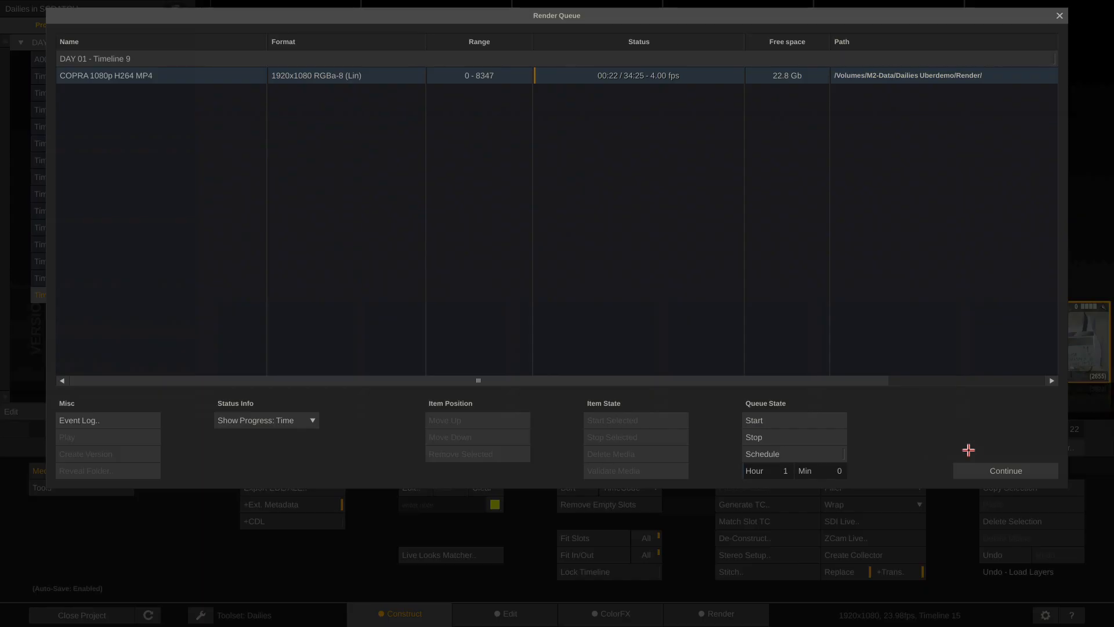
{"action": "left_click", "coordinate": [693, 76]}
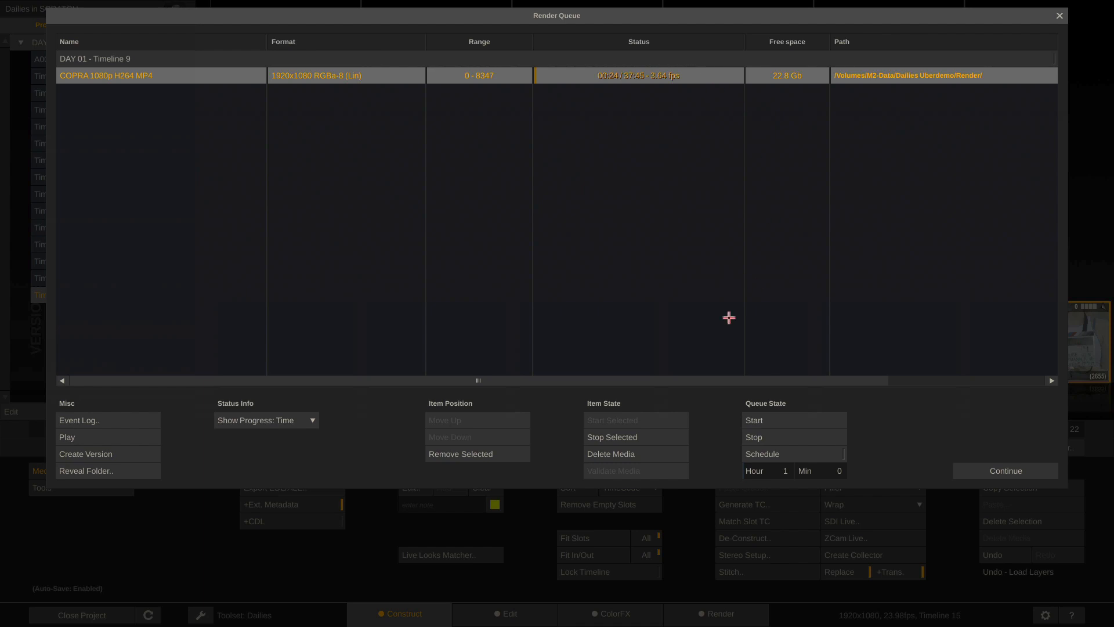
{"action": "left_click", "coordinate": [749, 436]}
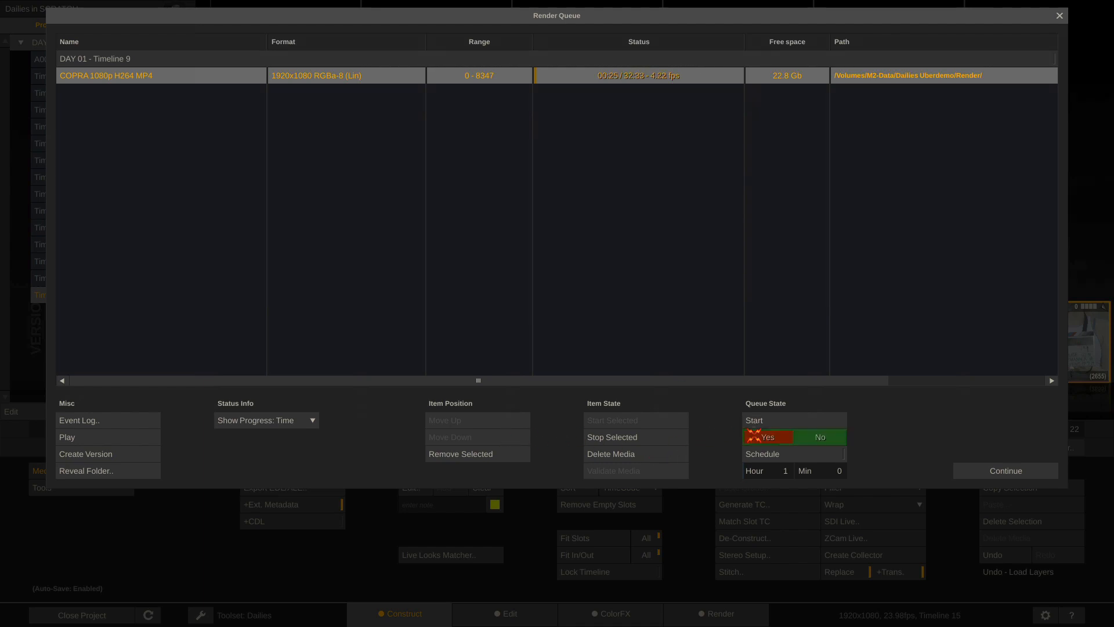
{"action": "left_click", "coordinate": [981, 471]}
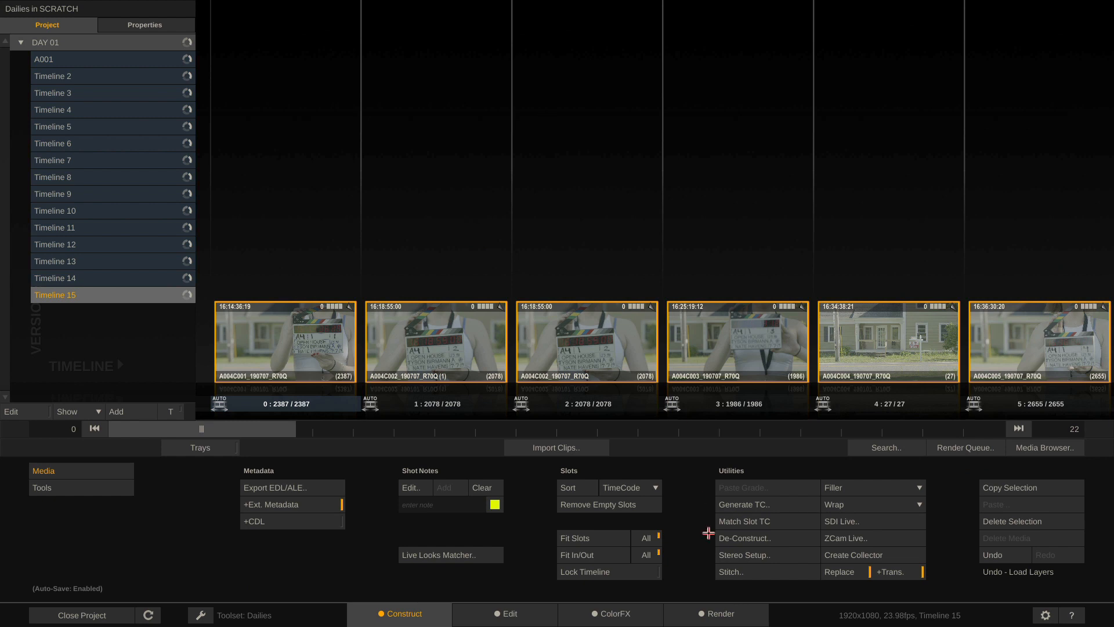
{"action": "left_click", "coordinate": [710, 614]}
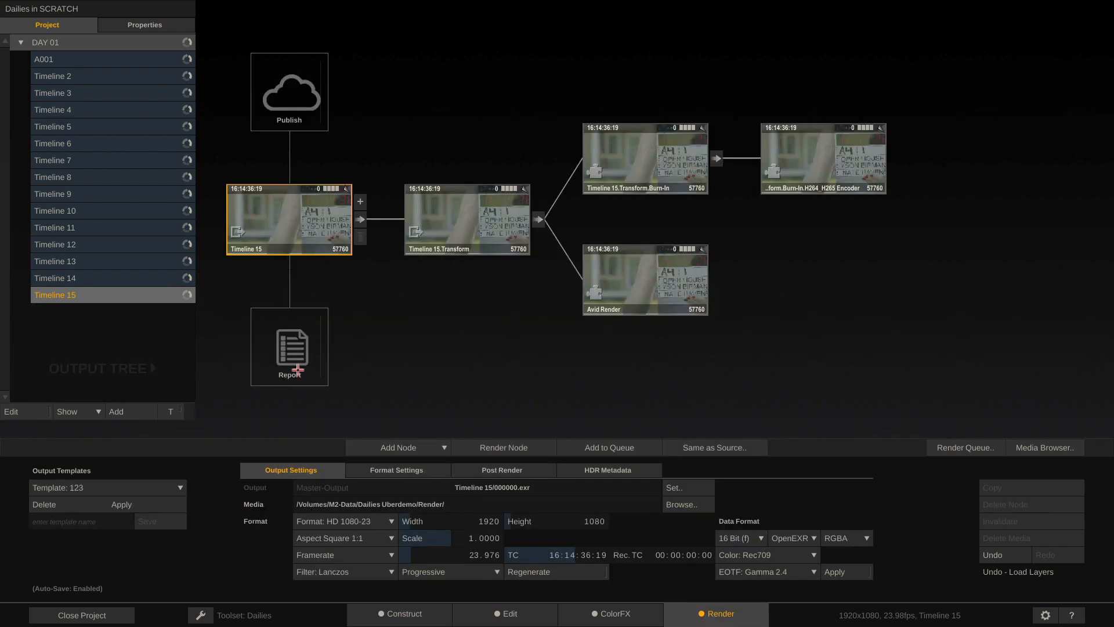
Check the report generator and Avid Render settings, then show Timeline 9's COPRA post-render action
{"action": "double_click", "coordinate": [291, 355]}
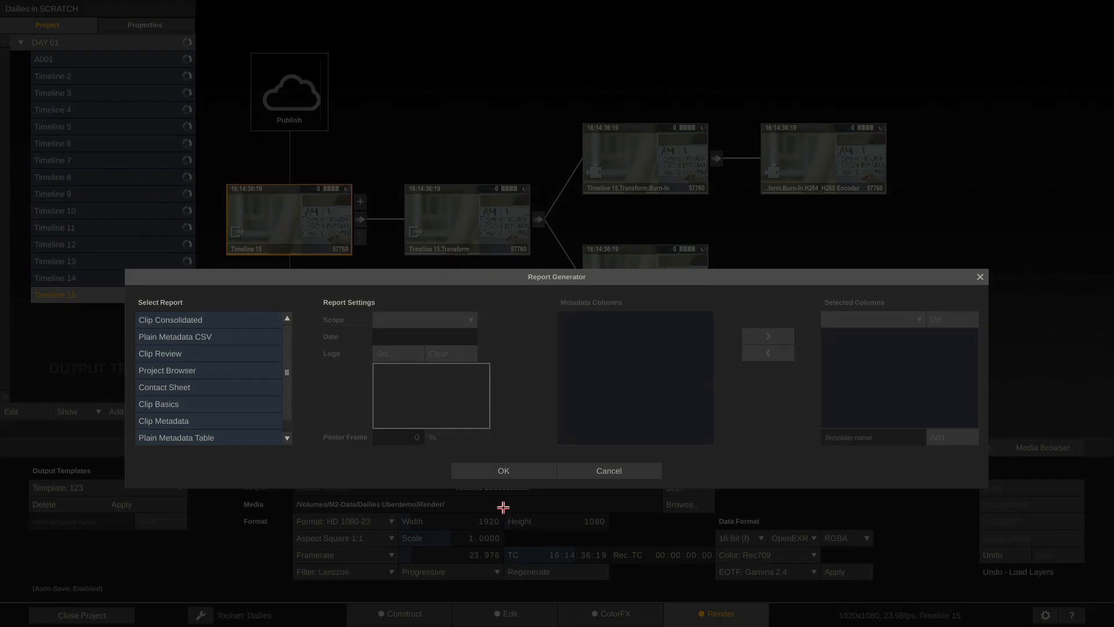
{"action": "left_click", "coordinate": [611, 473]}
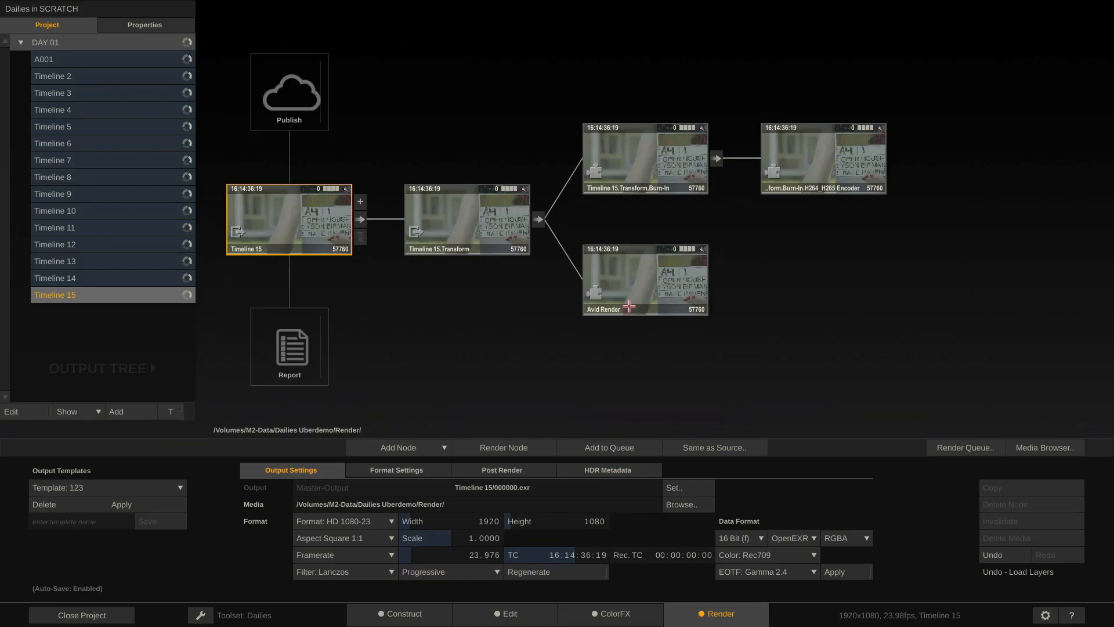
{"action": "left_click", "coordinate": [650, 280]}
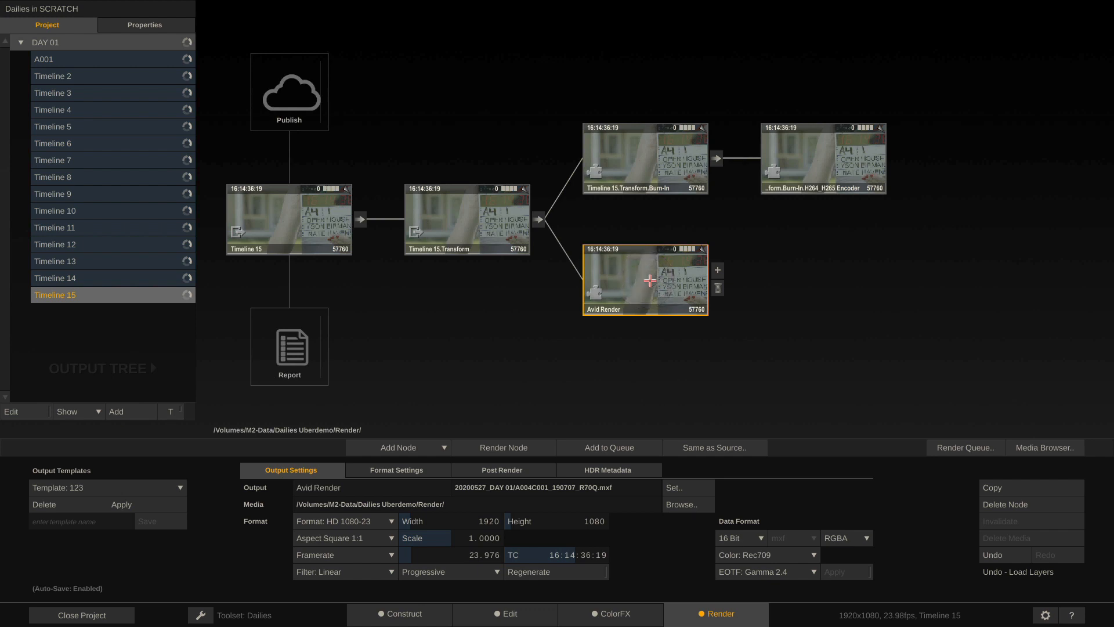
{"action": "left_click", "coordinate": [102, 193]}
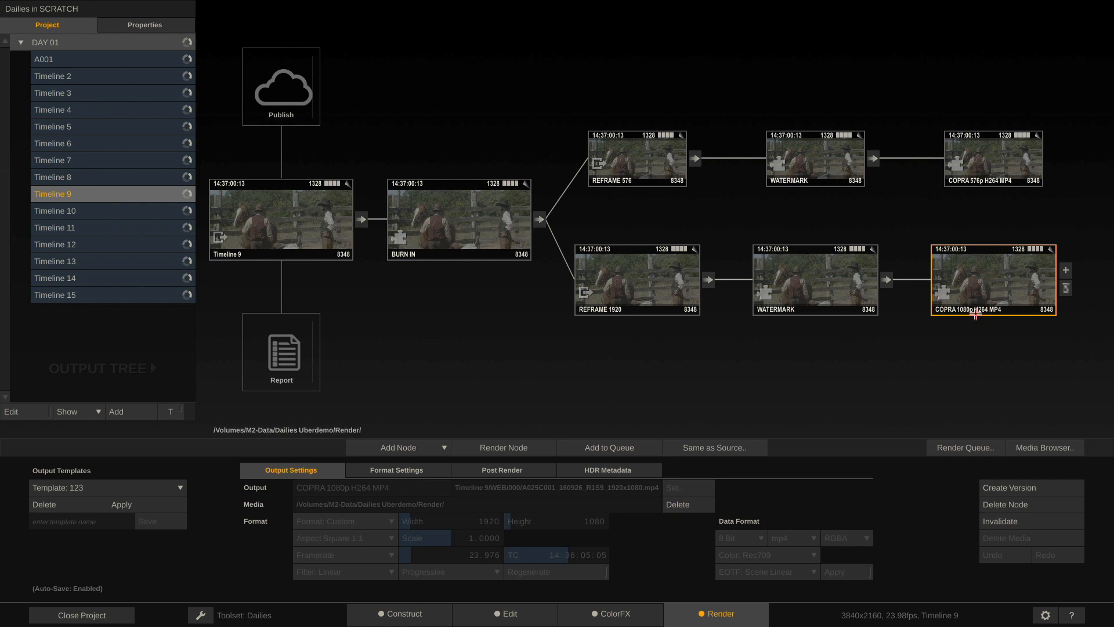
{"action": "left_click", "coordinate": [532, 472]}
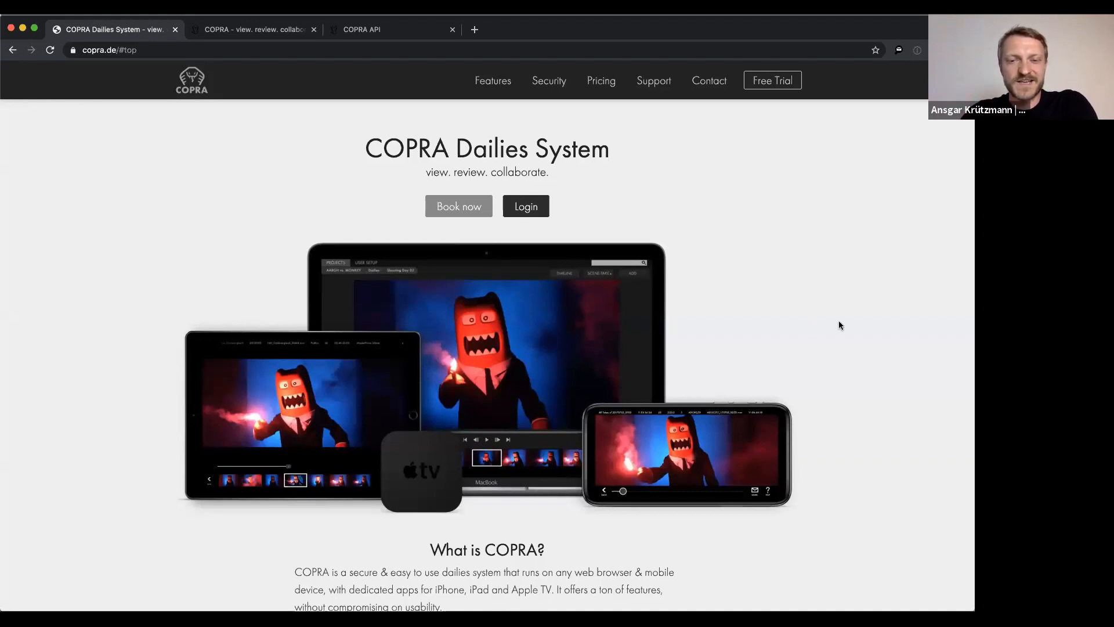
Scroll the copra.de page down to the COPRA cloud, onset and branded pricing plans
{"action": "scroll", "coordinate": [839, 322], "scroll_direction": "down", "scroll_amount": 15}
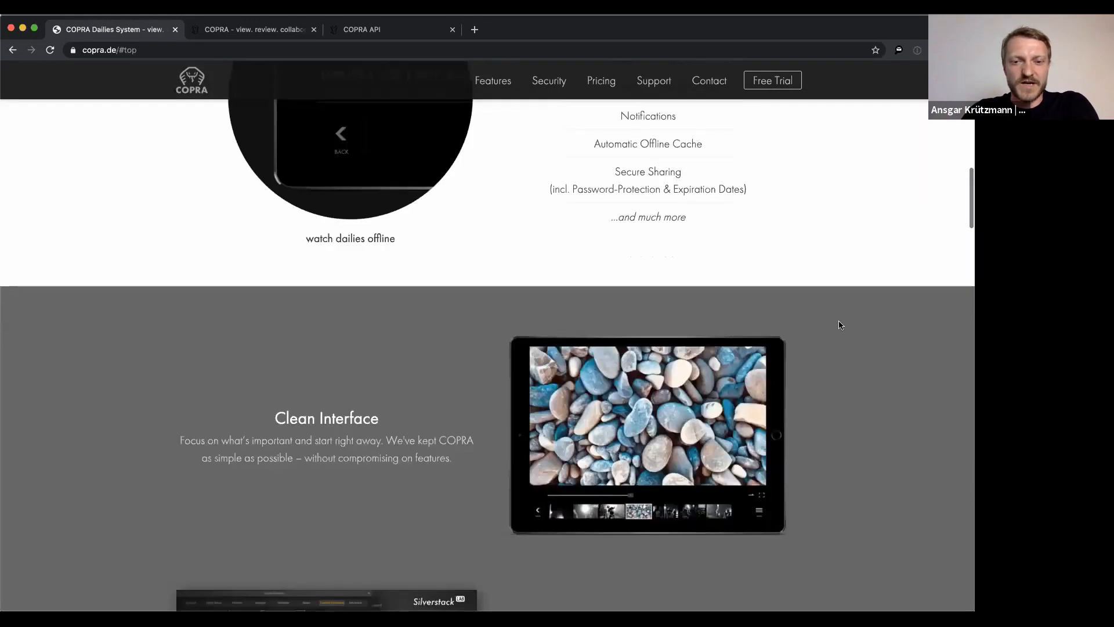
{"action": "scroll", "coordinate": [839, 325], "scroll_direction": "down", "scroll_amount": 20}
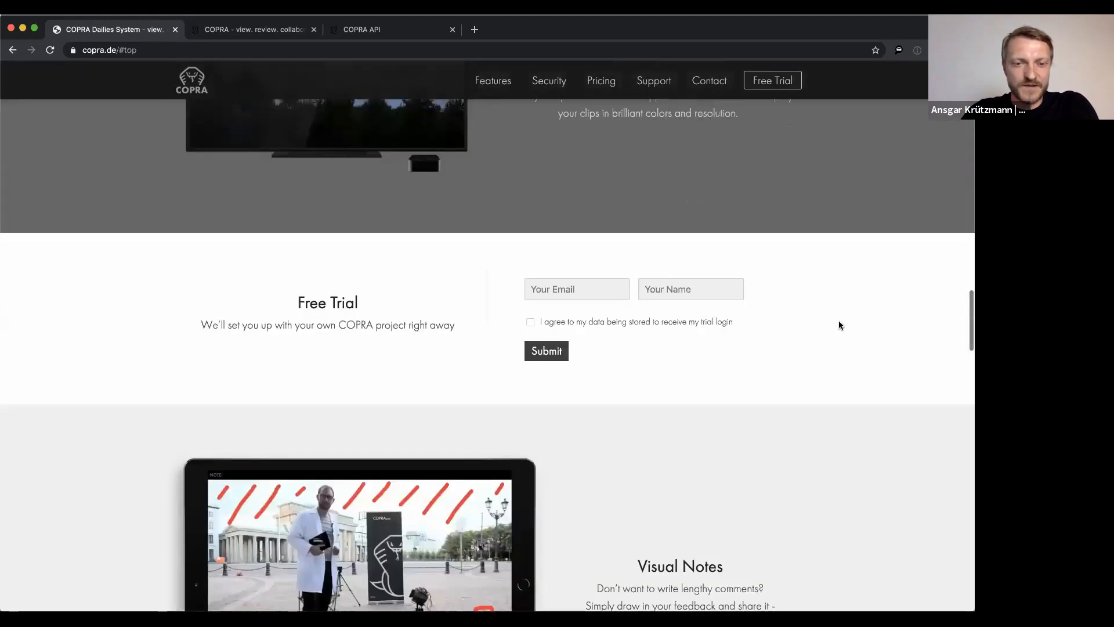
{"action": "scroll", "coordinate": [839, 325], "scroll_direction": "down", "scroll_amount": 15}
{"action": "scroll", "coordinate": [839, 325], "scroll_direction": "down", "scroll_amount": 12}
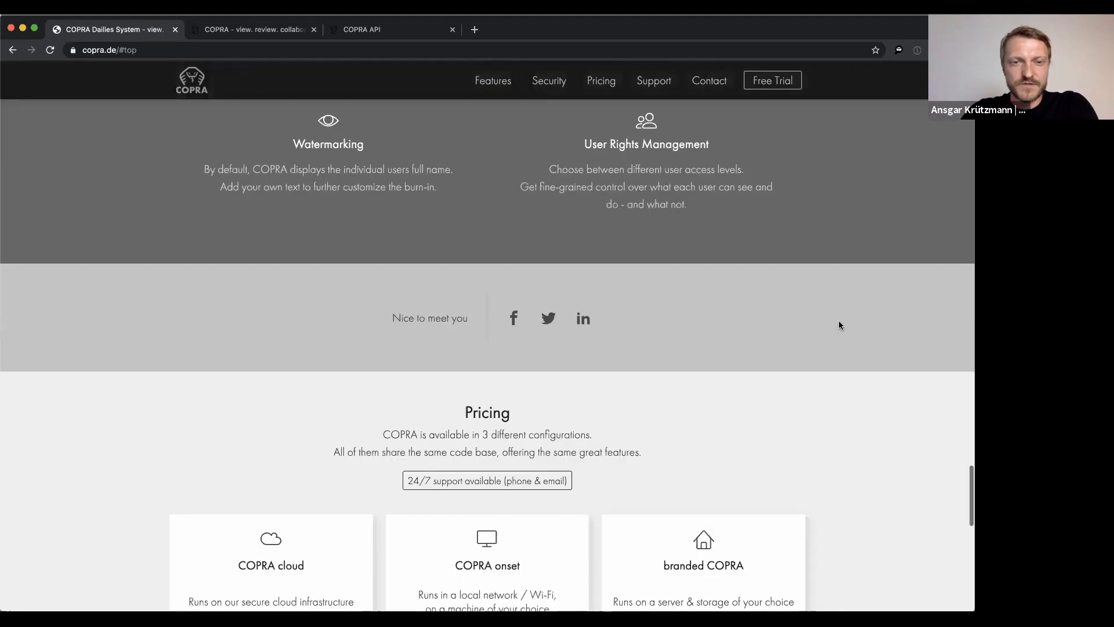
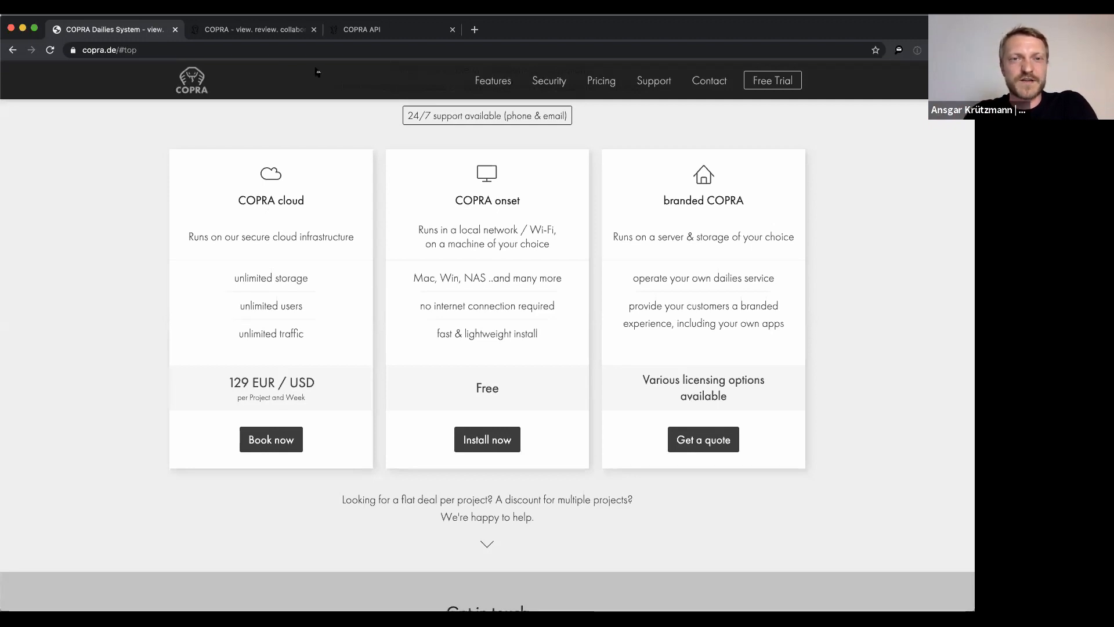
Switch to the COPRA API tab to show the Getting Started page on GraphQL and bearer-token login
{"action": "left_click", "coordinate": [380, 32]}
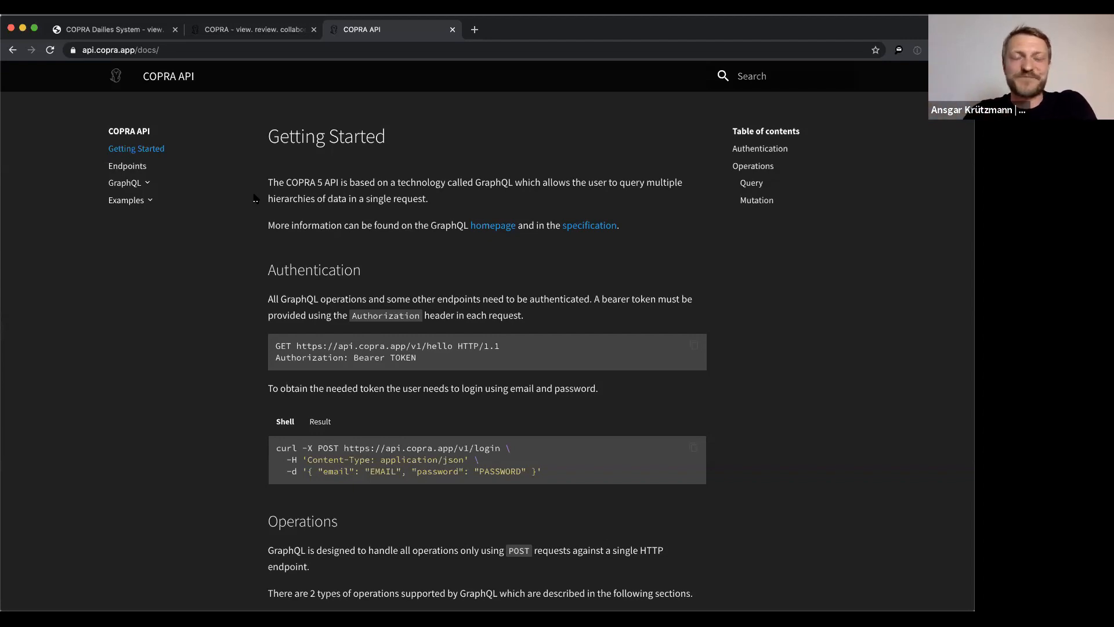
Return to the COPRA web player and go home to the Projects overview with its three project tiles
{"action": "left_click", "coordinate": [296, 21]}
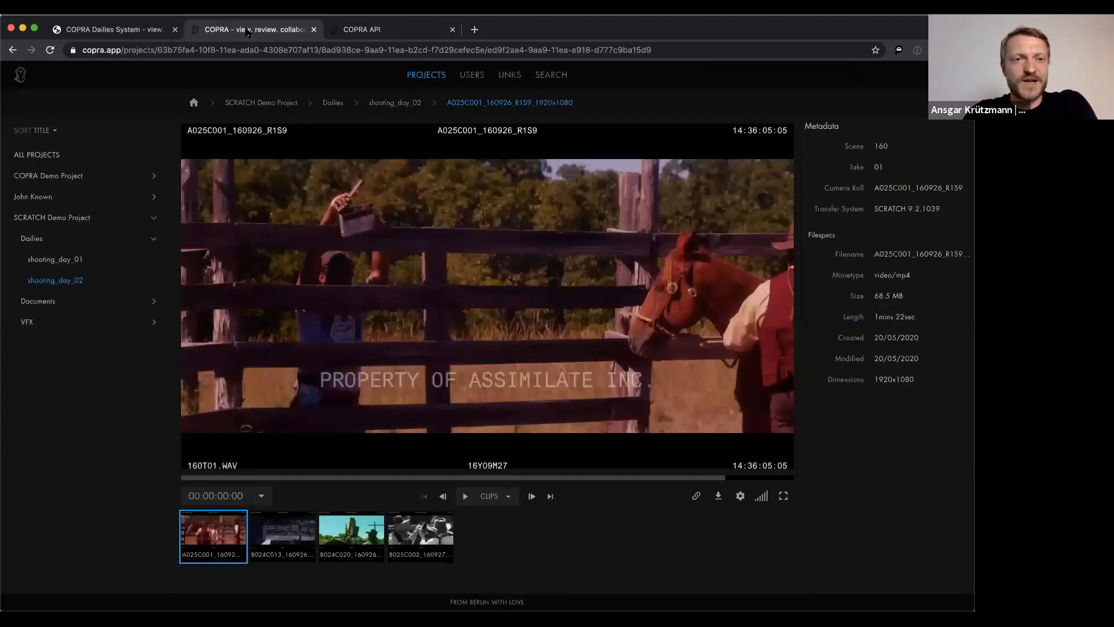
{"action": "left_click", "coordinate": [193, 104]}
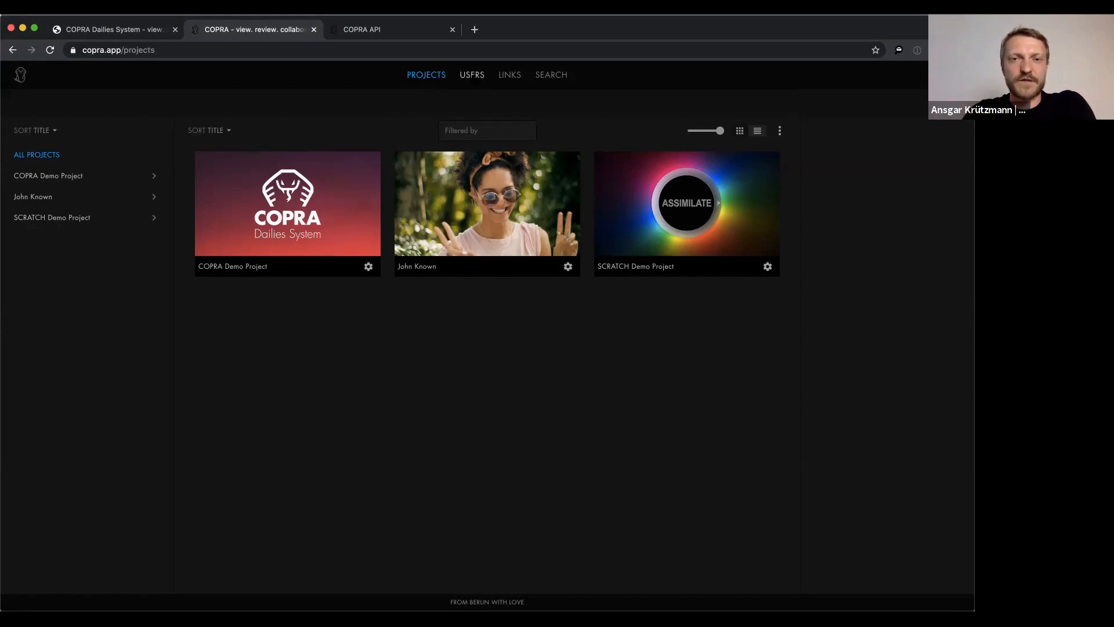
{"action": "left_click", "coordinate": [472, 75]}
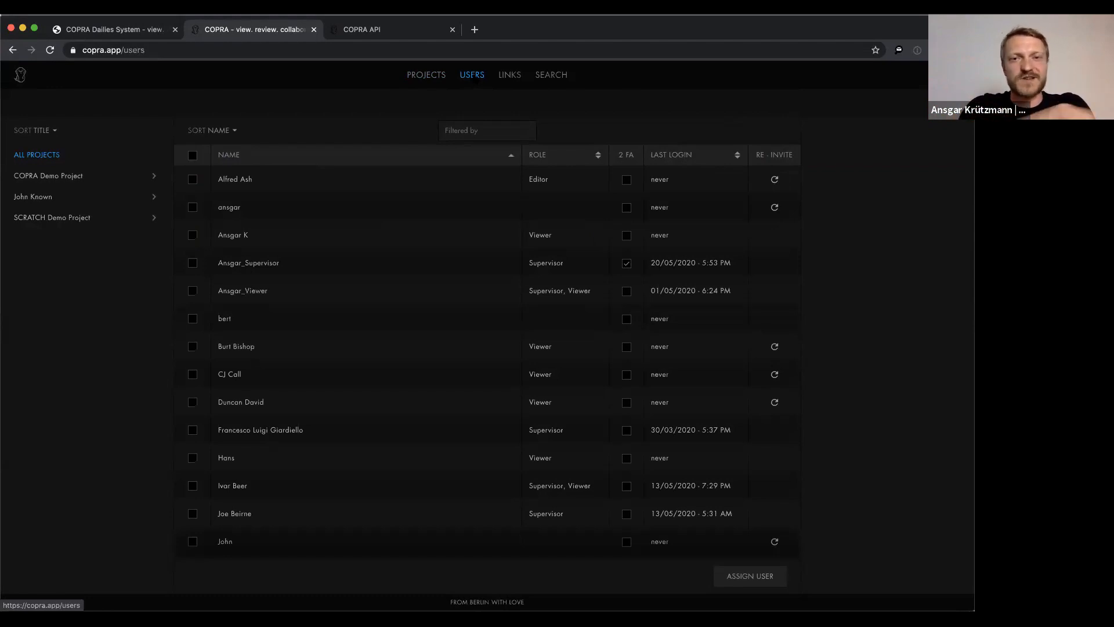
{"action": "left_click", "coordinate": [515, 79]}
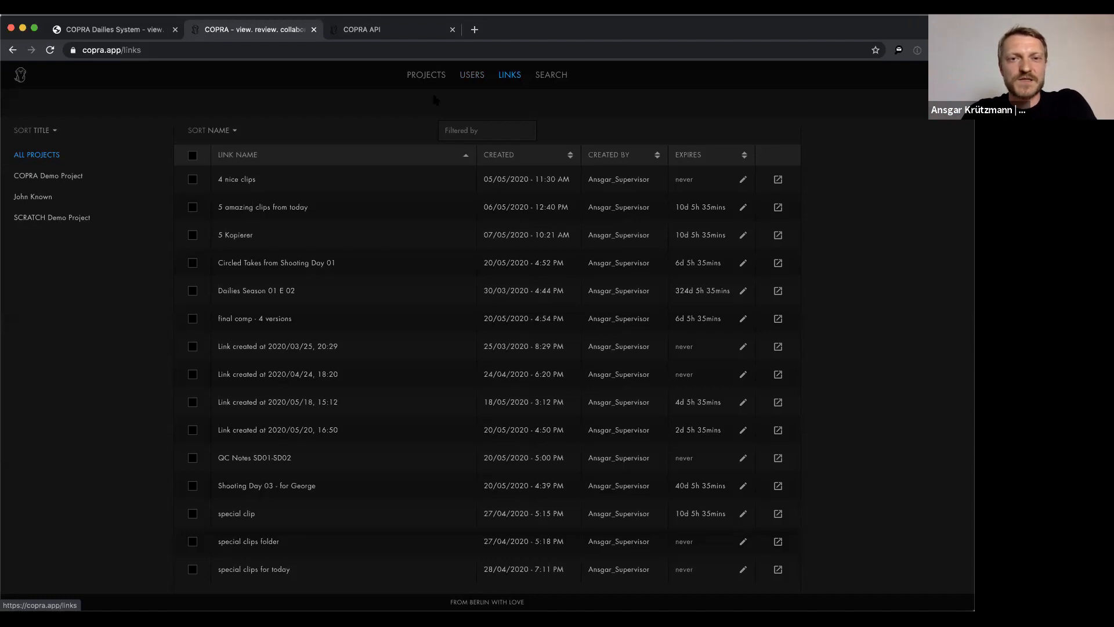
{"action": "left_click", "coordinate": [426, 75]}
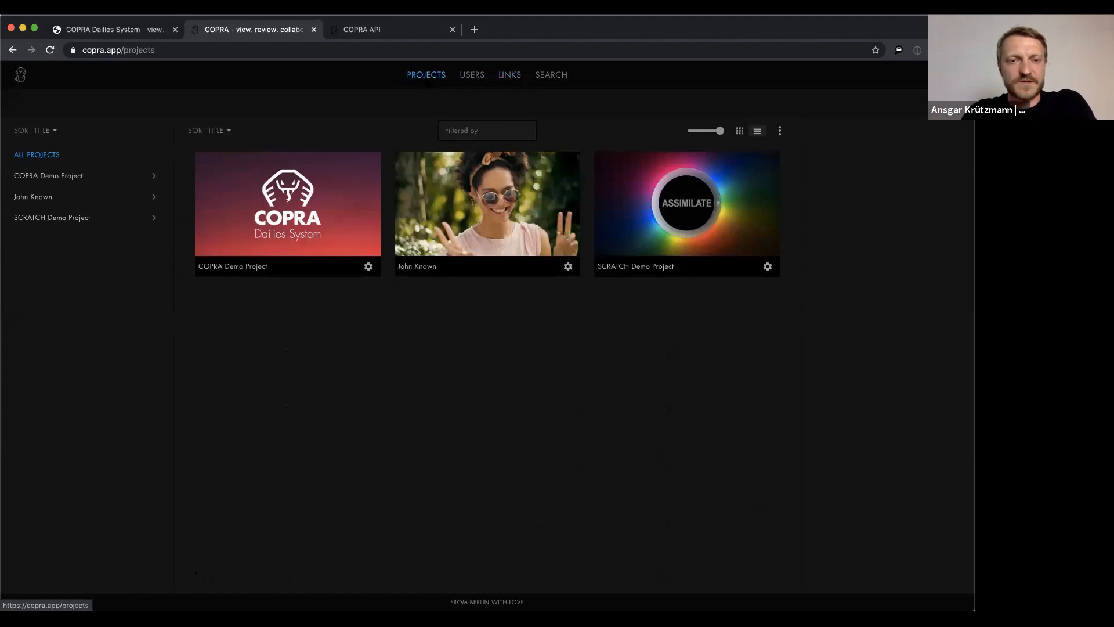
{"action": "mouse_move", "coordinate": [292, 229]}
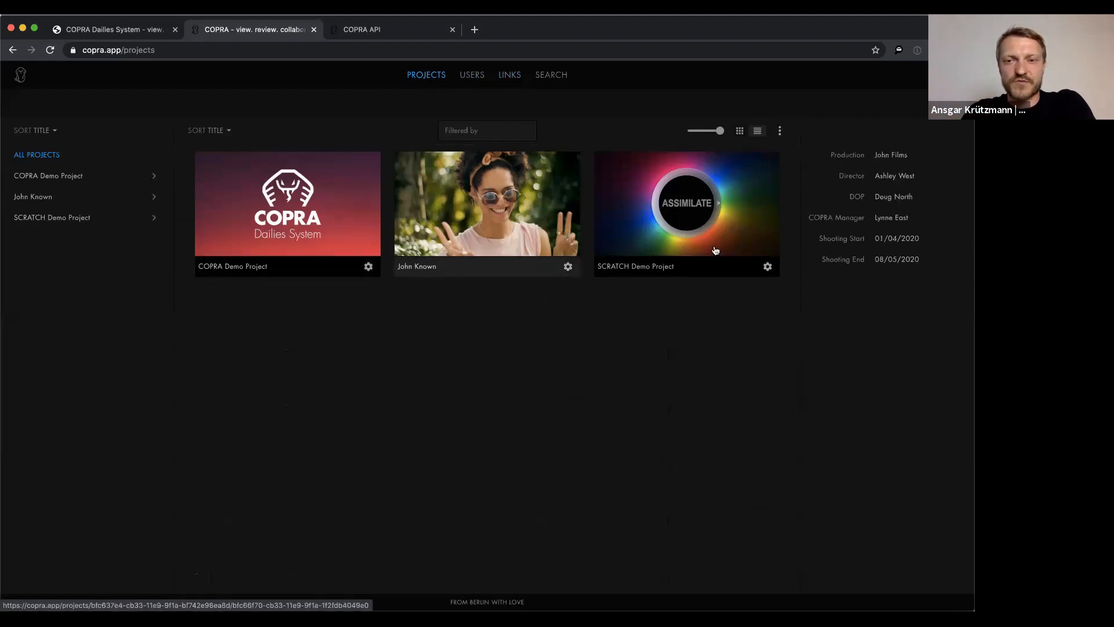
Open SCRATCH Demo Project, then its Dailies folder, then the shooting_day_02 folder
{"action": "left_click", "coordinate": [711, 198]}
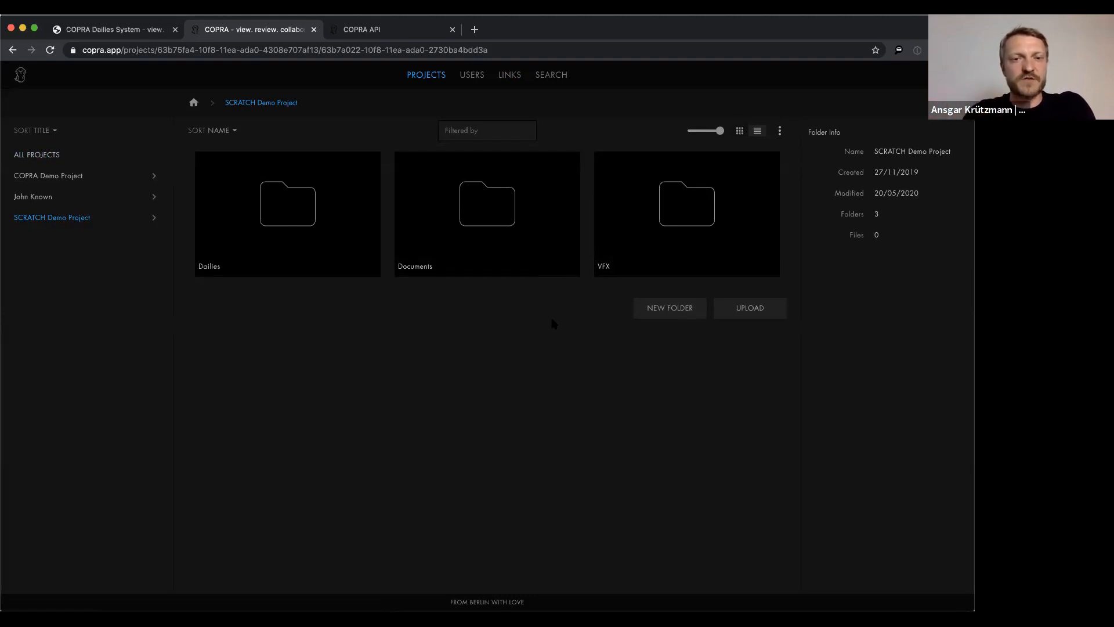
{"action": "double_click", "coordinate": [304, 214]}
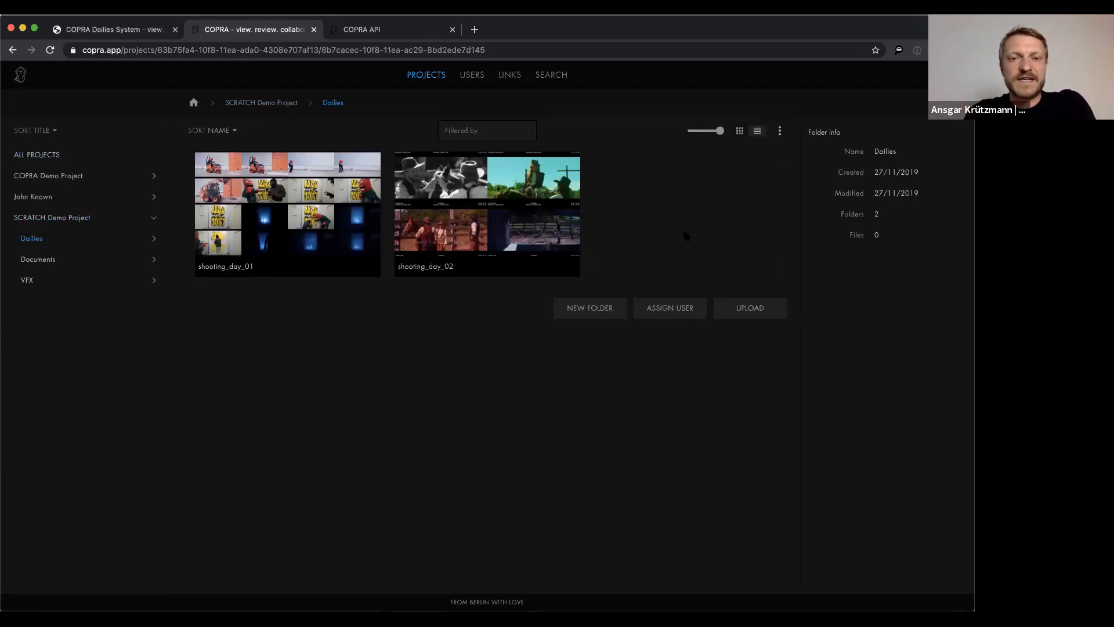
{"action": "double_click", "coordinate": [489, 205]}
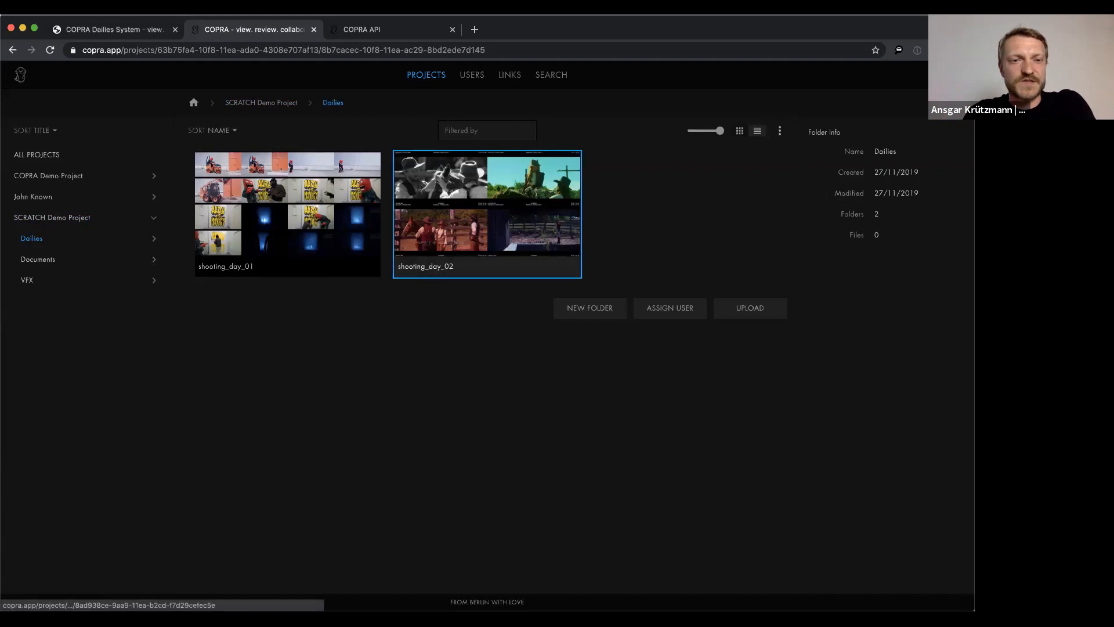
Back in Dailies, shrink the folder thumbnails and reopen shooting_day_02
{"action": "left_click", "coordinate": [333, 103]}
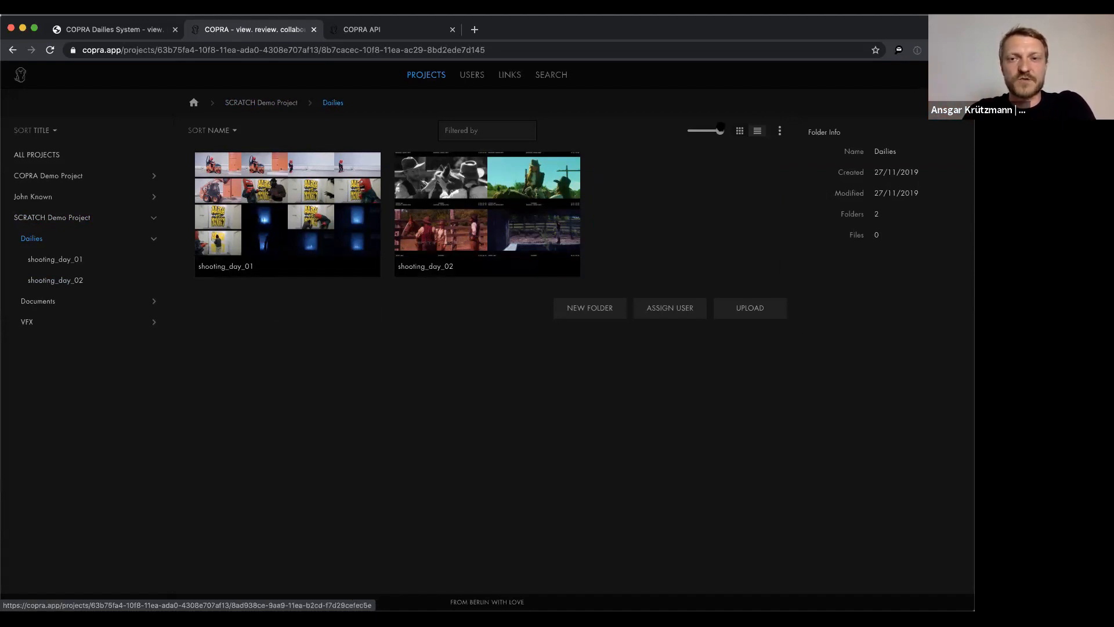
{"action": "mouse_move", "coordinate": [717, 130]}
{"action": "left_mouse_down"}
{"action": "mouse_move", "coordinate": [688, 130]}
{"action": "mouse_move", "coordinate": [709, 130]}
{"action": "left_mouse_up"}
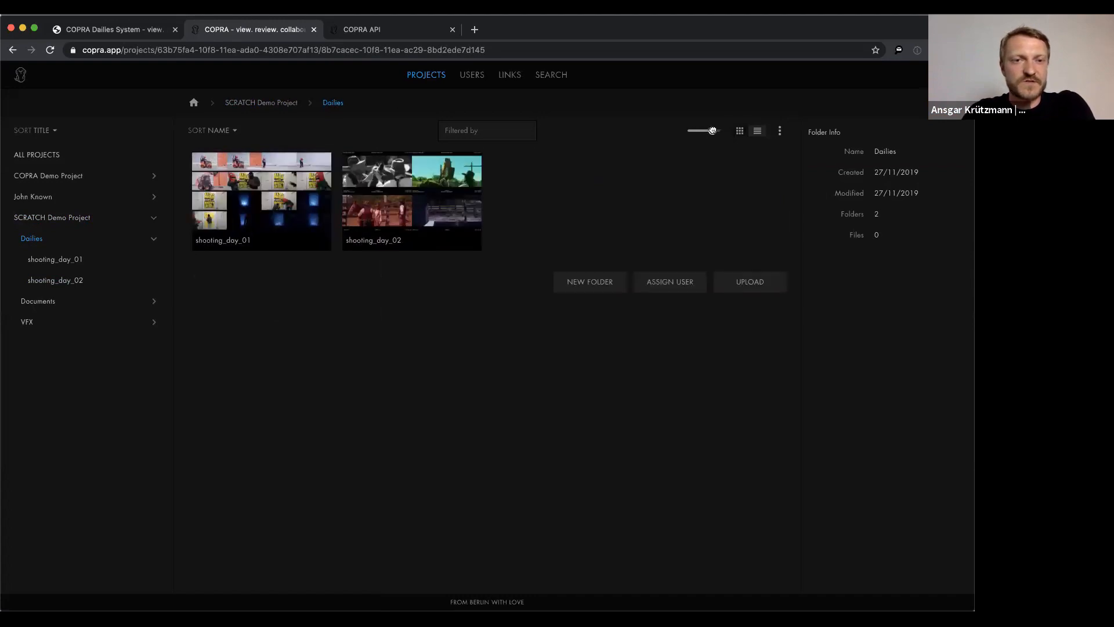
{"action": "left_click", "coordinate": [390, 206]}
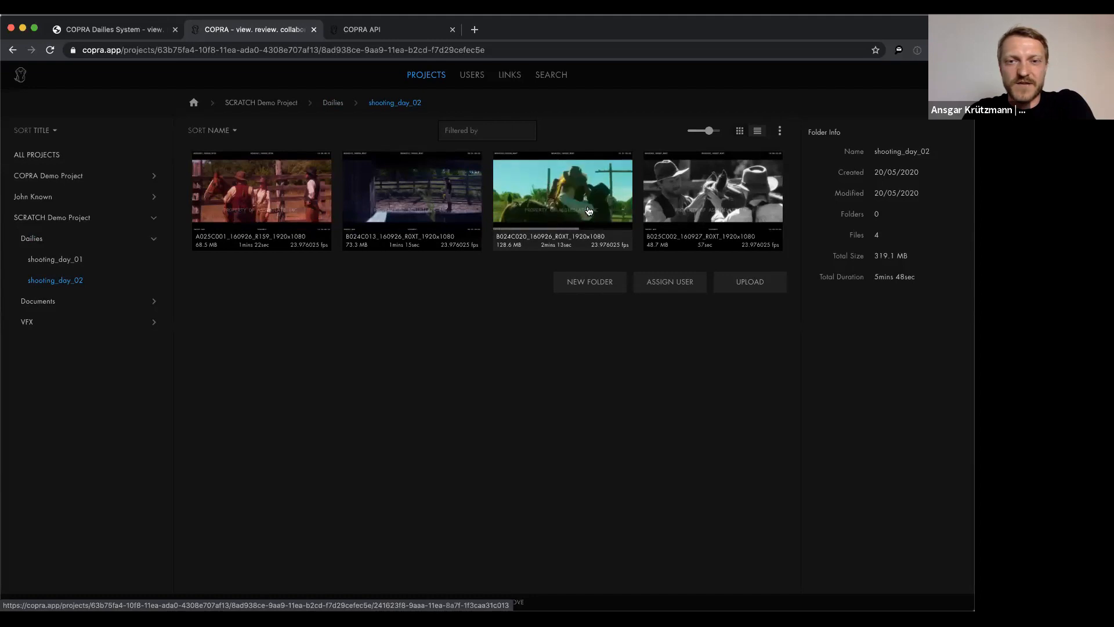
Play clip B024C013, pause it, then load clip B024C020 into the player
{"action": "left_click", "coordinate": [415, 199]}
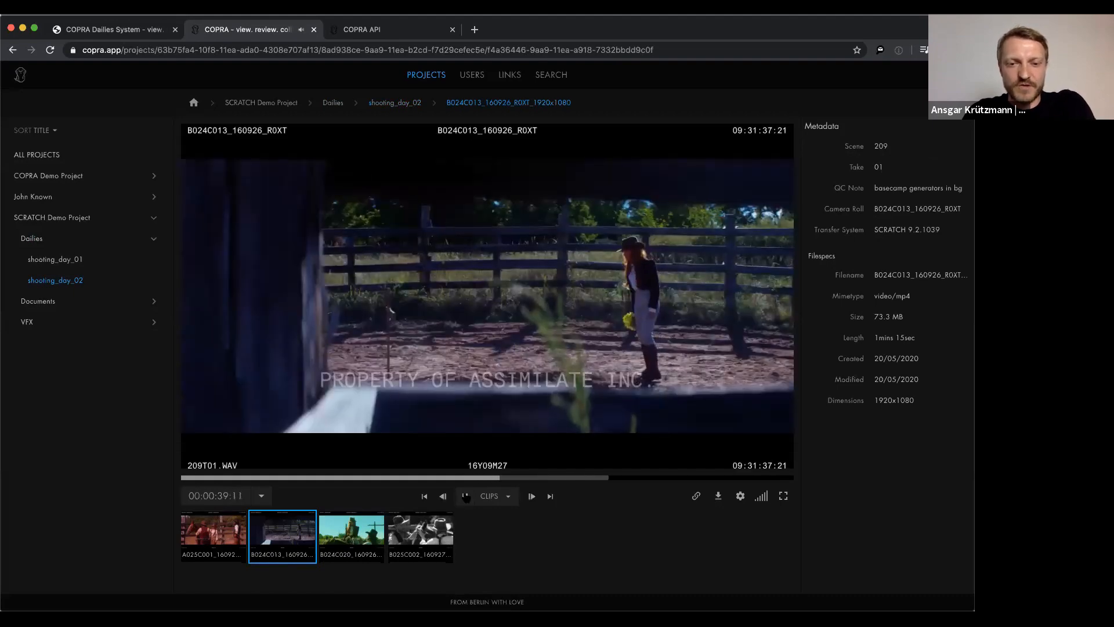
{"action": "left_click", "coordinate": [464, 498]}
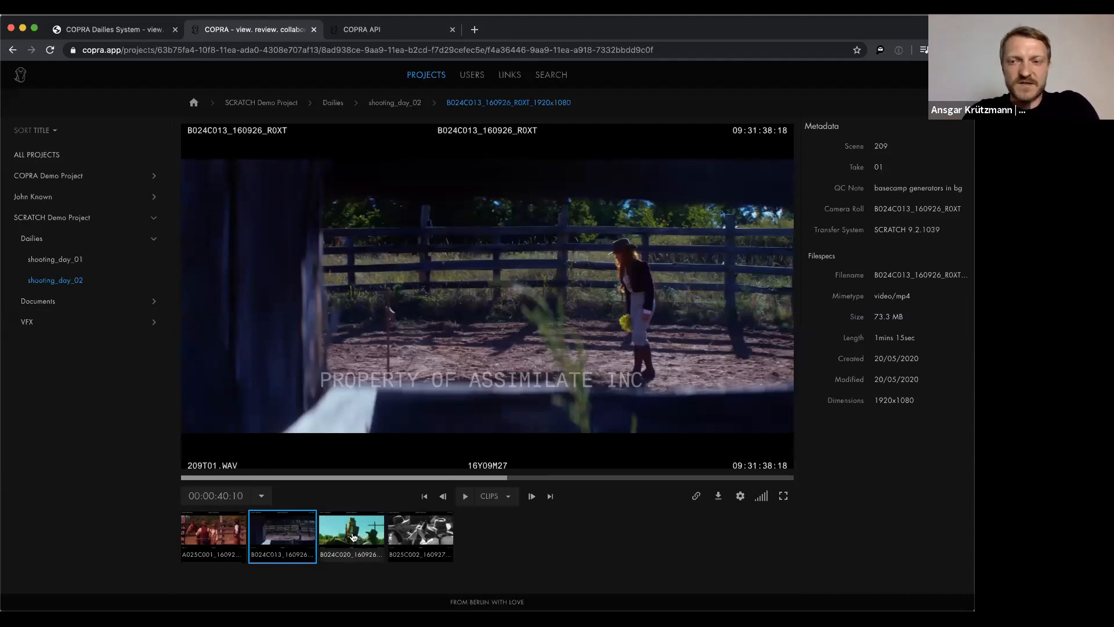
{"action": "left_click", "coordinate": [353, 538]}
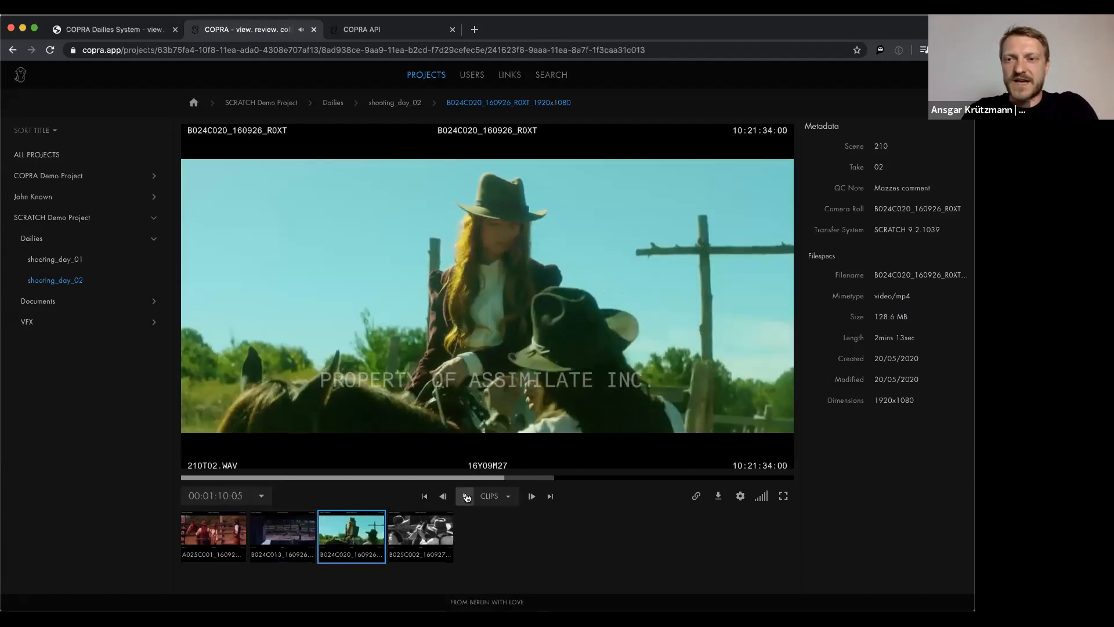
Pause clip B024C020 and step backward and forward through it frame by frame
{"action": "left_click", "coordinate": [466, 497]}
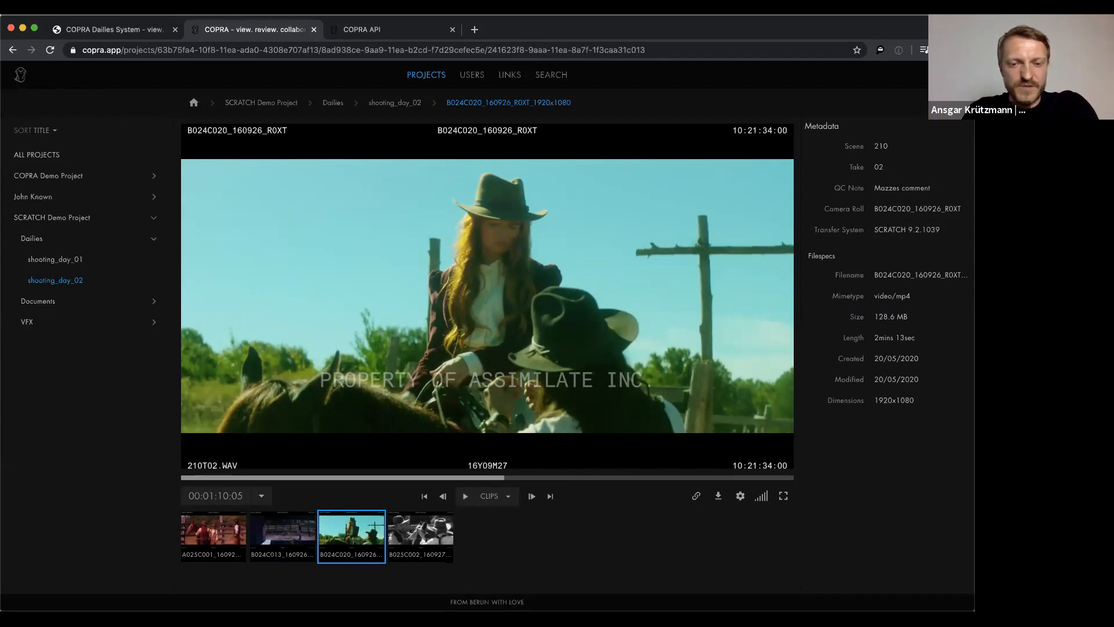
{"action": "left_click", "coordinate": [465, 498]}
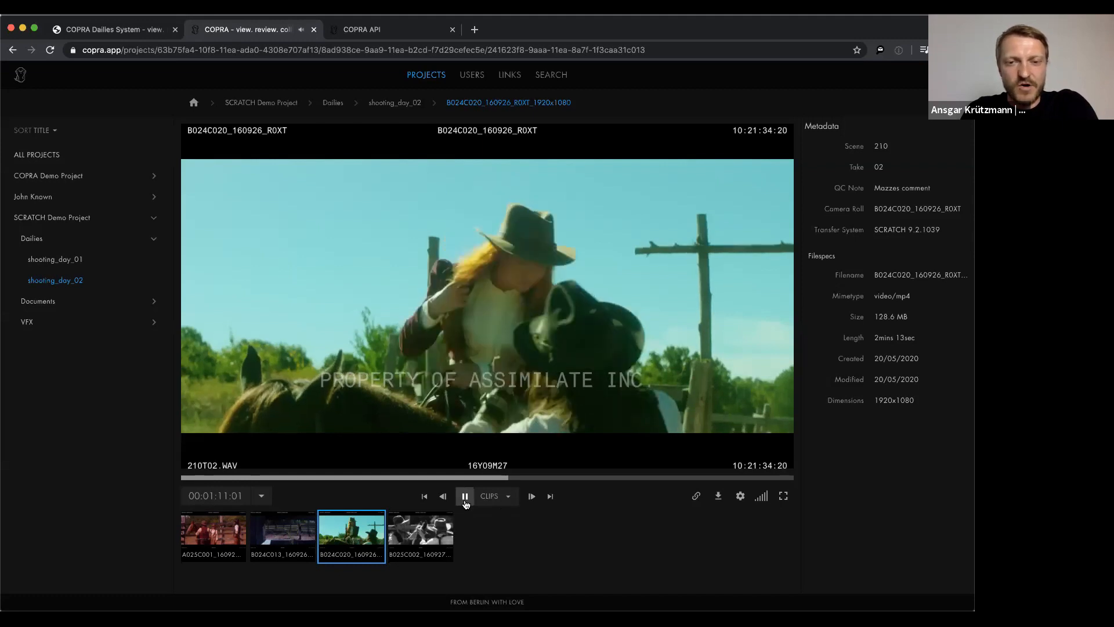
{"action": "left_click", "coordinate": [465, 498]}
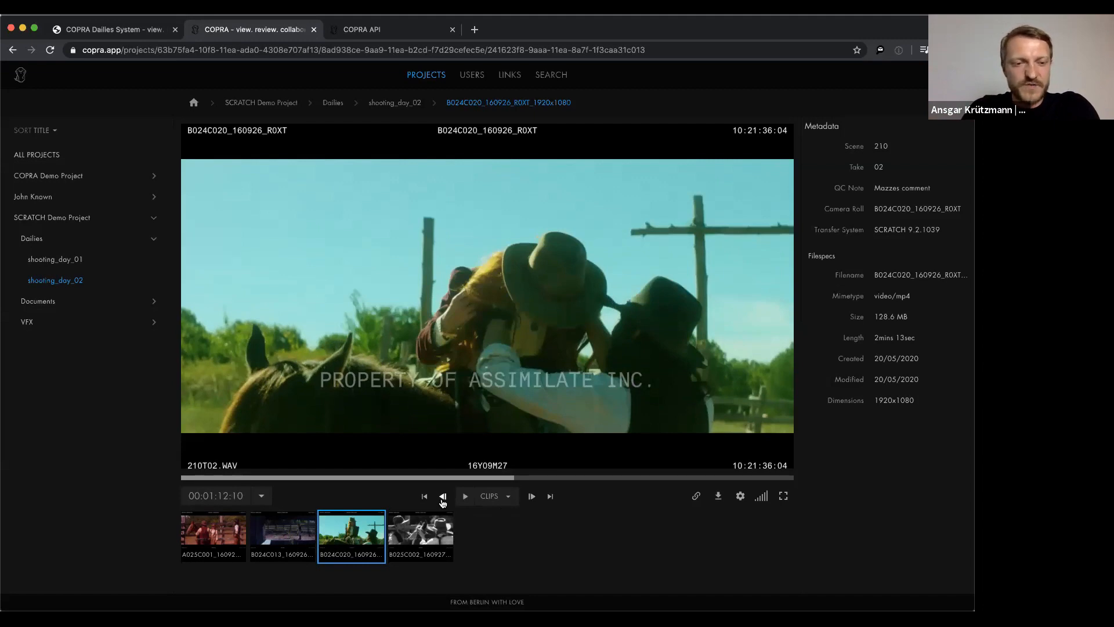
{"action": "left_click", "coordinate": [442, 498]}
{"action": "left_click", "coordinate": [442, 498]}
{"action": "left_click", "coordinate": [442, 497]}
{"action": "left_click", "coordinate": [442, 498]}
{"action": "left_click", "coordinate": [442, 498]}
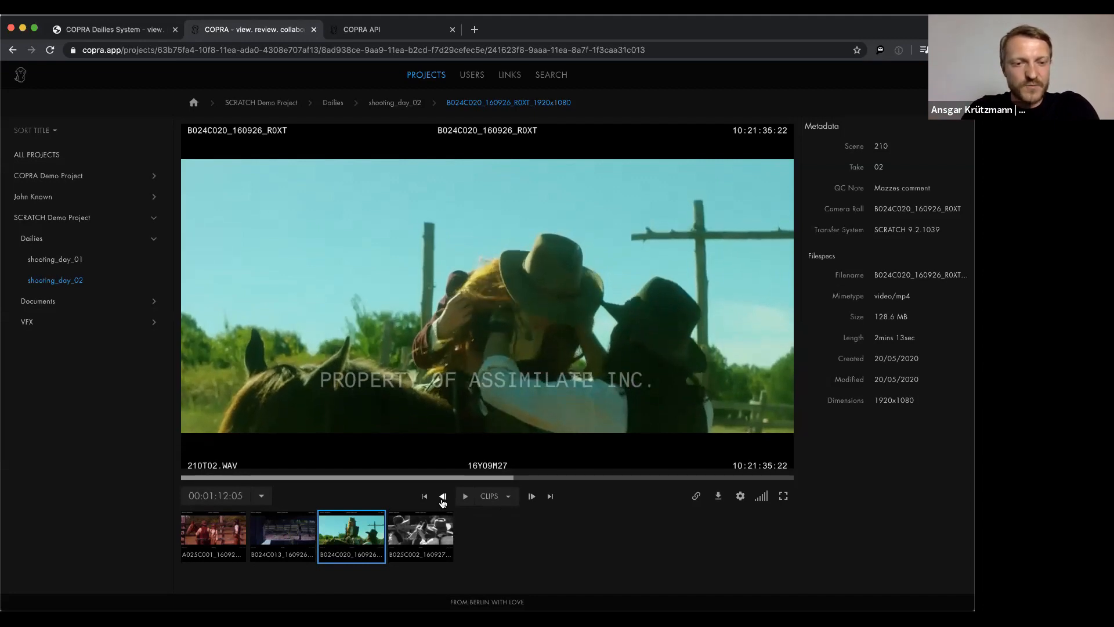
{"action": "left_click", "coordinate": [443, 498]}
{"action": "left_click", "coordinate": [443, 498]}
{"action": "left_click", "coordinate": [443, 498]}
{"action": "left_click", "coordinate": [442, 498]}
{"action": "left_click", "coordinate": [443, 498]}
{"action": "left_click", "coordinate": [443, 498]}
{"action": "left_click", "coordinate": [443, 498]}
{"action": "left_click", "coordinate": [442, 498]}
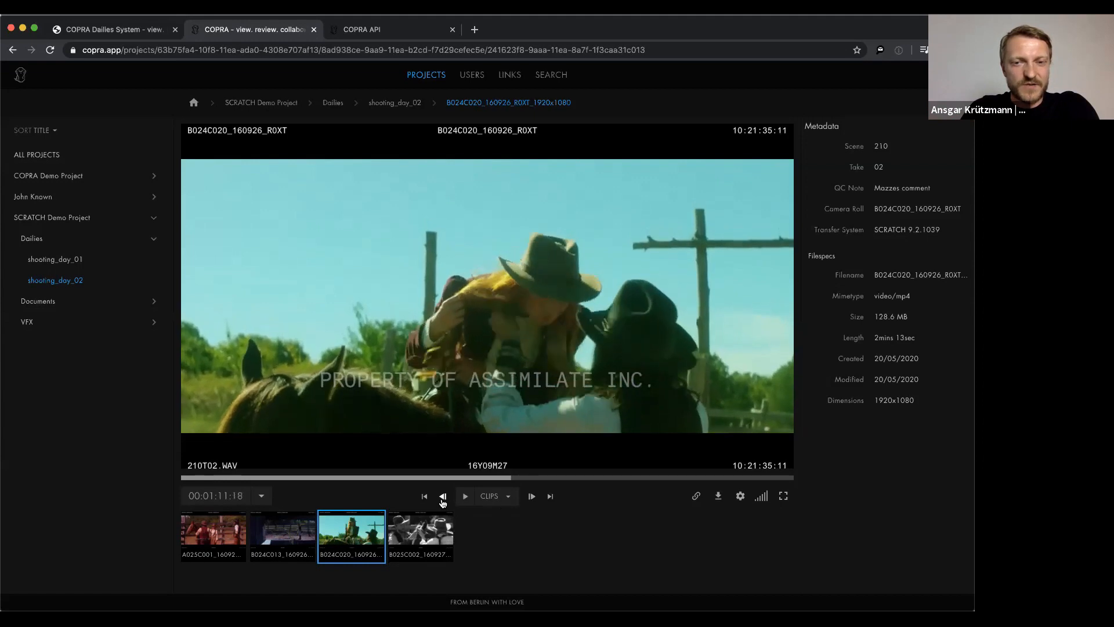
{"action": "key", "text": "Left"}
{"action": "key", "text": "Left"}
{"action": "key", "text": "Left"}
{"action": "key", "text": "Right"}
{"action": "key", "text": "Right"}
{"action": "key", "text": "Right"}
{"action": "key", "text": "Right"}
{"action": "key", "text": "Right"}
{"action": "key", "text": "Right"}
{"action": "key", "text": "Right"}
{"action": "key", "text": "Right"}
{"action": "key", "text": "Right"}
{"action": "key", "text": "Right"}
{"action": "key", "text": "Right"}
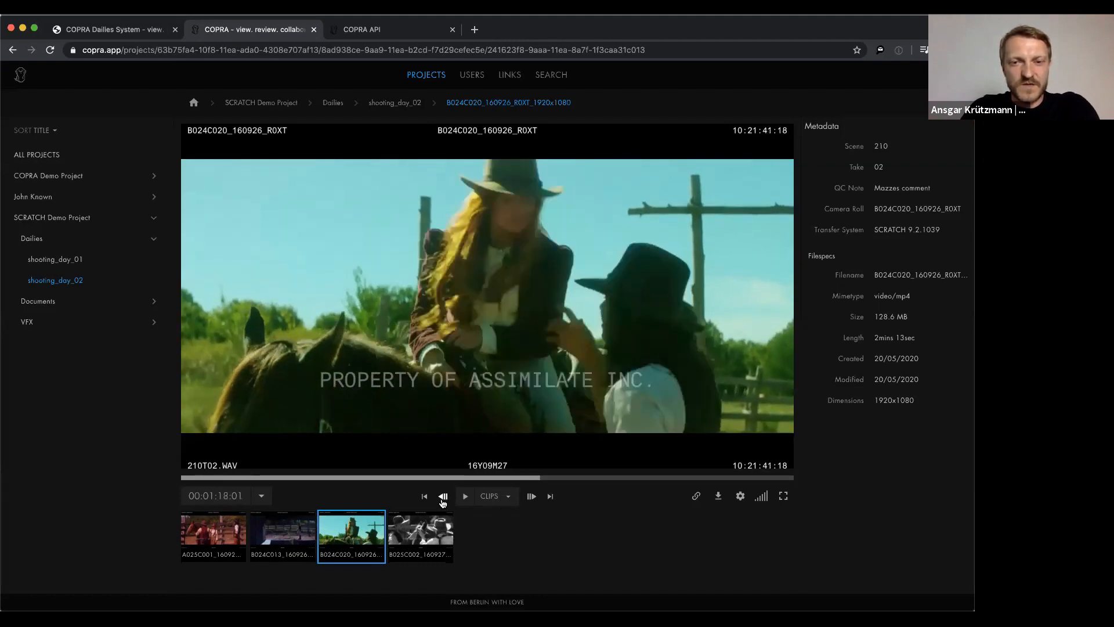
Skip the playhead back a few seconds and on to the previous clip, B024C013
{"action": "left_click", "coordinate": [443, 498]}
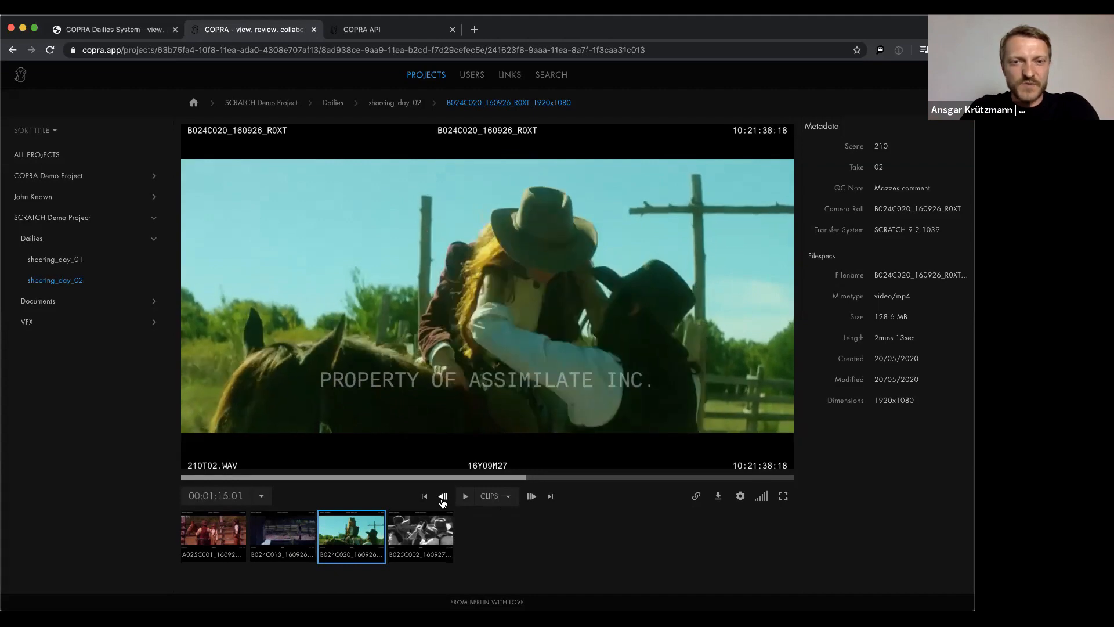
{"action": "left_click", "coordinate": [443, 498]}
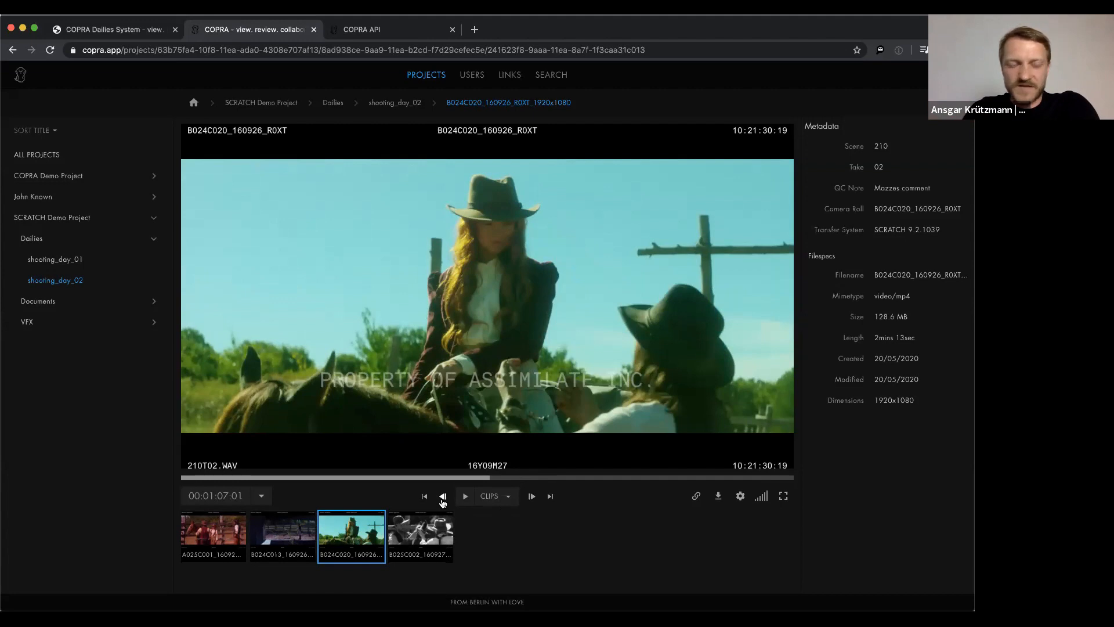
{"action": "left_click", "coordinate": [443, 498]}
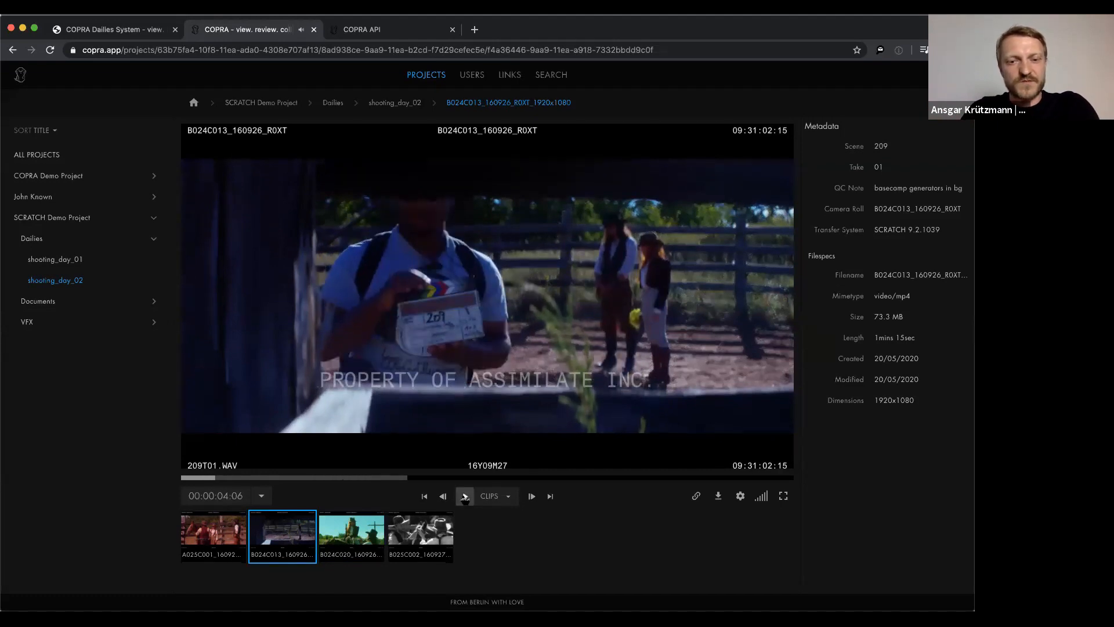
Pause clip B024C013 and switch the position display to frame numbers
{"action": "left_click", "coordinate": [465, 497]}
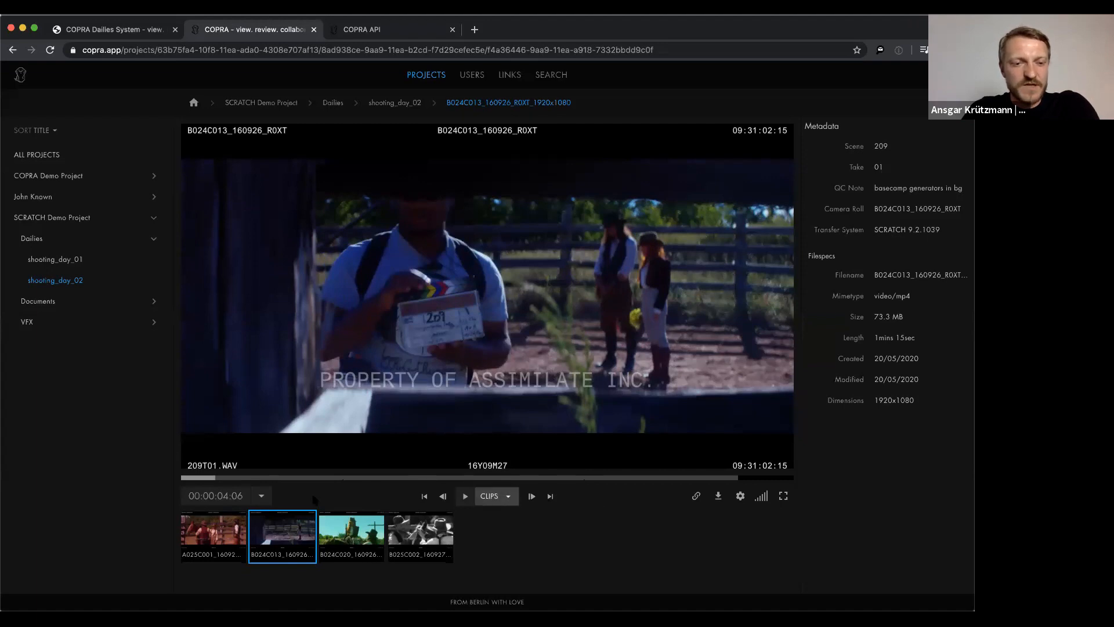
{"action": "left_click", "coordinate": [261, 496]}
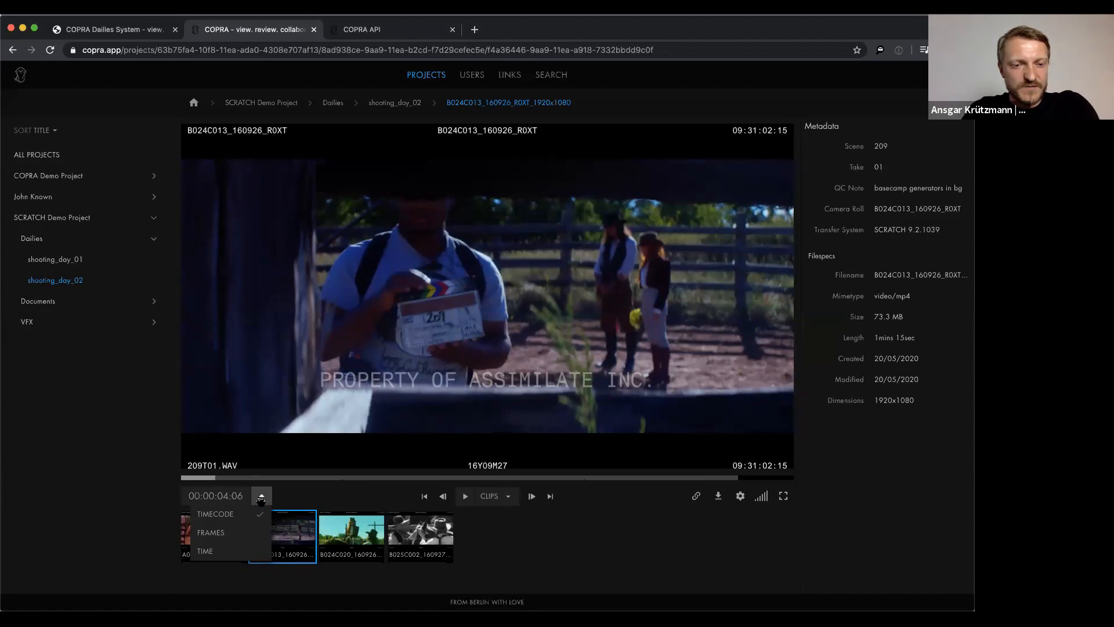
{"action": "left_click", "coordinate": [307, 496]}
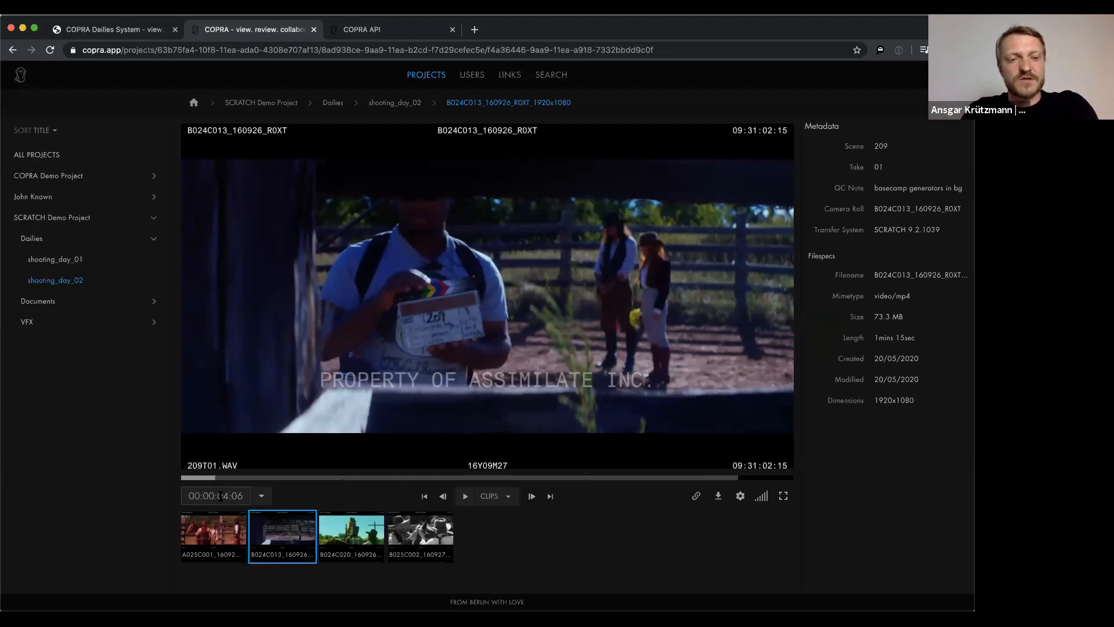
{"action": "left_click", "coordinate": [262, 496]}
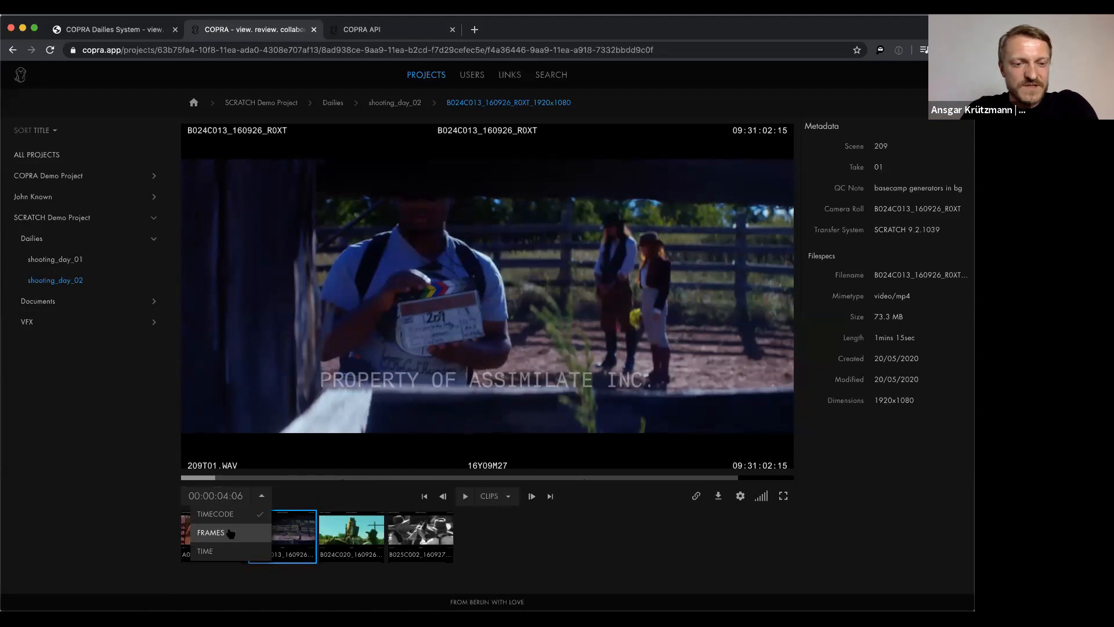
{"action": "left_click", "coordinate": [232, 532]}
Jump to frame 1002 and switch the position counter to timecode, showing 00:00:41:19
{"action": "left_click", "coordinate": [198, 494]}
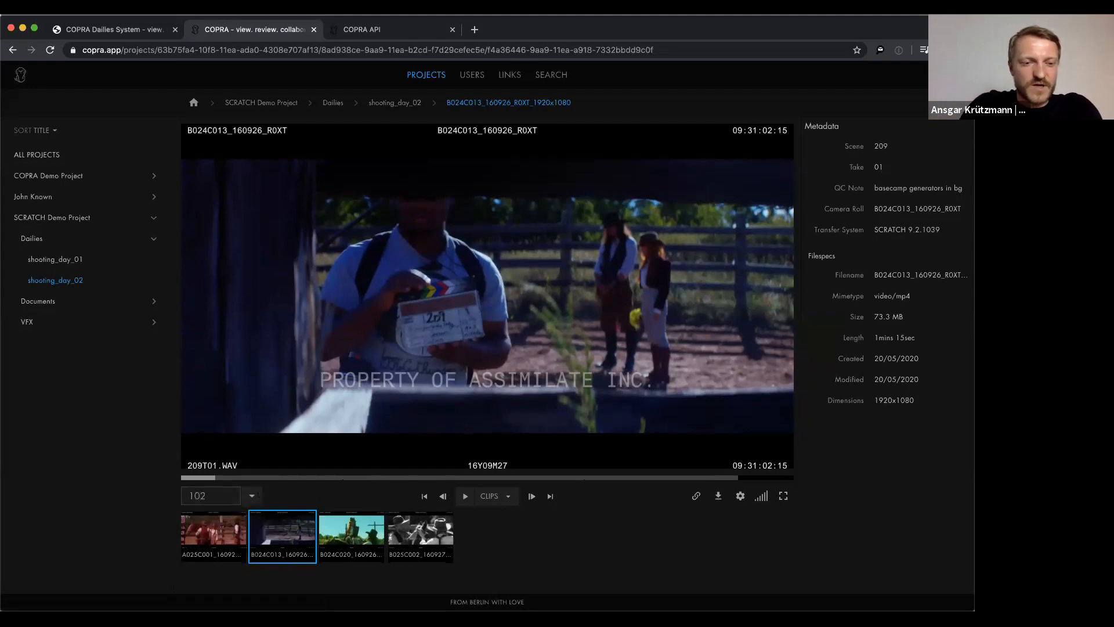
{"action": "type", "text": "1"}
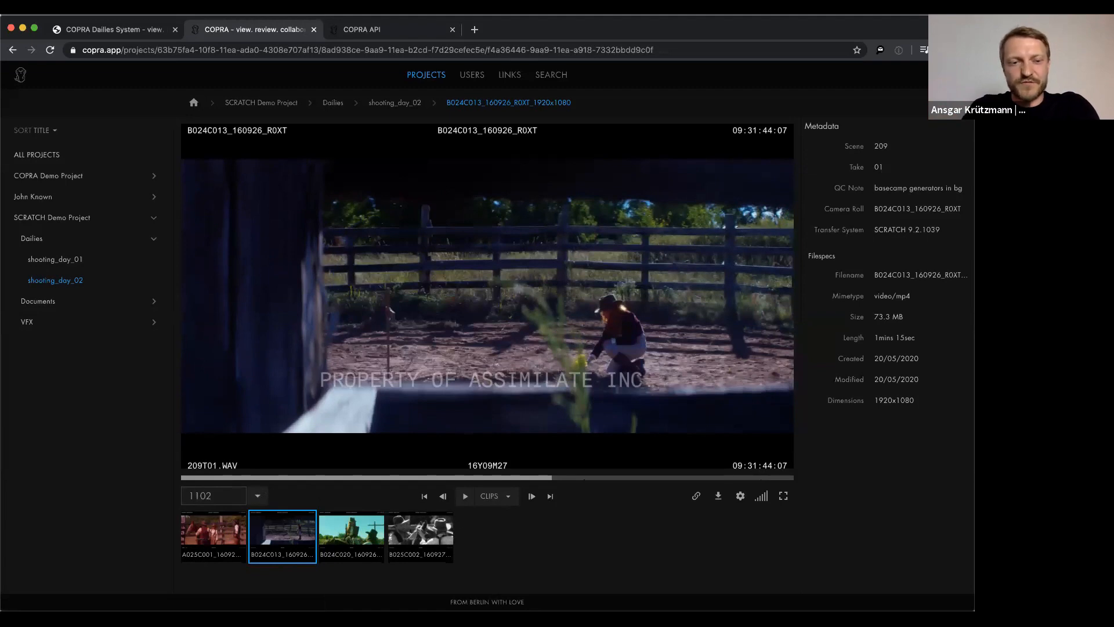
{"action": "key", "text": "BackSpace"}
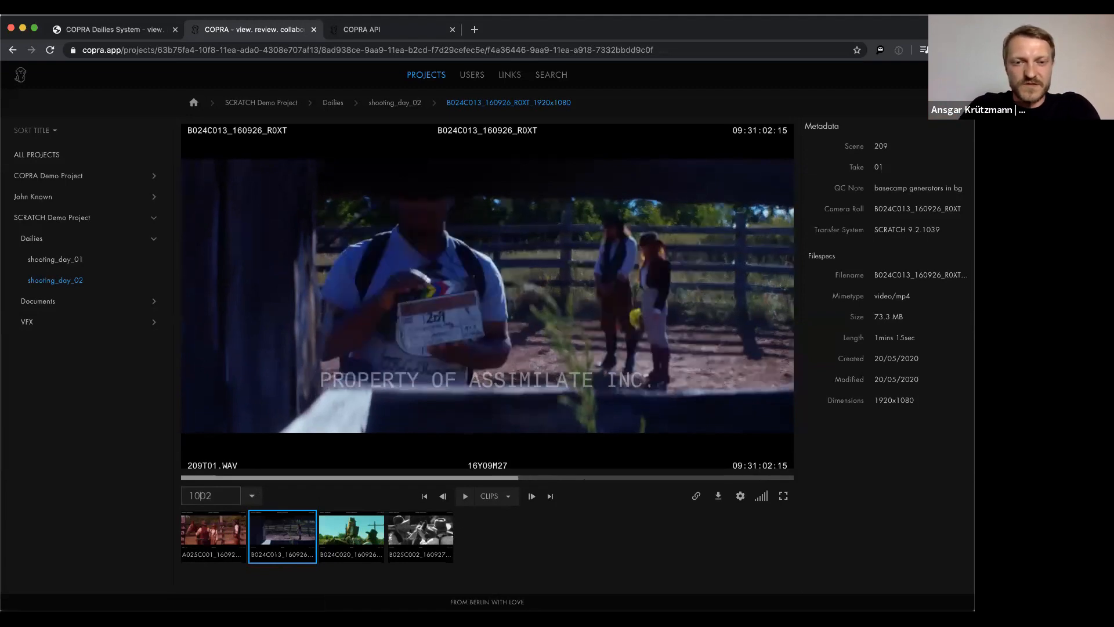
{"action": "type", "text": "0"}
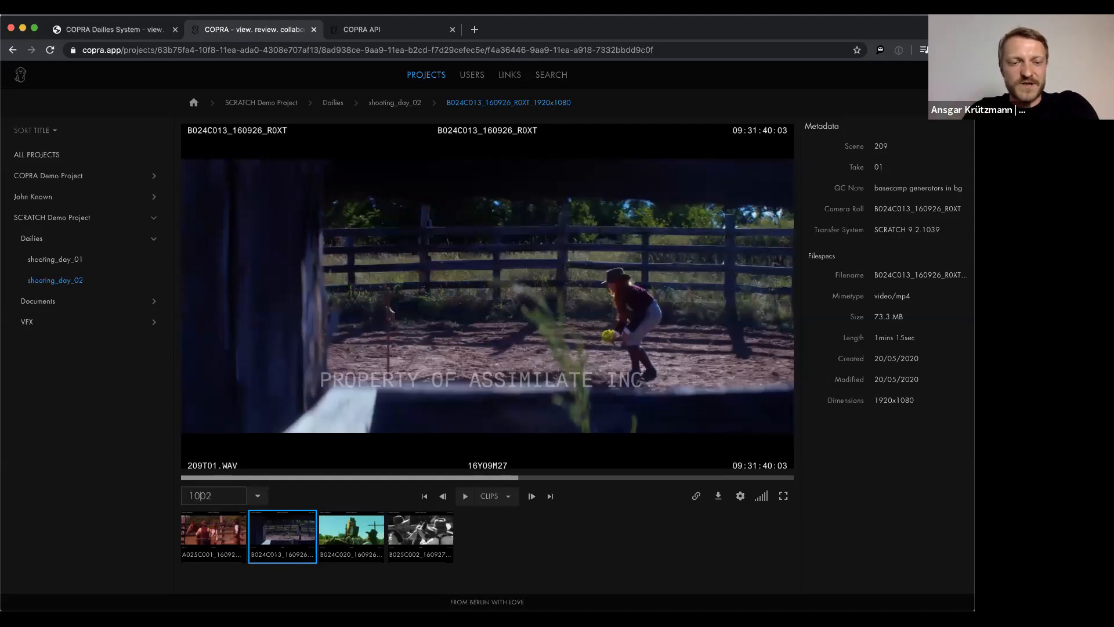
{"action": "left_click", "coordinate": [257, 496]}
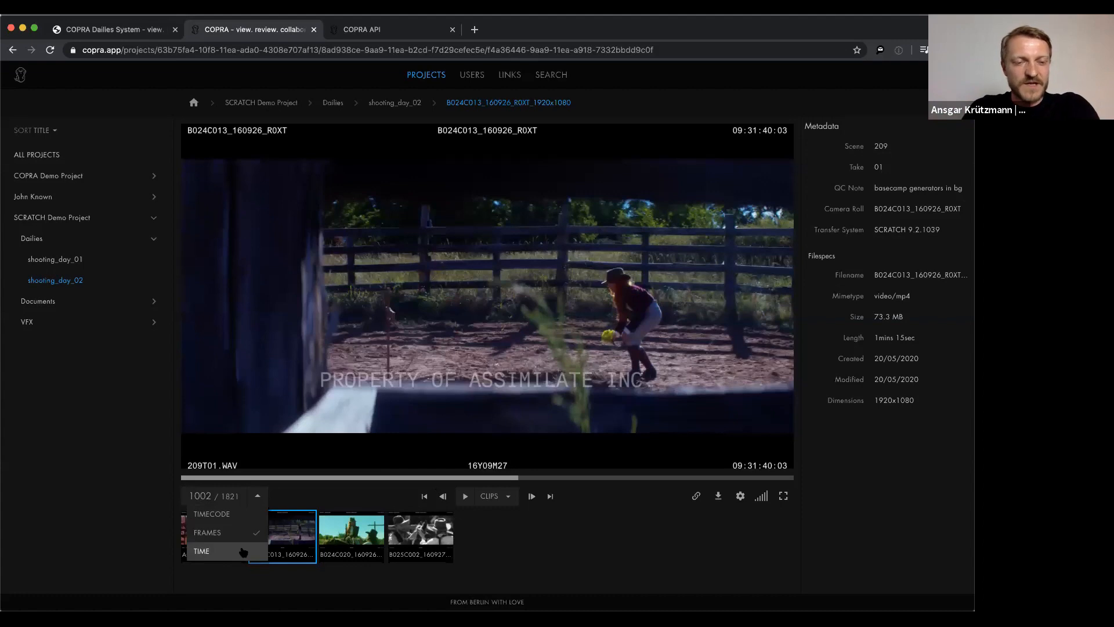
{"action": "left_click", "coordinate": [241, 515]}
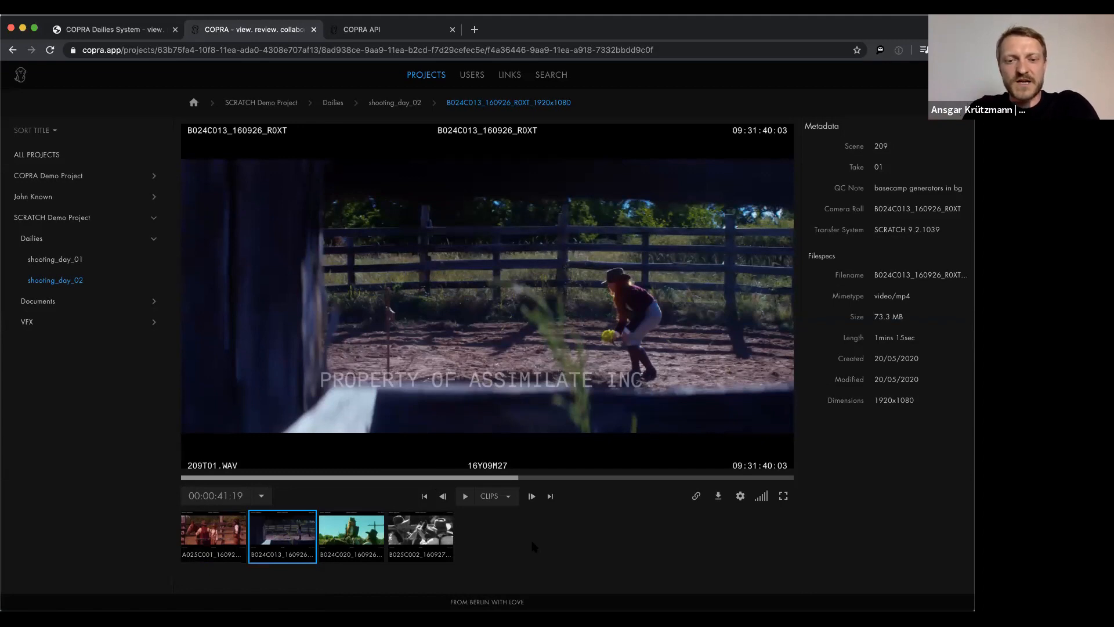
Show the player's Quality menu: Auto 1080p, 1080P, 720P, 540P, 360P and Original
{"action": "left_click", "coordinate": [744, 498]}
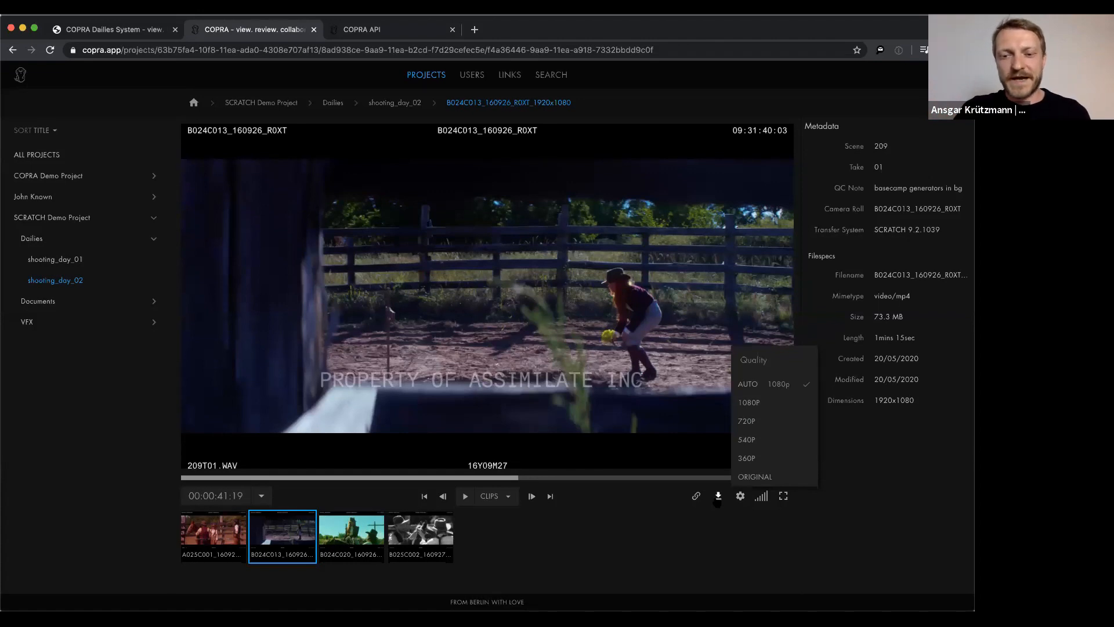
Close the Quality menu and bring up the Share 1 File dialog, with the link expiring 2020/05/27
{"action": "left_click", "coordinate": [630, 510]}
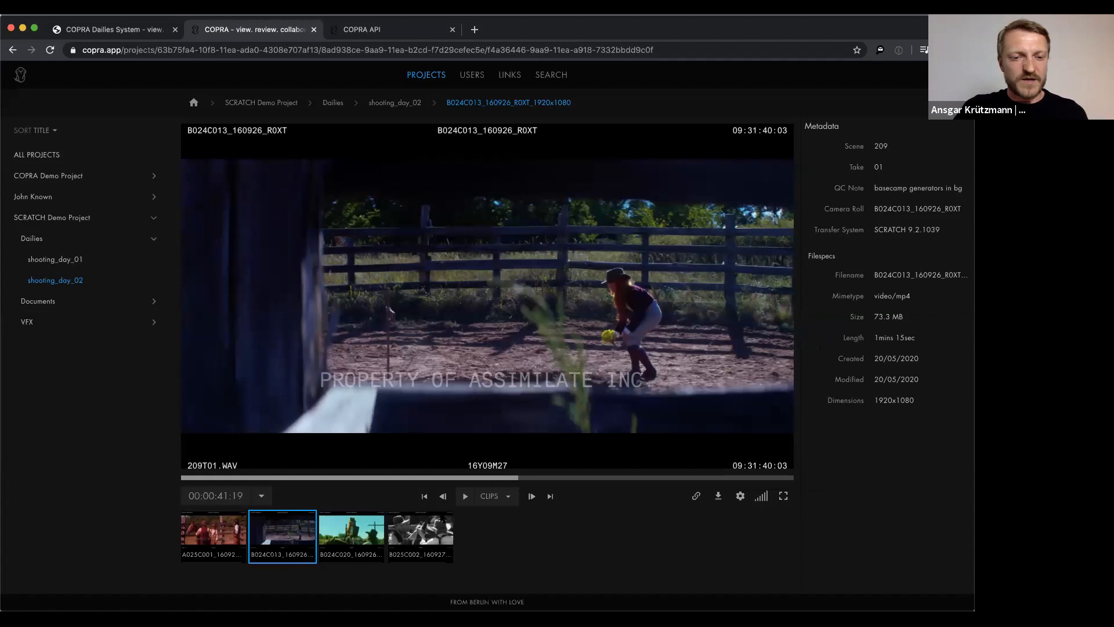
{"action": "left_click", "coordinate": [697, 496]}
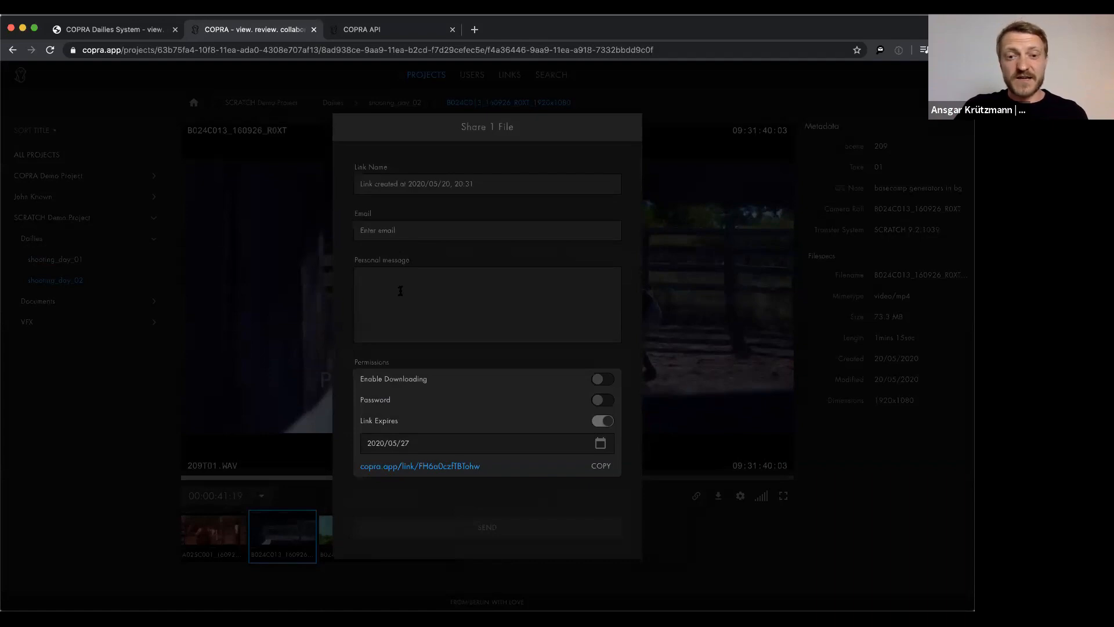
Give the review link a password and a 2020/05/24 expiry, copy it, and open a new tab
{"action": "left_click", "coordinate": [601, 400]}
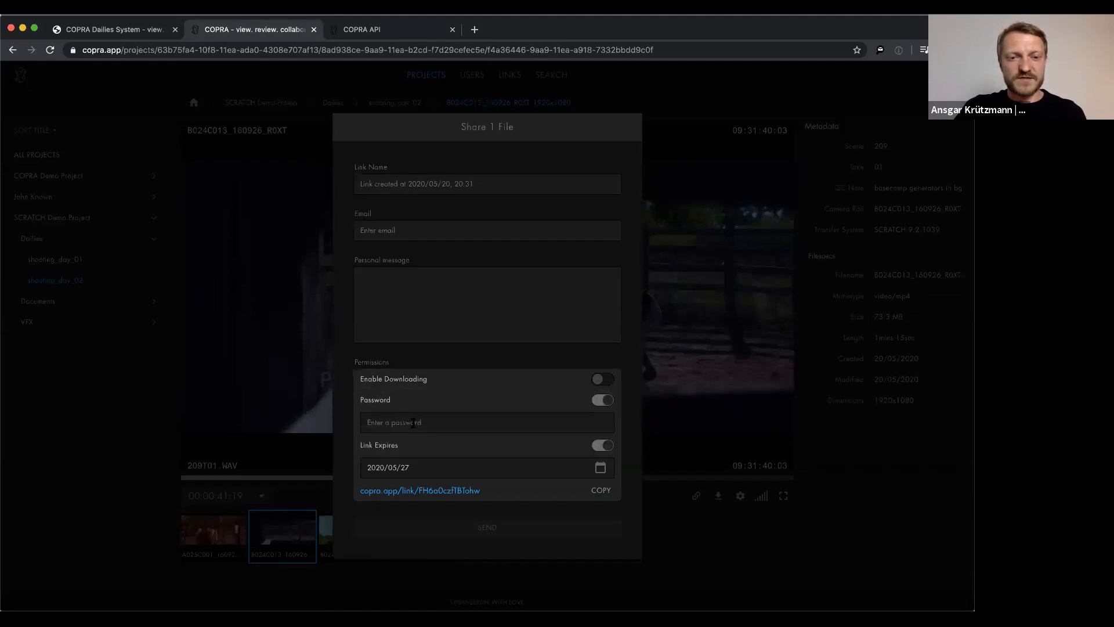
{"action": "type", "text": "123"}
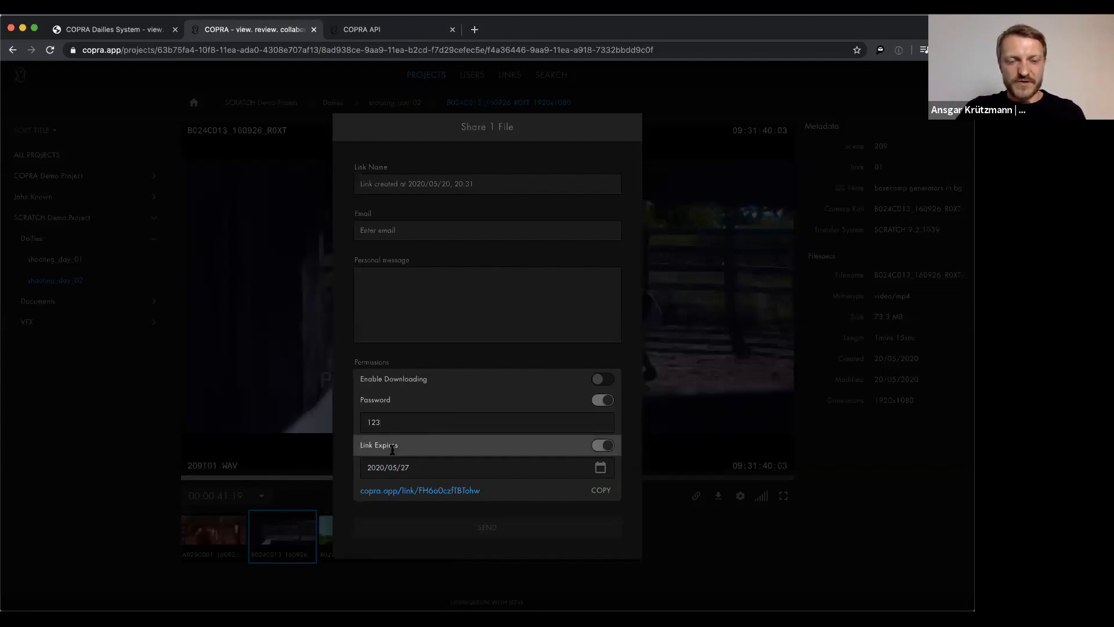
{"action": "left_click", "coordinate": [395, 469]}
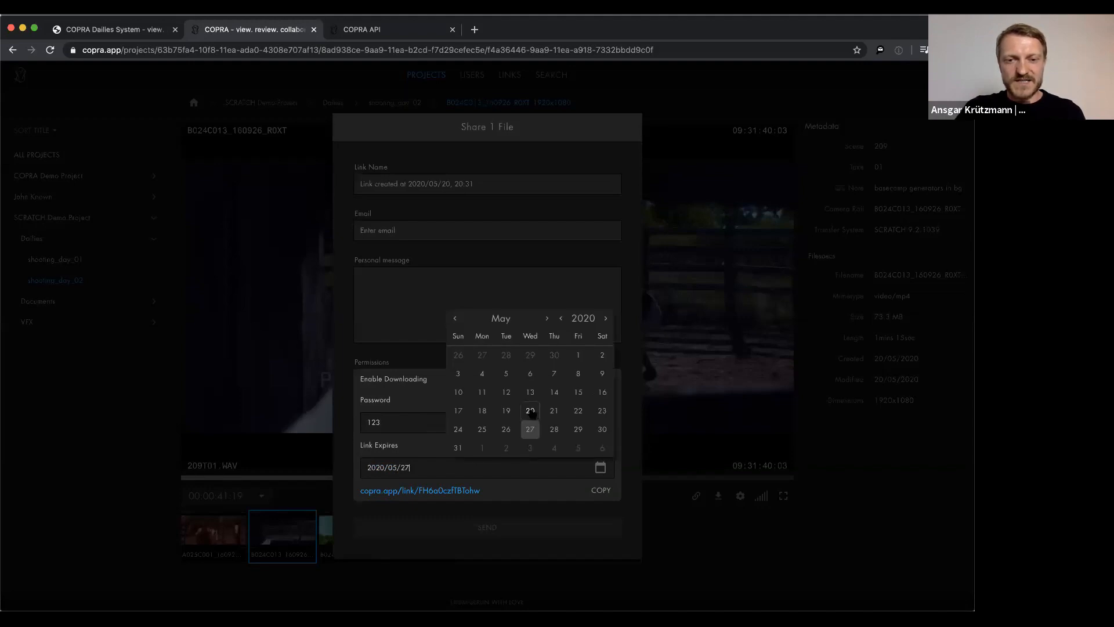
{"action": "left_click", "coordinate": [458, 429]}
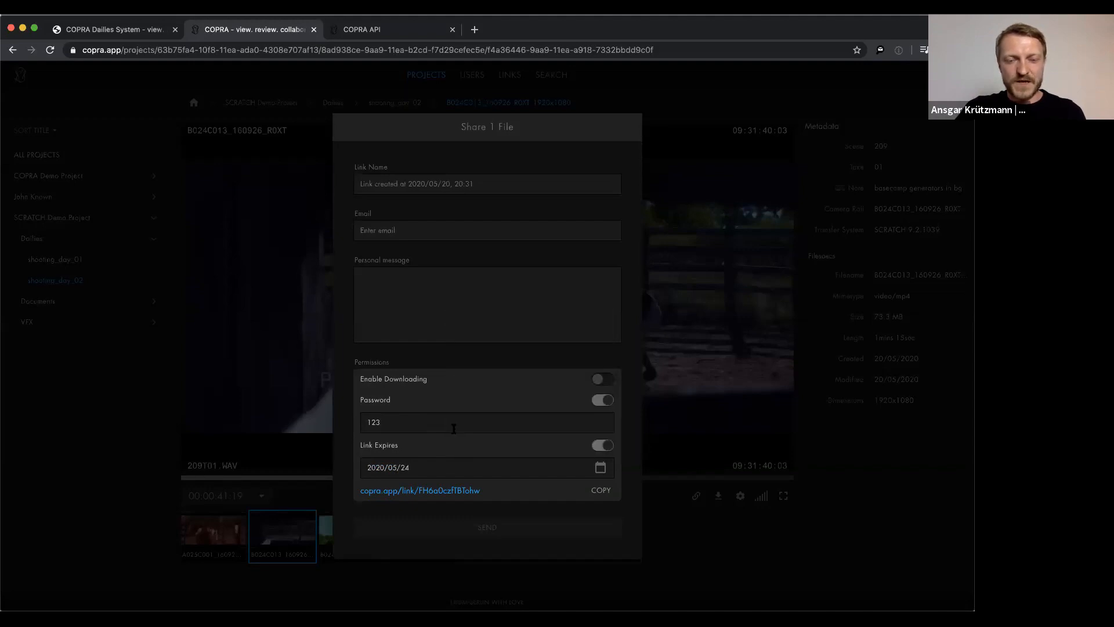
{"action": "left_click", "coordinate": [602, 491]}
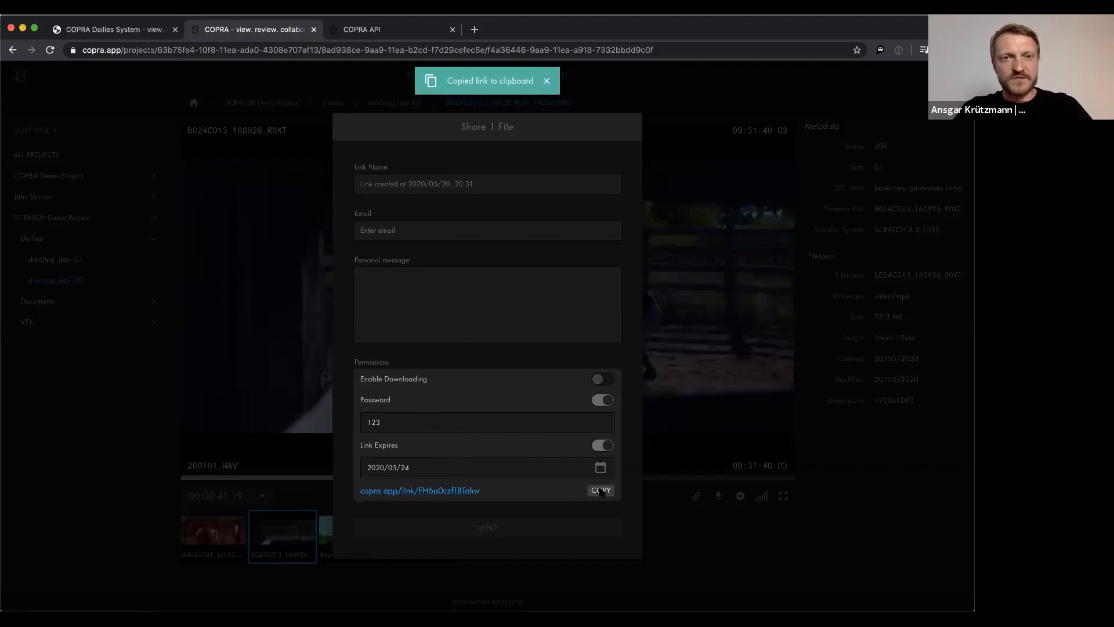
{"action": "key", "text": "super+t"}
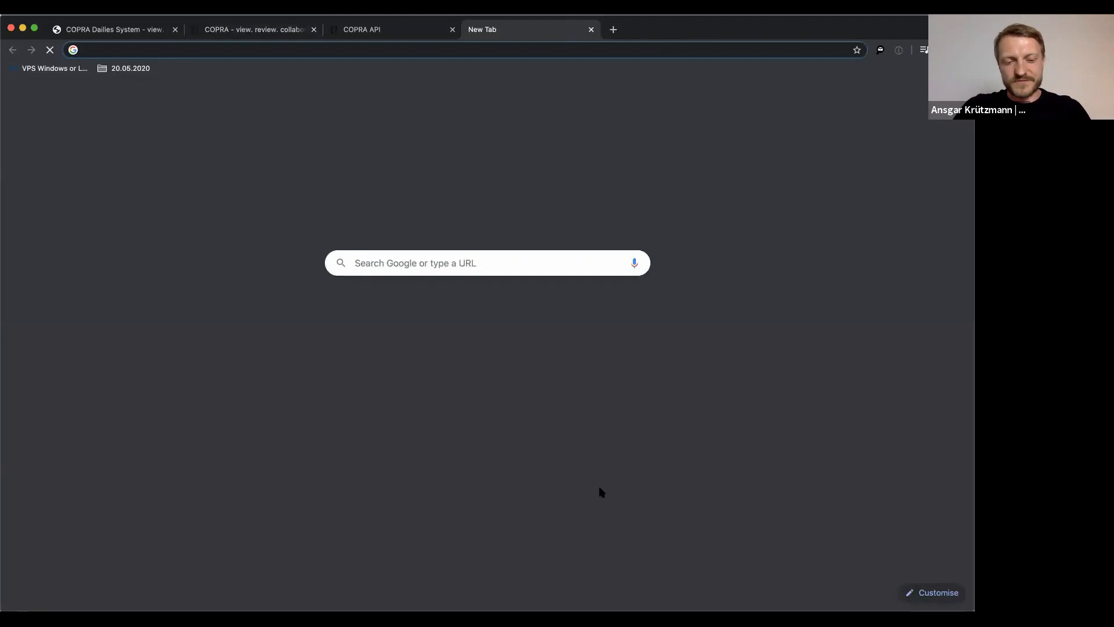
Load the copied review link, sign in with its password, pause the clip, then return to the project tab
{"action": "key", "text": "super+v"}
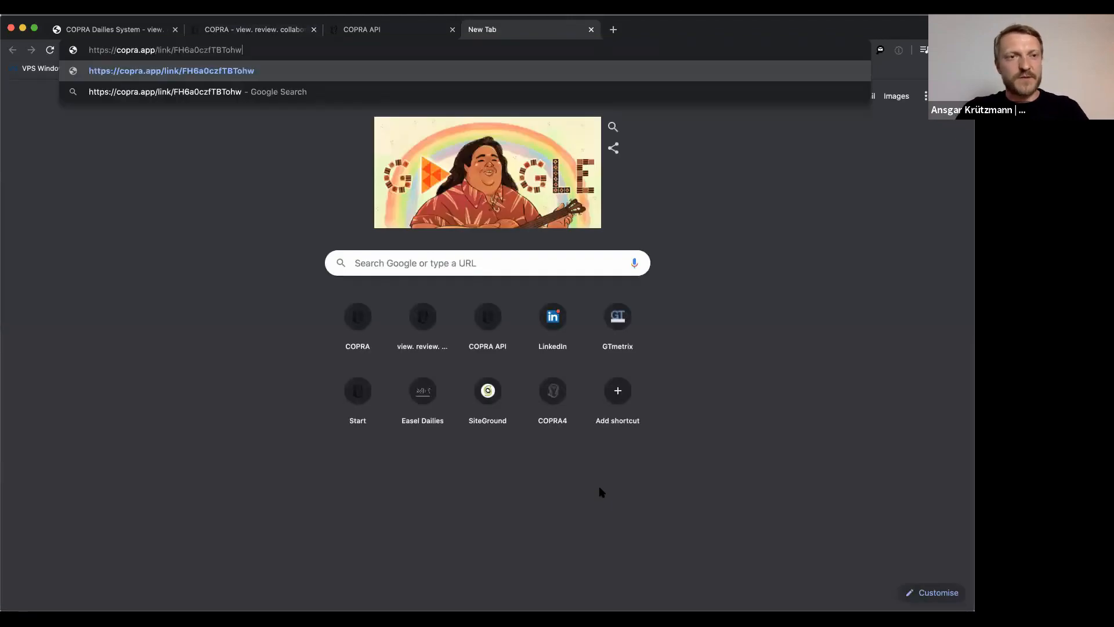
{"action": "key", "text": "Return"}
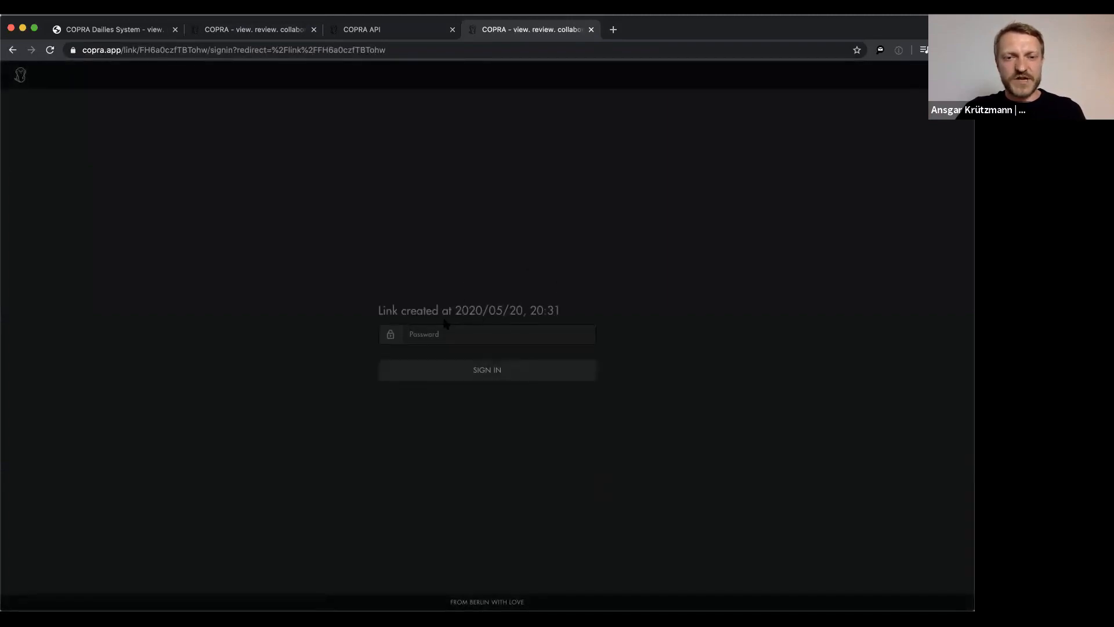
{"action": "left_click", "coordinate": [409, 334]}
{"action": "type", "text": "•••"}
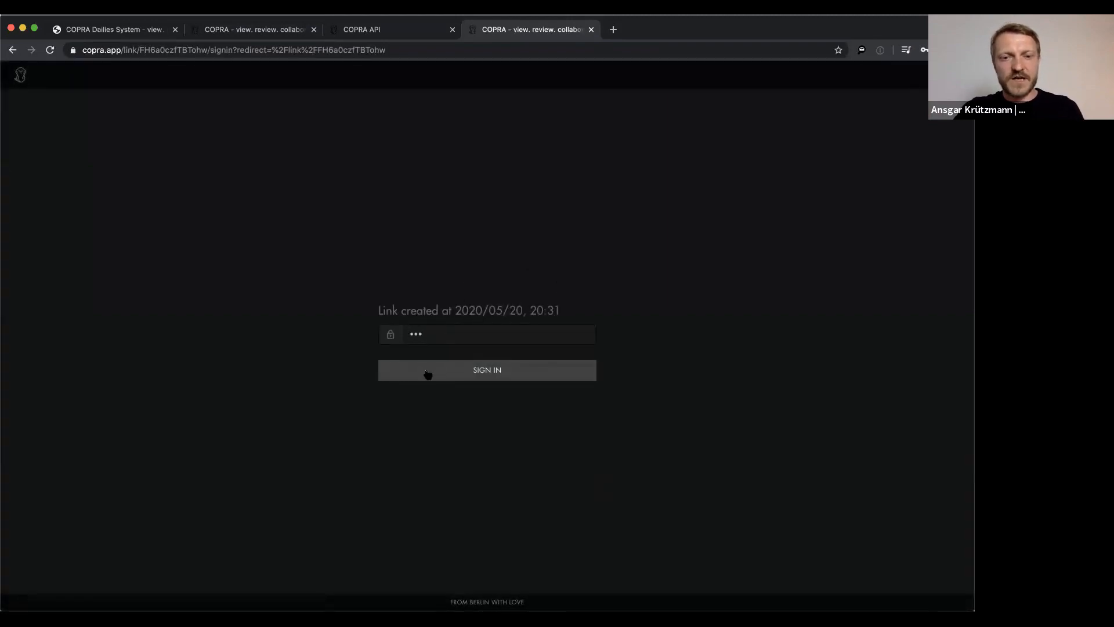
{"action": "left_click", "coordinate": [428, 373]}
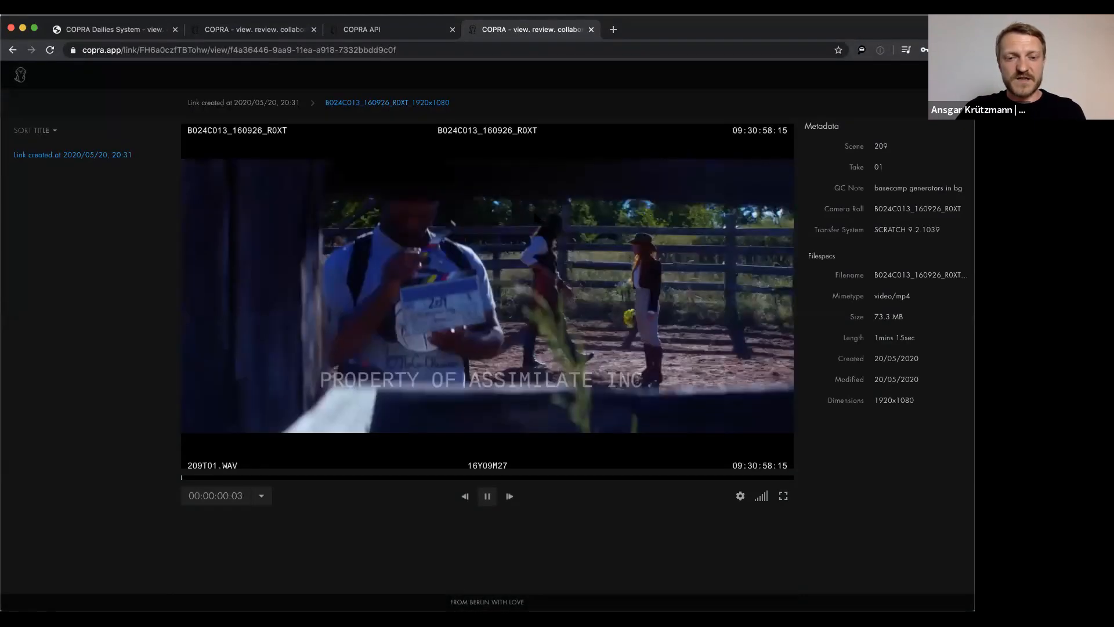
{"action": "left_click", "coordinate": [490, 495]}
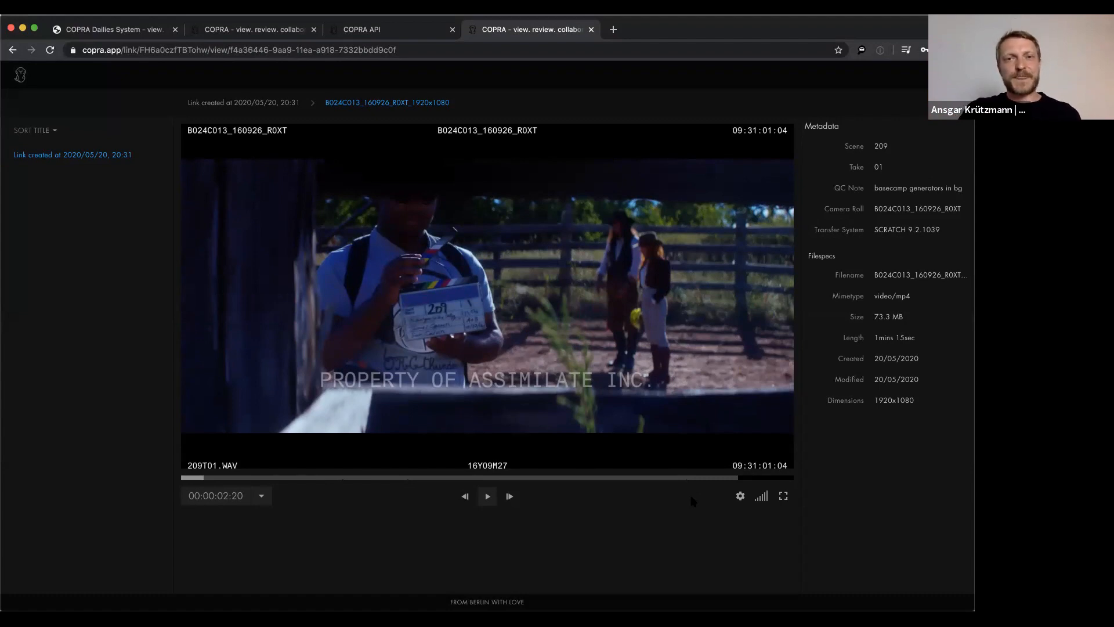
{"action": "left_click", "coordinate": [231, 30]}
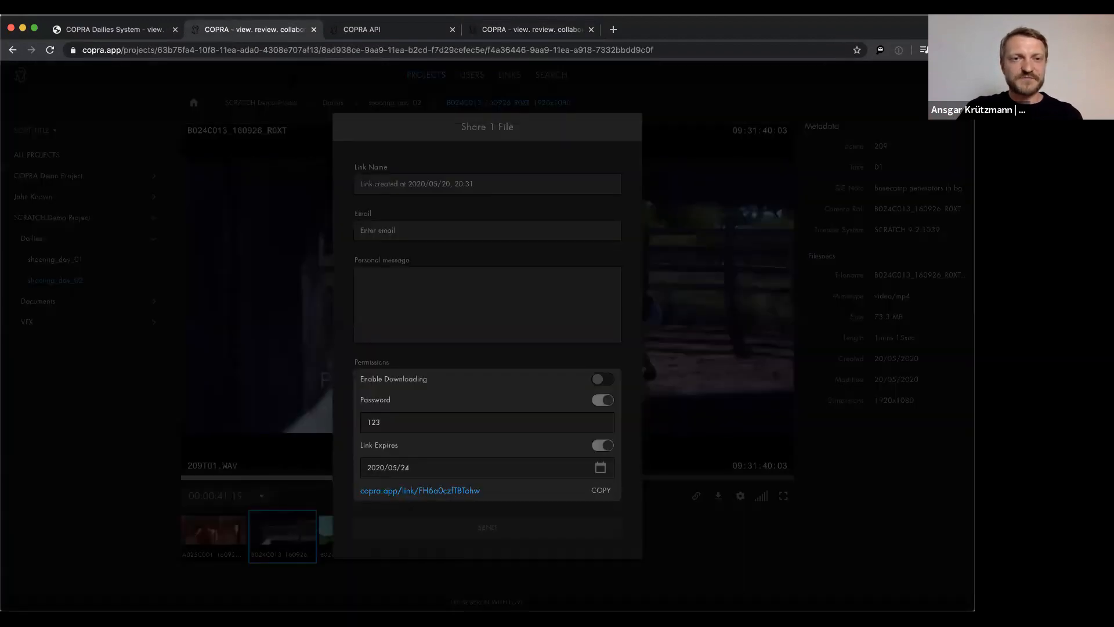
Close the sharing settings, open shooting_day_02 and select its third and fourth clips
{"action": "left_click", "coordinate": [375, 106]}
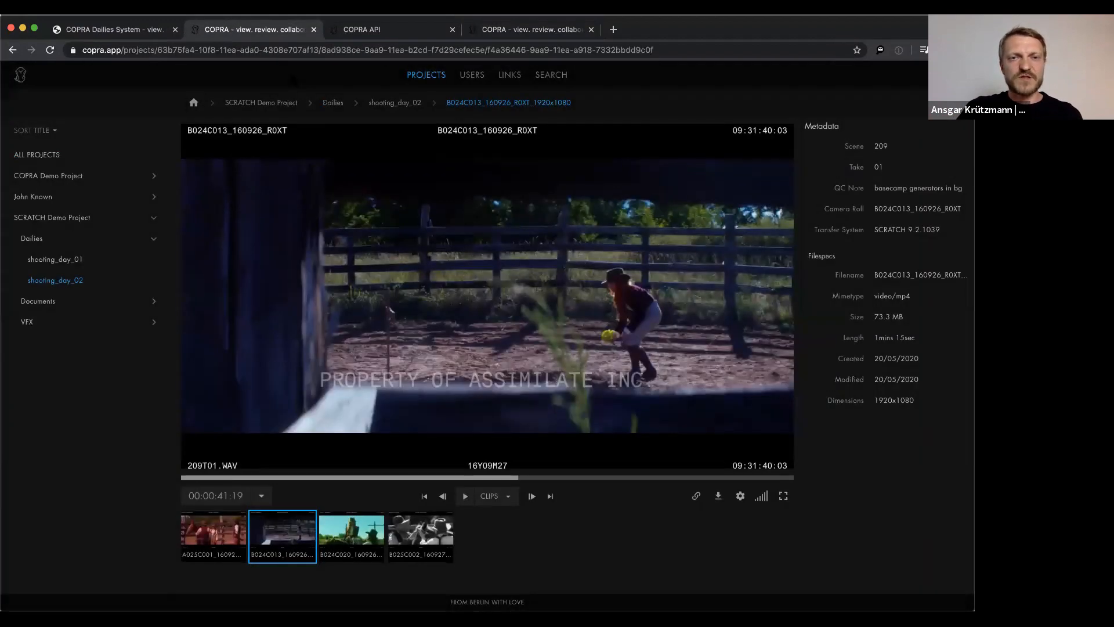
{"action": "left_click", "coordinate": [408, 106]}
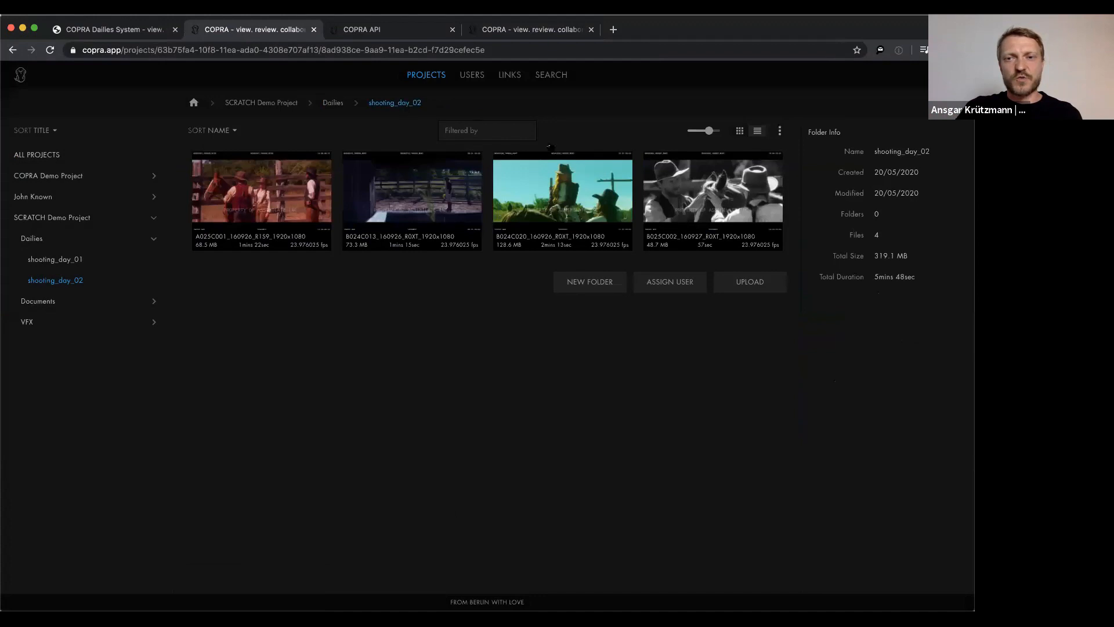
{"action": "left_click", "coordinate": [780, 131]}
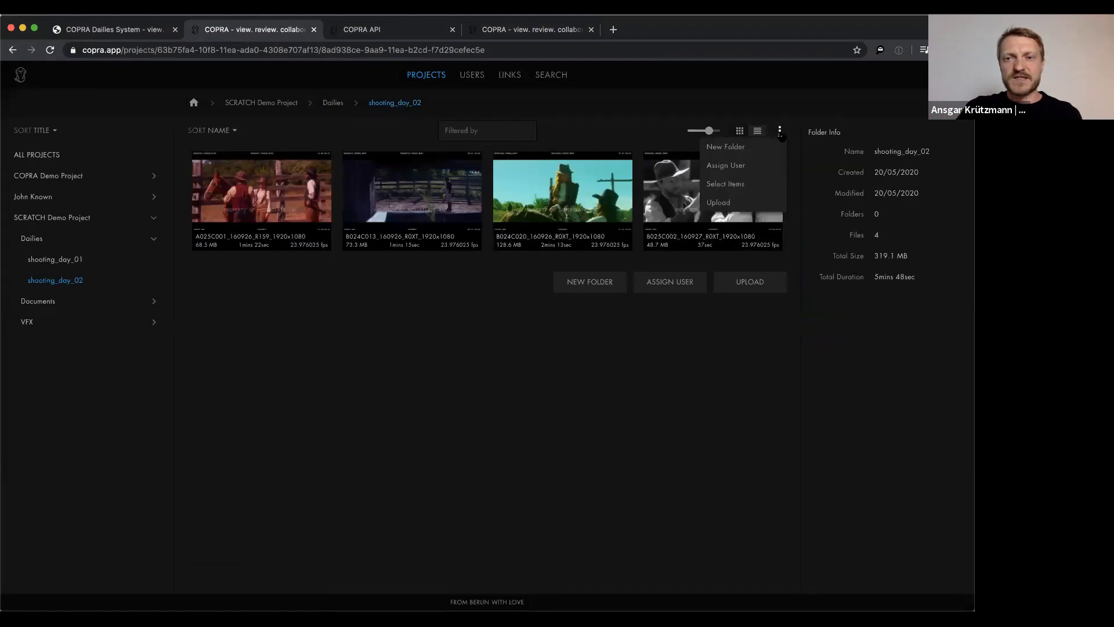
{"action": "left_click", "coordinate": [735, 191]}
{"action": "left_click", "coordinate": [572, 176]}
{"action": "left_click", "coordinate": [702, 196]}
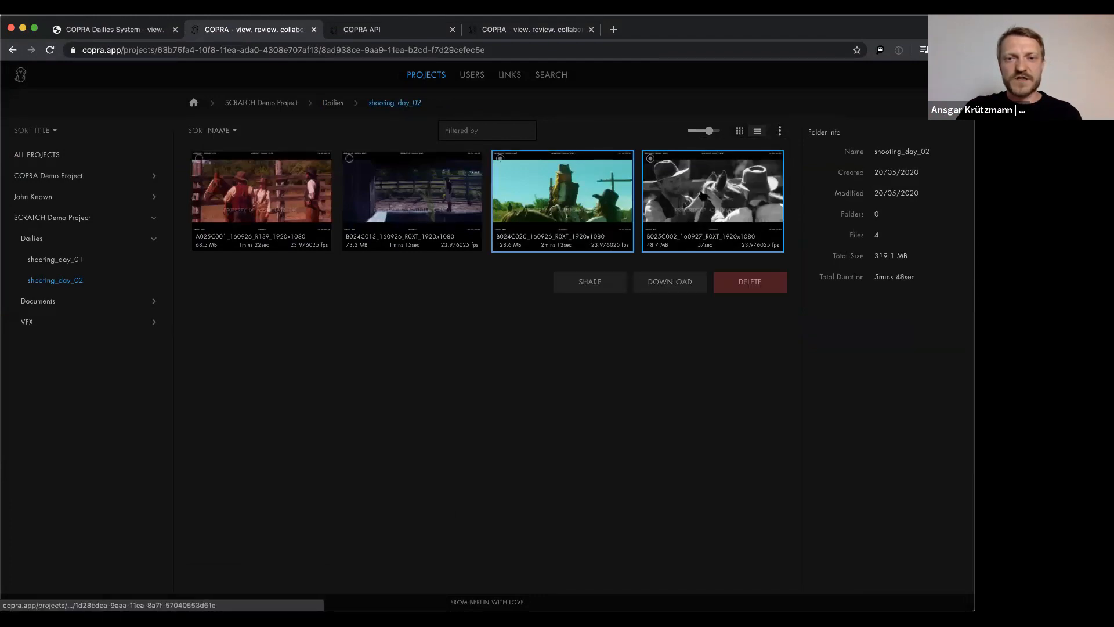
Open sharing for the two selected clips, close it, and go back to Dailies
{"action": "left_click", "coordinate": [585, 284]}
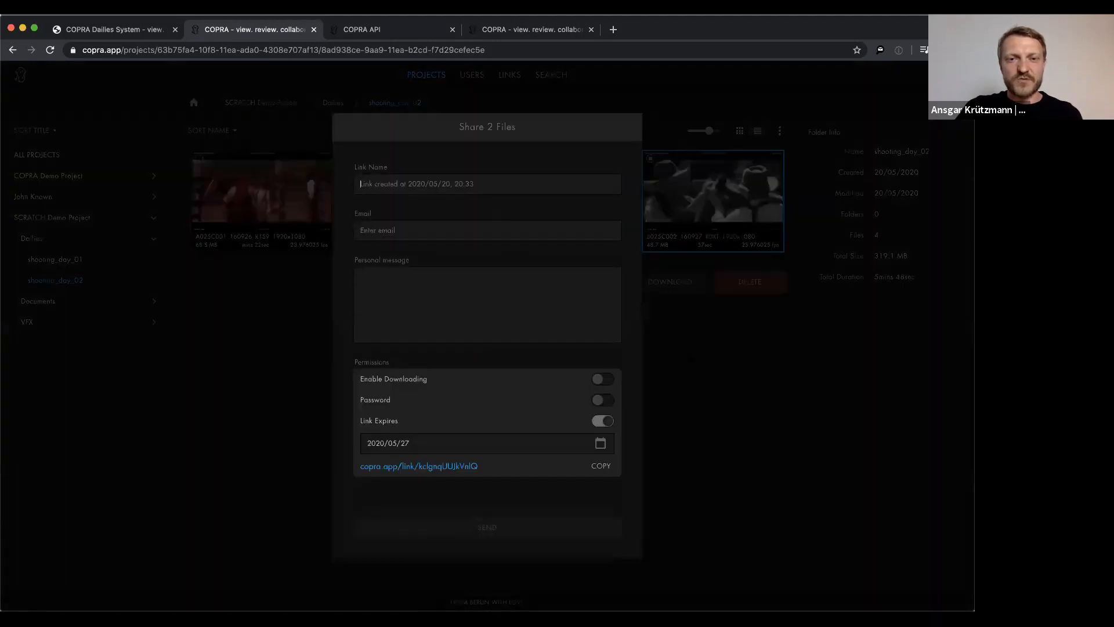
{"action": "left_click", "coordinate": [691, 359]}
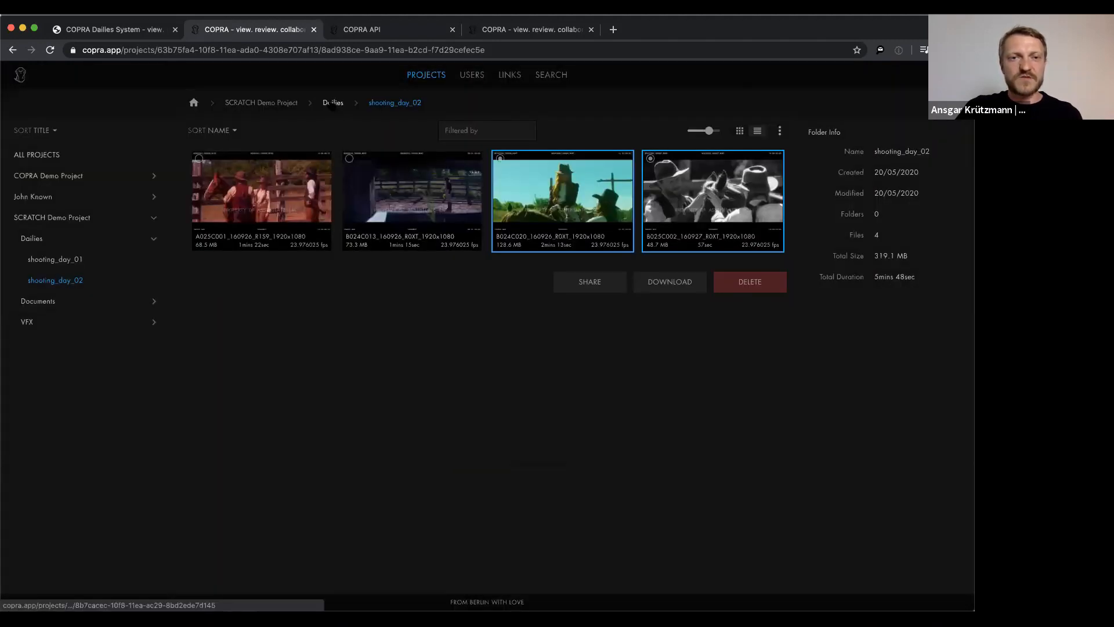
{"action": "left_click", "coordinate": [332, 104]}
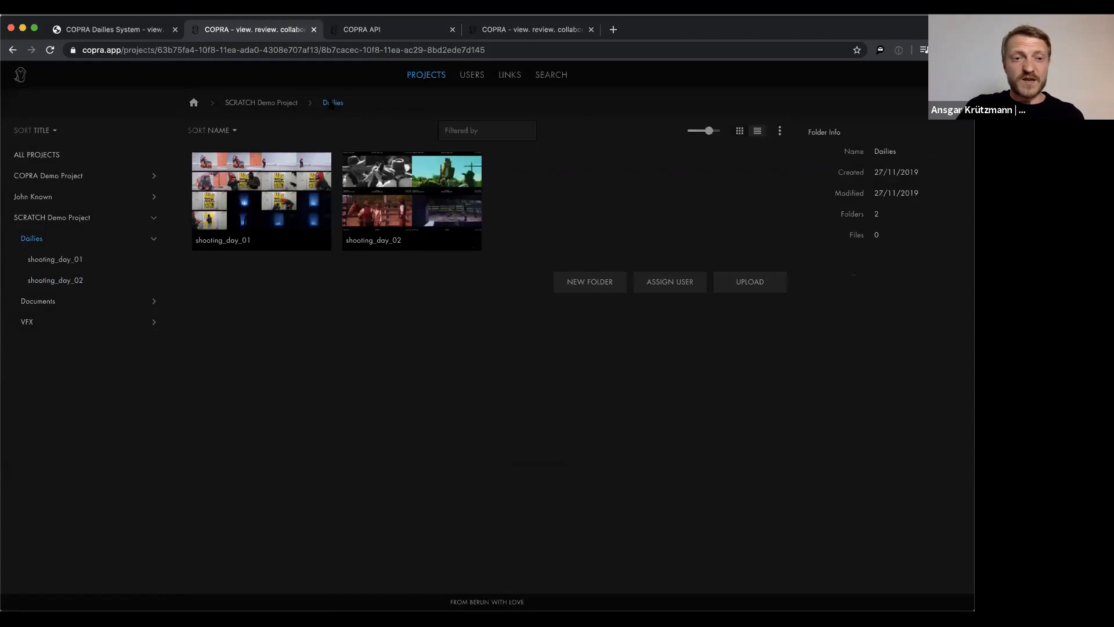
Name the shooting_day_01 folder's share link 'Shooting Day 01', keeping expiry 2020/05/27
{"action": "right_click", "coordinate": [247, 182]}
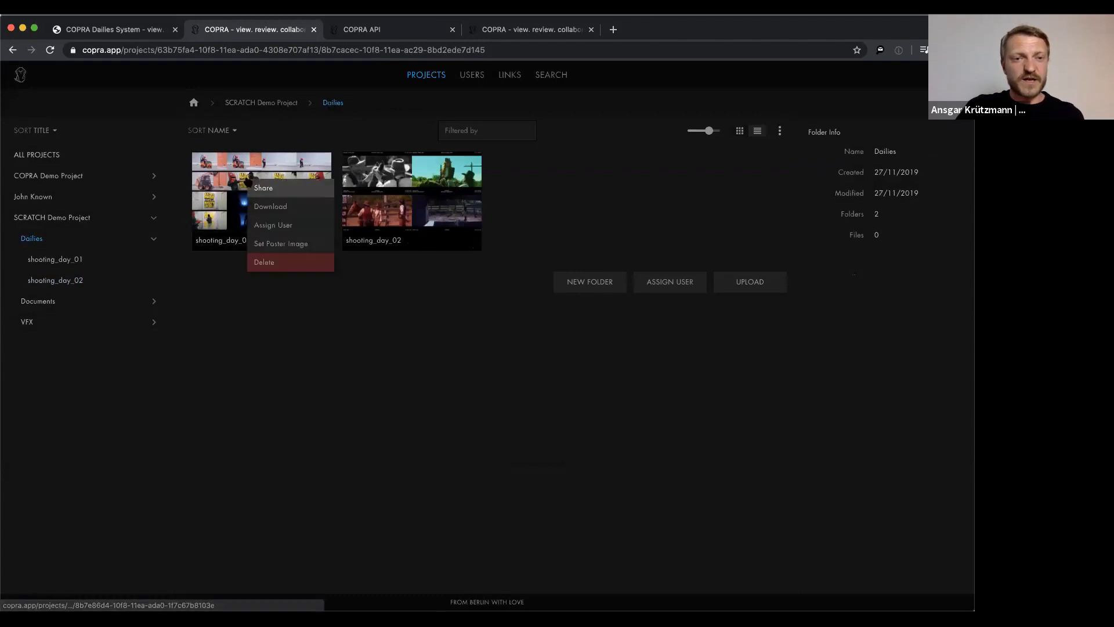
{"action": "left_click", "coordinate": [261, 189]}
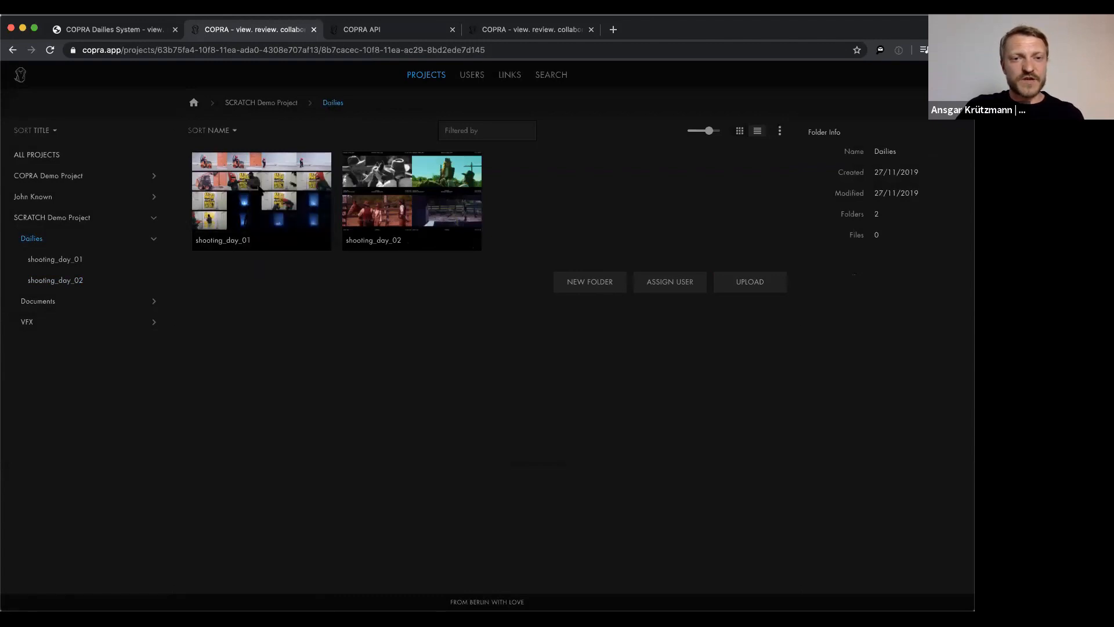
{"action": "left_click", "coordinate": [452, 190]}
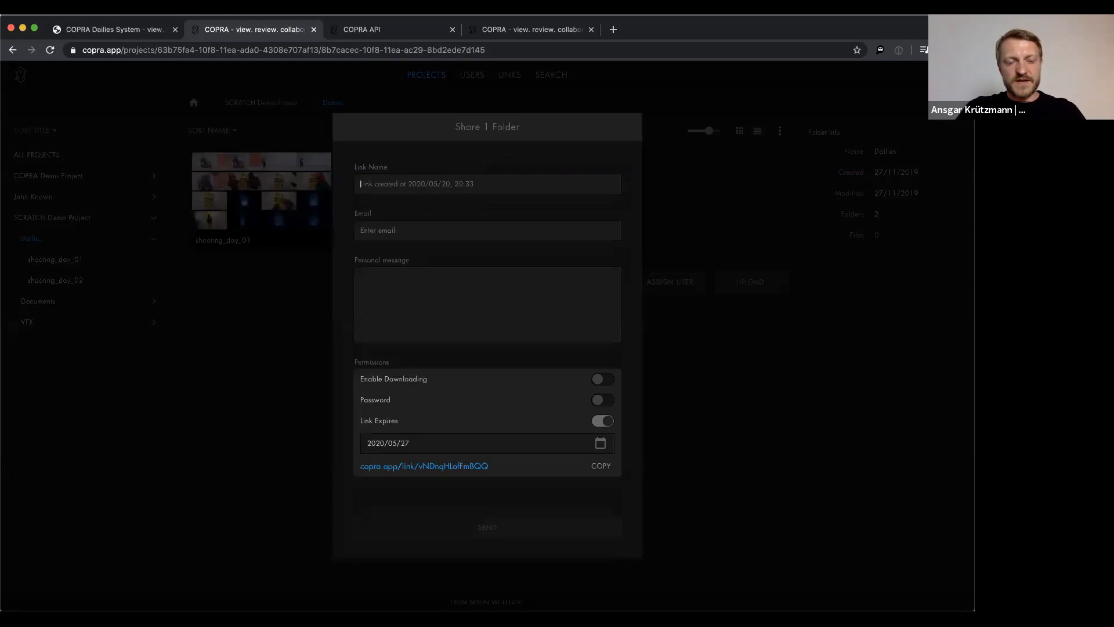
{"action": "type", "text": "Shooting Day 01"}
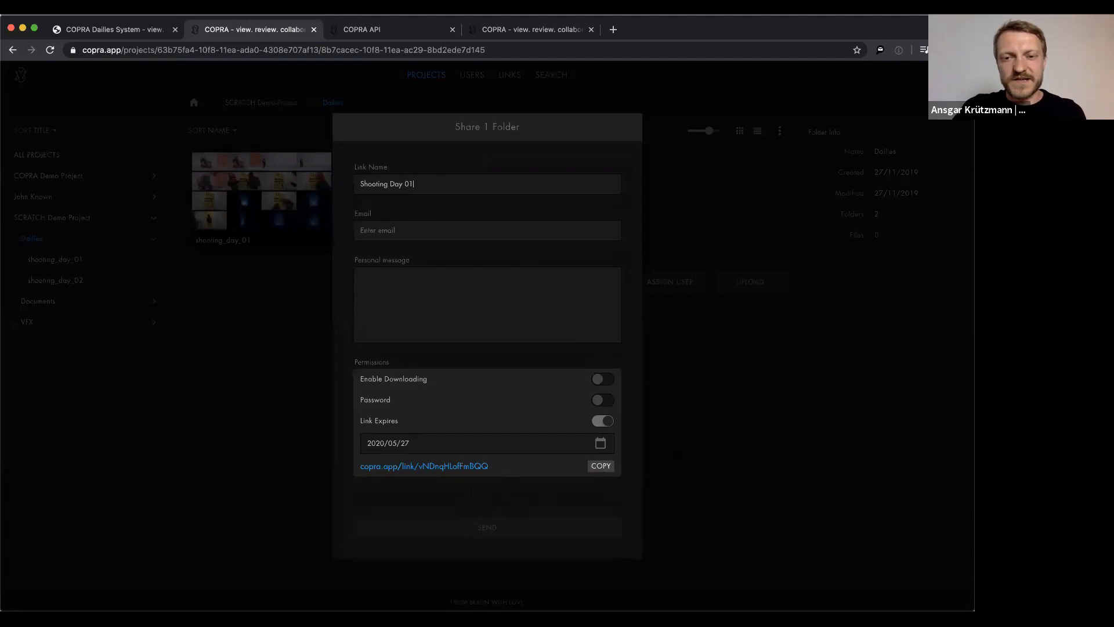
{"action": "left_click", "coordinate": [700, 444]}
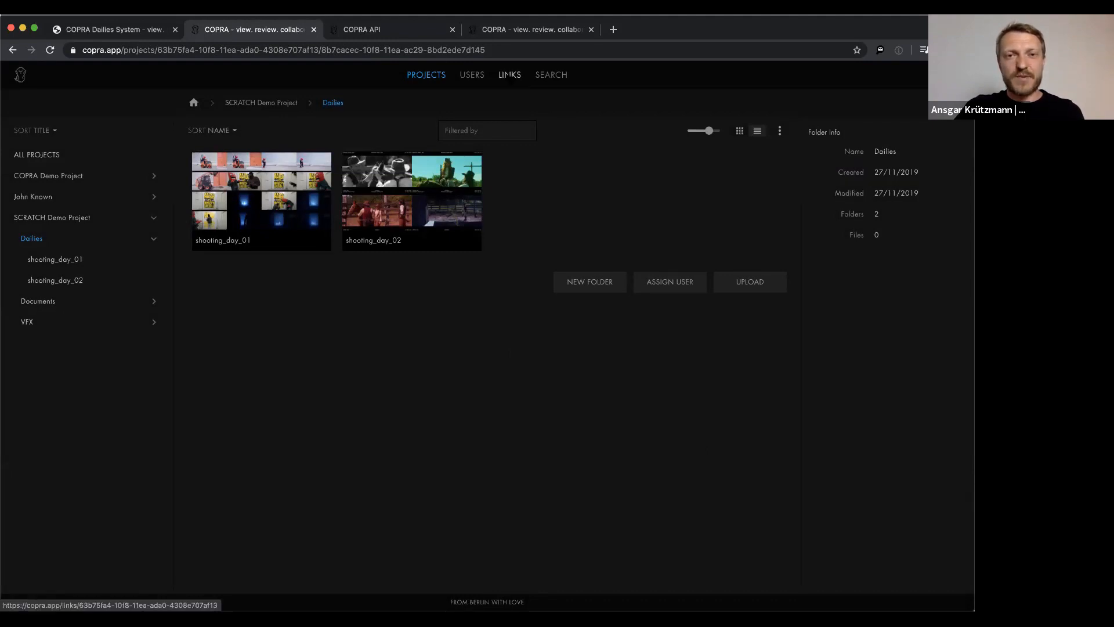
Filter the Links page to SCRATCH Demo Project and tick the Shooting Day 01 link
{"action": "left_click", "coordinate": [509, 75]}
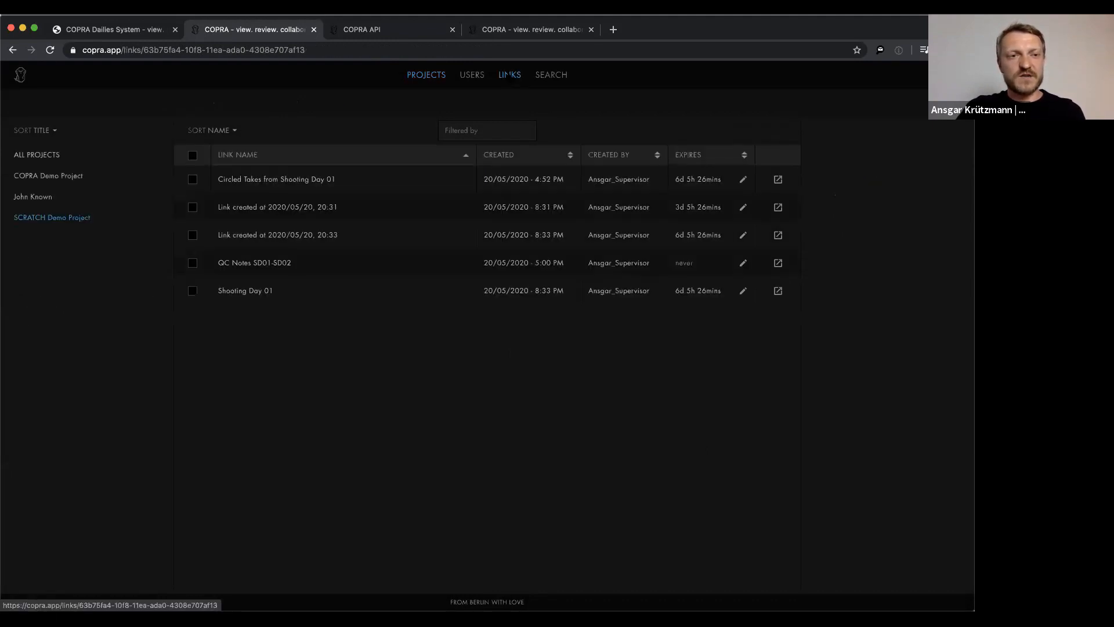
{"action": "left_click", "coordinate": [37, 157]}
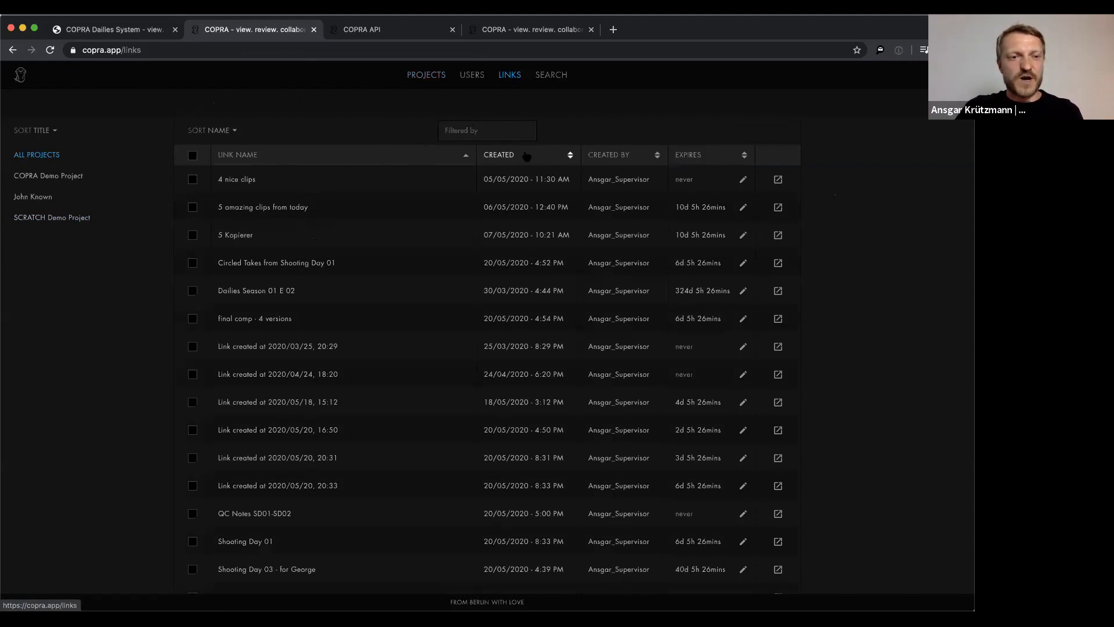
{"action": "left_click", "coordinate": [54, 219]}
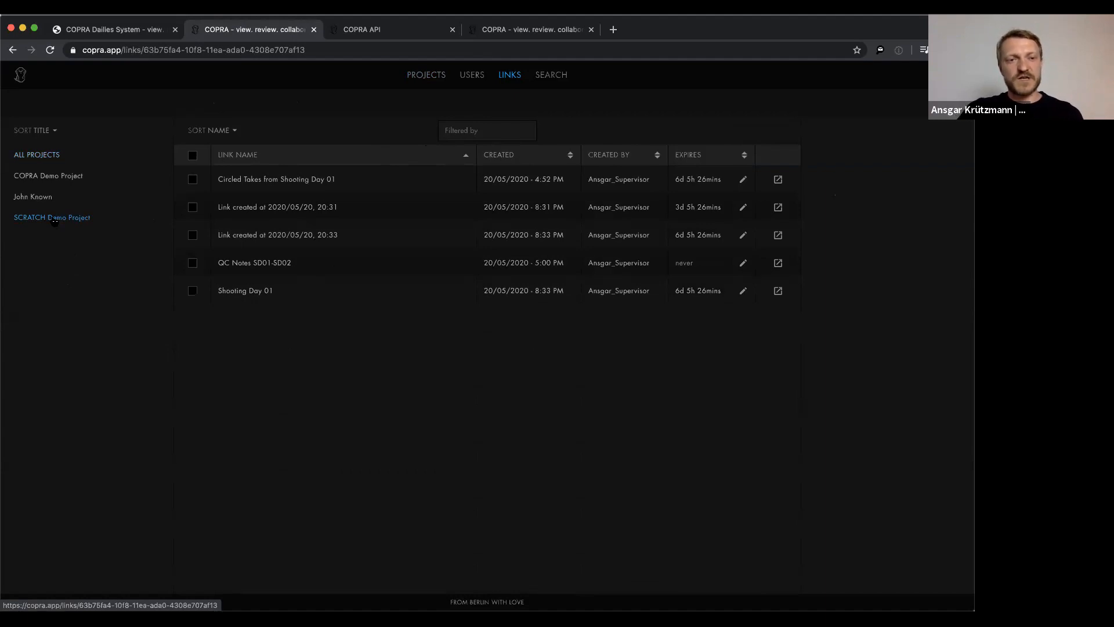
{"action": "left_click", "coordinate": [193, 291]}
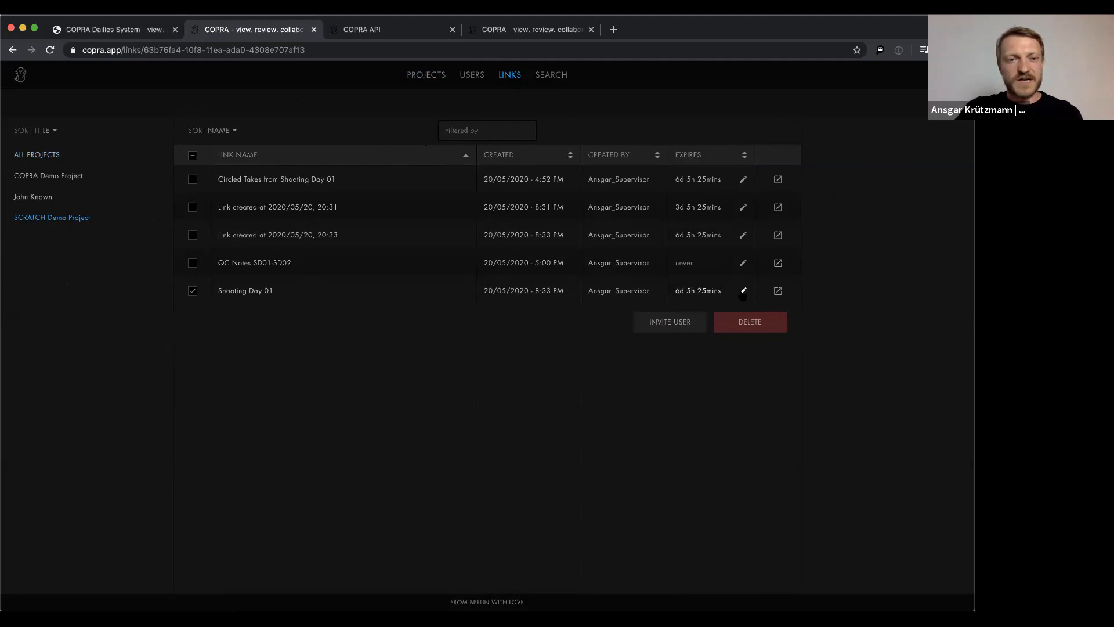
Delete the Shooting Day 01 link, then all remaining links, and return to the shared clip tab
{"action": "left_click", "coordinate": [753, 329]}
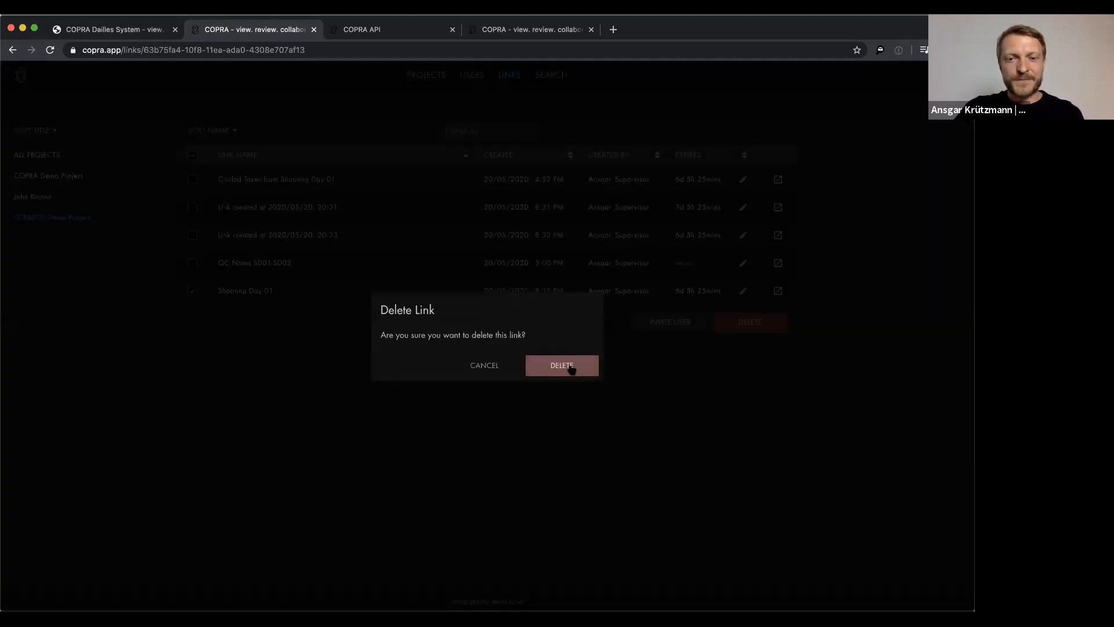
{"action": "left_click", "coordinate": [571, 367]}
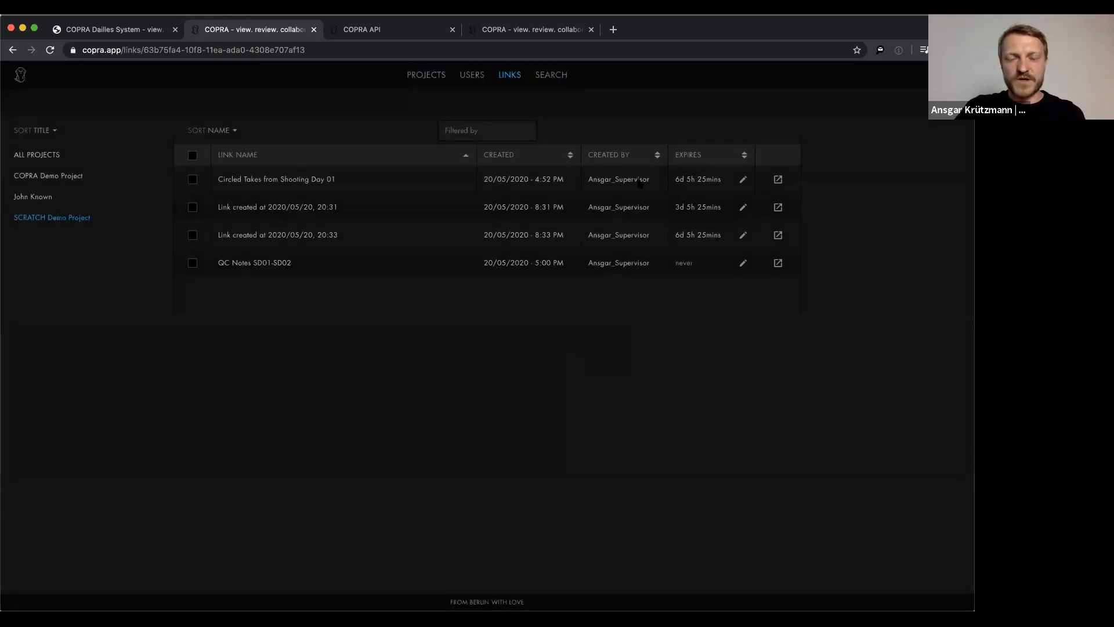
{"action": "left_click", "coordinate": [192, 155]}
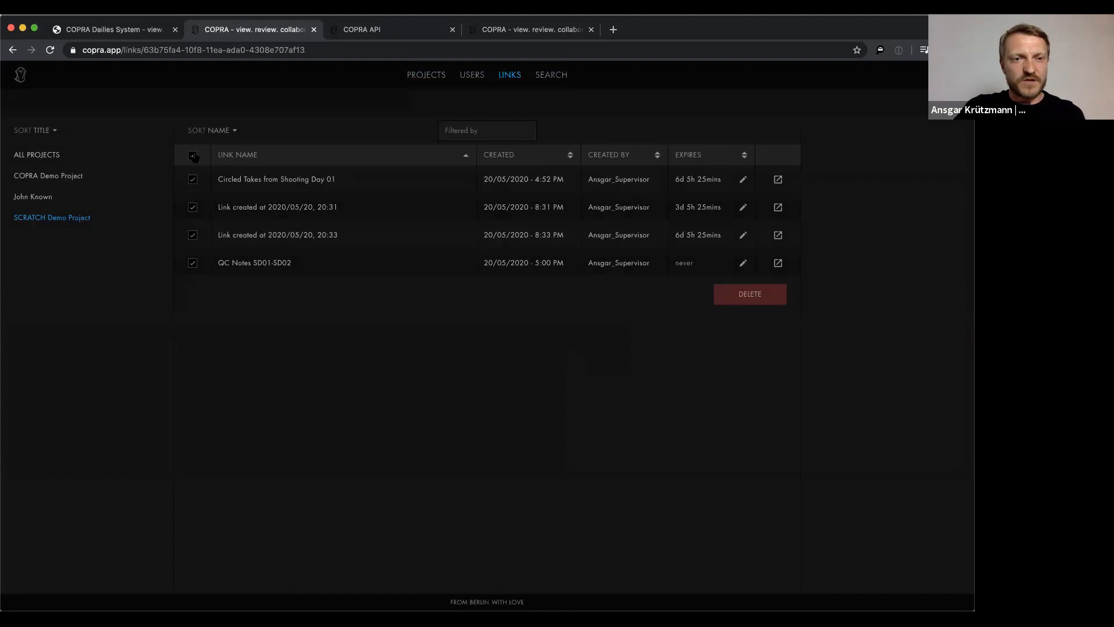
{"action": "left_click", "coordinate": [733, 297]}
{"action": "left_click", "coordinate": [562, 369]}
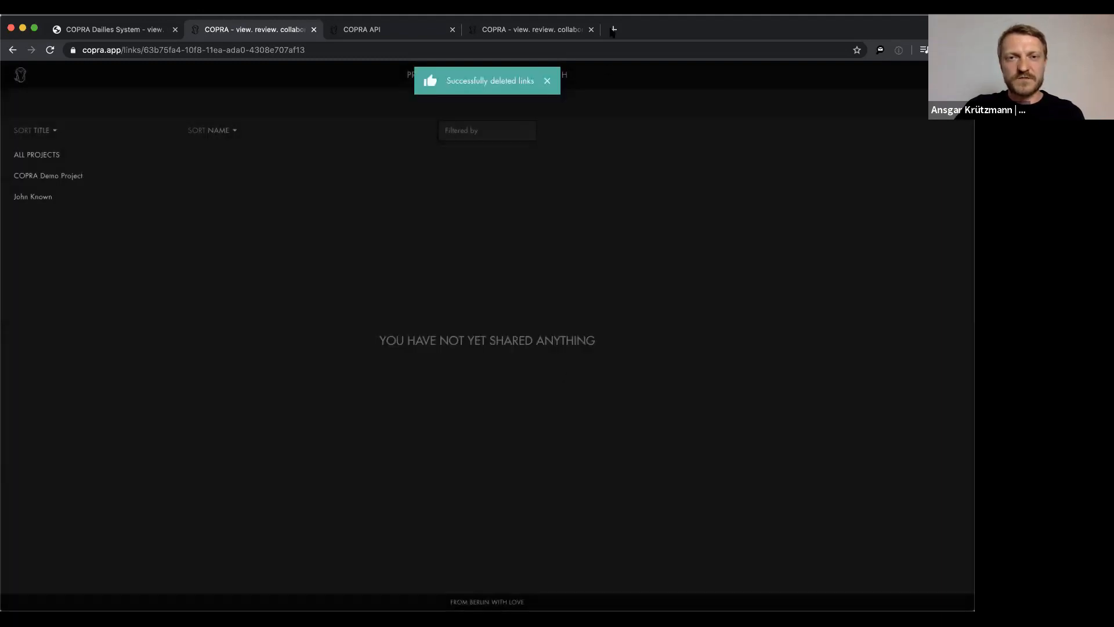
{"action": "left_click", "coordinate": [555, 32]}
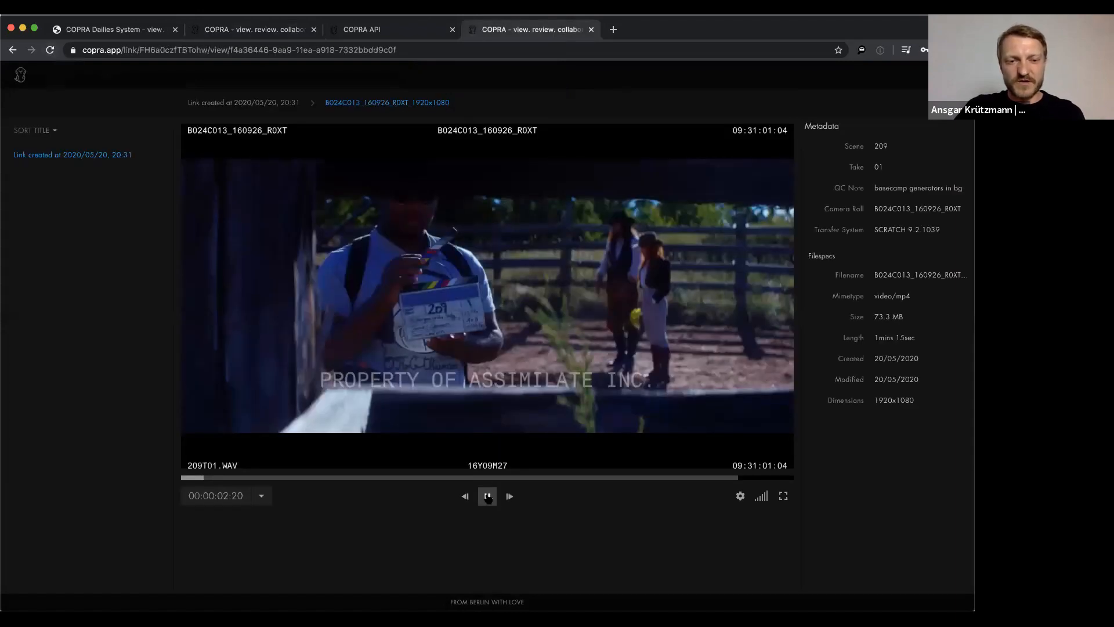
Pause the shared clip, reload to see LINK IS INVALID, and return to the empty Links page
{"action": "left_click", "coordinate": [487, 496]}
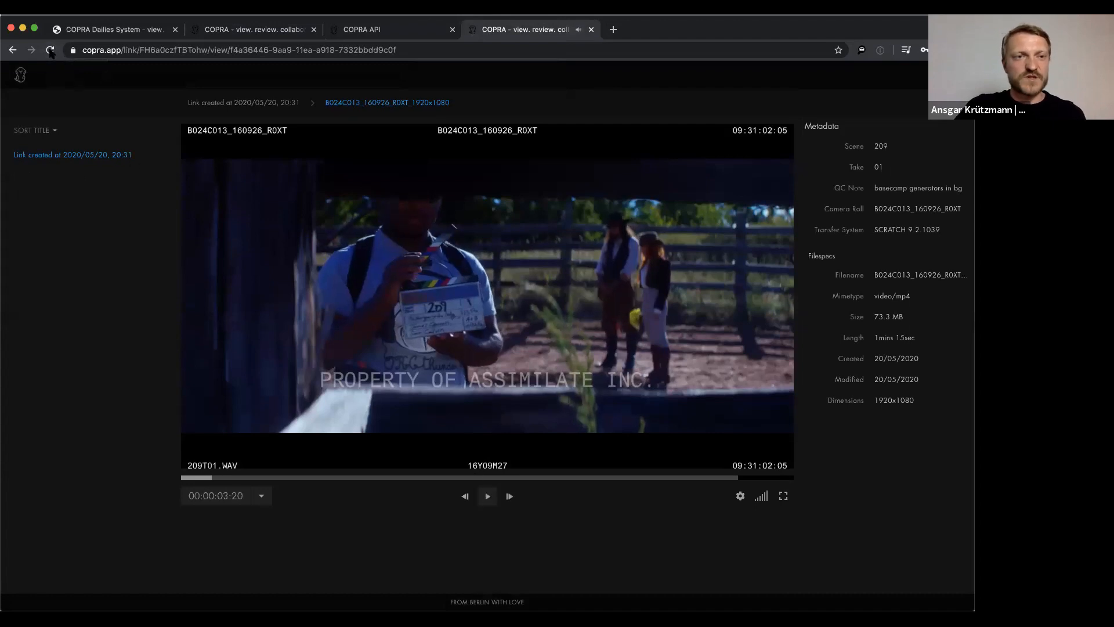
{"action": "left_click", "coordinate": [50, 51]}
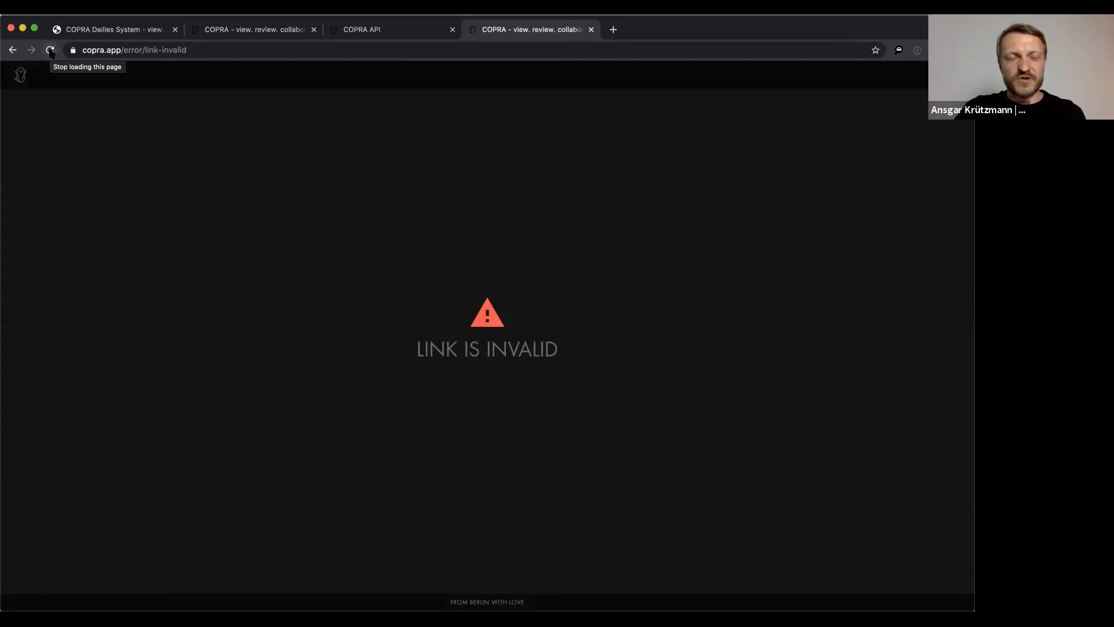
{"action": "left_click", "coordinate": [241, 33]}
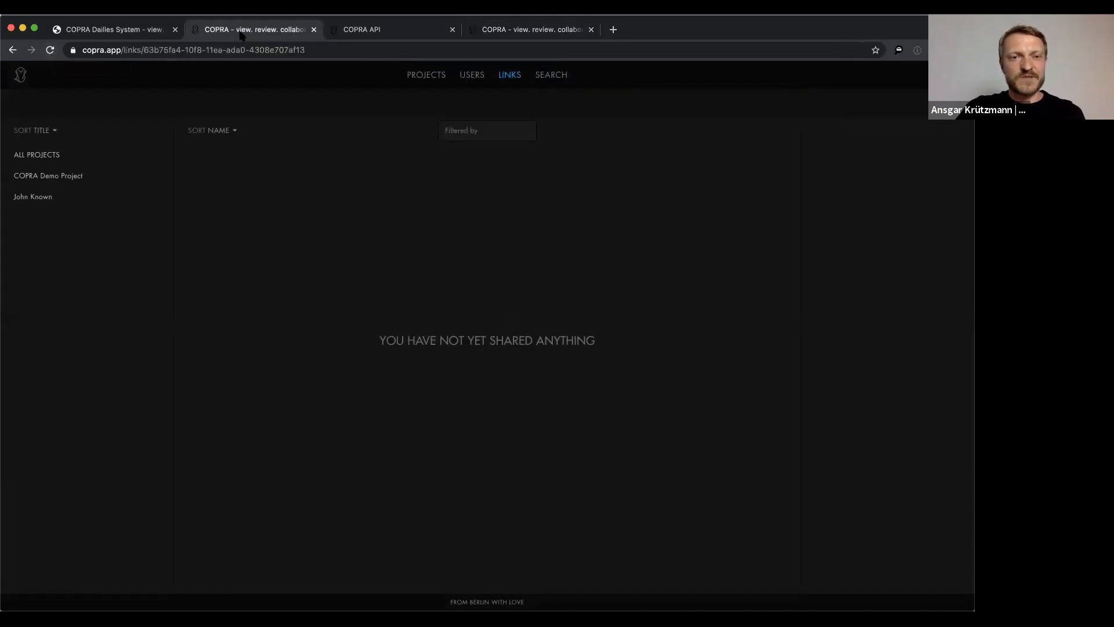
Open shooting_day_02's second clip, B024C013_160926_R0XT, in the player and pause it around 00:00:27
{"action": "left_click", "coordinate": [427, 75]}
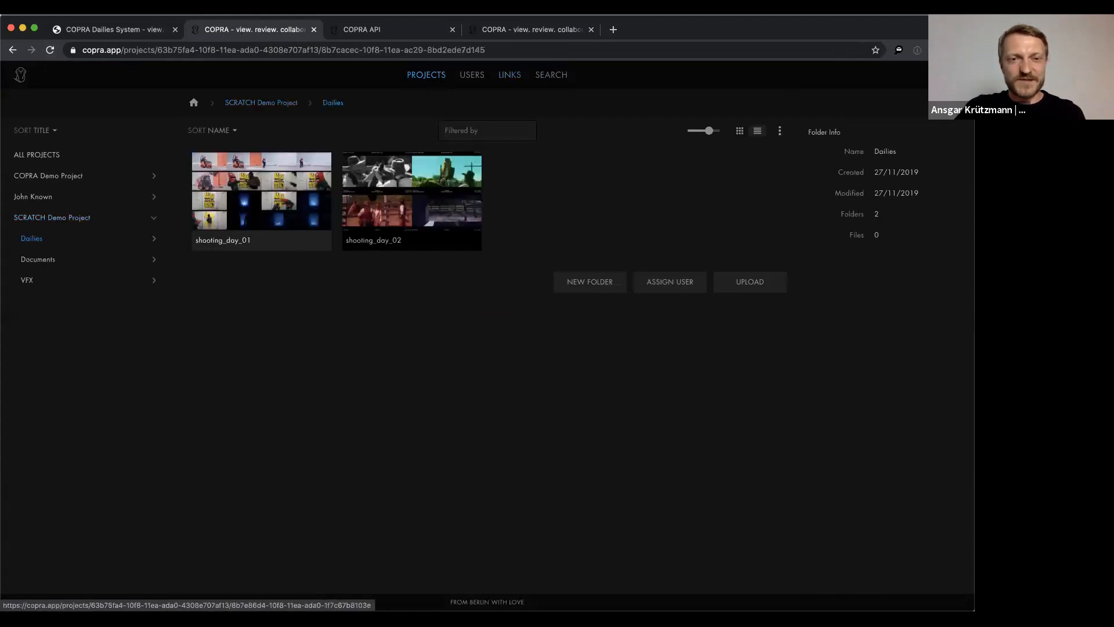
{"action": "left_click", "coordinate": [373, 198]}
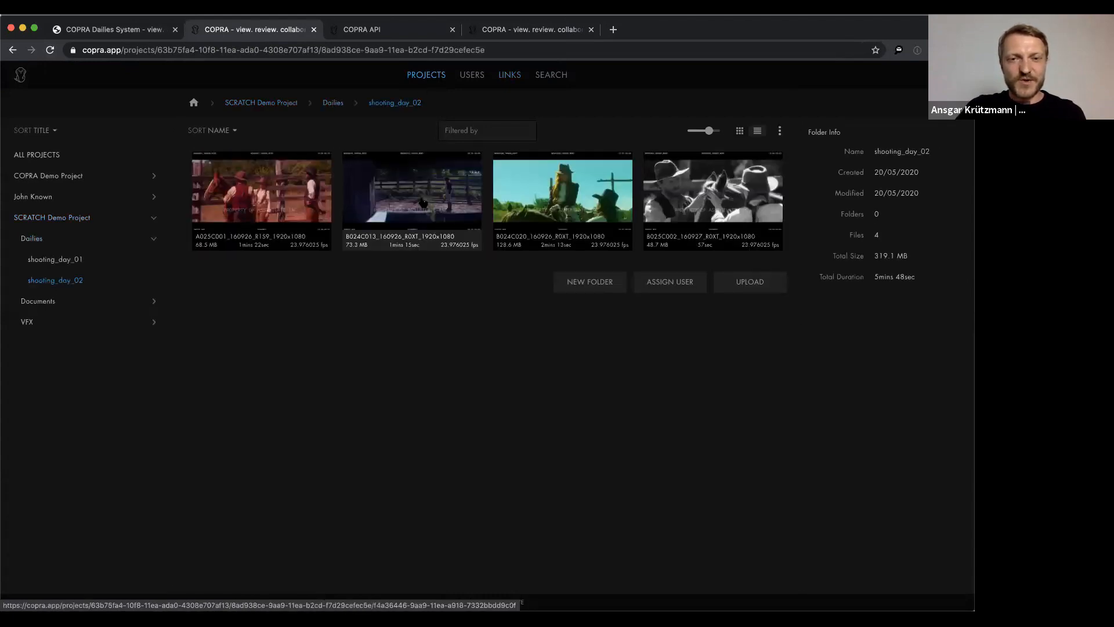
{"action": "left_click", "coordinate": [393, 192]}
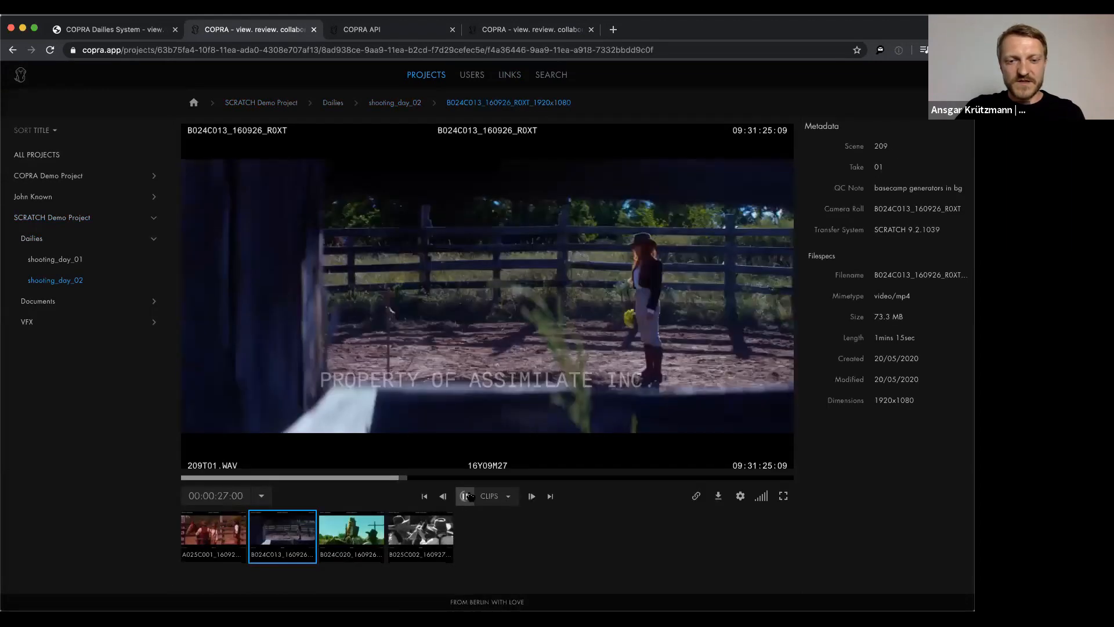
{"action": "left_click", "coordinate": [466, 497]}
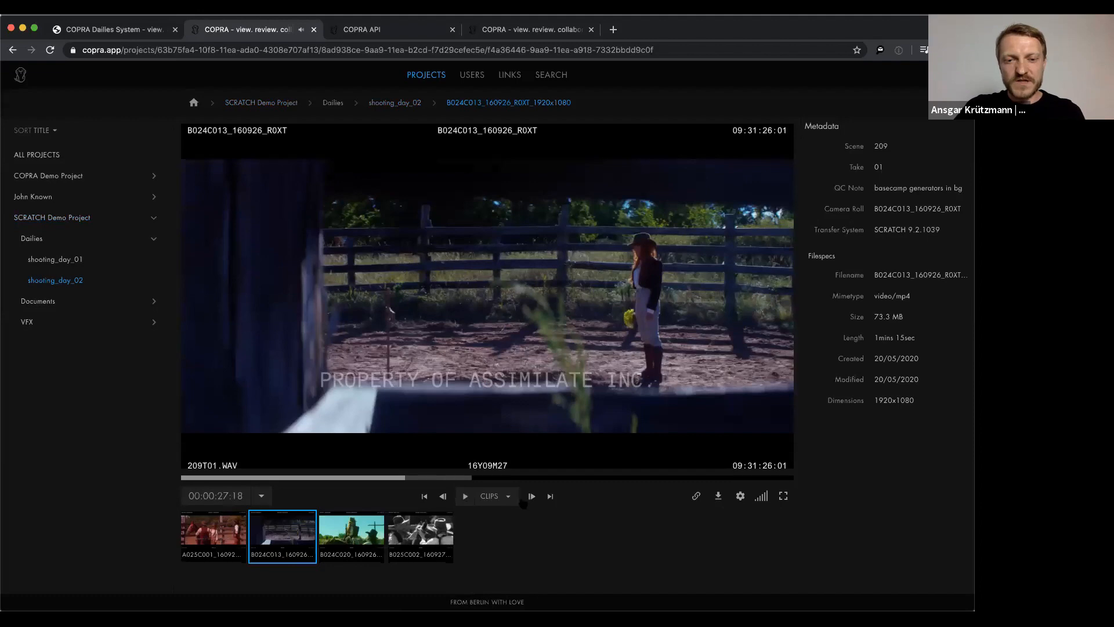
Switch playback to STILLS and step from A025C001's still back to B024C013's
{"action": "left_click", "coordinate": [509, 498]}
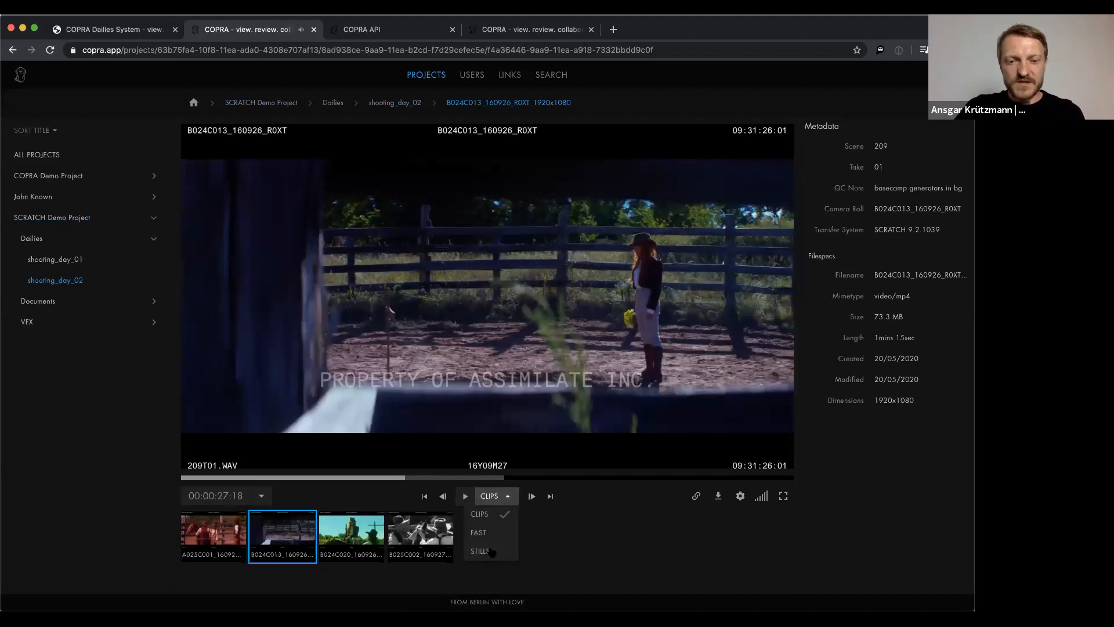
{"action": "left_click", "coordinate": [489, 554]}
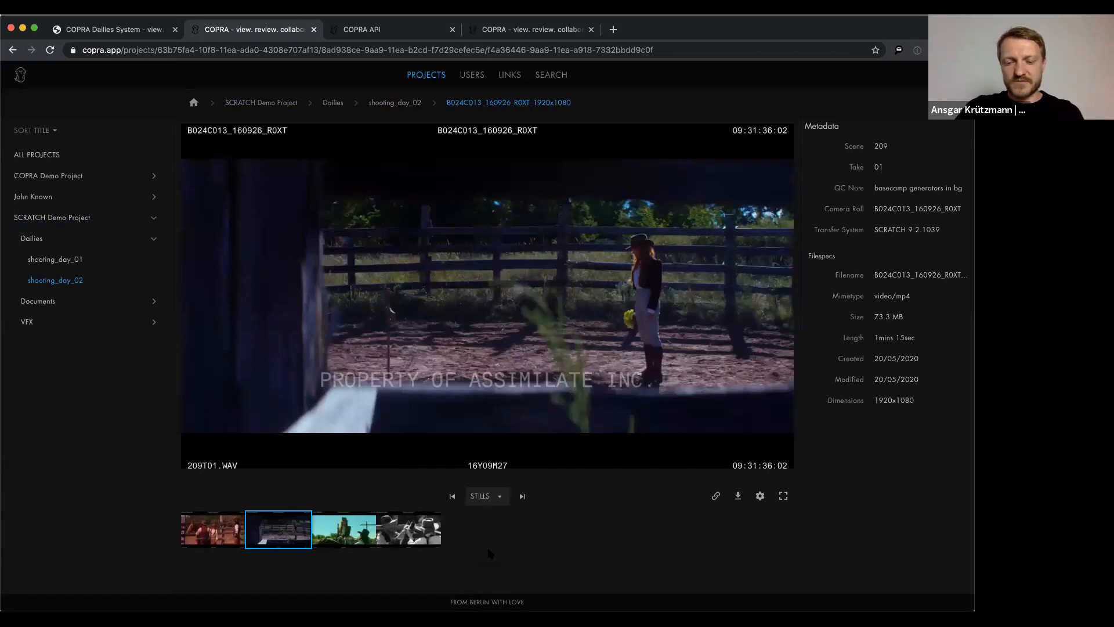
{"action": "key", "text": "Left"}
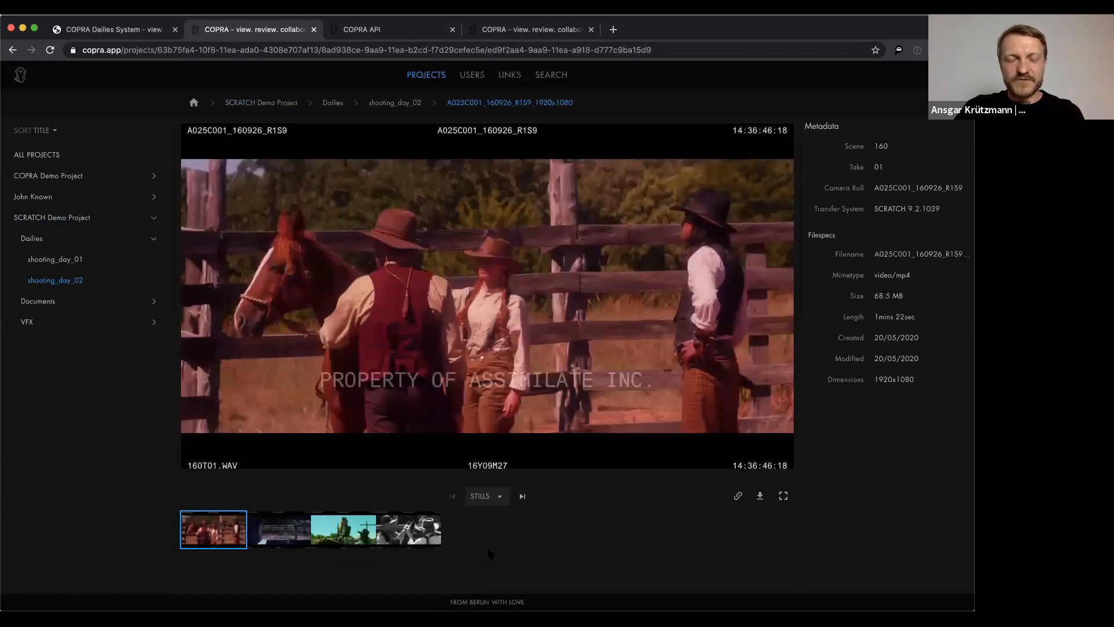
{"action": "key", "text": "Right"}
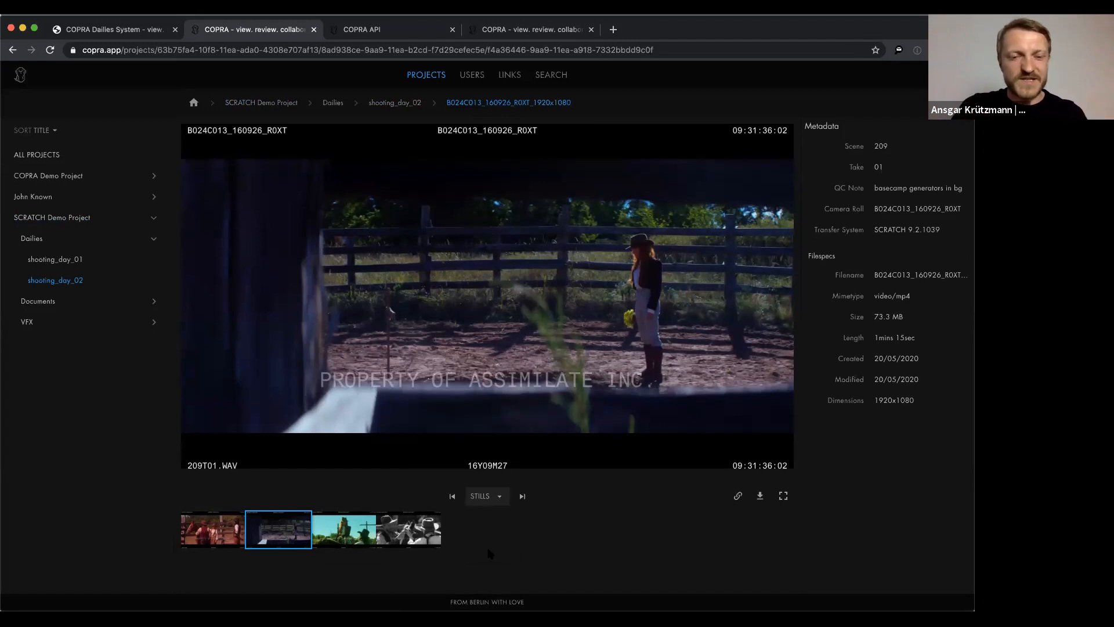
Switch playback to FAST and advance through B024C020 to B025C002_160927_R0XT
{"action": "left_click", "coordinate": [500, 497]}
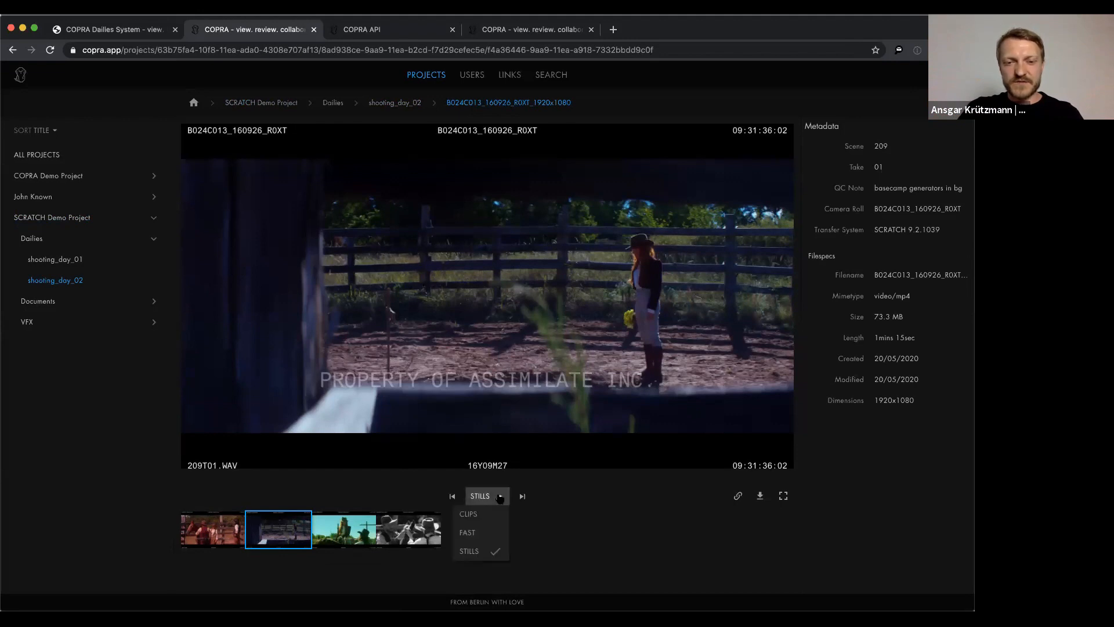
{"action": "left_click", "coordinate": [473, 533]}
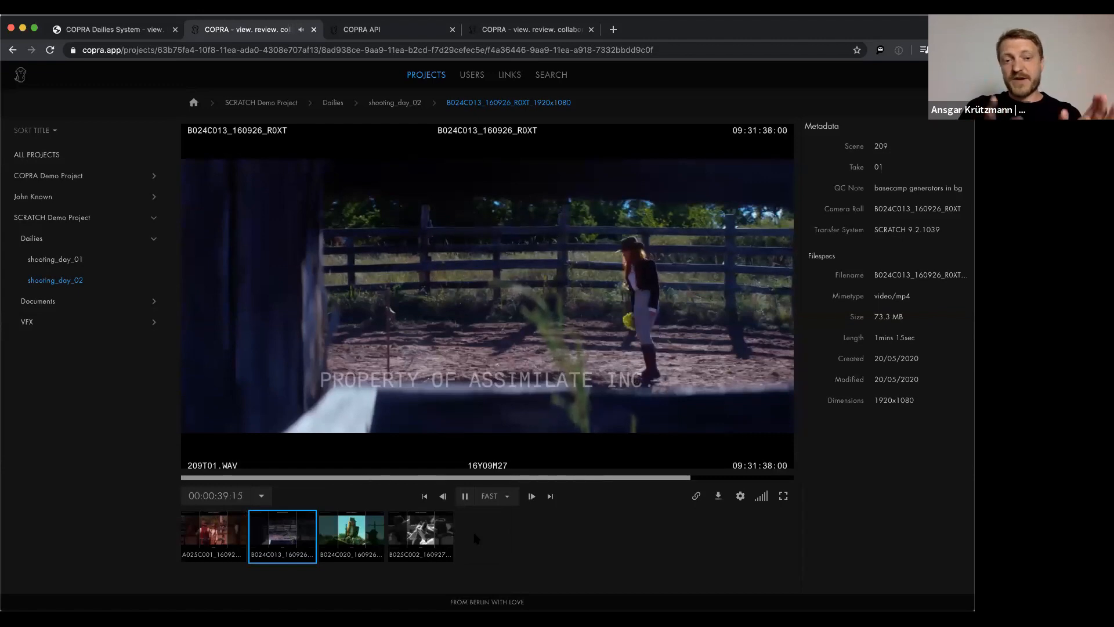
{"action": "key", "text": "Down"}
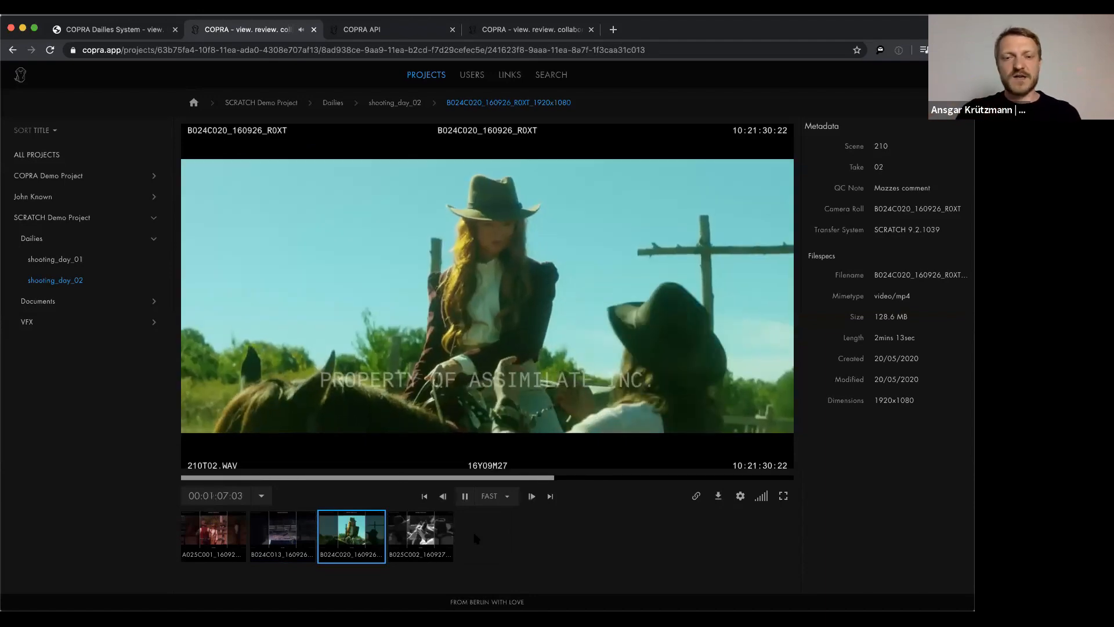
{"action": "key", "text": "Down"}
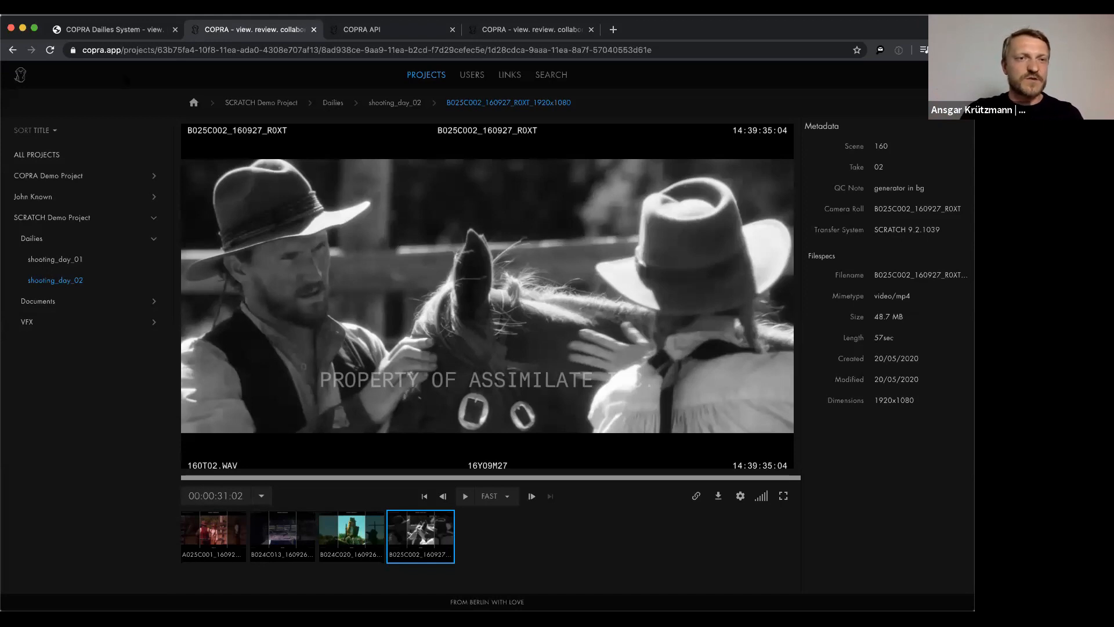
Show the copra.de website tab scrolled up to its 'view. review. collaborate.' heading
{"action": "left_click", "coordinate": [100, 32]}
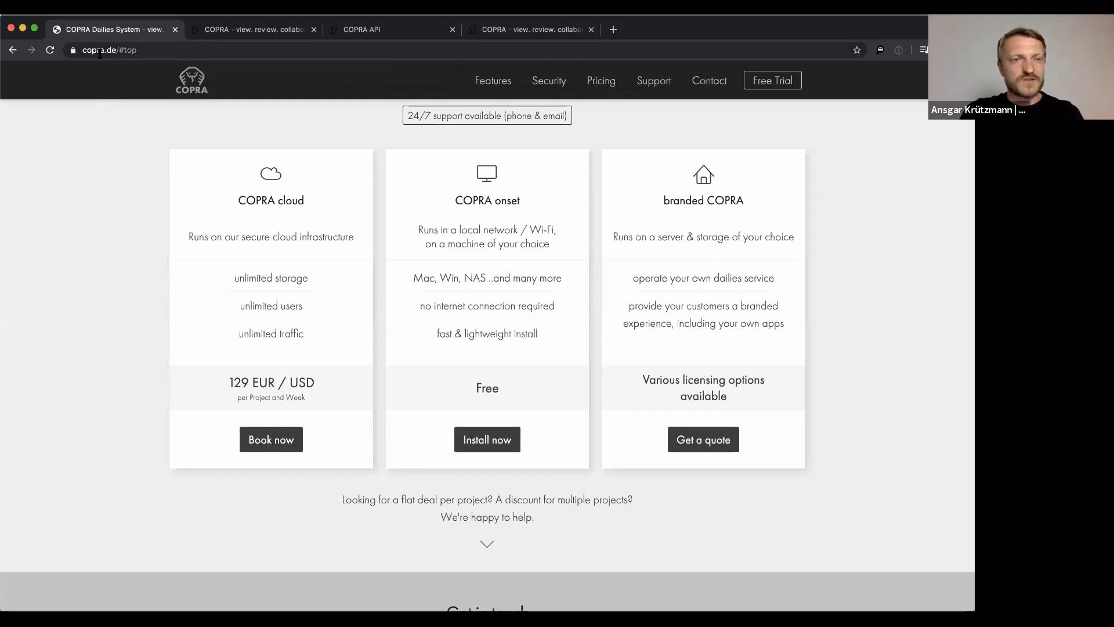
{"action": "scroll", "coordinate": [147, 201], "scroll_direction": "up", "scroll_amount": 10}
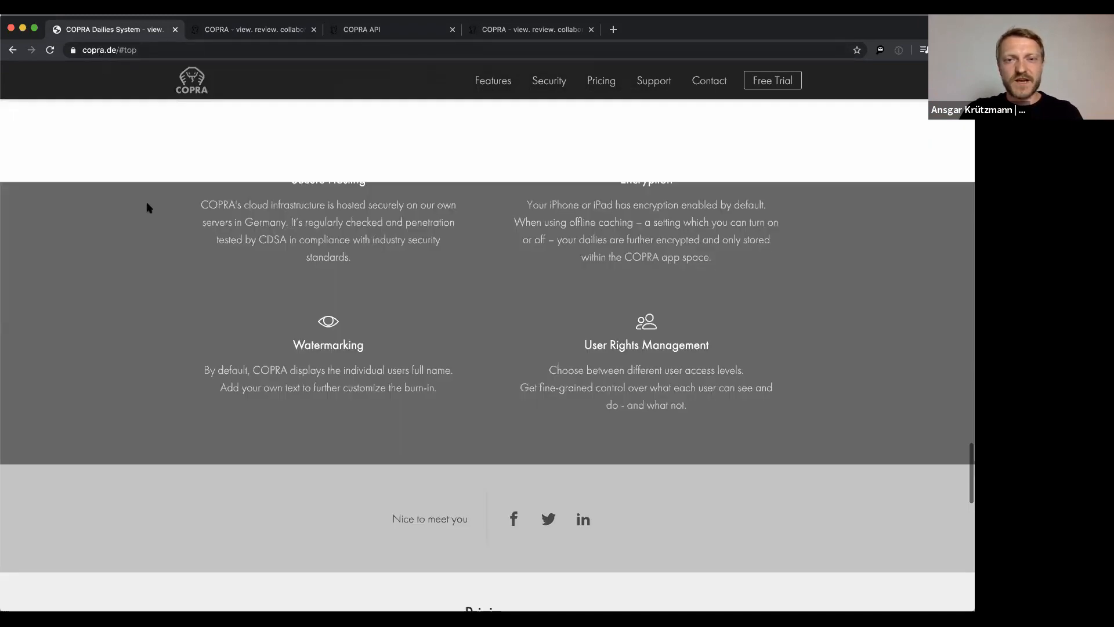
{"action": "scroll", "coordinate": [148, 207], "scroll_direction": "up", "scroll_amount": 15}
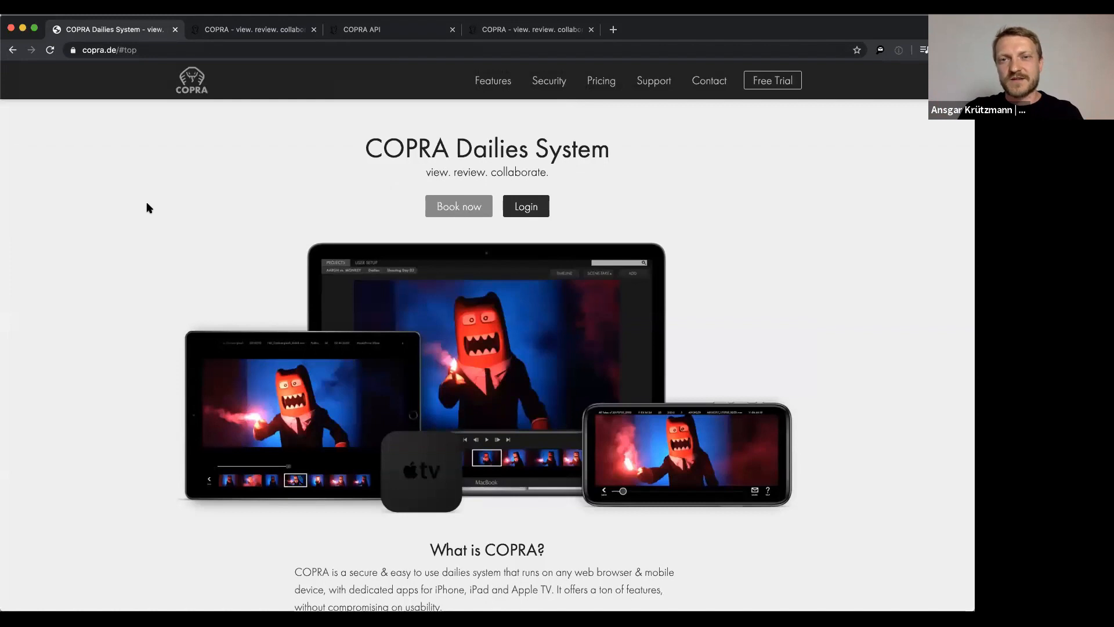
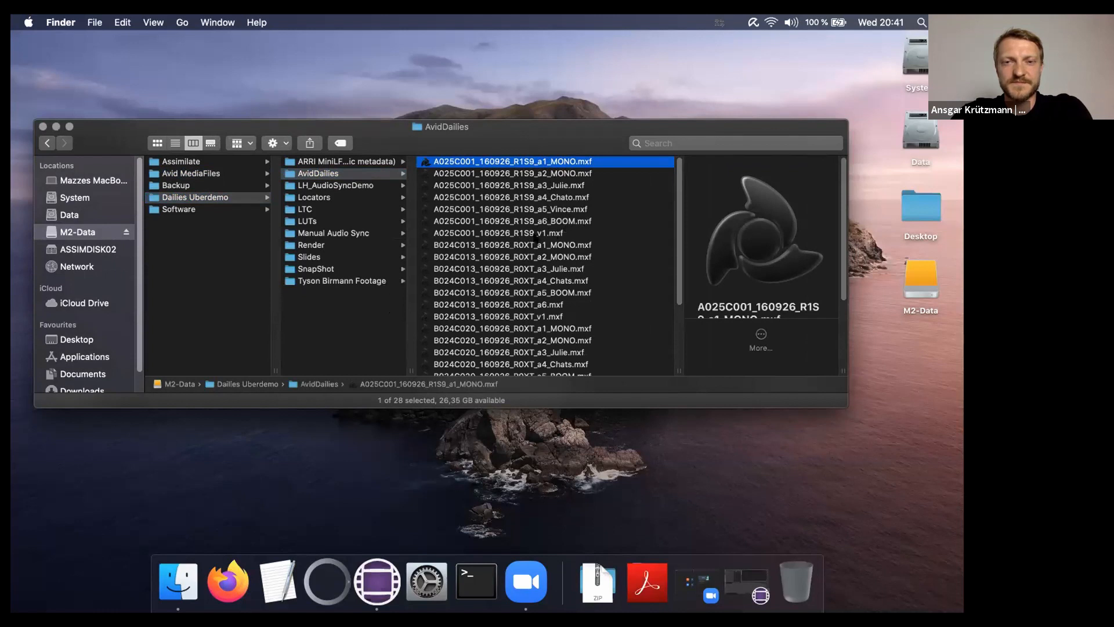
Select the A025C001_160926_R1S9_v1.mxf clip file in the AvidDailies folder on M2-Data
{"action": "left_click", "coordinate": [536, 237]}
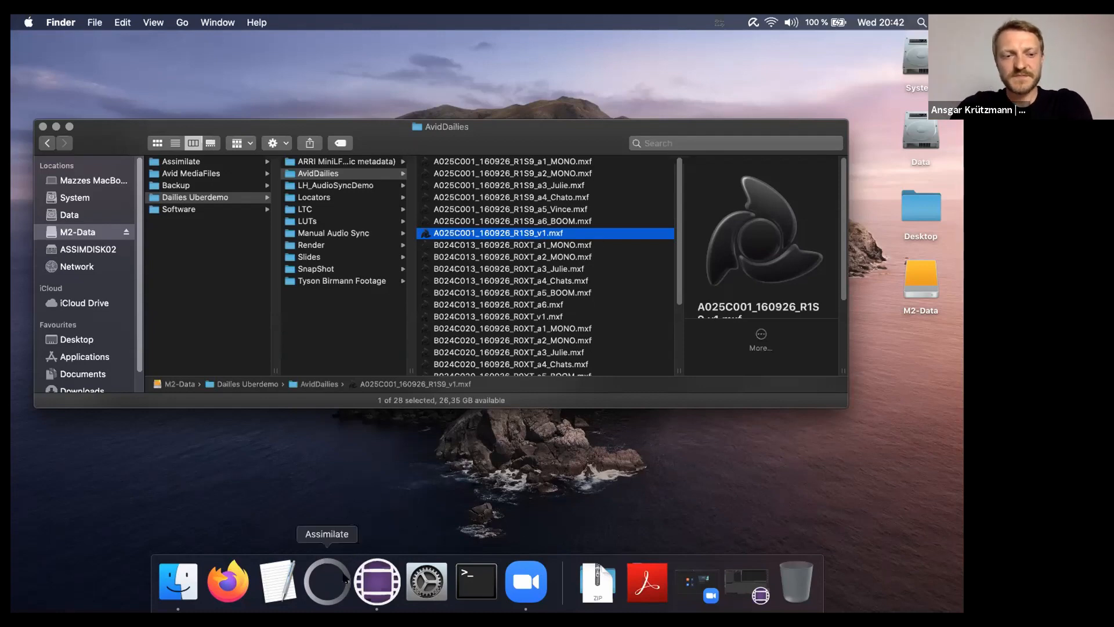
Float the Dailies Bin as its own widened window in Avid, then minimise Avid
{"action": "left_click", "coordinate": [376, 587]}
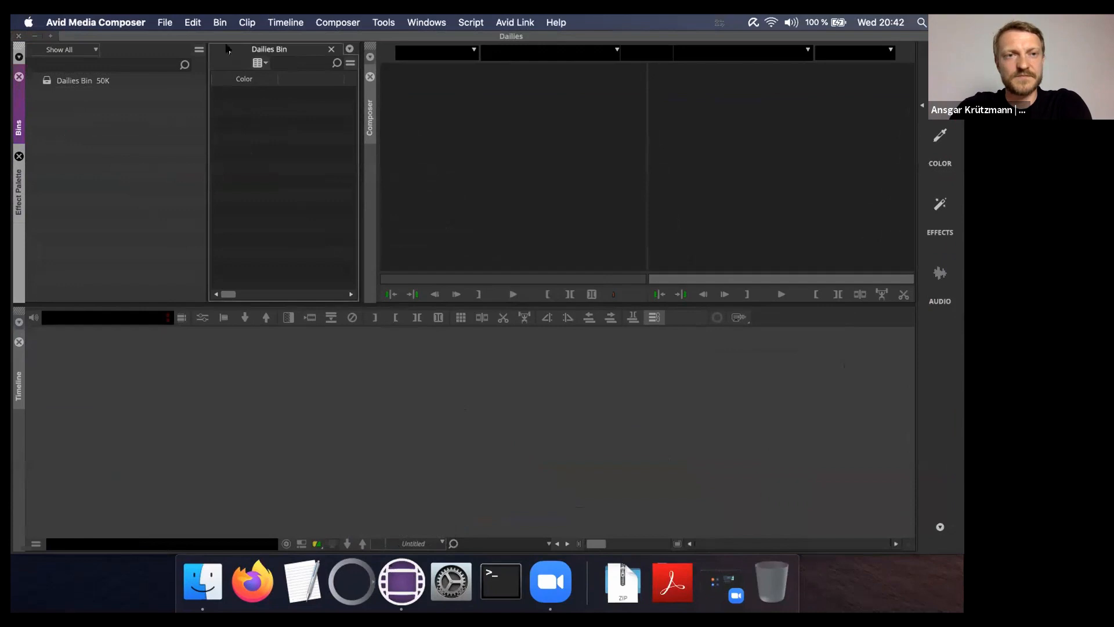
{"action": "left_click_drag", "start_coordinate": [230, 51], "coordinate": [122, 158]}
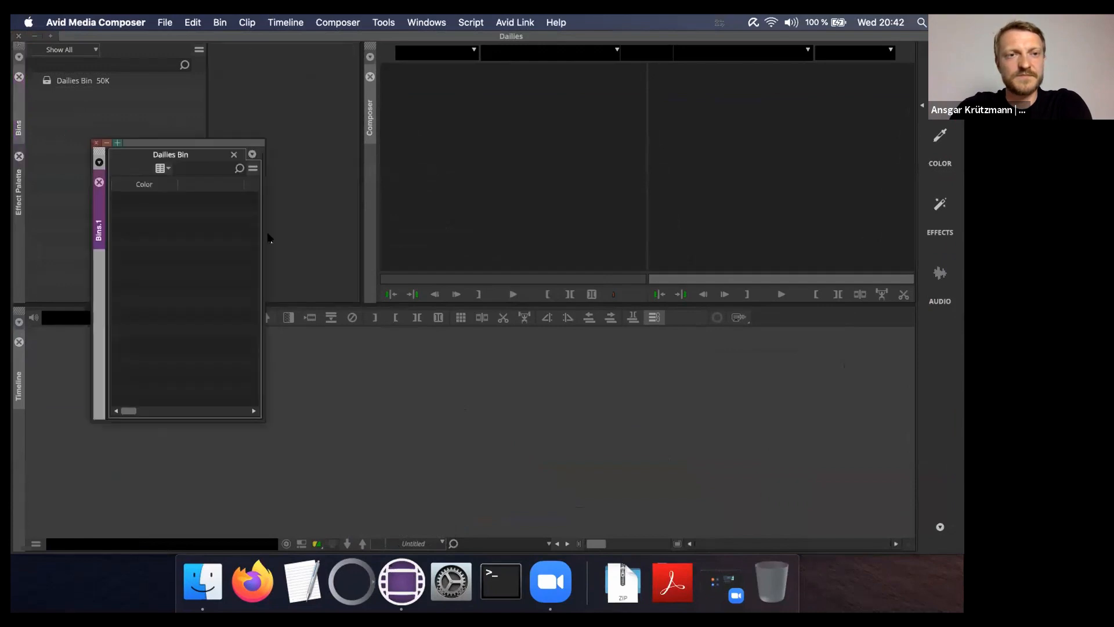
{"action": "left_click_drag", "start_coordinate": [264, 235], "coordinate": [667, 244]}
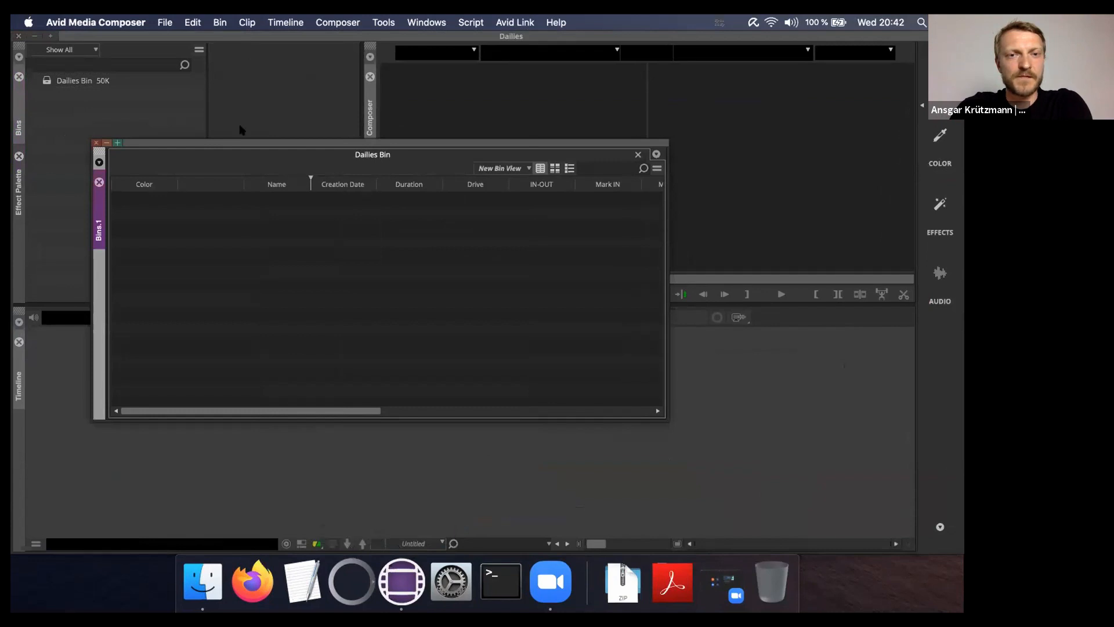
{"action": "left_click", "coordinate": [34, 36]}
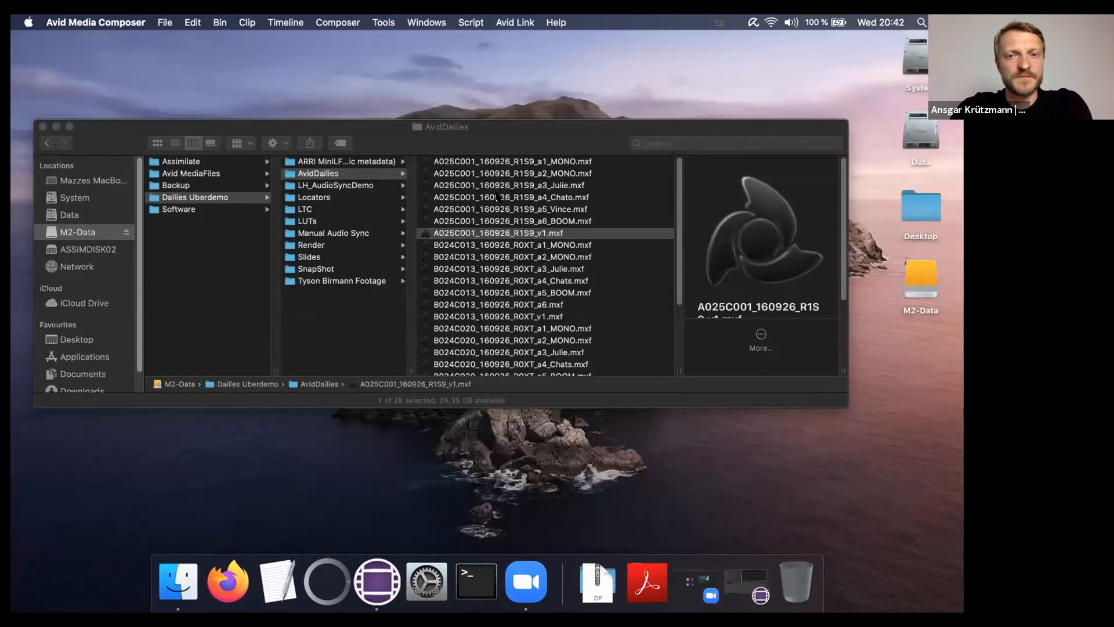
Copy the AvidDailies folder into Avid MediaFiles/MXF and rename the copy to 1
{"action": "left_click", "coordinate": [246, 206]}
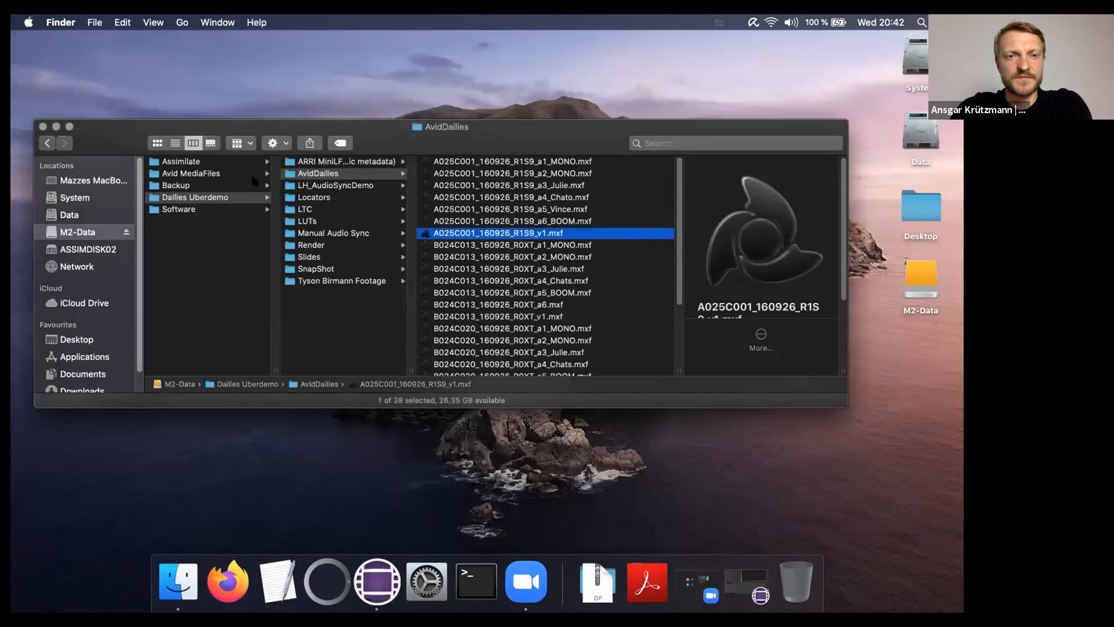
{"action": "left_click", "coordinate": [288, 174]}
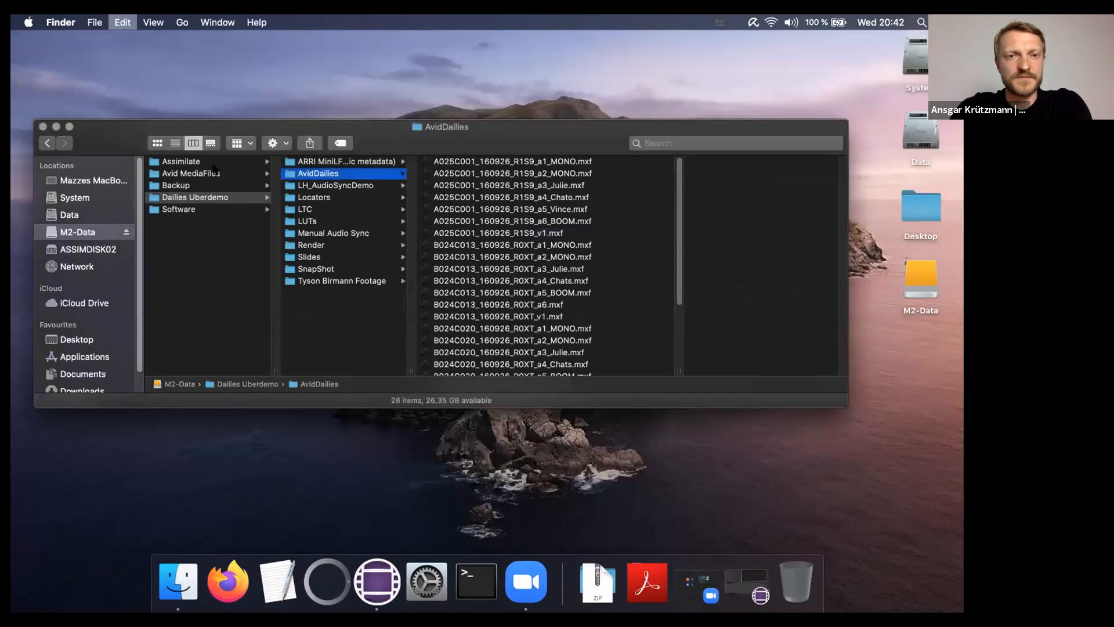
{"action": "left_click", "coordinate": [180, 173]}
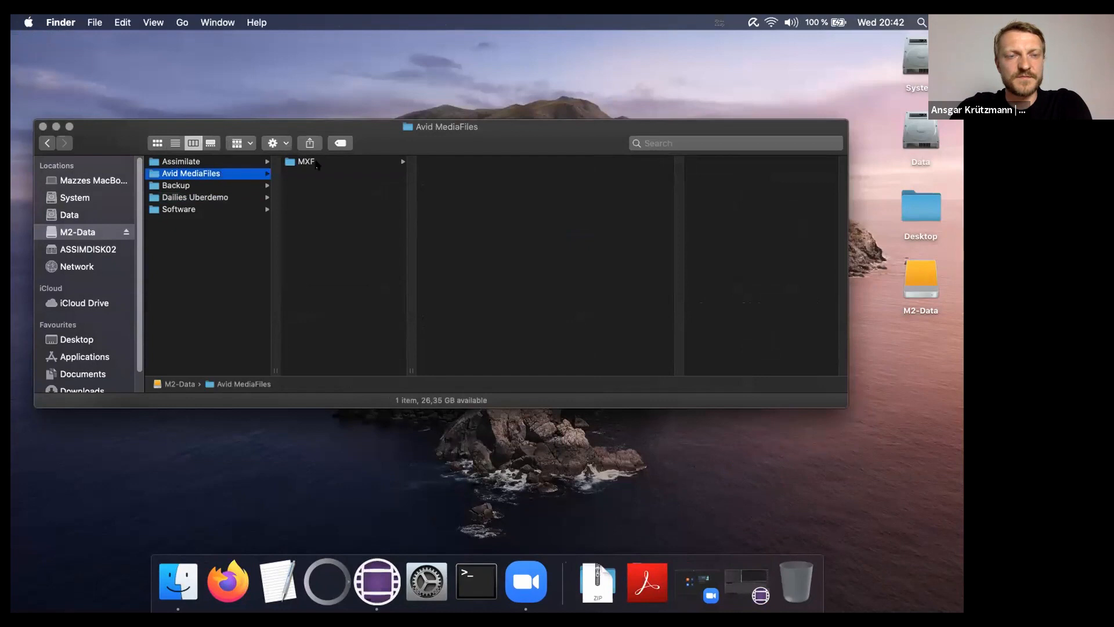
{"action": "left_click", "coordinate": [314, 163]}
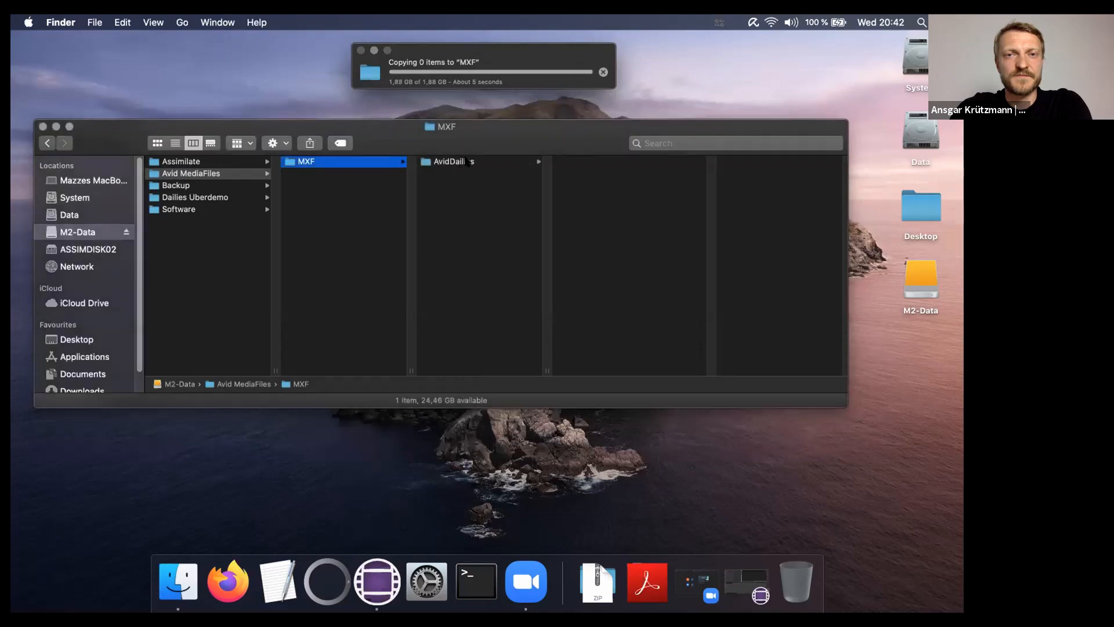
{"action": "left_click", "coordinate": [445, 162]}
{"action": "left_click", "coordinate": [444, 162]}
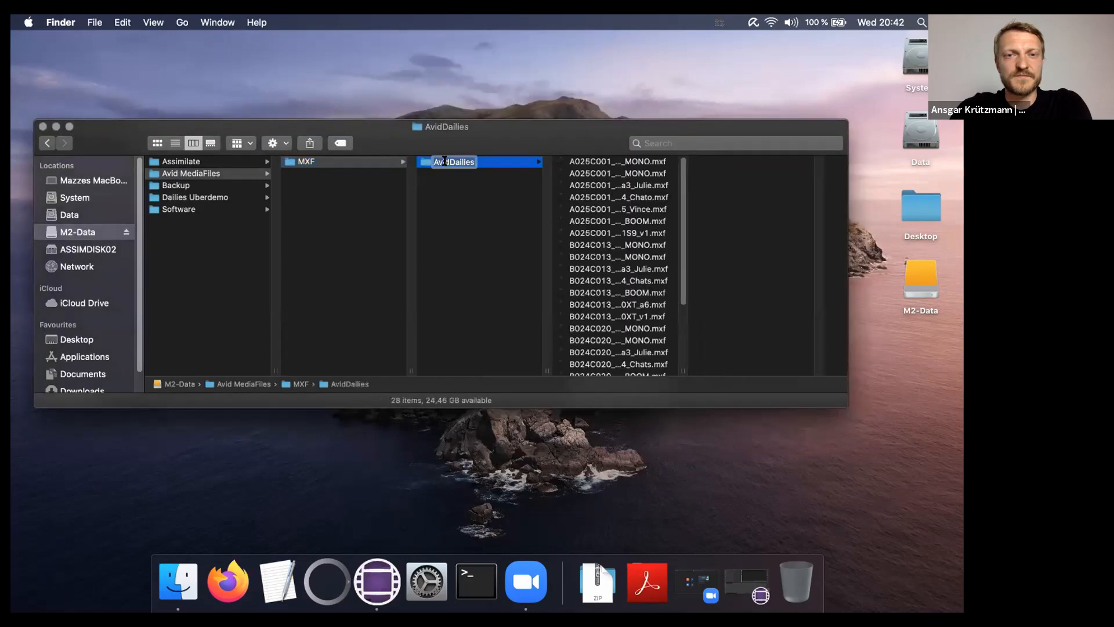
{"action": "type", "text": "1"}
{"action": "key", "text": "Return"}
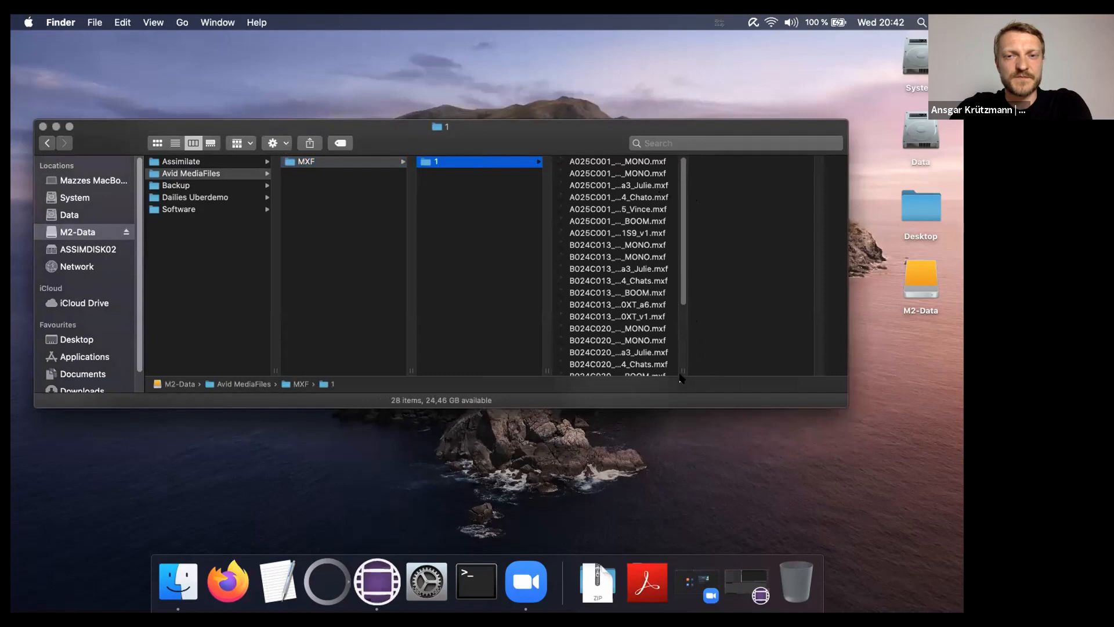
Drop msmMMOB.mdb from MXF/1 onto the Avid Dailies Bin to load its clips
{"action": "left_click_drag", "start_coordinate": [680, 368], "coordinate": [801, 340]}
{"action": "left_click_drag", "start_coordinate": [806, 229], "coordinate": [814, 376]}
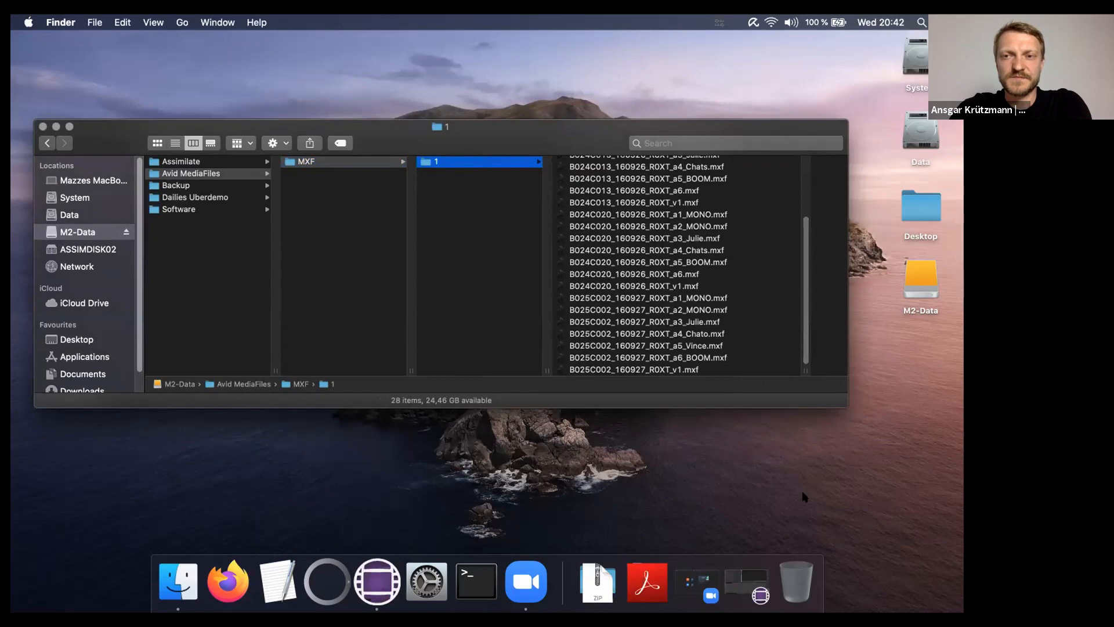
{"action": "left_click", "coordinate": [748, 583]}
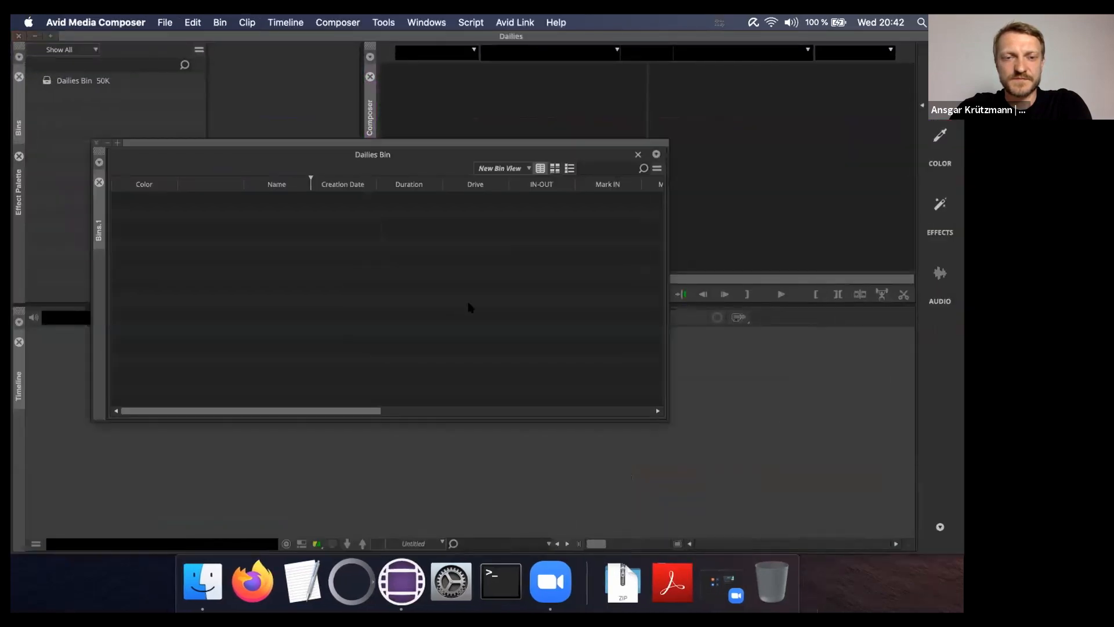
{"action": "key", "text": "super+Tab"}
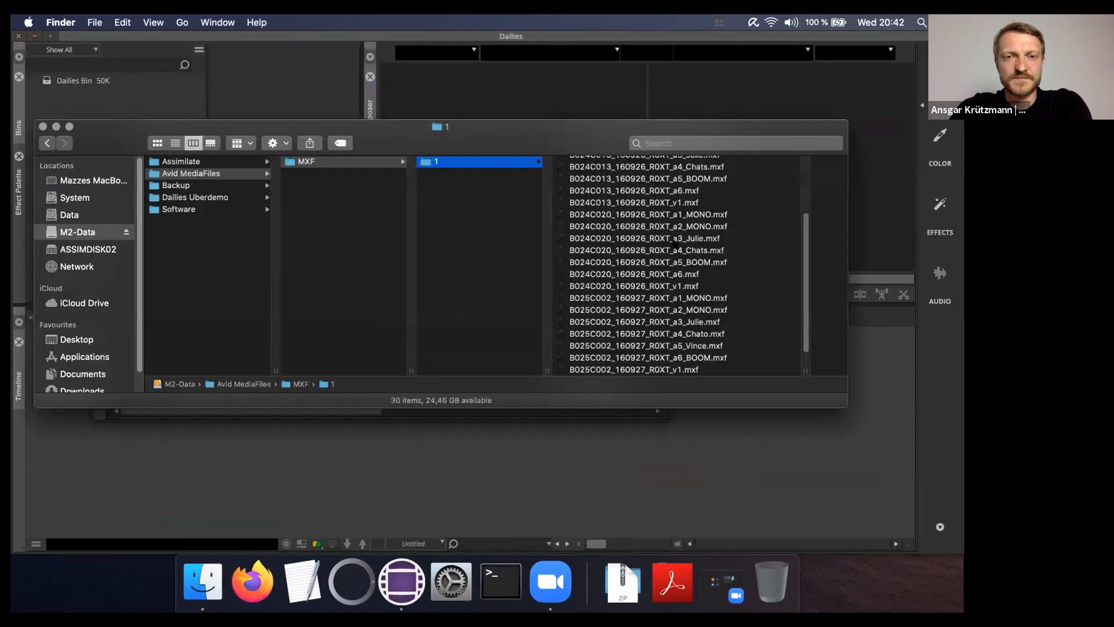
{"action": "scroll", "coordinate": [639, 262], "scroll_direction": "down", "scroll_amount": 2}
{"action": "left_click", "coordinate": [592, 370]}
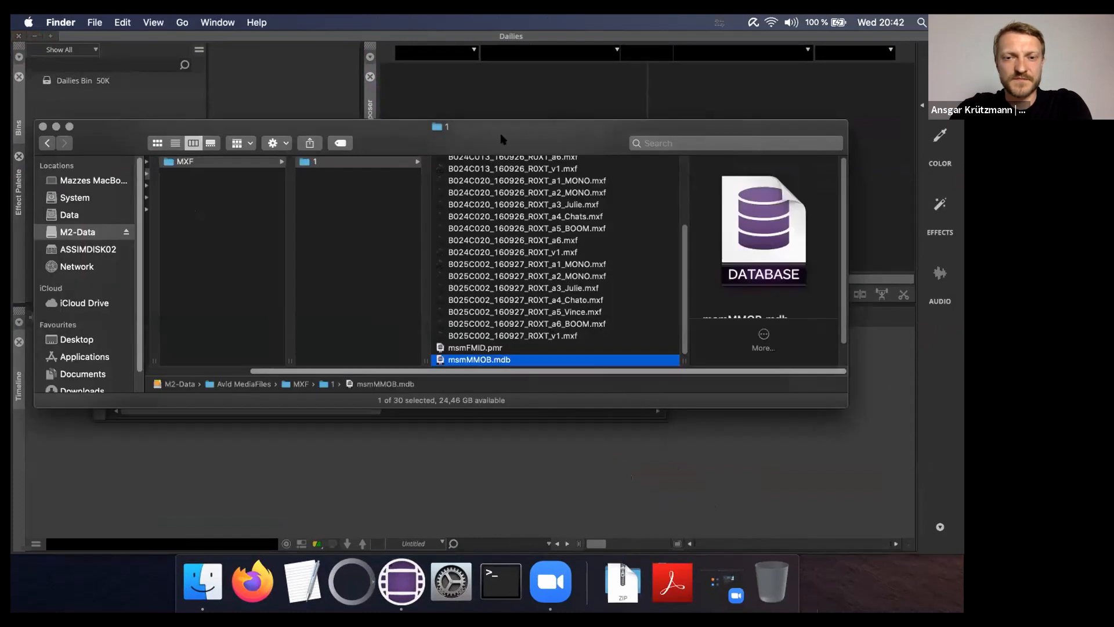
{"action": "left_click_drag", "start_coordinate": [503, 140], "coordinate": [887, 70]}
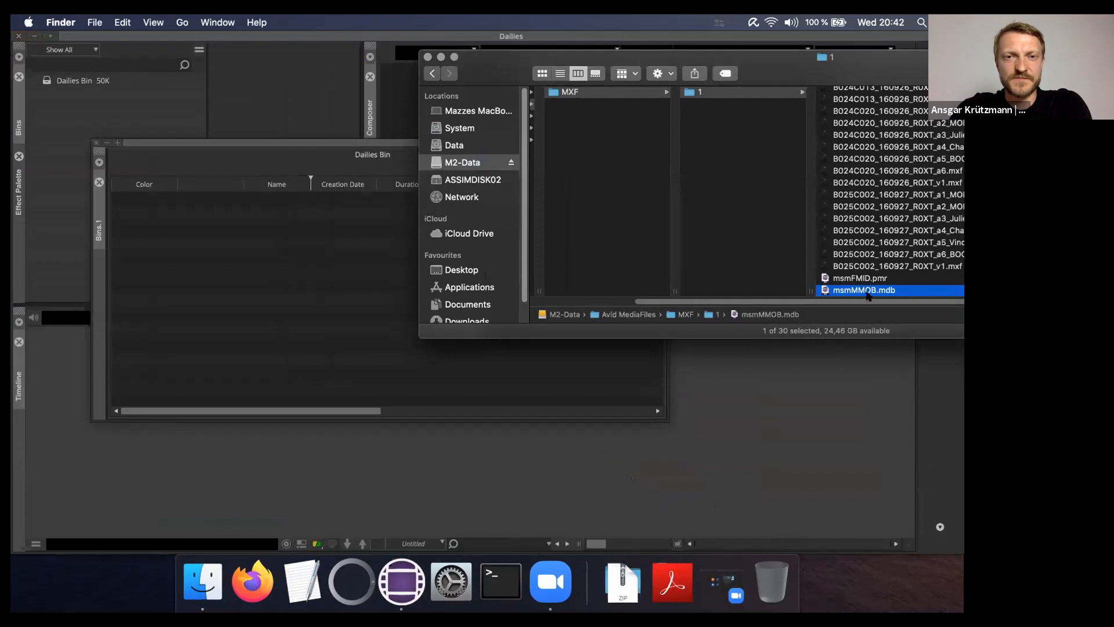
{"action": "left_click_drag", "start_coordinate": [869, 296], "coordinate": [217, 246]}
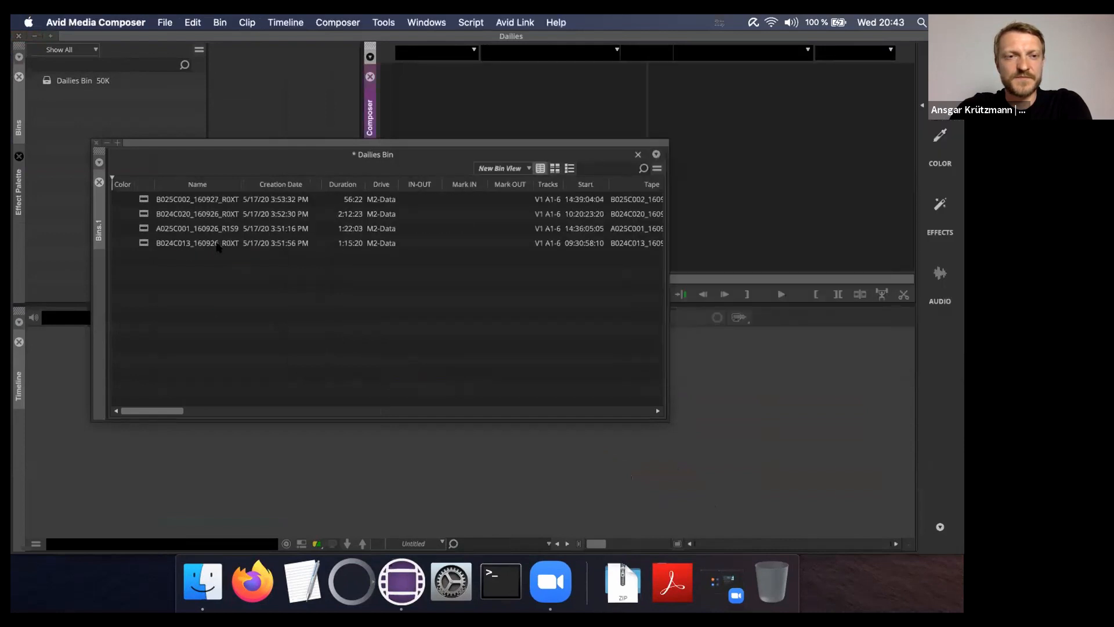
Inspect the B024C020, A025C001 and B024C013 clips and scroll across the bin's metadata columns
{"action": "left_click", "coordinate": [134, 411]}
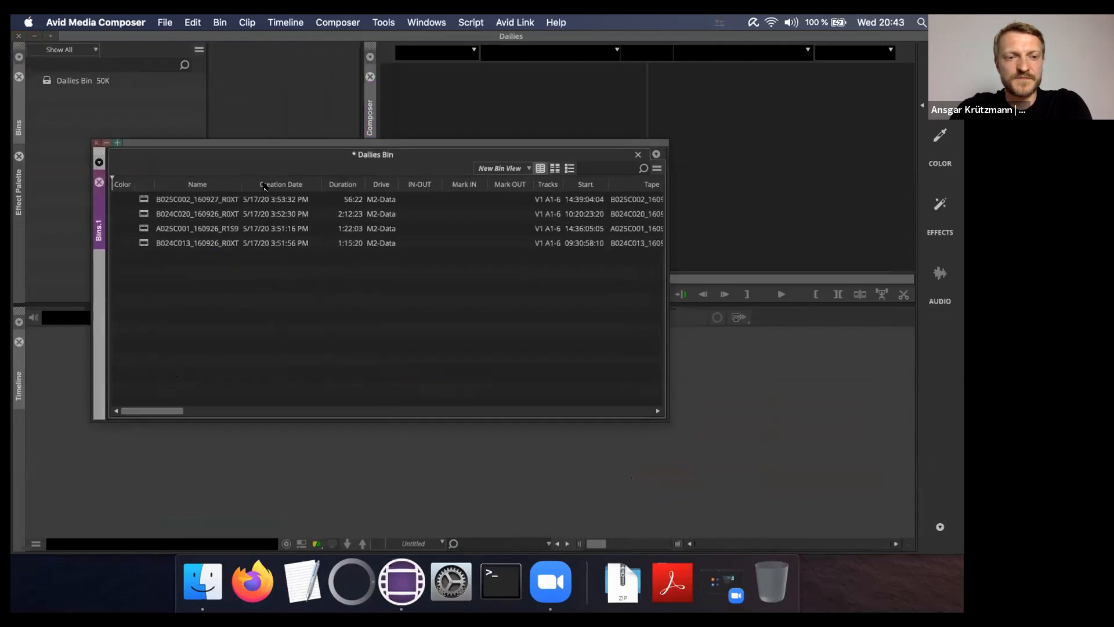
{"action": "left_click", "coordinate": [216, 214]}
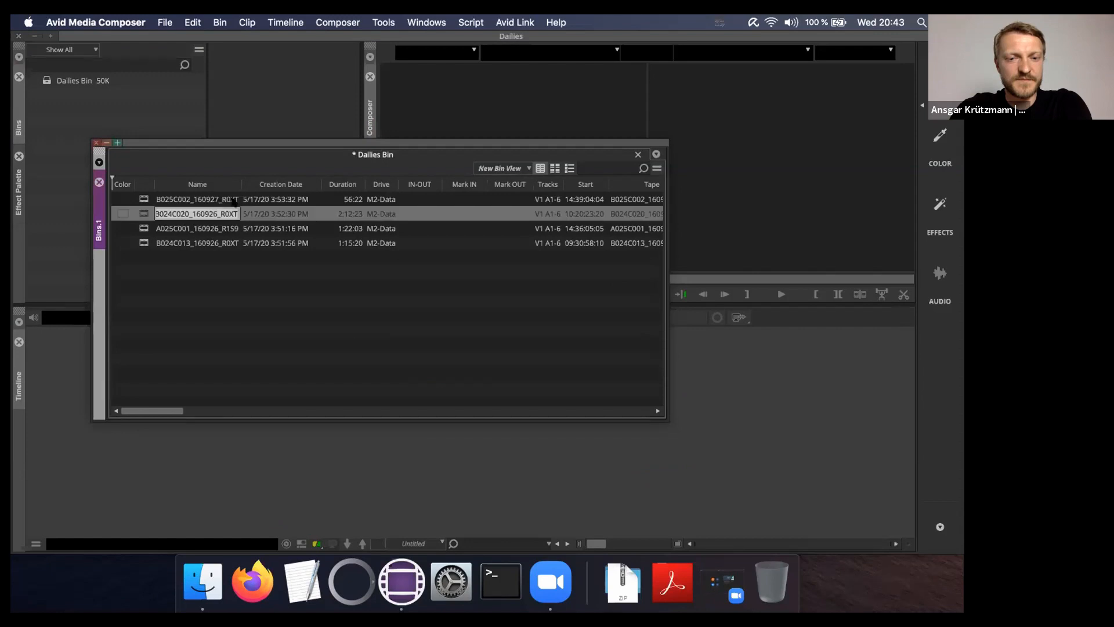
{"action": "left_click", "coordinate": [213, 228]}
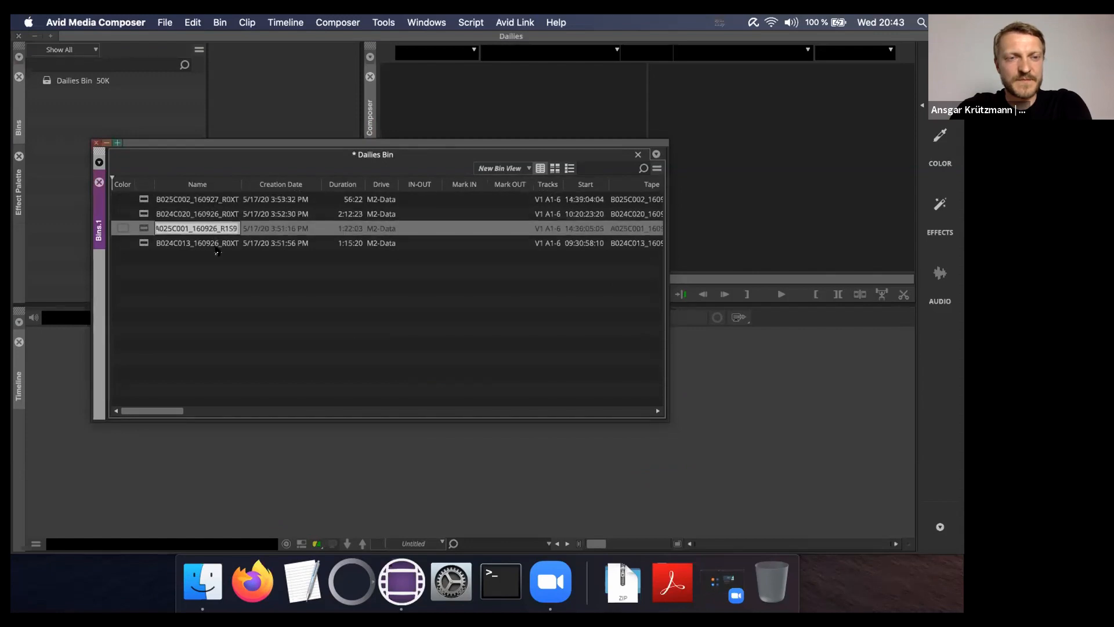
{"action": "left_click", "coordinate": [218, 241]}
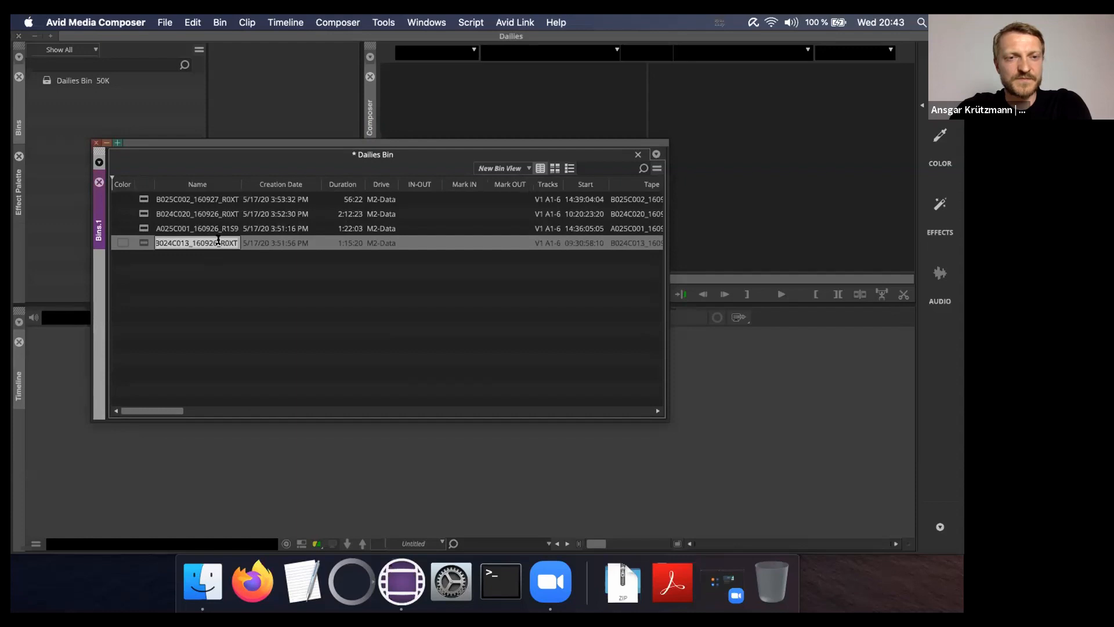
{"action": "left_click", "coordinate": [279, 290]}
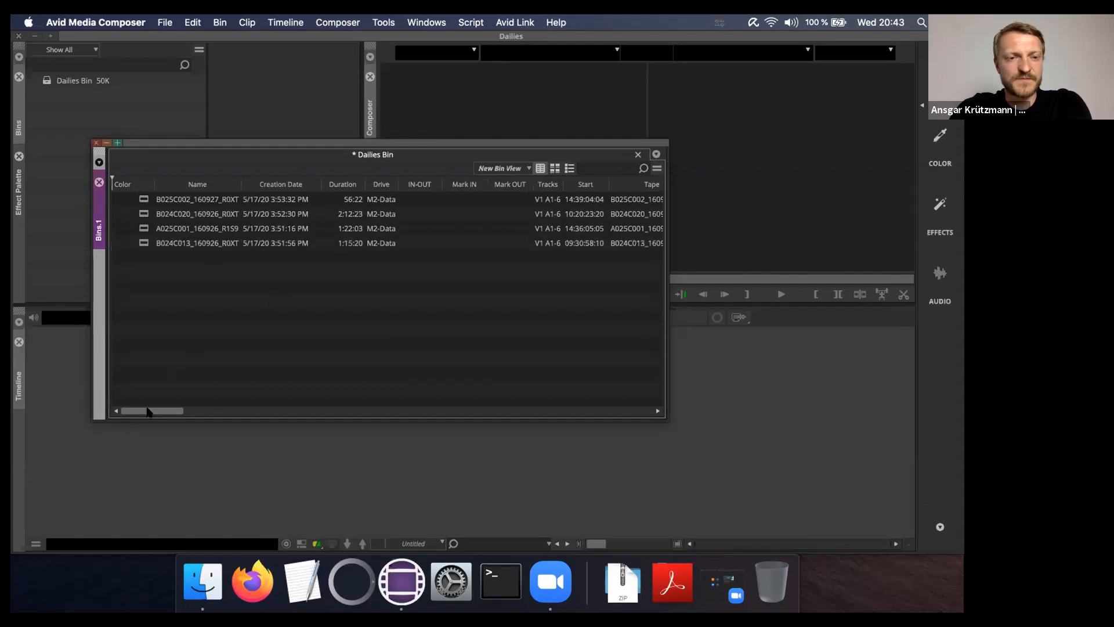
{"action": "left_click_drag", "start_coordinate": [146, 412], "coordinate": [173, 412]}
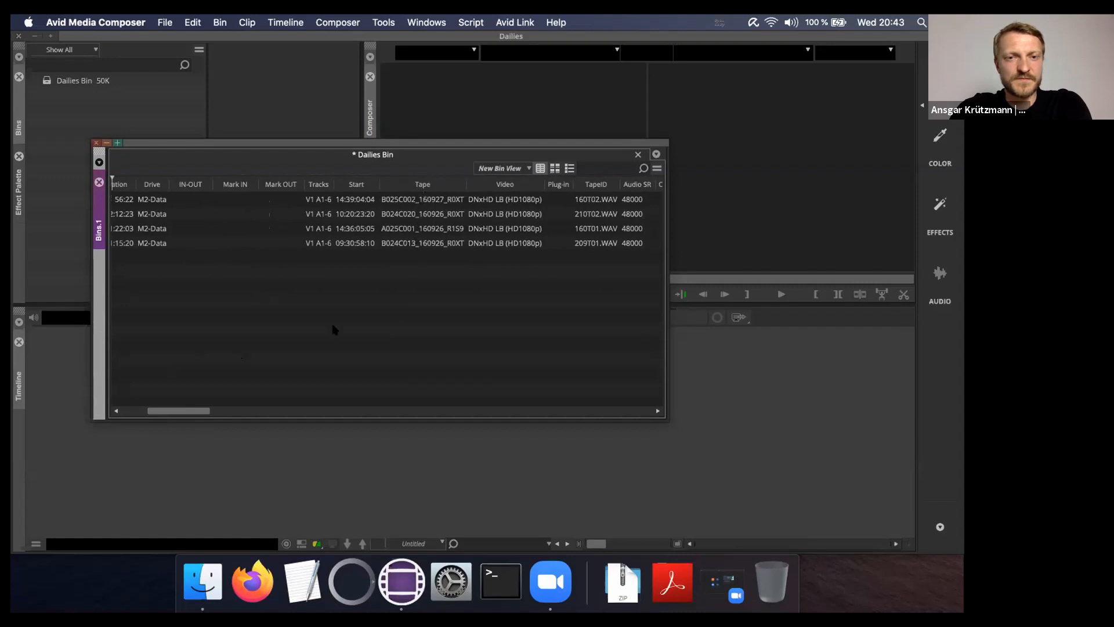
{"action": "left_click_drag", "start_coordinate": [176, 410], "coordinate": [203, 410]}
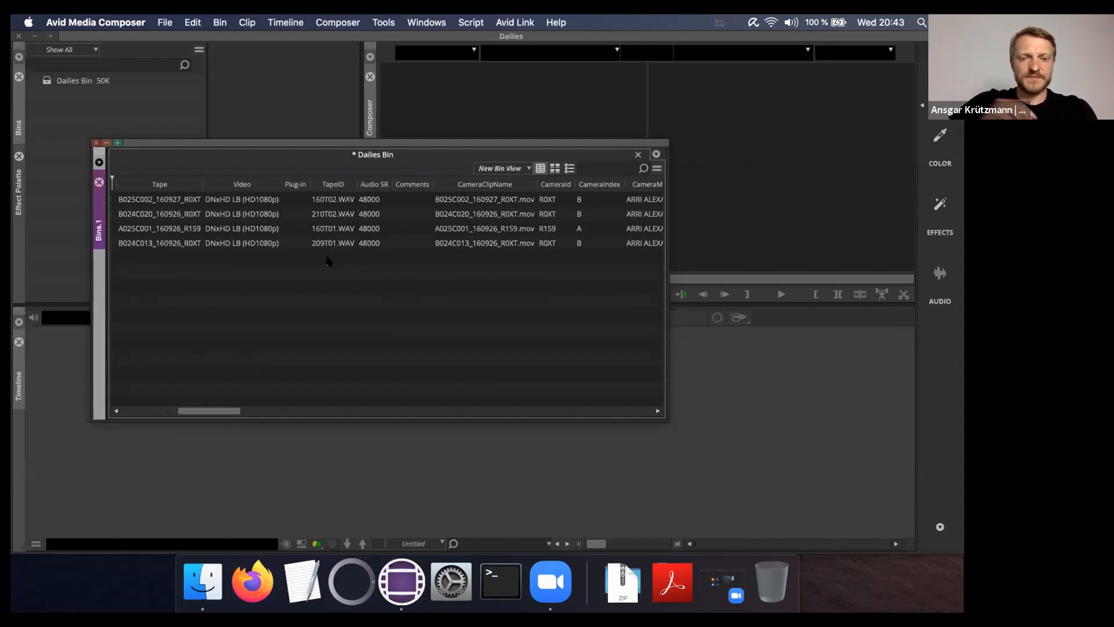
{"action": "left_click_drag", "start_coordinate": [204, 411], "coordinate": [413, 390]}
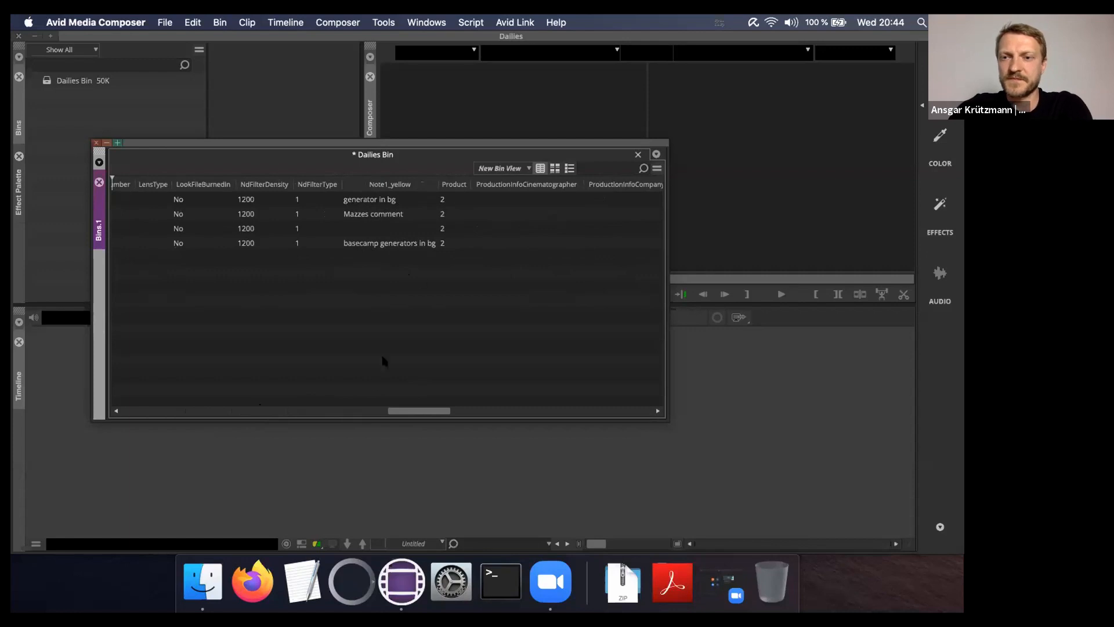
{"action": "left_click_drag", "start_coordinate": [409, 411], "coordinate": [546, 406]}
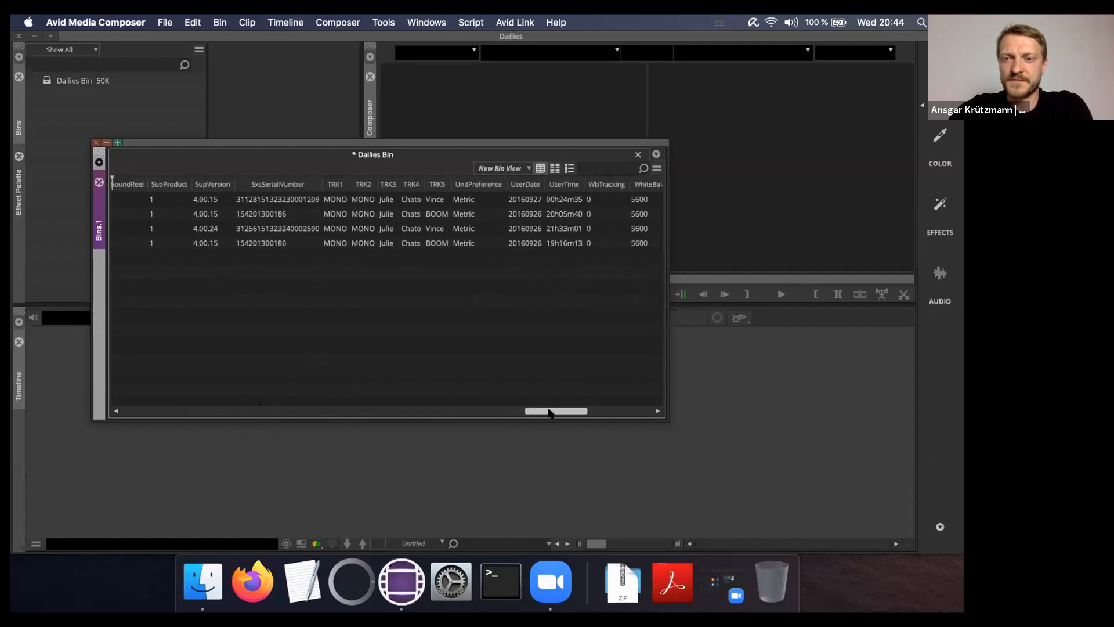
{"action": "left_click_drag", "start_coordinate": [550, 413], "coordinate": [548, 412]}
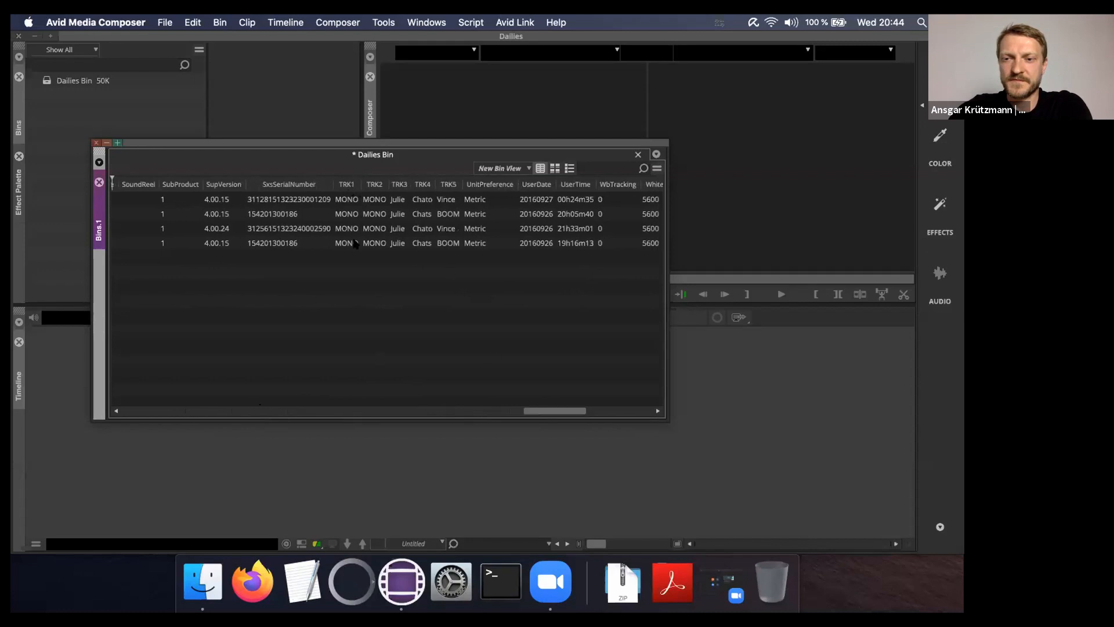
Check the TRK1–TRK5 audio track name columns, then lasso-select all four clips
{"action": "left_click", "coordinate": [347, 184]}
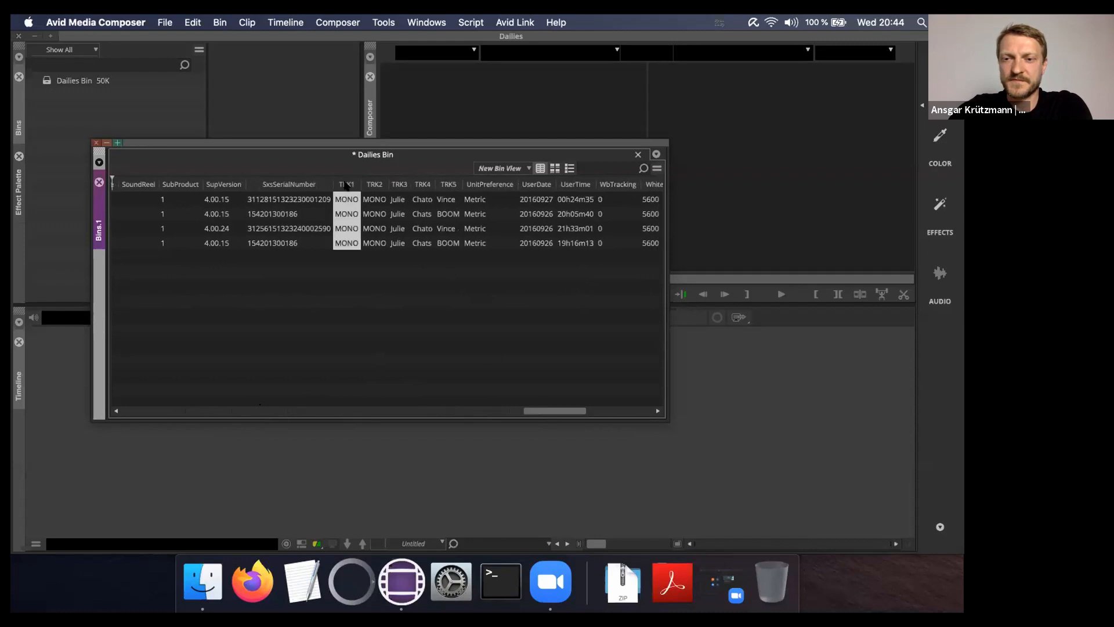
{"action": "left_click", "coordinate": [375, 185]}
{"action": "left_click", "coordinate": [399, 185]}
{"action": "left_click", "coordinate": [423, 184]}
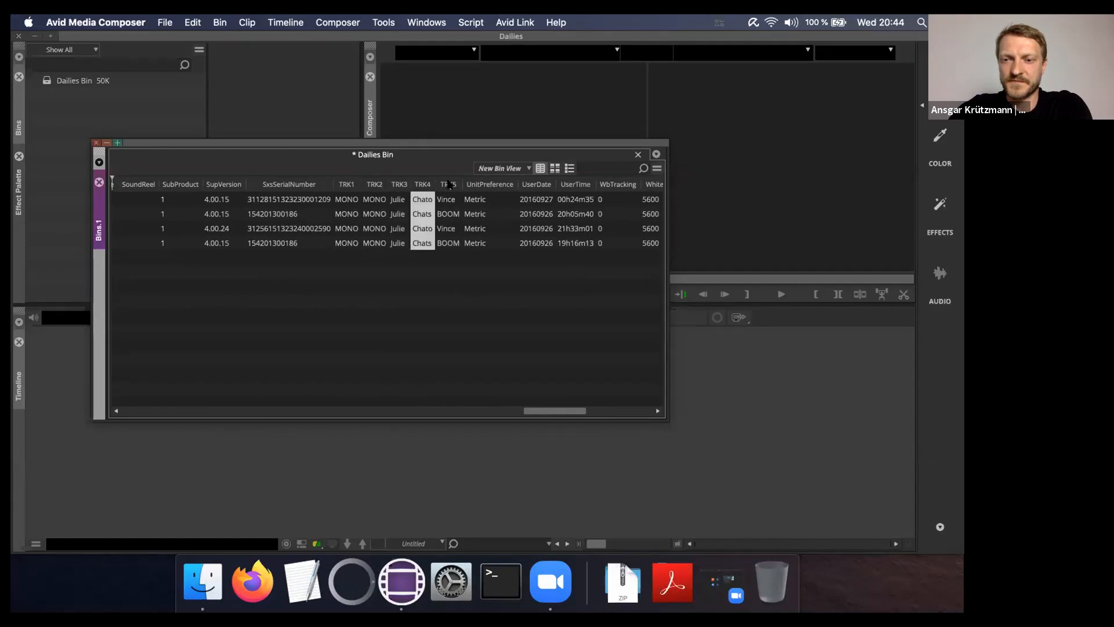
{"action": "left_click", "coordinate": [449, 185]}
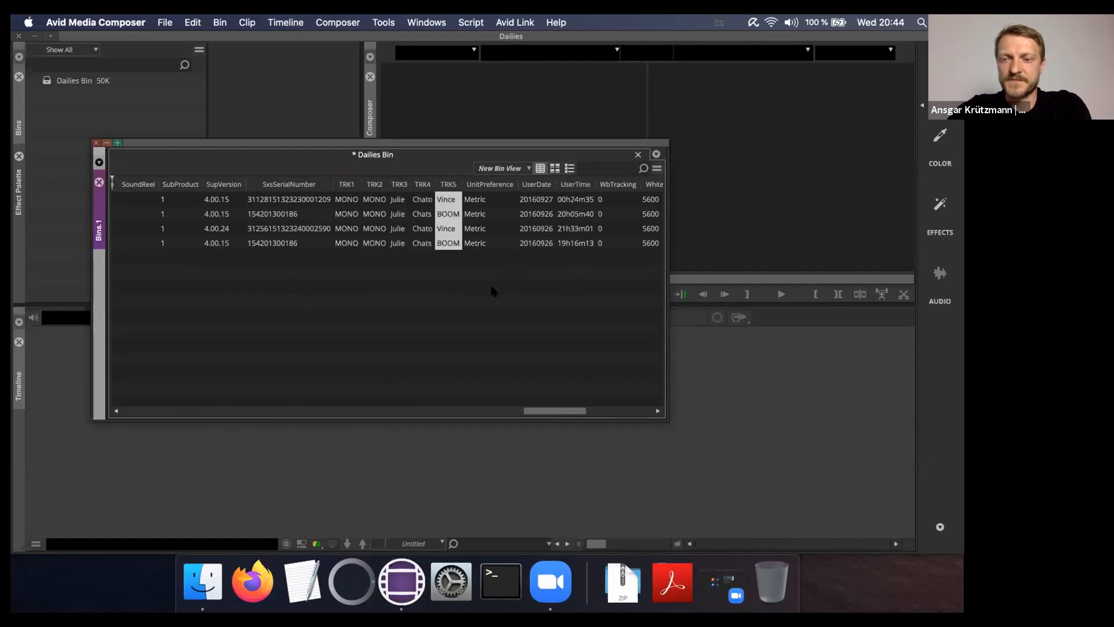
{"action": "left_click_drag", "start_coordinate": [562, 413], "coordinate": [164, 412]}
{"action": "left_click_drag", "start_coordinate": [209, 288], "coordinate": [111, 165]}
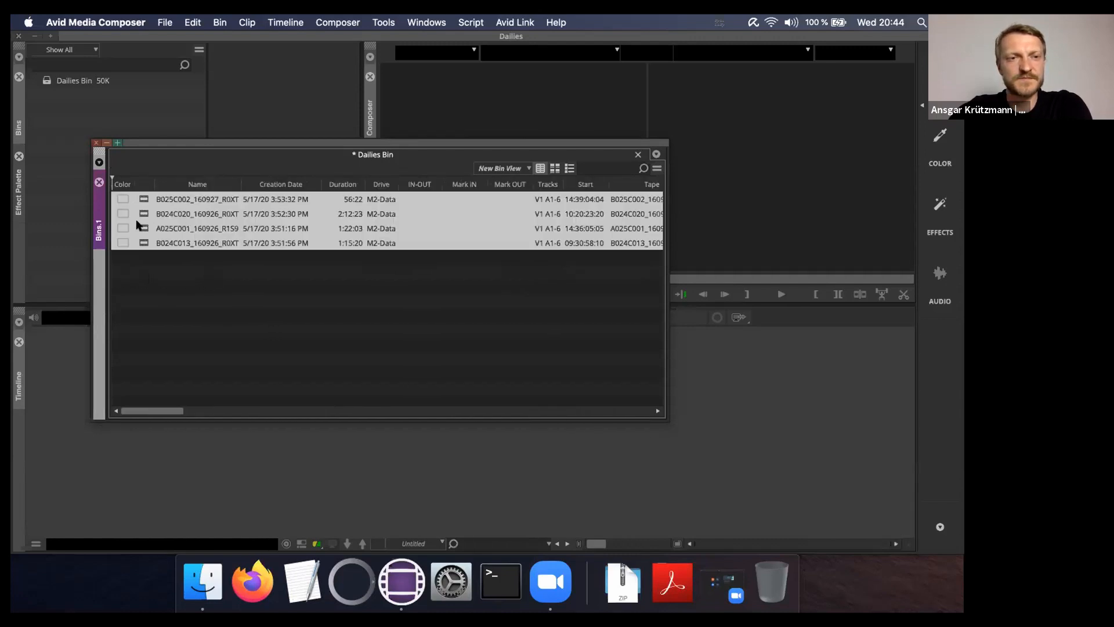
Drag the four clips to the timeline and load the resulting Untitled Sequence.01
{"action": "left_click_drag", "start_coordinate": [142, 200], "coordinate": [181, 458]}
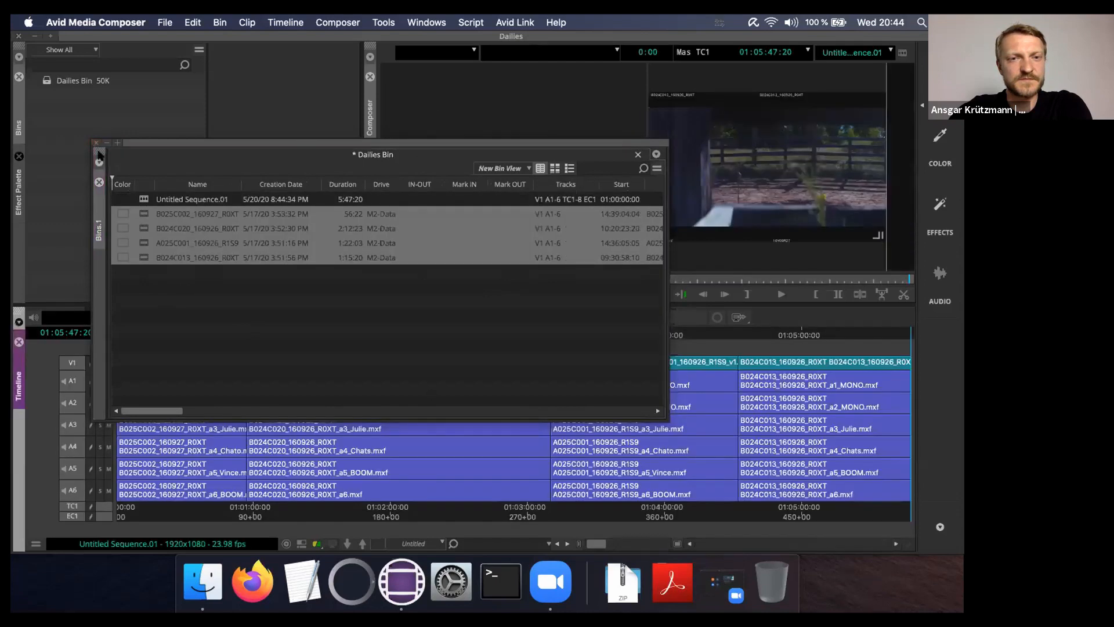
{"action": "left_click", "coordinate": [92, 142]}
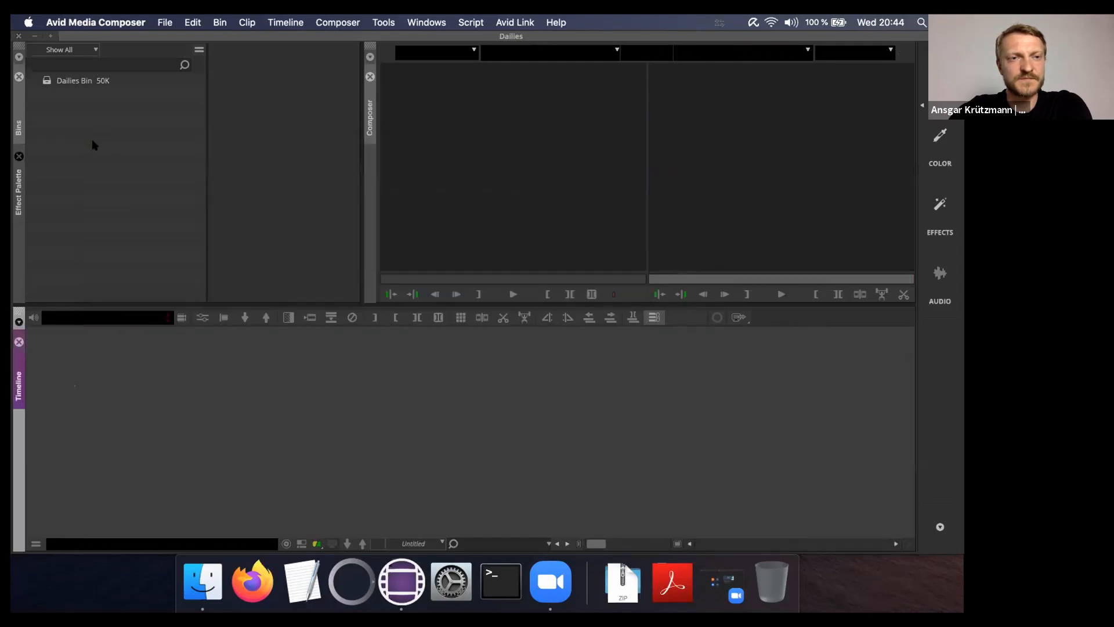
{"action": "double_click", "coordinate": [47, 81]}
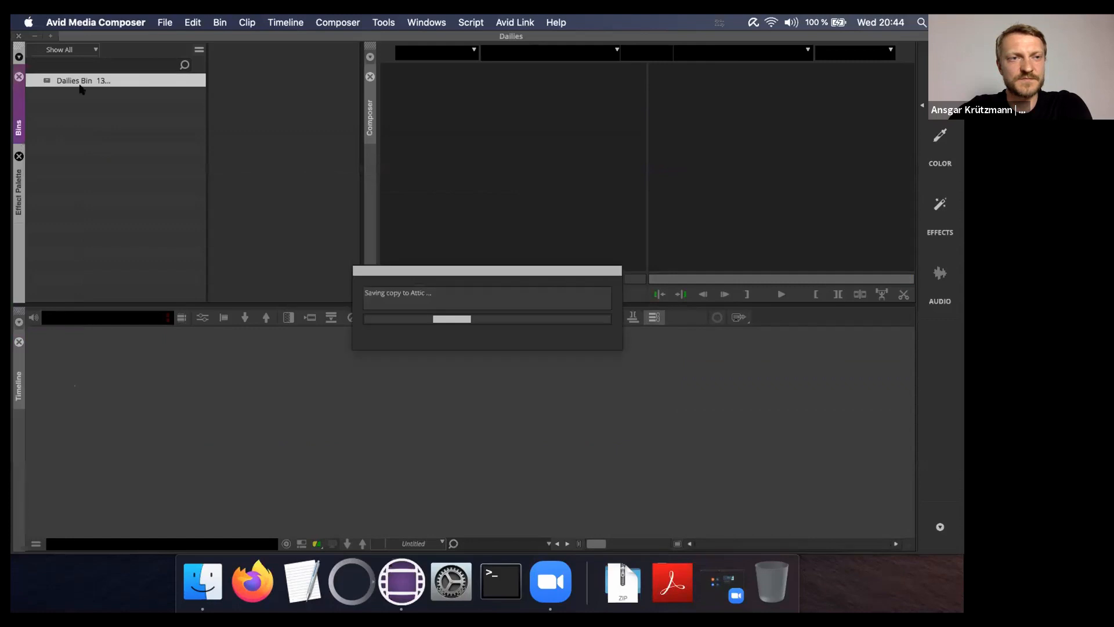
{"action": "double_click", "coordinate": [242, 93]}
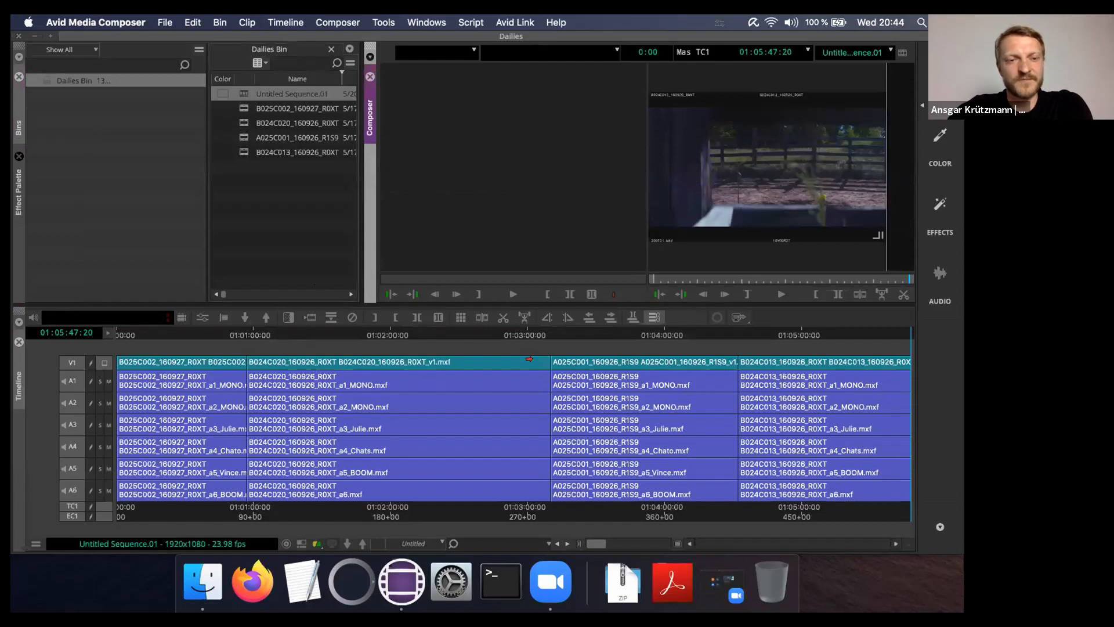
Look through the Timeline fast menu's display options
{"action": "left_click", "coordinate": [35, 544]}
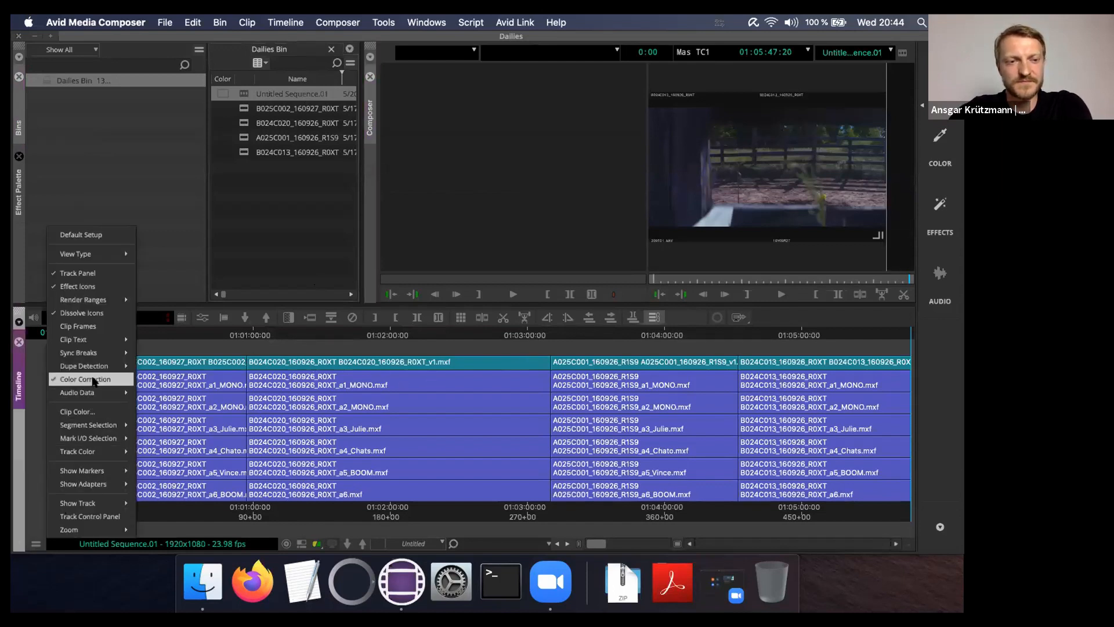
{"action": "mouse_move", "coordinate": [93, 393]}
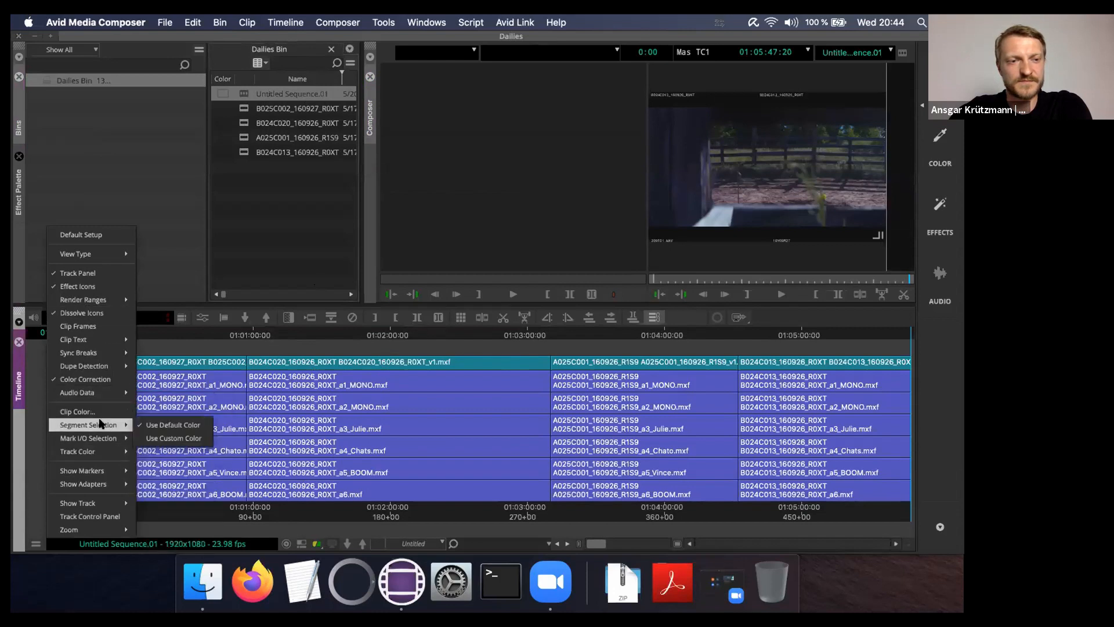
{"action": "mouse_move", "coordinate": [102, 439]}
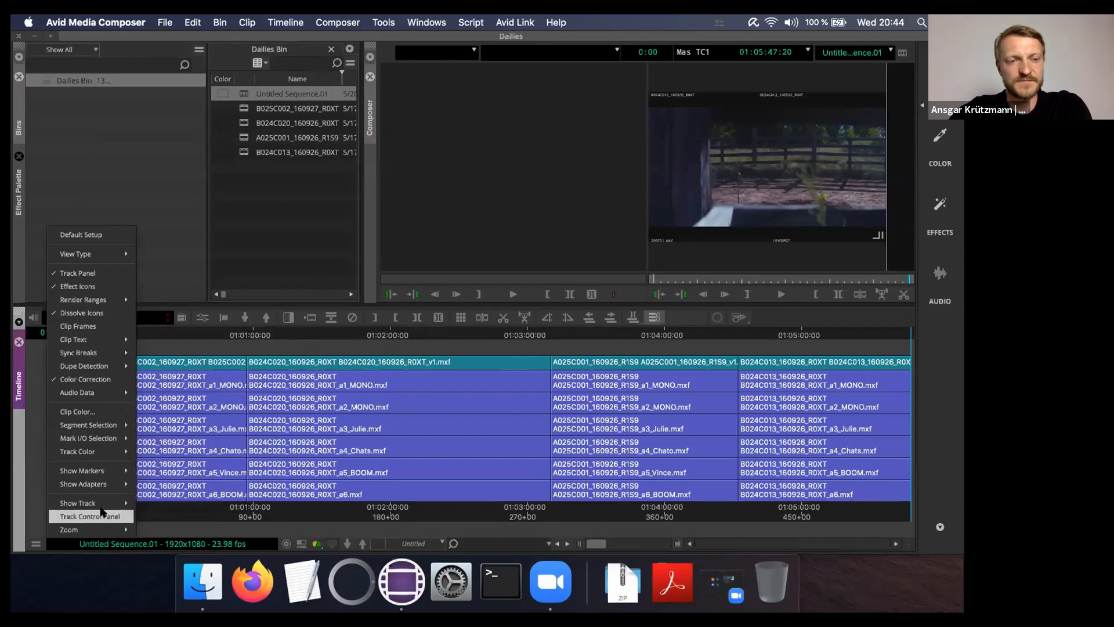
{"action": "mouse_move", "coordinate": [99, 489]}
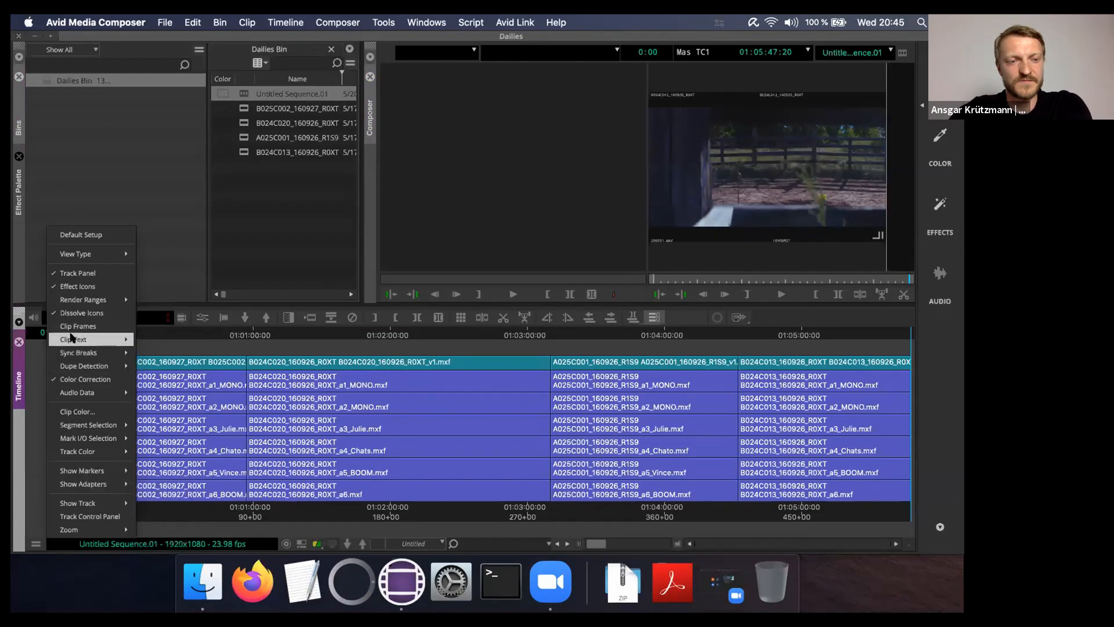
Set timeline Clip Text to None, then to Media File Names, and minimise Media Composer
{"action": "mouse_move", "coordinate": [75, 340]}
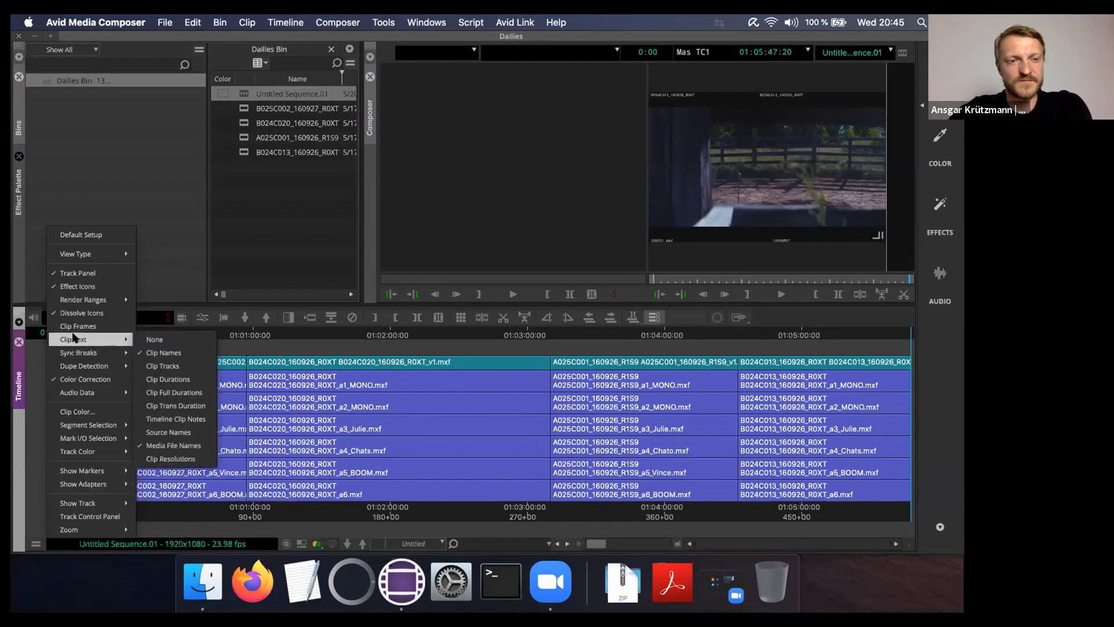
{"action": "left_click", "coordinate": [169, 445]}
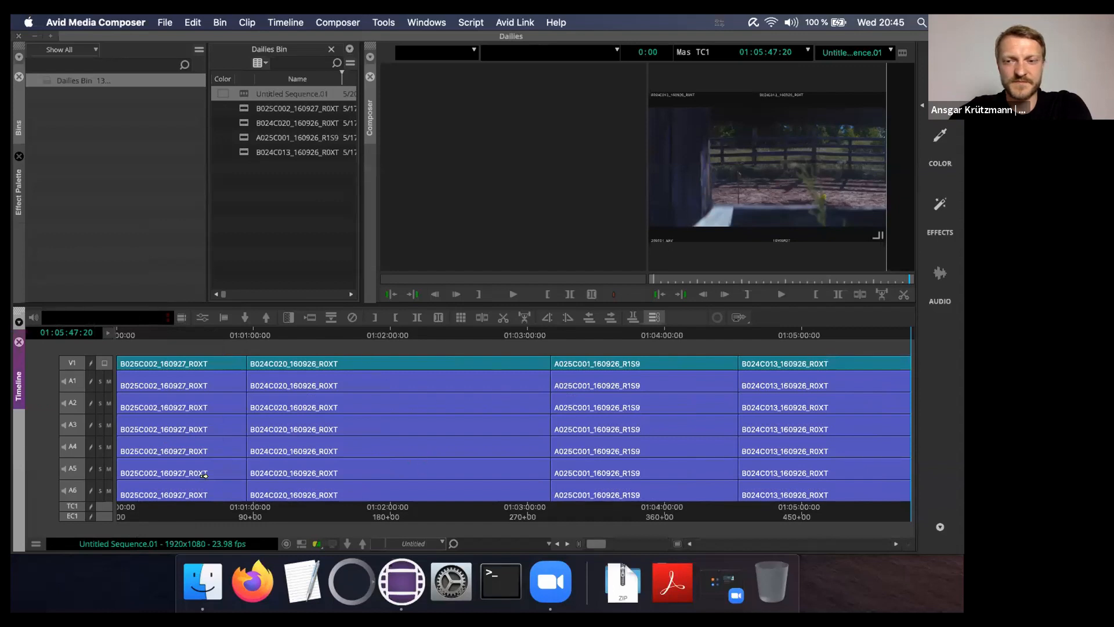
{"action": "left_click", "coordinate": [36, 545]}
{"action": "mouse_move", "coordinate": [106, 340]}
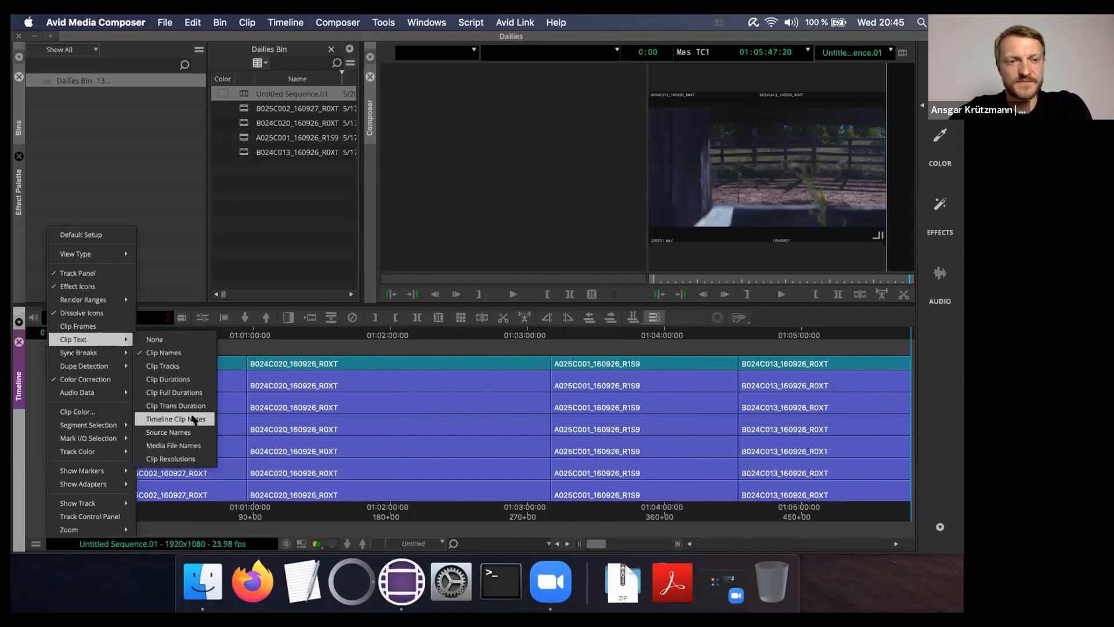
{"action": "left_click", "coordinate": [178, 446]}
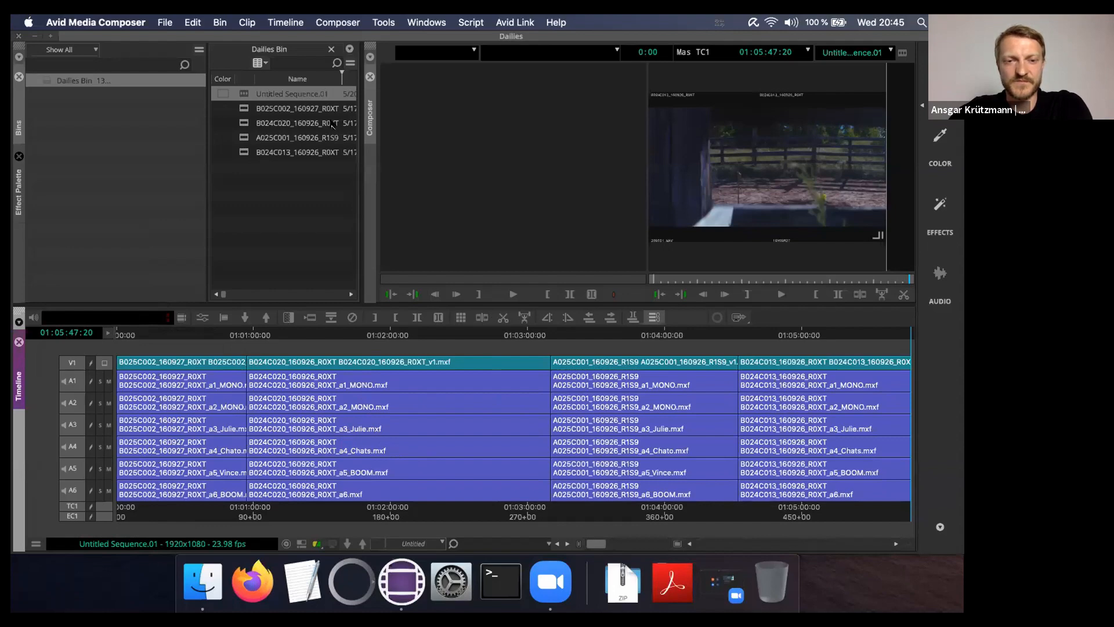
{"action": "left_click", "coordinate": [34, 37]}
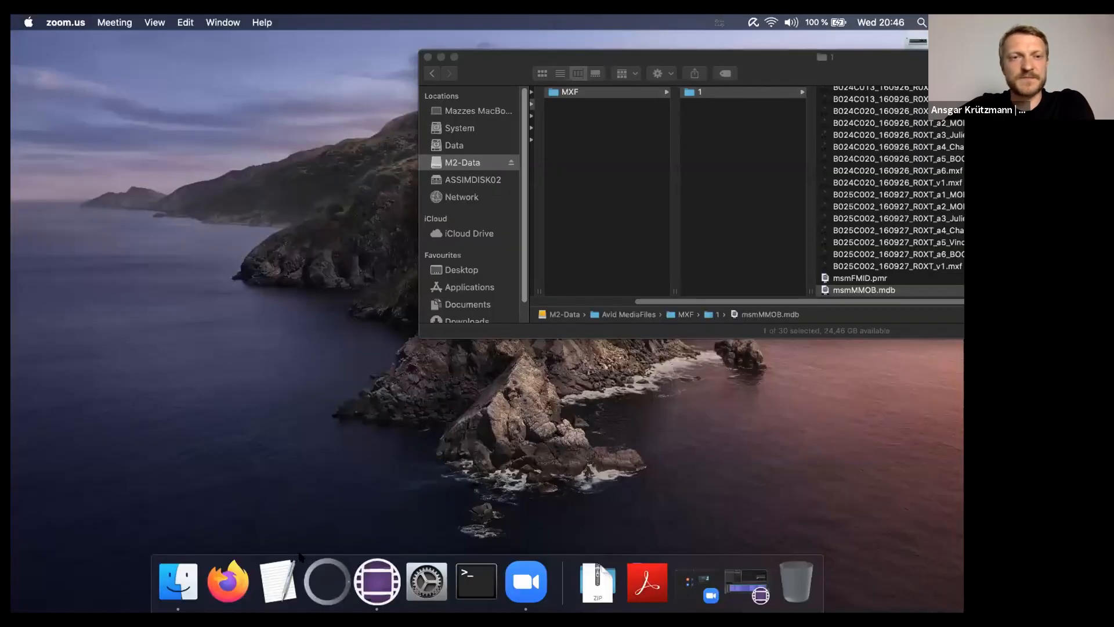
Launch Assimilate SCRATCH from the Dock
{"action": "left_click", "coordinate": [327, 580]}
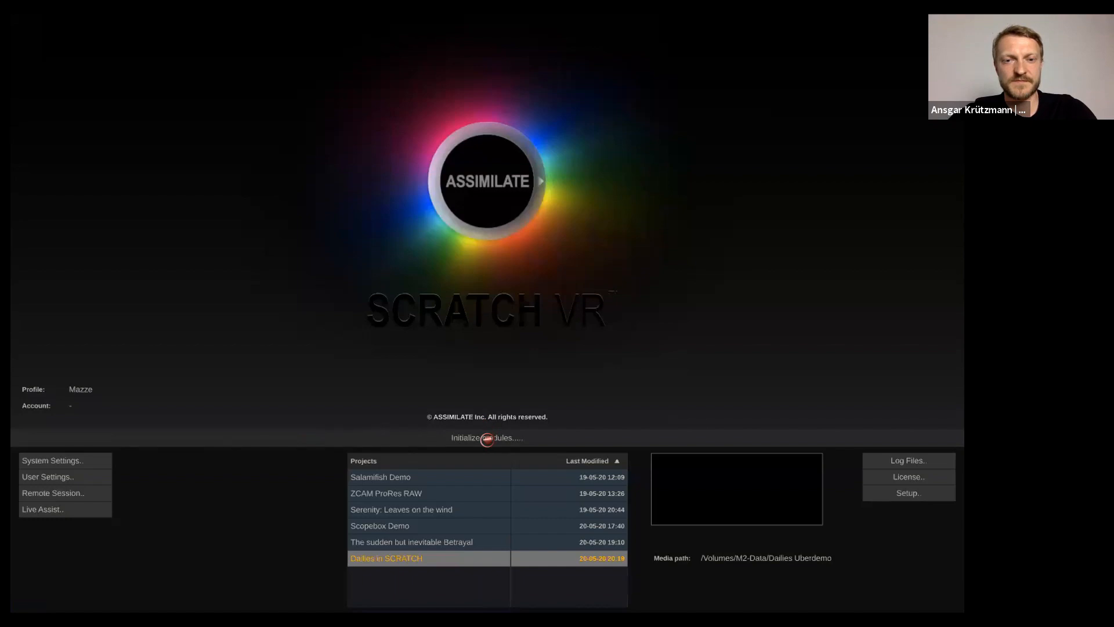
Open the Dailies in SCRATCH project with the Finish/Full toolset
{"action": "left_click", "coordinate": [483, 437]}
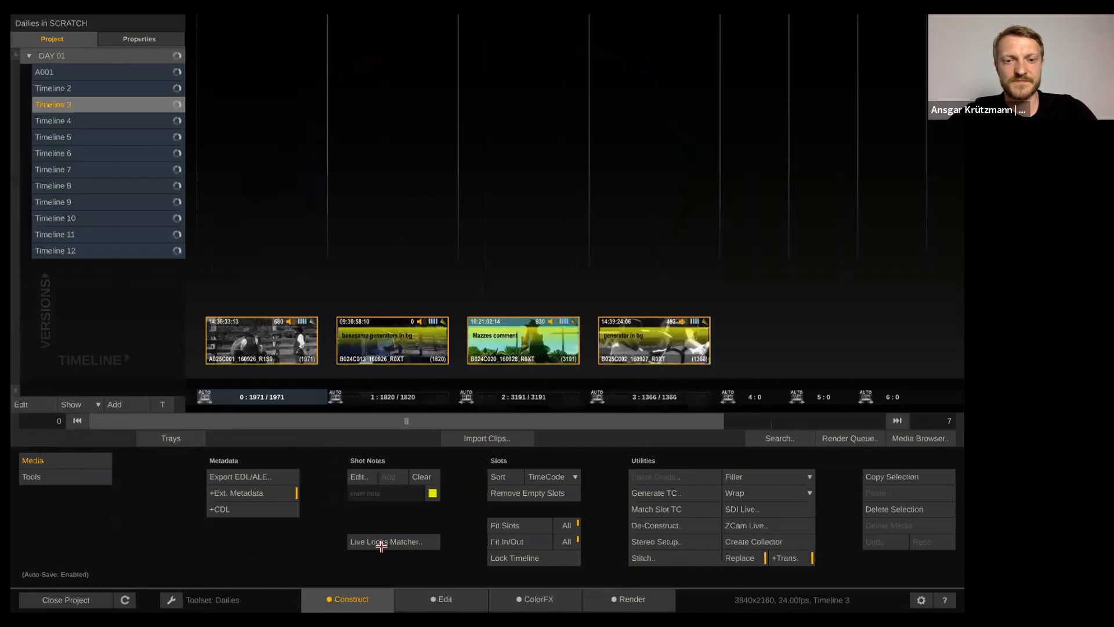
{"action": "left_click", "coordinate": [213, 599]}
{"action": "left_click", "coordinate": [202, 566]}
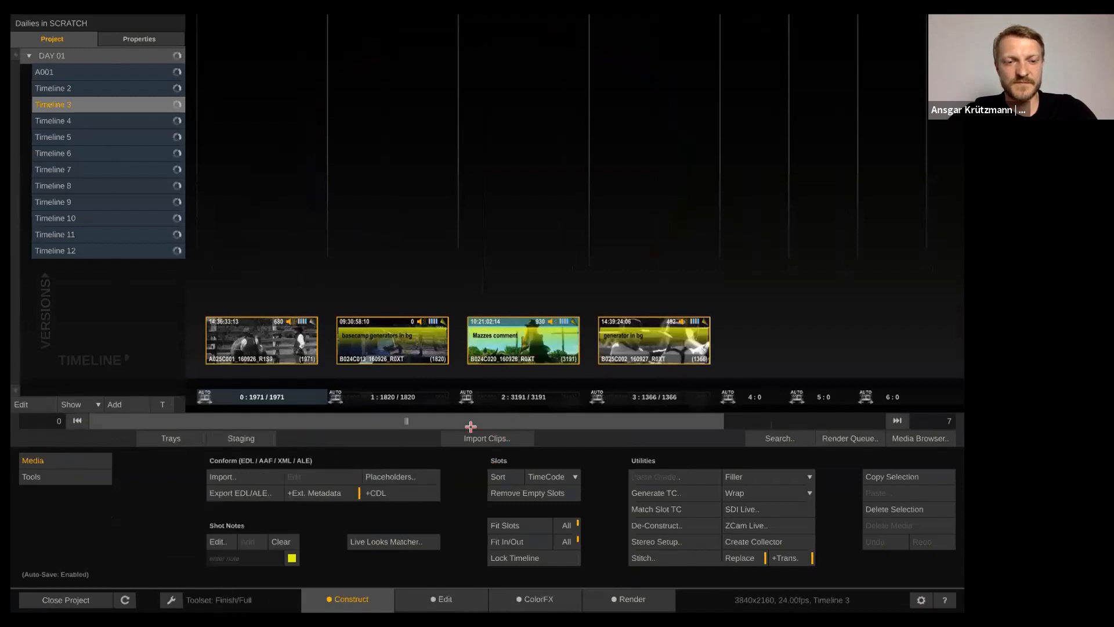
Import the Avid MediaFiles/MXF/1 files into the current timeline, without a new timeline, and select them
{"action": "left_click", "coordinate": [477, 433]}
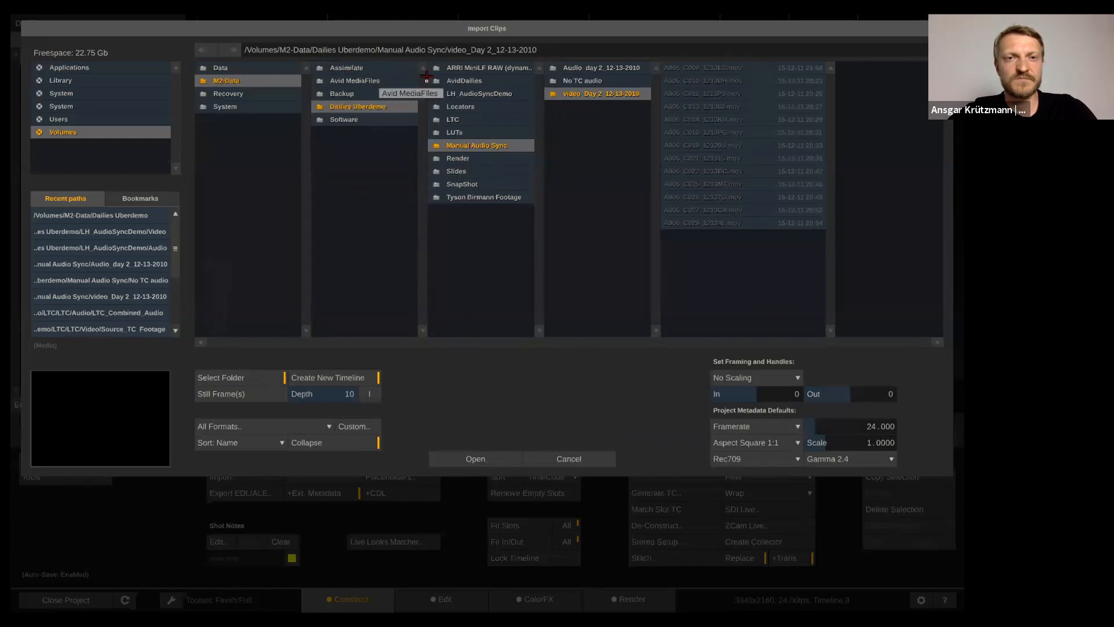
{"action": "left_click", "coordinate": [375, 80]}
{"action": "left_click", "coordinate": [497, 61]}
{"action": "left_click", "coordinate": [577, 62]}
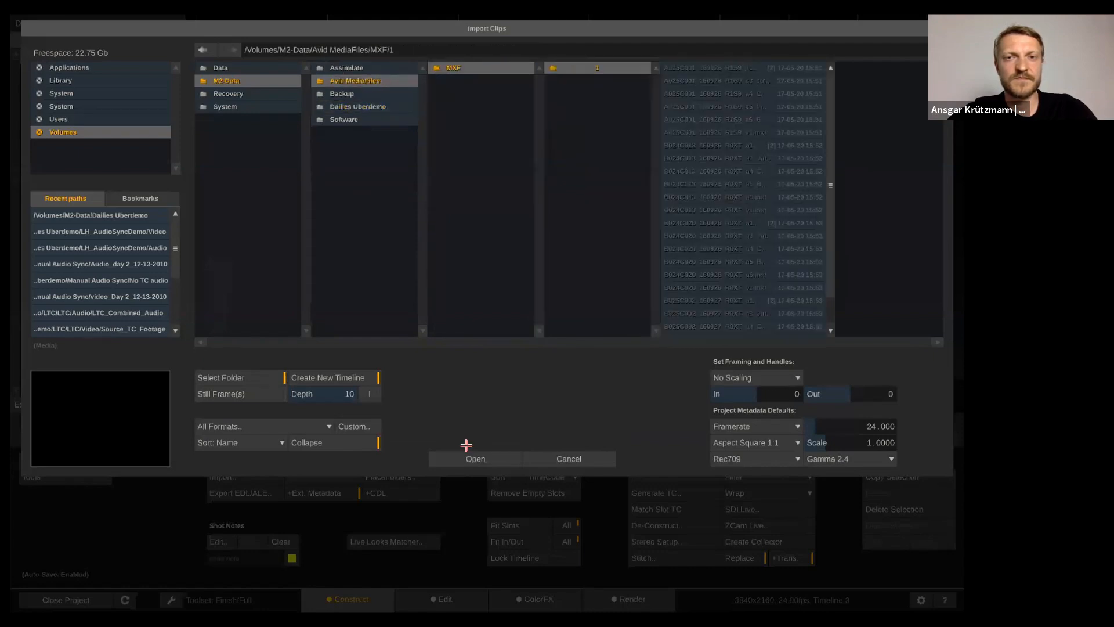
{"action": "left_click", "coordinate": [346, 376]}
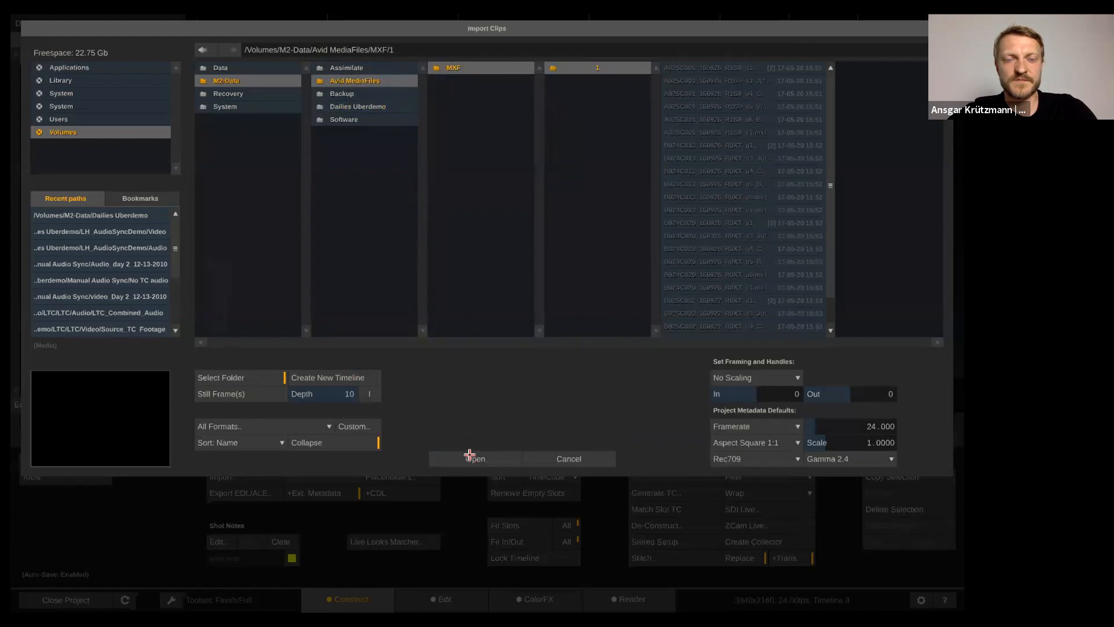
{"action": "left_click", "coordinate": [472, 458]}
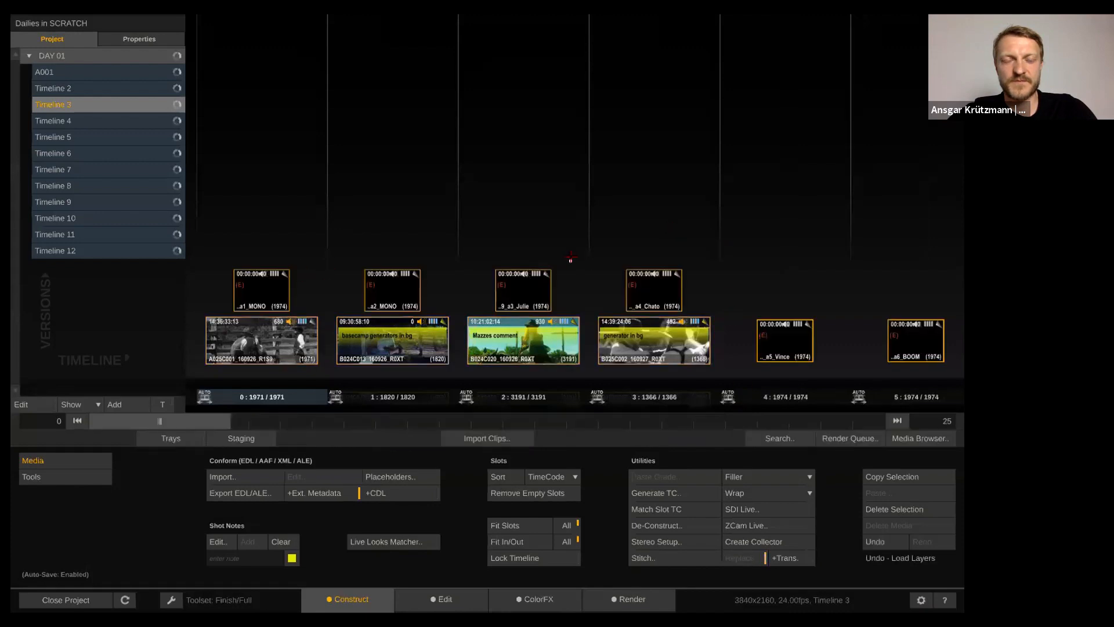
{"action": "left_click_drag", "start_coordinate": [642, 290], "coordinate": [875, 507]}
Re-import the MXF/1 clips filtered to DNx / ProRes / XDCAM (.mxf) as new versions
{"action": "left_click", "coordinate": [469, 439]}
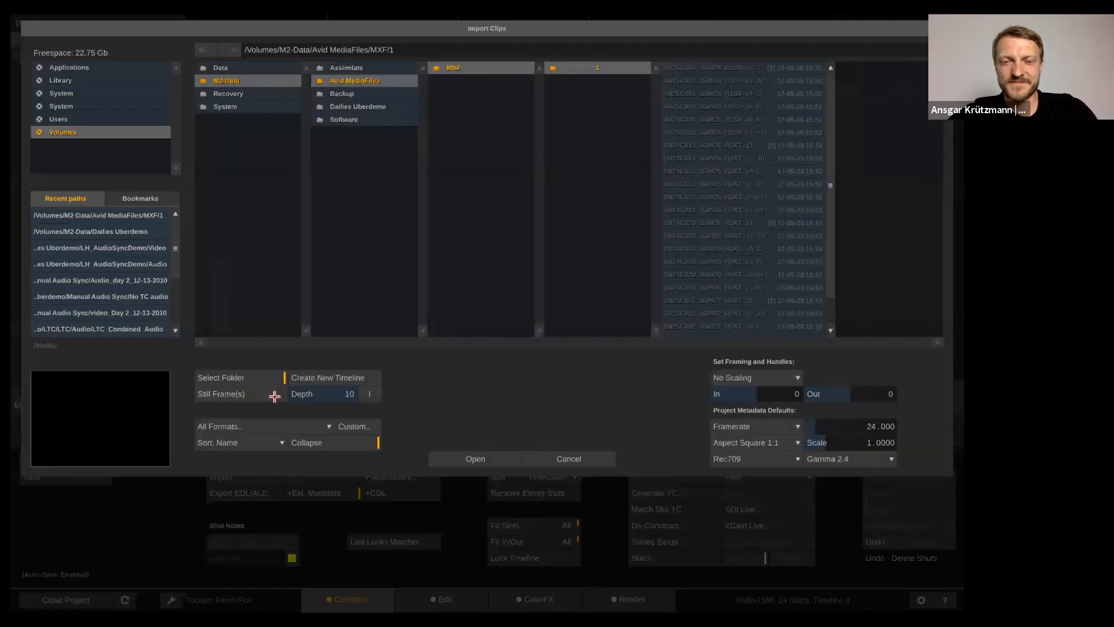
{"action": "left_click", "coordinate": [283, 418]}
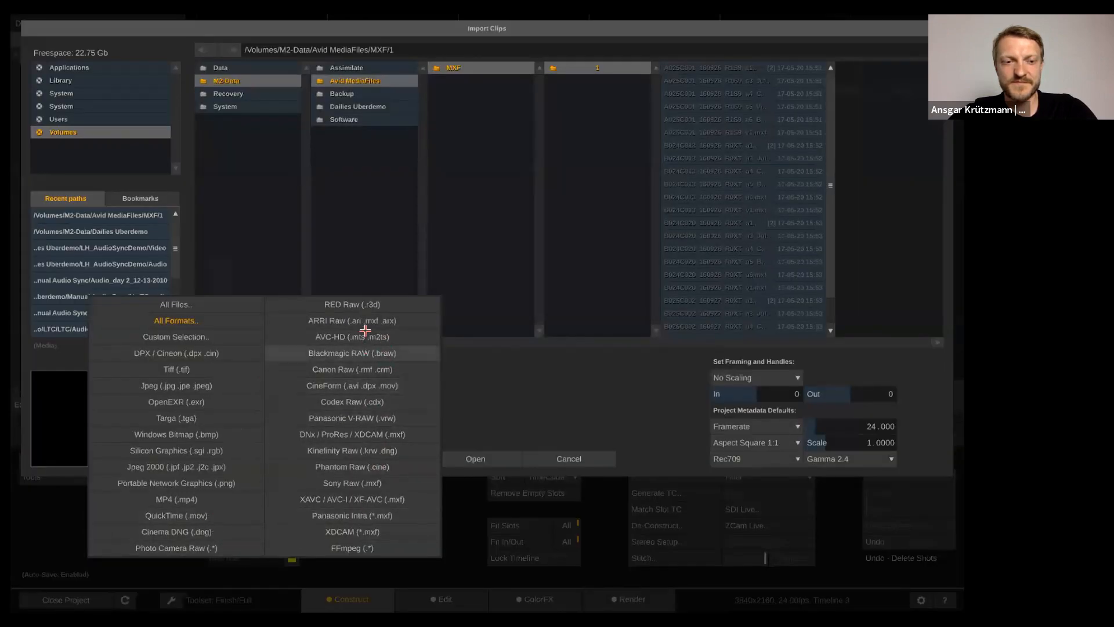
{"action": "left_click", "coordinate": [380, 430]}
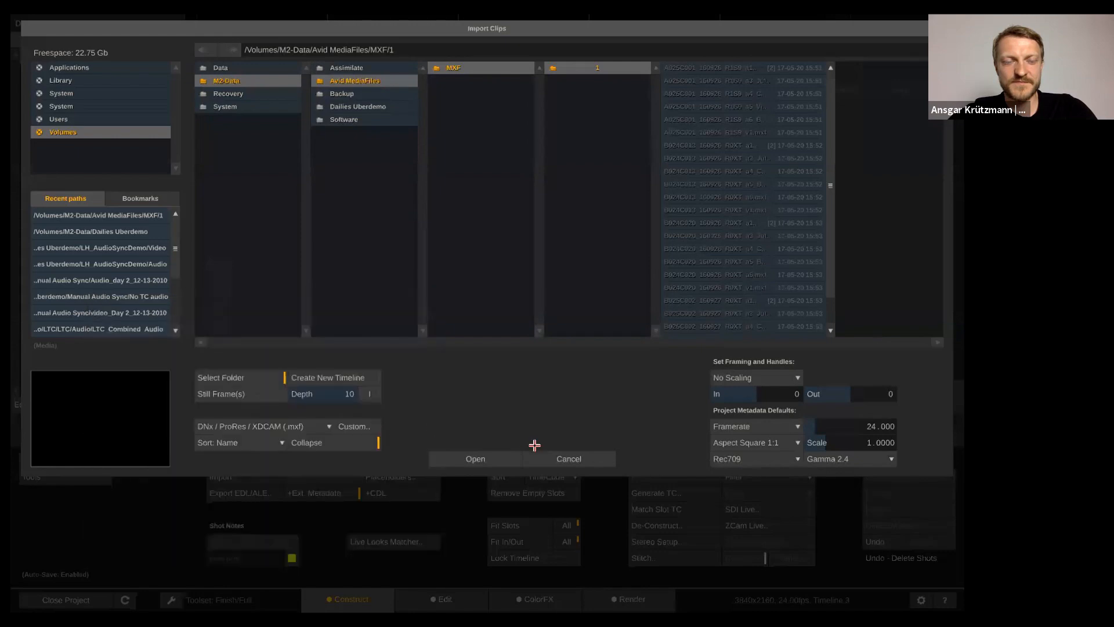
{"action": "left_click", "coordinate": [456, 459]}
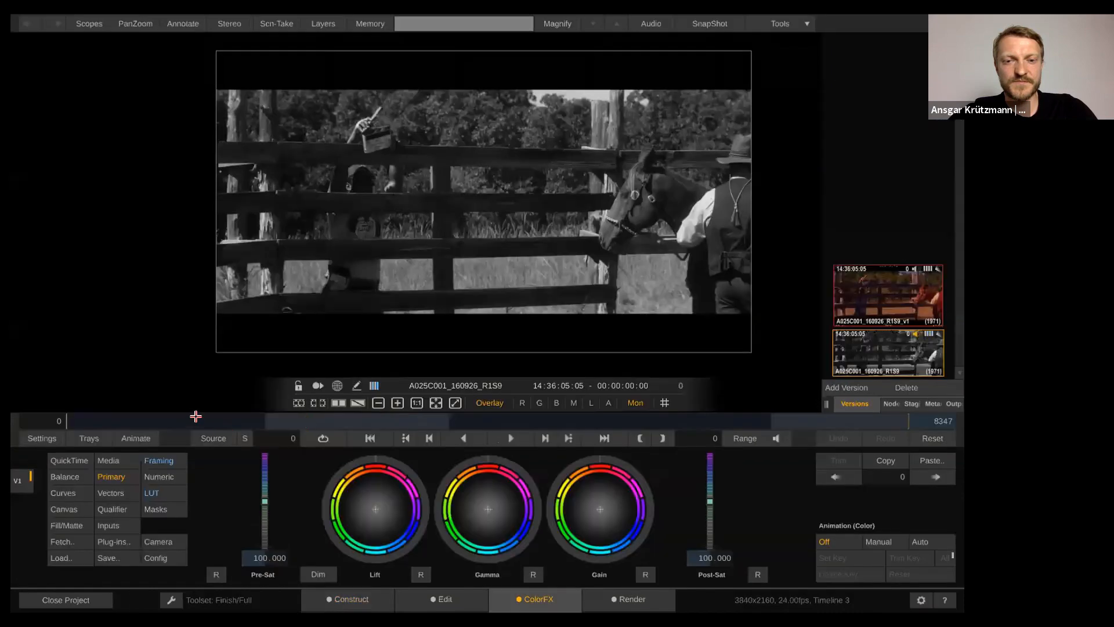
On B024C013, toggle between the v1, burn-in and original versions in the viewer
{"action": "left_click_drag", "start_coordinate": [202, 417], "coordinate": [211, 417]}
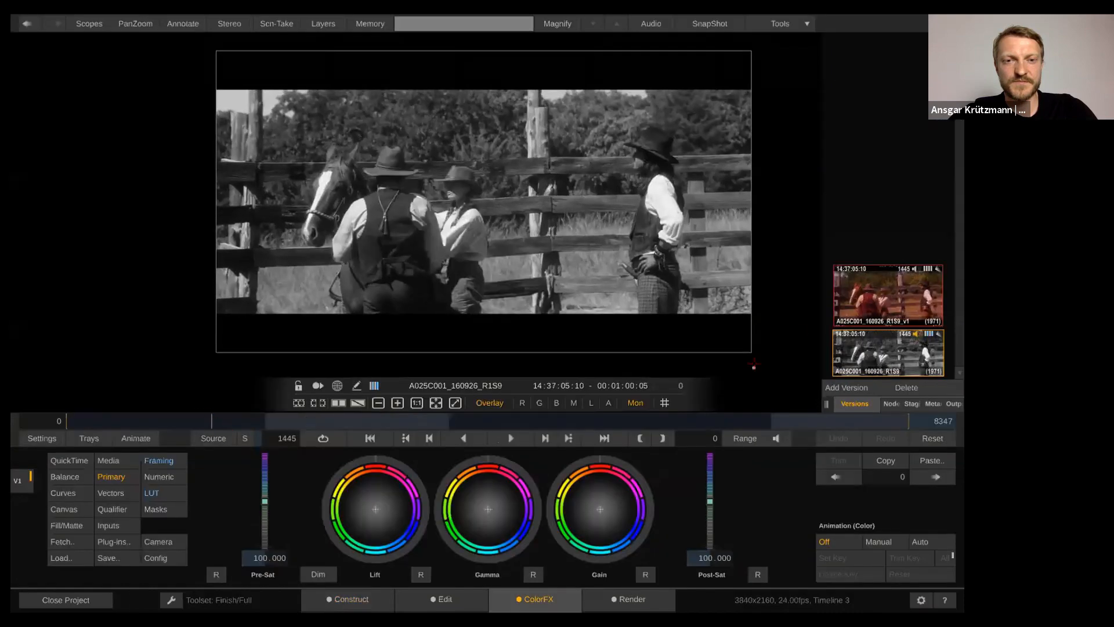
{"action": "left_click_drag", "start_coordinate": [324, 417], "coordinate": [347, 417]}
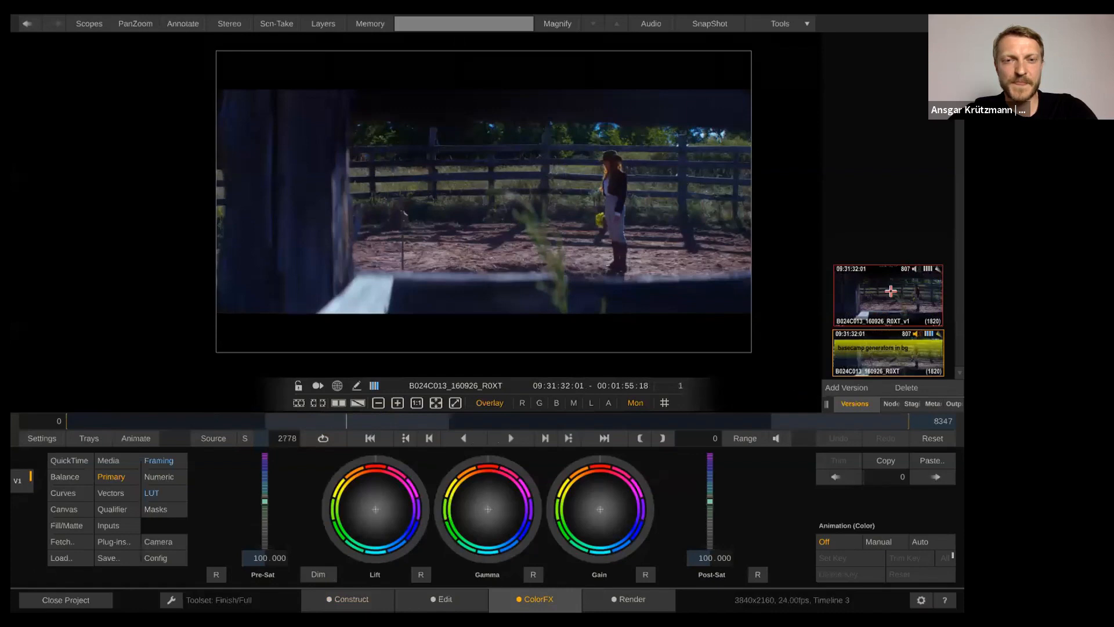
{"action": "left_click", "coordinate": [892, 290]}
{"action": "left_click", "coordinate": [896, 348]}
{"action": "left_click", "coordinate": [881, 289]}
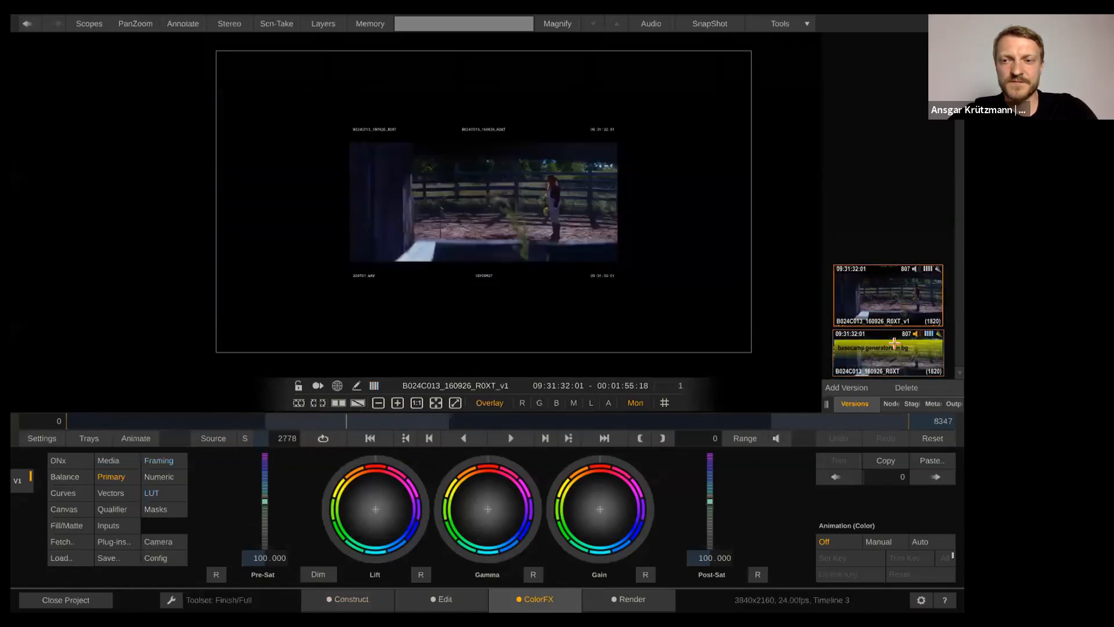
{"action": "left_click", "coordinate": [896, 347]}
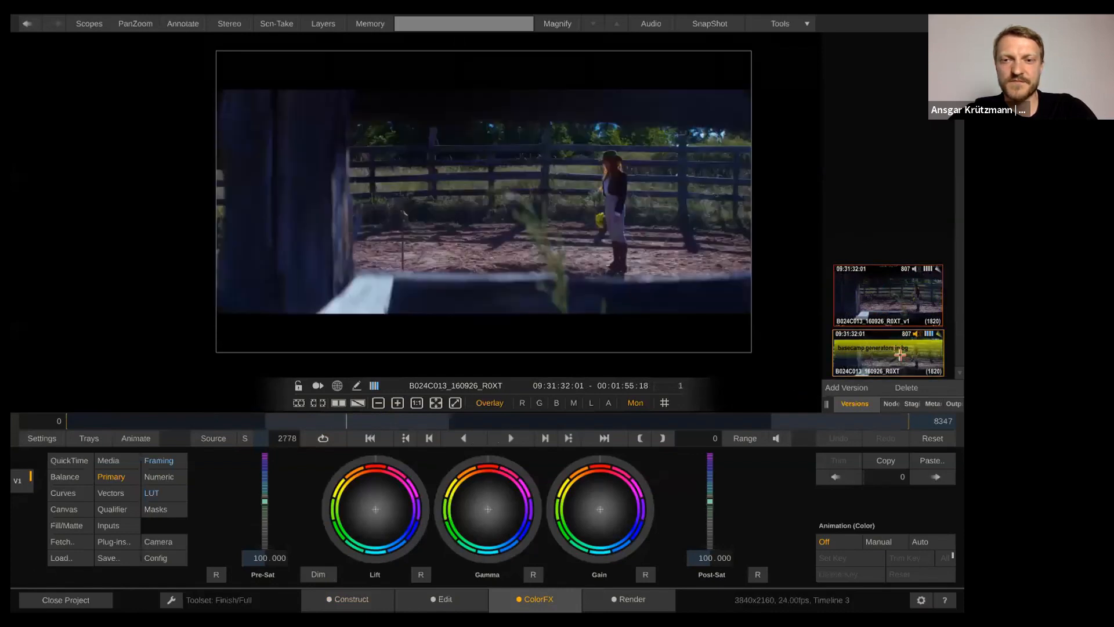
In Construct, delete the top row of v1 version shots and show the Render output tree
{"action": "left_click", "coordinate": [347, 599]}
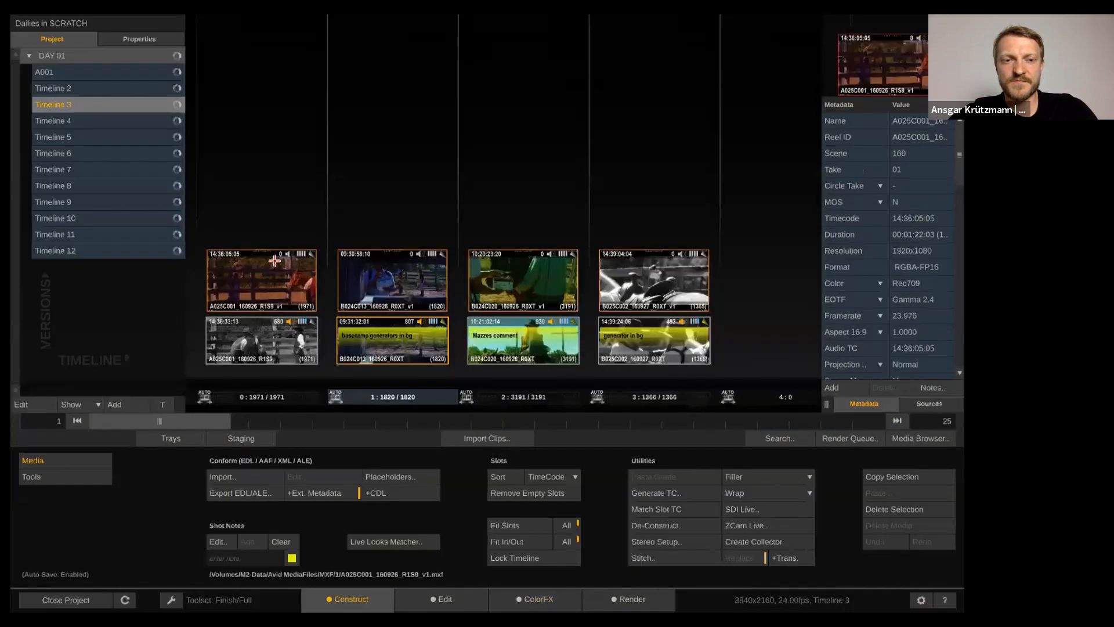
{"action": "left_click", "coordinate": [360, 183]}
{"action": "left_click", "coordinate": [268, 279]}
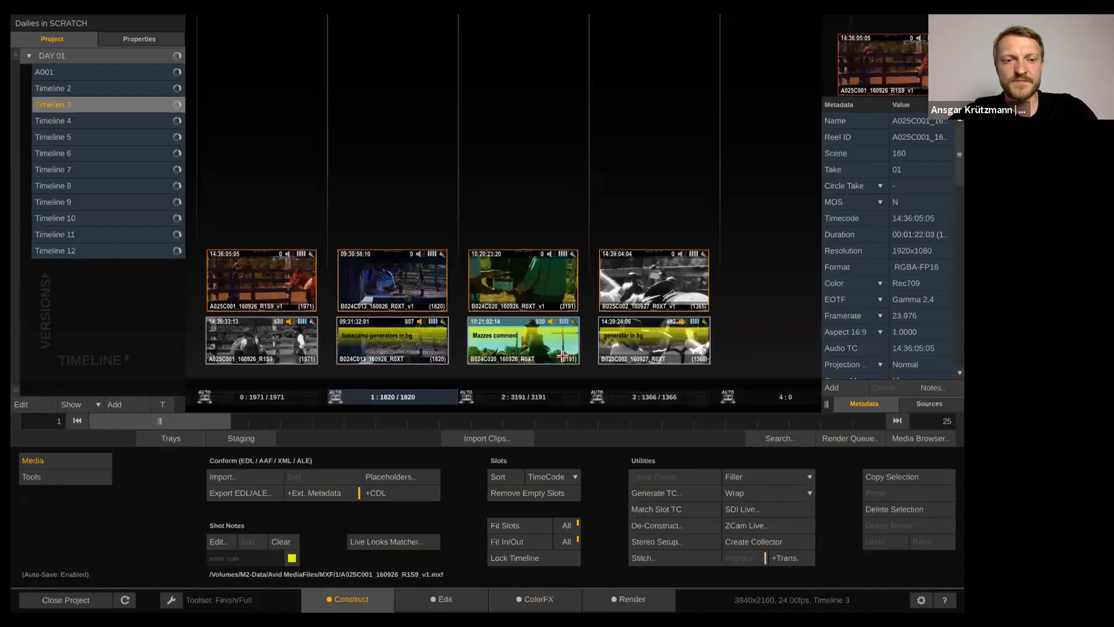
{"action": "key", "text": "Delete"}
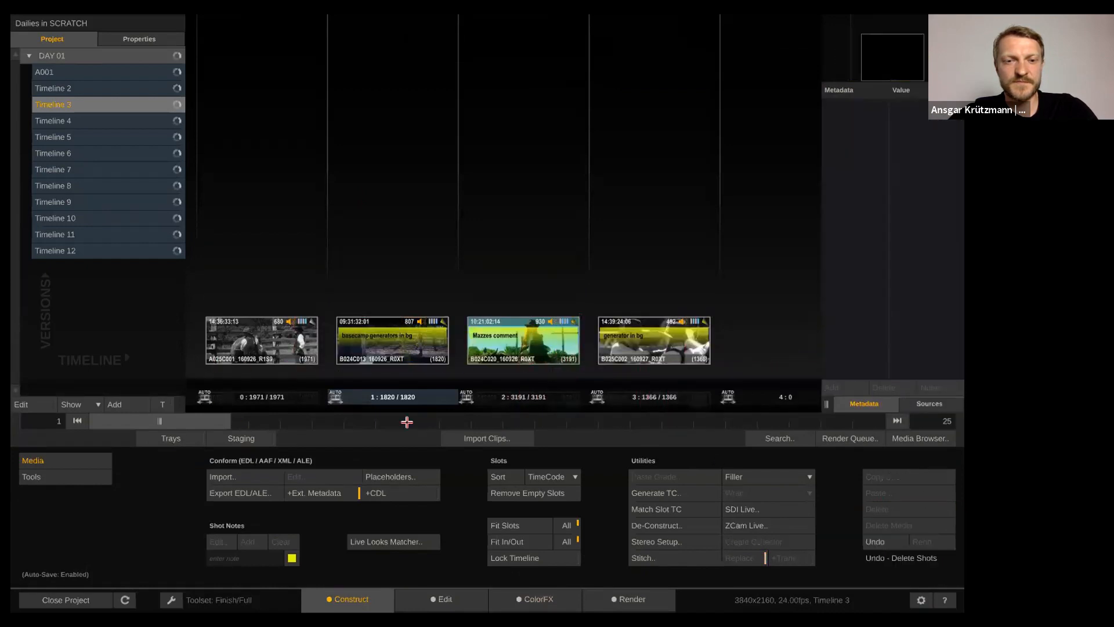
{"action": "left_click", "coordinate": [61, 475]}
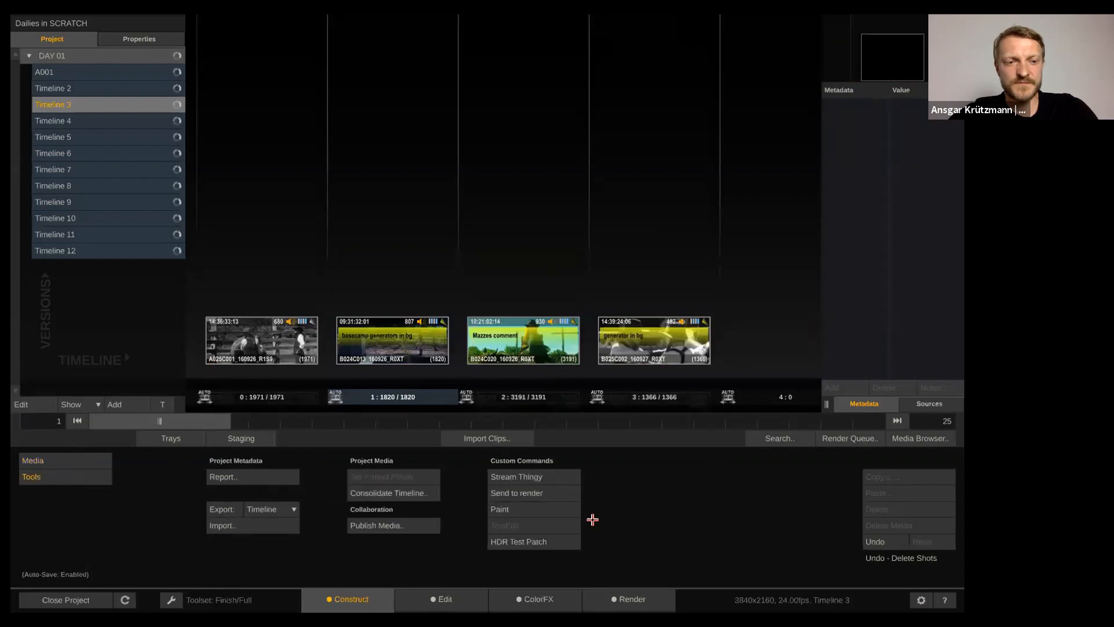
{"action": "left_click", "coordinate": [624, 591]}
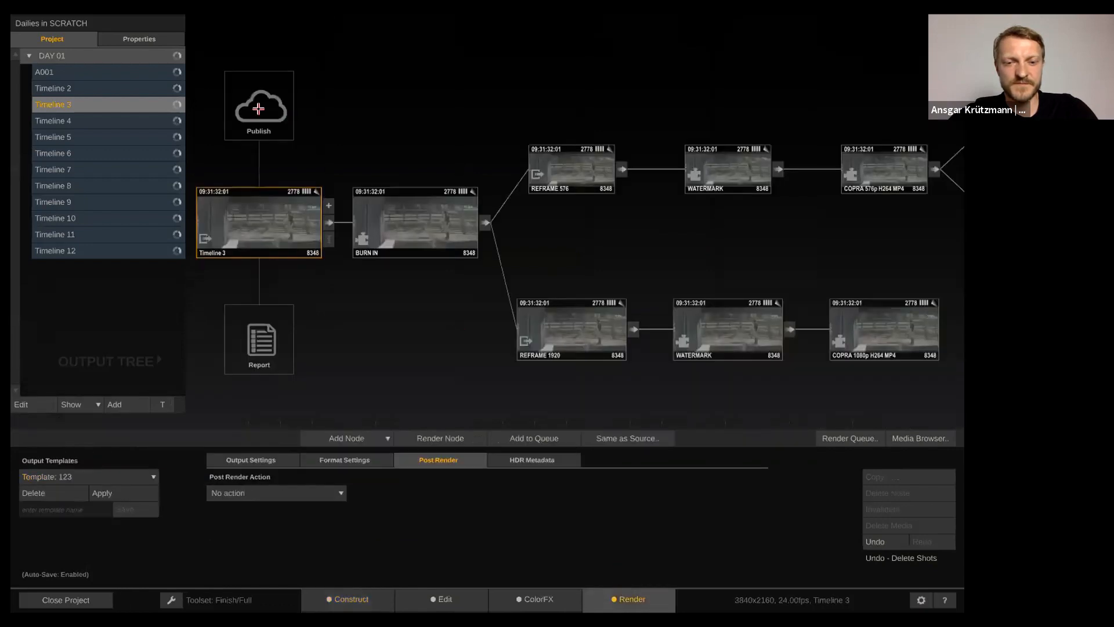
Open the Report node's generator and choose Clip Basics with Timeline scope
{"action": "double_click", "coordinate": [255, 331]}
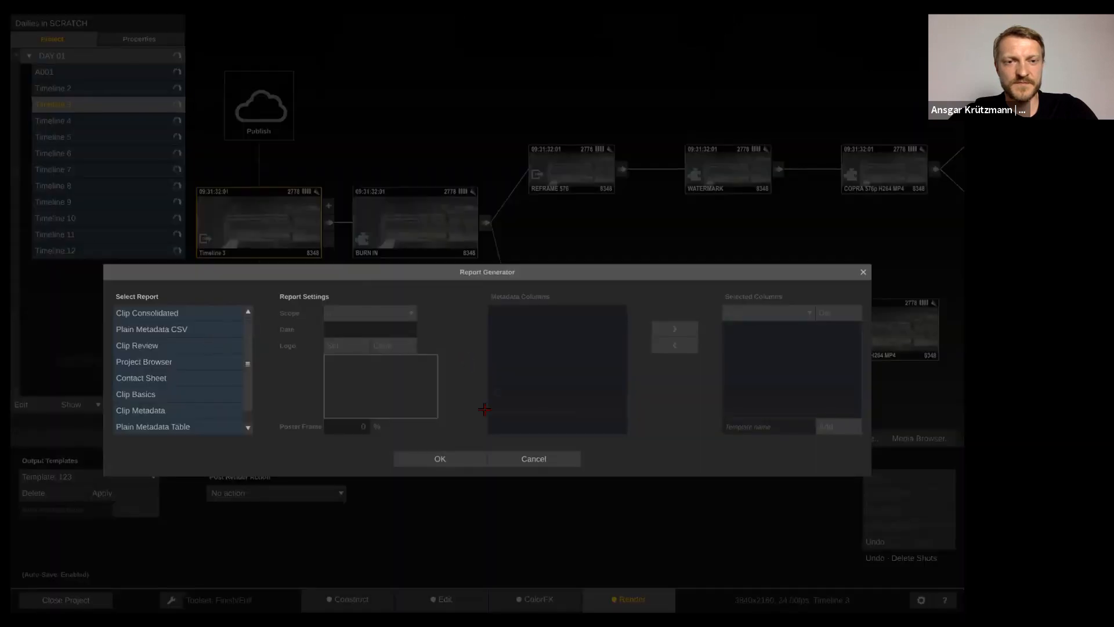
{"action": "left_click", "coordinate": [535, 459]}
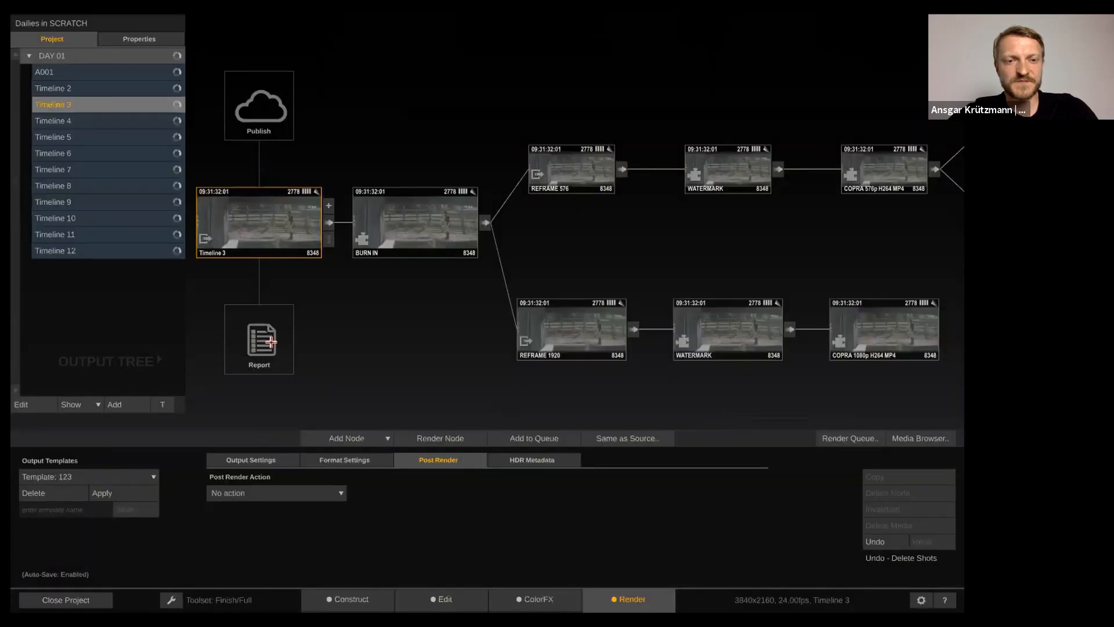
{"action": "double_click", "coordinate": [262, 338]}
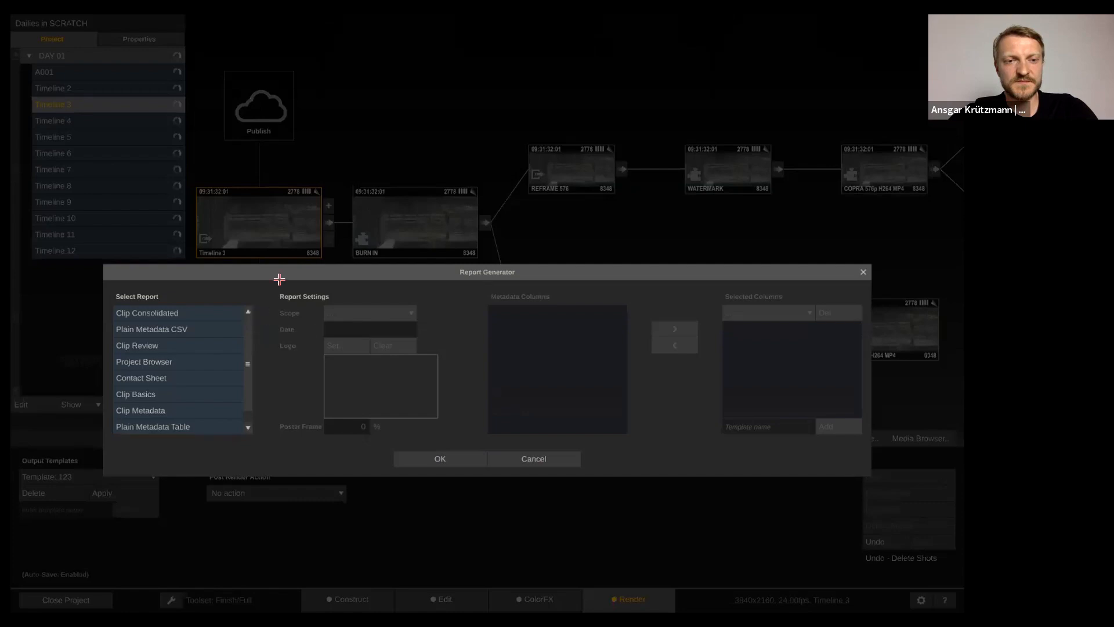
{"action": "left_click", "coordinate": [211, 343]}
{"action": "left_click", "coordinate": [217, 394]}
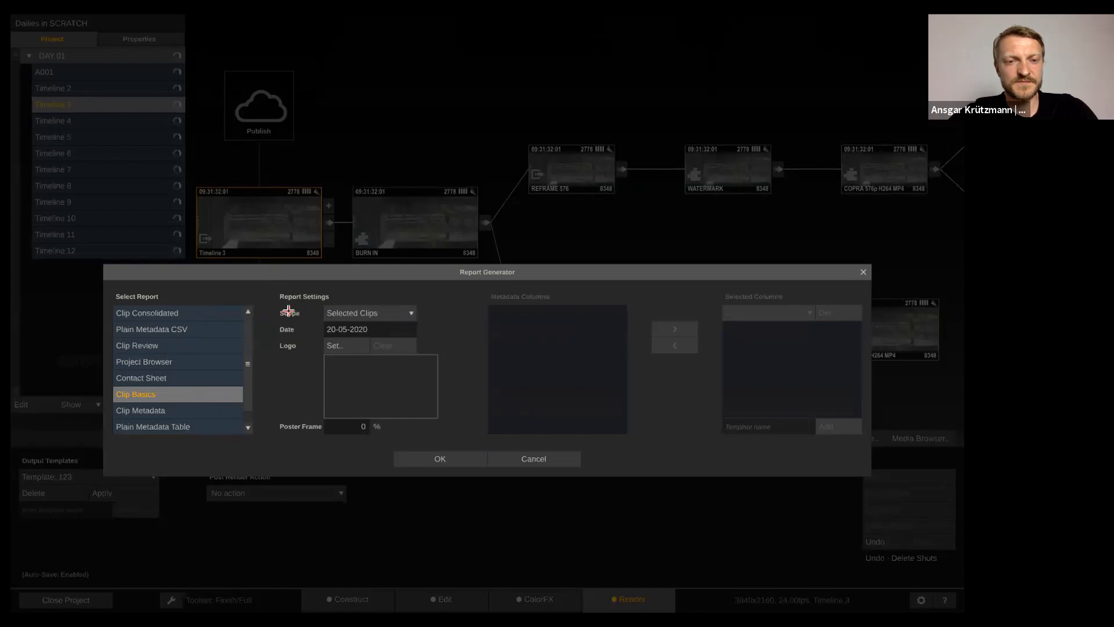
{"action": "left_click", "coordinate": [380, 313]}
{"action": "left_click", "coordinate": [386, 262]}
{"action": "left_click", "coordinate": [395, 310]}
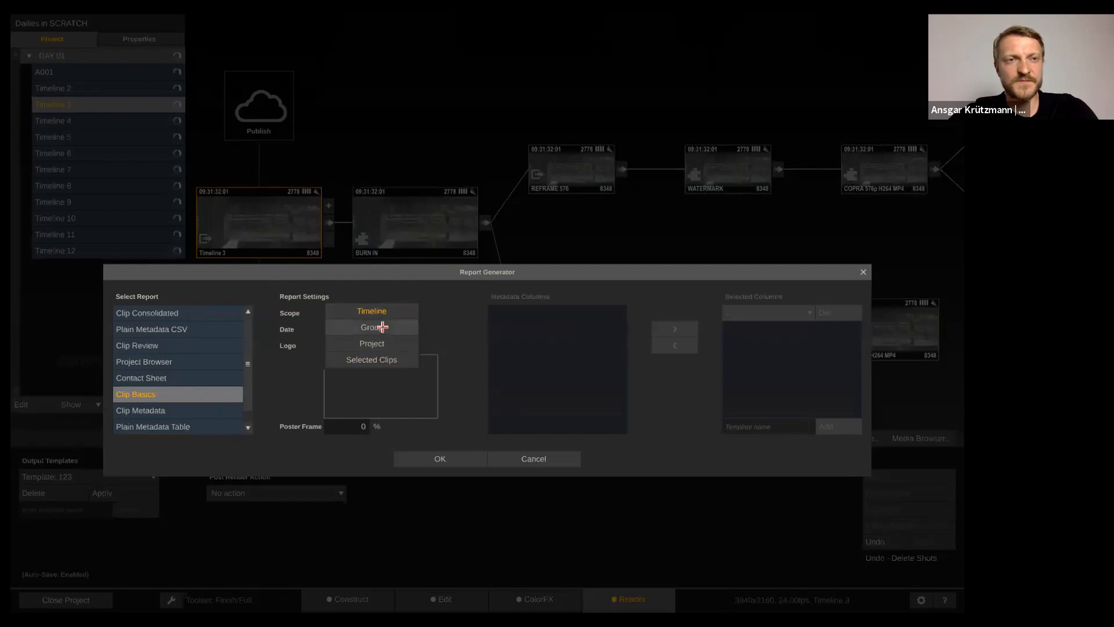
{"action": "left_click", "coordinate": [390, 309]}
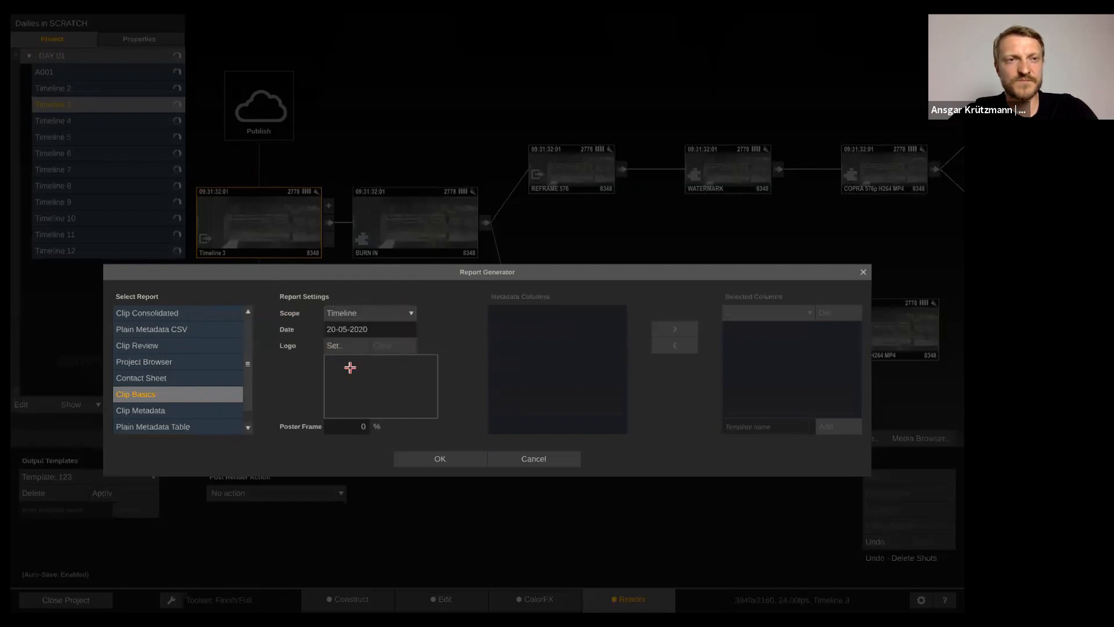
Shift the poster frame into each clip and browse for a logo image, then cancel
{"action": "mouse_move", "coordinate": [345, 427]}
{"action": "left_mouse_down"}
{"action": "mouse_move", "coordinate": [351, 438]}
{"action": "mouse_move", "coordinate": [364, 428]}
{"action": "left_mouse_up"}
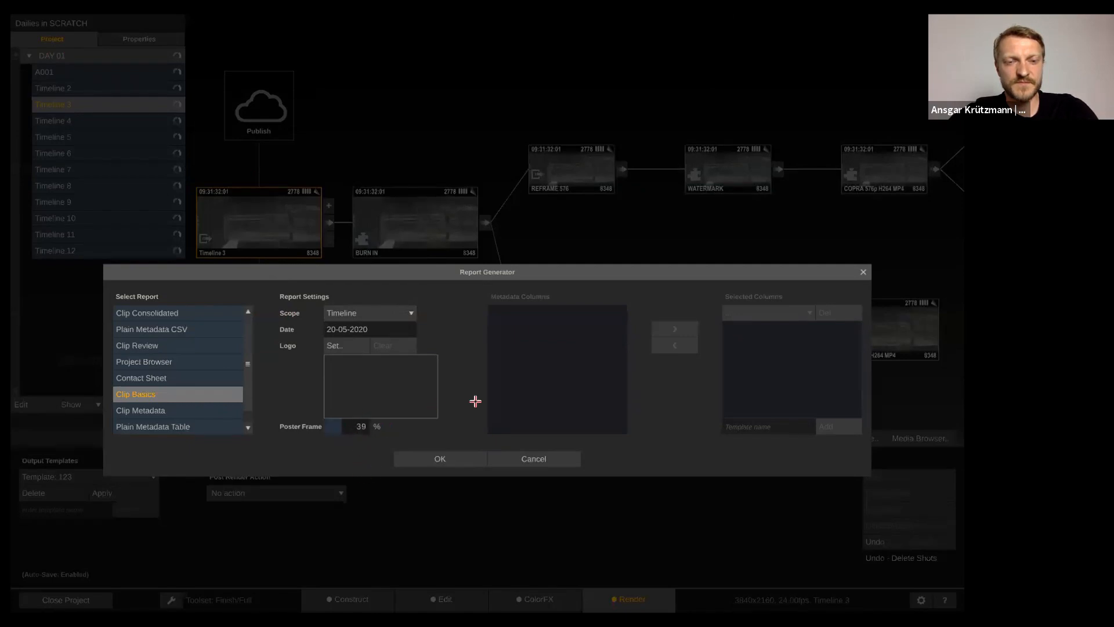
{"action": "left_click", "coordinate": [332, 343]}
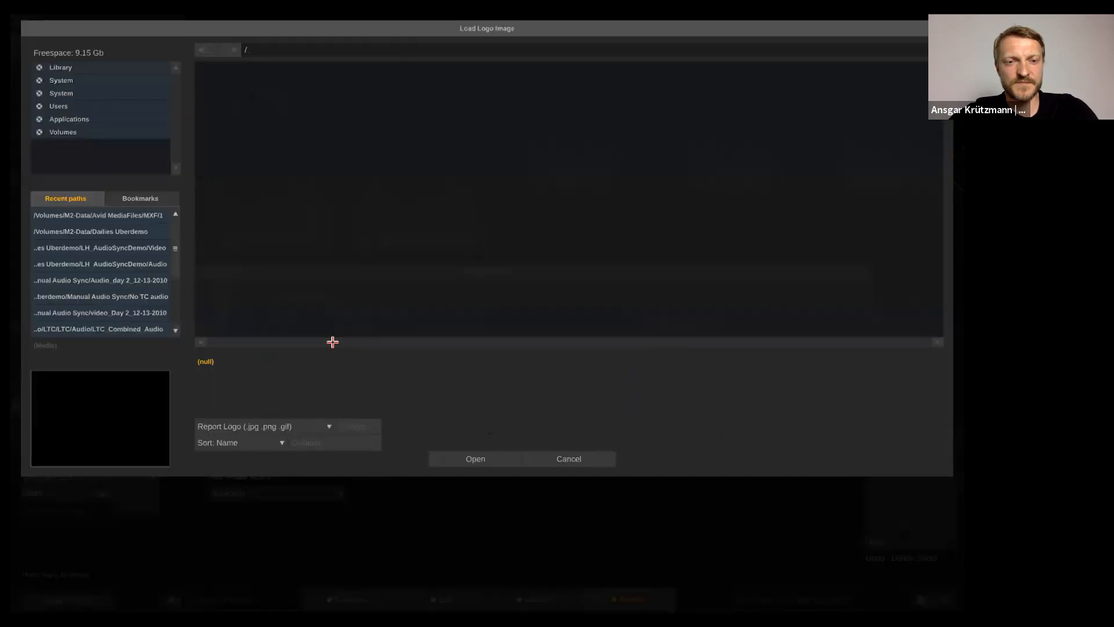
{"action": "left_click", "coordinate": [117, 231]}
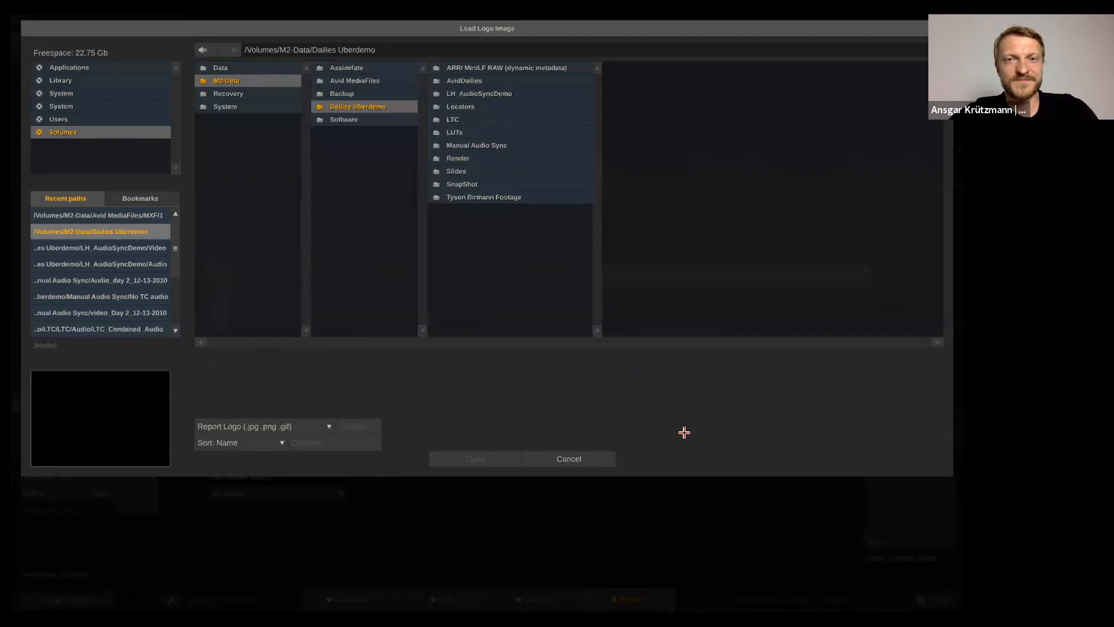
{"action": "left_click", "coordinate": [569, 458]}
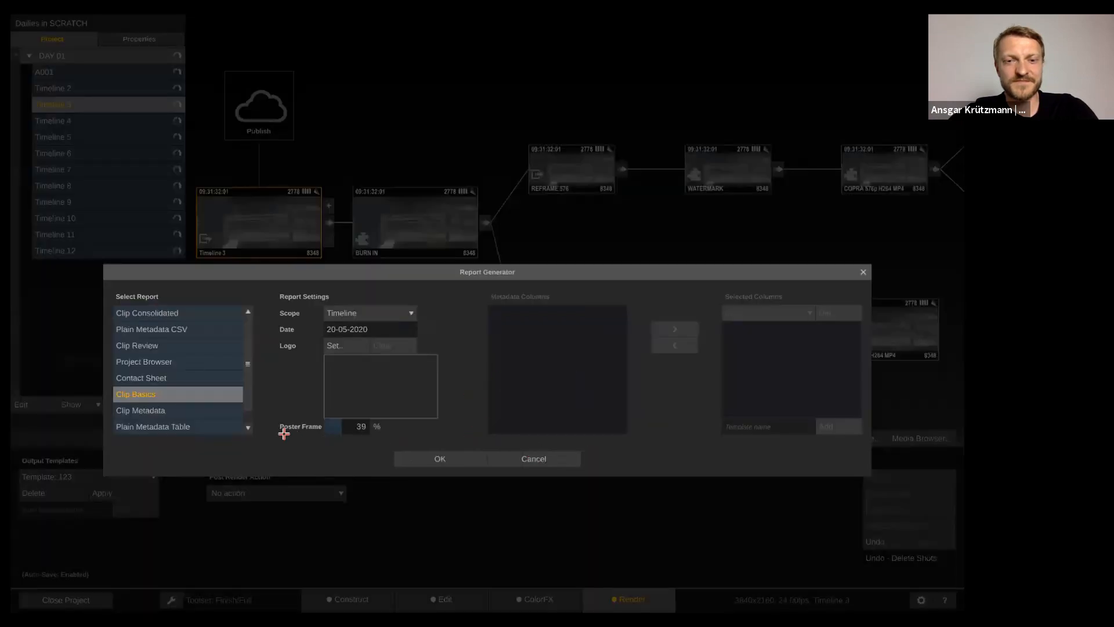
Try Clip Metadata (Bit Rate, Closed GOP, Bit Depth) and Plain Metadata reports, then return to Clip Basics
{"action": "left_click", "coordinate": [204, 407]}
{"action": "left_click", "coordinate": [775, 347]}
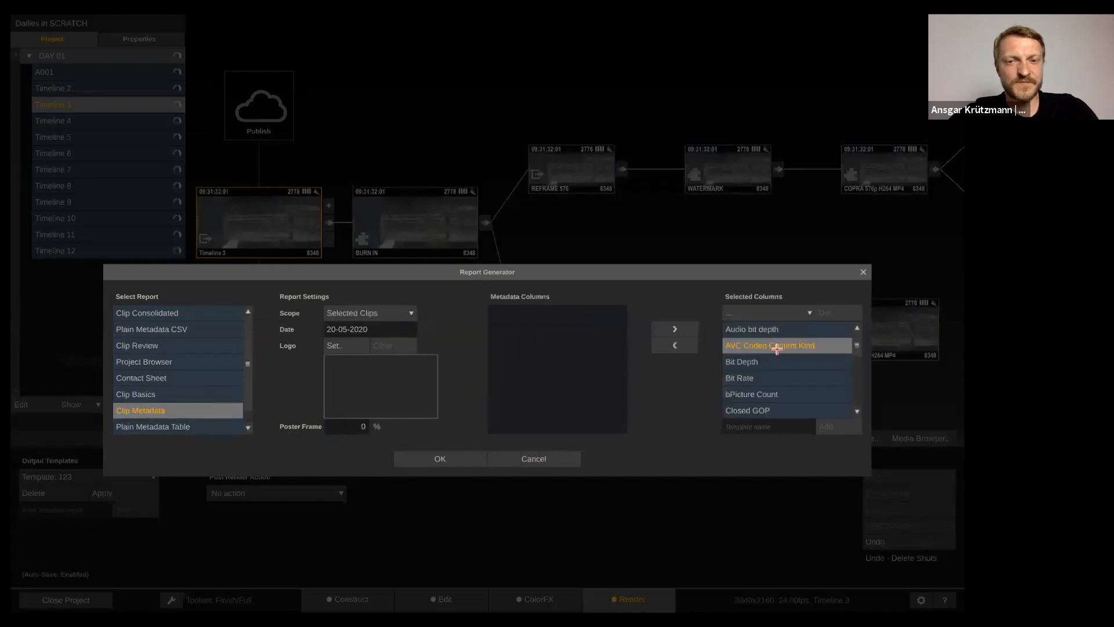
{"action": "left_click", "coordinate": [785, 378]}
{"action": "left_click", "coordinate": [788, 402]}
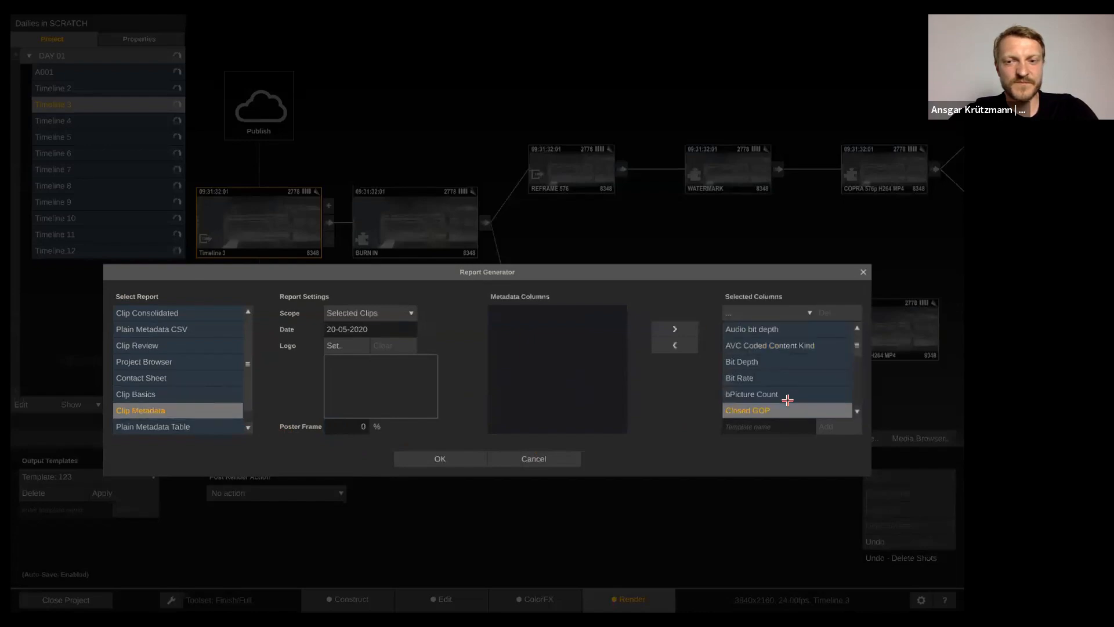
{"action": "left_click", "coordinate": [777, 357]}
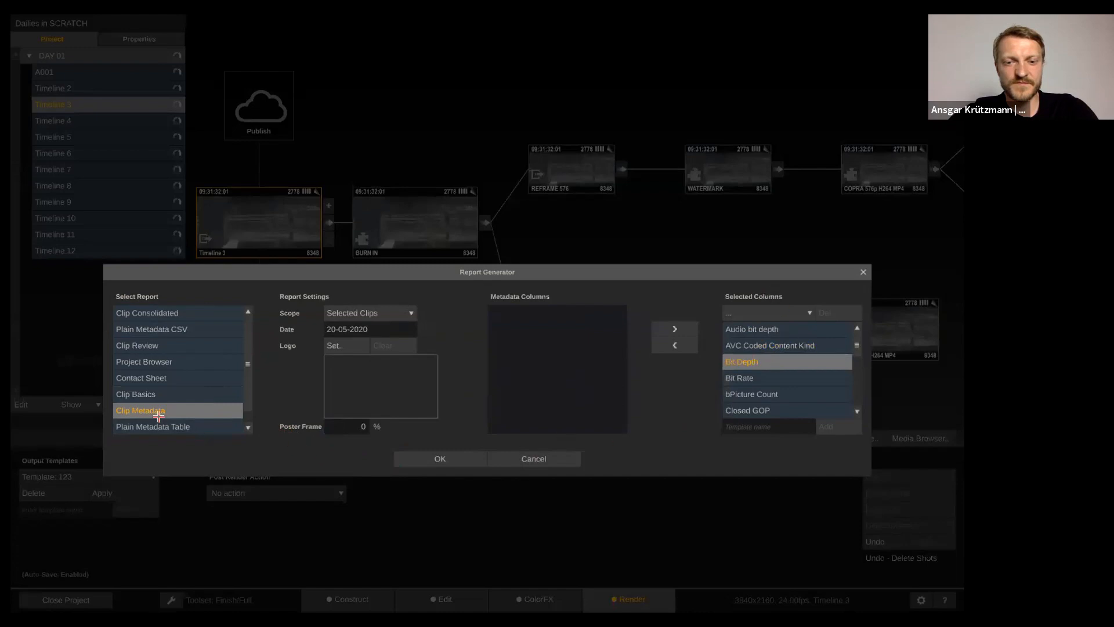
{"action": "left_click", "coordinate": [197, 424]}
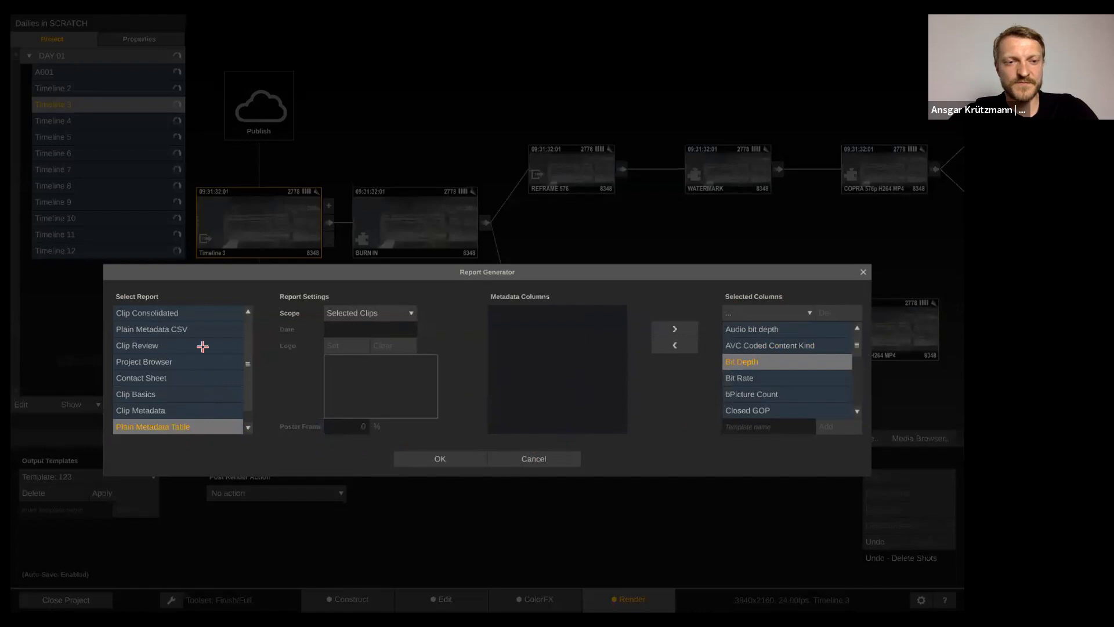
{"action": "left_click", "coordinate": [204, 329]}
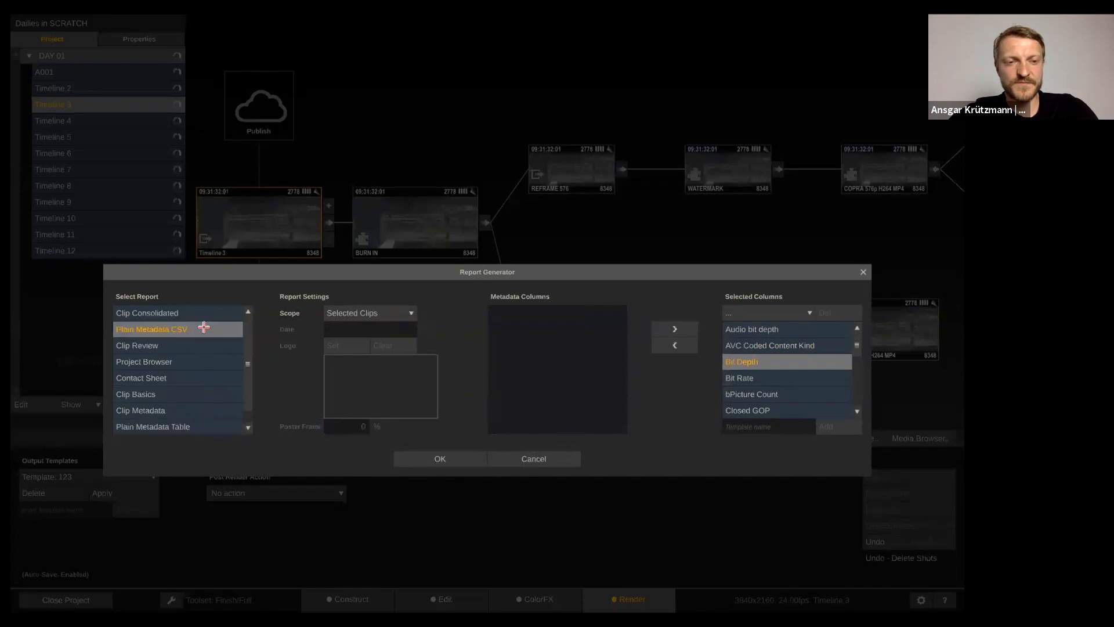
{"action": "left_click", "coordinate": [206, 394]}
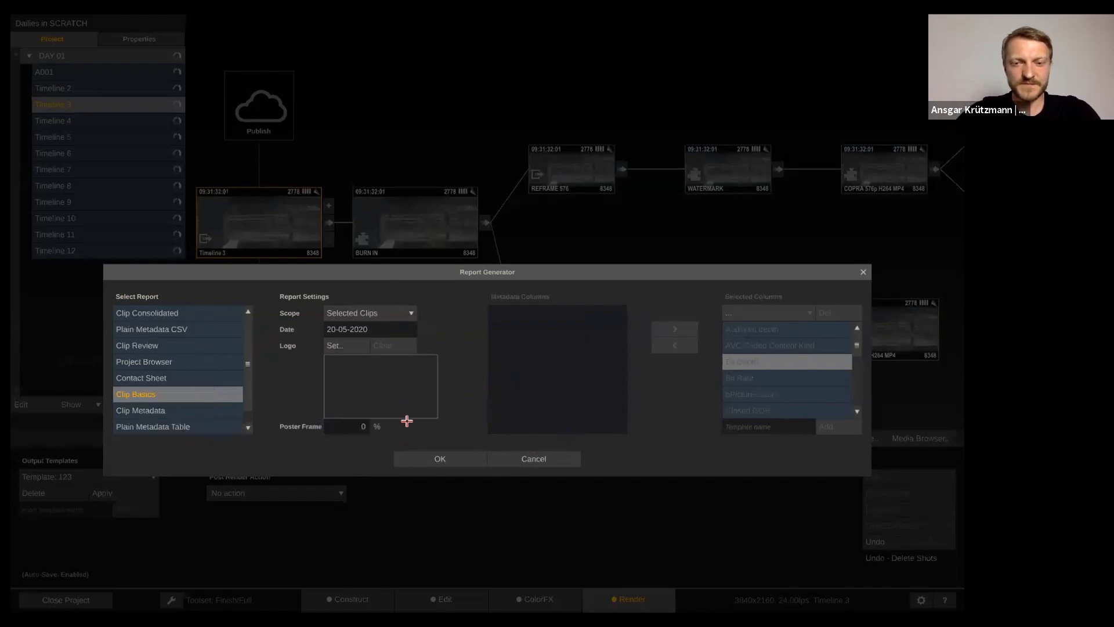
Generate the Clip Basics report and save it as Report (*.pdf)
{"action": "left_click", "coordinate": [426, 458]}
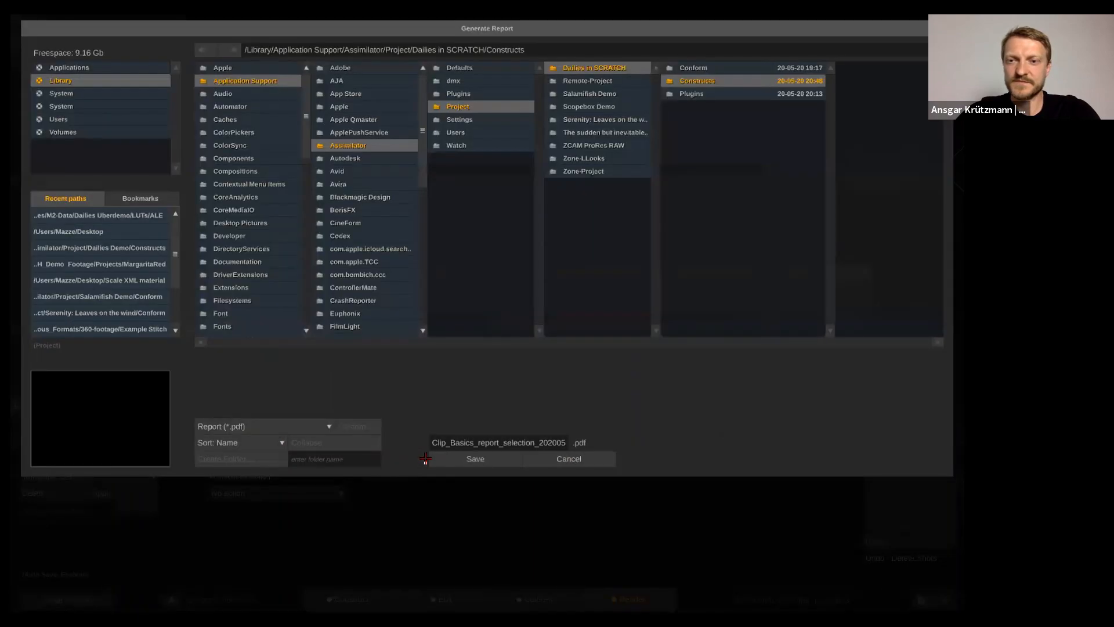
{"action": "left_click", "coordinate": [279, 426]}
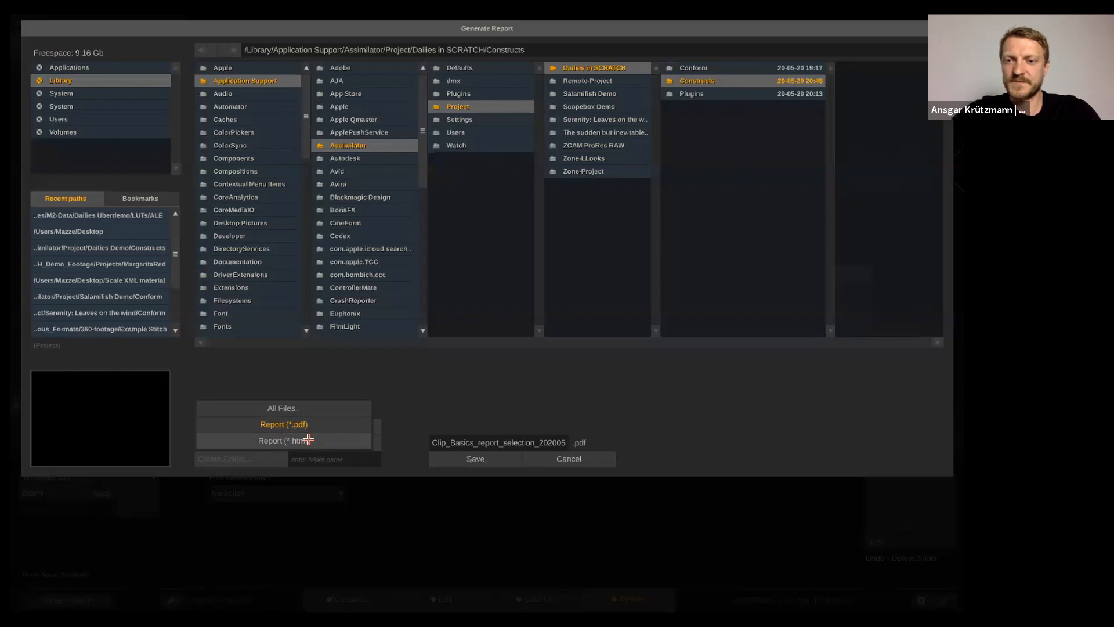
{"action": "left_click", "coordinate": [321, 424]}
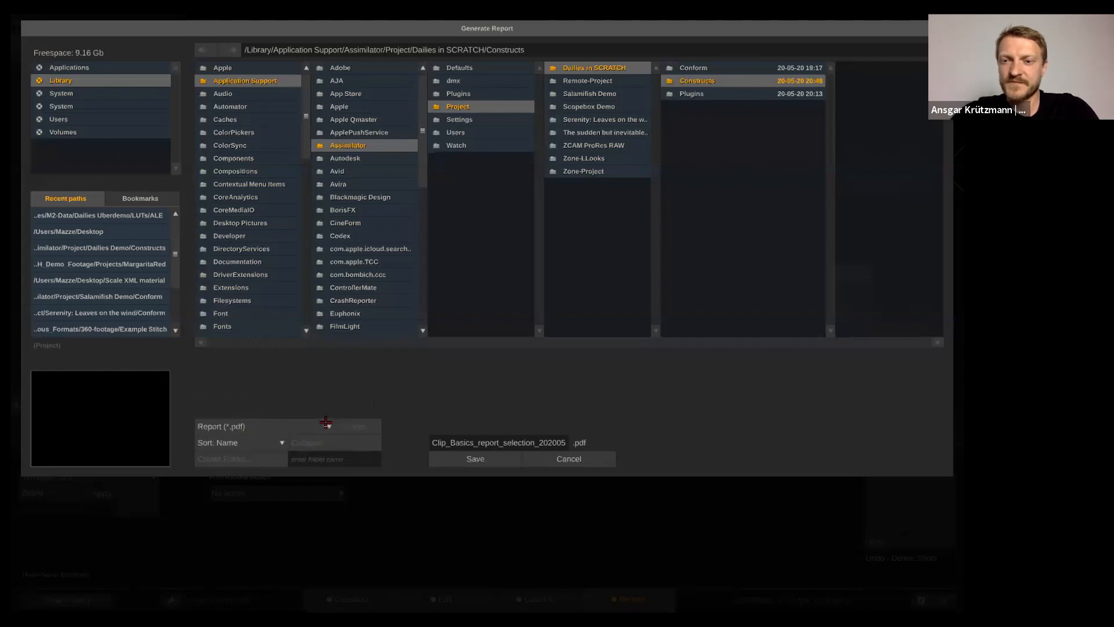
{"action": "left_click", "coordinate": [464, 456]}
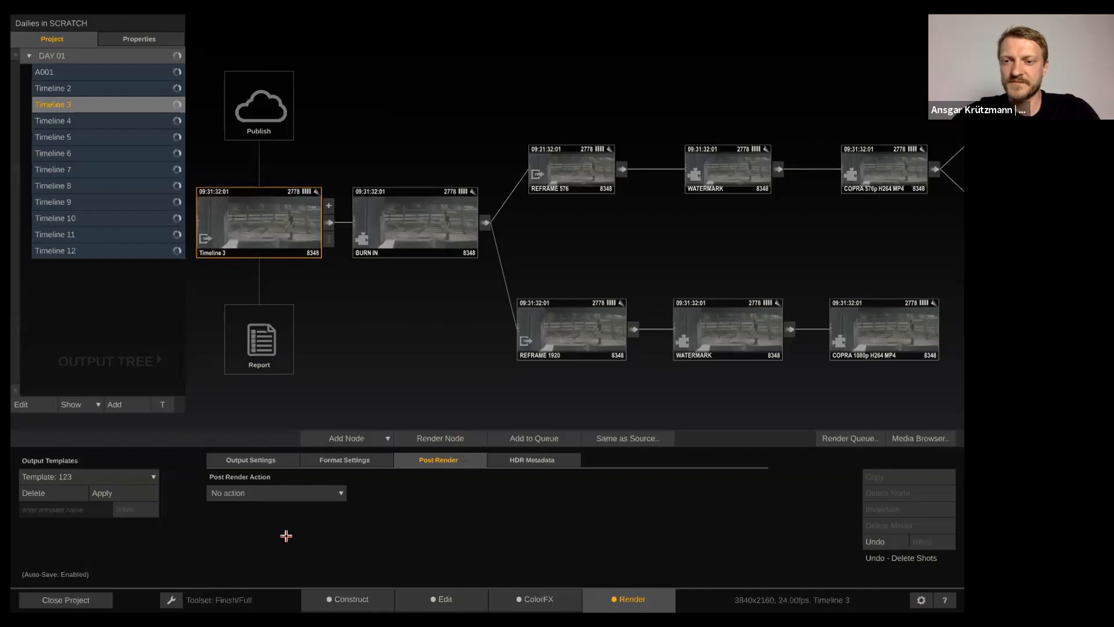
From the construct view, set up a Clip Basics report for the selected clips
{"action": "left_click", "coordinate": [347, 599]}
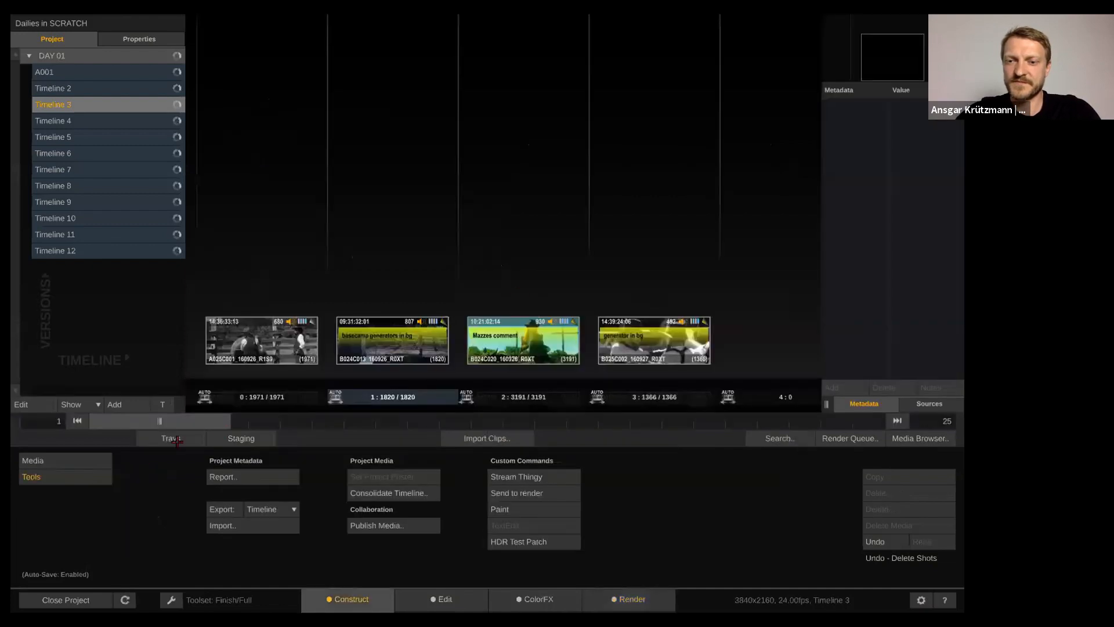
{"action": "left_click", "coordinate": [247, 475]}
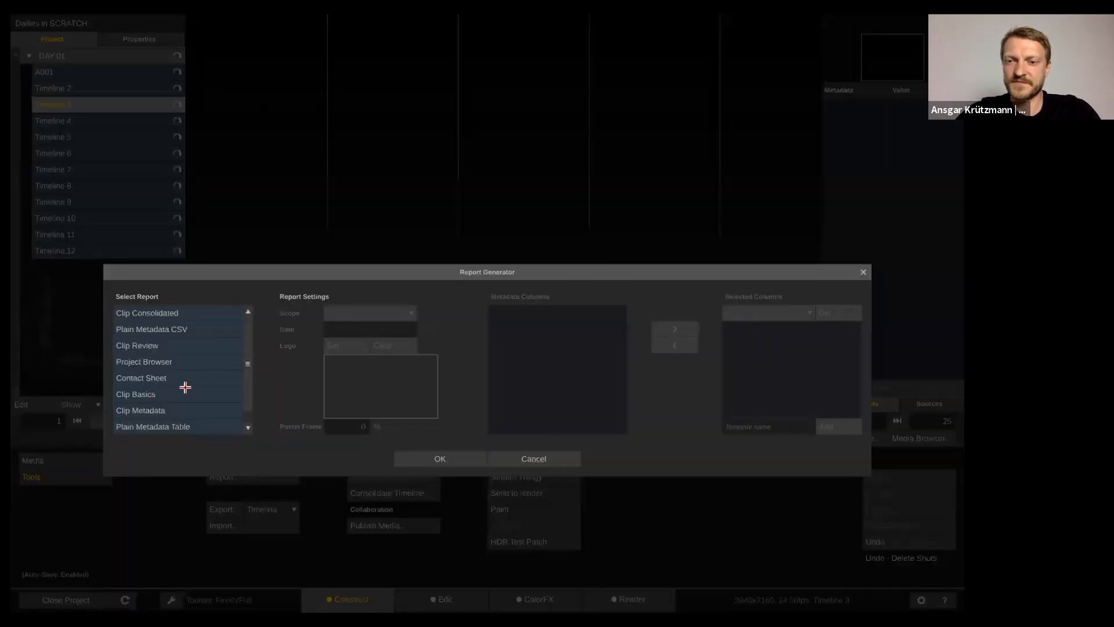
{"action": "left_click", "coordinate": [211, 389]}
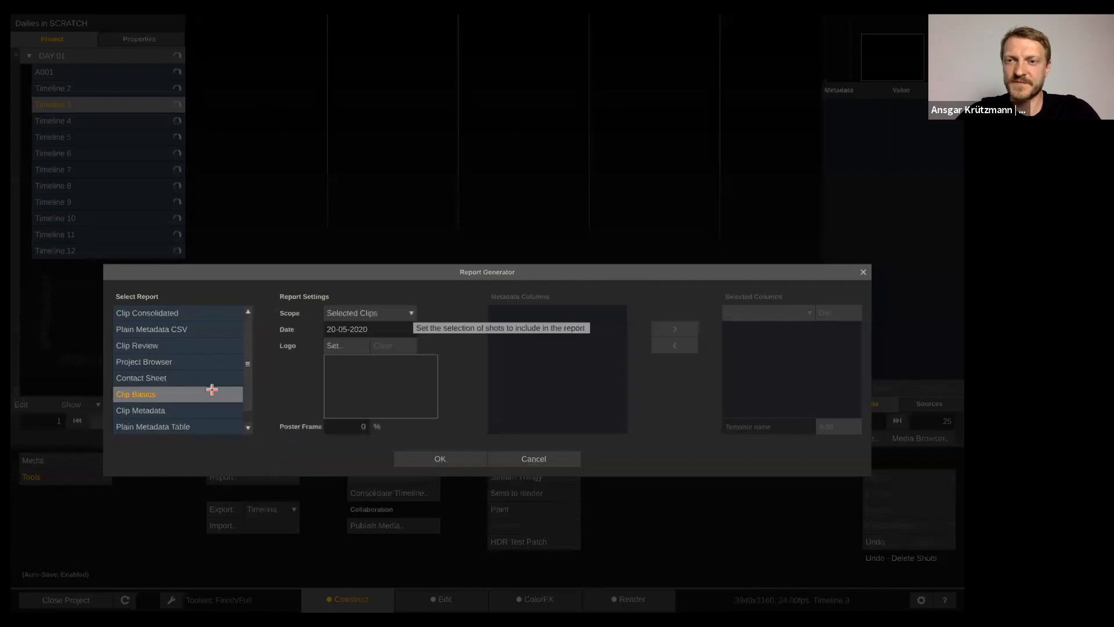
{"action": "left_click", "coordinate": [435, 454]}
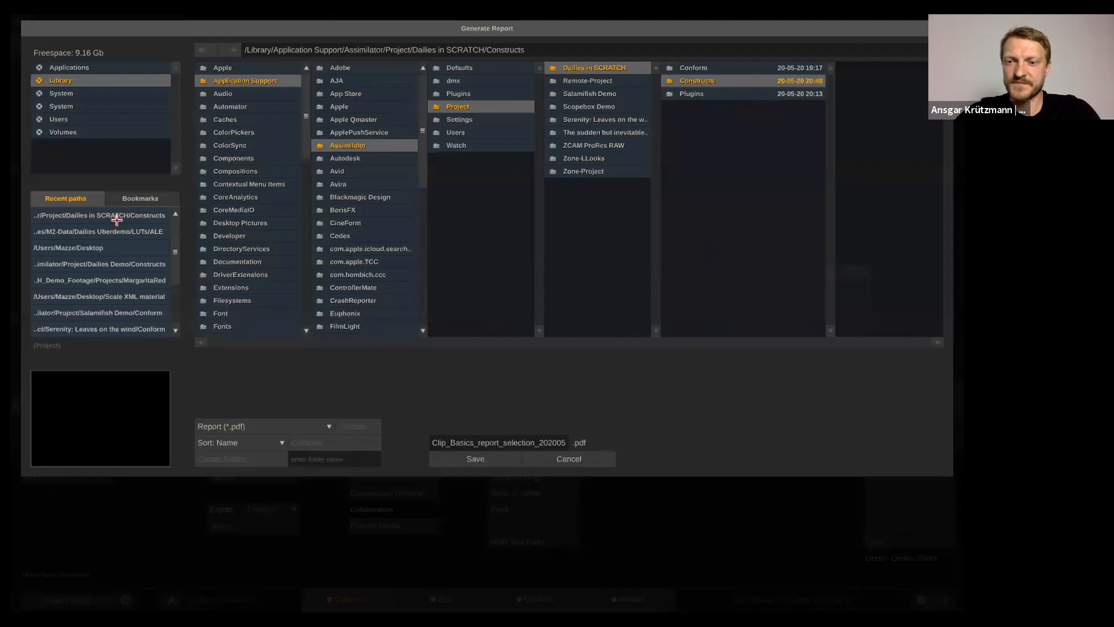
Save the Clip Basics report to the Desktop and relaunch SCRATCH
{"action": "left_click", "coordinate": [153, 247]}
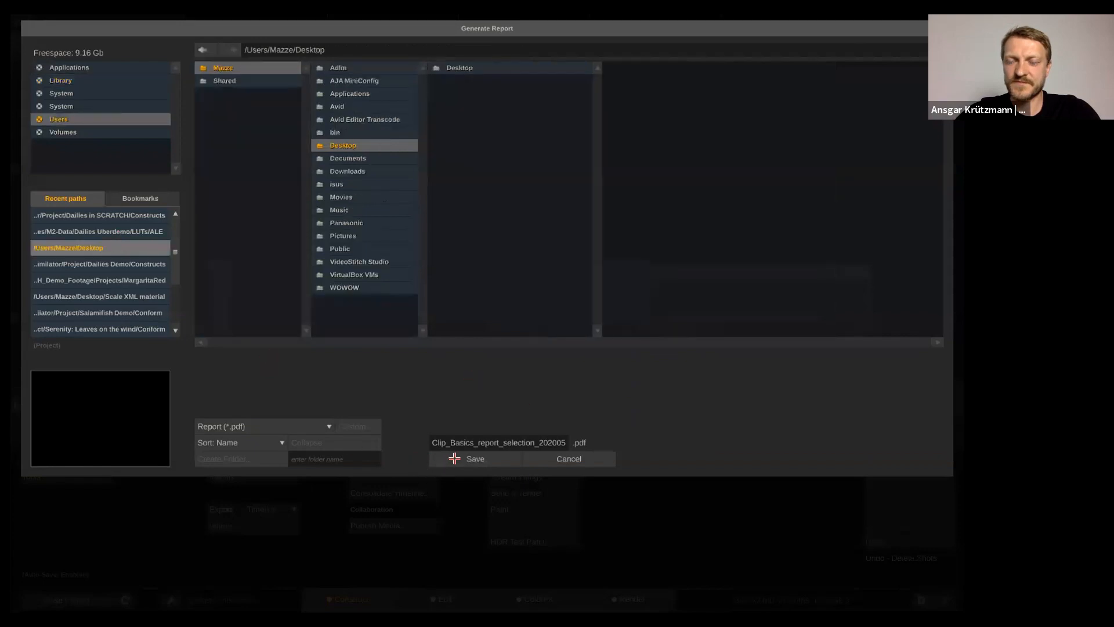
{"action": "left_click", "coordinate": [452, 458]}
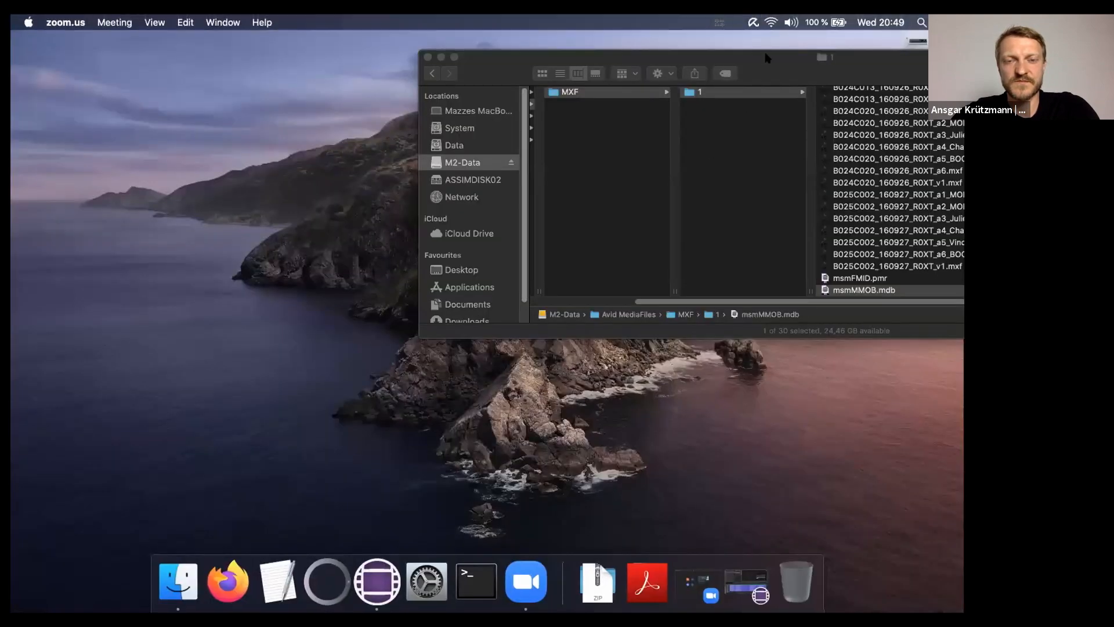
{"action": "left_click_drag", "start_coordinate": [765, 56], "coordinate": [410, 138]}
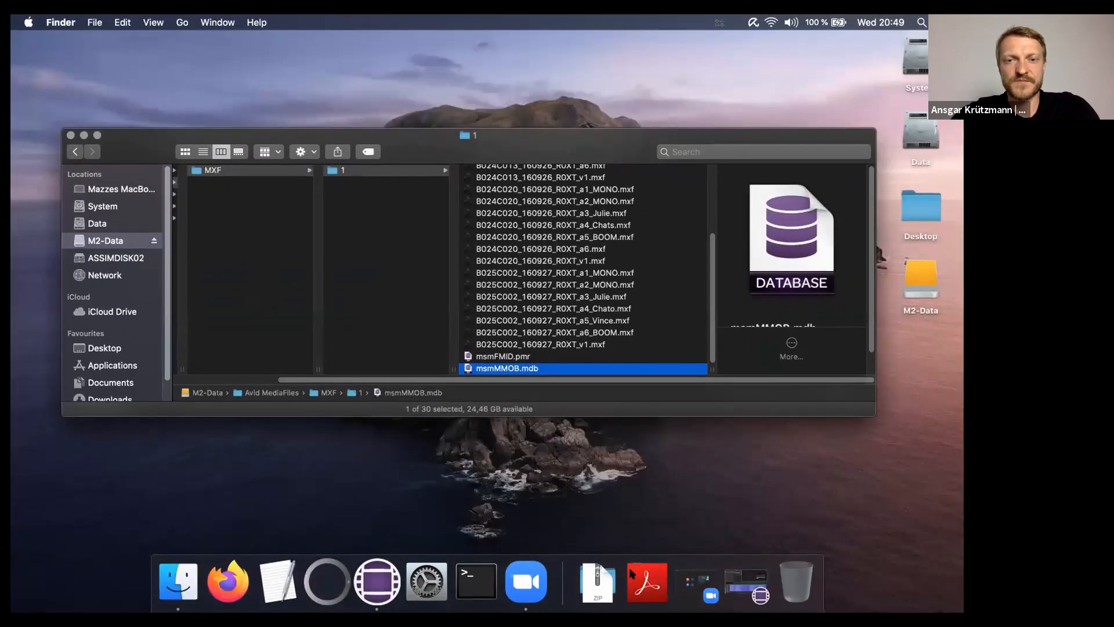
{"action": "left_click", "coordinate": [326, 581]}
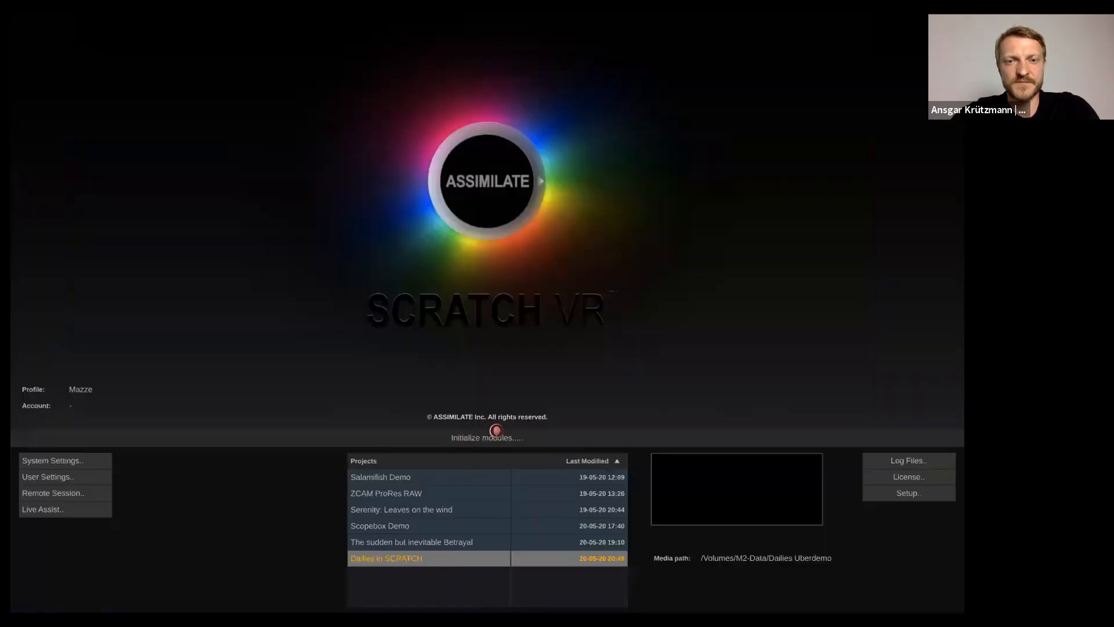
Open the Dailies in SCRATCH project and load Timeline 4
{"action": "left_click", "coordinate": [490, 434]}
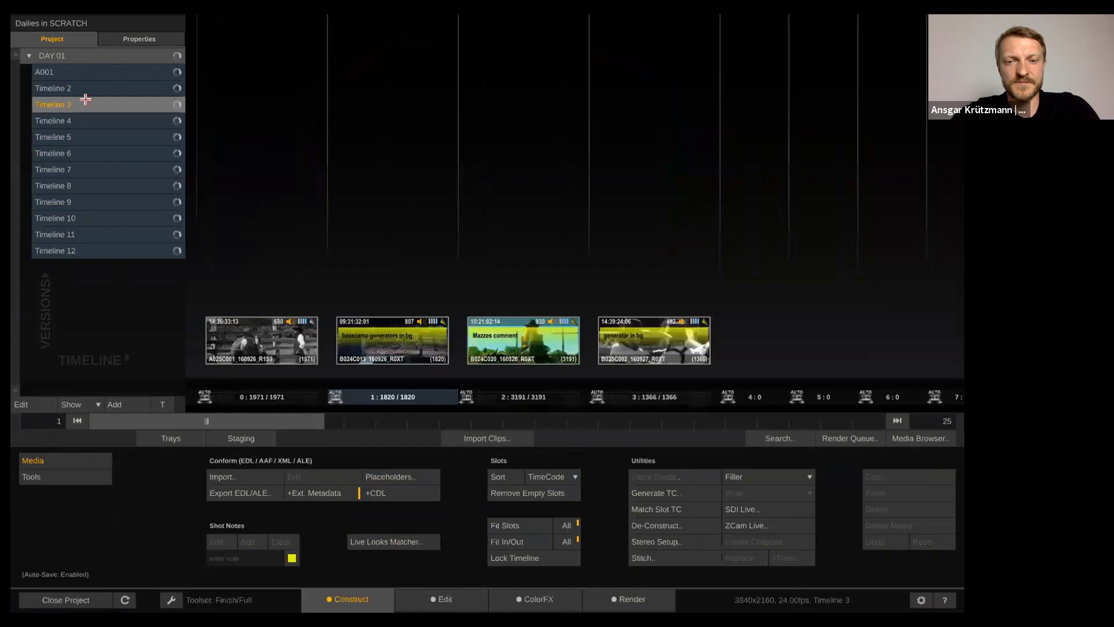
{"action": "left_click", "coordinate": [112, 119]}
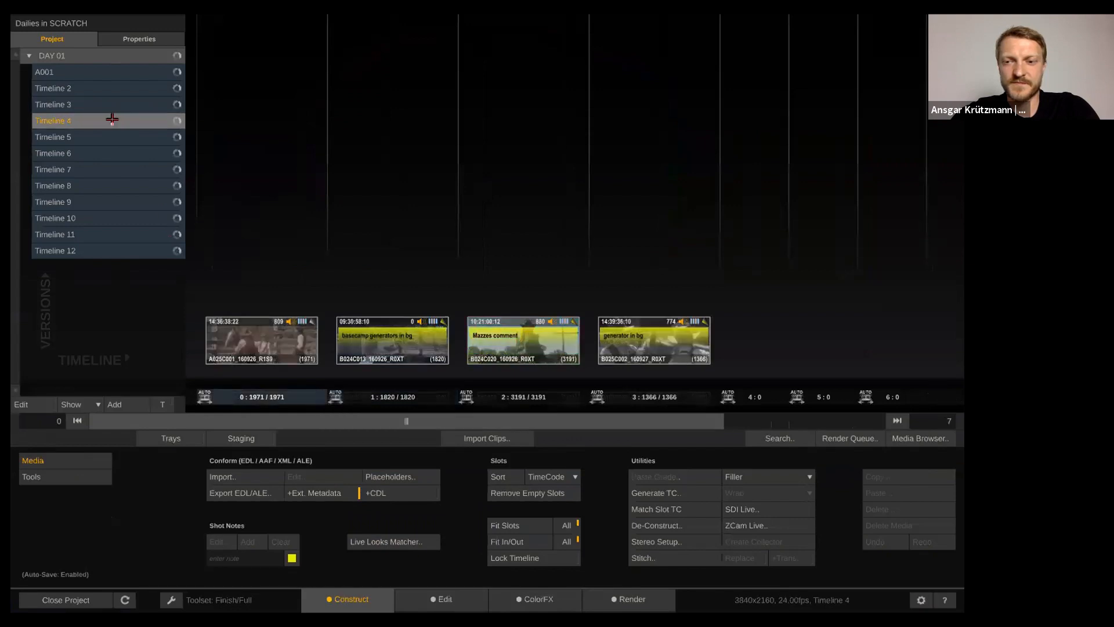
{"action": "left_click", "coordinate": [85, 475]}
Generate a Clip Basics report with Timeline scope and save the PDF to the Desktop
{"action": "left_click", "coordinate": [223, 475]}
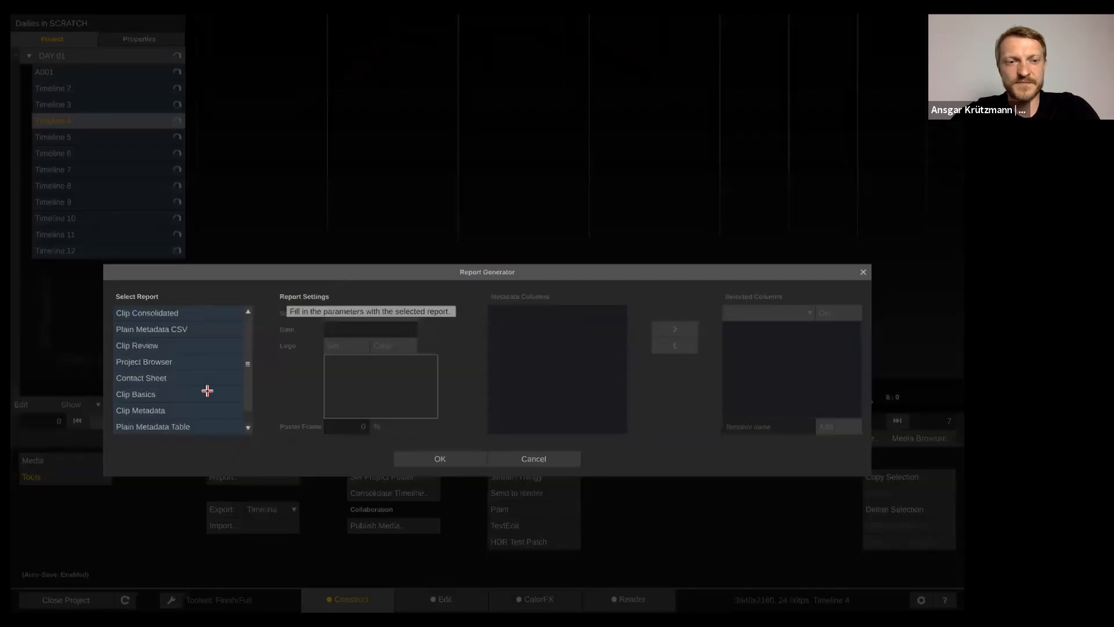
{"action": "left_click", "coordinate": [207, 391]}
{"action": "left_click", "coordinate": [373, 312]}
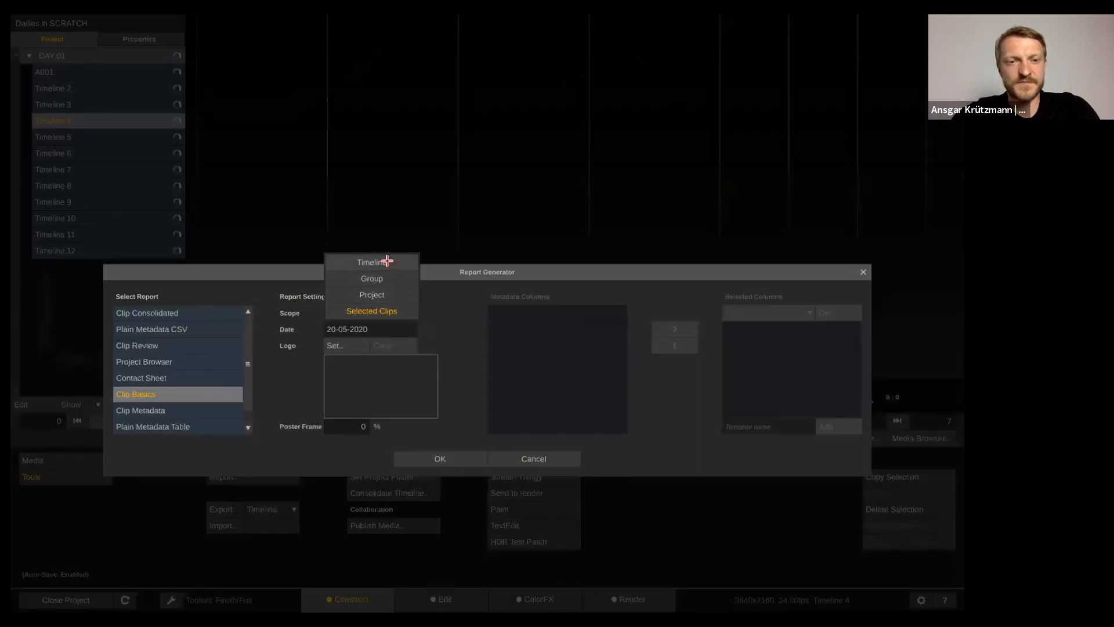
{"action": "left_click", "coordinate": [387, 262]}
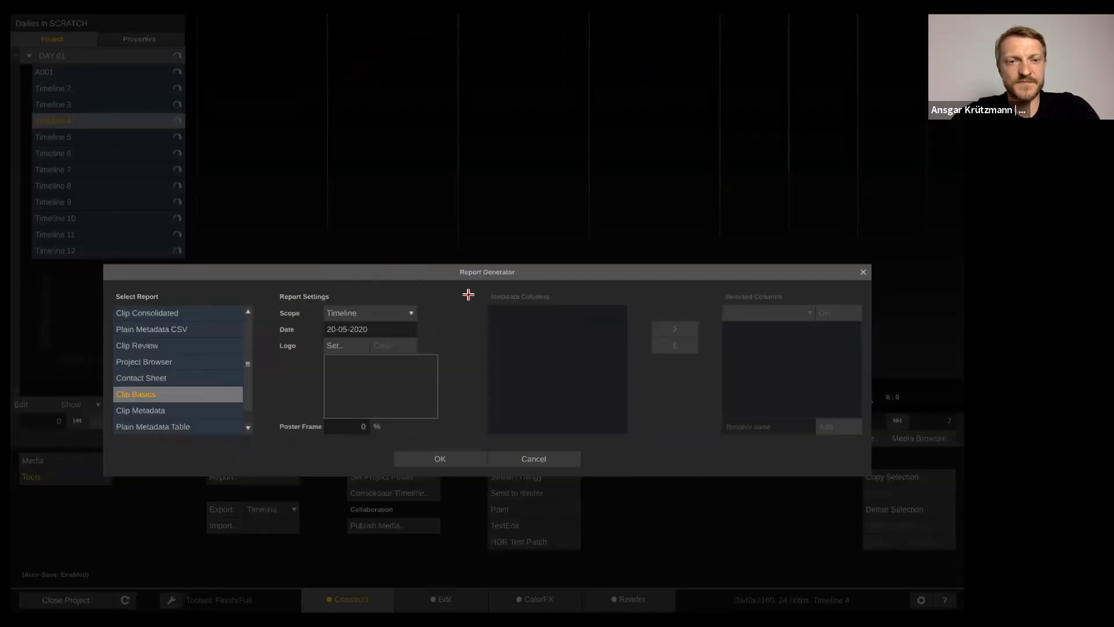
{"action": "left_click", "coordinate": [427, 457]}
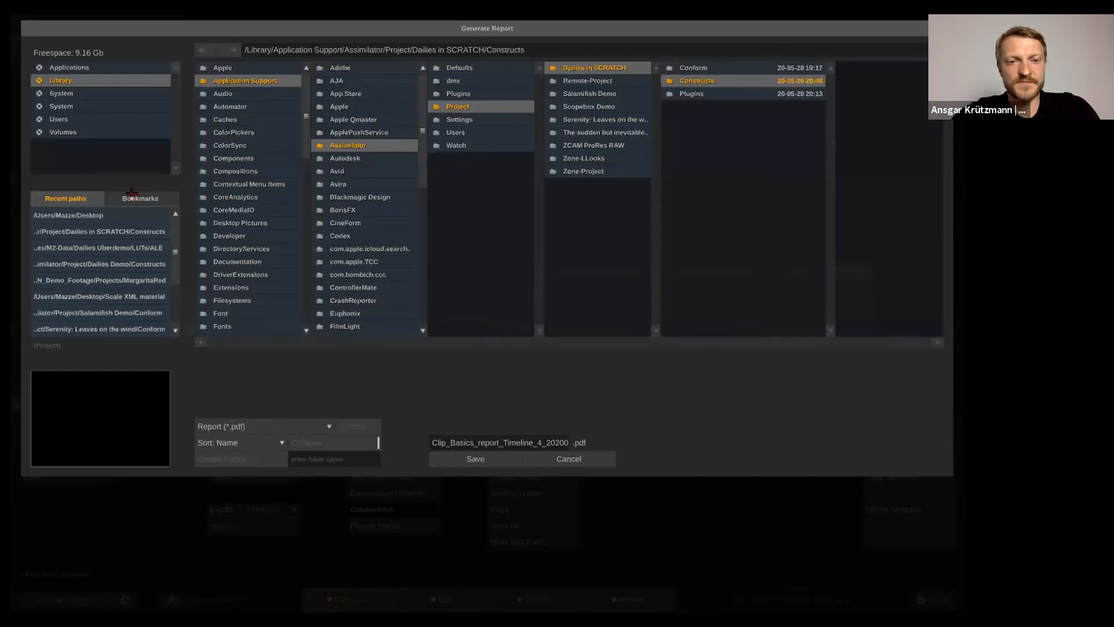
{"action": "left_click", "coordinate": [124, 214]}
{"action": "left_click", "coordinate": [467, 455]}
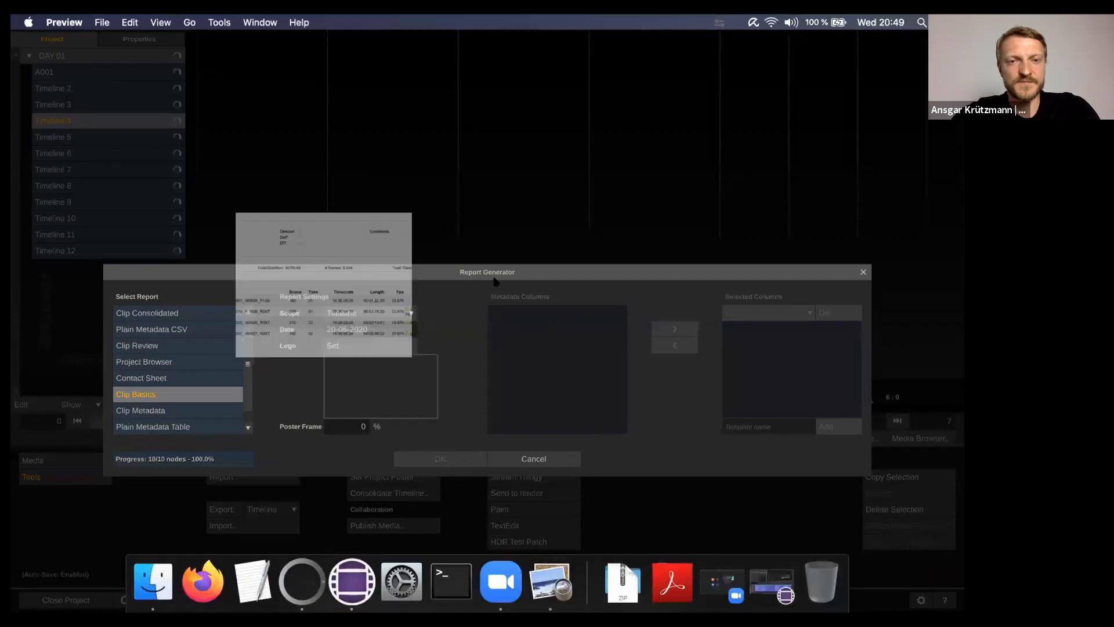
Review the Clip Report PDF's four clips totalling 00:05:48, then bring SCRATCH back to the front
{"action": "scroll", "coordinate": [517, 209], "scroll_direction": "down", "scroll_amount": 5}
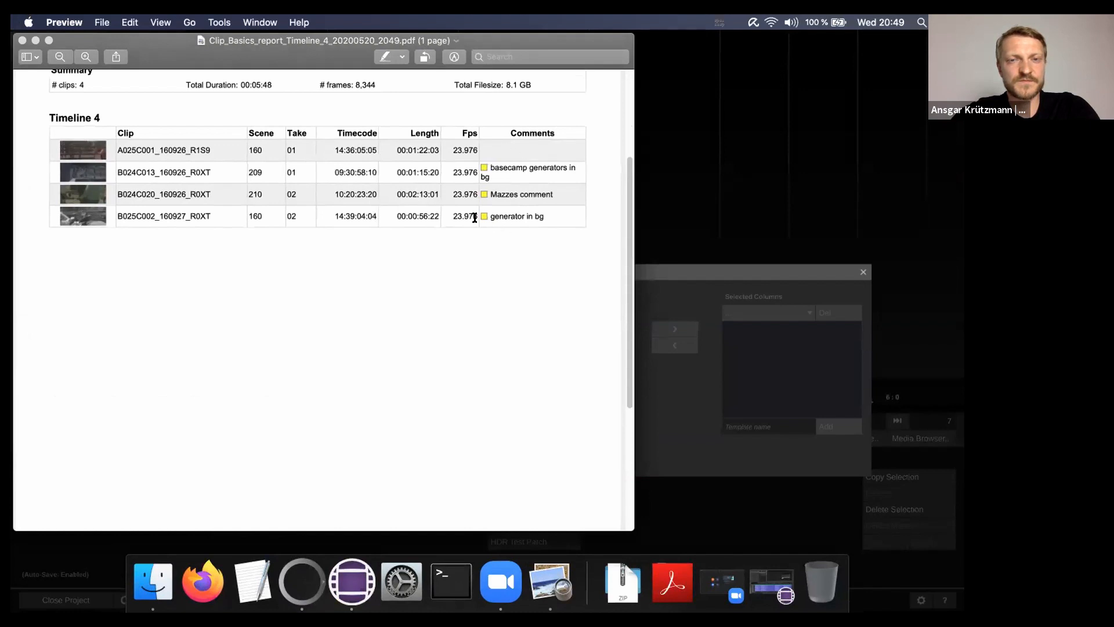
{"action": "scroll", "coordinate": [143, 212], "scroll_direction": "up", "scroll_amount": 4}
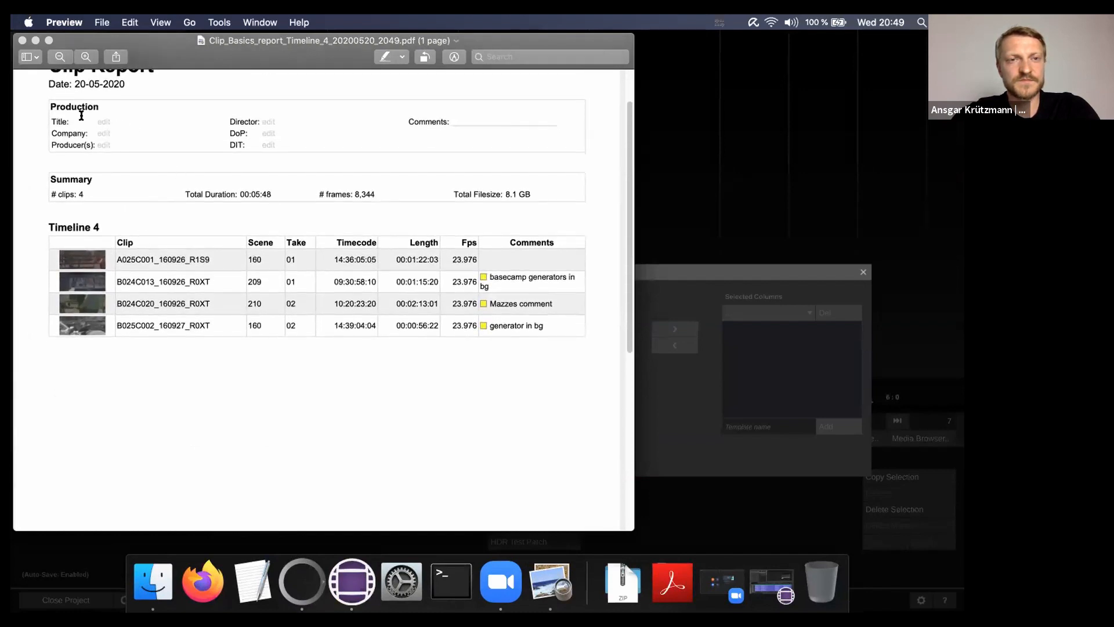
{"action": "scroll", "coordinate": [109, 134], "scroll_direction": "up", "scroll_amount": 2}
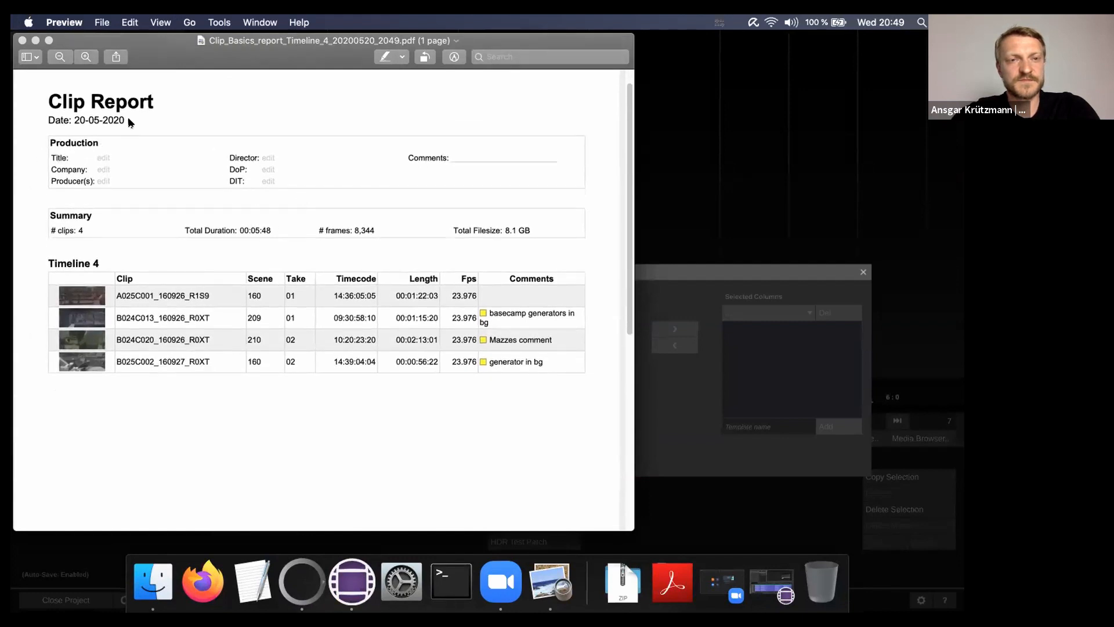
{"action": "left_click", "coordinate": [772, 114]}
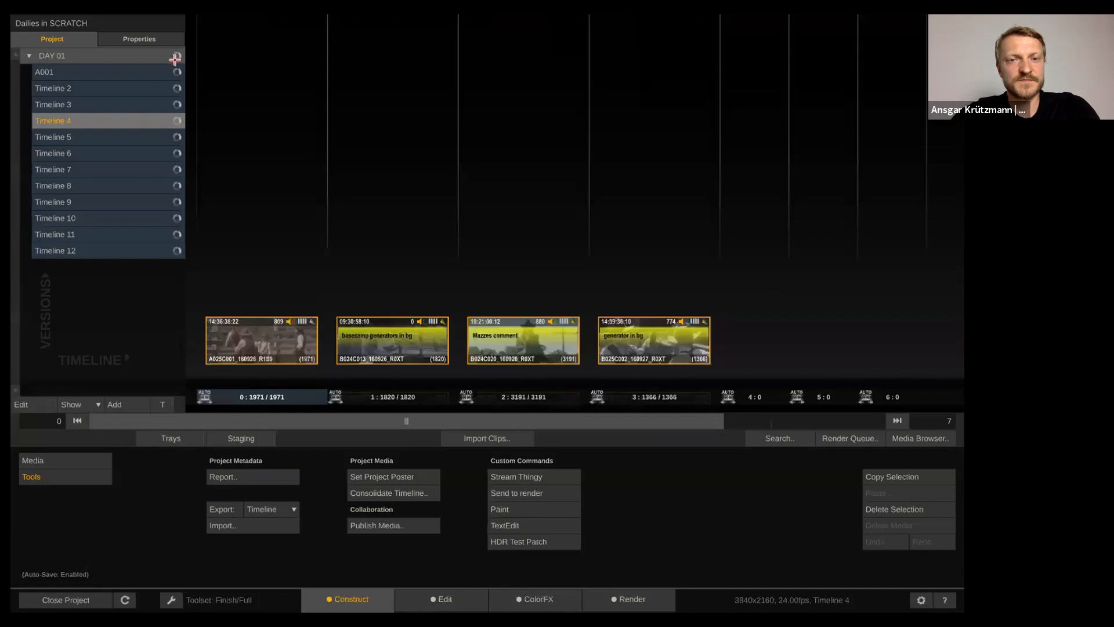
Browse the project's Director, DIT and DoP production metadata fields
{"action": "left_click", "coordinate": [148, 36]}
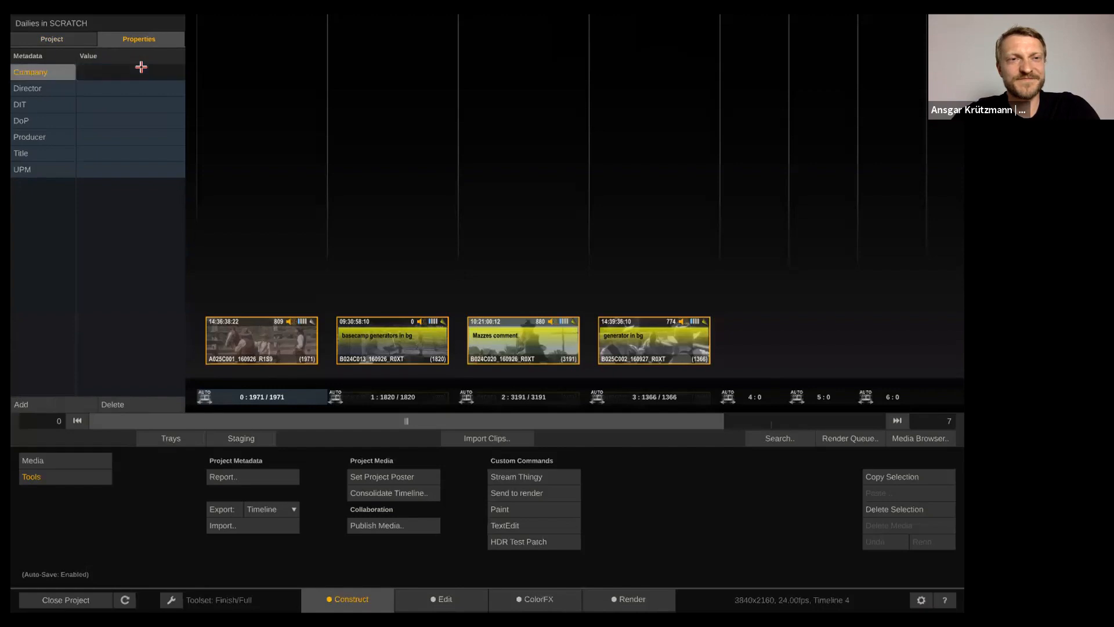
{"action": "left_click", "coordinate": [127, 83]}
{"action": "left_click", "coordinate": [116, 104]}
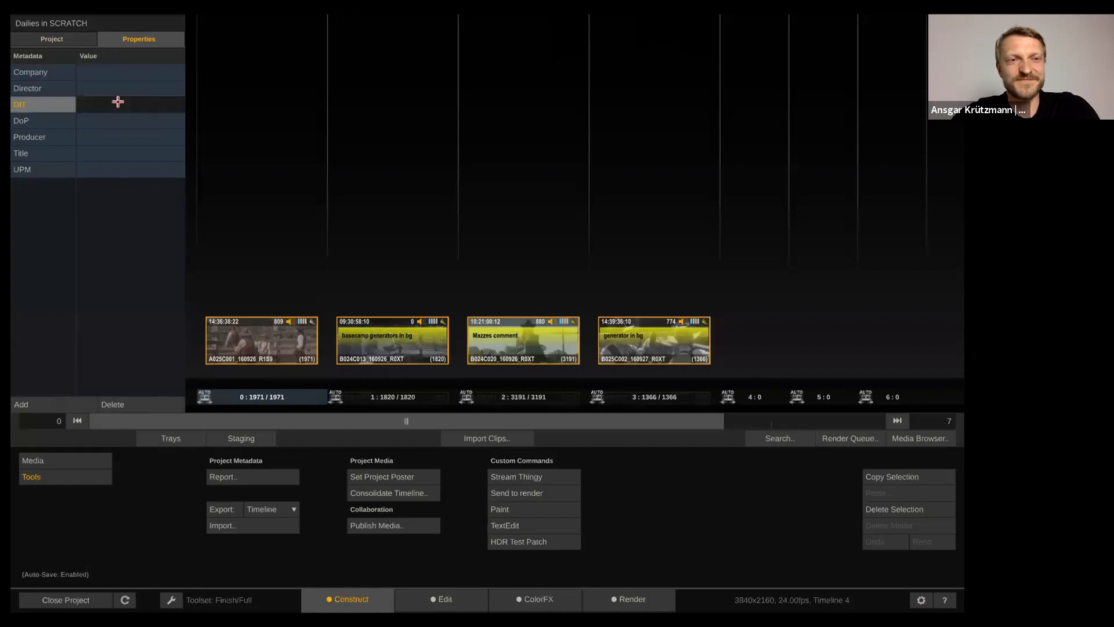
{"action": "left_click", "coordinate": [117, 123]}
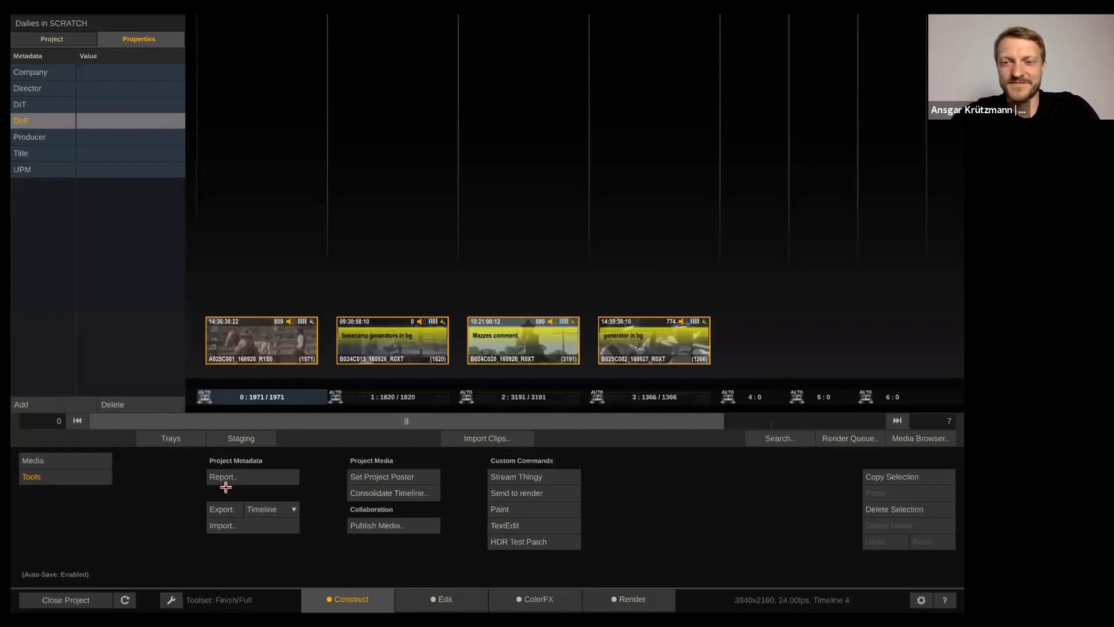
Open the timeline EDL/ALE export from the conform tools, then cancel it
{"action": "left_click", "coordinate": [219, 599]}
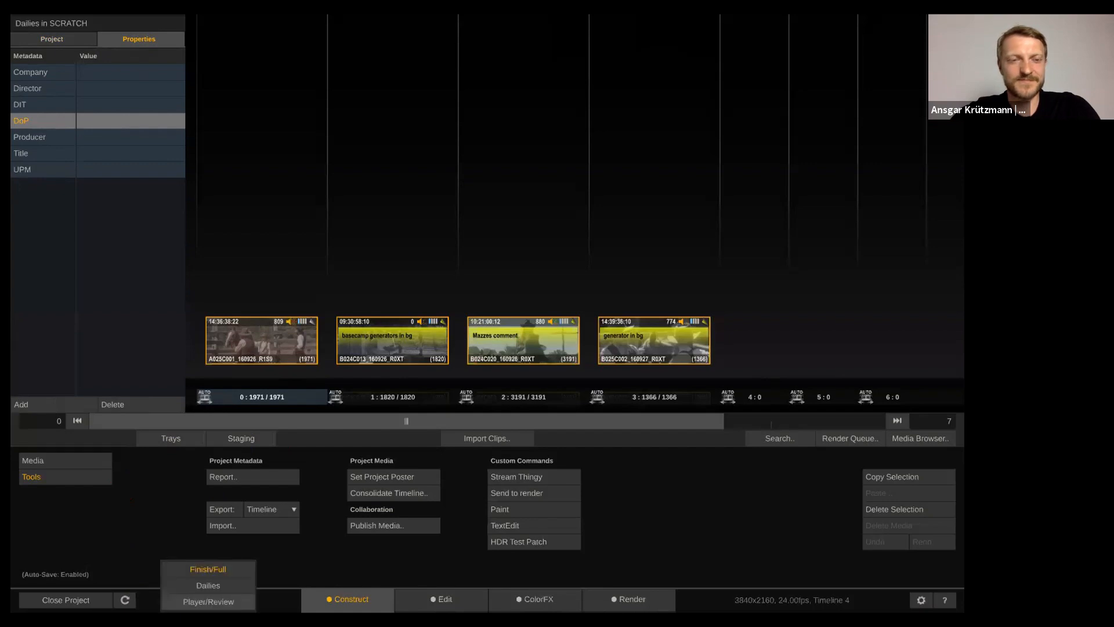
{"action": "left_click", "coordinate": [76, 459]}
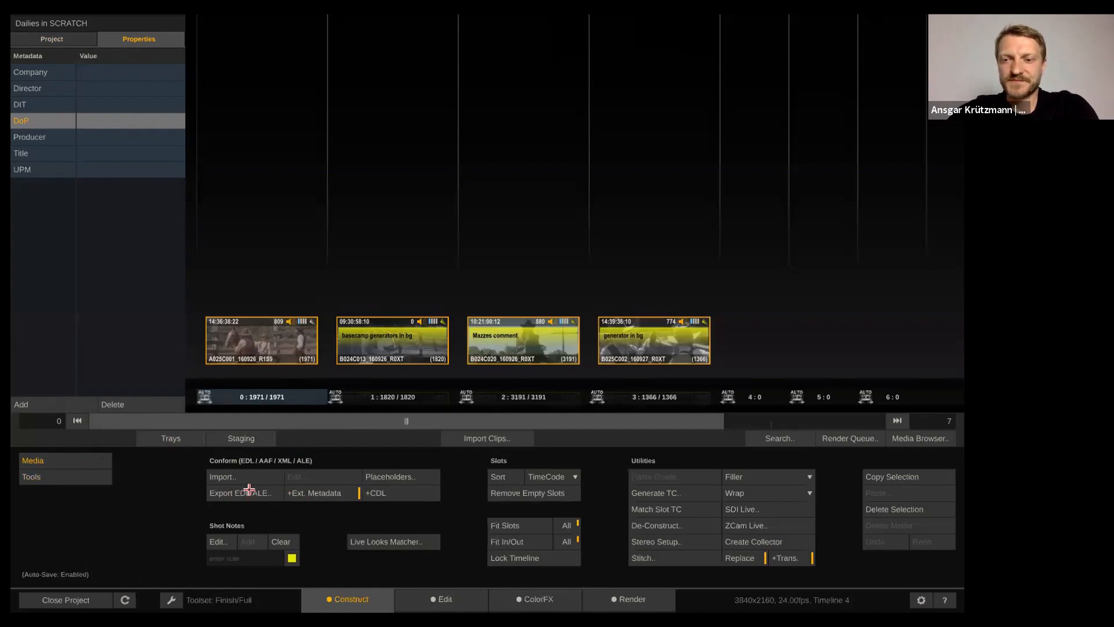
{"action": "left_click", "coordinate": [249, 489]}
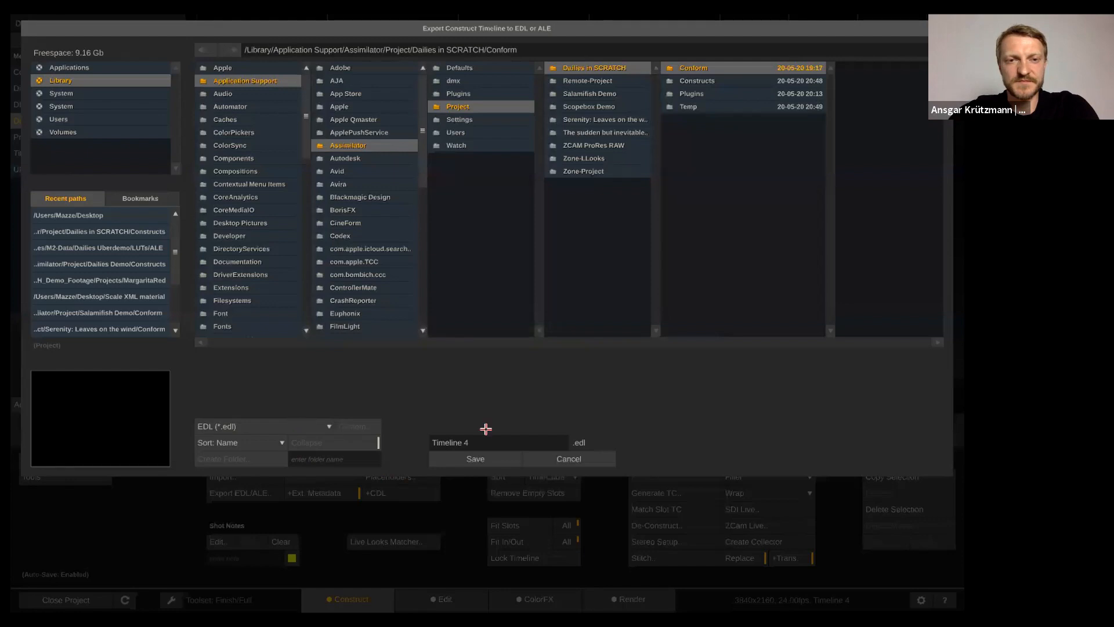
{"action": "left_click", "coordinate": [560, 458]}
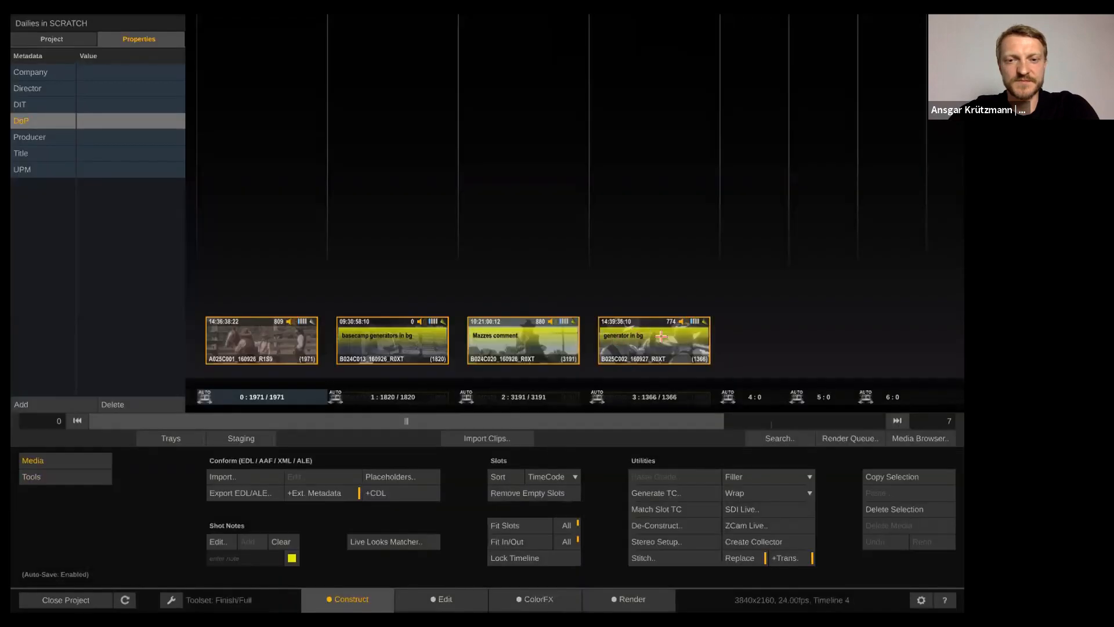
Close the project, quit SCRATCH and Preview, and return to the Zoom call
{"action": "left_click", "coordinate": [66, 600]}
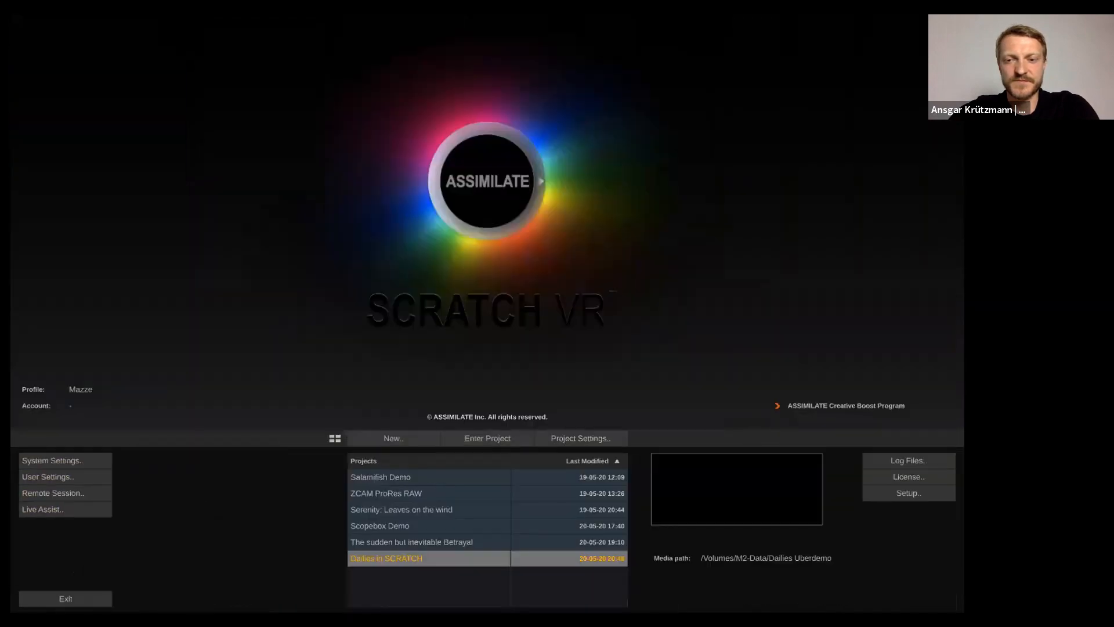
{"action": "left_click", "coordinate": [65, 598]}
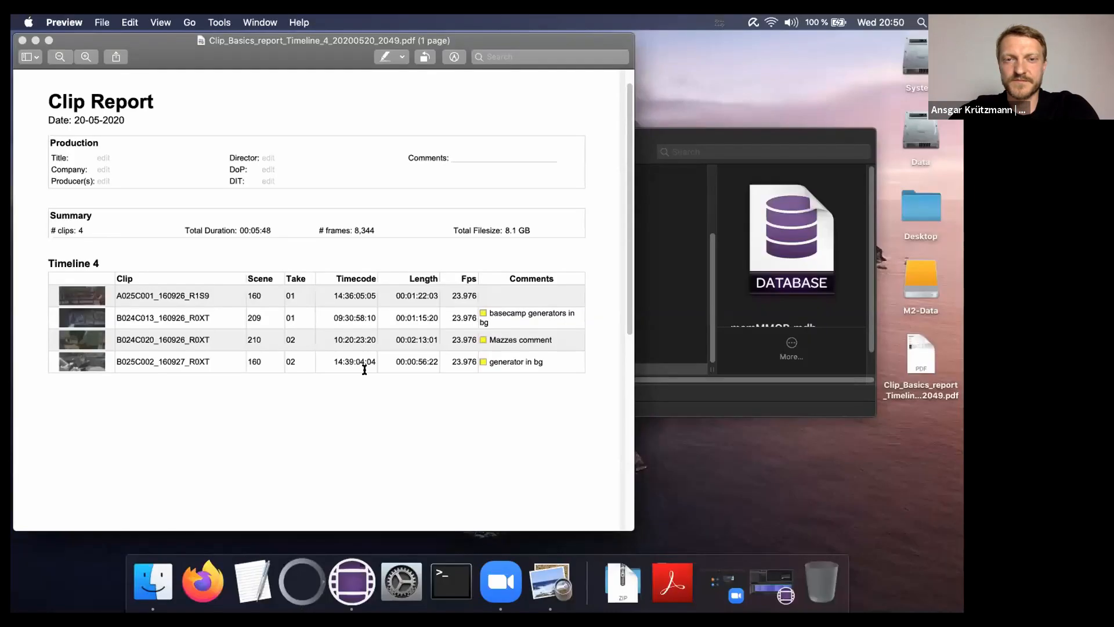
{"action": "key", "text": "super+q"}
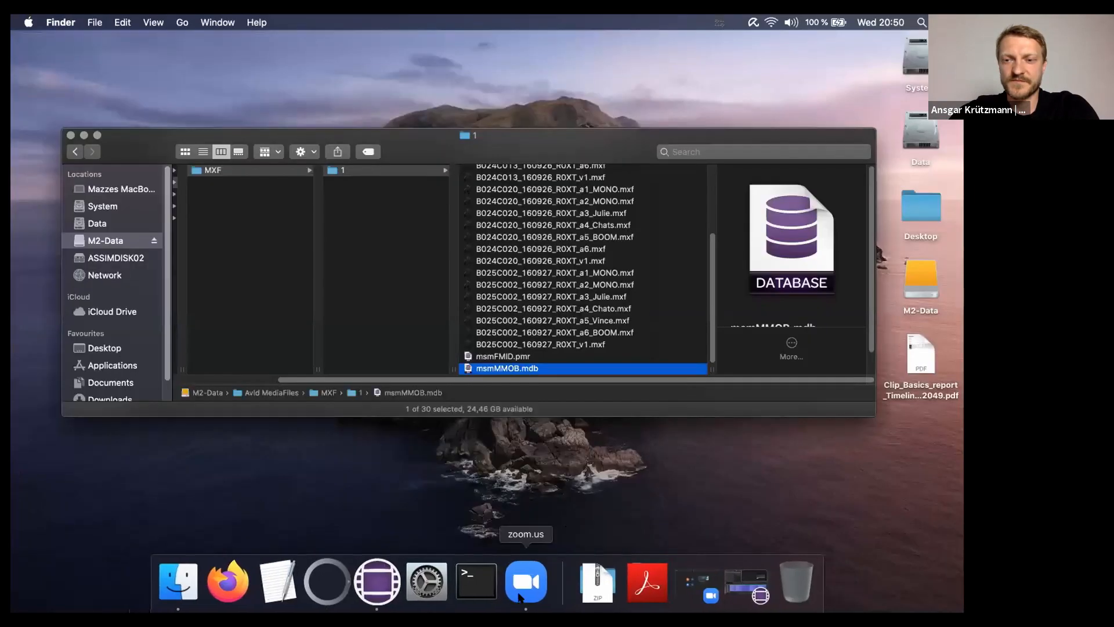
{"action": "left_click", "coordinate": [521, 597]}
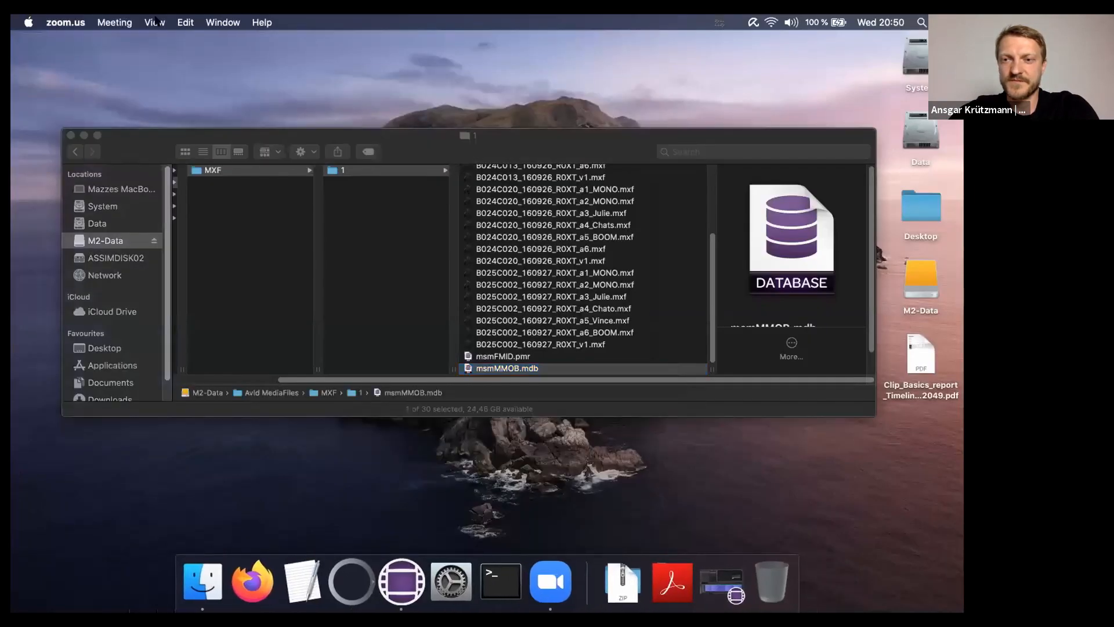